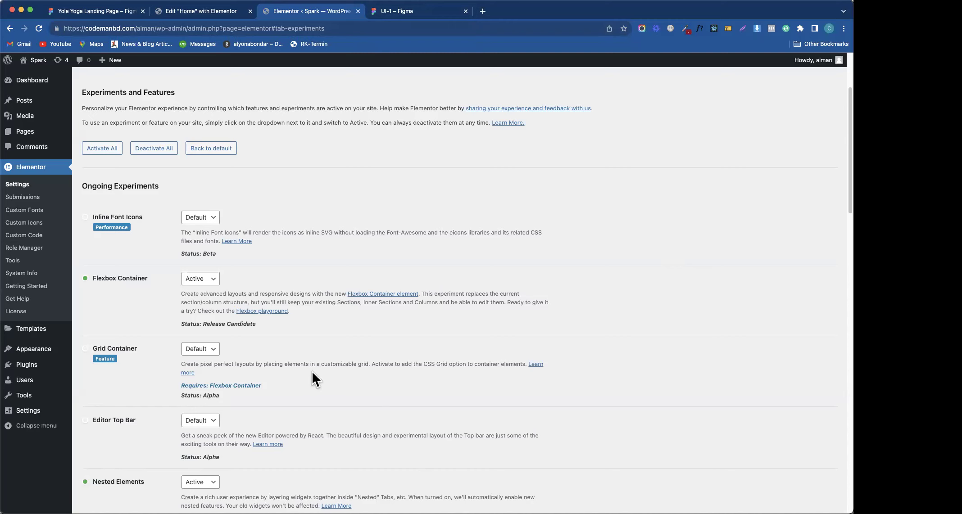
- Hide the bookmarks bar and switch to the UI-1 Figma landing-page design
{"action": "key", "text": "super+shift+b"}
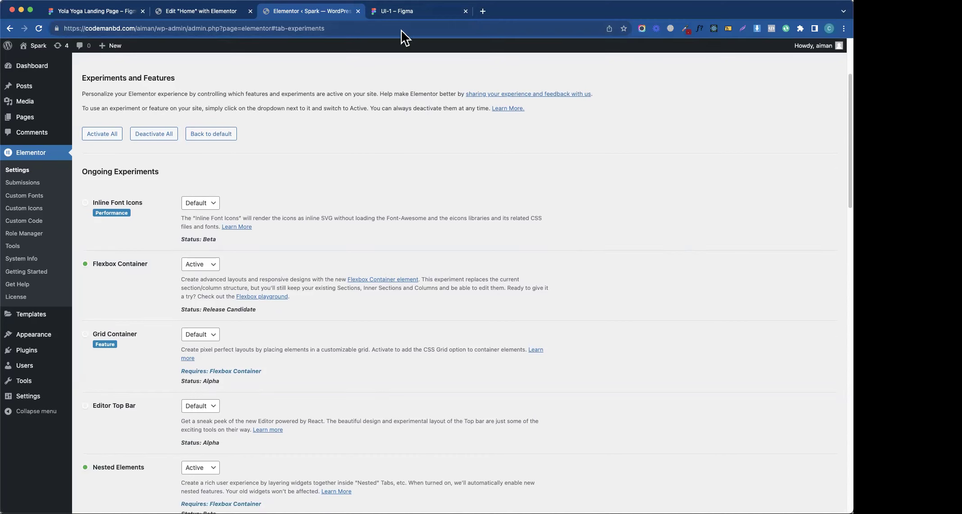
{"action": "left_click", "coordinate": [405, 16]}
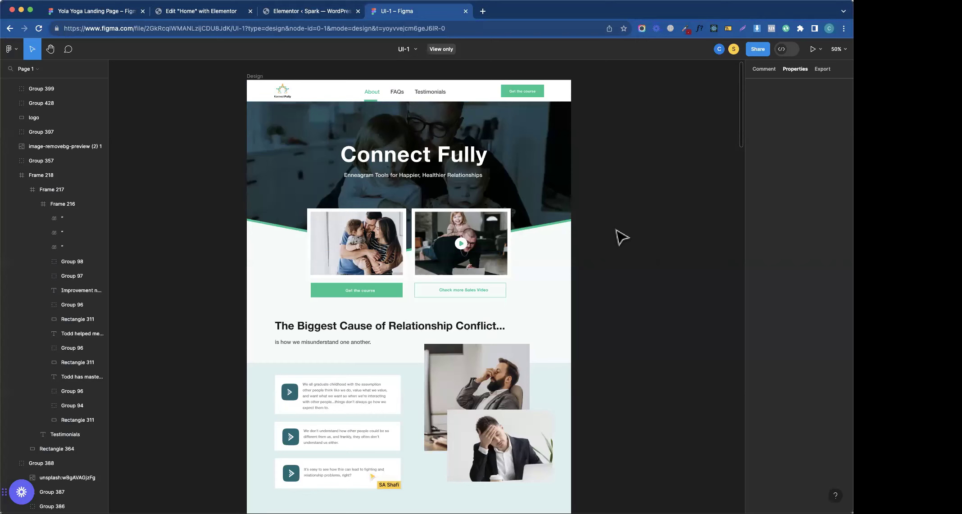
- Scroll through the Connect Fully design and back up, then return to Elementor Experiments
{"action": "left_click_drag", "start_coordinate": [741, 100], "coordinate": [709, 467]}
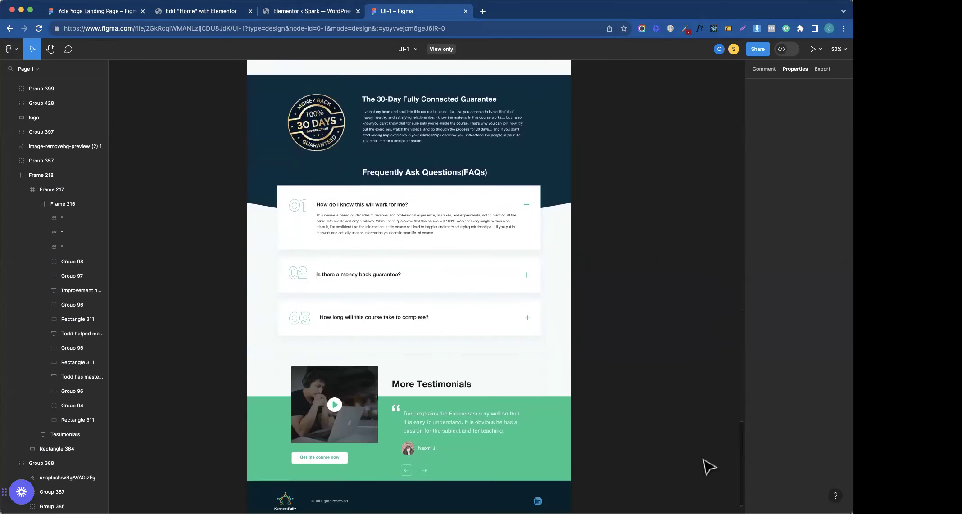
{"action": "left_click_drag", "start_coordinate": [703, 464], "coordinate": [655, 93]}
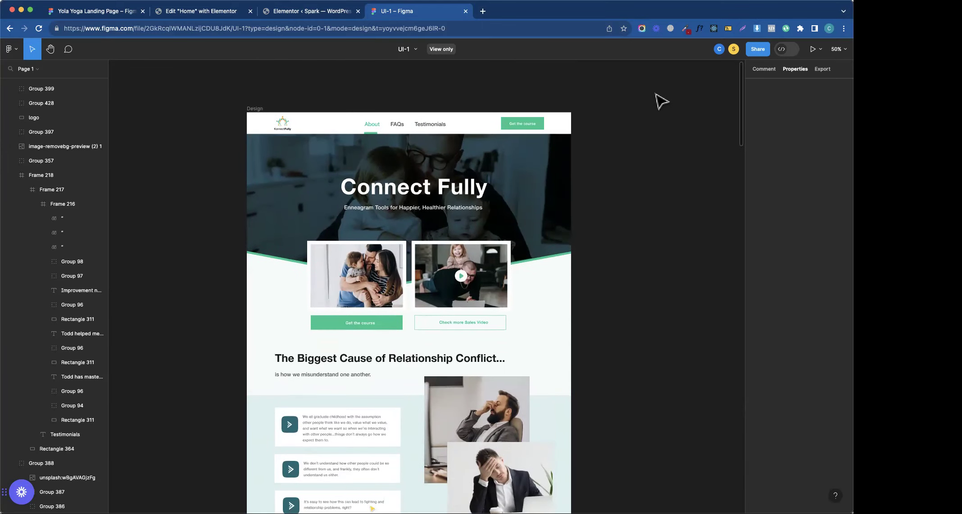
{"action": "left_click", "coordinate": [295, 13]}
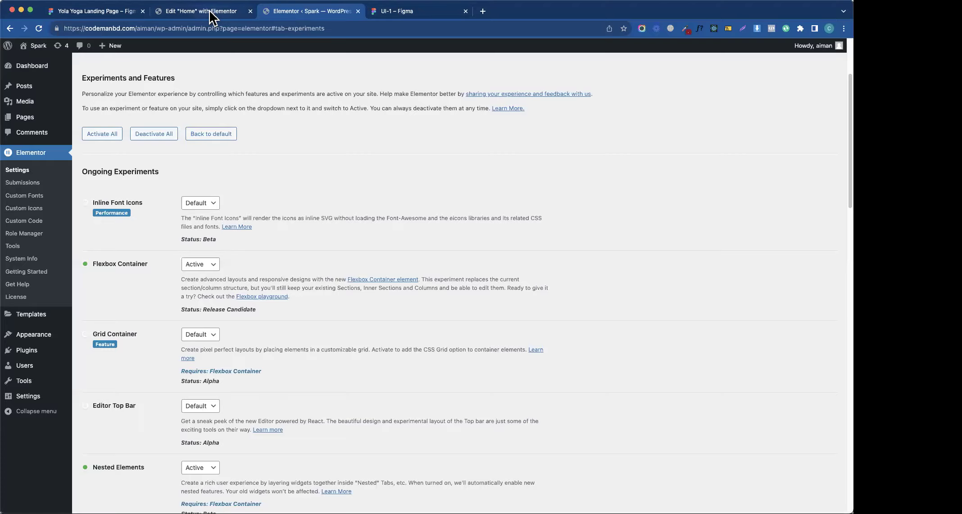
- Try the Home page editor and begin recreating the missing default kit in Elementor Tools
{"action": "left_click", "coordinate": [216, 13]}
{"action": "left_click", "coordinate": [483, 299]}
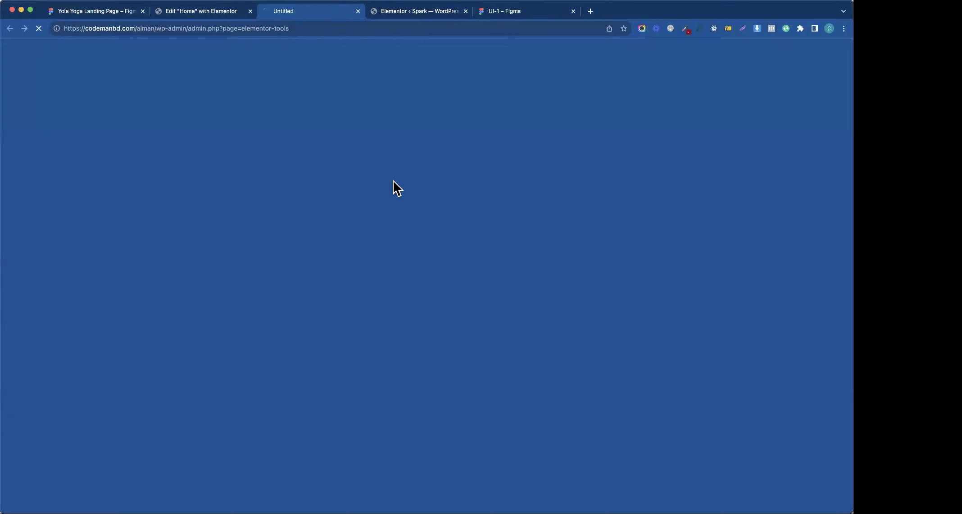
{"action": "left_click", "coordinate": [193, 14]}
{"action": "left_click", "coordinate": [292, 14]}
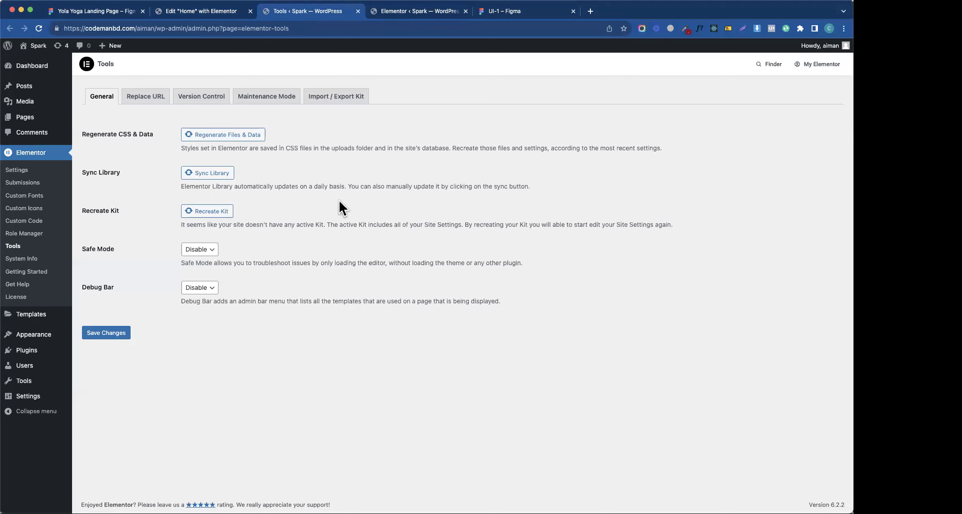
{"action": "left_click", "coordinate": [412, 12]}
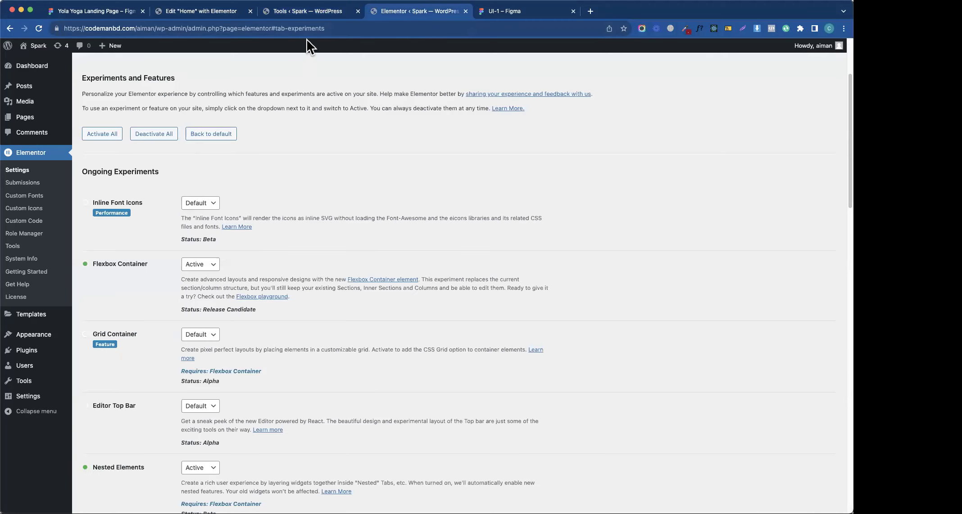
{"action": "left_click", "coordinate": [307, 14]}
{"action": "left_click", "coordinate": [412, 12]}
{"action": "left_click", "coordinate": [208, 10]}
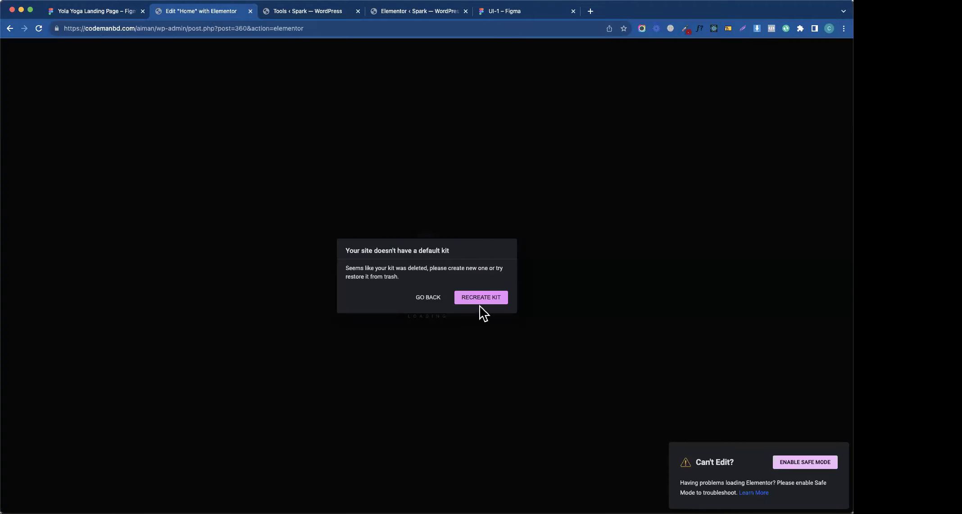
- Recreate the kit, save the Tools settings, and reload the Home page editor
{"action": "left_click", "coordinate": [315, 11]}
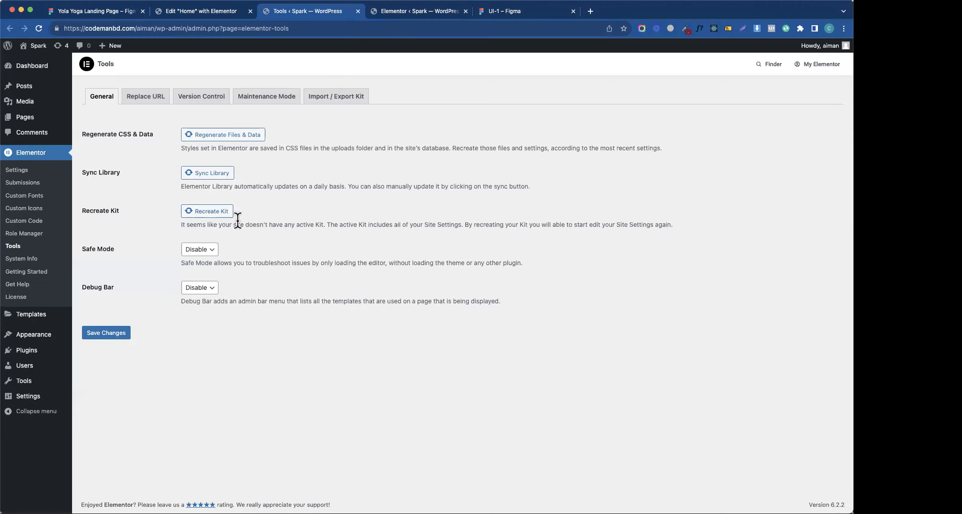
{"action": "left_click", "coordinate": [104, 335]}
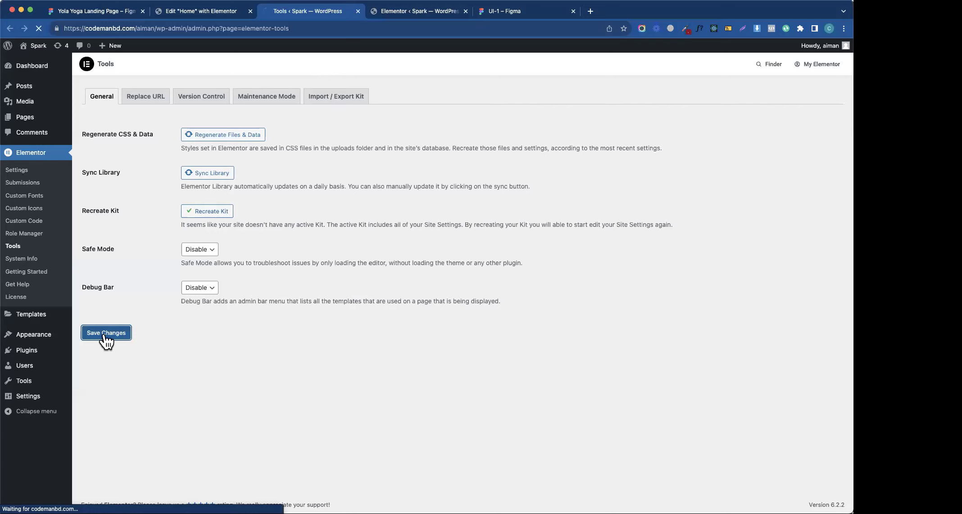
{"action": "left_click", "coordinate": [184, 11]}
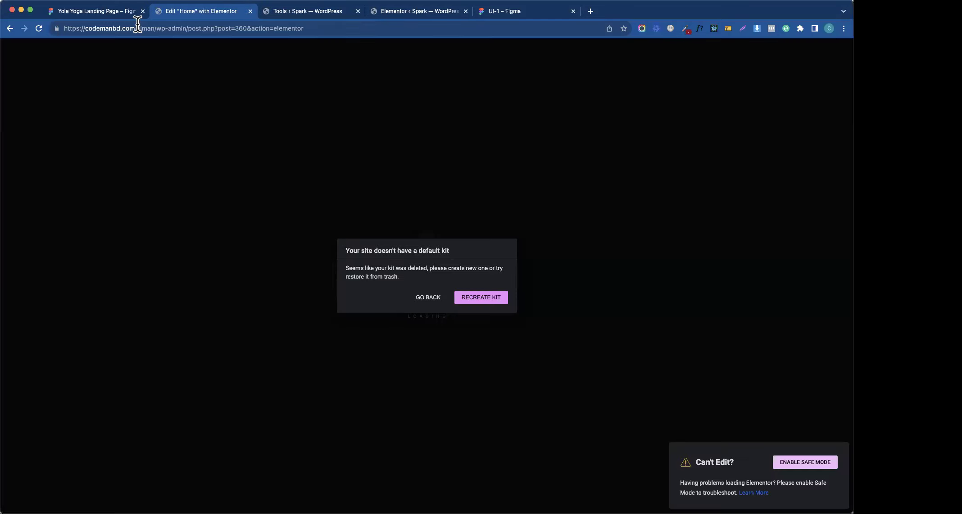
{"action": "left_click", "coordinate": [39, 27]}
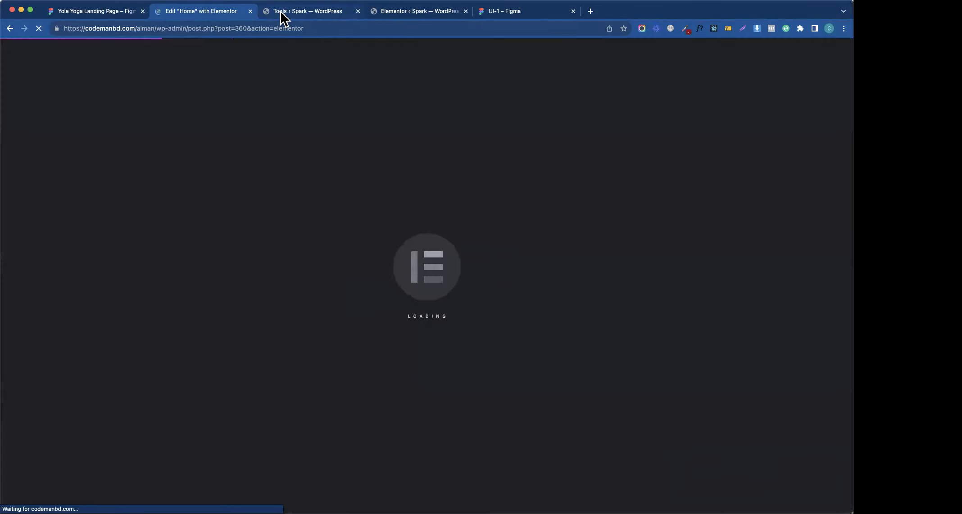
{"action": "left_click", "coordinate": [281, 12]}
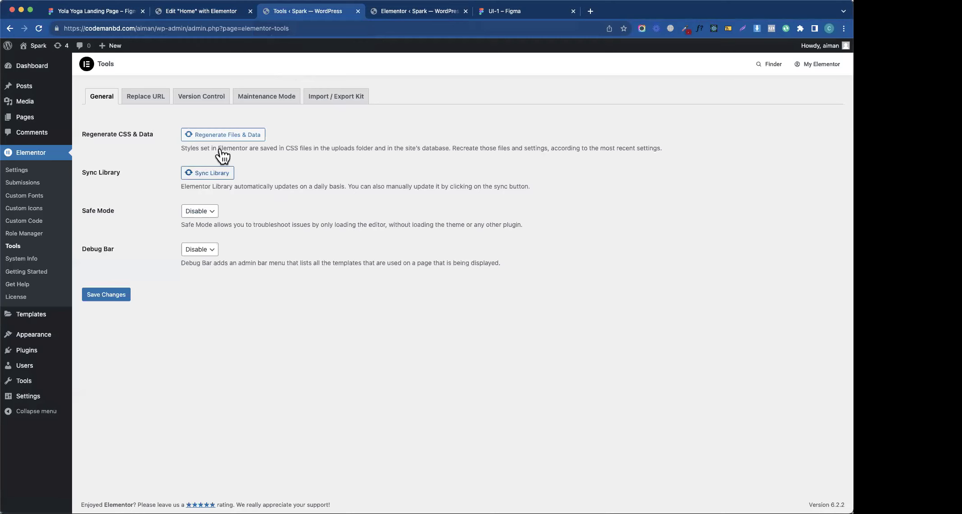
{"action": "left_click", "coordinate": [381, 12]}
{"action": "left_click", "coordinate": [287, 13]}
{"action": "left_click", "coordinate": [199, 12]}
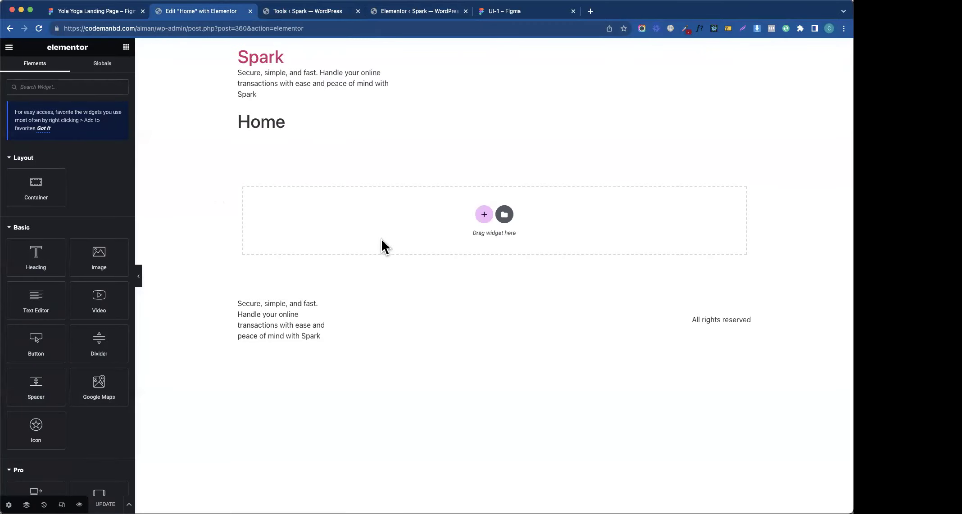
- Zoom in on the now-loading Home editor, then switch to the UI-1 Figma design
{"action": "key", "text": "super+plus"}
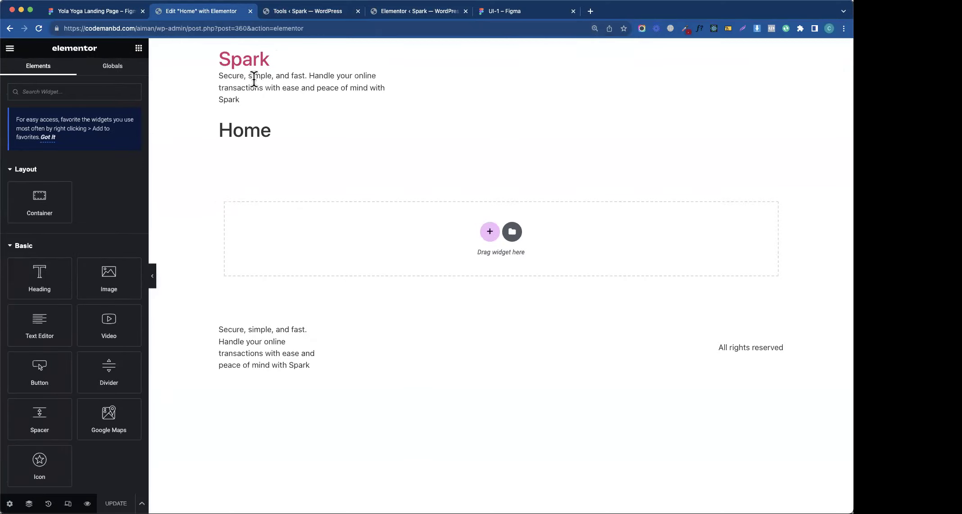
{"action": "left_click", "coordinate": [422, 11]}
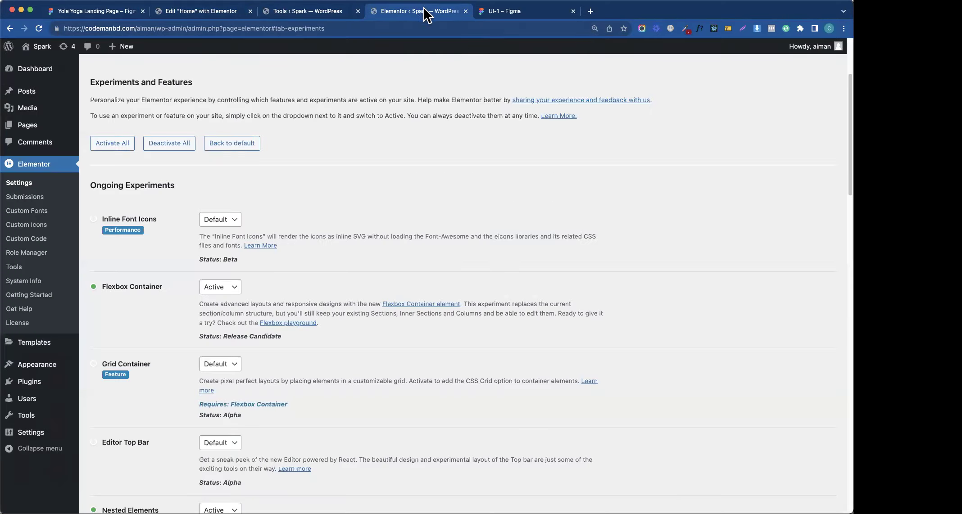
{"action": "left_click", "coordinate": [499, 11]}
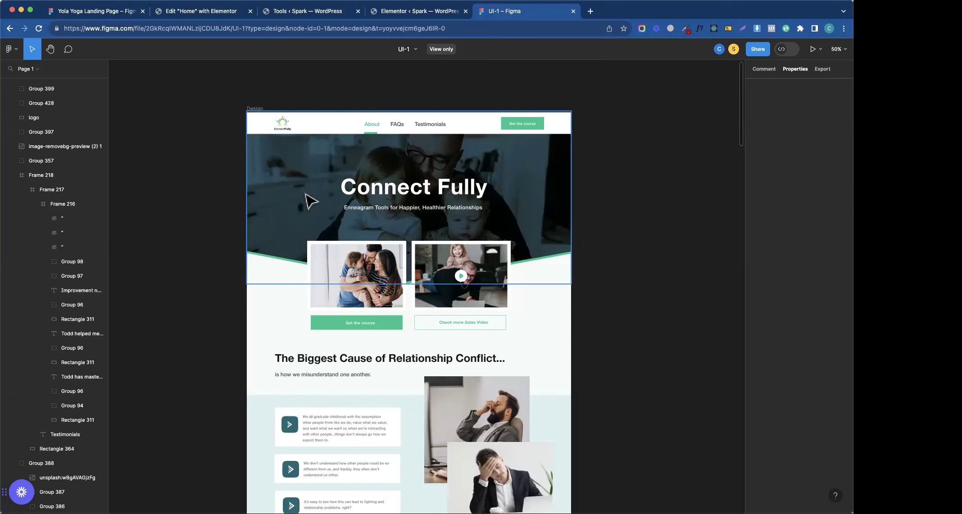
- Copy the Get the course button's #13C78C green and return to the Home page editor
{"action": "scroll", "coordinate": [454, 434], "scroll_direction": "down", "scroll_amount": 3}
{"action": "scroll", "coordinate": [435, 400], "scroll_direction": "up", "scroll_amount": 2}
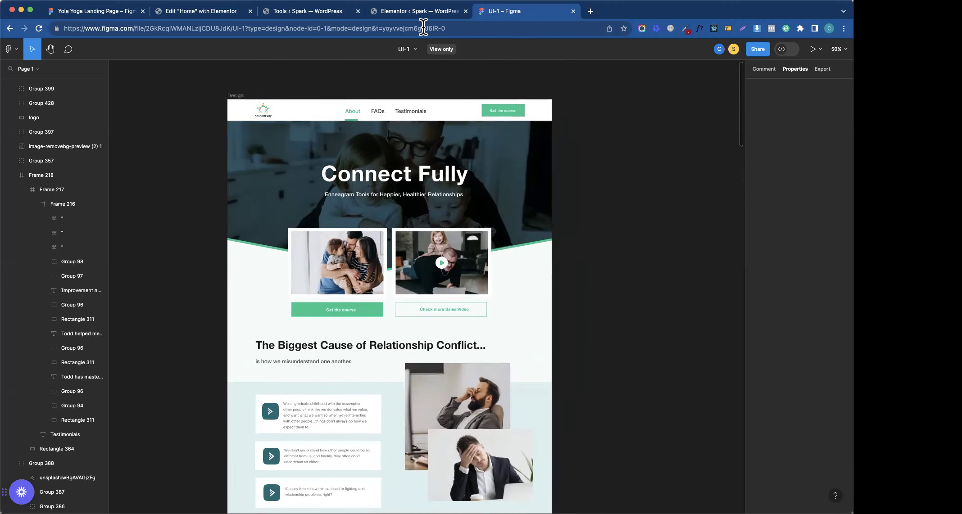
{"action": "left_click", "coordinate": [367, 312]}
{"action": "left_click", "coordinate": [786, 206]}
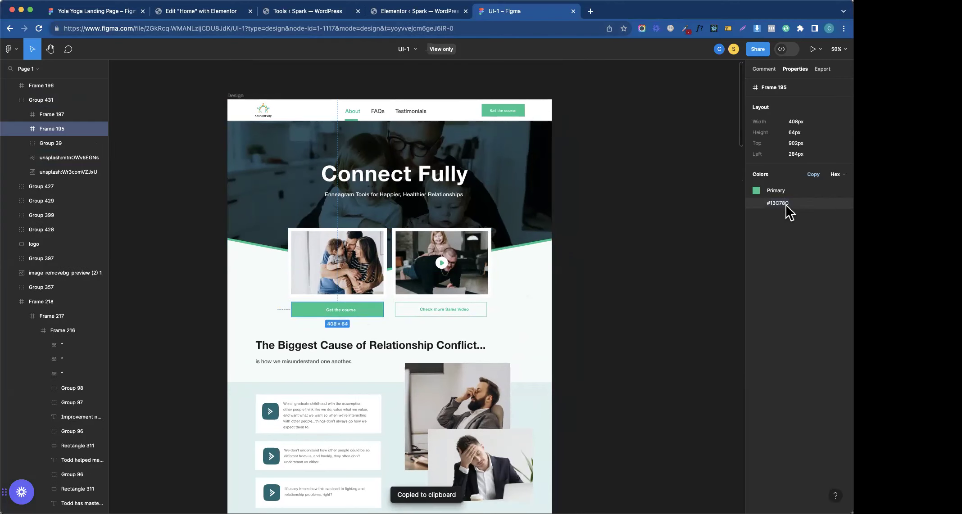
{"action": "left_click", "coordinate": [409, 11]}
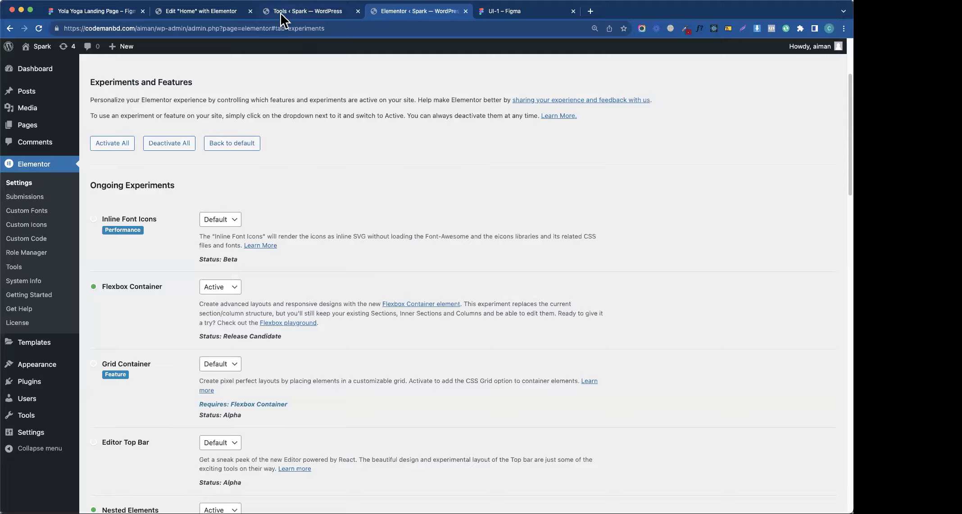
{"action": "left_click", "coordinate": [281, 13]}
{"action": "left_click", "coordinate": [203, 11]}
- Paste #13C78C into the Primary swatch under Site Settings > Global Colors
{"action": "left_click", "coordinate": [10, 47]}
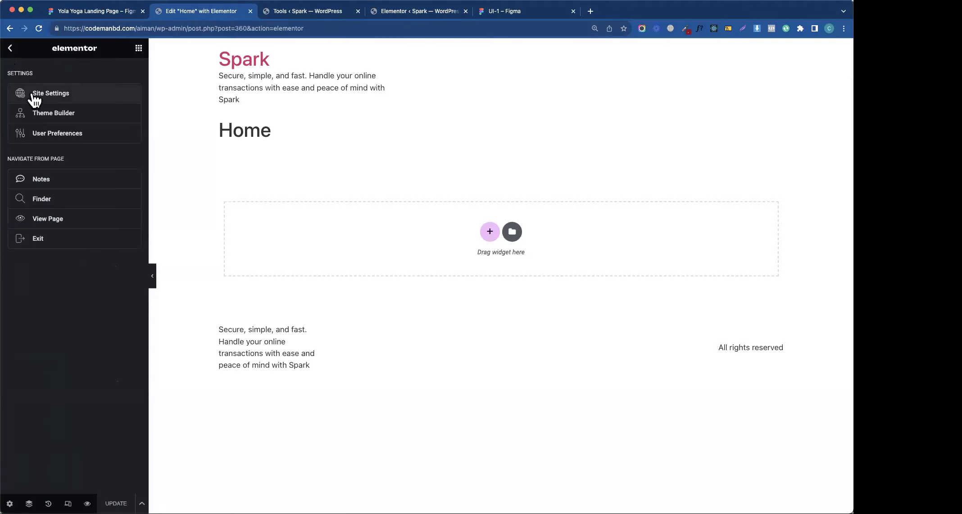
{"action": "left_click", "coordinate": [36, 94]}
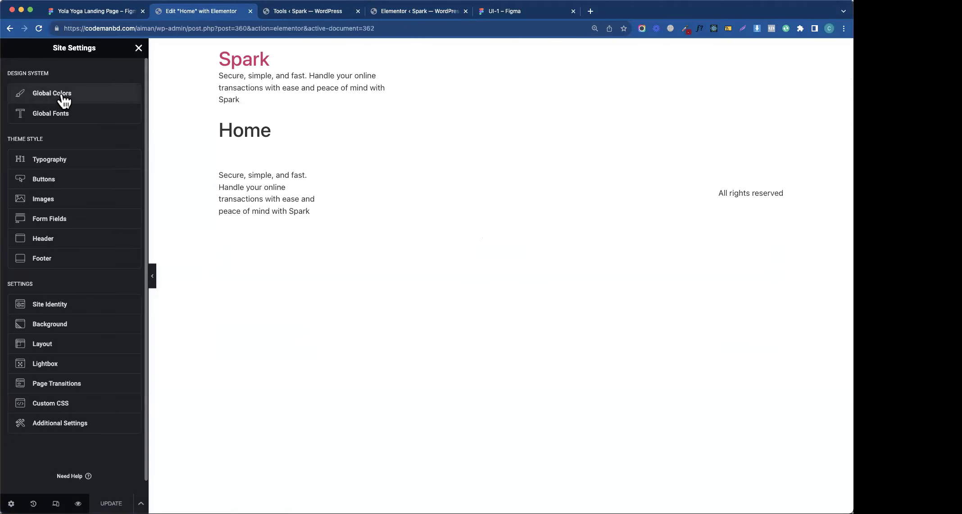
{"action": "left_click", "coordinate": [65, 96]}
{"action": "left_click", "coordinate": [132, 107]}
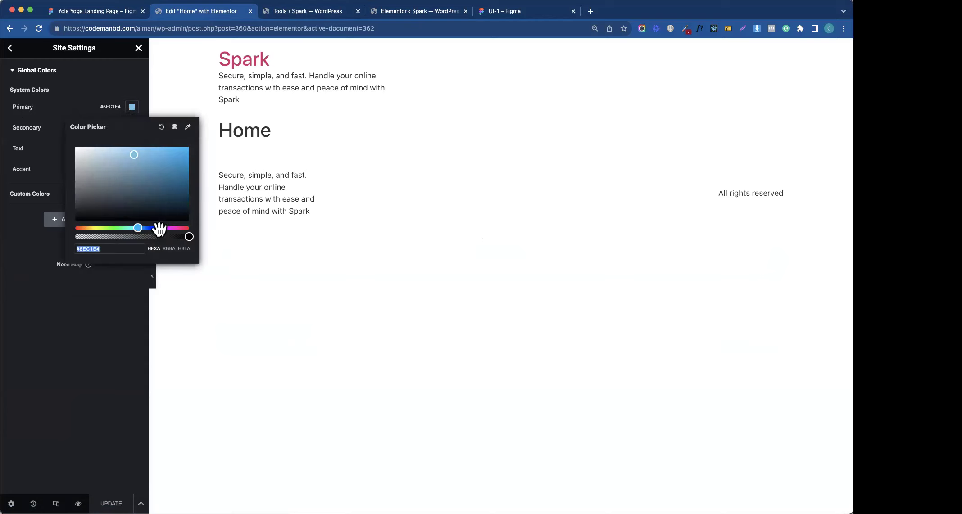
{"action": "key", "text": "super+v"}
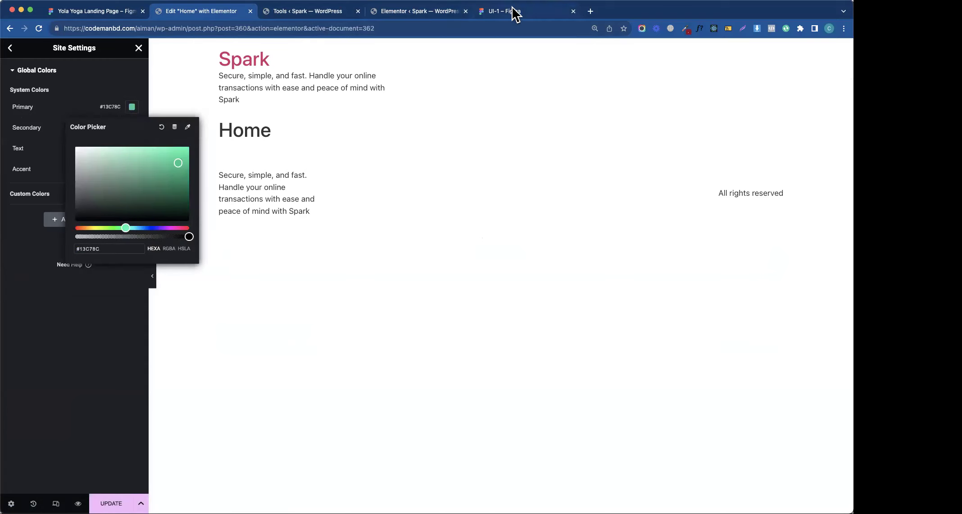
{"action": "left_click", "coordinate": [514, 12]}
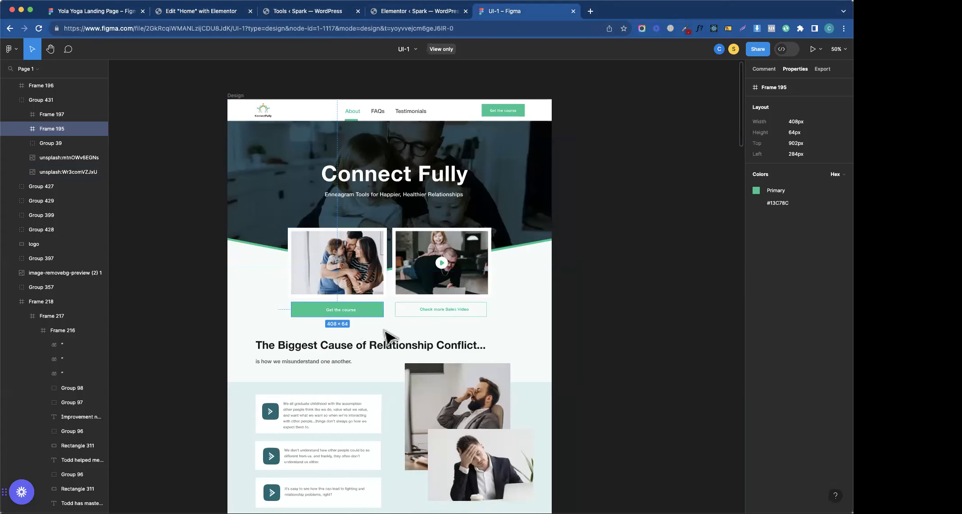
{"action": "left_click", "coordinate": [270, 410]}
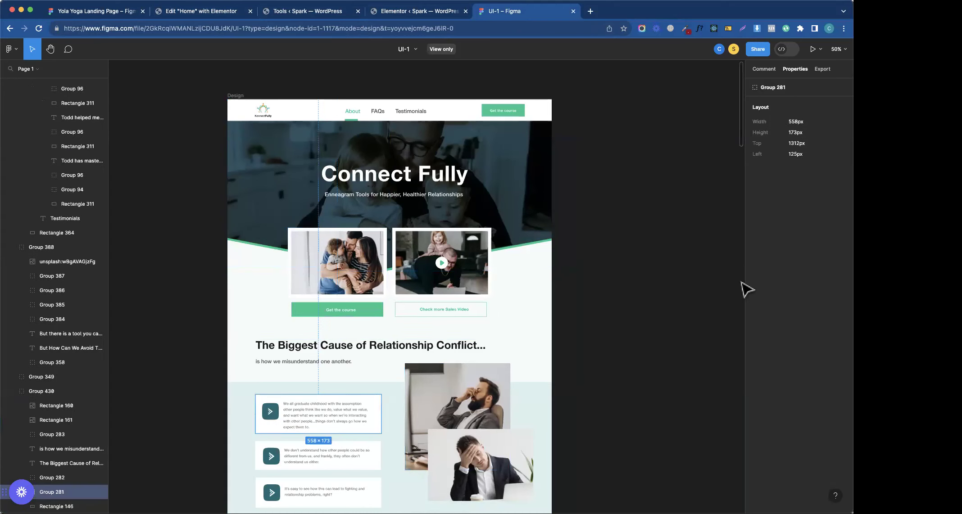
- Select the conflict section's teal Rectangle 375 in Figma and copy its #1A6872 colour
{"action": "left_click_drag", "start_coordinate": [741, 92], "coordinate": [742, 158]}
{"action": "left_click", "coordinate": [530, 196]}
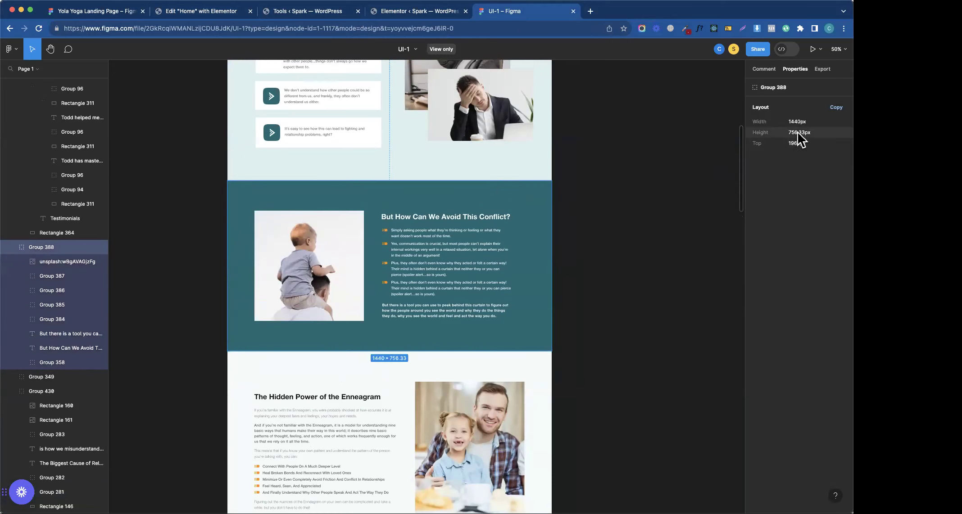
{"action": "left_click", "coordinate": [777, 69]}
{"action": "left_click", "coordinate": [794, 69]}
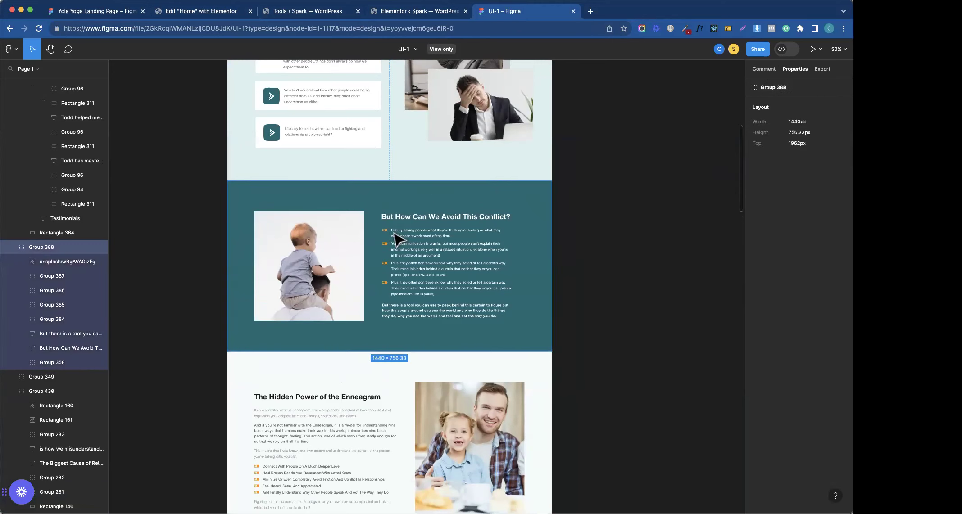
{"action": "left_click", "coordinate": [421, 193]}
{"action": "left_click", "coordinate": [818, 71]}
{"action": "left_click", "coordinate": [795, 70]}
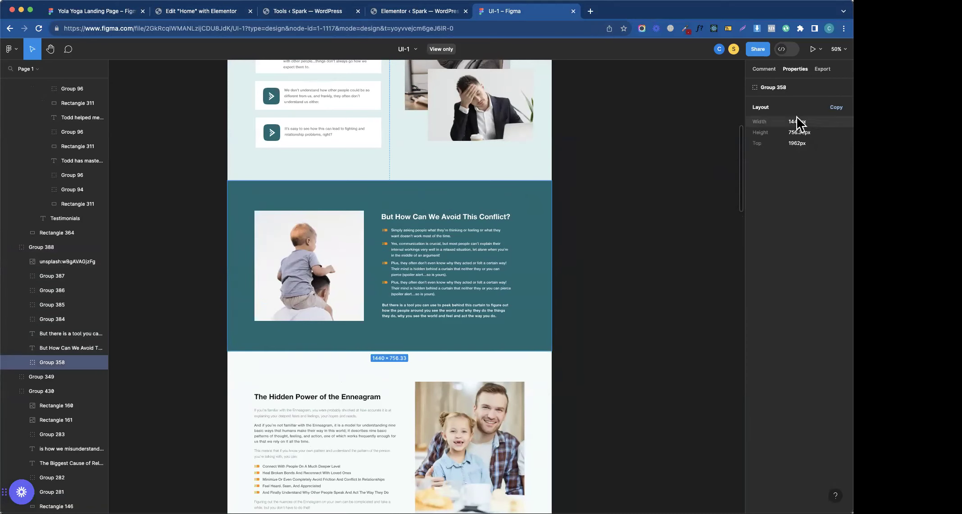
{"action": "left_click", "coordinate": [22, 363]}
{"action": "left_click", "coordinate": [63, 378]}
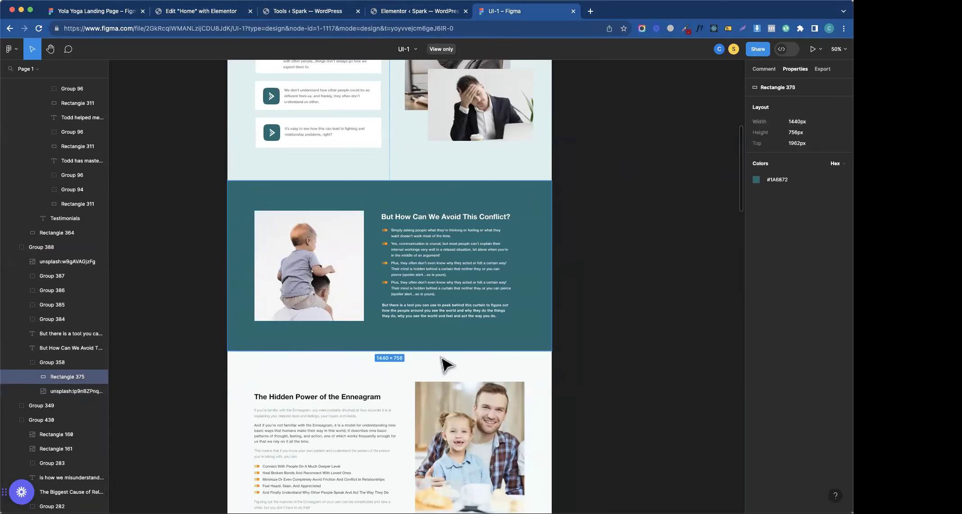
{"action": "left_click", "coordinate": [777, 180]}
{"action": "left_click", "coordinate": [400, 13]}
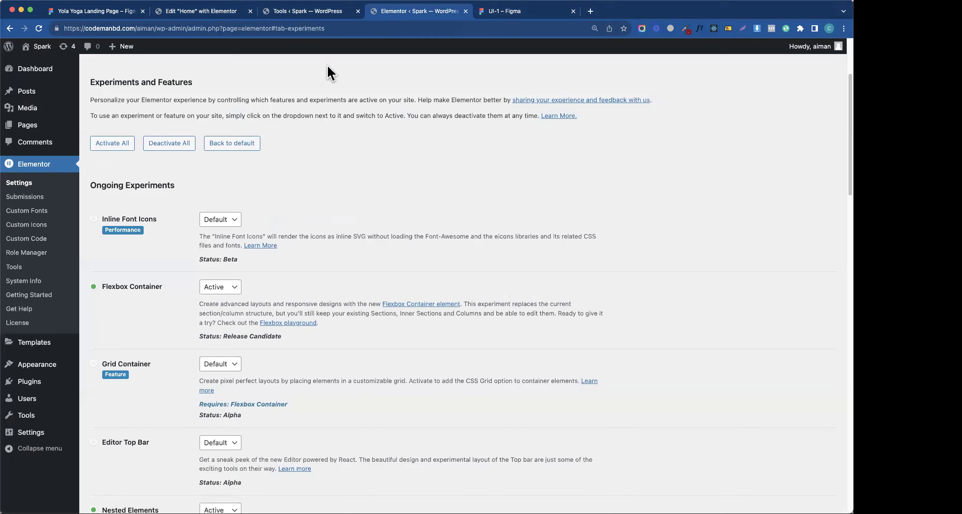
- Paste #1A6872 into Elementor's Secondary global colour, then go back to Figma
{"action": "left_click", "coordinate": [195, 11]}
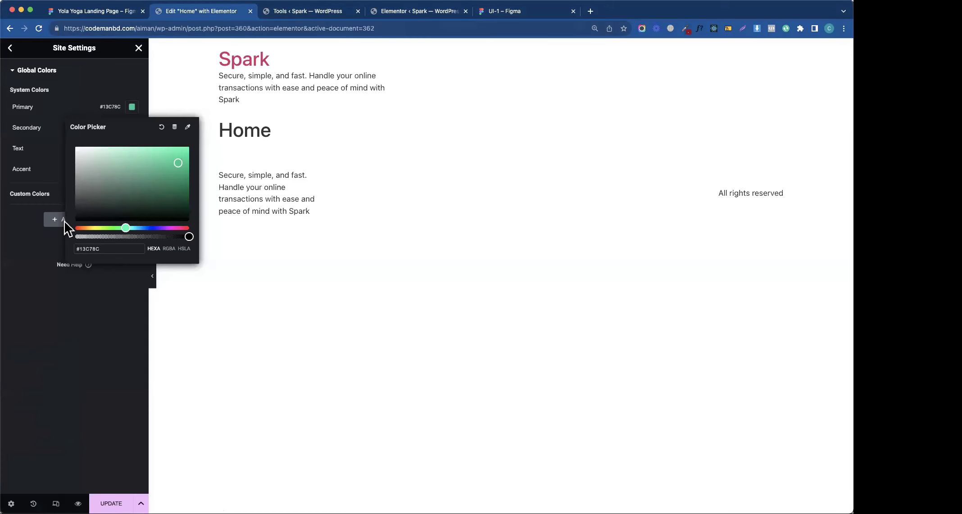
{"action": "left_click", "coordinate": [132, 128]}
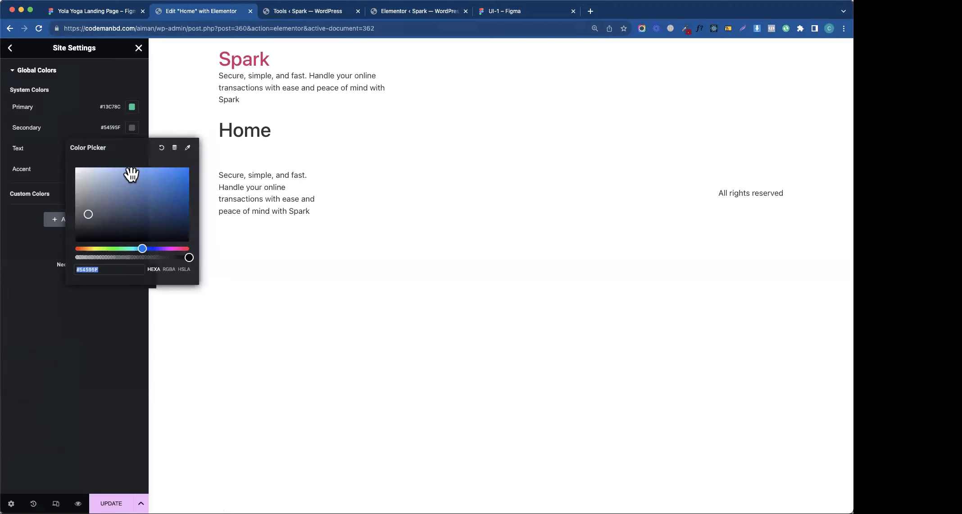
{"action": "key", "text": "super+v"}
{"action": "left_click", "coordinate": [337, 13]}
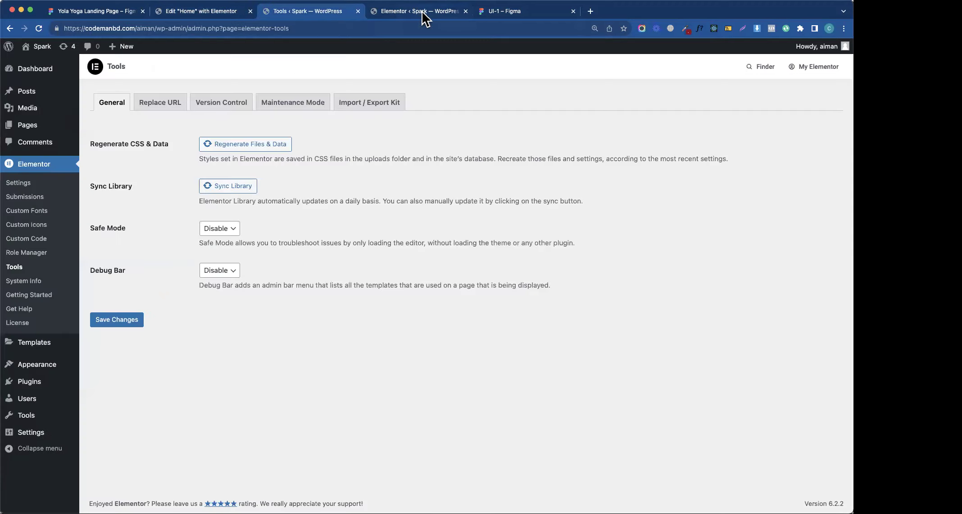
{"action": "left_click", "coordinate": [491, 13]}
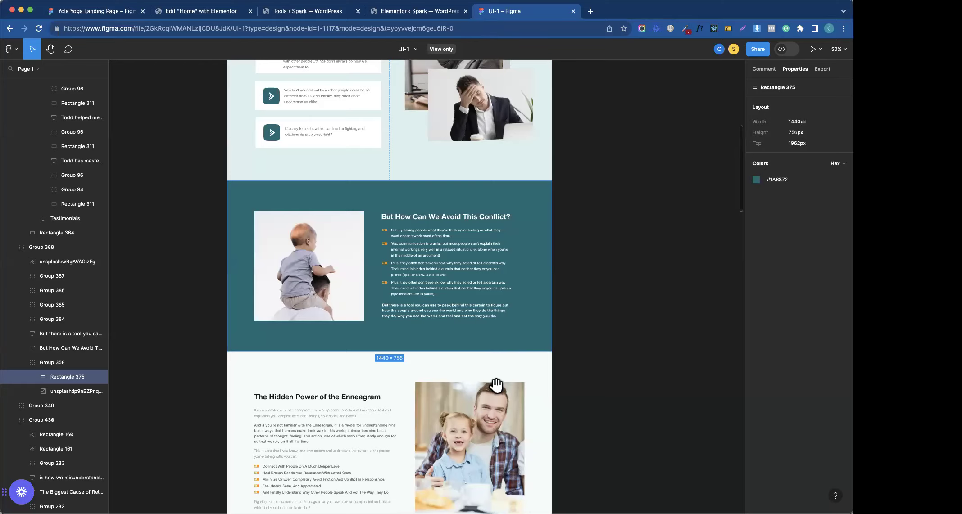
- Copy the #022F40 navy from the course section's Rectangle 363 inside Group 397
{"action": "scroll", "coordinate": [496, 385], "scroll_direction": "down", "scroll_amount": 8}
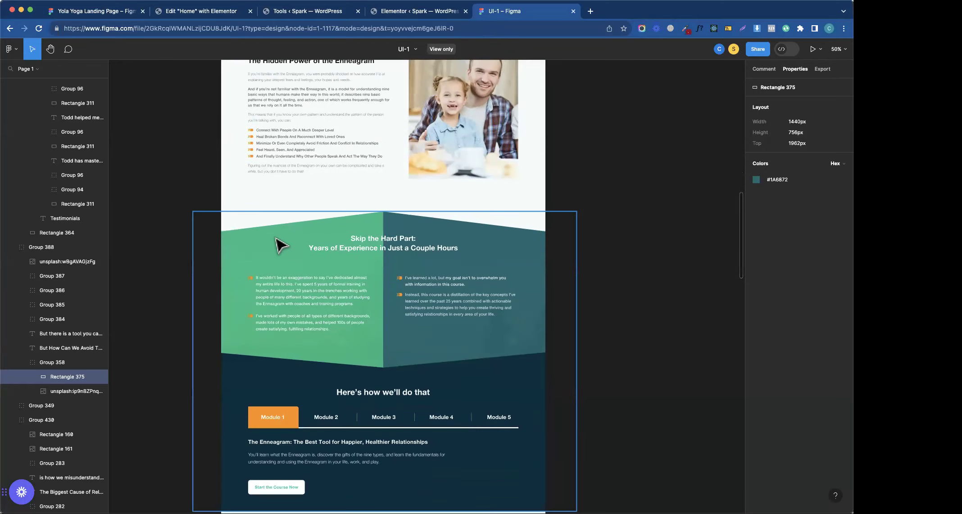
{"action": "left_click_drag", "start_coordinate": [472, 386], "coordinate": [477, 258]}
{"action": "left_click", "coordinate": [519, 301]}
{"action": "double_click", "coordinate": [519, 300]}
{"action": "left_click", "coordinate": [535, 276]}
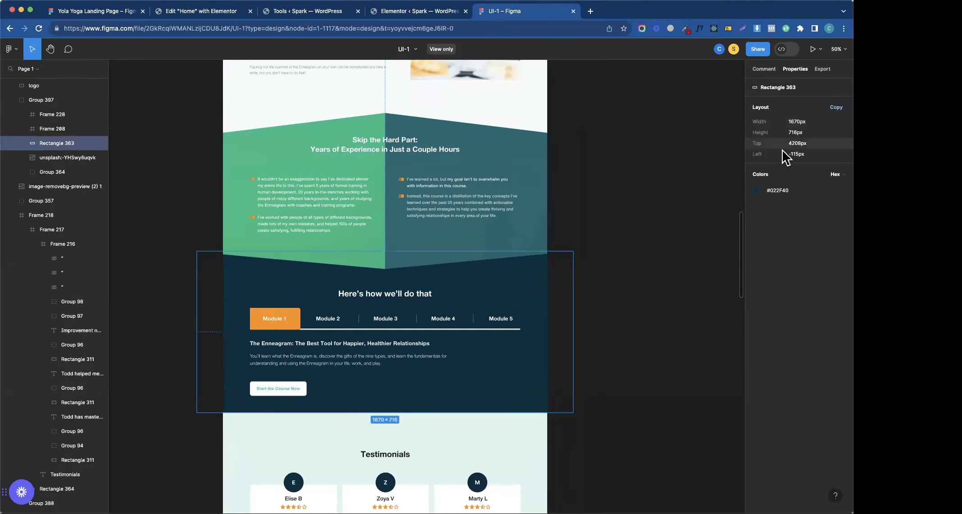
{"action": "left_click", "coordinate": [776, 192]}
- Return to the Elementor editor's Global Colors panel
{"action": "left_click", "coordinate": [279, 12]}
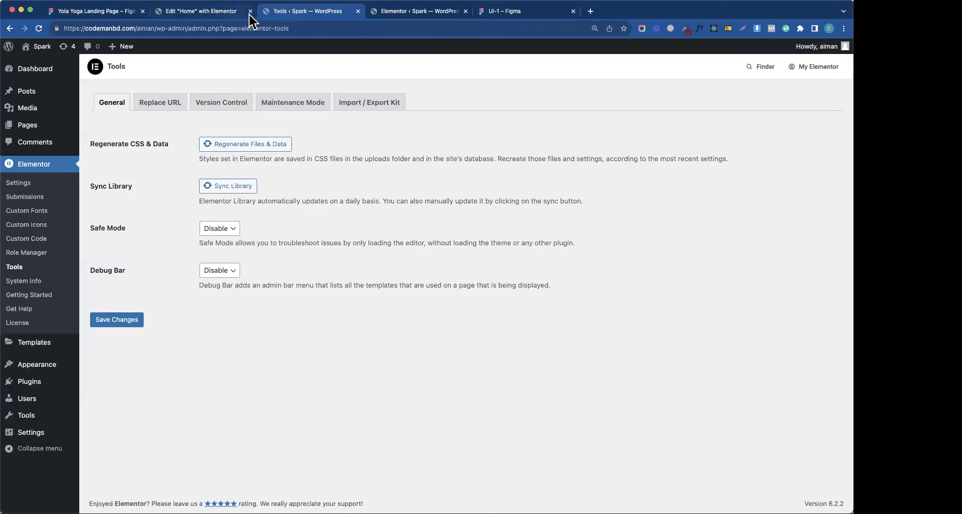
{"action": "left_click", "coordinate": [402, 13]}
{"action": "left_click", "coordinate": [507, 15]}
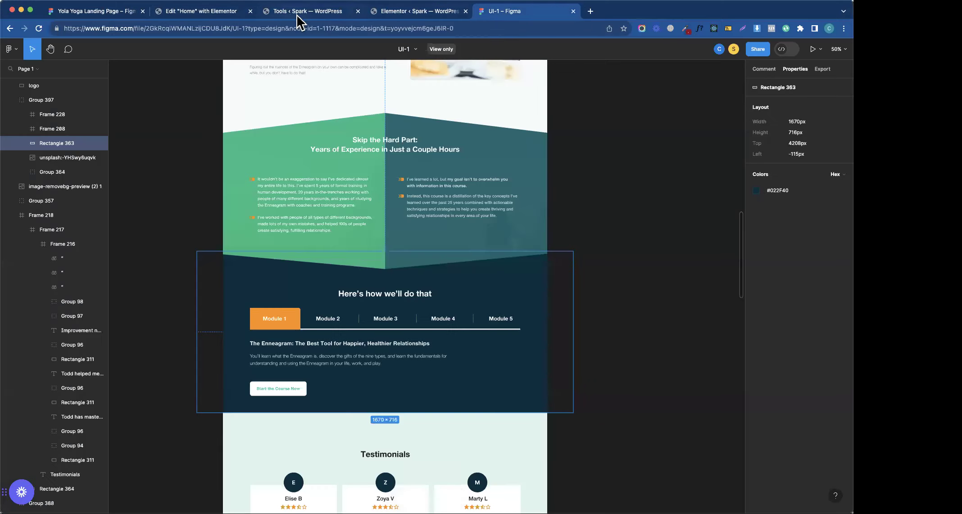
{"action": "left_click", "coordinate": [295, 14]}
{"action": "left_click", "coordinate": [212, 14]}
- Replace the Text colour's hex with #022F40 and rename the swatch dark-primary
{"action": "left_click", "coordinate": [28, 229]}
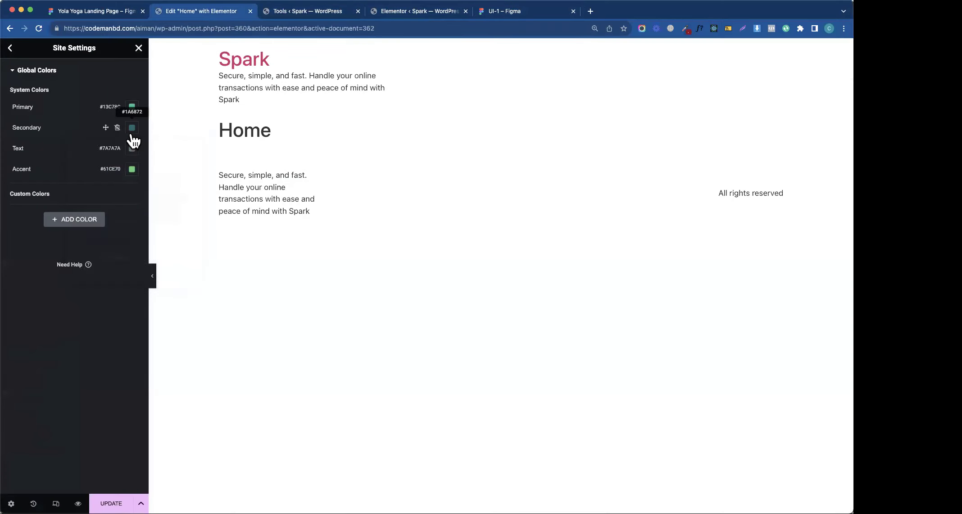
{"action": "left_click", "coordinate": [131, 148]}
{"action": "triple_click", "coordinate": [127, 291]}
{"action": "key", "text": "cmd+v"}
{"action": "double_click", "coordinate": [36, 150]}
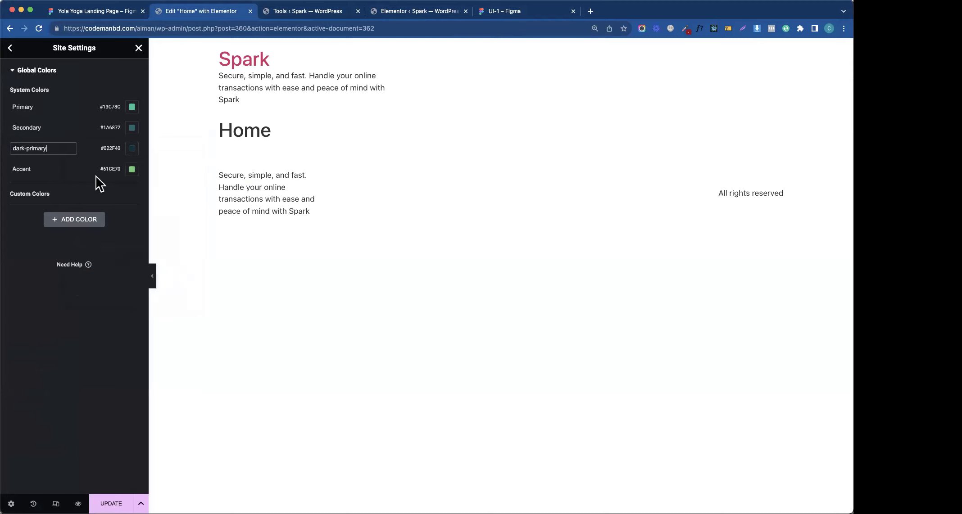
{"action": "left_click", "coordinate": [132, 169]}
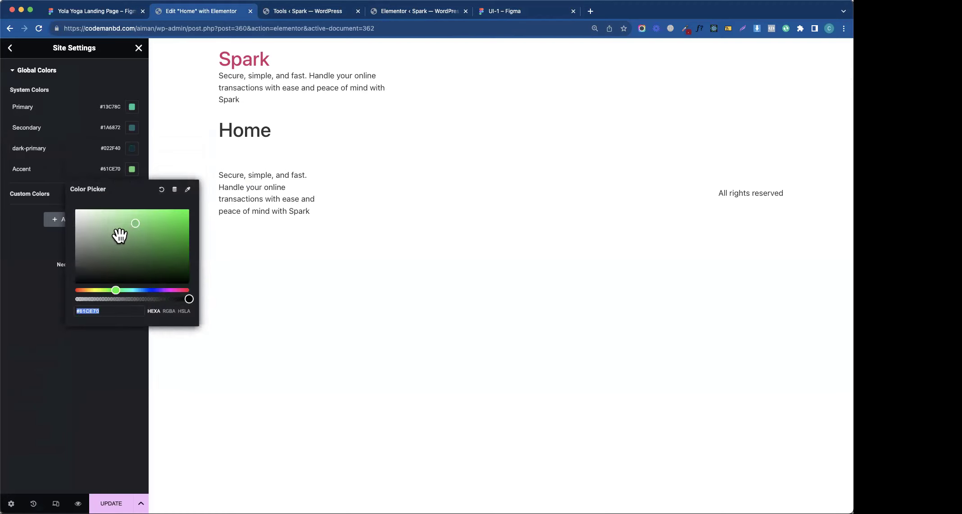
- Copy the first testimonial quote's #575757 grey in Figma
{"action": "left_click", "coordinate": [450, 13]}
{"action": "left_click", "coordinate": [504, 11]}
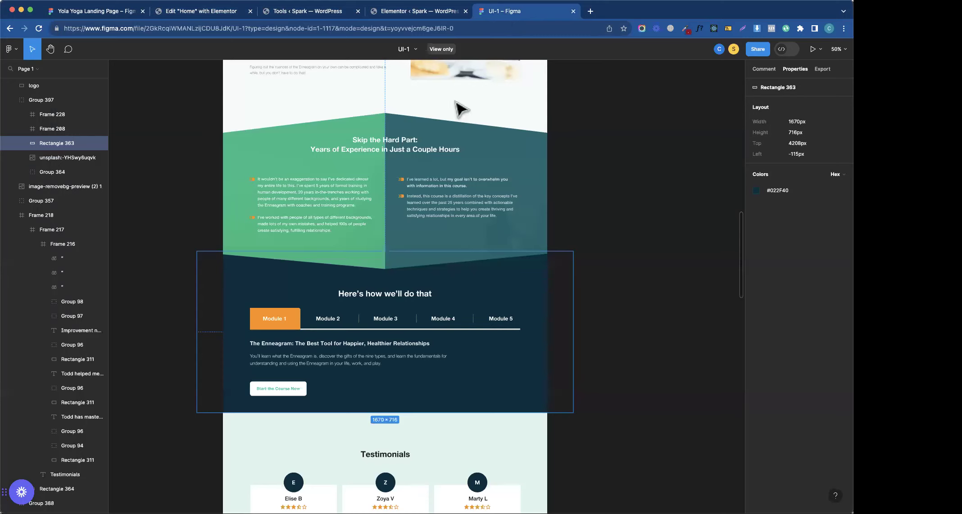
{"action": "left_click_drag", "start_coordinate": [341, 388], "coordinate": [344, 207]}
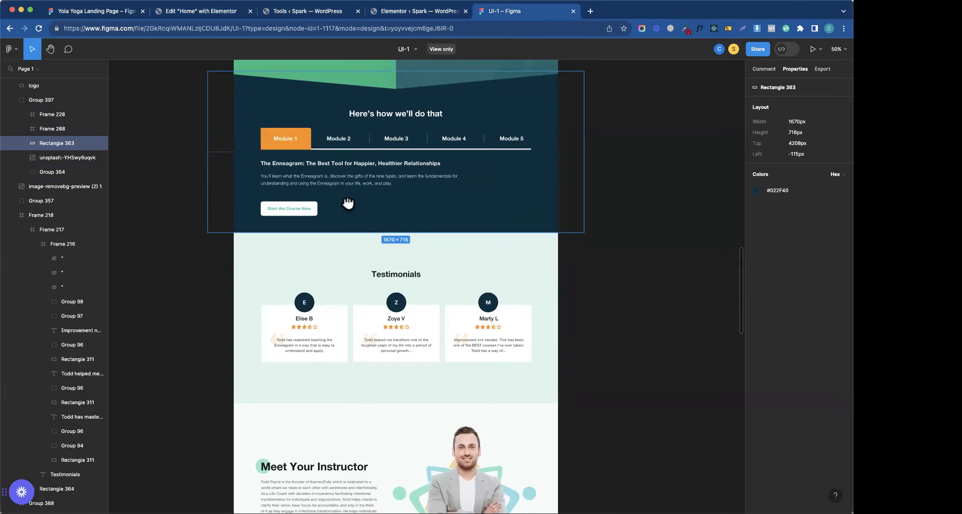
{"action": "left_click", "coordinate": [312, 346]}
{"action": "double_click", "coordinate": [312, 348]}
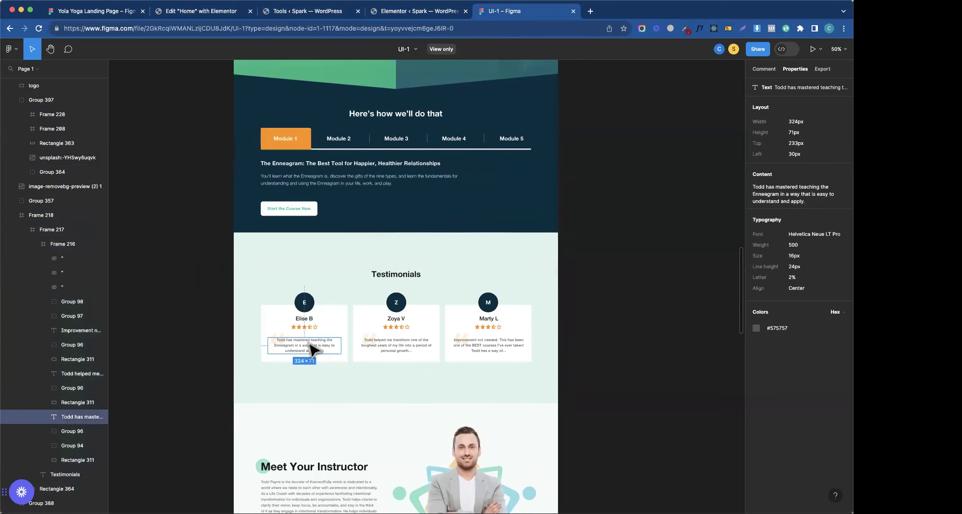
{"action": "left_click", "coordinate": [784, 329]}
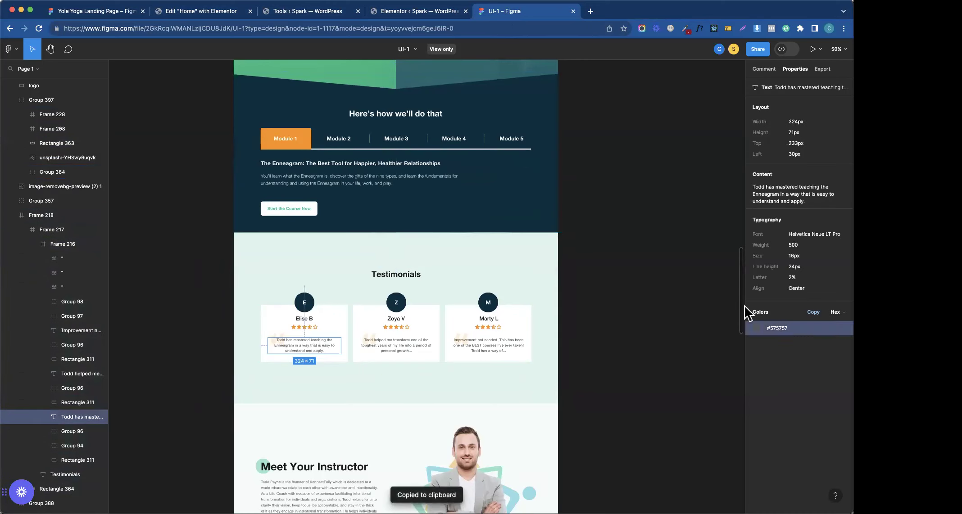
- Paste #575757 into the Accent global colour and rename it text
{"action": "left_click", "coordinate": [388, 12]}
{"action": "left_click", "coordinate": [318, 15]}
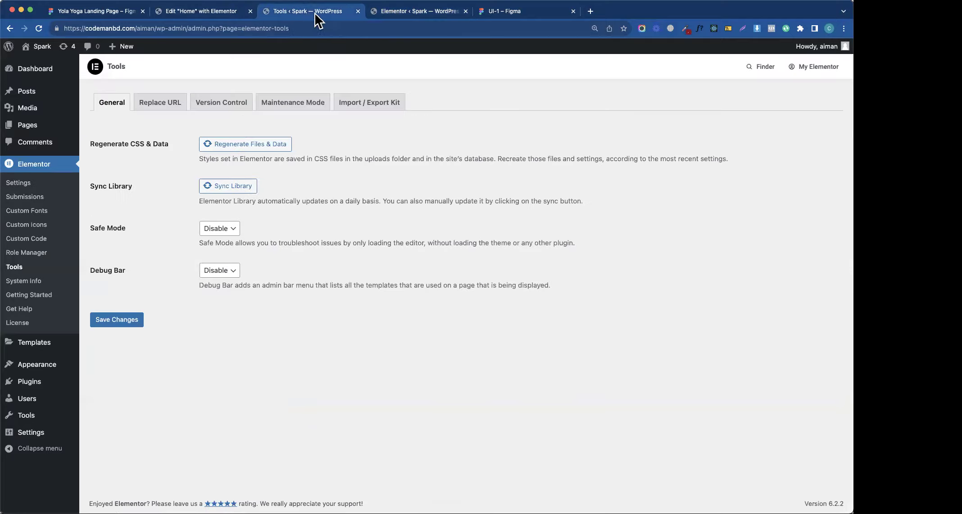
{"action": "left_click", "coordinate": [211, 14]}
{"action": "key", "text": "super+v"}
{"action": "left_click", "coordinate": [63, 170]}
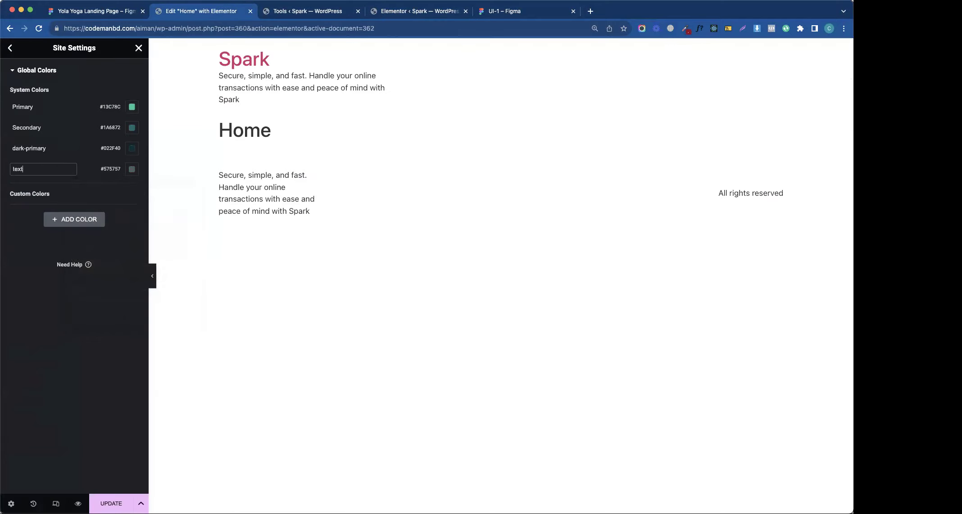
- Add a new custom colour and copy the Meet Your Instructor heading's #1A1A1A from Figma
{"action": "left_click", "coordinate": [61, 219]}
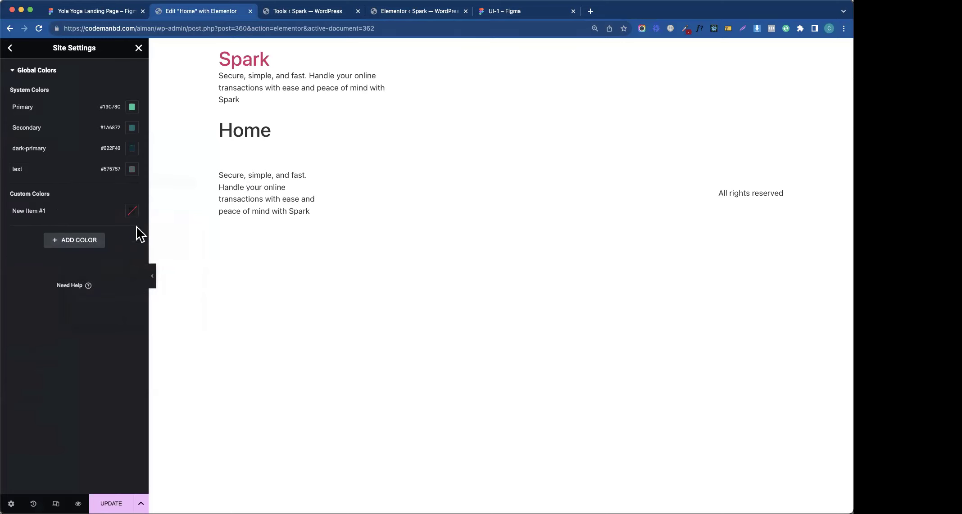
{"action": "left_click", "coordinate": [383, 13]}
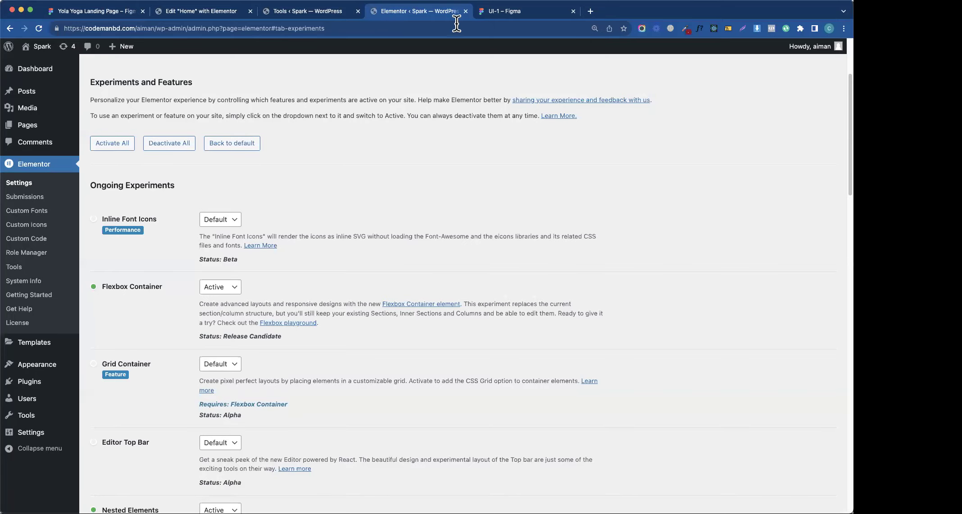
{"action": "left_click", "coordinate": [509, 14]}
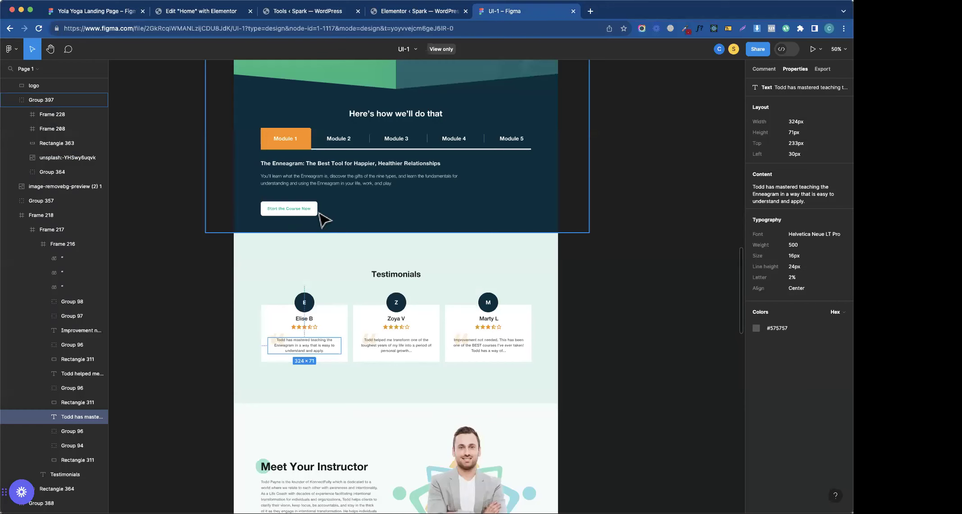
{"action": "left_click", "coordinate": [414, 275]}
{"action": "mouse_move", "coordinate": [800, 310]}
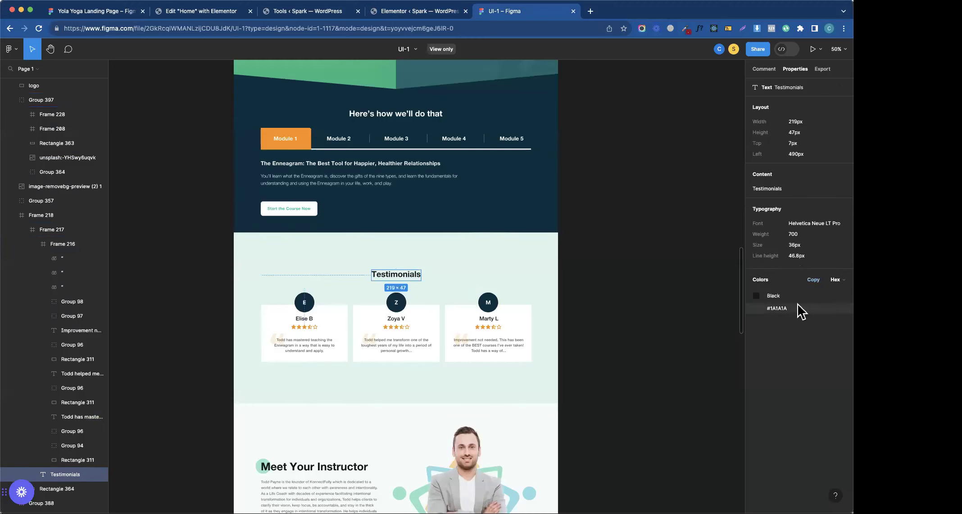
{"action": "left_click", "coordinate": [360, 468]}
{"action": "double_click", "coordinate": [357, 474]}
{"action": "double_click", "coordinate": [353, 472]}
{"action": "double_click", "coordinate": [353, 474]}
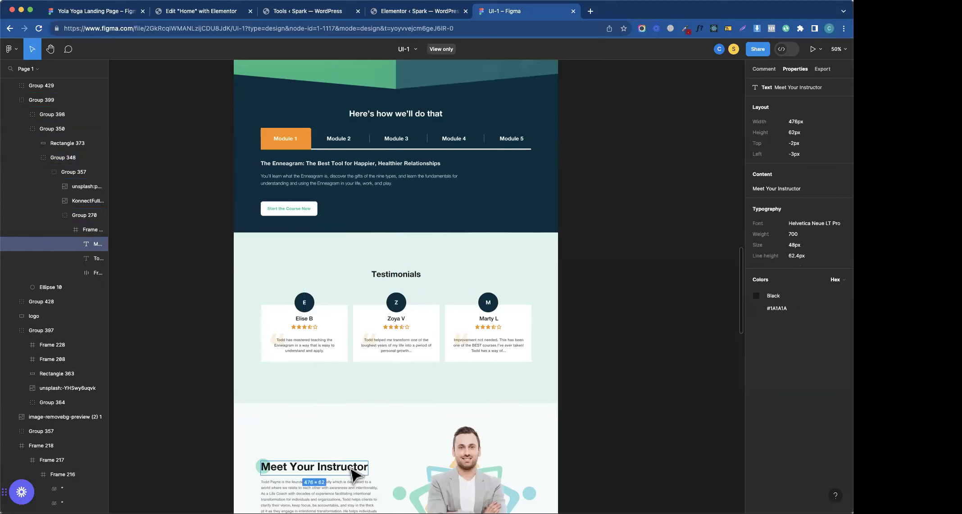
{"action": "left_click", "coordinate": [801, 315]}
- Apply #1A1A1A to the new custom colour and start renaming it heading
{"action": "left_click", "coordinate": [404, 13]}
{"action": "left_click", "coordinate": [284, 16]}
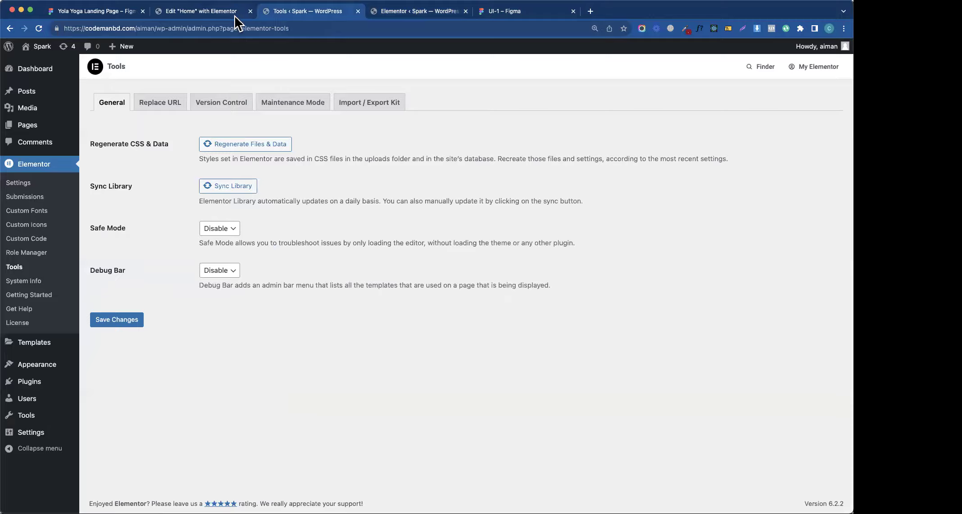
{"action": "left_click", "coordinate": [234, 14]}
{"action": "left_click", "coordinate": [132, 210]}
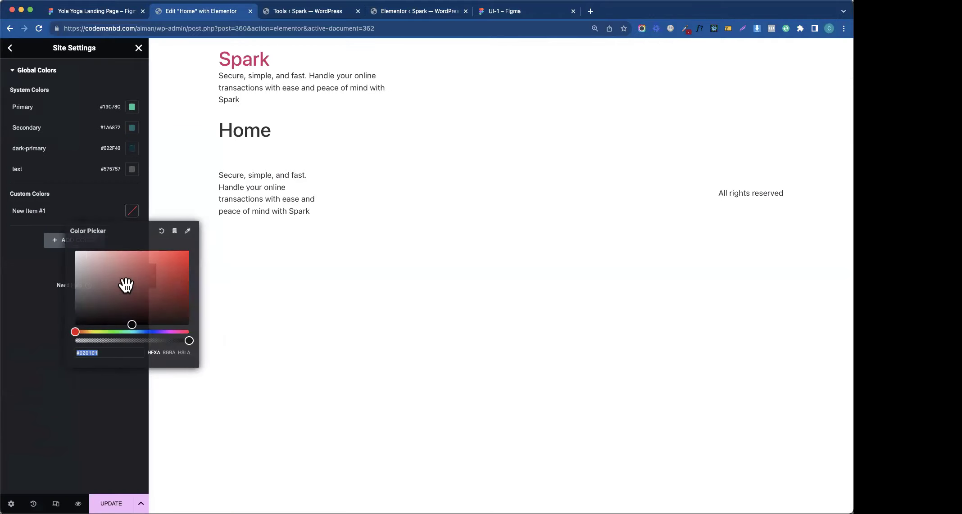
{"action": "left_click", "coordinate": [75, 318]}
{"action": "left_click", "coordinate": [45, 243]}
{"action": "left_click", "coordinate": [48, 212]}
{"action": "type", "text": "heading"}
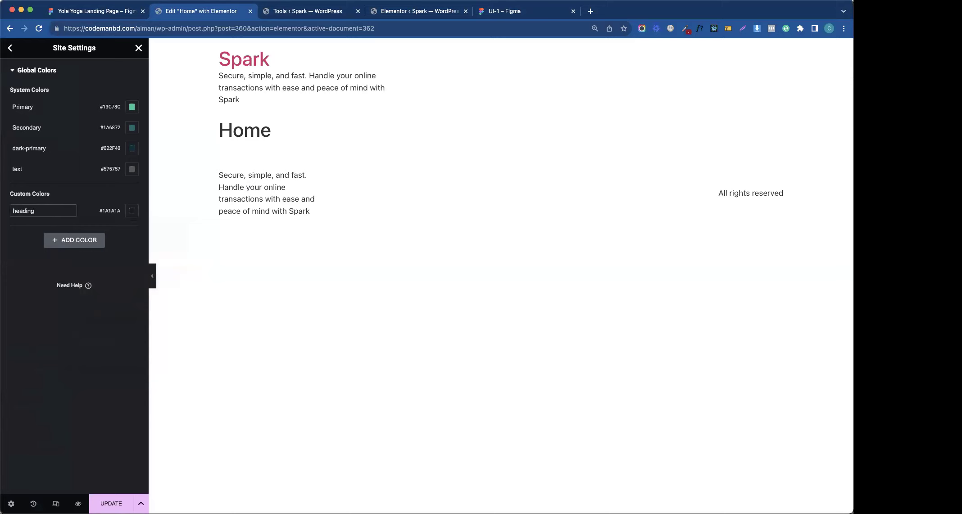
- Copy the Testimonials section's #13C78C background colour from Figma
{"action": "left_click", "coordinate": [140, 281]}
{"action": "left_click", "coordinate": [493, 12]}
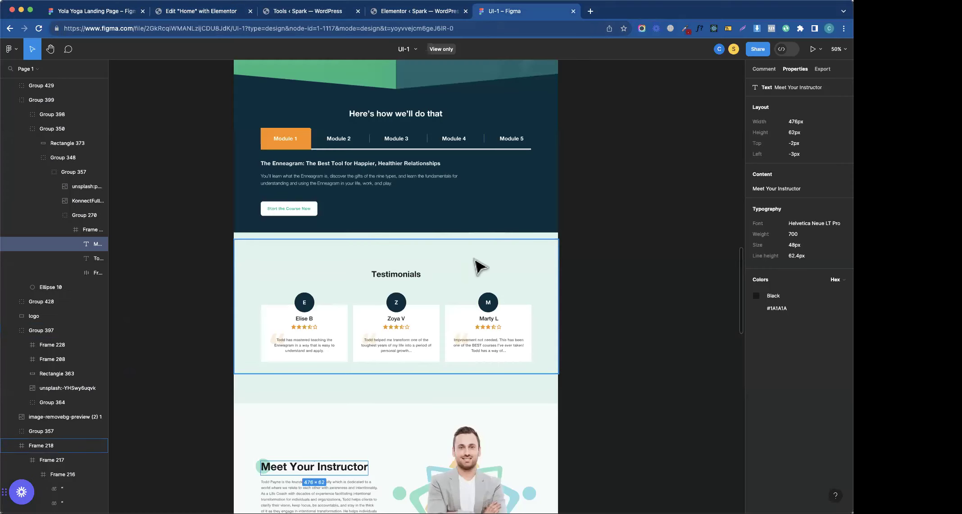
{"action": "left_click", "coordinate": [545, 404]}
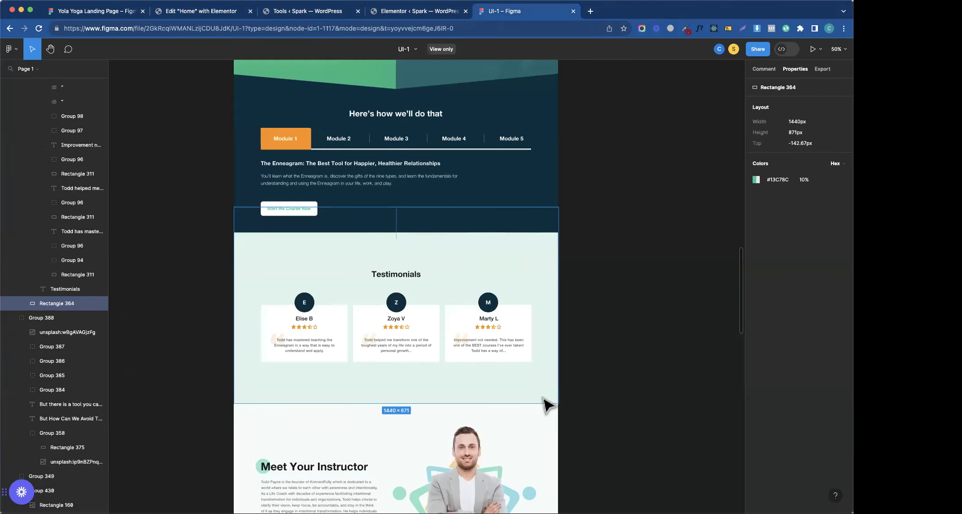
{"action": "left_click", "coordinate": [777, 180]}
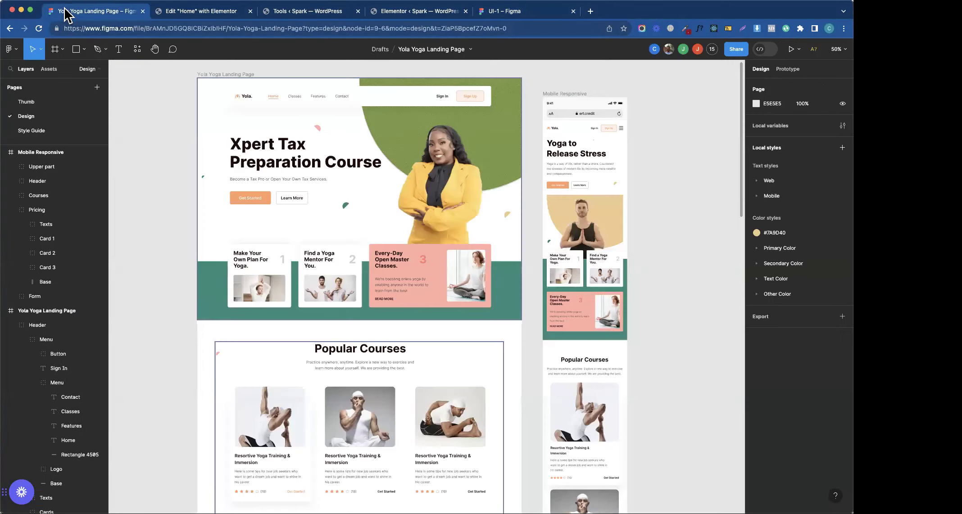
{"action": "left_click", "coordinate": [63, 11]}
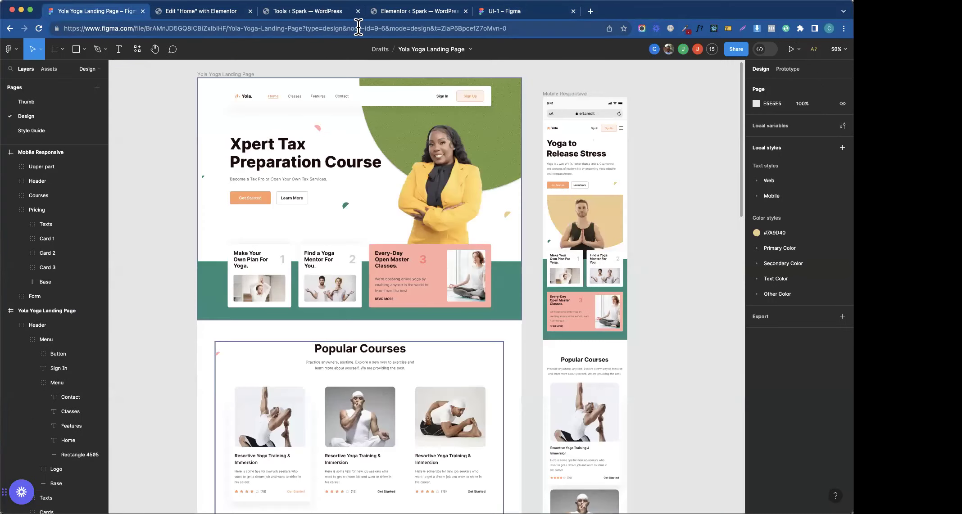
{"action": "left_click", "coordinate": [142, 11]}
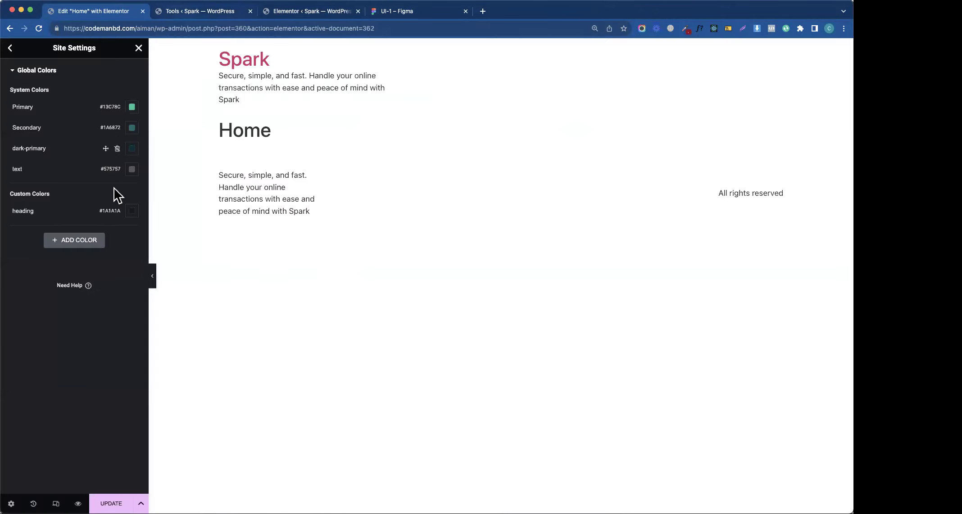
- Add a custom colour named light-primary and save the site settings
{"action": "left_click", "coordinate": [84, 240]}
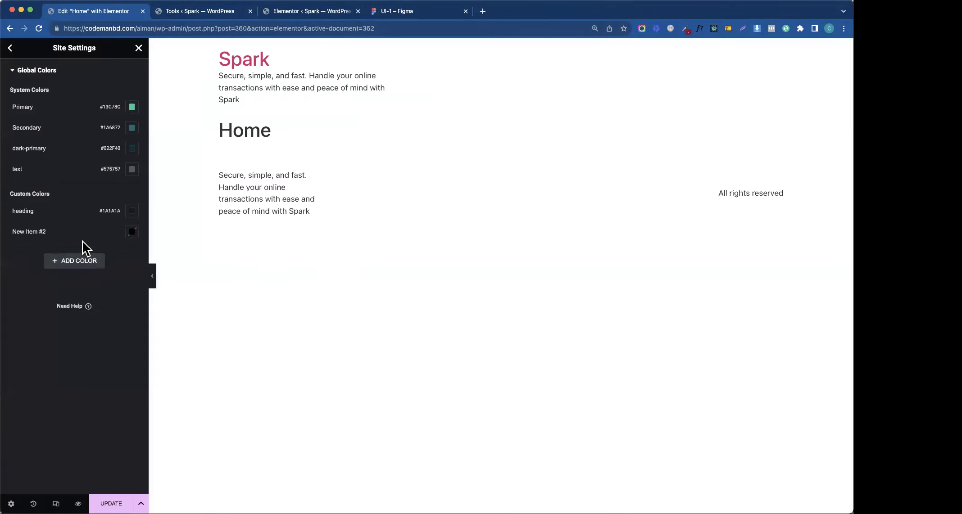
{"action": "left_click", "coordinate": [131, 232]}
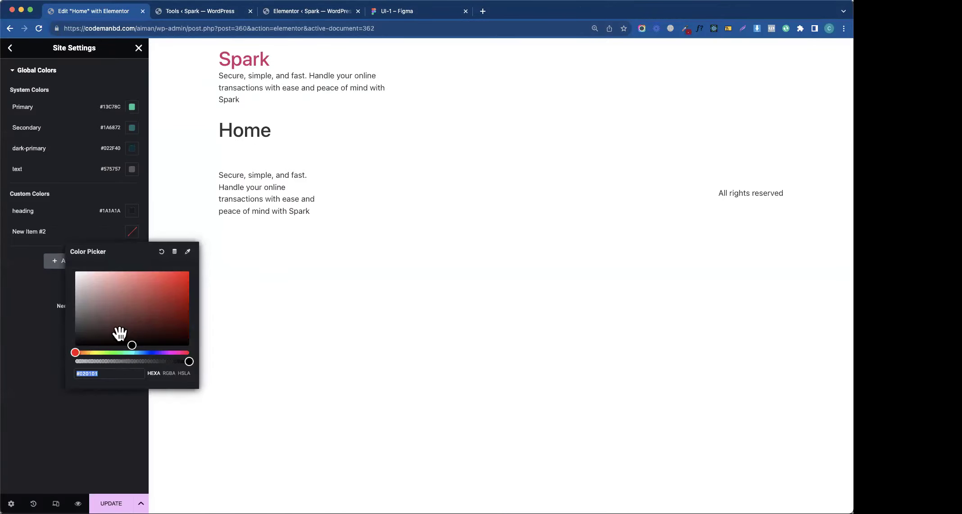
{"action": "left_click", "coordinate": [43, 231]}
{"action": "triple_click", "coordinate": [43, 231]}
{"action": "type", "text": "tran"}
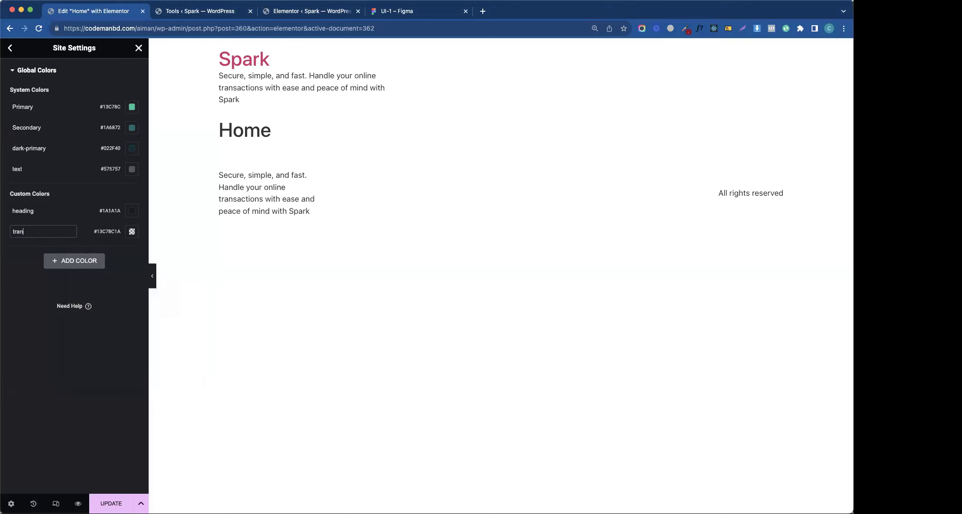
{"action": "type", "text": "ight"}
{"action": "type", "text": "light"}
{"action": "type", "text": "-primary"}
{"action": "left_click", "coordinate": [112, 275]}
{"action": "left_click", "coordinate": [112, 503]}
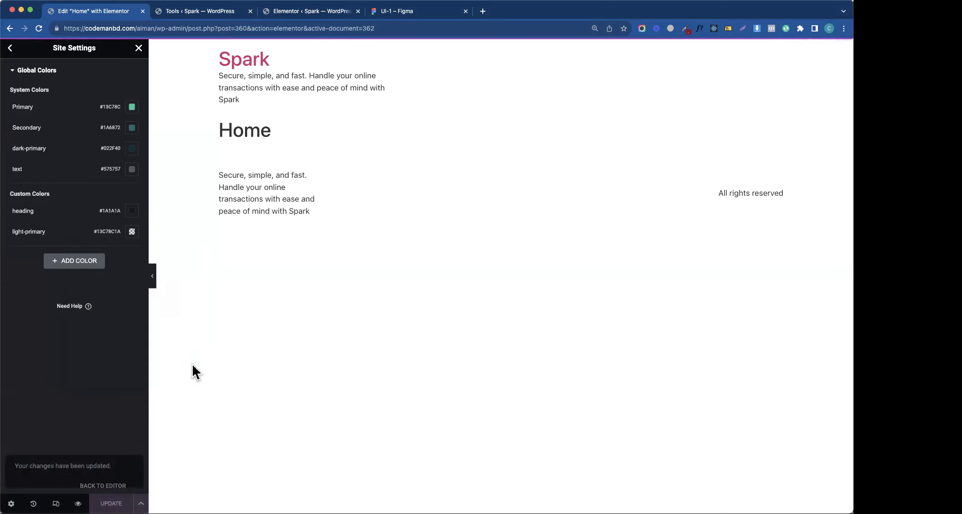
{"action": "left_click", "coordinate": [11, 48]}
{"action": "left_click", "coordinate": [328, 16]}
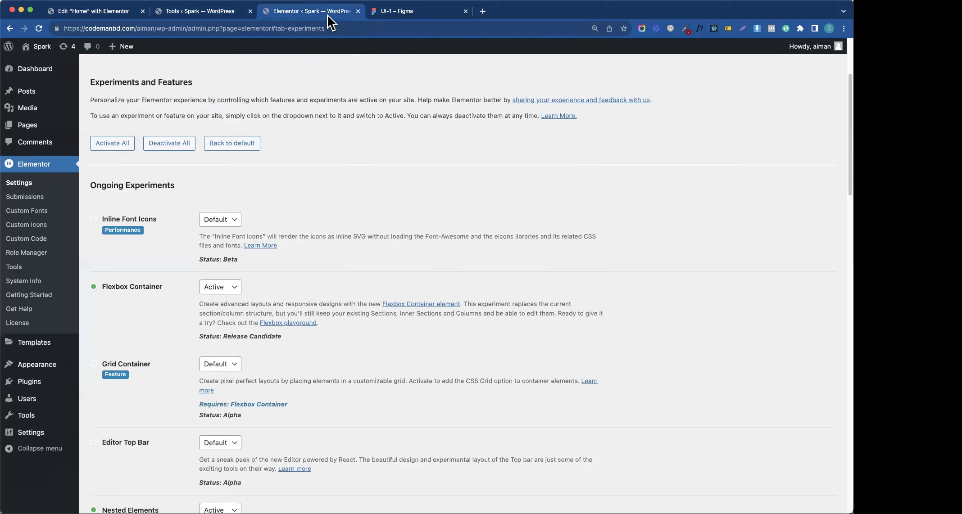
{"action": "left_click", "coordinate": [429, 13]}
{"action": "left_click", "coordinate": [407, 136]}
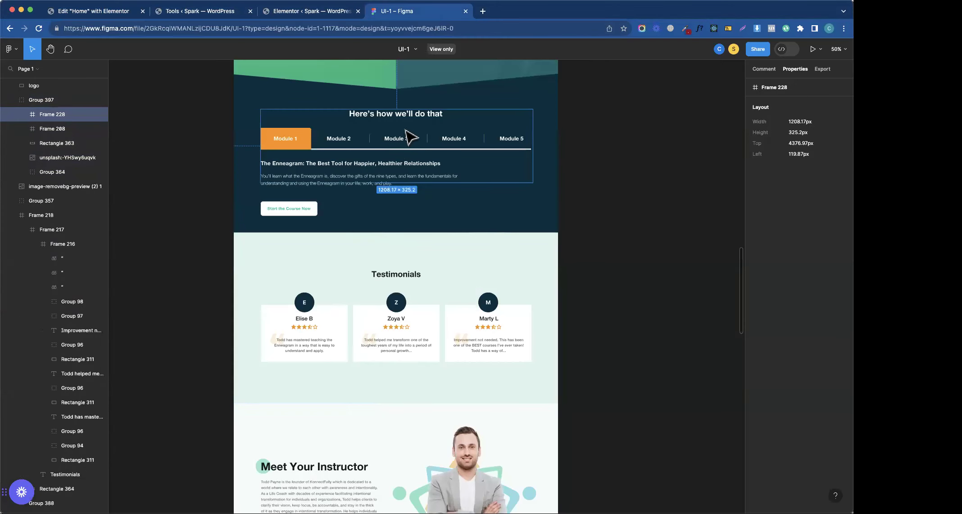
{"action": "double_click", "coordinate": [419, 116]}
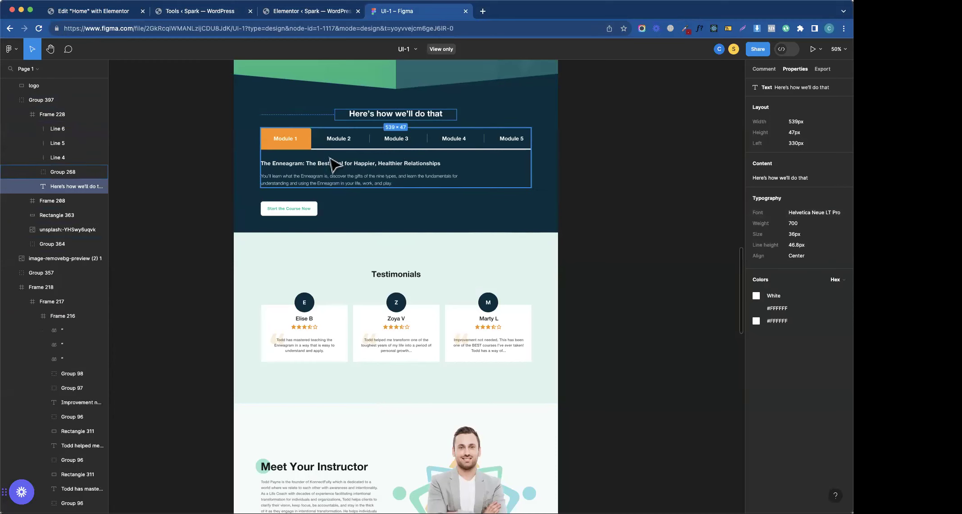
{"action": "left_click", "coordinate": [342, 180]}
{"action": "double_click", "coordinate": [347, 182]}
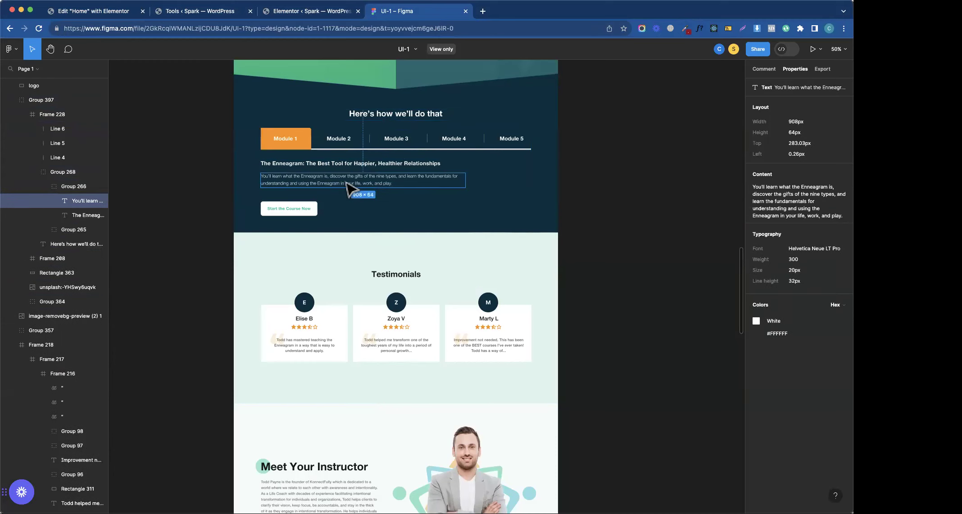
{"action": "left_click", "coordinate": [421, 164]}
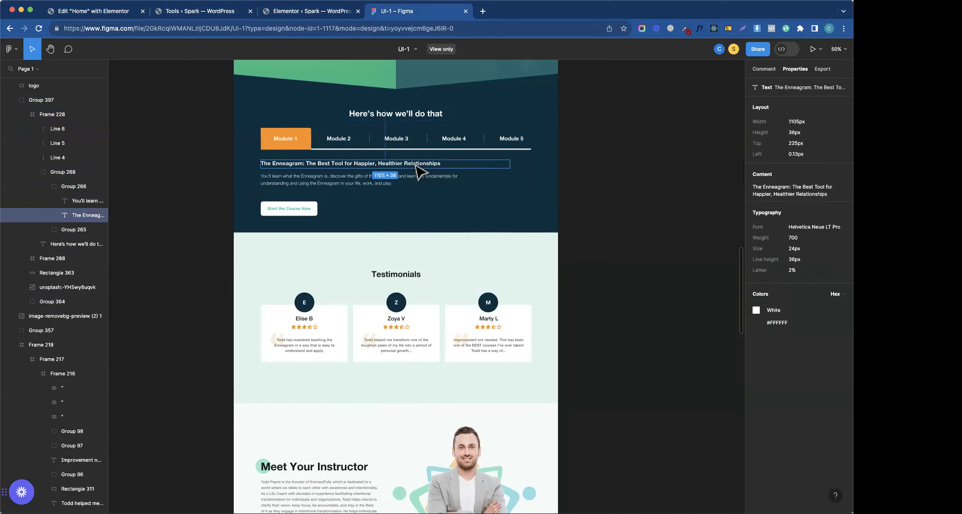
{"action": "left_click", "coordinate": [391, 324]}
{"action": "double_click", "coordinate": [391, 323]}
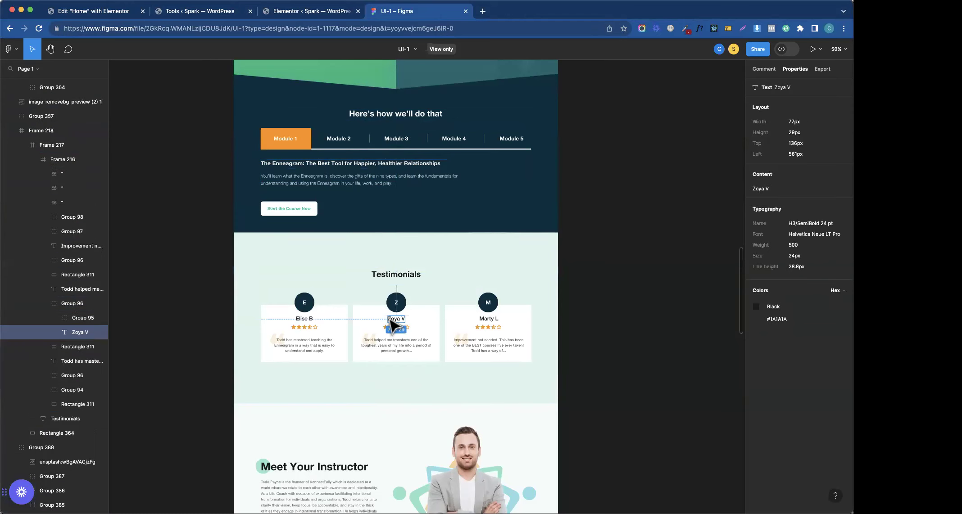
{"action": "left_click", "coordinate": [120, 14]}
{"action": "left_click", "coordinate": [292, 16]}
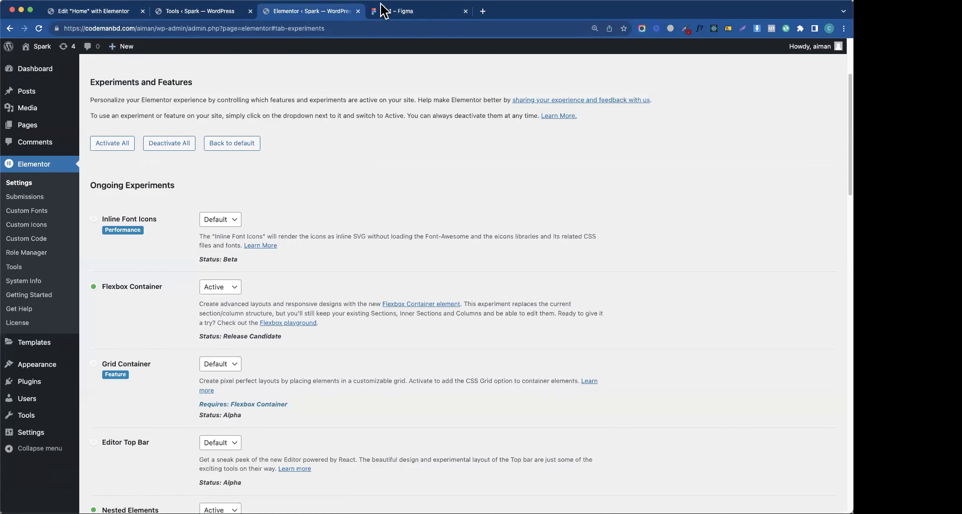
{"action": "left_click", "coordinate": [107, 15]}
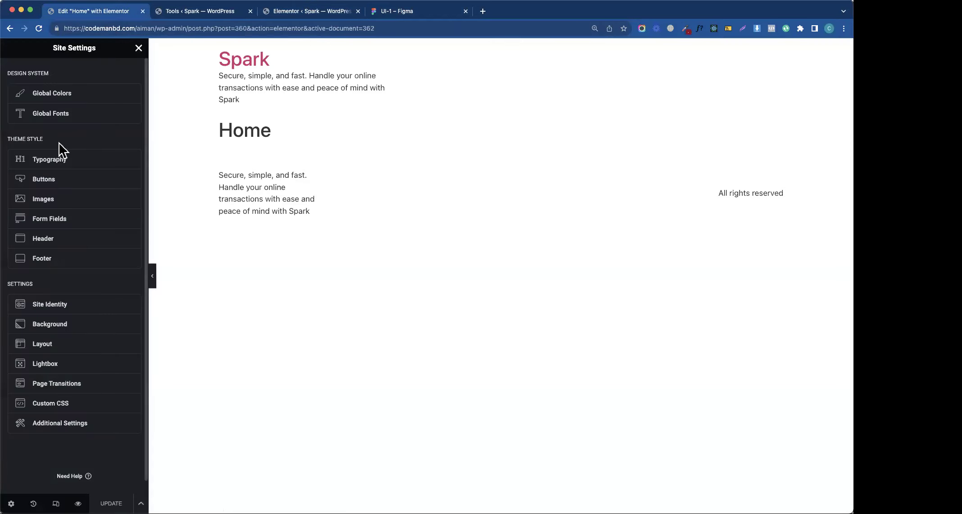
{"action": "left_click", "coordinate": [425, 16]}
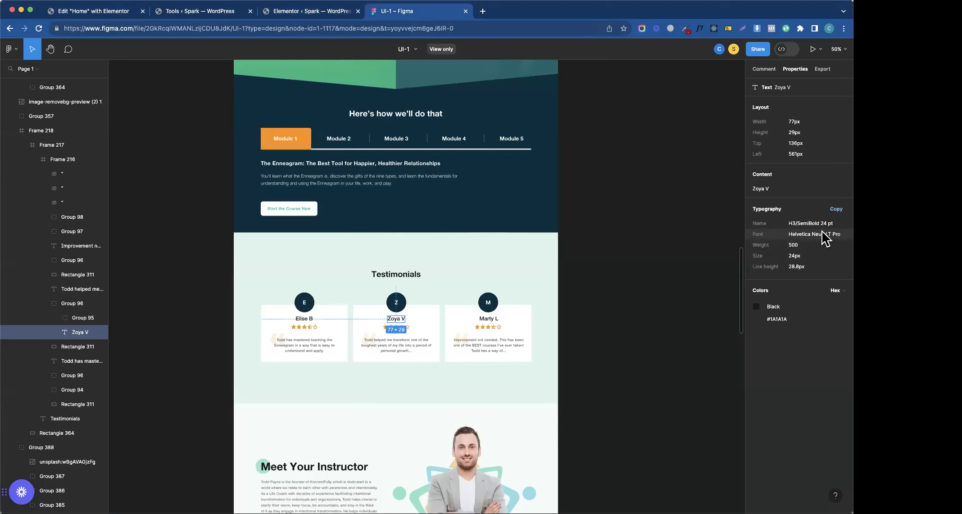
{"action": "left_click", "coordinate": [93, 12]}
{"action": "left_click", "coordinate": [194, 13]}
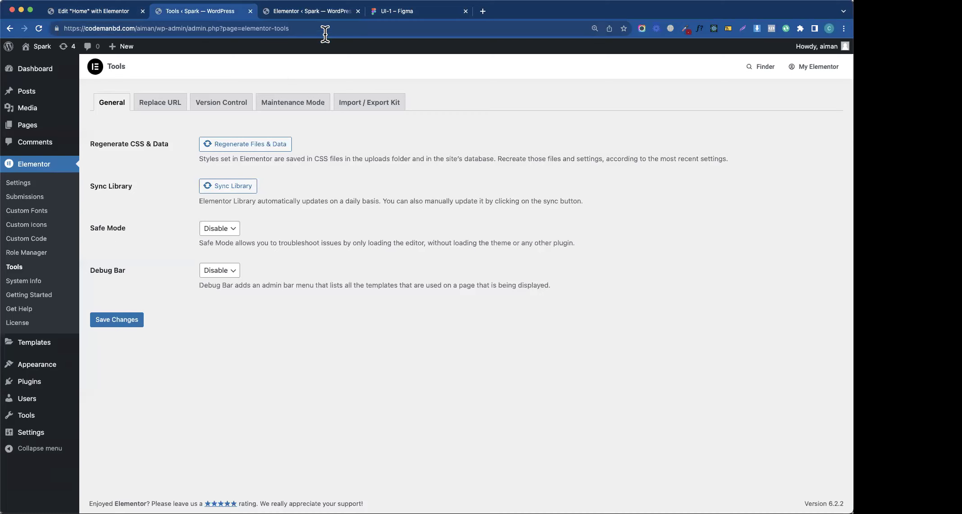
{"action": "left_click", "coordinate": [317, 13]}
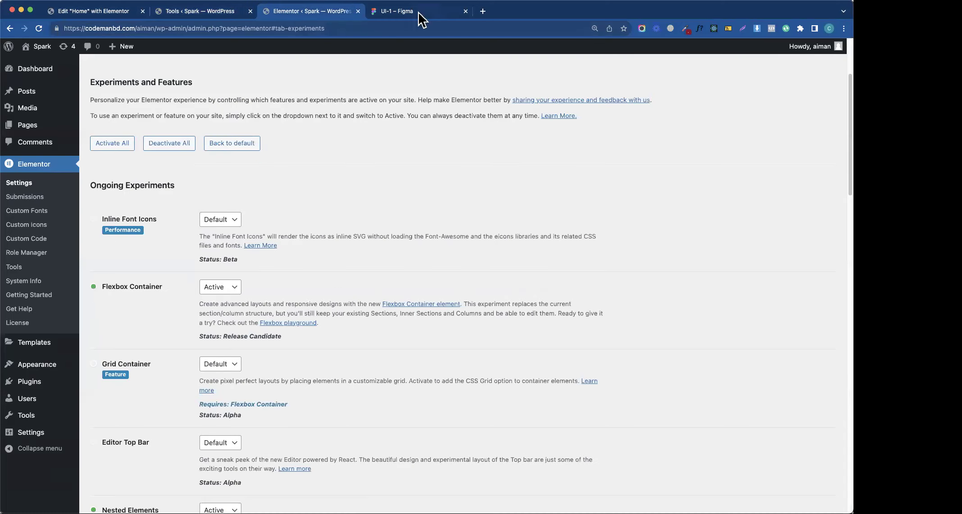
{"action": "left_click", "coordinate": [198, 11]}
{"action": "left_click", "coordinate": [108, 11]}
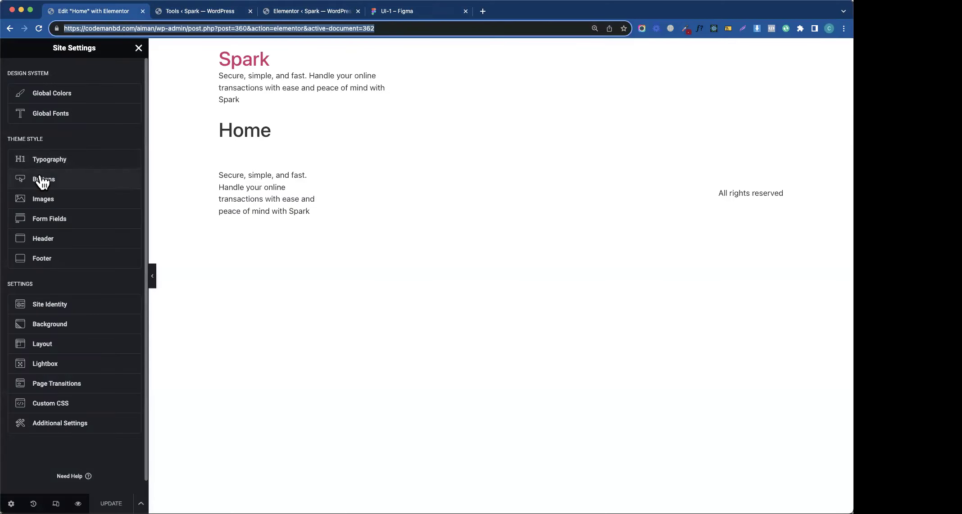
- Set the Primary global font family to Helvetica
{"action": "left_click", "coordinate": [61, 165]}
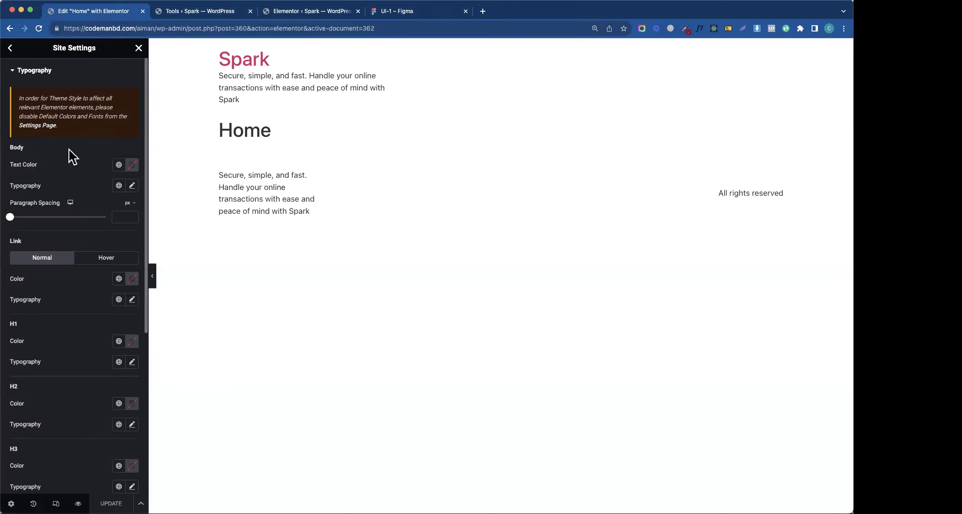
{"action": "left_click", "coordinate": [11, 50]}
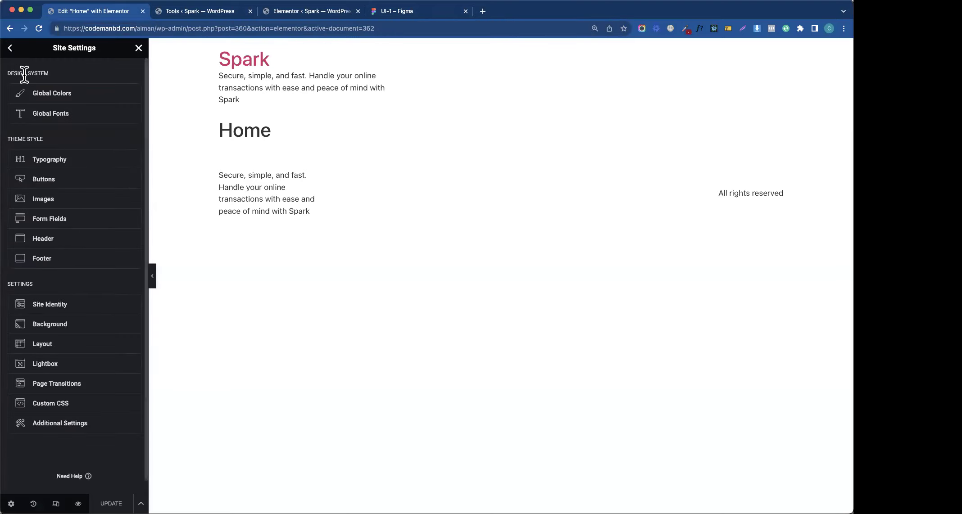
{"action": "left_click", "coordinate": [52, 112]}
{"action": "left_click", "coordinate": [133, 107]}
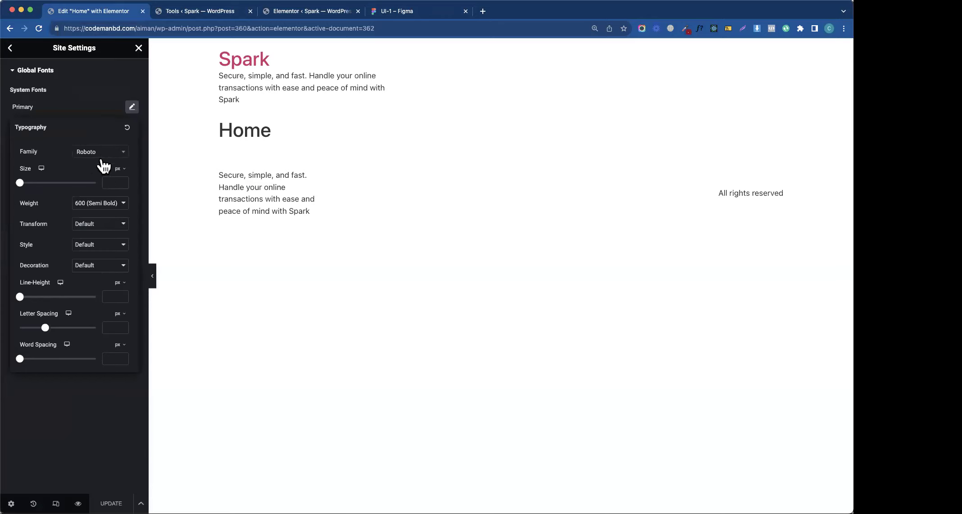
{"action": "left_click", "coordinate": [107, 155]}
{"action": "type", "text": "hel"}
{"action": "key", "text": "Return"}
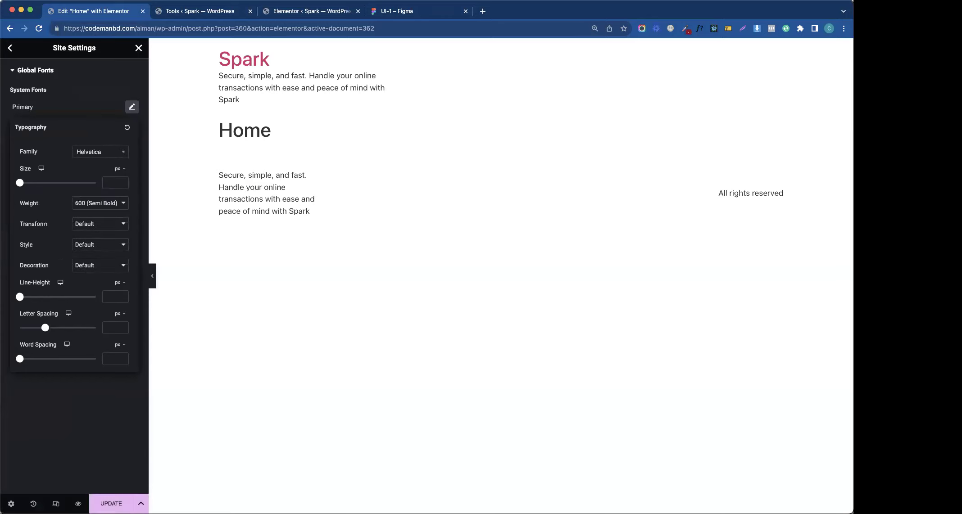
{"action": "key", "text": "Escape"}
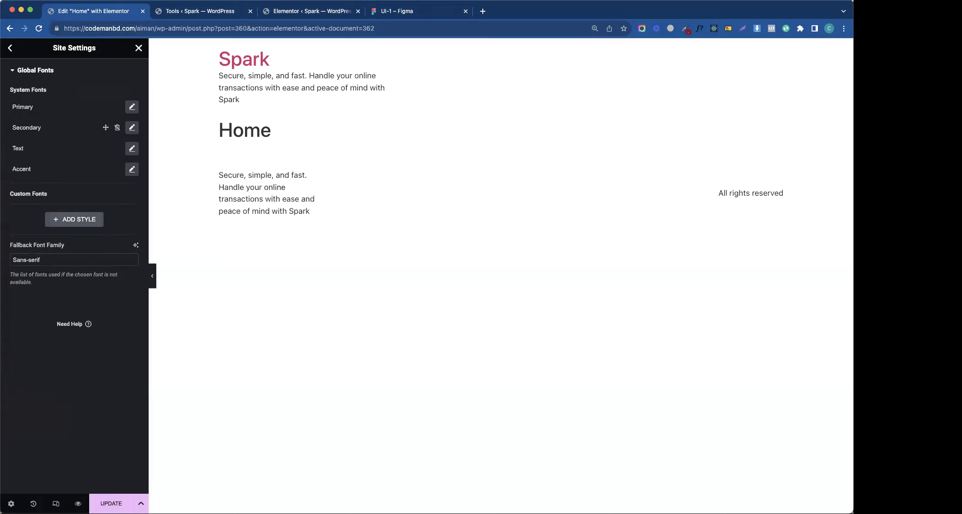
- Set the Secondary and Text global font families to Helvetica
{"action": "left_click", "coordinate": [131, 127]}
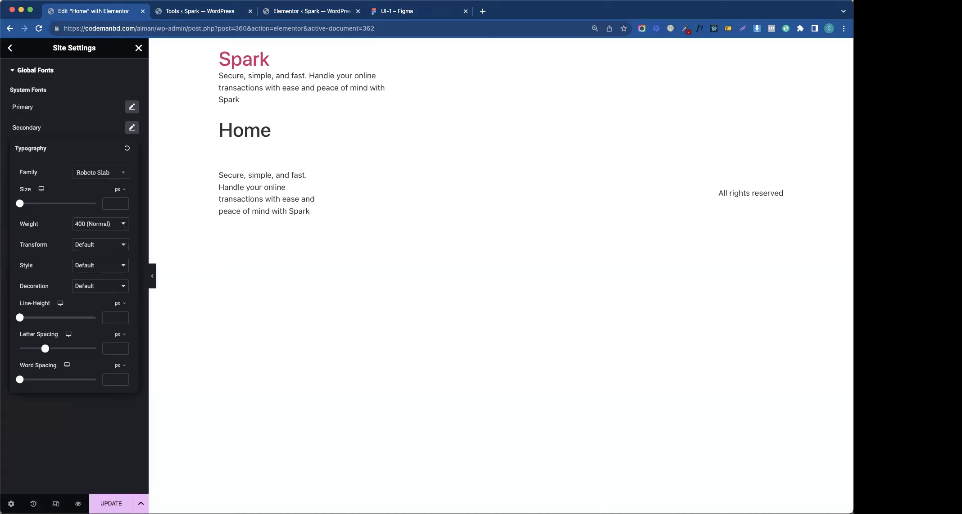
{"action": "left_click", "coordinate": [100, 172]}
{"action": "type", "text": "helv"}
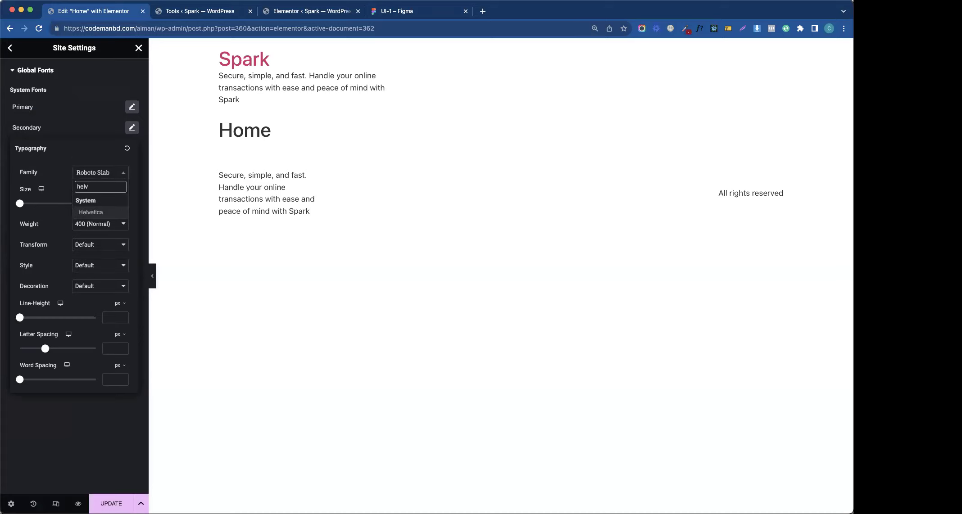
{"action": "key", "text": "Return"}
{"action": "left_click", "coordinate": [83, 131]}
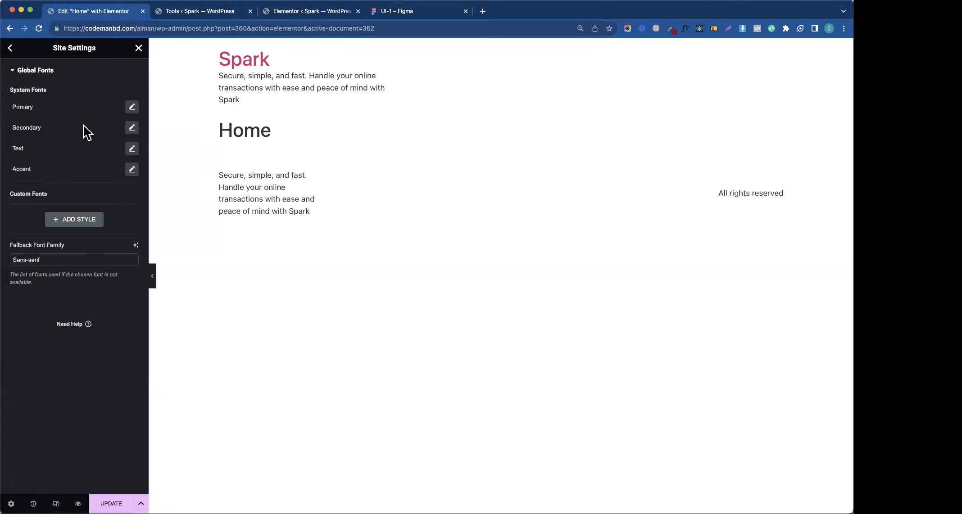
{"action": "left_click", "coordinate": [132, 148]}
{"action": "left_click", "coordinate": [97, 193]}
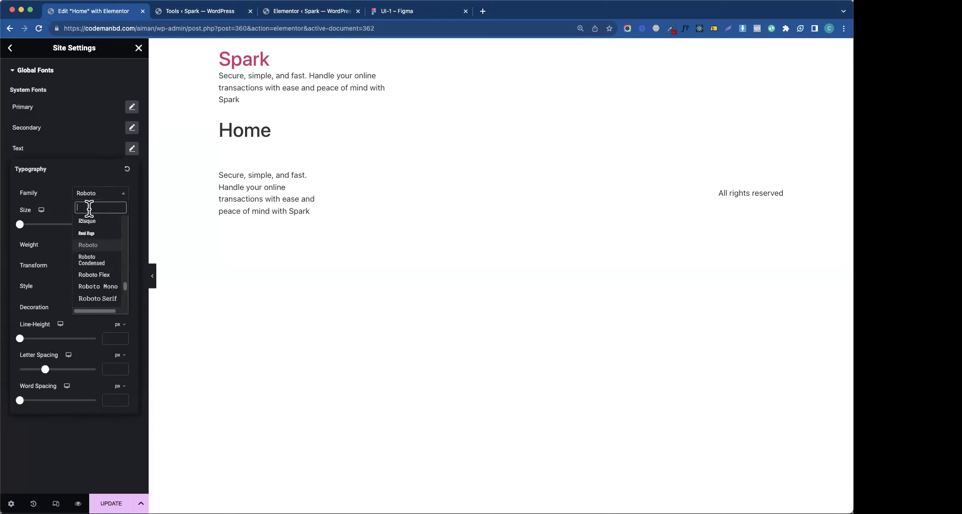
{"action": "type", "text": "helv"}
{"action": "key", "text": "Return"}
{"action": "key", "text": "Escape"}
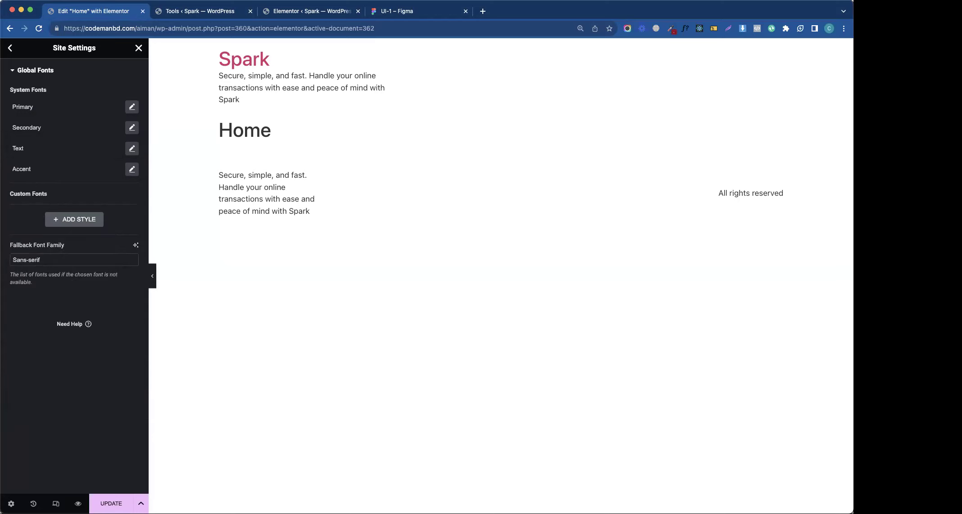
- Set the Accent global font to Helvetica and save the global fonts
{"action": "left_click", "coordinate": [132, 169]}
{"action": "left_click", "coordinate": [100, 214]}
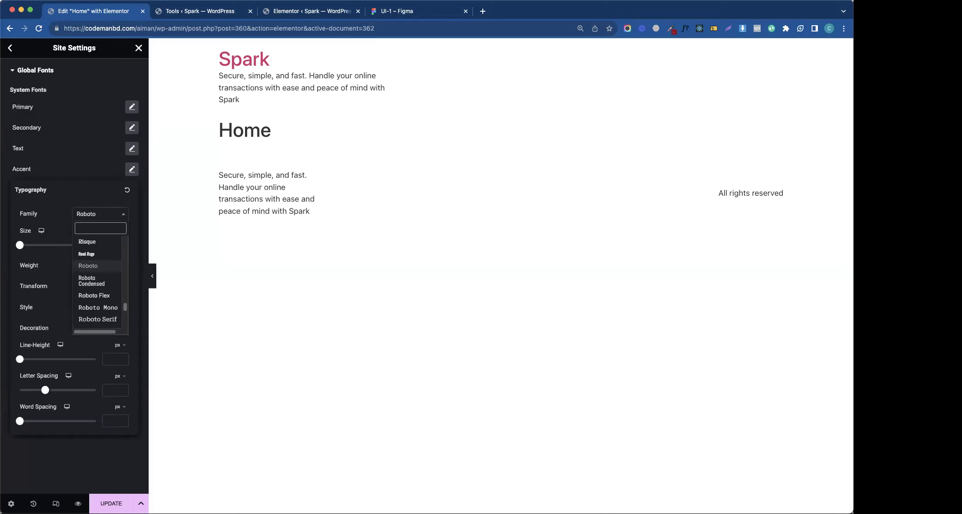
{"action": "type", "text": "helv"}
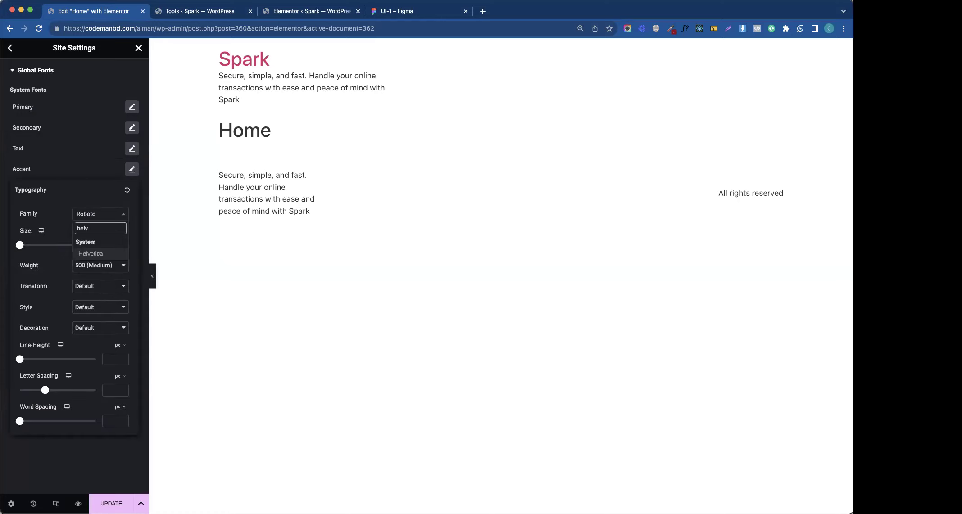
{"action": "key", "text": "Return"}
{"action": "key", "text": "Escape"}
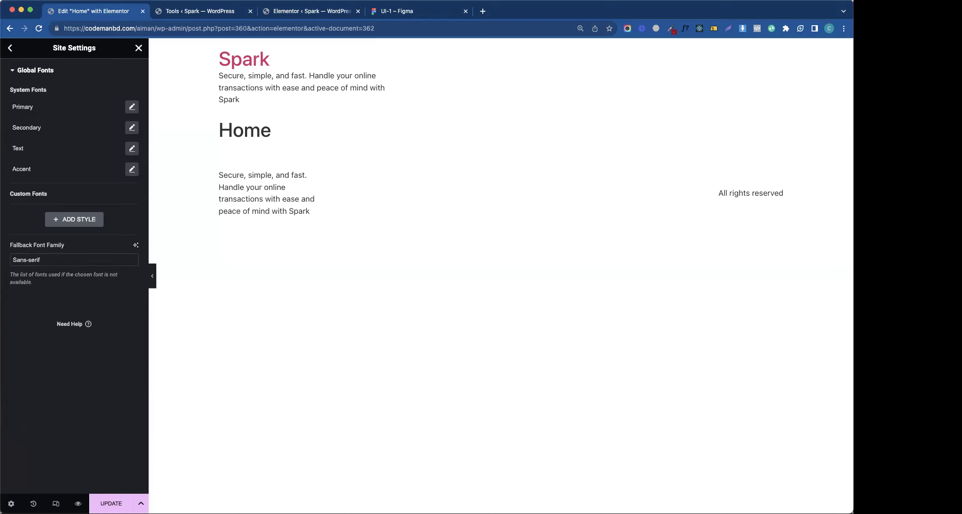
{"action": "key", "text": "super+s"}
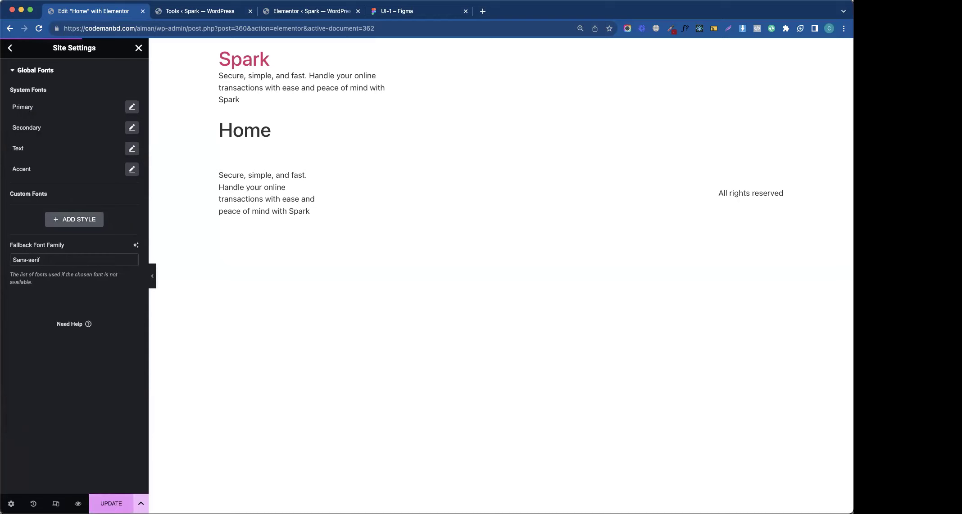
- Copy the Helvetica Neue LT Pro font name from Figma into a new tab
{"action": "key", "text": "super+4"}
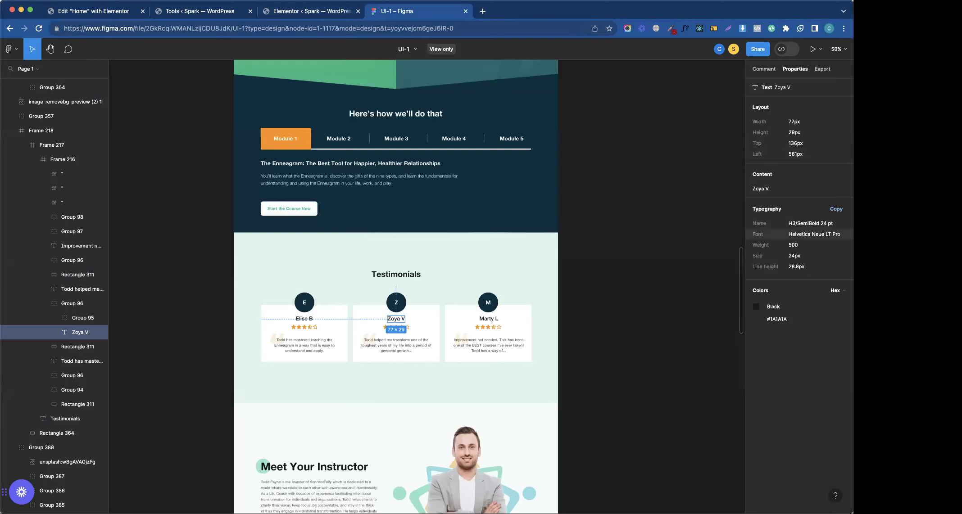
{"action": "left_click", "coordinate": [814, 235]}
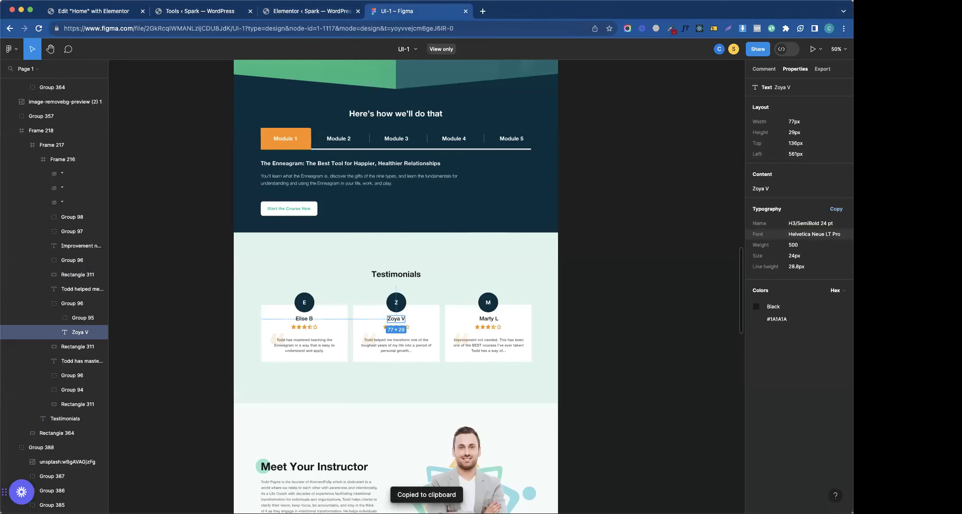
{"action": "key", "text": "super+t"}
- Search for a free Helvetica Neue LT Pro download and start downloading it from Cufon Fonts
{"action": "key", "text": "super+v"}
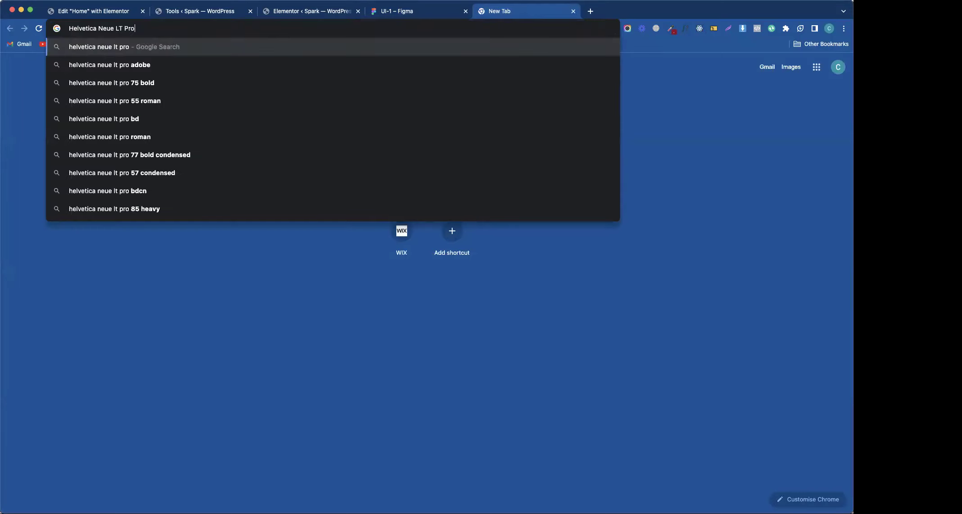
{"action": "key", "text": "Down"}
{"action": "key", "text": "Return"}
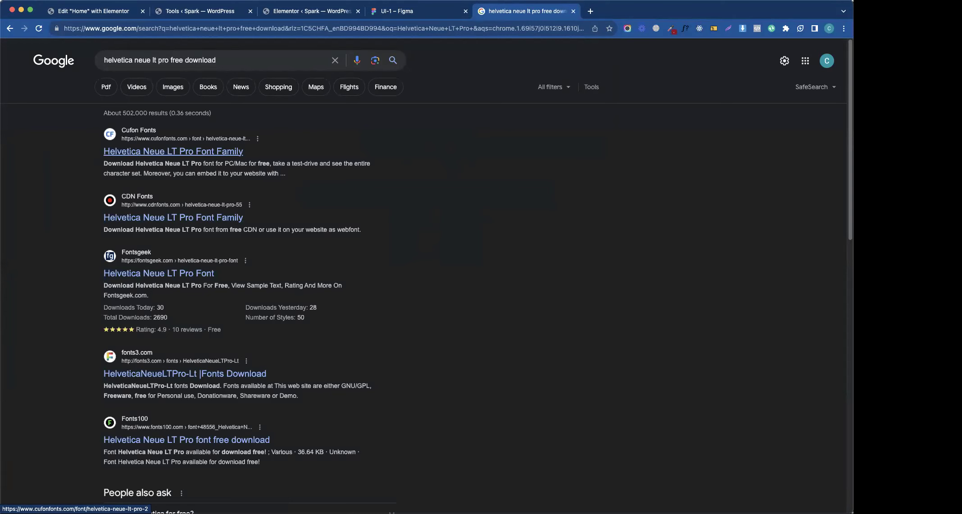
{"action": "left_click", "coordinate": [172, 151]}
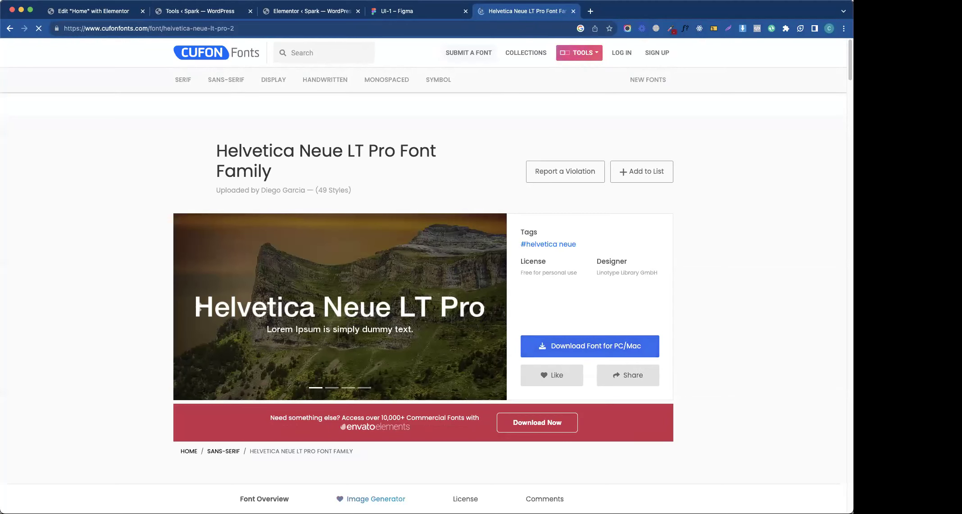
{"action": "key", "text": "ctrl+shift+Tab"}
{"action": "key", "text": "ctrl+Tab"}
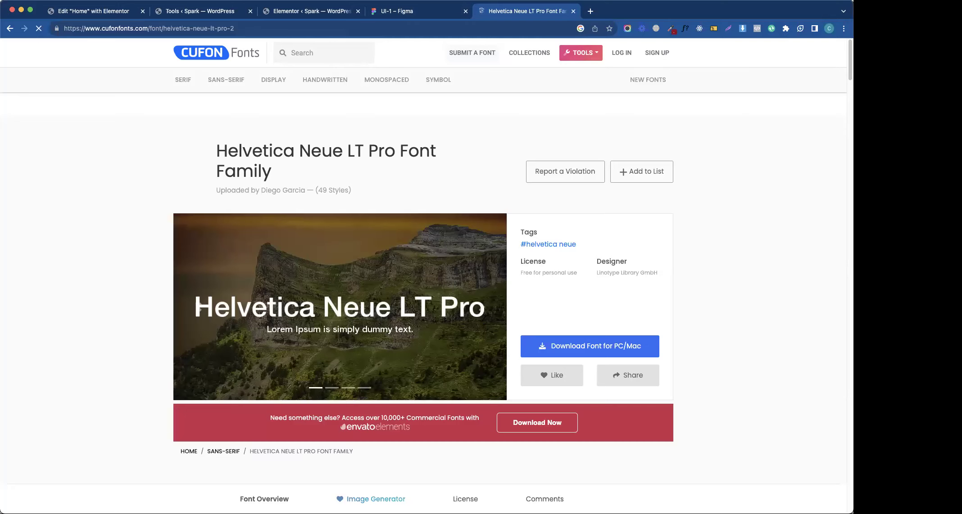
{"action": "left_click", "coordinate": [590, 346]}
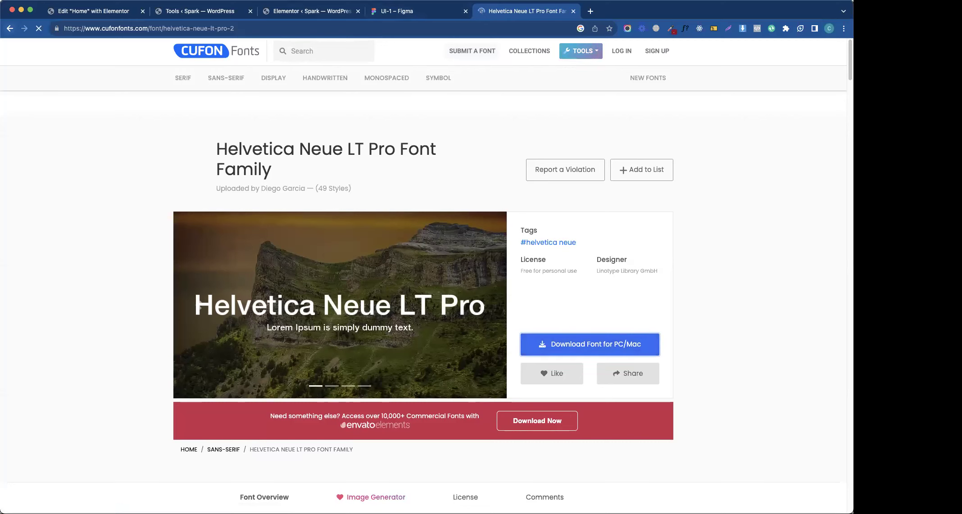
- Download the Helvetica Neue LT Pro zip from CDN Fonts, then return to WordPress Tools
{"action": "middle_click", "coordinate": [9, 29]}
{"action": "left_click", "coordinate": [632, 10]}
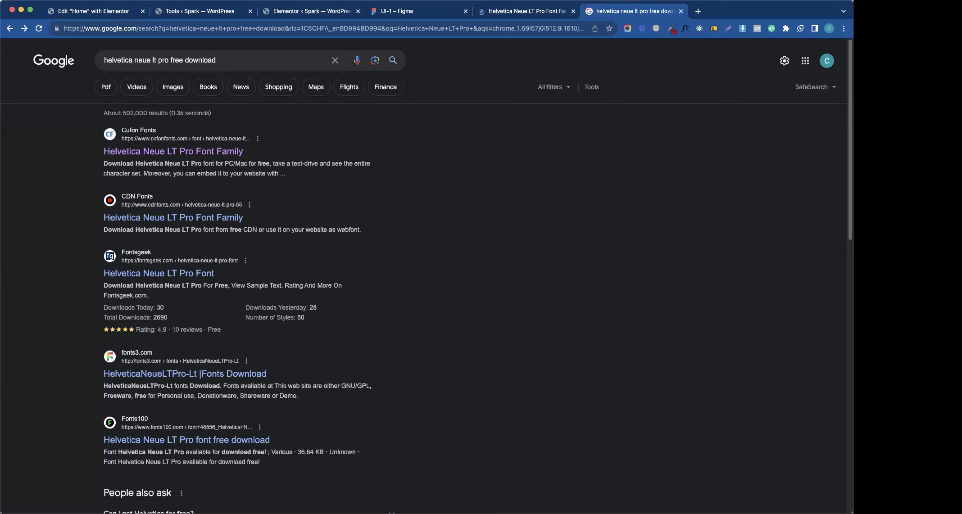
{"action": "left_click", "coordinate": [173, 217]}
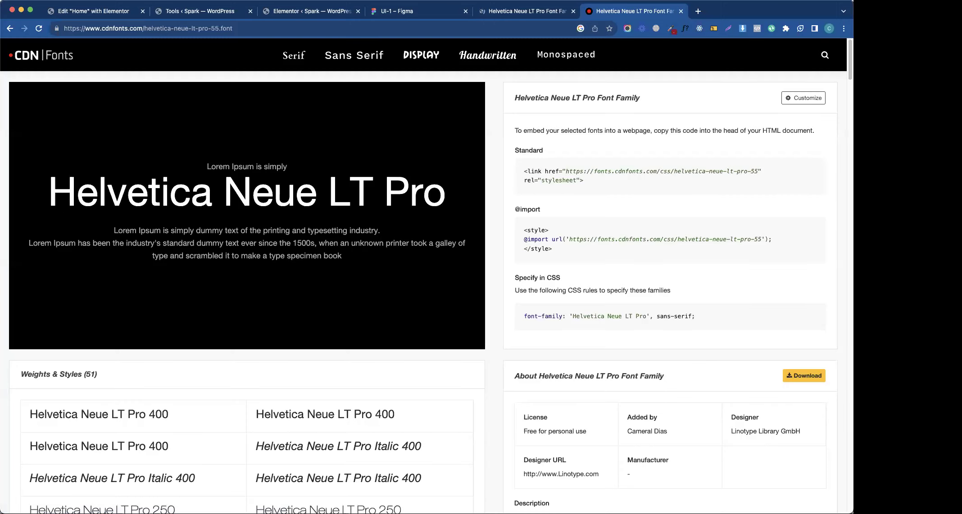
{"action": "scroll", "coordinate": [422, 275], "scroll_direction": "down", "scroll_amount": 3}
{"action": "scroll", "coordinate": [423, 276], "scroll_direction": "up", "scroll_amount": 3}
{"action": "left_click", "coordinate": [804, 376]}
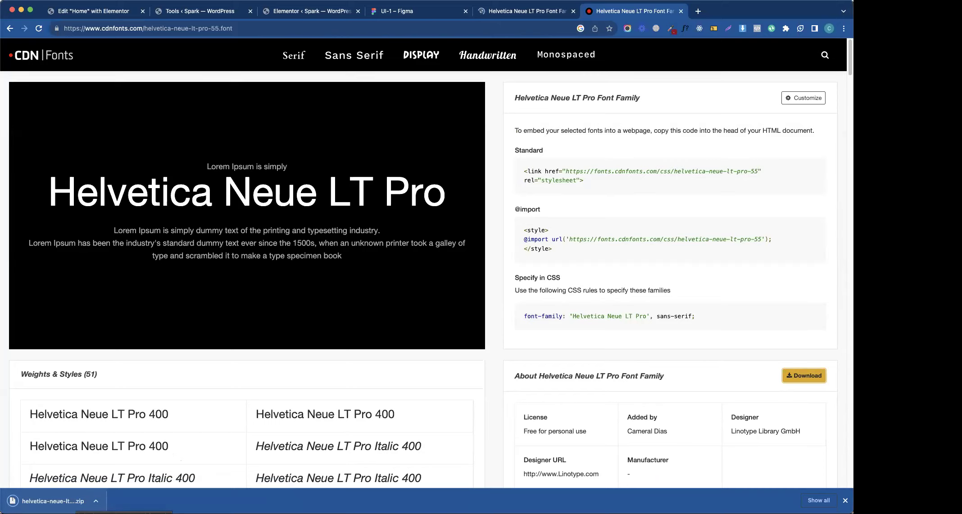
{"action": "key", "text": "ctrl+shift+Tab"}
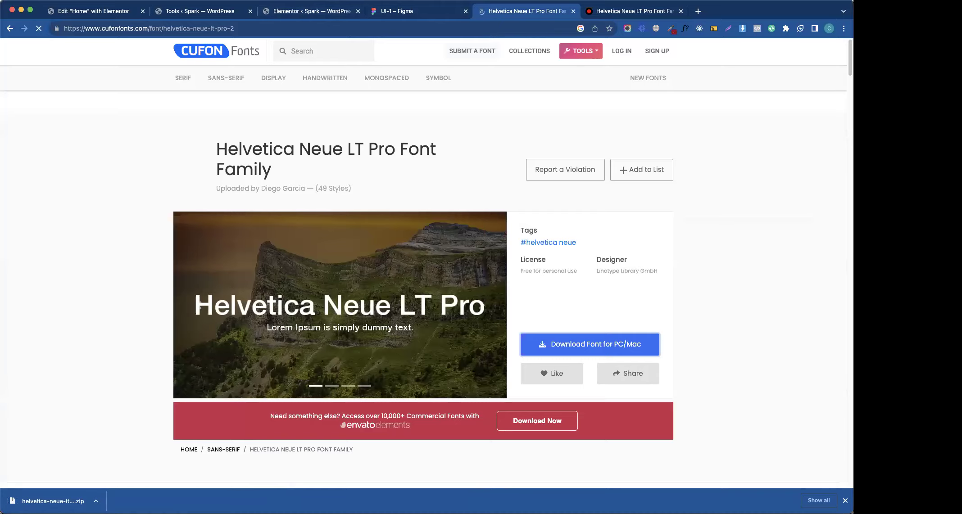
{"action": "key", "text": "ctrl+shift+Tab"}
{"action": "key", "text": "ctrl+shift+Tab"}
{"action": "key", "text": "ctrl+shift+Tab"}
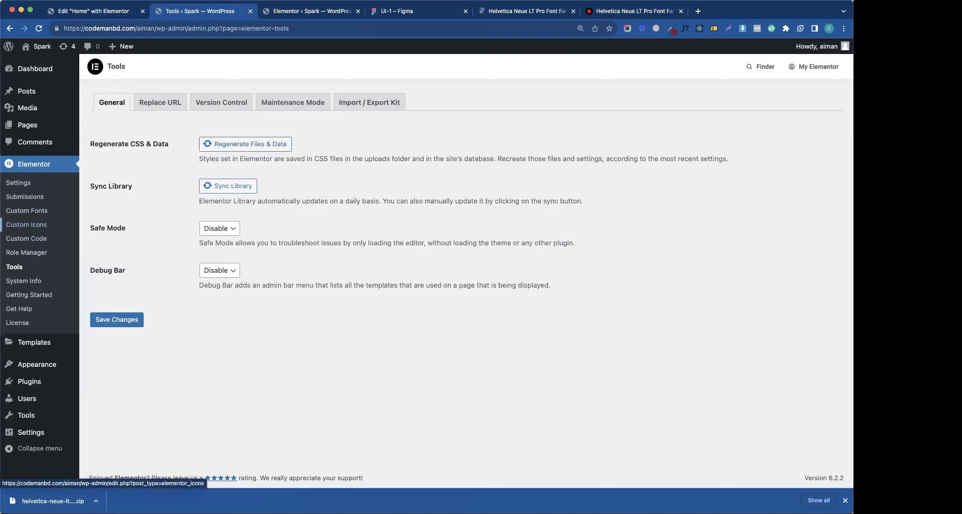
- Add custom font Helvetica Neue LT Pro with a Normal-weight, Normal-style variation, then open the downloaded zip
{"action": "left_click", "coordinate": [26, 210]}
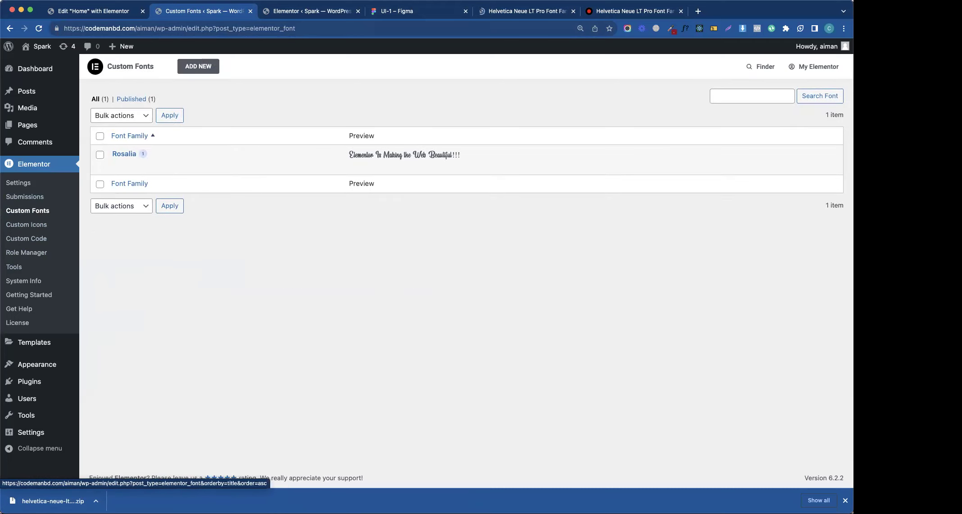
{"action": "left_click", "coordinate": [198, 66]}
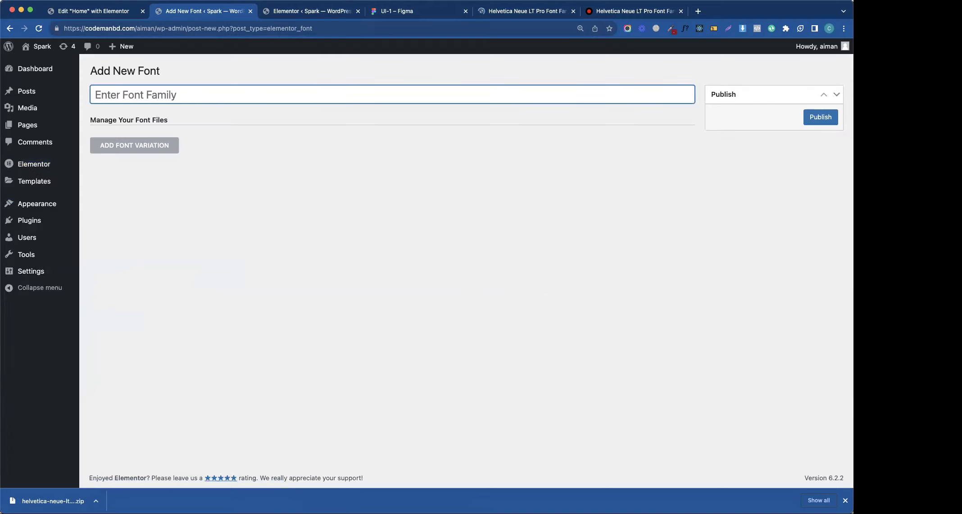
{"action": "key", "text": "super+v"}
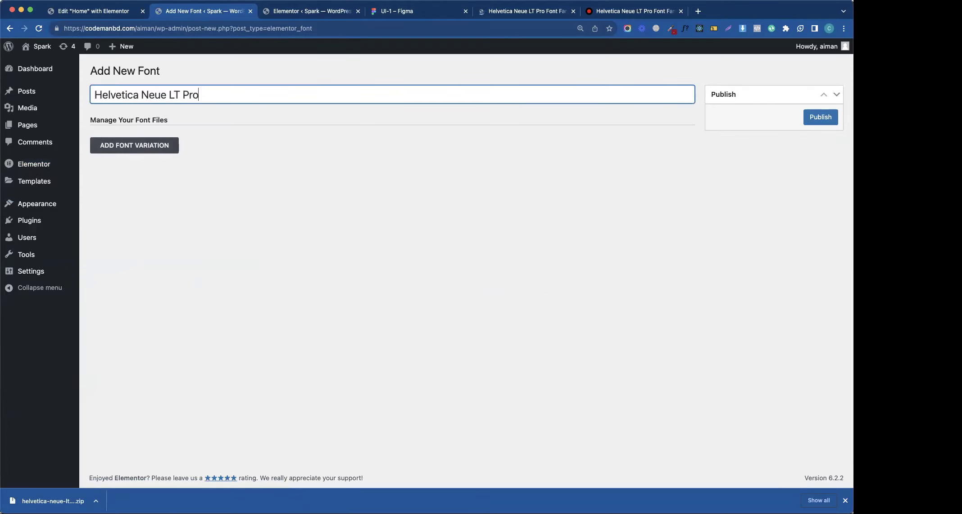
{"action": "left_click", "coordinate": [134, 144]}
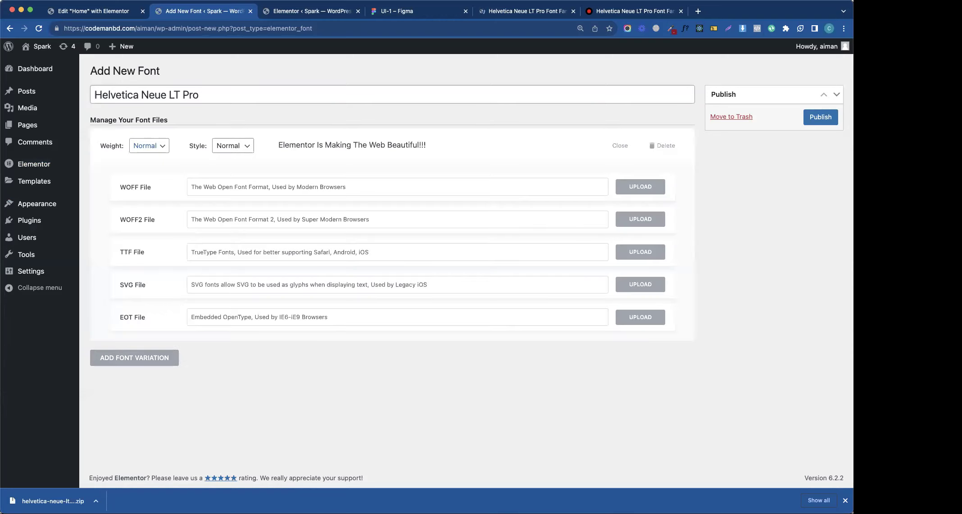
{"action": "left_click", "coordinate": [161, 146]}
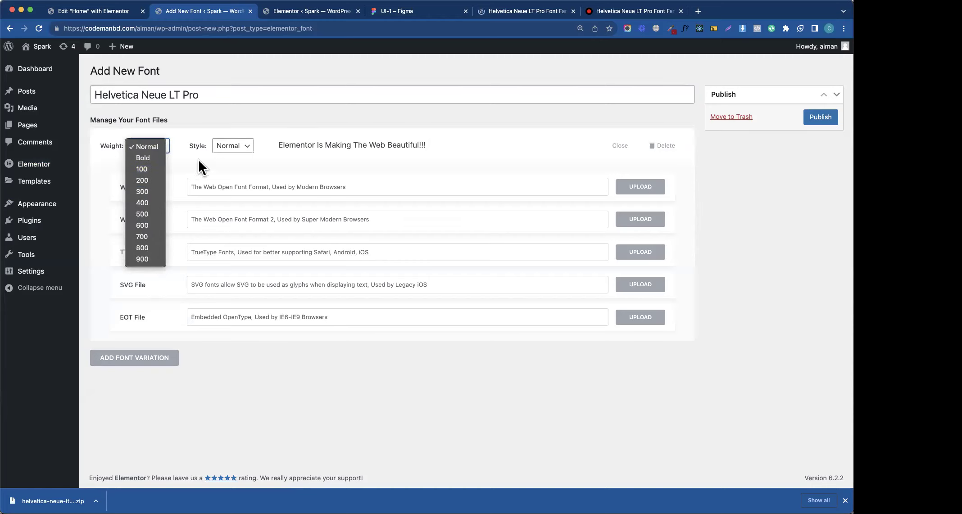
{"action": "left_click", "coordinate": [235, 149]}
{"action": "left_click", "coordinate": [242, 145]}
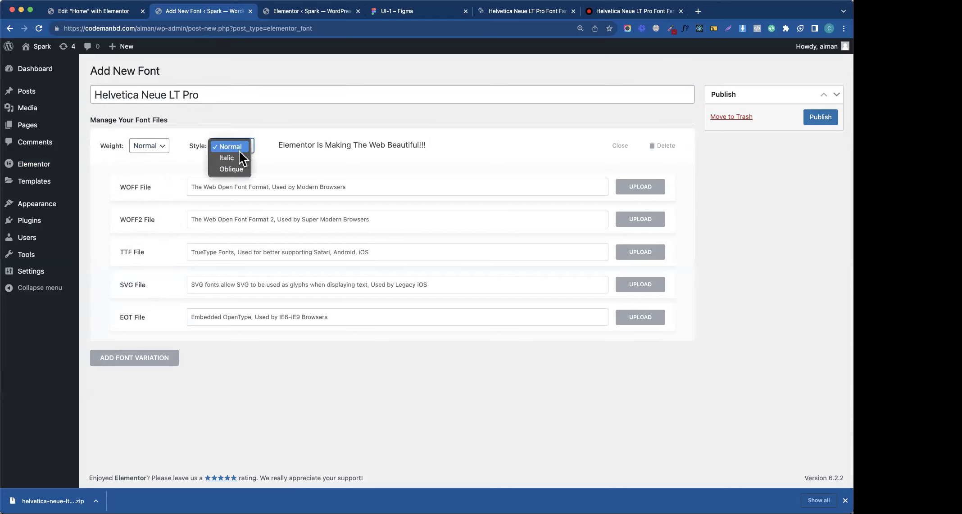
{"action": "left_click", "coordinate": [271, 142]}
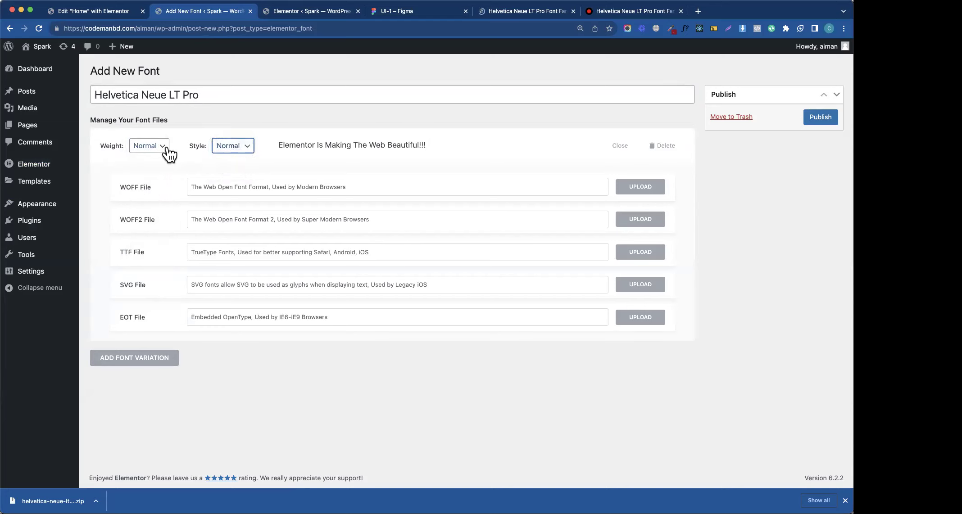
{"action": "left_click", "coordinate": [53, 501]}
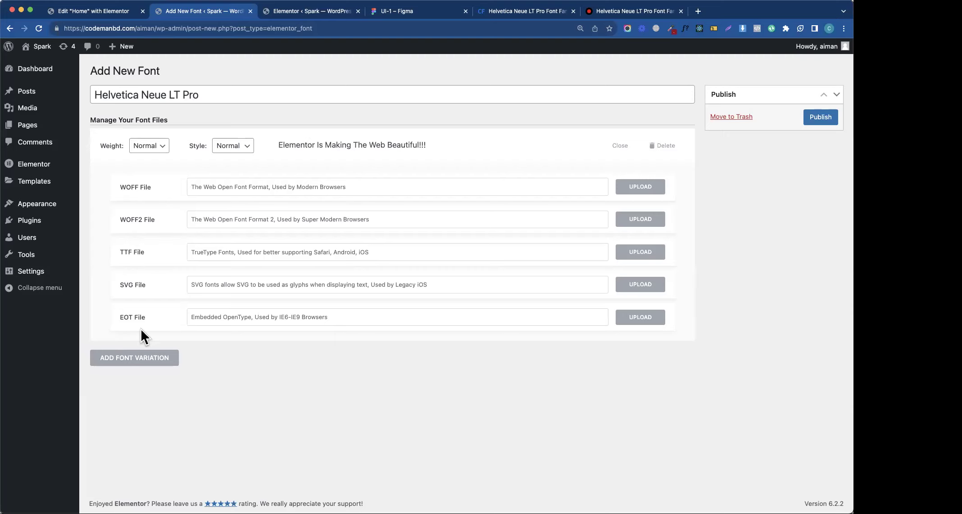
- Review the CDN Fonts page, then go from the Cufon page back to Google results
{"action": "left_click", "coordinate": [624, 12]}
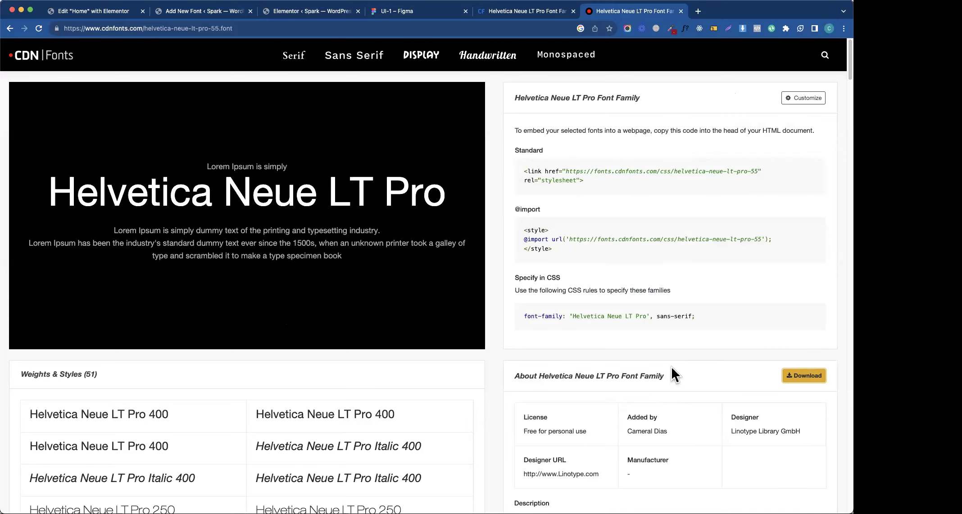
{"action": "scroll", "coordinate": [671, 366], "scroll_direction": "down", "scroll_amount": 10}
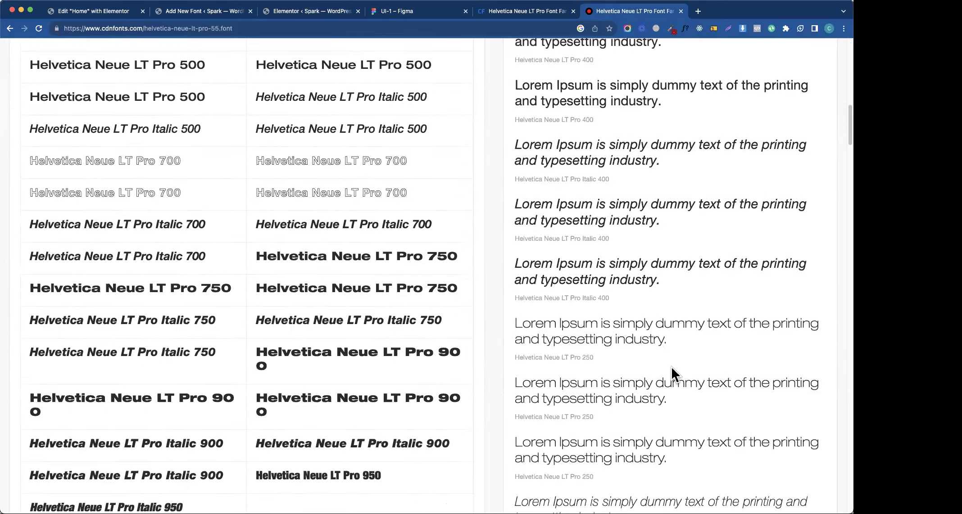
{"action": "scroll", "coordinate": [666, 362], "scroll_direction": "up", "scroll_amount": 10}
{"action": "scroll", "coordinate": [666, 362], "scroll_direction": "down", "scroll_amount": 15}
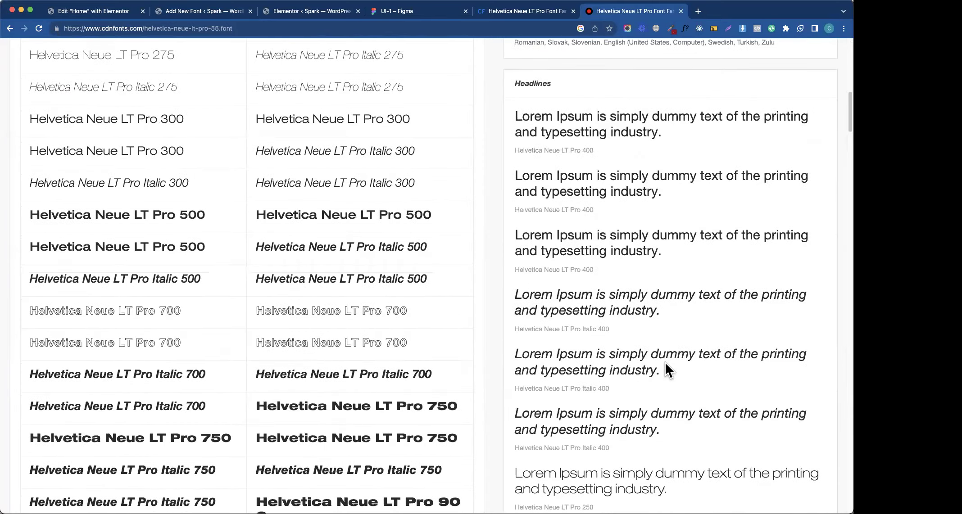
{"action": "scroll", "coordinate": [664, 360], "scroll_direction": "up", "scroll_amount": 15}
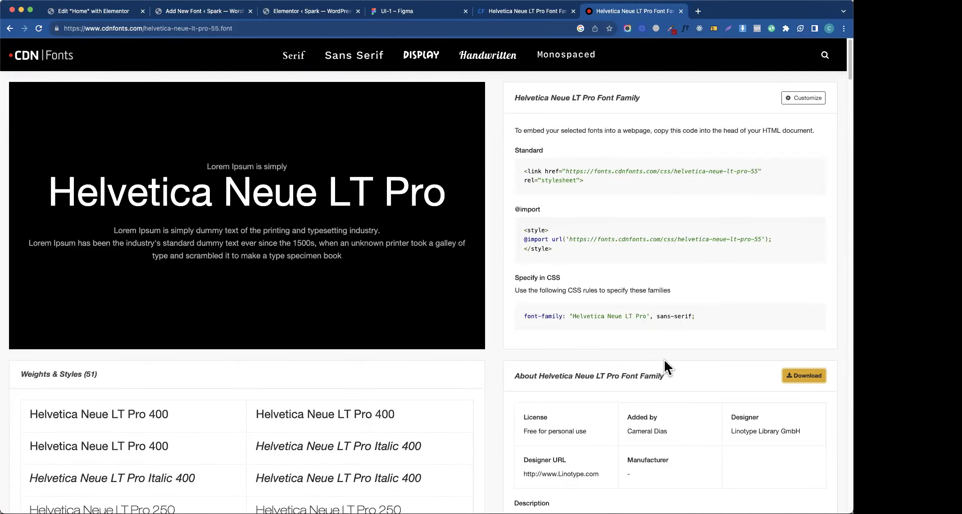
{"action": "left_click", "coordinate": [530, 10]}
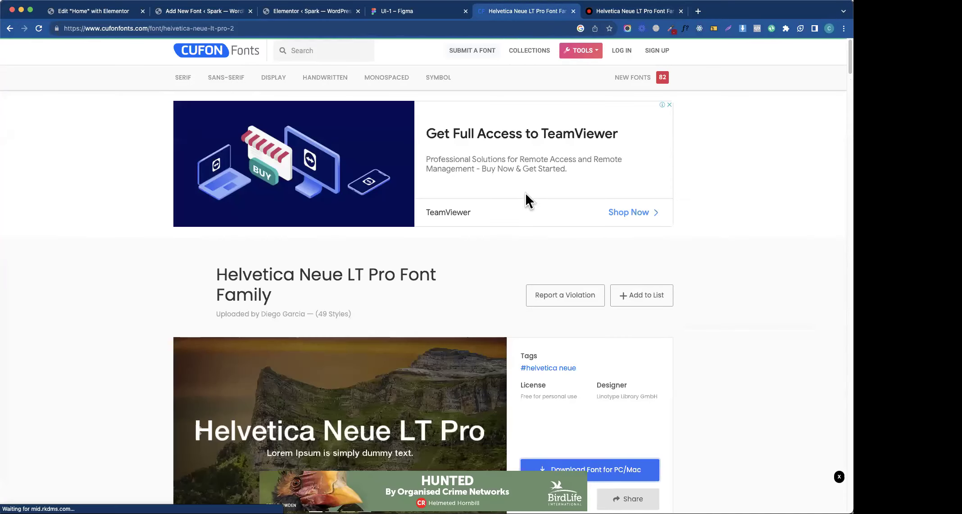
{"action": "left_click", "coordinate": [10, 28]}
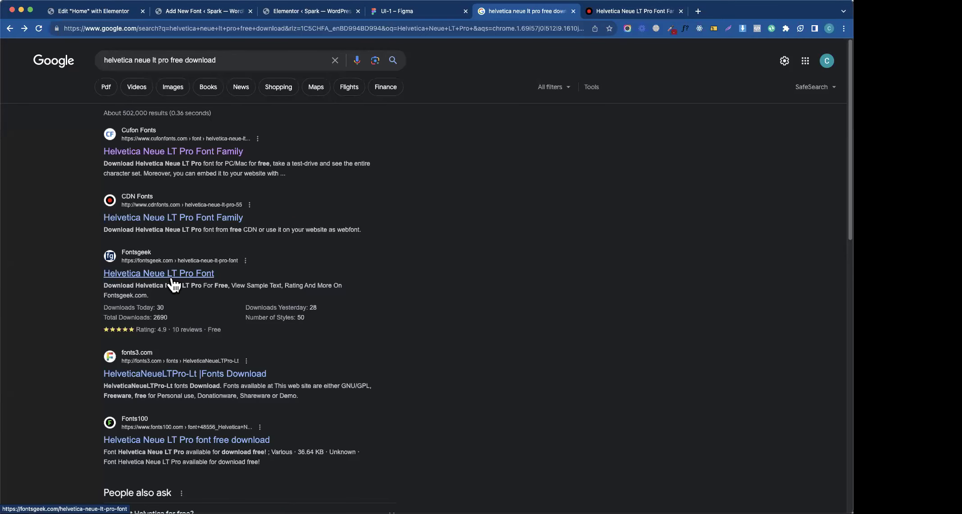
- Browse the Fontsgeek Helvetica Neue LT Pro page and return to the results
{"action": "left_click", "coordinate": [178, 280]}
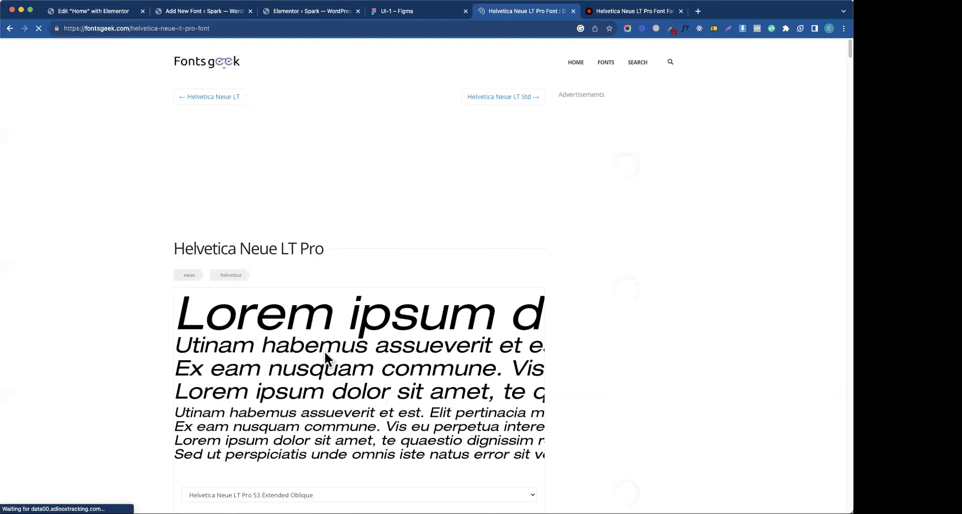
{"action": "scroll", "coordinate": [324, 351], "scroll_direction": "down", "scroll_amount": 3}
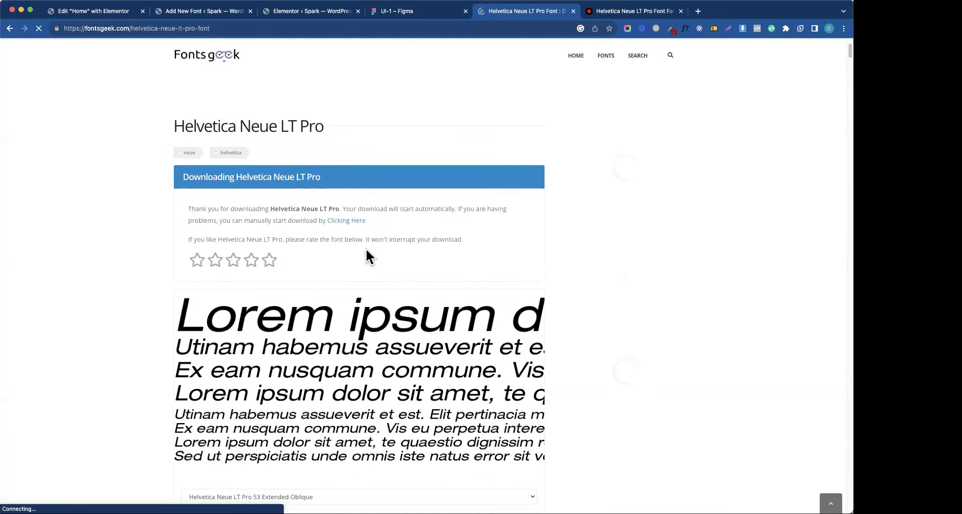
{"action": "scroll", "coordinate": [278, 265], "scroll_direction": "down", "scroll_amount": 15}
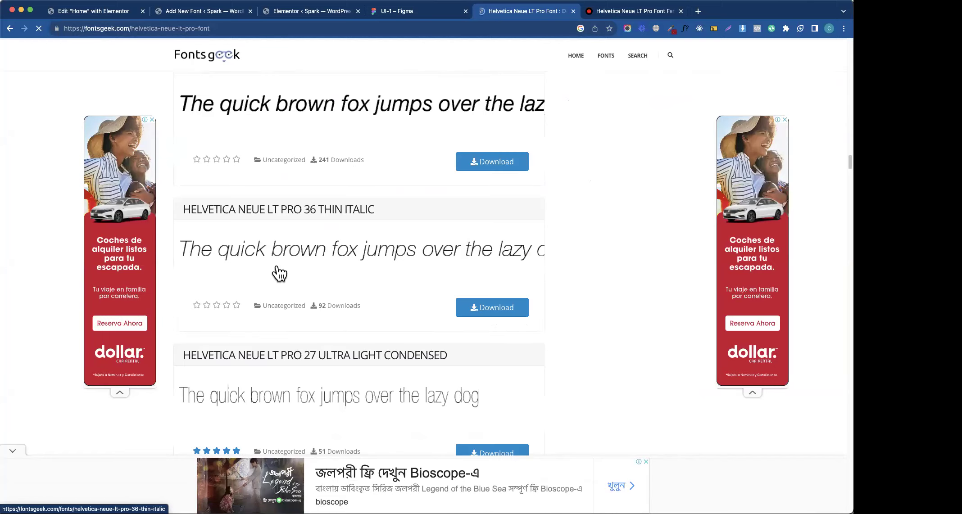
{"action": "scroll", "coordinate": [279, 273], "scroll_direction": "up", "scroll_amount": 5}
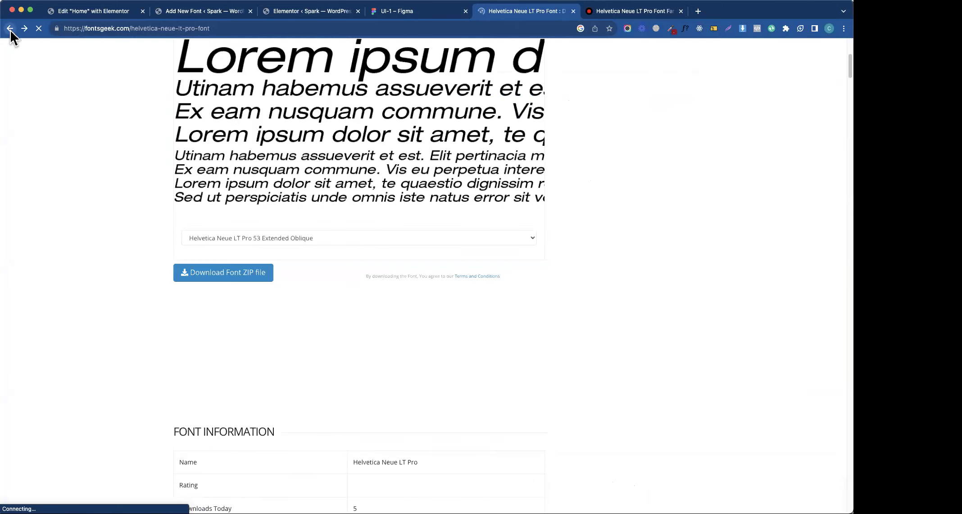
{"action": "left_click", "coordinate": [9, 29]}
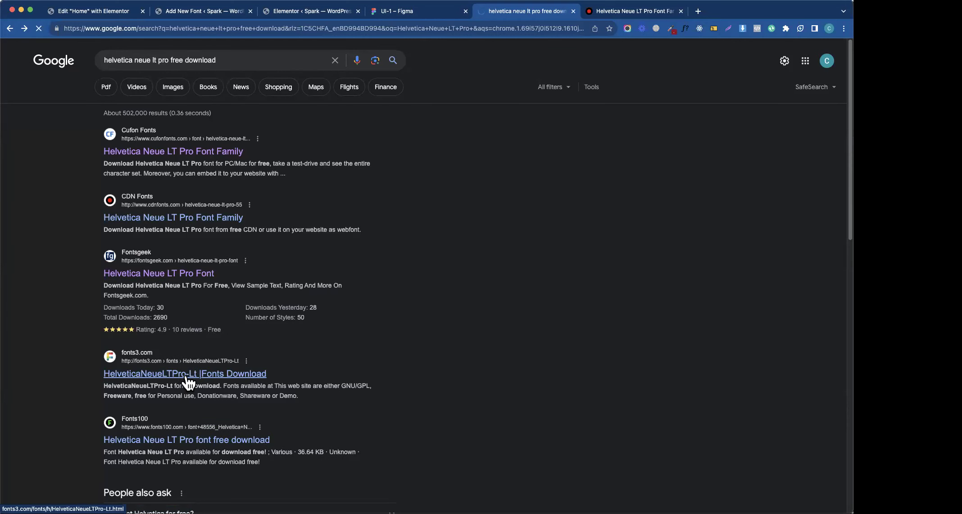
- Open the CDN Fonts result in a new tab and compare it with the fonts3.com page
{"action": "right_click", "coordinate": [189, 218]}
{"action": "left_click", "coordinate": [214, 221]}
{"action": "left_click", "coordinate": [626, 12]}
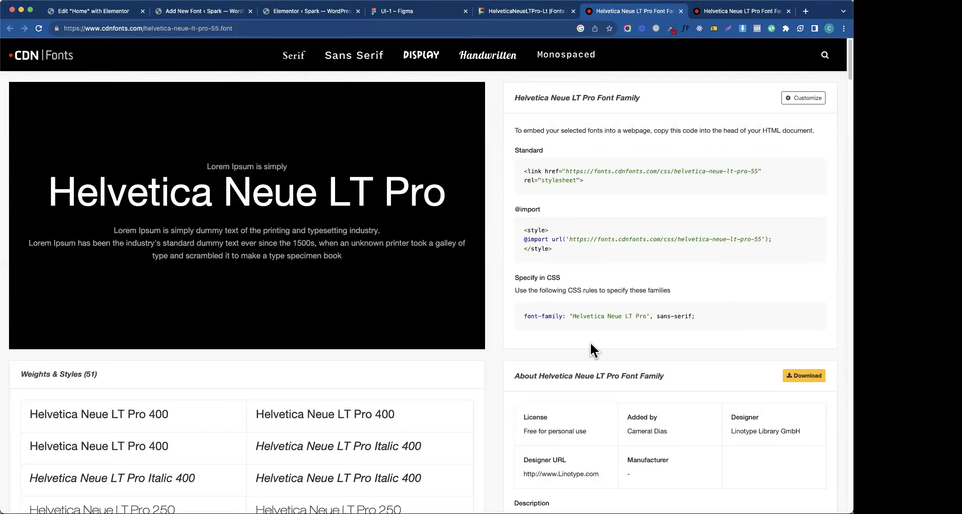
{"action": "left_click", "coordinate": [563, 13]}
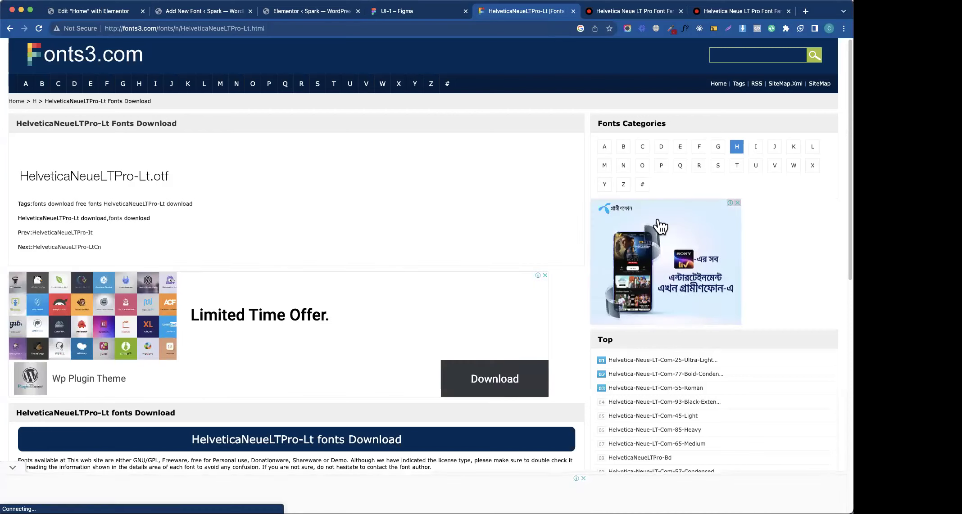
{"action": "left_click", "coordinate": [661, 147]}
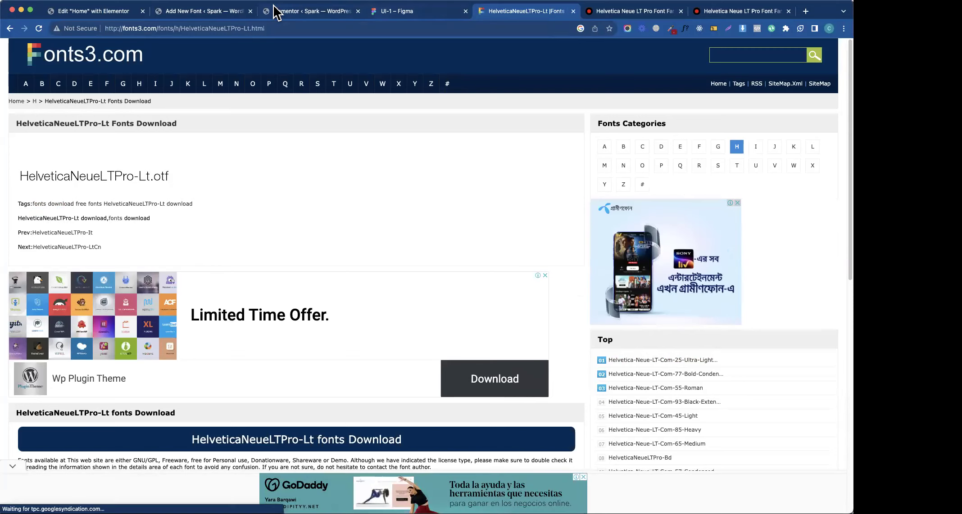
{"action": "left_click", "coordinate": [204, 11]}
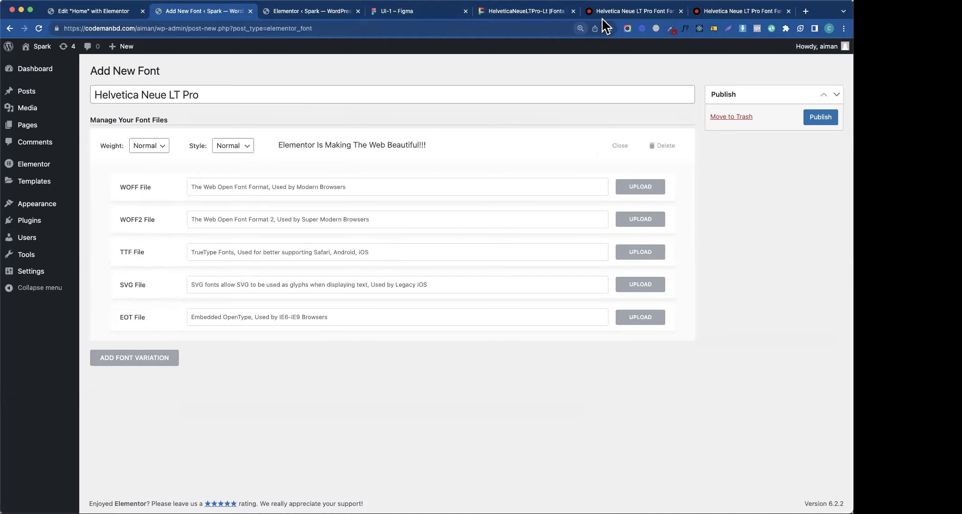
- Scroll the fonts3.com HelveticaNeueLTPro-Lt page, then go back to Google results
{"action": "left_click", "coordinate": [546, 14]}
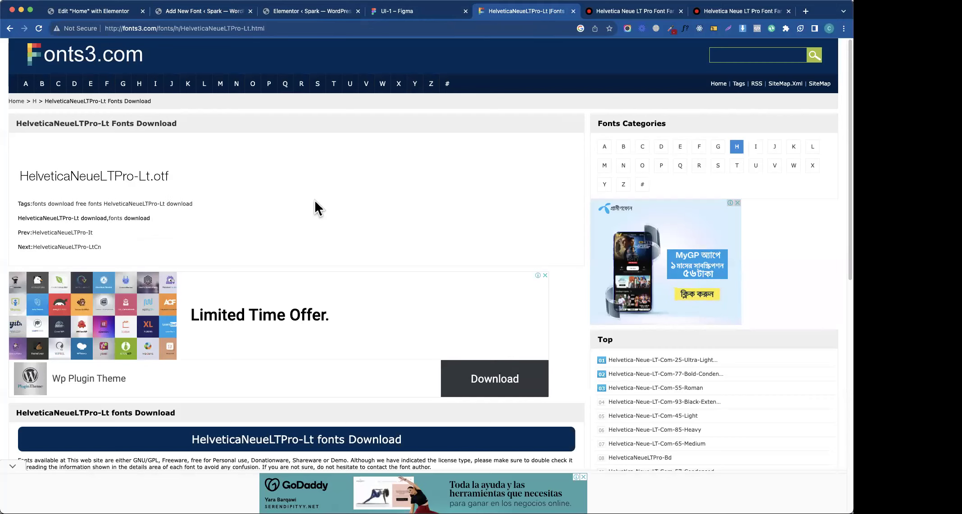
{"action": "scroll", "coordinate": [316, 202], "scroll_direction": "down", "scroll_amount": 1}
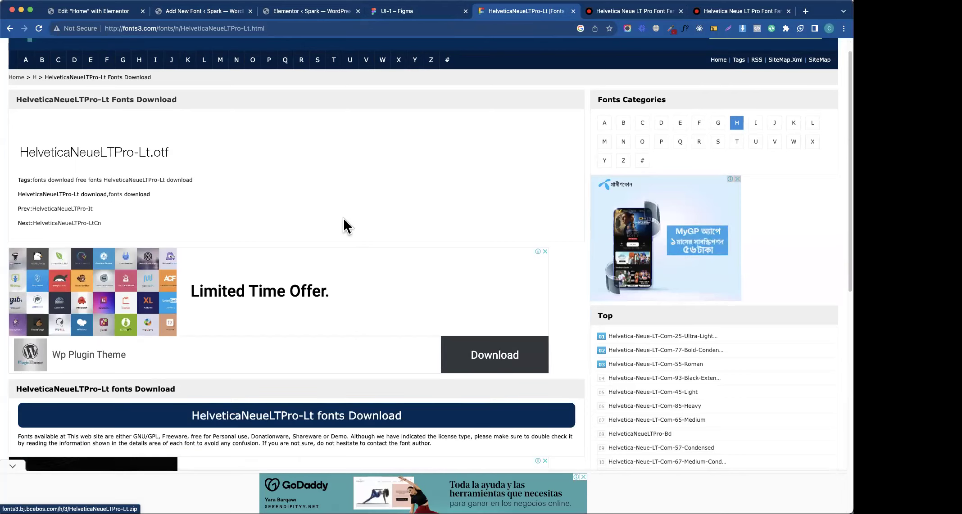
{"action": "scroll", "coordinate": [349, 303], "scroll_direction": "down", "scroll_amount": 5}
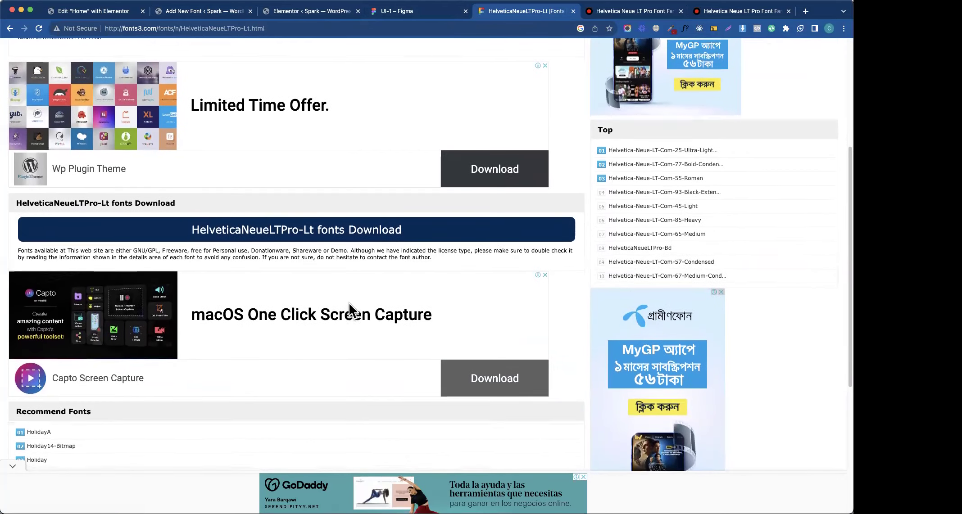
{"action": "scroll", "coordinate": [349, 302], "scroll_direction": "down", "scroll_amount": 5}
{"action": "scroll", "coordinate": [360, 301], "scroll_direction": "up", "scroll_amount": 10}
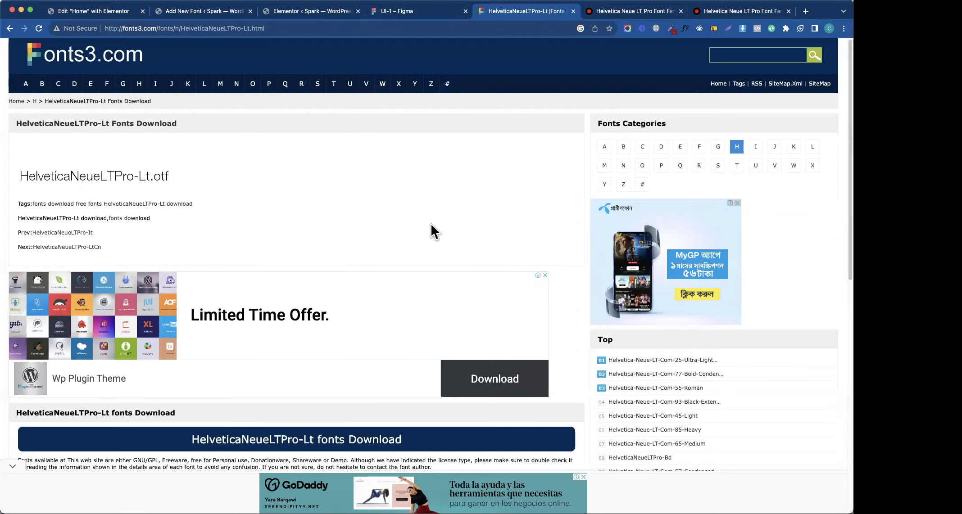
{"action": "left_click", "coordinate": [11, 27]}
- Download the Helvetica Neue LT Pro zip from Fonts100 and open it
{"action": "left_click", "coordinate": [211, 440]}
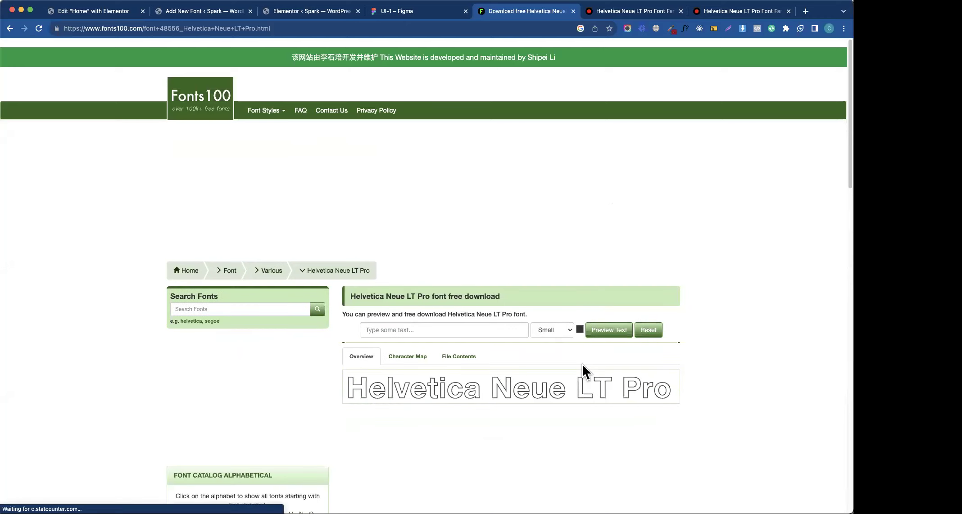
{"action": "scroll", "coordinate": [582, 364], "scroll_direction": "down", "scroll_amount": 7}
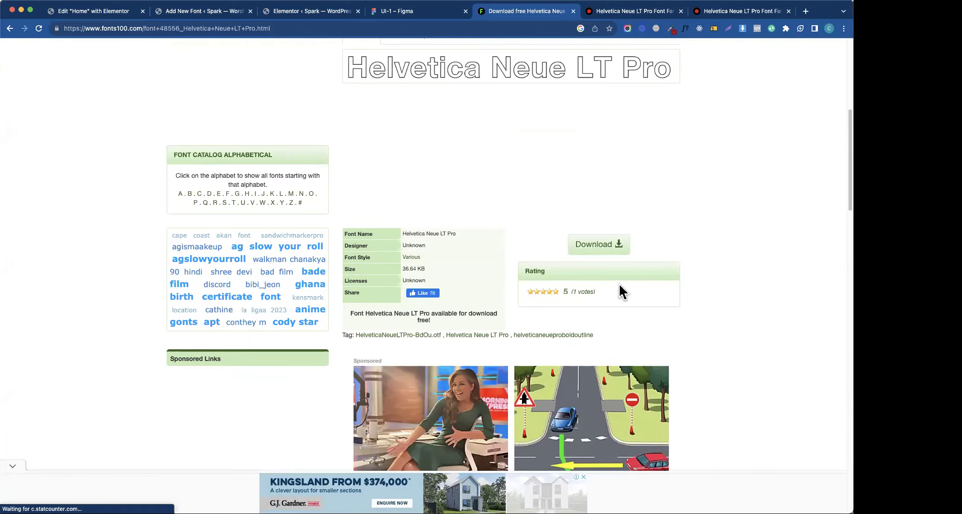
{"action": "left_click", "coordinate": [622, 250]}
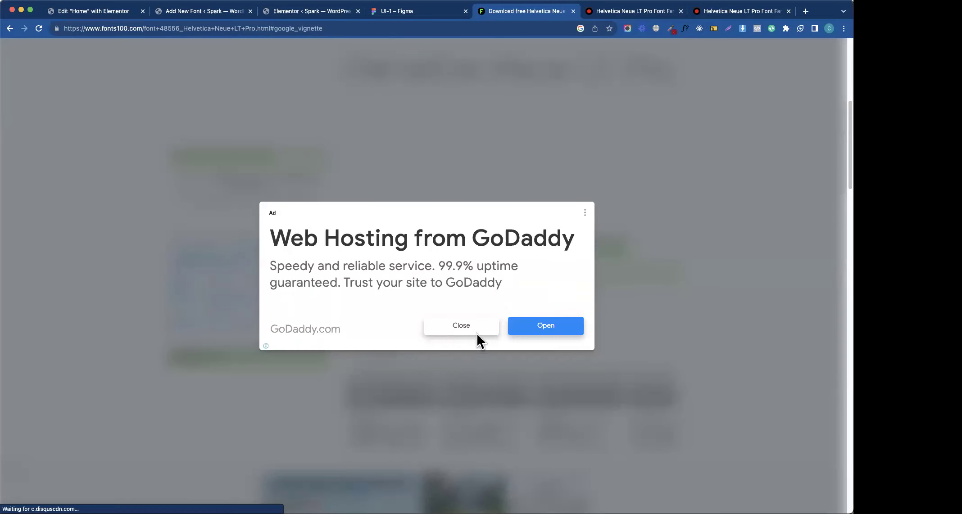
{"action": "left_click", "coordinate": [477, 333]}
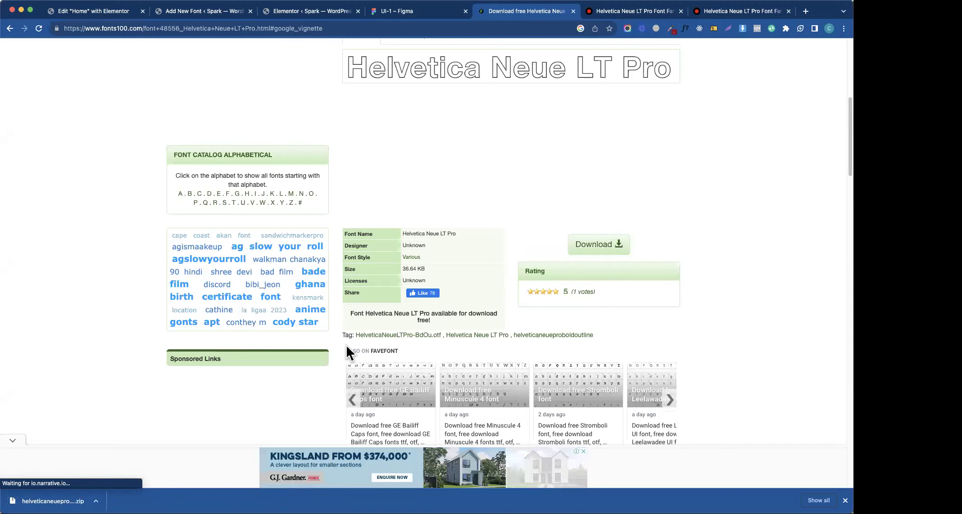
{"action": "left_click", "coordinate": [53, 501]}
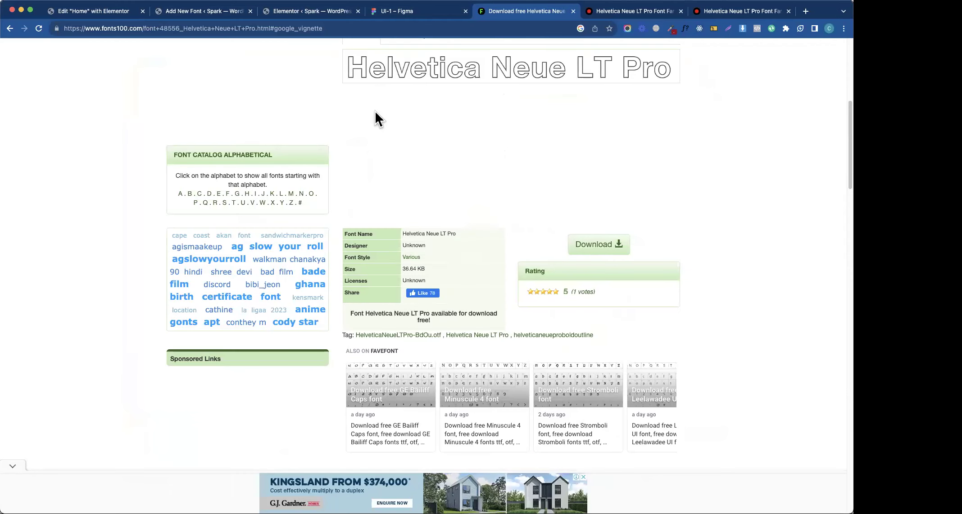
- Navigate back from Fonts100 to the Google search results
{"action": "left_click", "coordinate": [10, 28]}
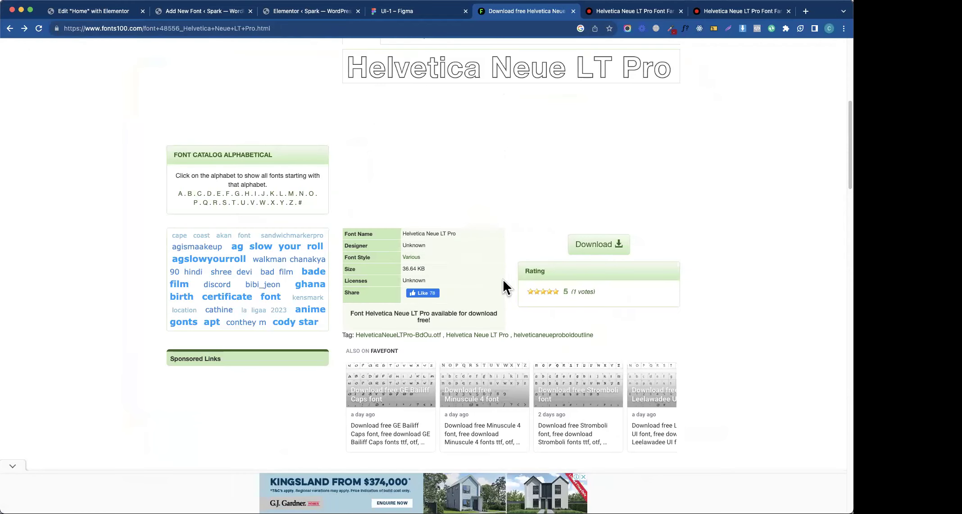
{"action": "left_click", "coordinate": [13, 26]}
{"action": "scroll", "coordinate": [393, 327], "scroll_direction": "down", "scroll_amount": 5}
{"action": "scroll", "coordinate": [395, 325], "scroll_direction": "down", "scroll_amount": 1}
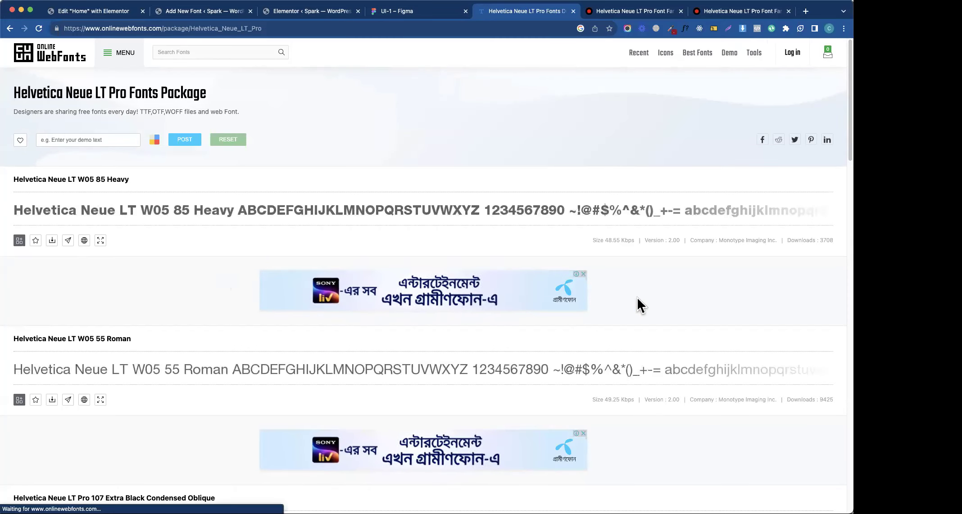
- Check the W05 85 Heavy download formats on OnlineWebFonts, then open a blank tab
{"action": "scroll", "coordinate": [636, 297], "scroll_direction": "down", "scroll_amount": 15}
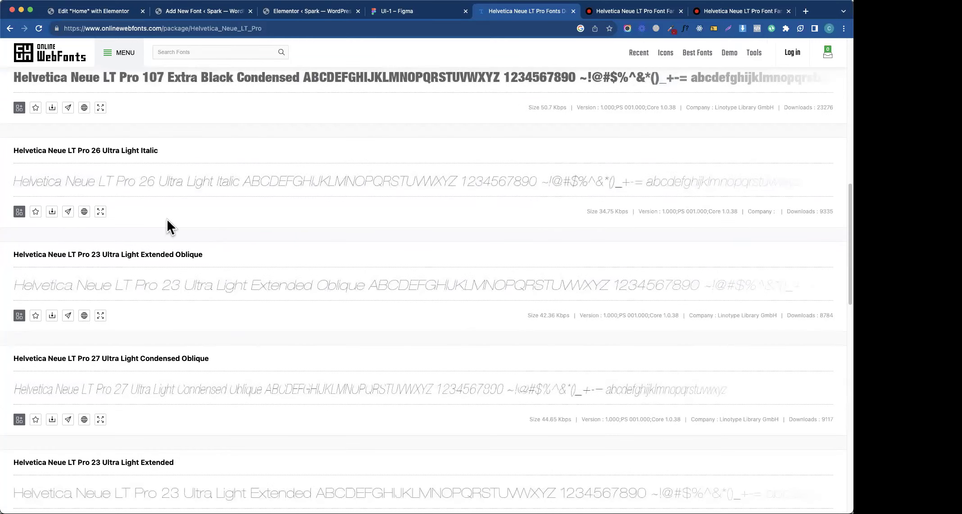
{"action": "scroll", "coordinate": [167, 219], "scroll_direction": "up", "scroll_amount": 15}
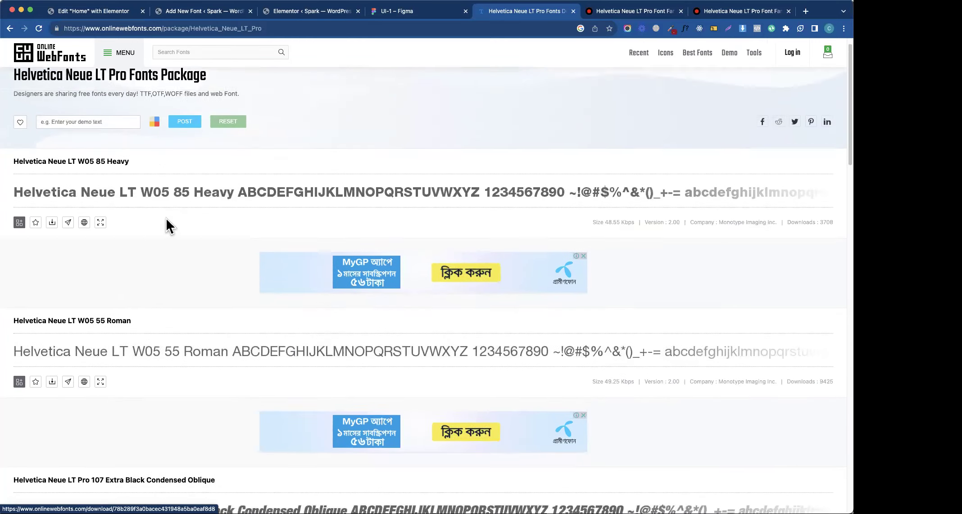
{"action": "scroll", "coordinate": [166, 217], "scroll_direction": "up", "scroll_amount": 1}
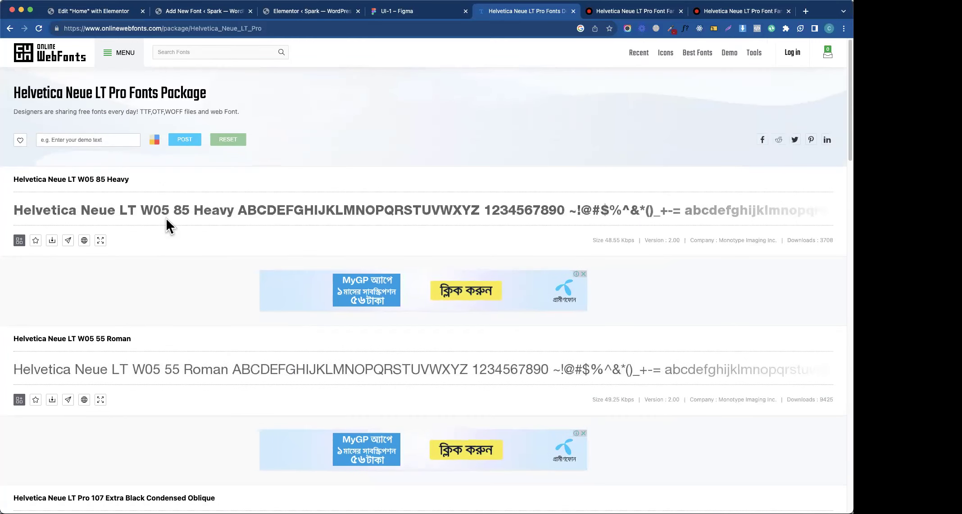
{"action": "left_click", "coordinate": [53, 241]}
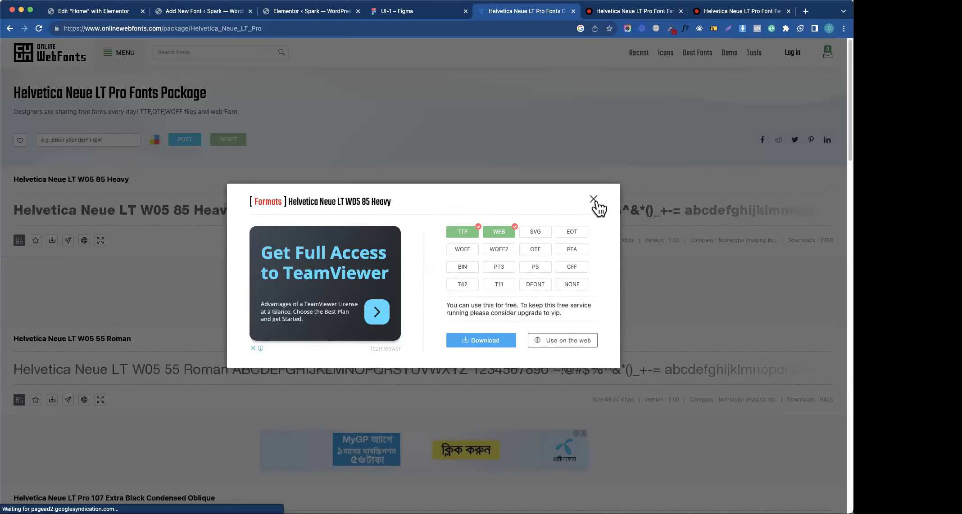
{"action": "left_click", "coordinate": [593, 199]}
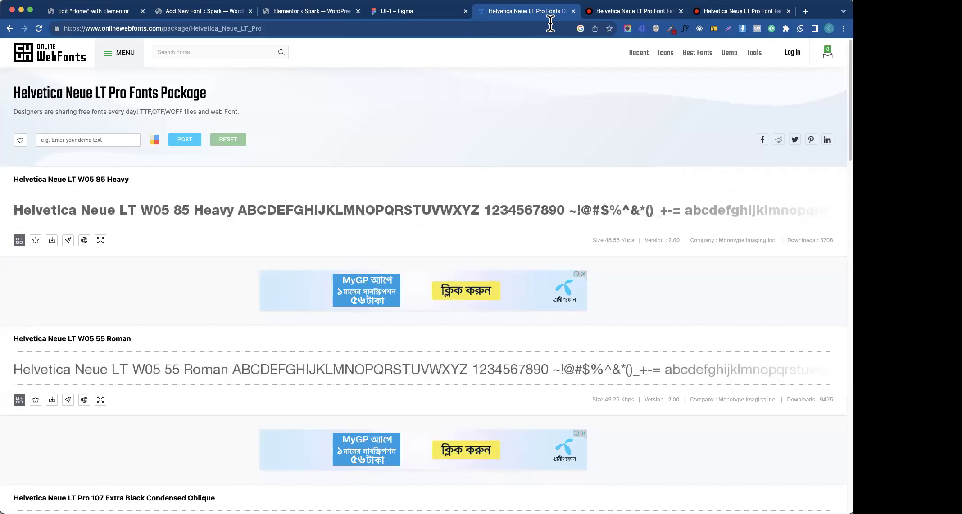
{"action": "left_click", "coordinate": [399, 12]}
{"action": "left_click", "coordinate": [518, 14]}
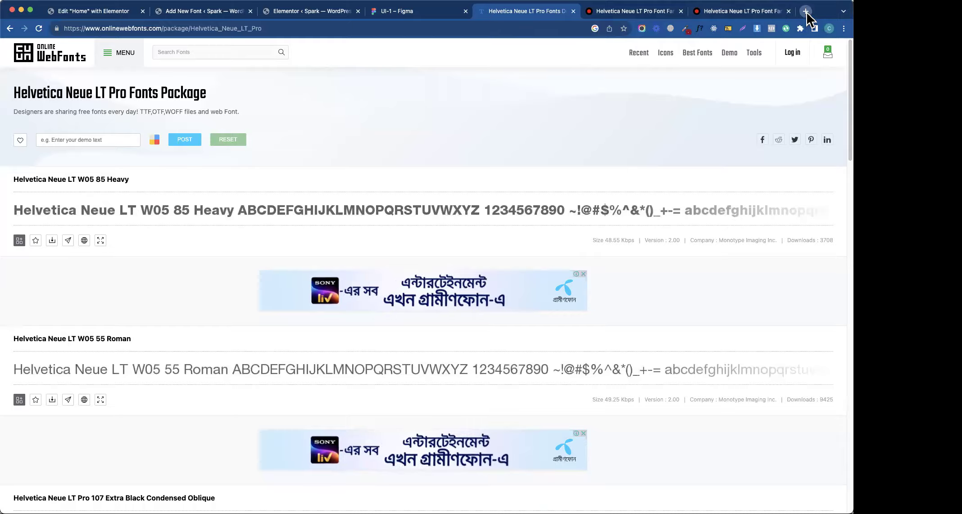
{"action": "left_click", "coordinate": [805, 11]}
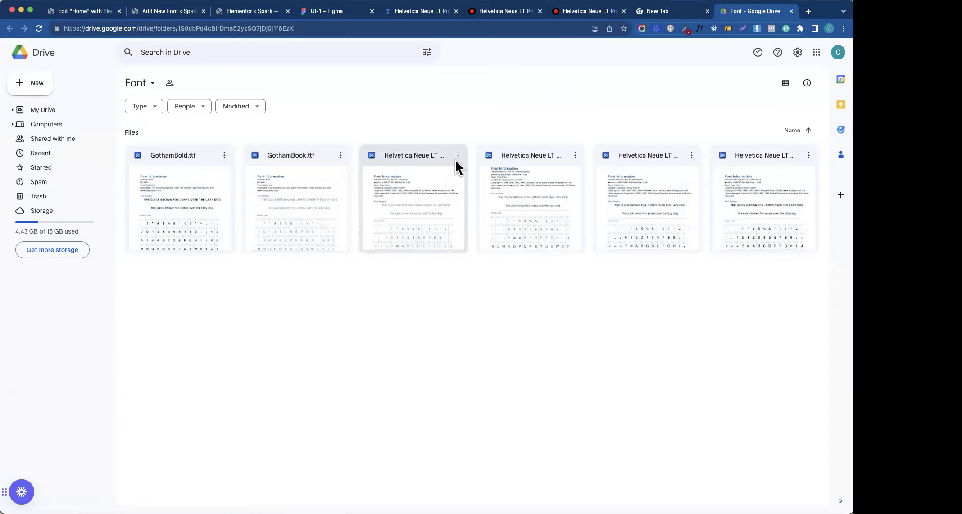
- View the file details of Helvetica Neue LT Pro 45 Light.otf in the Drive Font folder
{"action": "left_click", "coordinate": [426, 180]}
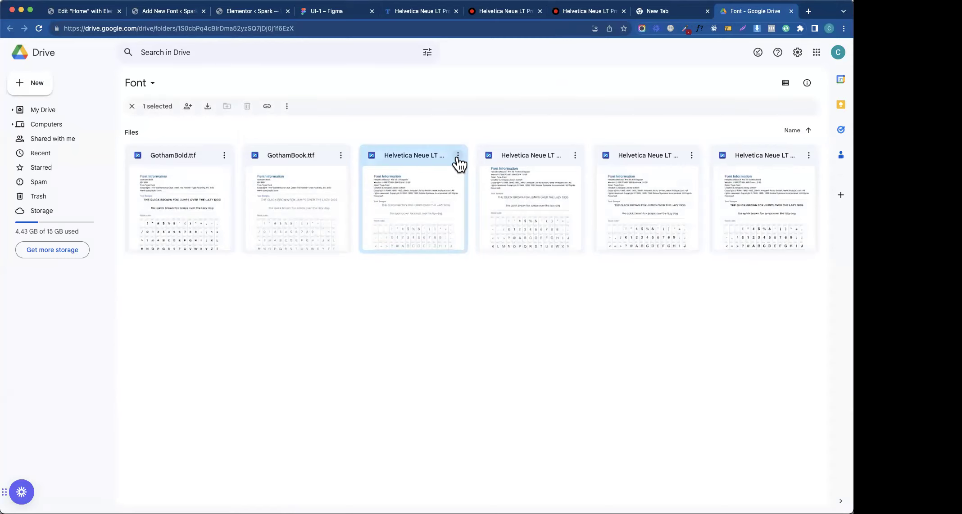
{"action": "left_click", "coordinate": [457, 157]}
{"action": "mouse_move", "coordinate": [525, 249]}
{"action": "mouse_move", "coordinate": [517, 276]}
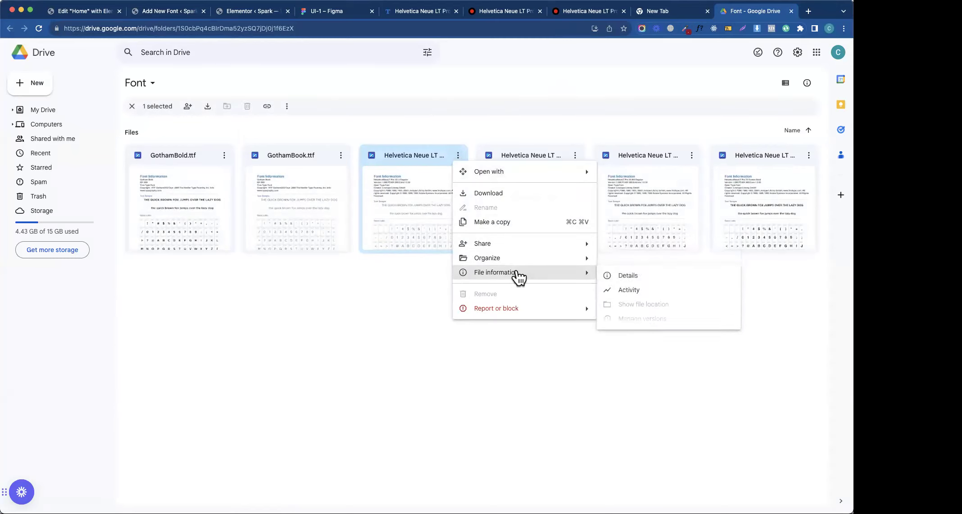
{"action": "left_click", "coordinate": [635, 277]}
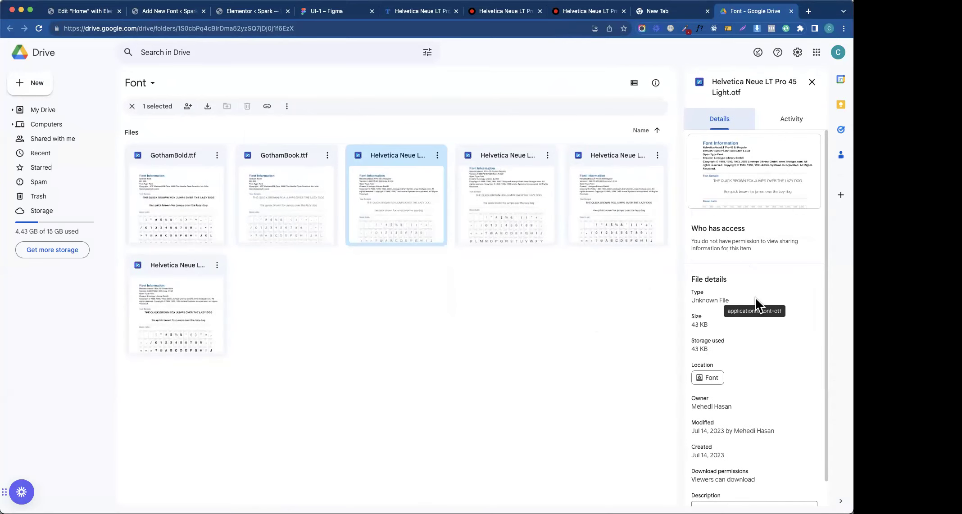
{"action": "scroll", "coordinate": [754, 297], "scroll_direction": "down", "scroll_amount": 1}
{"action": "scroll", "coordinate": [752, 293], "scroll_direction": "up", "scroll_amount": 1}
{"action": "left_click", "coordinate": [812, 84]}
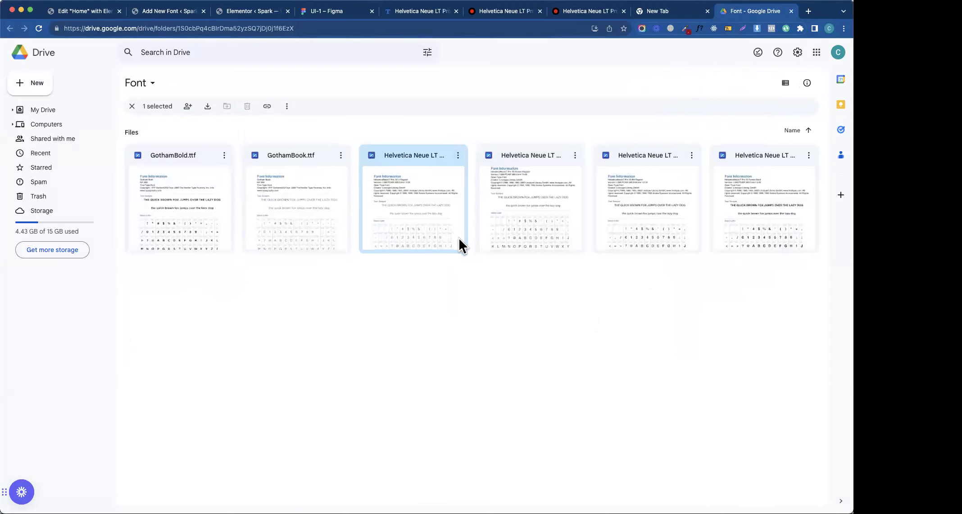
- Search plugins for 'custom font', then install and activate Brainstorm Force's Custom Fonts
{"action": "left_click", "coordinate": [177, 13]}
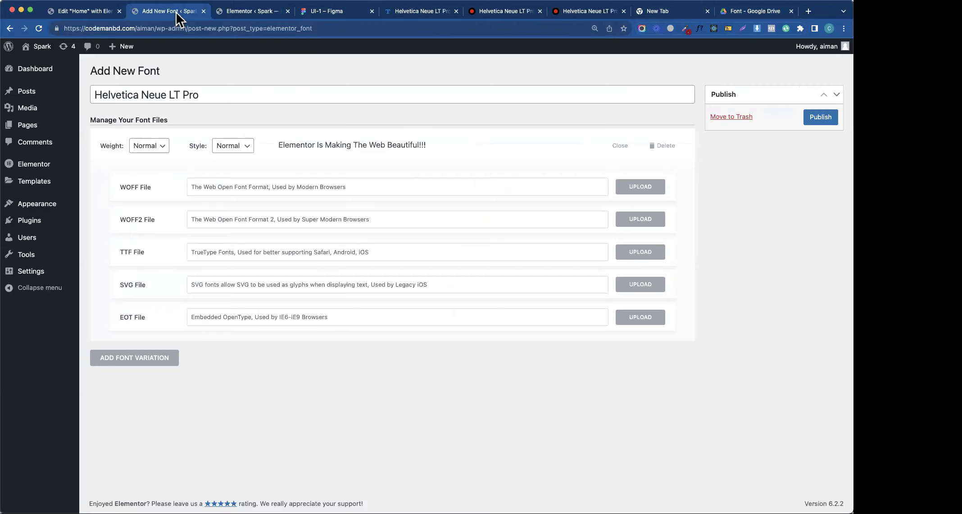
{"action": "mouse_move", "coordinate": [43, 225]}
{"action": "left_click", "coordinate": [100, 236]}
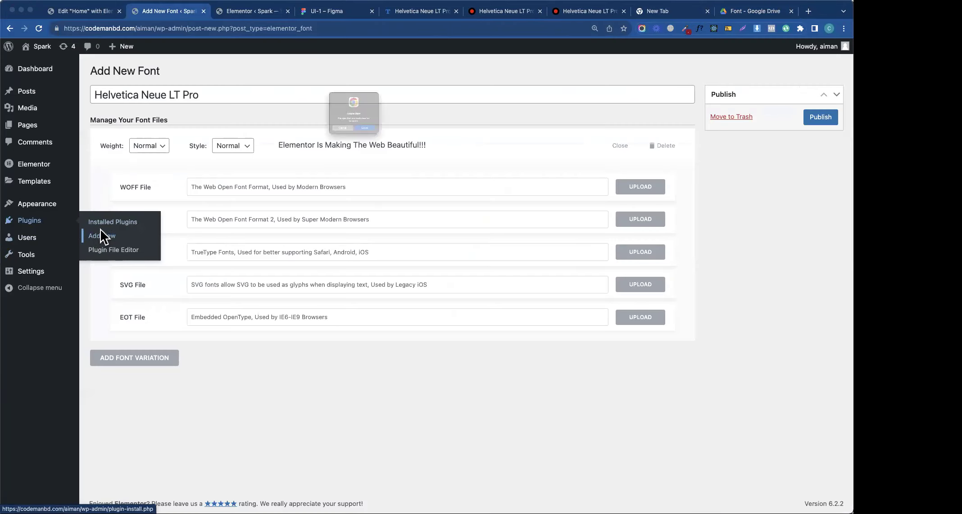
{"action": "left_click", "coordinate": [379, 149]}
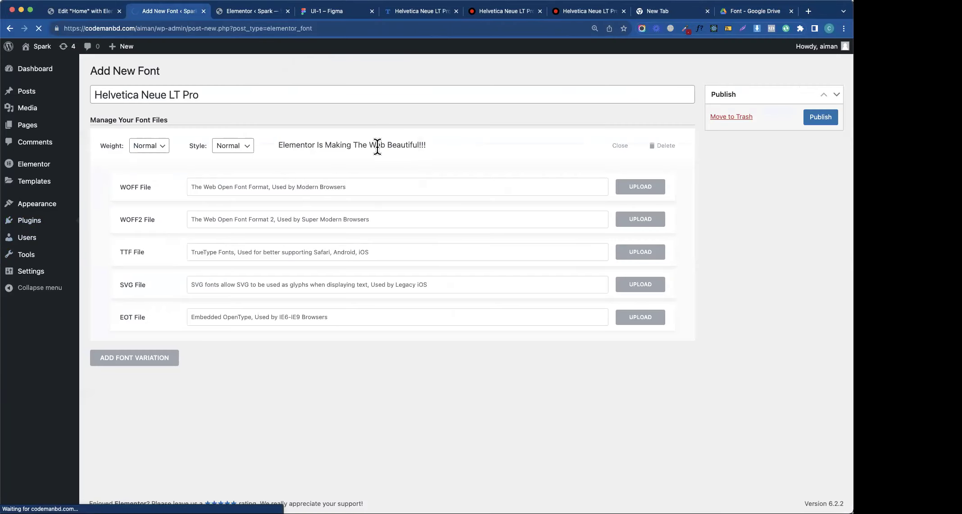
{"action": "left_click", "coordinate": [723, 99]}
{"action": "type", "text": "custom font"}
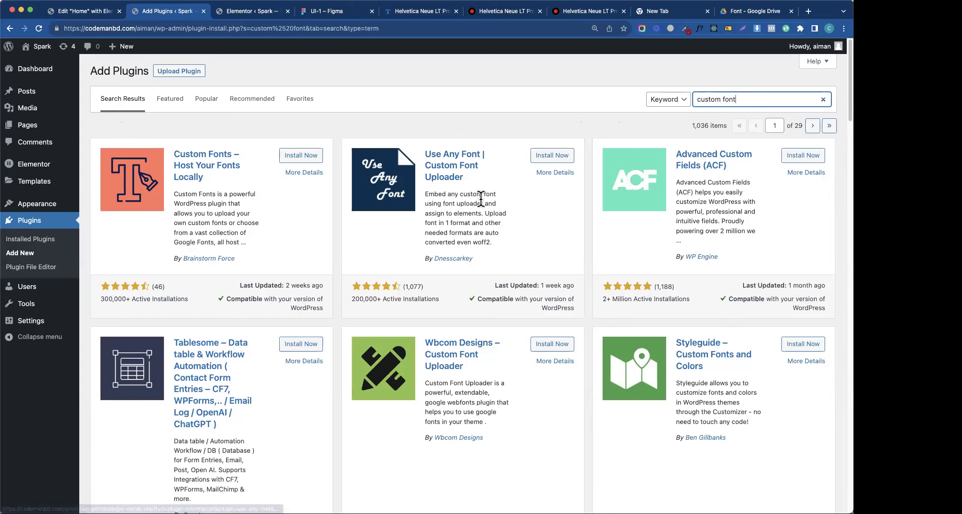
{"action": "left_click", "coordinate": [301, 156]}
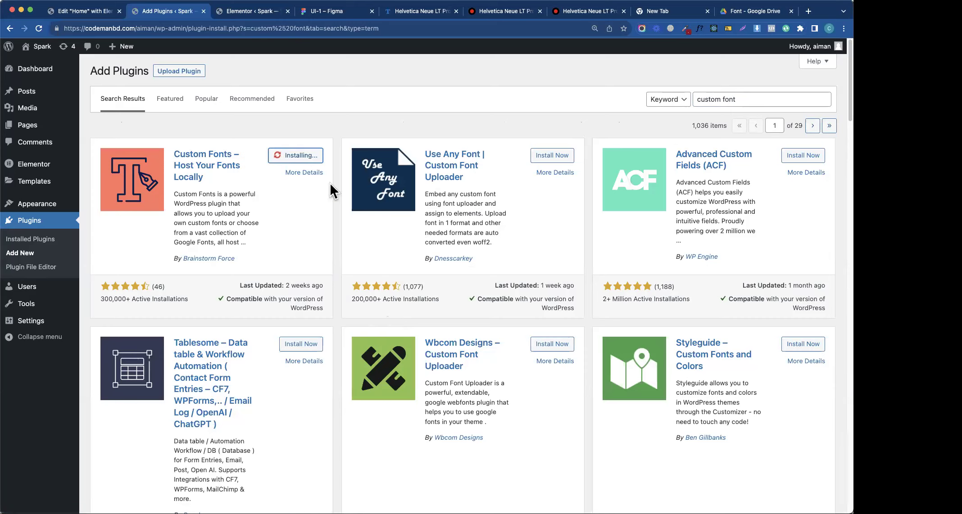
{"action": "left_click", "coordinate": [307, 156]}
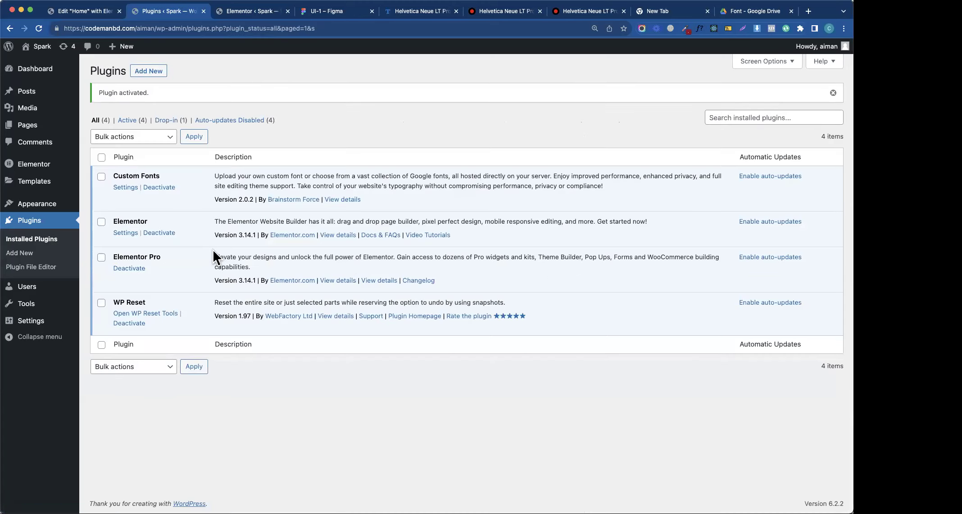
- Open the Custom Fonts add-new-font form and its file picker, then return to the Google Drive Font folder
{"action": "left_click", "coordinate": [126, 188]}
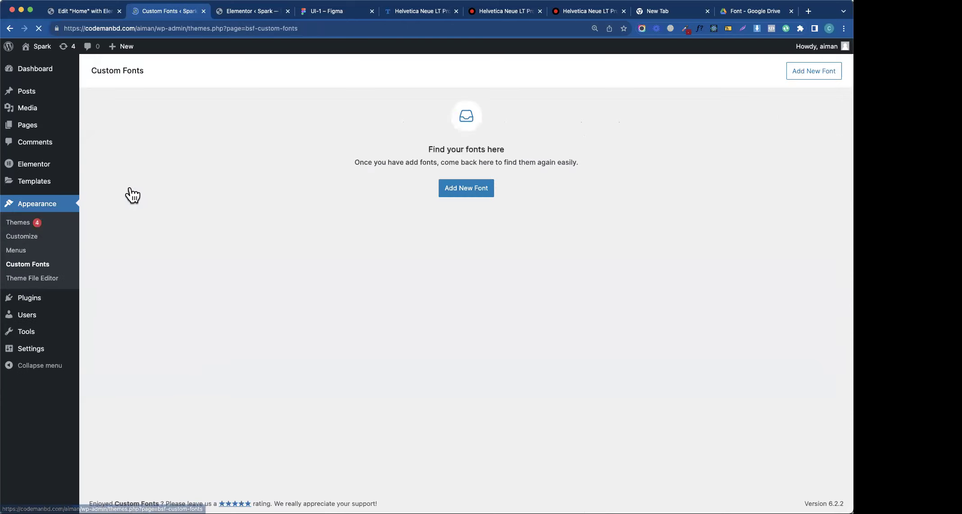
{"action": "left_click", "coordinate": [461, 188]}
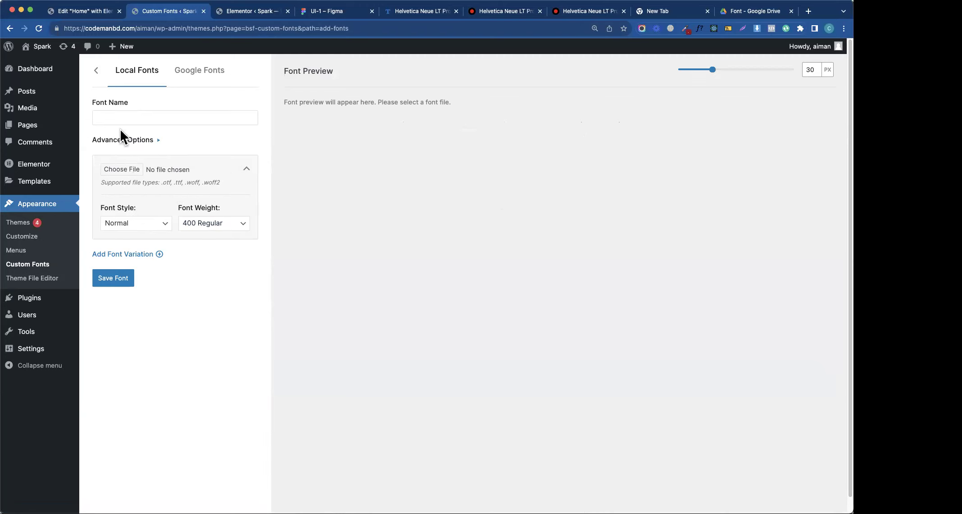
{"action": "left_click", "coordinate": [123, 172]}
{"action": "left_click", "coordinate": [419, 12]}
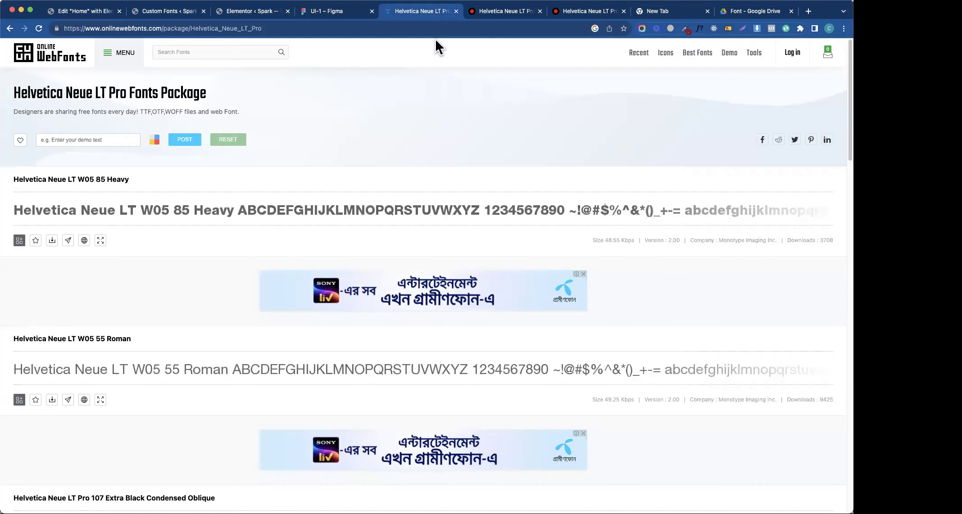
{"action": "left_click", "coordinate": [754, 11]}
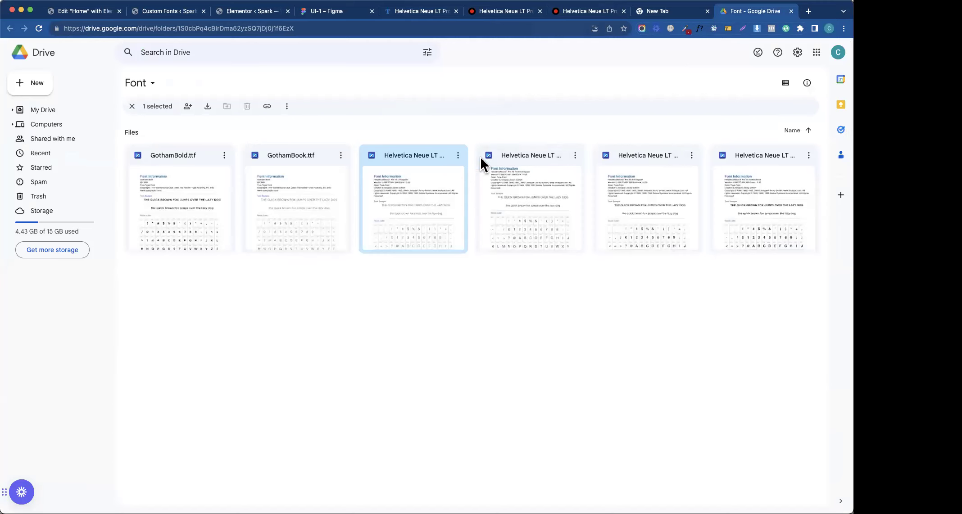
- Look at the third font file's options and the open WordPress and font tabs, then return to Drive
{"action": "left_click", "coordinate": [458, 157]}
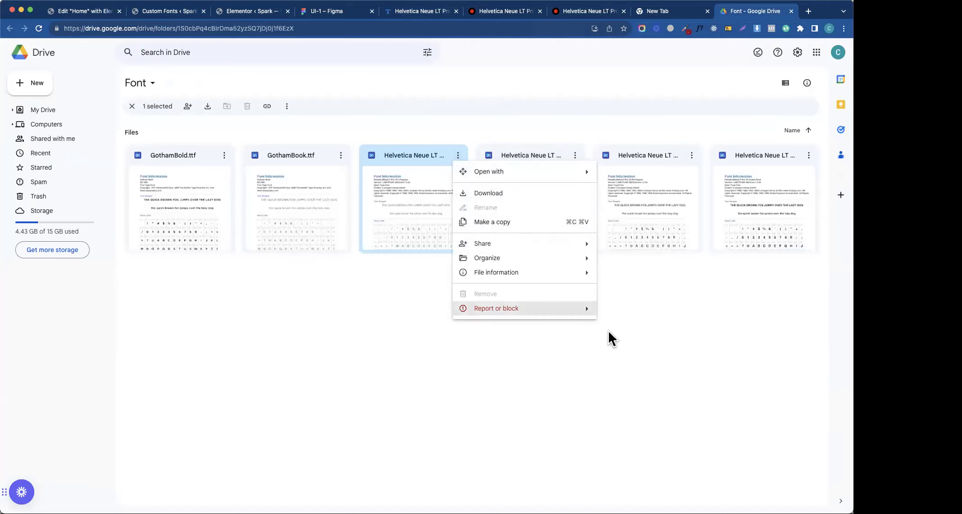
{"action": "left_click", "coordinate": [637, 327]}
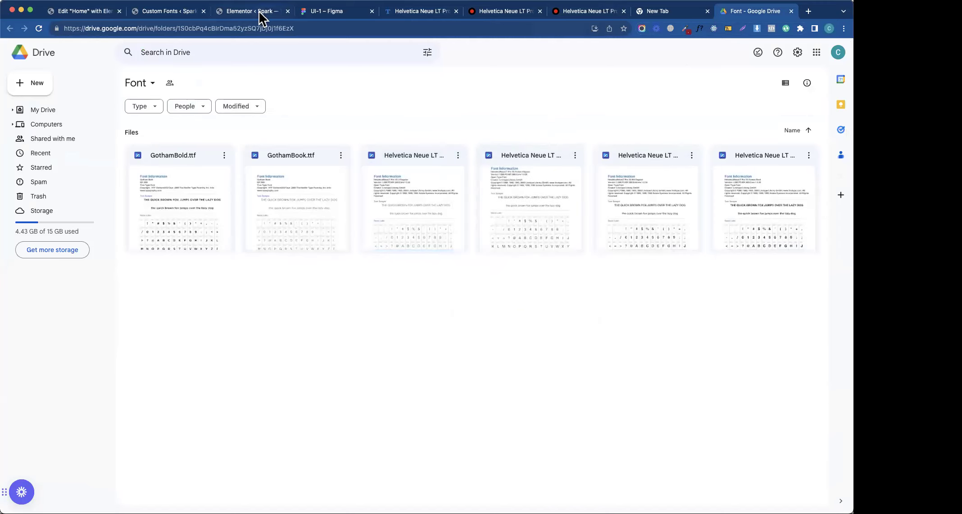
{"action": "left_click", "coordinate": [232, 12]}
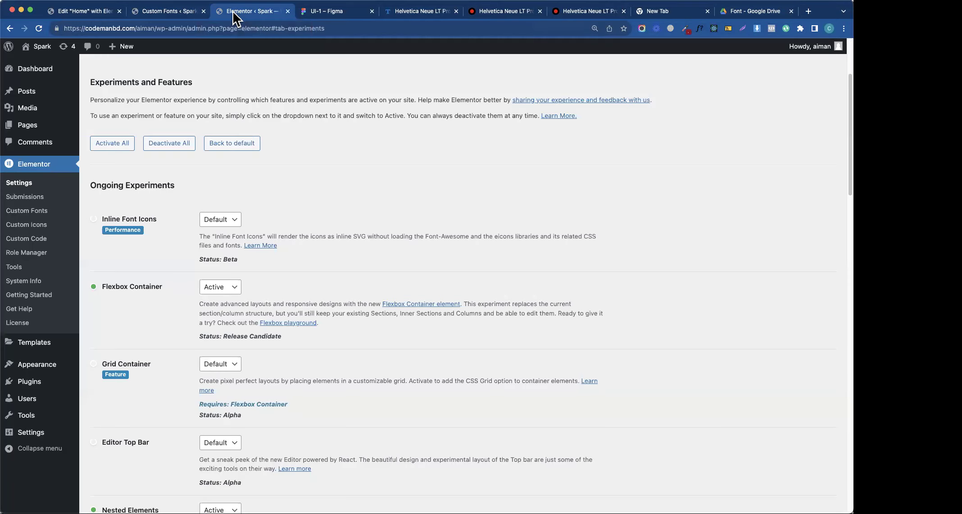
{"action": "left_click", "coordinate": [153, 13]}
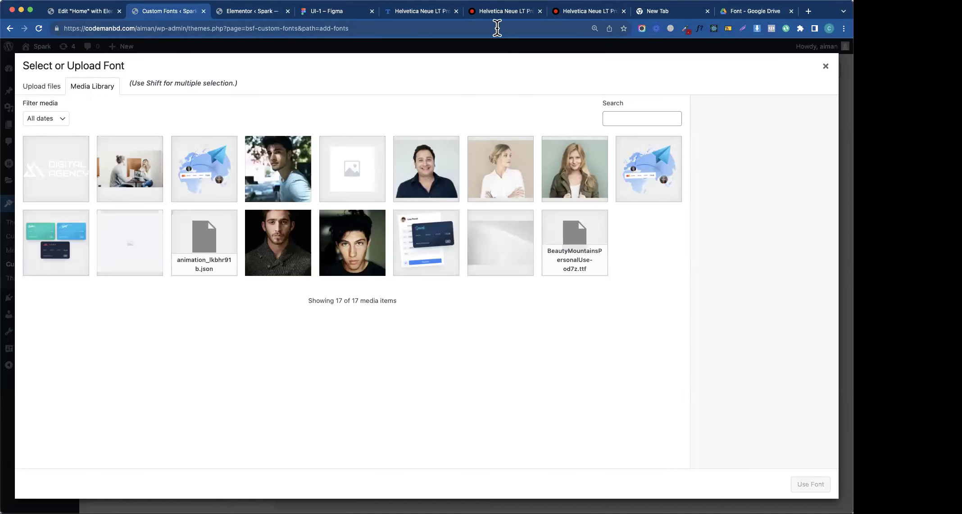
{"action": "left_click", "coordinate": [425, 12]}
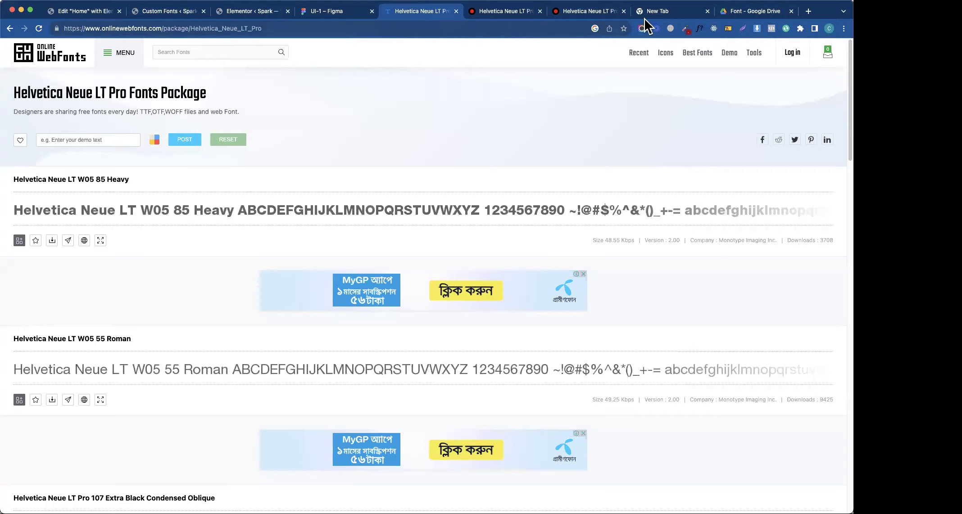
{"action": "left_click", "coordinate": [743, 11]}
- Download the third and fourth Helvetica Neue LT Pro files from the Font folder
{"action": "left_click", "coordinate": [457, 156]}
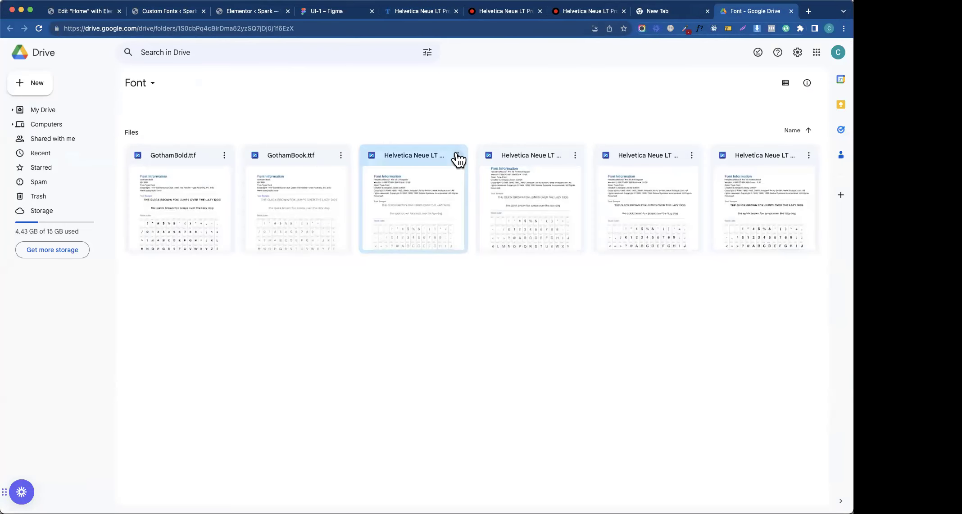
{"action": "left_click", "coordinate": [499, 198]}
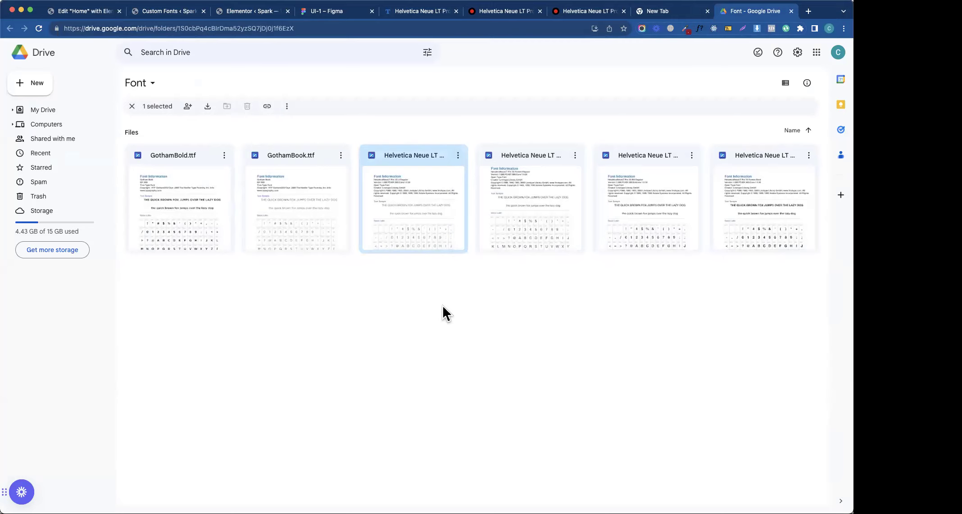
{"action": "left_click", "coordinate": [575, 157]}
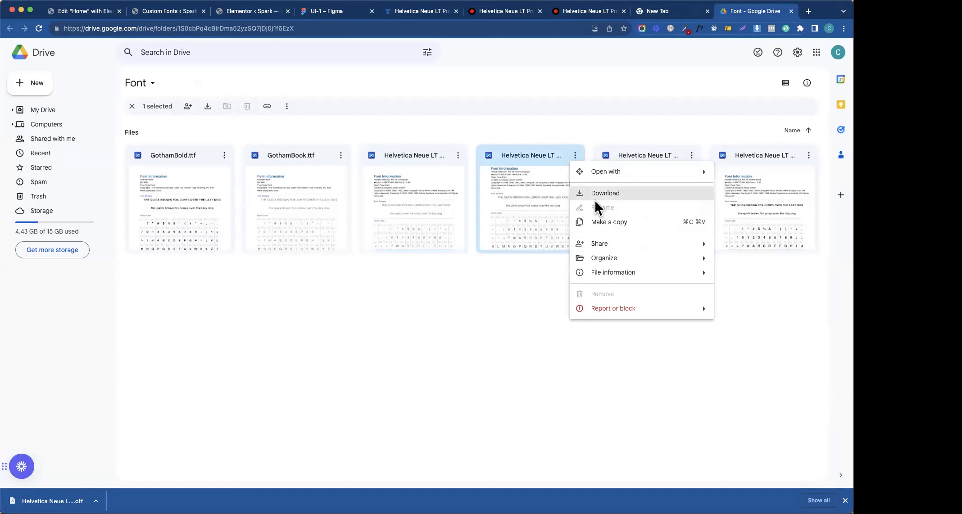
{"action": "left_click", "coordinate": [606, 193]}
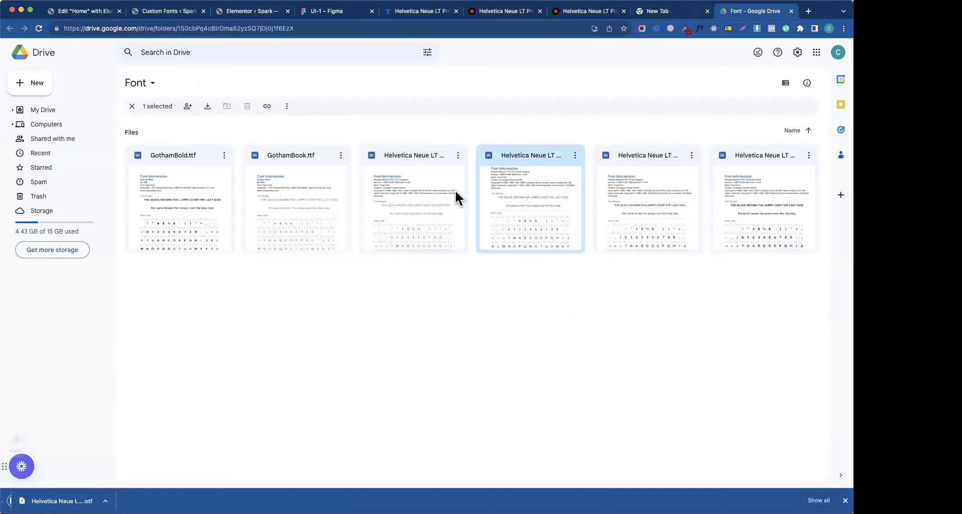
- Check the 45 Light, 65 Medium and 75 Bold file details, then download the 75 Bold file
{"action": "left_click", "coordinate": [457, 156]}
{"action": "left_click", "coordinate": [457, 155]}
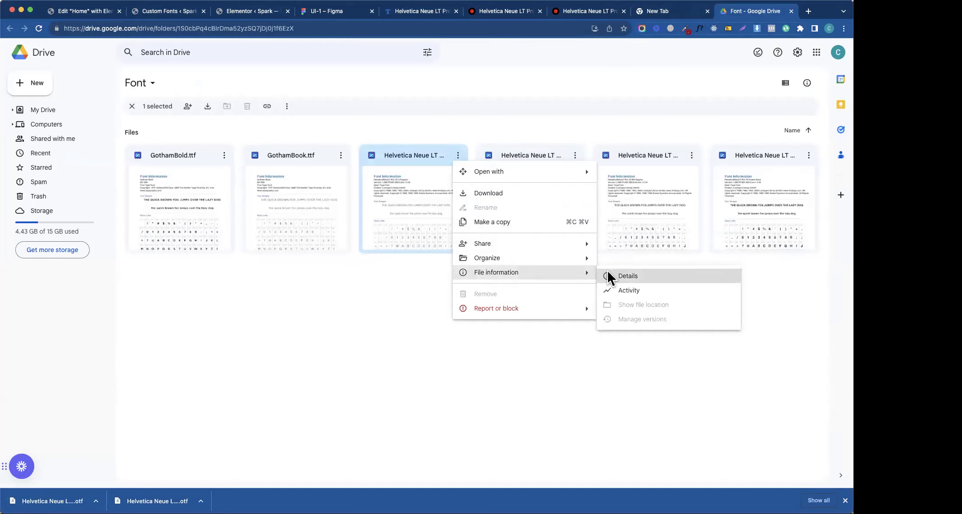
{"action": "left_click", "coordinate": [607, 274]}
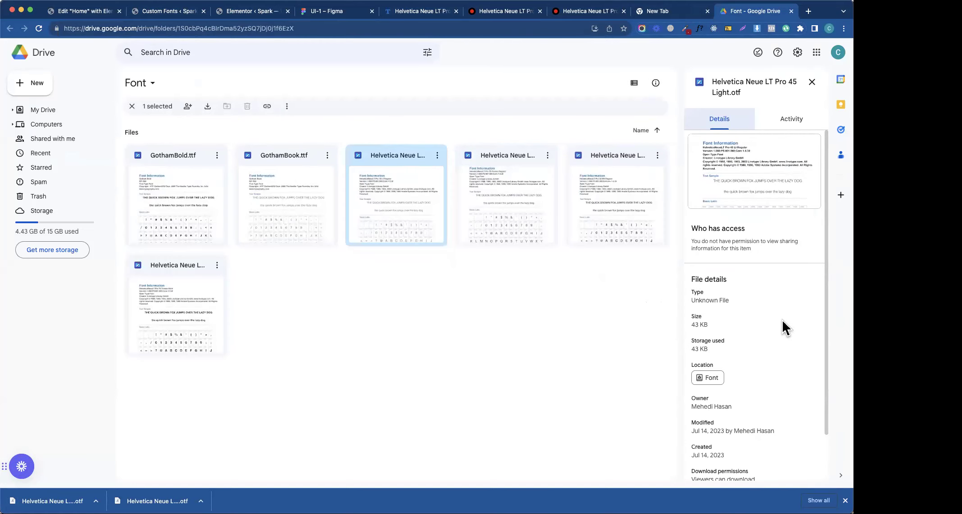
{"action": "scroll", "coordinate": [780, 319], "scroll_direction": "down", "scroll_amount": 2}
{"action": "scroll", "coordinate": [780, 319], "scroll_direction": "up", "scroll_amount": 2}
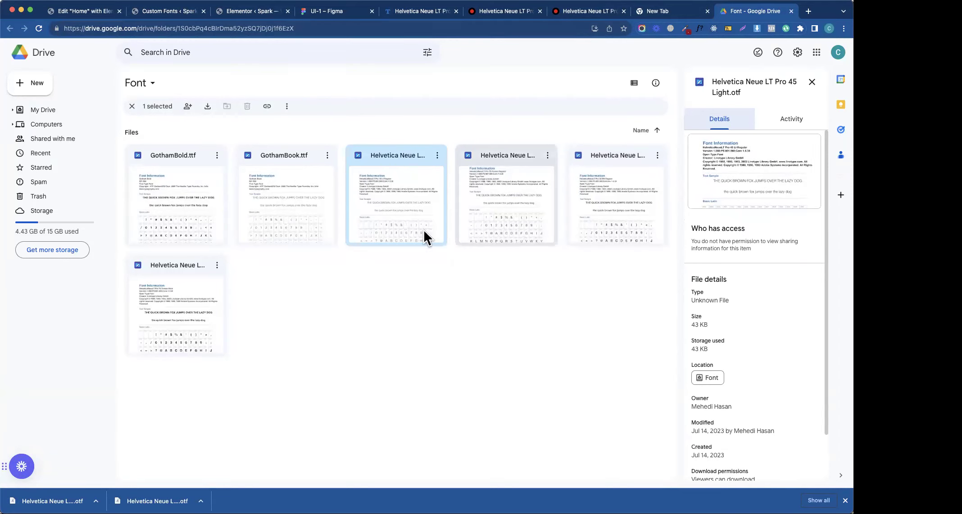
{"action": "left_click", "coordinate": [605, 202]}
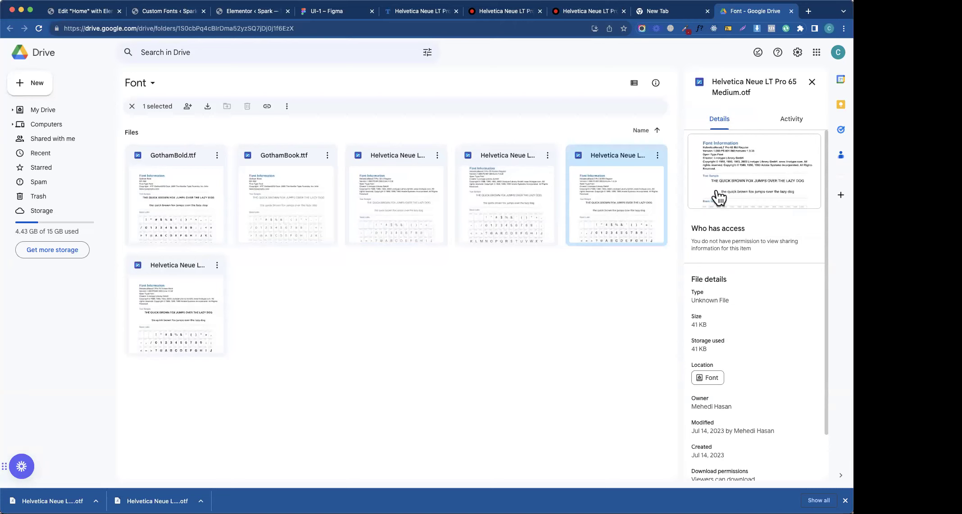
{"action": "left_click", "coordinate": [208, 292]}
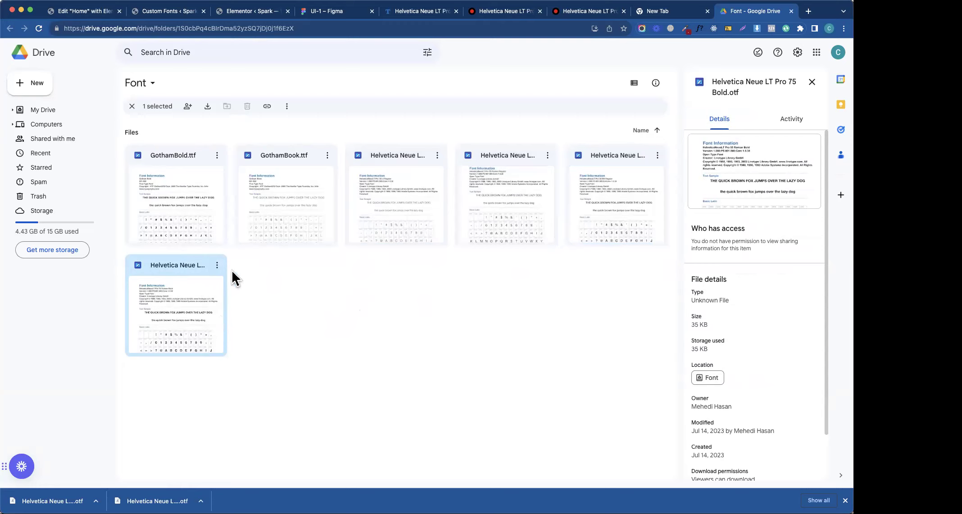
{"action": "left_click", "coordinate": [218, 266]}
{"action": "left_click", "coordinate": [243, 306]}
- Upload Helvetica-Neue-LT-Pro-75-Bold.otf as the first variation and name the font Helvetica Neue LT Pro
{"action": "left_click", "coordinate": [155, 10]}
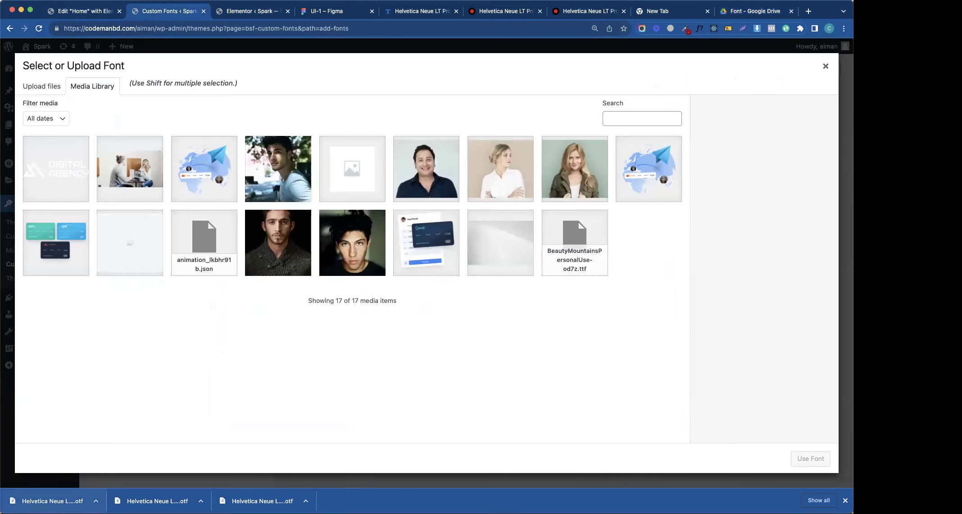
{"action": "left_click_drag", "start_coordinate": [50, 501], "coordinate": [413, 443]}
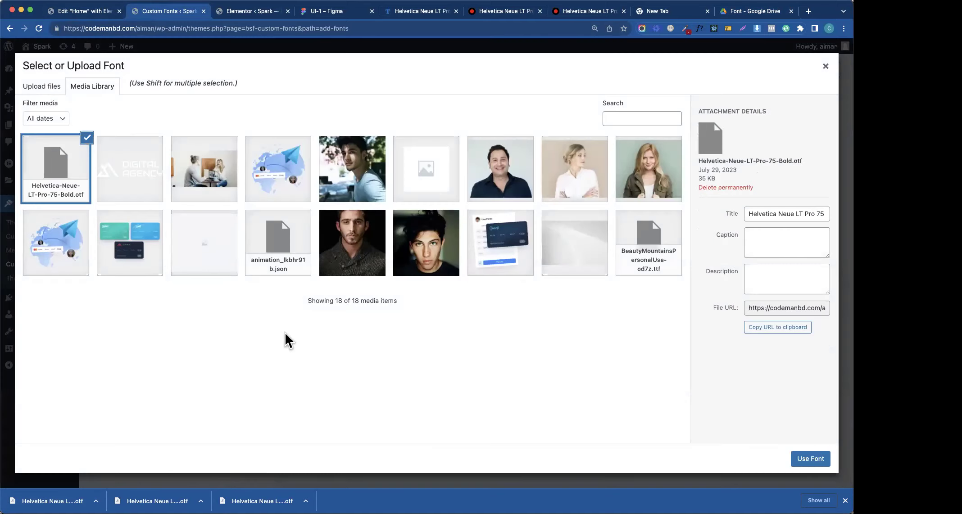
{"action": "left_click", "coordinate": [820, 466]}
{"action": "left_click", "coordinate": [174, 119]}
{"action": "type", "text": "Helvetica Neue LT Pro"}
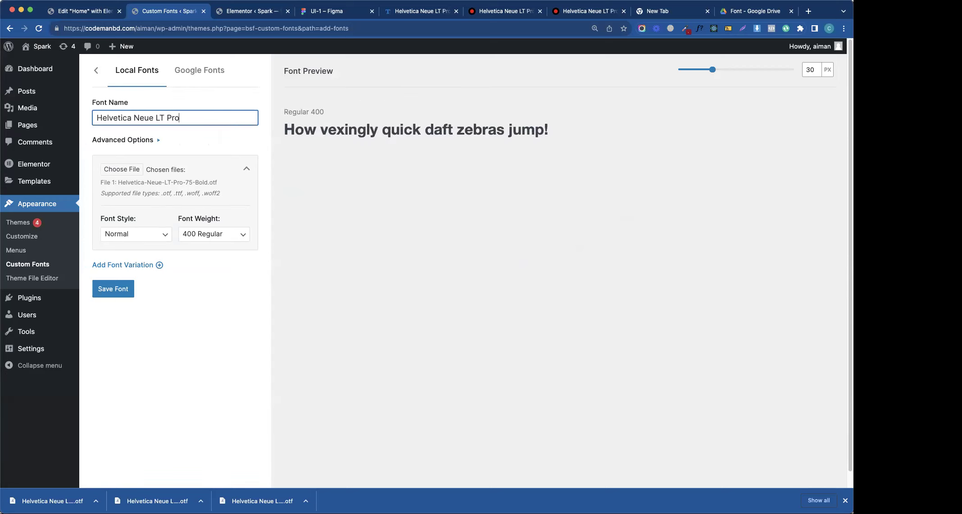
{"action": "left_click", "coordinate": [145, 284]}
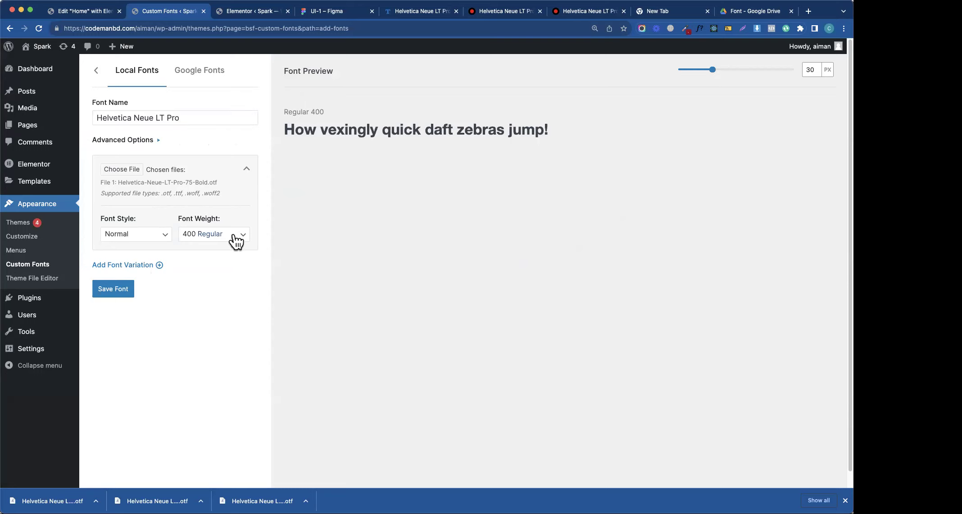
- Add a second font variation, leaving the first variation's weight at 400 Regular
{"action": "left_click", "coordinate": [159, 266]}
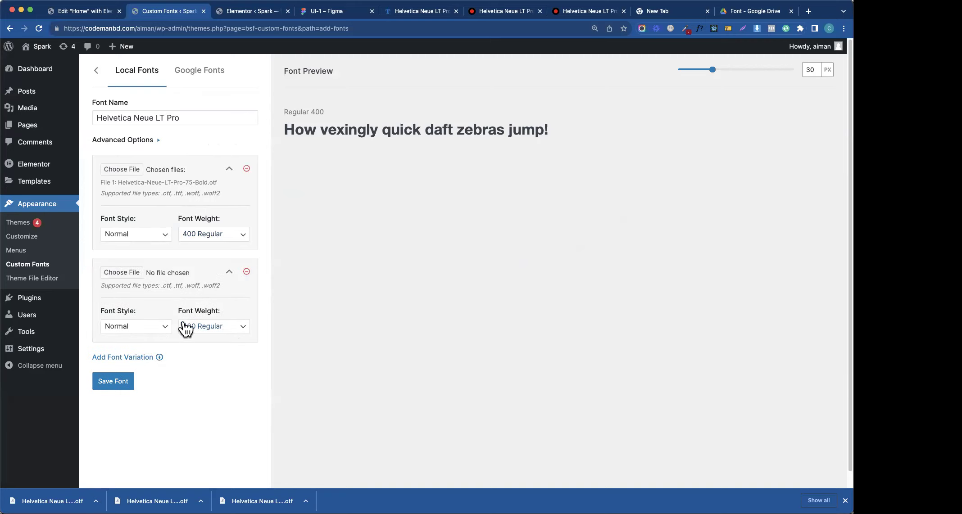
{"action": "left_click", "coordinate": [222, 239]}
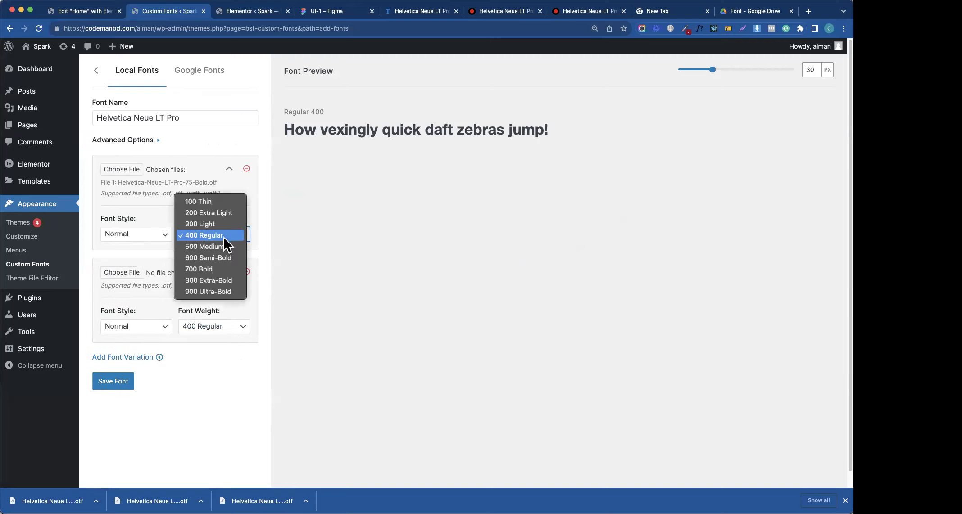
{"action": "left_click", "coordinate": [228, 248]}
{"action": "left_click", "coordinate": [222, 239]}
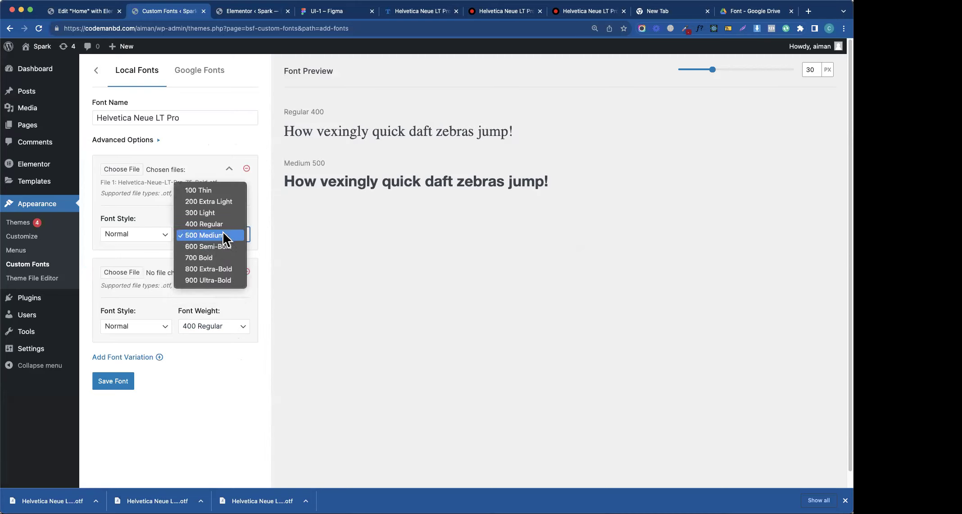
{"action": "left_click", "coordinate": [222, 223]}
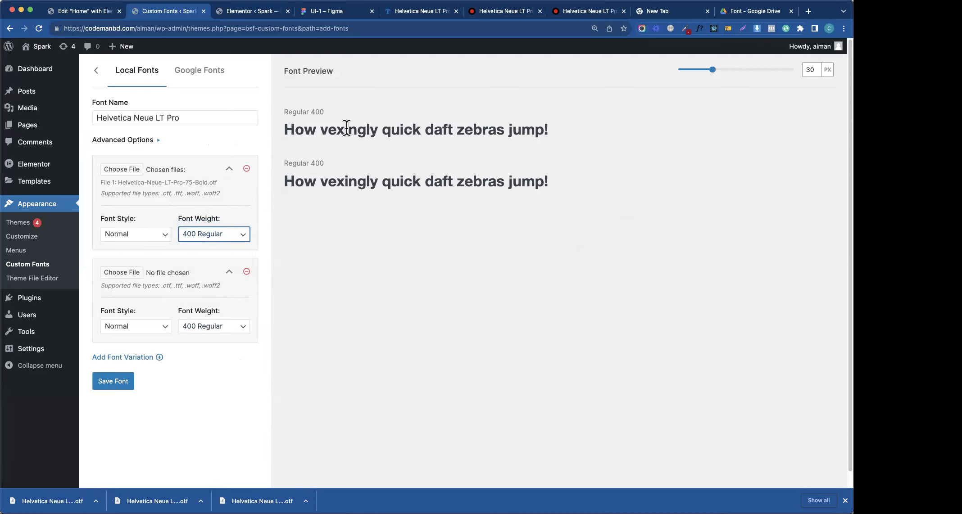
- Upload the 45 Light .otf into the second variation and set its weight to 300 Light
{"action": "left_click", "coordinate": [123, 273]}
{"action": "left_click_drag", "start_coordinate": [262, 501], "coordinate": [241, 295]}
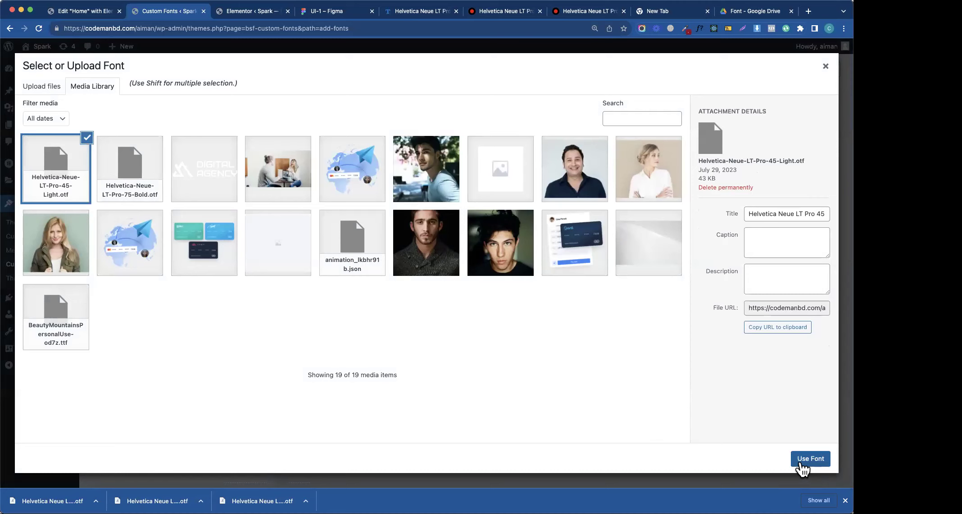
{"action": "left_click", "coordinate": [802, 464]}
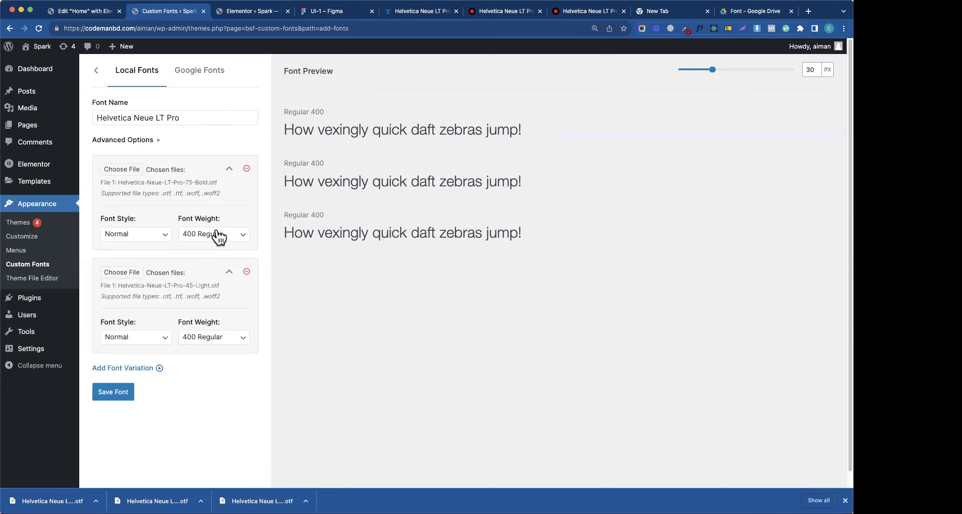
{"action": "left_click", "coordinate": [217, 338]}
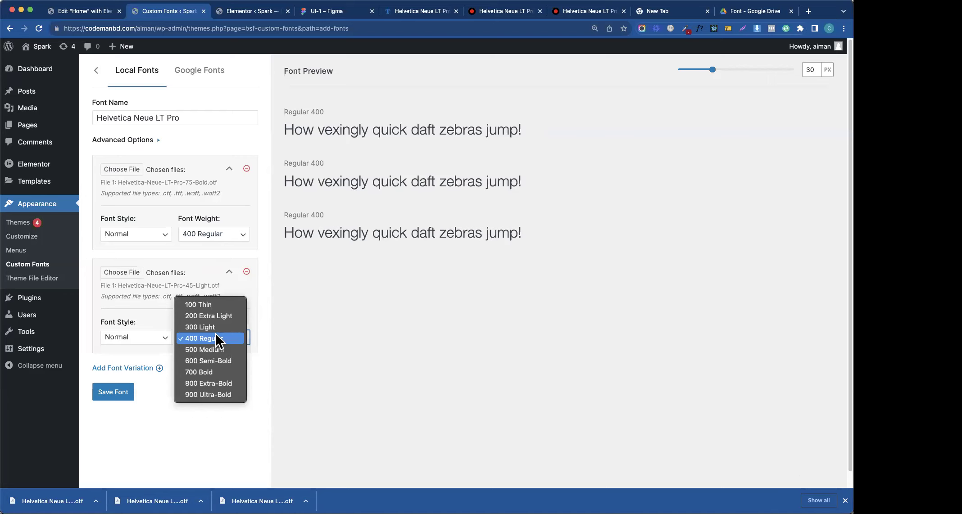
{"action": "left_click", "coordinate": [206, 326]}
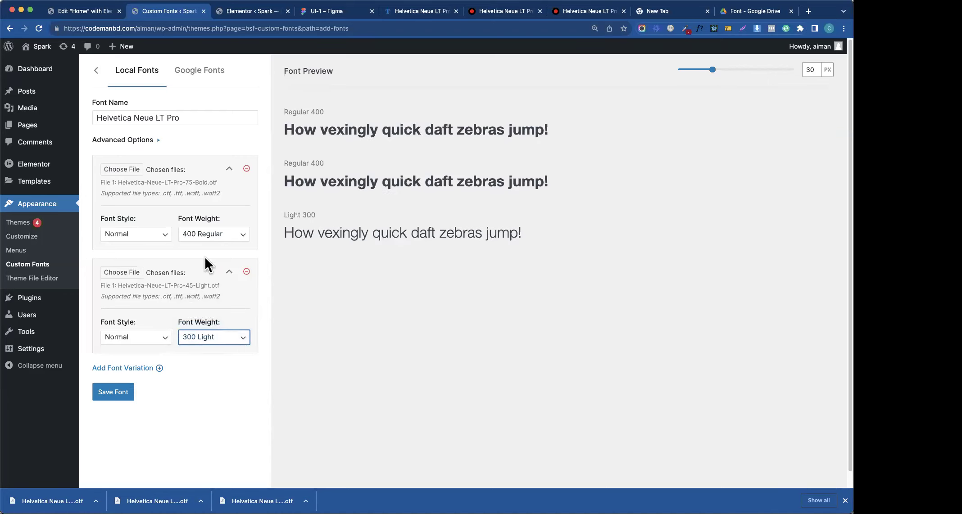
- Set the 75 Bold variation's weight to 600 Semi-Bold and add a third variation
{"action": "left_click", "coordinate": [218, 238]}
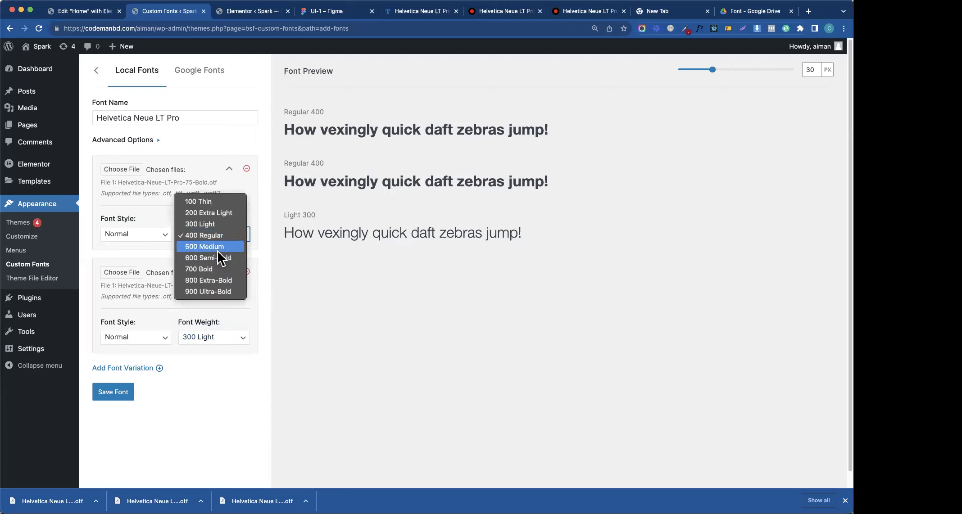
{"action": "left_click", "coordinate": [217, 250]}
{"action": "left_click", "coordinate": [220, 237]}
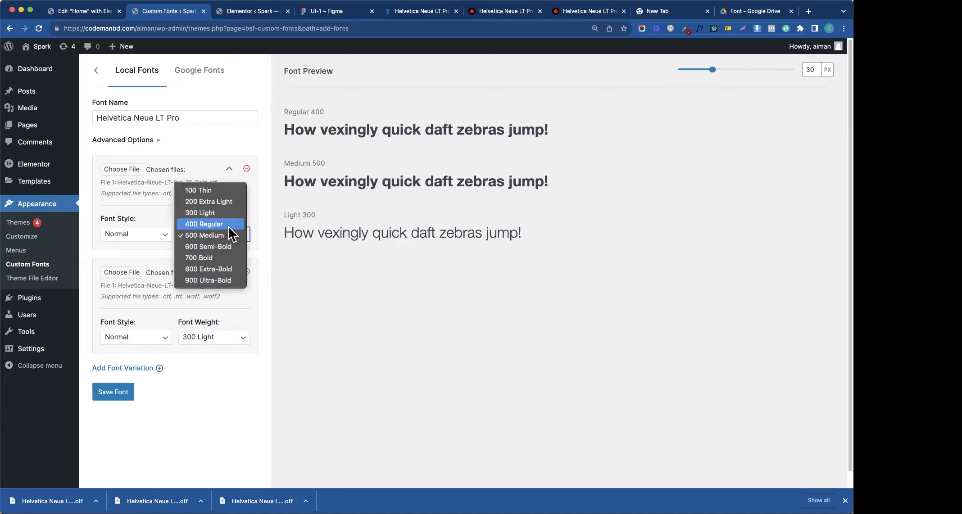
{"action": "left_click", "coordinate": [221, 246]}
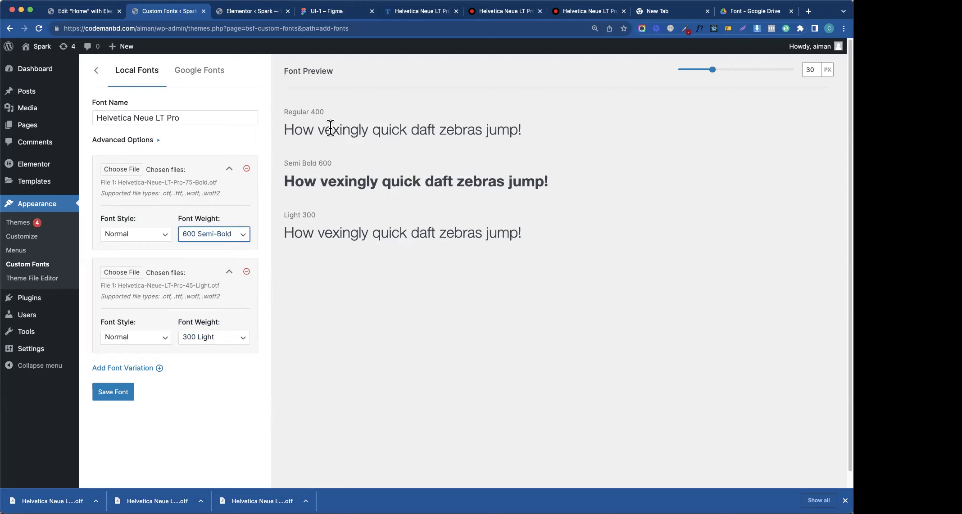
{"action": "left_click", "coordinate": [145, 371]}
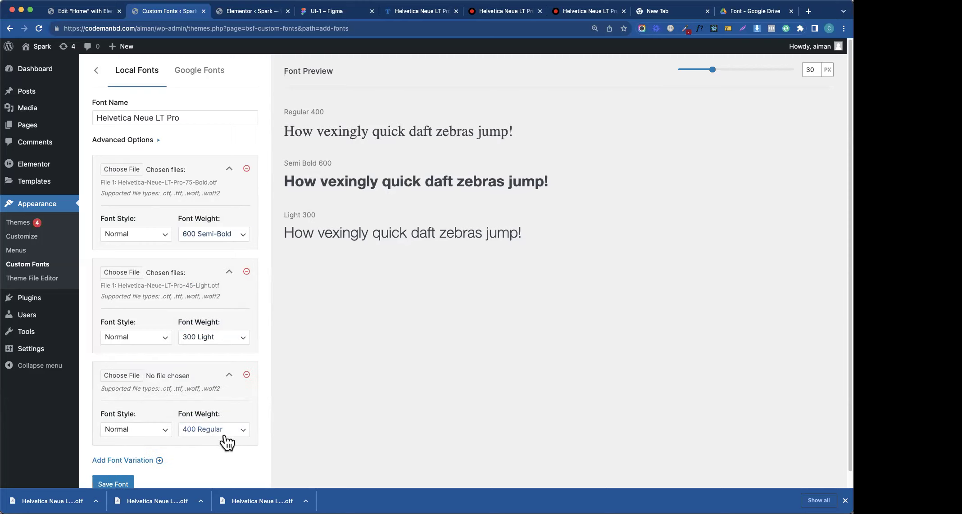
- Attach the 55 Roman file to the third variation and compare the preview lines
{"action": "left_click", "coordinate": [137, 380]}
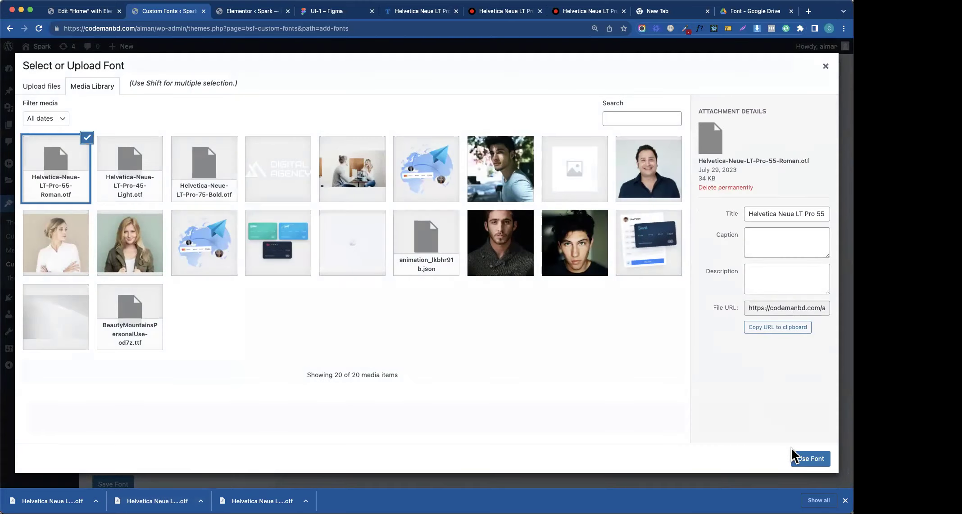
{"action": "left_click", "coordinate": [795, 457]}
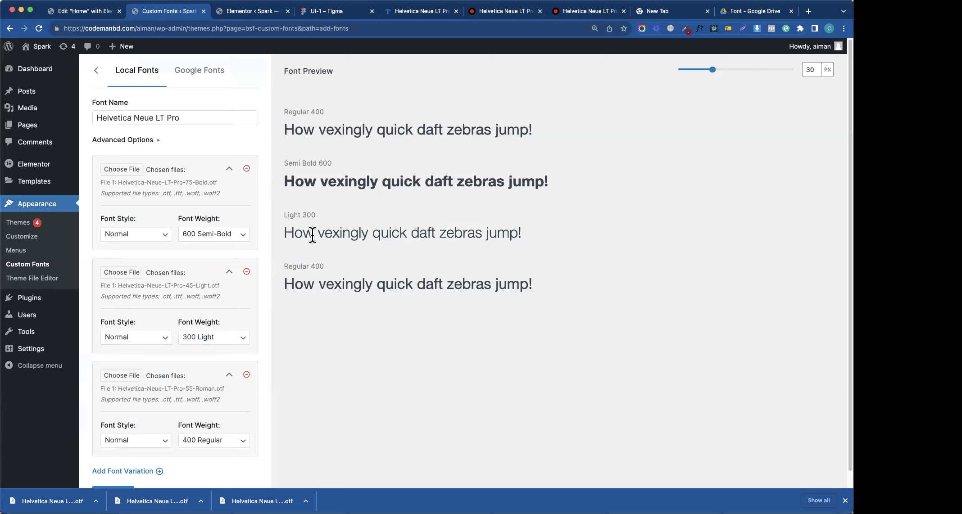
{"action": "double_click", "coordinate": [352, 182]}
{"action": "triple_click", "coordinate": [354, 230]}
{"action": "triple_click", "coordinate": [347, 282]}
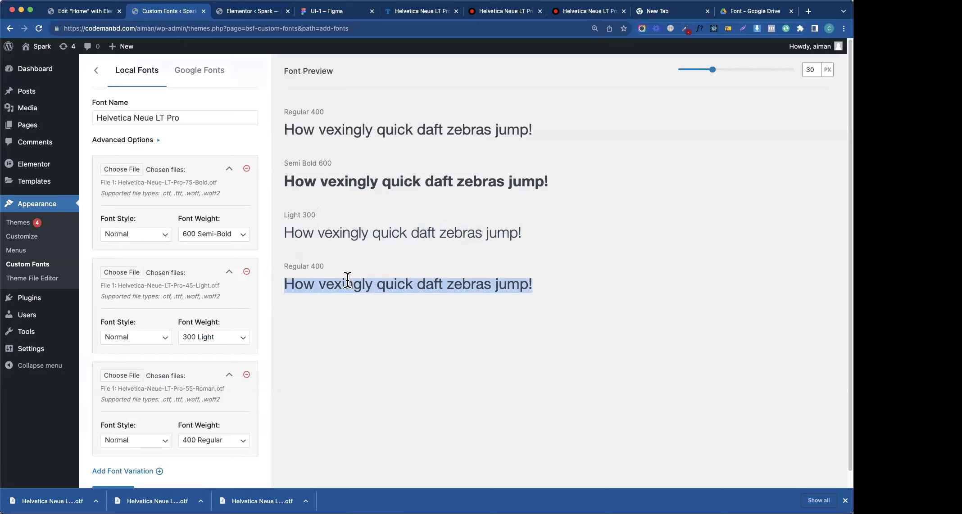
{"action": "triple_click", "coordinate": [360, 129]}
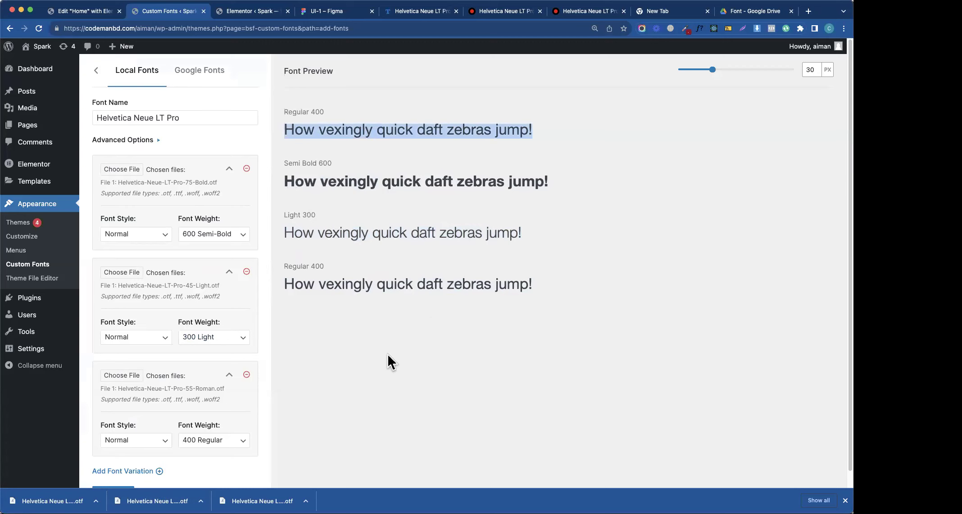
- Remove the 55-Roman Regular 400 variation and save the font with its two remaining variants
{"action": "scroll", "coordinate": [243, 379], "scroll_direction": "down", "scroll_amount": 1}
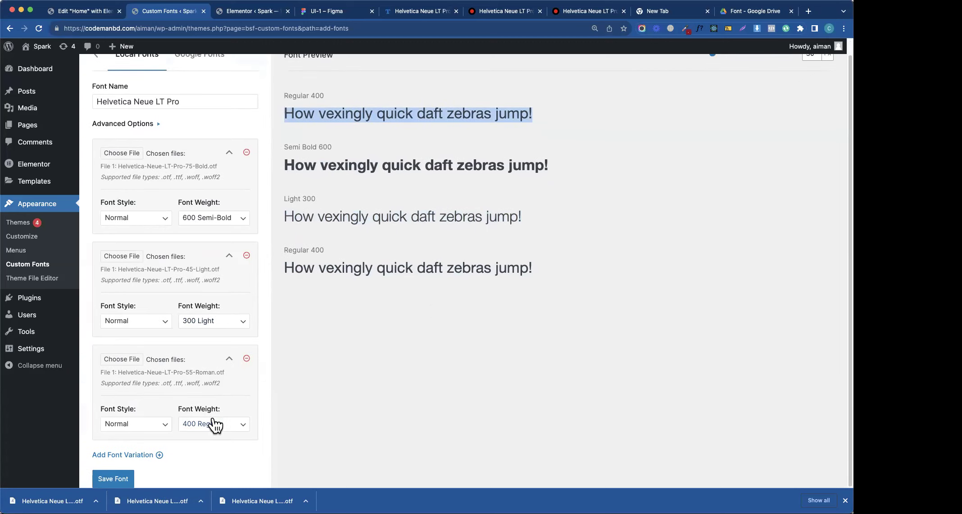
{"action": "left_click", "coordinate": [247, 359]}
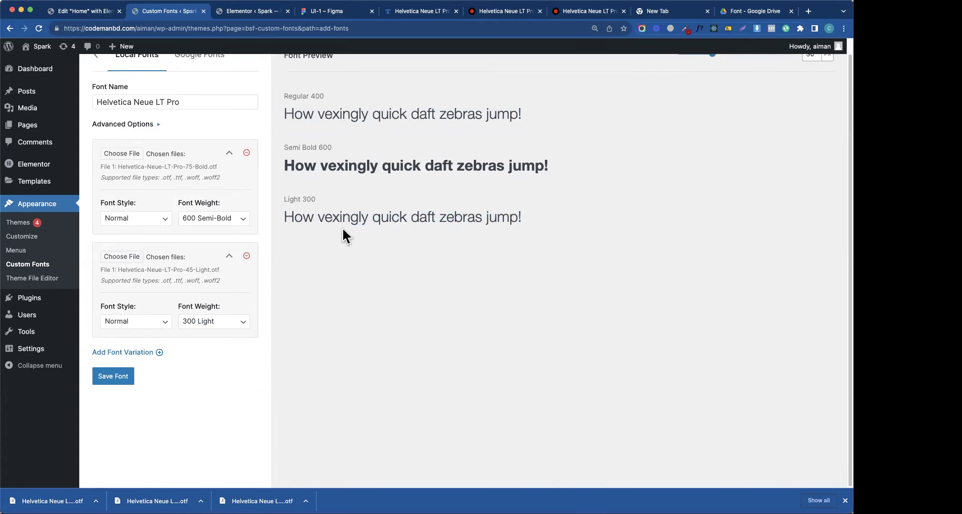
{"action": "scroll", "coordinate": [342, 227], "scroll_direction": "up", "scroll_amount": 1}
{"action": "left_click", "coordinate": [252, 11]}
- Trash the duplicate Helvetica Neue LT Pro draft and go back to the Custom Fonts plugin page
{"action": "mouse_move", "coordinate": [174, 160]}
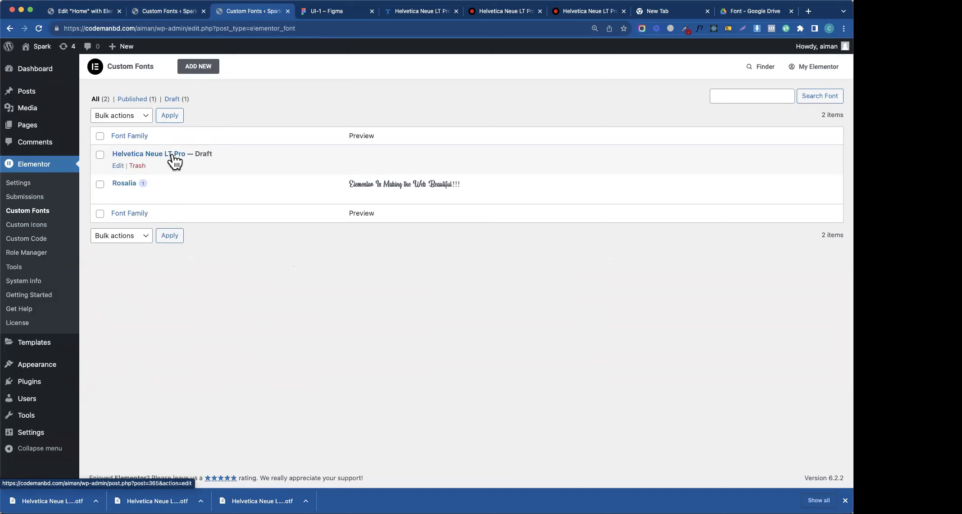
{"action": "left_click", "coordinate": [137, 166]}
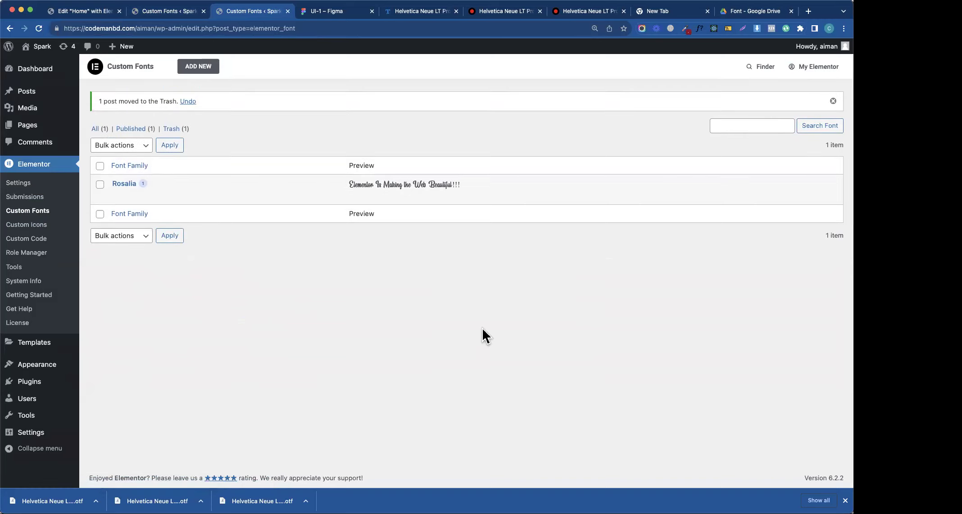
{"action": "left_click", "coordinate": [182, 12]}
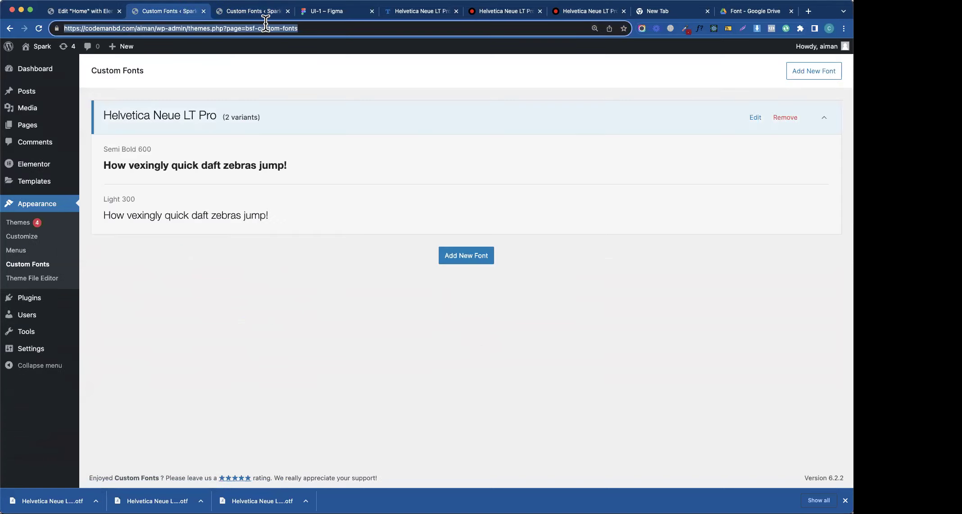
- Reload the Elementor editor so it picks up the new custom fonts
{"action": "left_click", "coordinate": [223, 12]}
{"action": "left_click", "coordinate": [112, 13]}
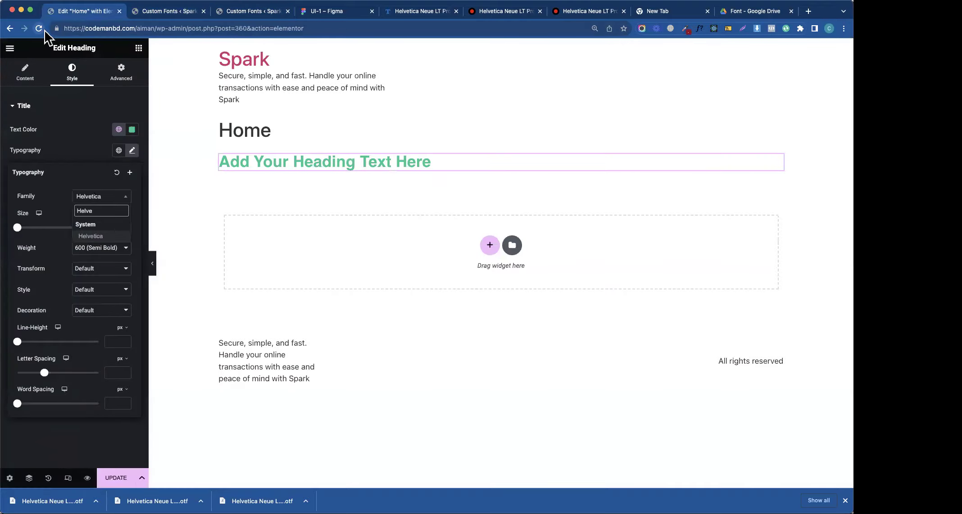
{"action": "left_click", "coordinate": [38, 28]}
{"action": "left_click", "coordinate": [380, 149]}
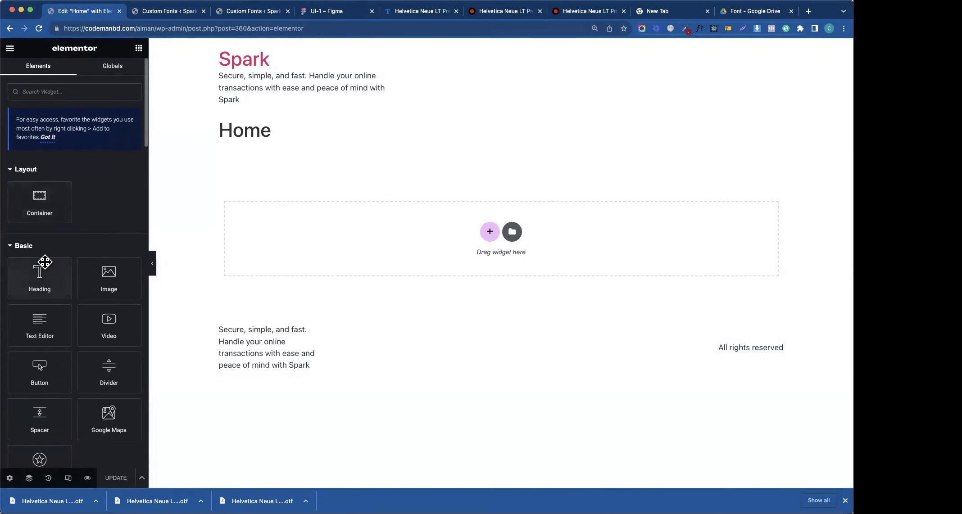
- Add a Heading widget below Home and set its font family to Helvetica Neue LT Pro
{"action": "left_click_drag", "start_coordinate": [40, 277], "coordinate": [344, 207]}
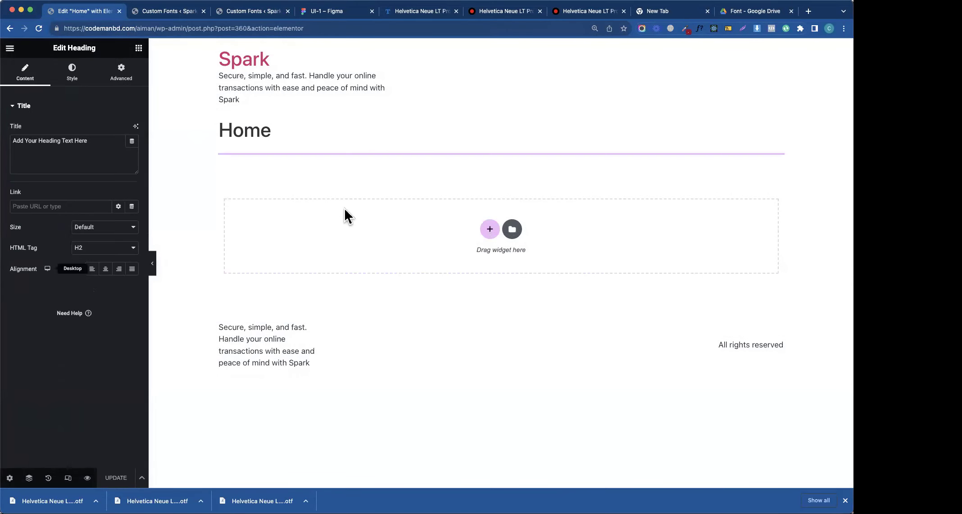
{"action": "left_click", "coordinate": [71, 73]}
{"action": "left_click", "coordinate": [132, 151]}
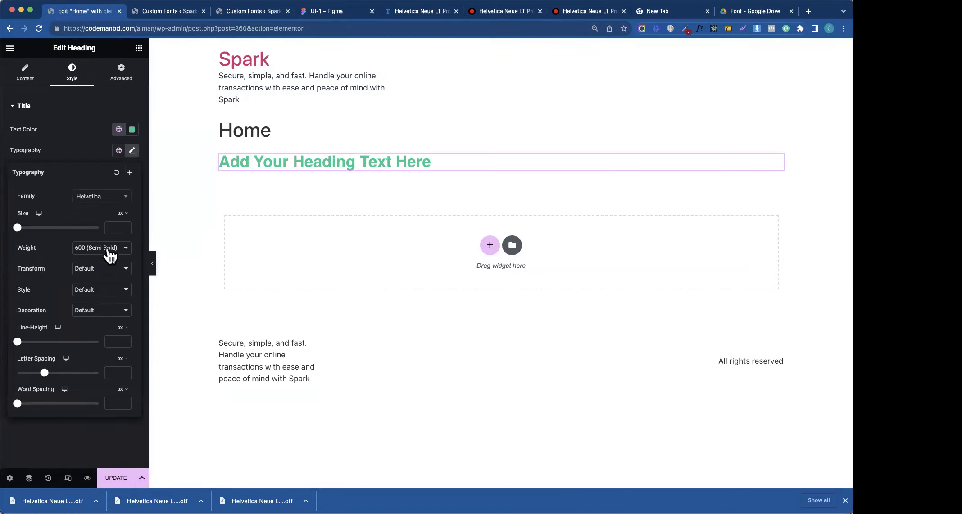
{"action": "left_click", "coordinate": [99, 197]}
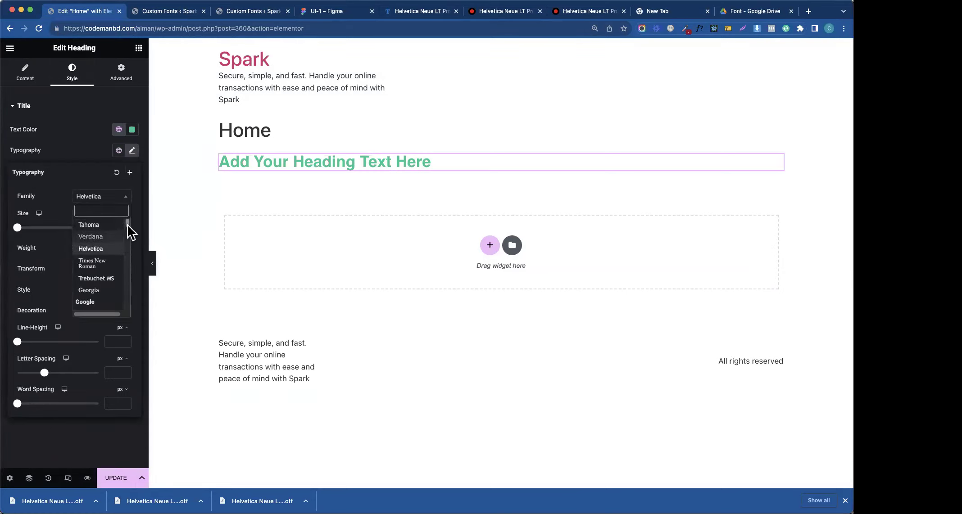
{"action": "left_click_drag", "start_coordinate": [128, 224], "coordinate": [128, 208]}
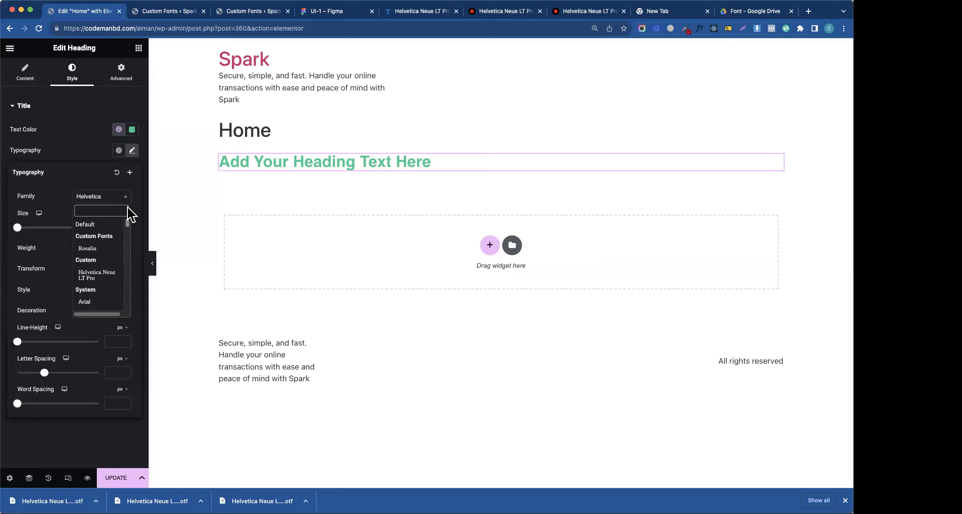
{"action": "left_click", "coordinate": [103, 283]}
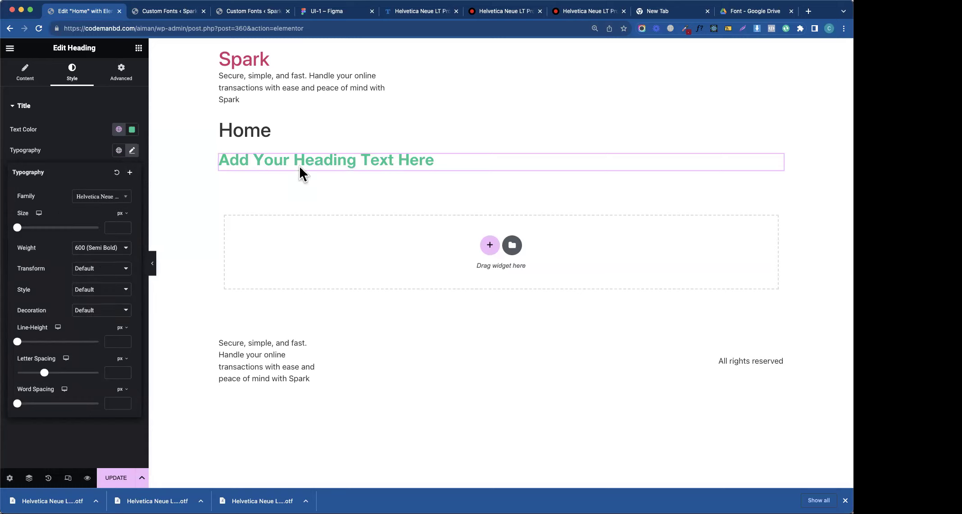
- Try weights 300, 400 and 500 on the heading, settling on 600 Semi Bold
{"action": "left_click", "coordinate": [104, 252]}
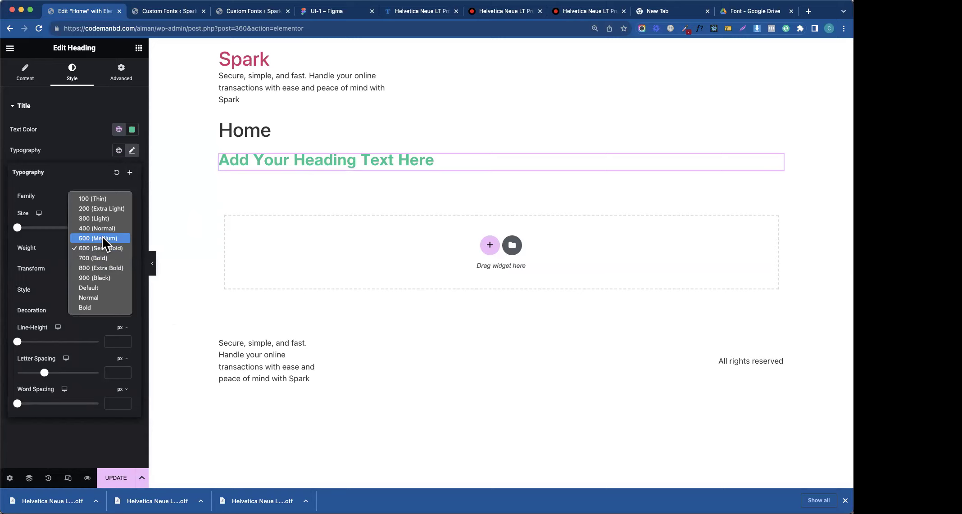
{"action": "left_click", "coordinate": [105, 218]}
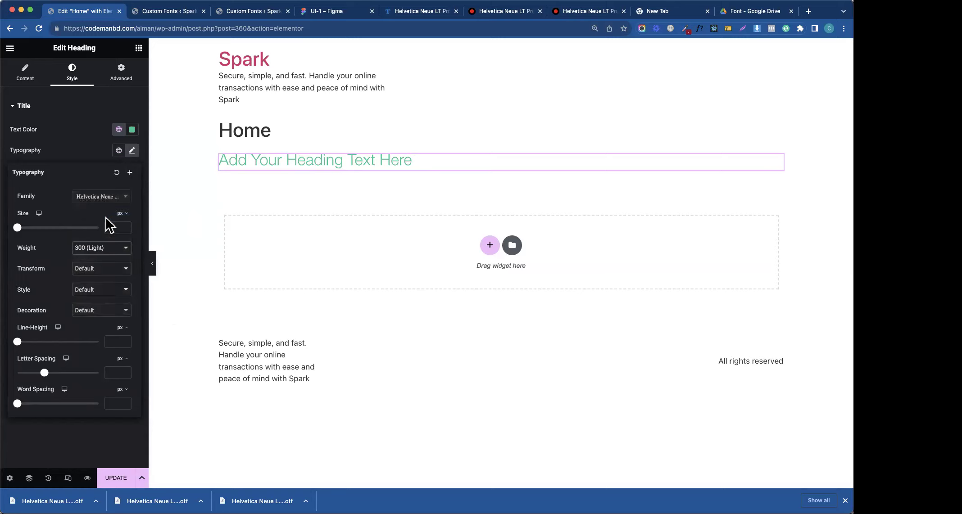
{"action": "left_click", "coordinate": [109, 255]}
{"action": "left_click", "coordinate": [110, 256]}
{"action": "left_click", "coordinate": [110, 256]}
{"action": "left_click", "coordinate": [108, 260]}
{"action": "left_click", "coordinate": [119, 251]}
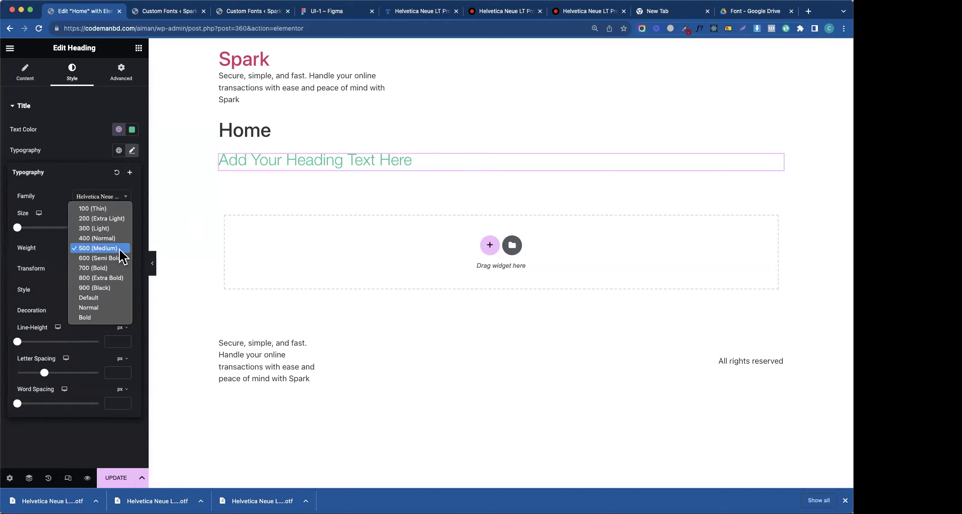
{"action": "left_click", "coordinate": [119, 257]}
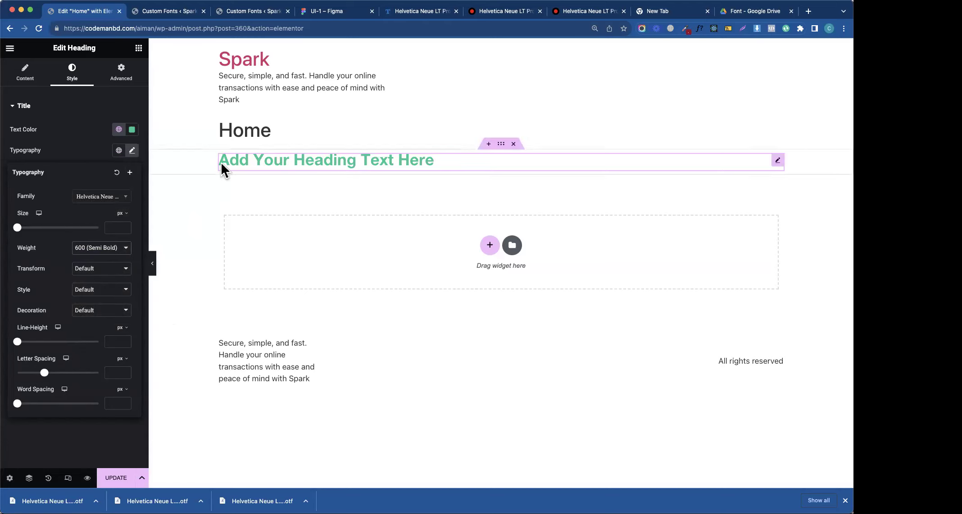
- Check the Custom Fonts plugin page and Elementor's font list, then return to the editor
{"action": "left_click", "coordinate": [166, 11]}
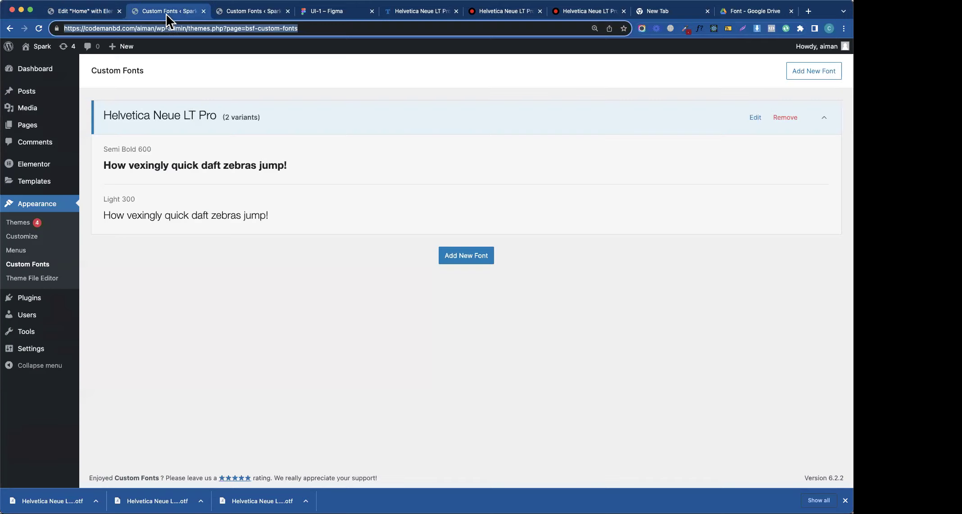
{"action": "left_click", "coordinate": [147, 153]}
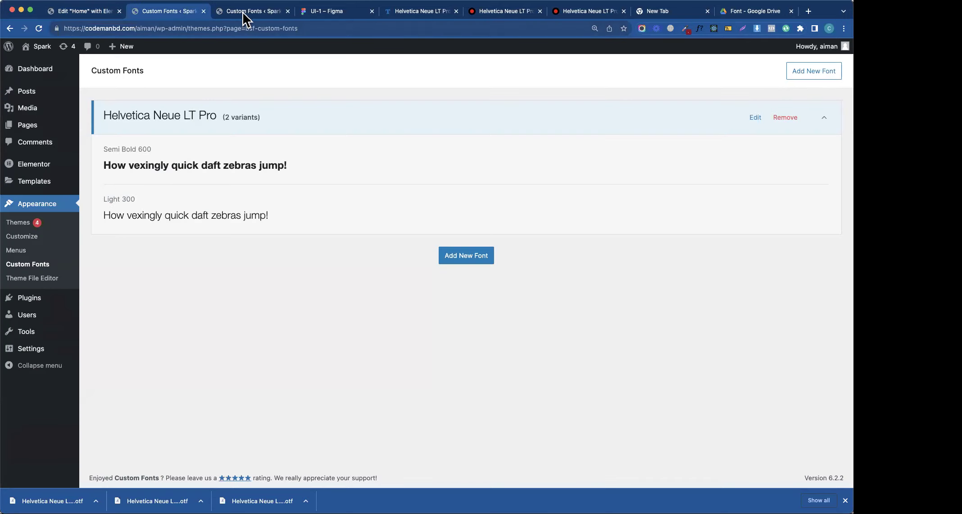
{"action": "left_click", "coordinate": [254, 17]}
{"action": "left_click", "coordinate": [166, 16]}
{"action": "left_click", "coordinate": [90, 12]}
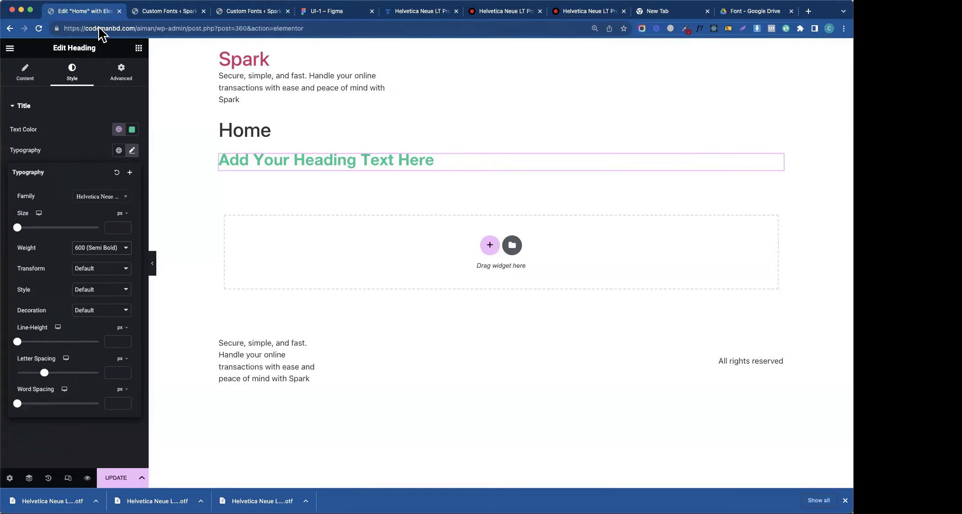
- Retest heading weights 300 and 400, keep 600 Semi Bold, and open Site Settings
{"action": "left_click", "coordinate": [102, 249]}
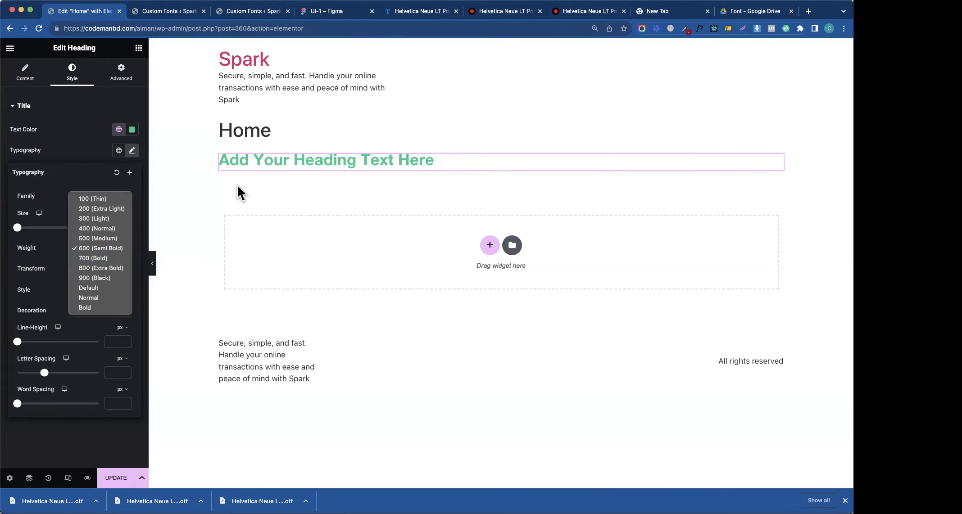
{"action": "left_click", "coordinate": [96, 219]}
{"action": "left_click", "coordinate": [112, 253]}
{"action": "left_click", "coordinate": [106, 256]}
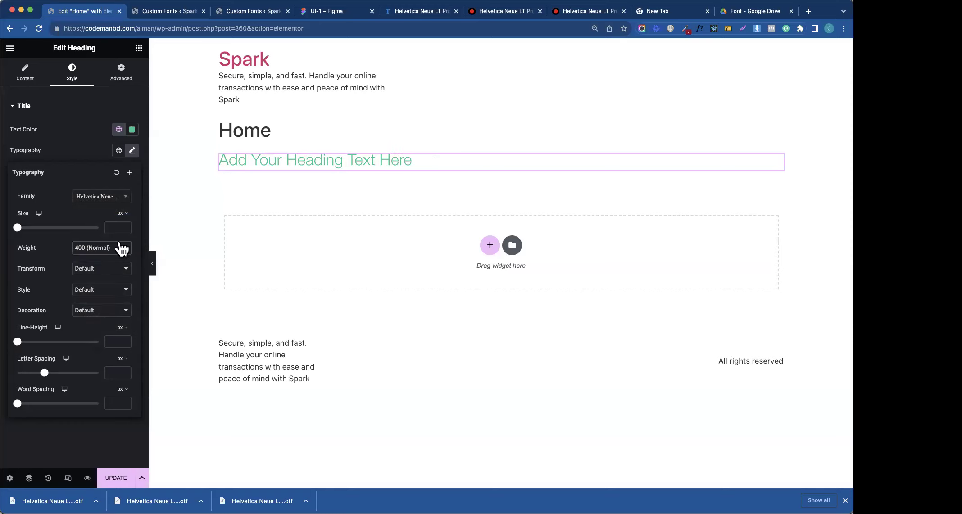
{"action": "left_click", "coordinate": [118, 248]}
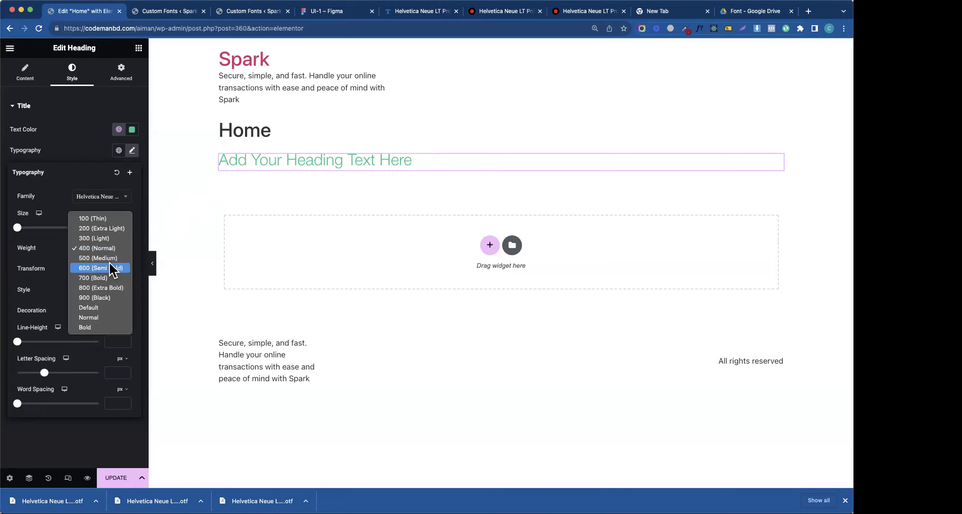
{"action": "left_click", "coordinate": [111, 268]}
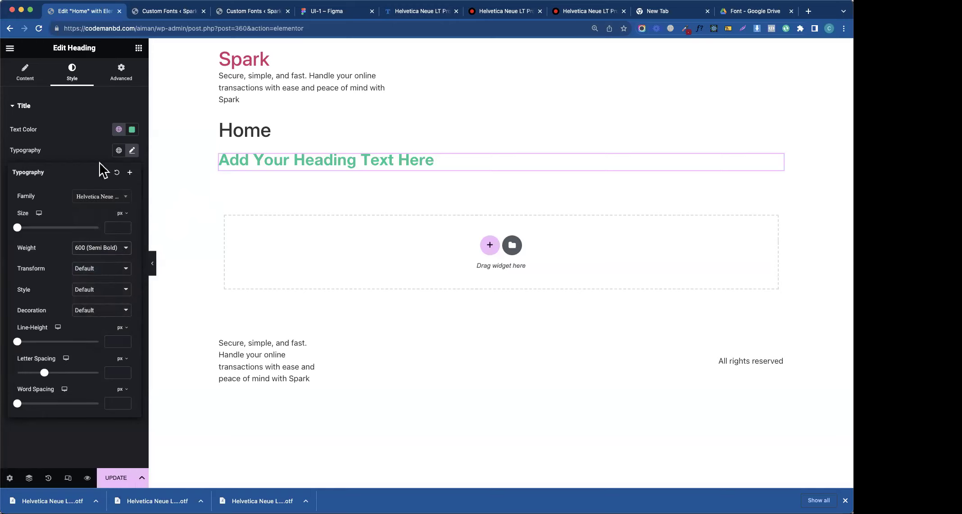
{"action": "left_click", "coordinate": [119, 151]}
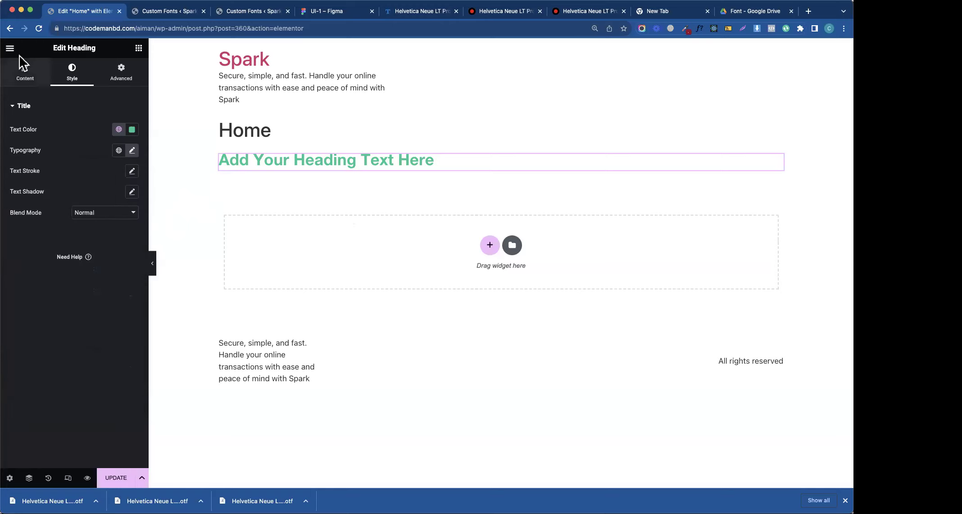
{"action": "left_click", "coordinate": [10, 48]}
{"action": "left_click", "coordinate": [36, 94]}
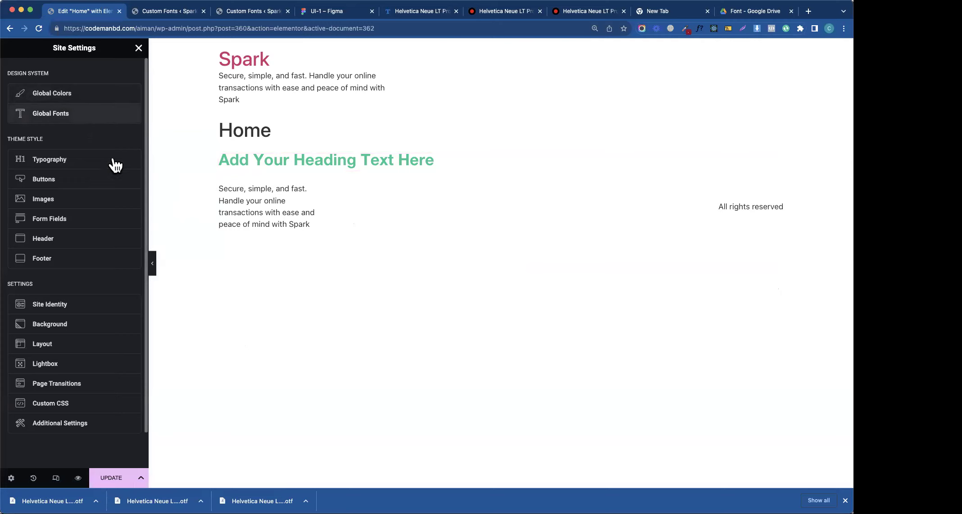
- Open the Rosalia font for editing and keep its existing weight at Normal
{"action": "left_click", "coordinate": [182, 13]}
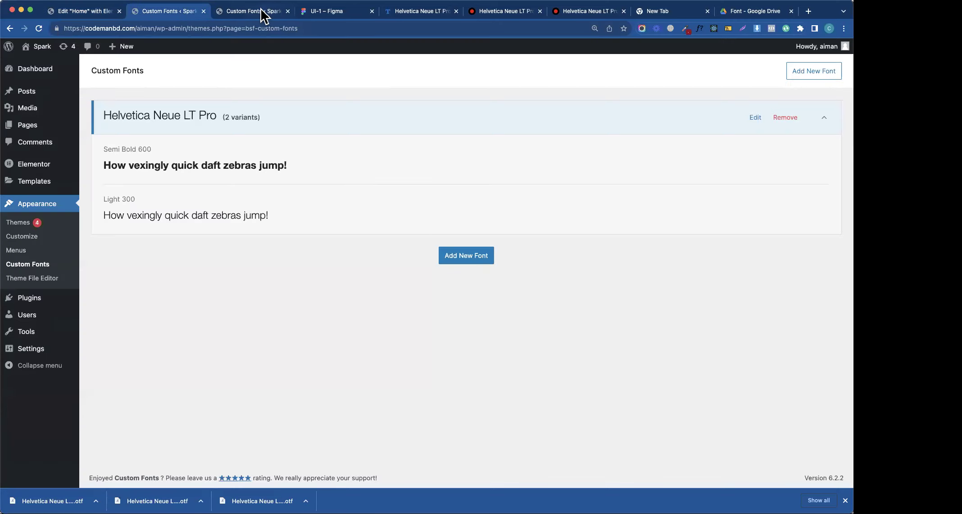
{"action": "left_click", "coordinate": [263, 14]}
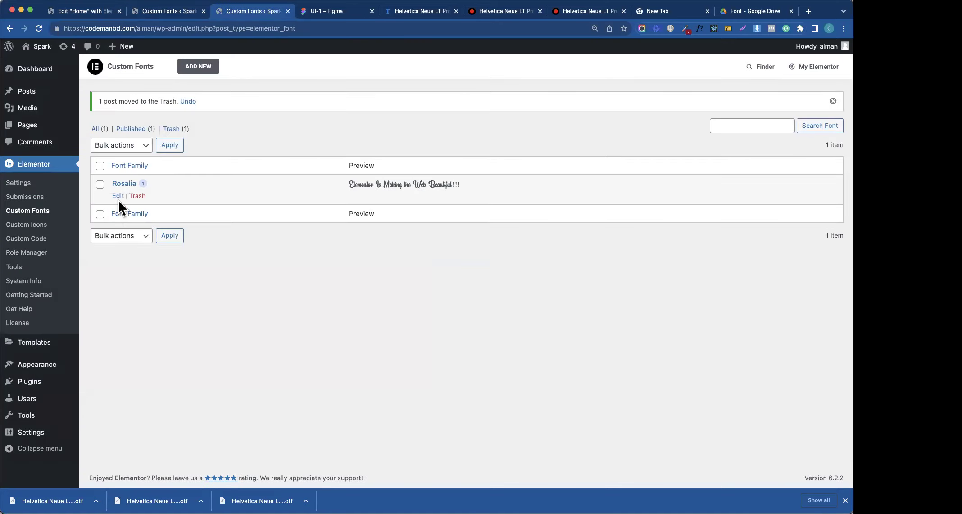
{"action": "left_click", "coordinate": [118, 195]}
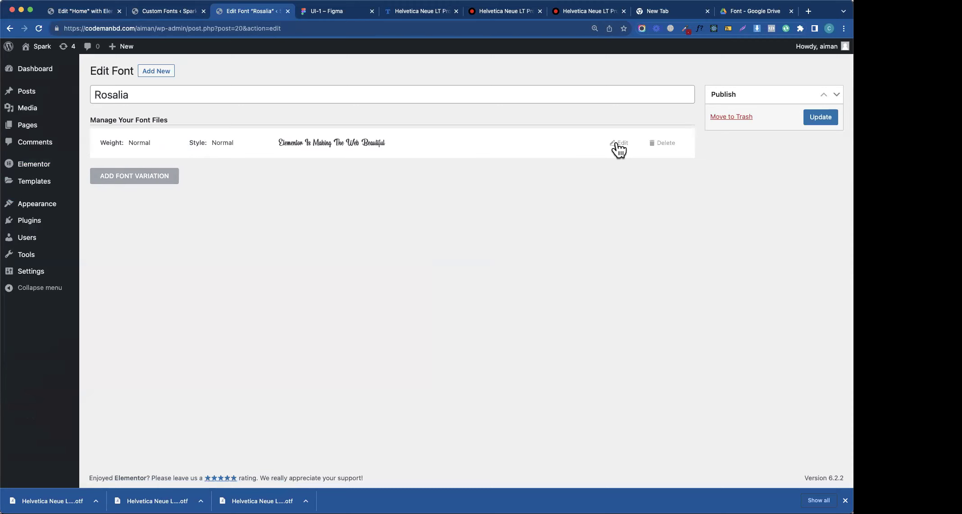
{"action": "left_click", "coordinate": [617, 144]}
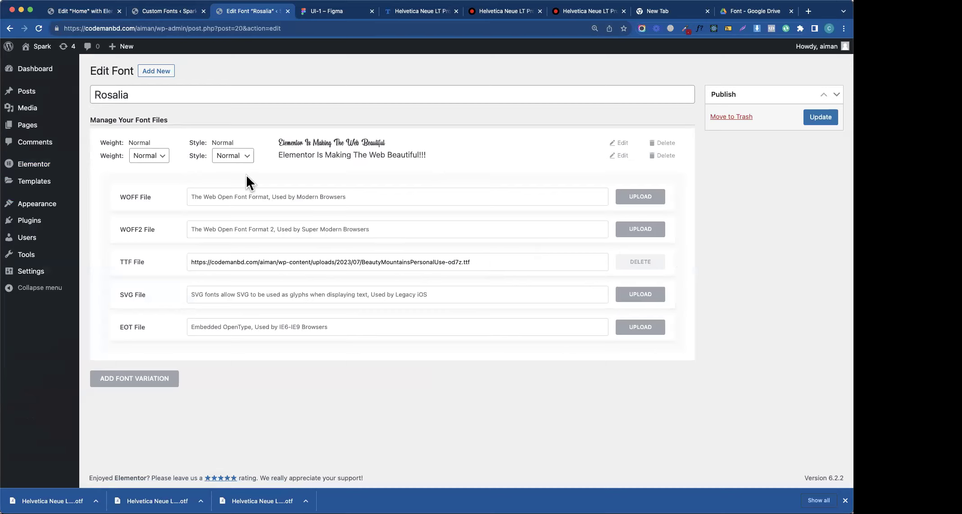
{"action": "left_click", "coordinate": [163, 151]}
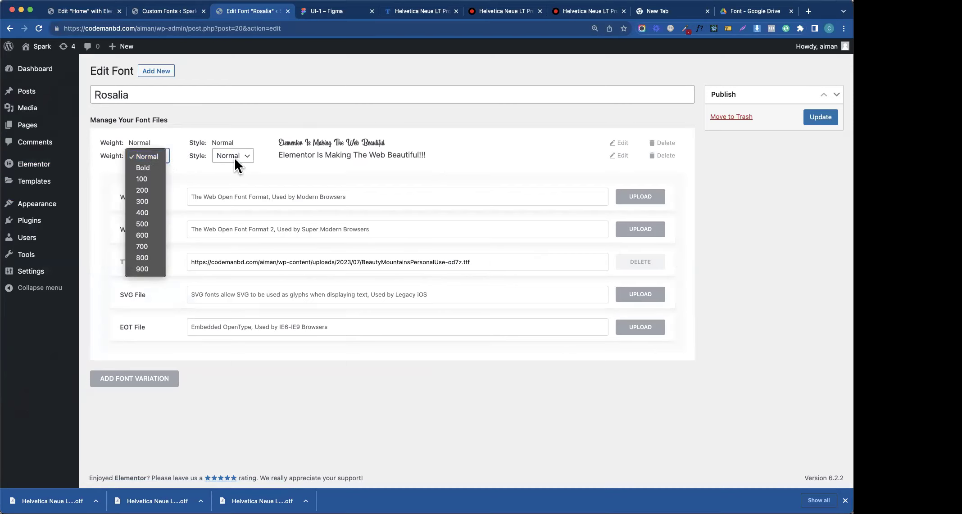
{"action": "left_click", "coordinate": [248, 159]}
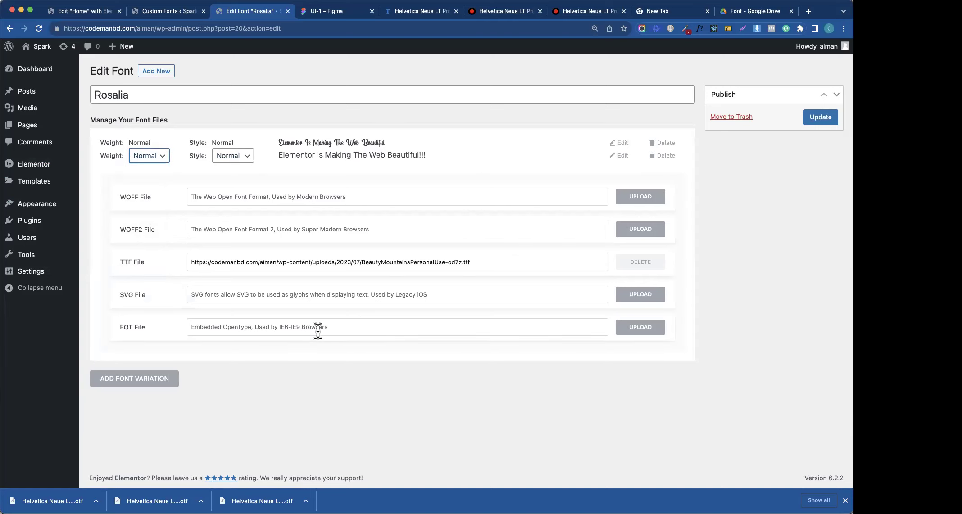
- Add a second Rosalia variation with weight 500 and Normal style
{"action": "left_click", "coordinate": [146, 378]}
{"action": "scroll", "coordinate": [322, 312], "scroll_direction": "down", "scroll_amount": 3}
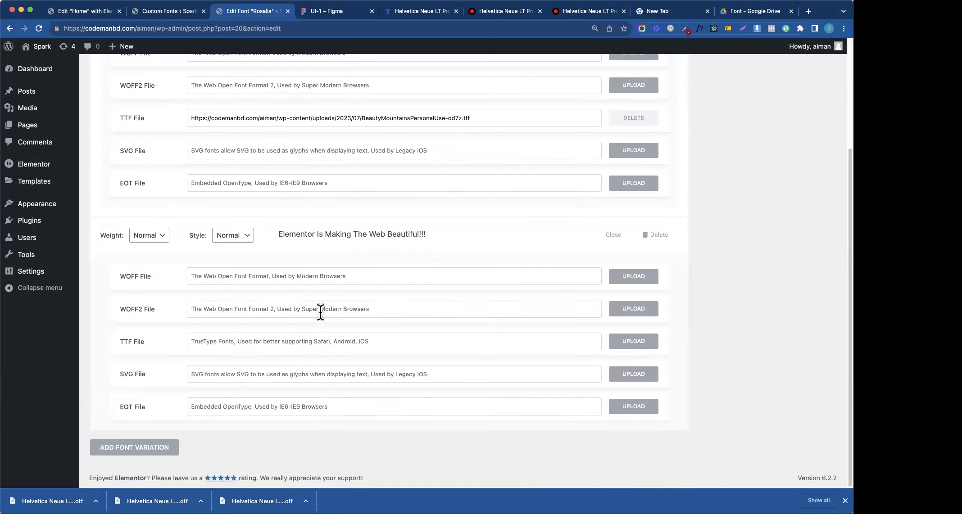
{"action": "left_click", "coordinate": [153, 237]}
{"action": "left_click", "coordinate": [144, 303]}
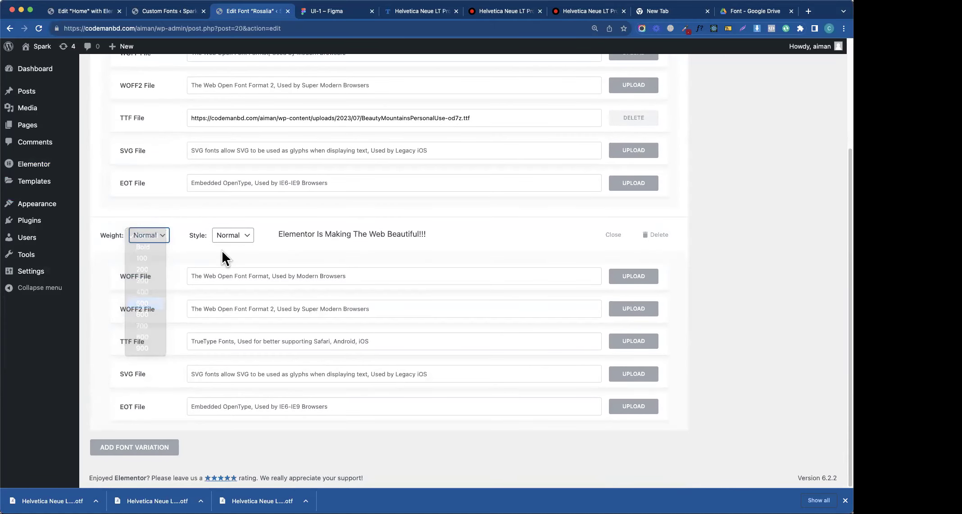
{"action": "left_click", "coordinate": [246, 239]}
{"action": "left_click", "coordinate": [343, 341]}
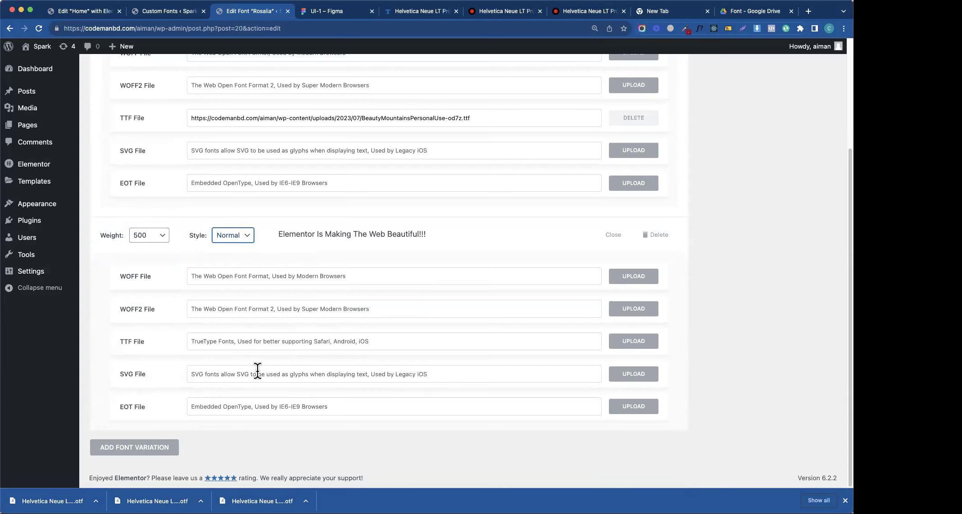
{"action": "scroll", "coordinate": [297, 292], "scroll_direction": "up", "scroll_amount": 5}
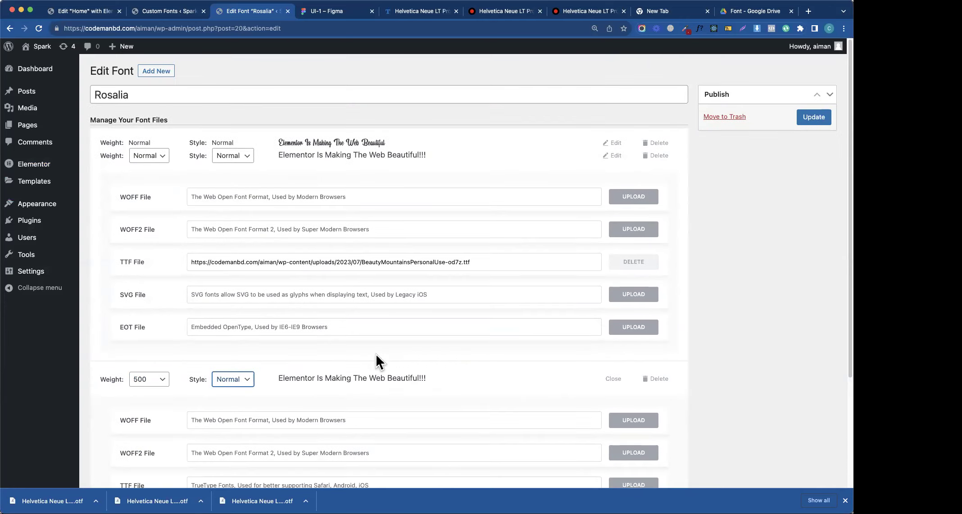
- Review Rosalia's variation rows, then switch to the Custom Fonts list
{"action": "left_click_drag", "start_coordinate": [426, 378], "coordinate": [261, 379]}
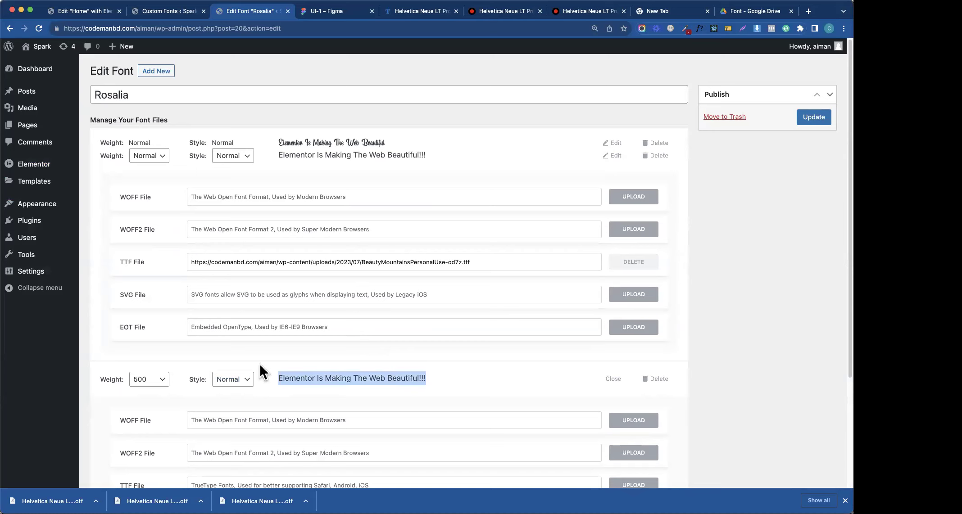
{"action": "left_click_drag", "start_coordinate": [395, 145], "coordinate": [99, 143]}
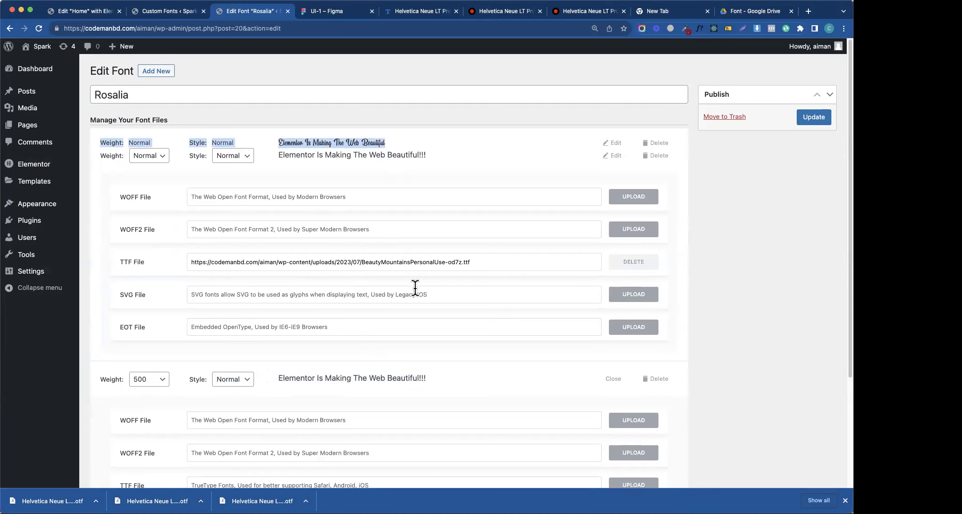
{"action": "scroll", "coordinate": [322, 263], "scroll_direction": "down", "scroll_amount": 2}
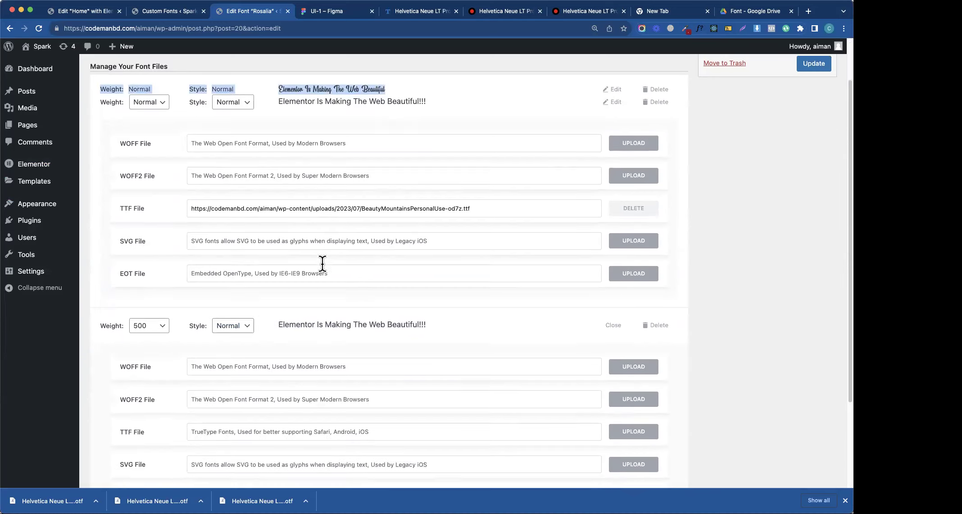
{"action": "scroll", "coordinate": [322, 263], "scroll_direction": "down", "scroll_amount": 3}
{"action": "scroll", "coordinate": [321, 263], "scroll_direction": "up", "scroll_amount": 5}
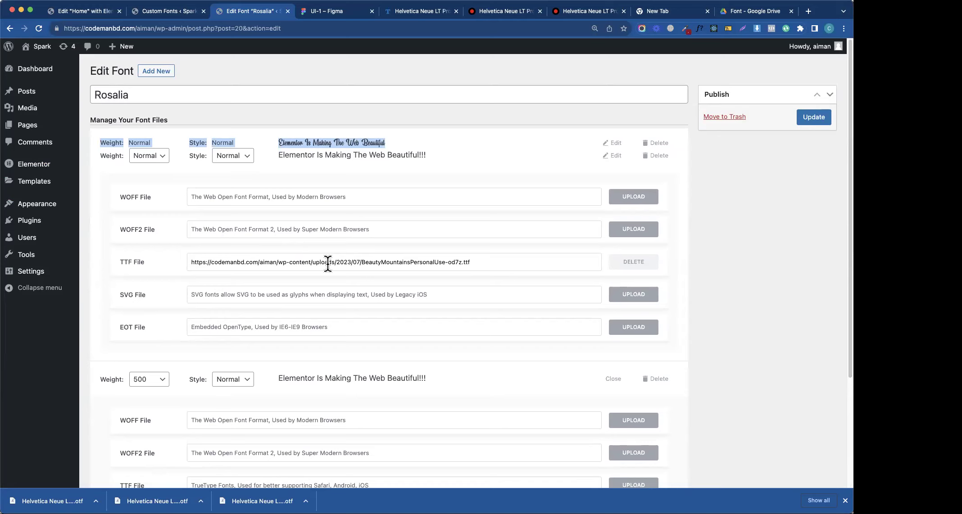
{"action": "left_click", "coordinate": [169, 11]}
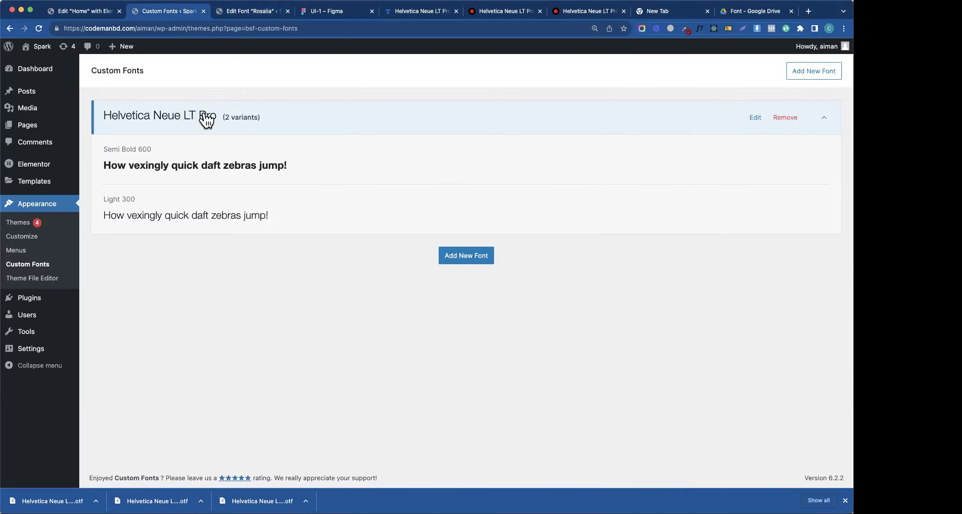
- Set the Primary and Secondary global fonts to Helvetica Neue LT Pro
{"action": "left_click", "coordinate": [97, 15]}
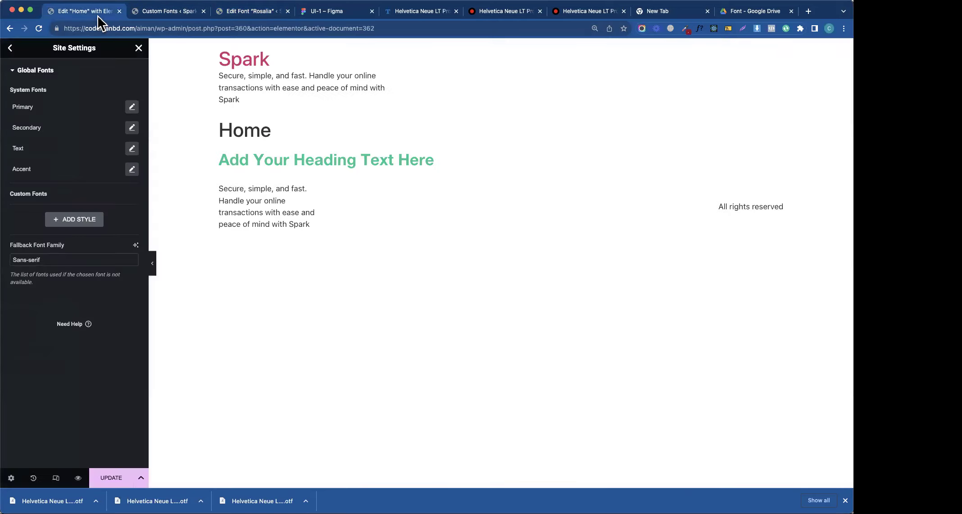
{"action": "left_click", "coordinate": [132, 108]}
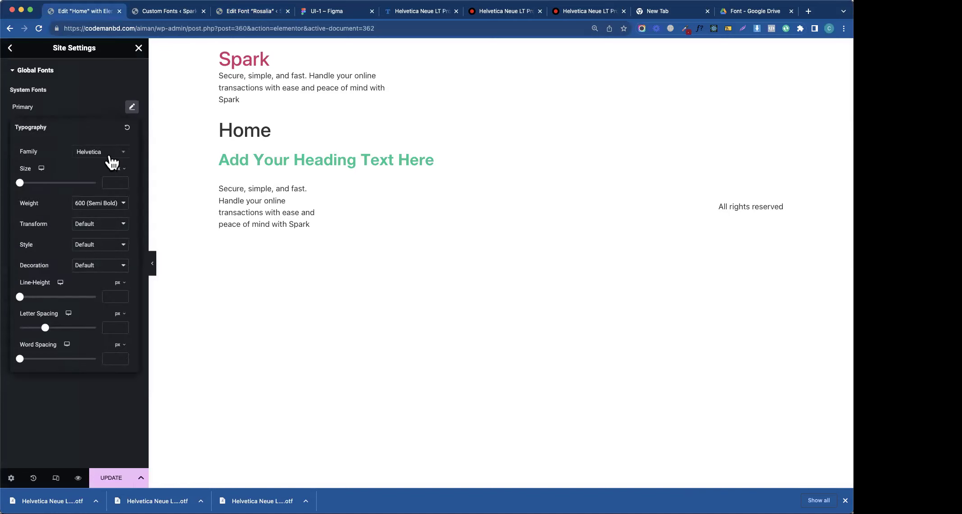
{"action": "left_click", "coordinate": [110, 156]}
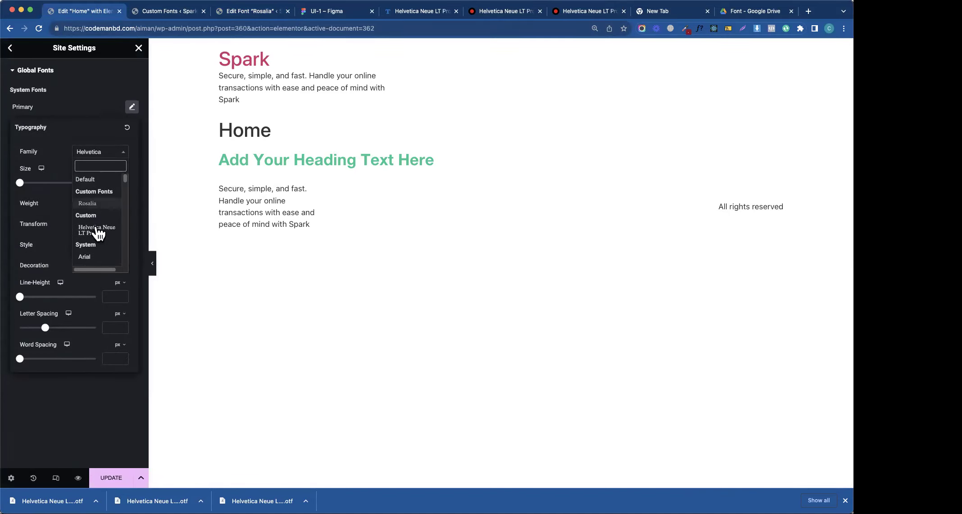
{"action": "left_click", "coordinate": [96, 230]}
{"action": "left_click", "coordinate": [90, 118]}
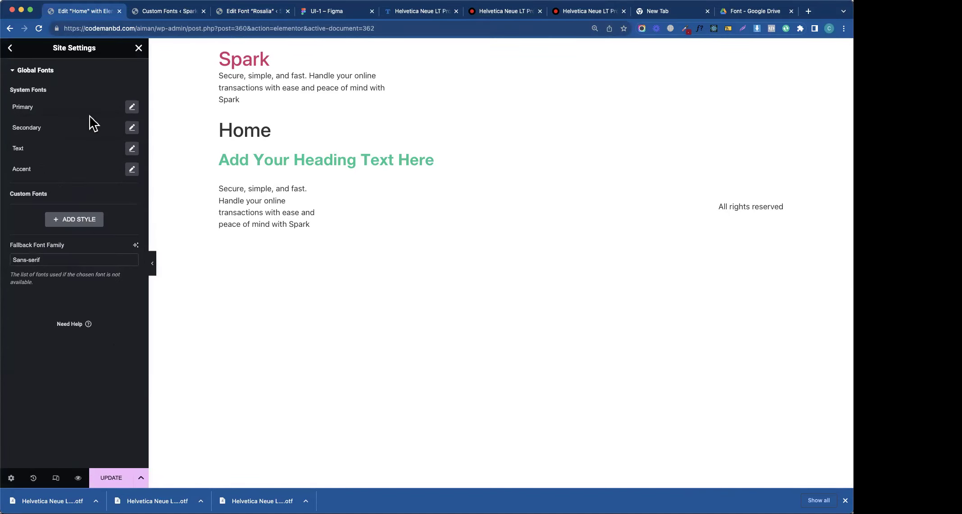
{"action": "left_click", "coordinate": [131, 128]}
{"action": "left_click", "coordinate": [112, 174]}
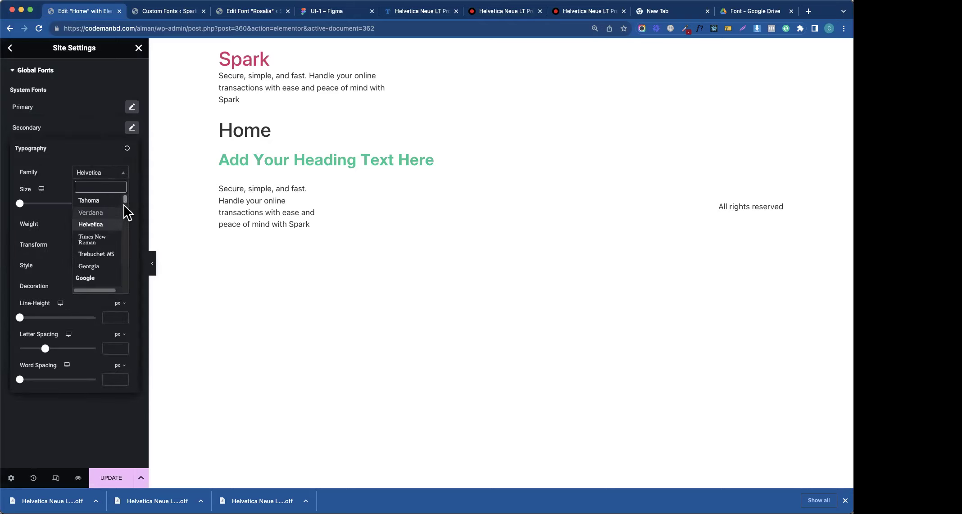
{"action": "left_click_drag", "start_coordinate": [124, 205], "coordinate": [125, 174]}
{"action": "left_click", "coordinate": [101, 250]}
{"action": "left_click", "coordinate": [102, 132]}
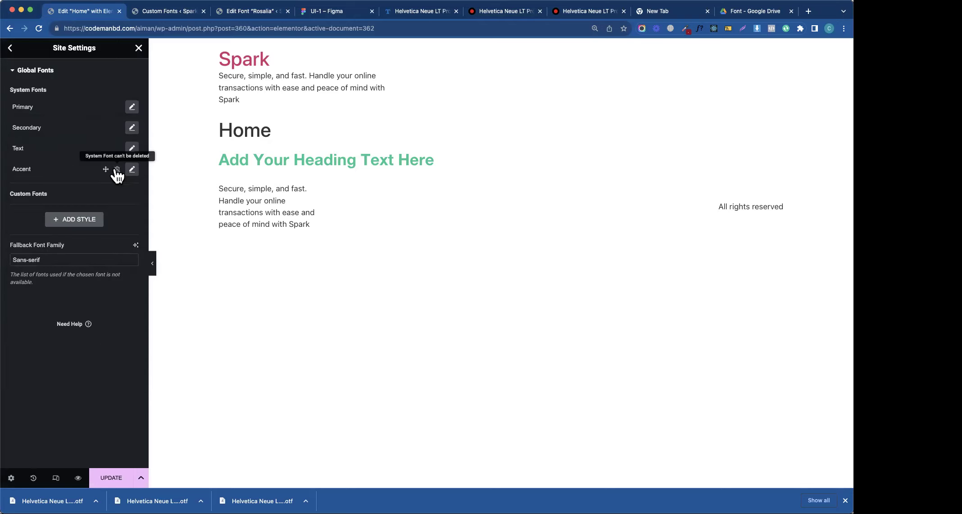
- Set the Text and Accent global fonts to Helvetica Neue LT Pro and save the changes
{"action": "left_click", "coordinate": [131, 148]}
{"action": "left_click", "coordinate": [116, 194]}
{"action": "scroll", "coordinate": [124, 232], "scroll_direction": "up", "scroll_amount": 5}
{"action": "left_click", "coordinate": [99, 274]}
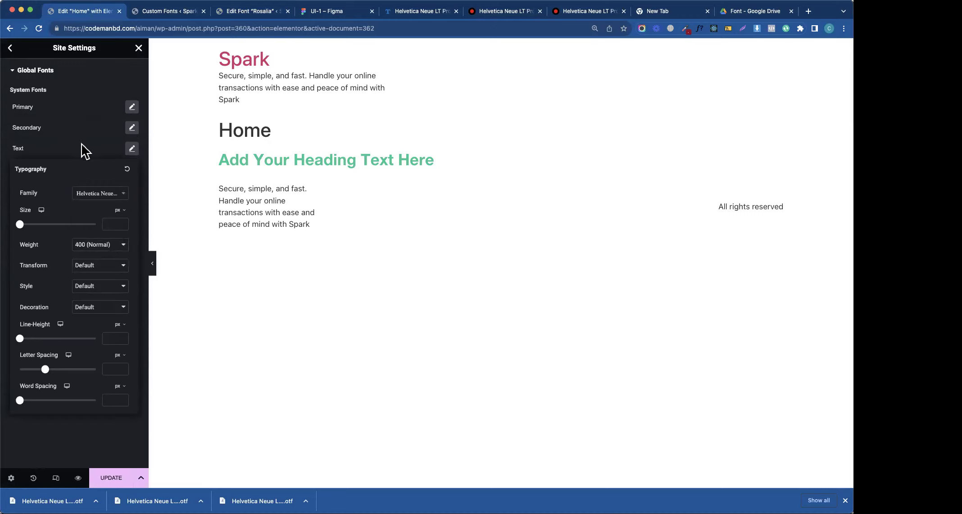
{"action": "left_click", "coordinate": [82, 151]}
{"action": "left_click", "coordinate": [131, 170]}
{"action": "left_click", "coordinate": [121, 214]}
{"action": "left_click_drag", "start_coordinate": [126, 246], "coordinate": [127, 221]}
{"action": "left_click", "coordinate": [95, 294]}
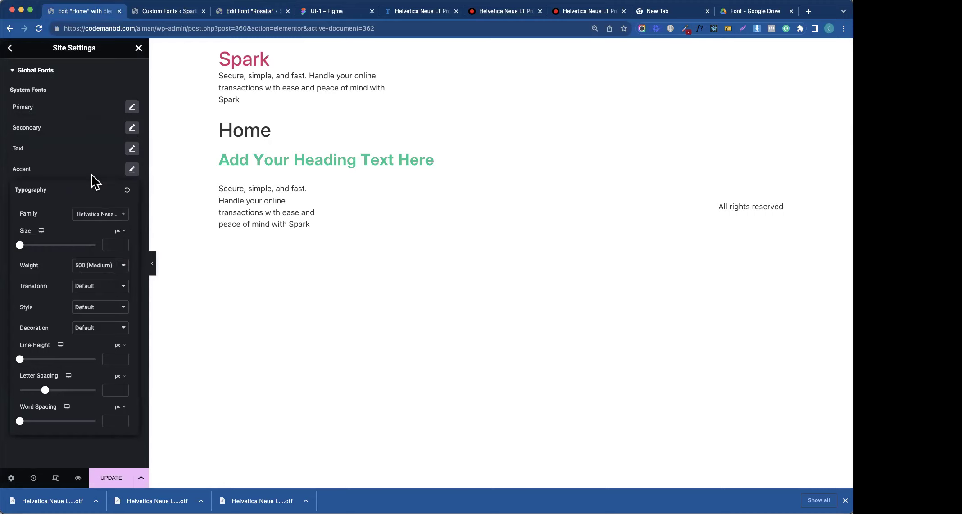
{"action": "left_click", "coordinate": [91, 175]}
{"action": "left_click", "coordinate": [95, 480]}
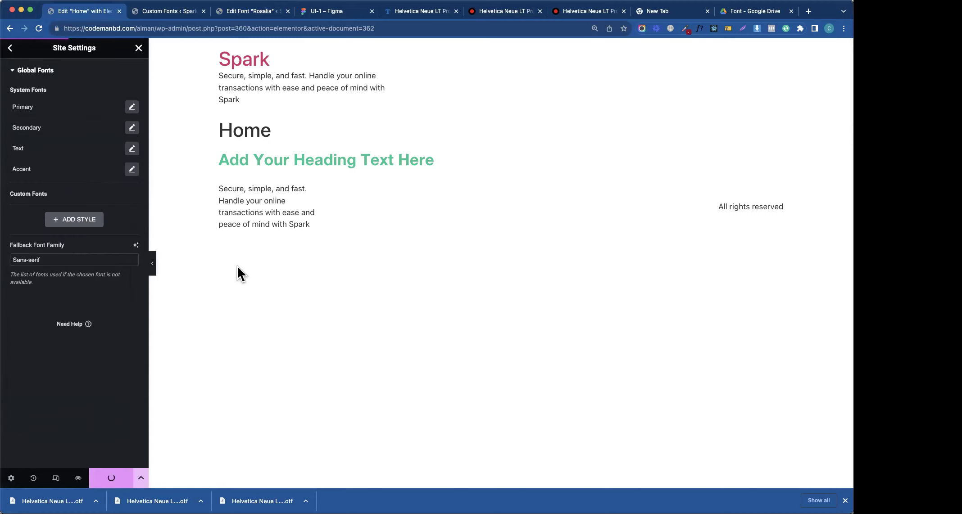
- Close Site Settings and set the Home page layout to Elementor Canvas
{"action": "left_click", "coordinate": [10, 48]}
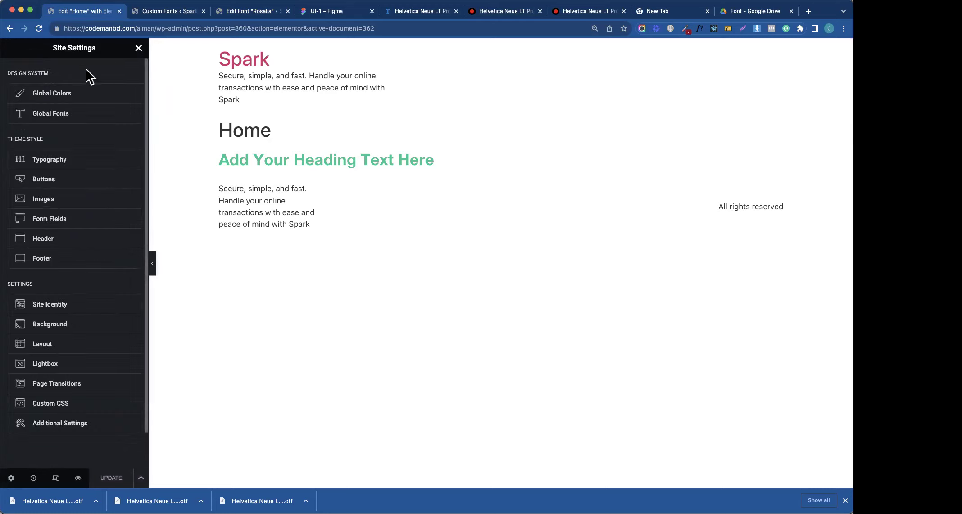
{"action": "left_click", "coordinate": [138, 47]}
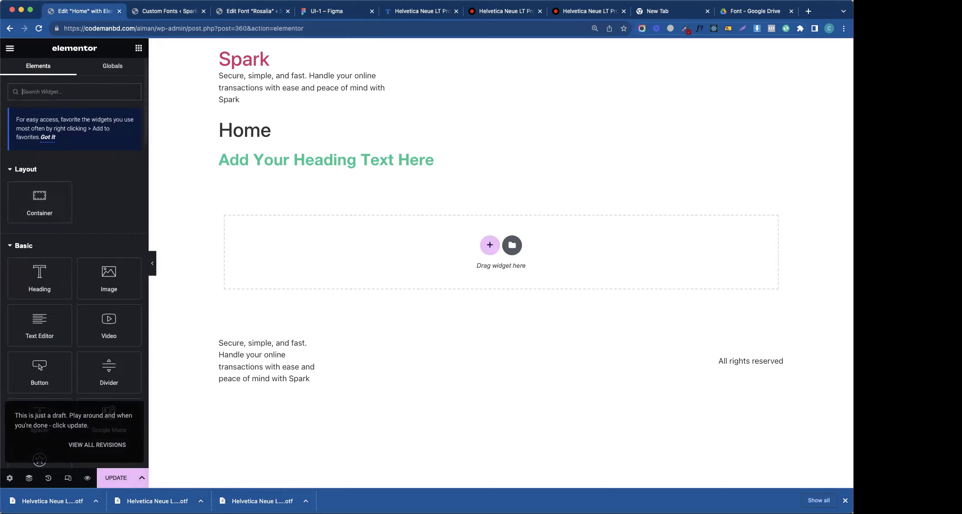
{"action": "left_click", "coordinate": [9, 478]}
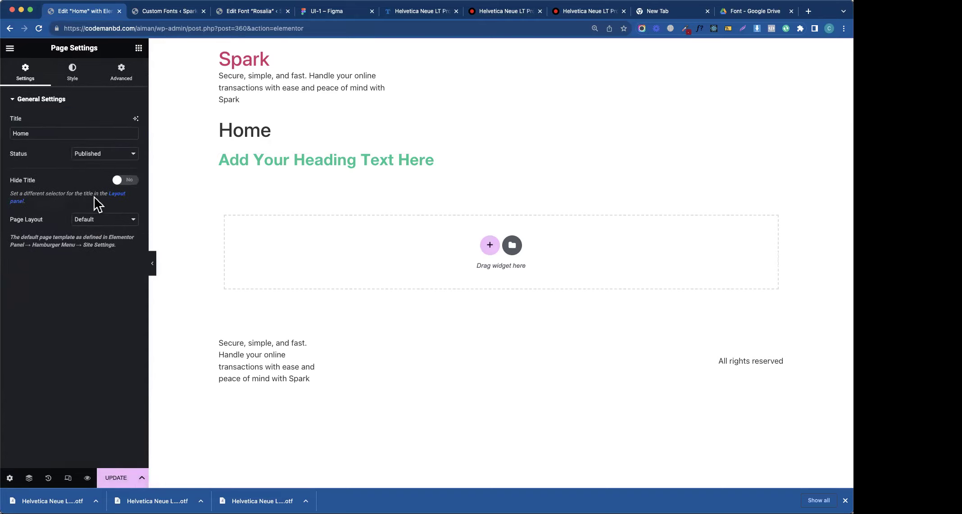
{"action": "left_click", "coordinate": [102, 220]}
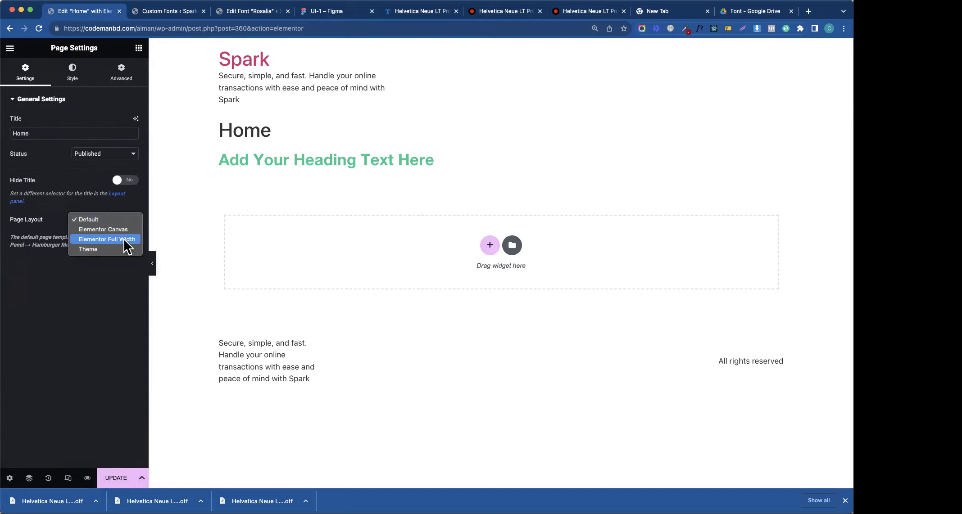
{"action": "left_click", "coordinate": [123, 231]}
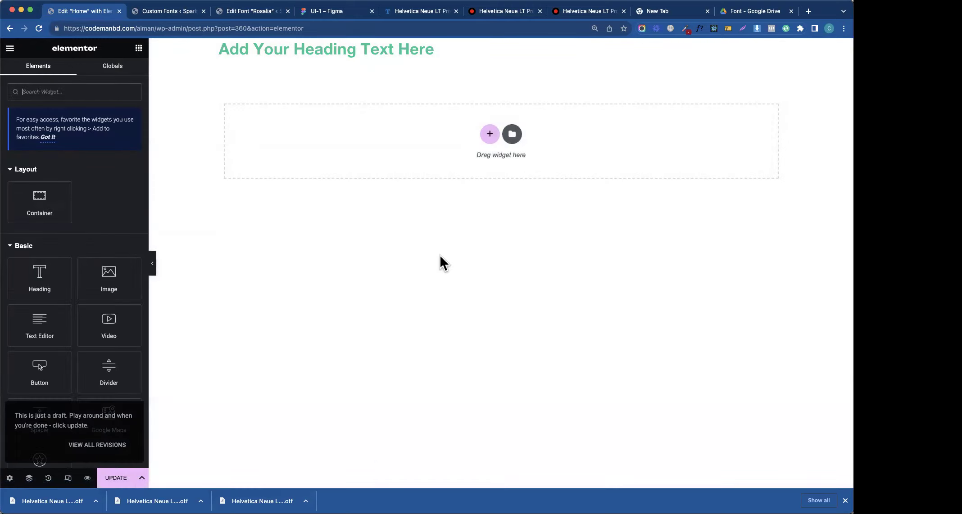
- Delete the placeholder heading widget and bring the Figma UI-1 design back into view
{"action": "left_click", "coordinate": [516, 46]}
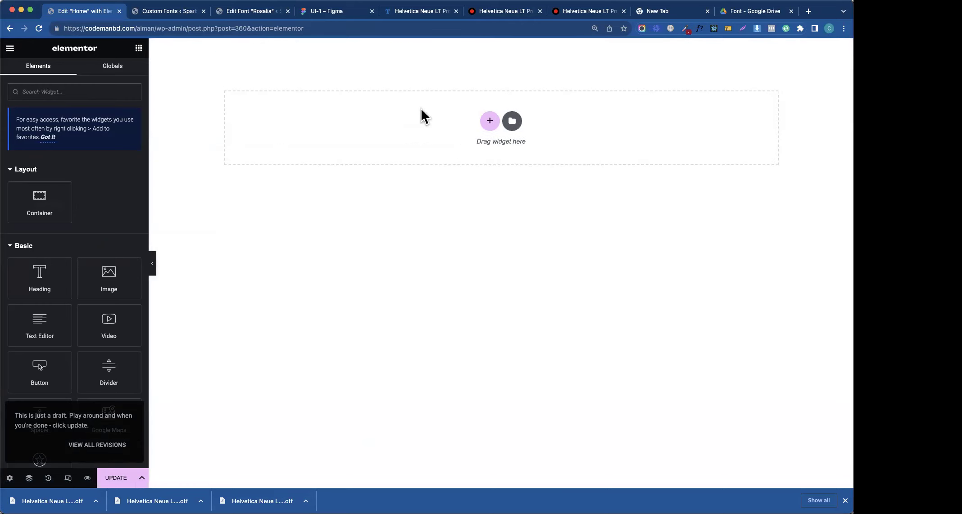
{"action": "left_click", "coordinate": [330, 13]}
{"action": "scroll", "coordinate": [428, 171], "scroll_direction": "up", "scroll_amount": 6}
- Add a PNG 1x export setting to the KonnectFully logo layer, export it, and show its preview
{"action": "scroll", "coordinate": [432, 310], "scroll_direction": "up", "scroll_amount": 10}
{"action": "scroll", "coordinate": [431, 331], "scroll_direction": "down", "scroll_amount": 5}
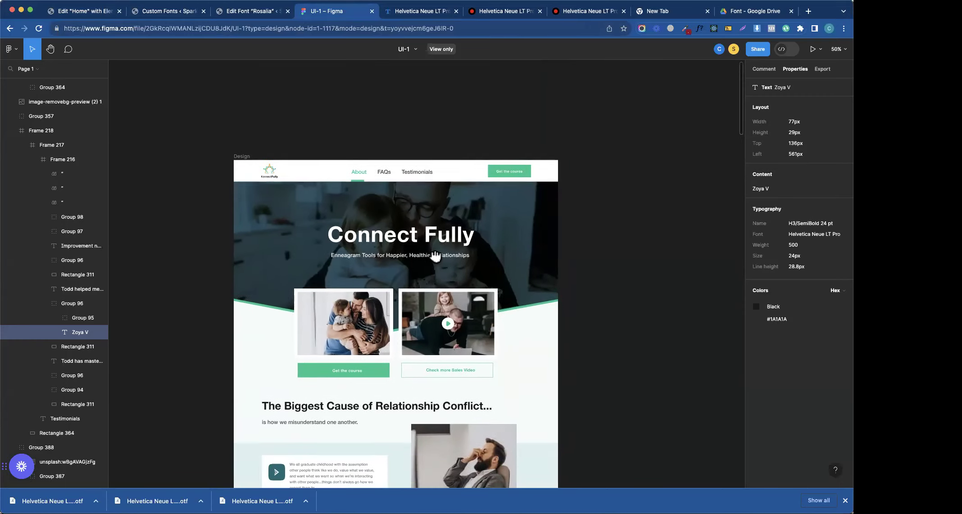
{"action": "left_click", "coordinate": [264, 127]}
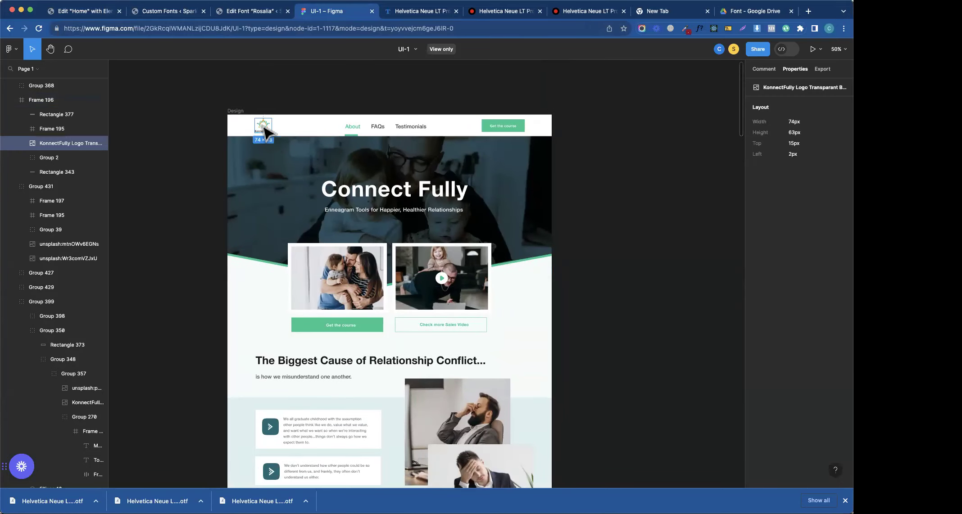
{"action": "left_click", "coordinate": [822, 69]}
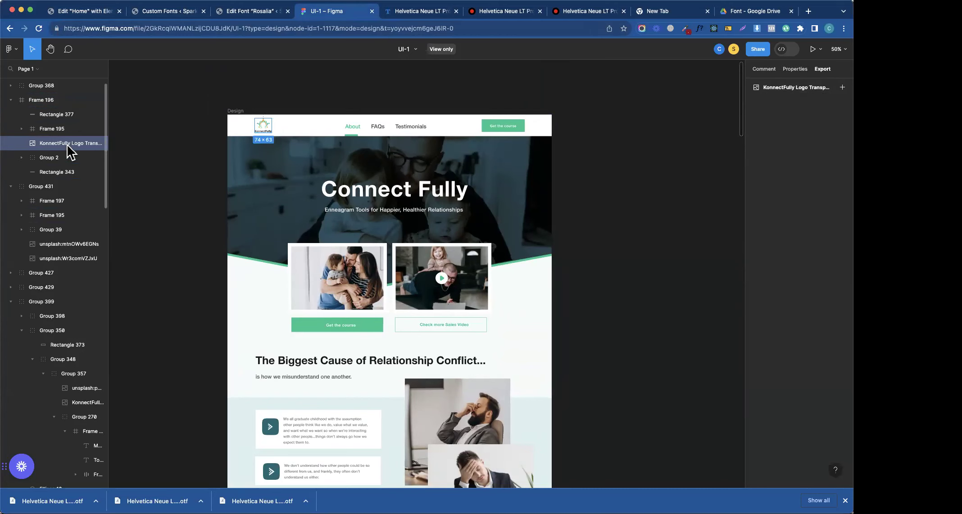
{"action": "left_click", "coordinate": [842, 87]}
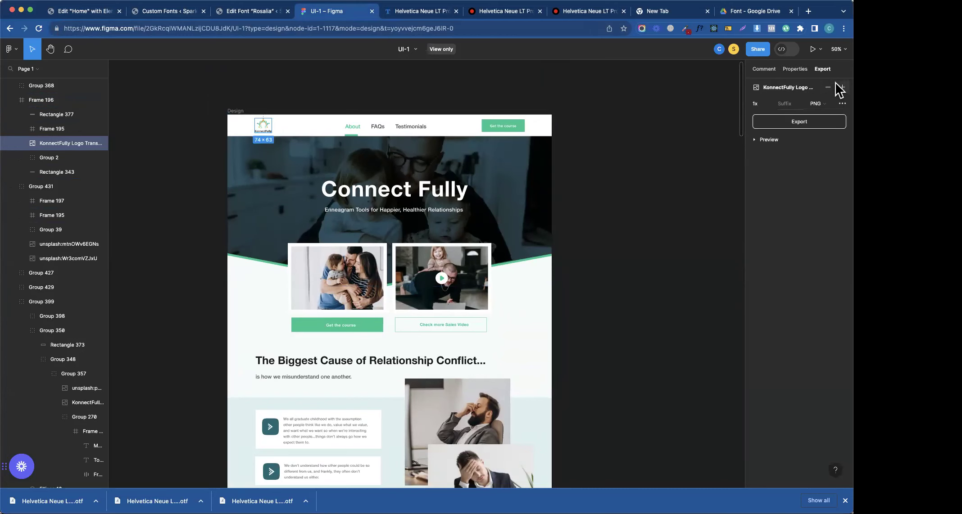
{"action": "left_click", "coordinate": [808, 127]}
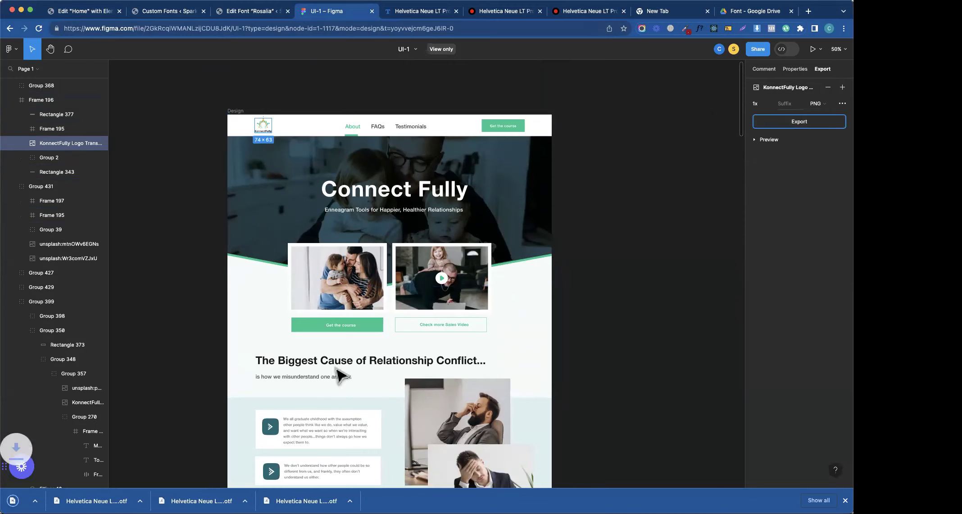
{"action": "left_click", "coordinate": [788, 140]}
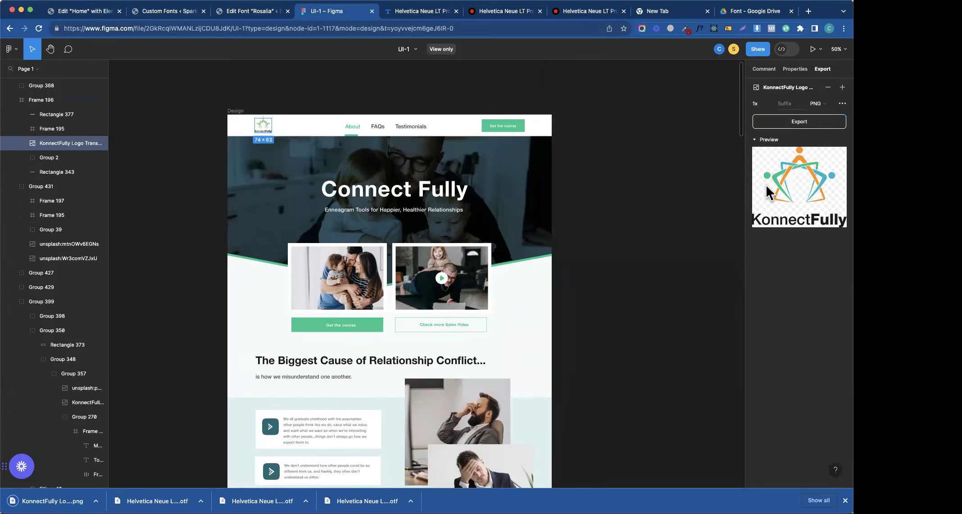
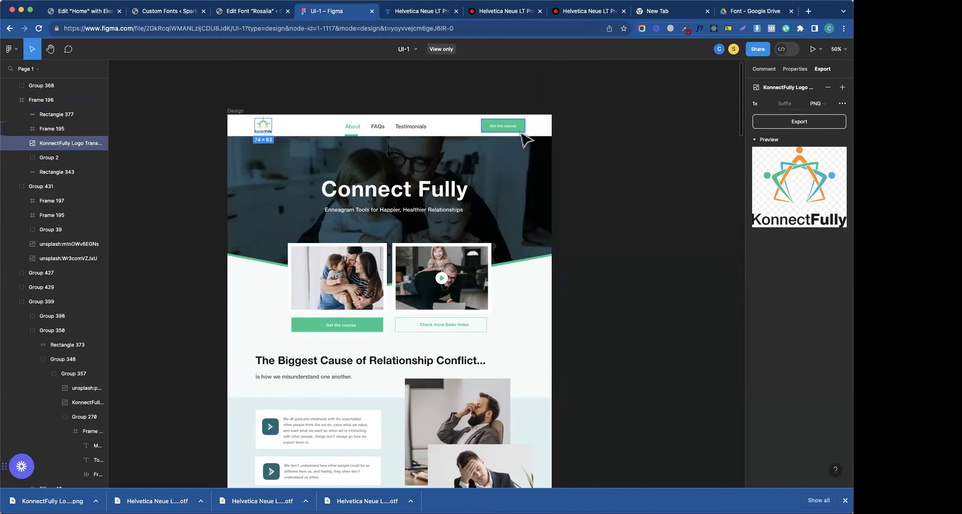
- Back in the Elementor editor, drop a new Container at the top of the Home page
{"action": "left_click", "coordinate": [238, 12]}
{"action": "left_click", "coordinate": [135, 14]}
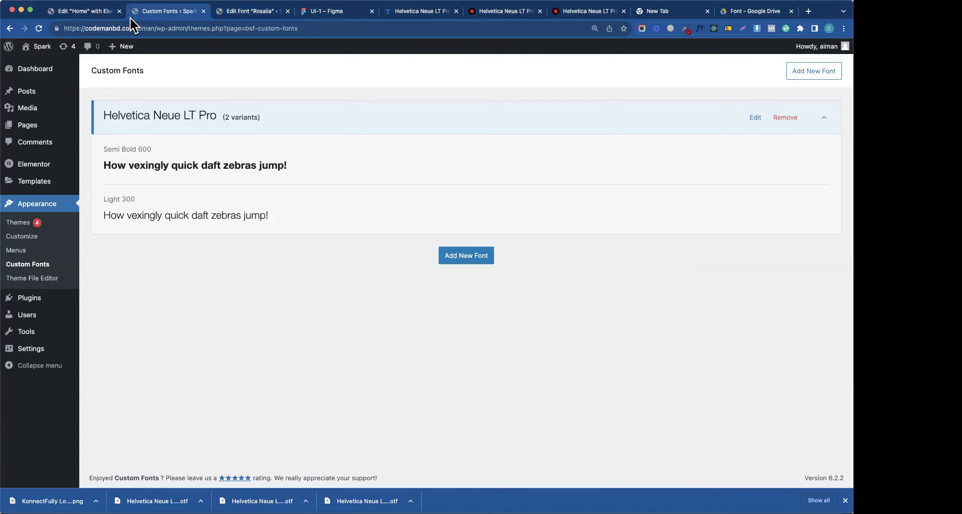
{"action": "left_click", "coordinate": [72, 12]}
{"action": "left_click_drag", "start_coordinate": [28, 204], "coordinate": [301, 128]}
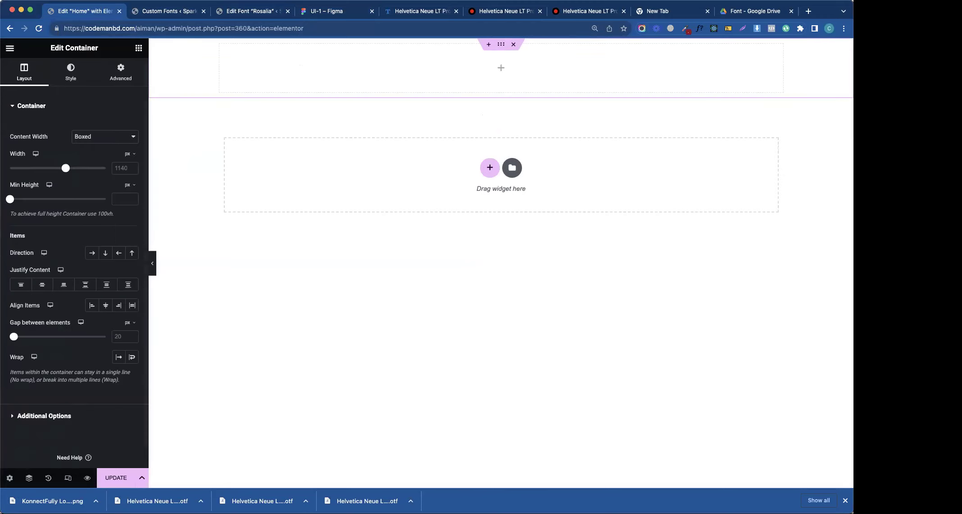
- Rename the new container to 'Header' in the Navigator
{"action": "left_click", "coordinate": [29, 478]}
{"action": "double_click", "coordinate": [760, 116]}
{"action": "type", "text": "Header"}
{"action": "key", "text": "Return"}
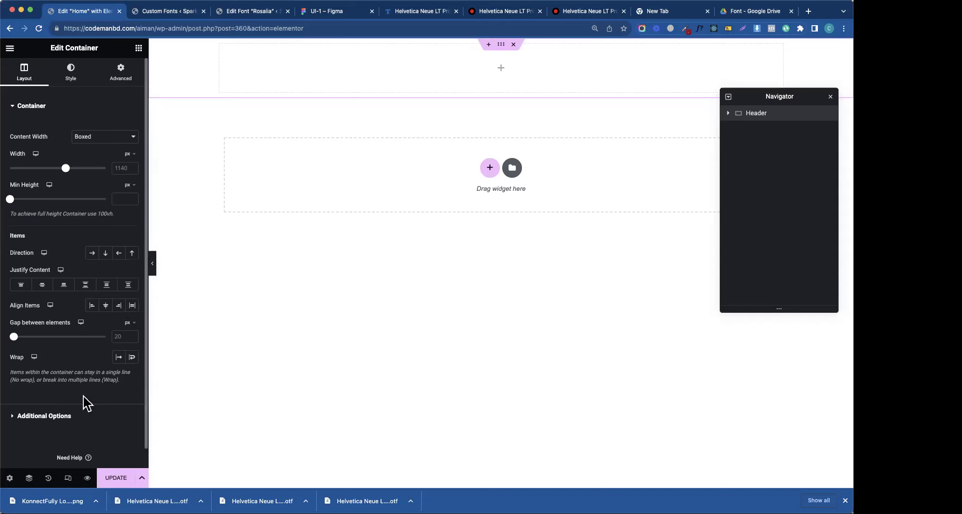
- Set the container's HTML Tag to header under Additional Options
{"action": "left_click", "coordinate": [67, 415]}
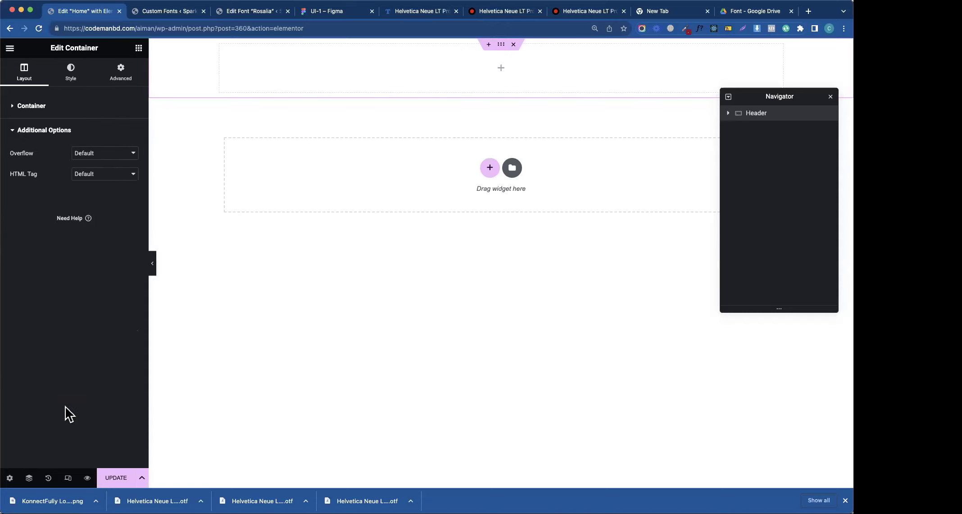
{"action": "left_click", "coordinate": [98, 176]}
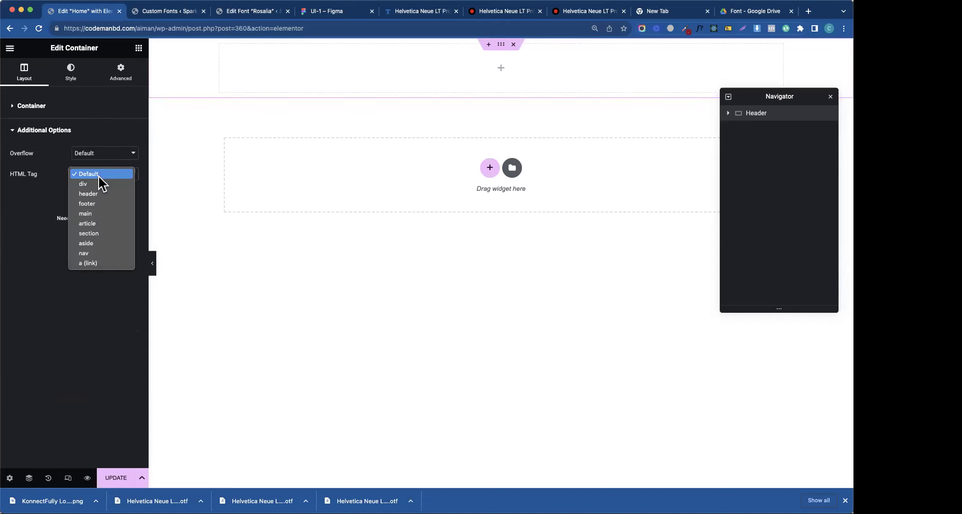
{"action": "left_click", "coordinate": [104, 195]}
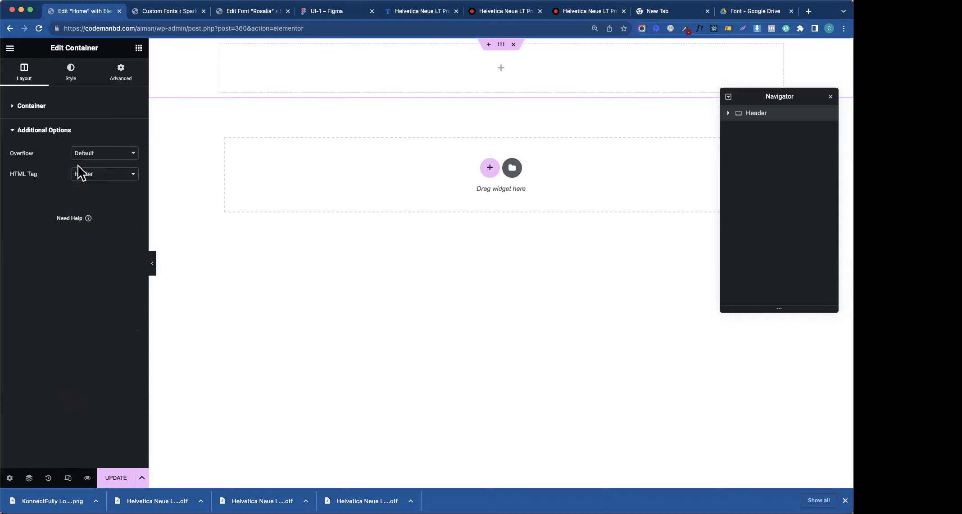
{"action": "left_click", "coordinate": [36, 133]}
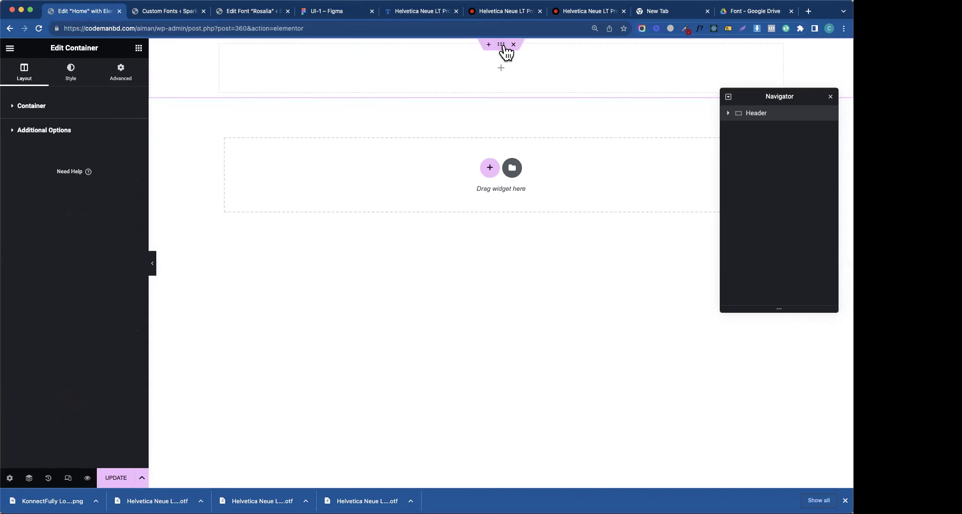
{"action": "left_click", "coordinate": [68, 76]}
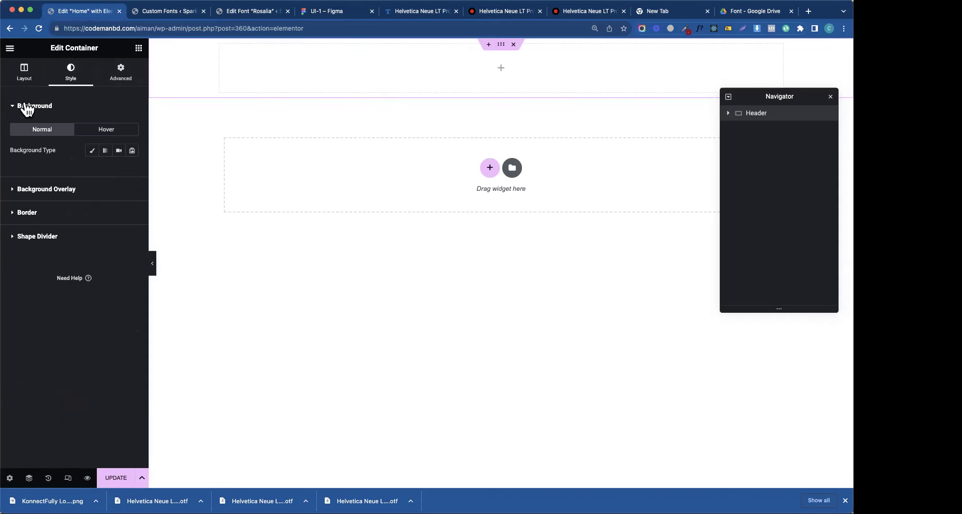
{"action": "left_click", "coordinate": [24, 74]}
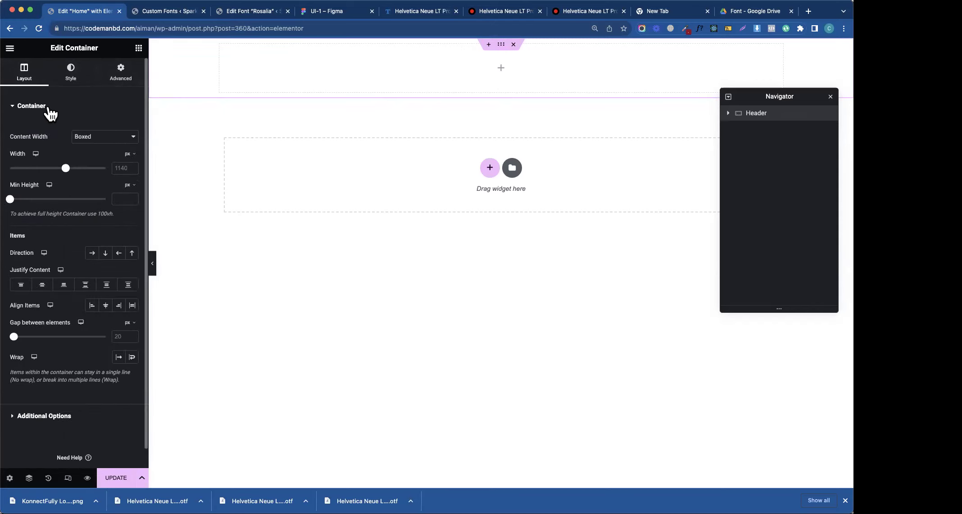
{"action": "left_click", "coordinate": [50, 110]}
- Add an Image widget and a Button widget into the Header container
{"action": "left_click", "coordinate": [139, 48]}
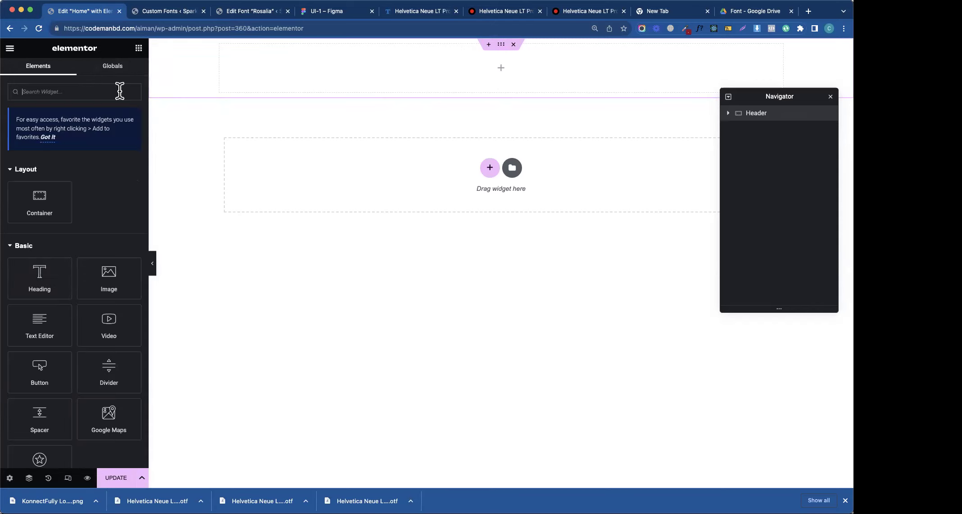
{"action": "left_click_drag", "start_coordinate": [86, 285], "coordinate": [246, 76]}
{"action": "left_click", "coordinate": [139, 48]}
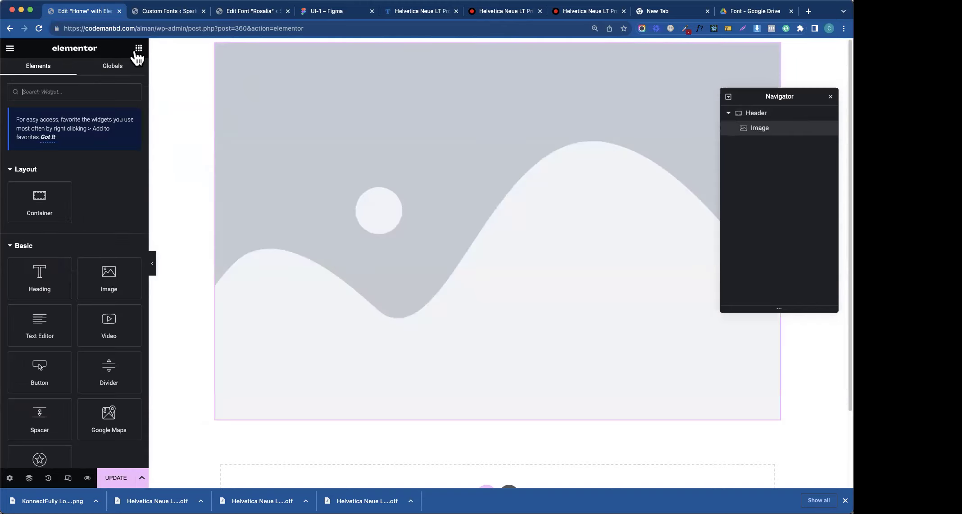
{"action": "left_click_drag", "start_coordinate": [49, 375], "coordinate": [270, 408]}
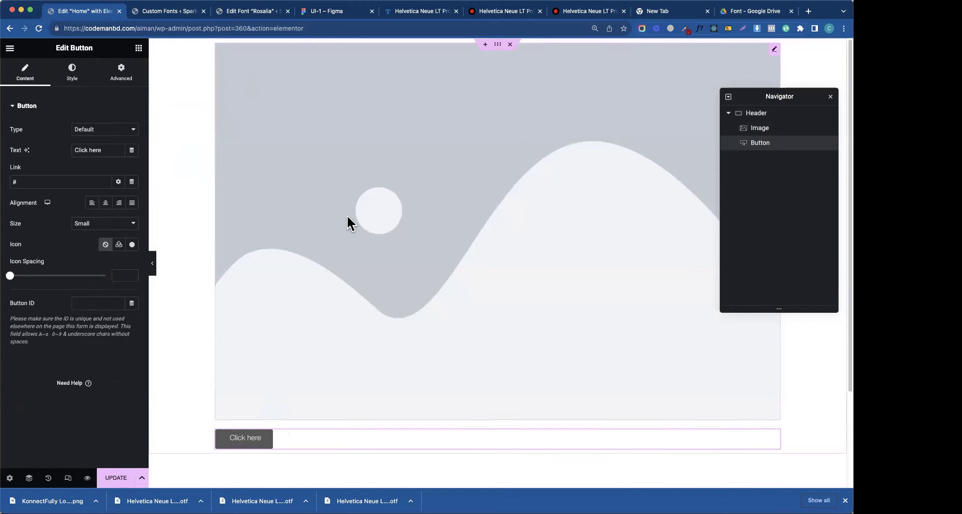
{"action": "left_click", "coordinate": [72, 72]}
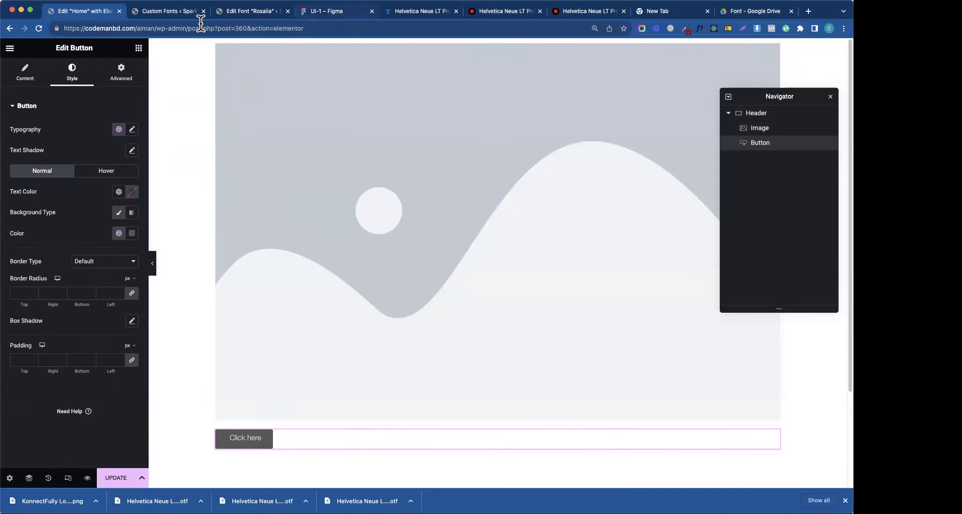
{"action": "left_click", "coordinate": [32, 77]}
- Upload the KonnectFully logo png and insert it into the Image widget
{"action": "left_click", "coordinate": [266, 121]}
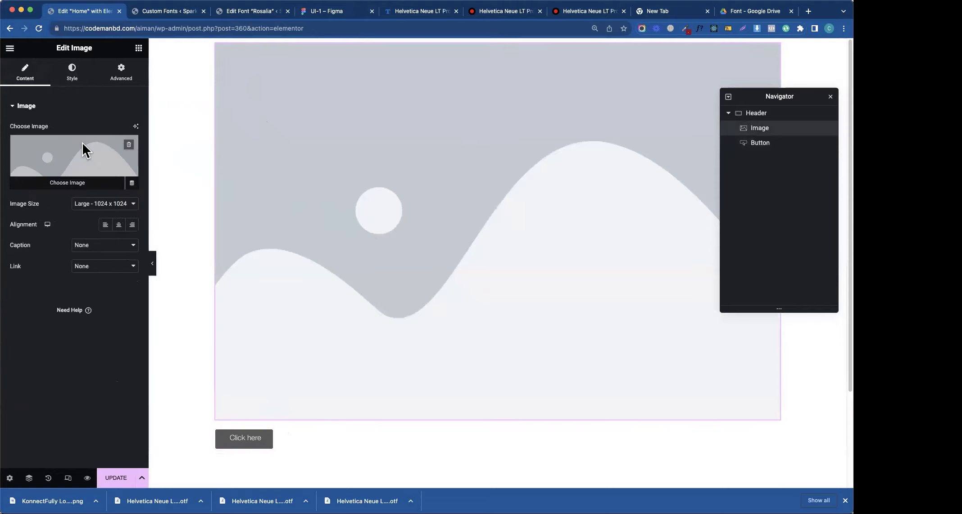
{"action": "left_click", "coordinate": [82, 142]}
{"action": "left_click", "coordinate": [141, 86]}
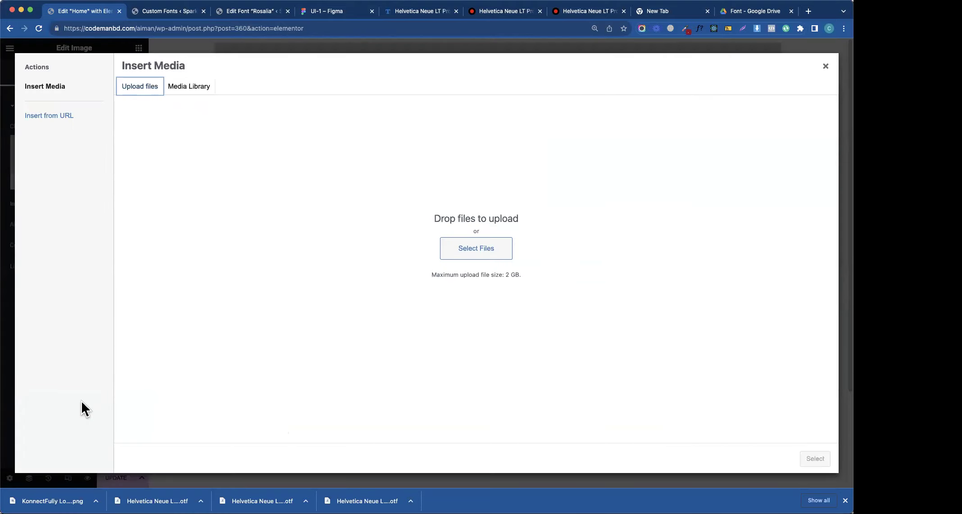
{"action": "left_click_drag", "start_coordinate": [49, 501], "coordinate": [601, 200]}
{"action": "left_click", "coordinate": [814, 458]}
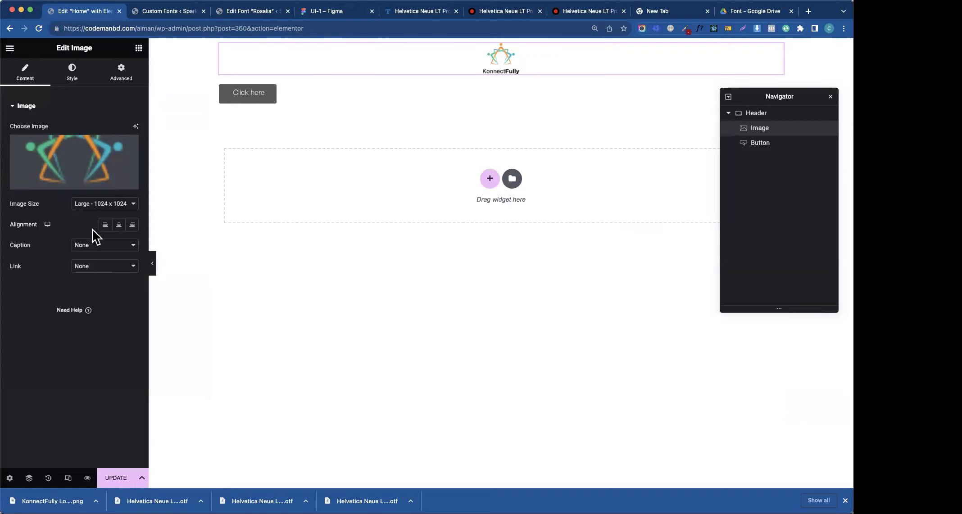
- Align the logo left and set the Header to Row, Space Between, Align Items Center
{"action": "left_click", "coordinate": [105, 224]}
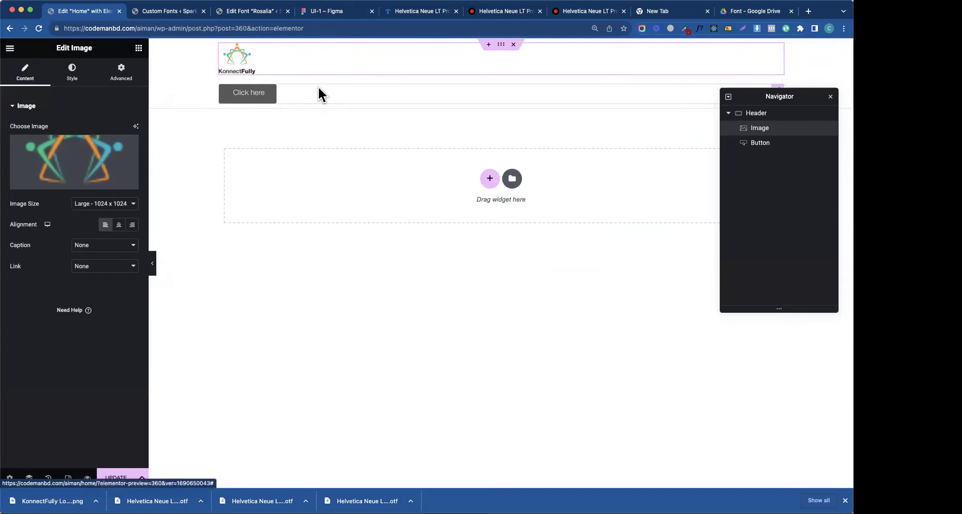
{"action": "left_click", "coordinate": [317, 92]}
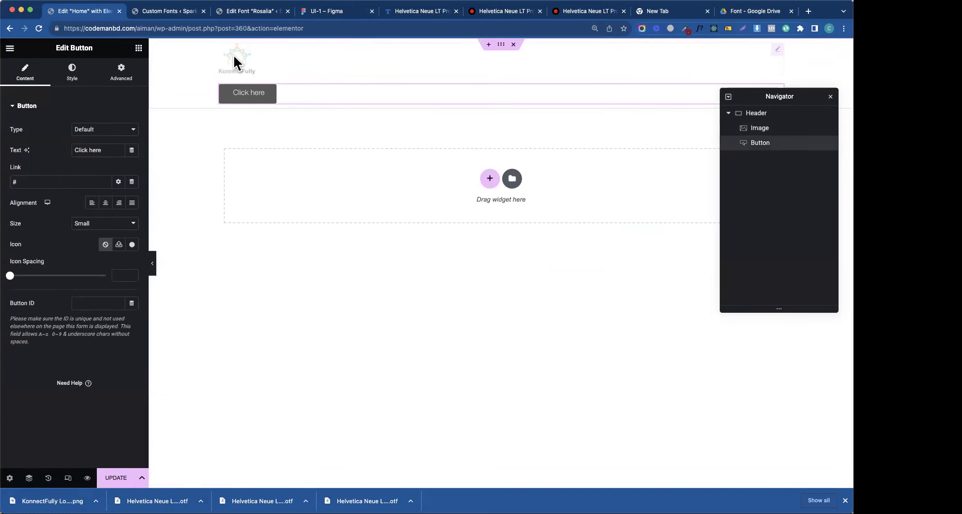
{"action": "left_click", "coordinate": [501, 47]}
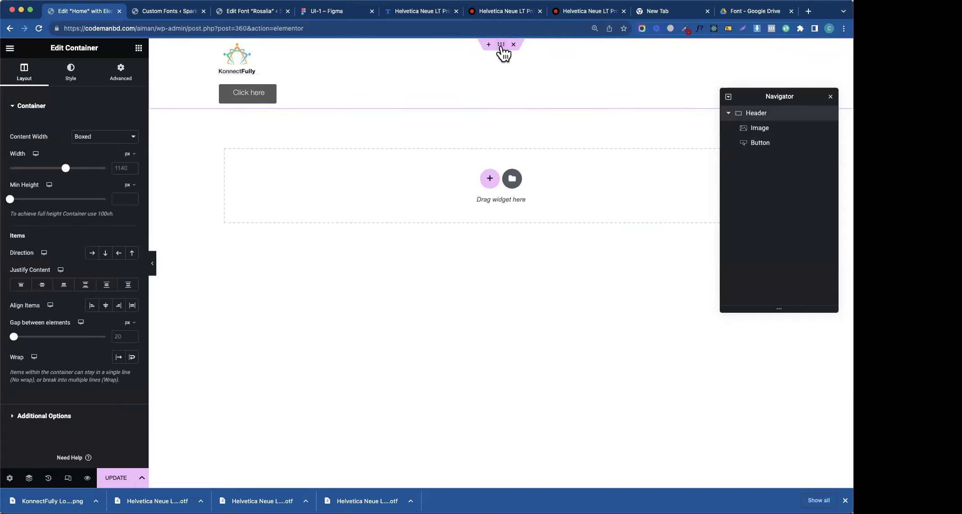
{"action": "left_click", "coordinate": [94, 254]}
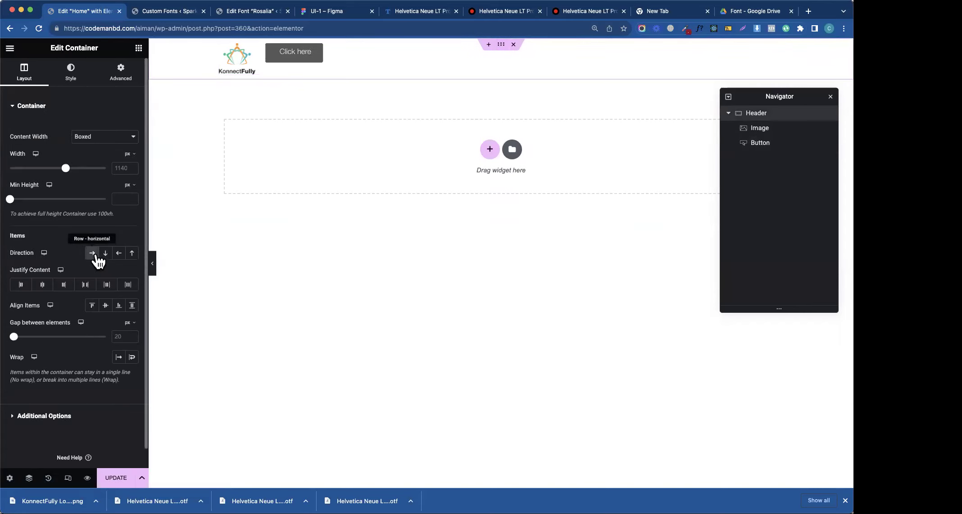
{"action": "left_click", "coordinate": [86, 284]}
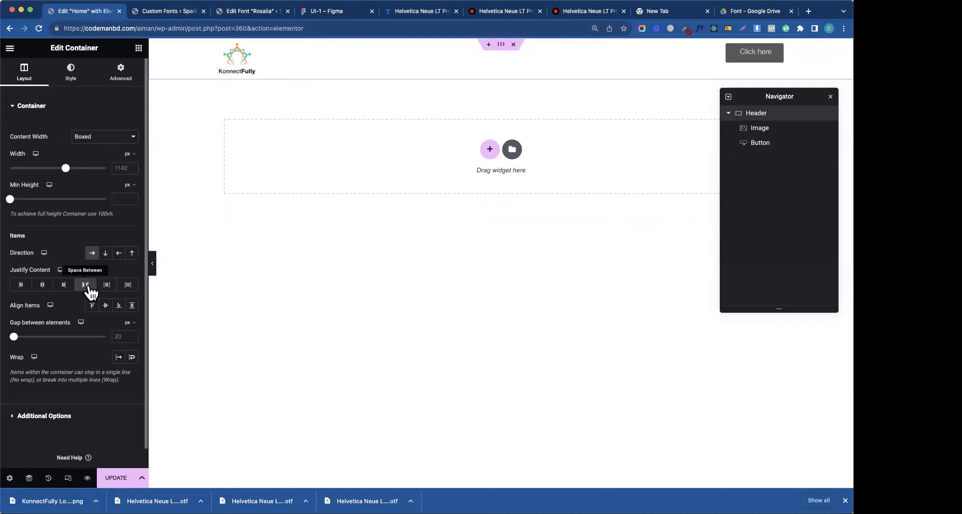
{"action": "left_click", "coordinate": [105, 306]}
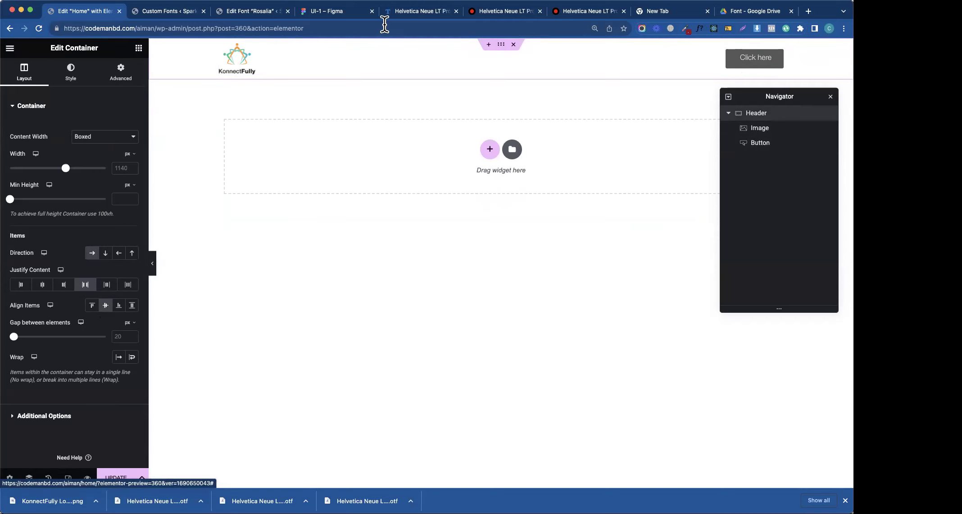
- In Figma, check the Get the course text's typography: Helvetica Neue LT Pro, 700, 16px
{"action": "left_click", "coordinate": [248, 11]}
{"action": "left_click", "coordinate": [312, 14]}
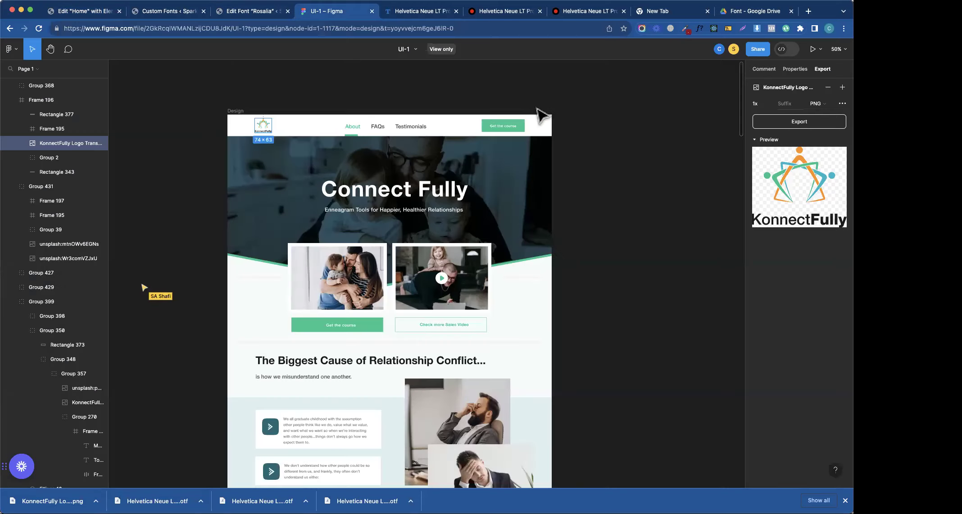
{"action": "left_click", "coordinate": [505, 127]}
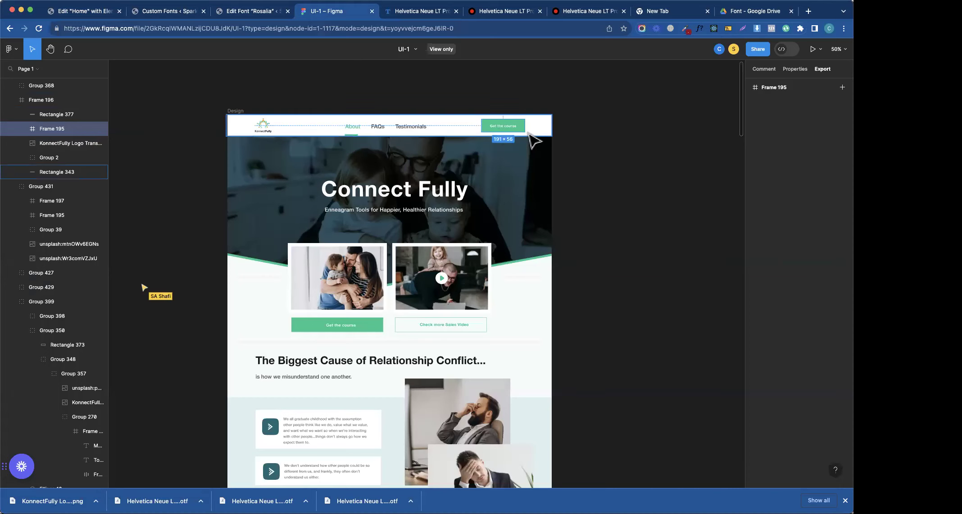
{"action": "key", "text": "shift+0"}
{"action": "scroll", "coordinate": [539, 129], "scroll_direction": "up", "scroll_amount": 5}
{"action": "scroll", "coordinate": [546, 207], "scroll_direction": "up", "scroll_amount": 1}
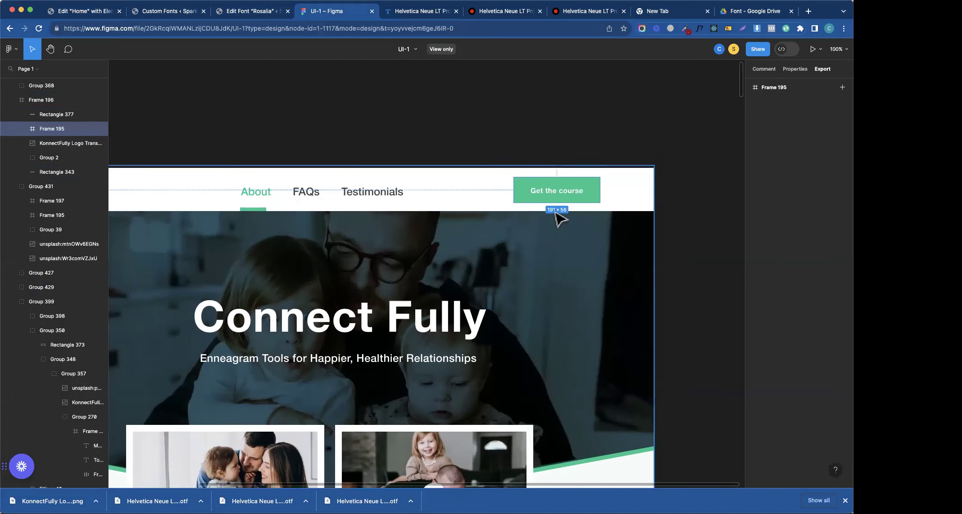
{"action": "double_click", "coordinate": [550, 194]}
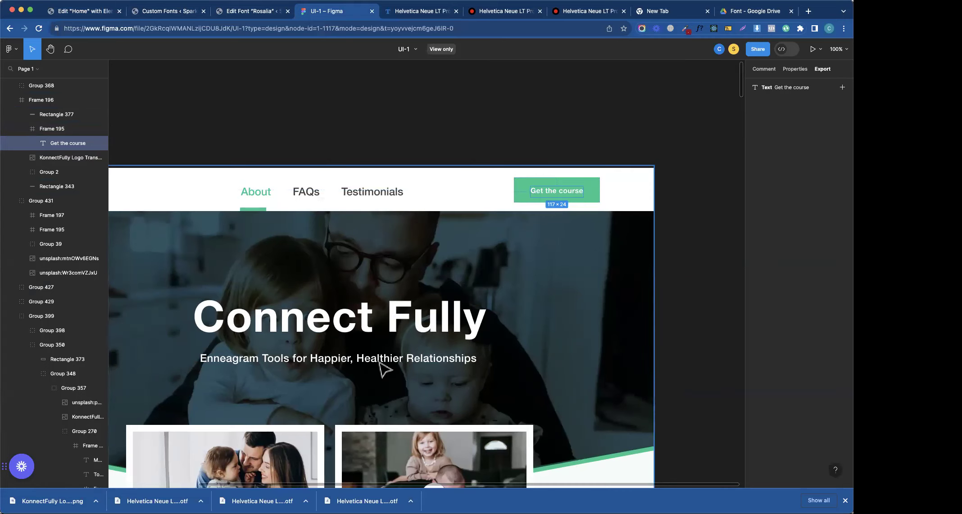
{"action": "left_click", "coordinate": [802, 71]}
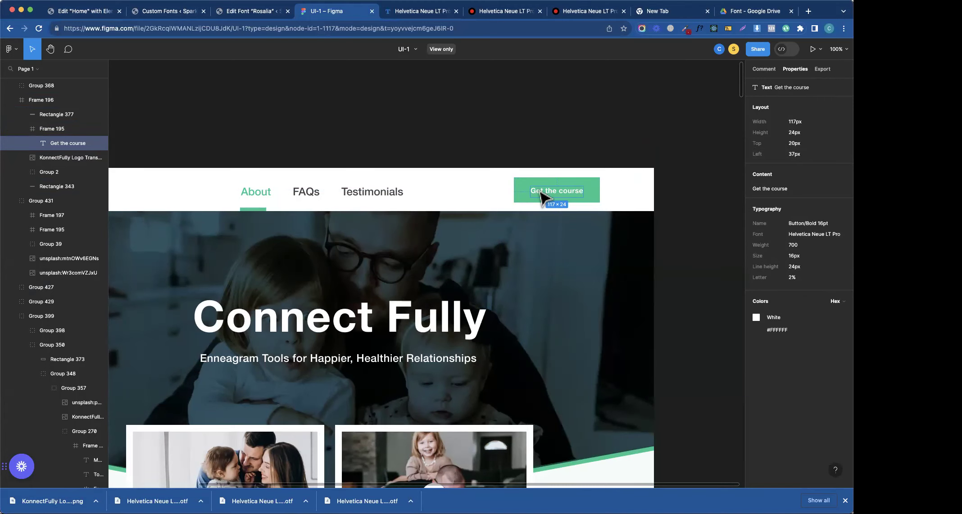
{"action": "left_click", "coordinate": [169, 11]}
- Back in Elementor, change the header button text to 'Buy Course'
{"action": "left_click", "coordinate": [74, 13]}
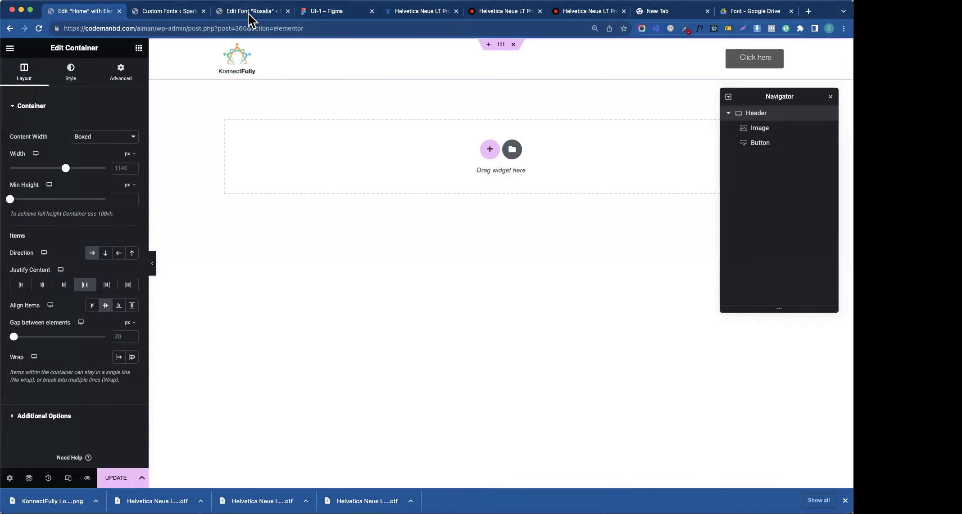
{"action": "left_click", "coordinate": [248, 12]}
{"action": "left_click", "coordinate": [428, 11]}
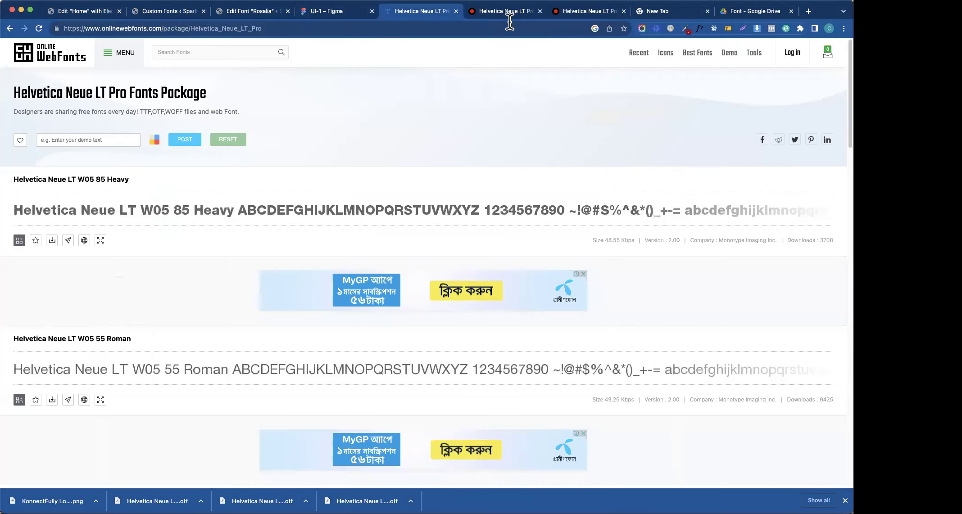
{"action": "left_click", "coordinate": [723, 13]}
{"action": "left_click", "coordinate": [243, 14]}
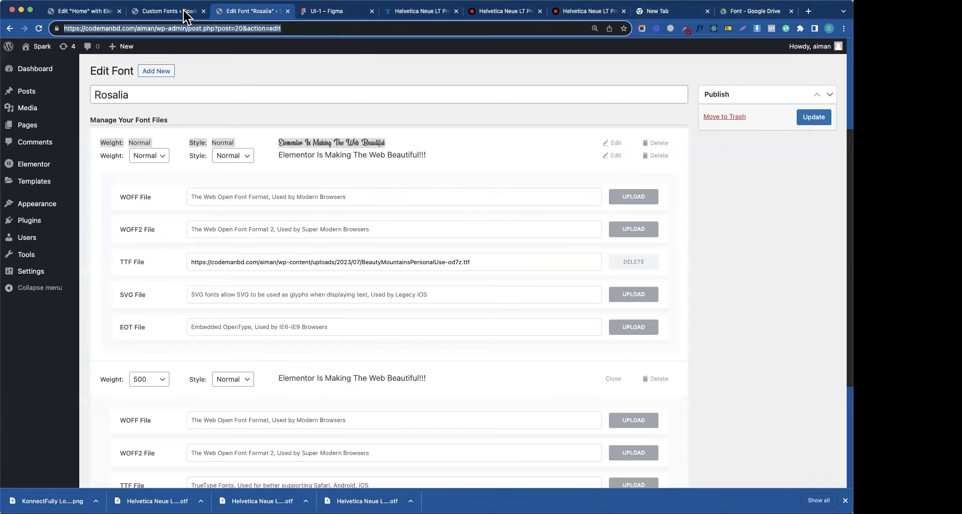
{"action": "left_click", "coordinate": [180, 12]}
{"action": "left_click", "coordinate": [90, 14]}
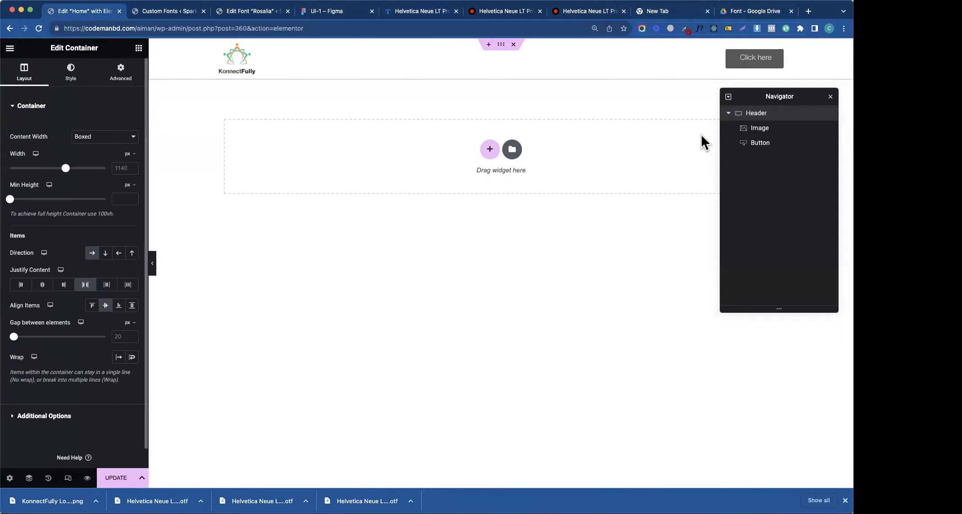
{"action": "left_click", "coordinate": [778, 58]}
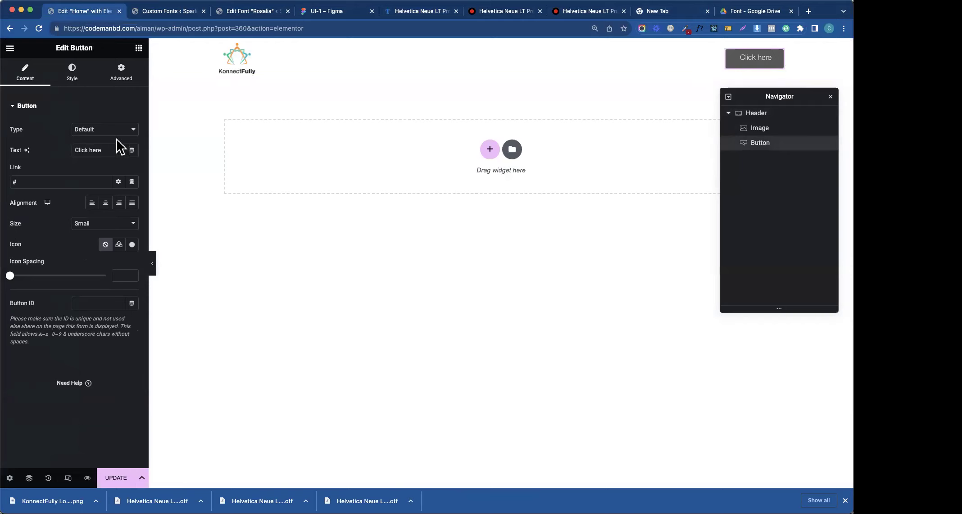
{"action": "type", "text": "Buy Course"}
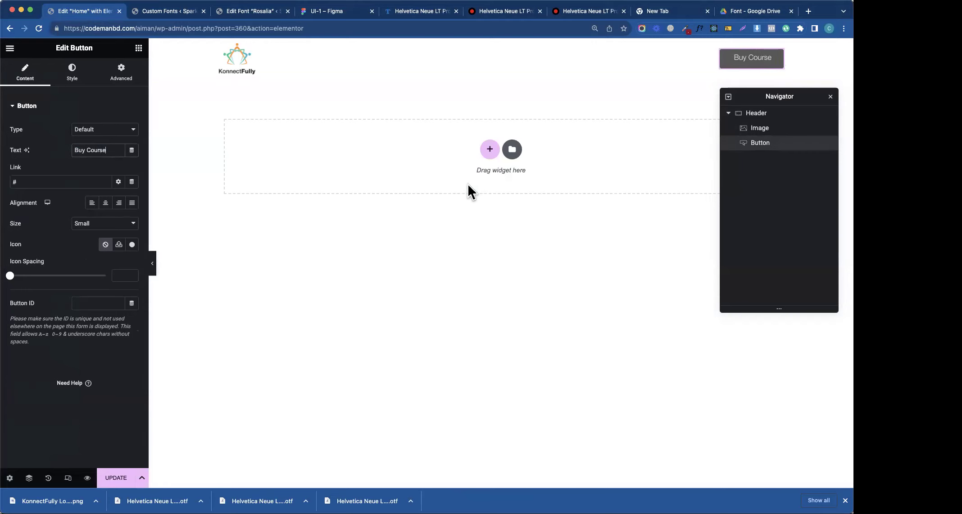
- Set the button's typography weight to 400 (Normal)
{"action": "left_click", "coordinate": [77, 84]}
{"action": "left_click", "coordinate": [131, 130]}
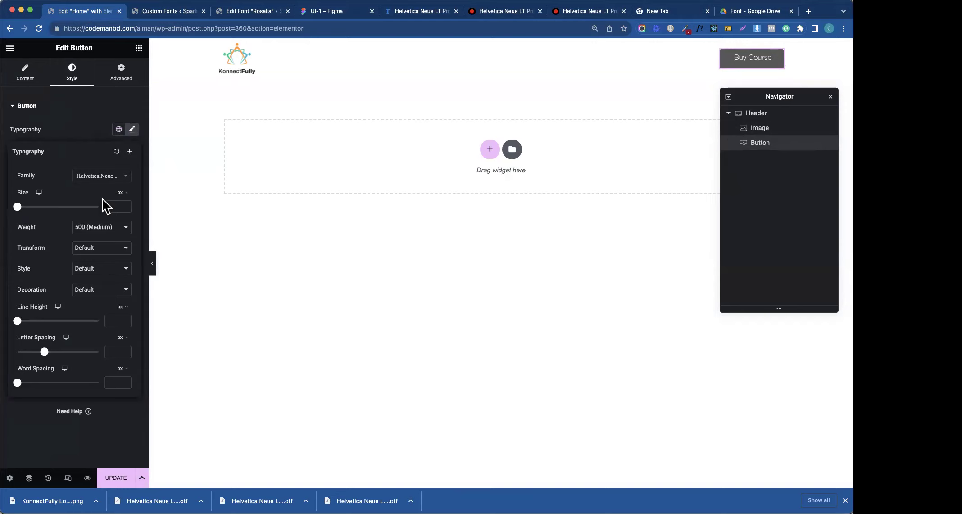
{"action": "left_click", "coordinate": [101, 227]}
{"action": "left_click", "coordinate": [100, 236]}
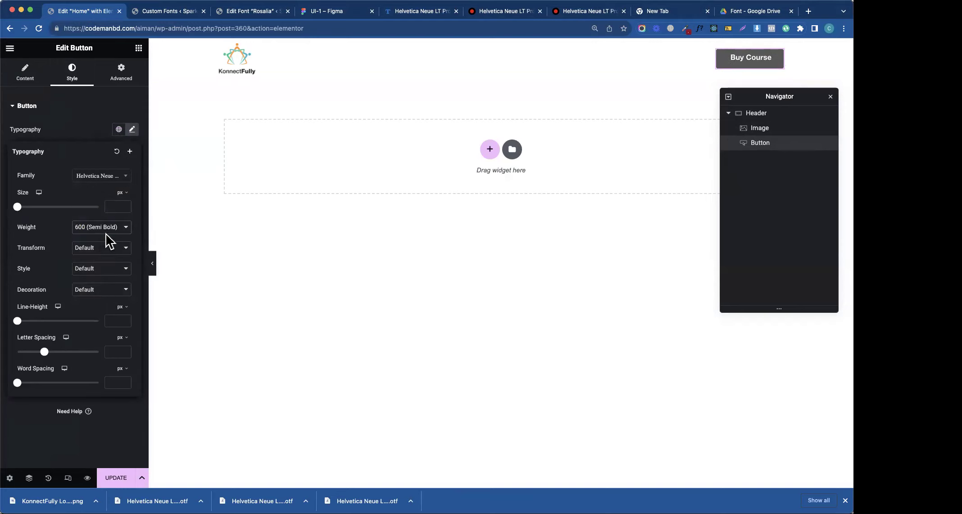
{"action": "left_click", "coordinate": [108, 234]}
{"action": "left_click", "coordinate": [105, 208]}
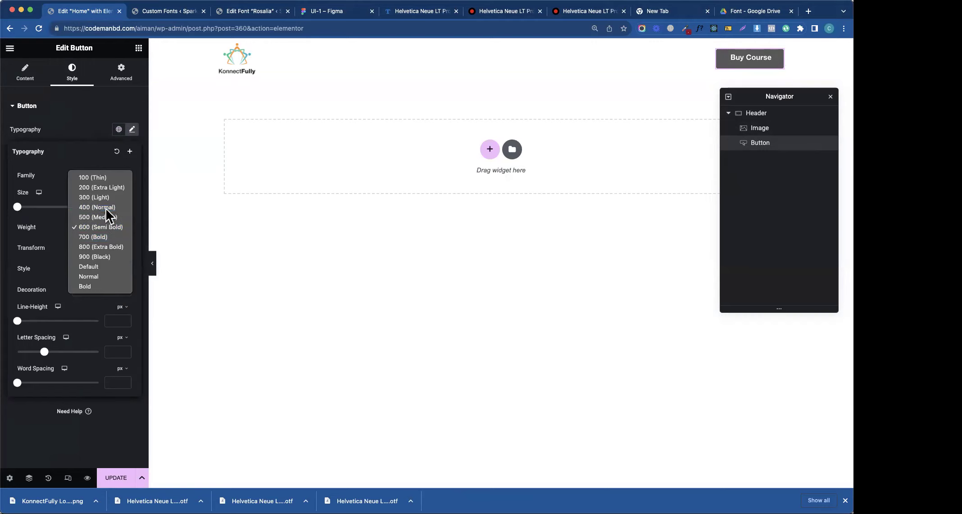
{"action": "left_click", "coordinate": [73, 131]}
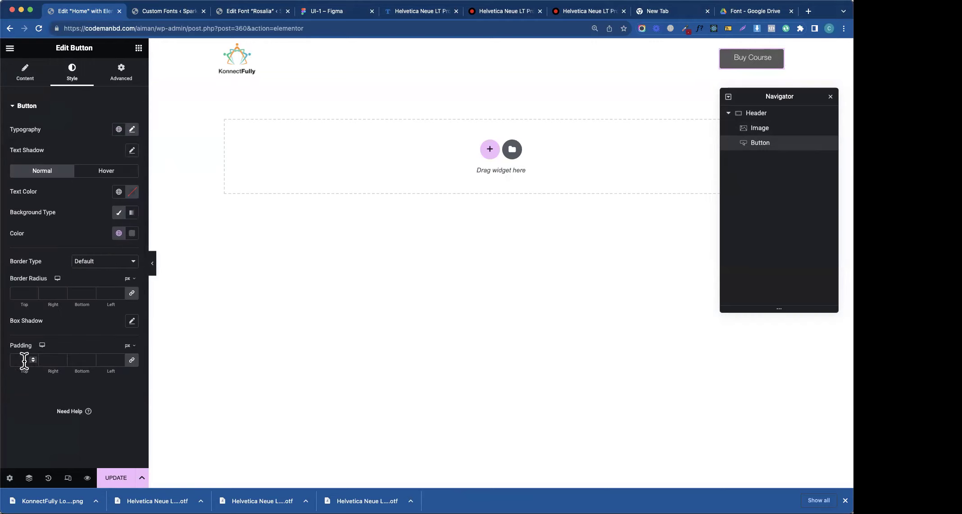
{"action": "left_click", "coordinate": [334, 13]}
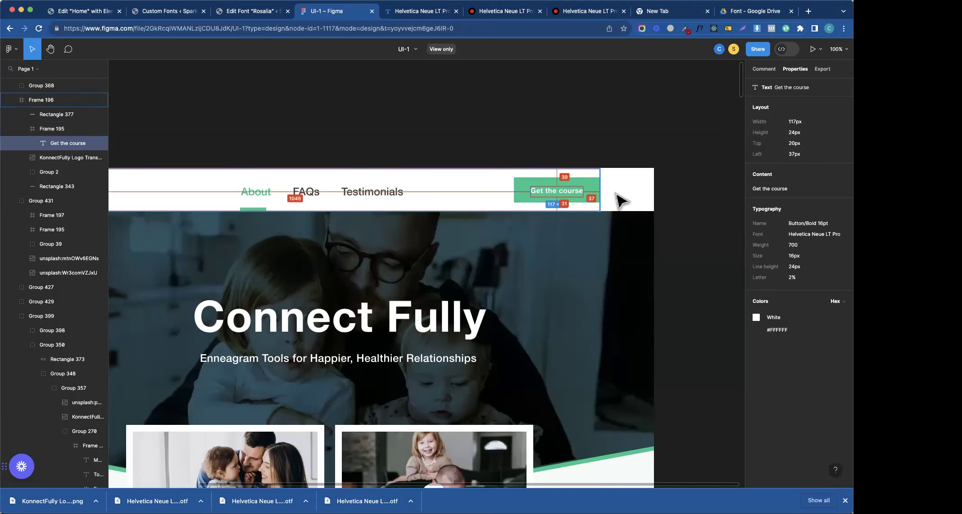
- Back in Elementor, set the Buy Course button's padding to 0 on all sides
{"action": "left_click", "coordinate": [230, 15]}
{"action": "left_click", "coordinate": [157, 14]}
{"action": "left_click", "coordinate": [245, 16]}
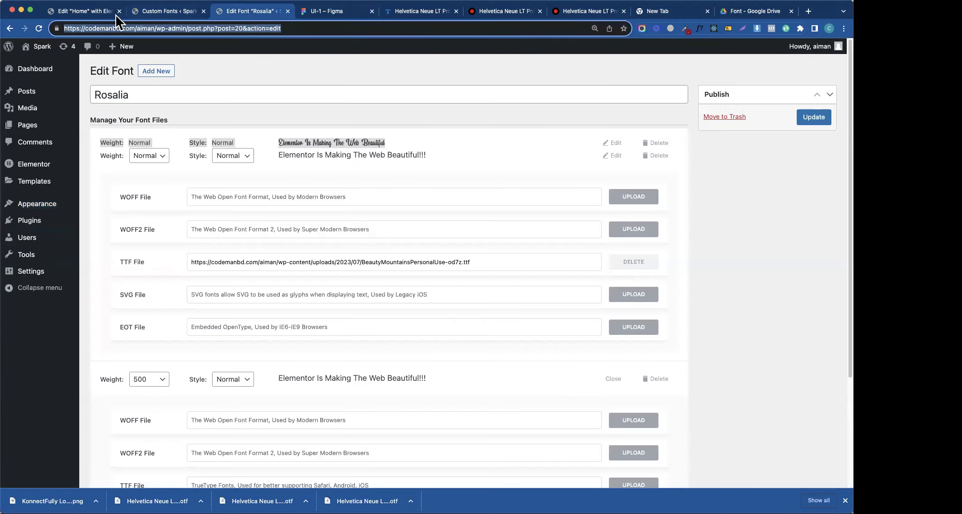
{"action": "left_click", "coordinate": [108, 13]}
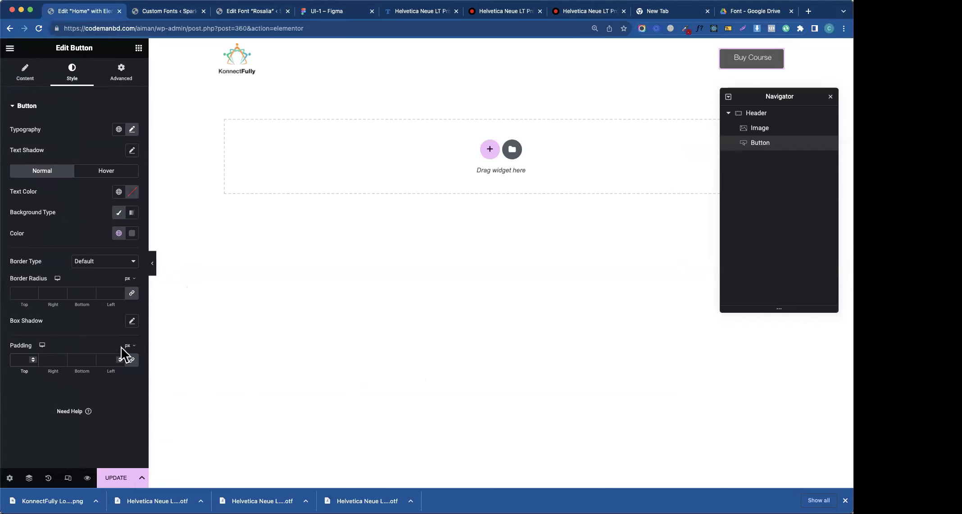
{"action": "type", "text": "0"}
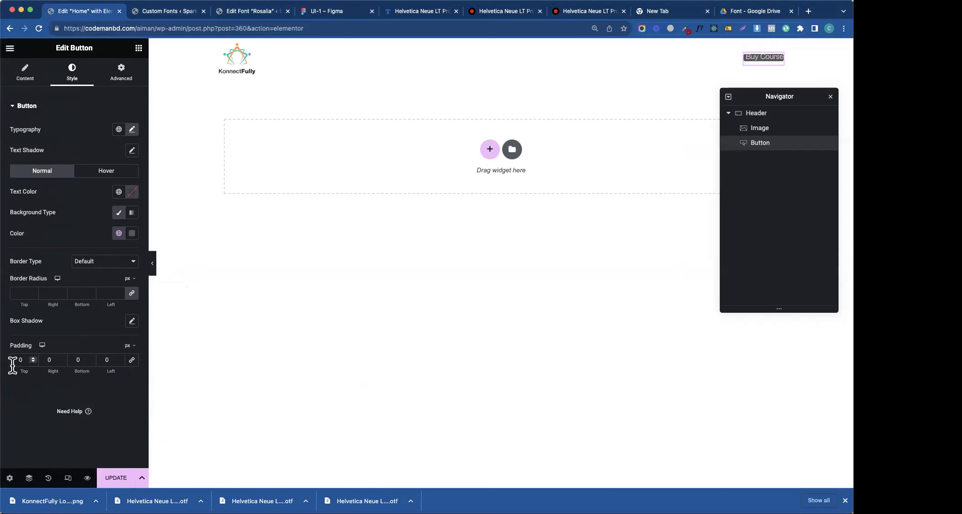
{"action": "type", "text": "2"}
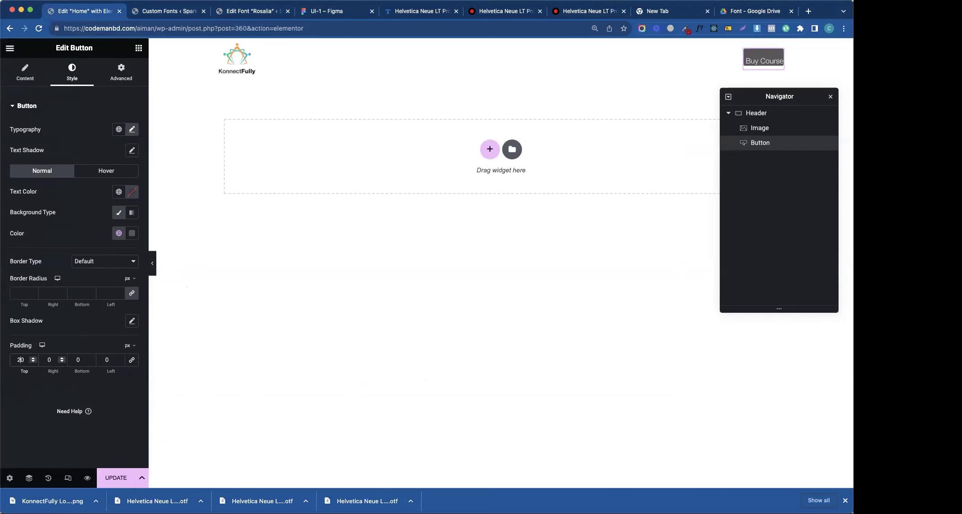
- Set the button's left and right padding to 30 px
{"action": "left_click", "coordinate": [78, 360]}
{"action": "type", "text": "20"}
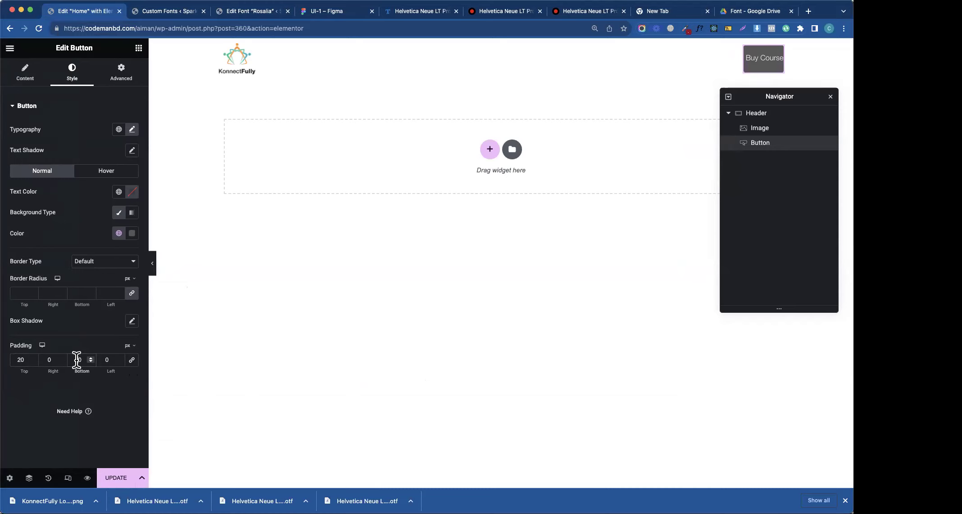
{"action": "left_click", "coordinate": [47, 360]}
{"action": "type", "text": "3"}
{"action": "left_click", "coordinate": [108, 359]}
{"action": "type", "text": "3"}
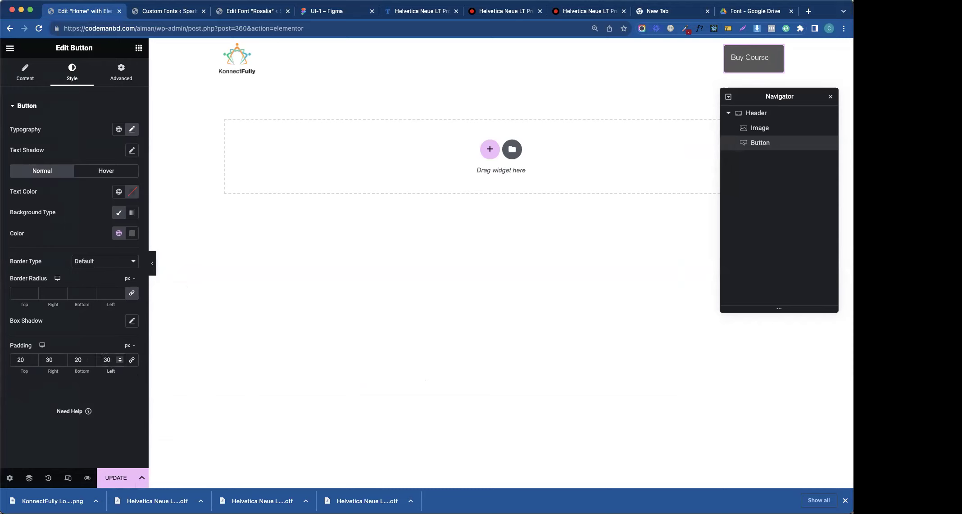
- Change the button's top and bottom padding to 14 px
{"action": "left_click", "coordinate": [20, 361]}
{"action": "key", "text": "BackSpace"}
{"action": "key", "text": "BackSpace"}
{"action": "type", "text": "14"}
{"action": "left_click", "coordinate": [78, 359]}
{"action": "key", "text": "BackSpace"}
{"action": "key", "text": "BackSpace"}
{"action": "type", "text": "14"}
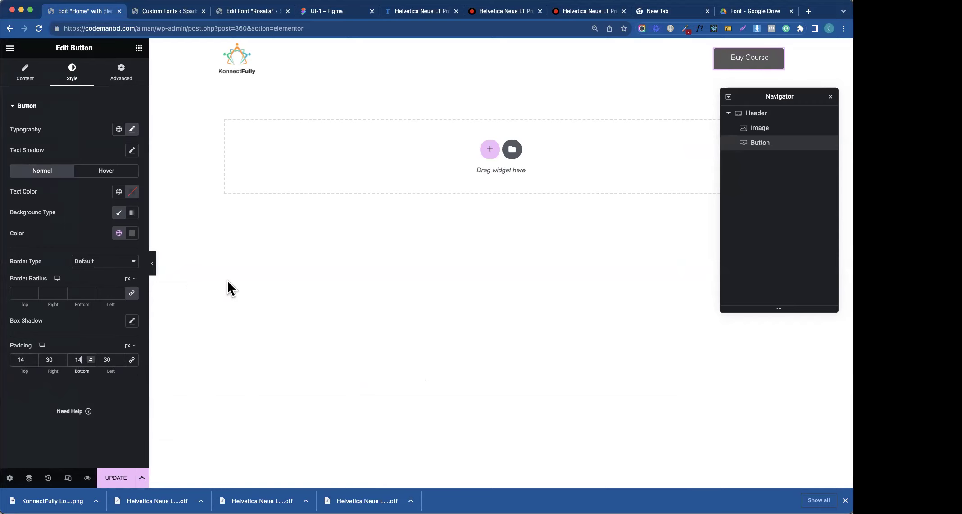
{"action": "left_click", "coordinate": [131, 130]}
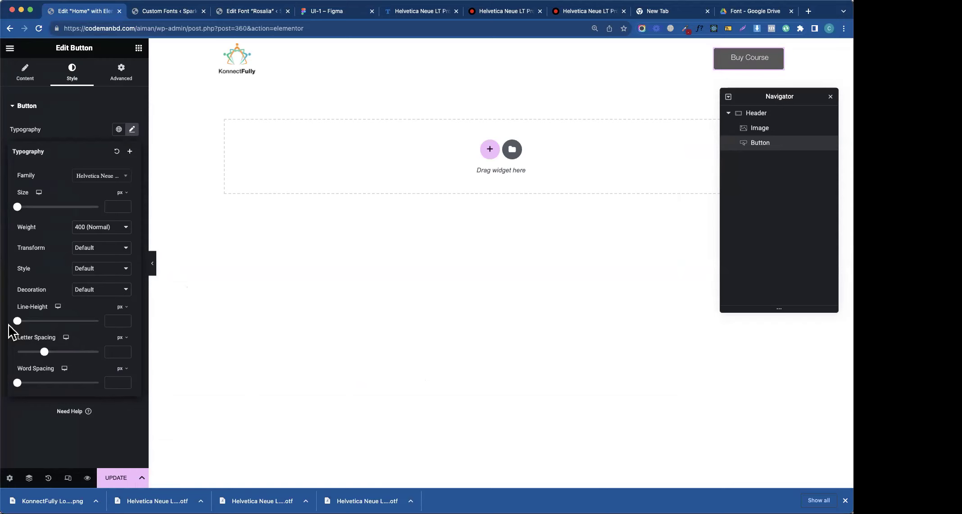
- Give the button a 20px line height and the global Primary background colour
{"action": "left_click_drag", "start_coordinate": [18, 321], "coordinate": [31, 321]}
{"action": "double_click", "coordinate": [110, 321]}
{"action": "type", "text": "24"}
{"action": "key", "text": "BackSpace"}
{"action": "type", "text": "1"}
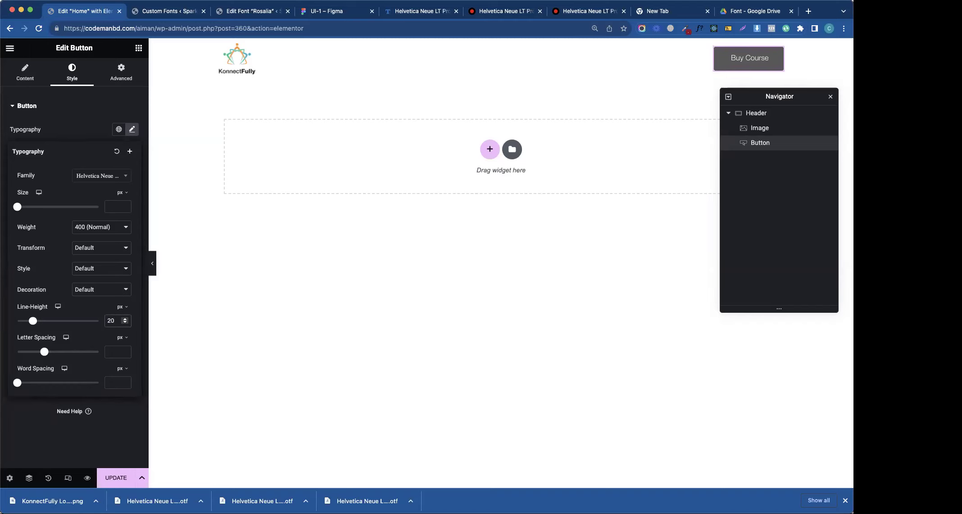
{"action": "left_click", "coordinate": [83, 134]}
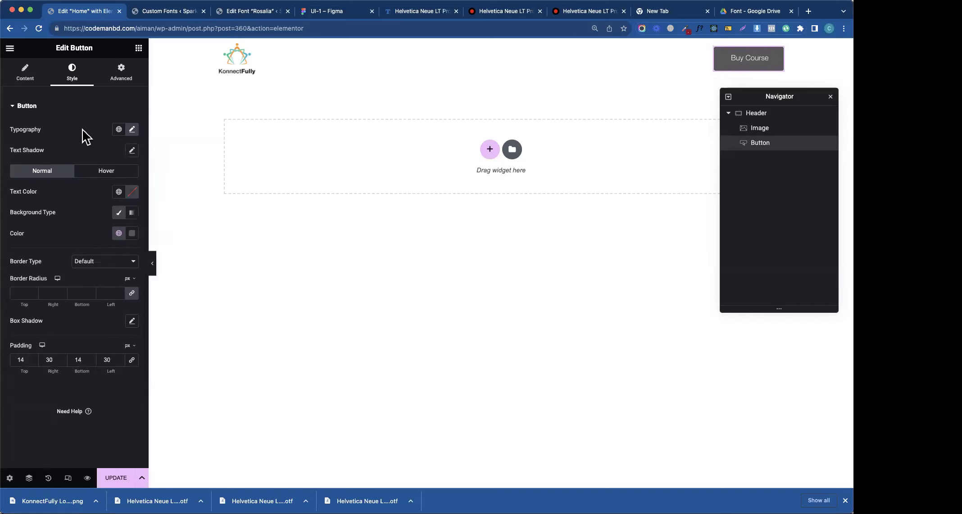
{"action": "left_click", "coordinate": [119, 233]}
{"action": "left_click", "coordinate": [67, 282]}
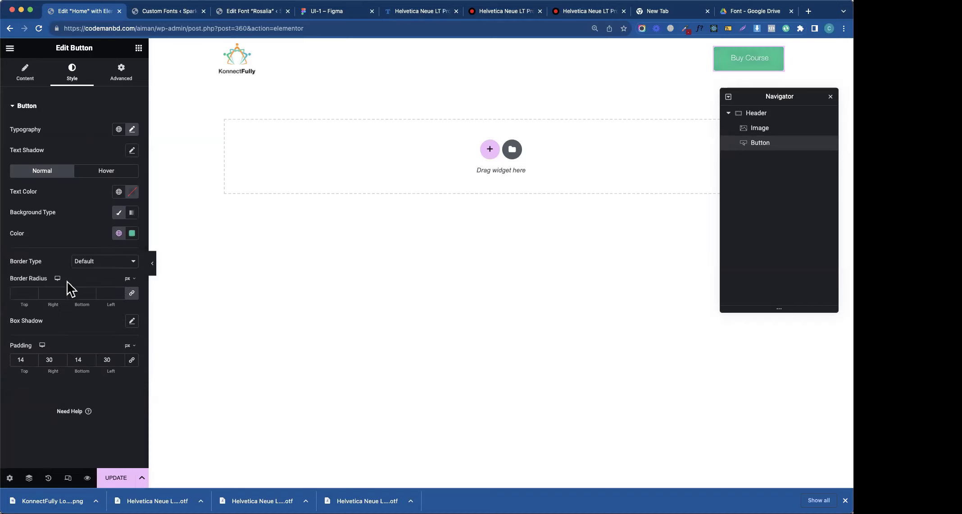
- Set the button font to Helvetica, Normal weight, size 18px
{"action": "left_click", "coordinate": [132, 130]}
{"action": "left_click", "coordinate": [99, 225]}
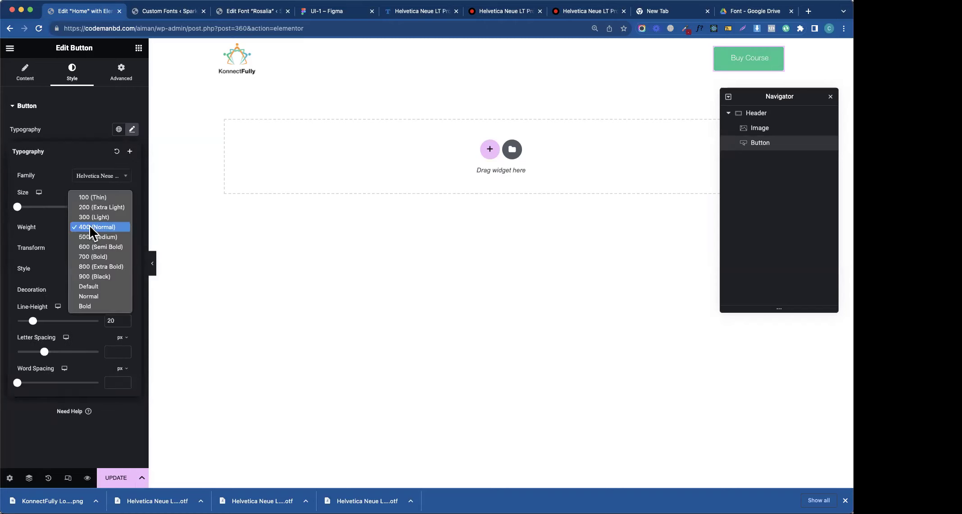
{"action": "left_click", "coordinate": [92, 227]}
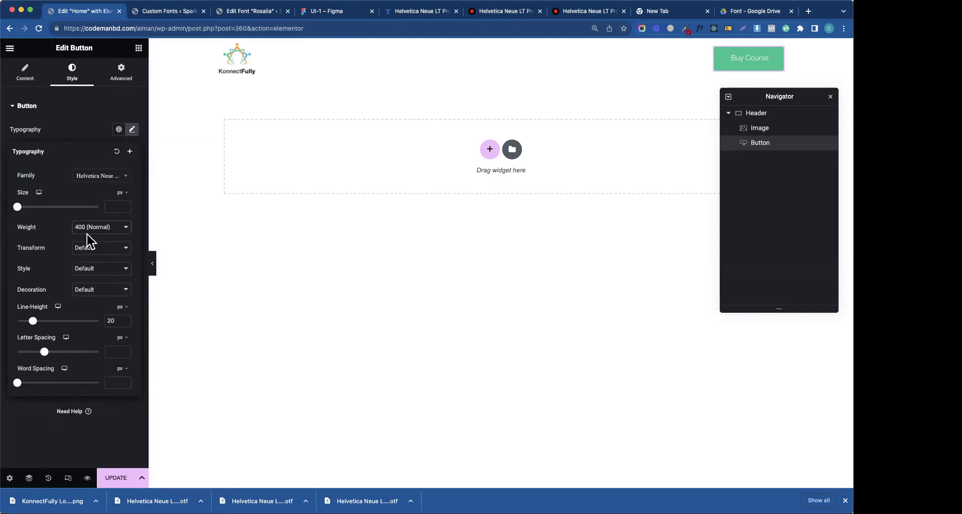
{"action": "left_click", "coordinate": [108, 179]}
{"action": "type", "text": "Hell"}
{"action": "key", "text": "BackSpace"}
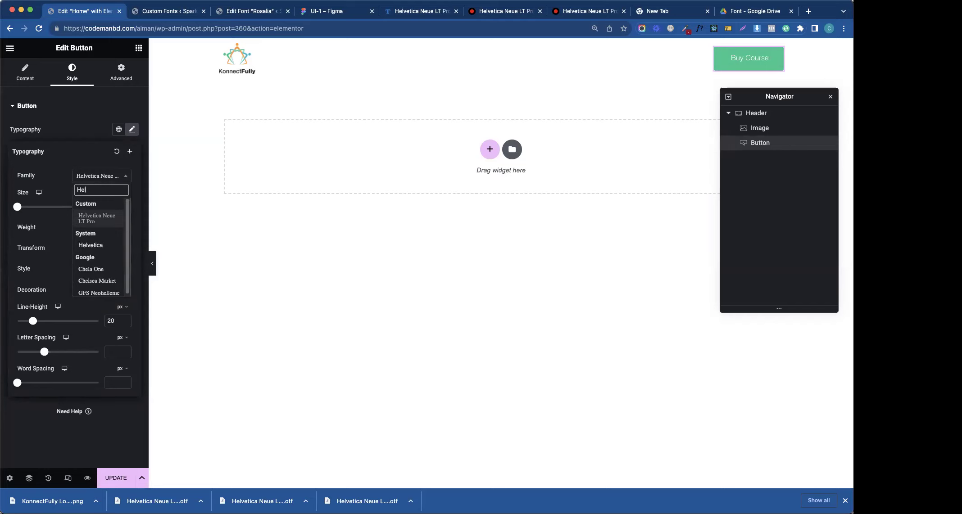
{"action": "left_click", "coordinate": [91, 246]}
{"action": "left_click", "coordinate": [96, 228]}
{"action": "left_click", "coordinate": [62, 235]}
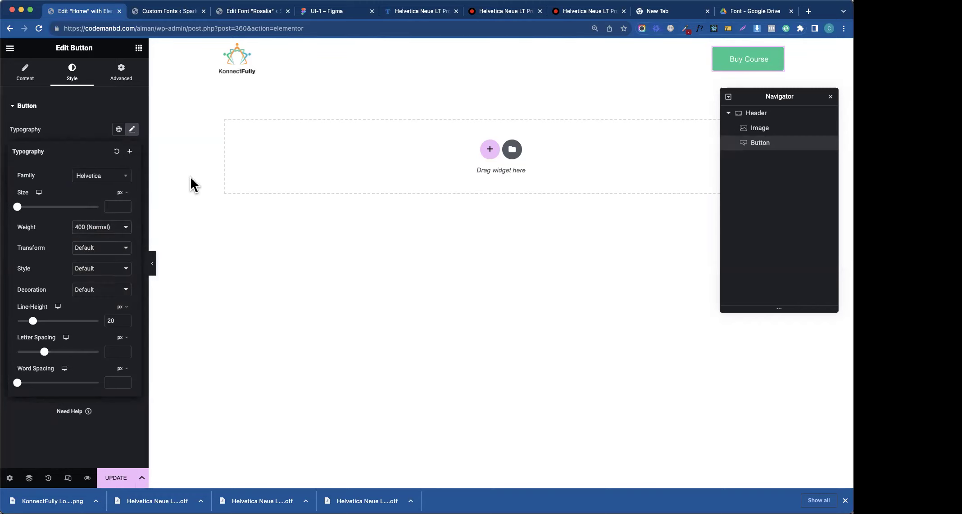
{"action": "left_click", "coordinate": [114, 207]}
{"action": "type", "text": "18"}
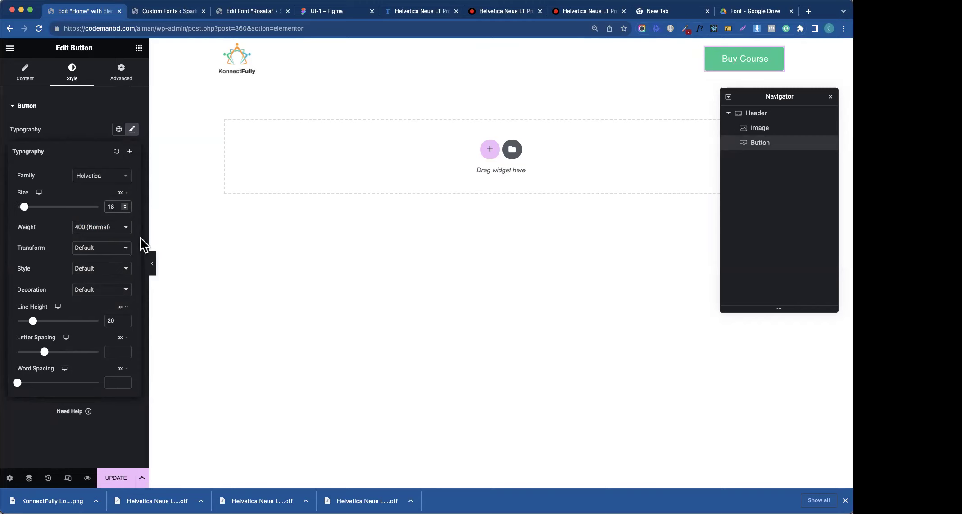
{"action": "left_click", "coordinate": [90, 132]}
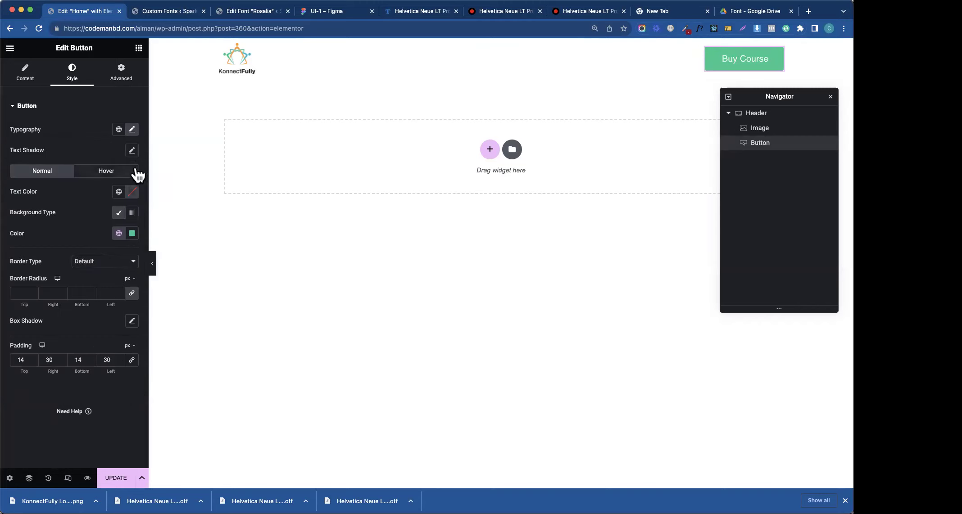
- Set the button's Hover background colour to the global dark-primary colour
{"action": "left_click", "coordinate": [95, 174]}
{"action": "left_click", "coordinate": [119, 194]}
{"action": "left_click", "coordinate": [120, 198]}
{"action": "left_click", "coordinate": [118, 233]}
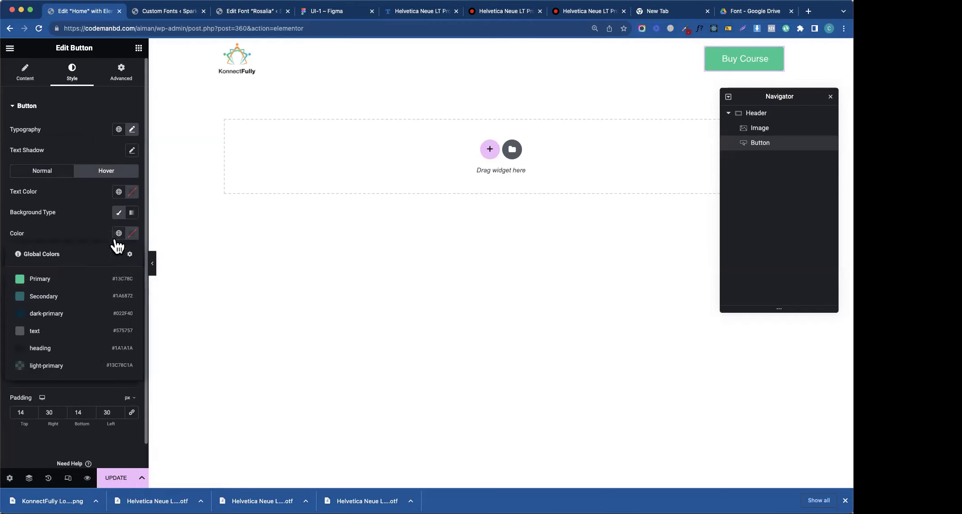
{"action": "left_click", "coordinate": [65, 315]}
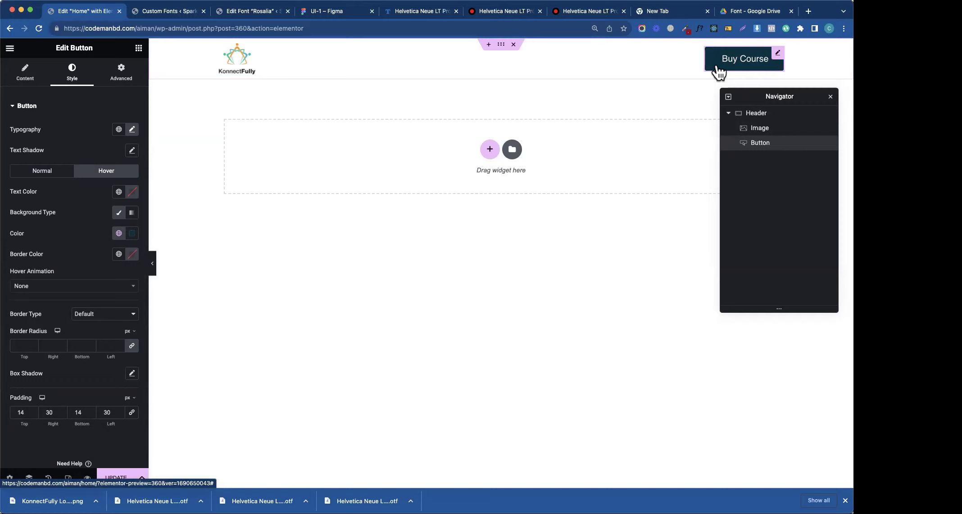
{"action": "left_click", "coordinate": [336, 11]}
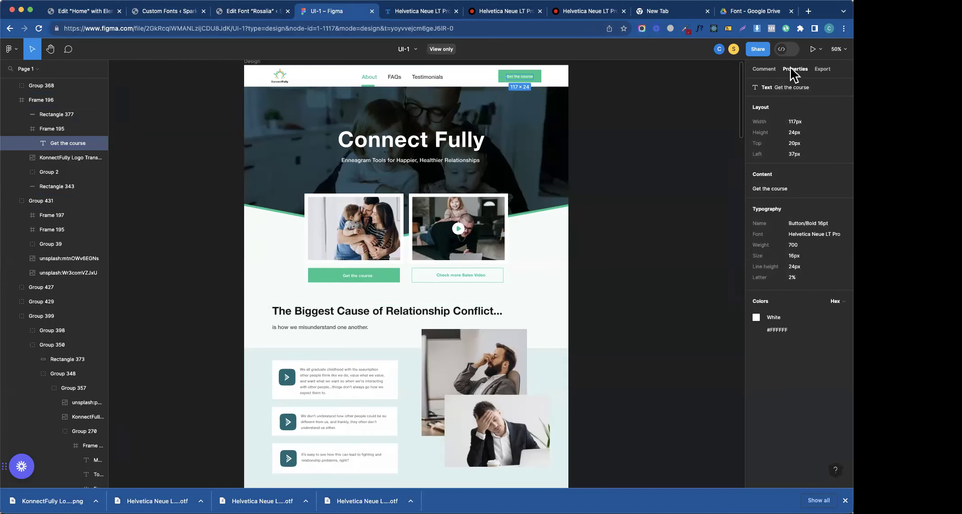
- Read Frame 195's padding (20px 37px 12px 37px) and Primary colour in Figma Dev Mode
{"action": "left_click", "coordinate": [502, 80]}
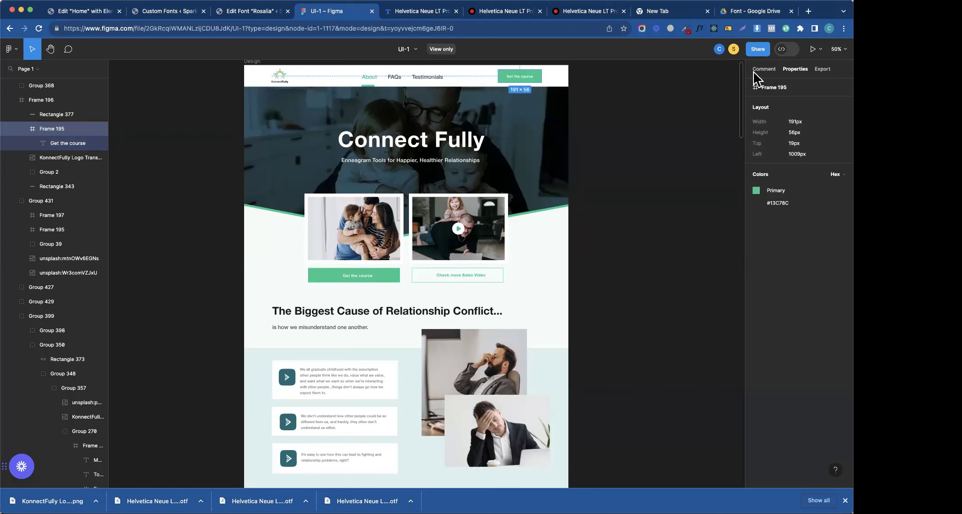
{"action": "left_click", "coordinate": [788, 50]}
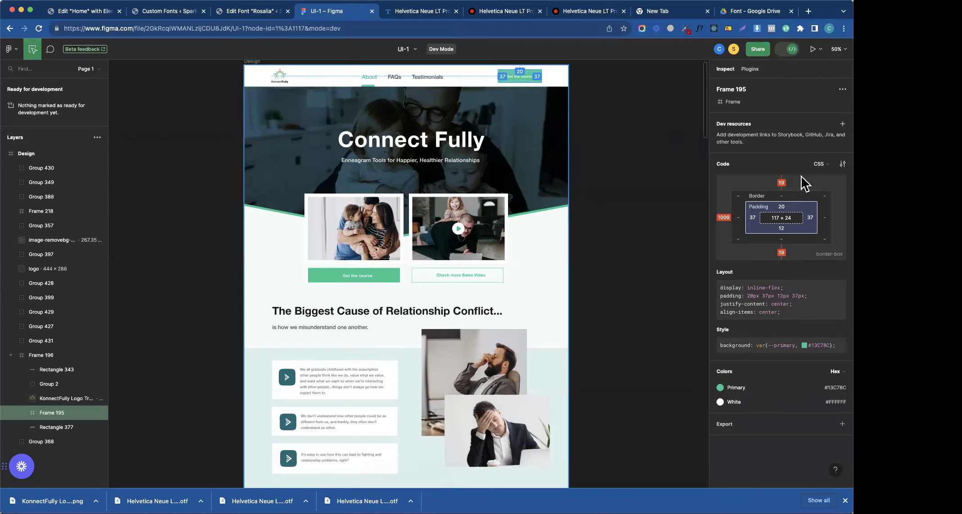
{"action": "left_click", "coordinate": [236, 11]}
{"action": "left_click", "coordinate": [164, 11]}
- Set the Buy Course button's corner radius to 0 and hover background to Secondary
{"action": "left_click", "coordinate": [94, 12]}
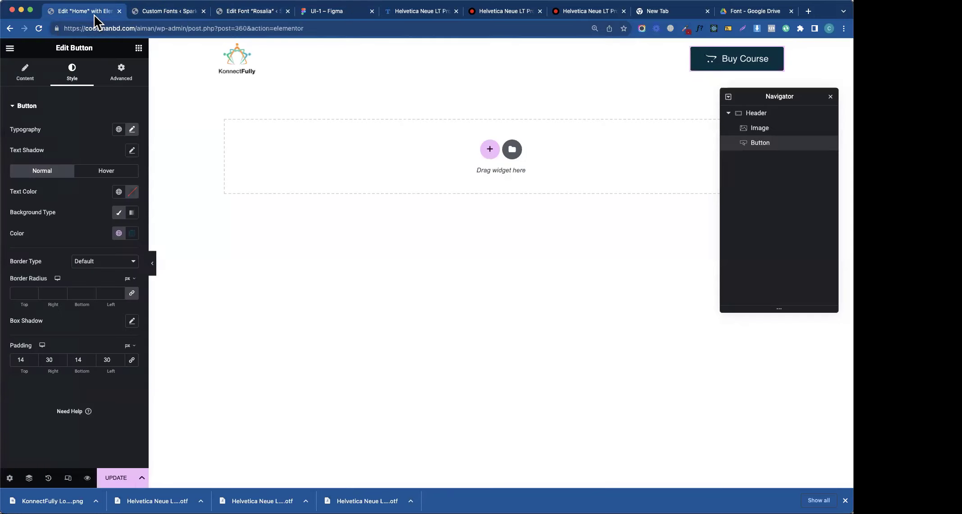
{"action": "left_click", "coordinate": [20, 293]}
{"action": "type", "text": "0"}
{"action": "left_click", "coordinate": [106, 171]}
{"action": "left_click", "coordinate": [118, 233]}
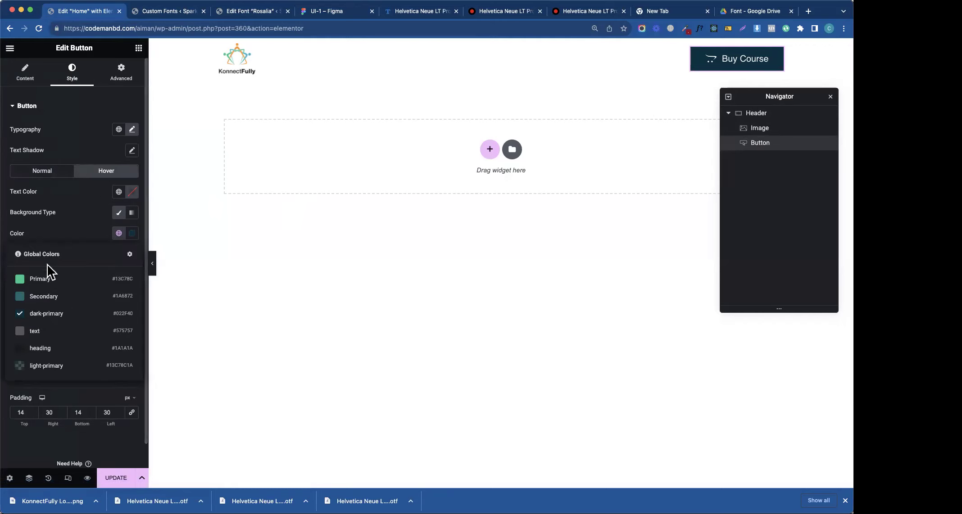
{"action": "left_click", "coordinate": [57, 297]}
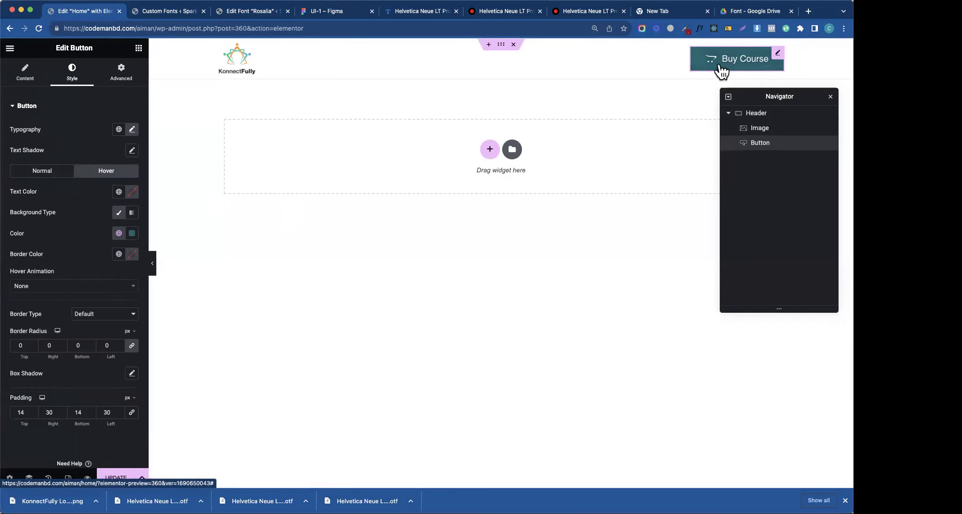
- Save the page changes with UPDATE
{"action": "left_click", "coordinate": [124, 477]}
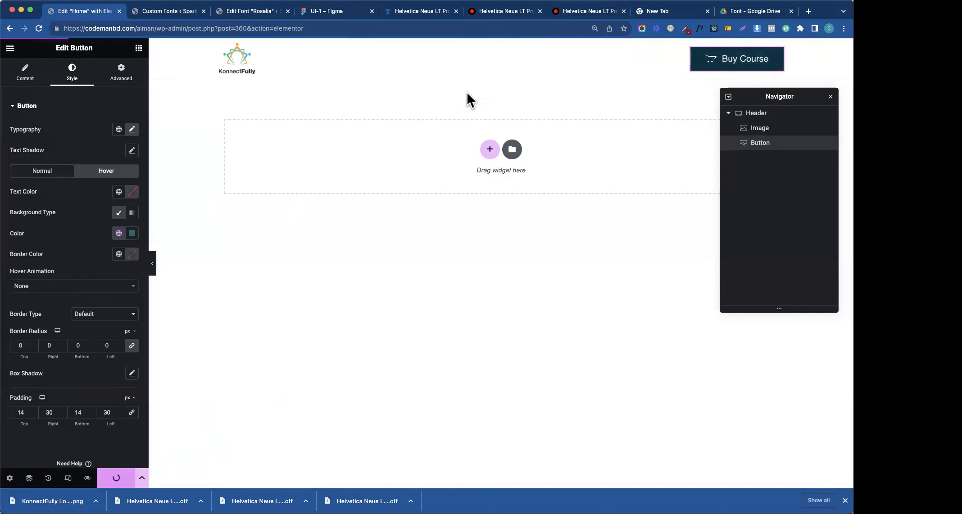
{"action": "left_click", "coordinate": [247, 61]}
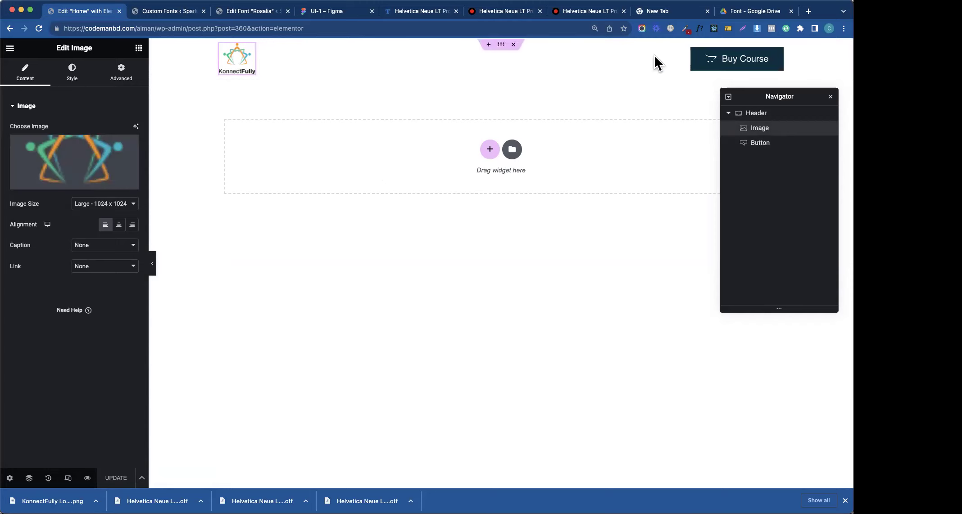
{"action": "left_click", "coordinate": [812, 11]}
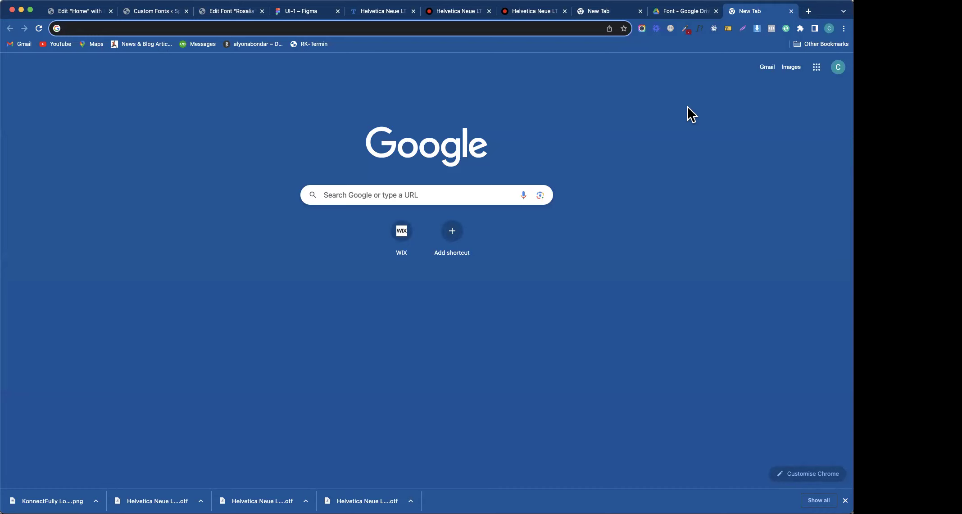
- Search Google for 'coolors.co' from the new tab's address bar
{"action": "type", "text": "bra"}
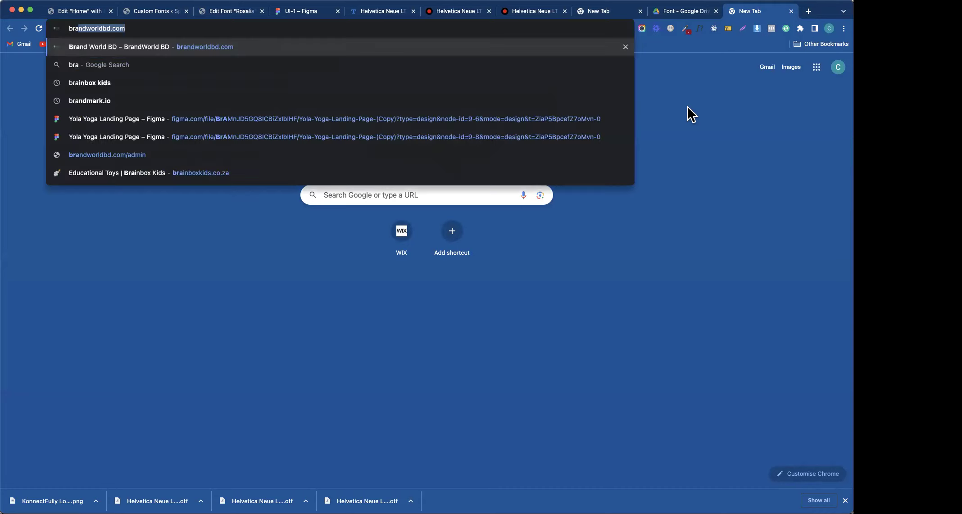
{"action": "key", "text": "BackSpace"}
{"action": "key", "text": "BackSpace"}
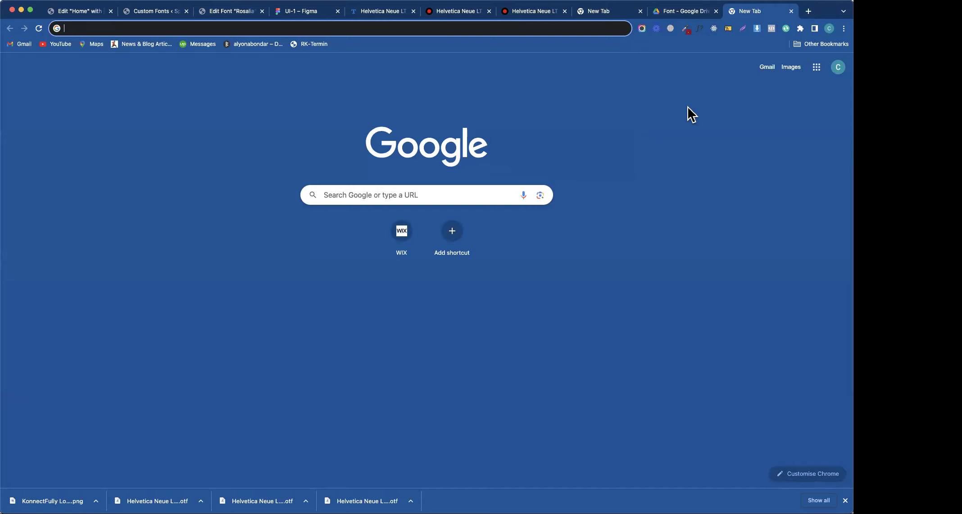
{"action": "type", "text": "coo"}
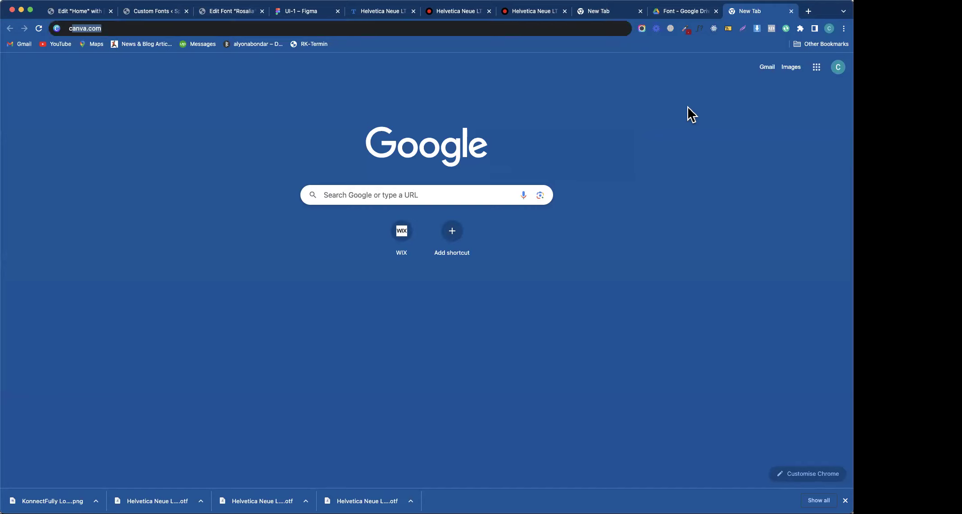
{"action": "type", "text": "lors.co"}
{"action": "key", "text": "Return"}
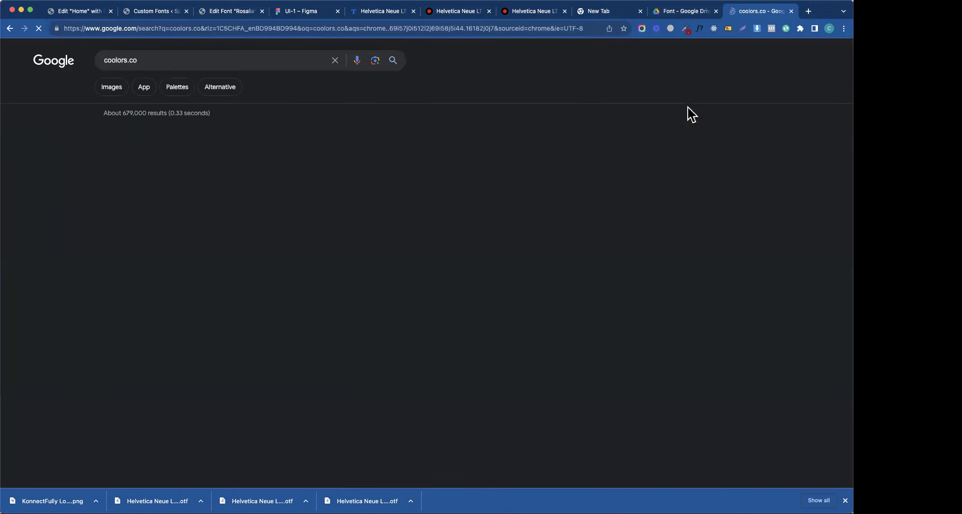
- Open coolors.co, accept cookies, dismiss the popup and start the palette generator
{"action": "left_click", "coordinate": [246, 153]}
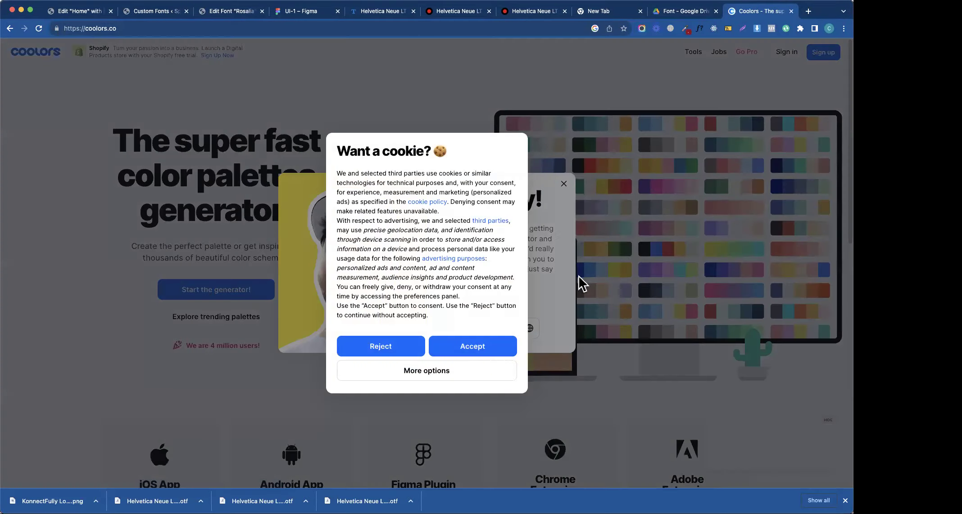
{"action": "left_click", "coordinate": [470, 346]}
{"action": "left_click", "coordinate": [564, 184]}
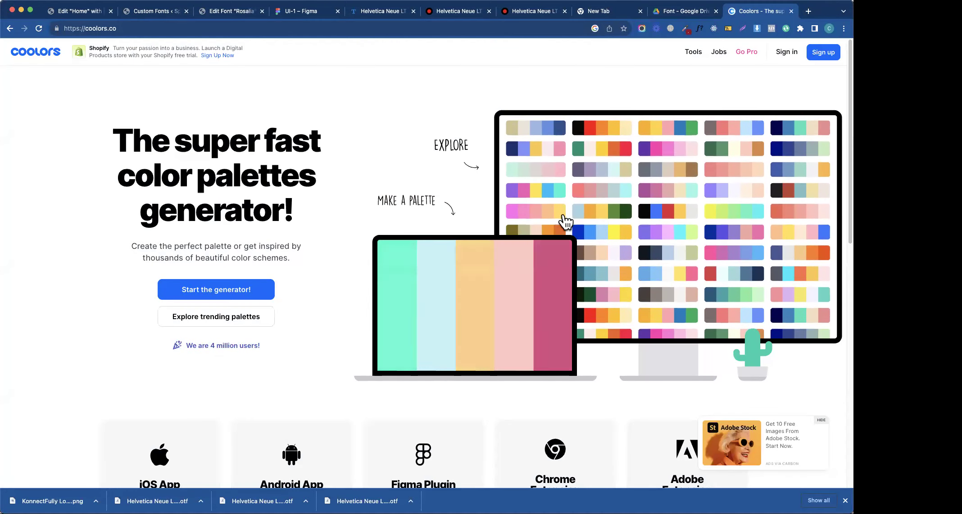
{"action": "left_click", "coordinate": [237, 295]}
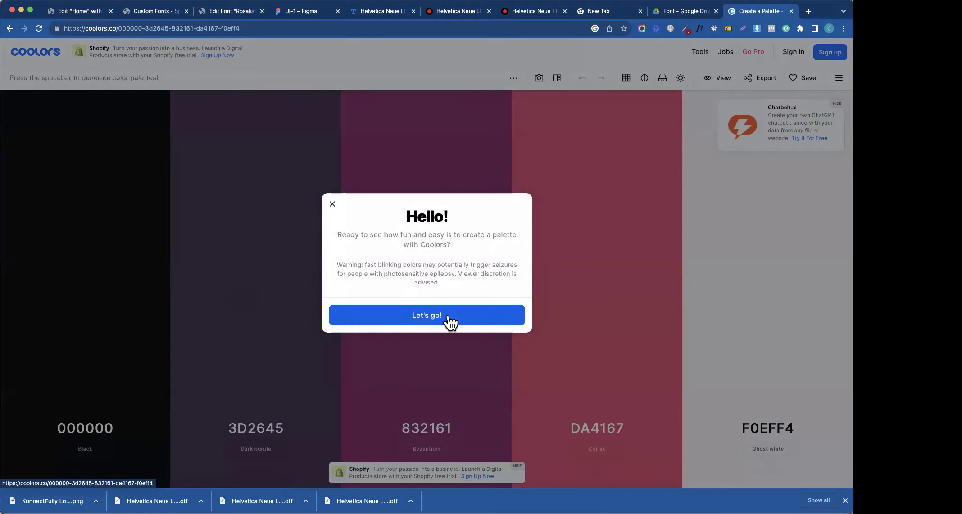
- Dismiss the Coolors greeting and close the tutorial
{"action": "left_click", "coordinate": [448, 317]}
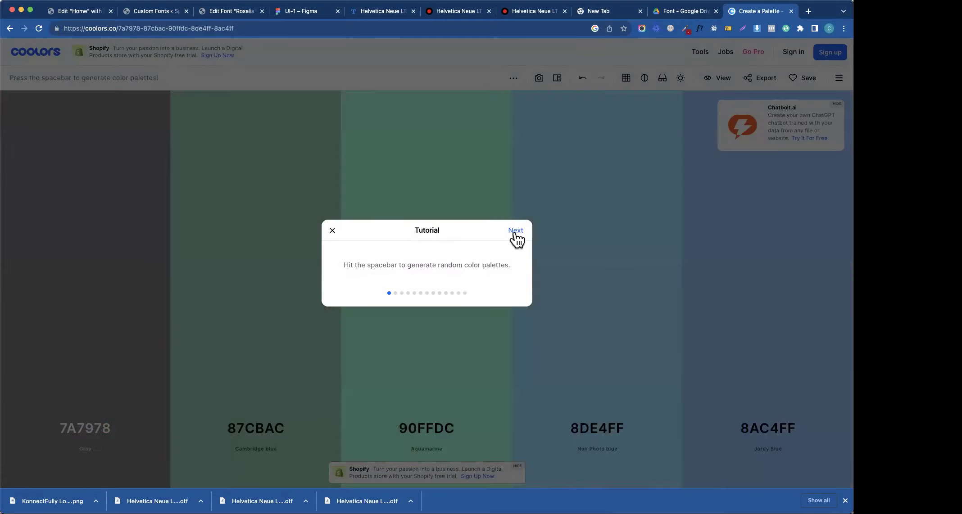
{"action": "left_click", "coordinate": [515, 230]}
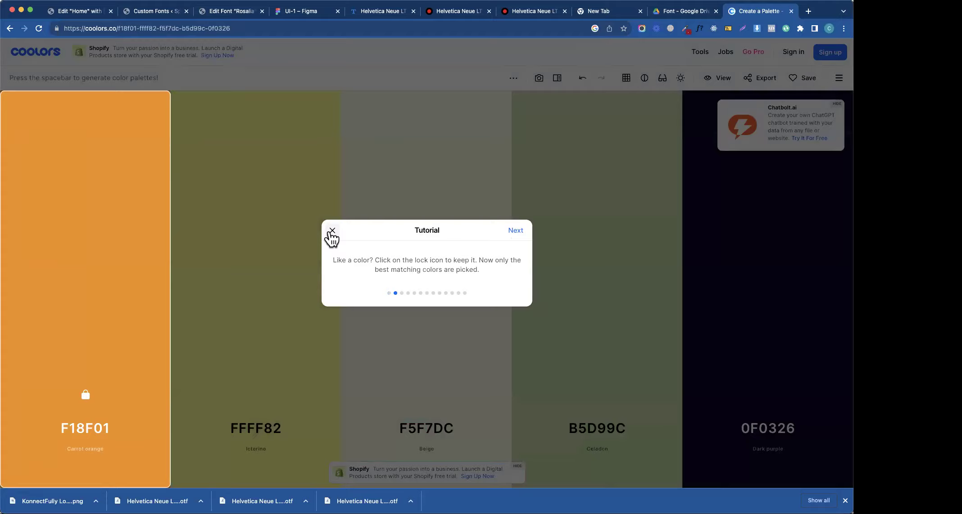
{"action": "left_click", "coordinate": [332, 230]}
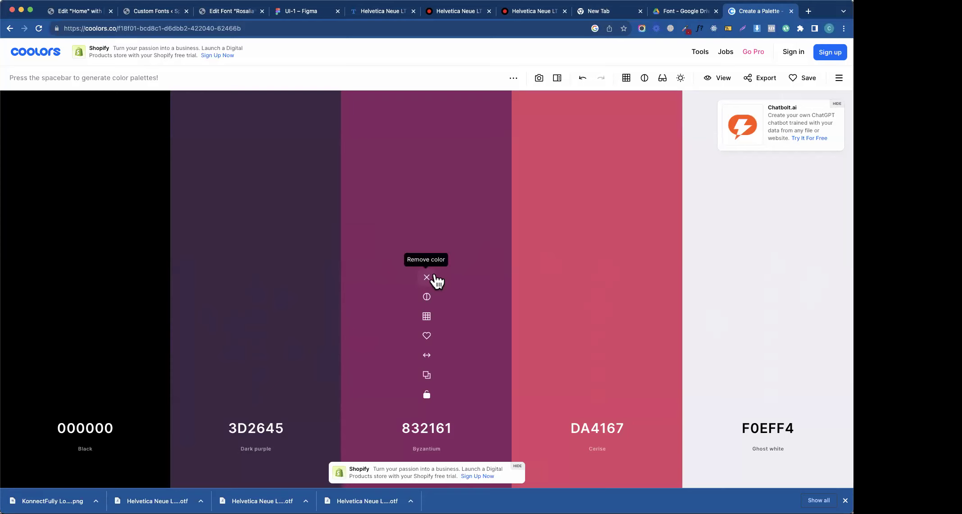
- Open the Explore community palettes and sort them by Popular
{"action": "left_click", "coordinate": [839, 77]}
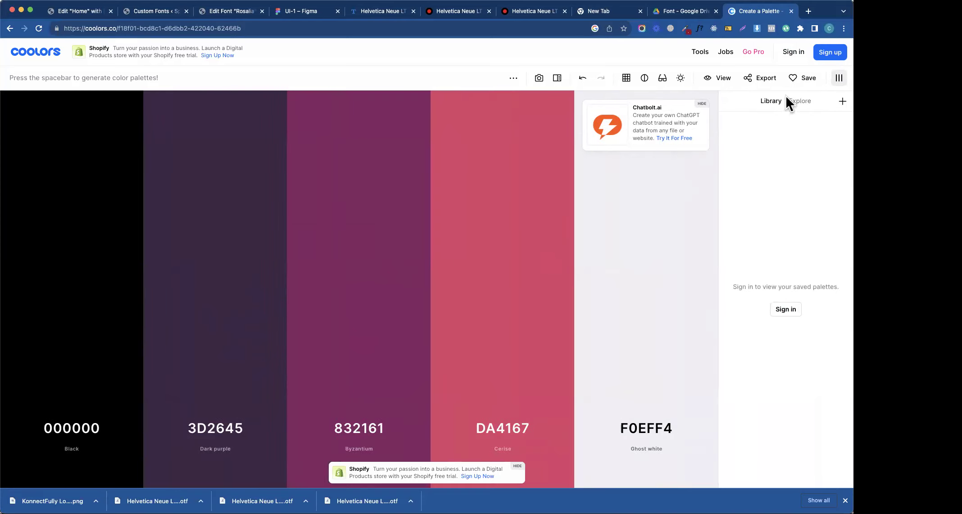
{"action": "left_click", "coordinate": [794, 102]}
{"action": "left_click", "coordinate": [751, 129]}
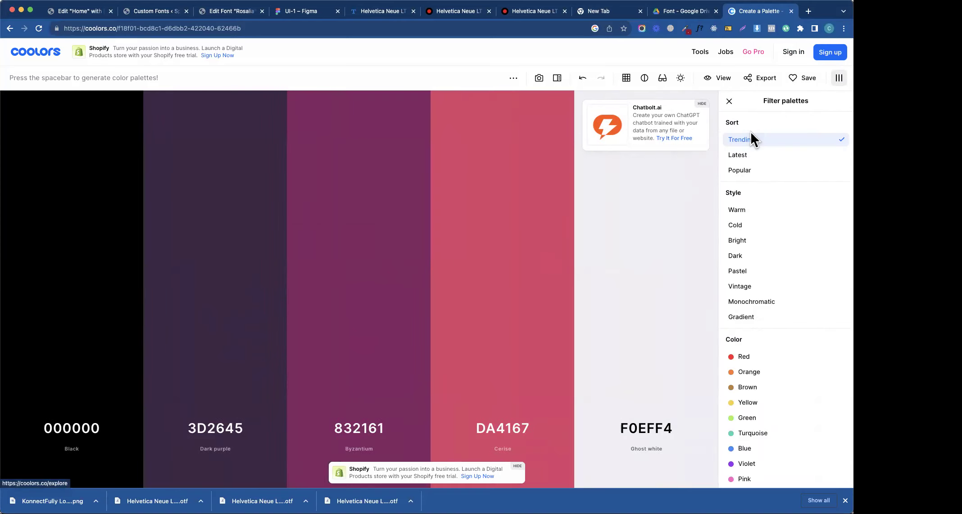
{"action": "left_click", "coordinate": [752, 155]}
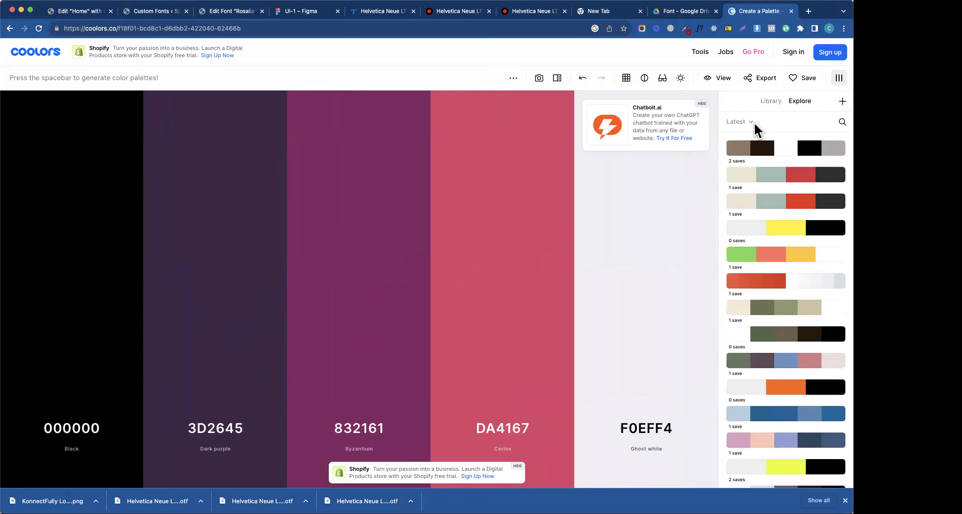
{"action": "left_click", "coordinate": [754, 126]}
{"action": "left_click", "coordinate": [742, 156]}
{"action": "left_click", "coordinate": [738, 126]}
{"action": "left_click", "coordinate": [752, 173]}
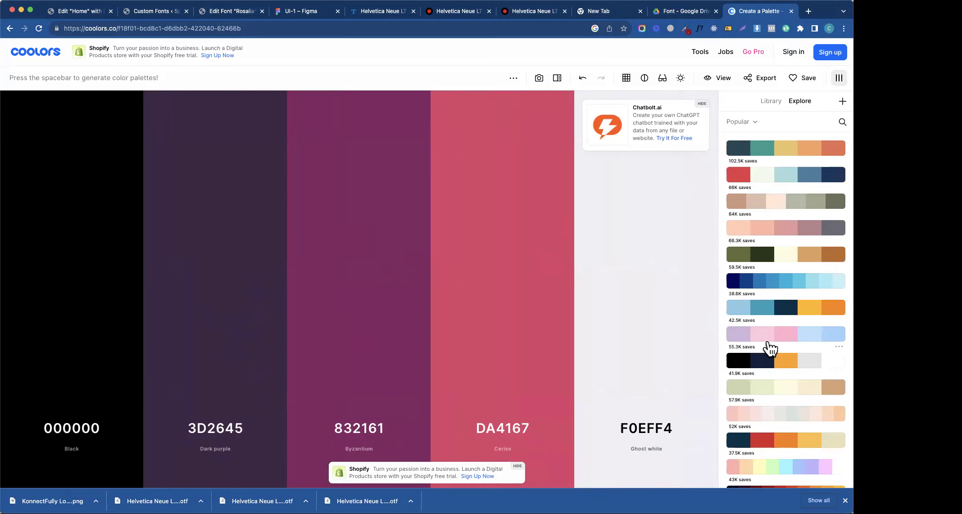
- Try the pastel pink-and-blue, blue gradient and beige-and-sage popular palettes
{"action": "left_click", "coordinate": [770, 342]}
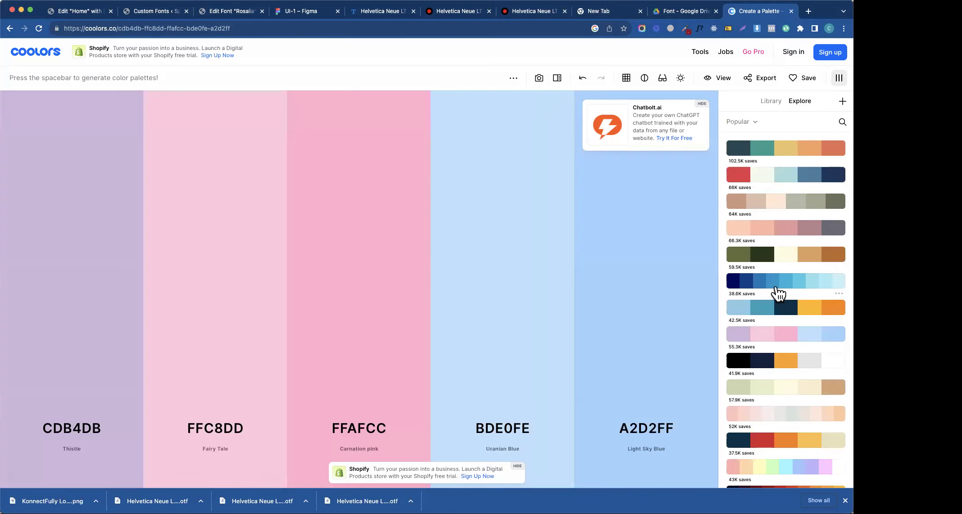
{"action": "left_click", "coordinate": [778, 283]}
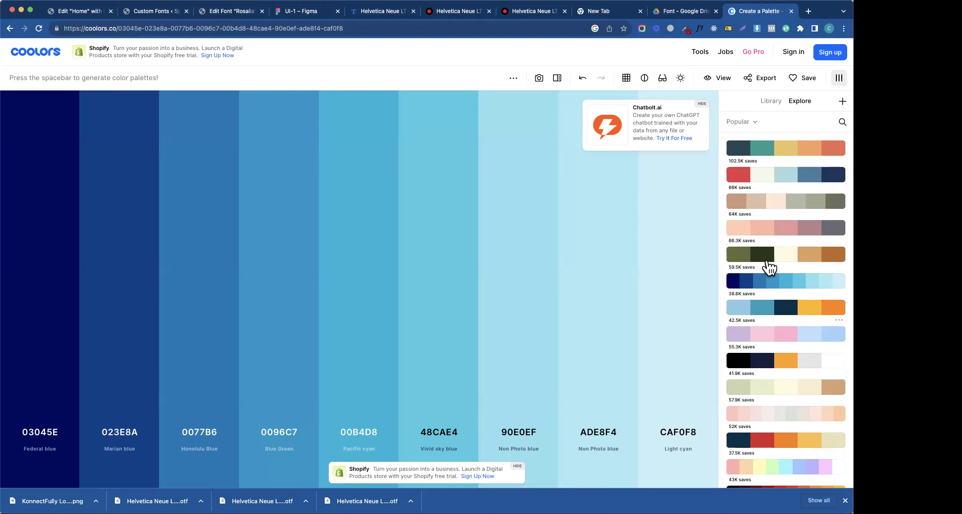
{"action": "left_click", "coordinate": [776, 205]}
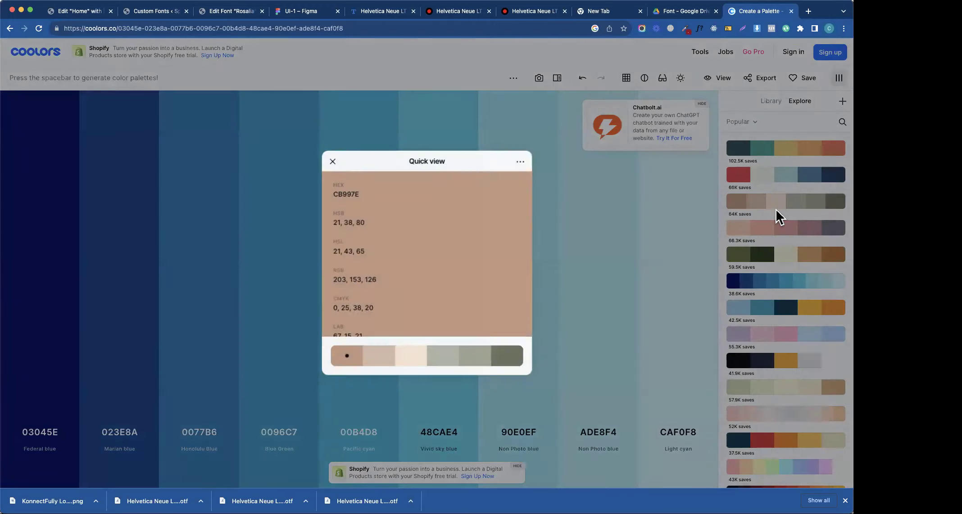
{"action": "left_click", "coordinate": [332, 160]}
{"action": "left_click", "coordinate": [747, 207]}
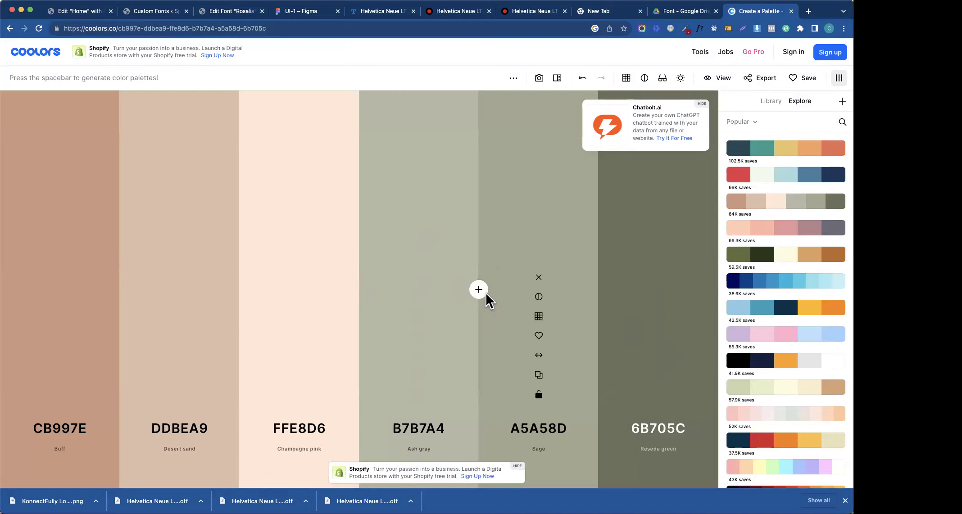
- Try further popular palettes, ending on the navy-and-gold 000814–FFD60A palette
{"action": "scroll", "coordinate": [816, 374], "scroll_direction": "down", "scroll_amount": 10}
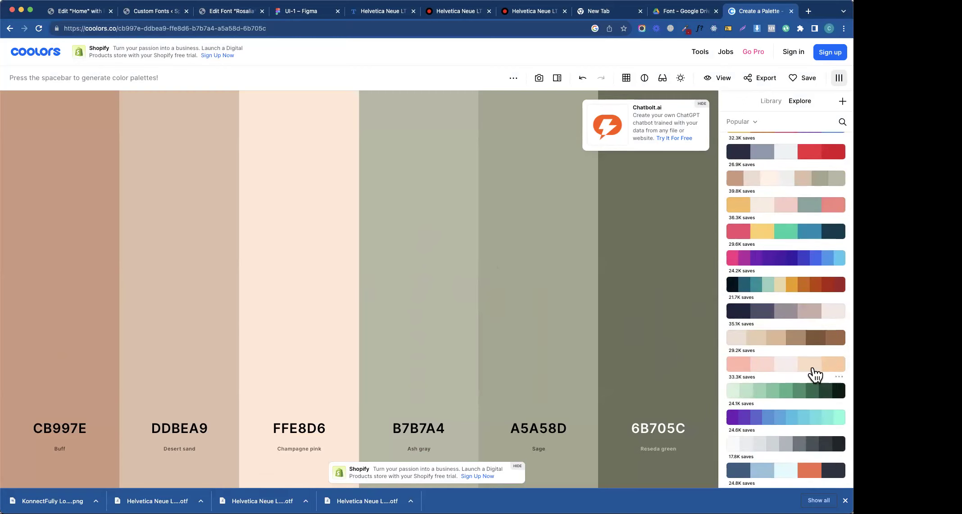
{"action": "left_click", "coordinate": [789, 343]}
{"action": "left_click", "coordinate": [791, 313]}
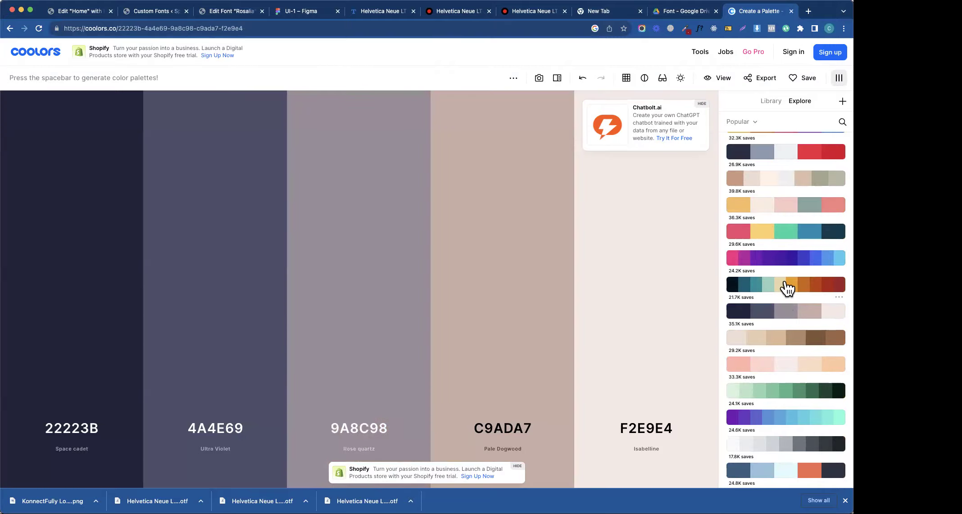
{"action": "left_click", "coordinate": [779, 291]}
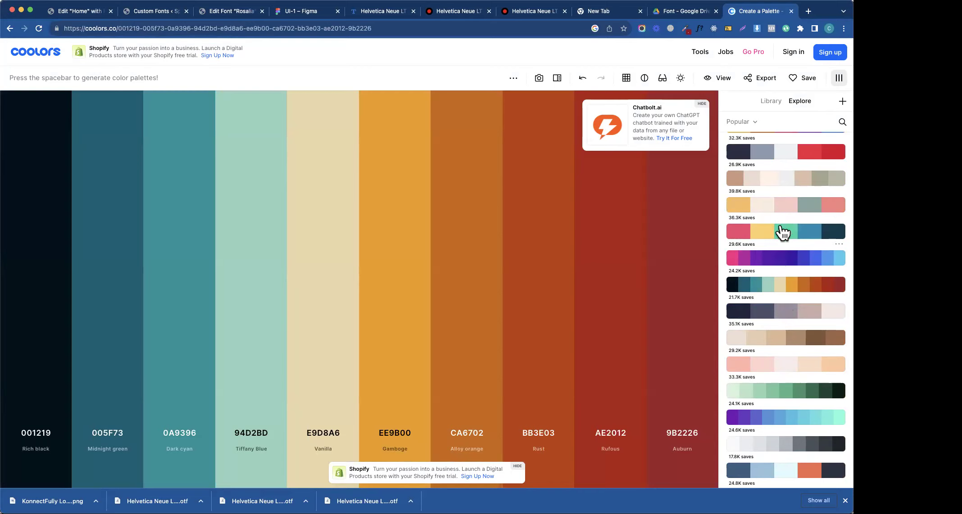
{"action": "left_click", "coordinate": [773, 422]}
{"action": "left_click", "coordinate": [771, 444]}
{"action": "left_click", "coordinate": [769, 472]}
{"action": "scroll", "coordinate": [771, 445], "scroll_direction": "down", "scroll_amount": 5}
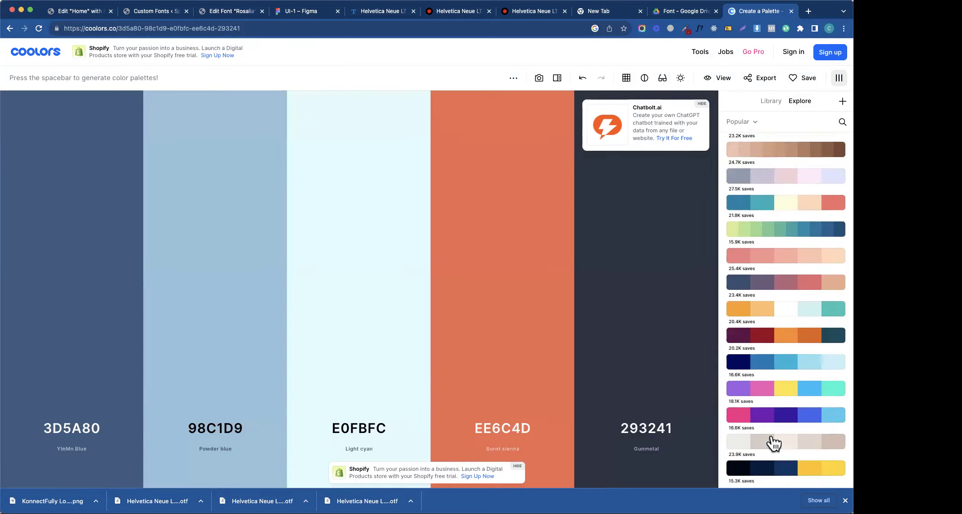
{"action": "scroll", "coordinate": [772, 444], "scroll_direction": "down", "scroll_amount": 2}
{"action": "left_click", "coordinate": [752, 405]}
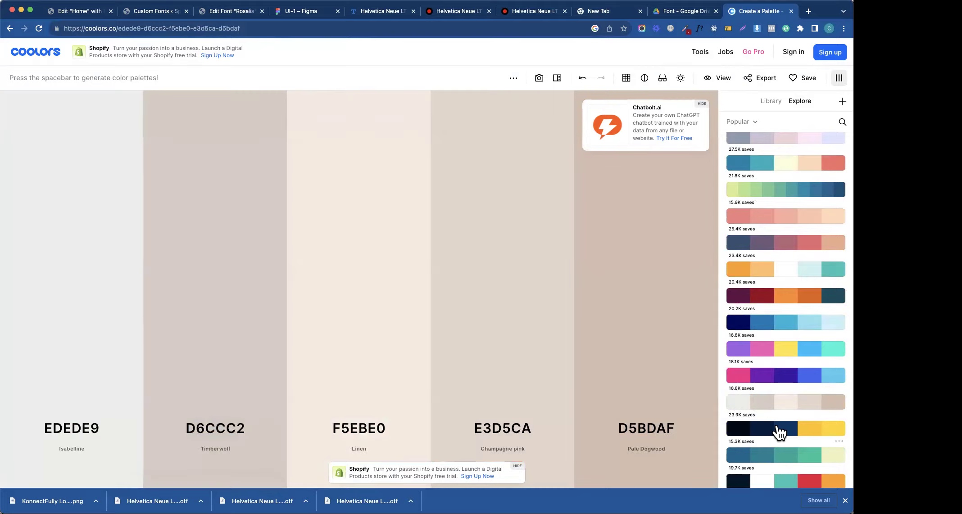
{"action": "left_click", "coordinate": [777, 428]}
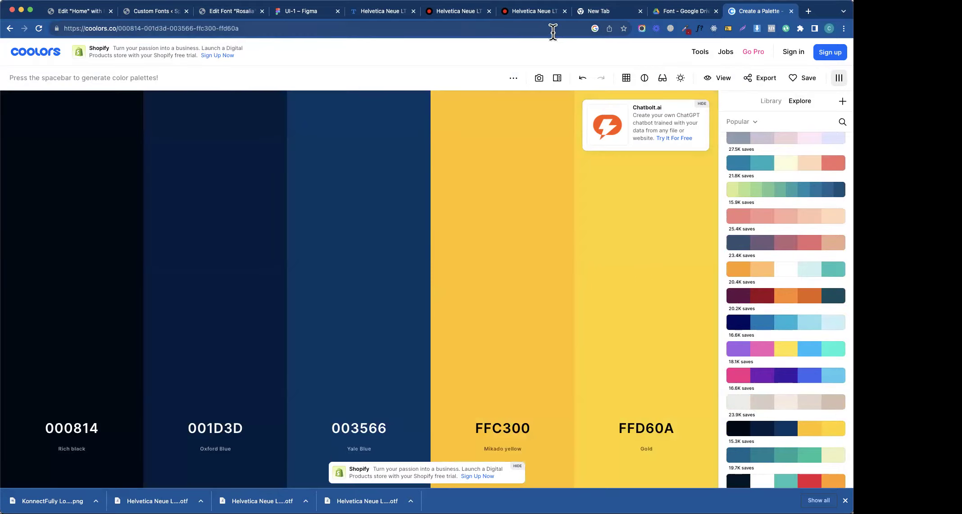
{"action": "mouse_move", "coordinate": [526, 145]}
- Cycle through the open tabs back to Elementor and select the header container
{"action": "left_click", "coordinate": [663, 12]}
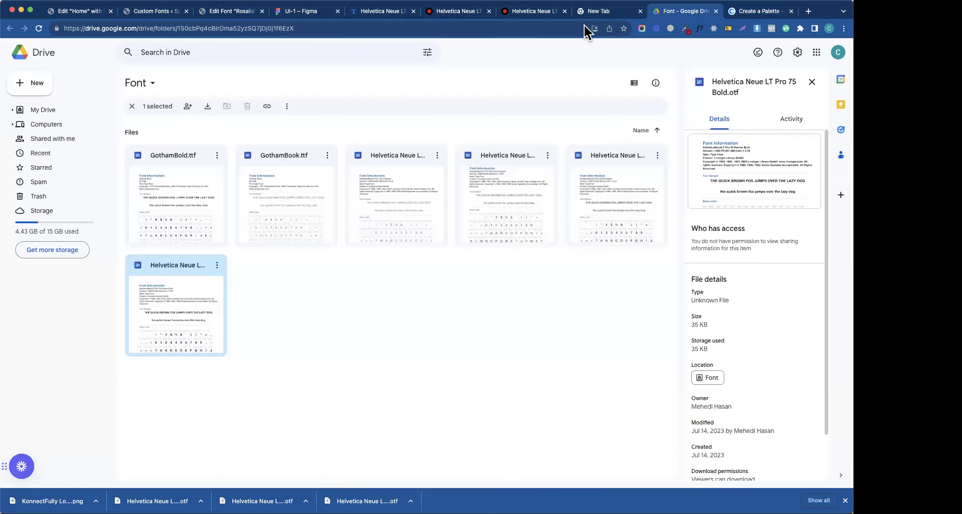
{"action": "left_click", "coordinate": [461, 13]}
{"action": "left_click", "coordinate": [376, 12]}
{"action": "left_click", "coordinate": [313, 13]}
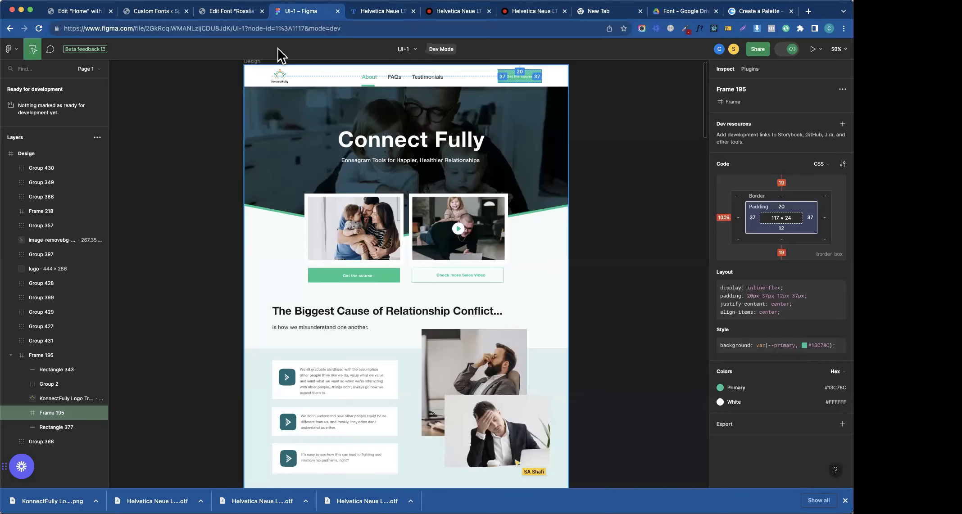
{"action": "left_click", "coordinate": [154, 12]}
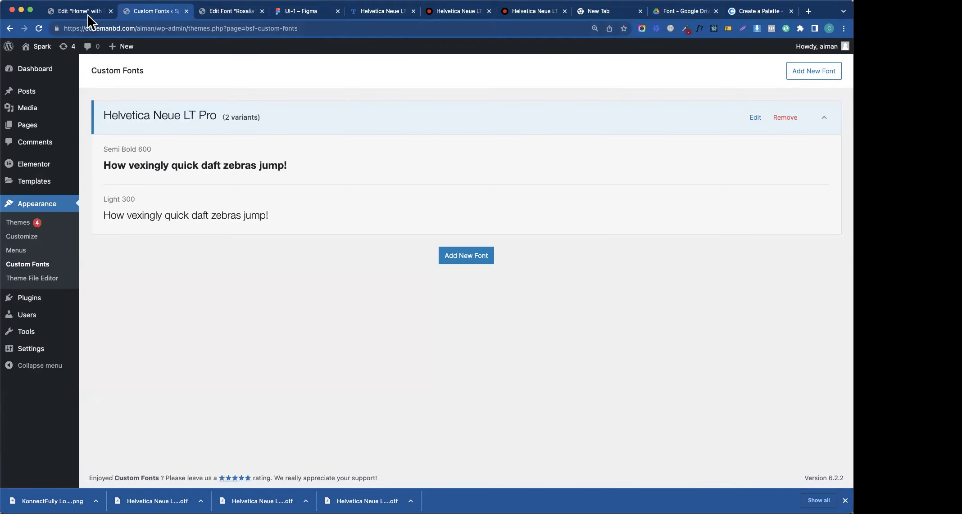
{"action": "left_click", "coordinate": [86, 12]}
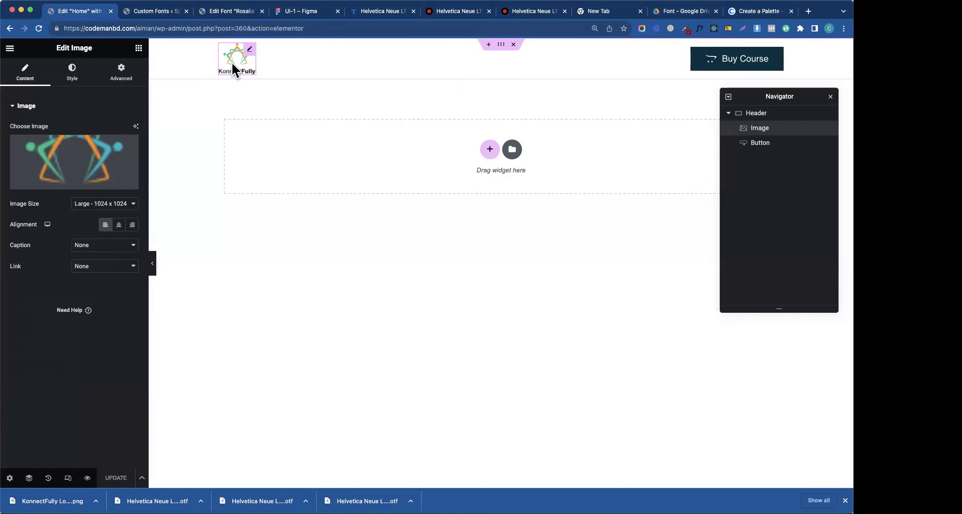
{"action": "left_click", "coordinate": [501, 45]}
- Read Rectangle 350's 750px height in Figma and return to Elementor
{"action": "left_click", "coordinate": [150, 13]}
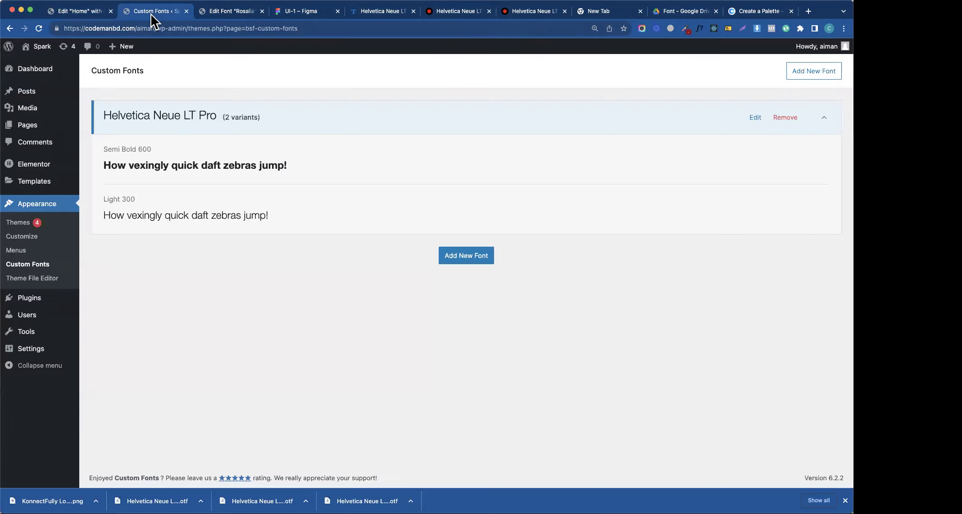
{"action": "left_click", "coordinate": [223, 13]}
{"action": "left_click", "coordinate": [284, 11]}
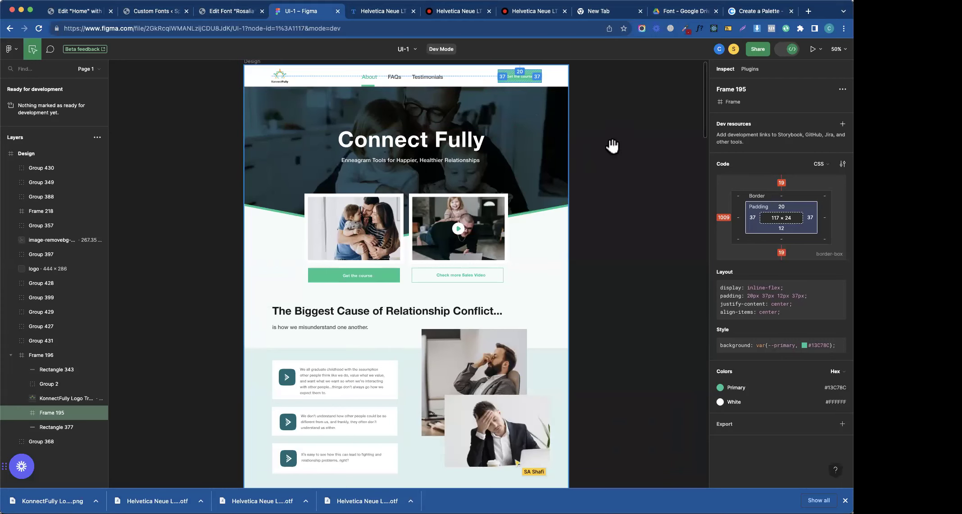
{"action": "left_click", "coordinate": [278, 117]}
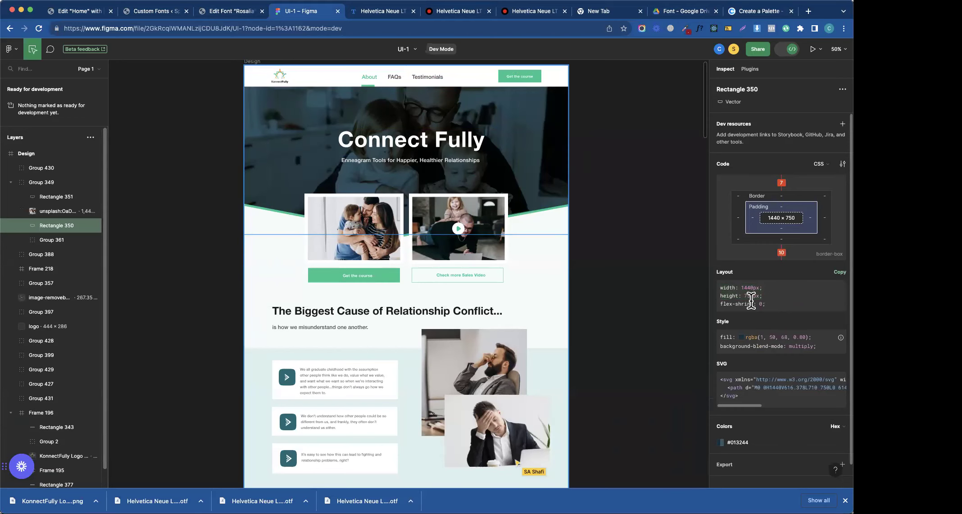
{"action": "double_click", "coordinate": [751, 296]}
{"action": "left_click", "coordinate": [154, 13]}
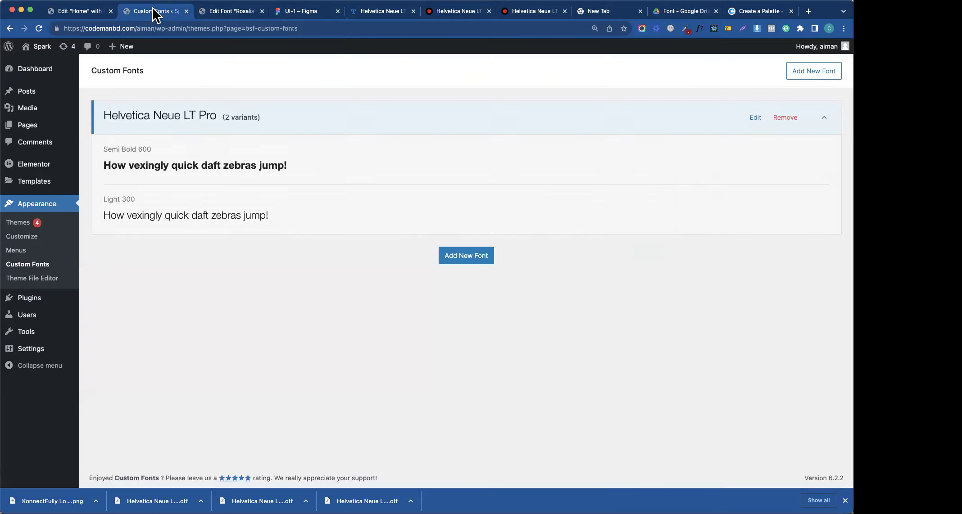
{"action": "left_click", "coordinate": [215, 12]}
{"action": "left_click", "coordinate": [99, 12]}
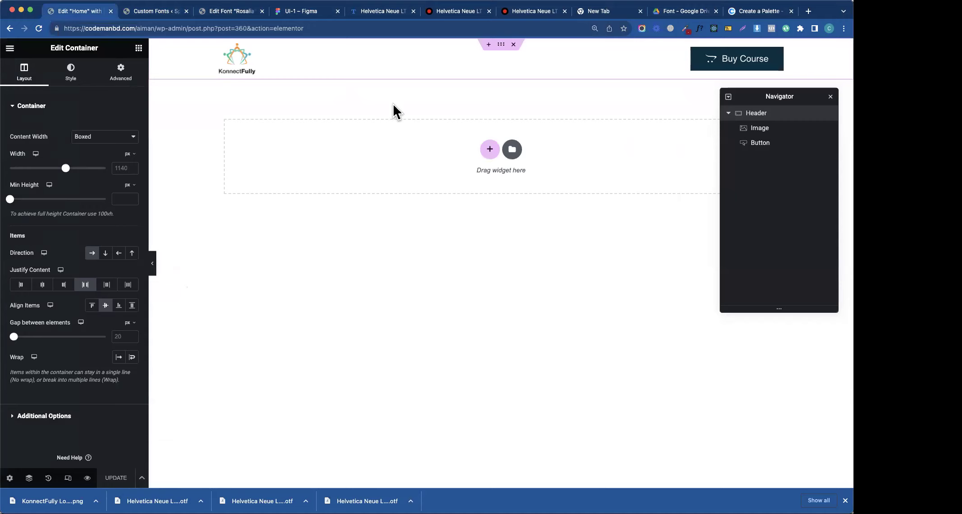
- Add a single-column container below the header with Min Height 750 px
{"action": "left_click", "coordinate": [488, 159]}
{"action": "left_click", "coordinate": [383, 182]}
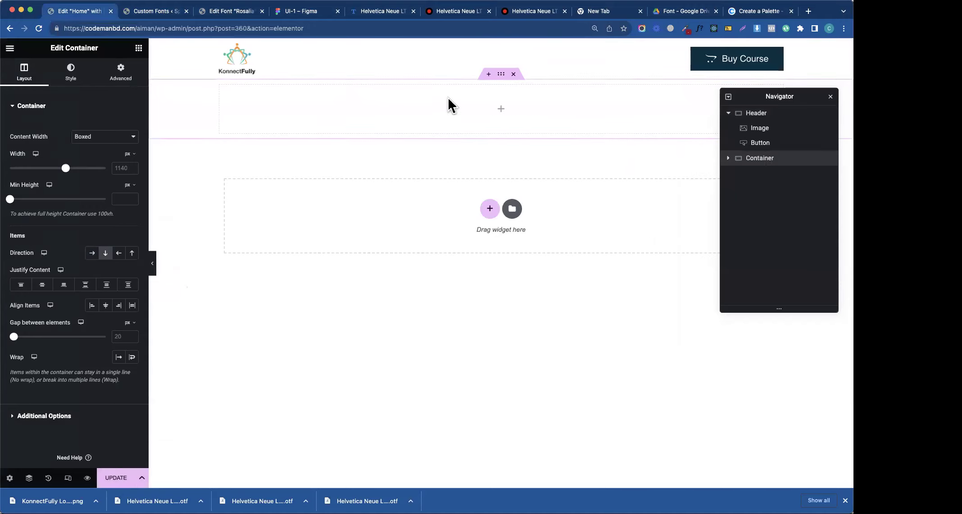
{"action": "left_click", "coordinate": [124, 199]}
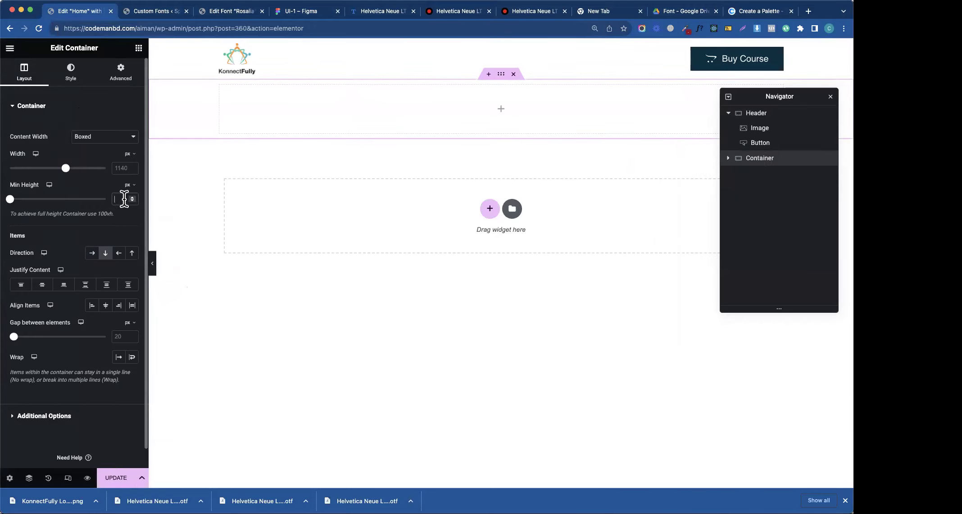
{"action": "type", "text": "750"}
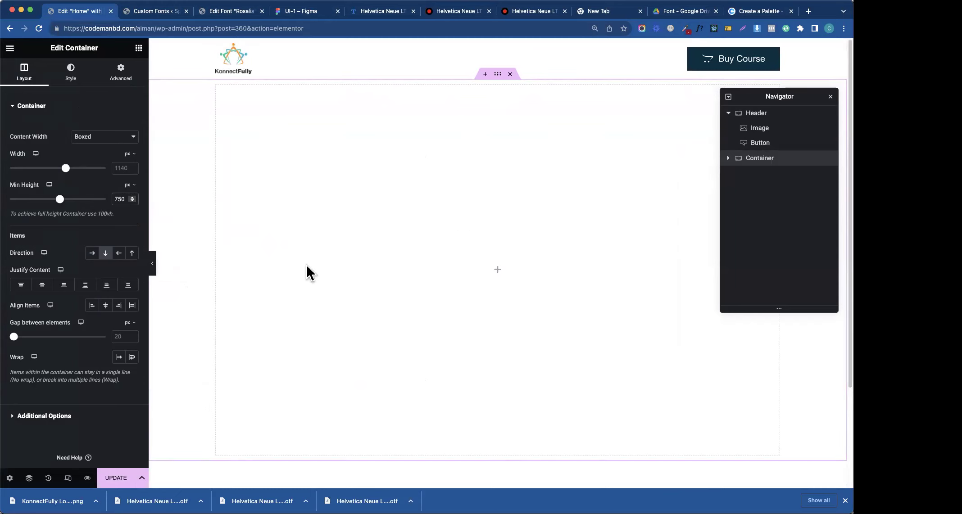
- Copy the Connect Fully heading text from the Figma design
{"action": "left_click", "coordinate": [363, 13]}
{"action": "left_click", "coordinate": [305, 12]}
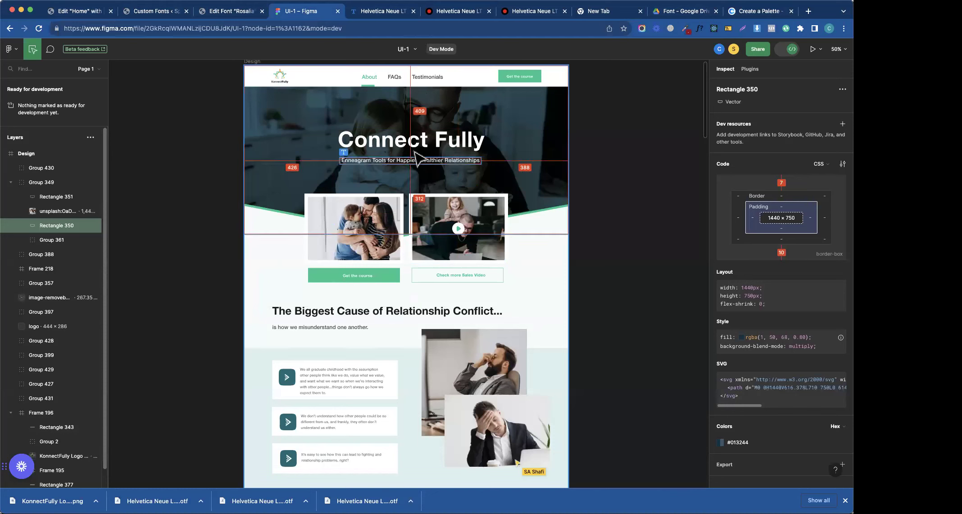
{"action": "left_click", "coordinate": [367, 145]}
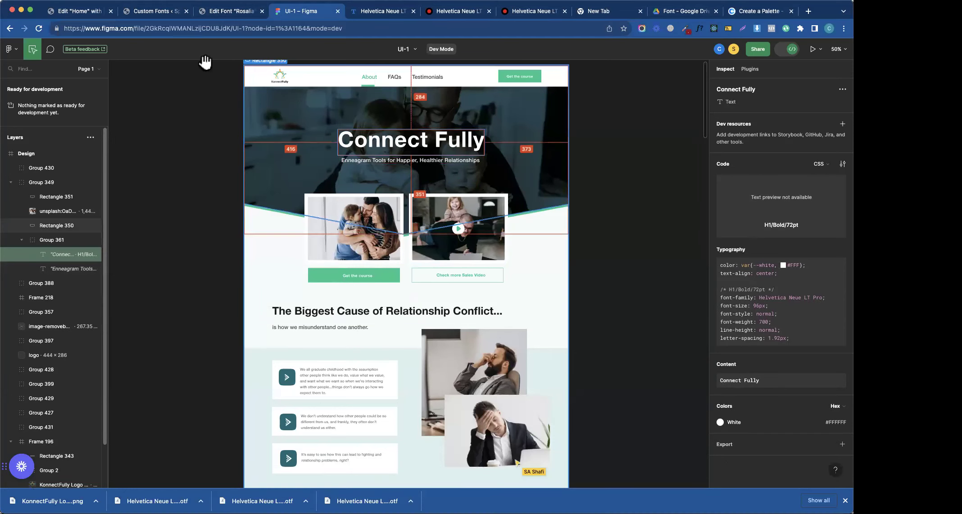
{"action": "left_click", "coordinate": [151, 12]}
{"action": "left_click", "coordinate": [90, 13]}
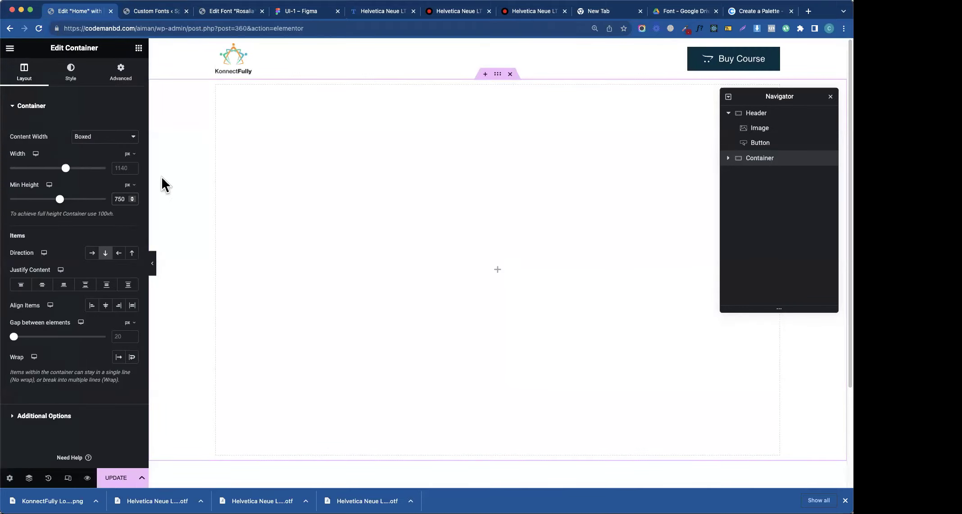
{"action": "left_click", "coordinate": [138, 48]}
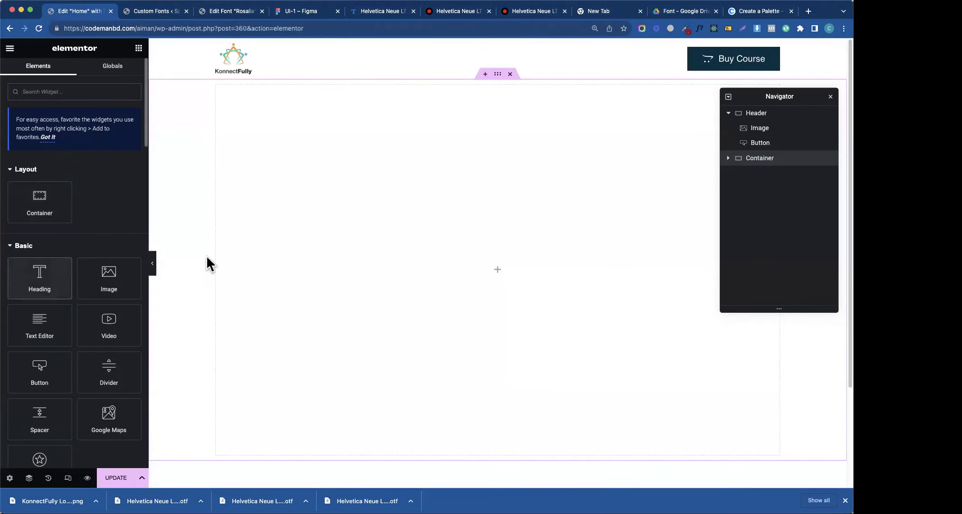
- Add a centred Heading widget reading 'Let's Connect'
{"action": "left_click_drag", "start_coordinate": [210, 263], "coordinate": [407, 234]}
{"action": "triple_click", "coordinate": [91, 164]}
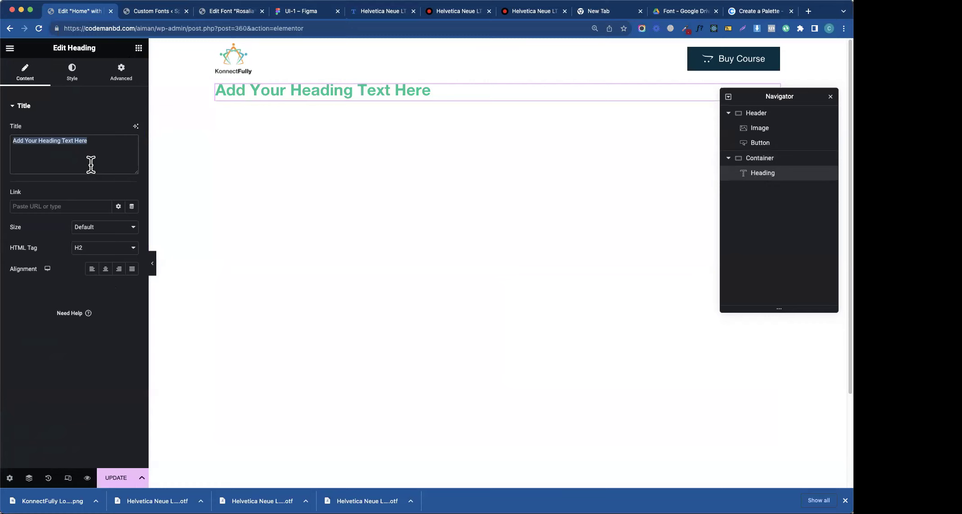
{"action": "type", "text": "Connect Fully"}
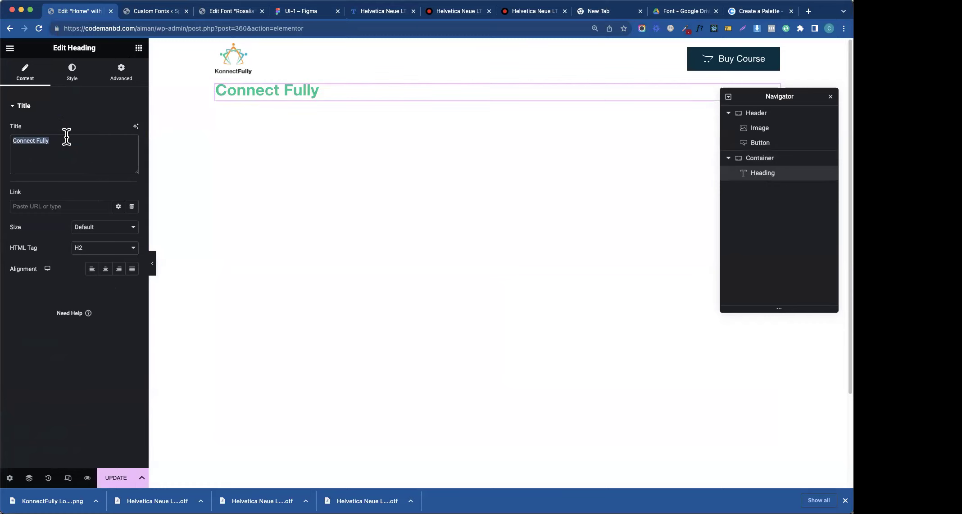
{"action": "type", "text": "Let"}
{"action": "type", "text": "'s Comnne"}
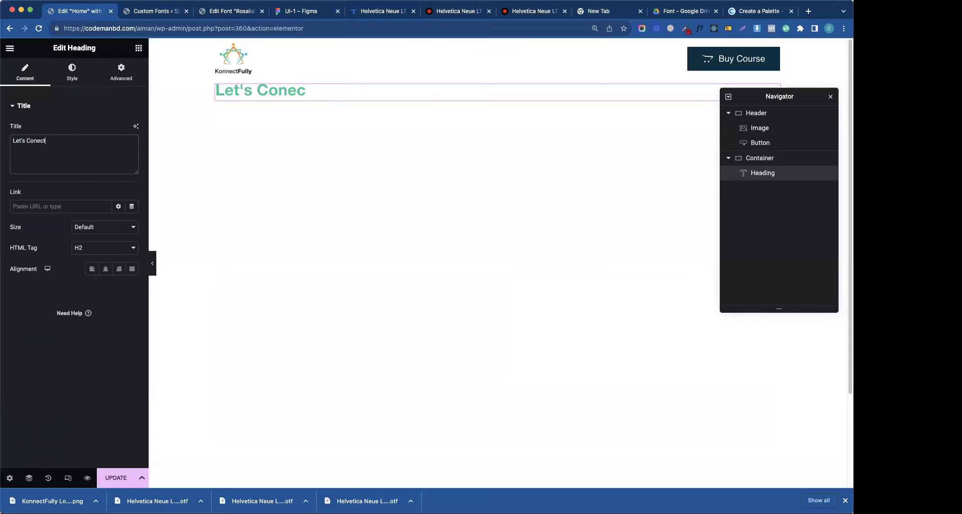
{"action": "left_click", "coordinate": [29, 141]}
{"action": "type", "text": "n"}
{"action": "left_click", "coordinate": [103, 270]}
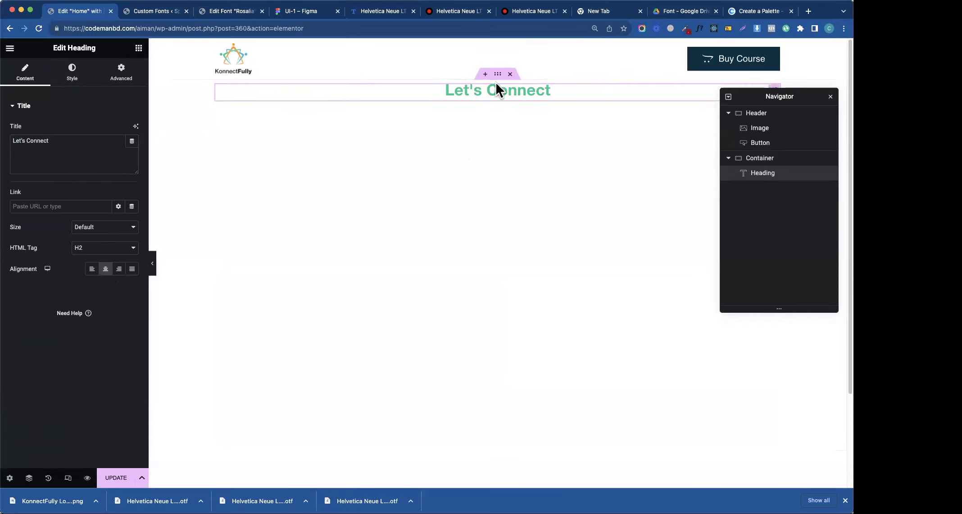
- Duplicate the heading as an 'Enneagram Tools for Happier, Healthier Relationships' paragraph subtitle
{"action": "left_click", "coordinate": [311, 11]}
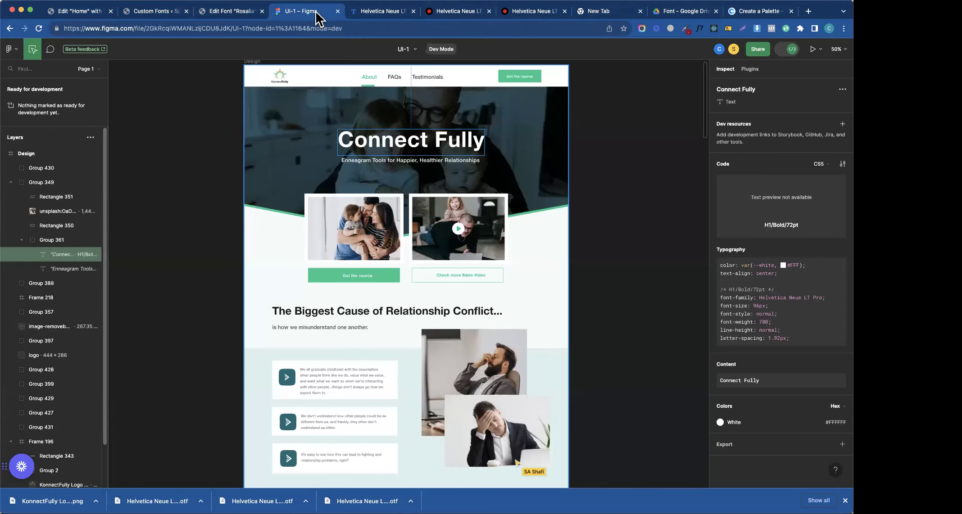
{"action": "left_click", "coordinate": [396, 161]}
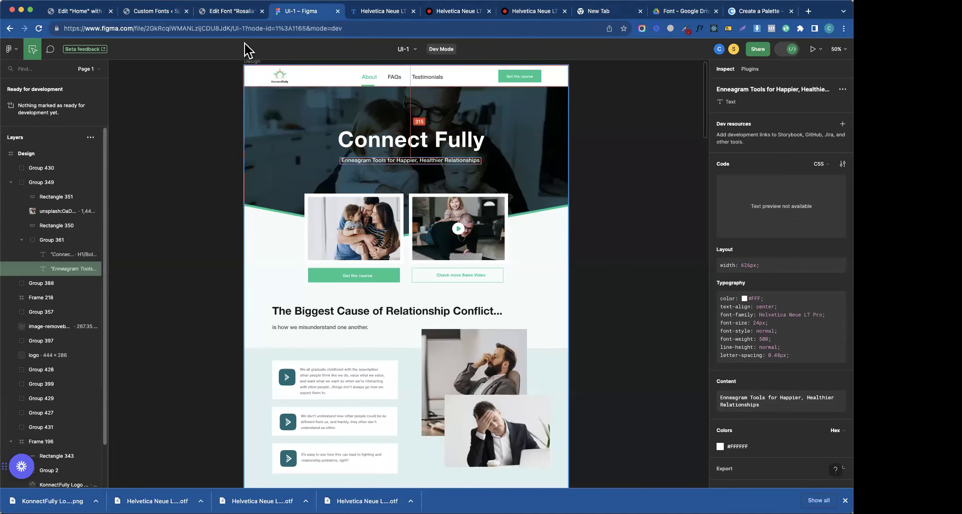
{"action": "left_click", "coordinate": [158, 12]}
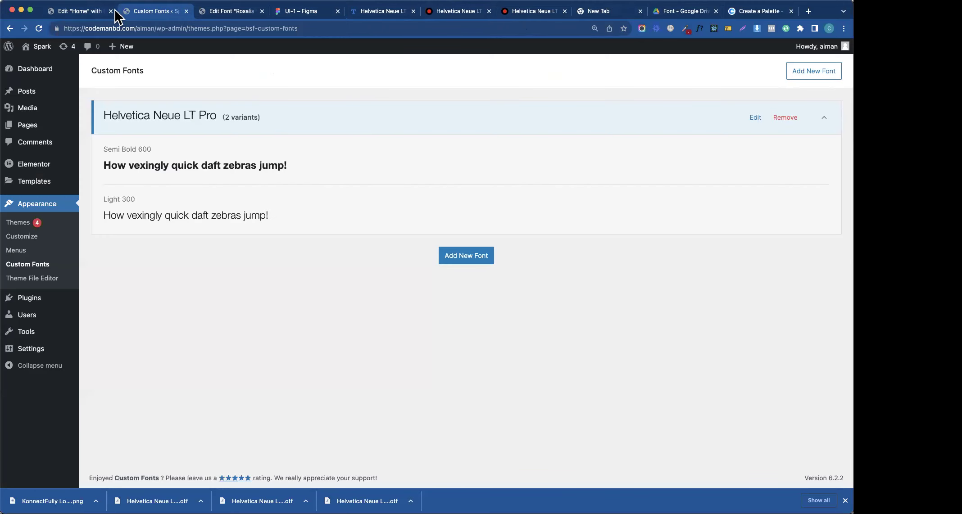
{"action": "left_click", "coordinate": [101, 11]}
{"action": "right_click", "coordinate": [466, 103]}
{"action": "left_click", "coordinate": [469, 111]}
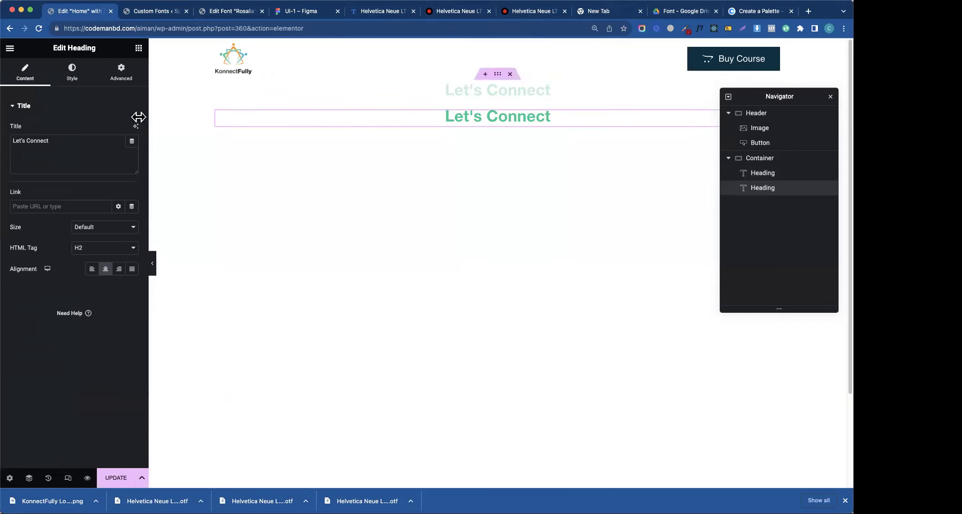
{"action": "triple_click", "coordinate": [48, 140]}
{"action": "type", "text": "Enneagram Tools for Happier, Healthier Relationships"}
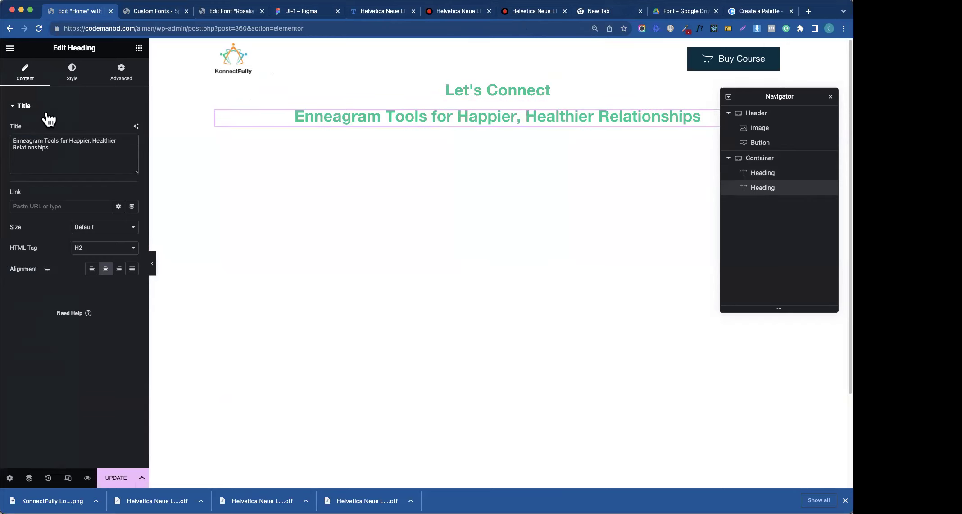
{"action": "left_click", "coordinate": [107, 249]}
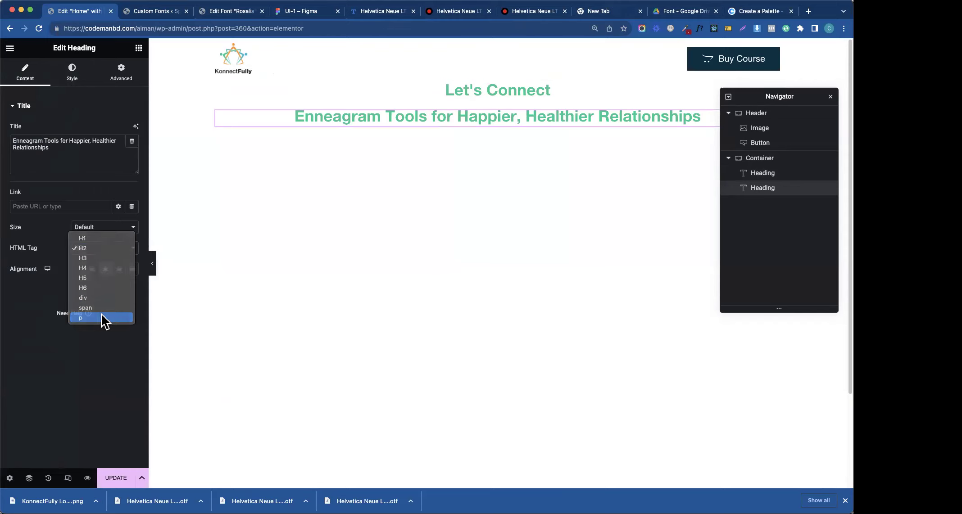
{"action": "left_click", "coordinate": [101, 317]}
- Keep the title as H2 and centre both texts vertically in the container
{"action": "left_click", "coordinate": [545, 93]}
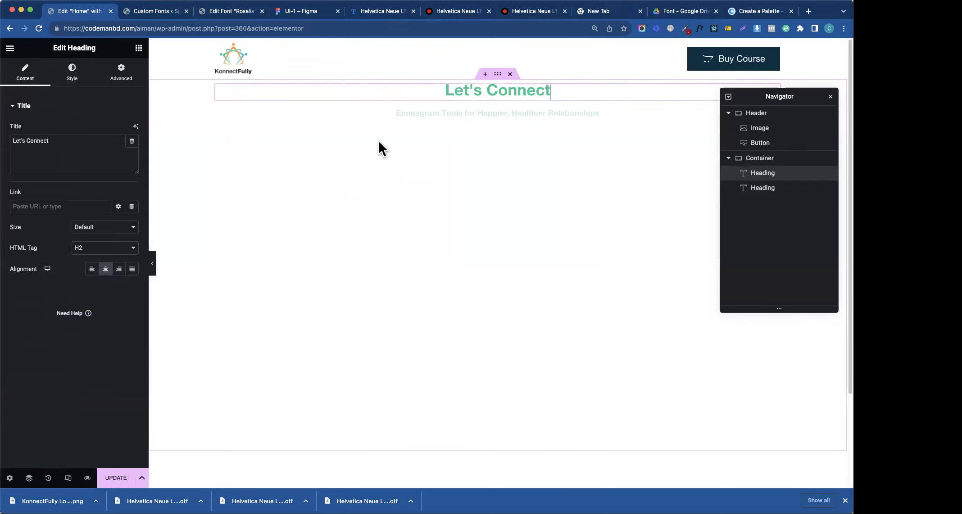
{"action": "left_click", "coordinate": [96, 252]}
{"action": "left_click", "coordinate": [95, 249]}
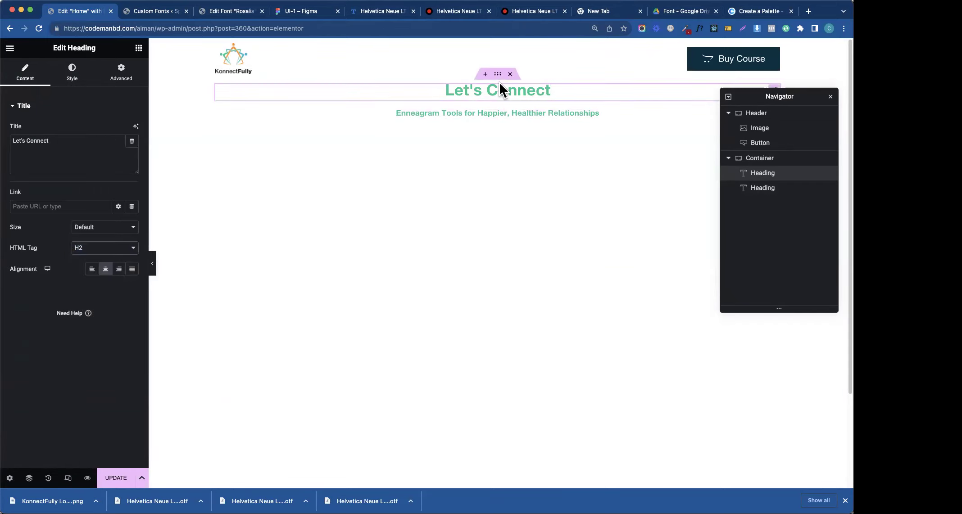
{"action": "left_click", "coordinate": [499, 76]}
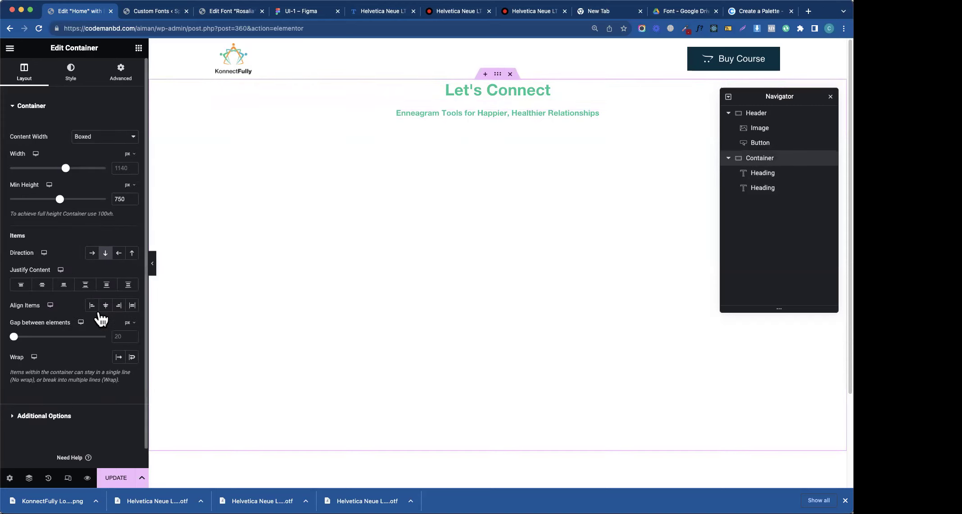
{"action": "left_click", "coordinate": [42, 284]}
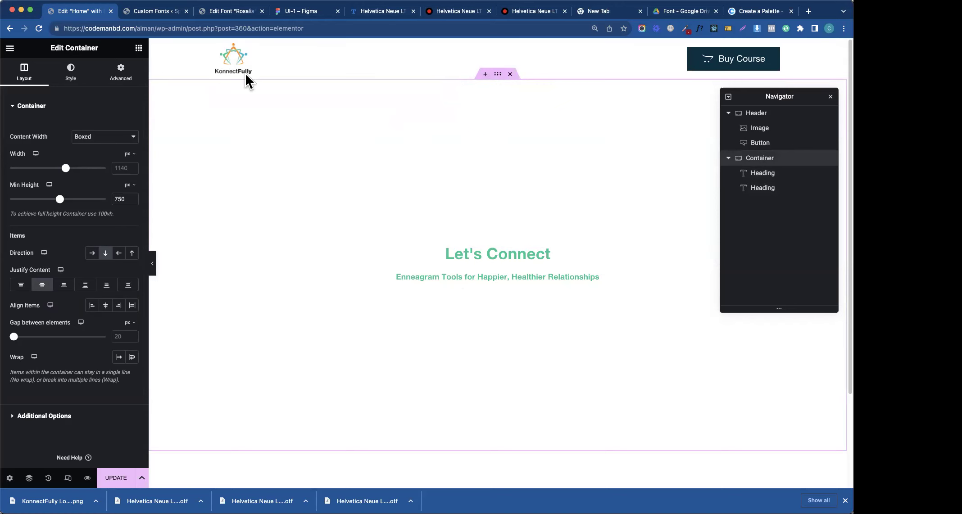
{"action": "left_click", "coordinate": [306, 11]}
{"action": "left_click", "coordinate": [282, 135]}
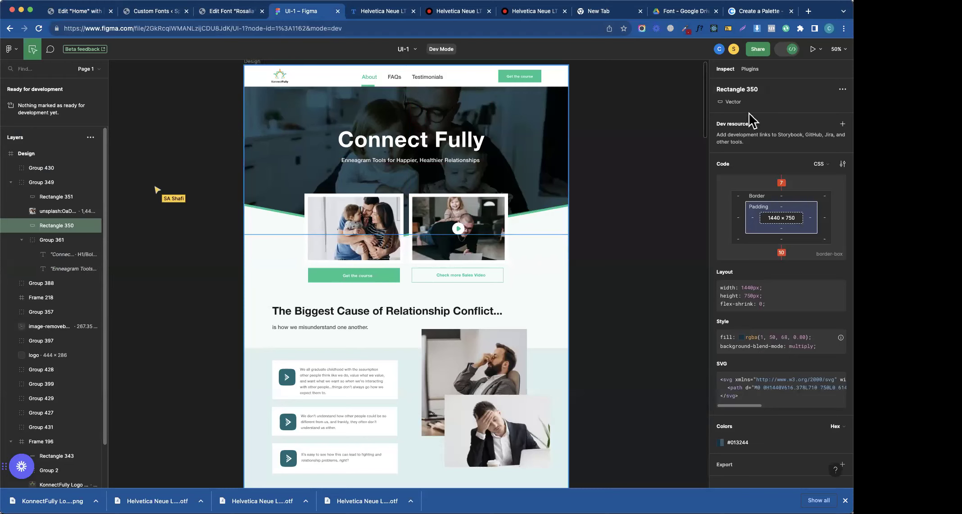
- Export the unsplash hero photo layer from Figma as a PNG
{"action": "left_click", "coordinate": [841, 464]}
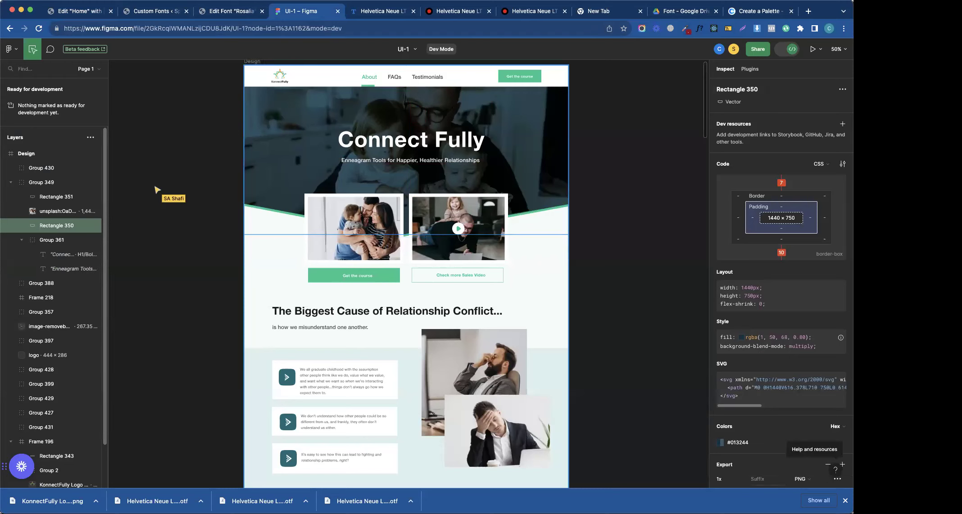
{"action": "scroll", "coordinate": [784, 441], "scroll_direction": "down", "scroll_amount": 3}
{"action": "left_click", "coordinate": [719, 441]}
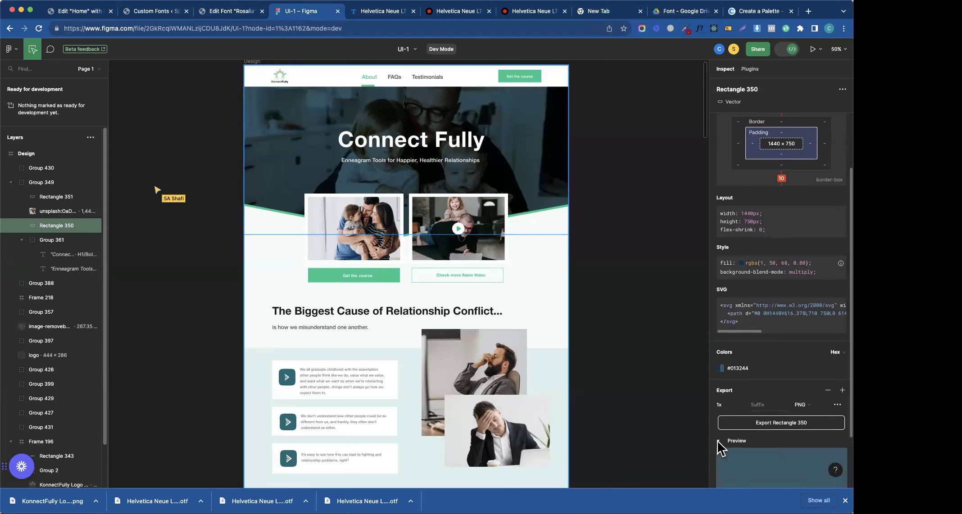
{"action": "scroll", "coordinate": [816, 430], "scroll_direction": "down", "scroll_amount": 3}
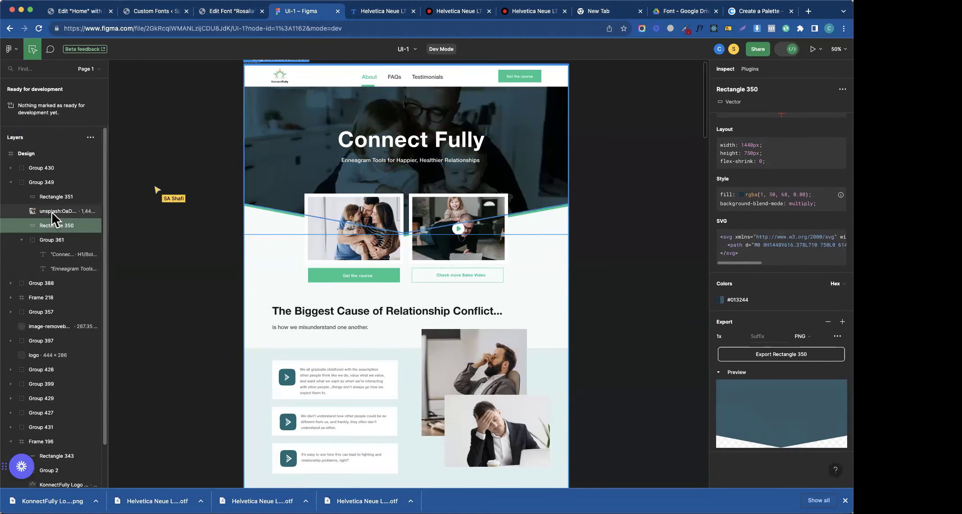
{"action": "left_click", "coordinate": [54, 227]}
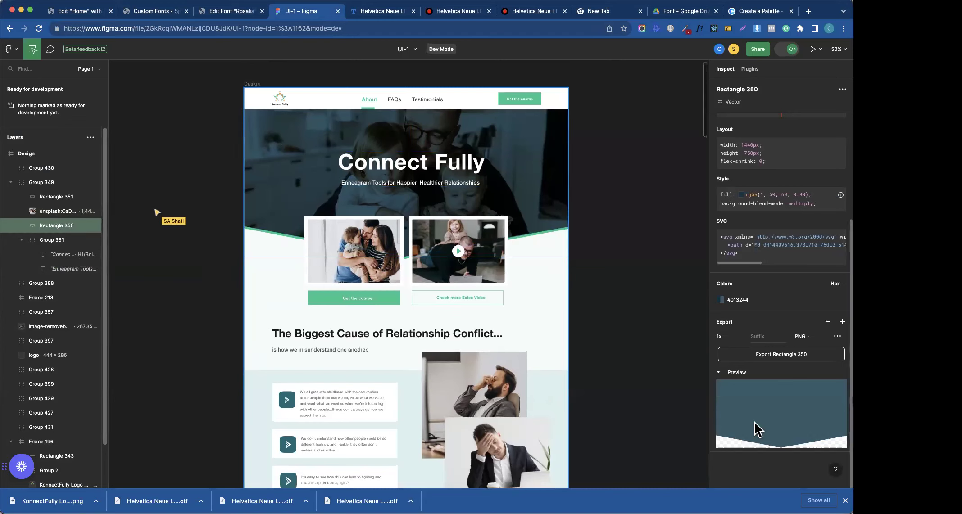
{"action": "left_click", "coordinate": [45, 211]}
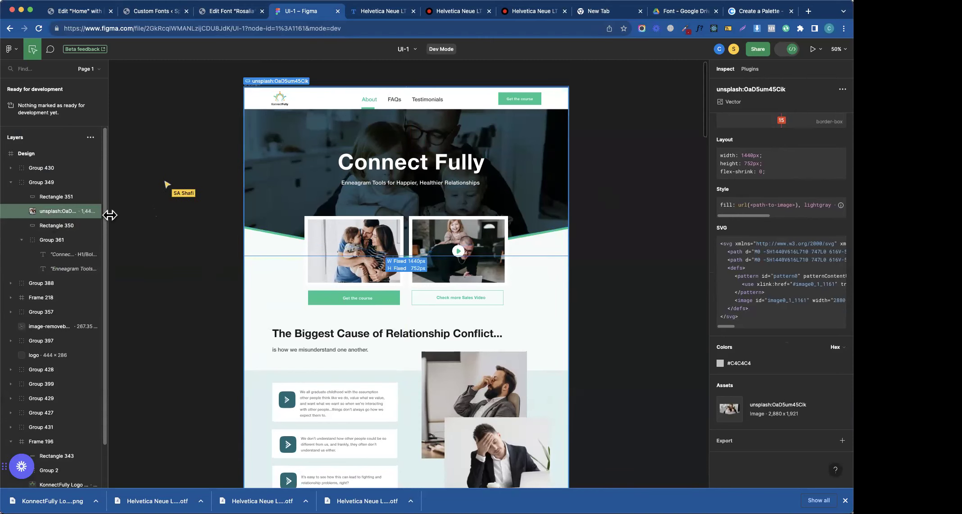
{"action": "left_click", "coordinate": [808, 440]}
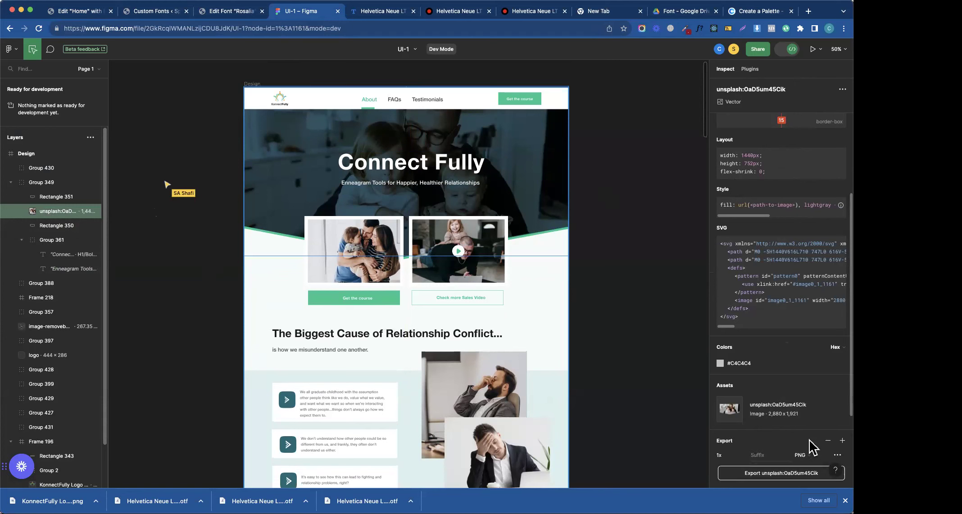
{"action": "scroll", "coordinate": [801, 450], "scroll_direction": "down", "scroll_amount": 3}
{"action": "left_click", "coordinate": [774, 359]}
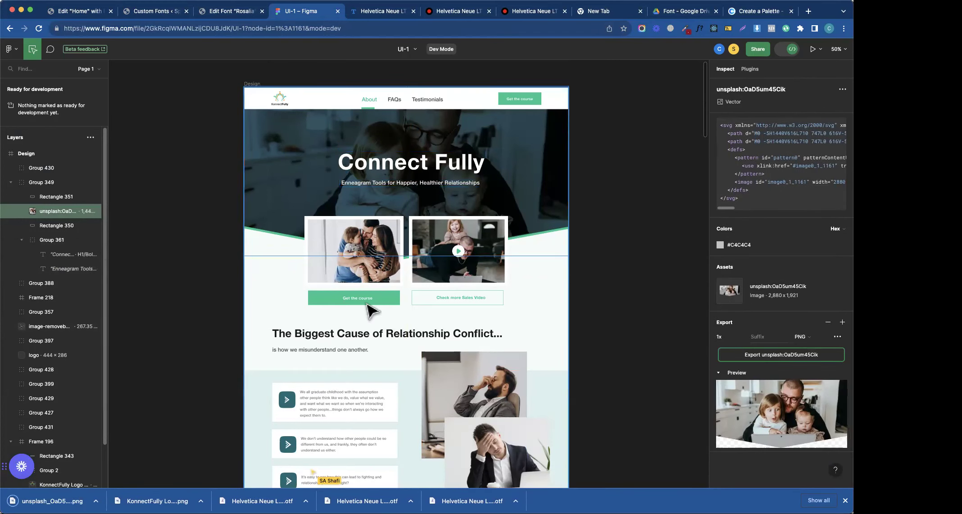
- Copy Rectangle 350's #013244 colour and return to the container's Elementor style settings
{"action": "left_click", "coordinate": [82, 225]}
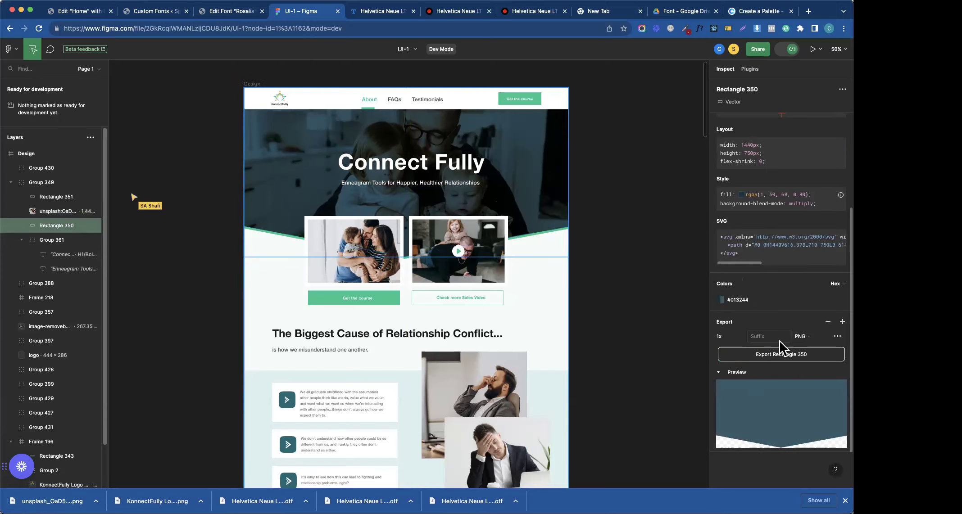
{"action": "left_click", "coordinate": [738, 300]}
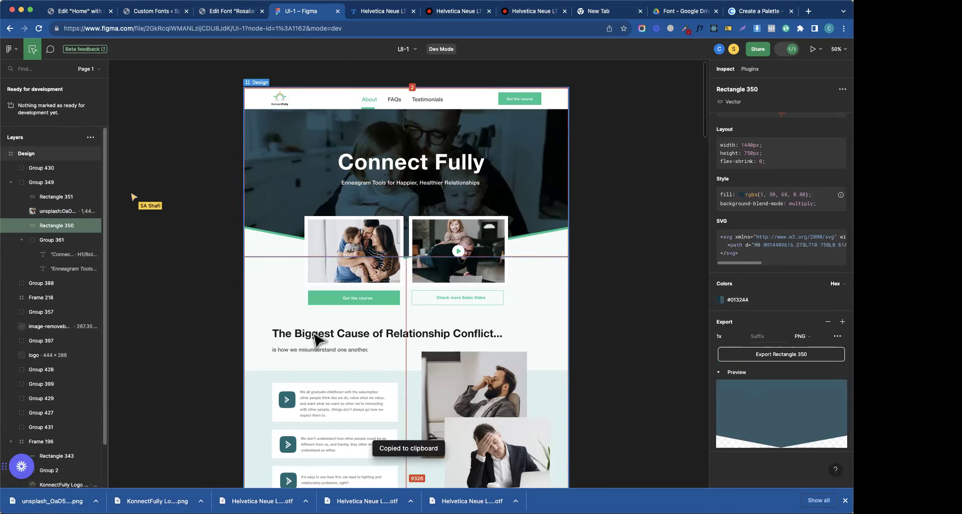
{"action": "left_click", "coordinate": [75, 11]}
{"action": "left_click", "coordinate": [69, 74]}
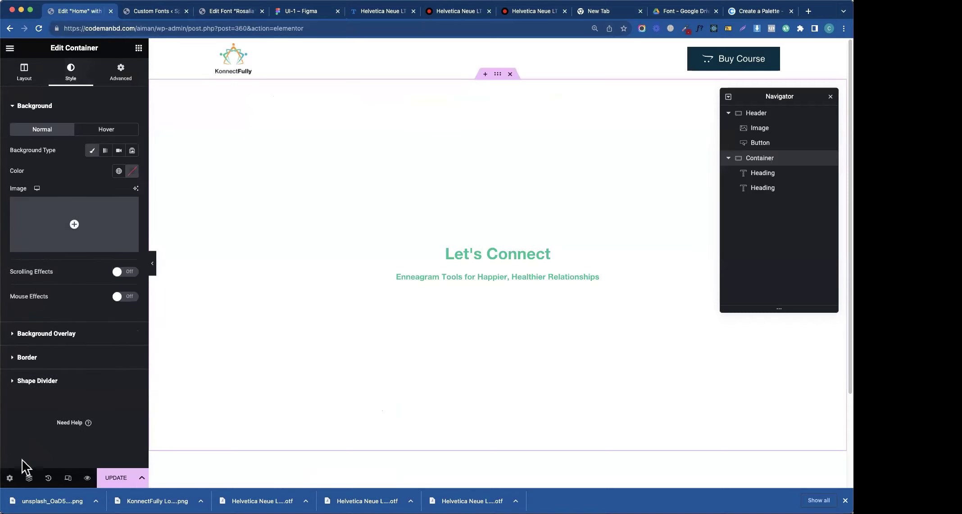
- Upload the exported hero PNG as the container background image, titled 'hero image'
{"action": "left_click", "coordinate": [74, 243]}
{"action": "left_click_drag", "start_coordinate": [49, 501], "coordinate": [585, 234]}
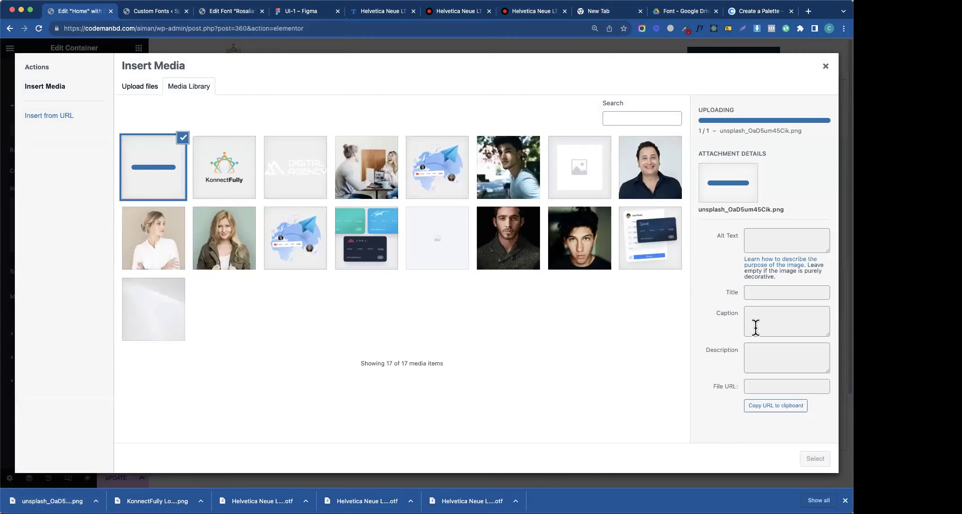
{"action": "left_click", "coordinate": [768, 285]}
{"action": "key", "text": "super+a"}
{"action": "type", "text": "her"}
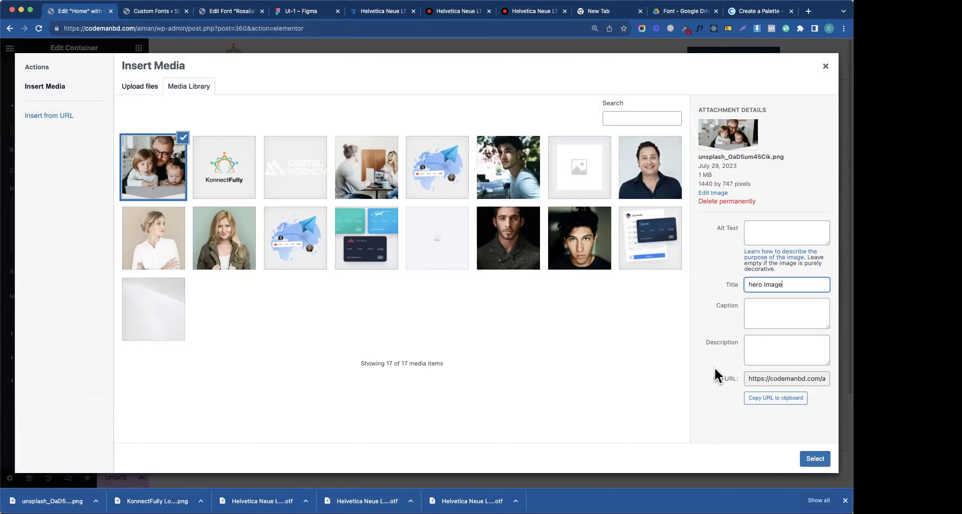
- Apply the uploaded photo as the hero background, centred at Center Center with No-repeat
{"action": "left_click", "coordinate": [807, 462]}
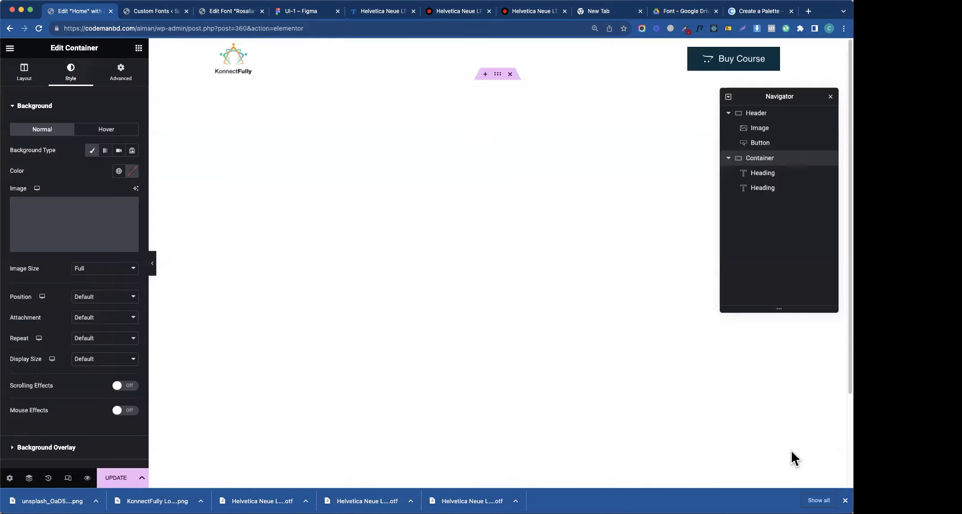
{"action": "left_click", "coordinate": [96, 297]}
{"action": "left_click", "coordinate": [94, 308]}
{"action": "left_click", "coordinate": [92, 318]}
{"action": "left_click", "coordinate": [93, 328]}
{"action": "left_click", "coordinate": [95, 338]}
{"action": "left_click", "coordinate": [96, 349]}
- Set the background Display Size to Cover and Attachment to Fixed, then clear the background
{"action": "left_click", "coordinate": [95, 359]}
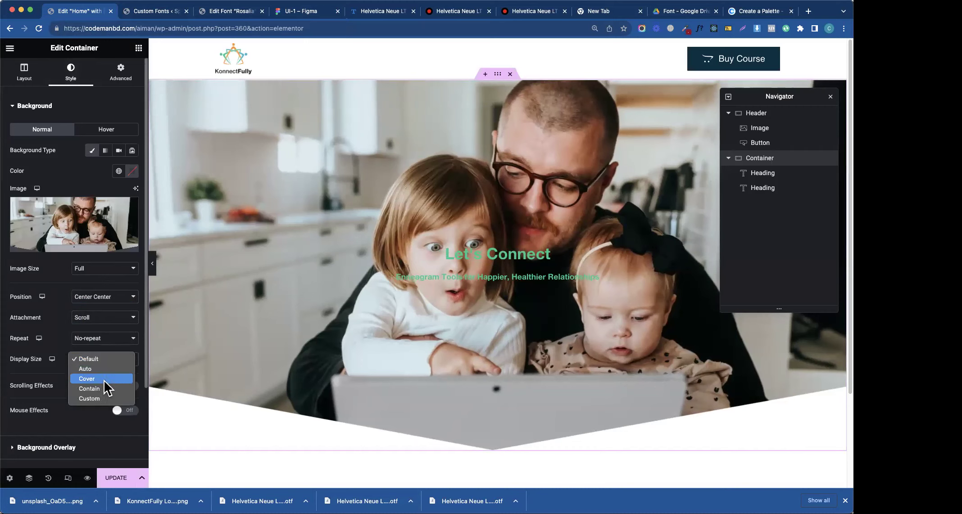
{"action": "left_click", "coordinate": [104, 380]}
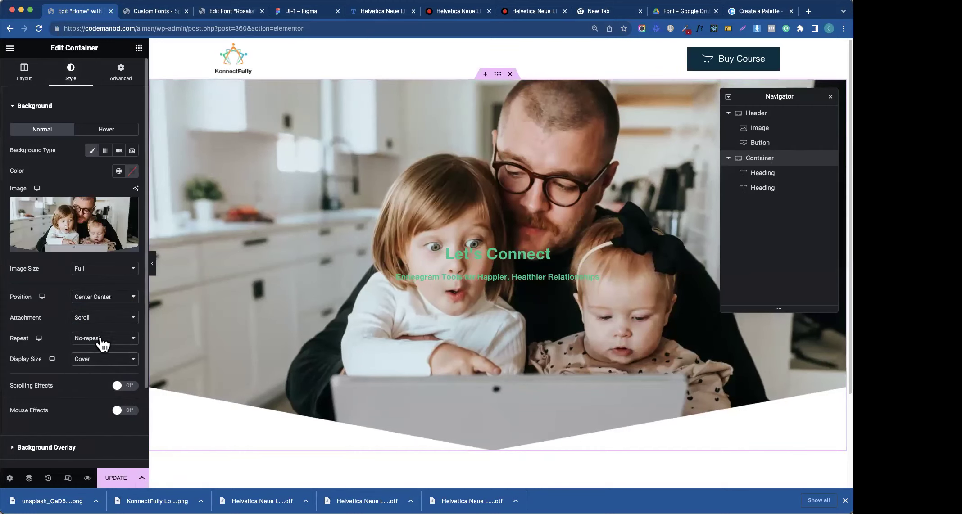
{"action": "left_click", "coordinate": [104, 318]}
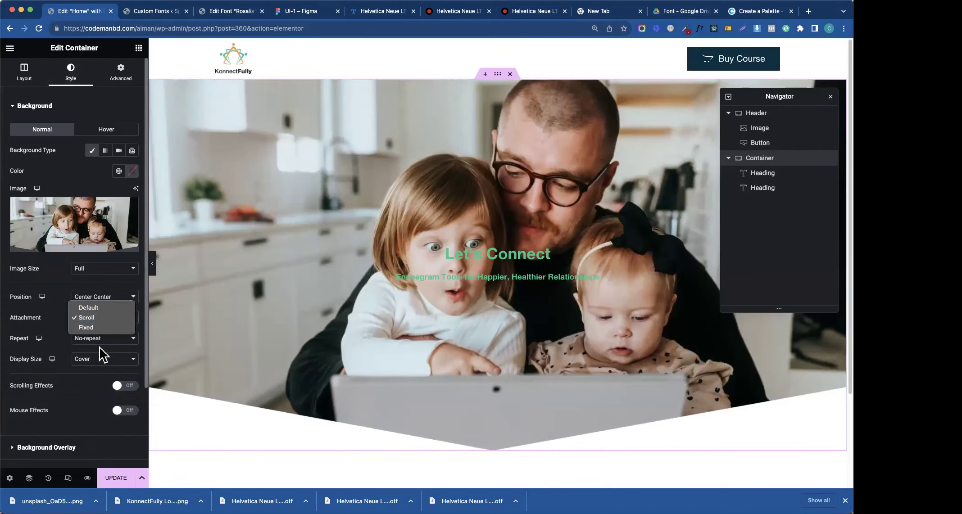
{"action": "left_click", "coordinate": [103, 320]}
{"action": "scroll", "coordinate": [498, 225], "scroll_direction": "down", "scroll_amount": 3}
{"action": "scroll", "coordinate": [833, 204], "scroll_direction": "up", "scroll_amount": 3}
{"action": "scroll", "coordinate": [833, 204], "scroll_direction": "down", "scroll_amount": 4}
{"action": "scroll", "coordinate": [828, 167], "scroll_direction": "up", "scroll_amount": 2}
{"action": "scroll", "coordinate": [819, 161], "scroll_direction": "down", "scroll_amount": 2}
{"action": "scroll", "coordinate": [819, 163], "scroll_direction": "up", "scroll_amount": 4}
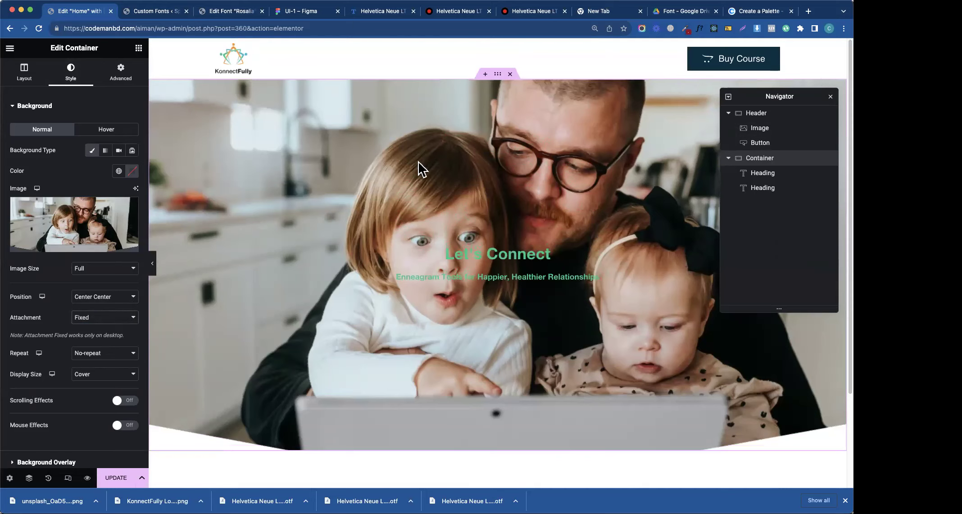
{"action": "left_click", "coordinate": [91, 151]}
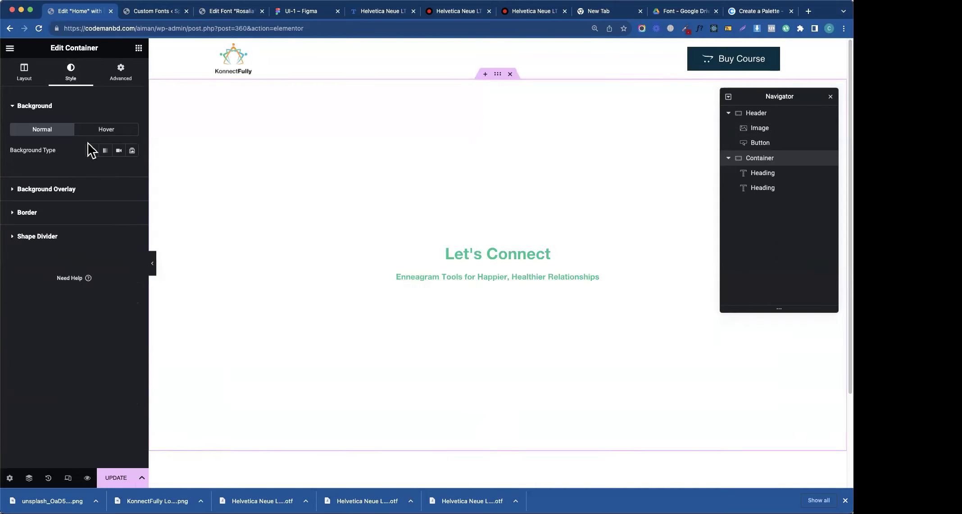
- Restore the background photo and add a Classic background overlay in #013244
{"action": "left_click", "coordinate": [92, 151]}
{"action": "left_click", "coordinate": [59, 120]}
{"action": "left_click", "coordinate": [81, 143]}
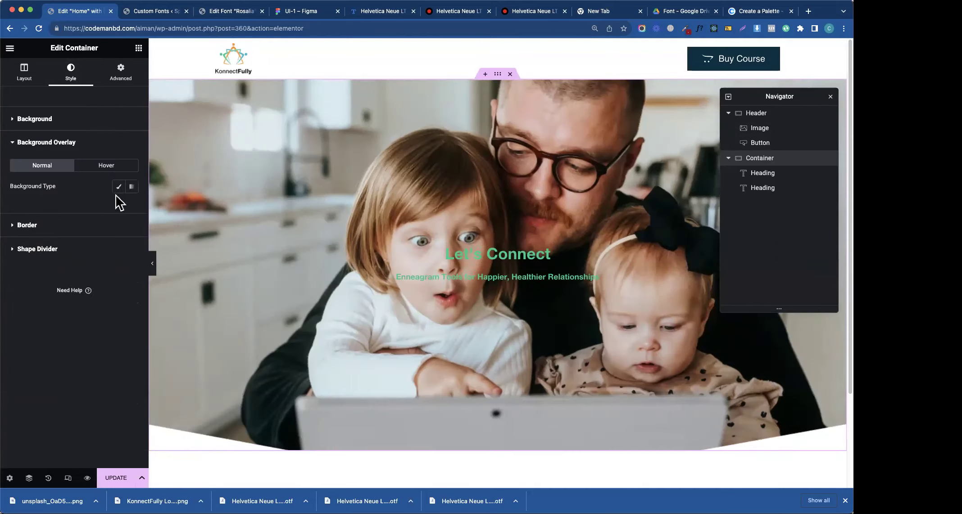
{"action": "left_click", "coordinate": [119, 186]}
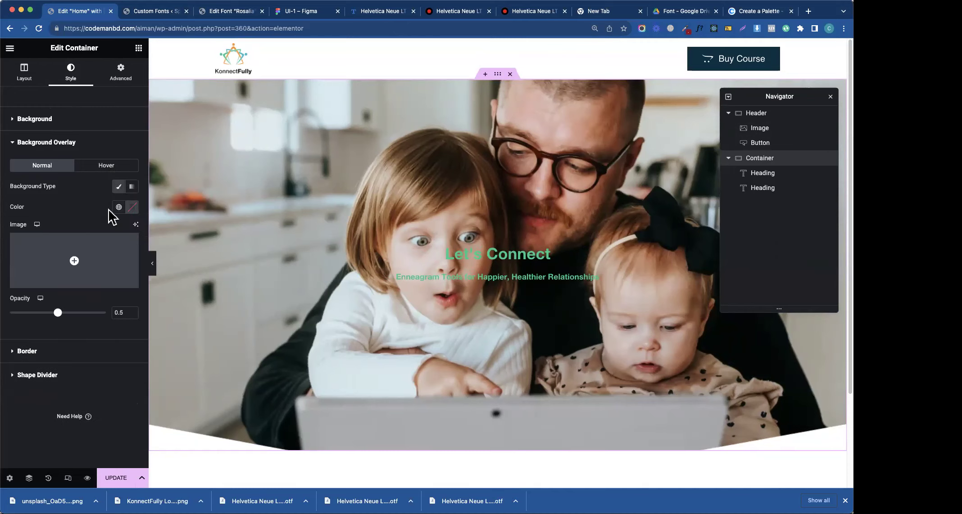
{"action": "left_click", "coordinate": [132, 207]}
{"action": "type", "text": "#013244"}
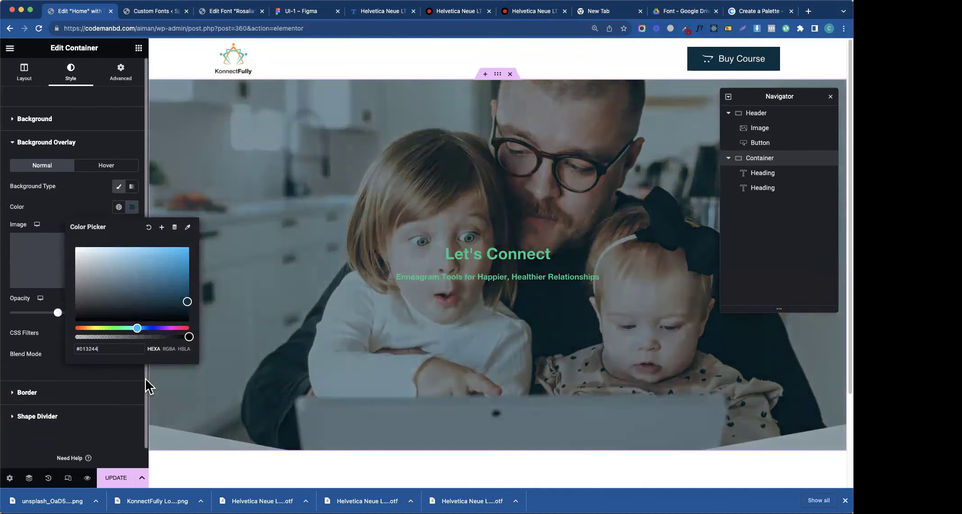
{"action": "left_click", "coordinate": [83, 210]}
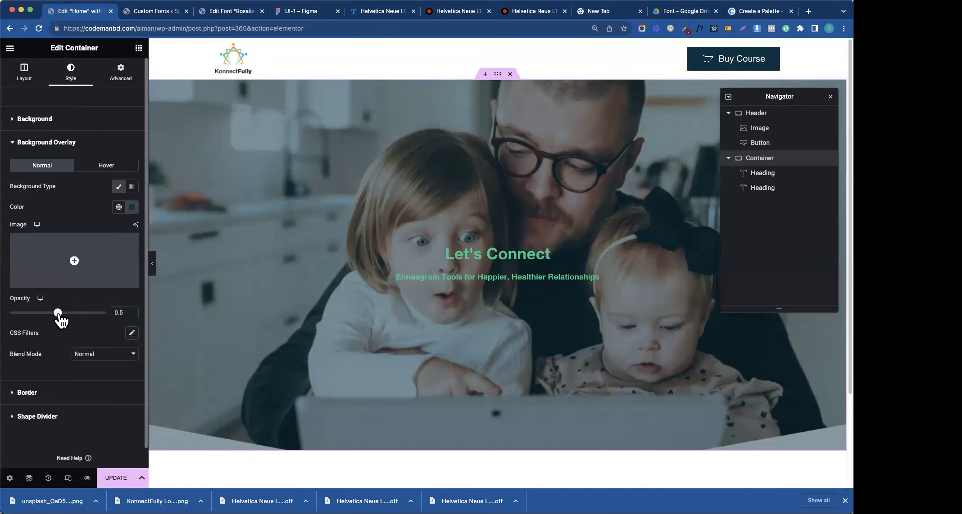
- Set the overlay opacity to 0.8
{"action": "left_click_drag", "start_coordinate": [58, 316], "coordinate": [79, 317]}
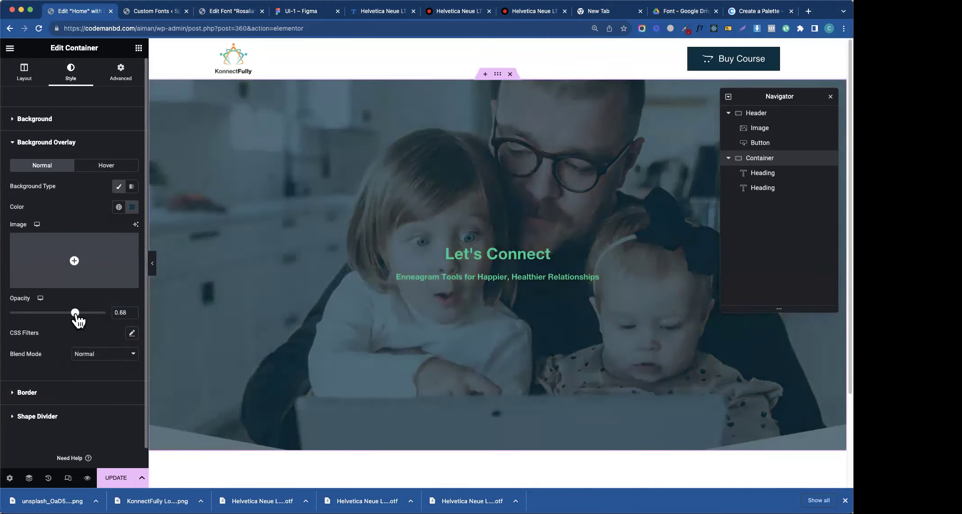
{"action": "left_click", "coordinate": [121, 313]}
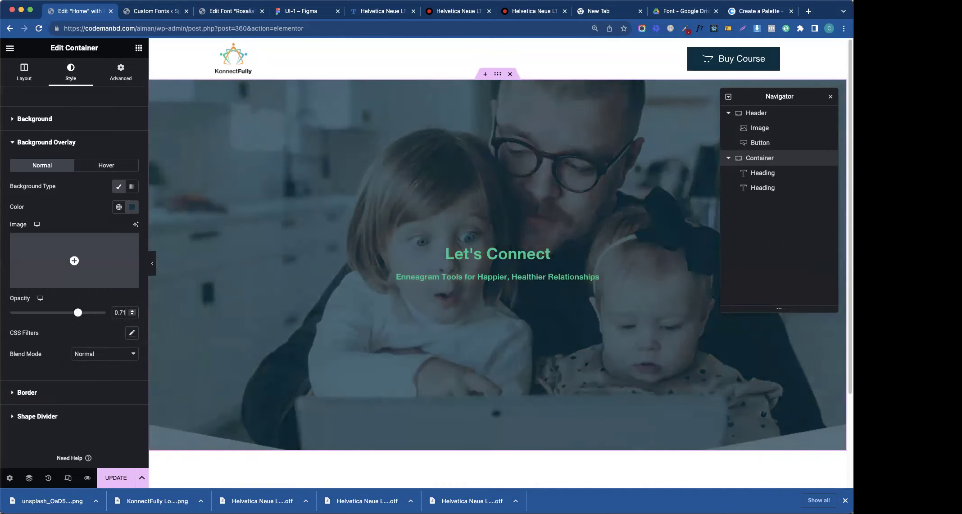
{"action": "key", "text": "BackSpace"}
{"action": "key", "text": "BackSpace"}
{"action": "type", "text": "8"}
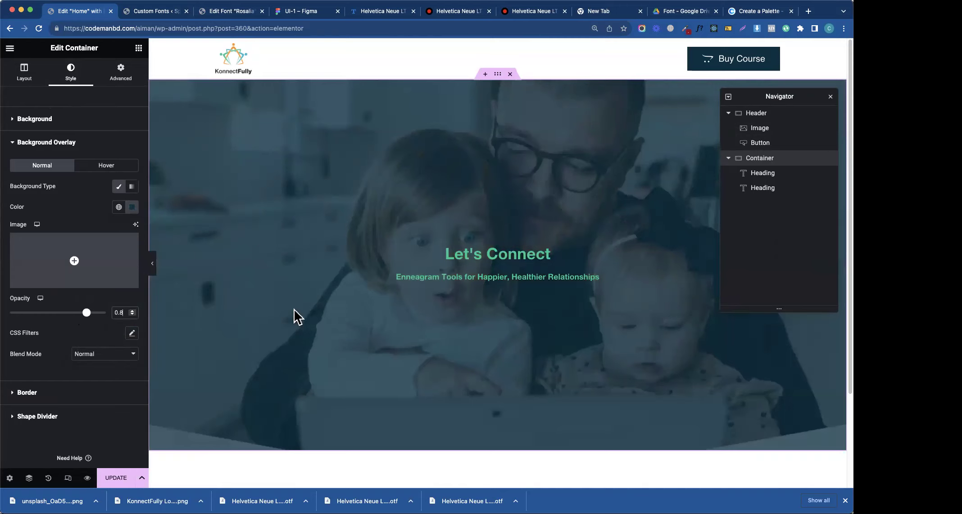
{"action": "left_click", "coordinate": [566, 253]}
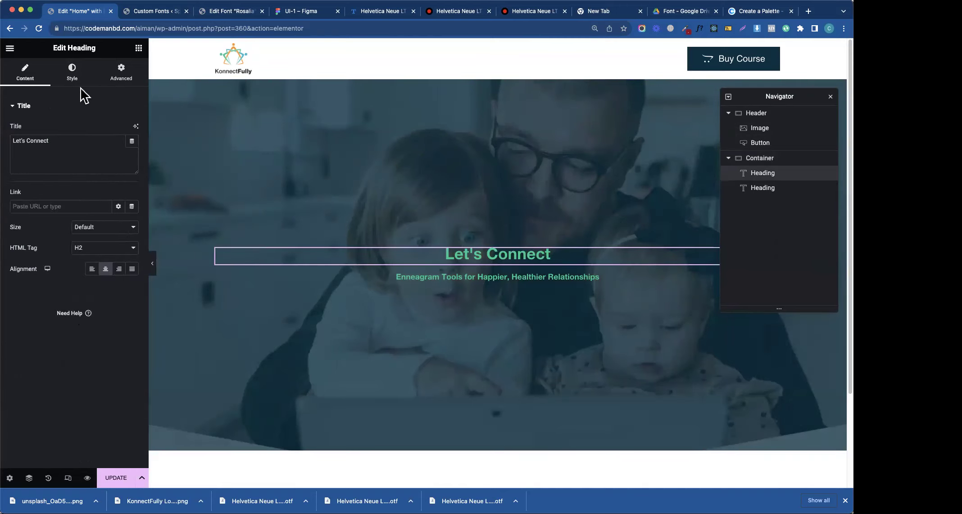
- Check the Figma heading size and set the Let's Connect heading font size to 96
{"action": "left_click", "coordinate": [73, 74]}
{"action": "left_click", "coordinate": [132, 150]}
{"action": "left_click", "coordinate": [109, 225]}
{"action": "type", "text": "48"}
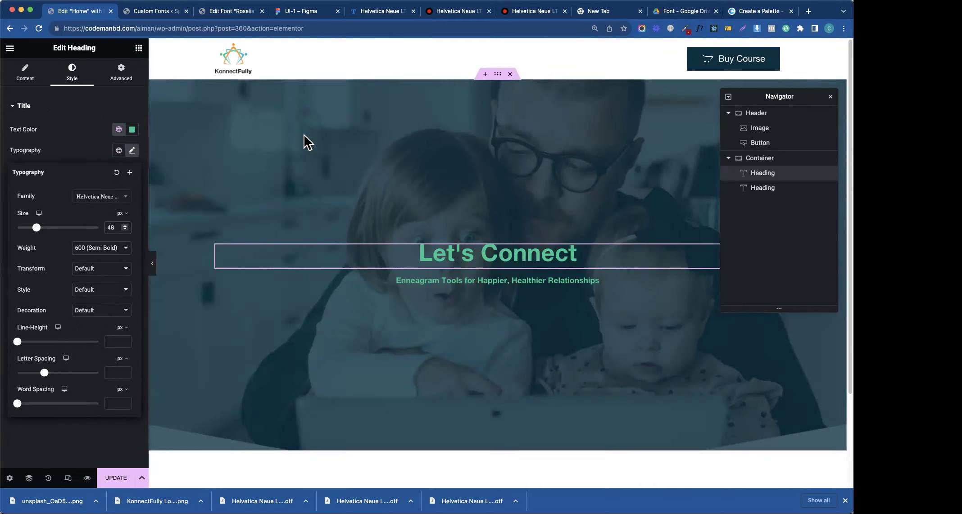
{"action": "left_click", "coordinate": [304, 15]}
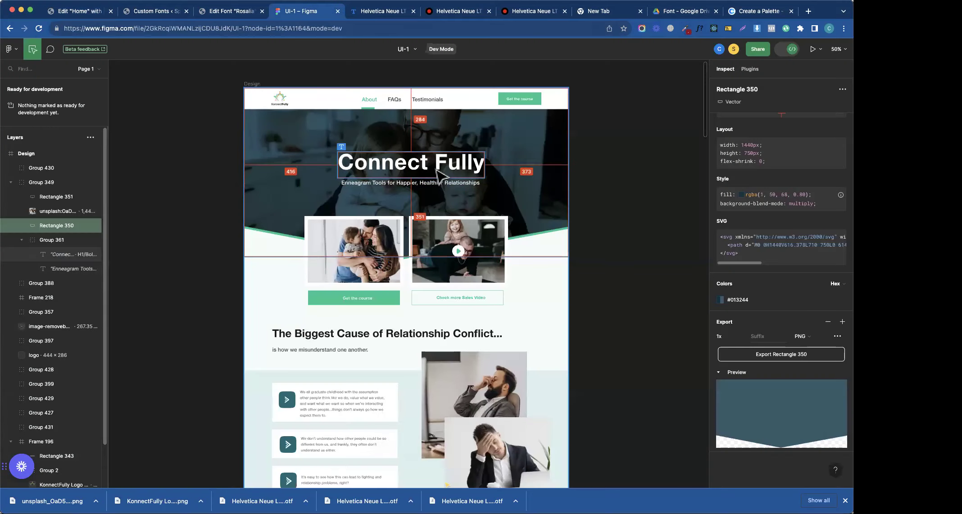
{"action": "left_click", "coordinate": [411, 162]}
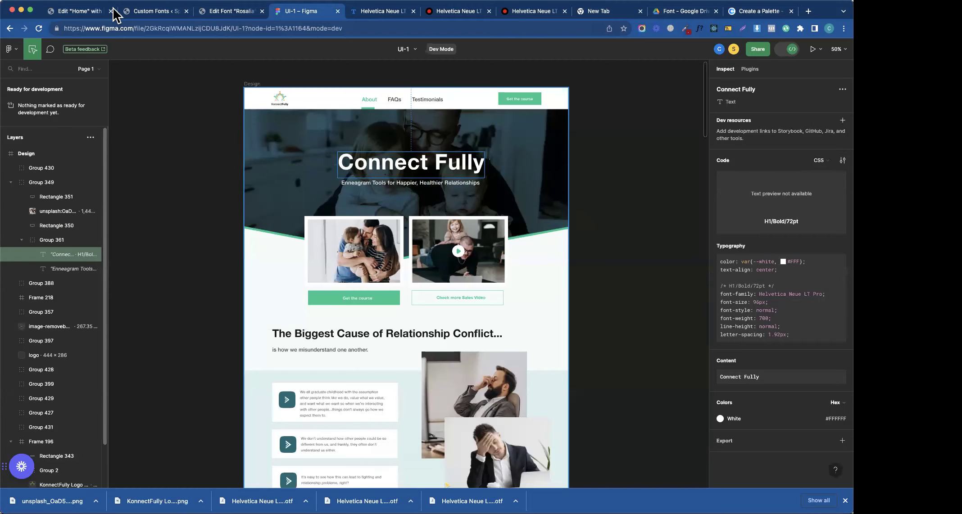
{"action": "left_click", "coordinate": [93, 12]}
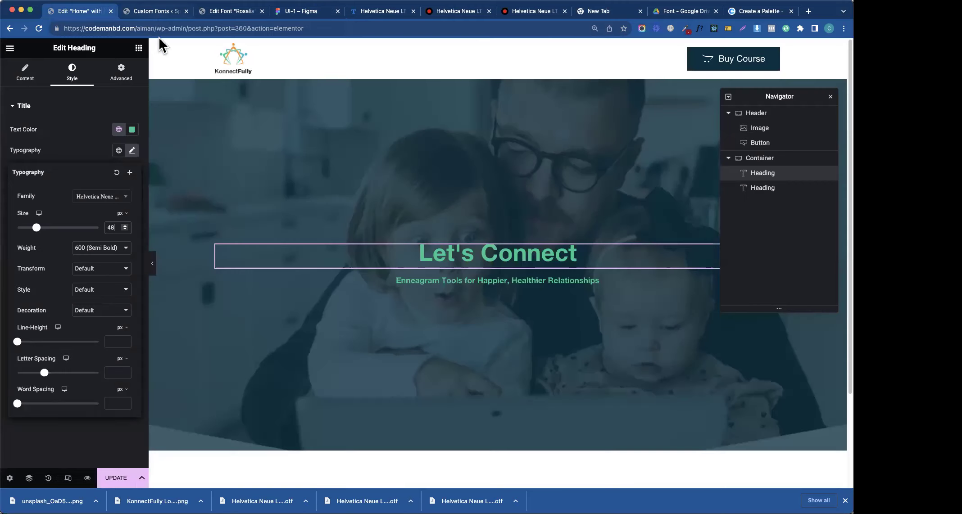
{"action": "double_click", "coordinate": [108, 227]}
{"action": "type", "text": "96"}
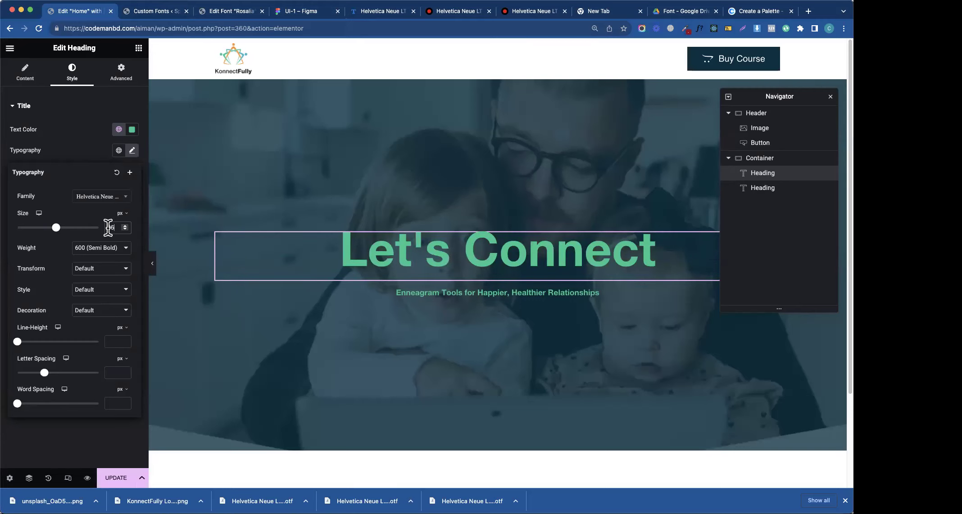
- Make the heading text white and save white as a new global colour
{"action": "left_click", "coordinate": [119, 129]}
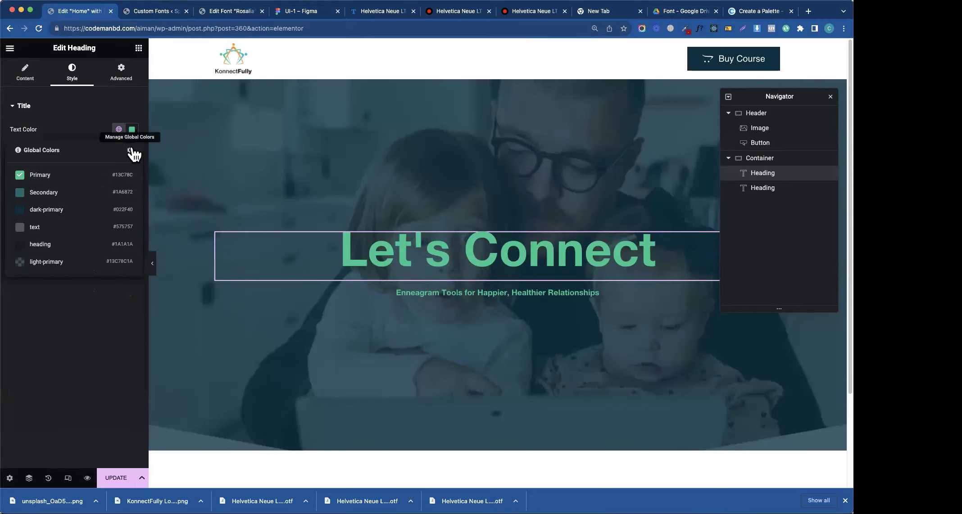
{"action": "left_click", "coordinate": [131, 130]}
{"action": "left_click_drag", "start_coordinate": [86, 203], "coordinate": [69, 163]}
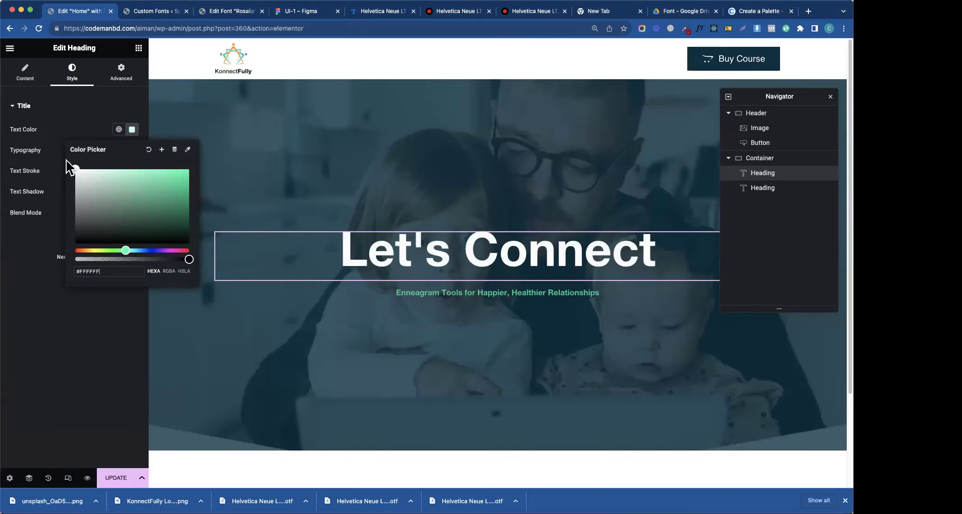
{"action": "left_click", "coordinate": [163, 152]}
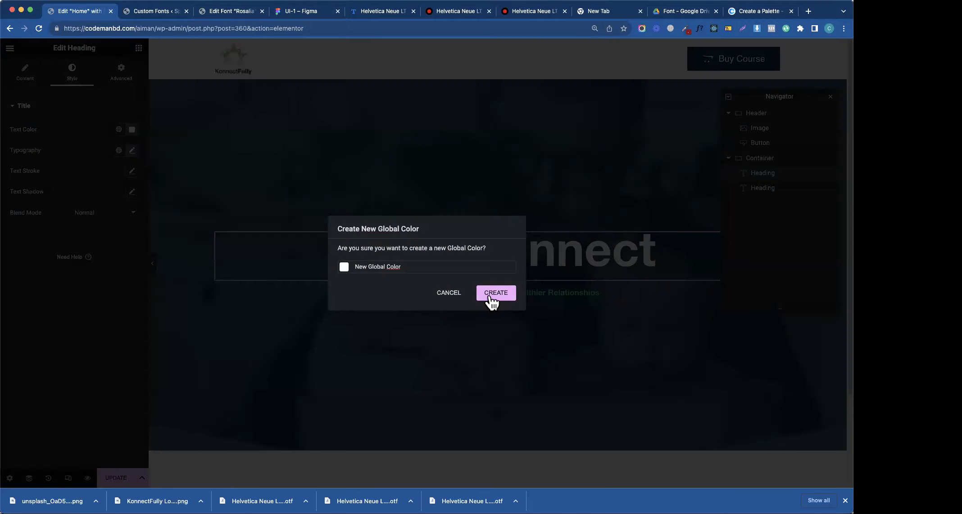
{"action": "left_click", "coordinate": [494, 294]}
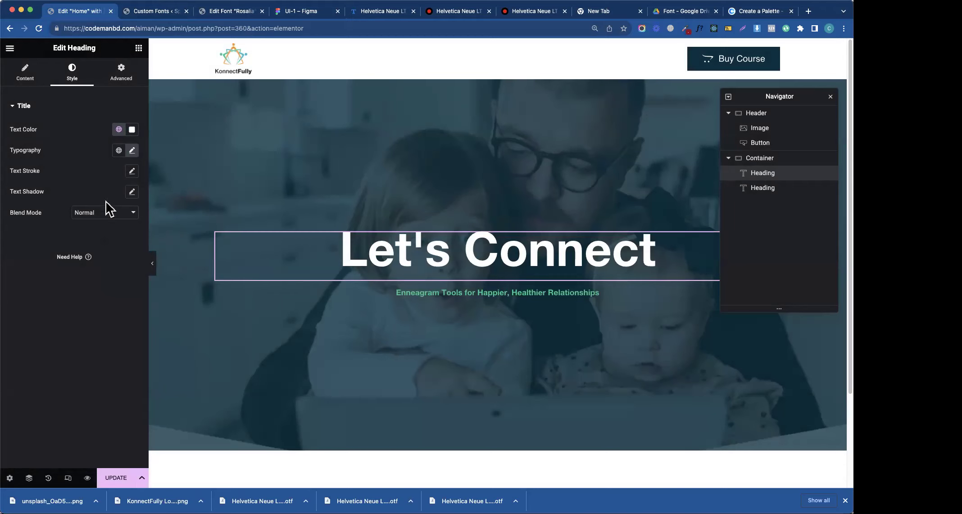
- Add a soft text shadow with blur 10 to the heading
{"action": "left_click", "coordinate": [132, 191]}
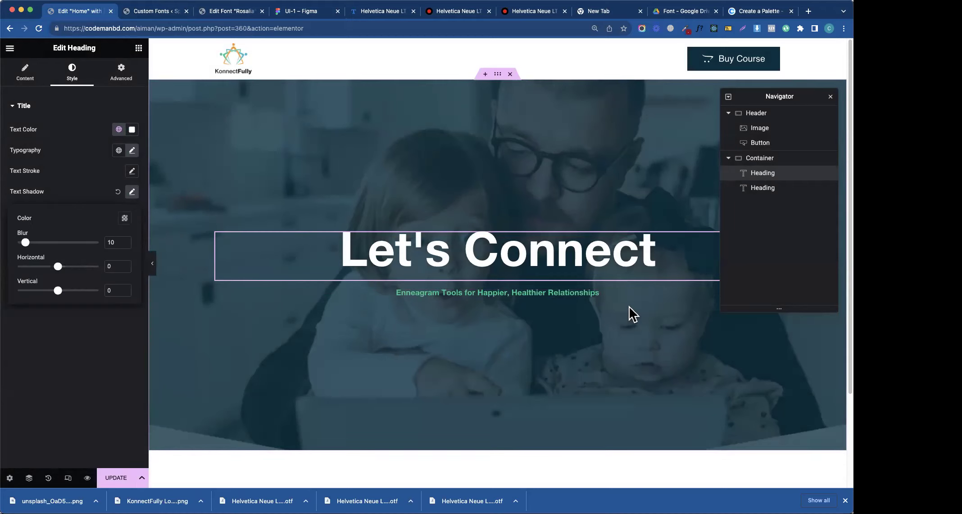
{"action": "left_click", "coordinate": [86, 196]}
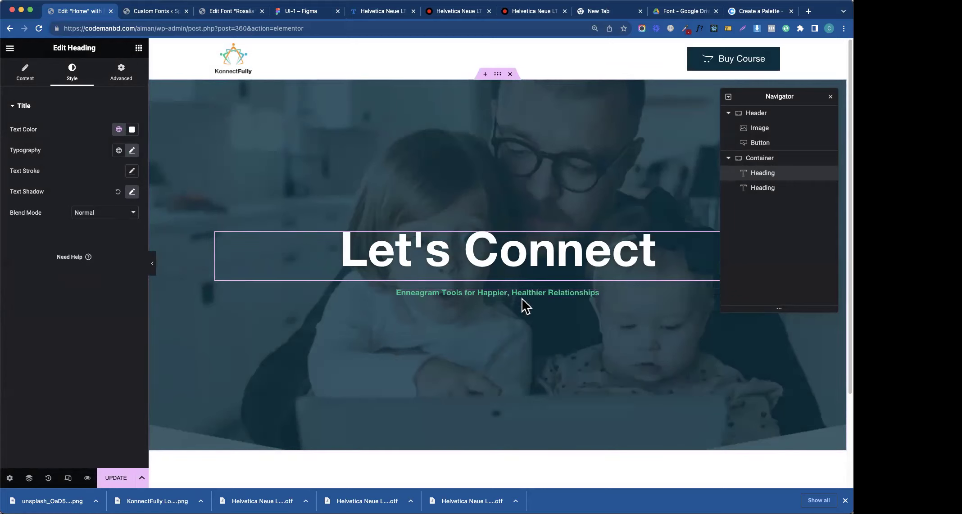
{"action": "left_click", "coordinate": [599, 289]}
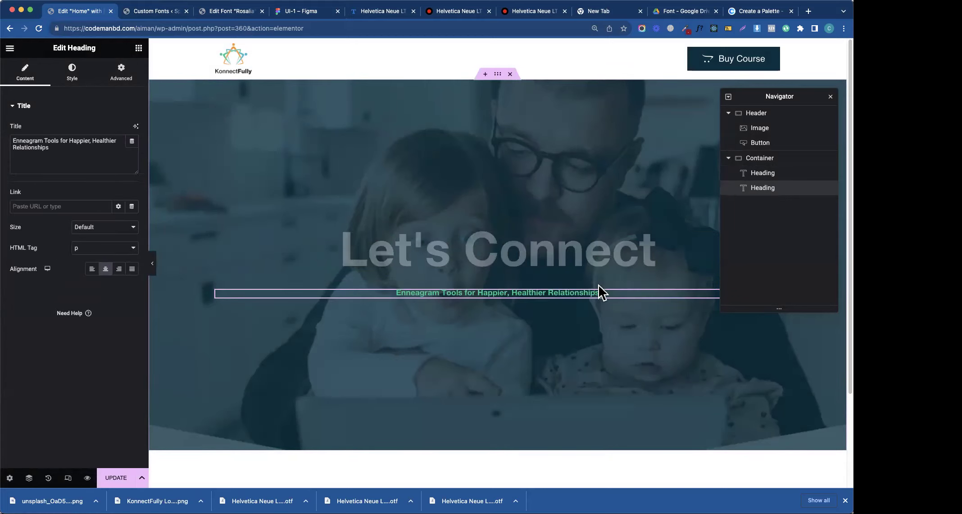
- Set the Enneagram Tools subheading size to 18 and weight to normal 400
{"action": "left_click", "coordinate": [71, 78]}
{"action": "left_click", "coordinate": [132, 151]}
{"action": "left_click", "coordinate": [115, 227]}
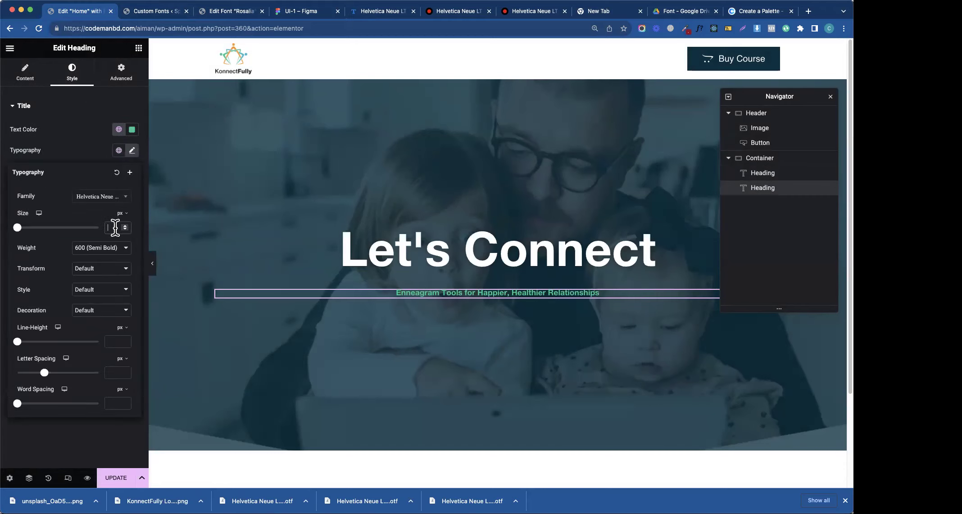
{"action": "type", "text": "18"}
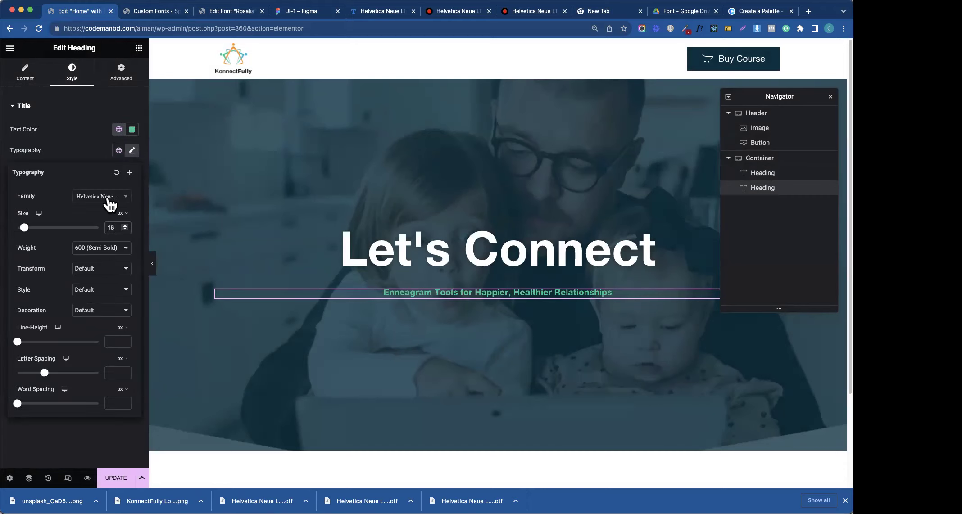
{"action": "left_click", "coordinate": [109, 198]}
{"action": "left_click", "coordinate": [58, 203]}
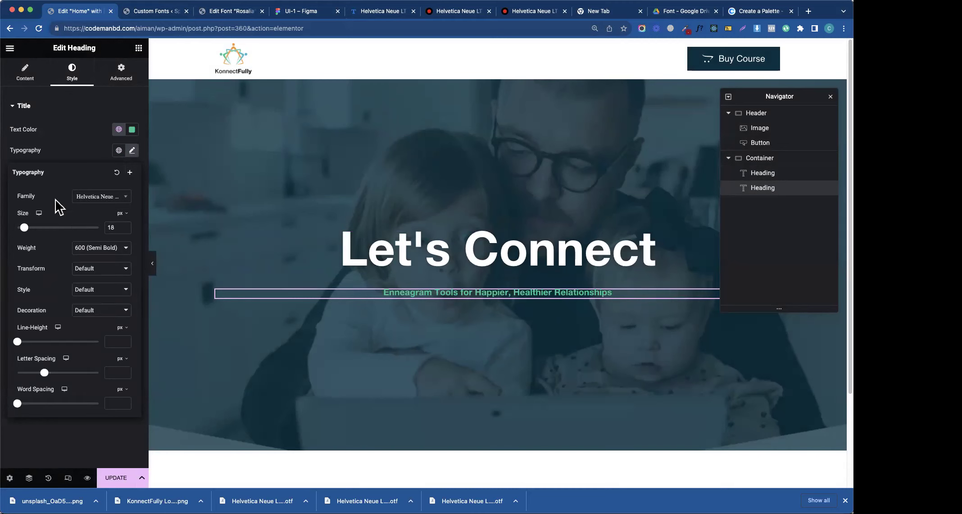
{"action": "left_click", "coordinate": [109, 249]}
{"action": "left_click", "coordinate": [89, 229]}
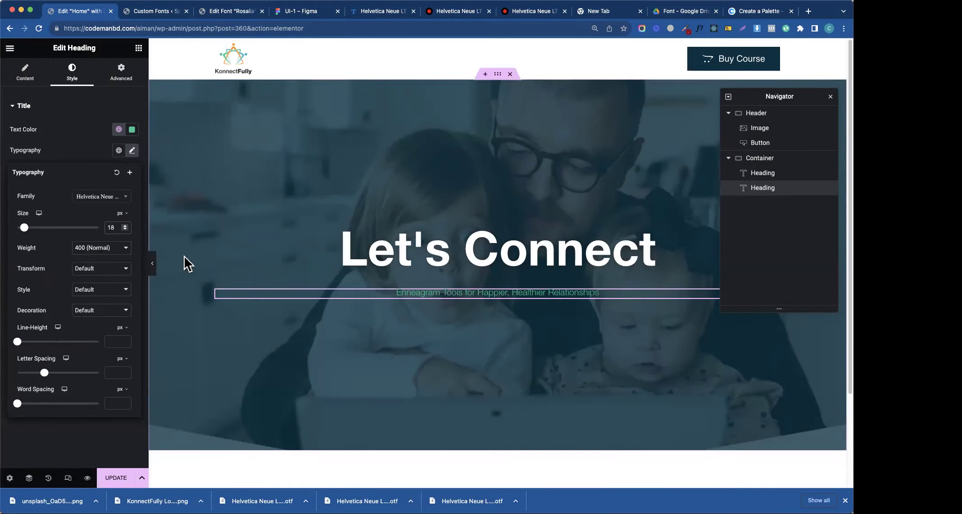
- Set the subheading text colour to a fully opaque pale green #77C5AB
{"action": "left_click", "coordinate": [132, 129]}
{"action": "left_click_drag", "start_coordinate": [92, 193], "coordinate": [56, 179]}
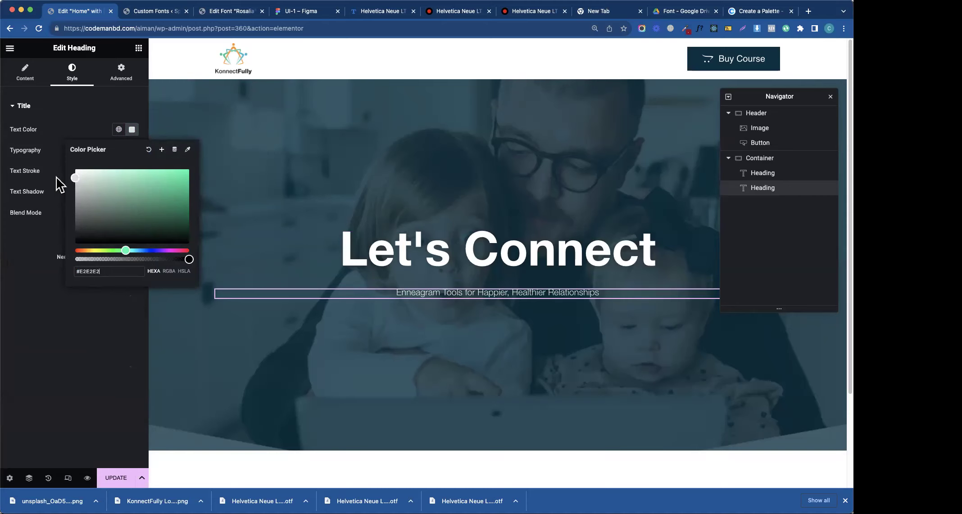
{"action": "left_click", "coordinate": [118, 129]}
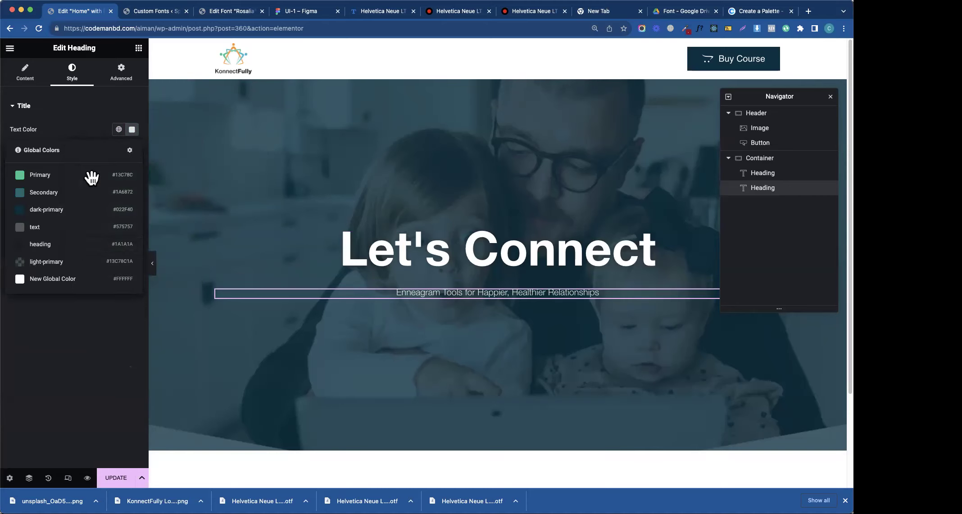
{"action": "left_click", "coordinate": [64, 183]}
{"action": "left_click", "coordinate": [118, 129]}
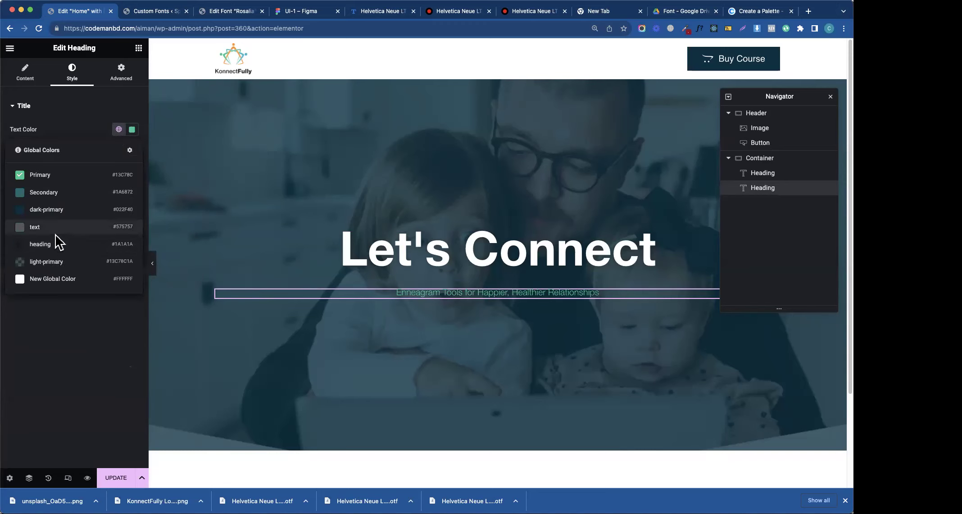
{"action": "left_click", "coordinate": [58, 260]}
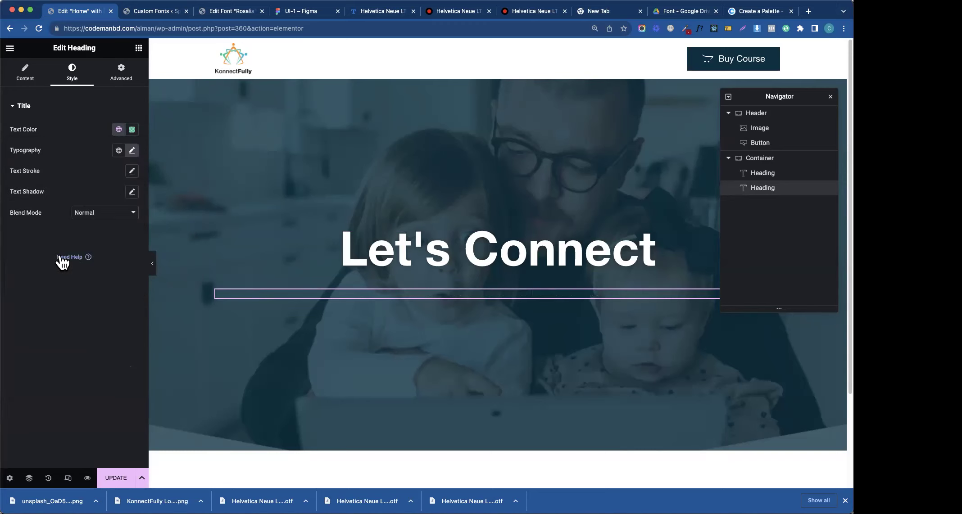
{"action": "left_click", "coordinate": [132, 130]}
{"action": "left_click_drag", "start_coordinate": [90, 259], "coordinate": [201, 269]}
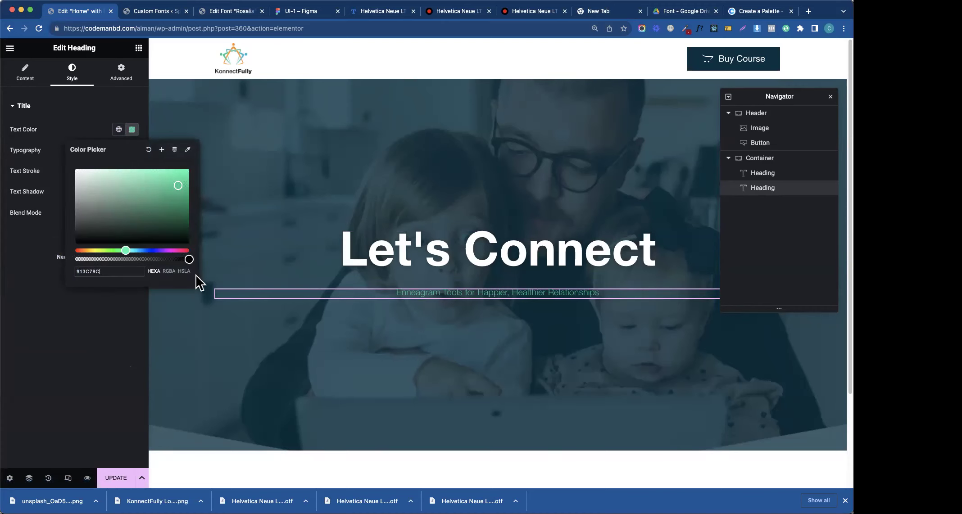
{"action": "left_click", "coordinate": [119, 185]}
{"action": "left_click", "coordinate": [135, 175]}
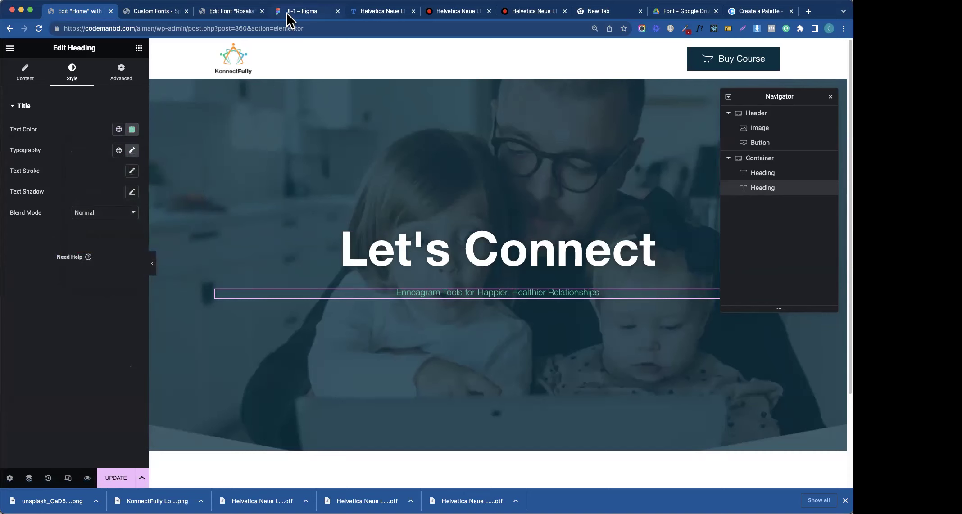
- Check the Figma subtitle typography and change the subheading size to 24
{"action": "left_click", "coordinate": [286, 12]}
{"action": "left_click", "coordinate": [417, 183]}
{"action": "scroll", "coordinate": [765, 225], "scroll_direction": "down", "scroll_amount": 1}
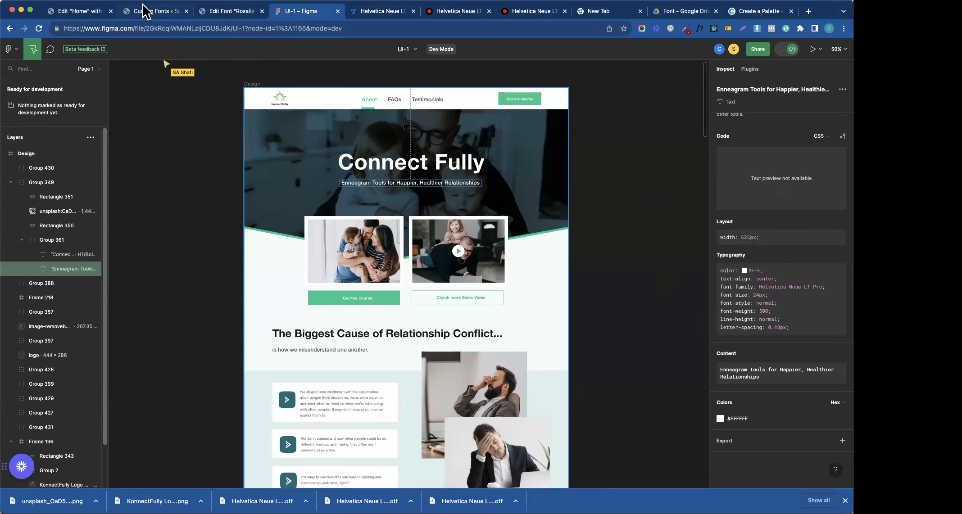
{"action": "left_click", "coordinate": [93, 11]}
{"action": "left_click", "coordinate": [132, 150]}
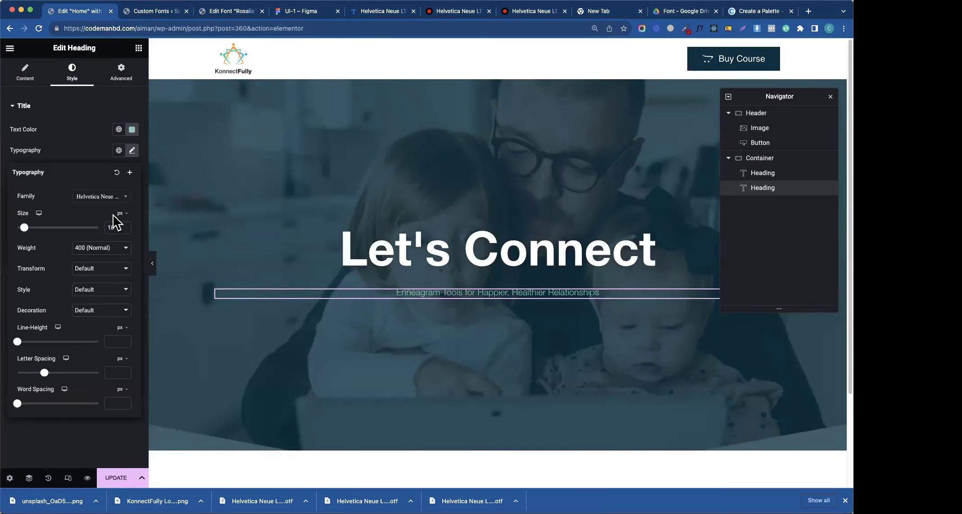
{"action": "double_click", "coordinate": [120, 227]}
{"action": "type", "text": "2"}
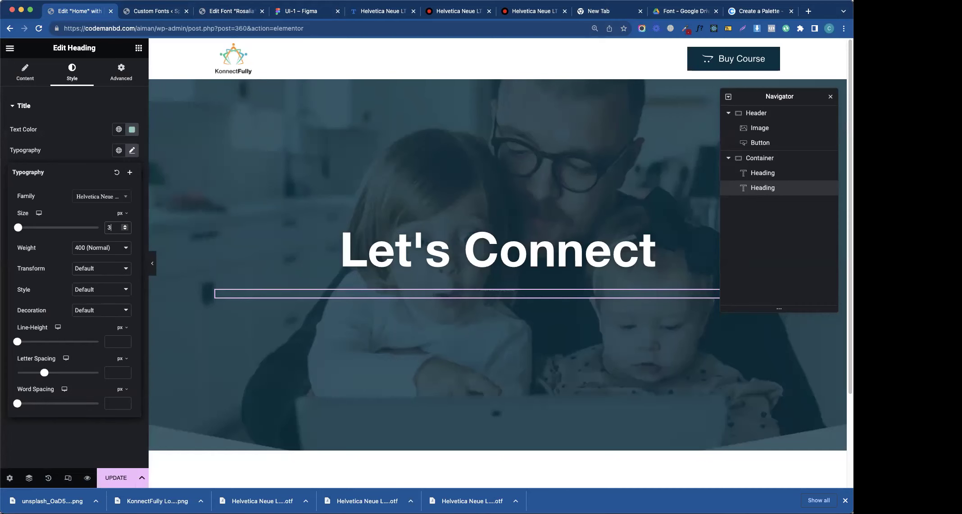
{"action": "type", "text": "4"}
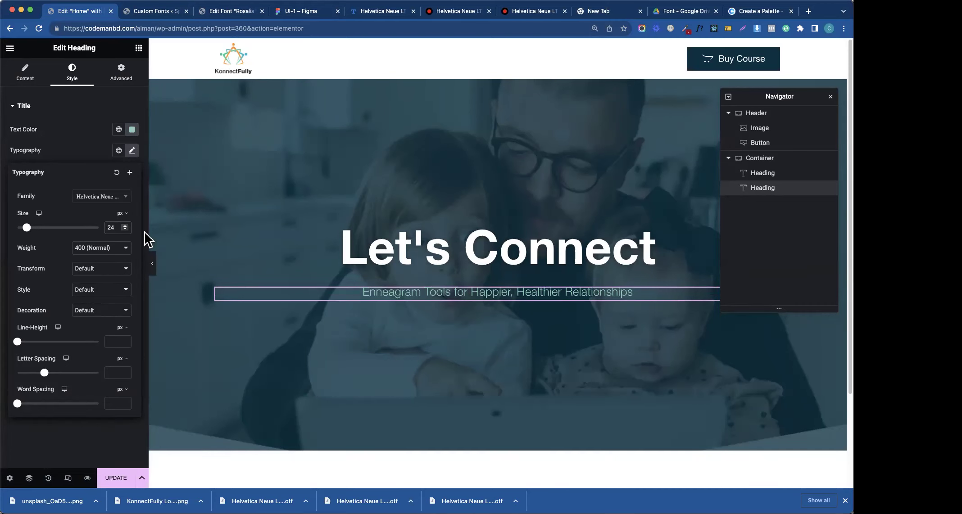
{"action": "left_click", "coordinate": [532, 269]}
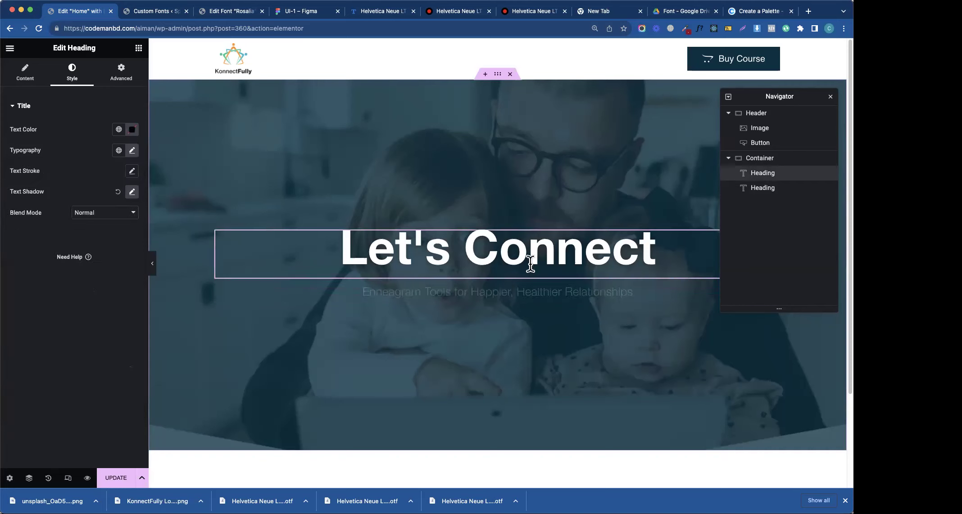
{"action": "left_click", "coordinate": [303, 12]}
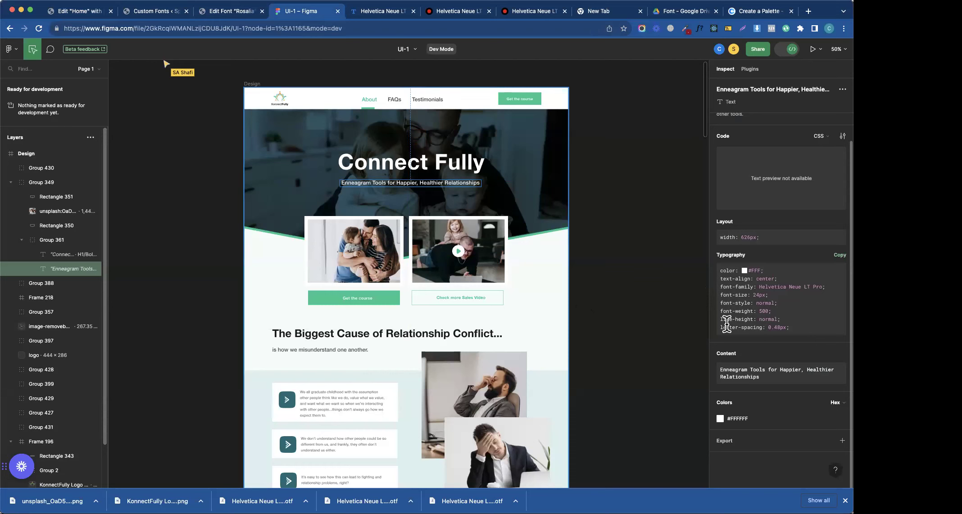
{"action": "key", "text": "shift+Tab"}
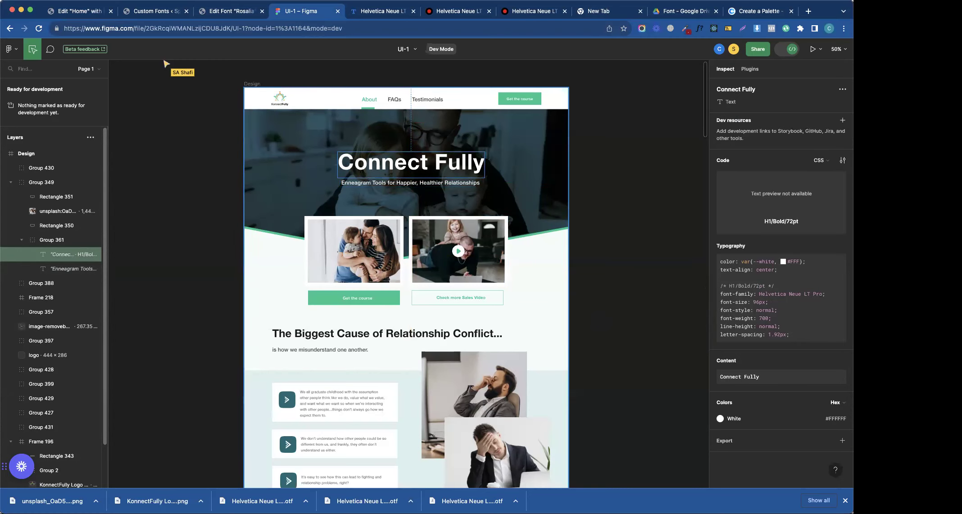
{"action": "left_click", "coordinate": [145, 13]}
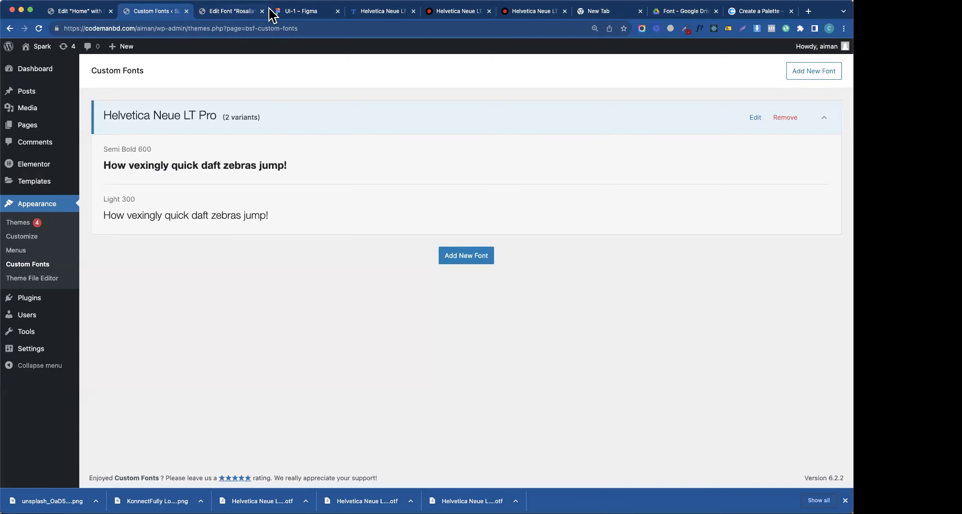
{"action": "left_click", "coordinate": [95, 12]}
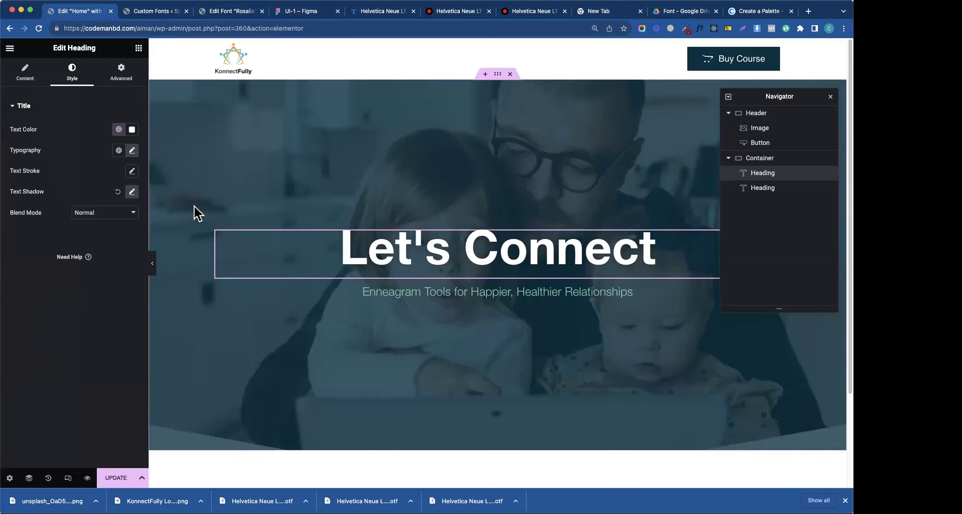
- Save the page and open the hero container's Shape Divider settings
{"action": "left_click", "coordinate": [110, 480]}
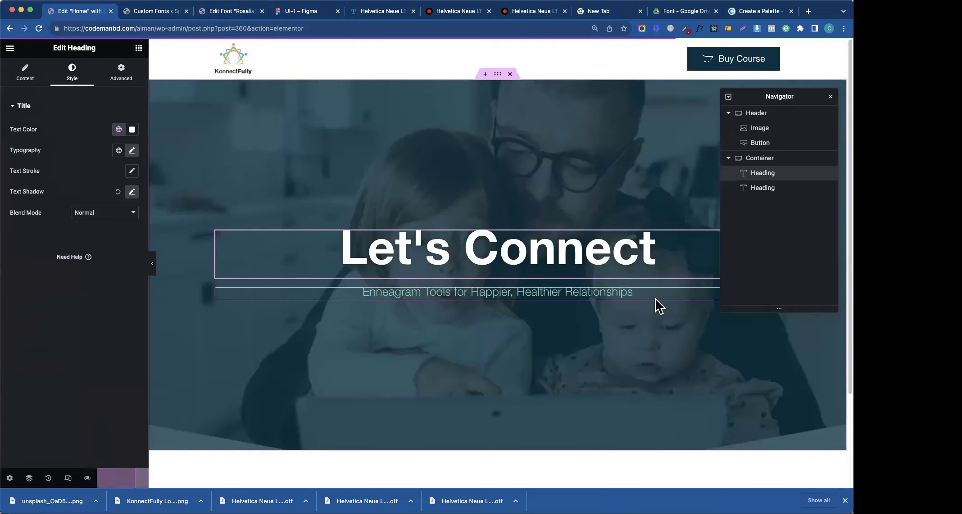
{"action": "left_click", "coordinate": [830, 97]}
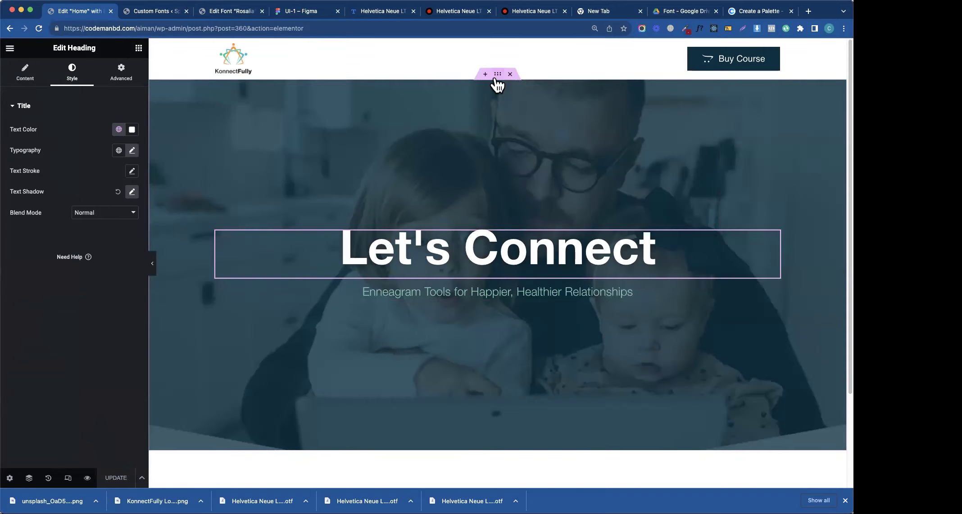
{"action": "left_click", "coordinate": [382, 438]}
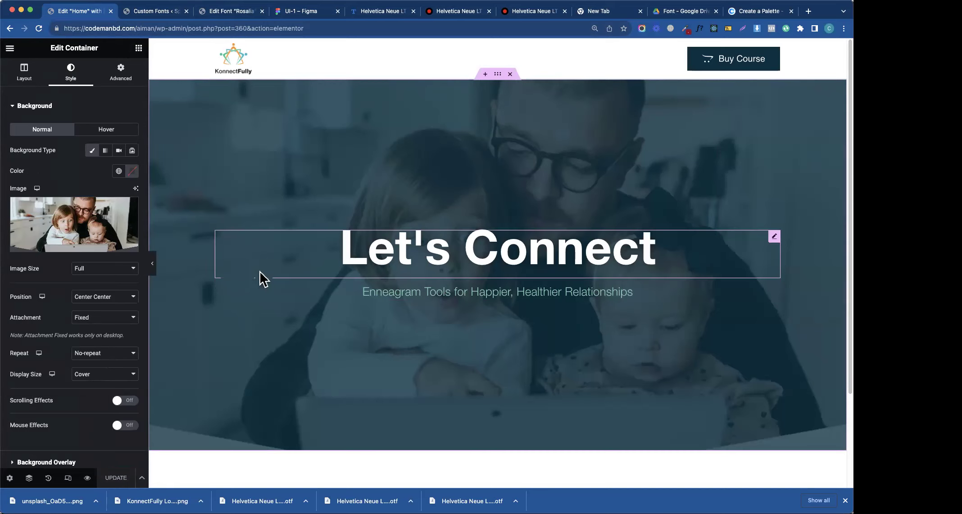
{"action": "left_click", "coordinate": [43, 112]}
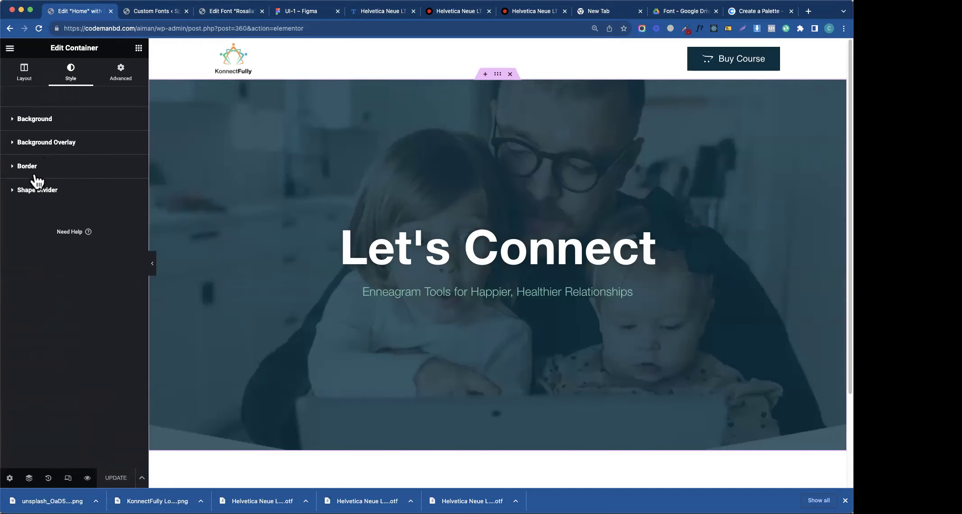
{"action": "left_click", "coordinate": [31, 190]}
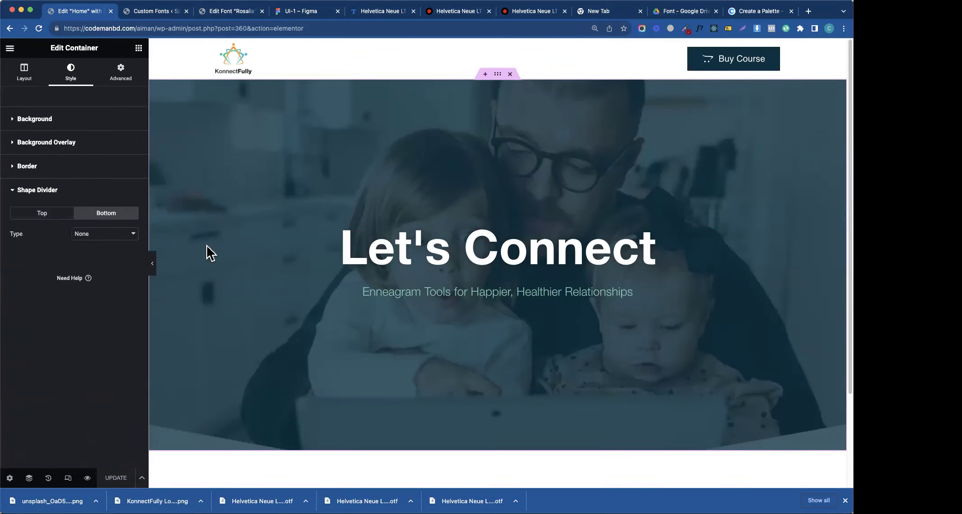
- Try Pyramids and a resized Zigzag as the bottom divider, then return to Pyramids
{"action": "left_click", "coordinate": [100, 237]}
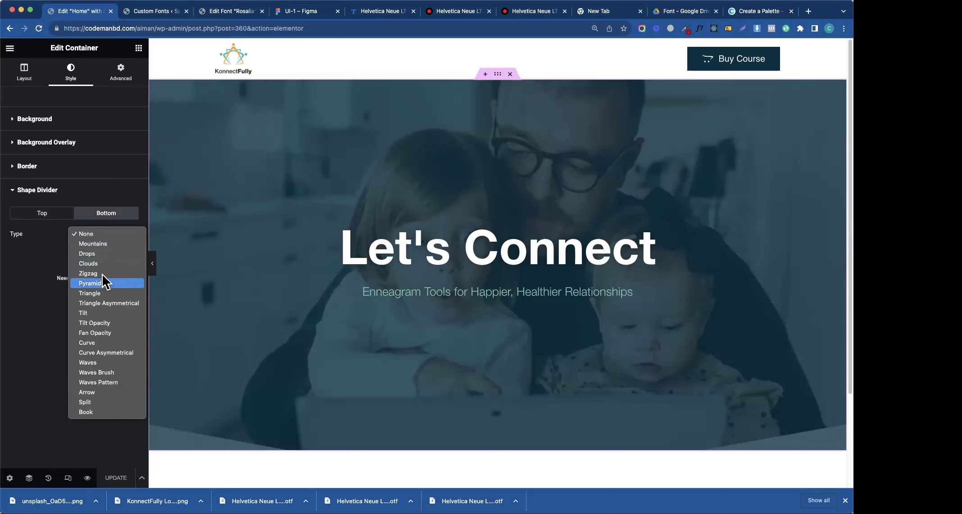
{"action": "left_click", "coordinate": [103, 285]}
{"action": "left_click", "coordinate": [103, 236]}
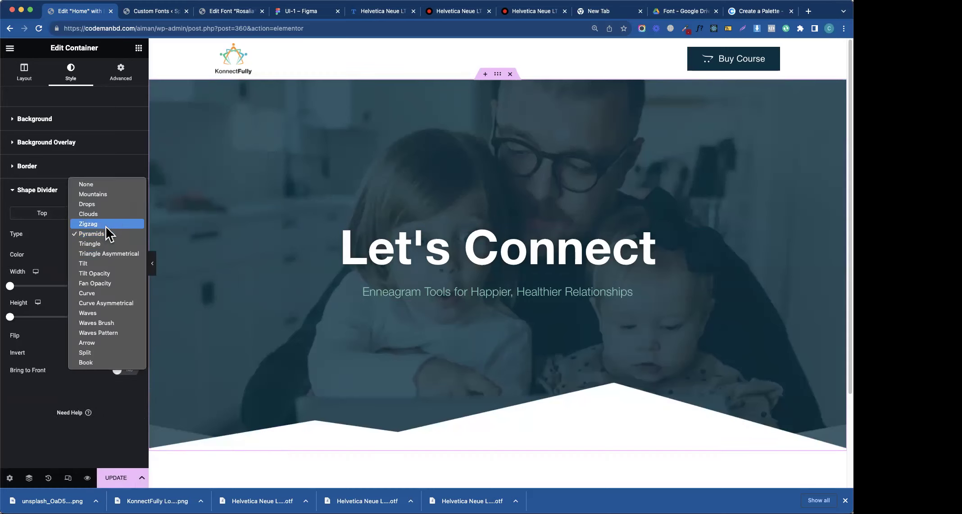
{"action": "left_click", "coordinate": [106, 224]}
{"action": "left_click", "coordinate": [14, 286]}
{"action": "left_click_drag", "start_coordinate": [9, 317], "coordinate": [57, 317]}
{"action": "left_click_drag", "start_coordinate": [11, 292], "coordinate": [111, 299]}
{"action": "left_click", "coordinate": [76, 235]}
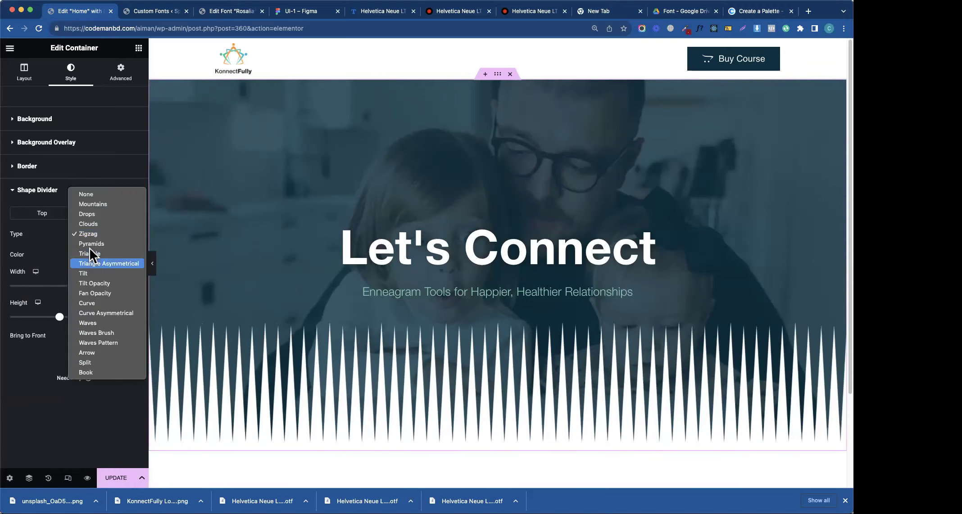
{"action": "left_click", "coordinate": [106, 244]}
- Try Drops, Mountains and Tilt Opacity, then settle on Triangle Asymmetrical
{"action": "left_click", "coordinate": [99, 237]}
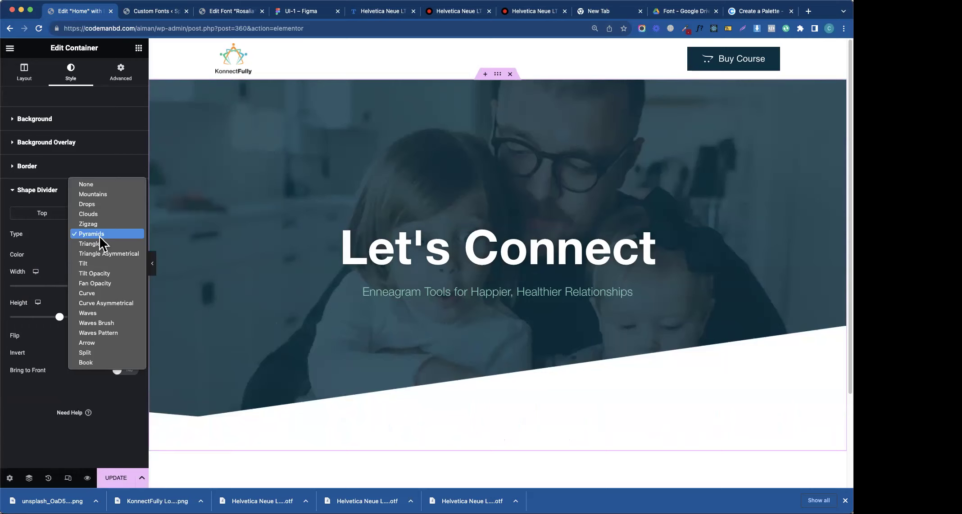
{"action": "left_click", "coordinate": [99, 205]}
{"action": "left_click", "coordinate": [95, 235]}
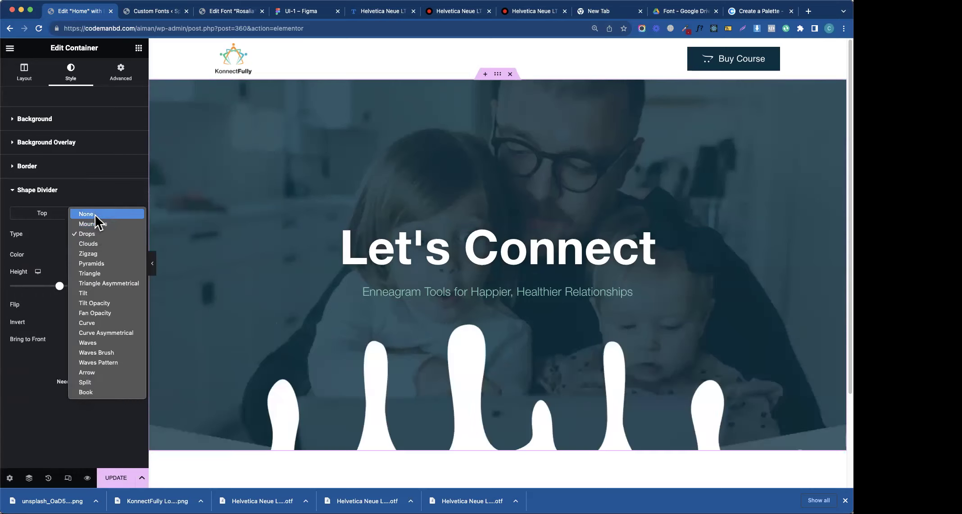
{"action": "left_click", "coordinate": [94, 223]}
{"action": "left_click", "coordinate": [92, 235]}
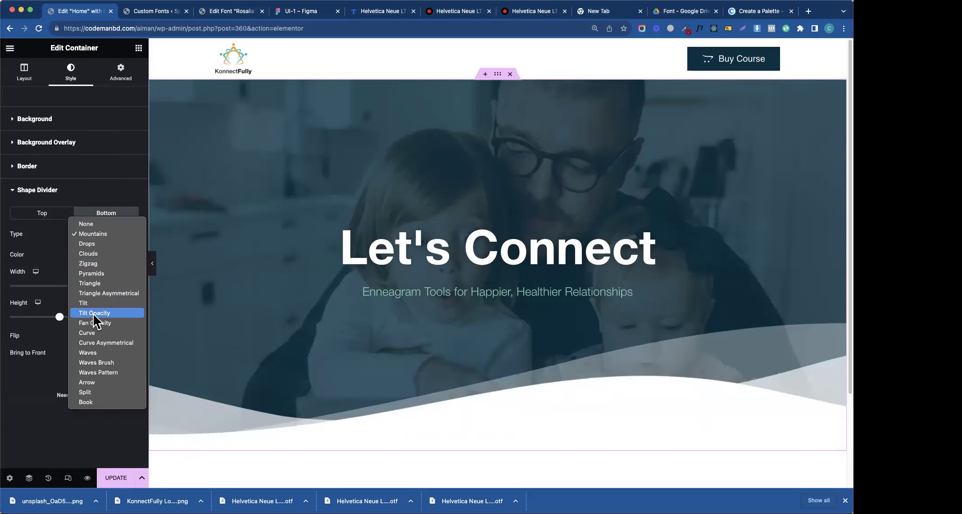
{"action": "left_click", "coordinate": [92, 312]}
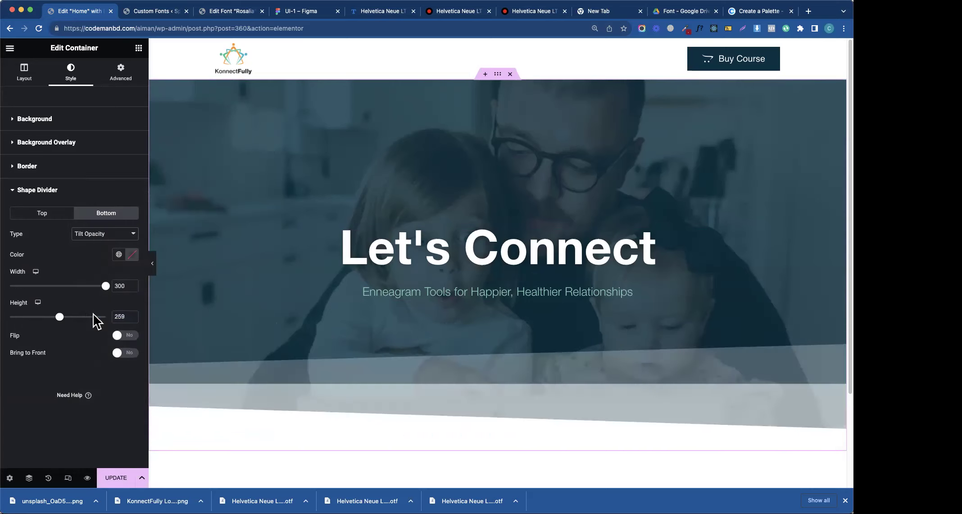
{"action": "left_click", "coordinate": [105, 234]}
{"action": "left_click", "coordinate": [104, 211]}
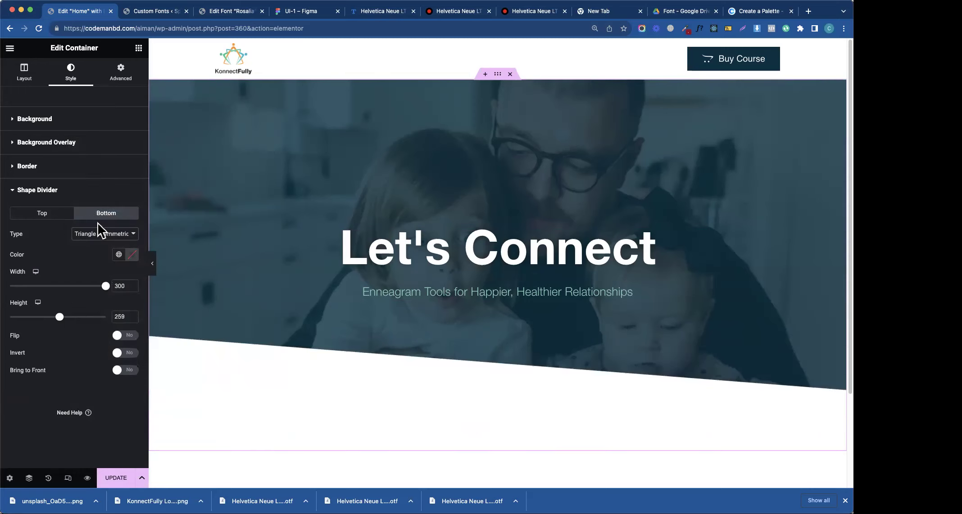
{"action": "left_click", "coordinate": [99, 227]}
- Compare Triangle with the Figma design and Triangle Asymmetrical, keeping the symmetrical Triangle divider
{"action": "left_click", "coordinate": [90, 225]}
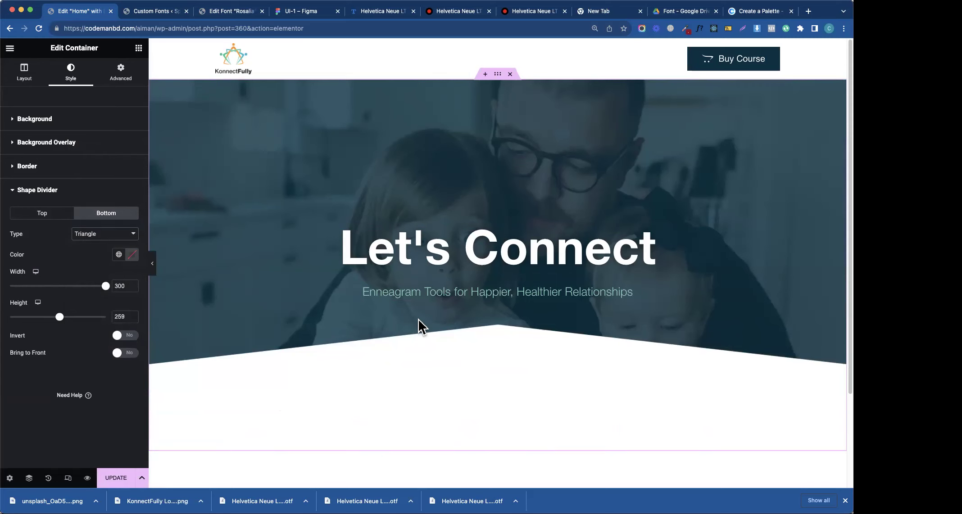
{"action": "left_click", "coordinate": [317, 18]}
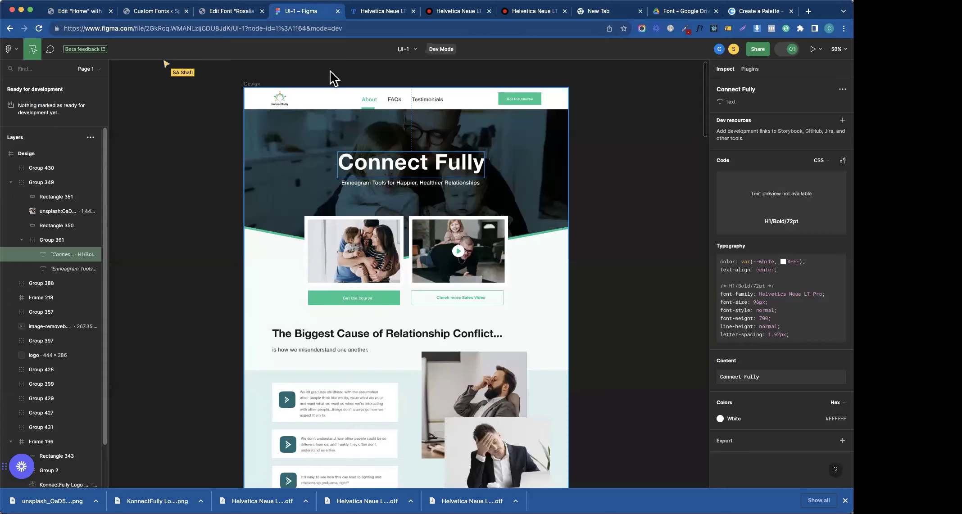
{"action": "left_click", "coordinate": [136, 14]}
{"action": "left_click", "coordinate": [79, 12]}
{"action": "left_click", "coordinate": [82, 236]}
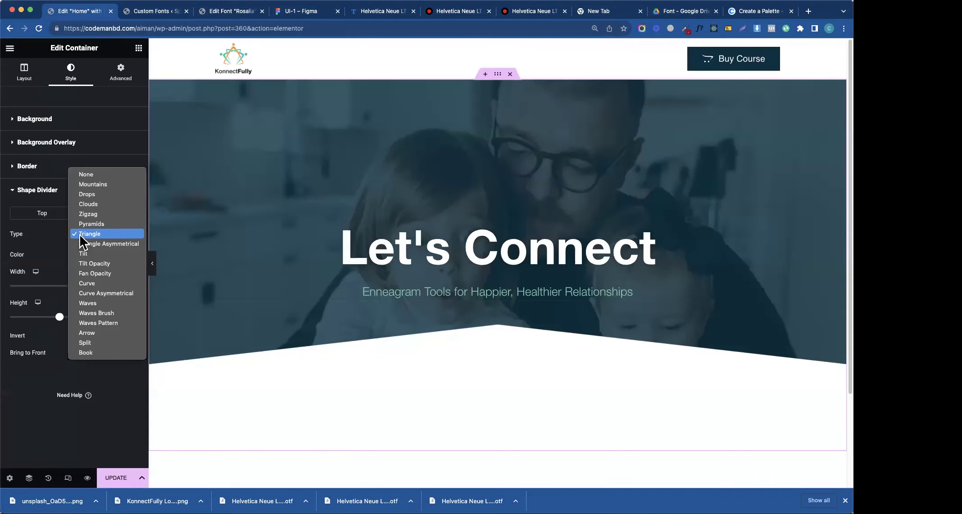
{"action": "left_click", "coordinate": [108, 244]}
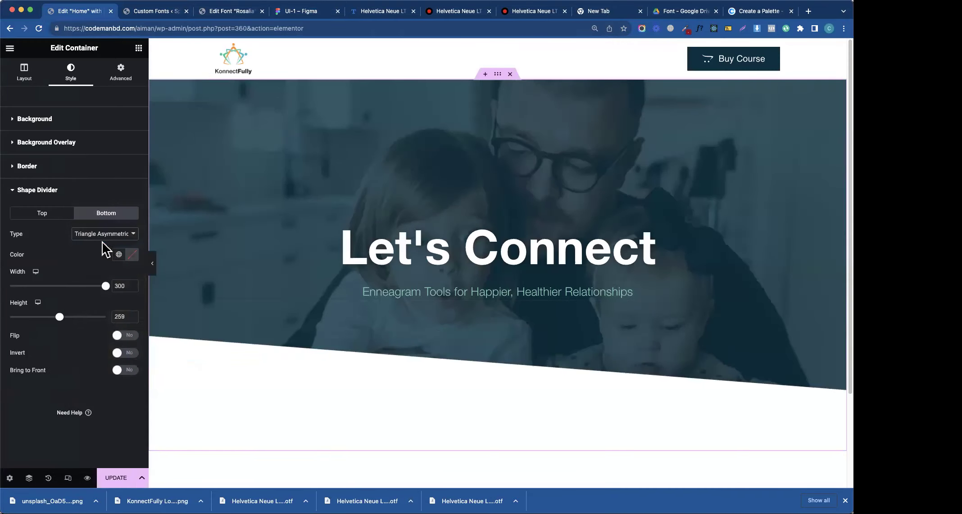
{"action": "left_click", "coordinate": [99, 233]}
{"action": "left_click", "coordinate": [94, 224]}
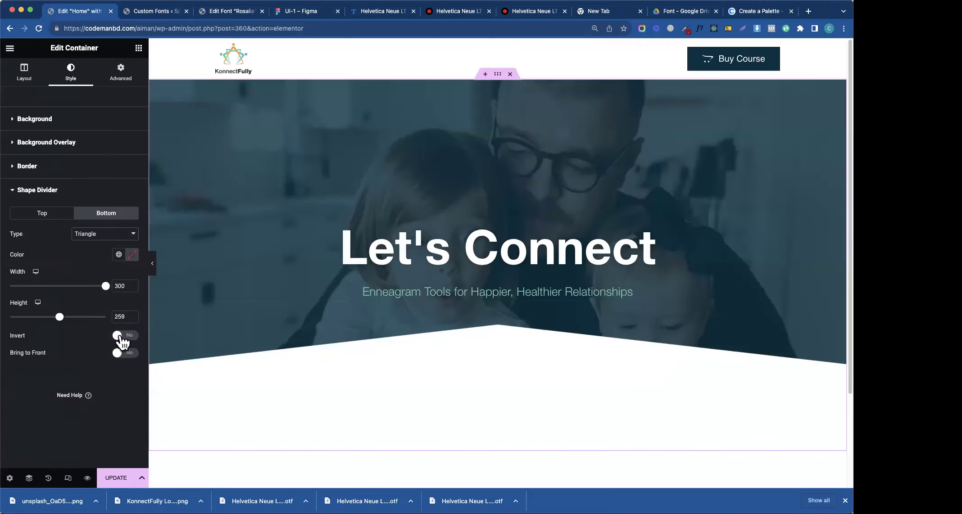
- Invert the triangle divider and set width 240 and height 320
{"action": "left_click", "coordinate": [121, 337]}
{"action": "left_click_drag", "start_coordinate": [60, 320], "coordinate": [72, 324]}
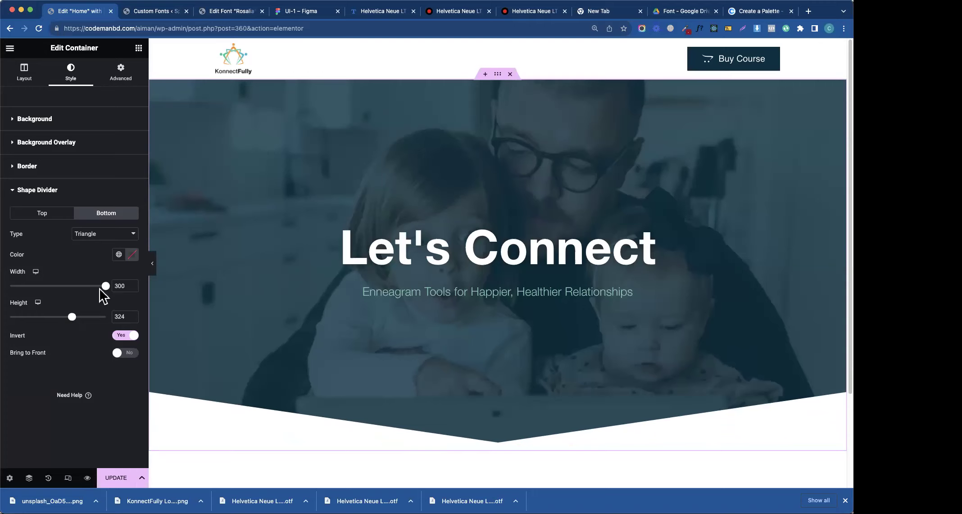
{"action": "left_click_drag", "start_coordinate": [105, 291], "coordinate": [71, 324]}
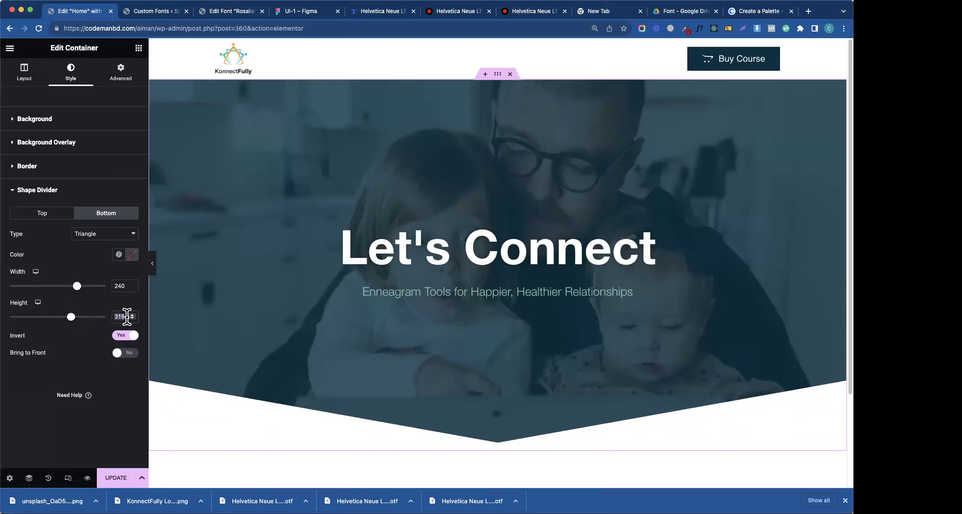
{"action": "type", "text": "320"}
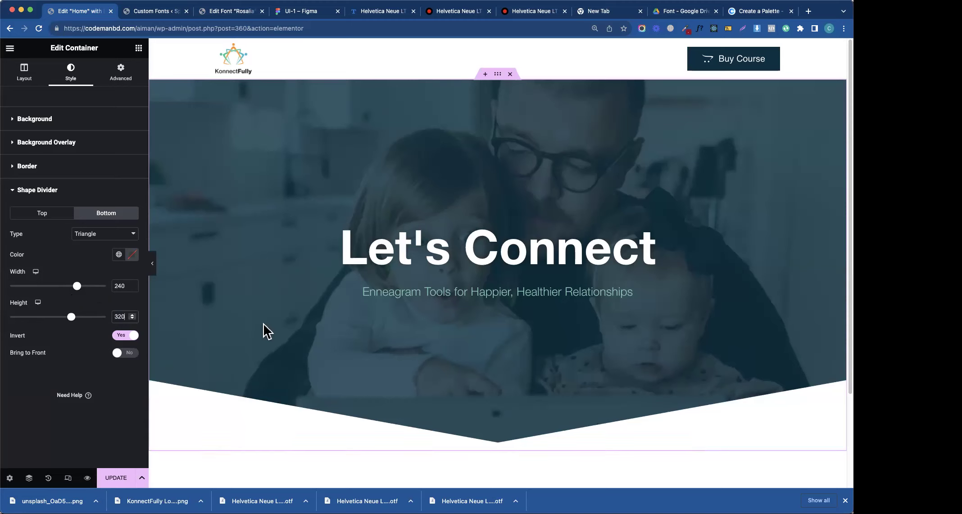
{"action": "left_click", "coordinate": [162, 12]}
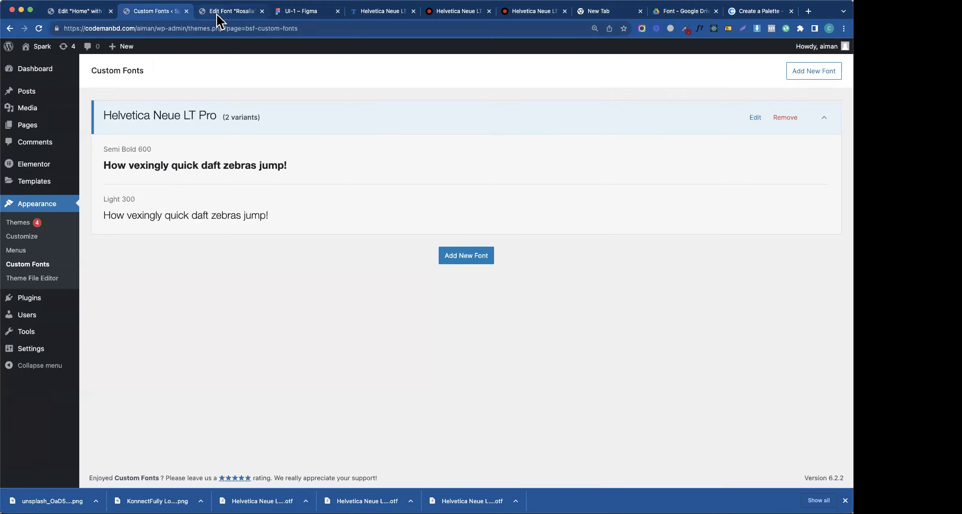
- Inspect the divider shape Rectangle 351 (1440×716, #13C78C fill) in Figma
{"action": "left_click", "coordinate": [216, 12]}
{"action": "left_click", "coordinate": [303, 11]}
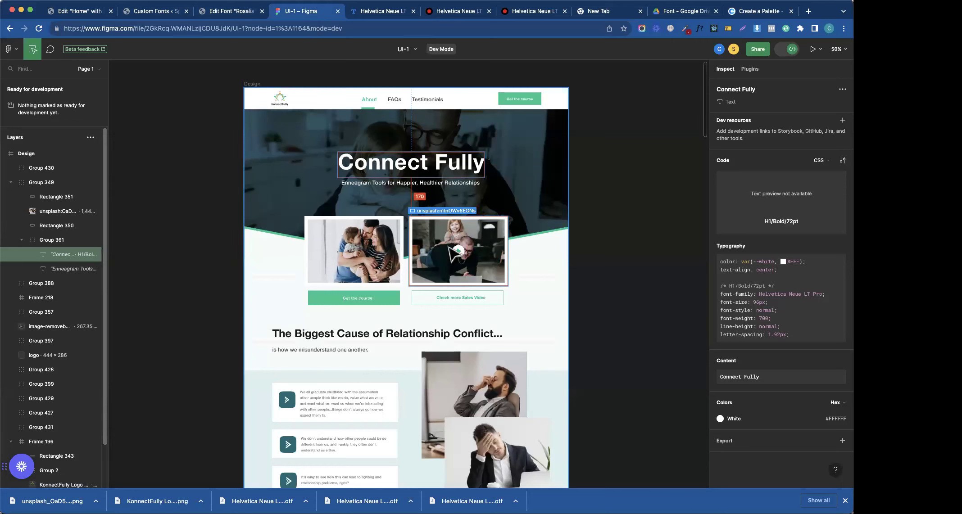
{"action": "left_click", "coordinate": [278, 244]}
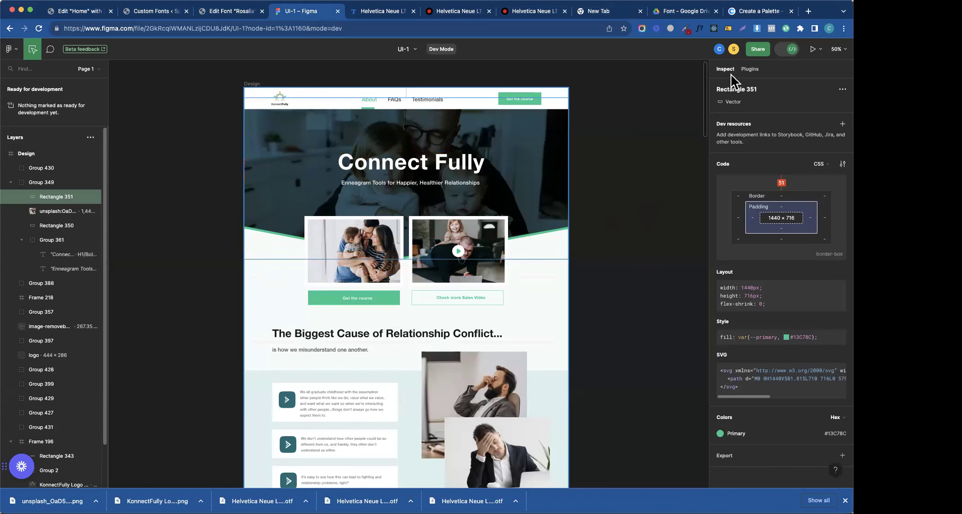
{"action": "left_click", "coordinate": [553, 243]}
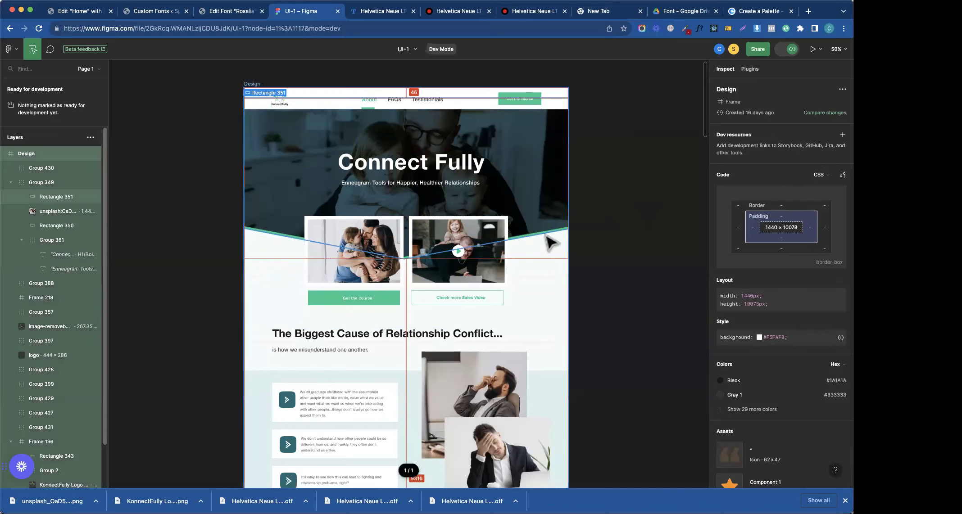
{"action": "left_click", "coordinate": [550, 242]}
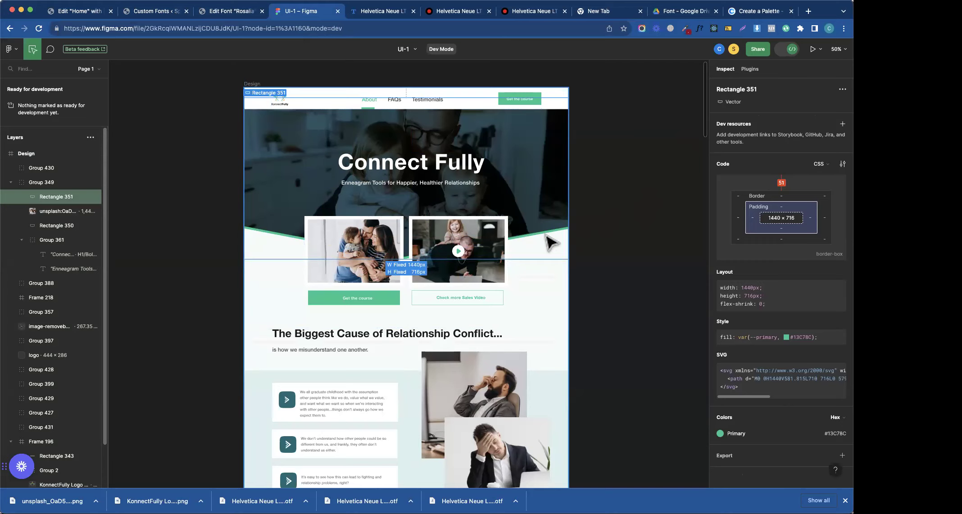
- Back in Elementor, collapse Shape Divider and expand the hero's Border settings
{"action": "left_click", "coordinate": [133, 12]}
{"action": "left_click", "coordinate": [73, 17]}
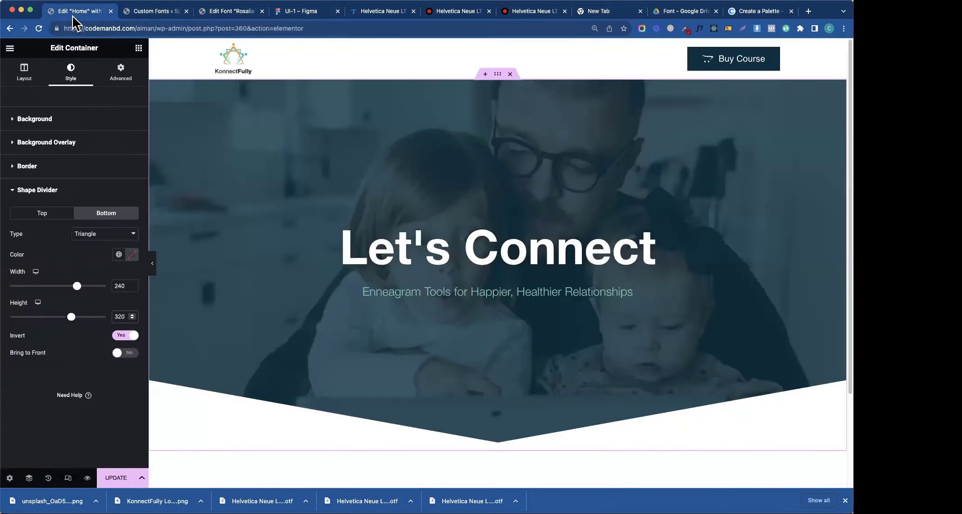
{"action": "left_click", "coordinate": [36, 190]}
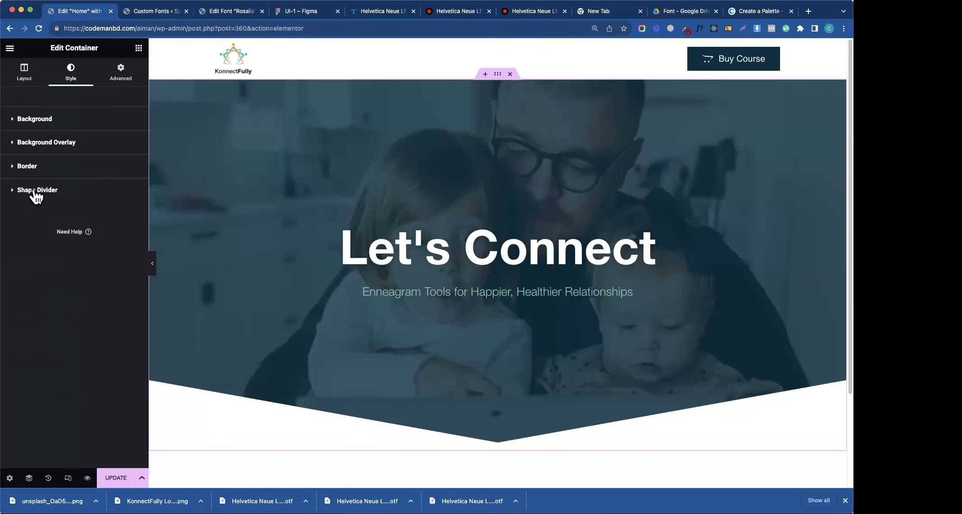
{"action": "left_click", "coordinate": [31, 171]}
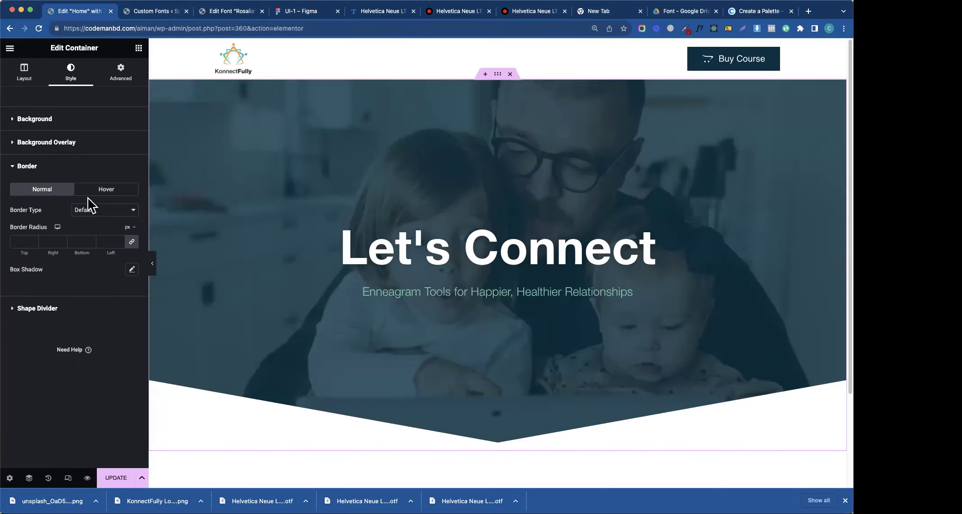
- Set the hero border type to Solid, enter width 12, then clear it
{"action": "left_click", "coordinate": [95, 211]}
{"action": "left_click", "coordinate": [95, 229]}
{"action": "left_click", "coordinate": [25, 241]}
{"action": "type", "text": "12"}
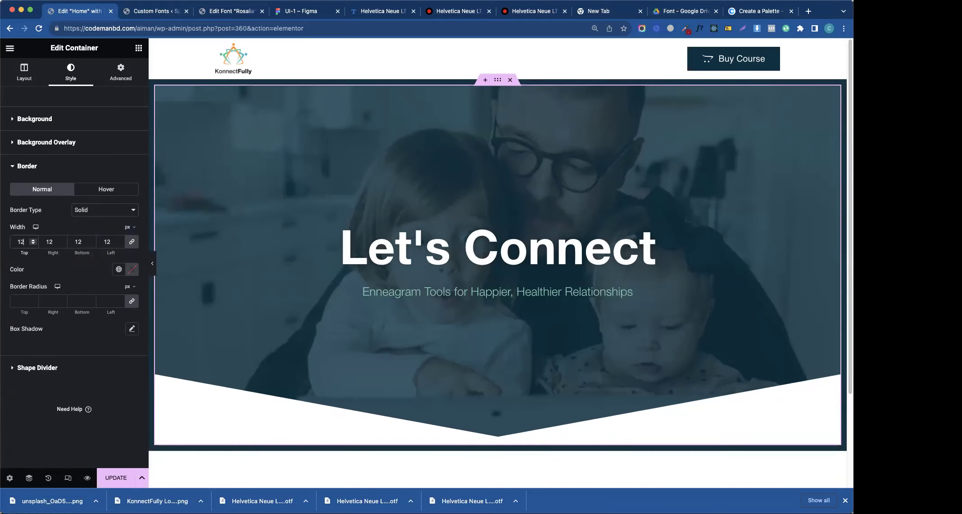
{"action": "key", "text": "BackSpace"}
{"action": "key", "text": "BackSpace"}
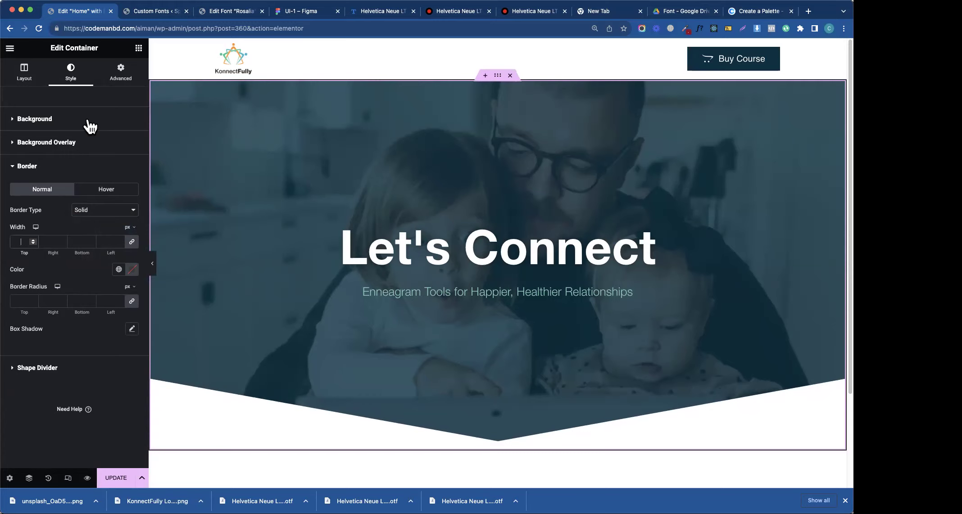
- Collapse the Border settings, save the page with Update and scroll down
{"action": "left_click", "coordinate": [62, 171]}
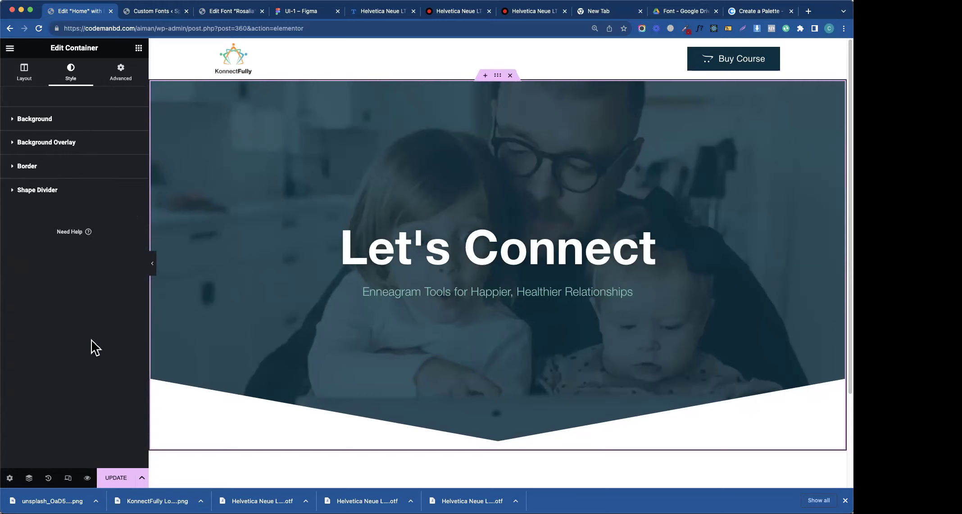
{"action": "left_click", "coordinate": [125, 481]}
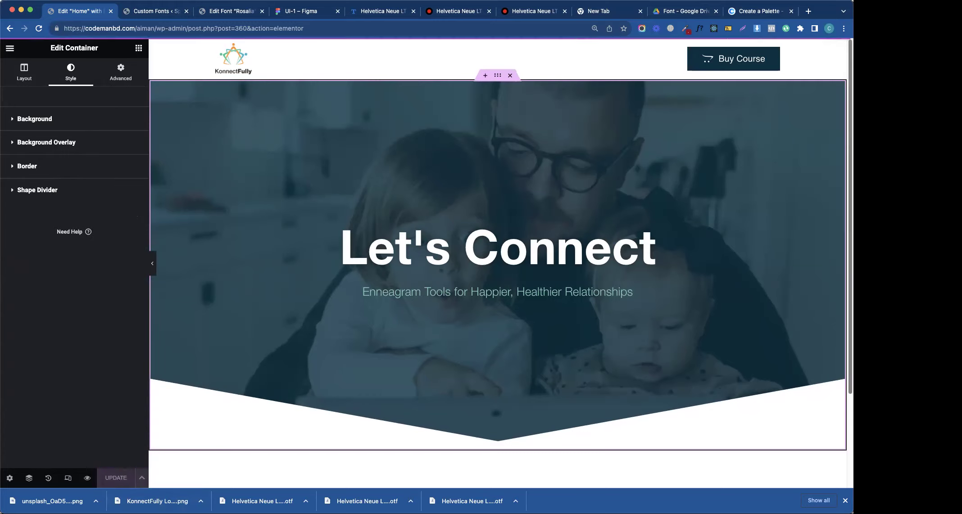
{"action": "scroll", "coordinate": [693, 383], "scroll_direction": "down", "scroll_amount": 3}
- Check the Figma design for the section below the hero, then return to the Elementor editor
{"action": "left_click", "coordinate": [485, 404]}
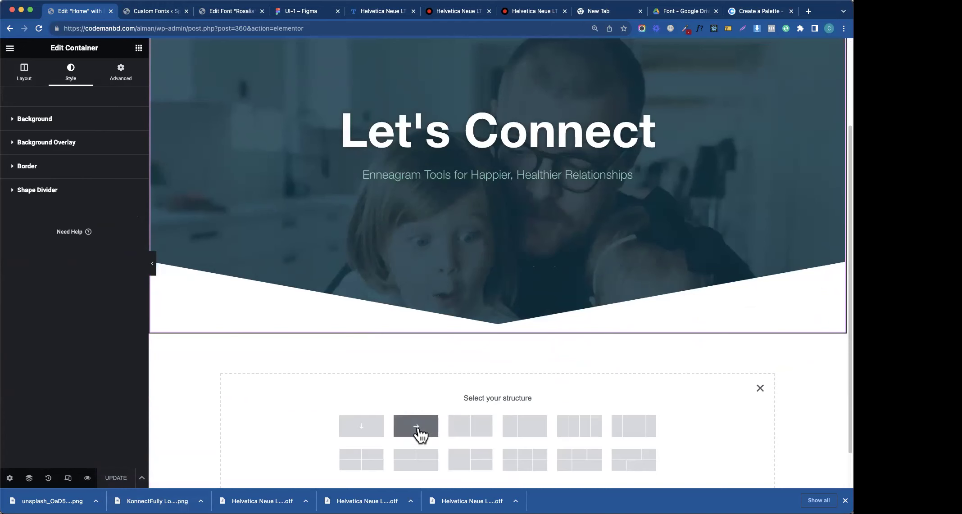
{"action": "left_click", "coordinate": [317, 13]}
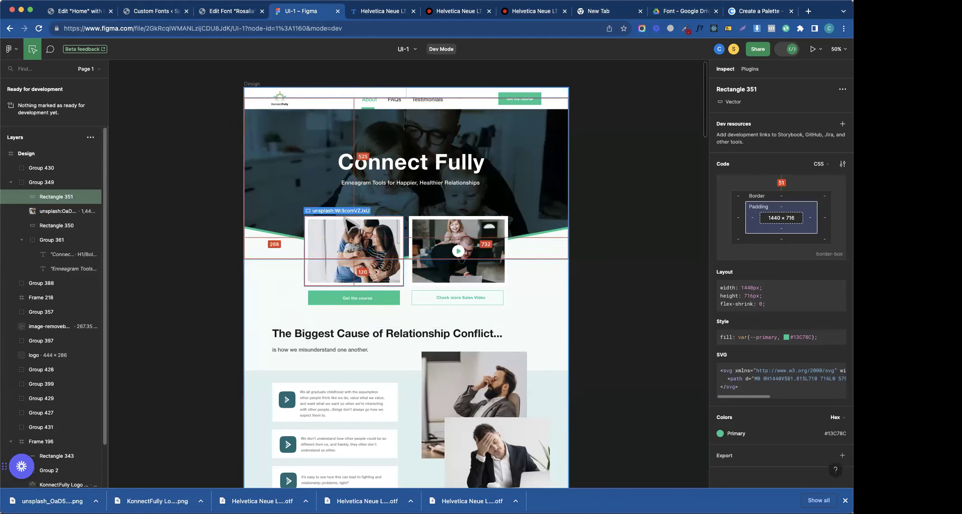
{"action": "left_click", "coordinate": [155, 11]}
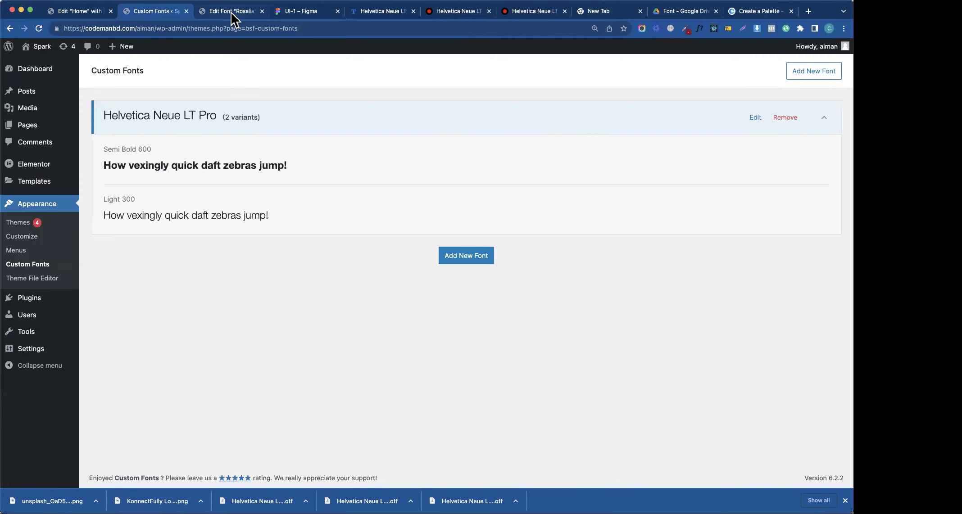
{"action": "left_click", "coordinate": [231, 12]}
{"action": "left_click", "coordinate": [91, 11]}
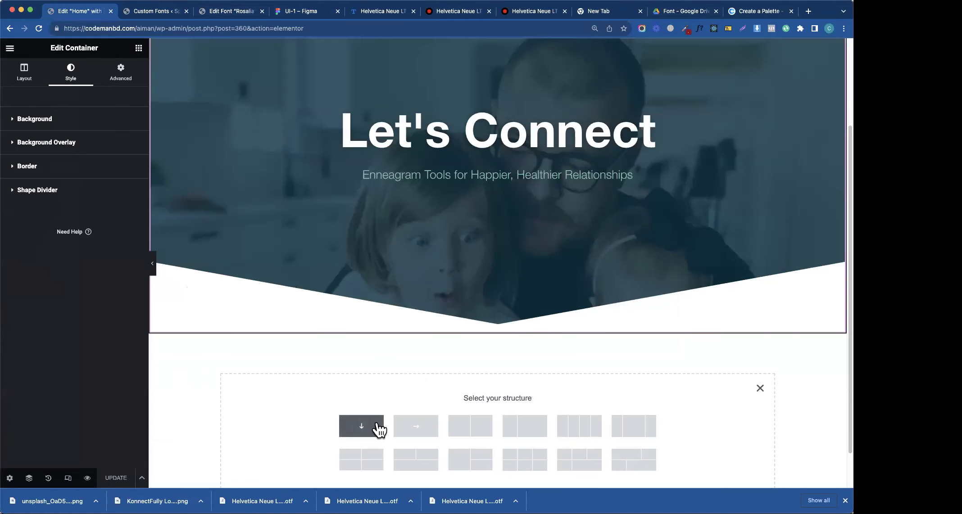
- Add a row container below the hero and duplicate its inner container to form two columns
{"action": "left_click", "coordinate": [412, 433]}
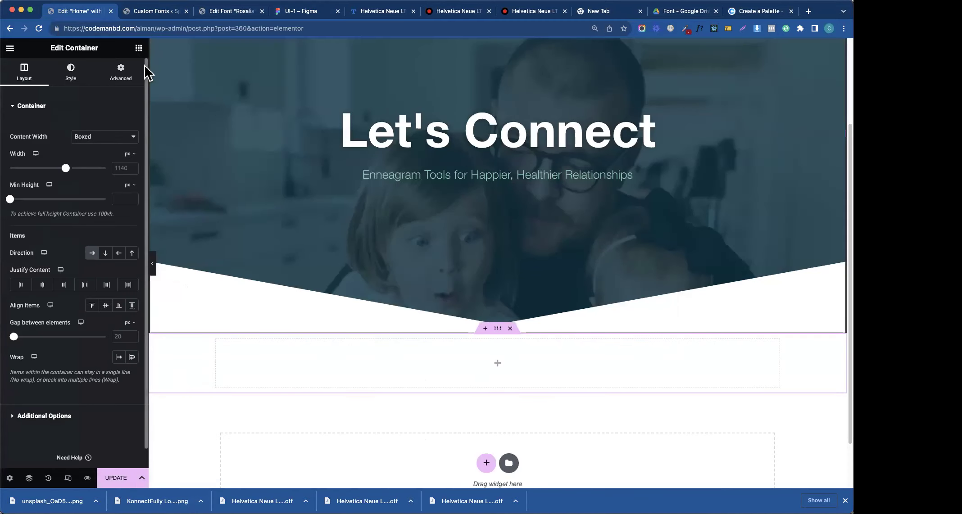
{"action": "left_click", "coordinate": [139, 47]}
{"action": "left_click_drag", "start_coordinate": [47, 211], "coordinate": [326, 357]}
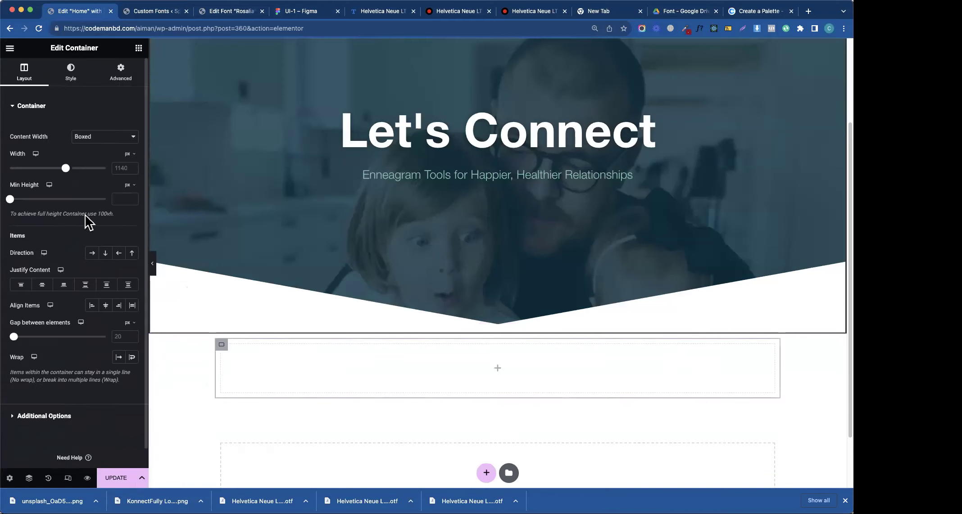
{"action": "right_click", "coordinate": [228, 344]}
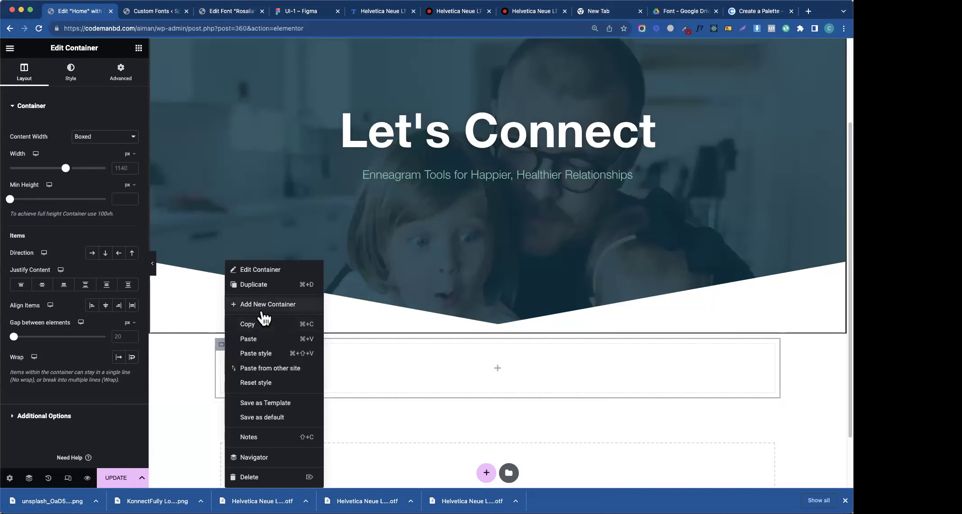
{"action": "left_click", "coordinate": [270, 285]}
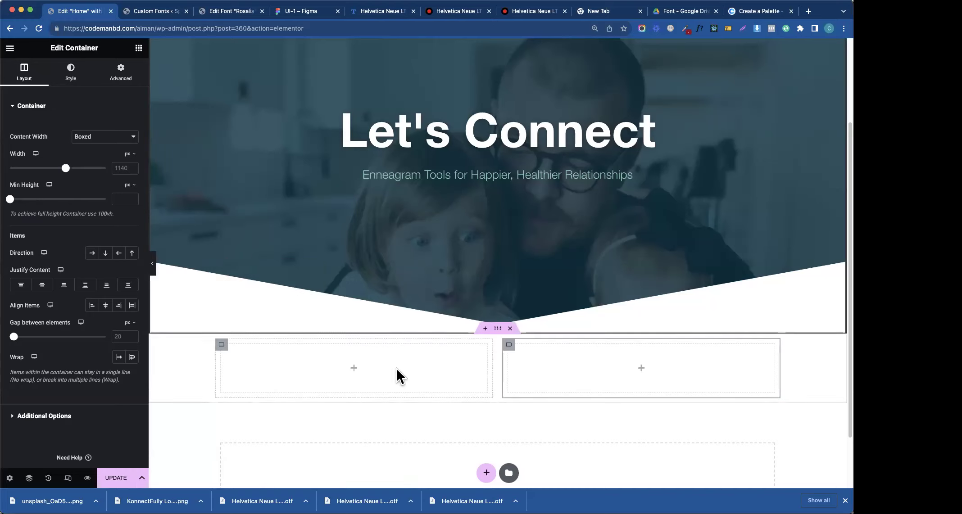
- After checking the Figma layout, drag an Image widget into the left empty column
{"action": "left_click", "coordinate": [302, 12]}
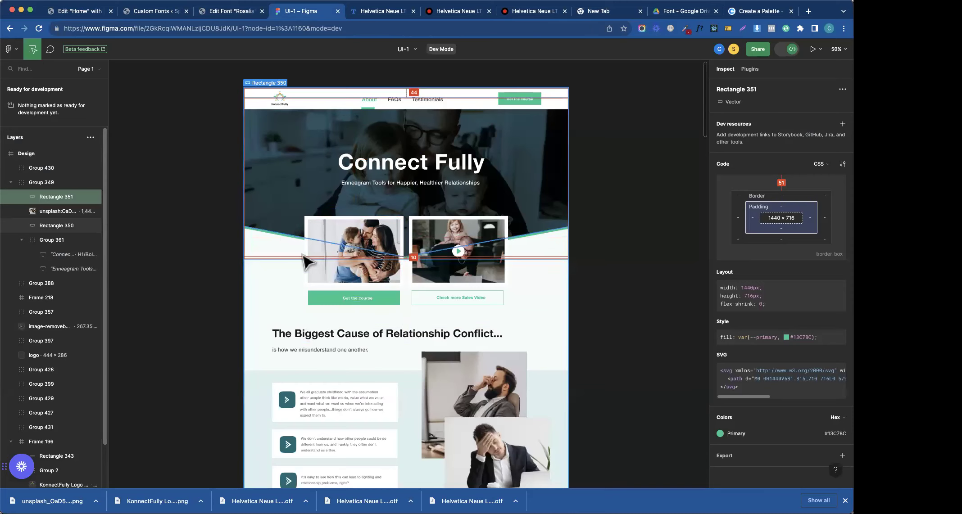
{"action": "left_click", "coordinate": [75, 16]}
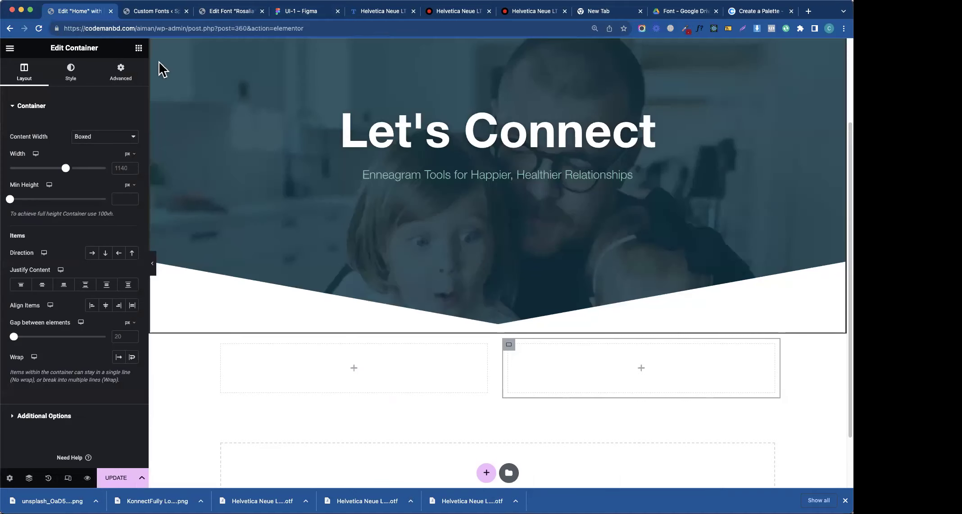
{"action": "left_click", "coordinate": [138, 49]}
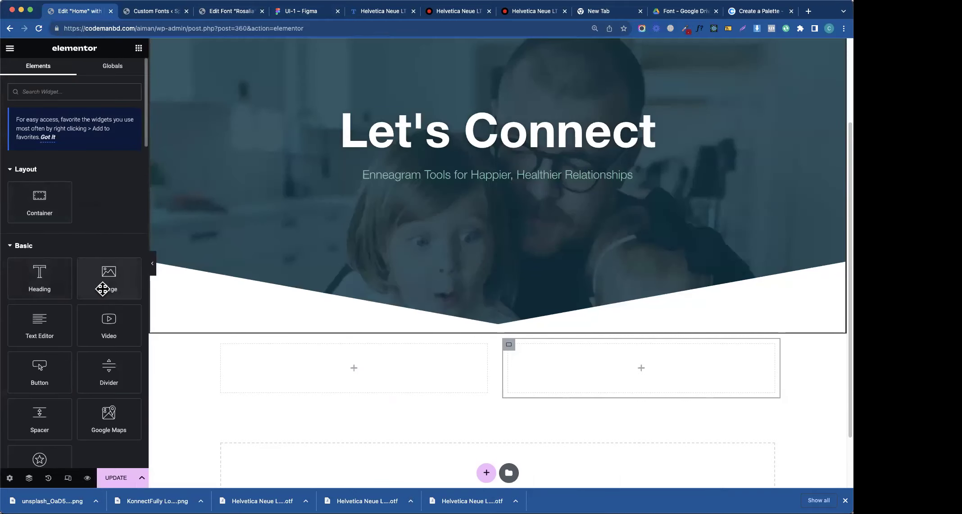
{"action": "left_click_drag", "start_coordinate": [111, 300], "coordinate": [344, 371]}
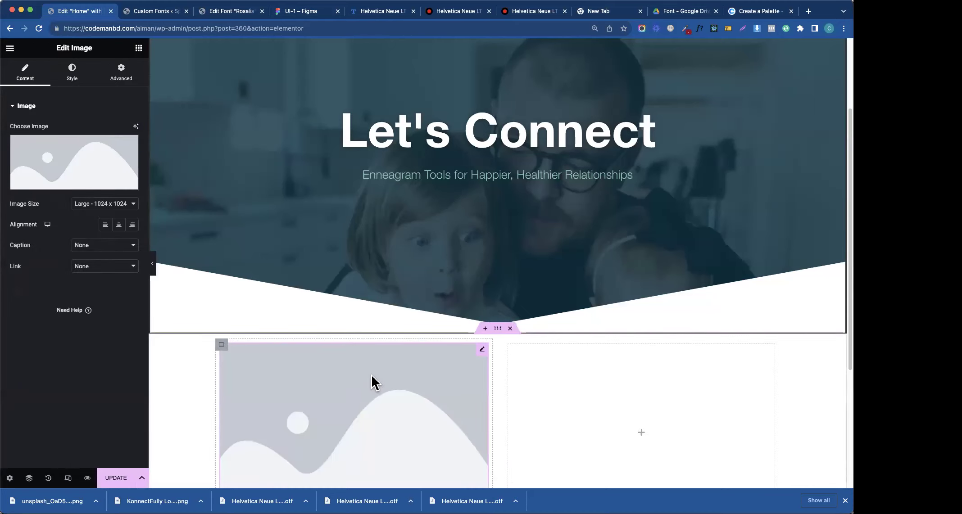
- Bring the Figma UI-1 design back on screen for reference
{"action": "scroll", "coordinate": [370, 374], "scroll_direction": "down", "scroll_amount": 5}
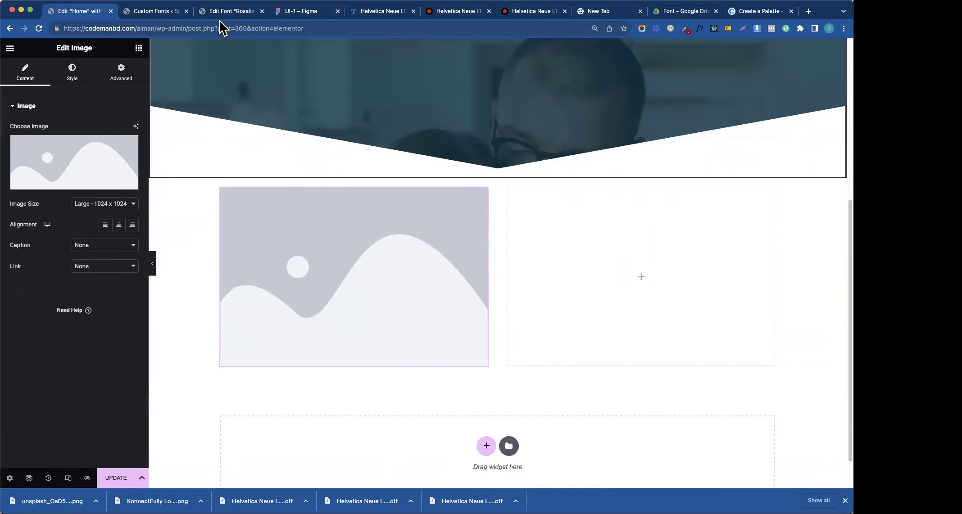
{"action": "left_click", "coordinate": [220, 13]}
{"action": "left_click", "coordinate": [295, 13]}
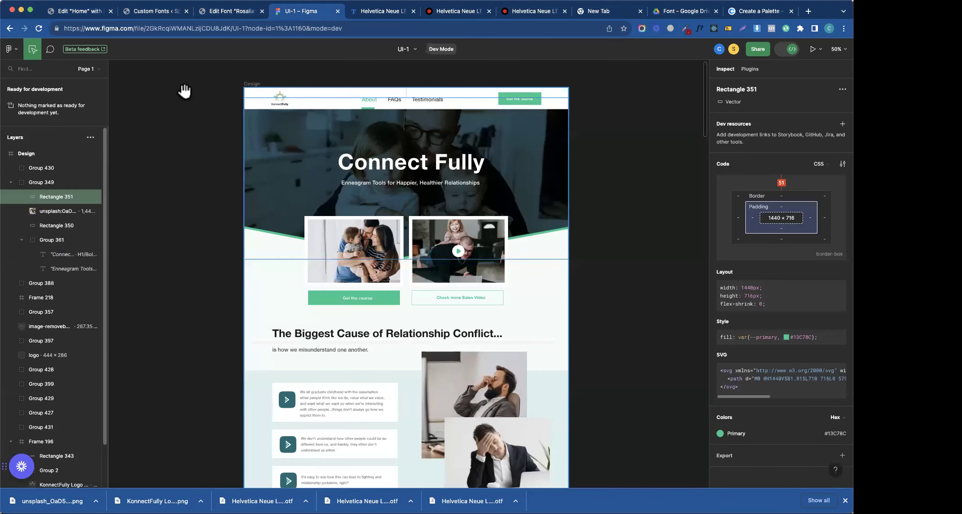
- Export the left family photo from Figma as a PNG
{"action": "left_click", "coordinate": [363, 240]}
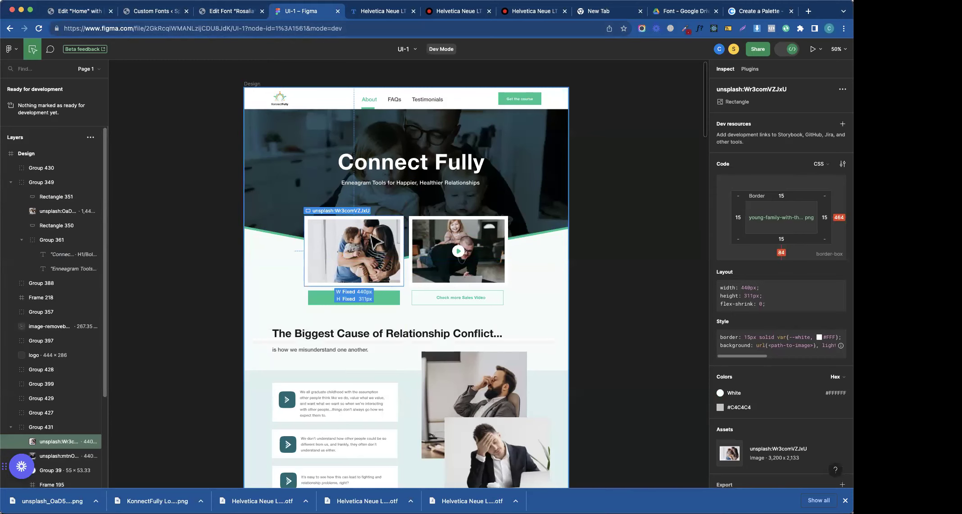
{"action": "scroll", "coordinate": [793, 405], "scroll_direction": "down", "scroll_amount": 2}
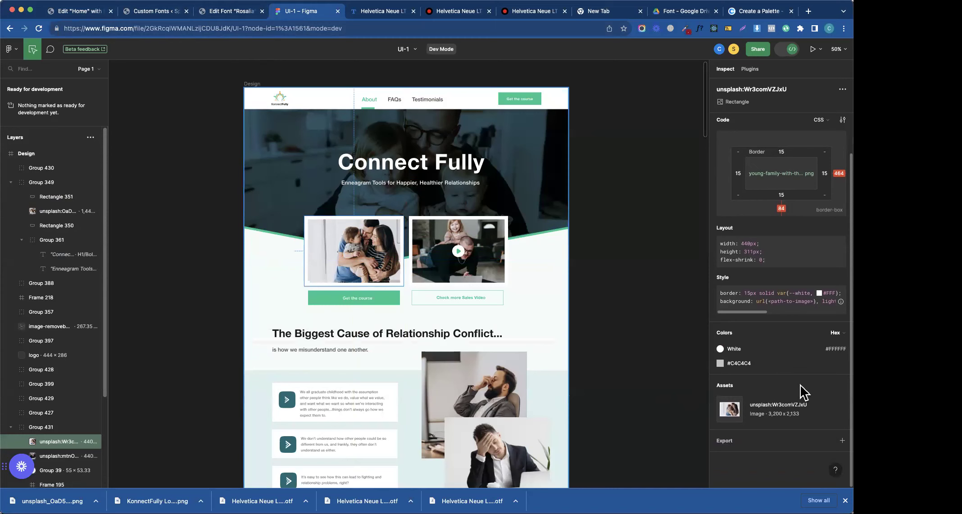
{"action": "scroll", "coordinate": [729, 285], "scroll_direction": "up", "scroll_amount": 2}
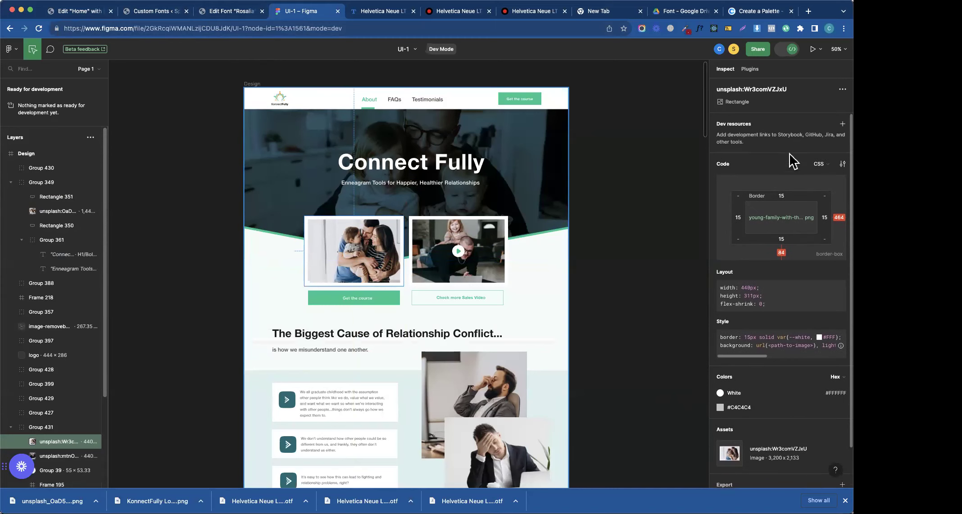
{"action": "scroll", "coordinate": [766, 316], "scroll_direction": "down", "scroll_amount": 2}
{"action": "left_click", "coordinate": [768, 442]}
{"action": "left_click", "coordinate": [778, 470]}
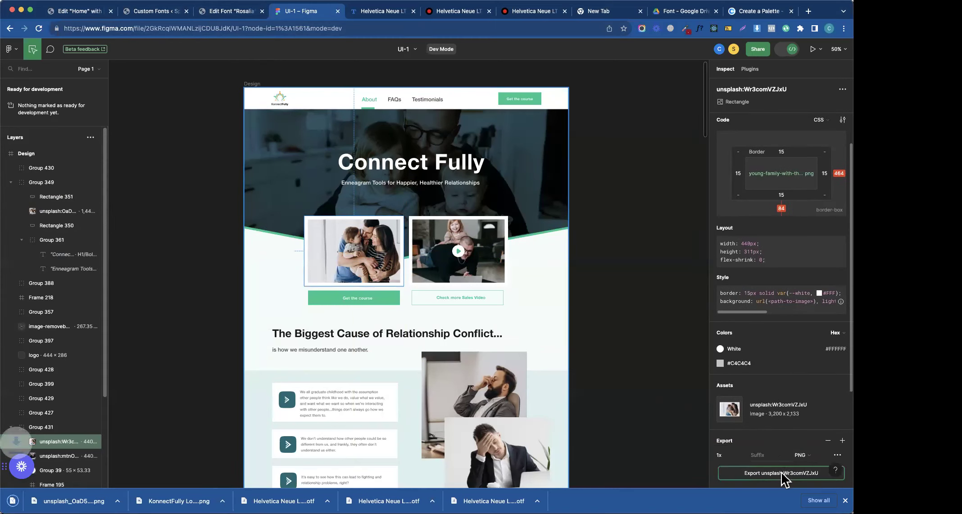
- Export the right family photo, the video thumbnail, as a PNG
{"action": "left_click", "coordinate": [465, 258]}
{"action": "left_click", "coordinate": [468, 266]}
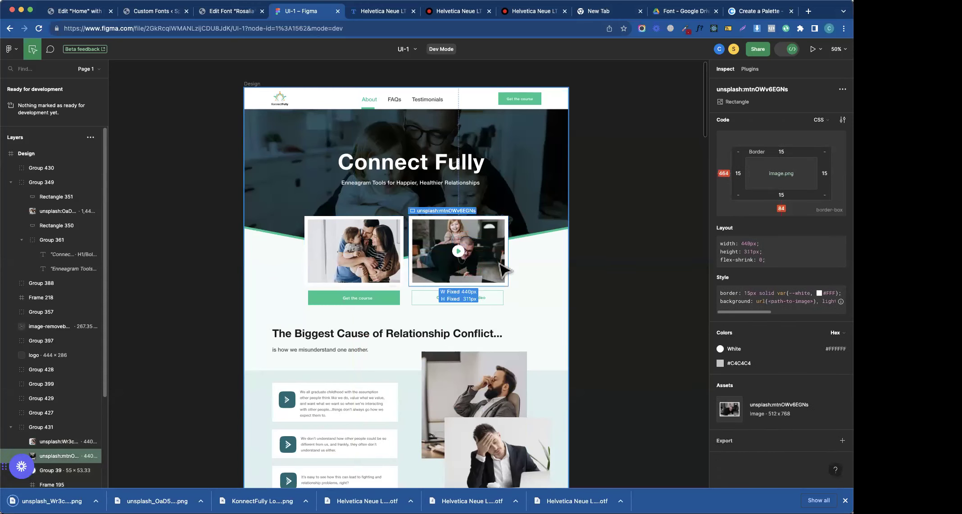
{"action": "left_click", "coordinate": [756, 441]}
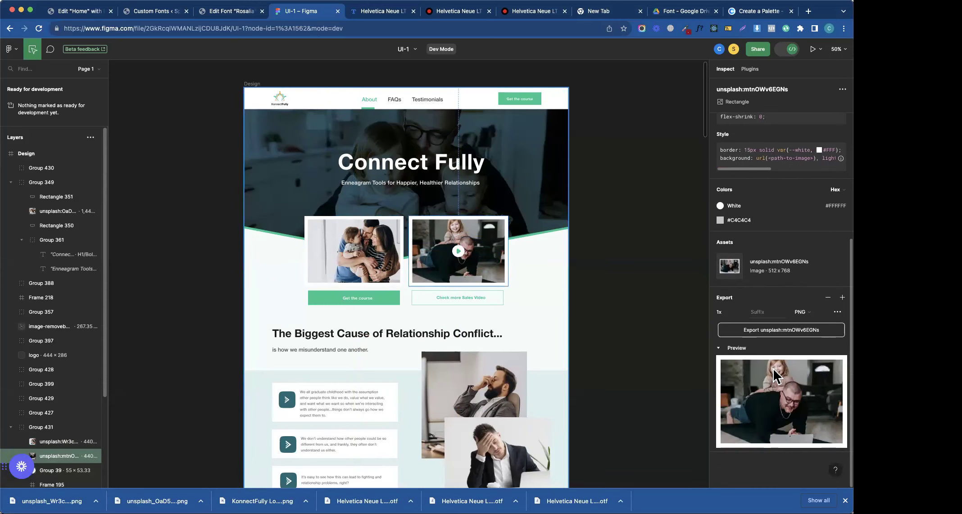
{"action": "left_click", "coordinate": [777, 334]}
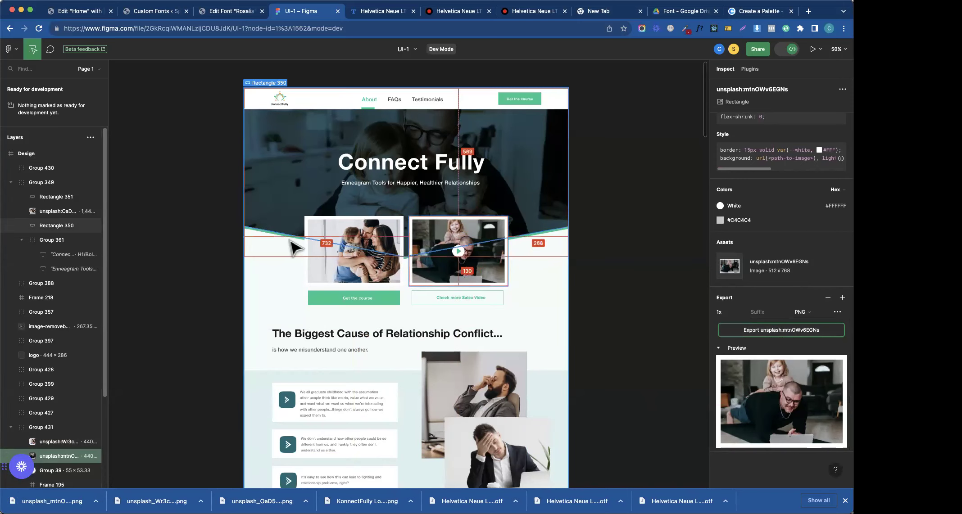
- Upload the father-and-daughter PNG into the left column's Image widget and set its width to 100%
{"action": "left_click", "coordinate": [168, 13]}
{"action": "left_click", "coordinate": [75, 11]}
{"action": "left_click", "coordinate": [88, 145]}
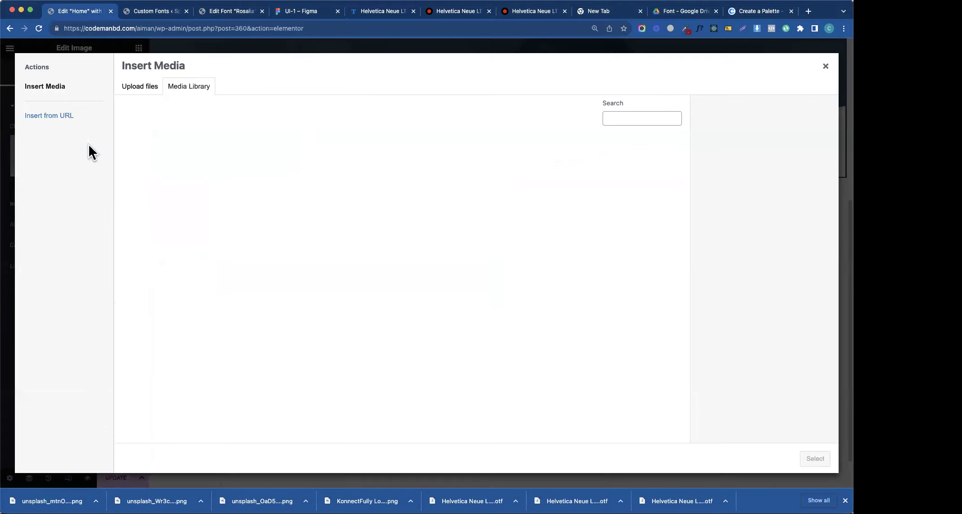
{"action": "left_click_drag", "start_coordinate": [62, 481], "coordinate": [440, 245]}
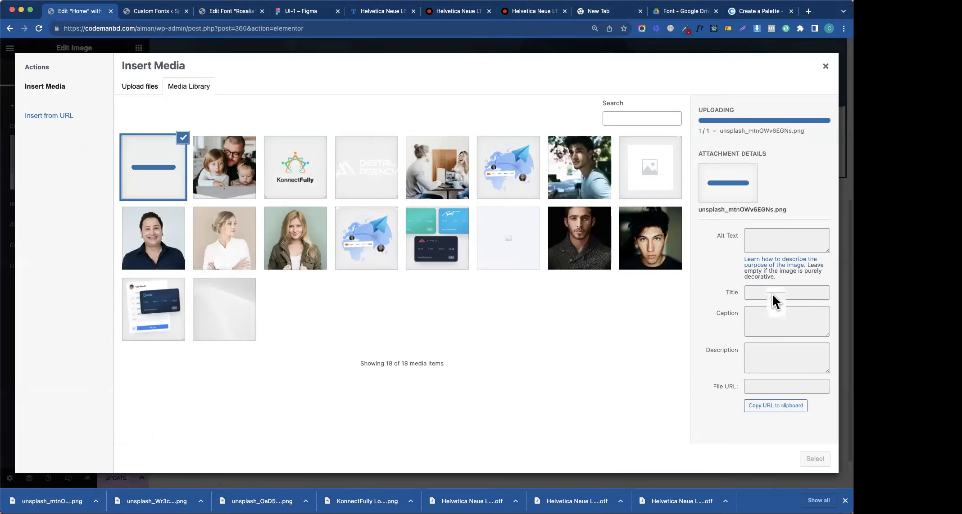
{"action": "left_click", "coordinate": [813, 459]}
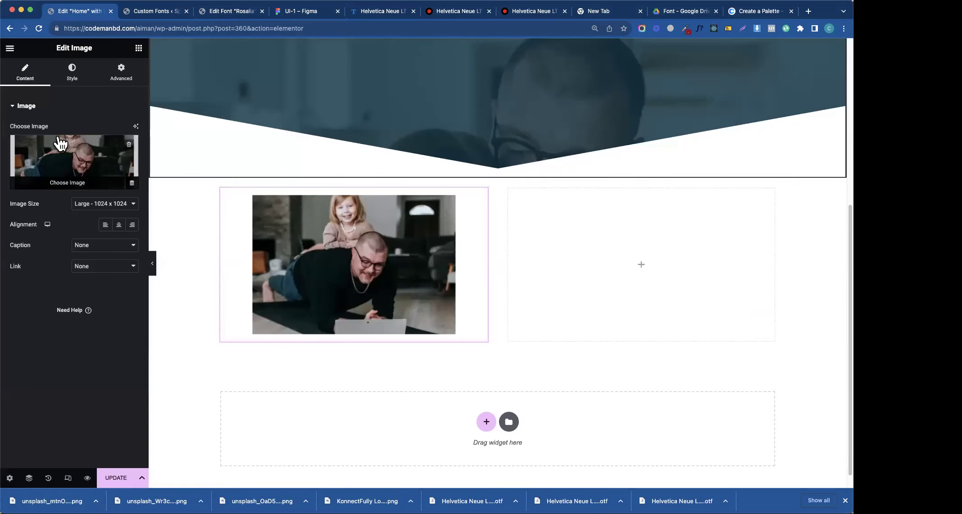
{"action": "left_click", "coordinate": [71, 74]}
{"action": "left_click_drag", "start_coordinate": [11, 140], "coordinate": [107, 153]}
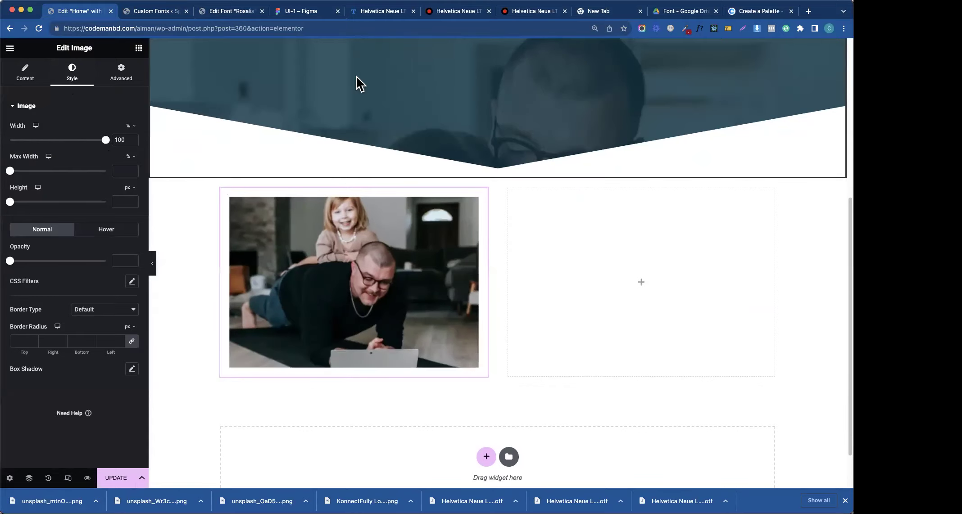
{"action": "left_click", "coordinate": [302, 12]}
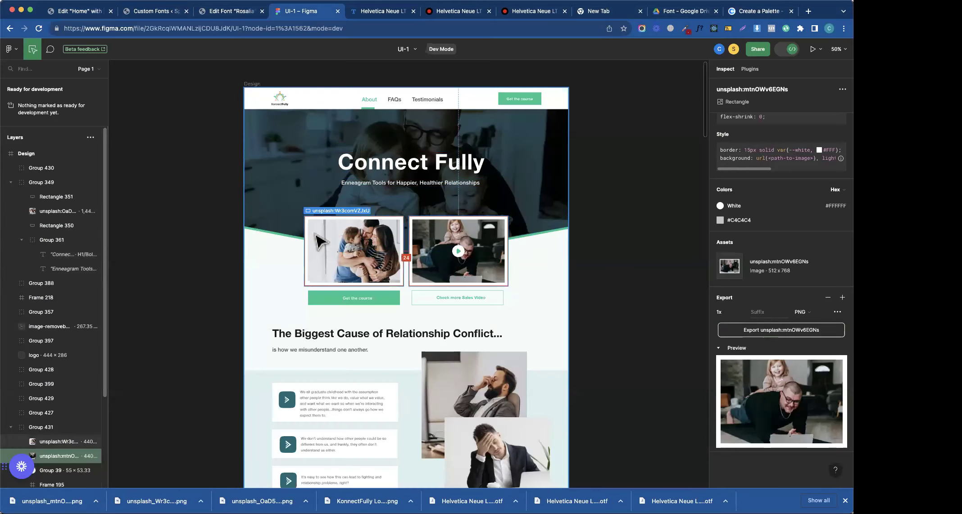
{"action": "left_click", "coordinate": [298, 273]}
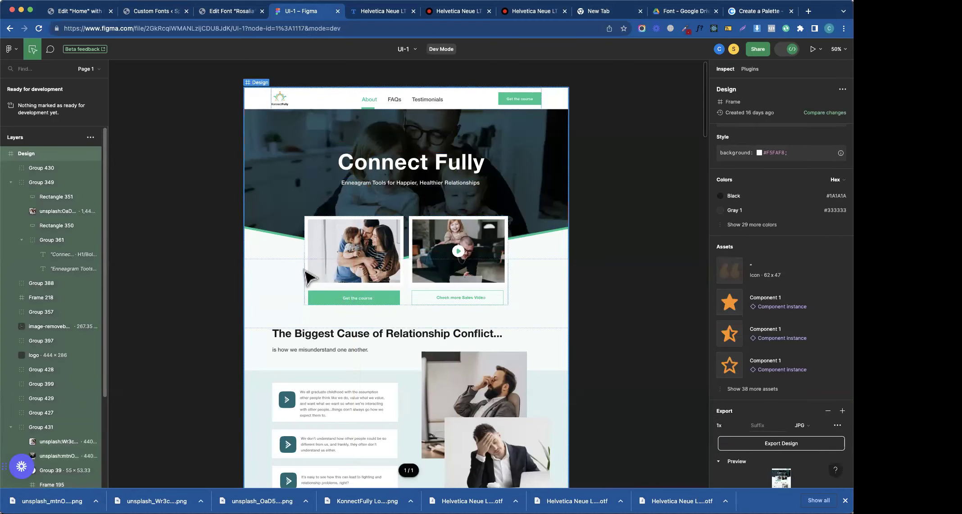
{"action": "scroll", "coordinate": [284, 257], "scroll_direction": "down", "scroll_amount": 2}
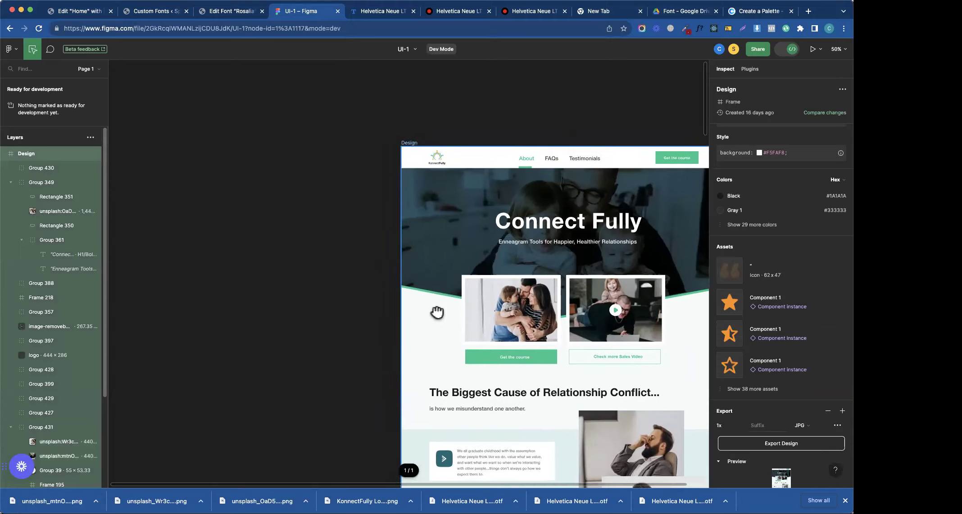
{"action": "left_click", "coordinate": [327, 191]}
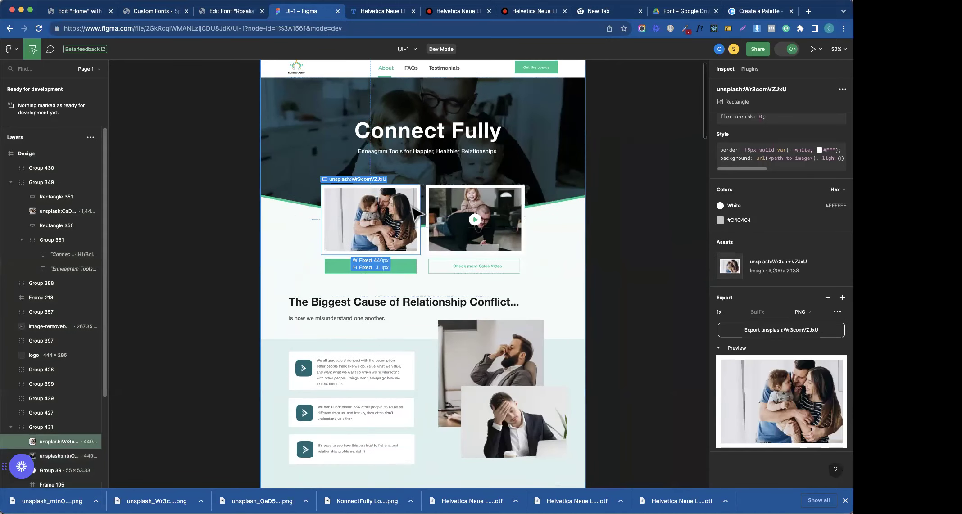
{"action": "left_click", "coordinate": [451, 216]}
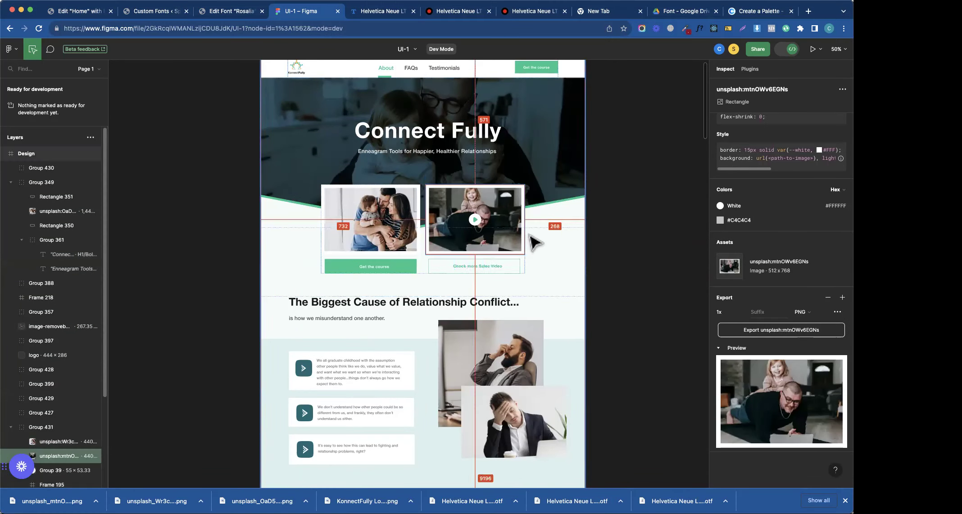
{"action": "scroll", "coordinate": [511, 241], "scroll_direction": "right", "scroll_amount": 2}
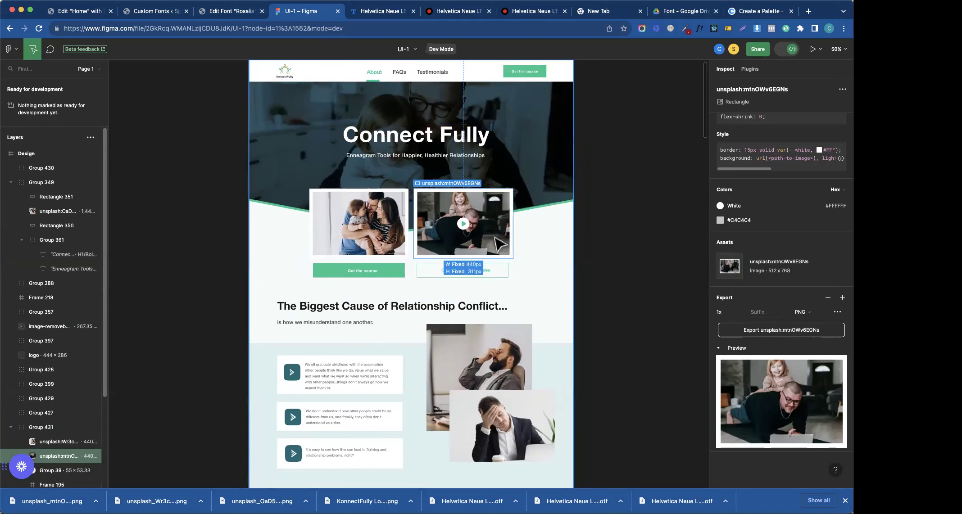
{"action": "left_click", "coordinate": [367, 234]}
{"action": "left_click", "coordinate": [417, 234]}
{"action": "left_click", "coordinate": [407, 234]}
{"action": "left_click", "coordinate": [417, 234]}
{"action": "left_click", "coordinate": [380, 240]}
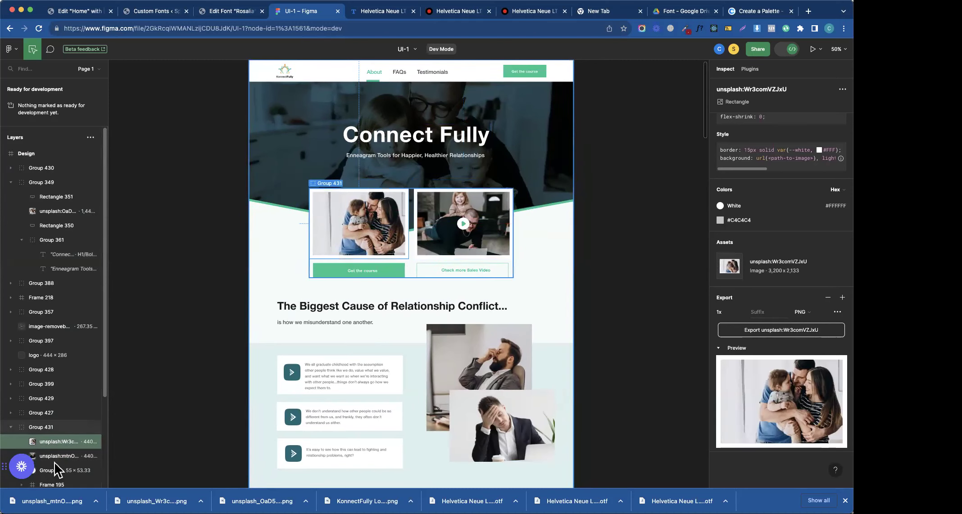
{"action": "left_click", "coordinate": [16, 428]}
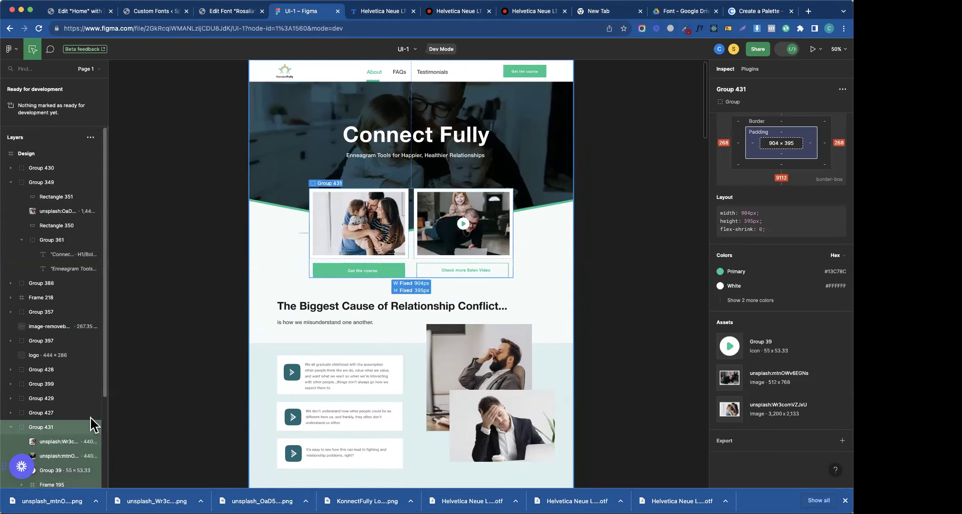
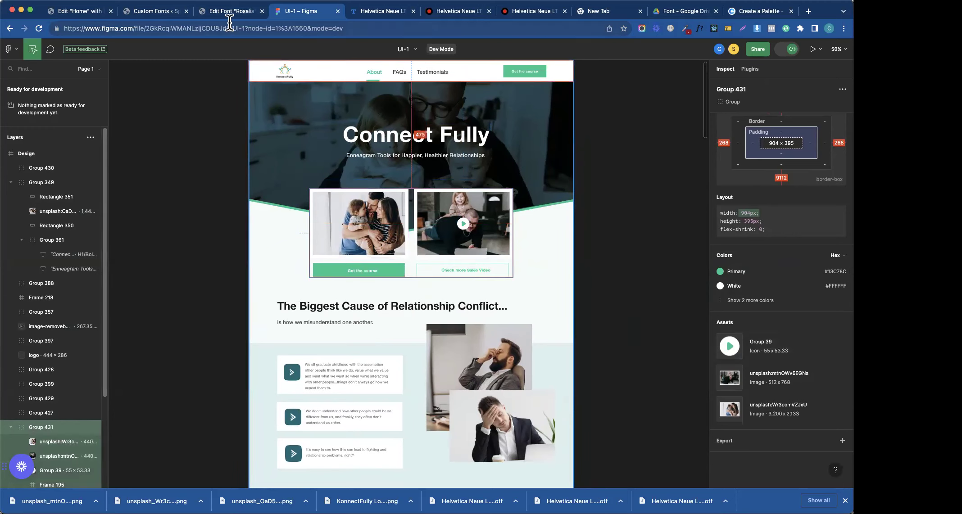
- Set the image-card container's boxed width to 904 px instead of 900 px
{"action": "left_click", "coordinate": [135, 12]}
{"action": "left_click", "coordinate": [79, 11]}
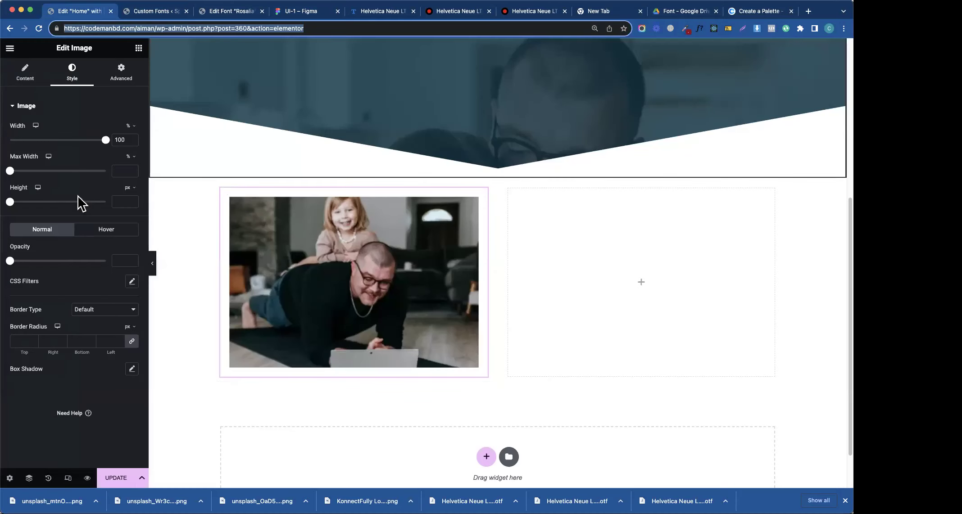
{"action": "left_click", "coordinate": [497, 174]}
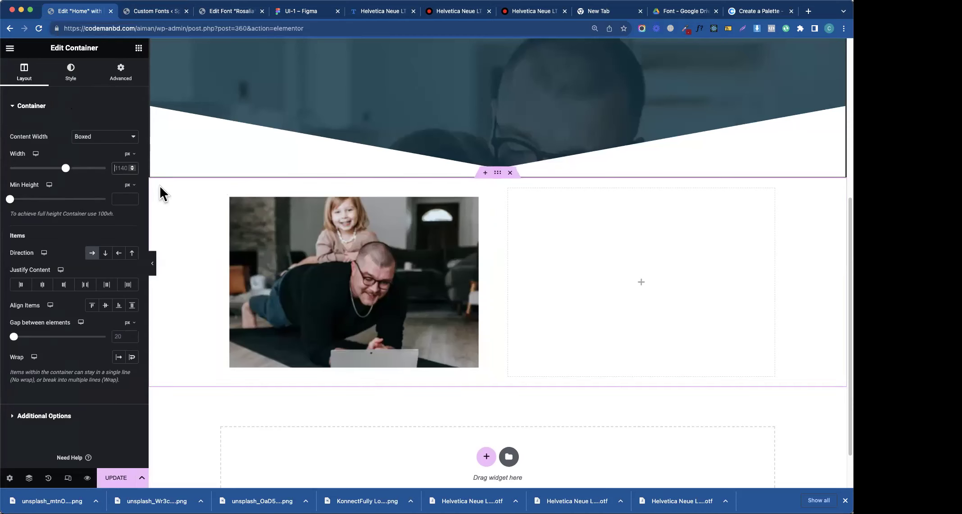
{"action": "key", "text": "super+z"}
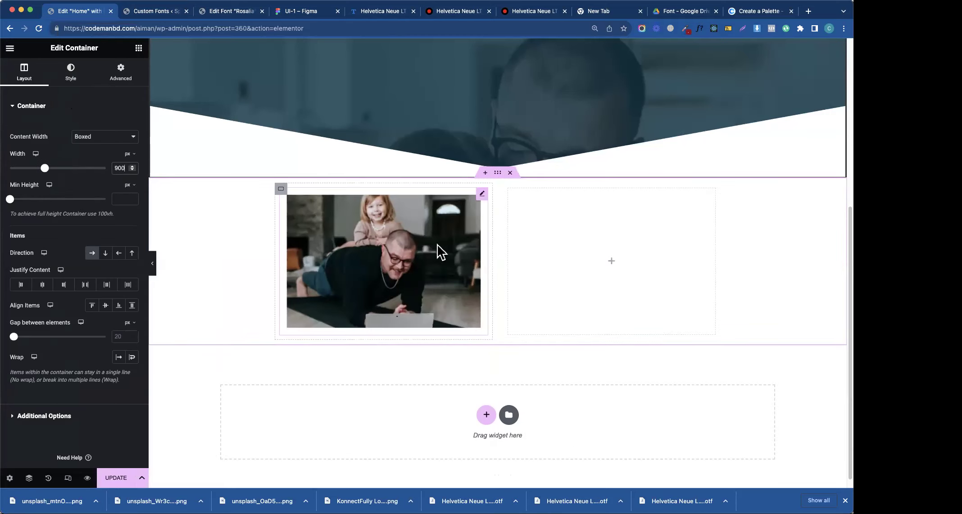
{"action": "left_click", "coordinate": [122, 167]}
{"action": "key", "text": "BackSpace"}
{"action": "type", "text": "4"}
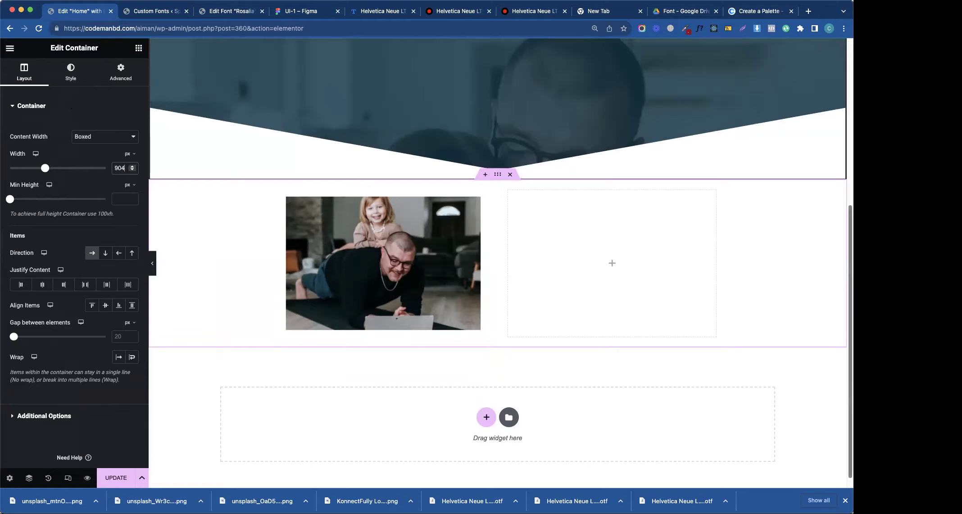
{"action": "scroll", "coordinate": [837, 77], "scroll_direction": "up", "scroll_amount": 10}
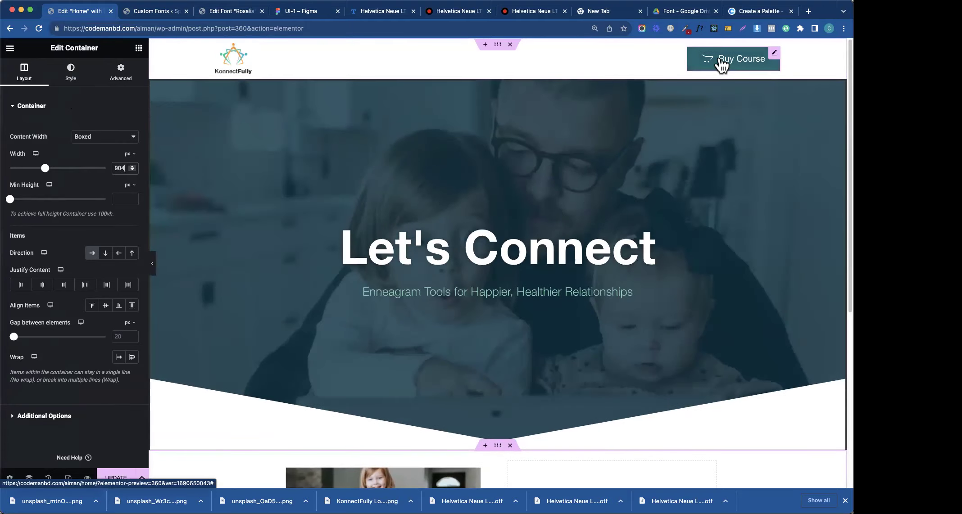
- Copy the Buy Course button and paste it below the first image card
{"action": "right_click", "coordinate": [722, 64]}
{"action": "left_click", "coordinate": [734, 103]}
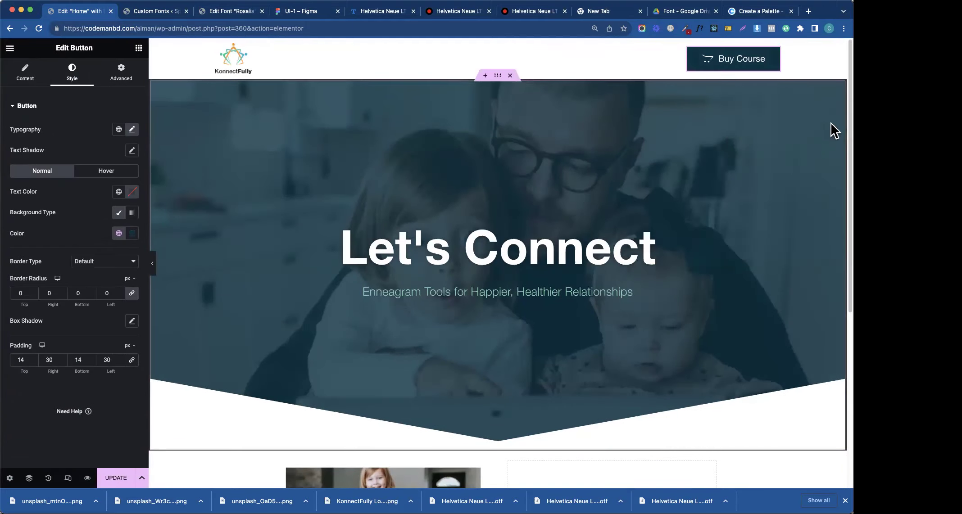
{"action": "scroll", "coordinate": [824, 272], "scroll_direction": "down", "scroll_amount": 6}
{"action": "right_click", "coordinate": [413, 261]}
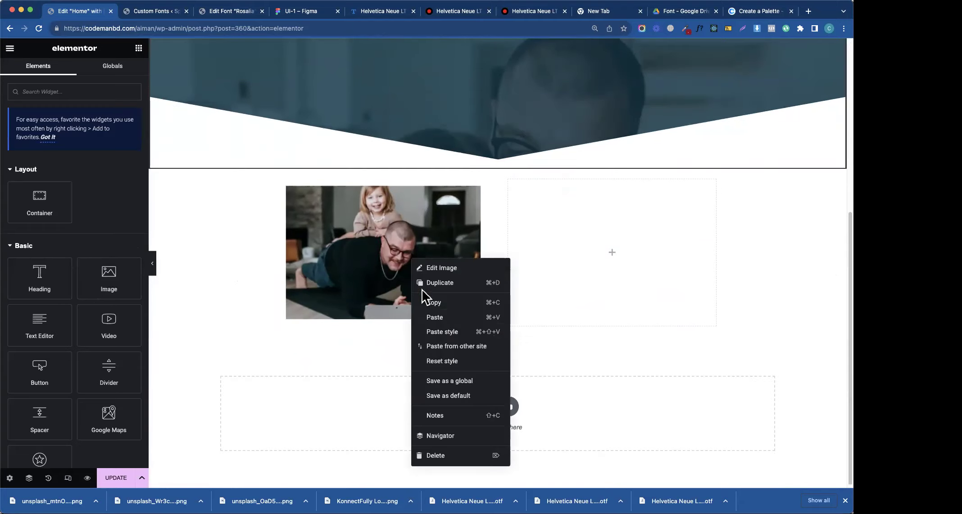
{"action": "left_click", "coordinate": [439, 319]}
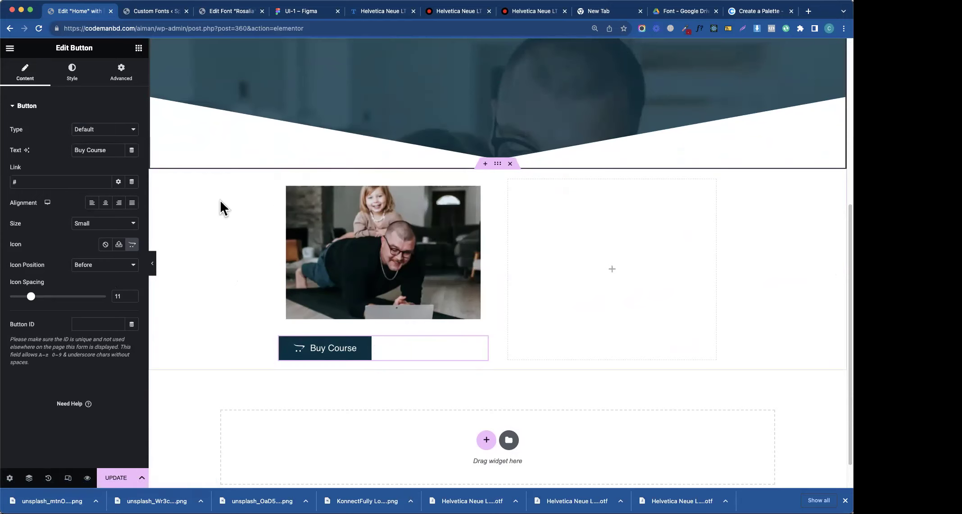
- Set the pasted button's alignment to Justified, keeping the Default type and its typography
{"action": "left_click", "coordinate": [132, 203]}
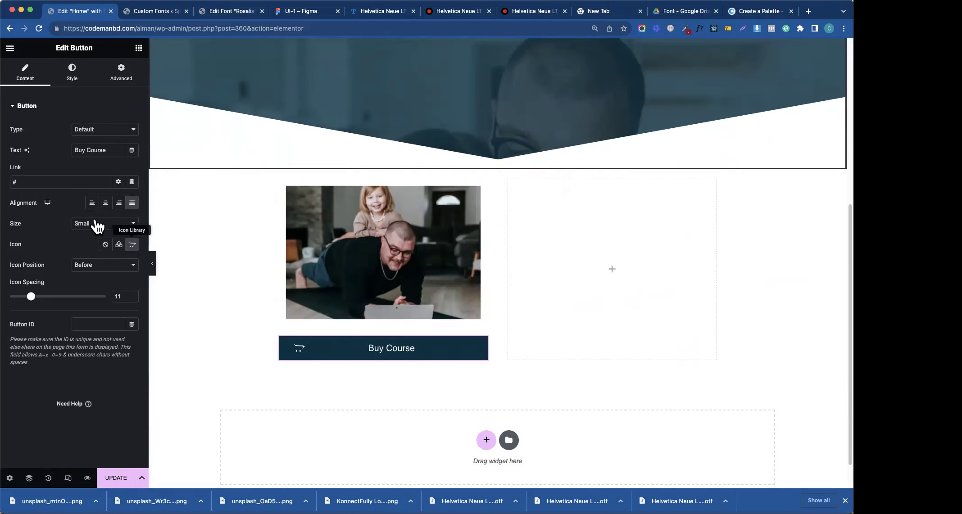
{"action": "left_click", "coordinate": [108, 126]}
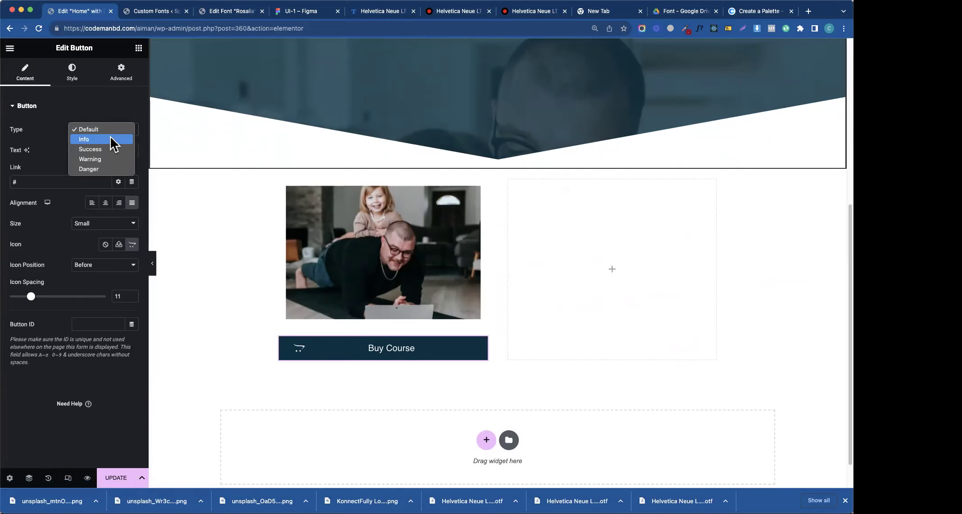
{"action": "left_click", "coordinate": [36, 145]}
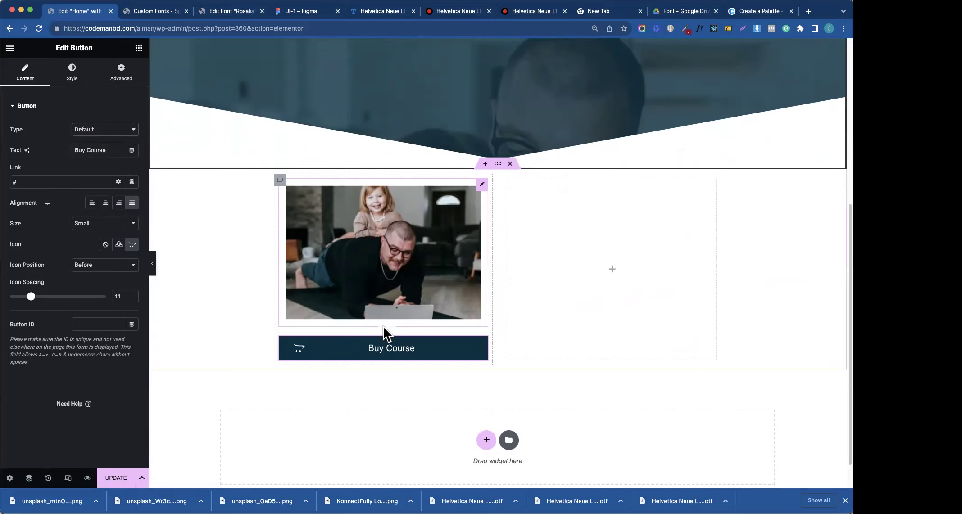
{"action": "left_click", "coordinate": [11, 48]}
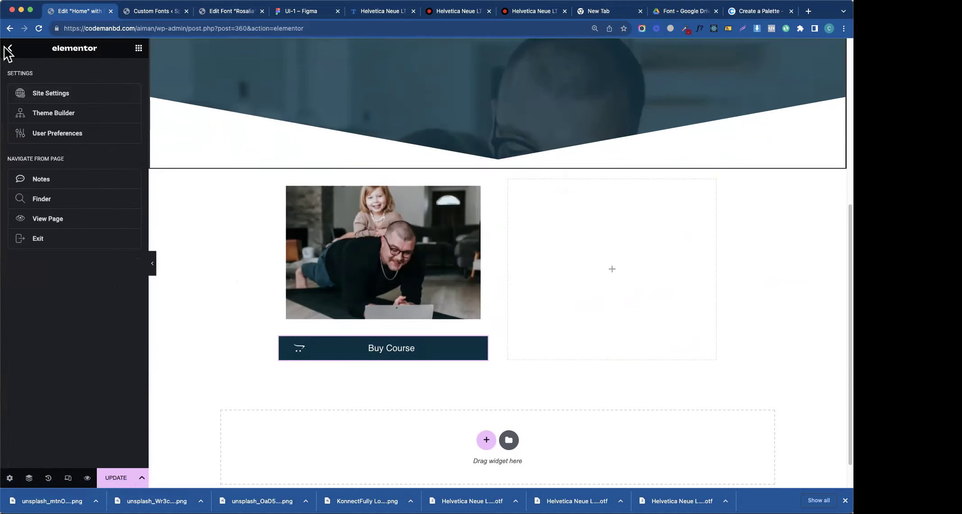
{"action": "left_click", "coordinate": [8, 48]}
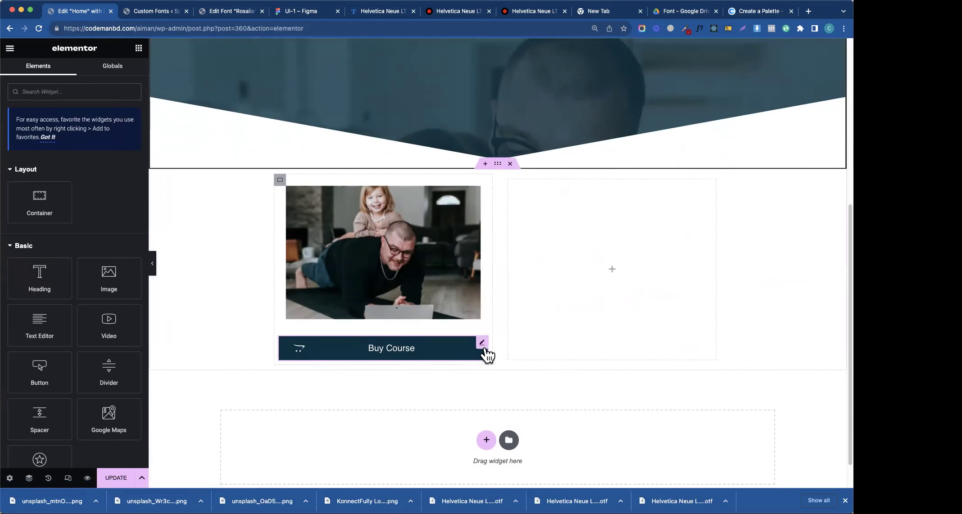
{"action": "left_click", "coordinate": [486, 353]}
{"action": "left_click", "coordinate": [69, 81]}
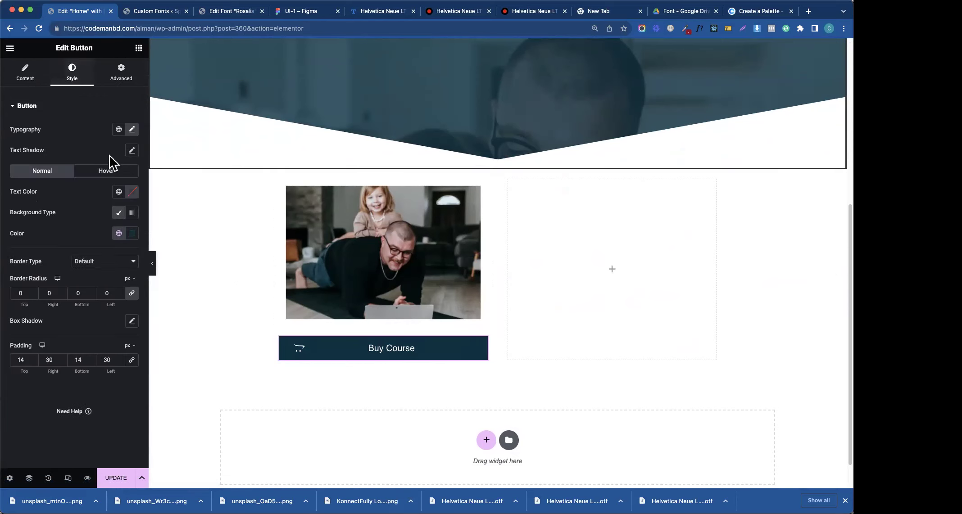
{"action": "left_click", "coordinate": [132, 131]}
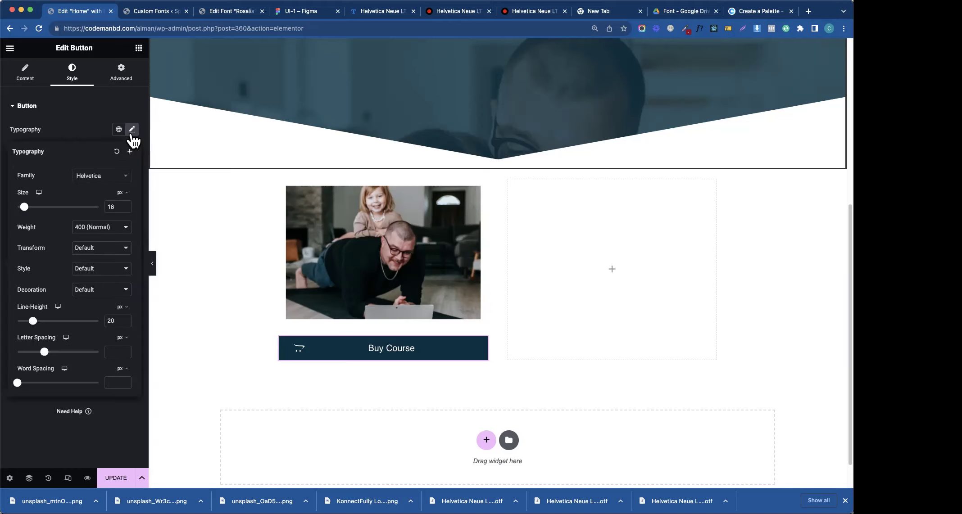
{"action": "left_click", "coordinate": [92, 141]}
{"action": "left_click", "coordinate": [29, 82]}
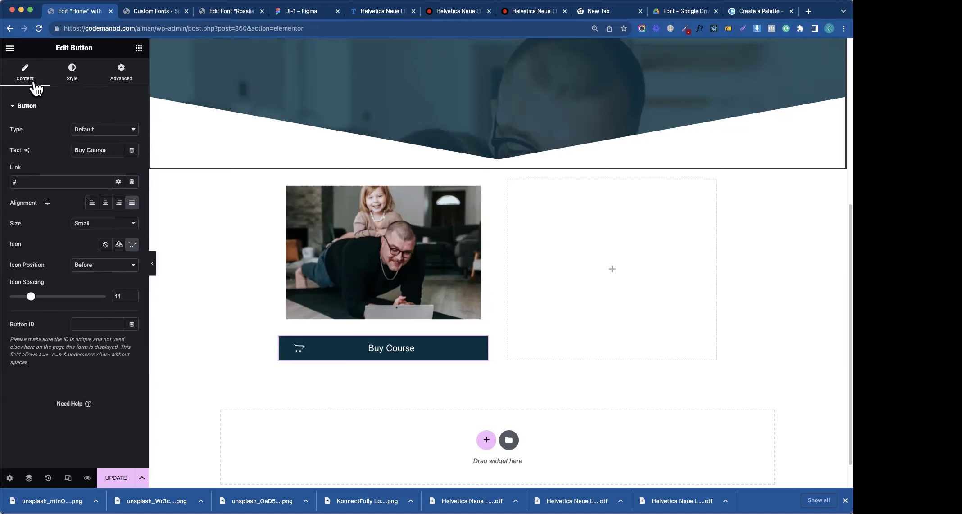
{"action": "left_click", "coordinate": [133, 203]}
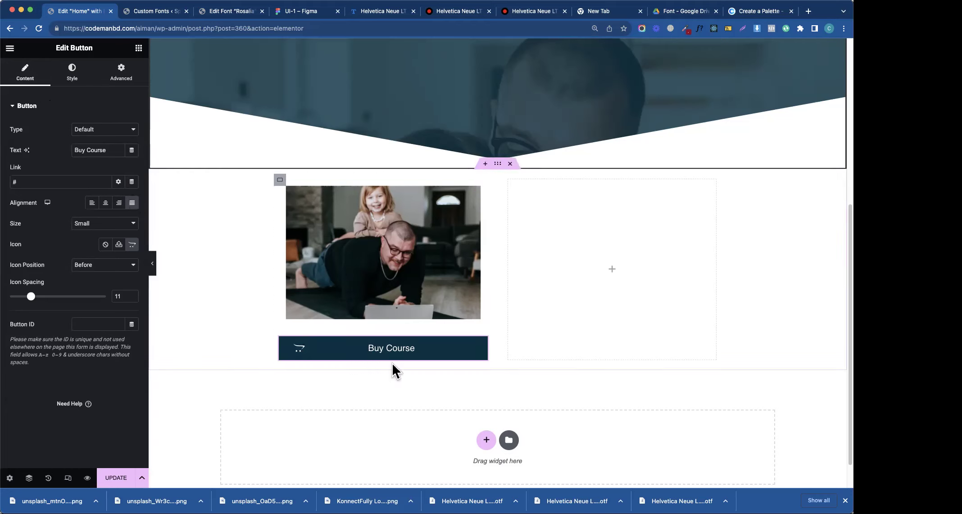
- Save the full-width Buy Course button's settings as the default for Button widgets
{"action": "right_click", "coordinate": [408, 354]}
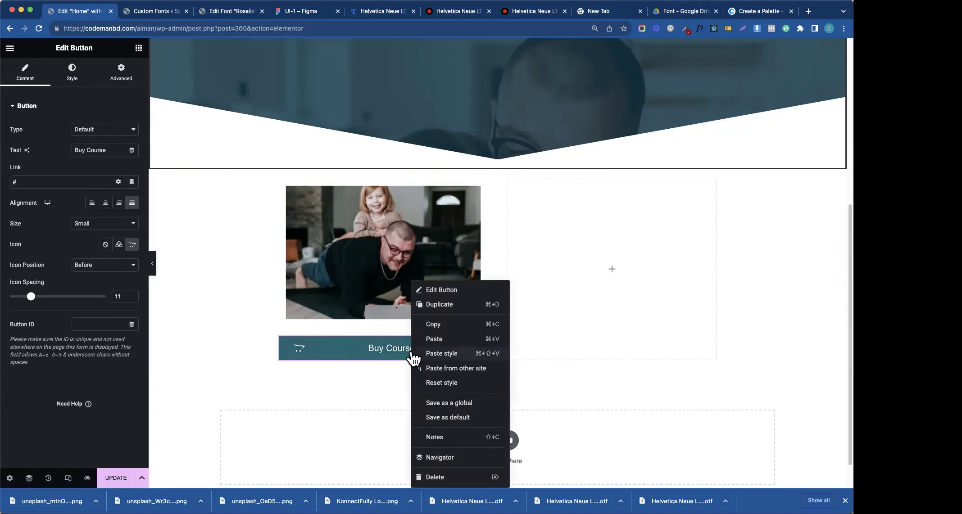
{"action": "left_click", "coordinate": [464, 402]}
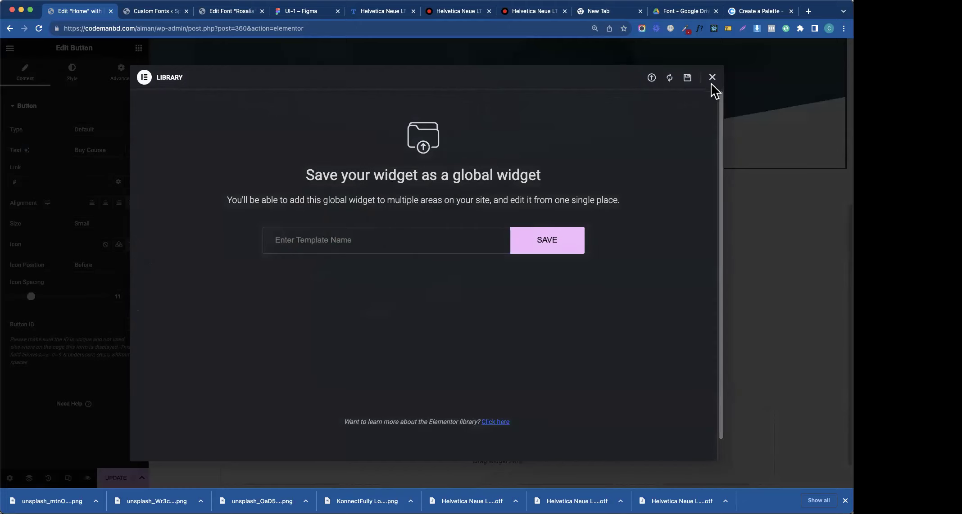
{"action": "left_click", "coordinate": [712, 77]}
{"action": "right_click", "coordinate": [433, 353]}
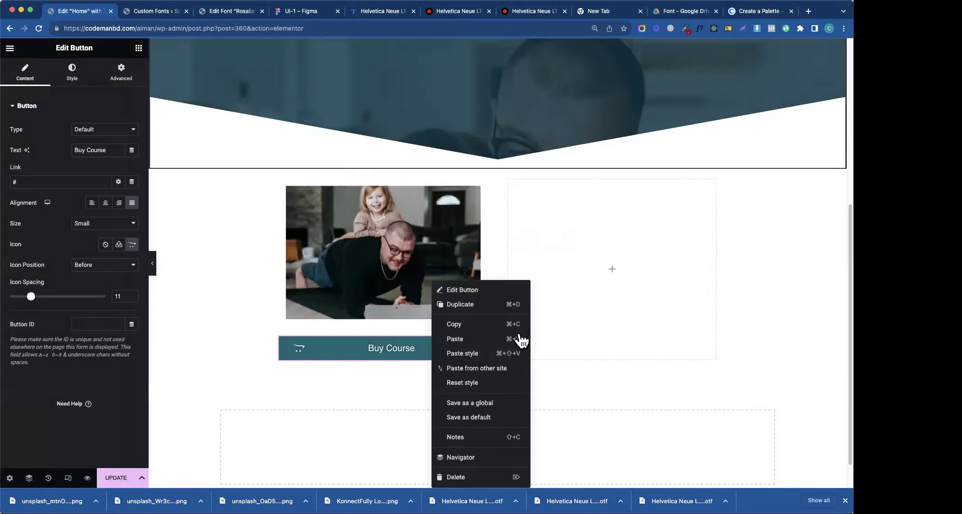
{"action": "left_click", "coordinate": [497, 418]}
{"action": "left_click", "coordinate": [500, 299]}
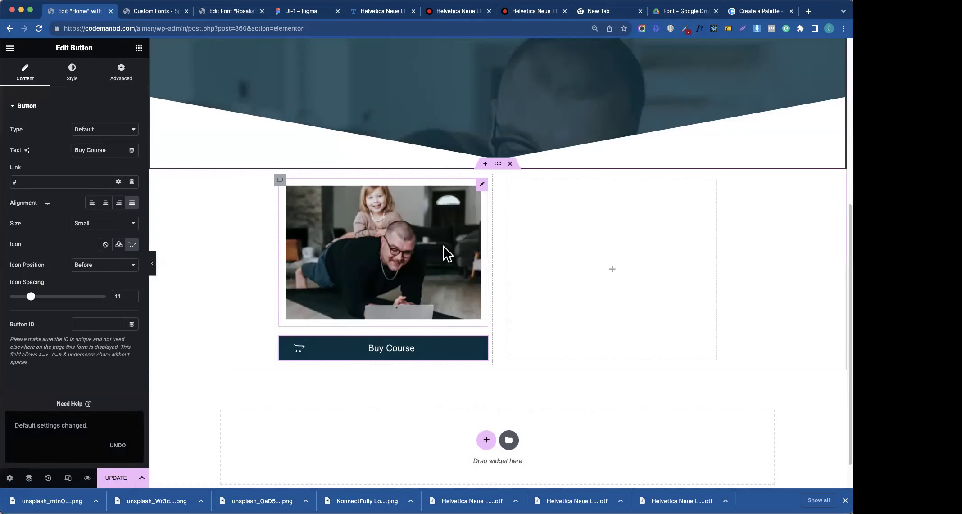
{"action": "left_click", "coordinate": [307, 13]}
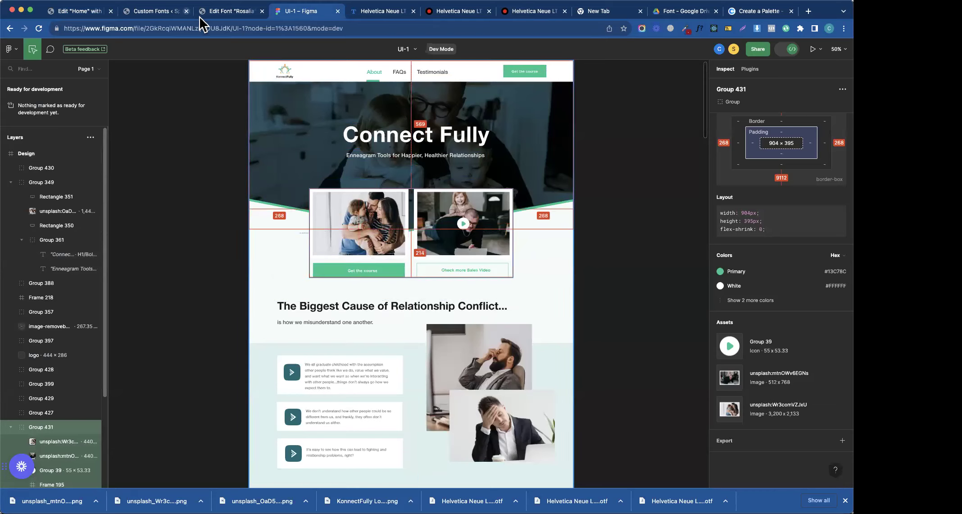
- Inspect the hero background and first image card layers in the Figma design
{"action": "left_click", "coordinate": [227, 13]}
{"action": "left_click", "coordinate": [174, 15]}
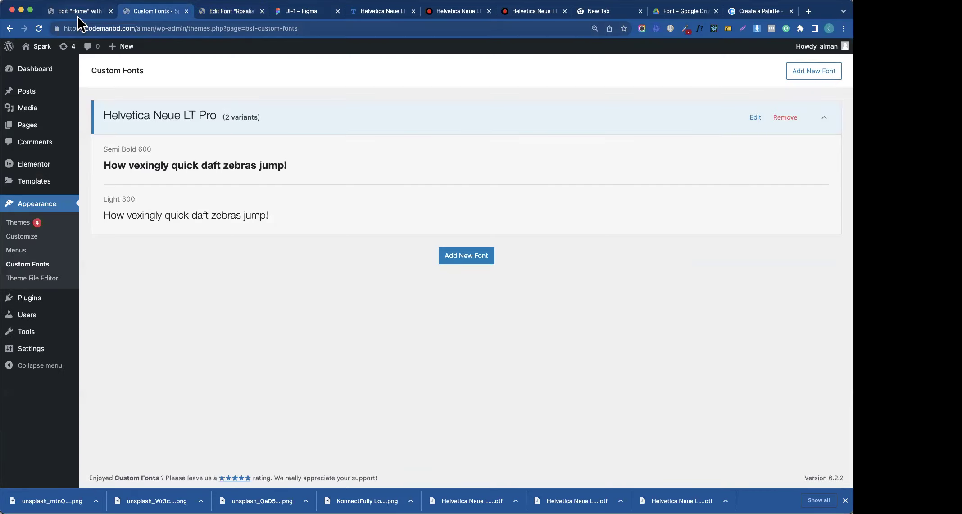
{"action": "left_click", "coordinate": [77, 16]}
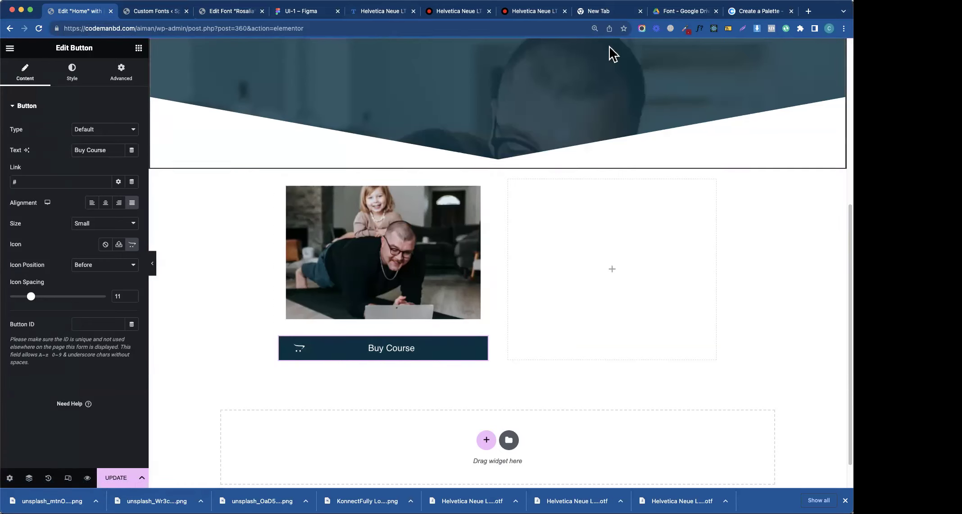
{"action": "left_click", "coordinate": [760, 12]}
{"action": "left_click", "coordinate": [307, 13]}
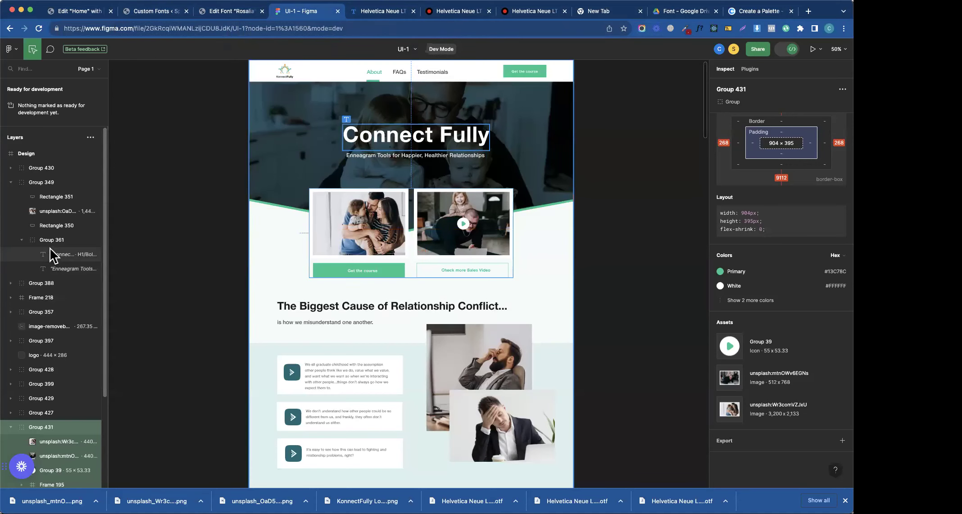
{"action": "left_click", "coordinate": [47, 212]}
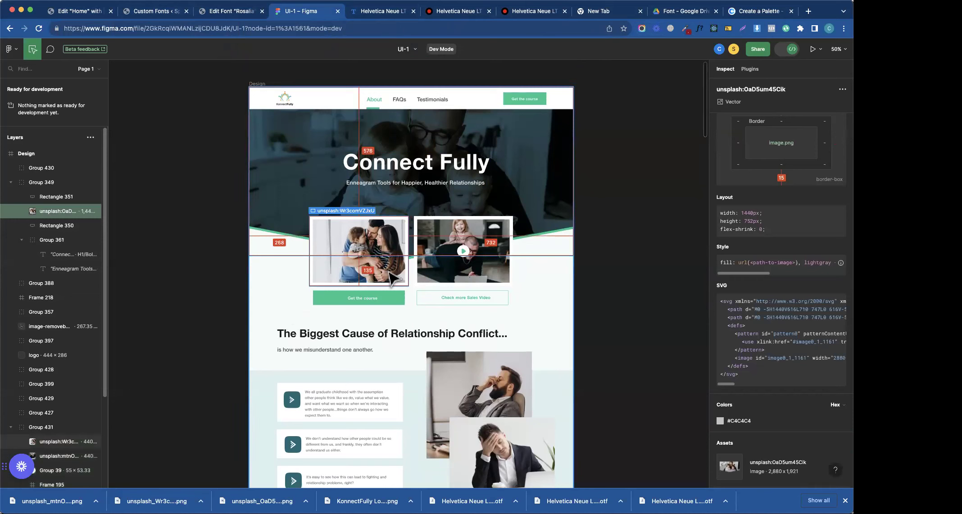
{"action": "left_click", "coordinate": [68, 441]}
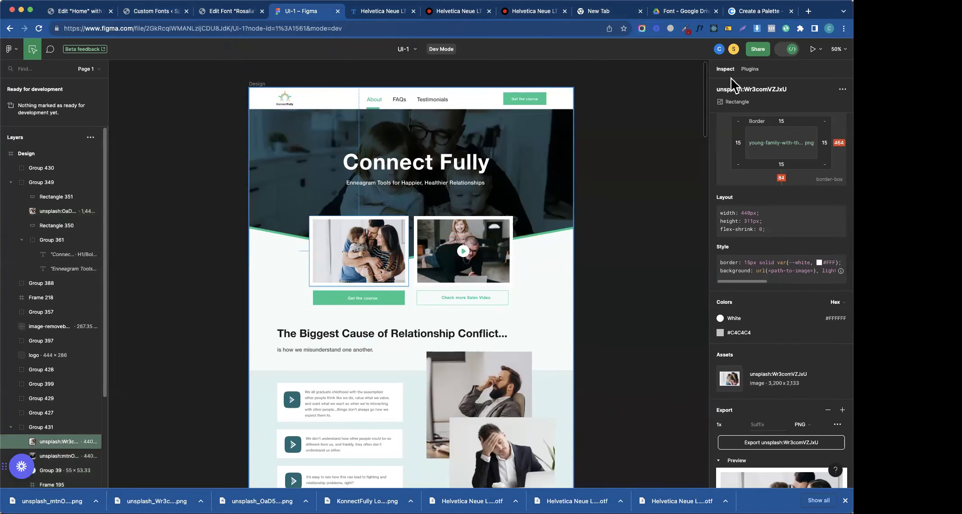
- Switch Figma to design mode, copy the 15px border value, and check the video card image
{"action": "left_click", "coordinate": [787, 49]}
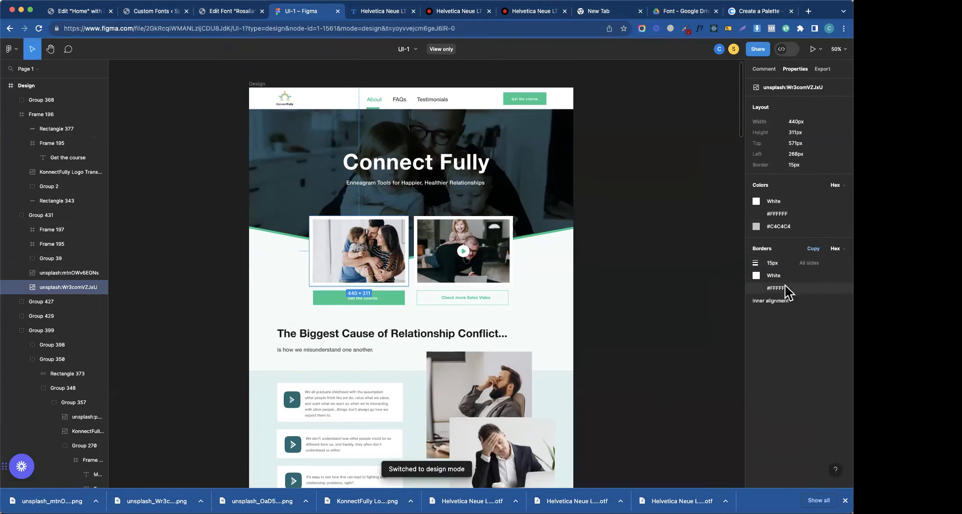
{"action": "left_click", "coordinate": [777, 262]}
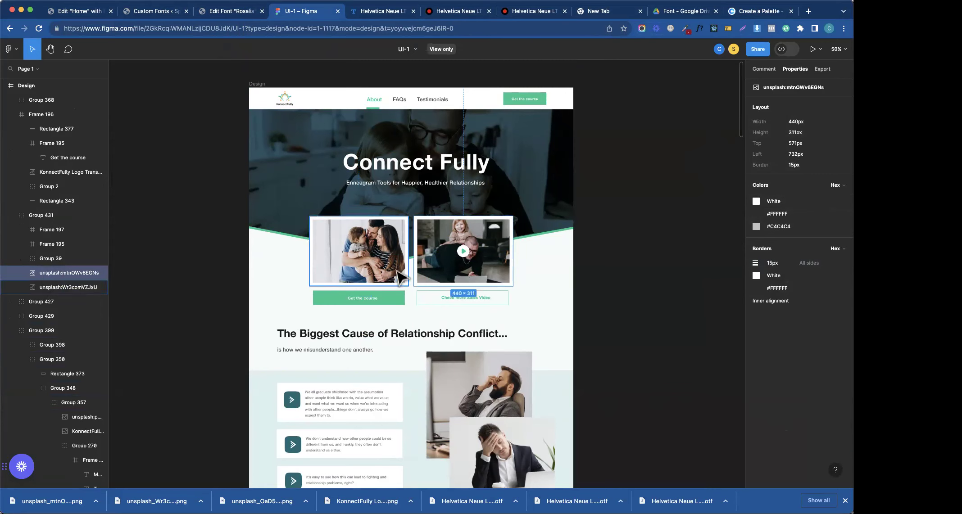
{"action": "left_click", "coordinate": [478, 263]}
{"action": "left_click", "coordinate": [496, 270]}
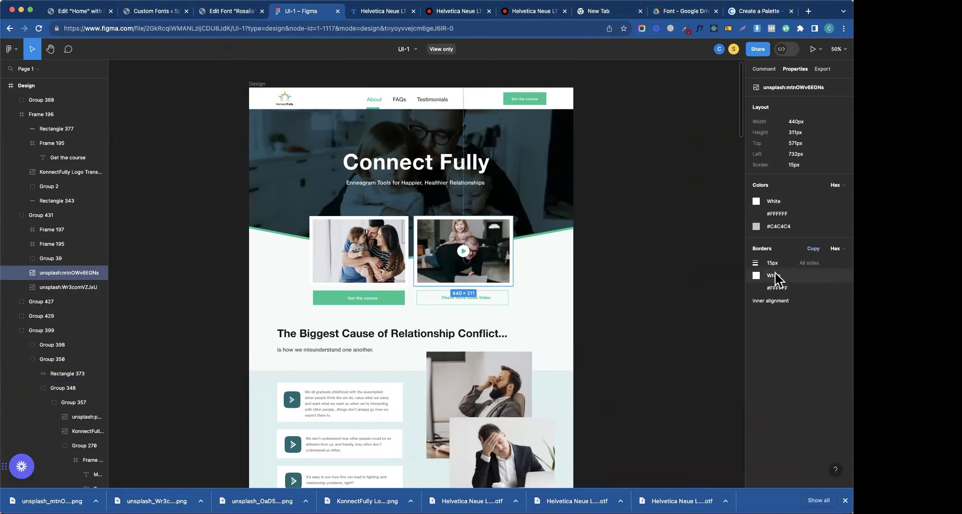
{"action": "left_click", "coordinate": [416, 48]}
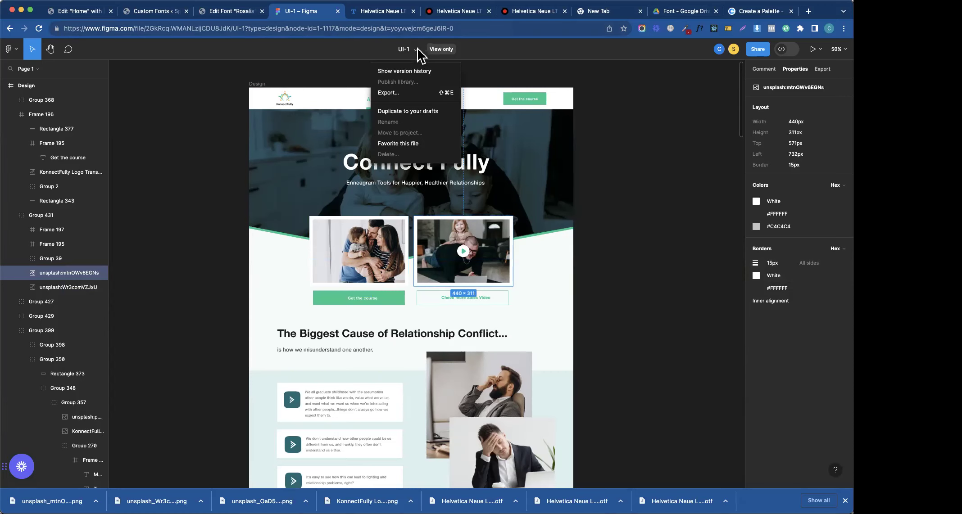
- Duplicate the UI-1 design file to drafts and open the editable copy
{"action": "left_click", "coordinate": [403, 112]}
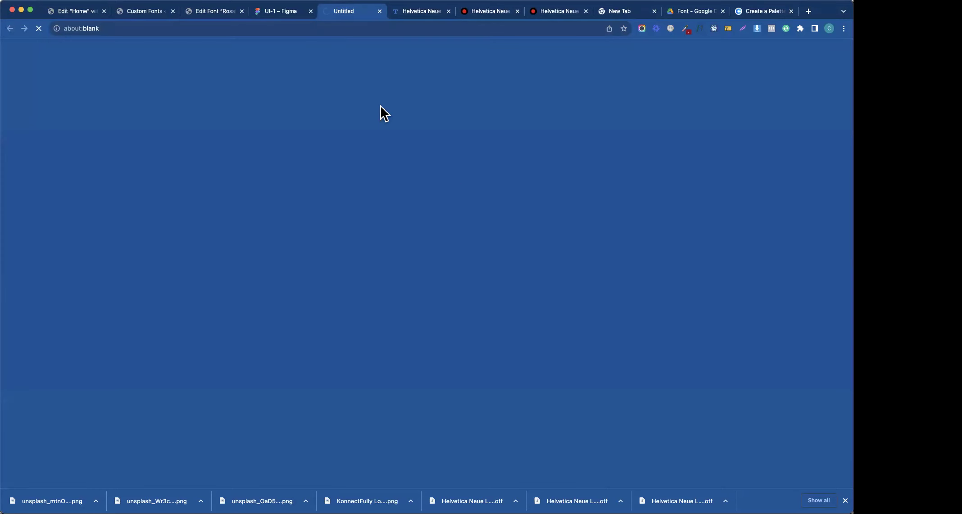
{"action": "left_click", "coordinate": [286, 16]}
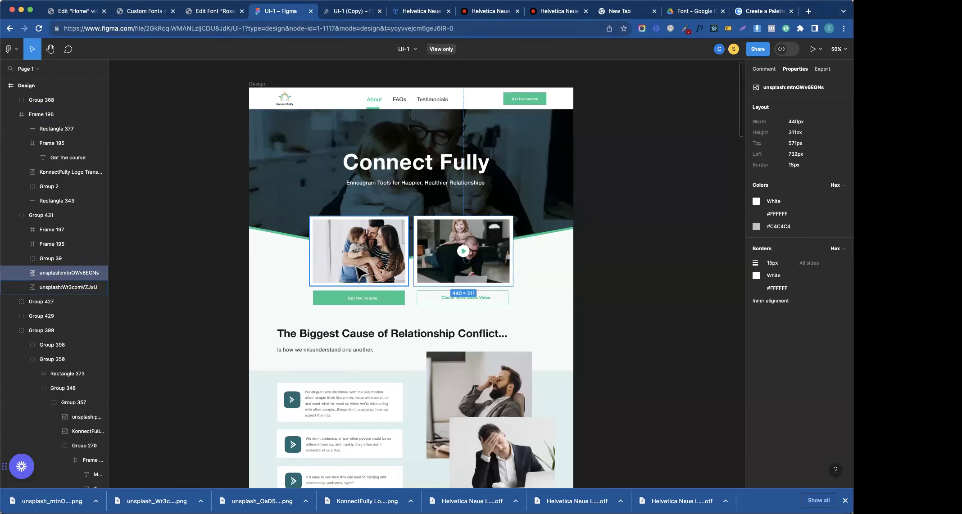
{"action": "left_click", "coordinate": [348, 15]}
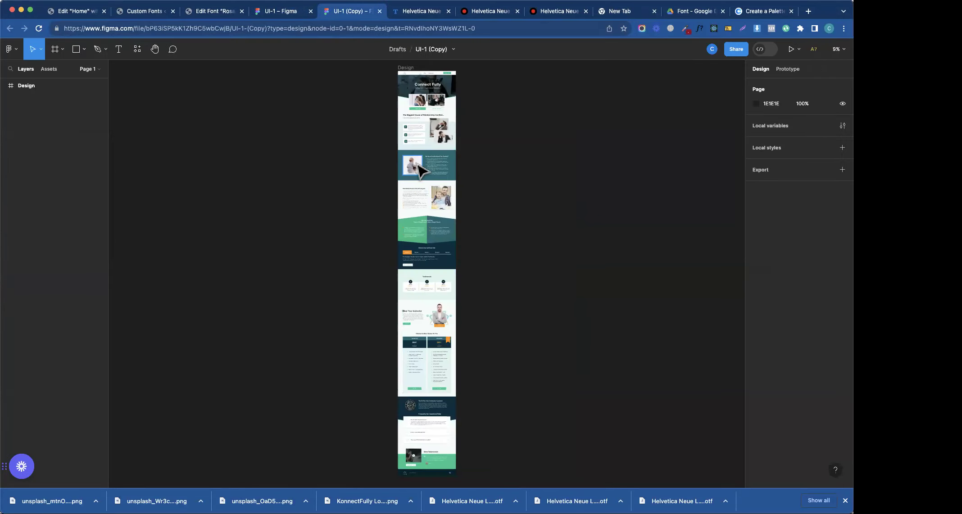
{"action": "scroll", "coordinate": [419, 168], "scroll_direction": "up", "scroll_amount": 5}
{"action": "scroll", "coordinate": [416, 165], "scroll_direction": "up", "scroll_amount": 5, "text": "ctrl"}
{"action": "scroll", "coordinate": [414, 180], "scroll_direction": "up", "scroll_amount": 15}
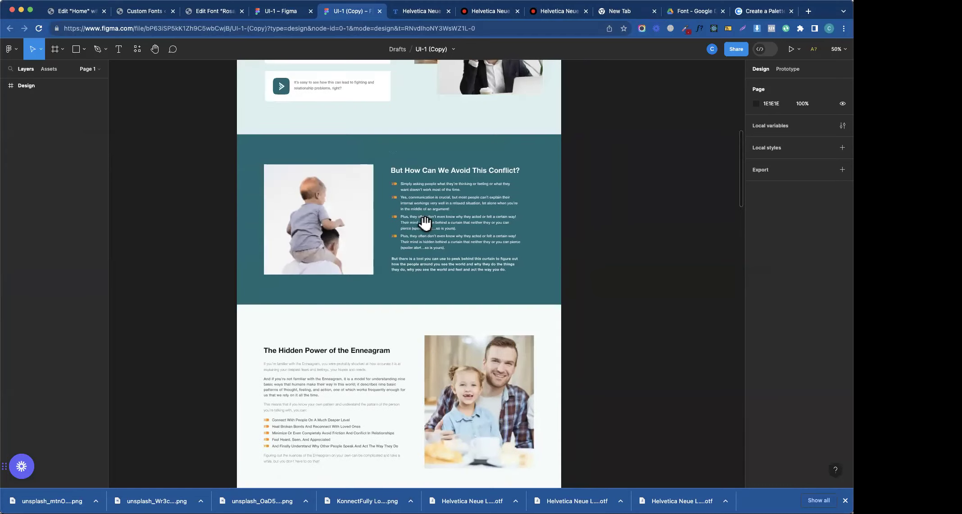
{"action": "scroll", "coordinate": [453, 216], "scroll_direction": "up", "scroll_amount": 5}
- Remove the family photo's white border and export it as a PNG
{"action": "double_click", "coordinate": [369, 312]}
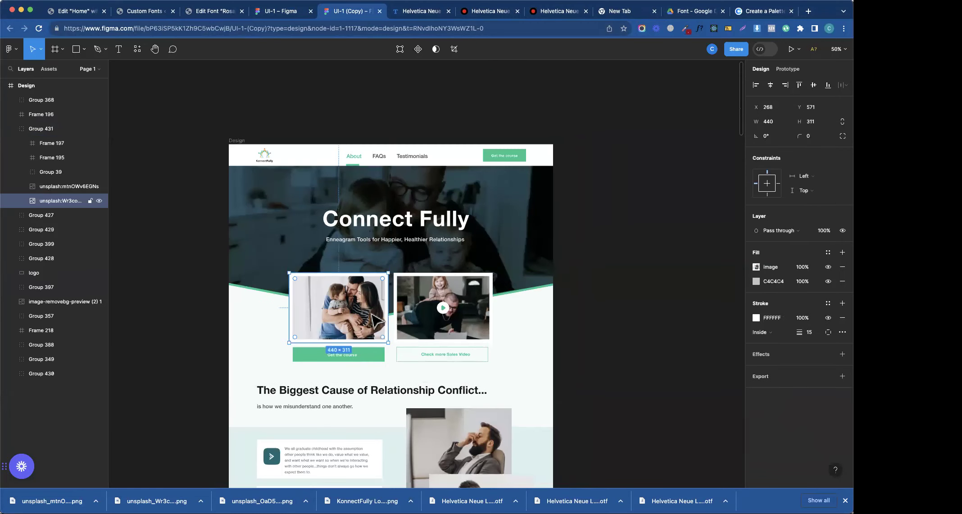
{"action": "key", "text": "Return"}
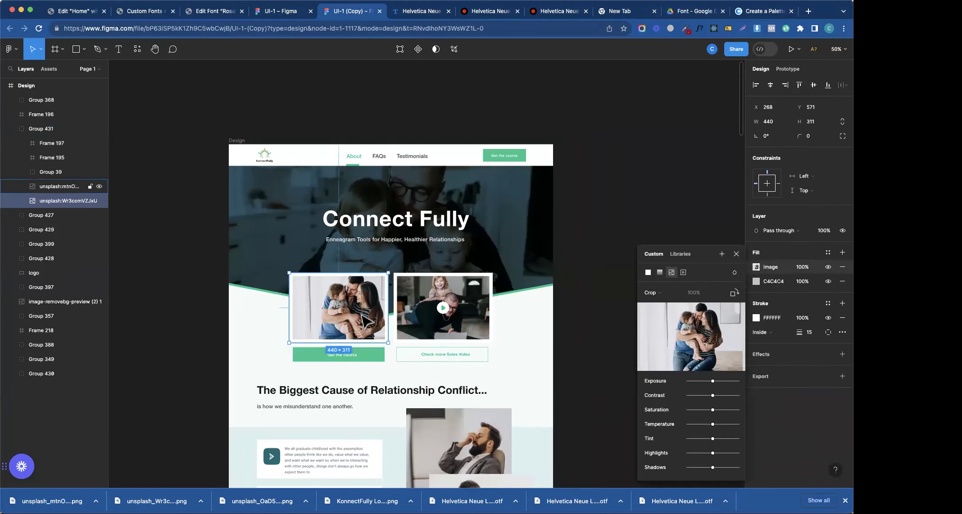
{"action": "left_click", "coordinate": [735, 254]}
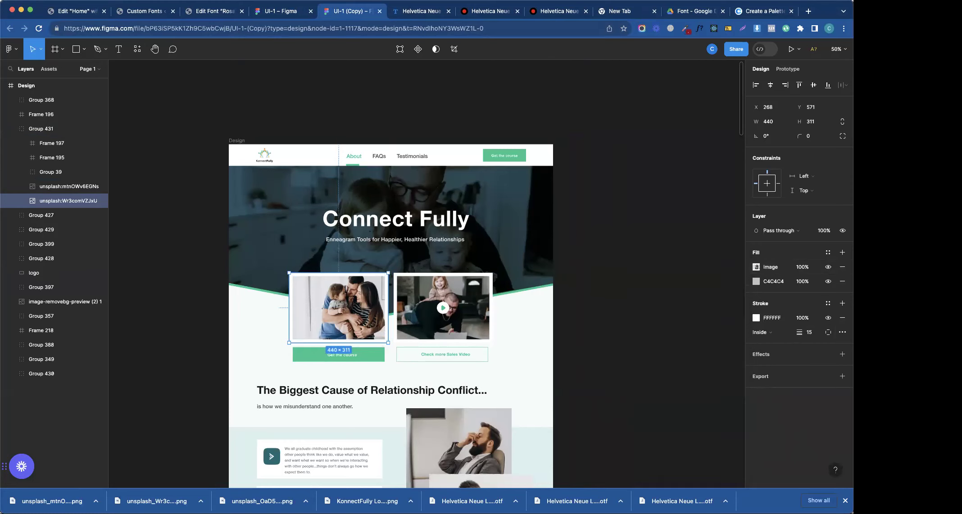
{"action": "left_click", "coordinate": [842, 318]}
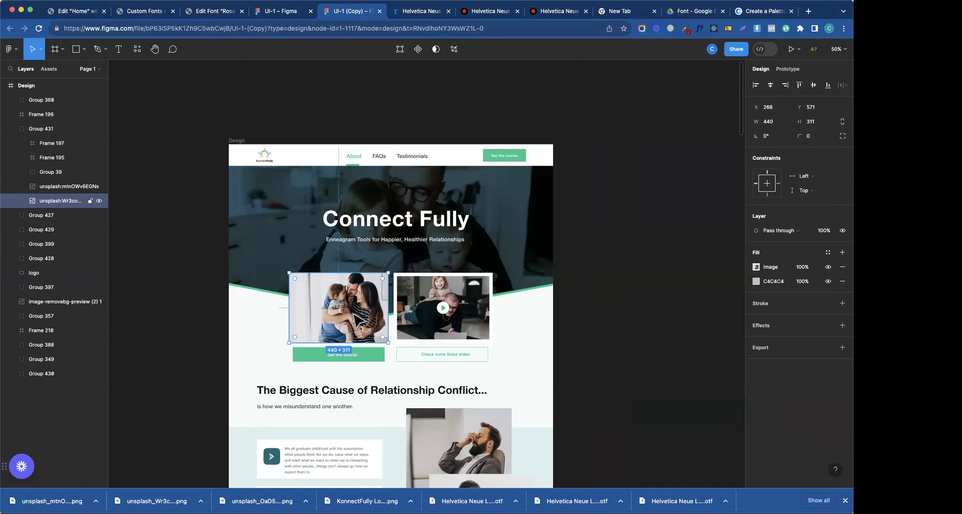
{"action": "left_click", "coordinate": [841, 348]}
{"action": "left_click", "coordinate": [806, 380]}
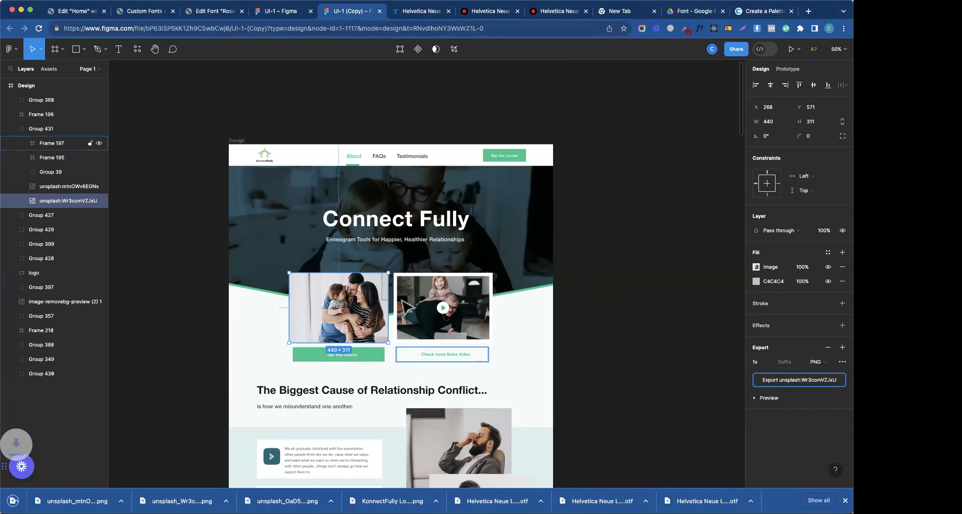
{"action": "left_click", "coordinate": [273, 13]}
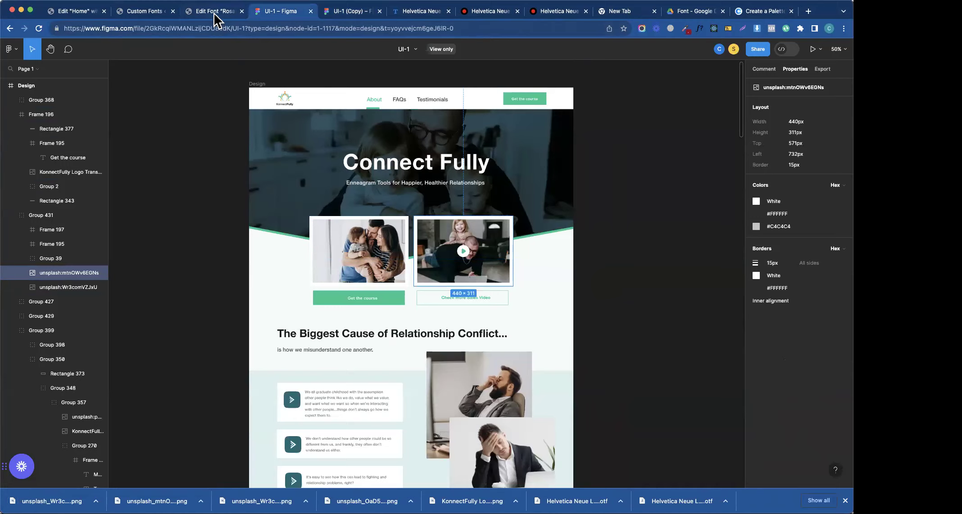
{"action": "left_click", "coordinate": [214, 12]}
{"action": "left_click", "coordinate": [87, 13]}
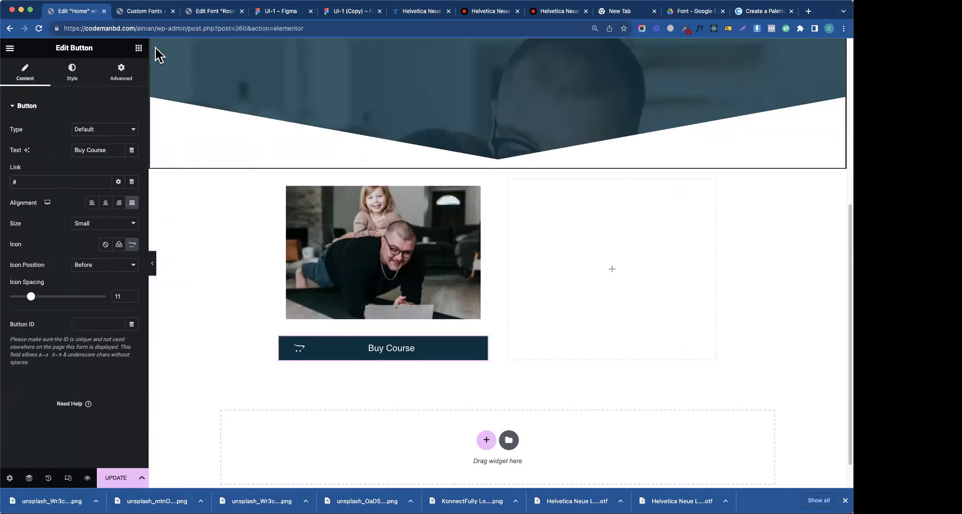
- Replace the first card's image with the uploaded family photo and set the card's gap to 0
{"action": "left_click", "coordinate": [338, 275]}
{"action": "left_click", "coordinate": [27, 72]}
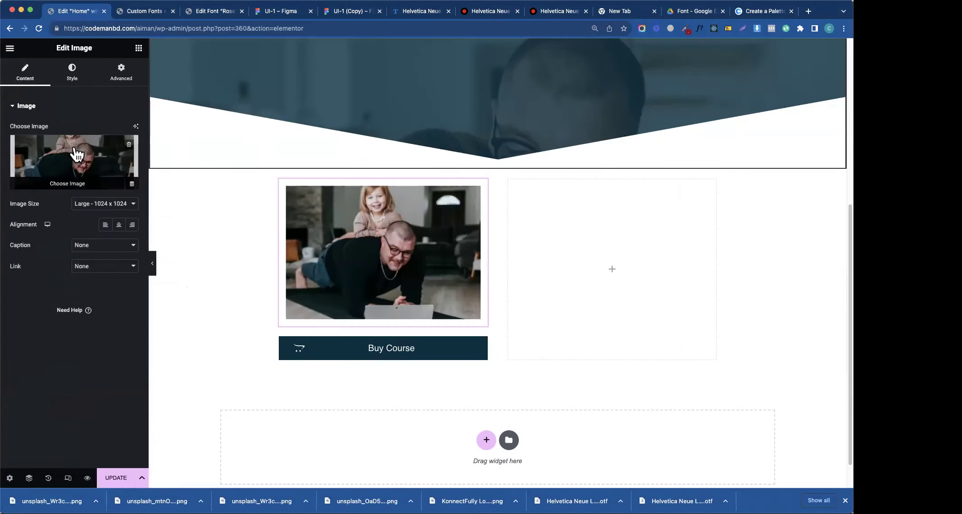
{"action": "left_click", "coordinate": [76, 154]}
{"action": "left_click_drag", "start_coordinate": [79, 495], "coordinate": [622, 332]}
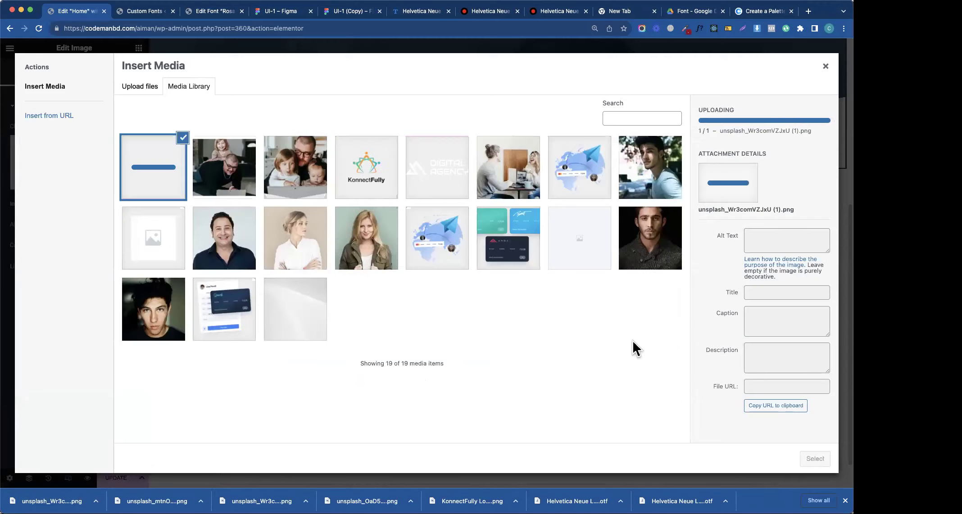
{"action": "left_click", "coordinate": [815, 458]}
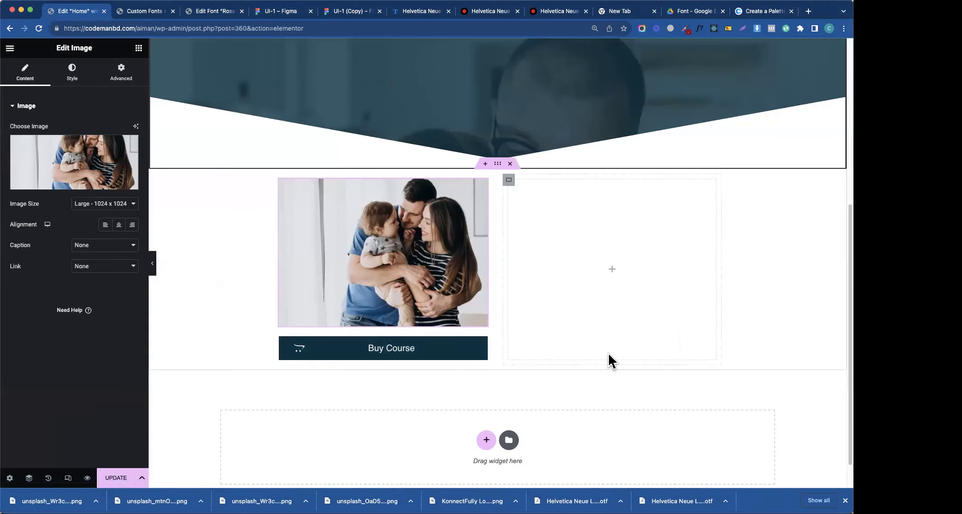
{"action": "left_click", "coordinate": [280, 180]}
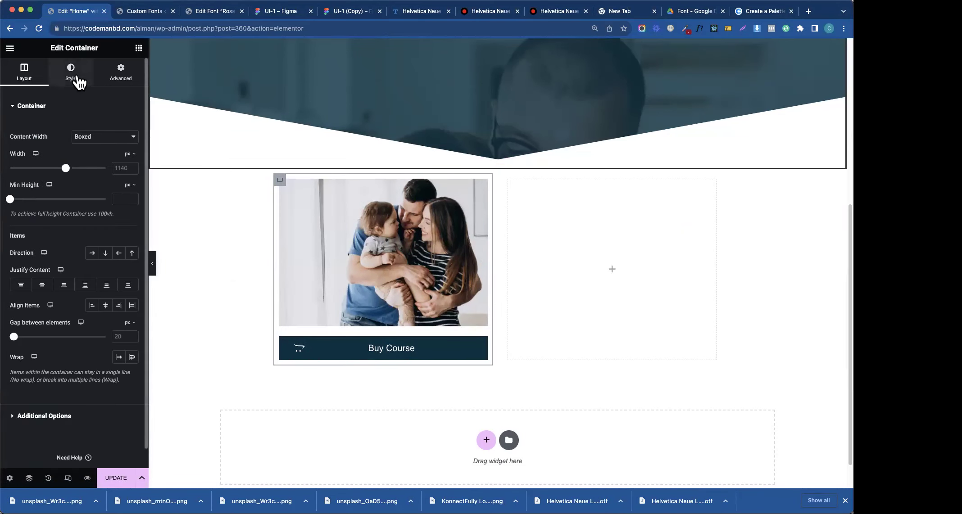
{"action": "left_click", "coordinate": [119, 336]}
{"action": "type", "text": "0"}
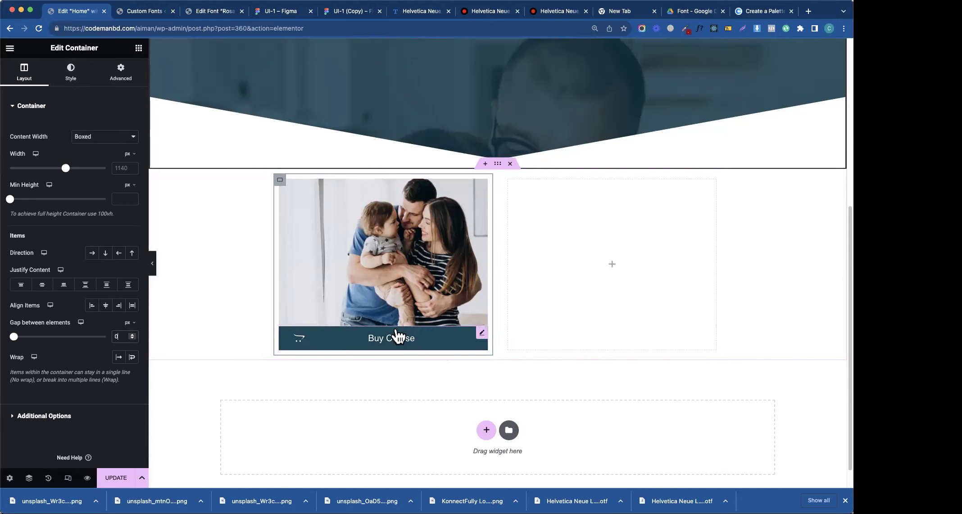
- Give the Buy Course button a 20 px top margin
{"action": "left_click", "coordinate": [481, 334]}
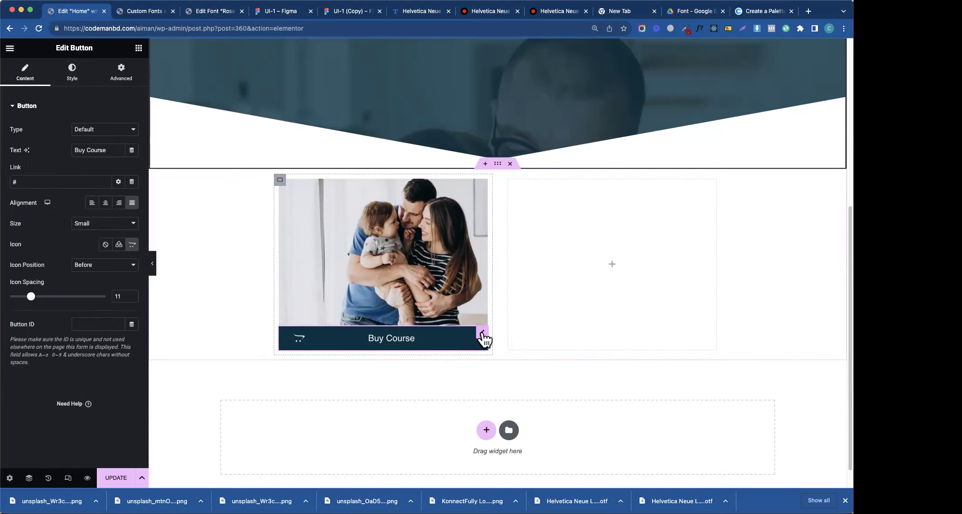
{"action": "left_click", "coordinate": [121, 78]}
{"action": "left_click", "coordinate": [11, 140]}
{"action": "type", "text": "0"}
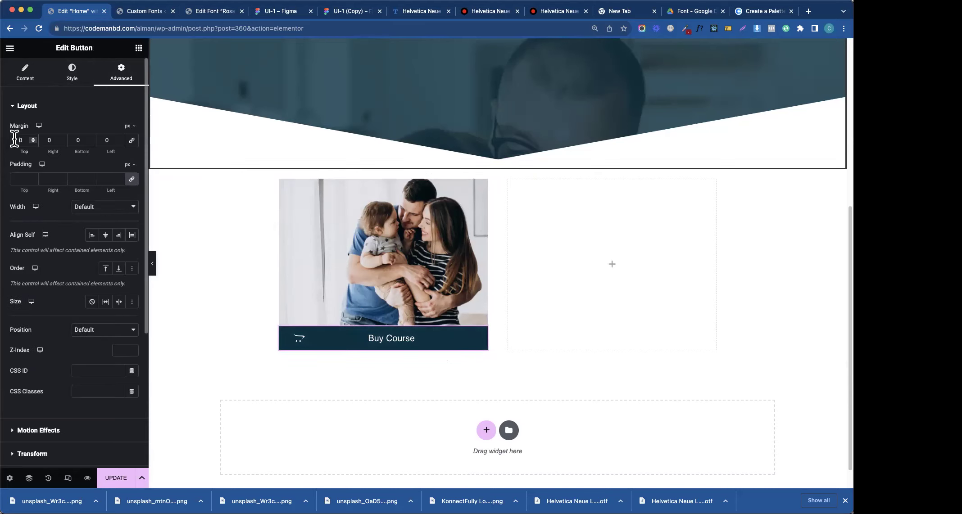
{"action": "type", "text": "1"}
{"action": "key", "text": "BackSpace"}
{"action": "type", "text": "2"}
- Check the Get the course button's size in Figma and reopen the card container's settings
{"action": "left_click", "coordinate": [291, 15]}
{"action": "left_click", "coordinate": [369, 299]}
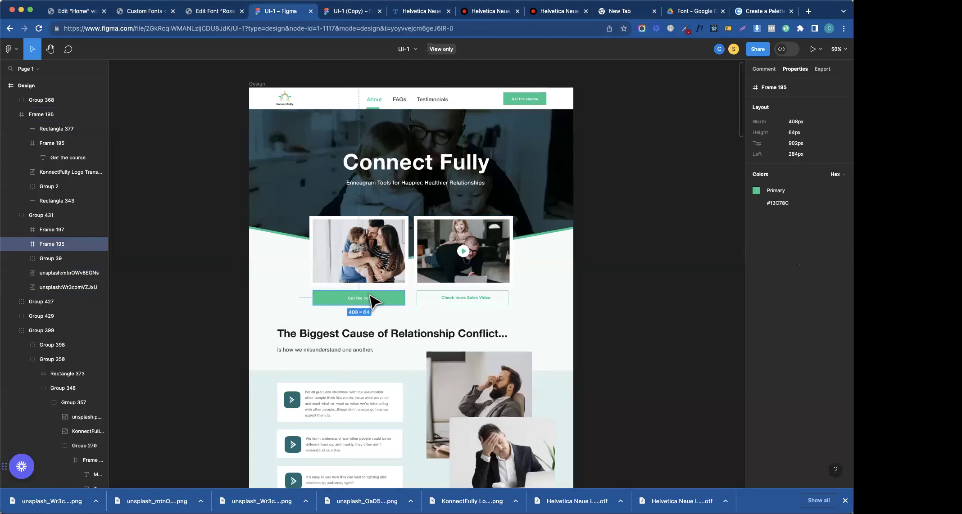
{"action": "left_click", "coordinate": [67, 14]}
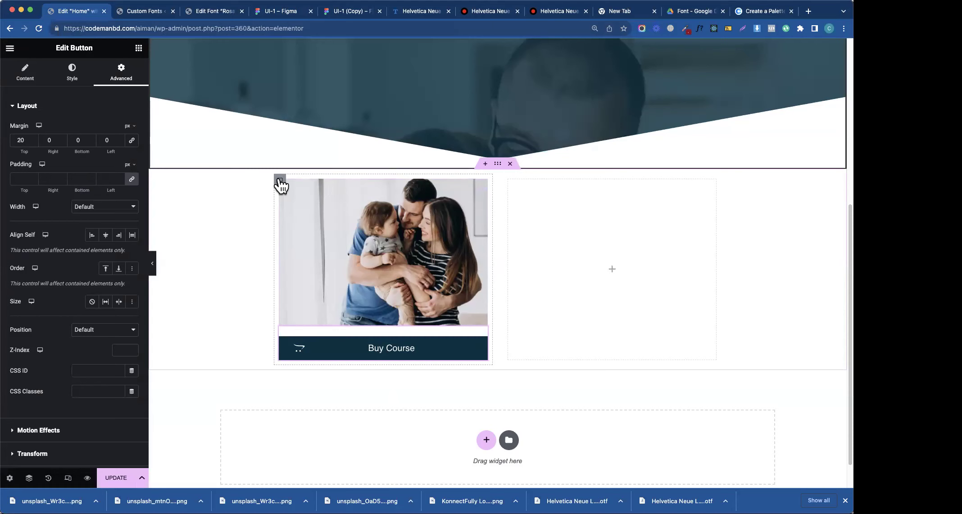
{"action": "left_click", "coordinate": [280, 180]}
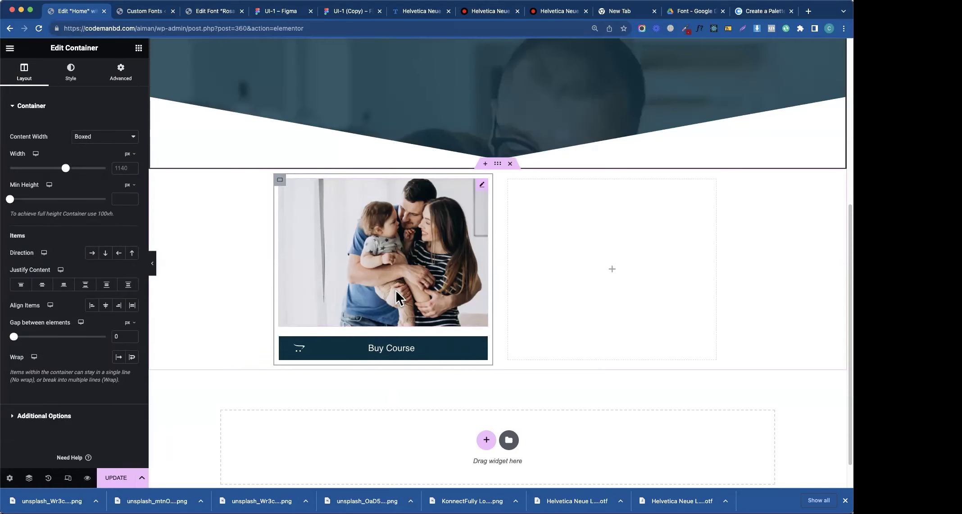
{"action": "left_click", "coordinate": [111, 81]}
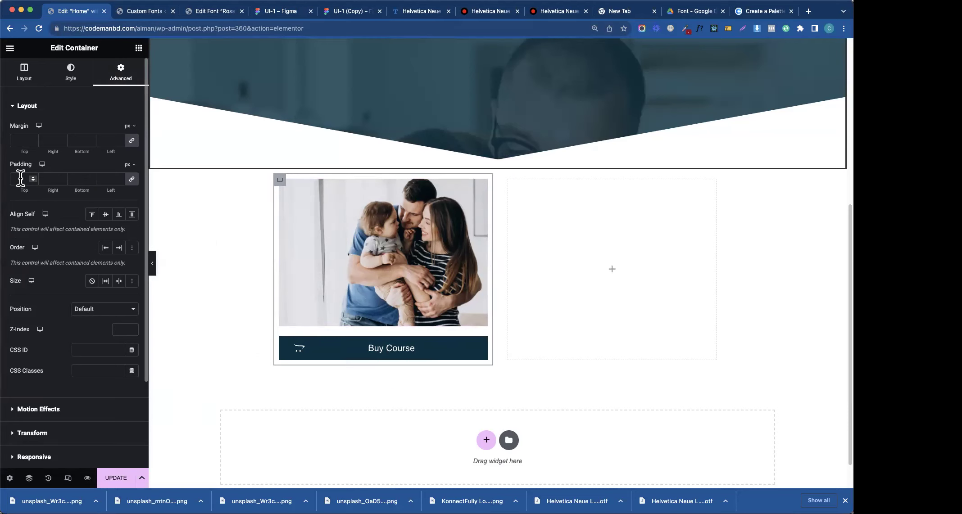
{"action": "left_click", "coordinate": [66, 79]}
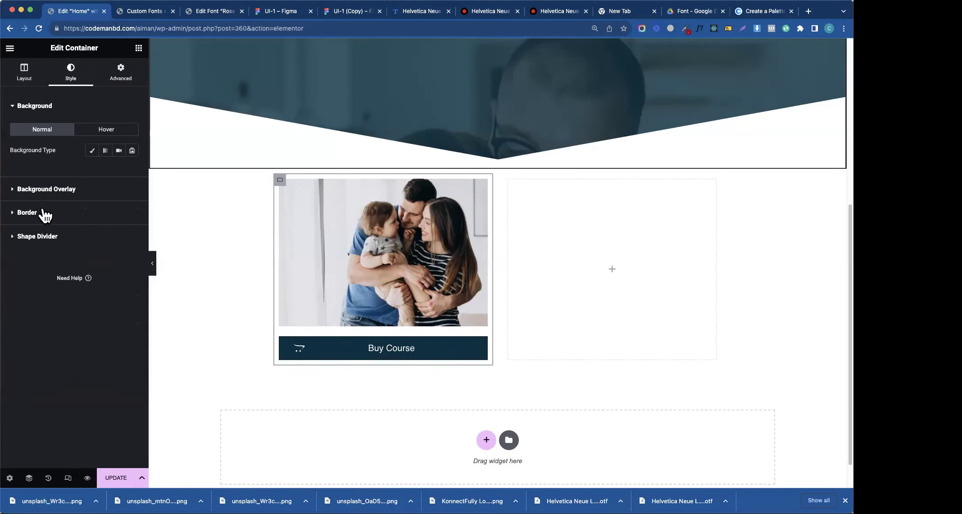
- Give the card container a classic background colour and try different transparency levels
{"action": "left_click", "coordinate": [92, 151]}
{"action": "left_click", "coordinate": [132, 171]}
{"action": "left_click_drag", "start_coordinate": [112, 214], "coordinate": [175, 212]}
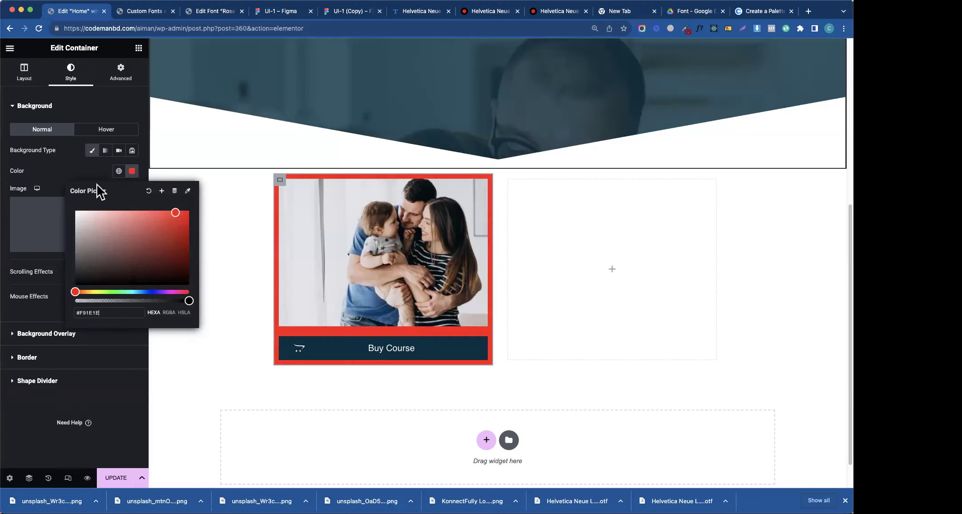
{"action": "left_click", "coordinate": [108, 179]}
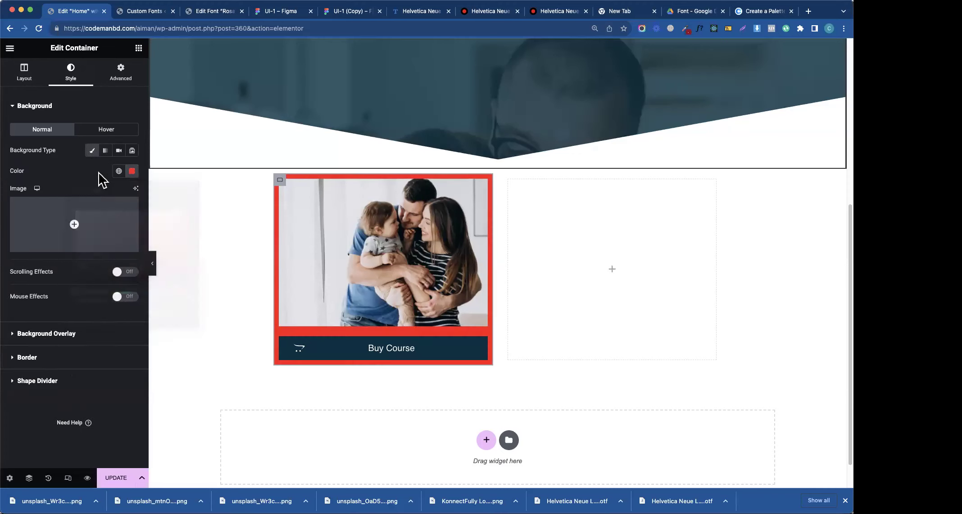
{"action": "left_click", "coordinate": [131, 172]}
{"action": "left_click_drag", "start_coordinate": [147, 302], "coordinate": [72, 293]}
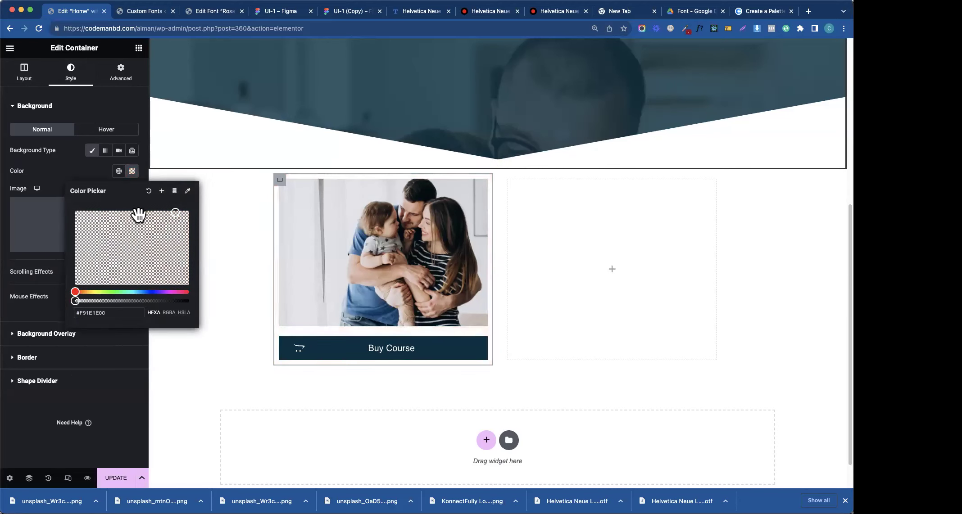
{"action": "left_click", "coordinate": [86, 172]}
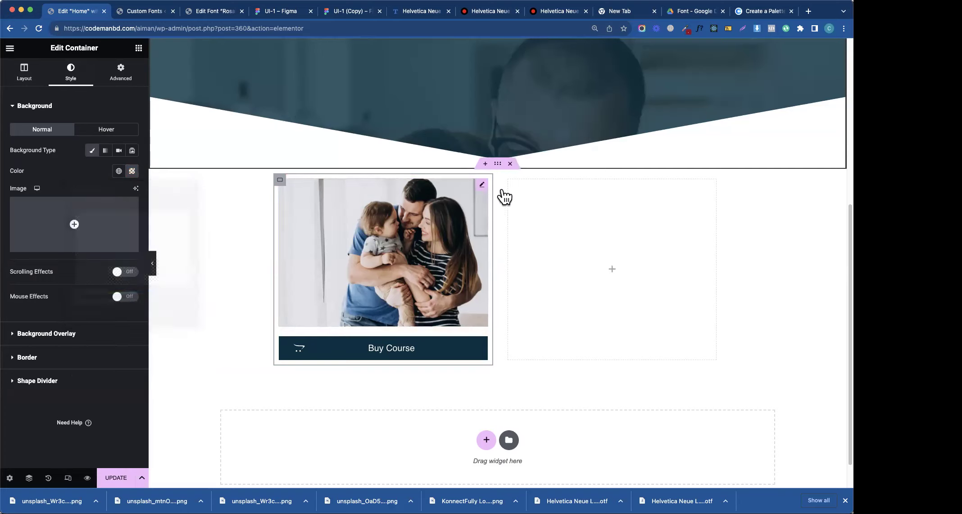
- Set the cards row's top margin to about -12% so the cards overlap the hero
{"action": "left_click", "coordinate": [497, 164]}
{"action": "left_click", "coordinate": [130, 80]}
{"action": "left_click", "coordinate": [129, 126]}
{"action": "left_click", "coordinate": [129, 141]}
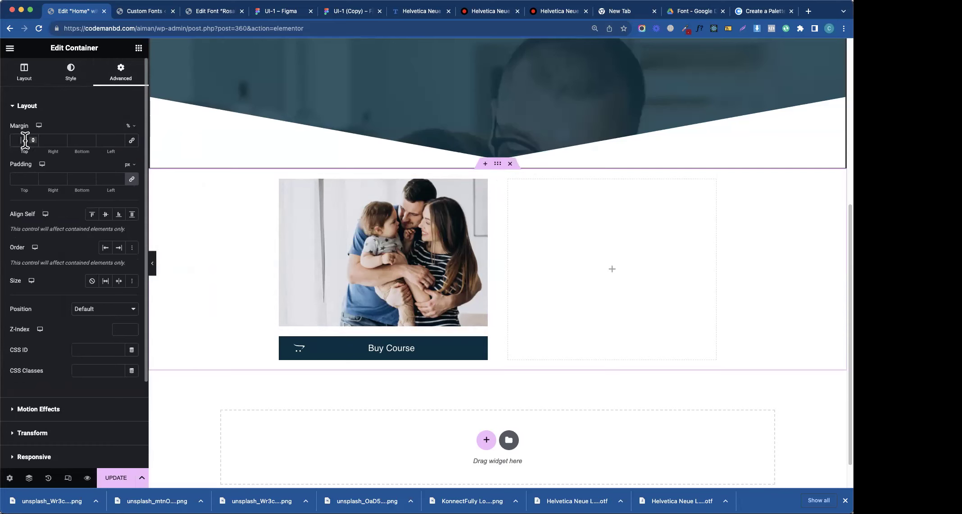
{"action": "left_click", "coordinate": [27, 140]}
{"action": "type", "text": "-12"}
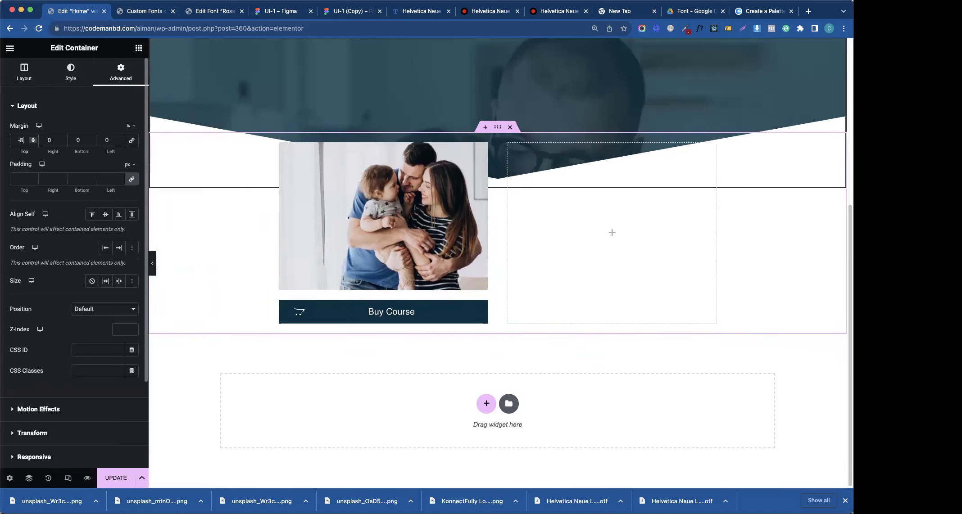
{"action": "key", "text": "Down"}
{"action": "key", "text": "Down"}
{"action": "key", "text": "Down"}
{"action": "key", "text": "Down"}
{"action": "key", "text": "Down"}
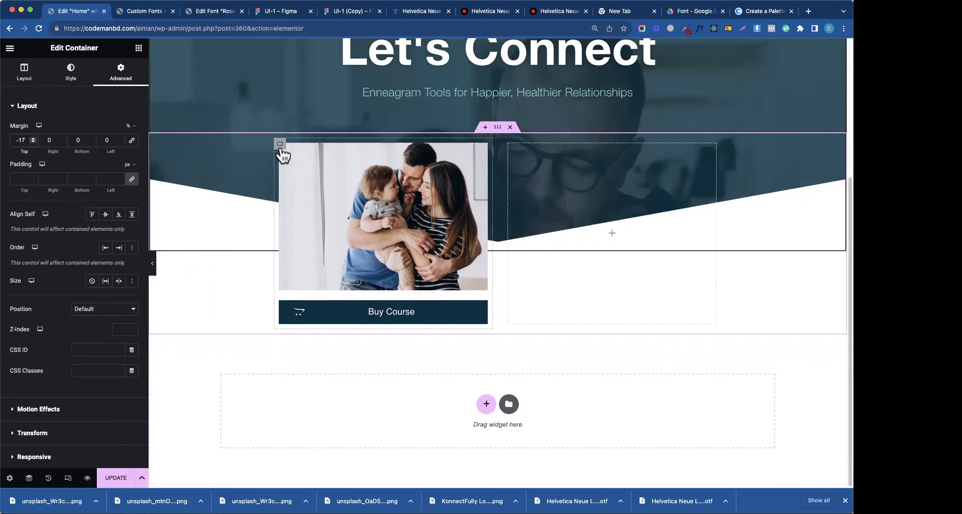
- Make the first card's background fully opaque white #FFFFFF and compare with the Figma design
{"action": "left_click", "coordinate": [280, 145]}
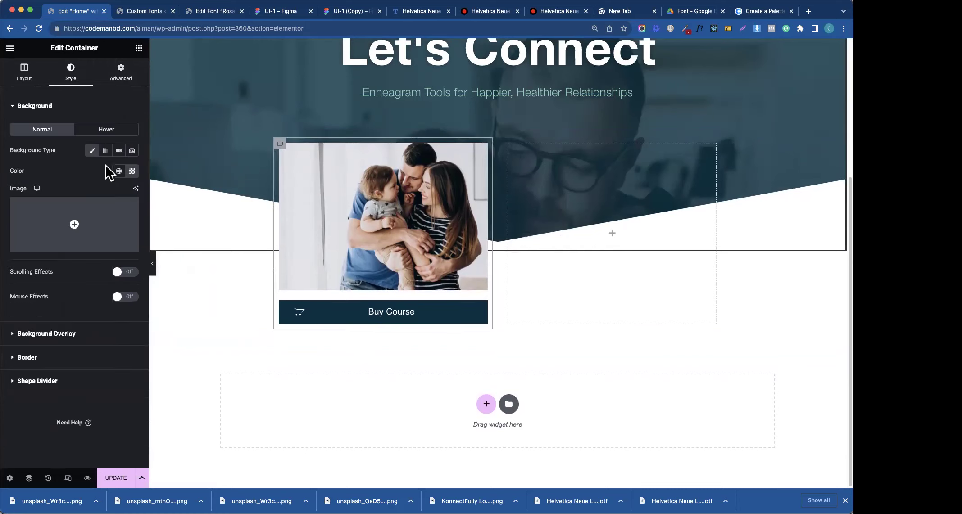
{"action": "left_click", "coordinate": [132, 170]}
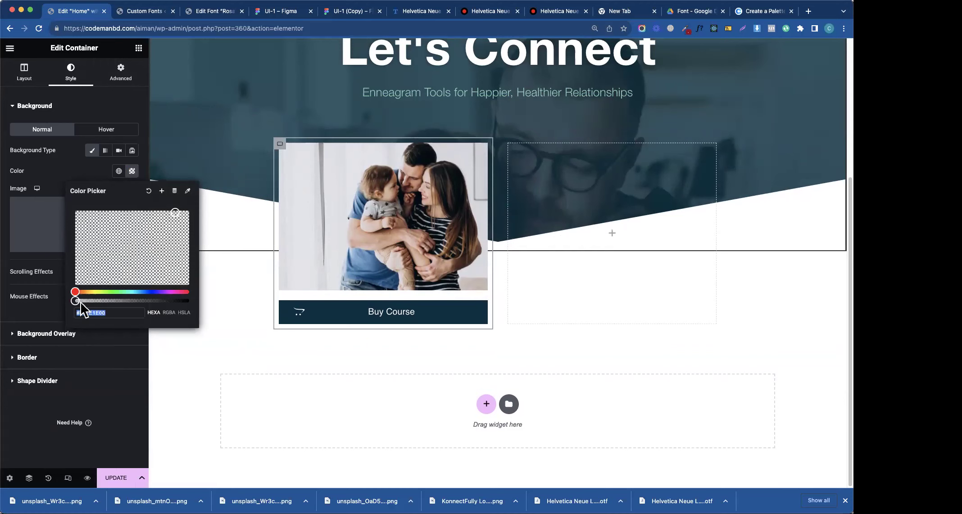
{"action": "left_click_drag", "start_coordinate": [76, 301], "coordinate": [209, 302]}
{"action": "left_click", "coordinate": [148, 190]}
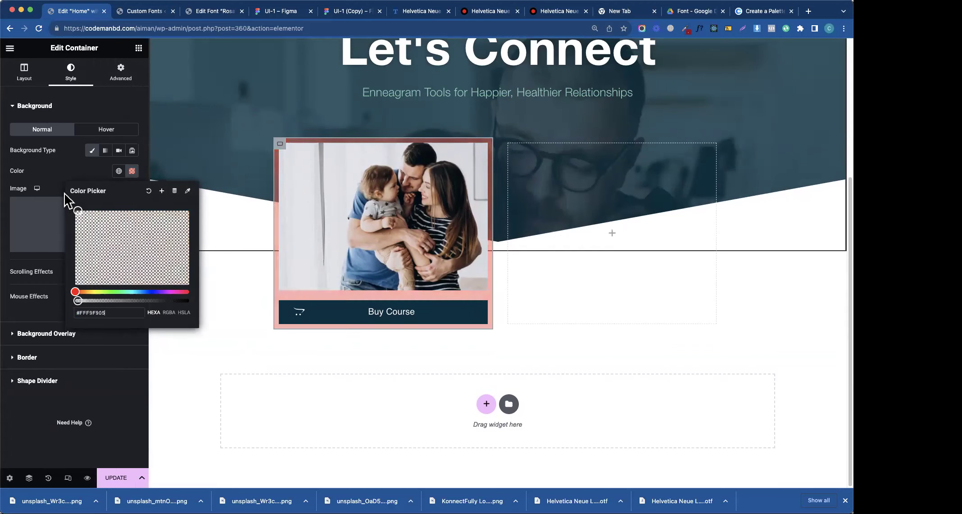
{"action": "left_click_drag", "start_coordinate": [75, 301], "coordinate": [197, 303]}
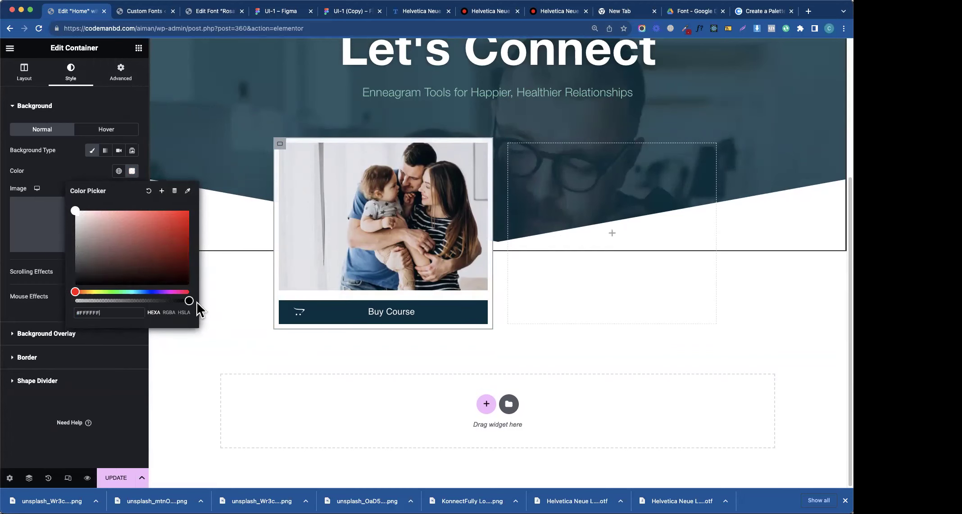
{"action": "left_click", "coordinate": [72, 177]}
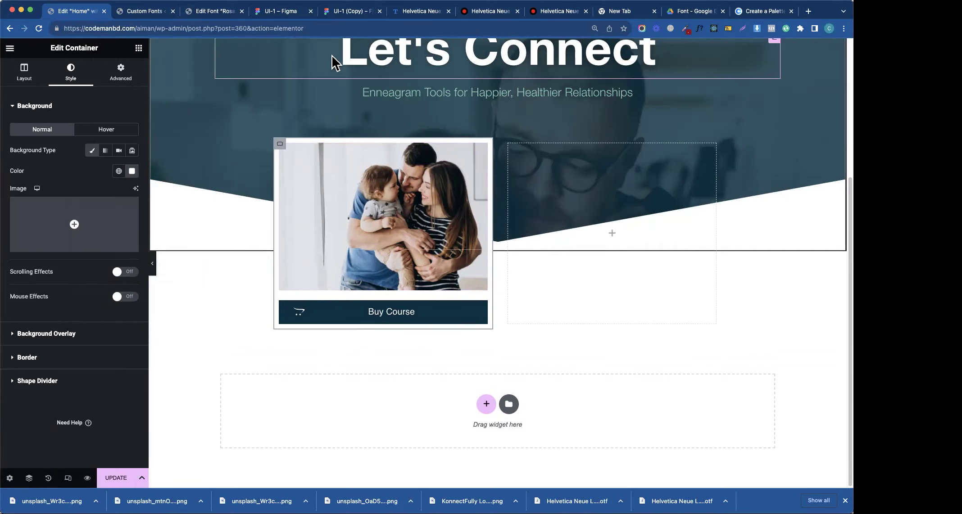
{"action": "left_click", "coordinate": [292, 12]}
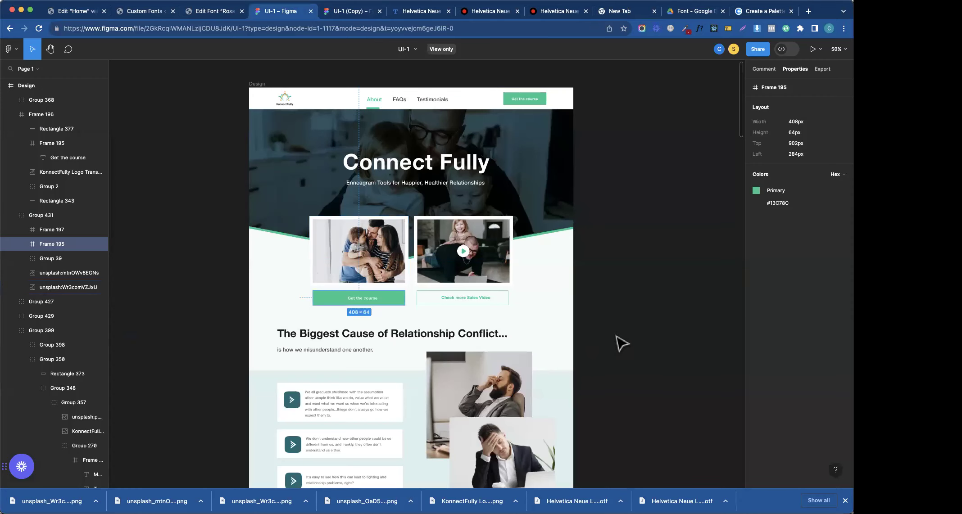
{"action": "left_click", "coordinate": [113, 12]}
{"action": "left_click", "coordinate": [77, 13]}
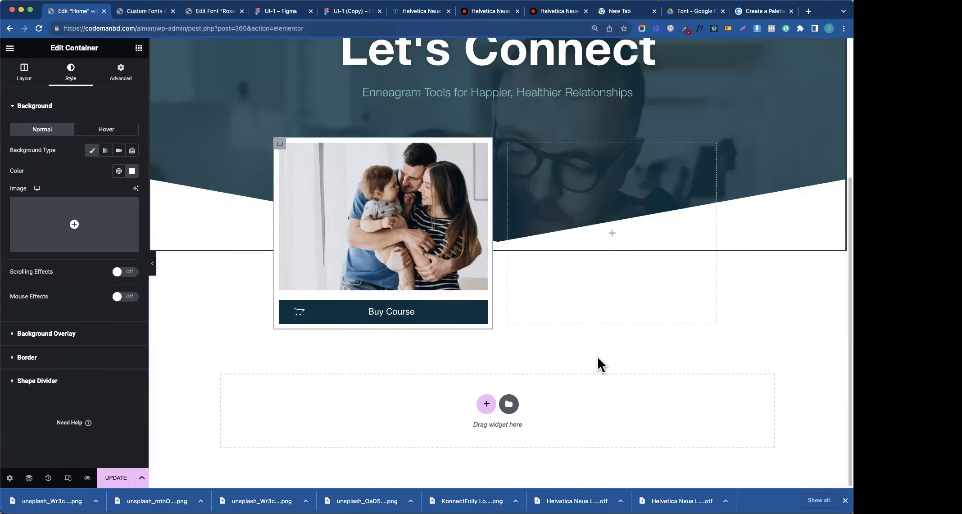
- Try the Primary green global colour on the Buy Course button, then revert it to dark
{"action": "left_click", "coordinate": [482, 299]}
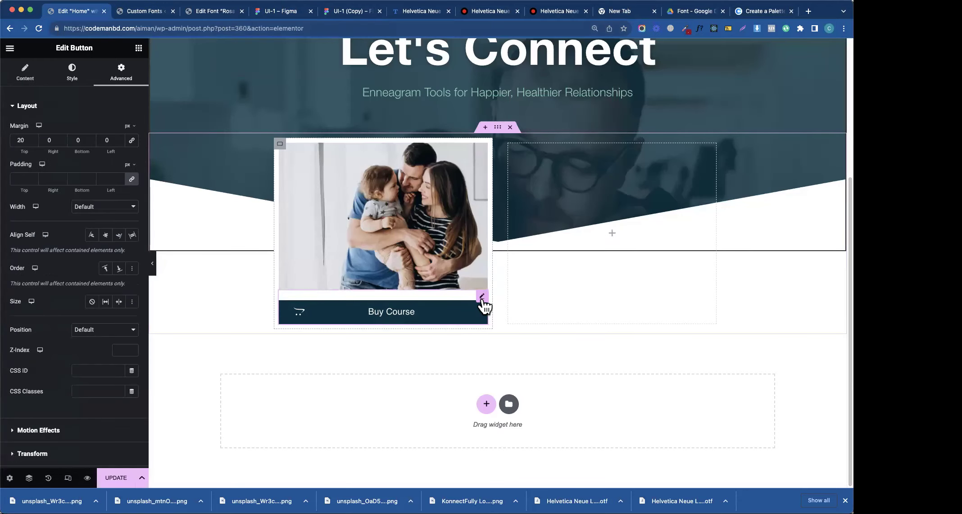
{"action": "left_click", "coordinate": [70, 80]}
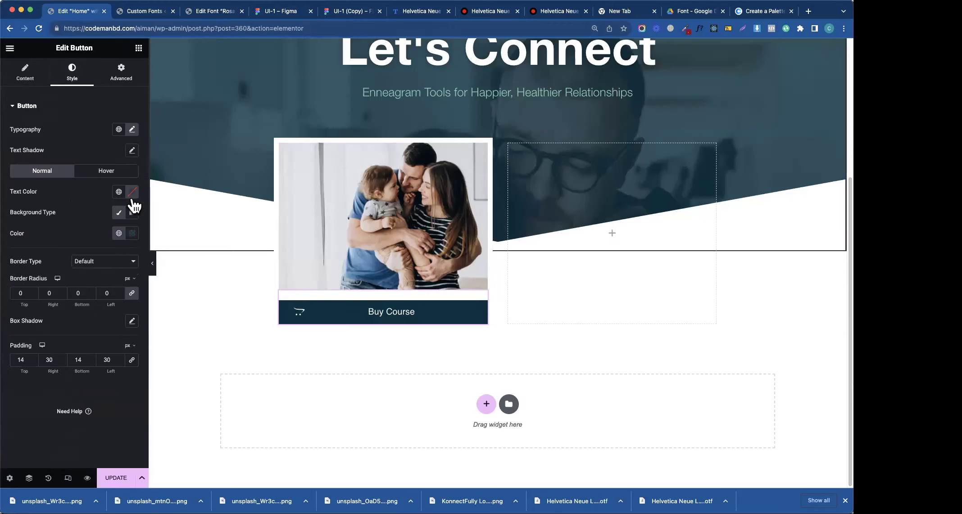
{"action": "left_click", "coordinate": [120, 234]}
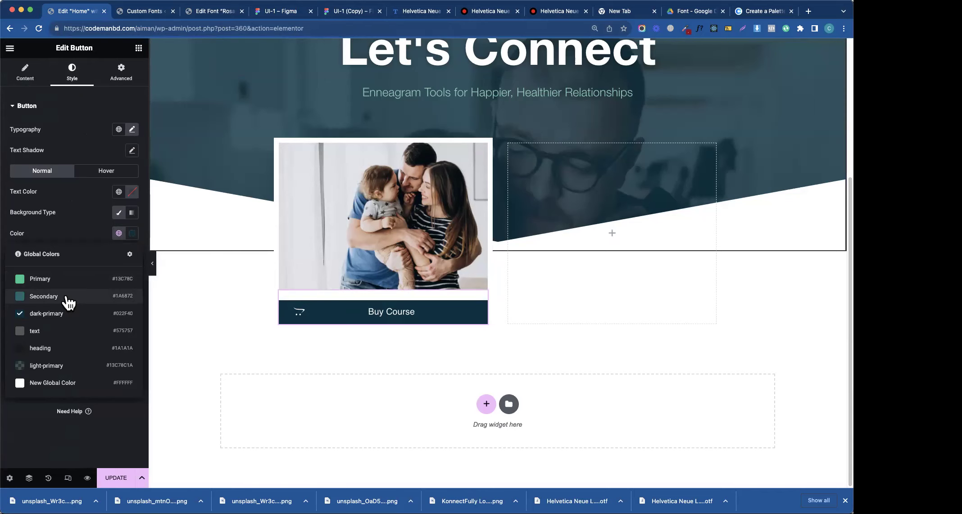
{"action": "left_click", "coordinate": [71, 284]}
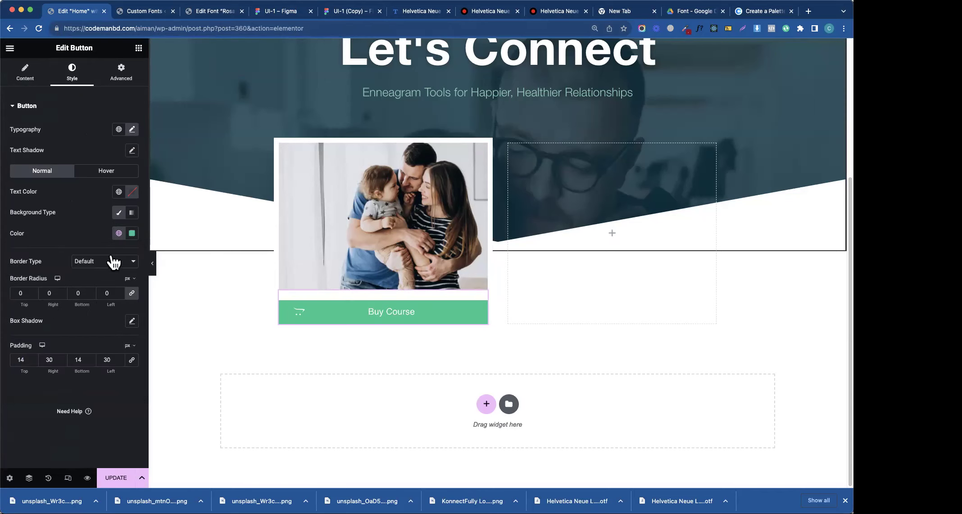
{"action": "left_click", "coordinate": [118, 233]}
{"action": "left_click", "coordinate": [63, 301]}
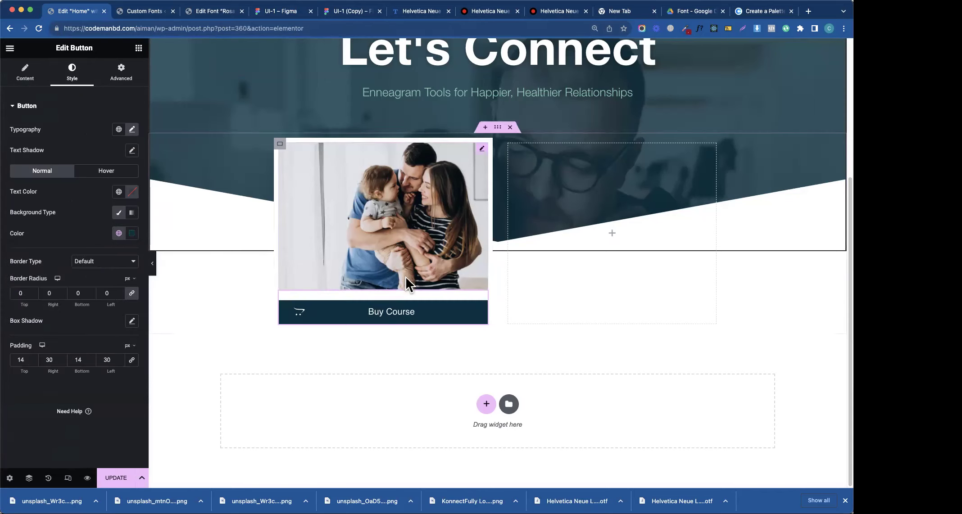
- Duplicate the photo card so two identical cards sit side by side
{"action": "right_click", "coordinate": [286, 147]}
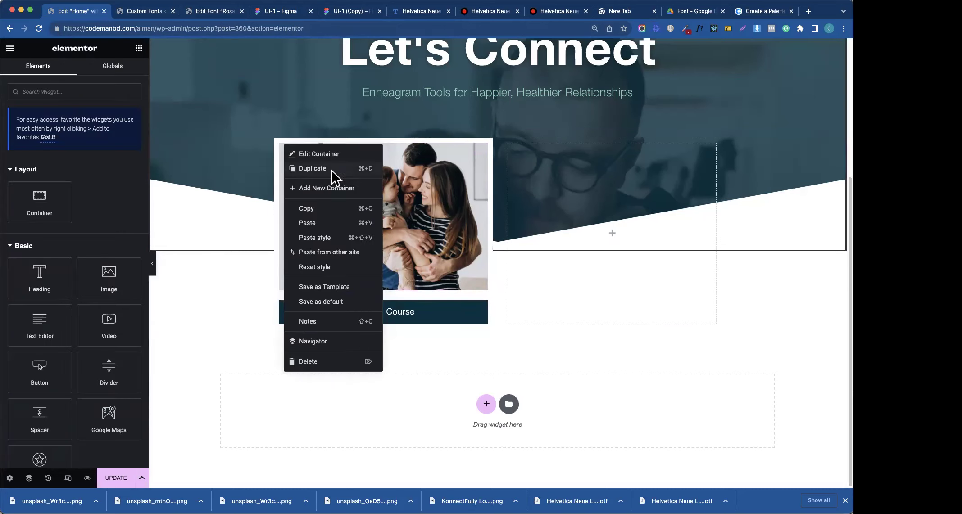
{"action": "left_click", "coordinate": [333, 169]}
{"action": "right_click", "coordinate": [590, 207]}
{"action": "left_click", "coordinate": [587, 428]}
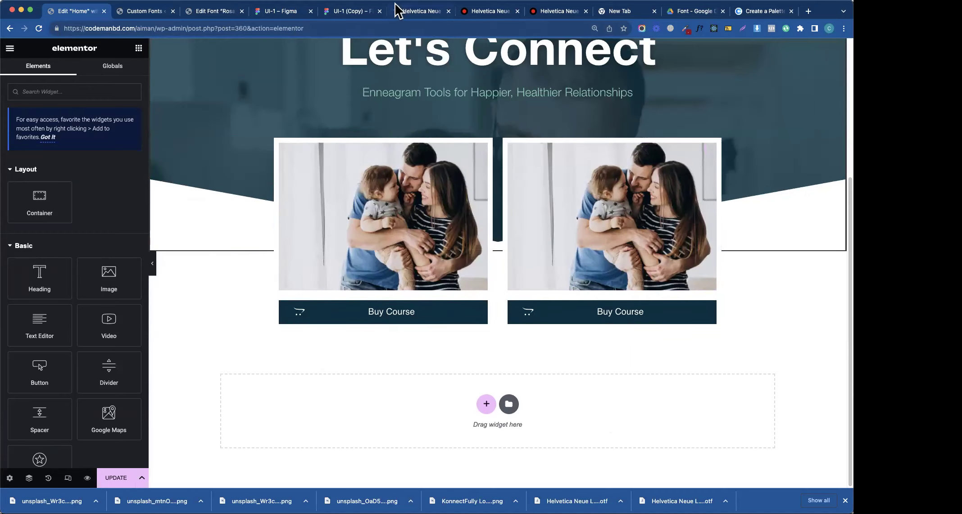
{"action": "left_click", "coordinate": [340, 11]}
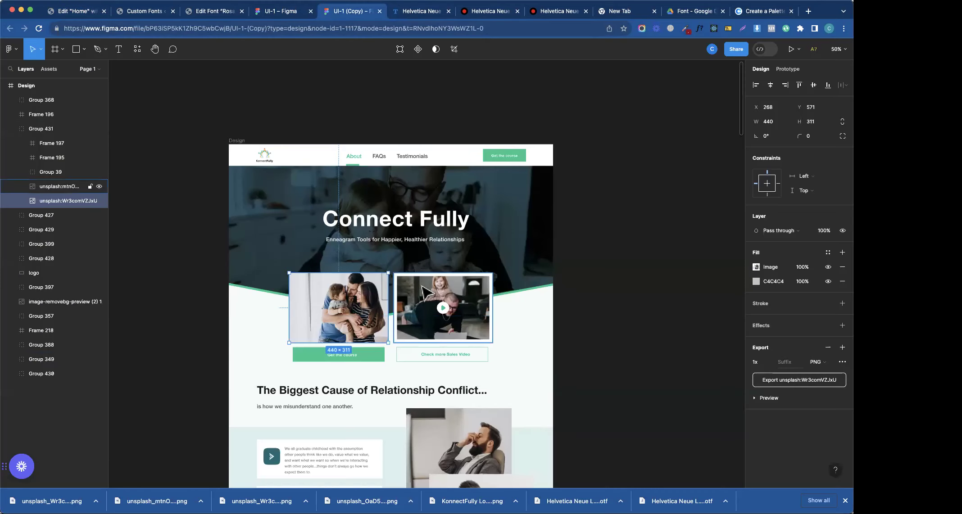
{"action": "left_click", "coordinate": [221, 11]}
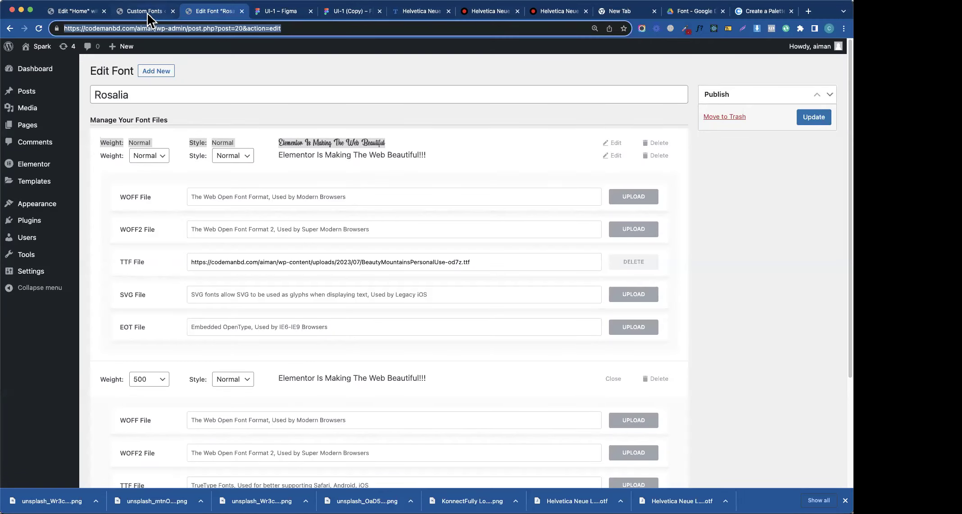
{"action": "left_click", "coordinate": [147, 12]}
{"action": "left_click", "coordinate": [70, 13]}
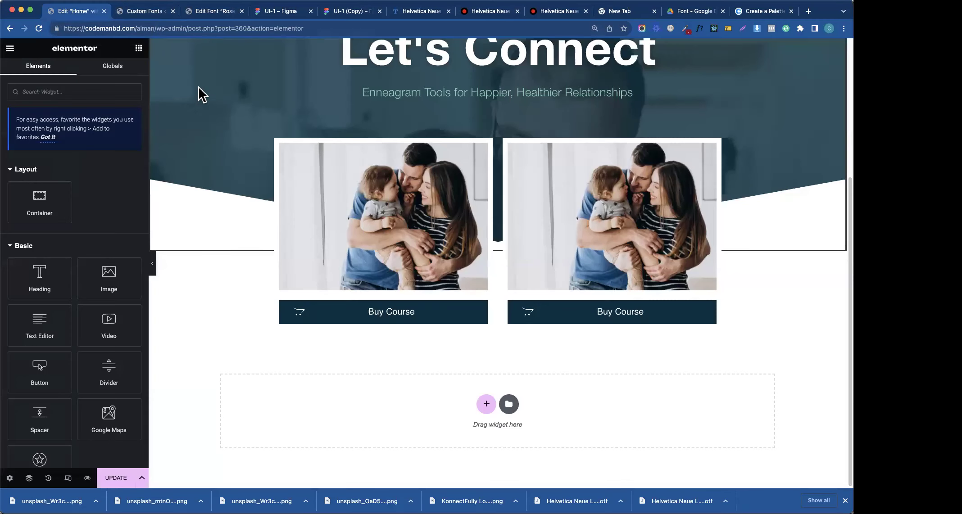
- Strip the second hero photo's white stroke in the Figma copy and export it as PNG
{"action": "left_click", "coordinate": [363, 12]}
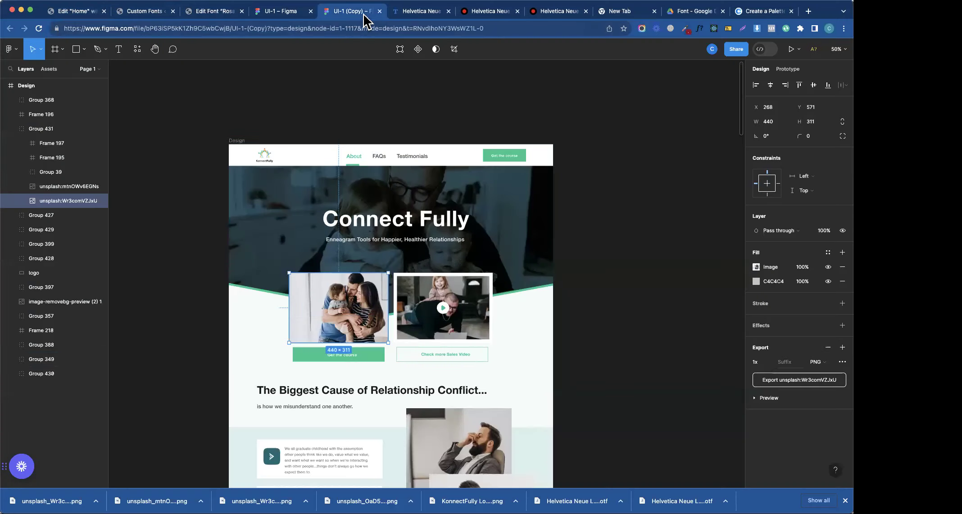
{"action": "double_click", "coordinate": [429, 300]}
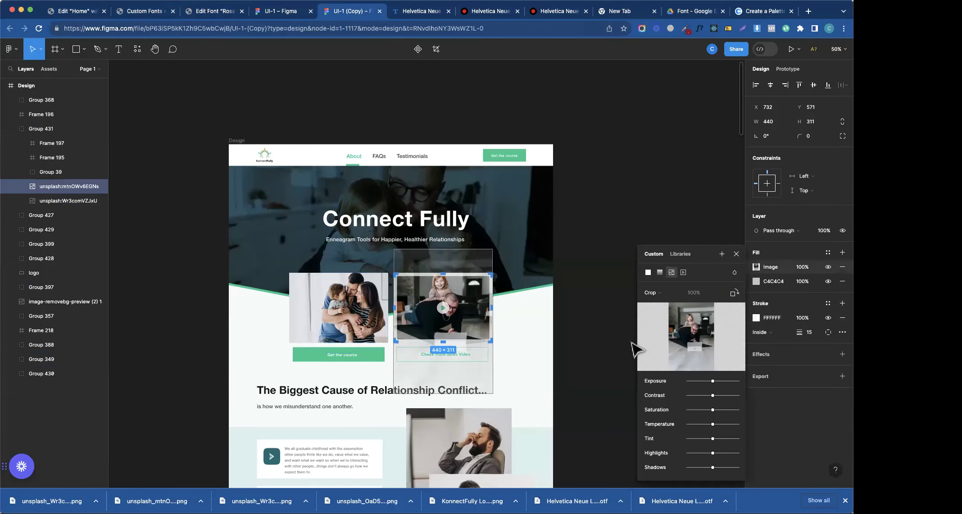
{"action": "left_click", "coordinate": [736, 255]}
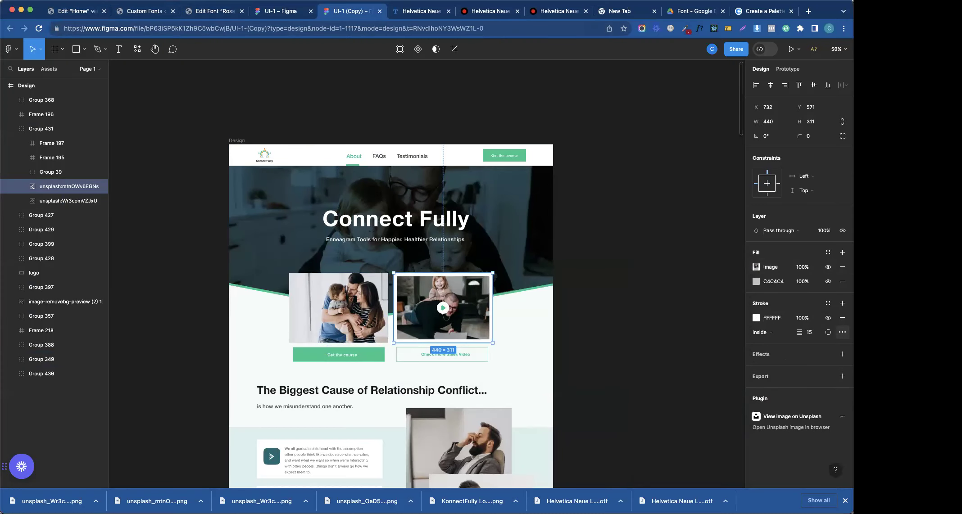
{"action": "left_click", "coordinate": [842, 332]}
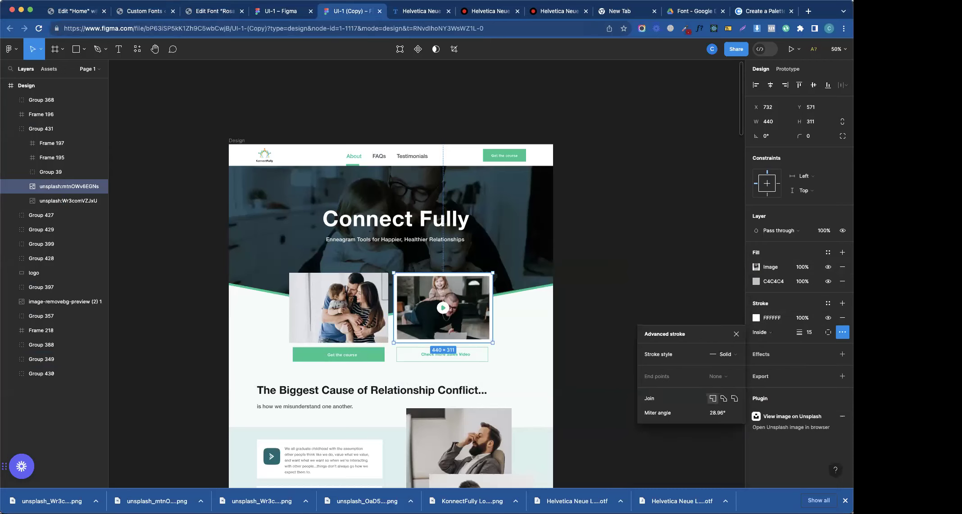
{"action": "left_click", "coordinate": [842, 318]}
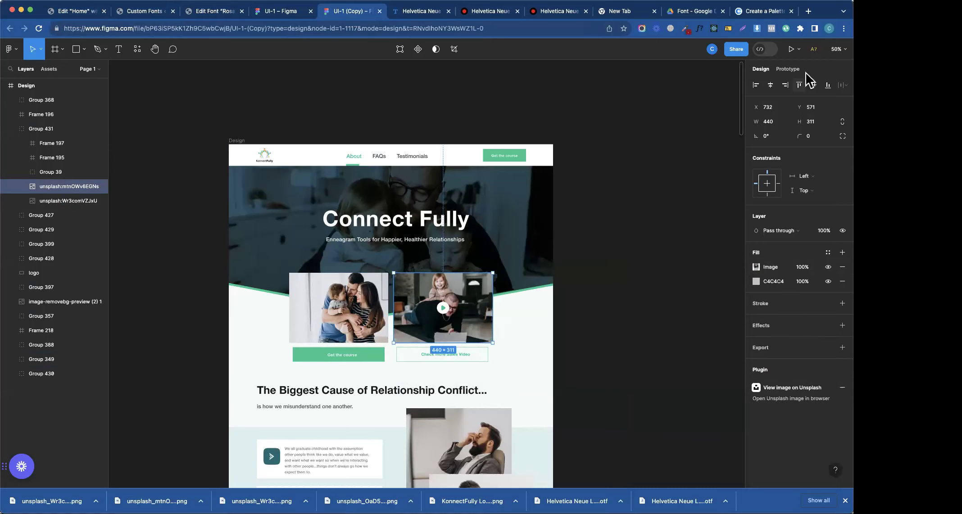
{"action": "left_click", "coordinate": [809, 348]}
{"action": "left_click", "coordinate": [821, 379]}
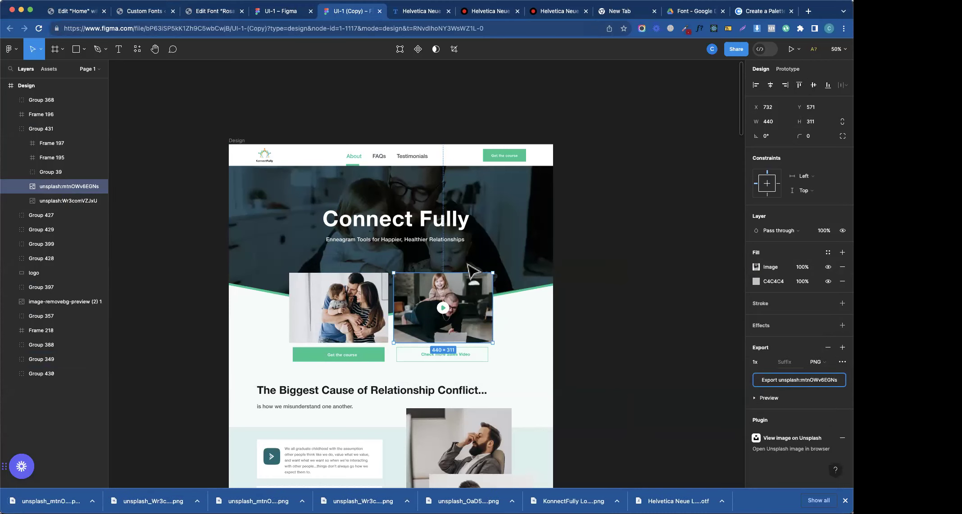
{"action": "left_click", "coordinate": [209, 11]}
{"action": "left_click", "coordinate": [154, 11]}
- Upload unsplash_mtnOWv6EGNs (1).png to the media library and insert it as the right card's image
{"action": "left_click", "coordinate": [67, 11]}
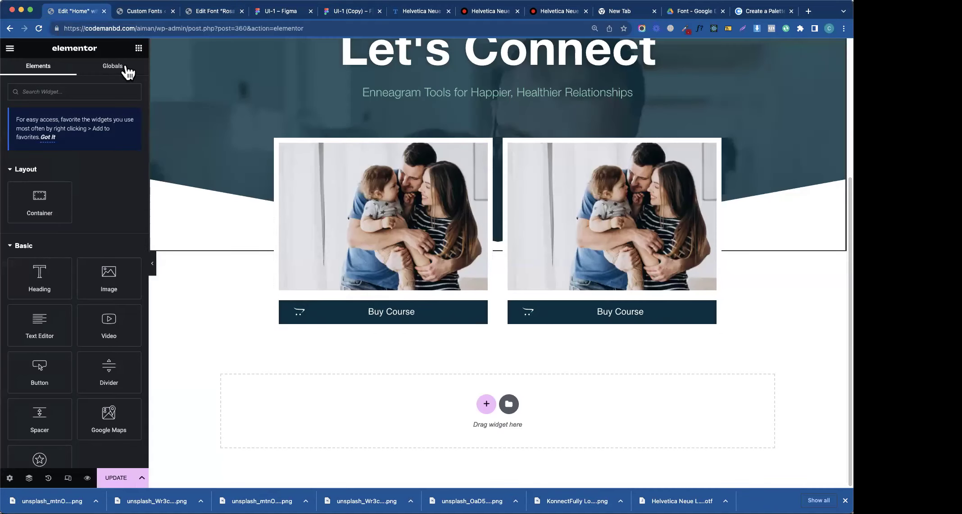
{"action": "left_click", "coordinate": [536, 267]}
{"action": "left_click", "coordinate": [125, 169]}
{"action": "left_click_drag", "start_coordinate": [52, 501], "coordinate": [585, 167]}
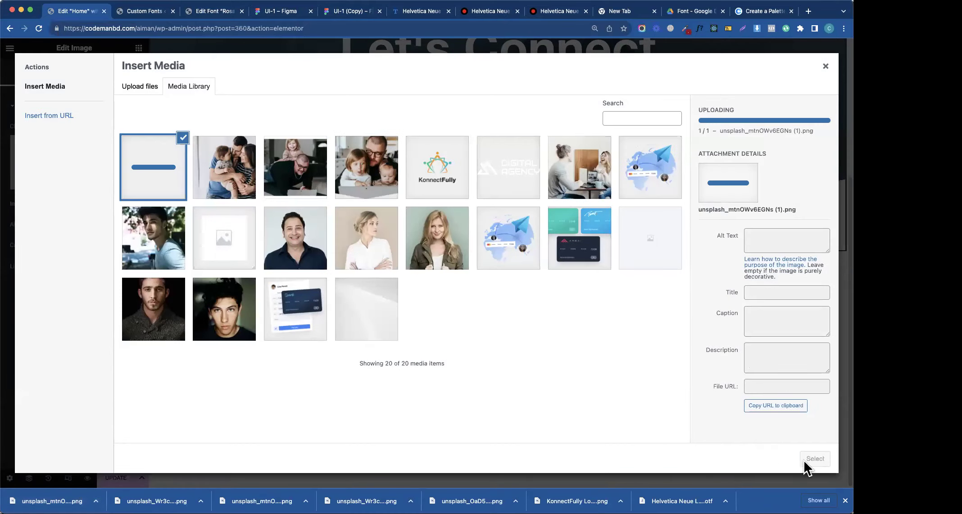
{"action": "left_click", "coordinate": [807, 459]}
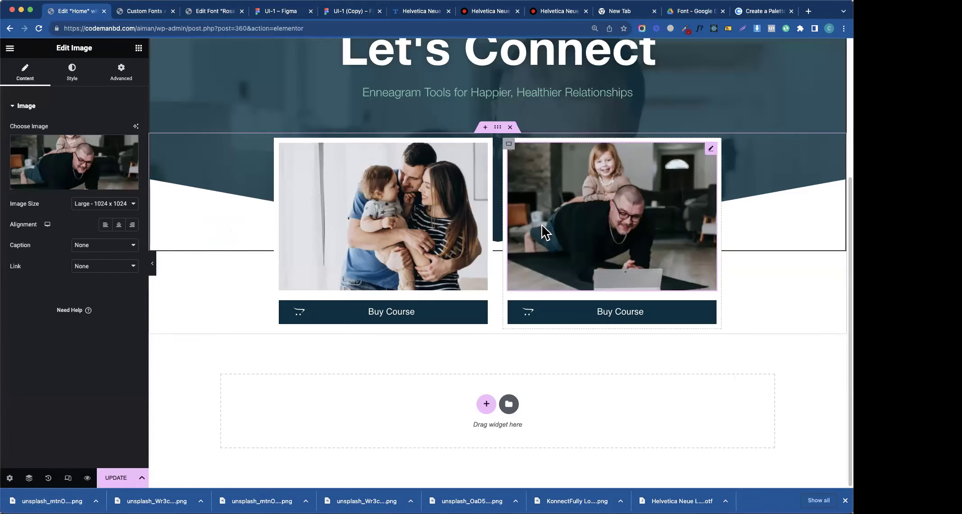
- Add a Video widget above the right card's photo and select its video link
{"action": "left_click", "coordinate": [139, 48]}
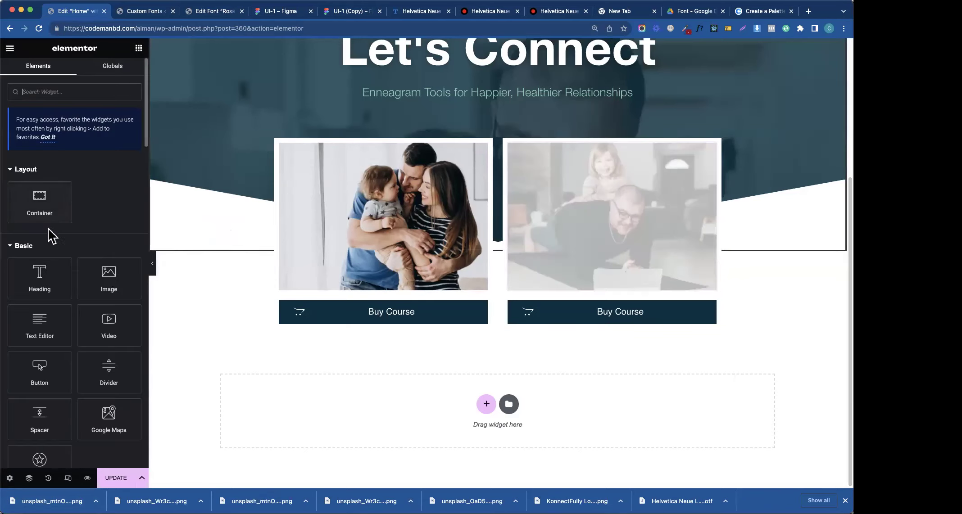
{"action": "type", "text": "video"}
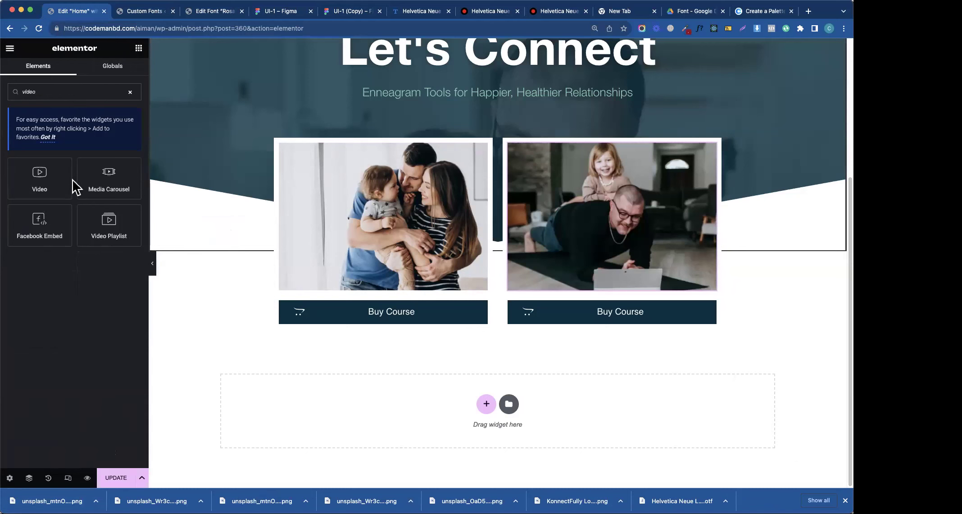
{"action": "left_click_drag", "start_coordinate": [70, 182], "coordinate": [577, 207]}
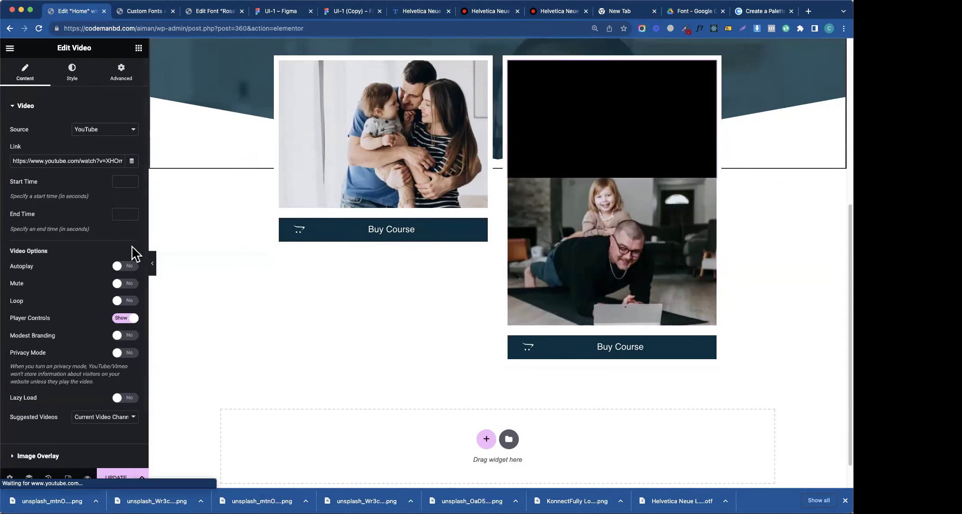
{"action": "triple_click", "coordinate": [71, 161]}
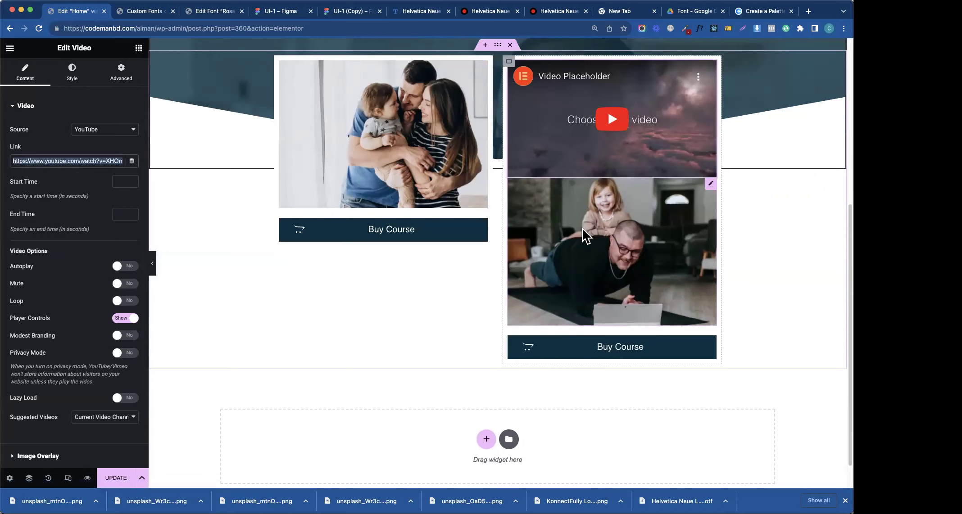
- Use the father-and-daughter photo as the video's image overlay and delete the duplicated image card
{"action": "left_click", "coordinate": [68, 107]}
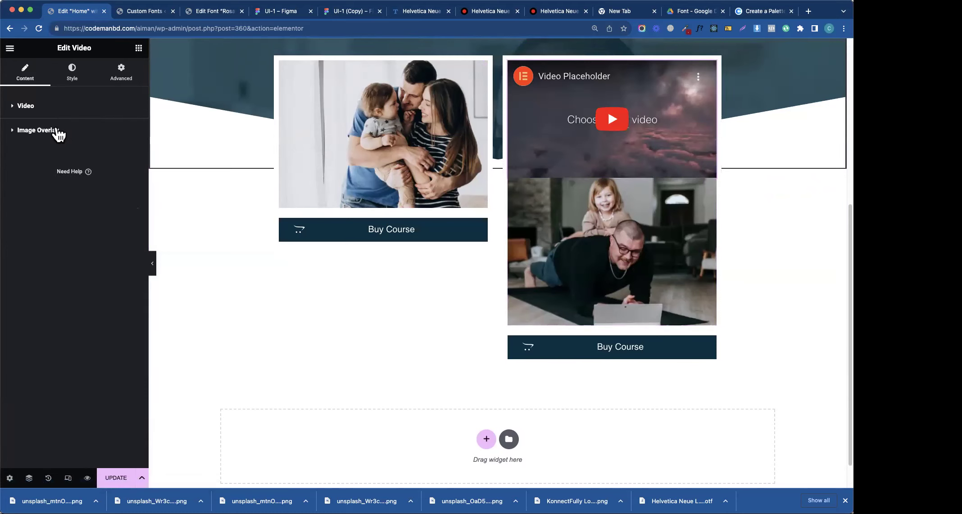
{"action": "left_click", "coordinate": [61, 130]}
{"action": "left_click", "coordinate": [119, 153]}
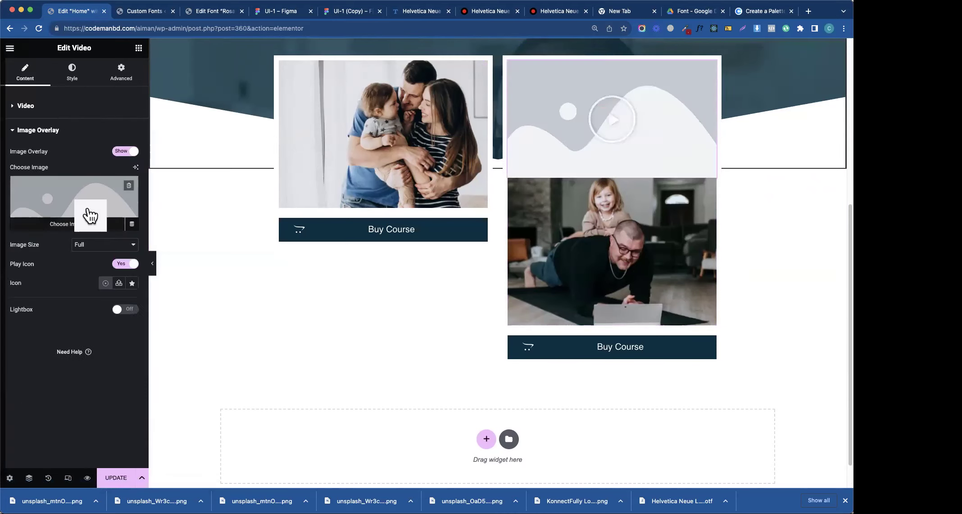
{"action": "left_click", "coordinate": [88, 215]}
{"action": "left_click", "coordinate": [174, 185]}
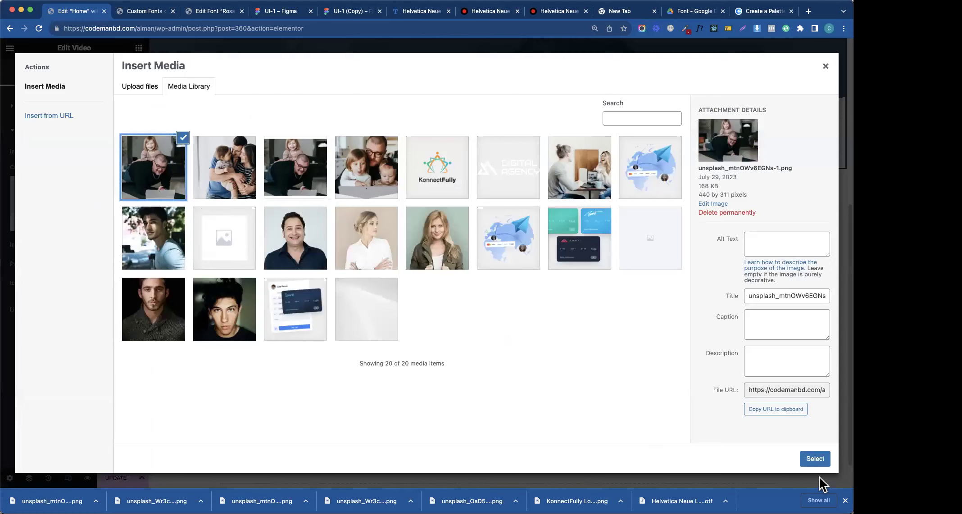
{"action": "left_click", "coordinate": [815, 459]}
{"action": "right_click", "coordinate": [644, 230]}
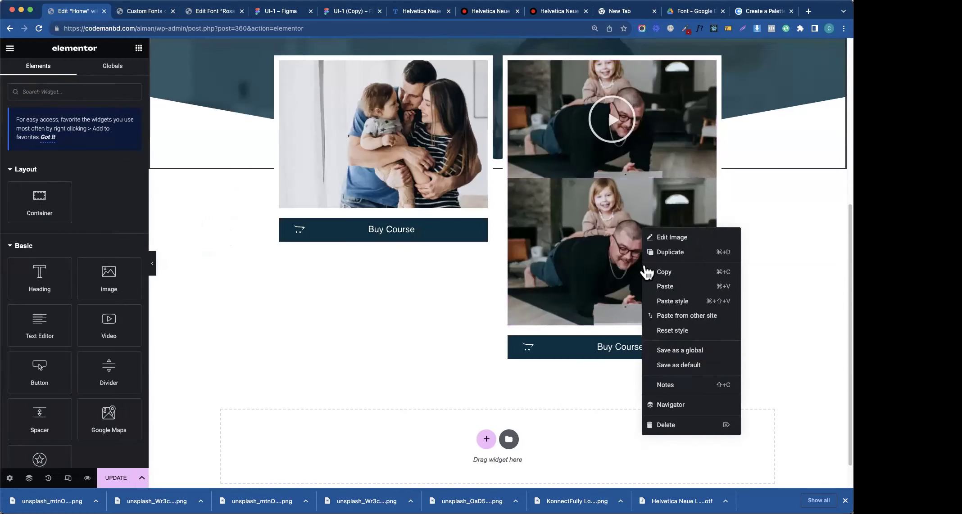
{"action": "left_click", "coordinate": [663, 425]}
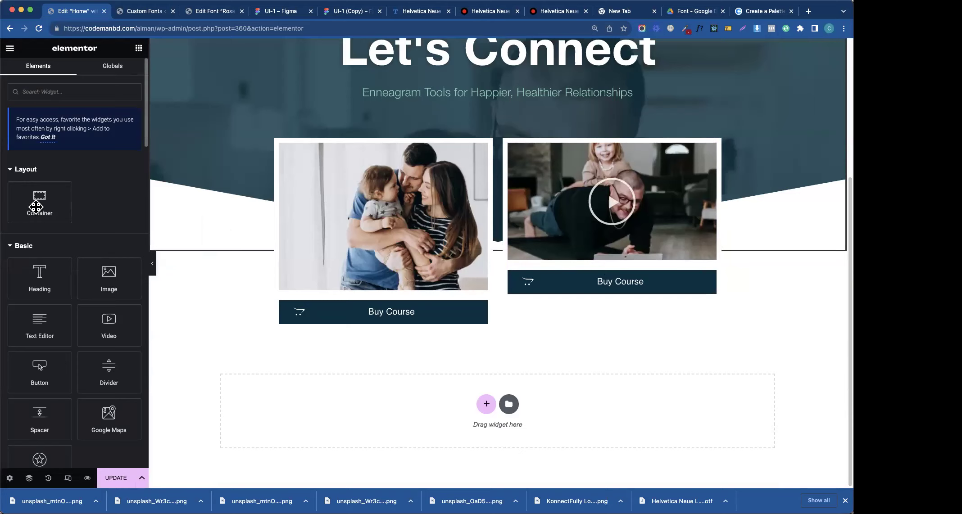
- In the video card's settings, glance at Style, then collapse Video and expand Image Overlay
{"action": "left_click", "coordinate": [711, 153]}
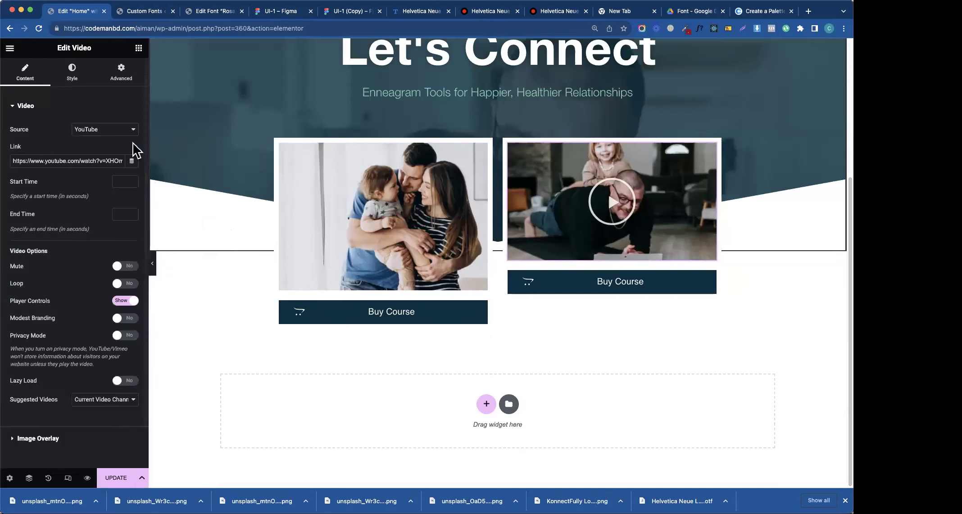
{"action": "left_click", "coordinate": [85, 80]}
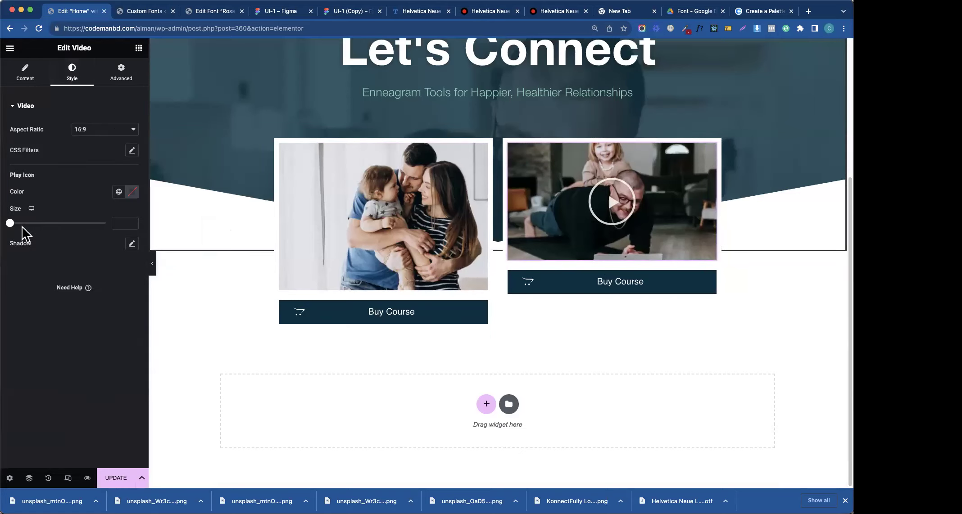
{"action": "left_click", "coordinate": [20, 77]}
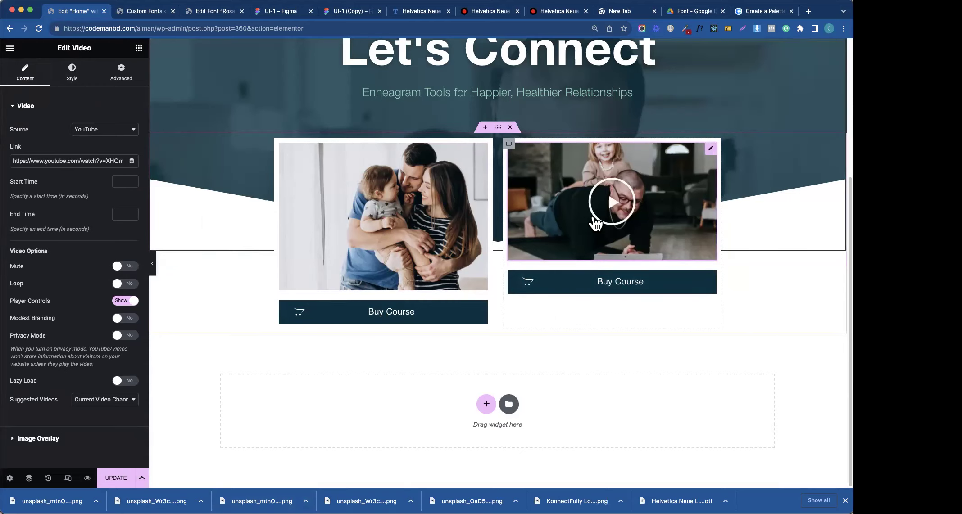
{"action": "left_click", "coordinate": [26, 115]}
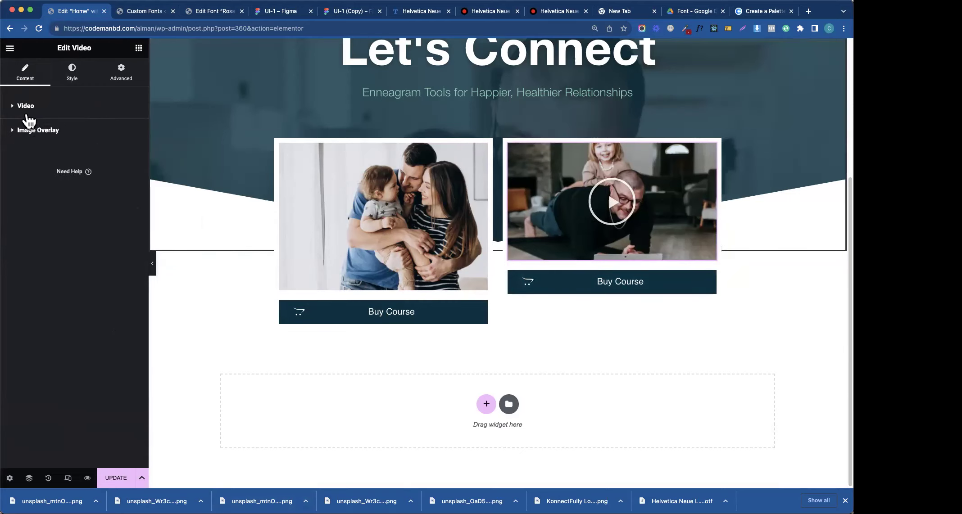
{"action": "left_click", "coordinate": [38, 131]}
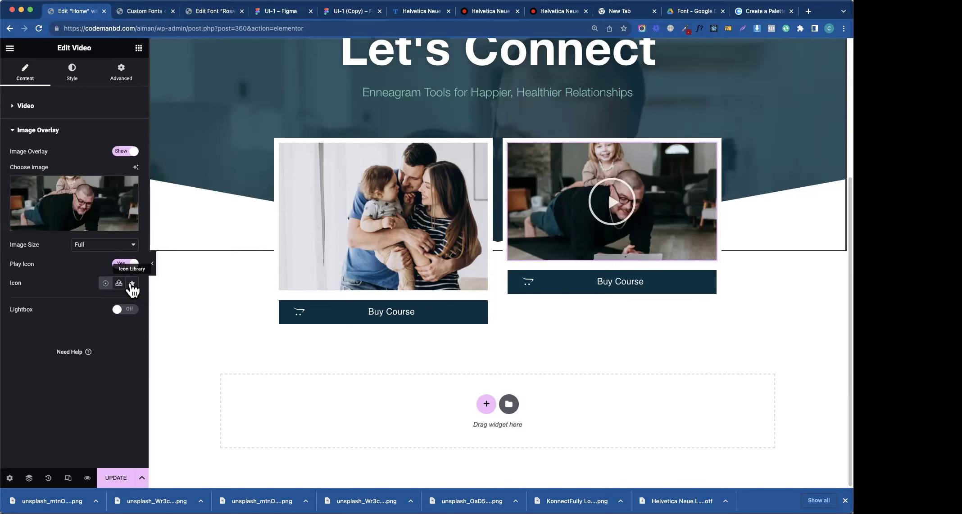
- Choose the third recommended play icon from the Icon Library for the video overlay
{"action": "left_click", "coordinate": [132, 284]}
{"action": "left_click", "coordinate": [442, 182]}
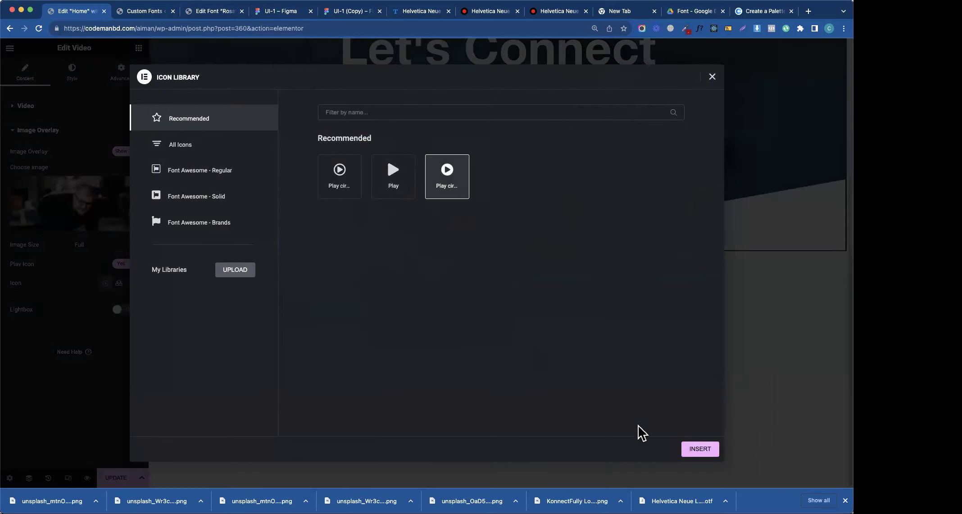
{"action": "left_click", "coordinate": [693, 450]}
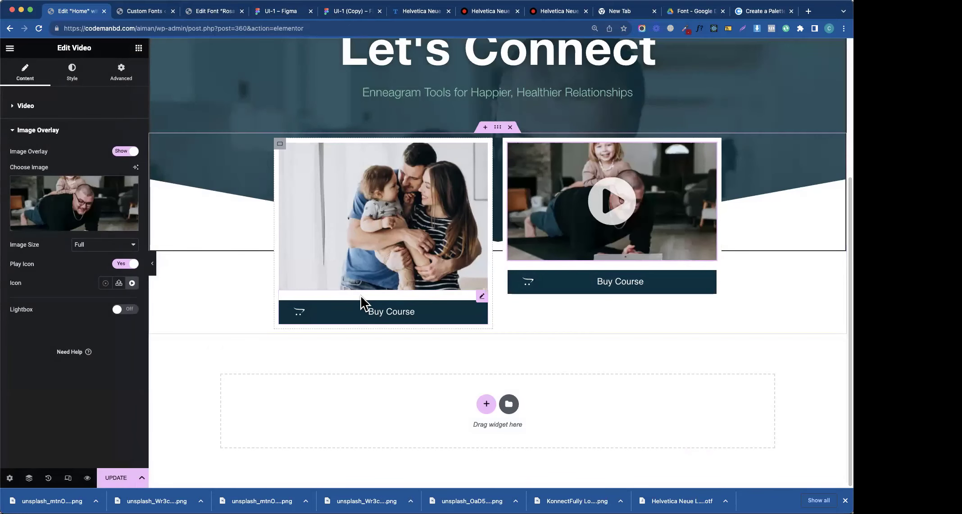
{"action": "left_click", "coordinate": [72, 71]}
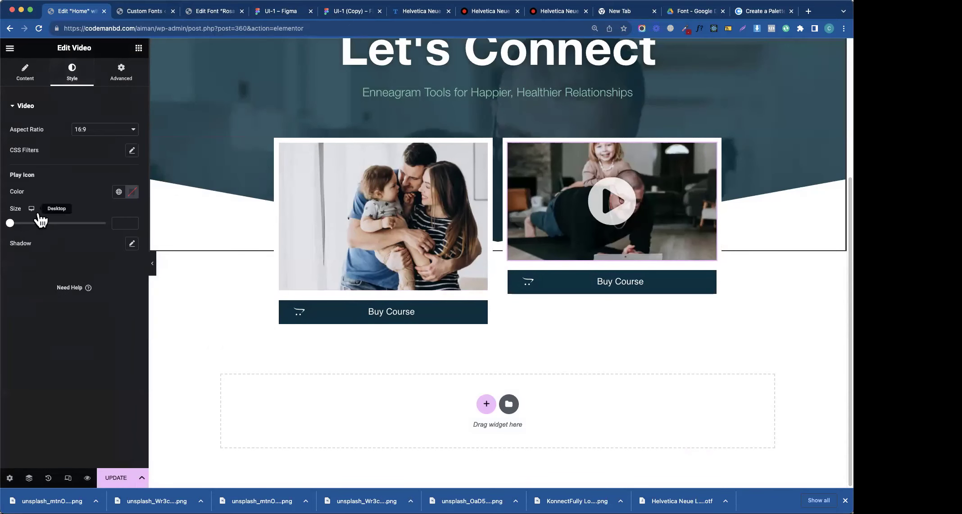
{"action": "left_click", "coordinate": [47, 120]}
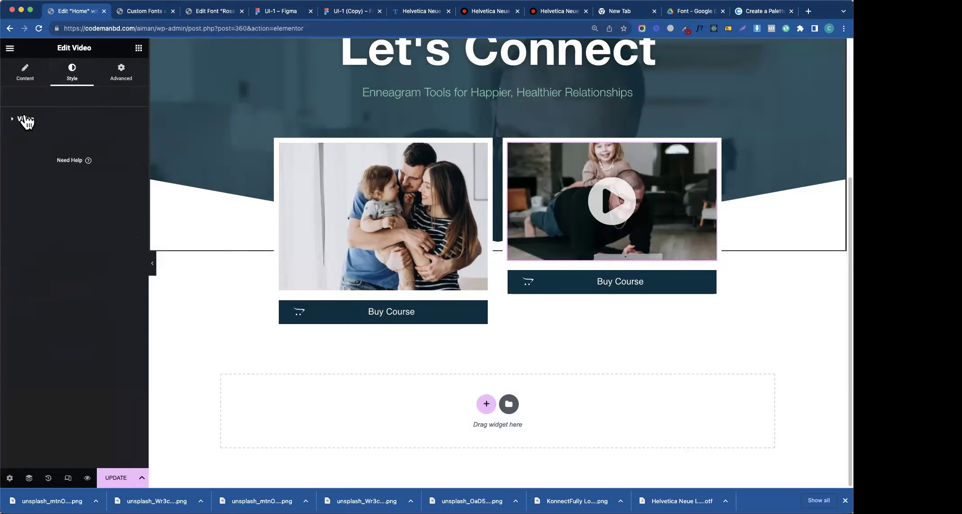
{"action": "left_click", "coordinate": [25, 72]}
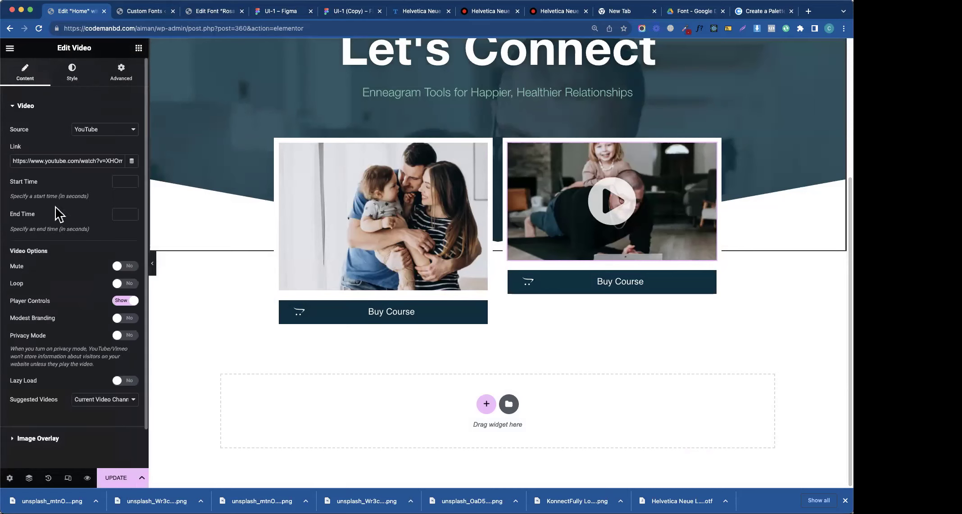
{"action": "left_click", "coordinate": [72, 441]}
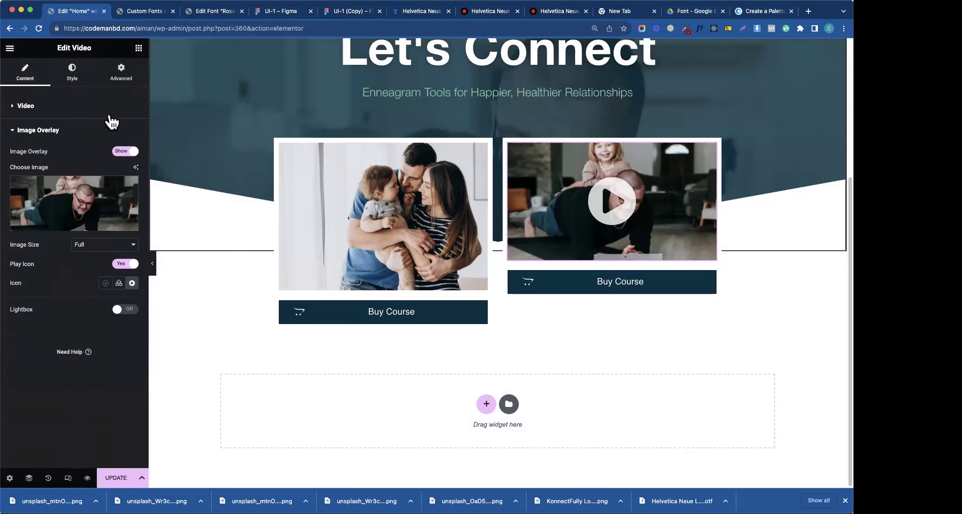
- Make the play icon the white global colour at size 61
{"action": "left_click", "coordinate": [79, 72]}
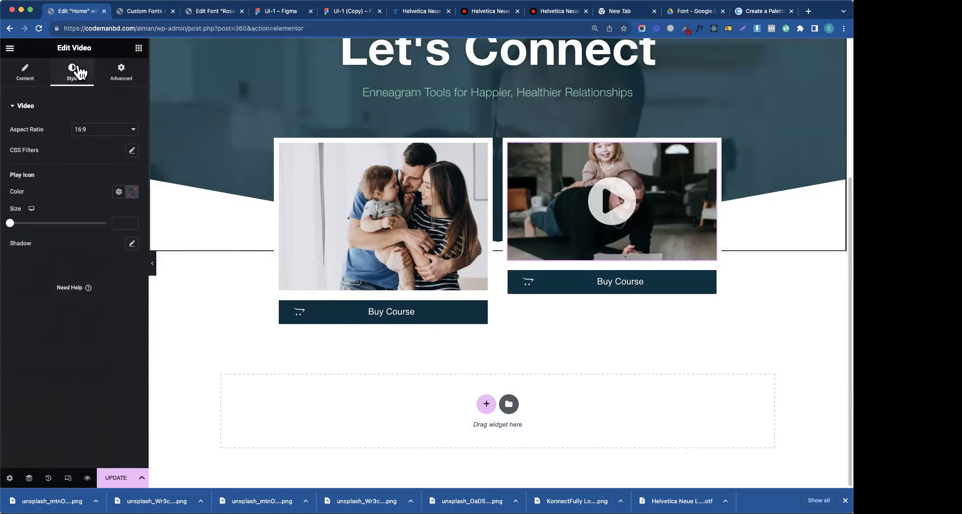
{"action": "left_click", "coordinate": [131, 192]}
{"action": "left_click", "coordinate": [119, 192]}
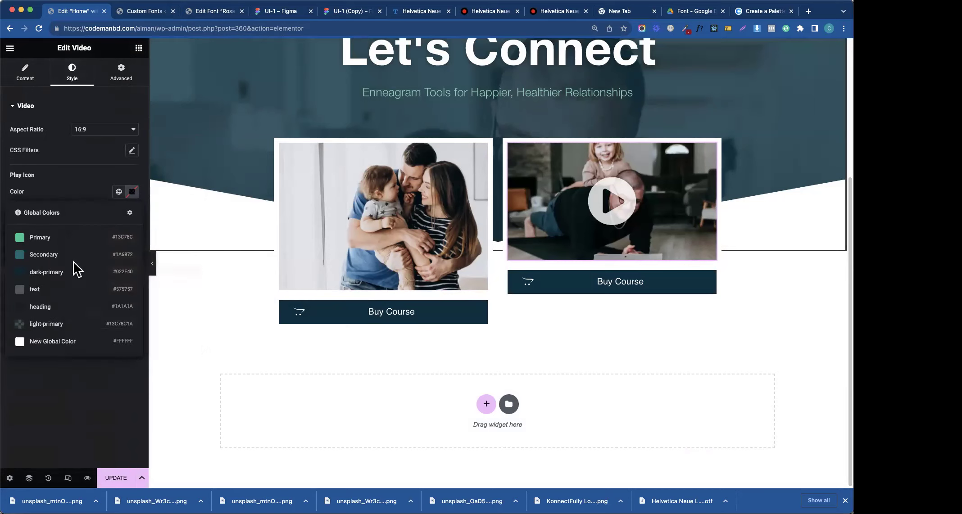
{"action": "left_click", "coordinate": [48, 342]}
{"action": "left_click_drag", "start_coordinate": [16, 225], "coordinate": [28, 224]}
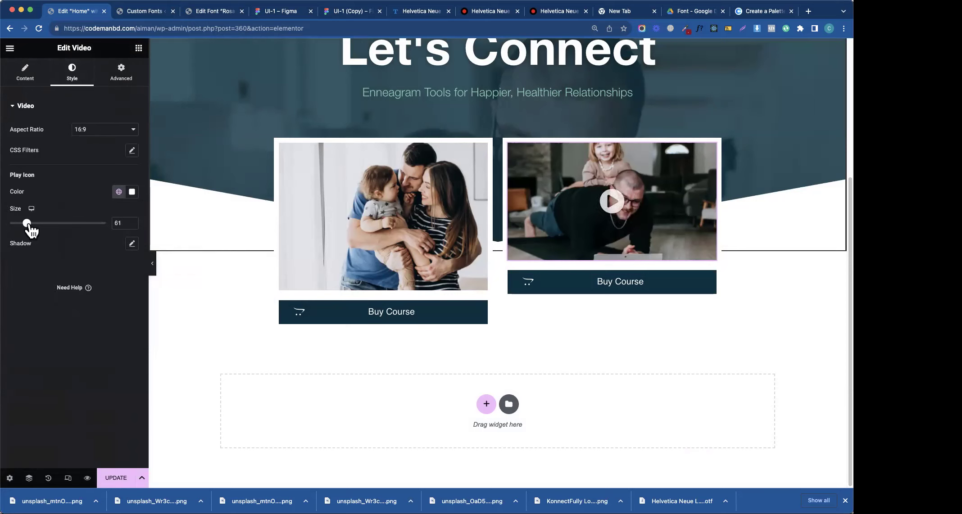
- Start uploading a custom play icon image and check the Figma design
{"action": "left_click", "coordinate": [23, 74]}
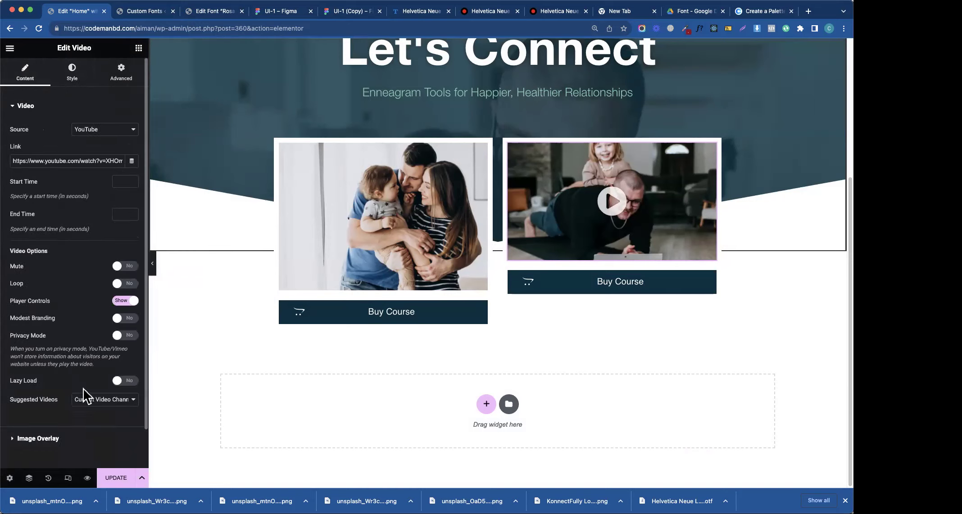
{"action": "left_click", "coordinate": [45, 396]}
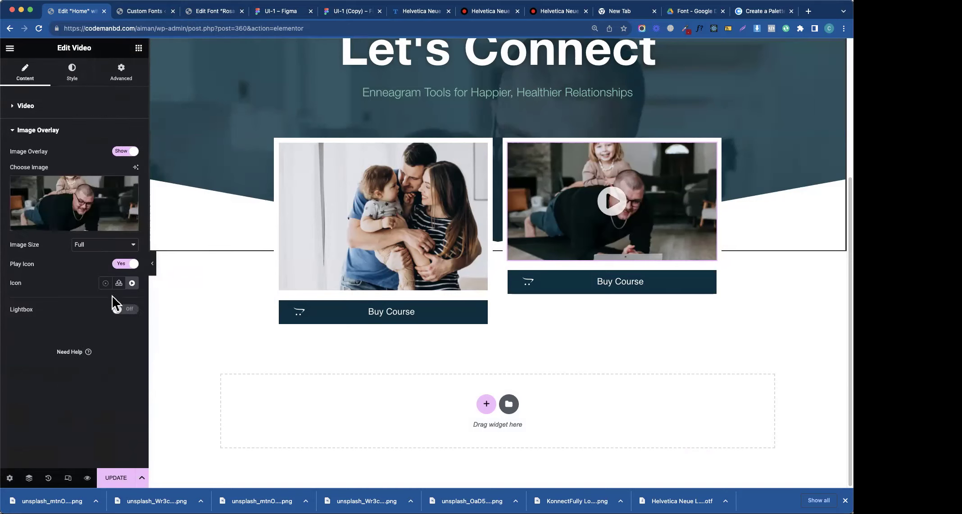
{"action": "left_click", "coordinate": [119, 282]}
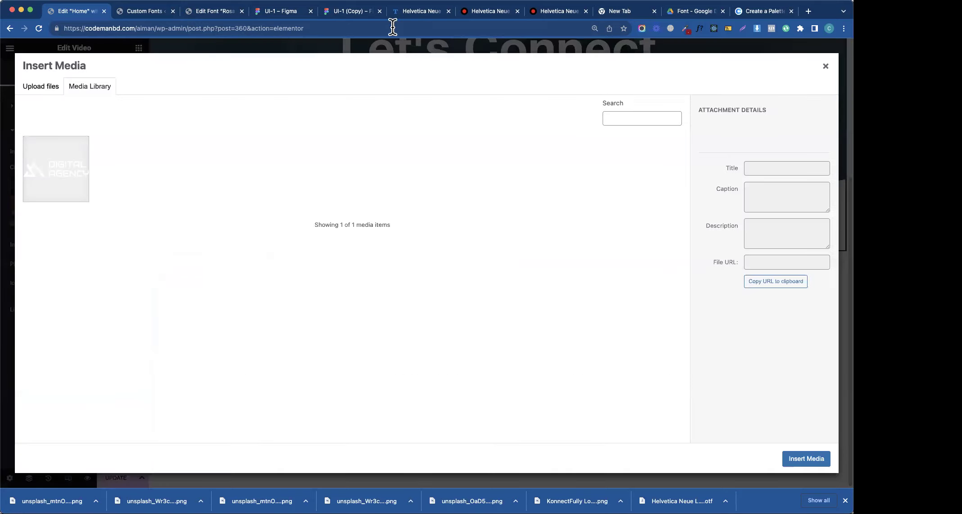
{"action": "left_click", "coordinate": [358, 13]}
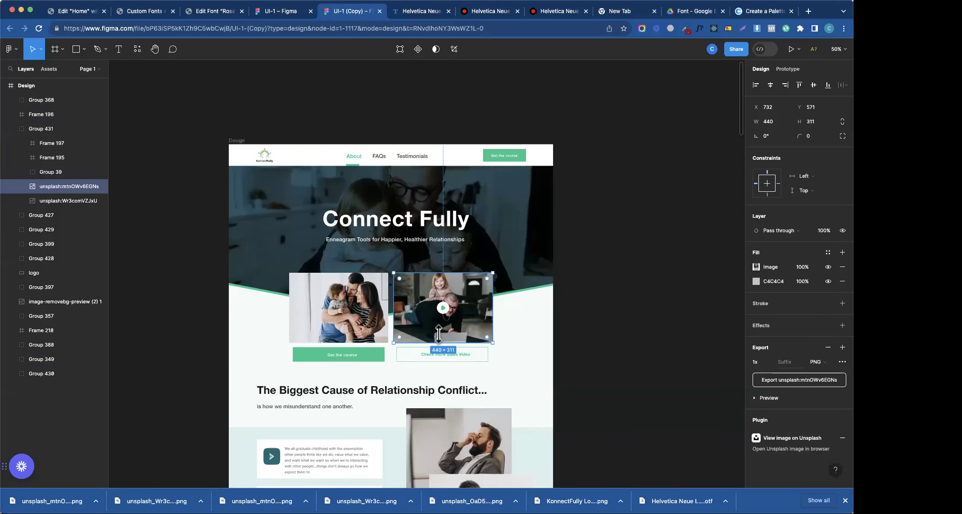
- Select the play icon group (Group 39) and give it an SVG export setting
{"action": "left_click", "coordinate": [445, 310]}
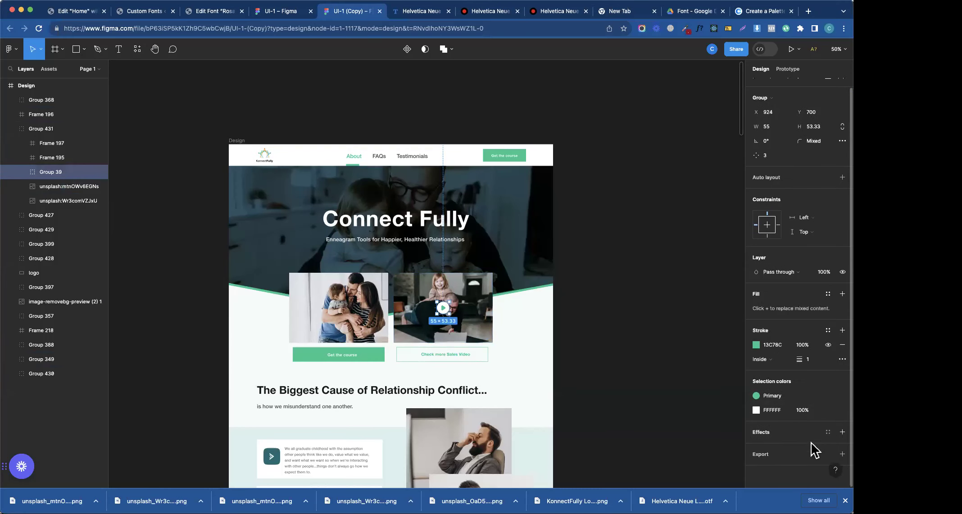
{"action": "left_click", "coordinate": [824, 454]}
{"action": "left_click", "coordinate": [824, 417]}
{"action": "left_click", "coordinate": [818, 439]}
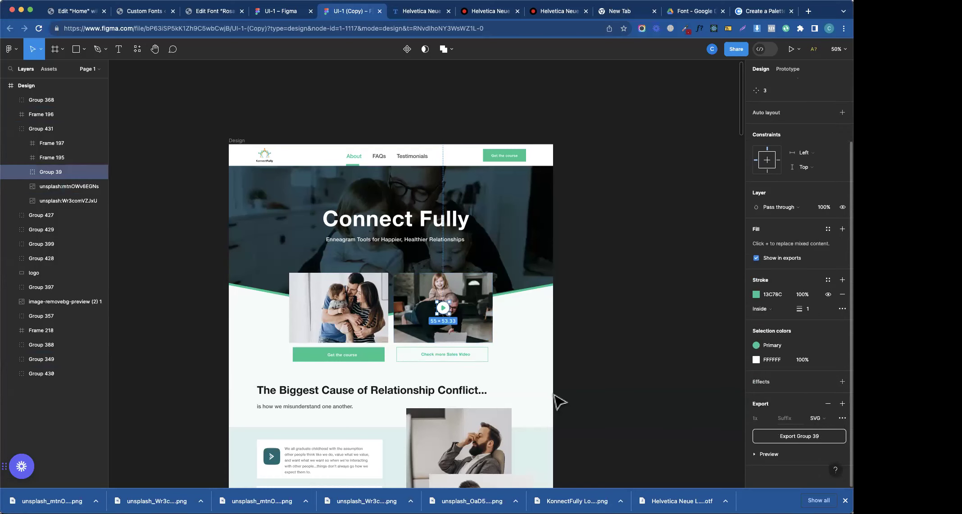
- Rename the layer to play-icon and export it as play-icon.svg
{"action": "double_click", "coordinate": [48, 171]}
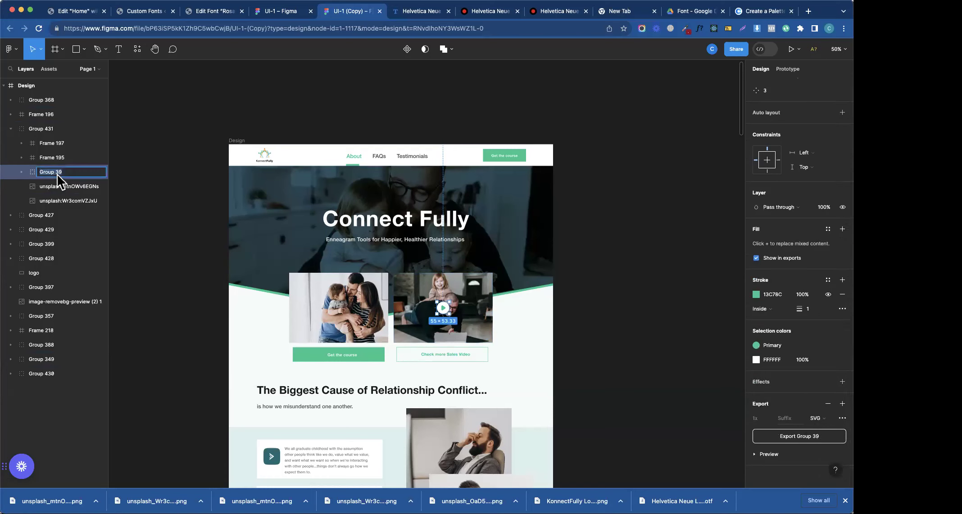
{"action": "type", "text": "play-icon"}
{"action": "key", "text": "Return"}
{"action": "left_click", "coordinate": [829, 438]}
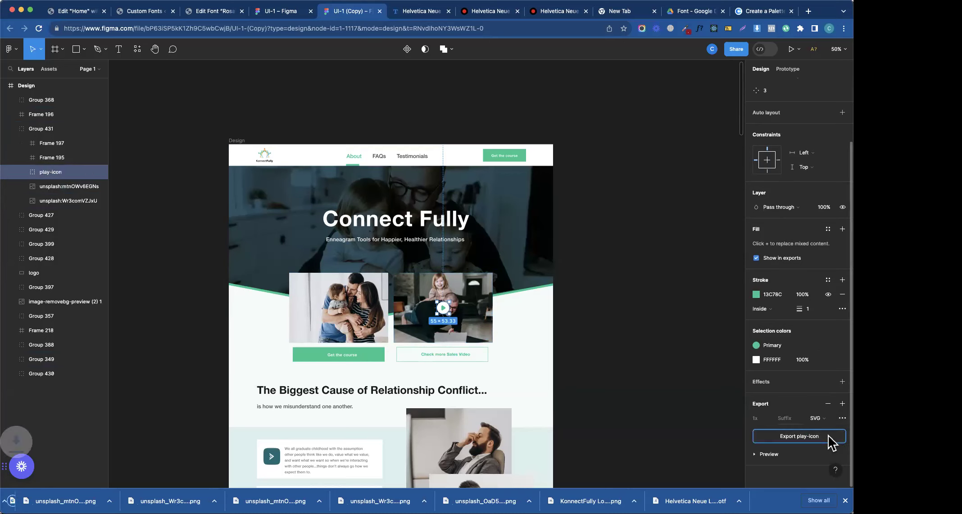
{"action": "left_click", "coordinate": [143, 11]}
{"action": "left_click", "coordinate": [77, 12]}
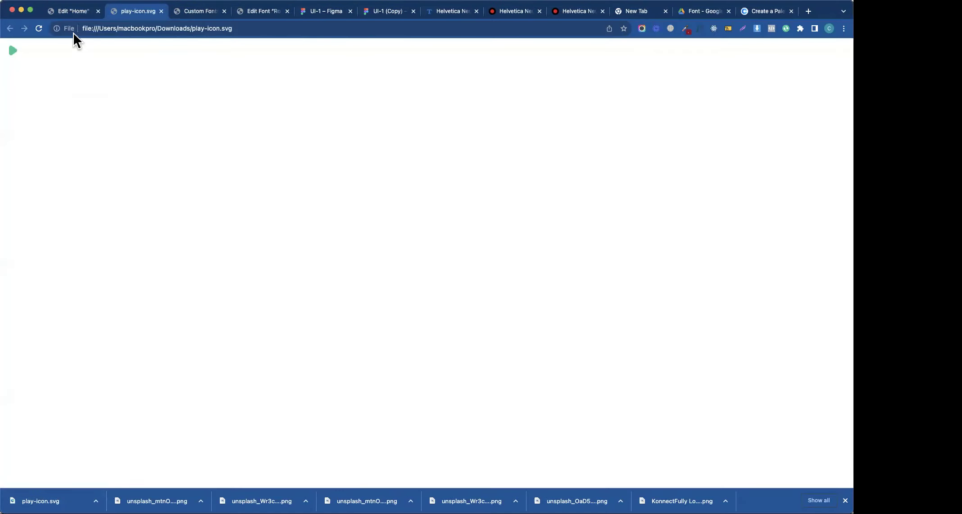
- Upload play-icon.svg to the media library and insert it as the video's play icon
{"action": "left_click", "coordinate": [72, 12]}
{"action": "left_click_drag", "start_coordinate": [80, 498], "coordinate": [503, 363]}
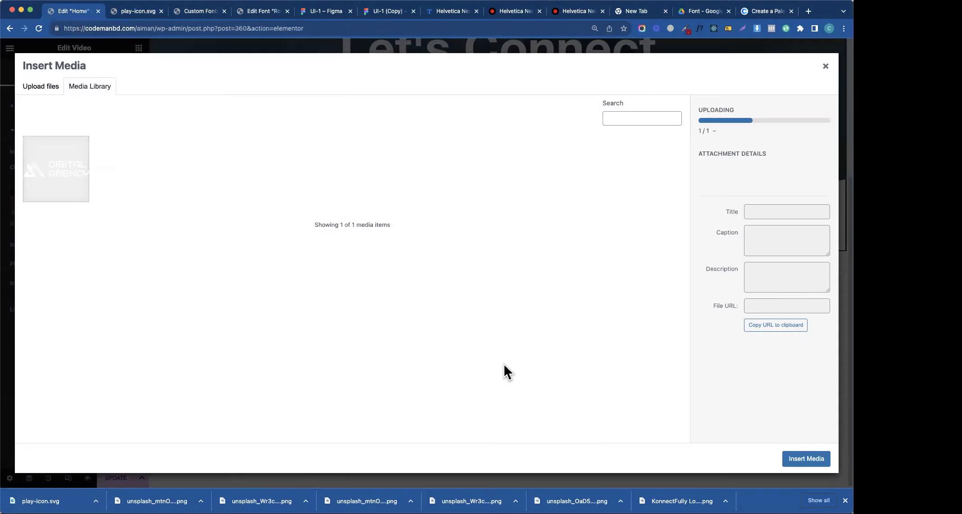
{"action": "left_click", "coordinate": [794, 460]}
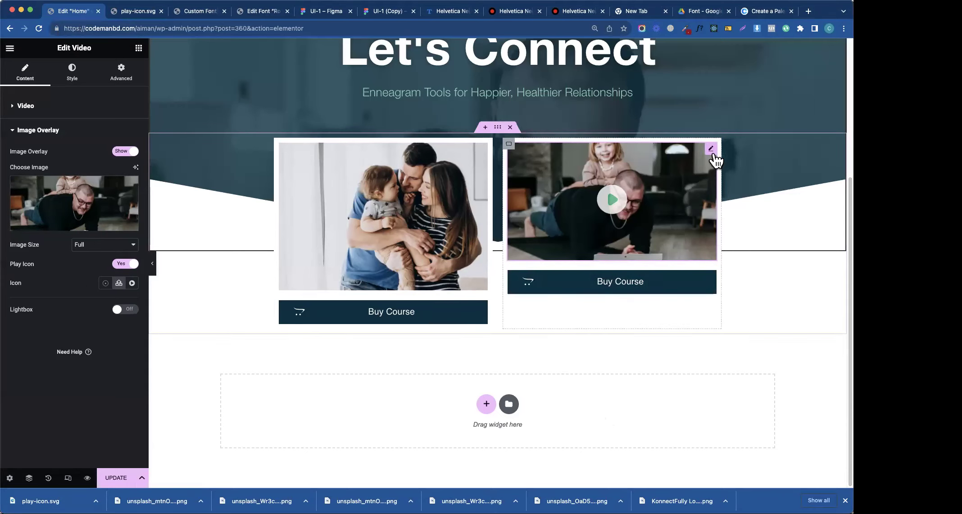
- Try the video's aspect ratio at 9:16 and 21:9, then return it to 16:9
{"action": "left_click", "coordinate": [73, 73]}
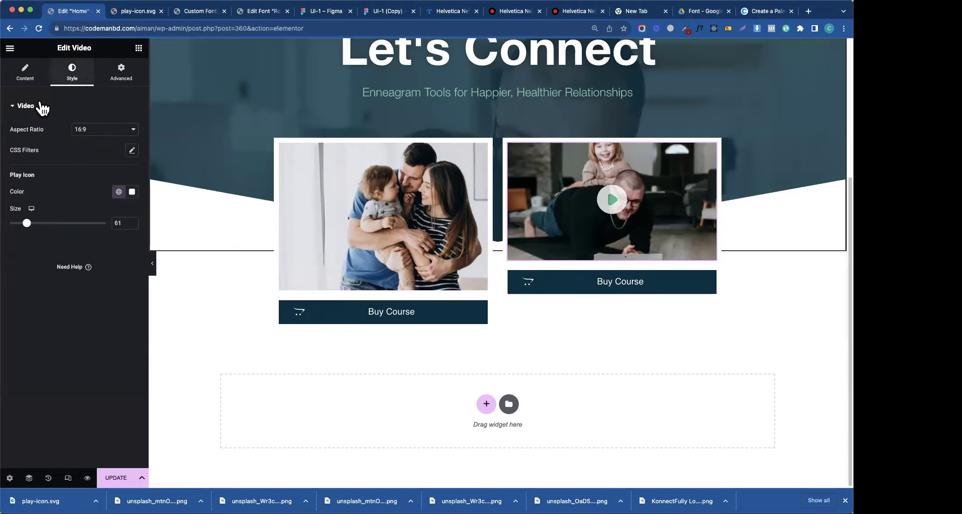
{"action": "left_click", "coordinate": [106, 130]}
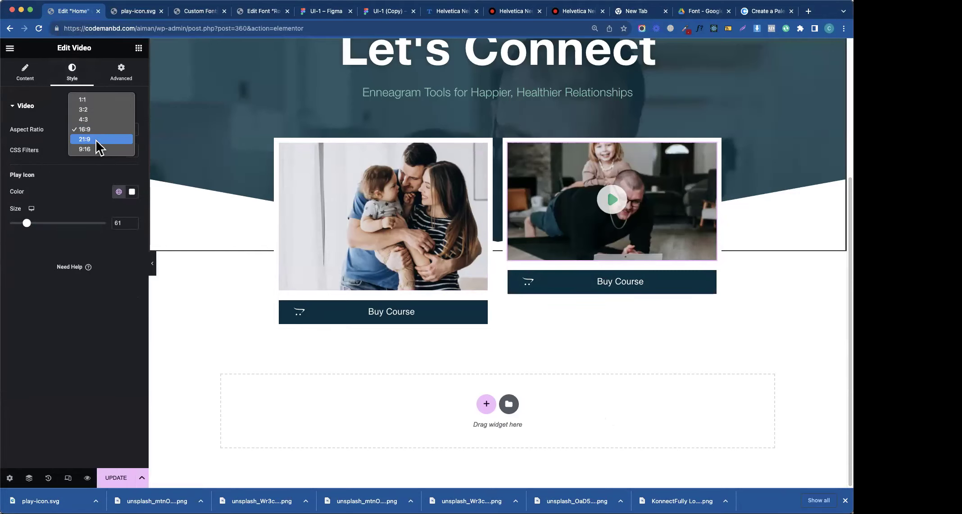
{"action": "left_click", "coordinate": [90, 149]}
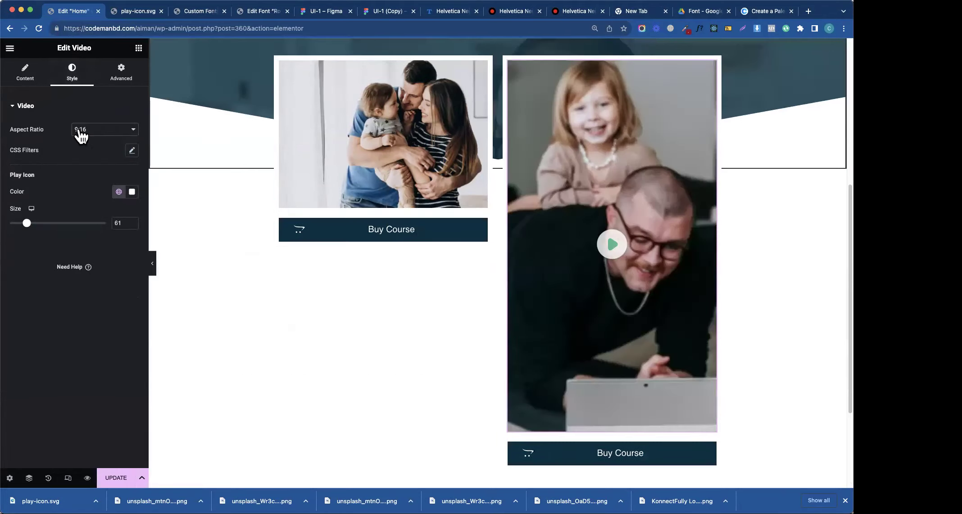
{"action": "left_click", "coordinate": [82, 130]}
{"action": "left_click", "coordinate": [87, 121]}
{"action": "left_click", "coordinate": [91, 130]}
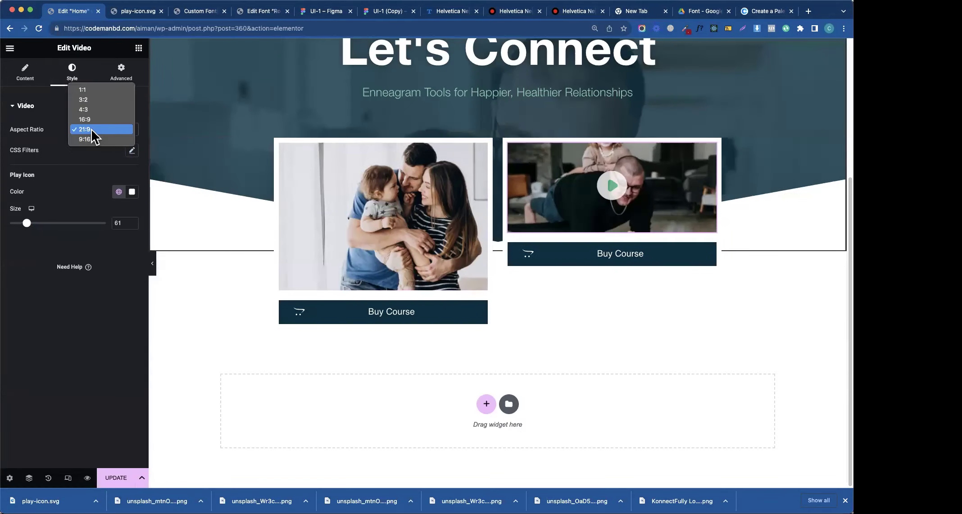
{"action": "left_click", "coordinate": [91, 121]}
- Set the video card's aspect ratio to 4:3
{"action": "left_click", "coordinate": [93, 123]}
{"action": "left_click", "coordinate": [94, 120]}
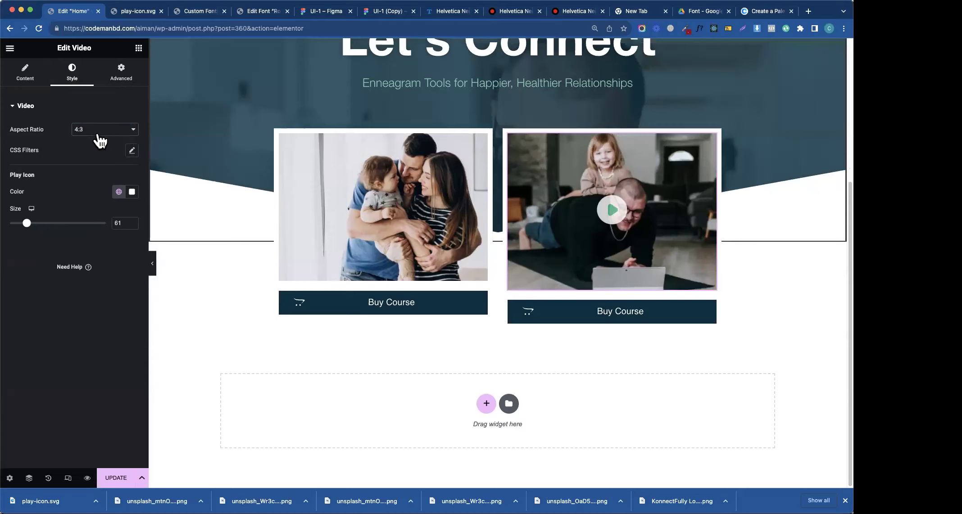
{"action": "left_click", "coordinate": [100, 135]}
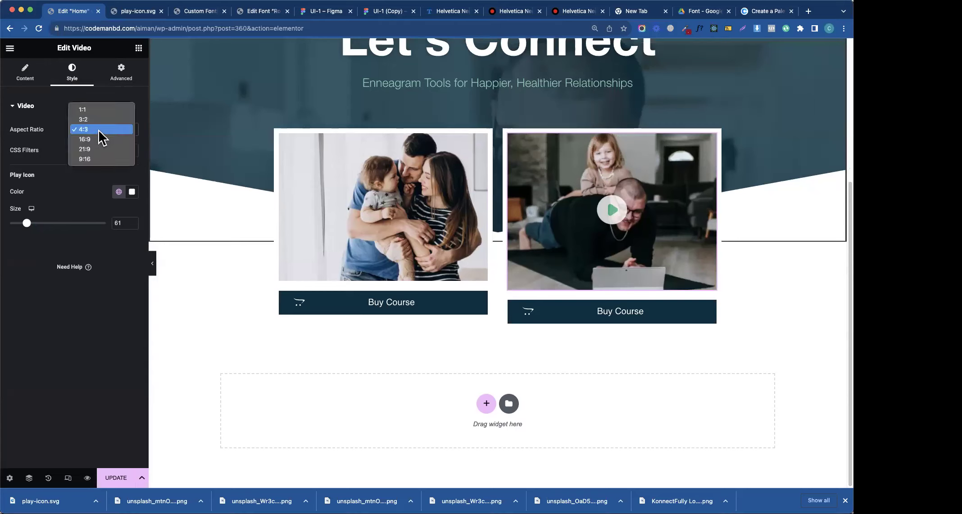
- Give the left family image a 300 px height, then bring up the video's Advanced settings
{"action": "left_click", "coordinate": [483, 143]}
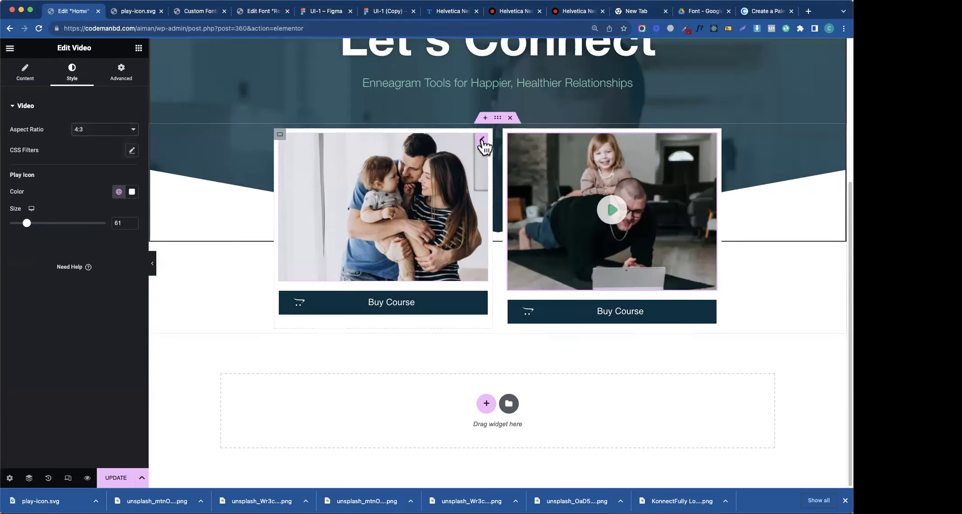
{"action": "left_click", "coordinate": [73, 74]}
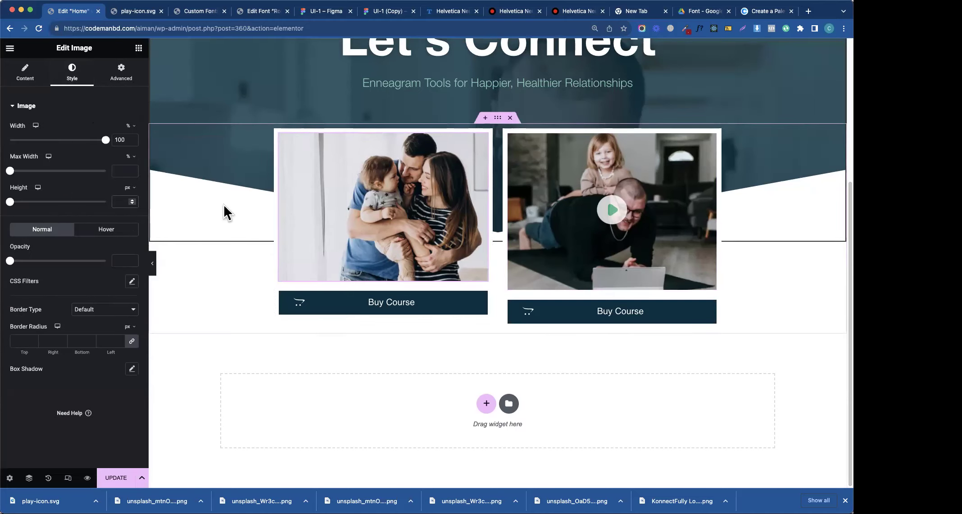
{"action": "left_click", "coordinate": [121, 202]}
{"action": "type", "text": "400"}
{"action": "key", "text": "BackSpace"}
{"action": "key", "text": "BackSpace"}
{"action": "key", "text": "BackSpace"}
{"action": "type", "text": "300"}
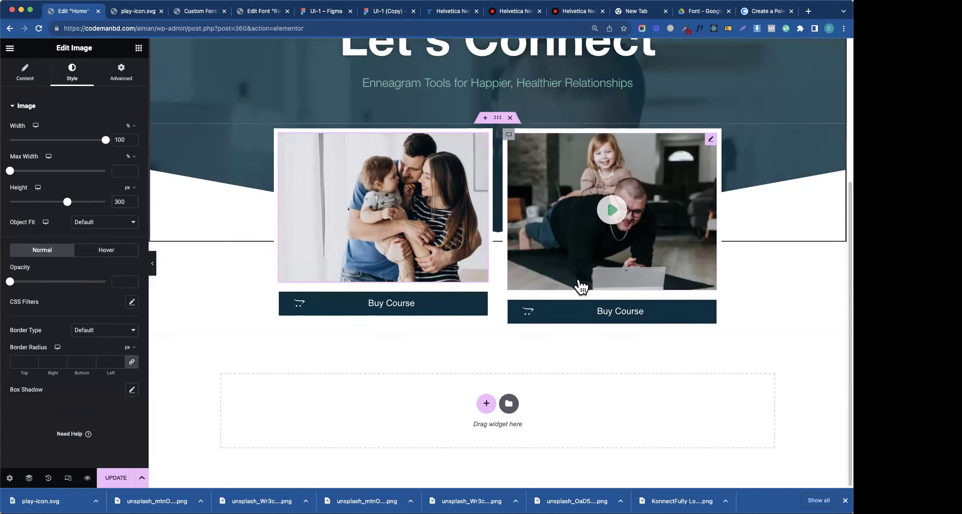
{"action": "left_click", "coordinate": [710, 139]}
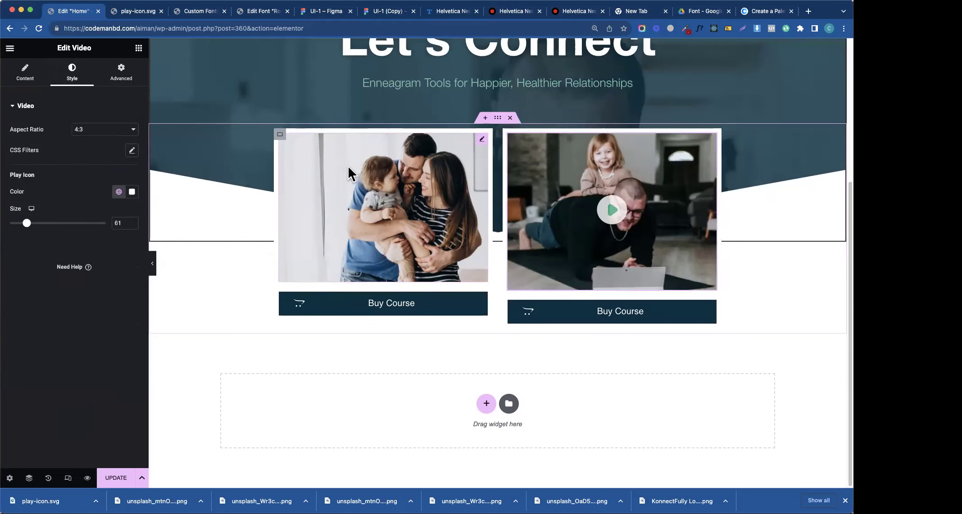
{"action": "left_click", "coordinate": [121, 72]}
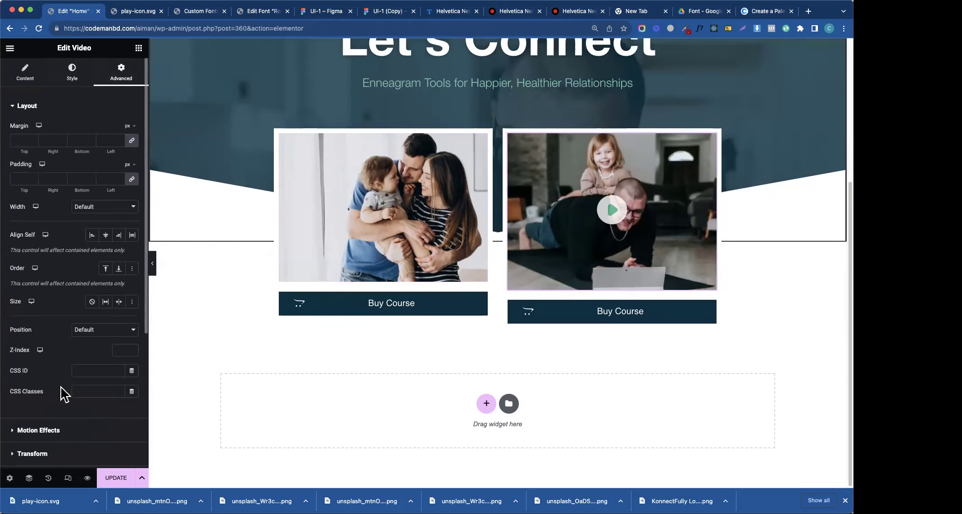
- Write custom CSS 'selector { height: 300px' for the video card
{"action": "scroll", "coordinate": [51, 393], "scroll_direction": "down", "scroll_amount": 5}
{"action": "left_click", "coordinate": [19, 398]}
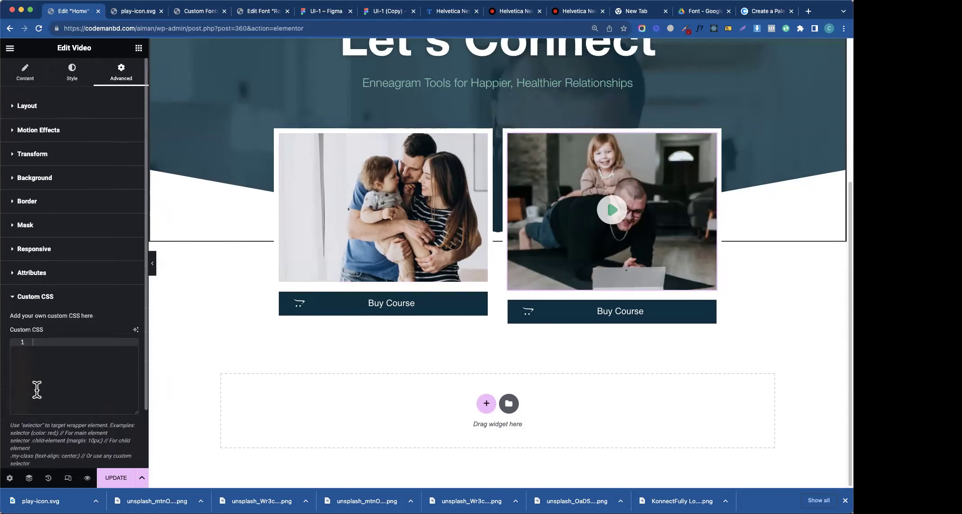
{"action": "left_click", "coordinate": [38, 368]}
{"action": "type", "text": "sel"}
{"action": "key", "text": "Return"}
{"action": "type", "text": "{"}
{"action": "key", "text": "Return"}
{"action": "type", "text": "he"}
{"action": "key", "text": "Return"}
{"action": "type", "text": "300px"}
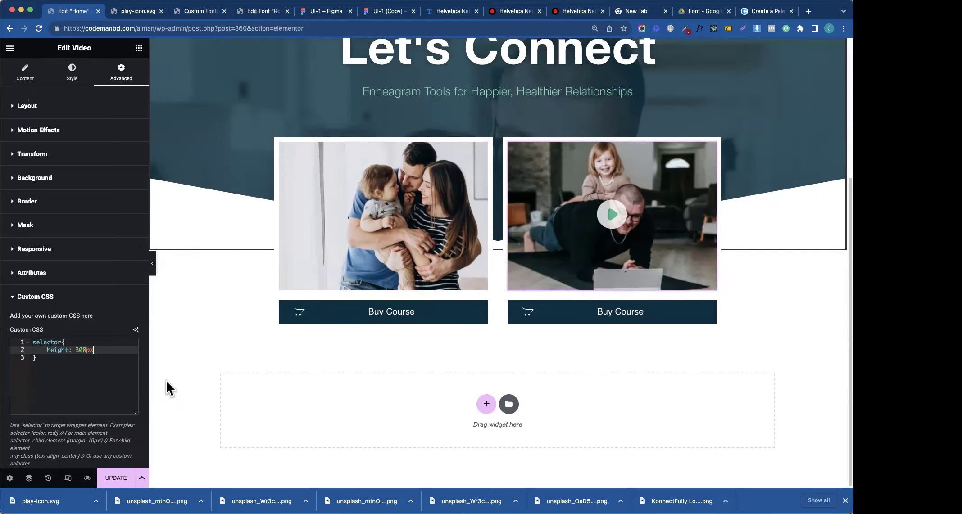
{"action": "key", "text": "BackSpace"}
{"action": "key", "text": "BackSpace"}
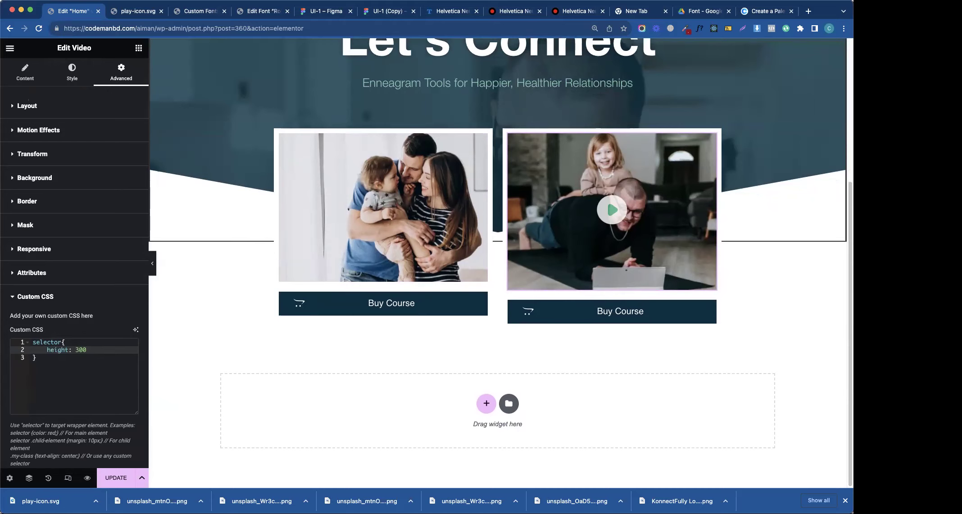
{"action": "type", "text": "px"}
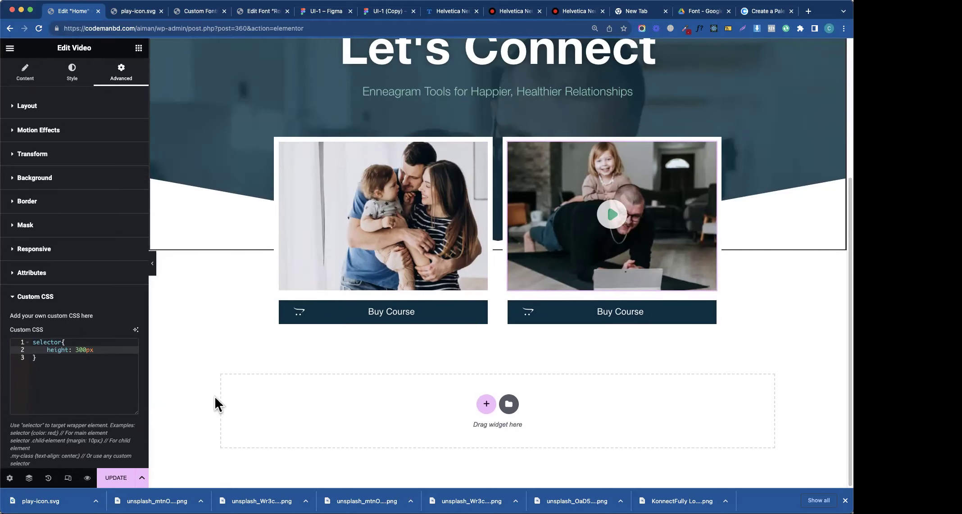
- Save the page with UPDATE and place the caret on the CSS's last line
{"action": "left_click", "coordinate": [120, 478]}
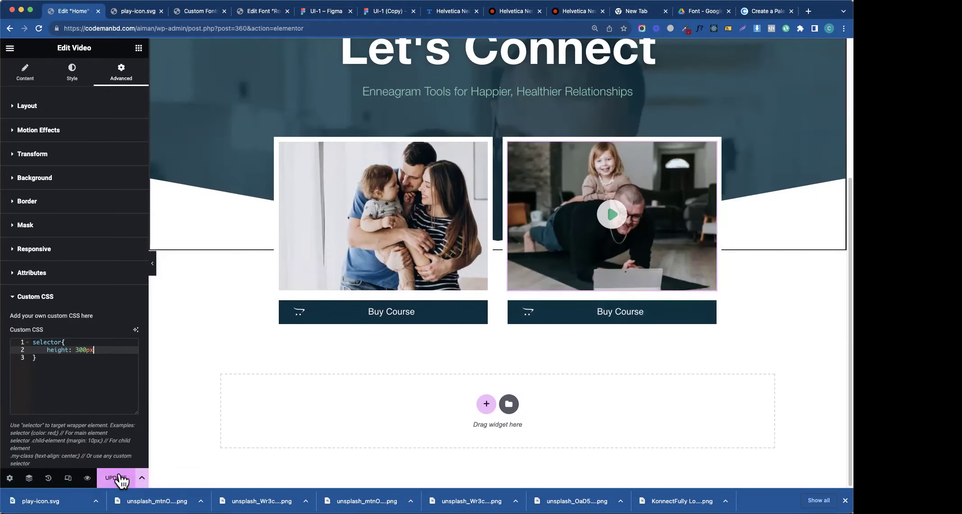
{"action": "double_click", "coordinate": [47, 343]}
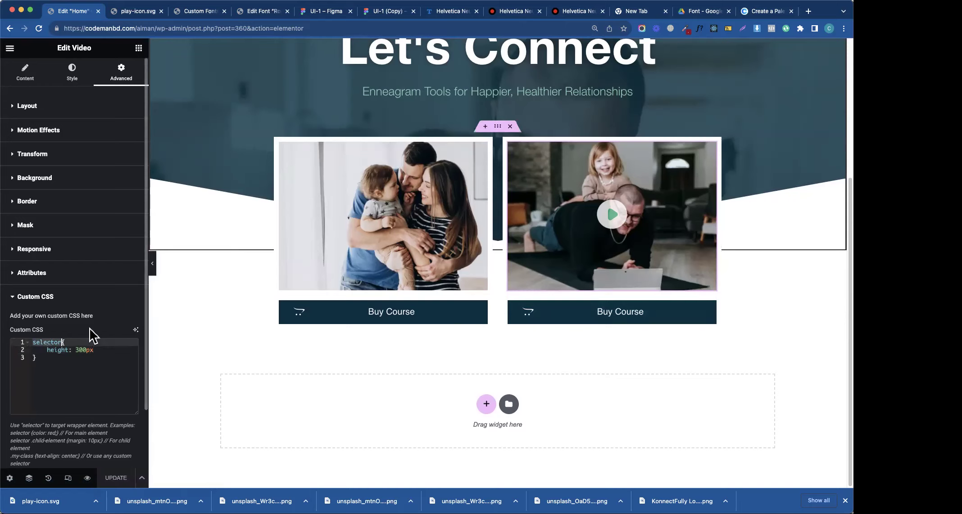
{"action": "left_click", "coordinate": [40, 357]}
- Close the CSS rule with }, compare with the Figma design, and open the right Buy Course button
{"action": "type", "text": "}"}
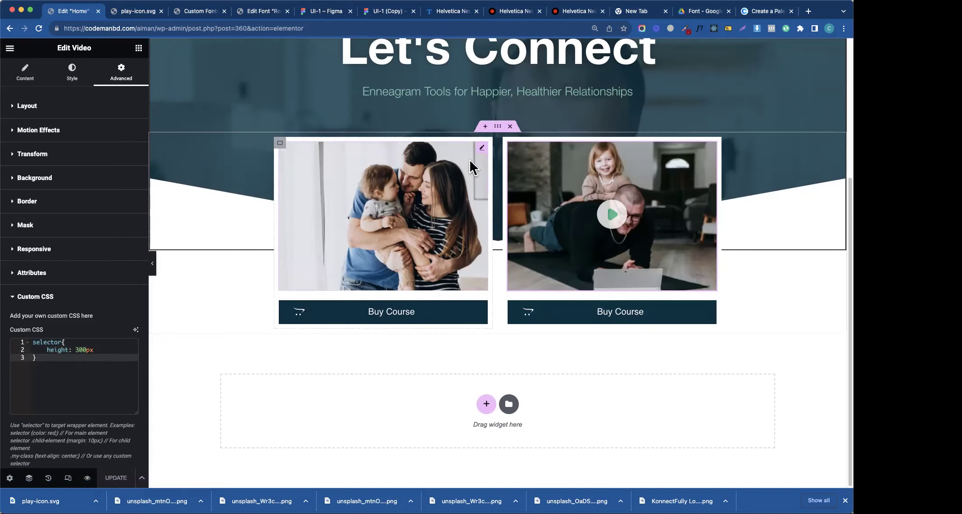
{"action": "left_click", "coordinate": [481, 150]}
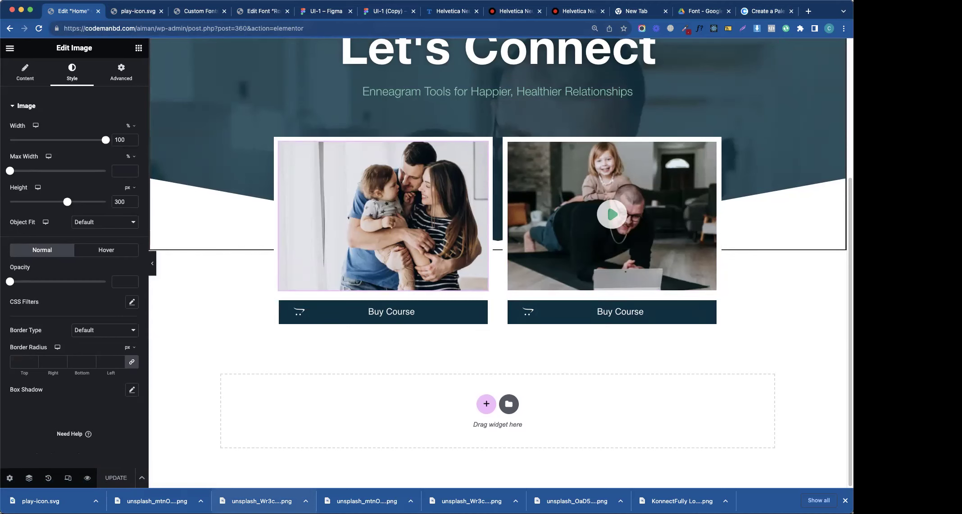
{"action": "left_click", "coordinate": [377, 12]}
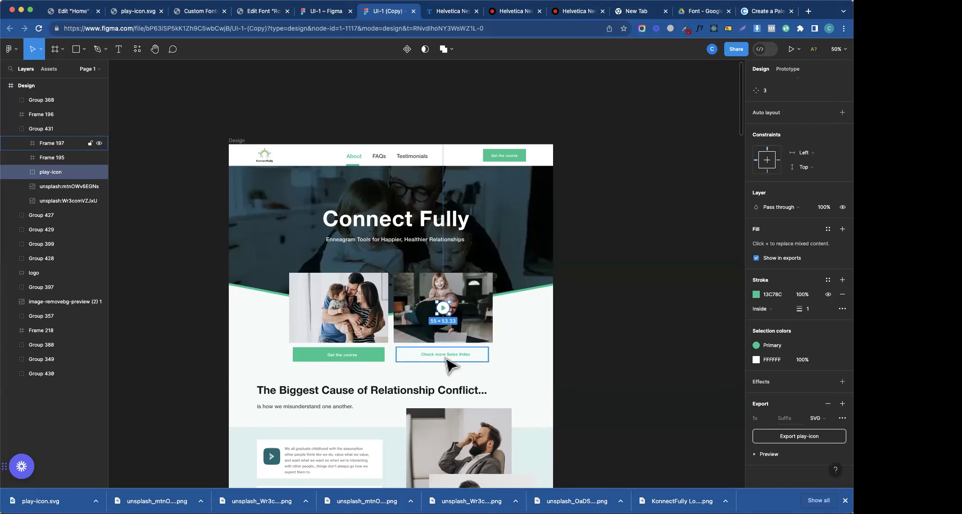
{"action": "left_click", "coordinate": [73, 12]}
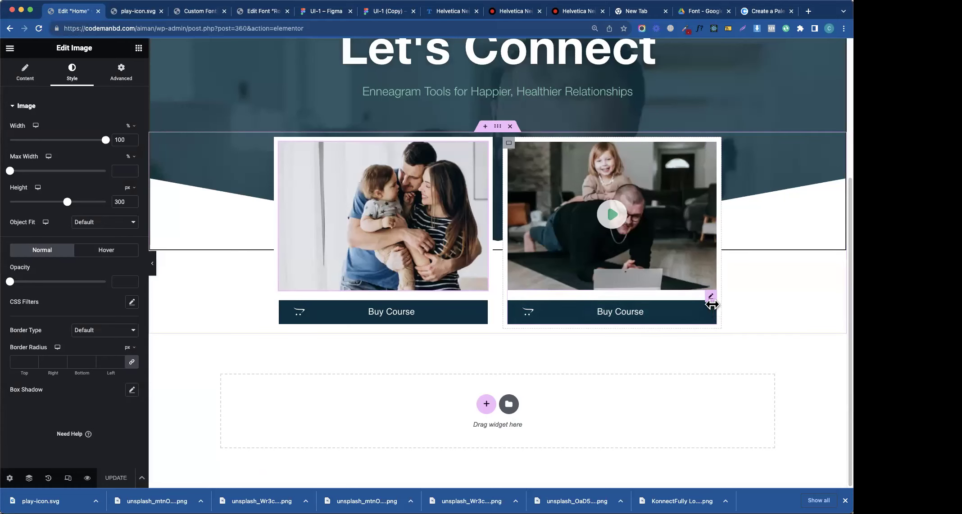
{"action": "left_click", "coordinate": [711, 302]}
- Replace the right button's label with 'Book a free call'
{"action": "triple_click", "coordinate": [104, 151]}
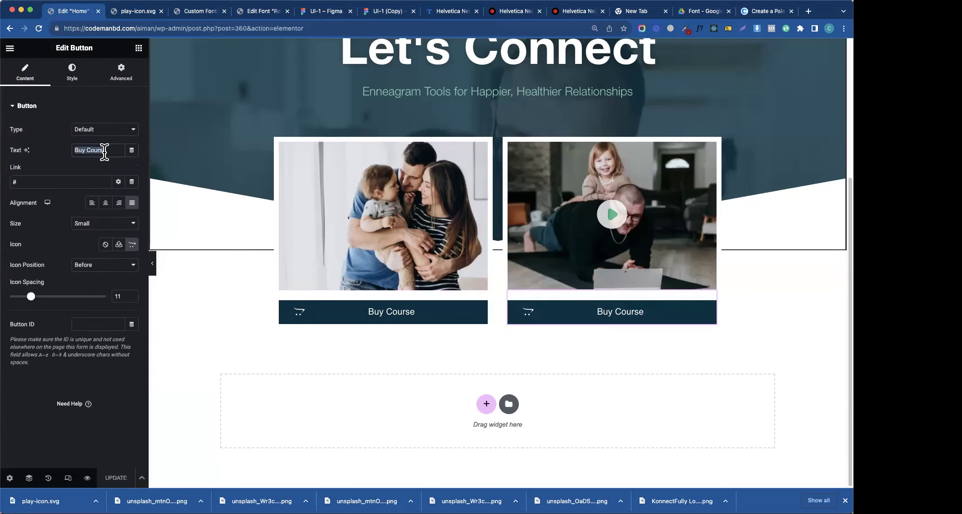
{"action": "type", "text": "Book a Ca"}
{"action": "key", "text": "BackSpace"}
{"action": "key", "text": "BackSpace"}
{"action": "key", "text": "BackSpace"}
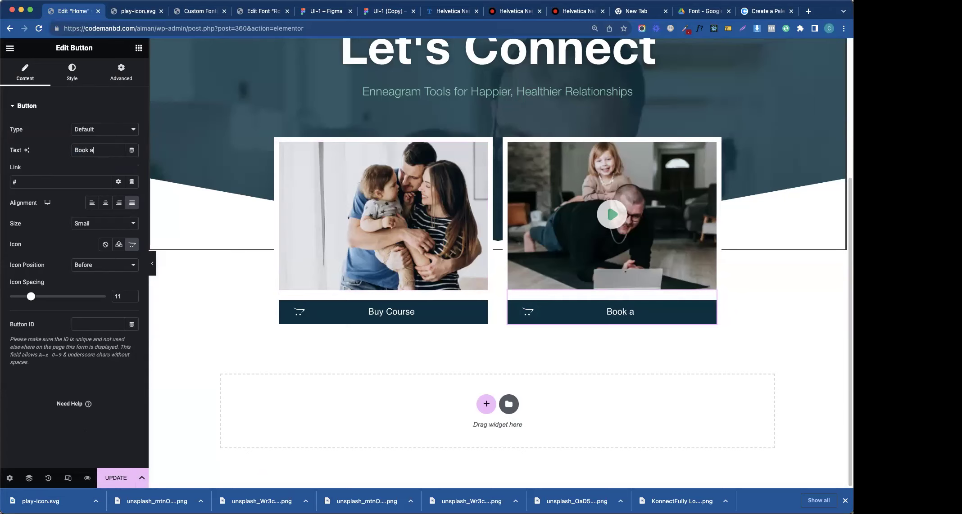
{"action": "type", "text": "free call"}
- Set the button's typography Transform to Capitalize
{"action": "left_click", "coordinate": [84, 79]}
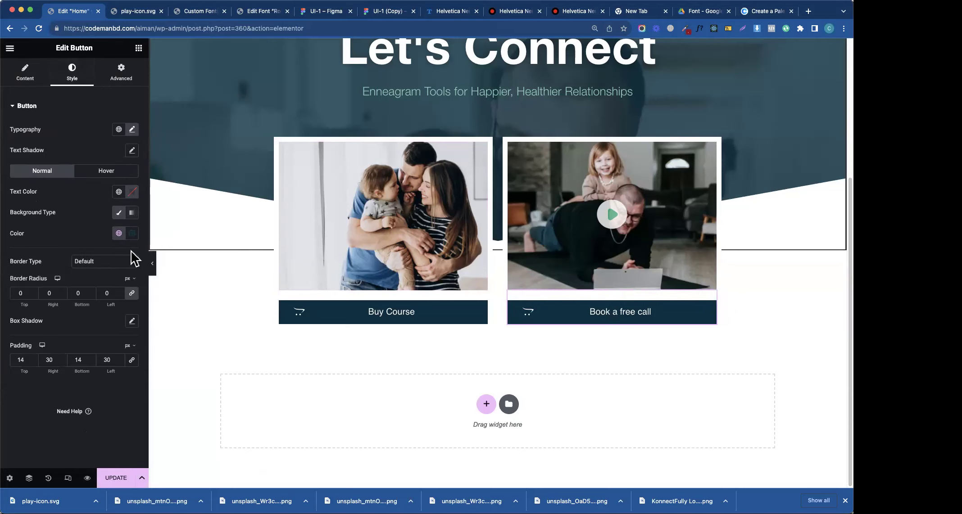
{"action": "left_click", "coordinate": [132, 129]}
{"action": "left_click", "coordinate": [101, 253]}
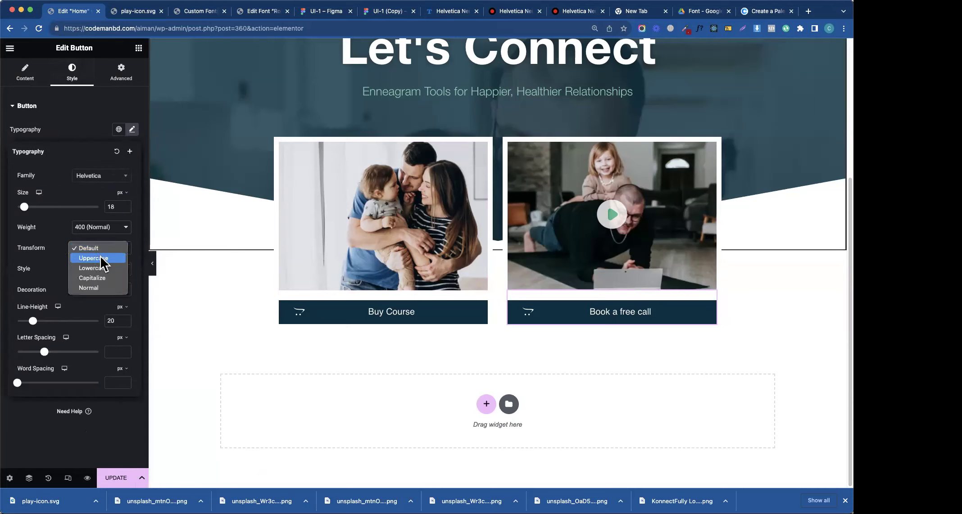
{"action": "left_click", "coordinate": [99, 278]}
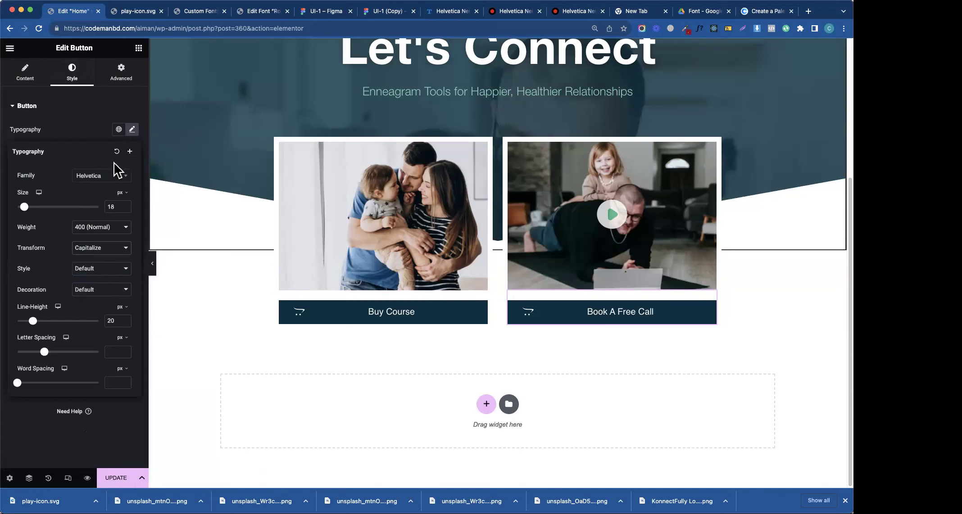
{"action": "left_click", "coordinate": [280, 256]}
- Set the Buy Course button's icon to None
{"action": "left_click", "coordinate": [10, 48]}
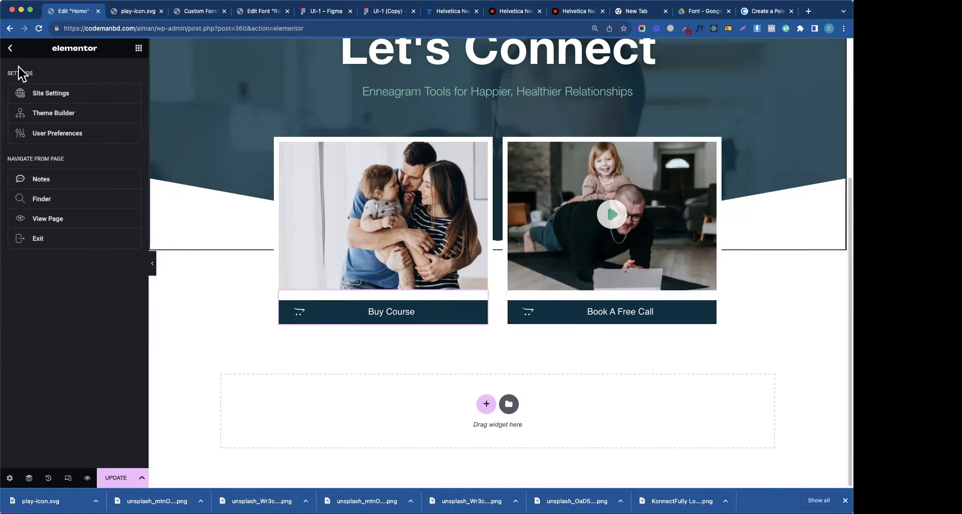
{"action": "left_click", "coordinate": [10, 48]}
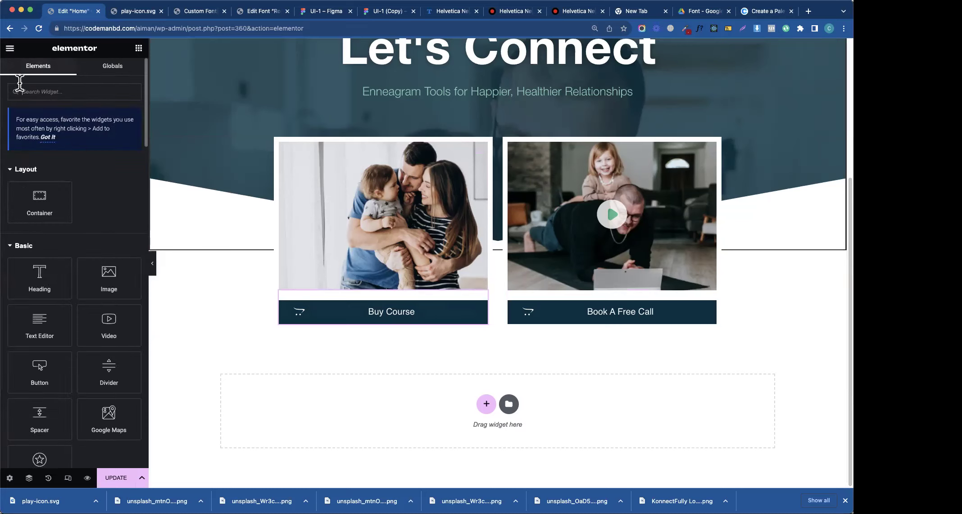
{"action": "left_click", "coordinate": [339, 320]}
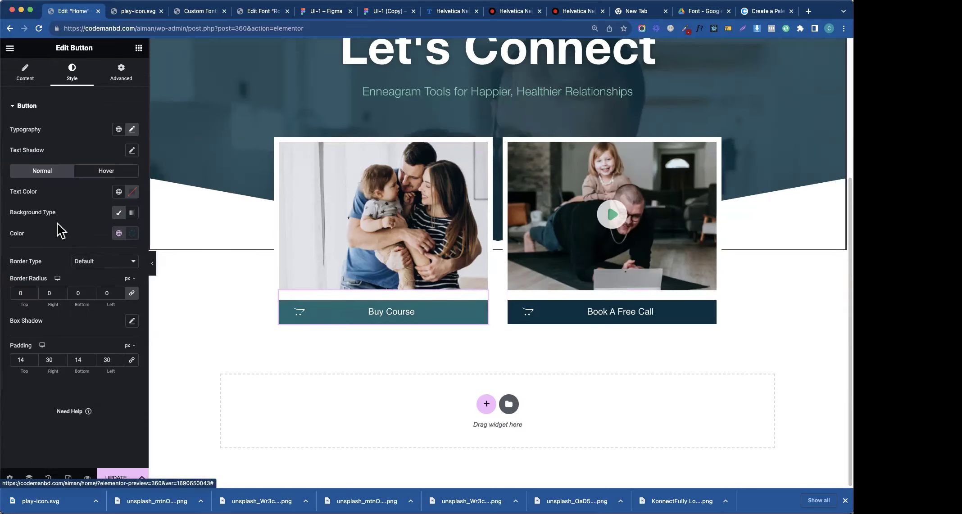
{"action": "left_click", "coordinate": [32, 74]}
{"action": "left_click", "coordinate": [118, 246]}
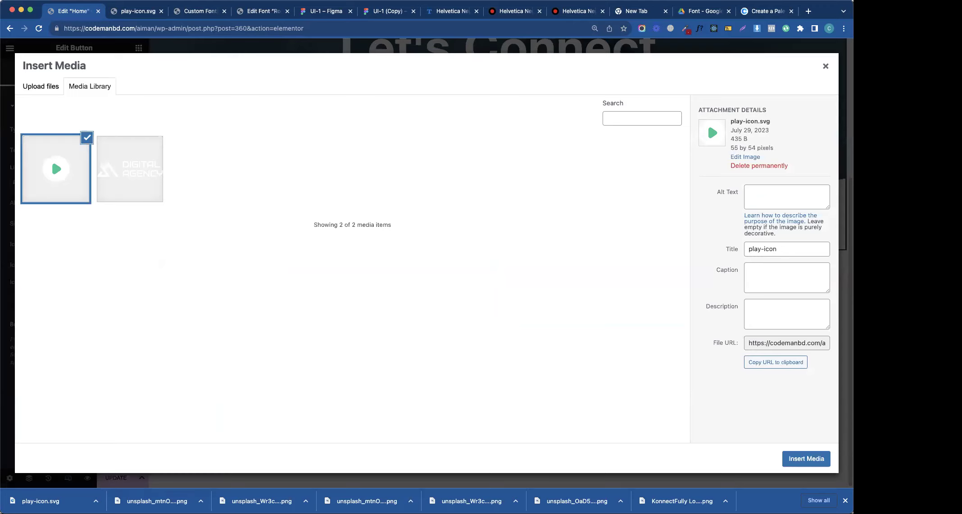
{"action": "left_click", "coordinate": [825, 72]}
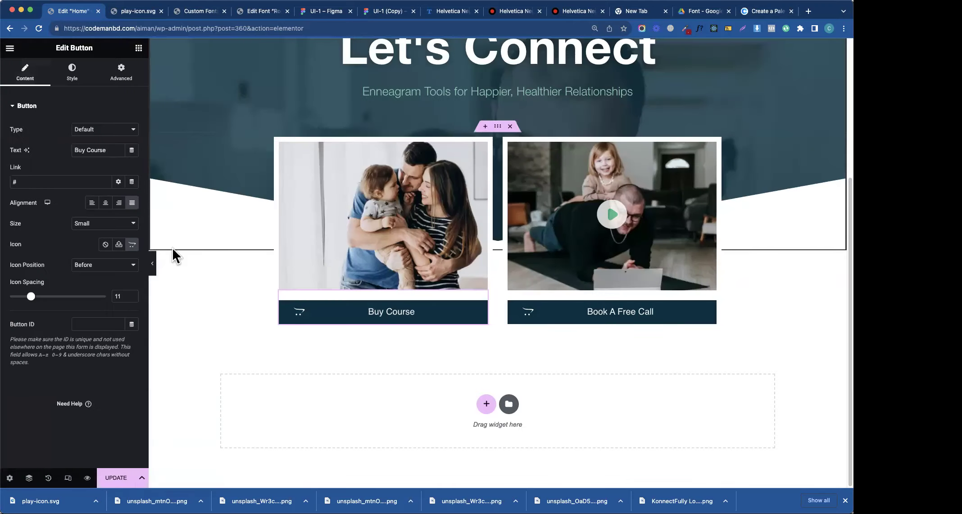
{"action": "left_click", "coordinate": [105, 245]}
- Review the Book A Free Call button's content and style settings against the Figma design
{"action": "left_click", "coordinate": [543, 323]}
{"action": "left_click", "coordinate": [72, 72]}
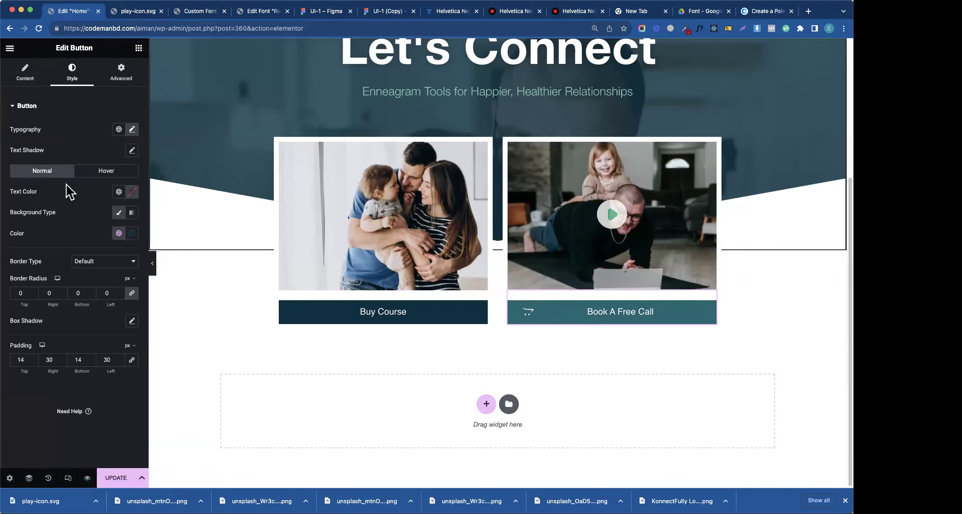
{"action": "left_click", "coordinate": [30, 81]}
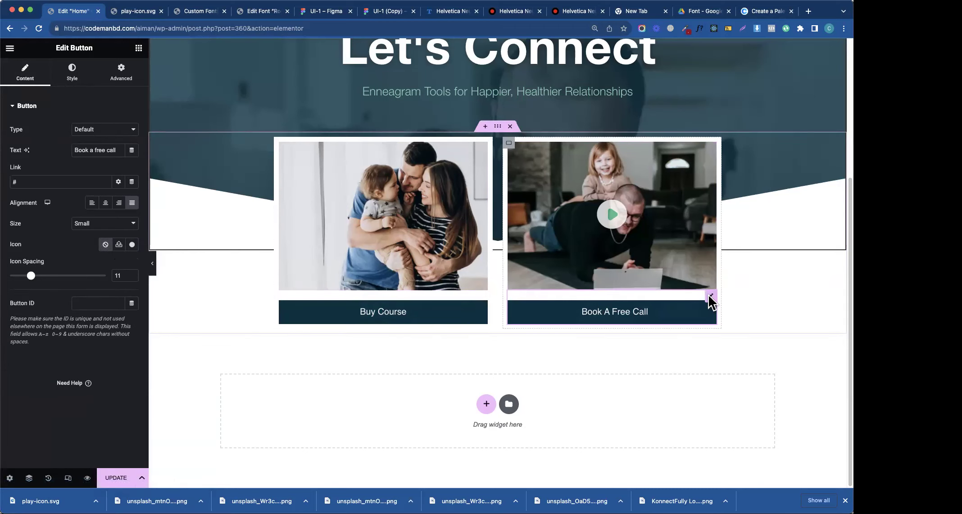
{"action": "left_click", "coordinate": [67, 80]}
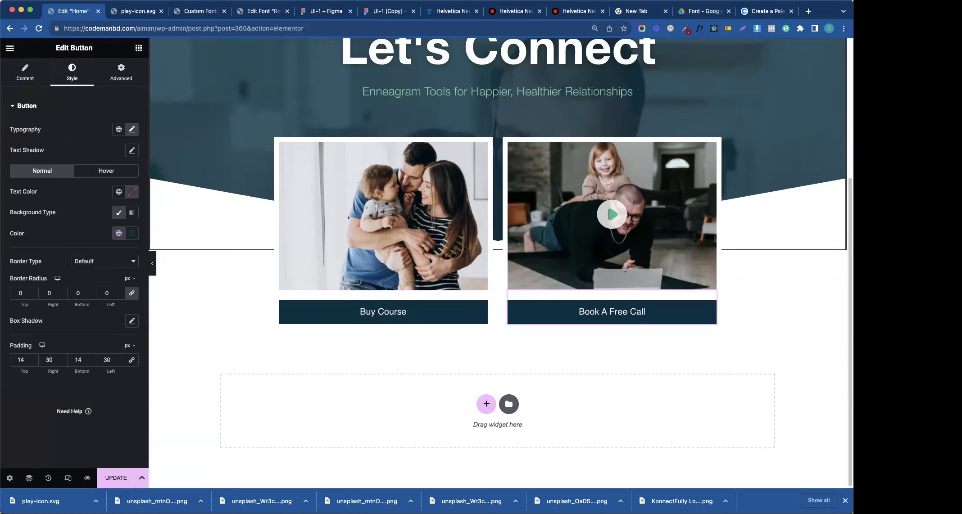
{"action": "left_click", "coordinate": [388, 11]}
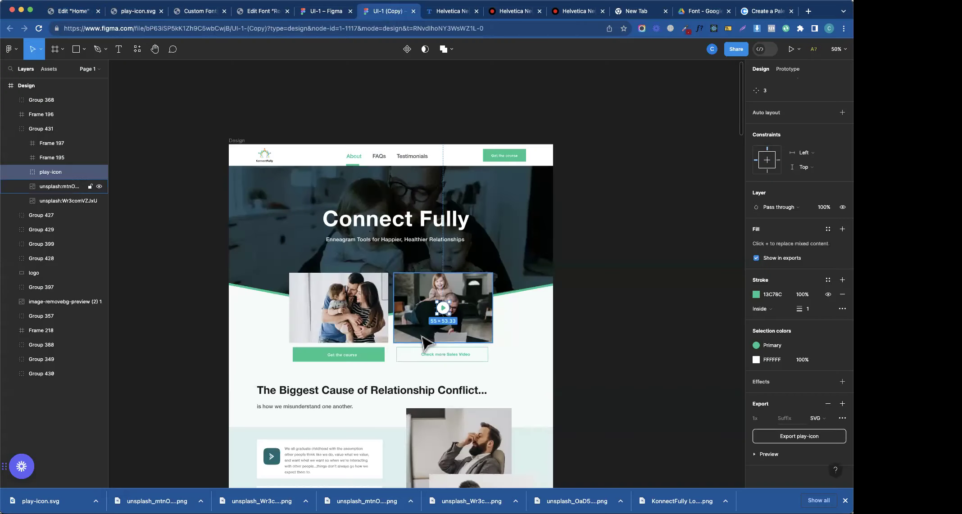
{"action": "left_click", "coordinate": [72, 12]}
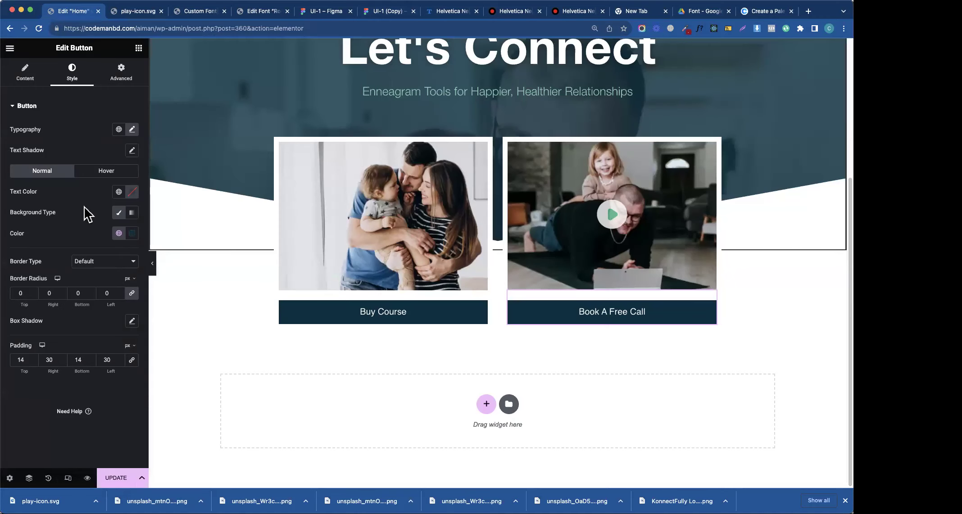
- Give Book A Free Call a 2 px solid dark-primary border
{"action": "left_click", "coordinate": [104, 264]}
{"action": "left_click", "coordinate": [101, 282]}
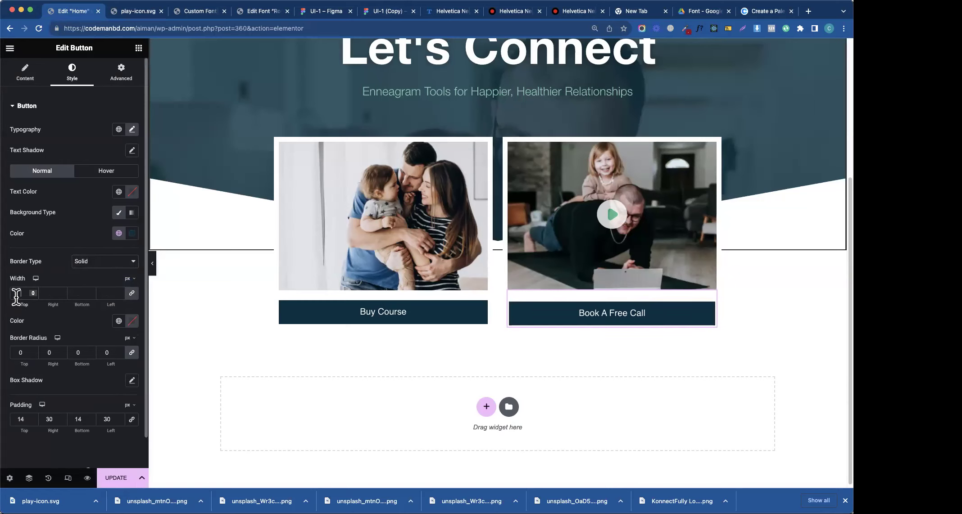
{"action": "left_click", "coordinate": [17, 295]}
{"action": "type", "text": "2"}
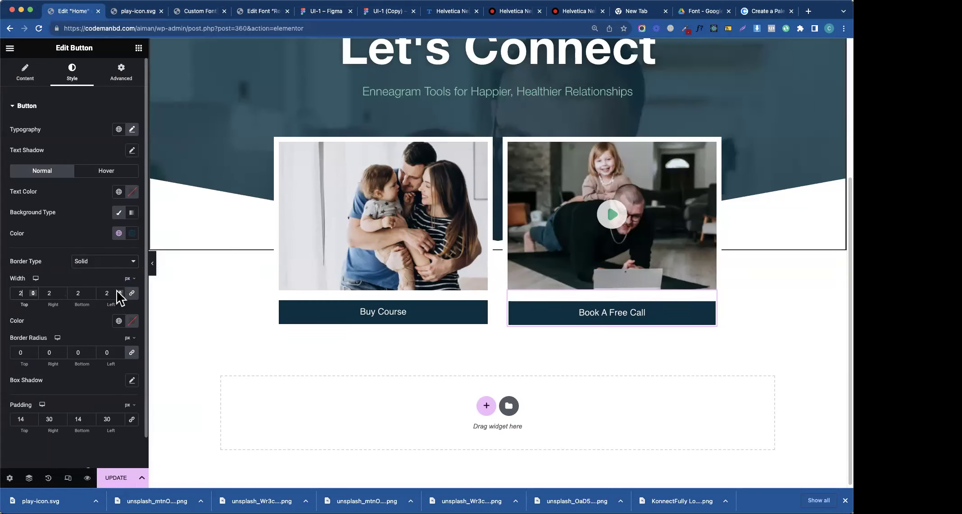
{"action": "left_click", "coordinate": [119, 321]}
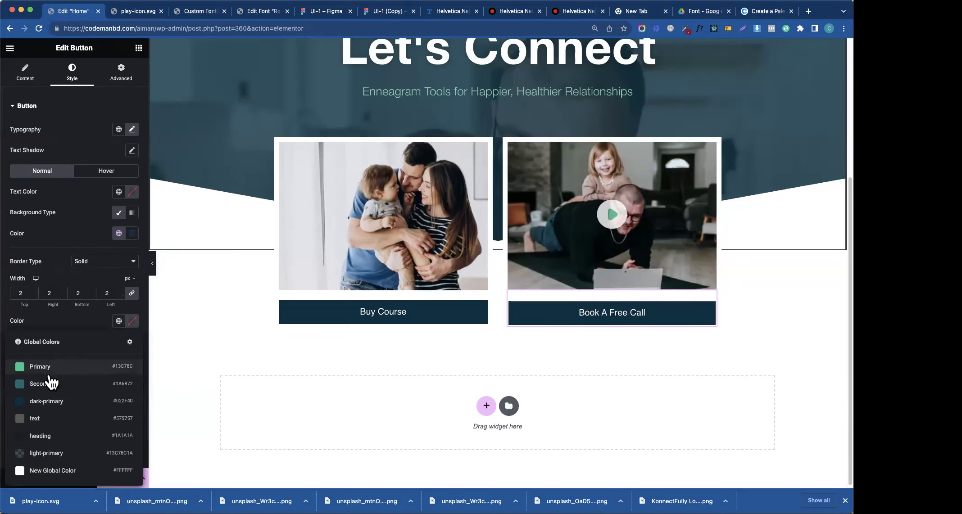
{"action": "left_click", "coordinate": [46, 471]}
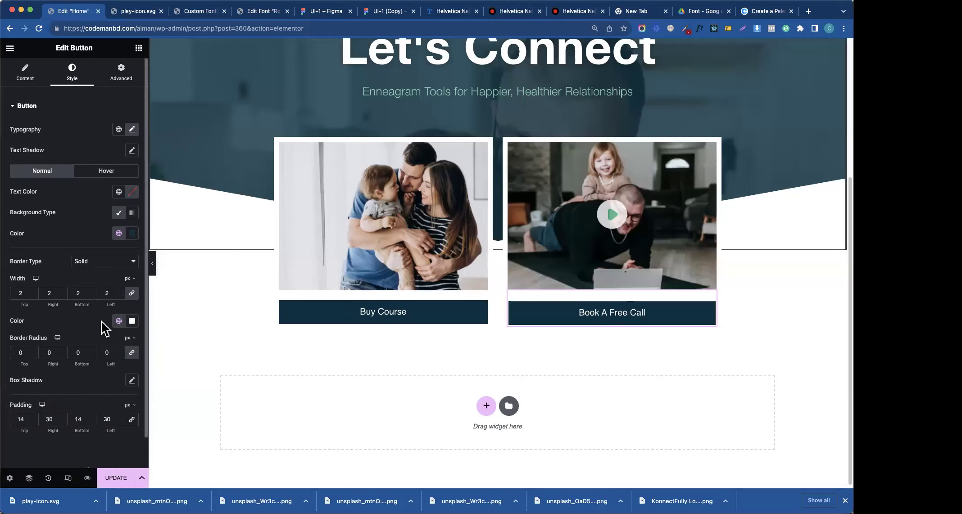
{"action": "left_click", "coordinate": [119, 320]}
{"action": "left_click", "coordinate": [31, 400]}
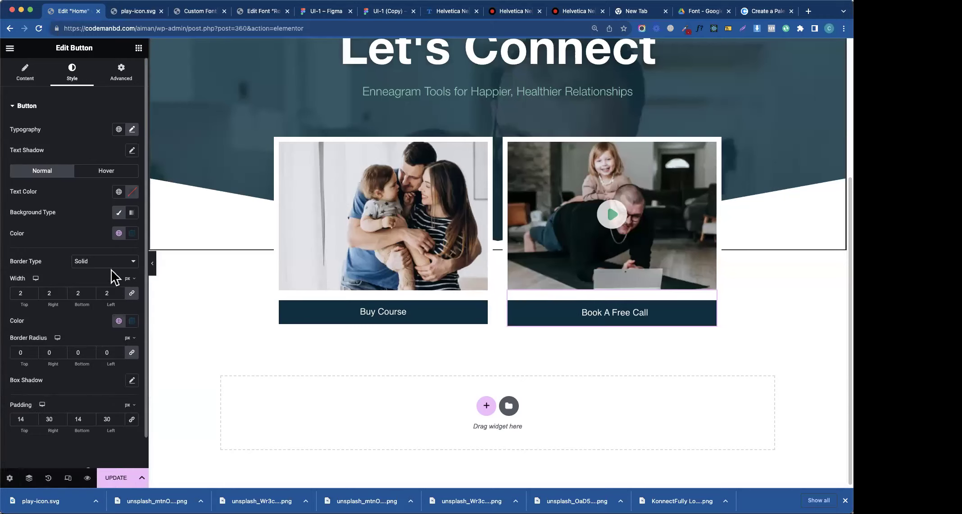
- Make Book A Free Call's background white and its text dark-primary
{"action": "left_click", "coordinate": [119, 233]}
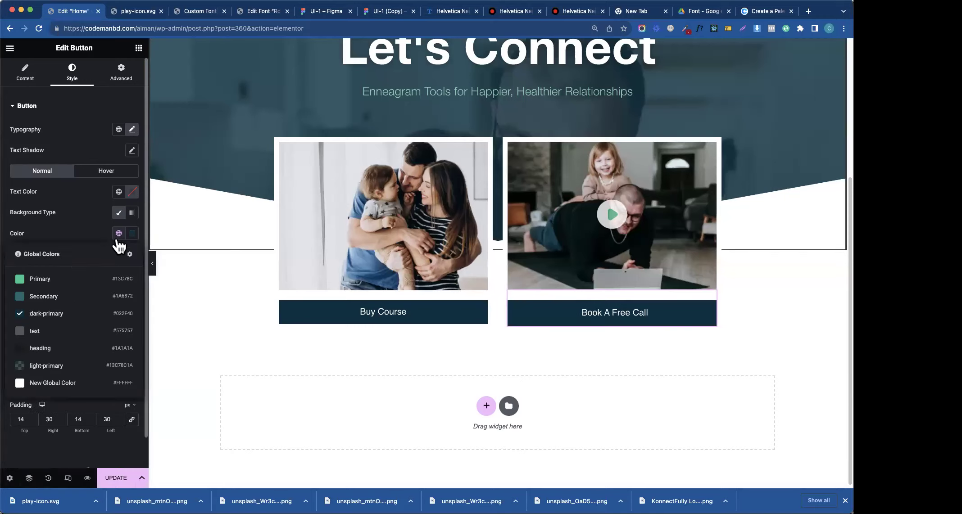
{"action": "left_click", "coordinate": [39, 385]}
{"action": "left_click", "coordinate": [119, 191]}
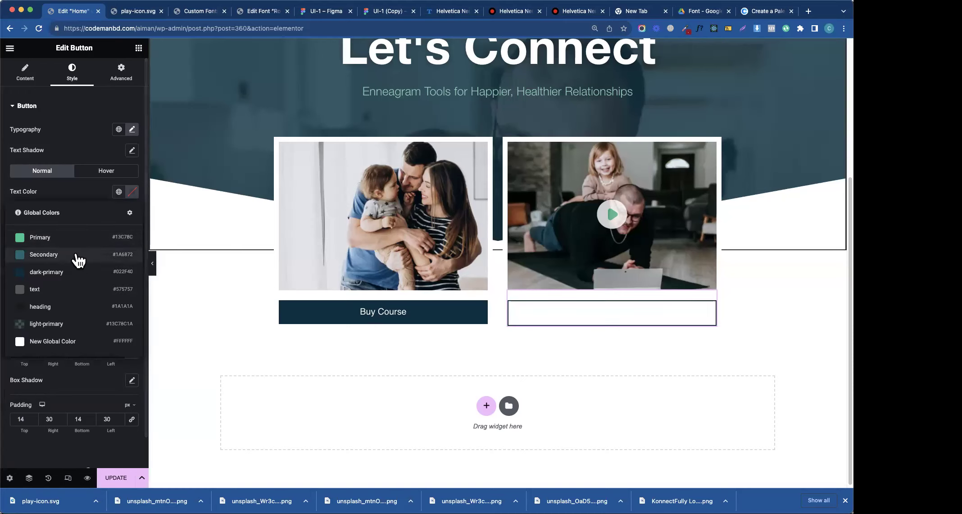
{"action": "left_click", "coordinate": [47, 272]}
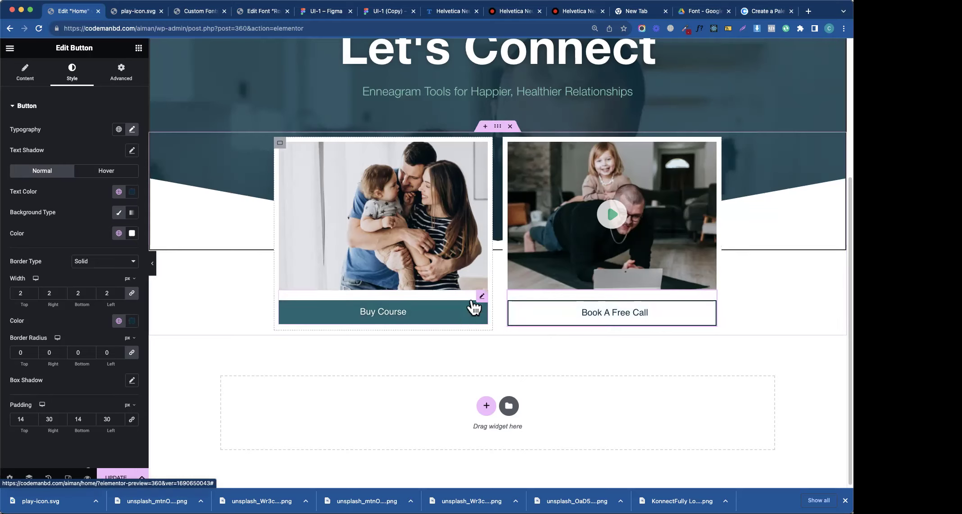
- Give the Buy Course button a 2 px solid dark border
{"action": "left_click", "coordinate": [480, 298]}
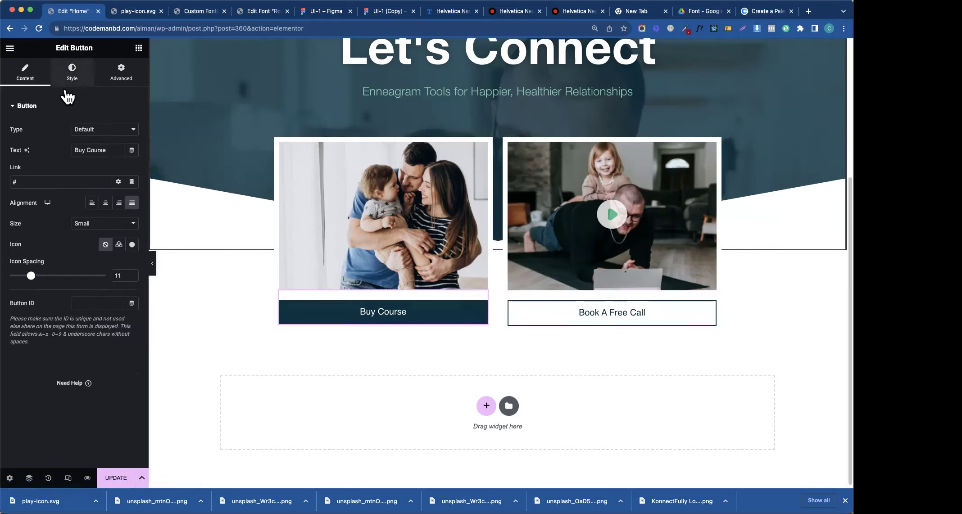
{"action": "left_click", "coordinate": [70, 76]}
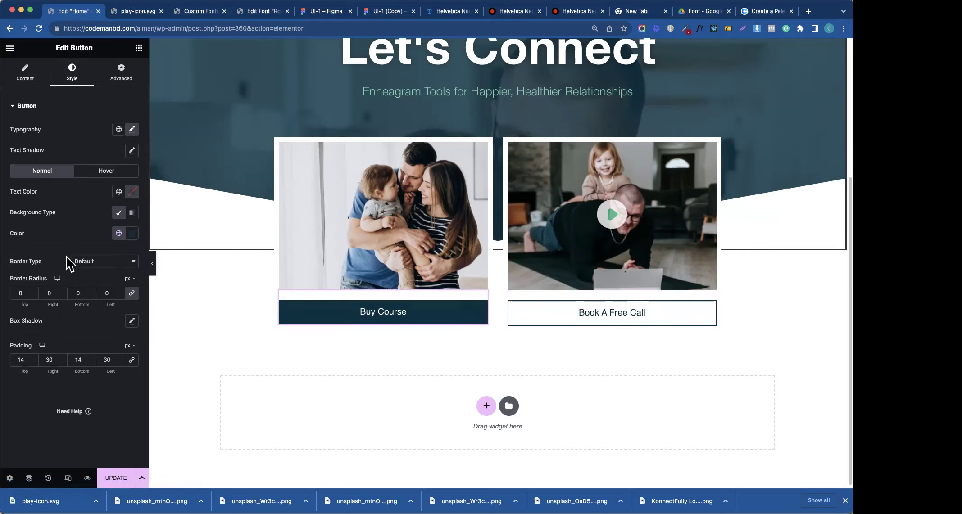
{"action": "left_click", "coordinate": [97, 264]}
{"action": "left_click", "coordinate": [95, 284]}
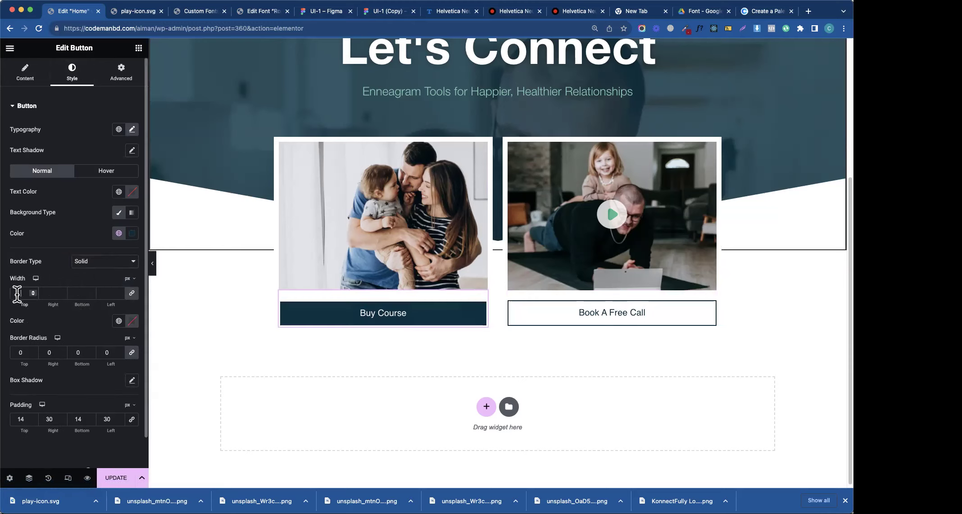
{"action": "left_click", "coordinate": [18, 293]}
{"action": "type", "text": "2"}
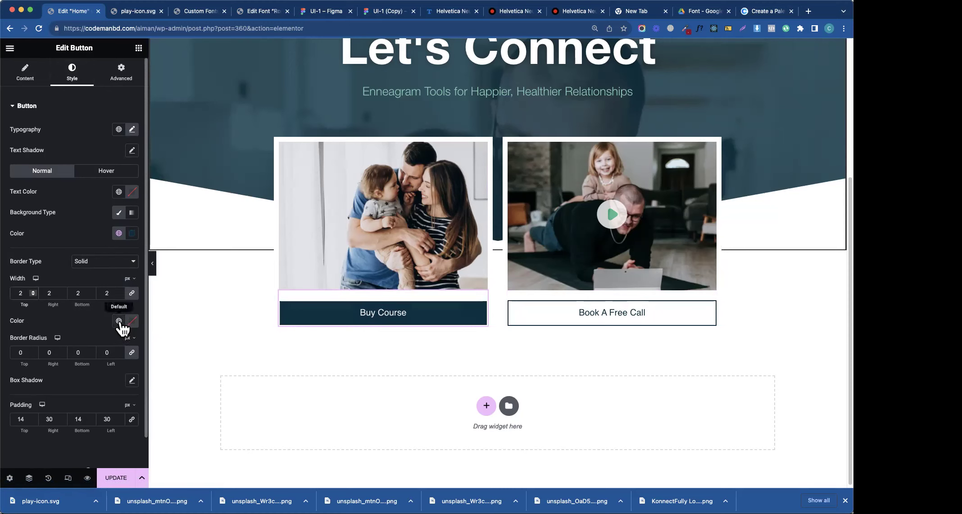
{"action": "left_click", "coordinate": [120, 322]}
{"action": "left_click", "coordinate": [65, 403]}
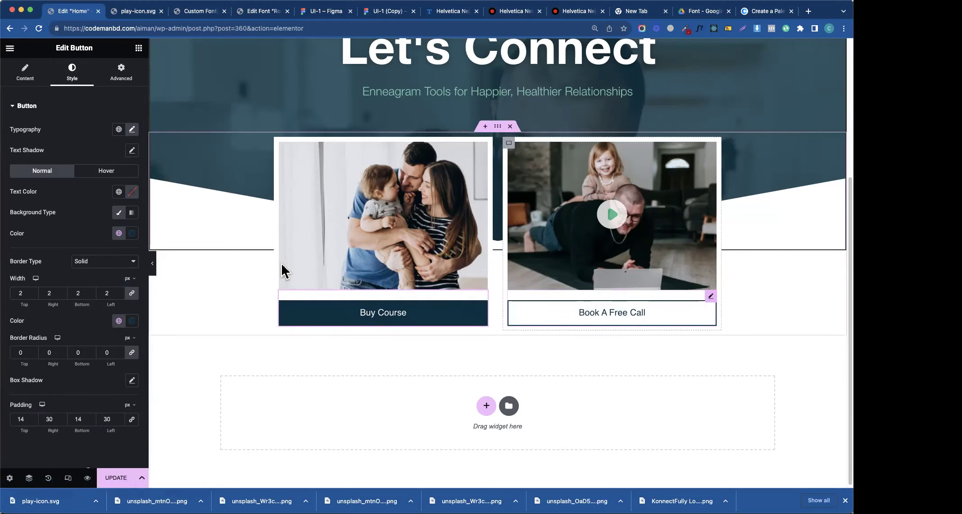
- Set Book A Free Call's hover background to Primary green and hover text to dark-primary
{"action": "left_click", "coordinate": [113, 176]}
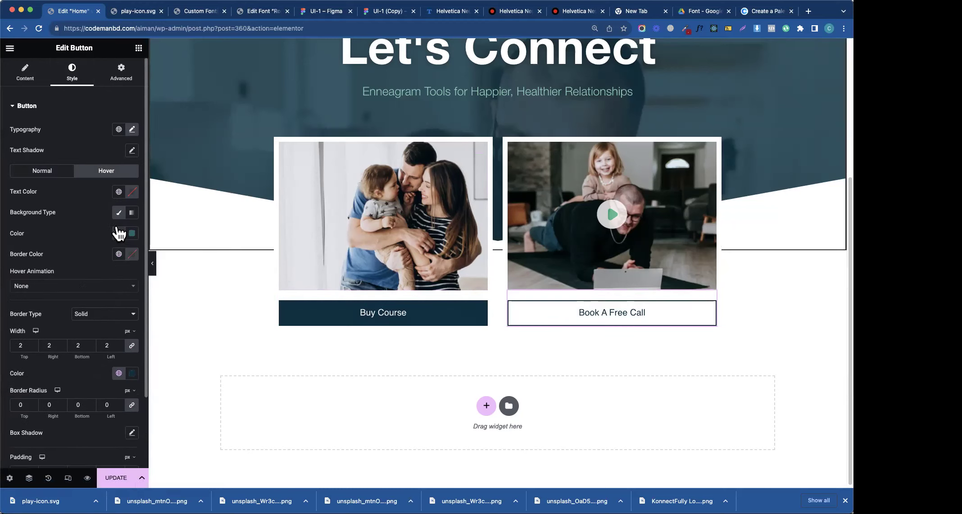
{"action": "left_click", "coordinate": [118, 233]}
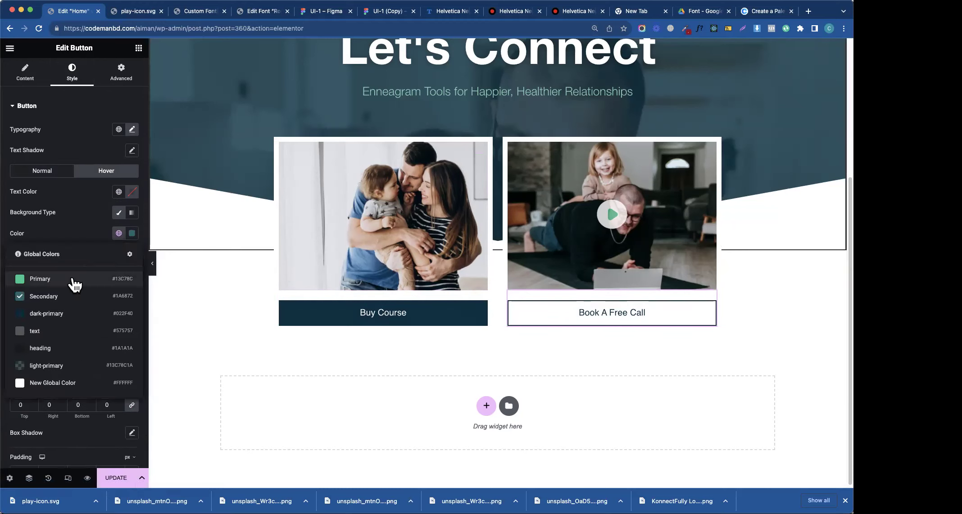
{"action": "left_click", "coordinate": [74, 280]}
{"action": "left_click", "coordinate": [118, 192]}
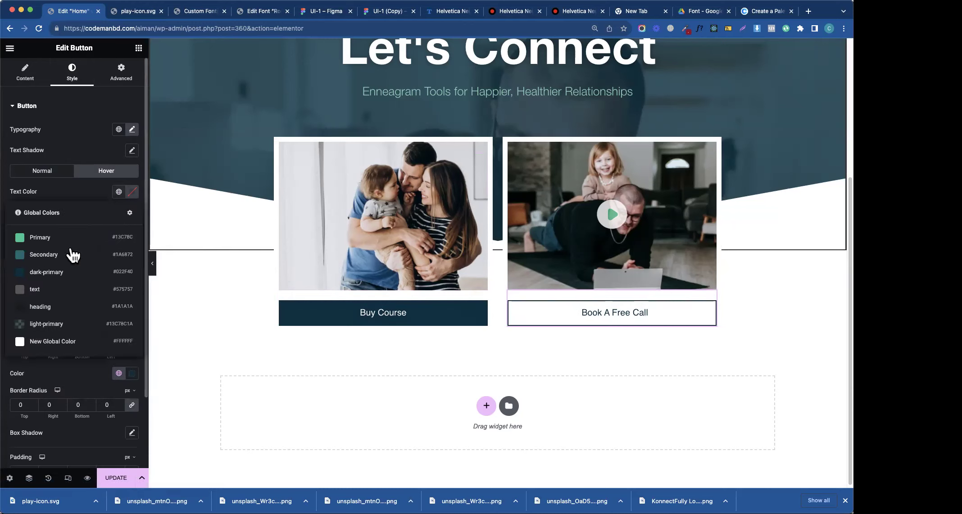
{"action": "left_click", "coordinate": [60, 277]}
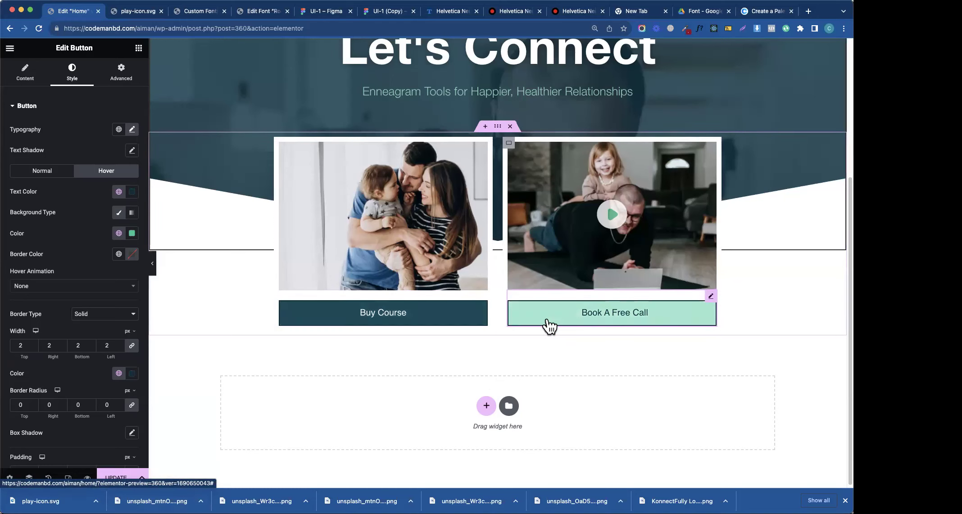
{"action": "left_click", "coordinate": [482, 297]}
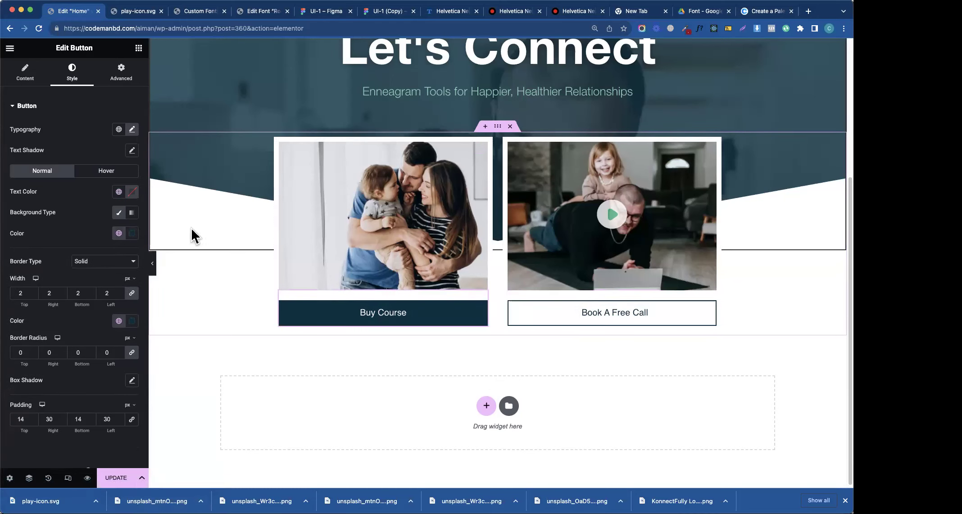
- Give Buy Course a dark-primary background with white text in its normal state
{"action": "left_click", "coordinate": [119, 233]}
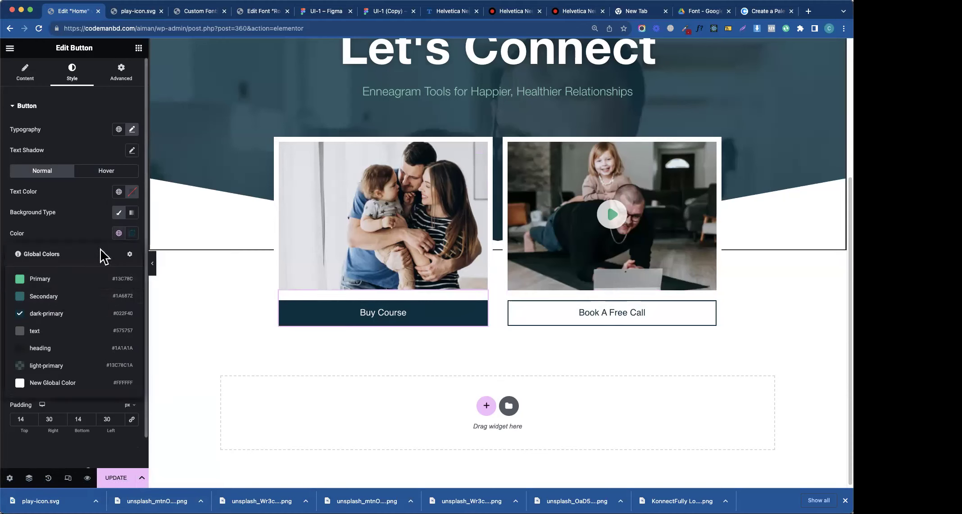
{"action": "left_click", "coordinate": [48, 382]}
{"action": "left_click", "coordinate": [119, 192]}
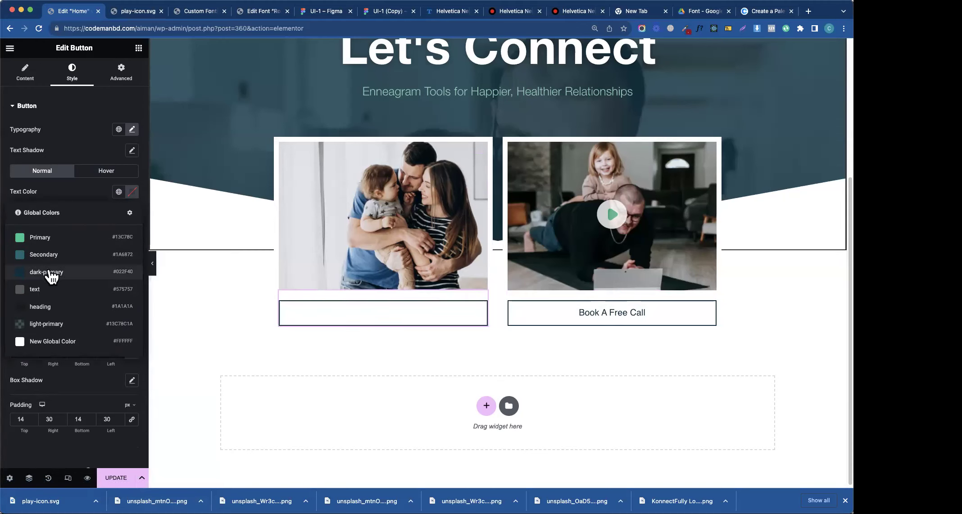
{"action": "left_click", "coordinate": [52, 274]}
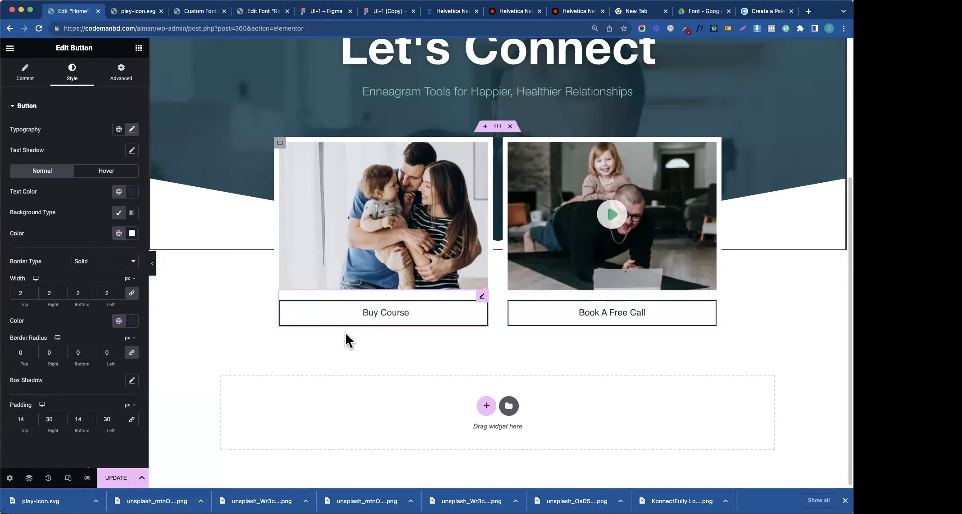
{"action": "left_click", "coordinate": [119, 235]}
{"action": "left_click", "coordinate": [60, 327]}
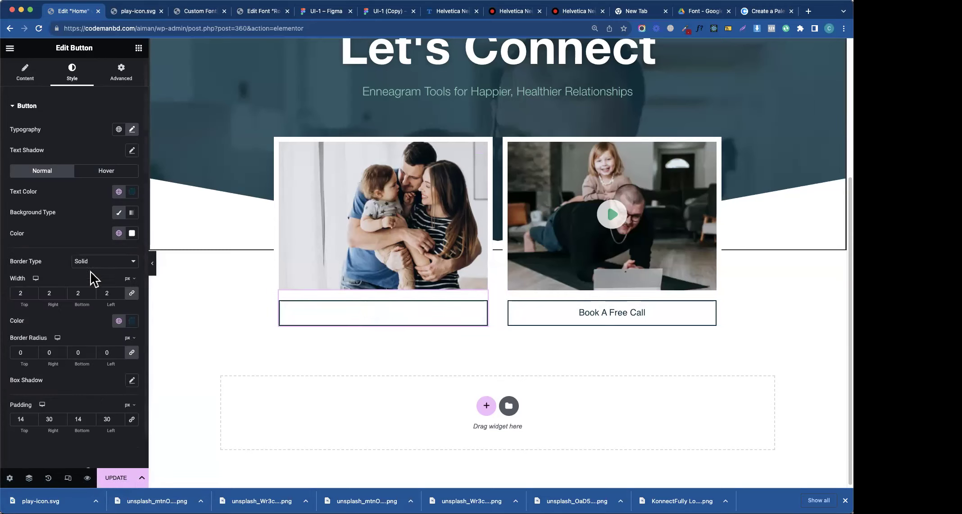
{"action": "left_click", "coordinate": [119, 191]}
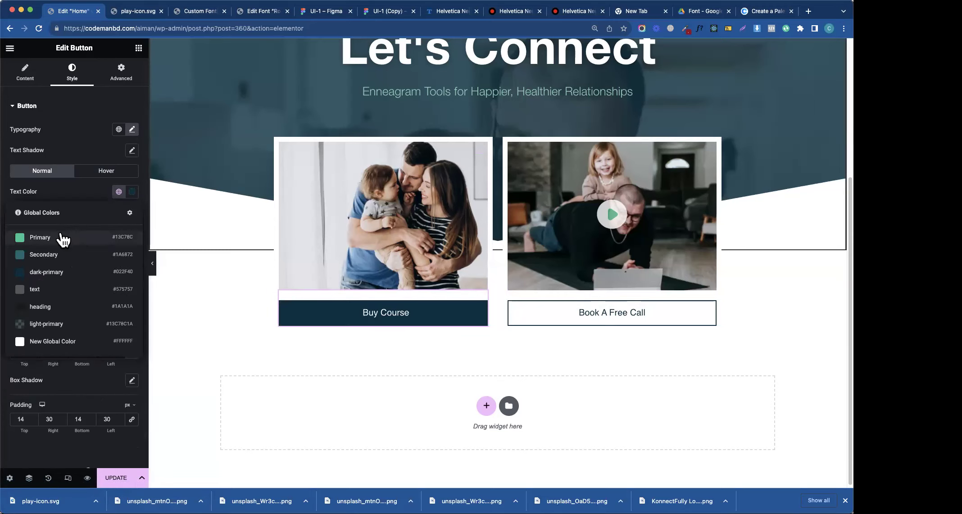
{"action": "left_click", "coordinate": [42, 342]}
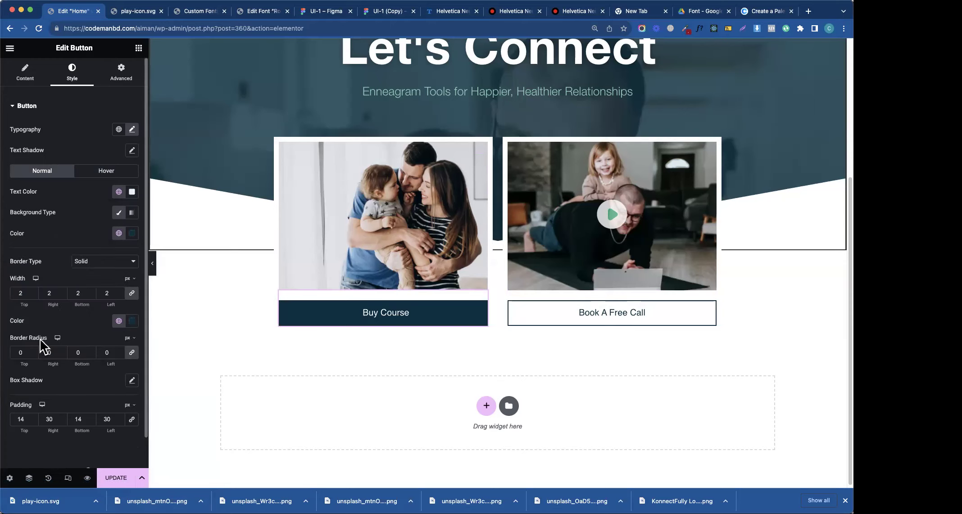
- Set Buy Course's hover background to white and hover text to dark-primary
{"action": "left_click", "coordinate": [93, 172]}
{"action": "left_click", "coordinate": [119, 234]}
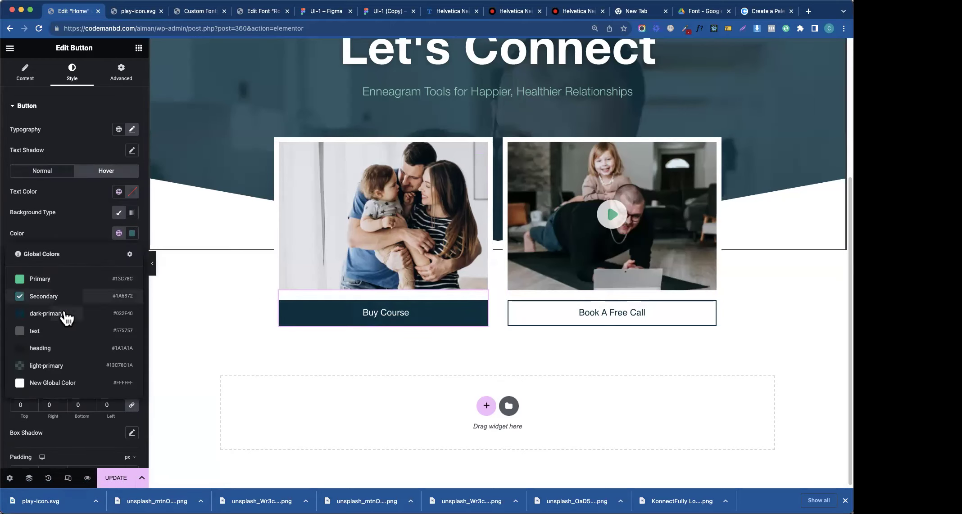
{"action": "left_click", "coordinate": [41, 315]}
{"action": "left_click", "coordinate": [119, 192]}
{"action": "left_click", "coordinate": [102, 199]}
{"action": "left_click", "coordinate": [119, 233]}
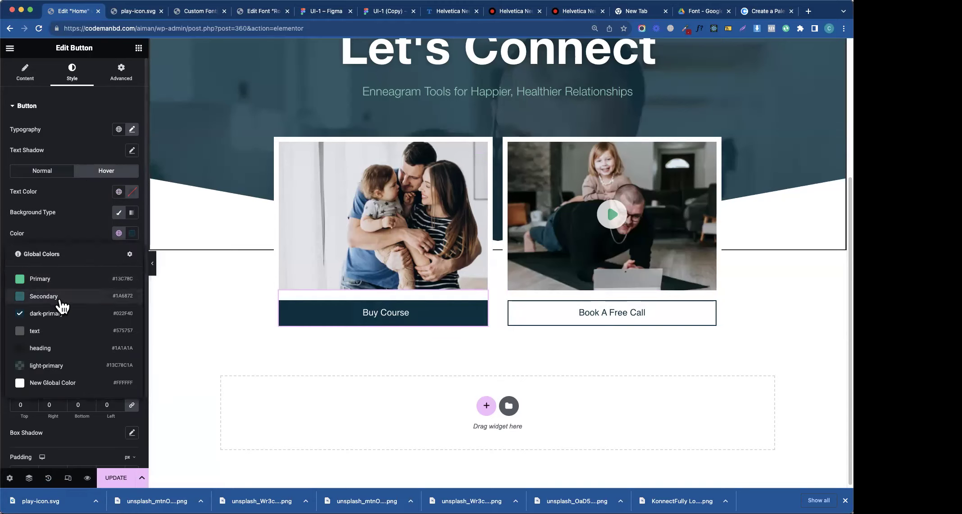
{"action": "left_click", "coordinate": [43, 383]}
{"action": "left_click", "coordinate": [120, 197]}
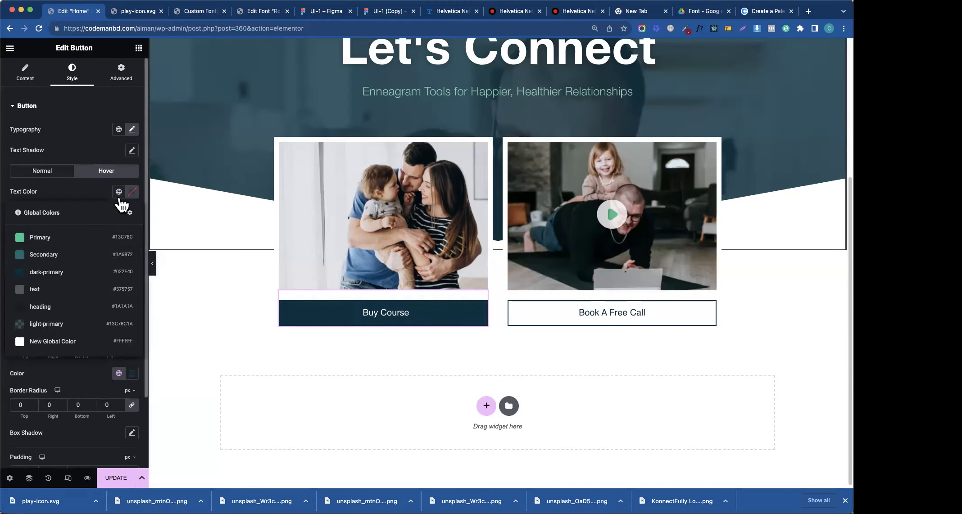
{"action": "left_click", "coordinate": [67, 273]}
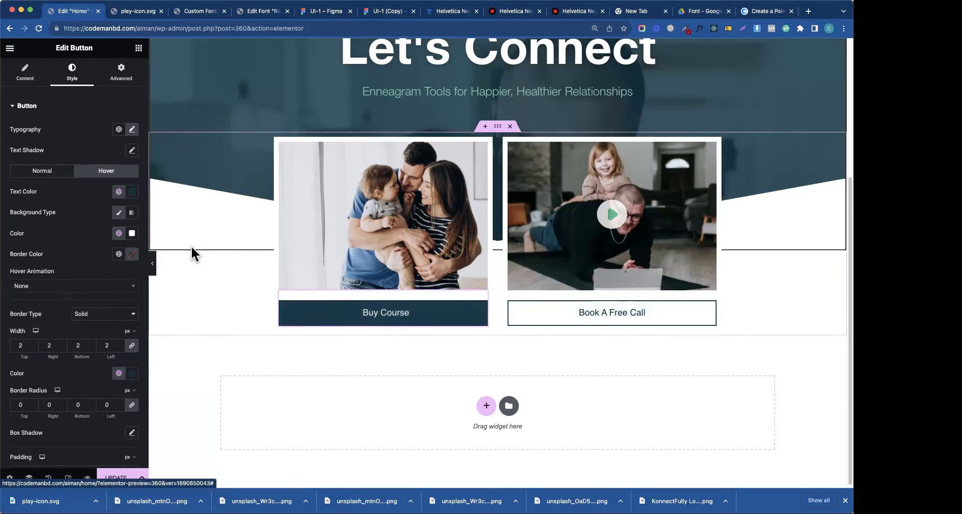
{"action": "left_click", "coordinate": [119, 234]}
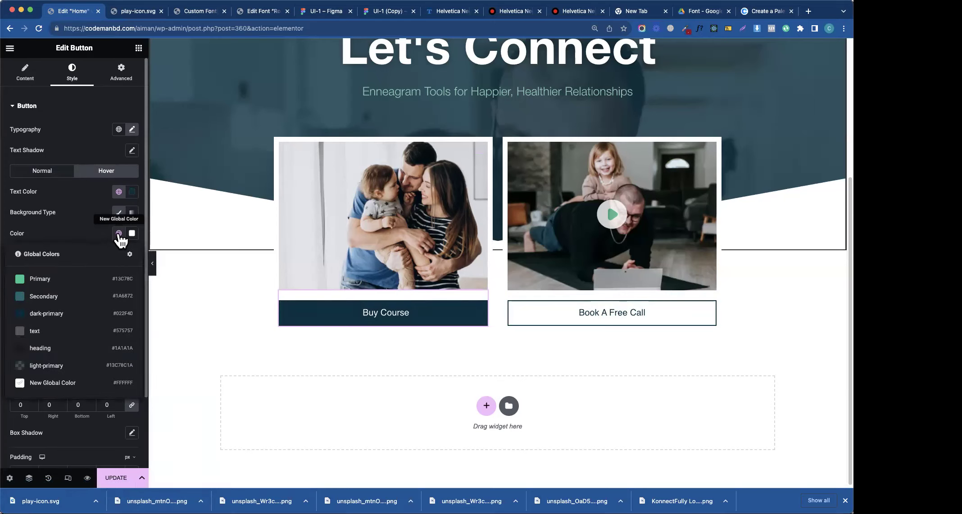
{"action": "left_click", "coordinate": [343, 337]}
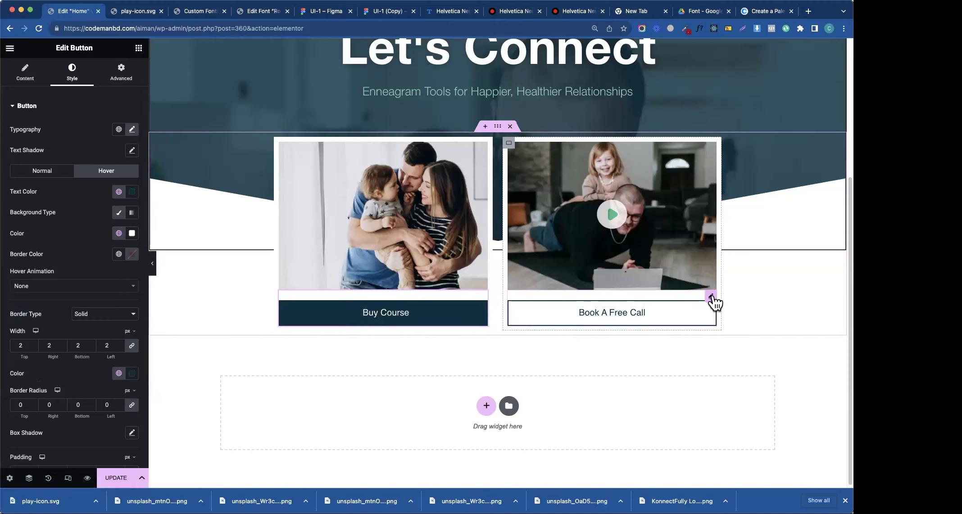
- Set Book A Free Call's hover background to dark-primary and hover text to white (#FFFFFF)
{"action": "left_click", "coordinate": [711, 298]}
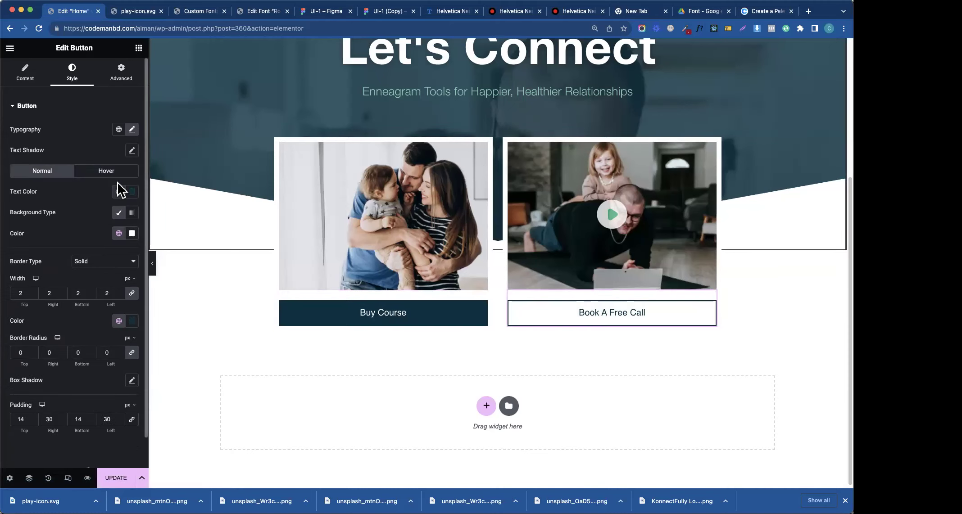
{"action": "left_click", "coordinate": [108, 171]}
{"action": "left_click", "coordinate": [118, 233]}
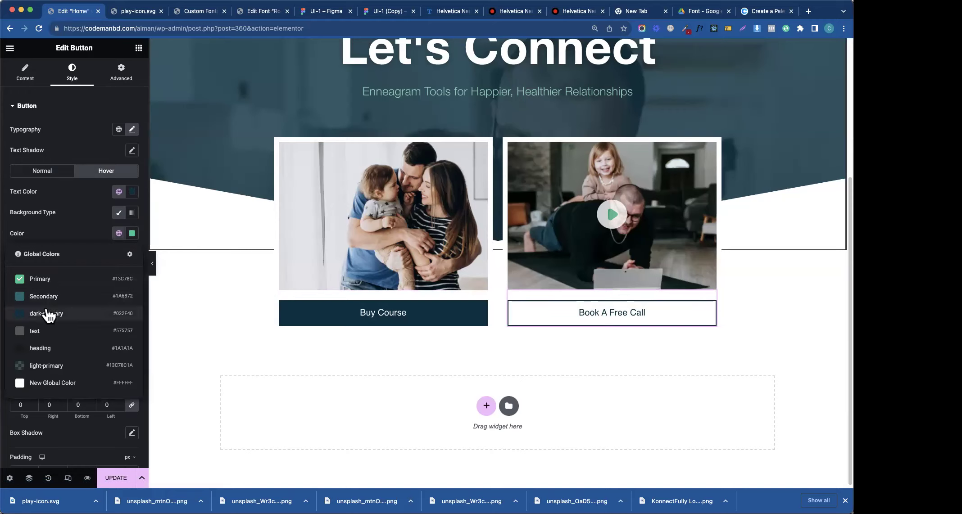
{"action": "left_click", "coordinate": [47, 315]}
{"action": "left_click", "coordinate": [119, 192]}
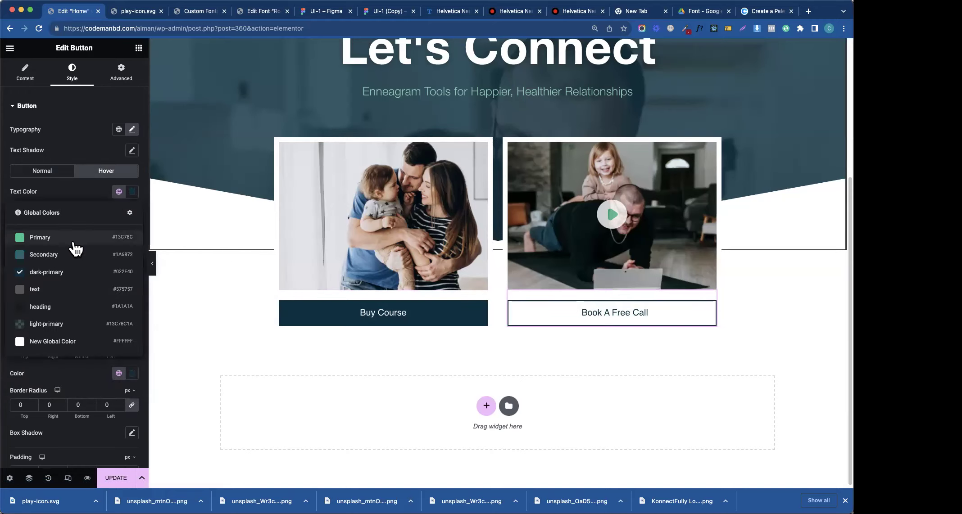
{"action": "left_click", "coordinate": [50, 341]}
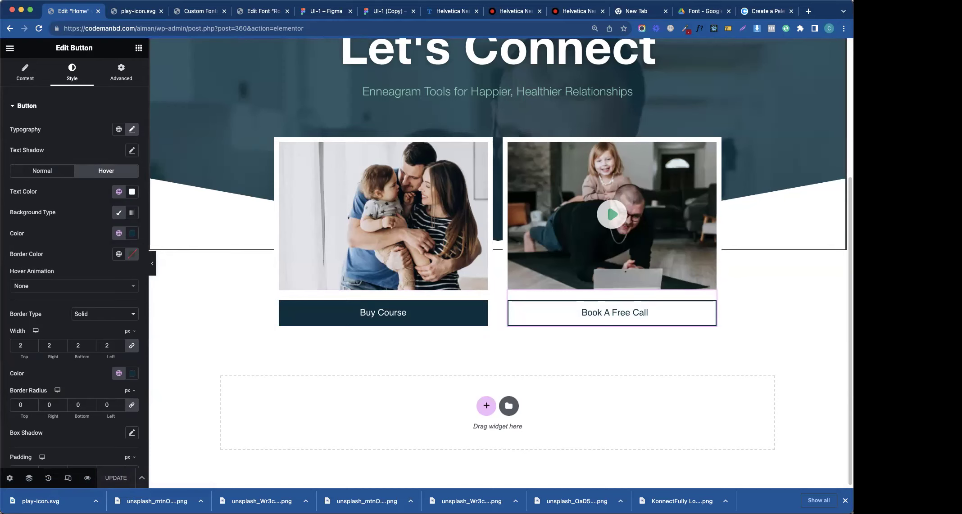
{"action": "scroll", "coordinate": [826, 96], "scroll_direction": "up", "scroll_amount": 5}
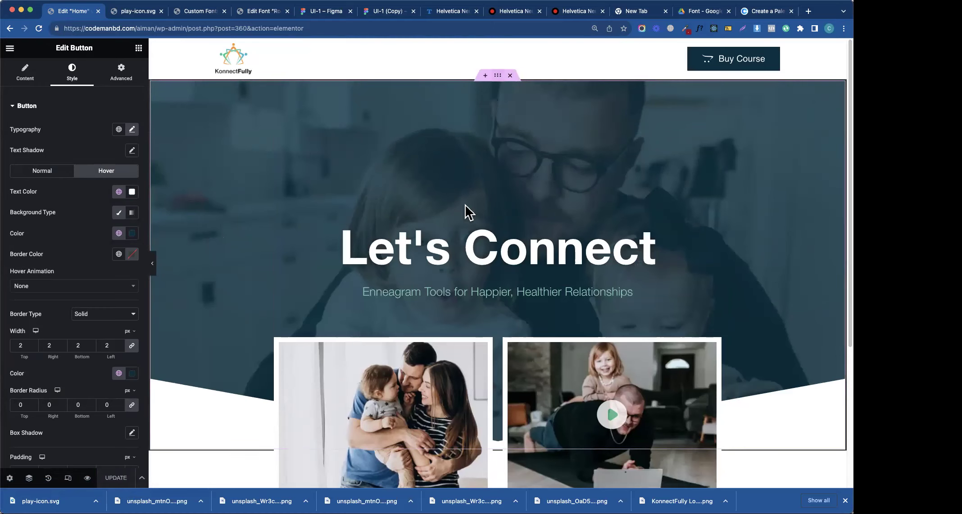
{"action": "left_click", "coordinate": [465, 205]}
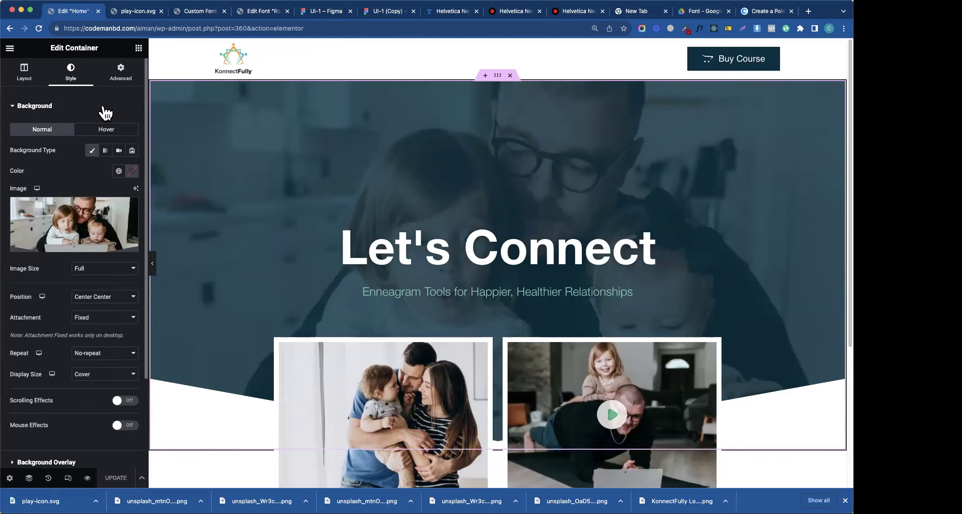
{"action": "left_click", "coordinate": [325, 12]}
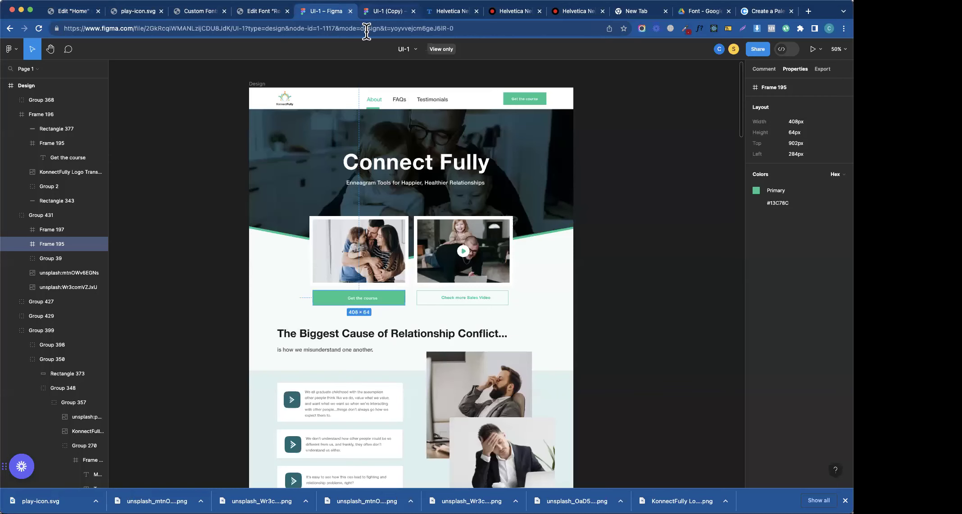
{"action": "left_click", "coordinate": [408, 173]}
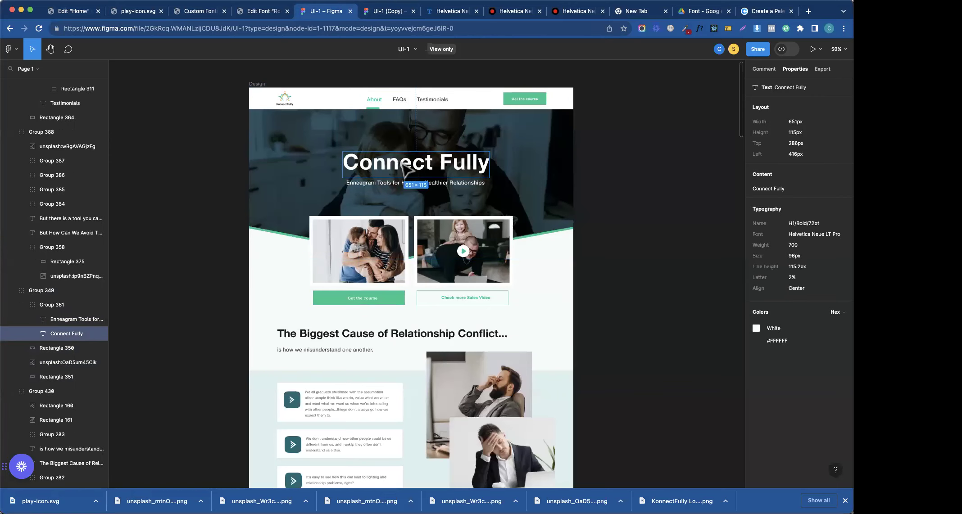
{"action": "left_click", "coordinate": [432, 118]}
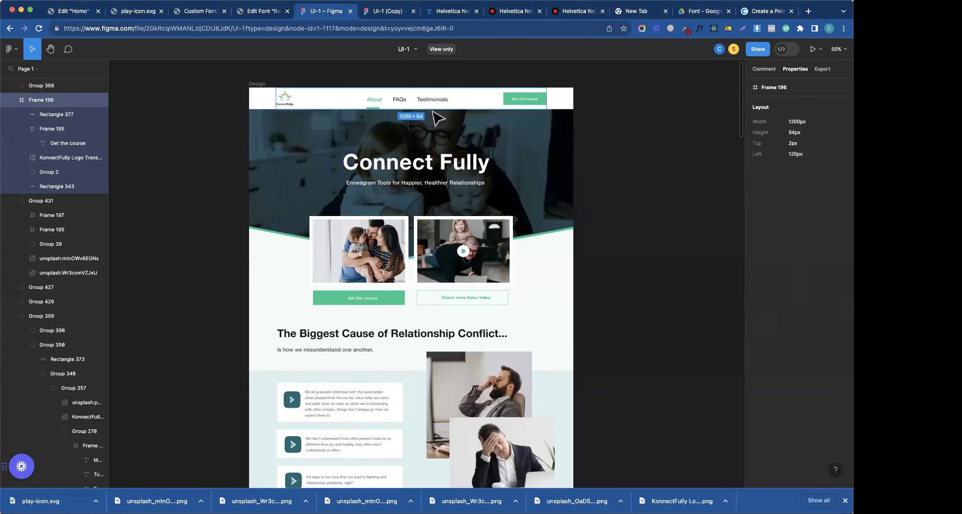
{"action": "left_click", "coordinate": [433, 170]}
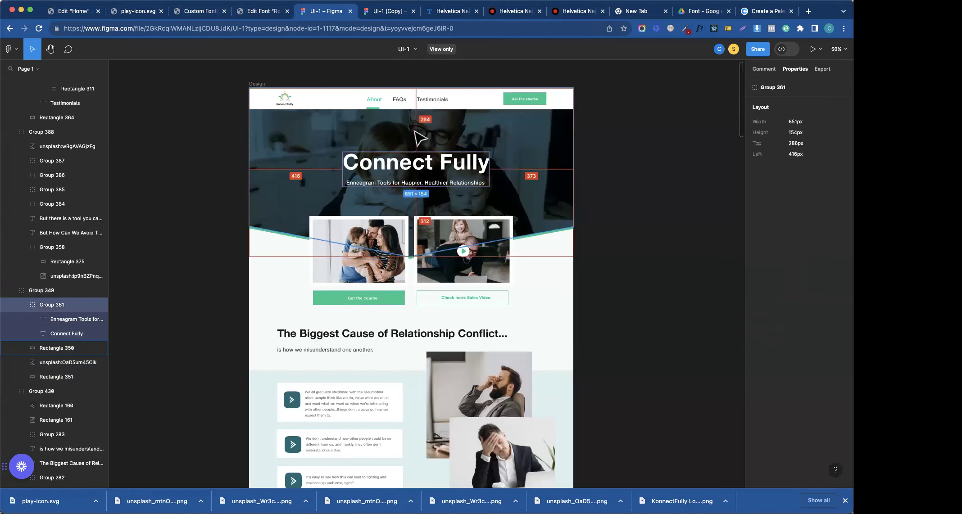
{"action": "left_click", "coordinate": [82, 17]}
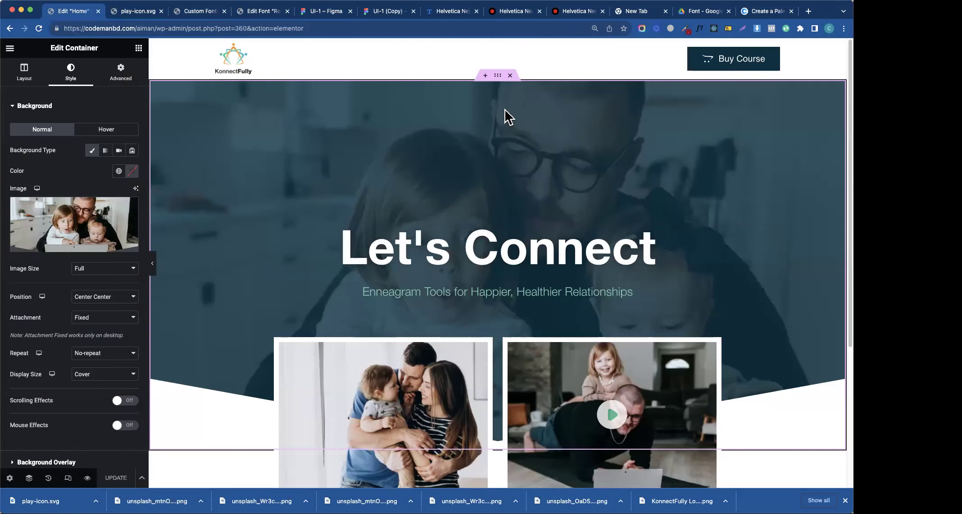
- Set the hero container's Min Height to 500 px
{"action": "left_click", "coordinate": [20, 74]}
{"action": "left_click_drag", "start_coordinate": [60, 199], "coordinate": [55, 199]}
{"action": "key", "text": "BackSpace"}
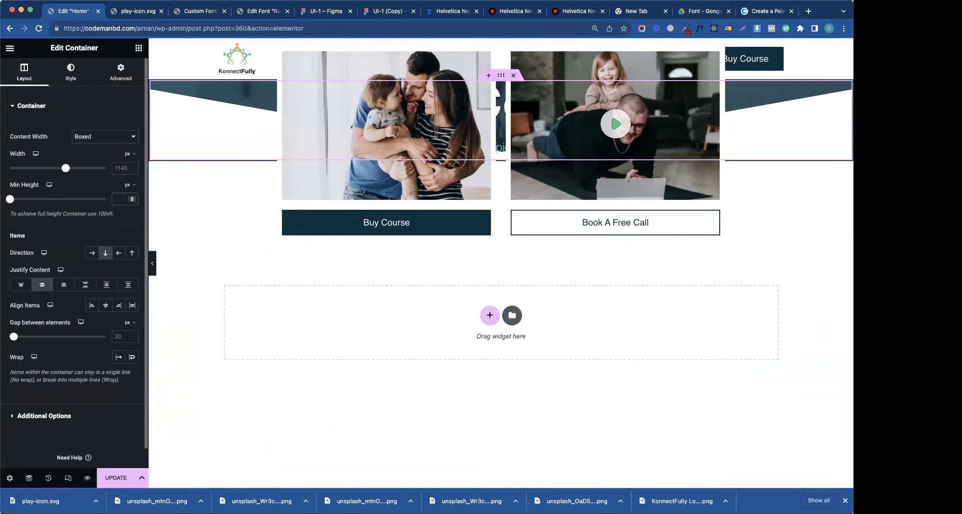
{"action": "type", "text": "300"}
{"action": "key", "text": "BackSpace"}
{"action": "key", "text": "BackSpace"}
{"action": "key", "text": "BackSpace"}
{"action": "type", "text": "500"}
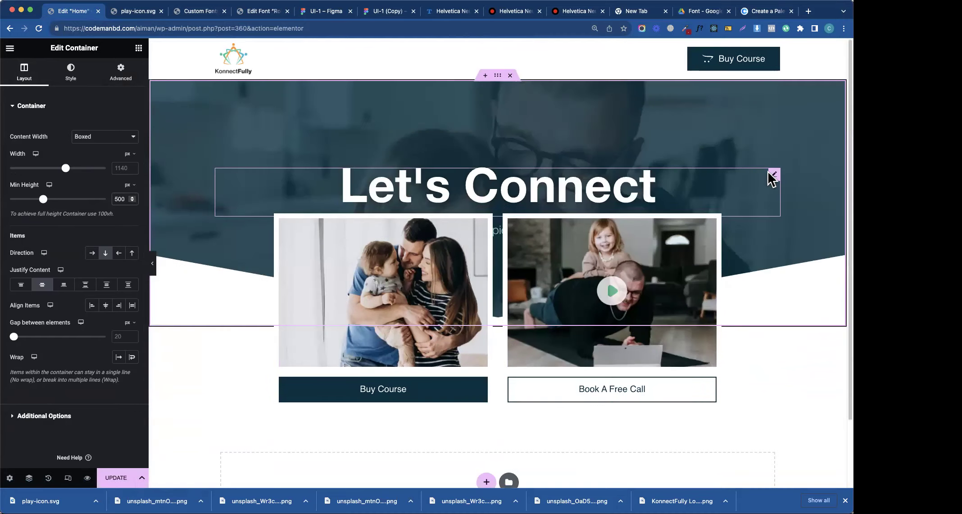
- Open the Let's Connect heading's Advanced settings, then view the UI-1 (Copy) Figma design
{"action": "left_click", "coordinate": [771, 176]}
{"action": "left_click", "coordinate": [124, 74]}
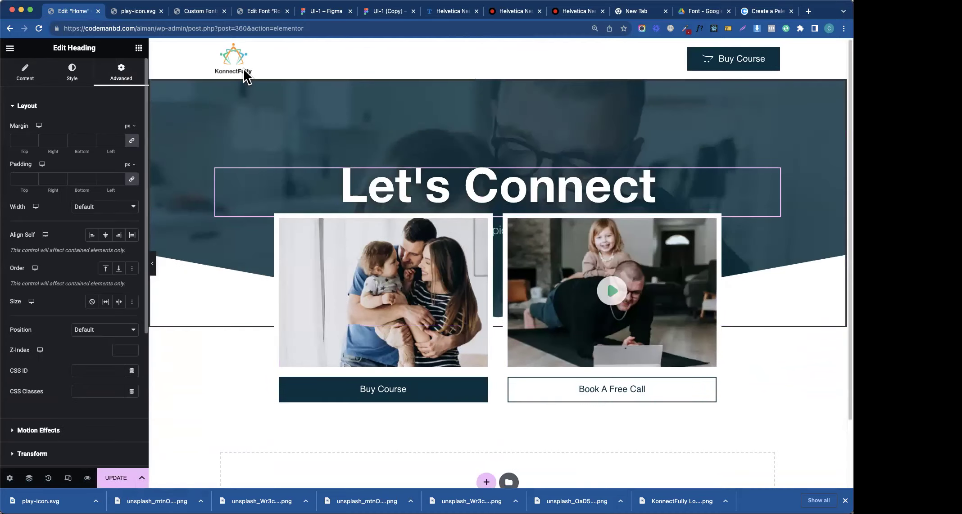
{"action": "left_click", "coordinate": [387, 12]}
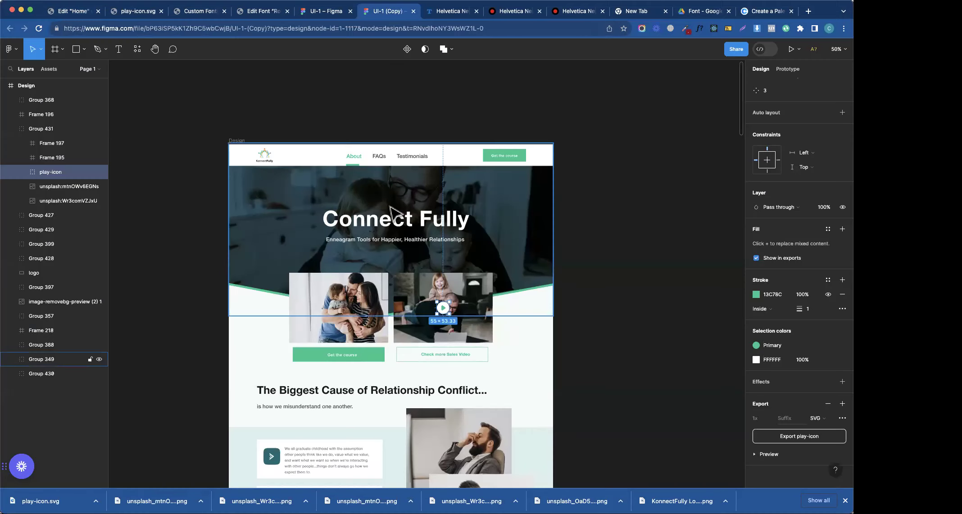
- Check the Connect Fully text in Figma, then set the heading's top margin to 190
{"action": "double_click", "coordinate": [388, 232]}
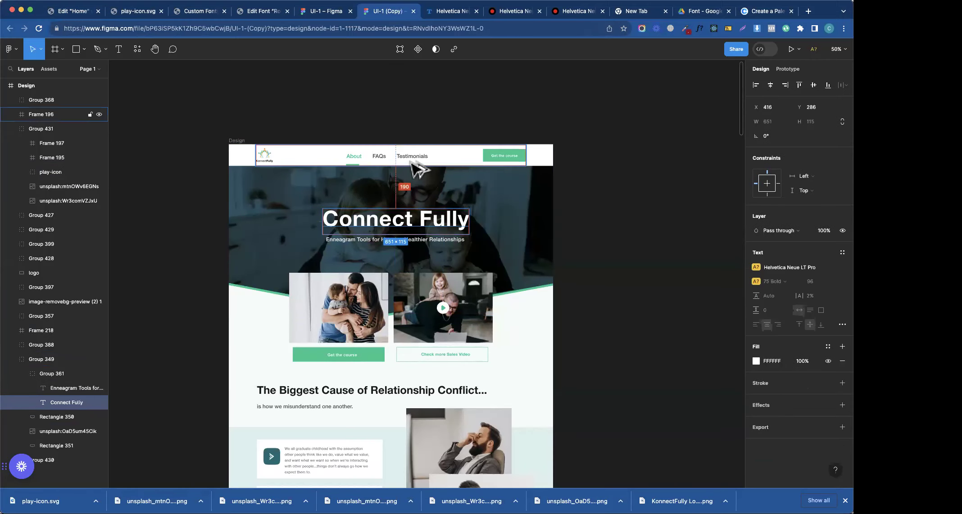
{"action": "left_click", "coordinate": [129, 14]}
{"action": "left_click", "coordinate": [90, 12]}
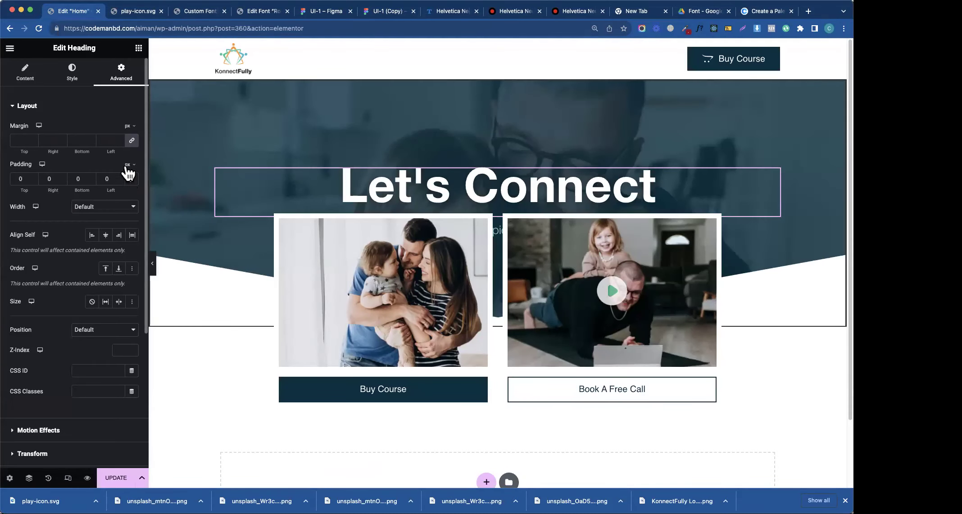
{"action": "type", "text": "190"}
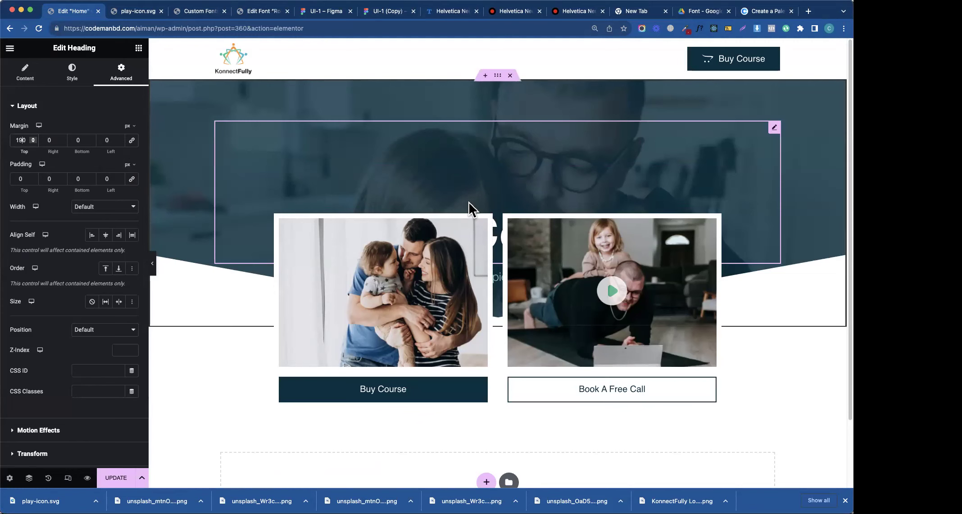
- Set the hero container's Min Height to 750 px
{"action": "left_click", "coordinate": [497, 77]}
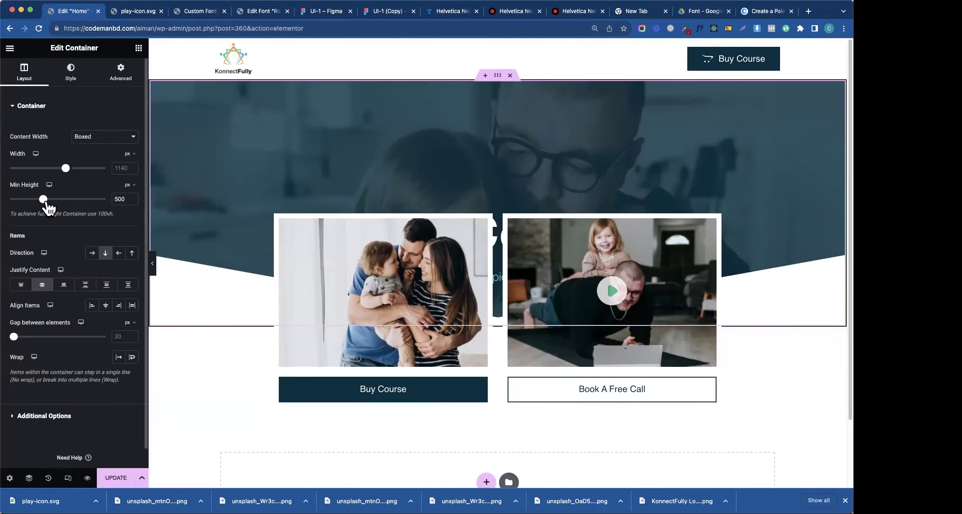
{"action": "left_click_drag", "start_coordinate": [45, 207], "coordinate": [49, 206]}
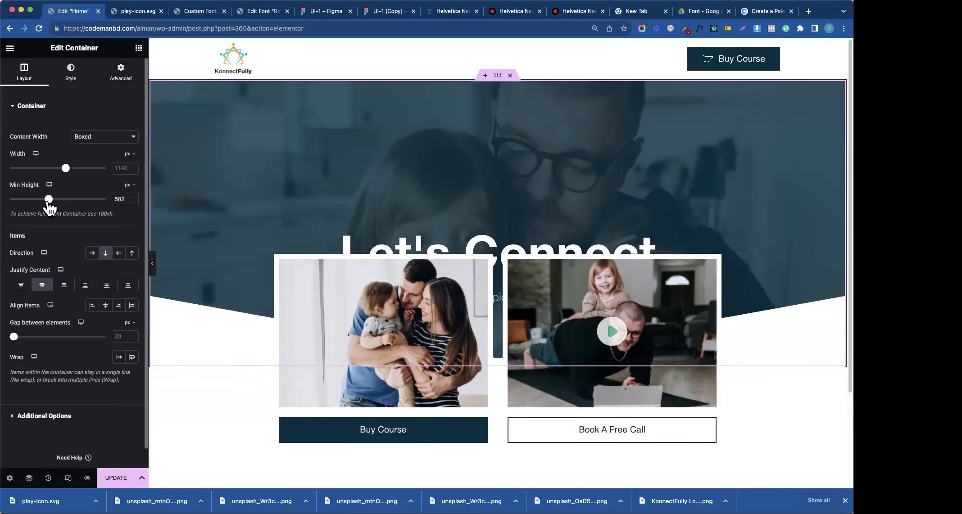
{"action": "left_click", "coordinate": [13, 201]}
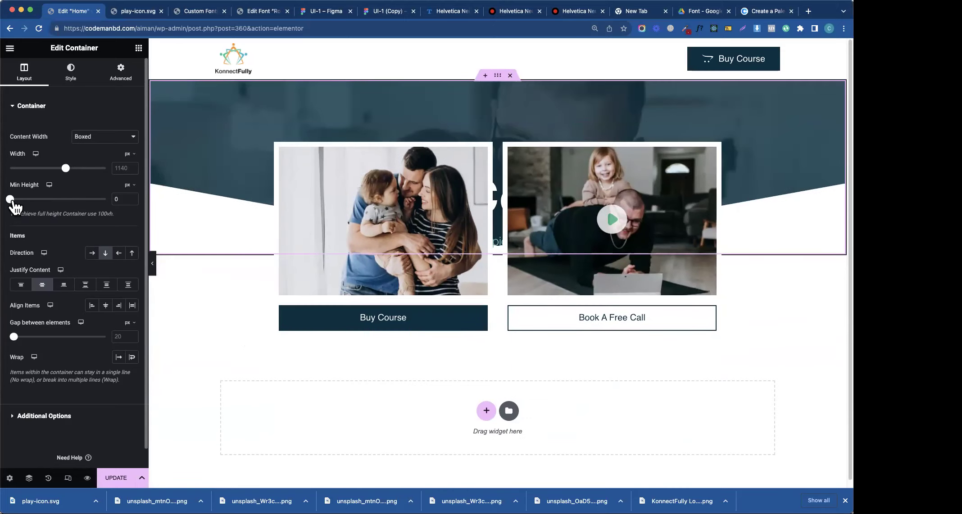
{"action": "left_click_drag", "start_coordinate": [31, 208], "coordinate": [52, 210]}
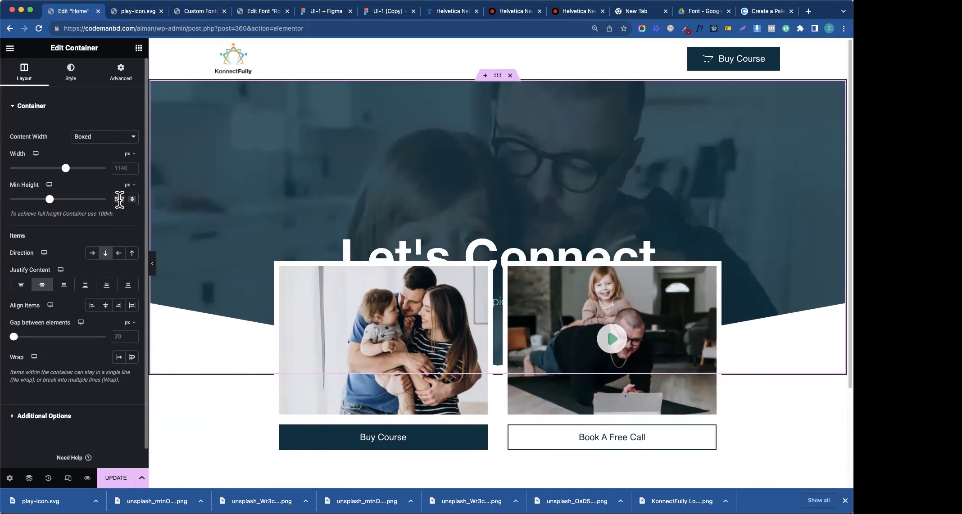
{"action": "double_click", "coordinate": [120, 200]}
{"action": "type", "text": "750"}
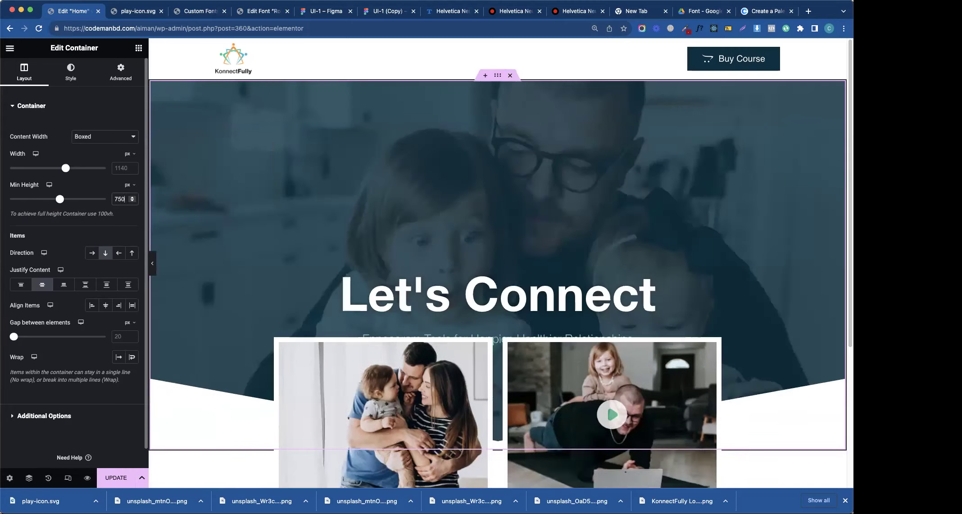
- Clear the heading's top margin and set the hero's Justify Content to Start
{"action": "left_click", "coordinate": [278, 220]}
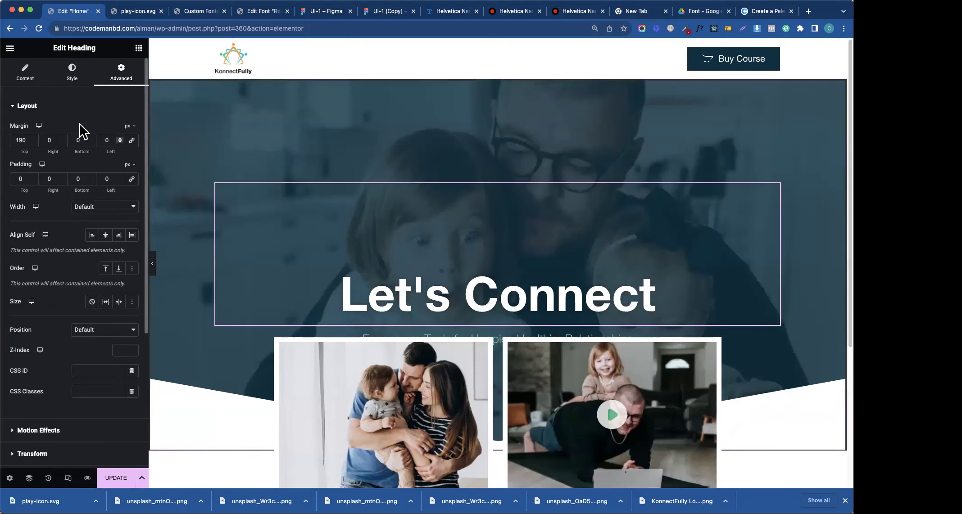
{"action": "left_click", "coordinate": [38, 73]}
{"action": "left_click", "coordinate": [106, 77]}
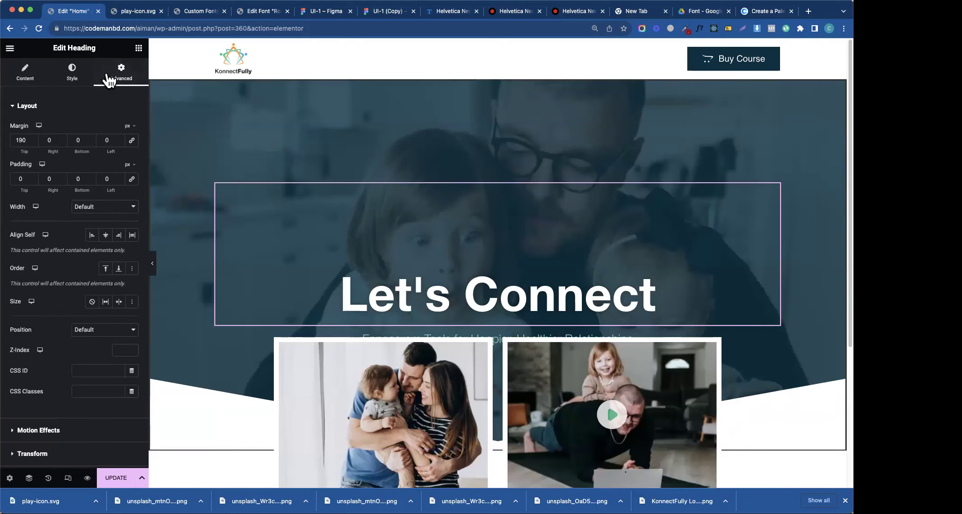
{"action": "type", "text": "0"}
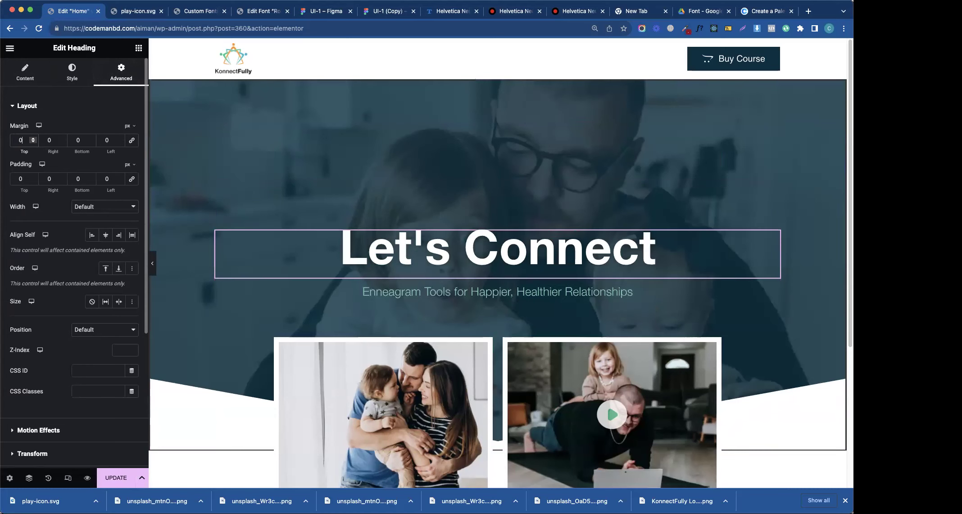
{"action": "left_click", "coordinate": [501, 87]}
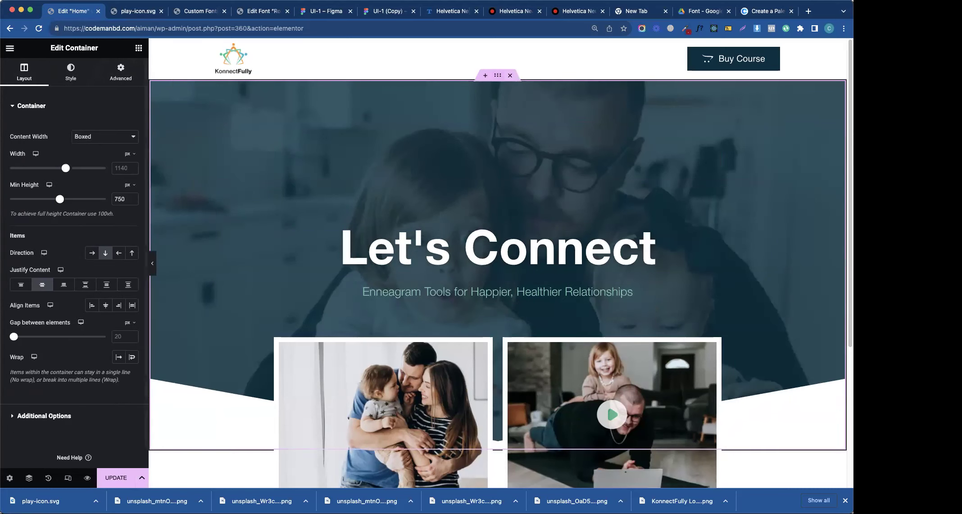
{"action": "left_click", "coordinate": [19, 286]}
- Push the heading down 190 px and give the image cards a -24% top margin
{"action": "left_click", "coordinate": [497, 108]}
{"action": "type", "text": "190"}
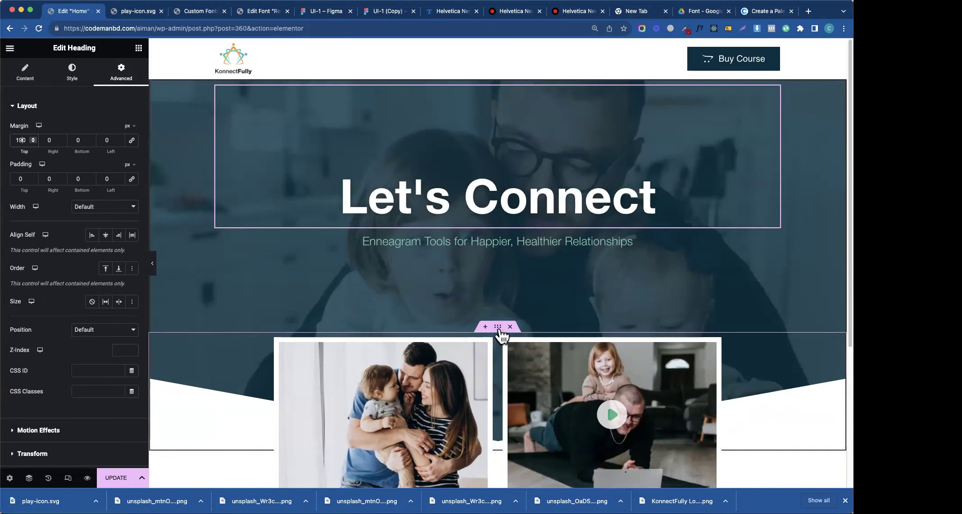
{"action": "left_click", "coordinate": [498, 328]}
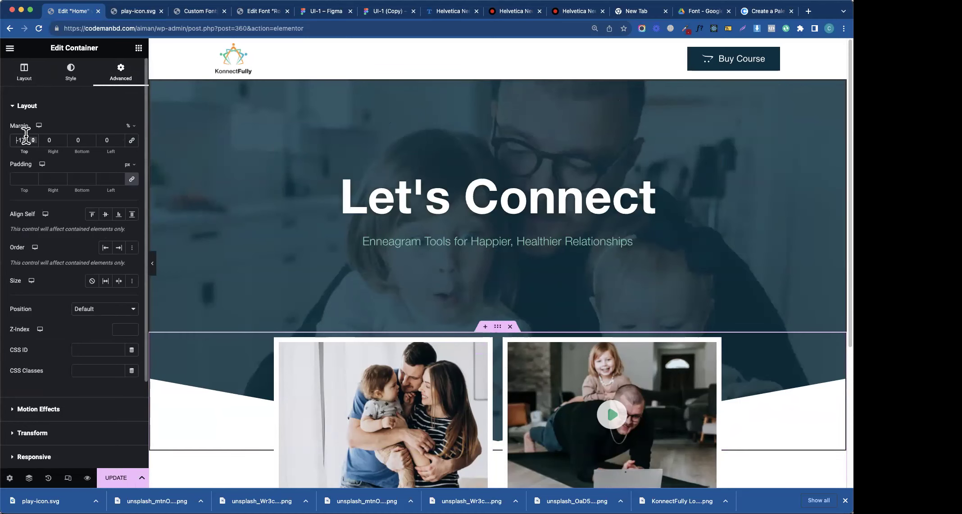
{"action": "key", "text": "Down"}
{"action": "key", "text": "Down"}
{"action": "key", "text": "Down"}
{"action": "key", "text": "Down"}
{"action": "key", "text": "Down"}
{"action": "key", "text": "Down"}
{"action": "key", "text": "Down"}
{"action": "key", "text": "Down"}
{"action": "key", "text": "Down"}
{"action": "key", "text": "Down"}
{"action": "key", "text": "Down"}
{"action": "key", "text": "Down"}
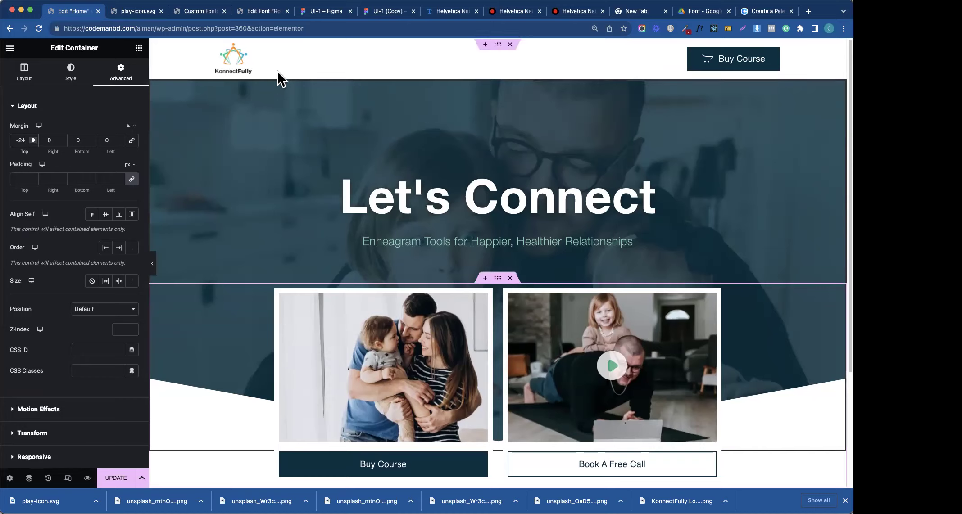
{"action": "left_click", "coordinate": [377, 12]}
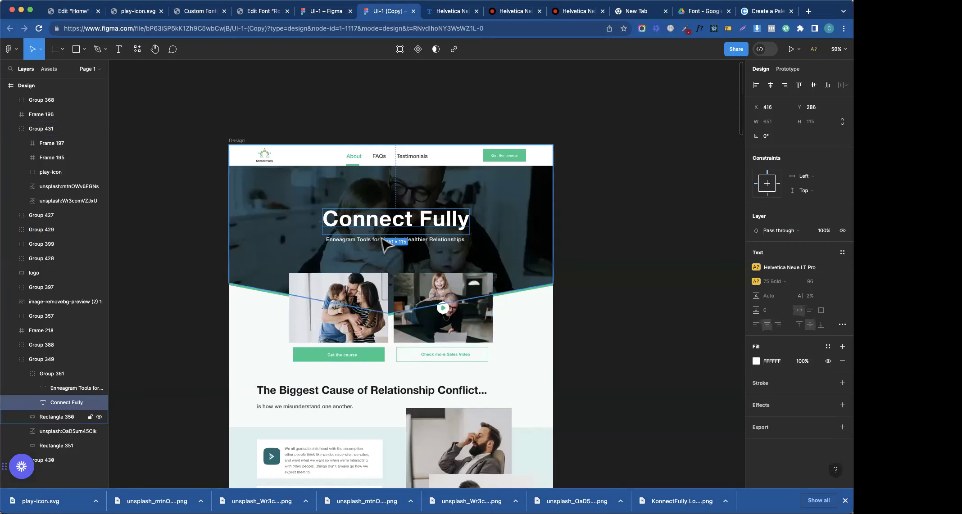
- Inspect the subtitle in Figma, then reset the card row's top margin to 0
{"action": "double_click", "coordinate": [370, 242]}
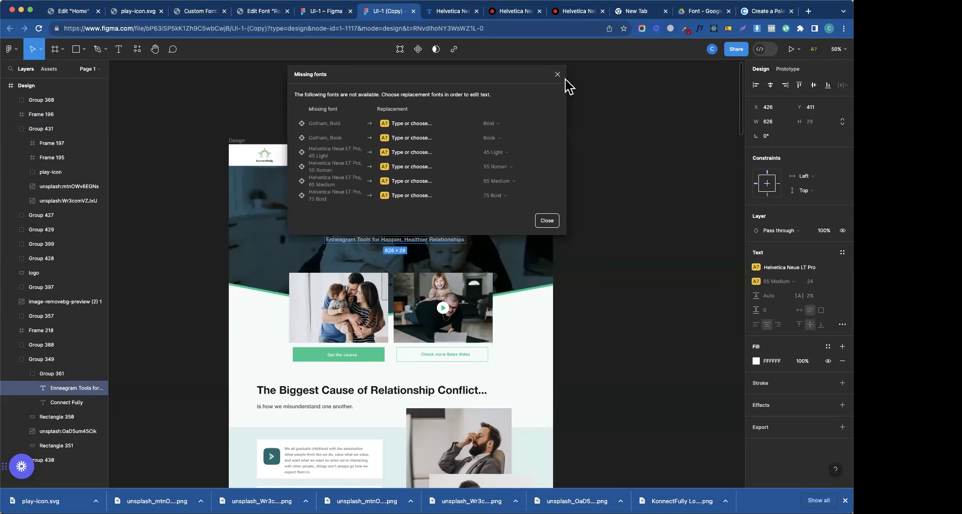
{"action": "left_click", "coordinate": [557, 74]}
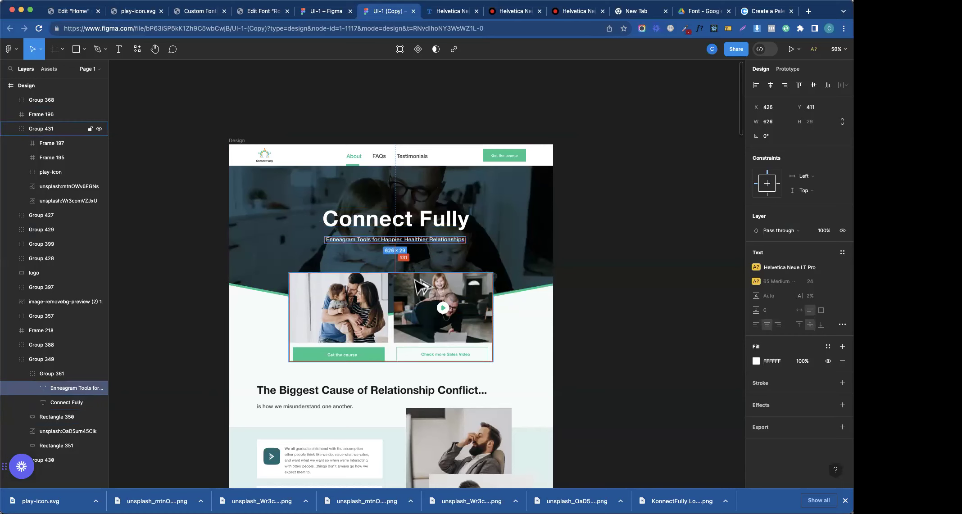
{"action": "left_click", "coordinate": [78, 15]}
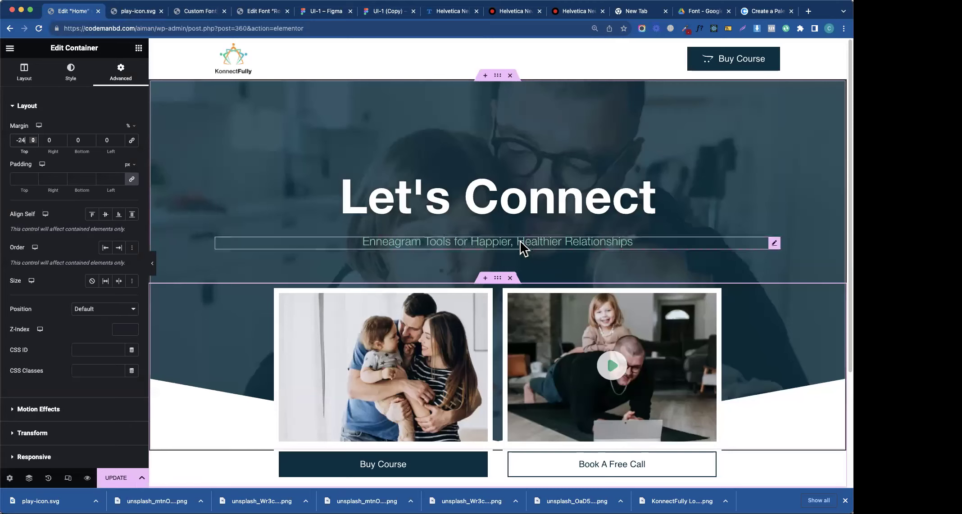
{"action": "left_click", "coordinate": [776, 246]}
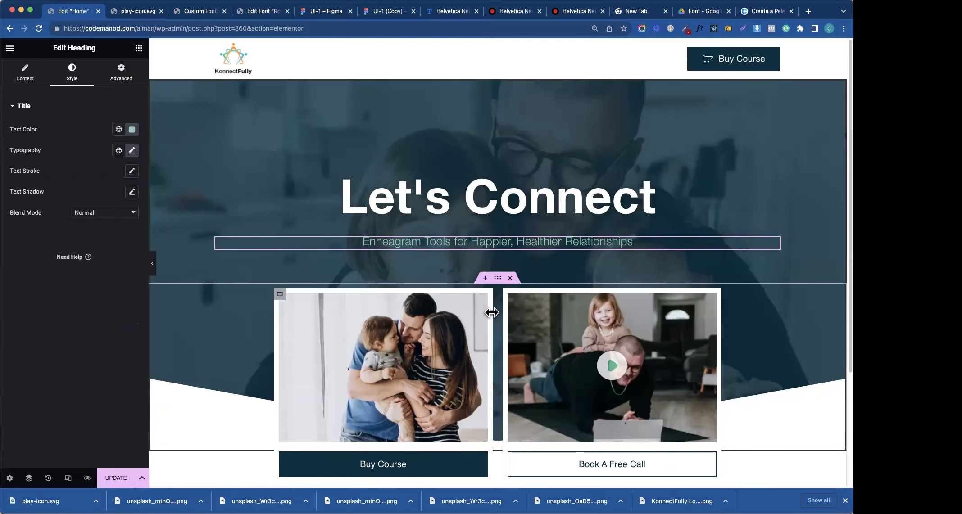
{"action": "left_click", "coordinate": [497, 282]}
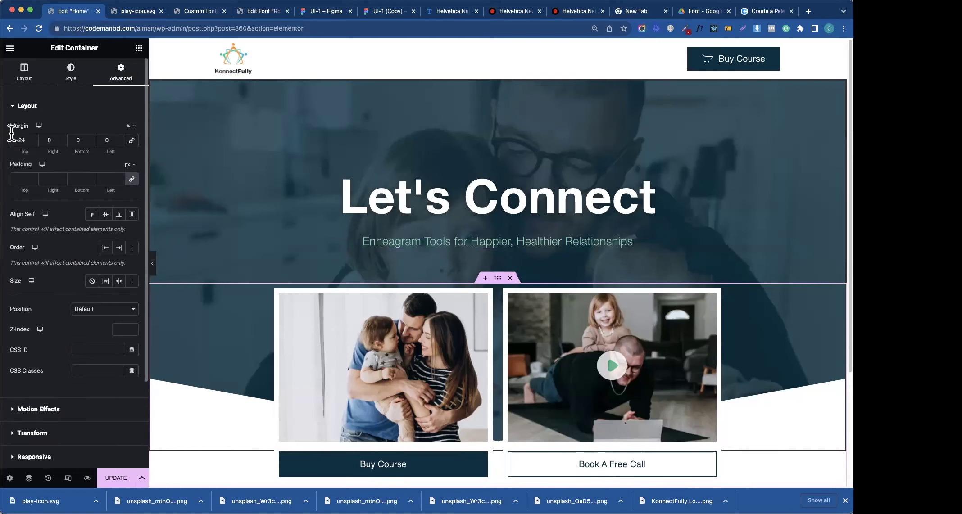
{"action": "key", "text": "Down"}
{"action": "key", "text": "Down"}
{"action": "key", "text": "Down"}
{"action": "key", "text": "Down"}
{"action": "key", "text": "Down"}
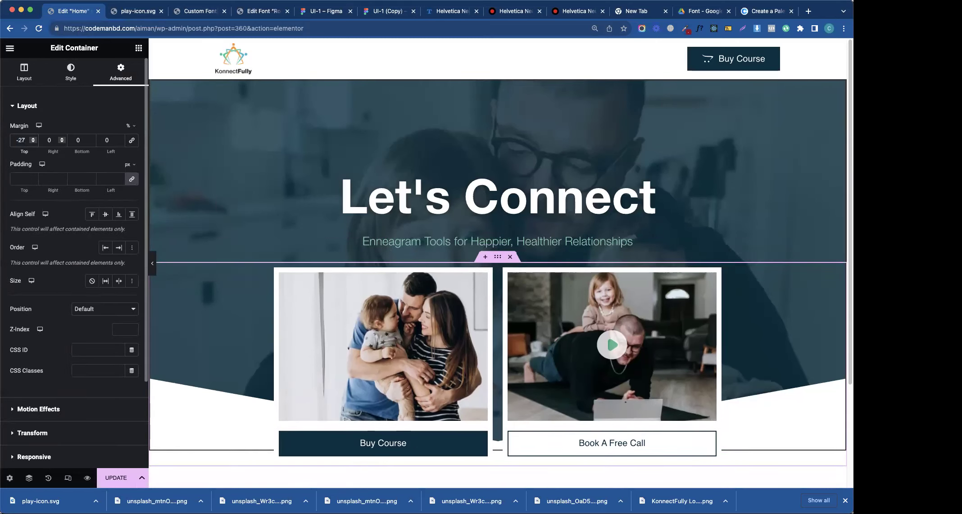
{"action": "key", "text": "Down"}
{"action": "key", "text": "BackSpace"}
{"action": "key", "text": "BackSpace"}
{"action": "key", "text": "BackSpace"}
{"action": "type", "text": "0"}
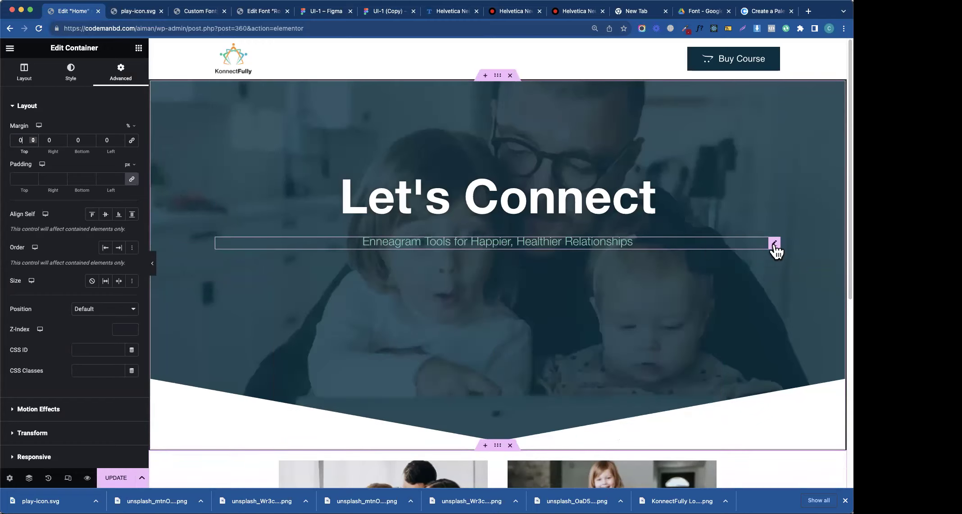
- Try -13 top and bottom margins on the subtitle, then revert them to zero
{"action": "left_click", "coordinate": [774, 244]}
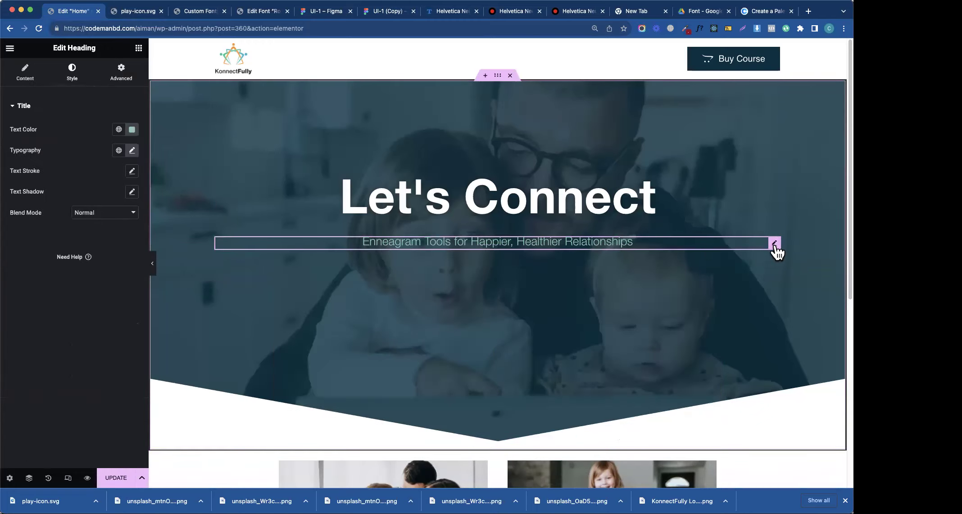
{"action": "left_click", "coordinate": [123, 74]}
{"action": "left_click", "coordinate": [18, 140]}
{"action": "type", "text": "0"}
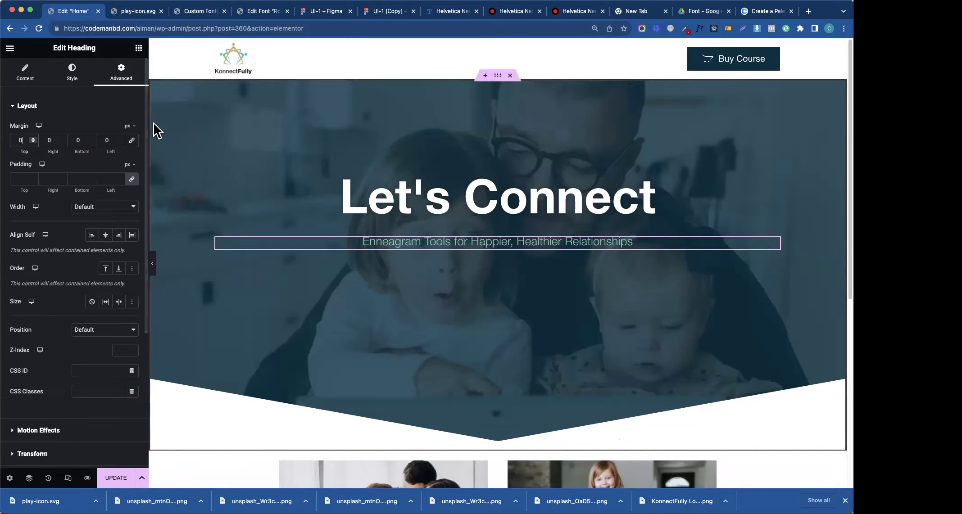
{"action": "left_click", "coordinate": [128, 126]}
{"action": "left_click", "coordinate": [20, 141]}
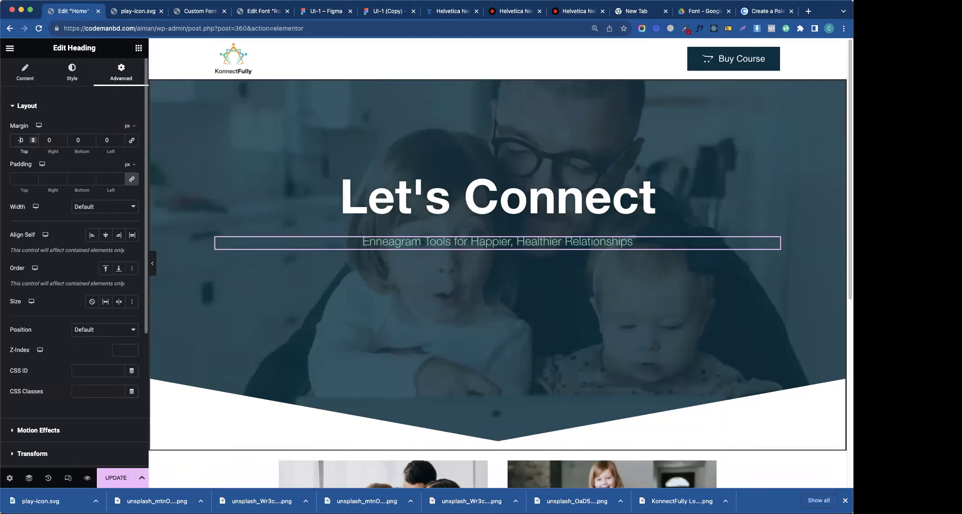
{"action": "type", "text": "-13"}
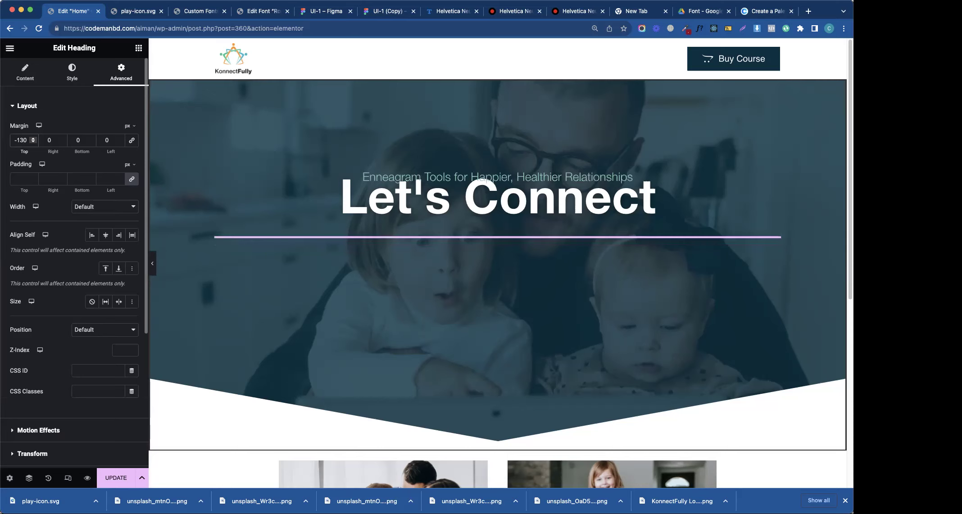
{"action": "key", "text": "BackSpace"}
{"action": "key", "text": "BackSpace"}
{"action": "key", "text": "BackSpace"}
{"action": "key", "text": "BackSpace"}
{"action": "left_click", "coordinate": [89, 136]}
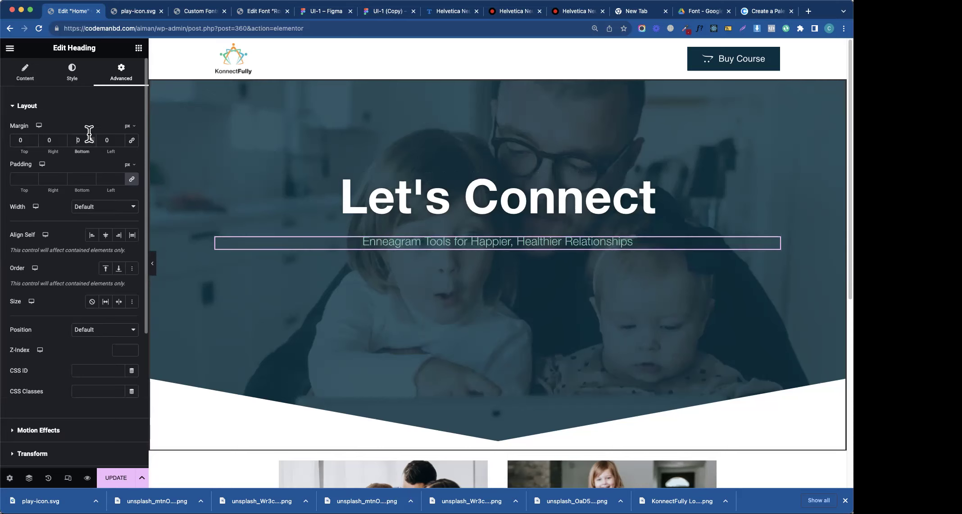
{"action": "type", "text": "-13"}
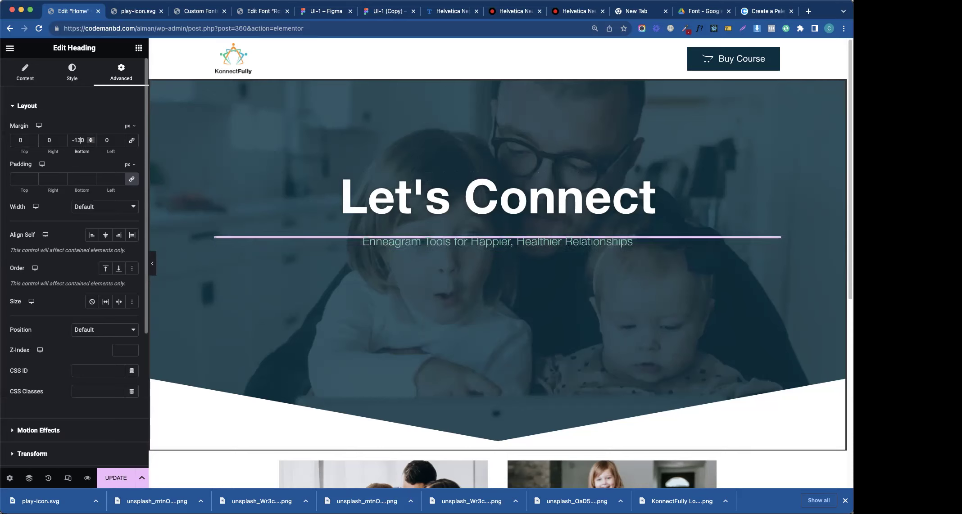
{"action": "key", "text": "BackSpace"}
{"action": "key", "text": "BackSpace"}
{"action": "key", "text": "BackSpace"}
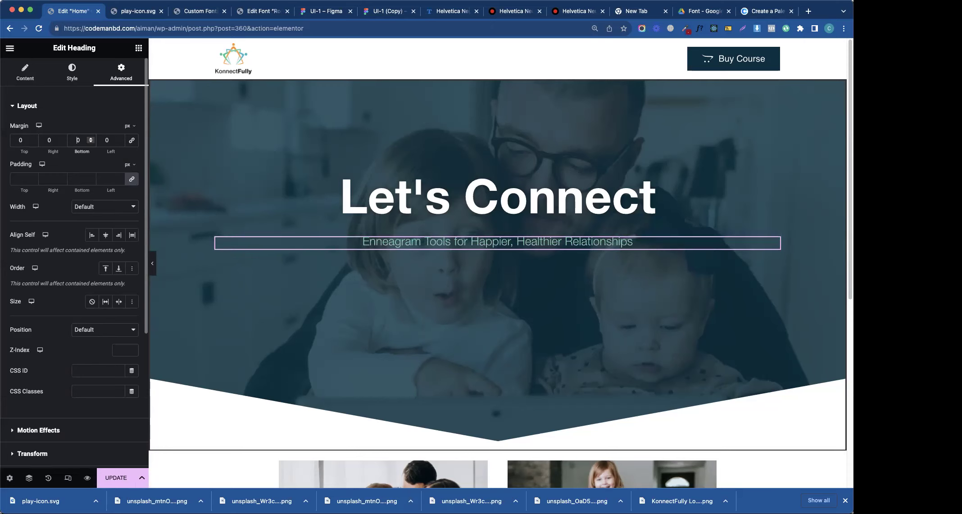
- Give the card row a negative top margin again, nudging its overlap over the hero
{"action": "left_click", "coordinate": [243, 320]}
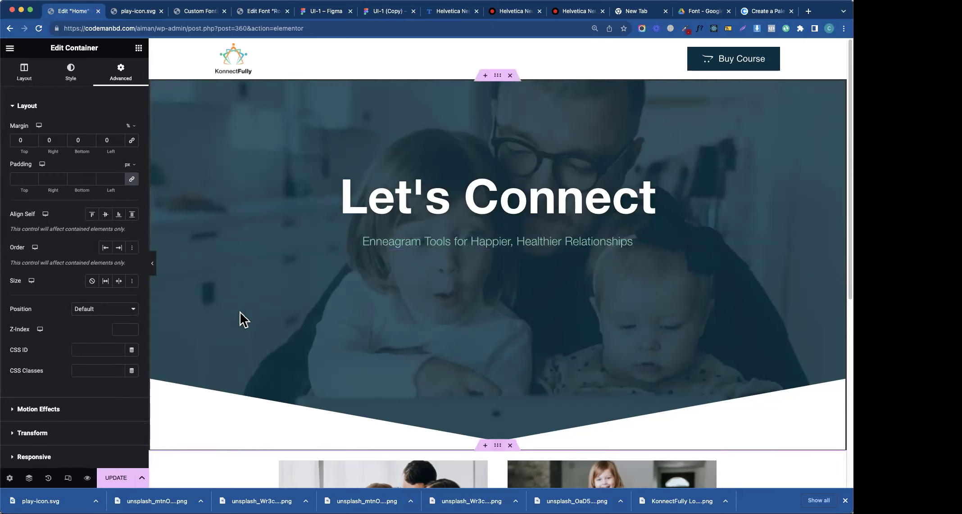
{"action": "left_click", "coordinate": [85, 141]}
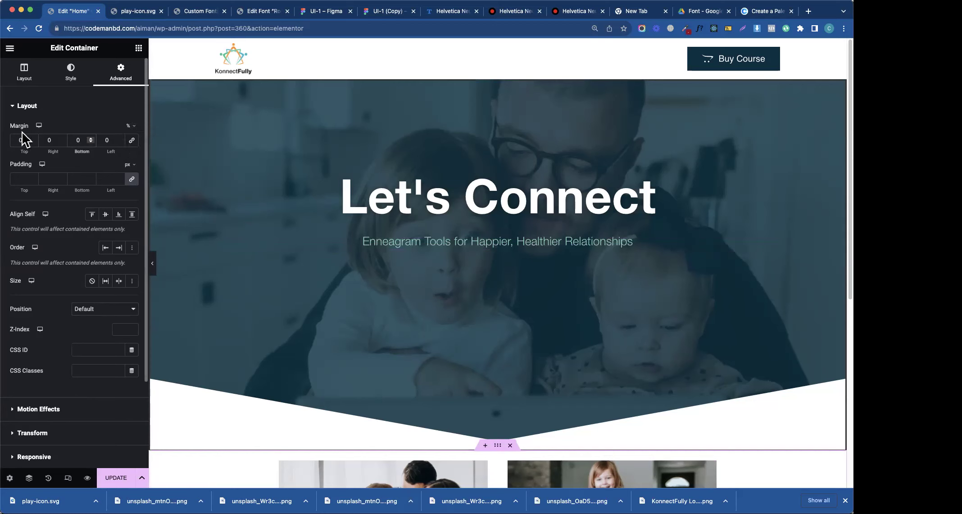
{"action": "type", "text": "-3"}
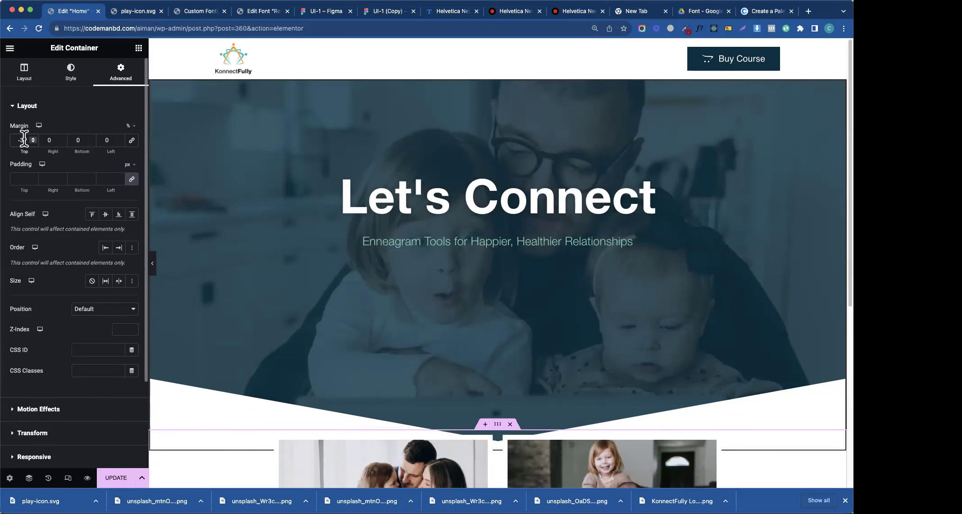
{"action": "key", "text": "Down"}
{"action": "key", "text": "Down"}
{"action": "key", "text": "Down"}
{"action": "key", "text": "Down"}
{"action": "key", "text": "Down"}
{"action": "key", "text": "Down"}
{"action": "key", "text": "Down"}
{"action": "key", "text": "Down"}
{"action": "key", "text": "Down"}
{"action": "key", "text": "Down"}
{"action": "key", "text": "Down"}
{"action": "key", "text": "Down"}
{"action": "key", "text": "Down"}
{"action": "key", "text": "Down"}
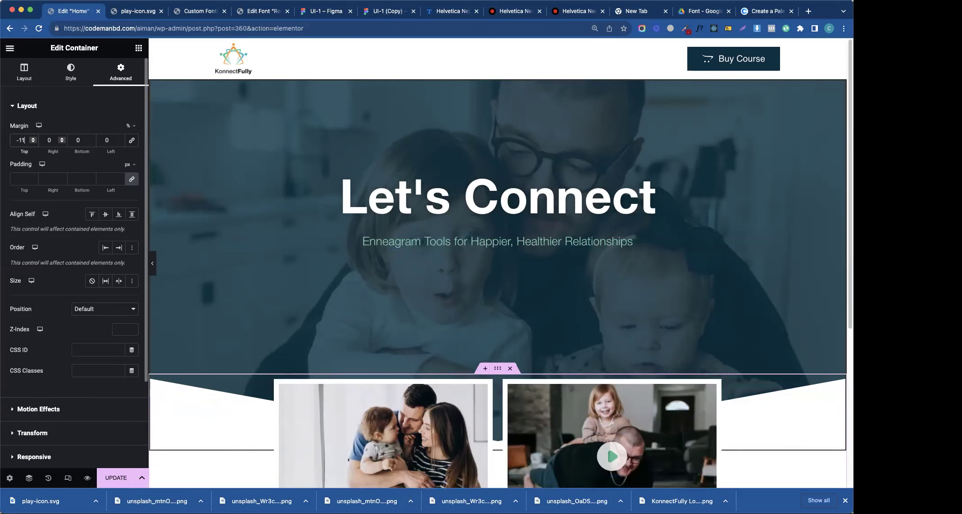
{"action": "key", "text": "Down"}
{"action": "key", "text": "Down"}
{"action": "key", "text": "Down"}
{"action": "key", "text": "Down"}
{"action": "key", "text": "Down"}
{"action": "key", "text": "Down"}
{"action": "key", "text": "Down"}
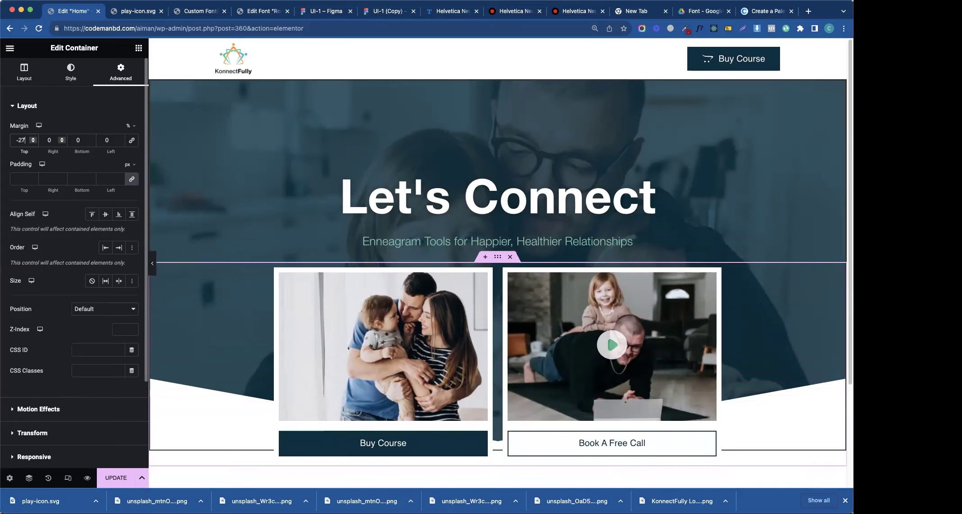
{"action": "key", "text": "Down"}
{"action": "key", "text": "Down"}
{"action": "key", "text": "Up"}
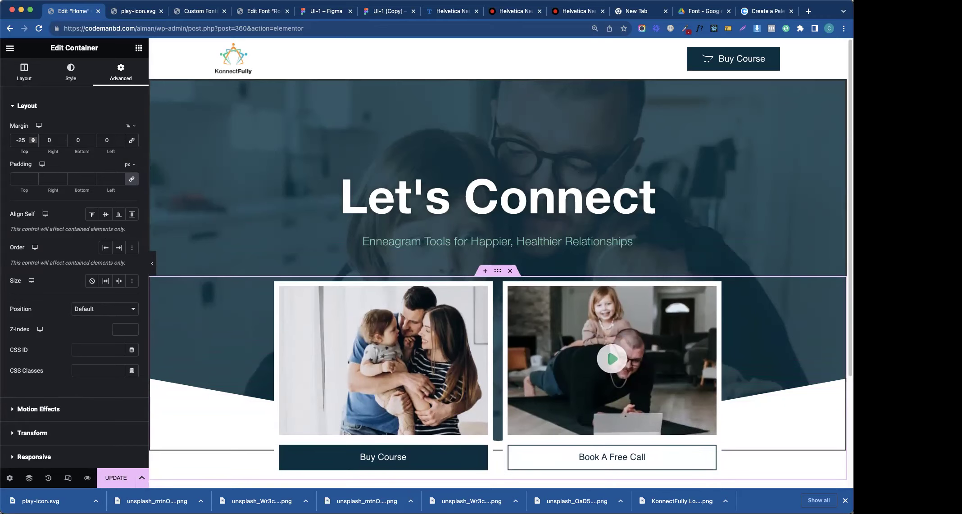
- Compare against Figma and settle the card row's top margin at -20%
{"action": "left_click", "coordinate": [396, 9]}
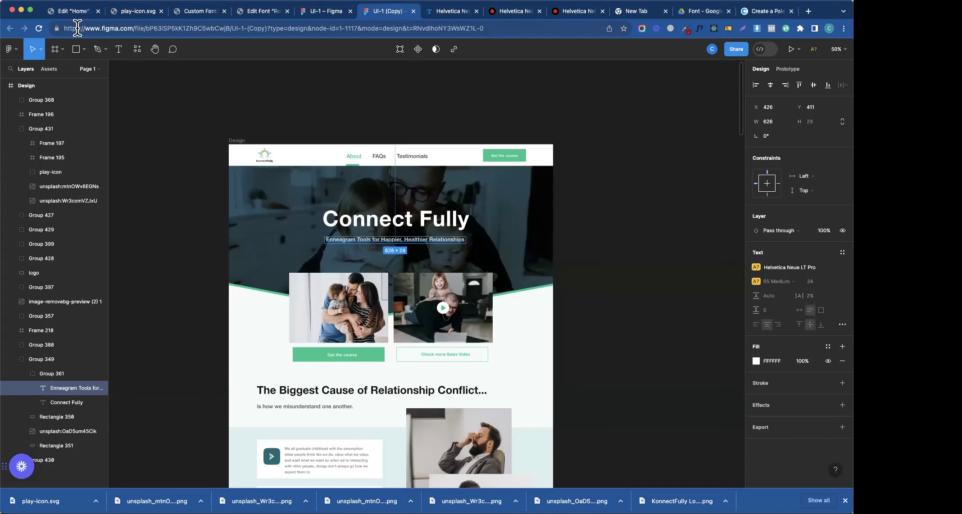
{"action": "left_click", "coordinate": [74, 13]}
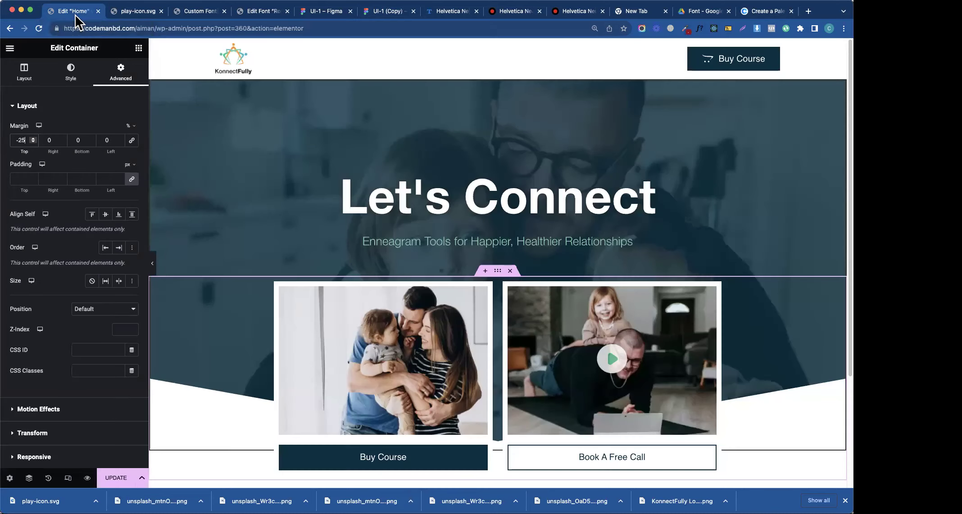
{"action": "key", "text": "Up"}
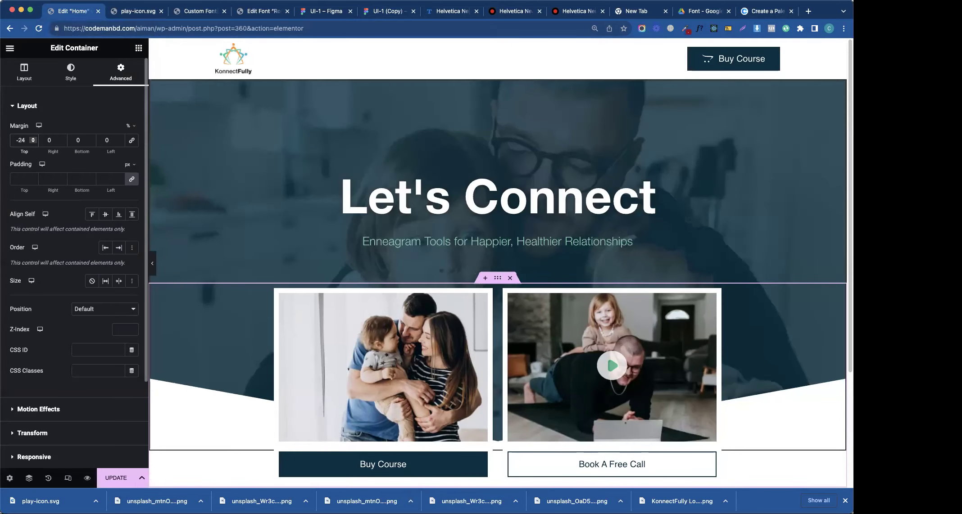
{"action": "key", "text": "Up"}
{"action": "key", "text": "Up"}
{"action": "key", "text": "Up"}
{"action": "key", "text": "Up"}
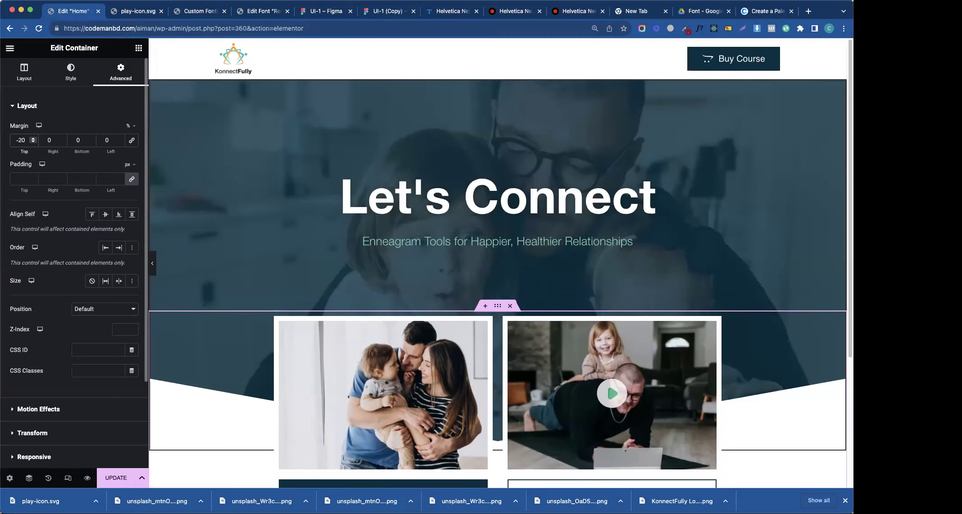
{"action": "left_click", "coordinate": [378, 11]}
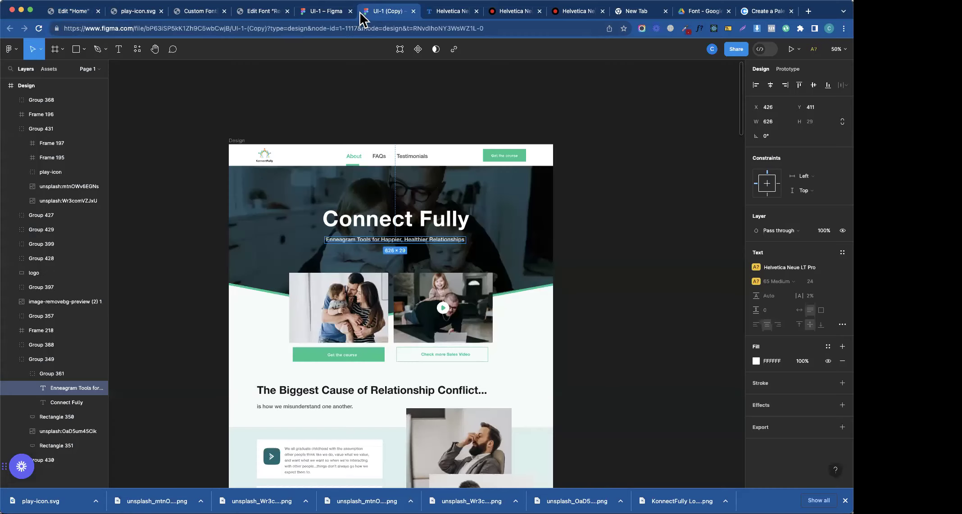
{"action": "left_click", "coordinate": [73, 12]}
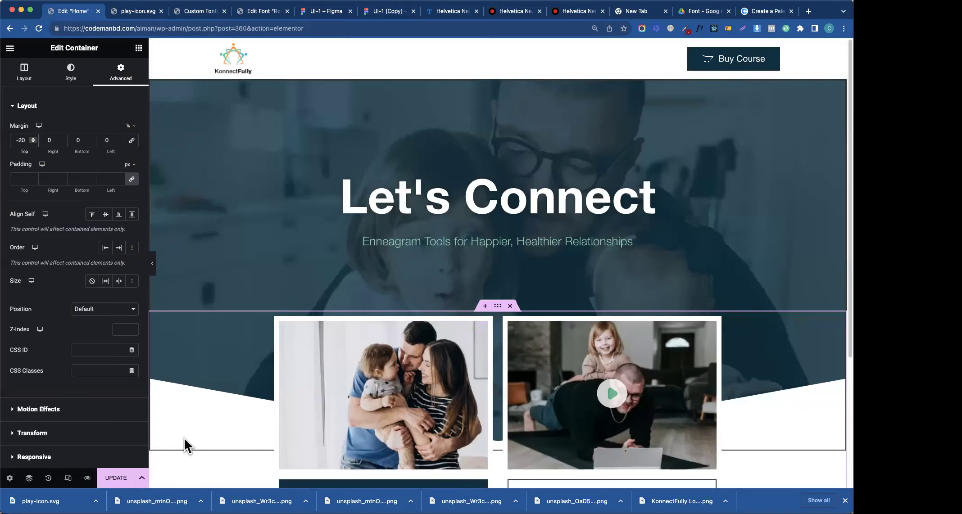
{"action": "left_click", "coordinate": [153, 263]}
{"action": "left_click", "coordinate": [12, 271]}
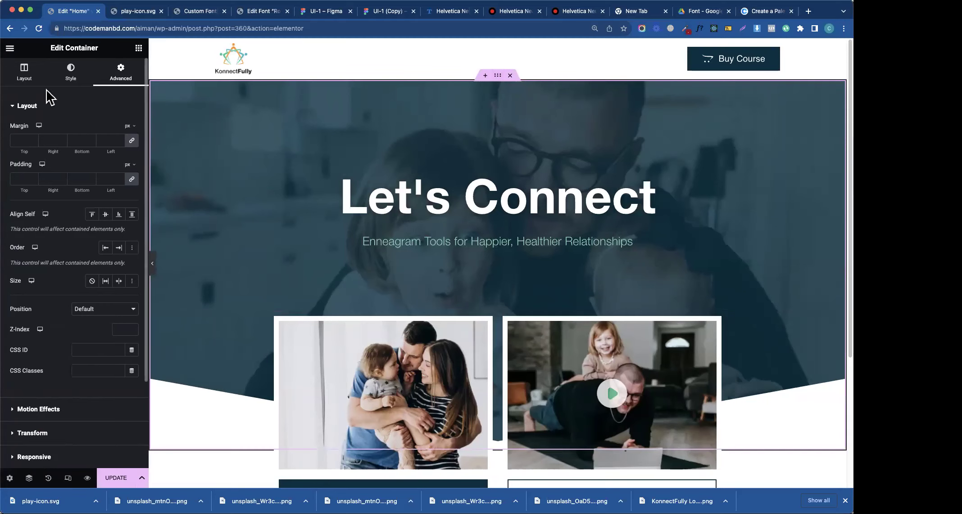
- Set the hero container's border width to 0 on all sides and save with UPDATE
{"action": "left_click", "coordinate": [70, 74]}
{"action": "left_click", "coordinate": [16, 88]}
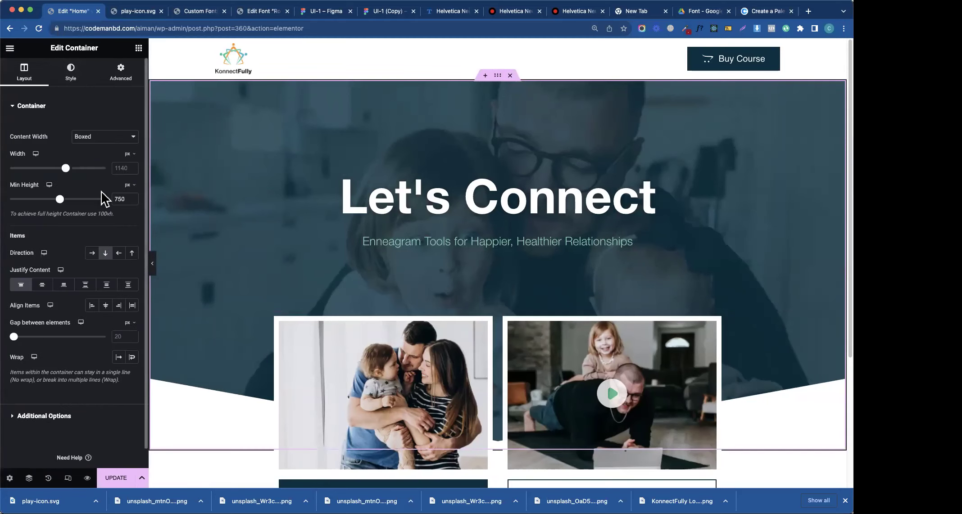
{"action": "left_click", "coordinate": [69, 83]}
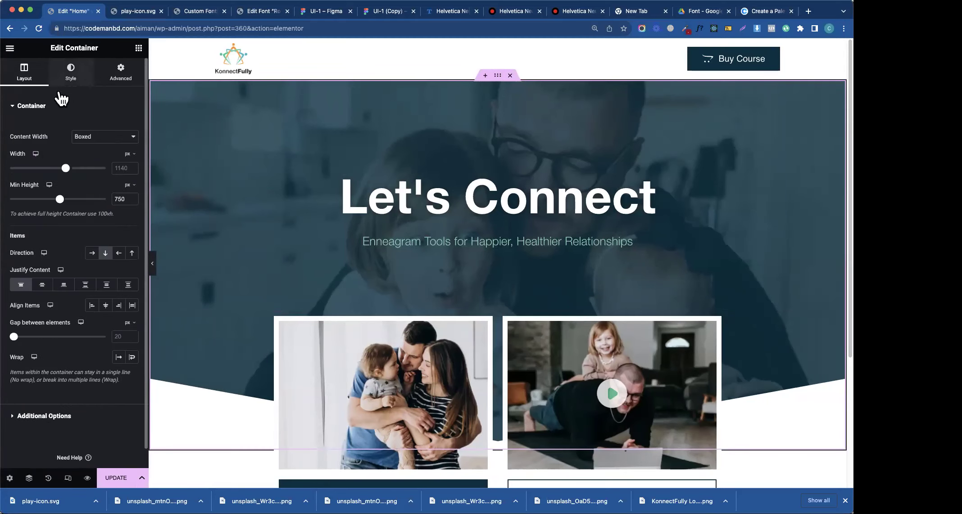
{"action": "left_click", "coordinate": [26, 166]}
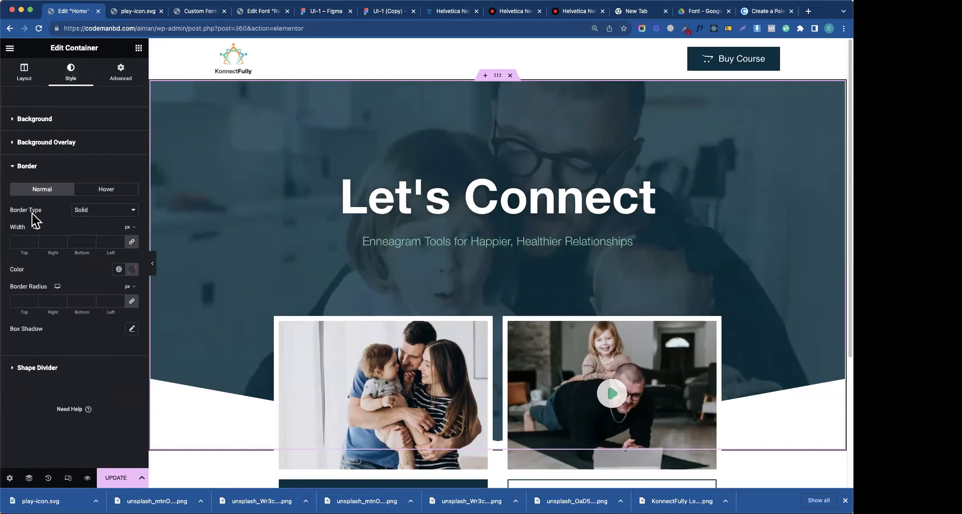
{"action": "left_click", "coordinate": [20, 243]}
{"action": "type", "text": "0"}
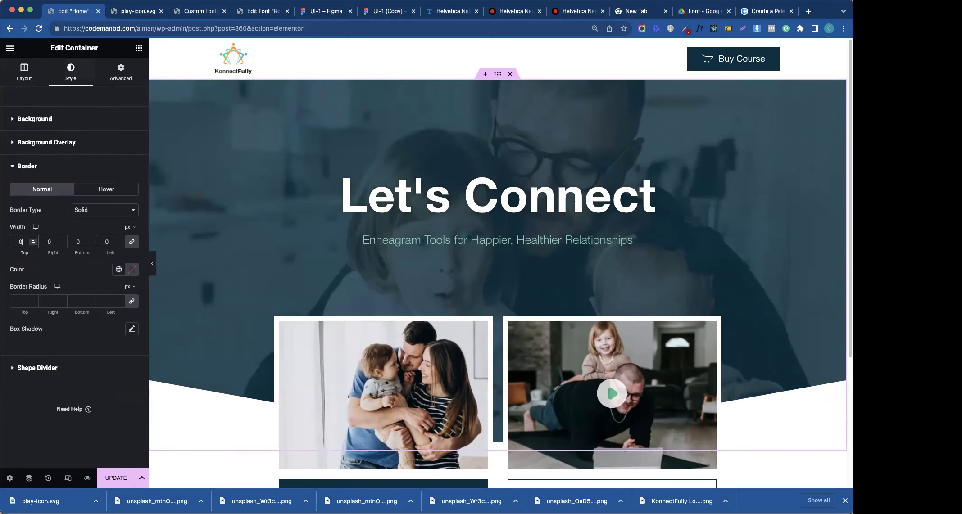
{"action": "left_click", "coordinate": [118, 478]}
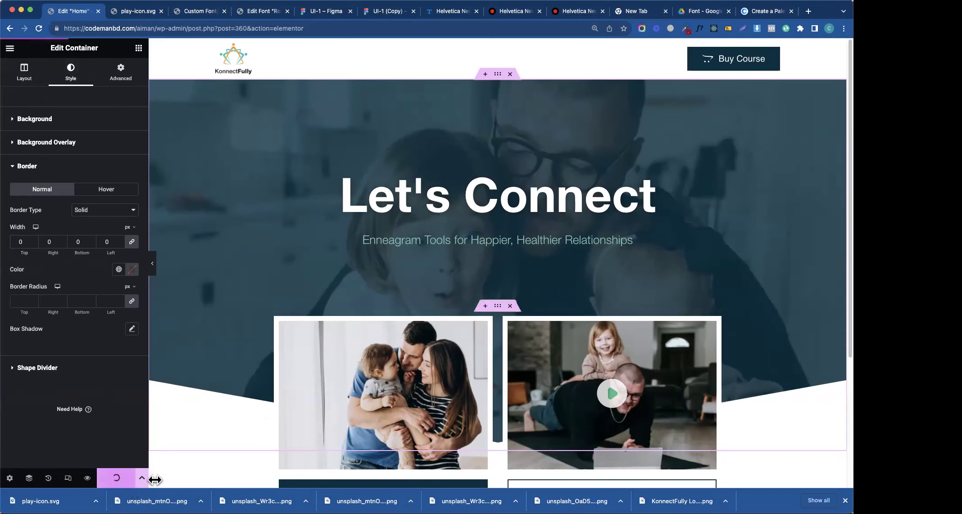
{"action": "scroll", "coordinate": [583, 288], "scroll_direction": "down", "scroll_amount": 3}
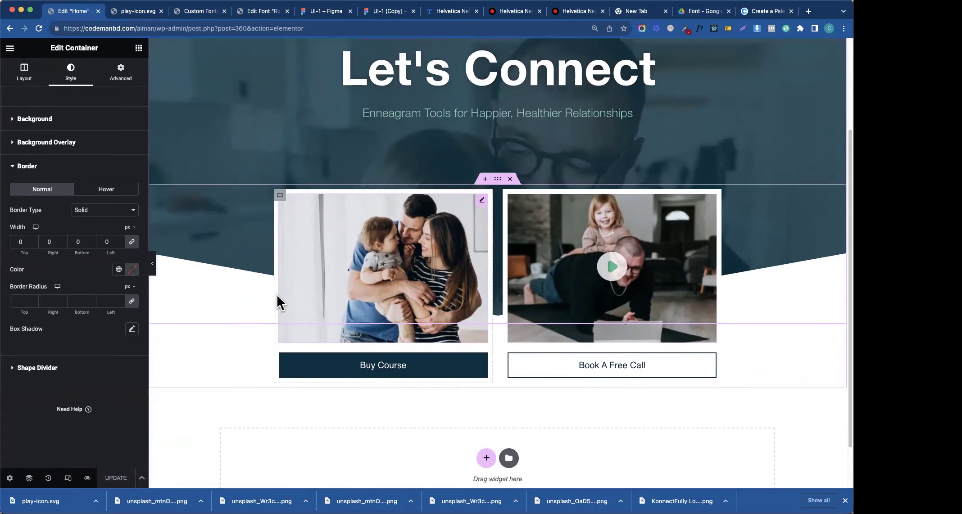
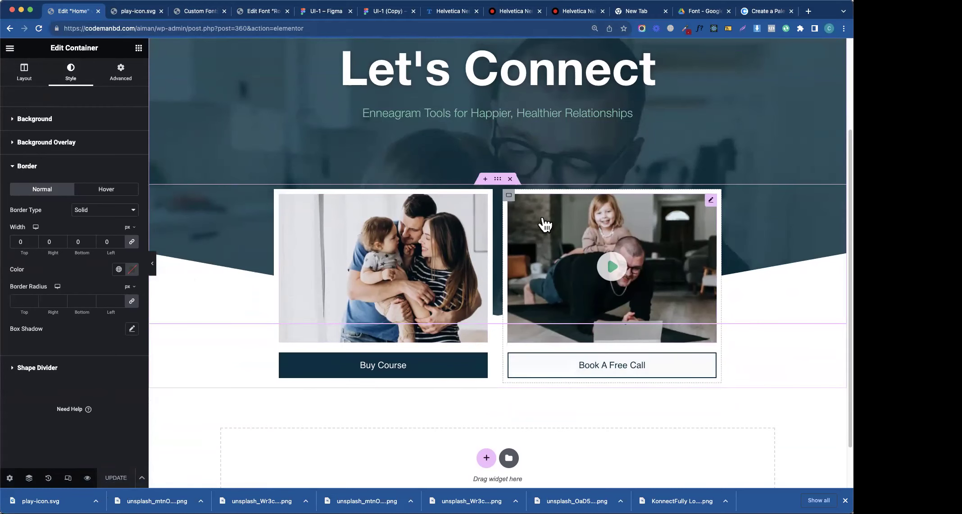
- Copy the 'Biggest Cause' section heading text from the Figma design
{"action": "scroll", "coordinate": [545, 225], "scroll_direction": "up", "scroll_amount": 3}
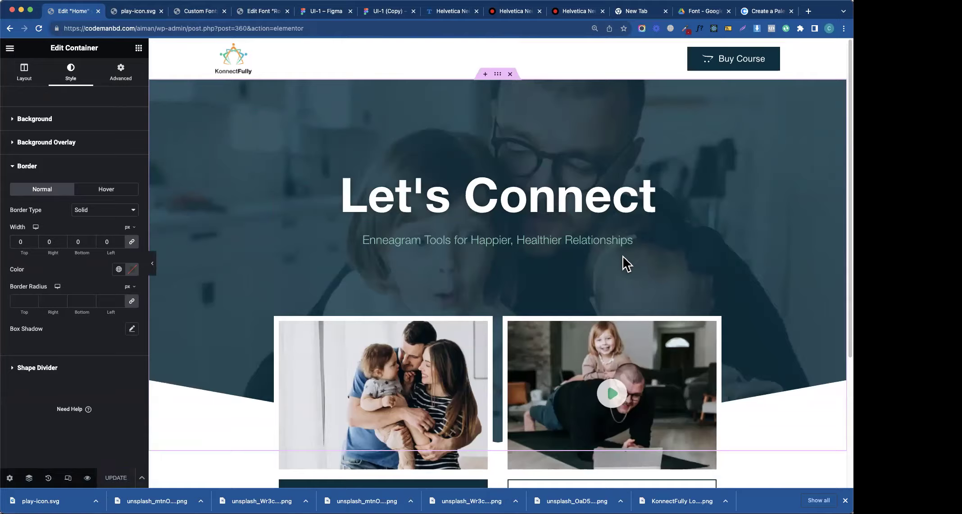
{"action": "scroll", "coordinate": [626, 264], "scroll_direction": "down", "scroll_amount": 5}
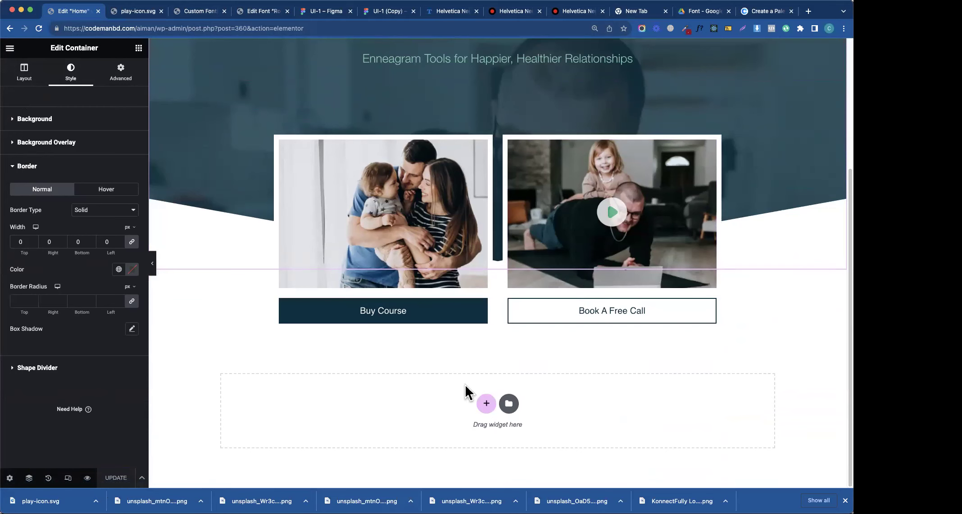
{"action": "scroll", "coordinate": [466, 386], "scroll_direction": "up", "scroll_amount": 5}
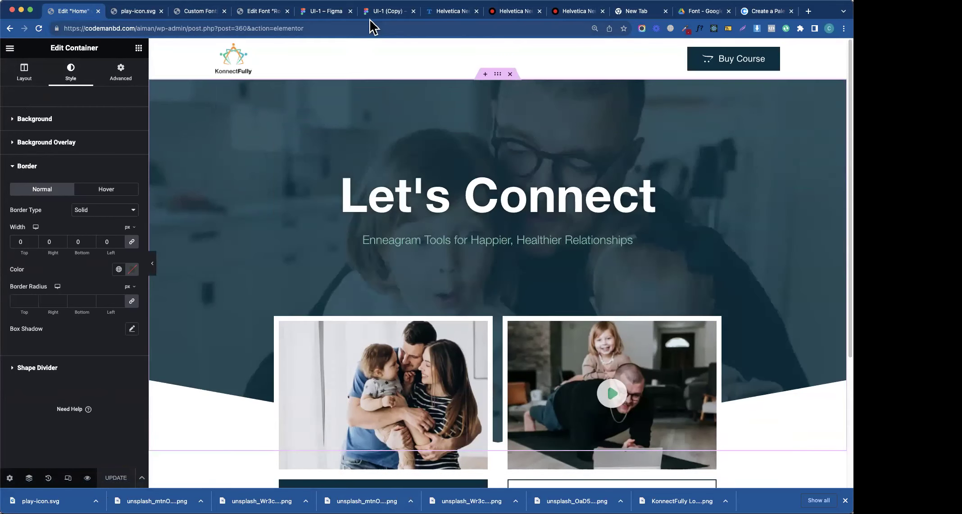
{"action": "left_click", "coordinate": [374, 12]}
{"action": "scroll", "coordinate": [308, 194], "scroll_direction": "down", "scroll_amount": 5}
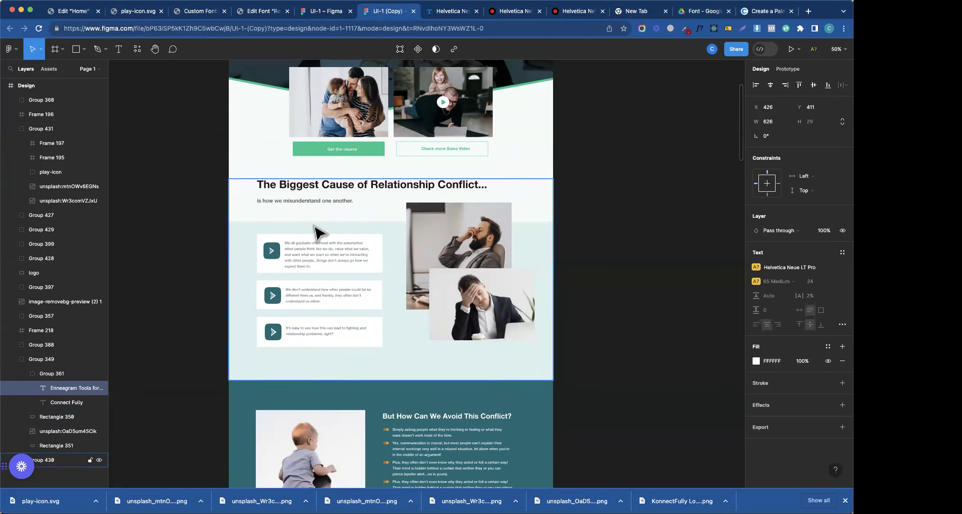
{"action": "left_click", "coordinate": [320, 191]}
{"action": "left_click", "coordinate": [322, 191]}
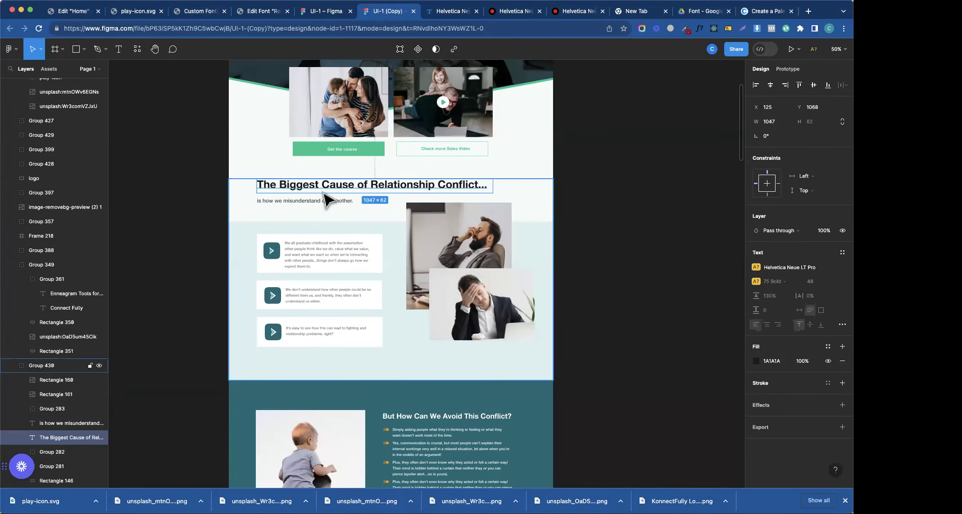
{"action": "left_click", "coordinate": [130, 15]}
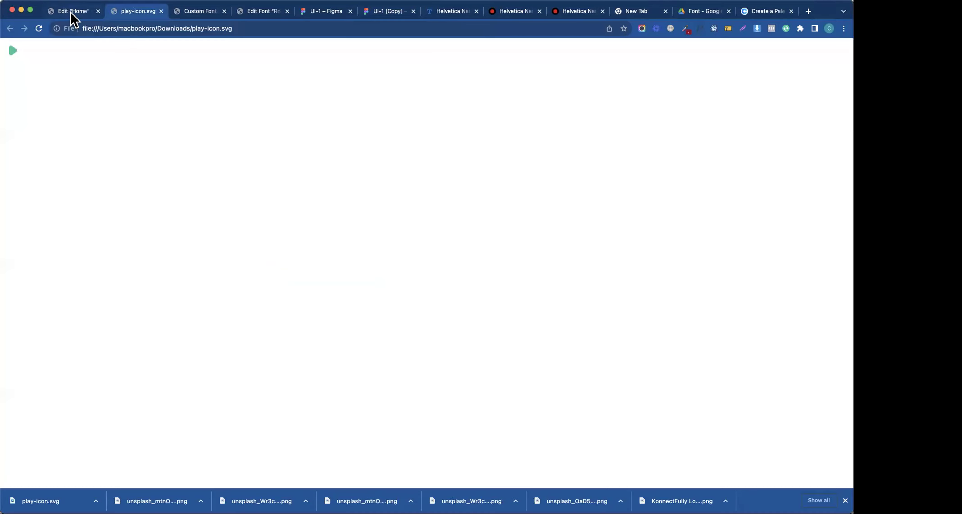
{"action": "left_click", "coordinate": [71, 13]}
{"action": "scroll", "coordinate": [442, 268], "scroll_direction": "down", "scroll_amount": 5}
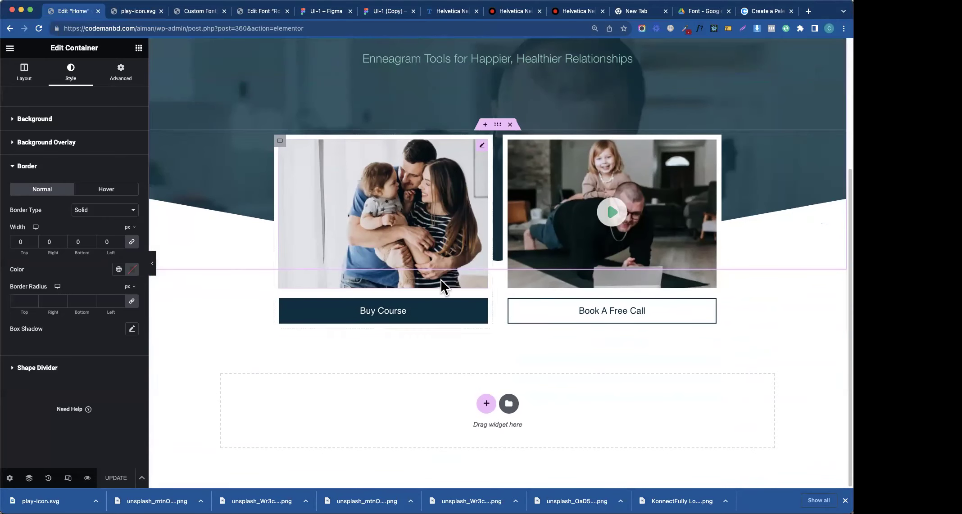
- Add a one-column container at the page bottom with a heading holding the copied Figma text
{"action": "left_click", "coordinate": [485, 403]}
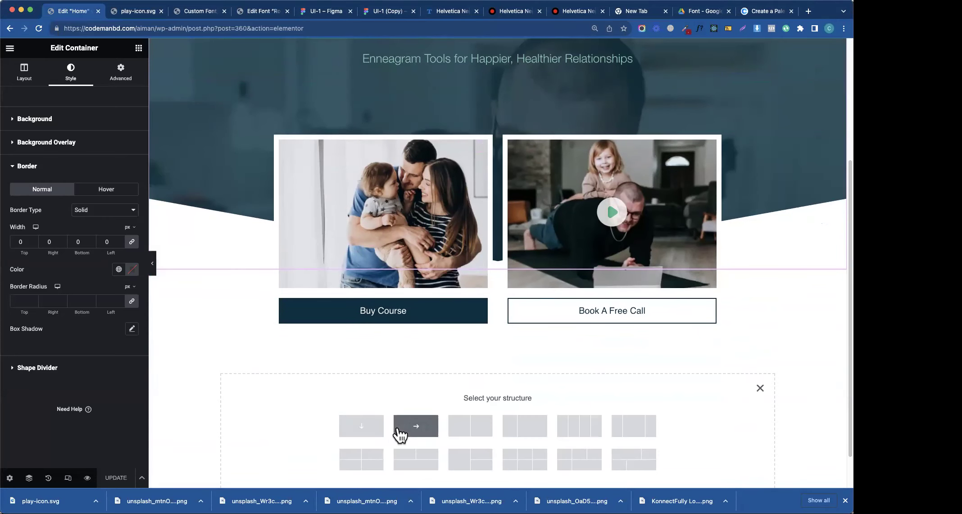
{"action": "left_click", "coordinate": [378, 428]}
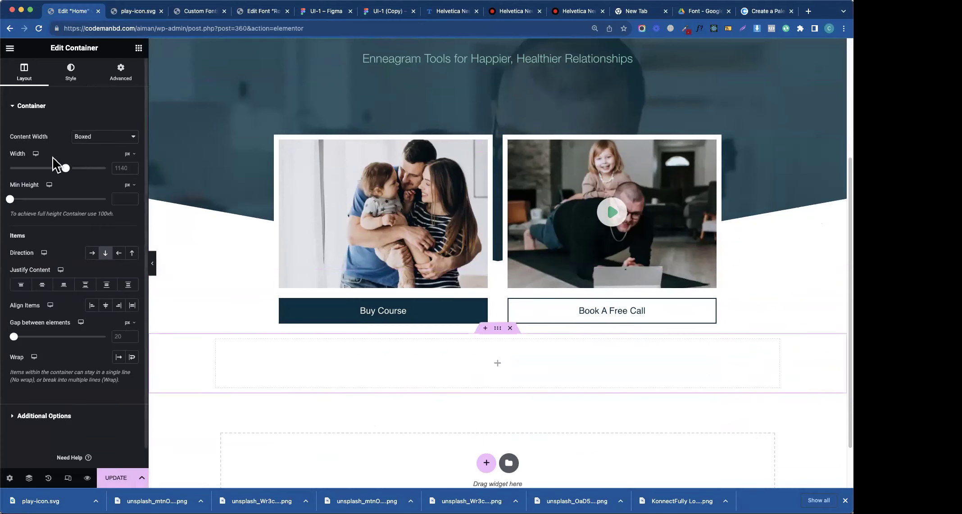
{"action": "left_click", "coordinate": [136, 50]}
{"action": "left_click_drag", "start_coordinate": [40, 279], "coordinate": [316, 362]}
{"action": "key", "text": "ctrl+a"}
{"action": "type", "text": "The Biggest Cause of Relationship Conflict..."}
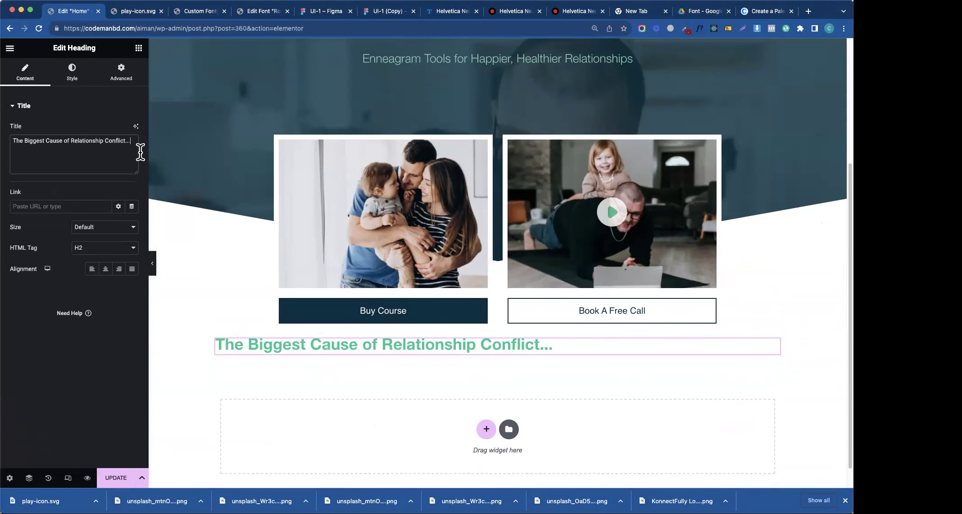
- Copy the 'is how we misunderstand' subline from Figma into a second heading below
{"action": "left_click", "coordinate": [321, 12]}
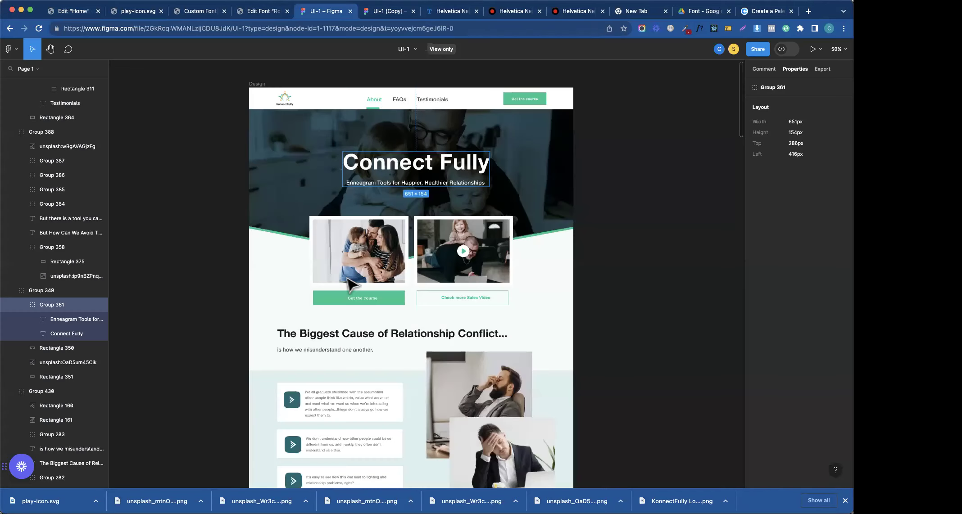
{"action": "left_click", "coordinate": [336, 352]}
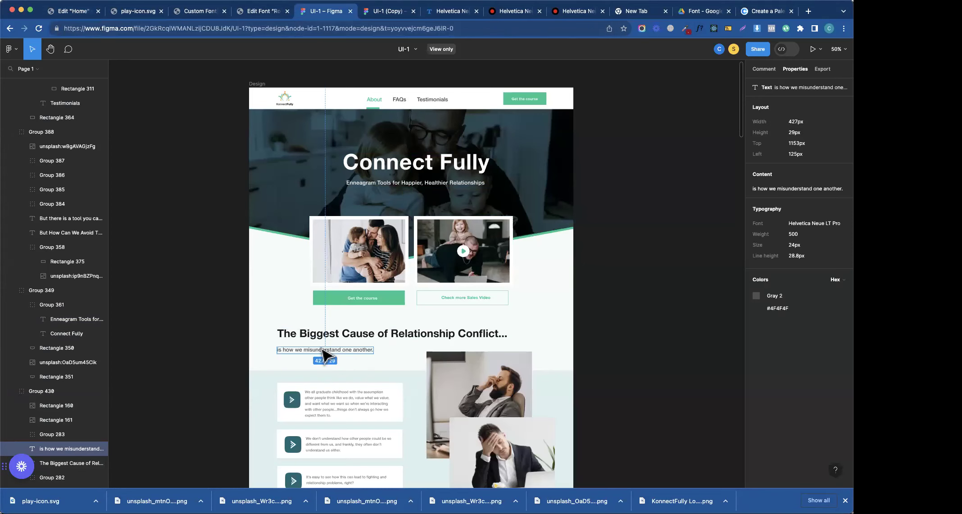
{"action": "left_click", "coordinate": [72, 12]}
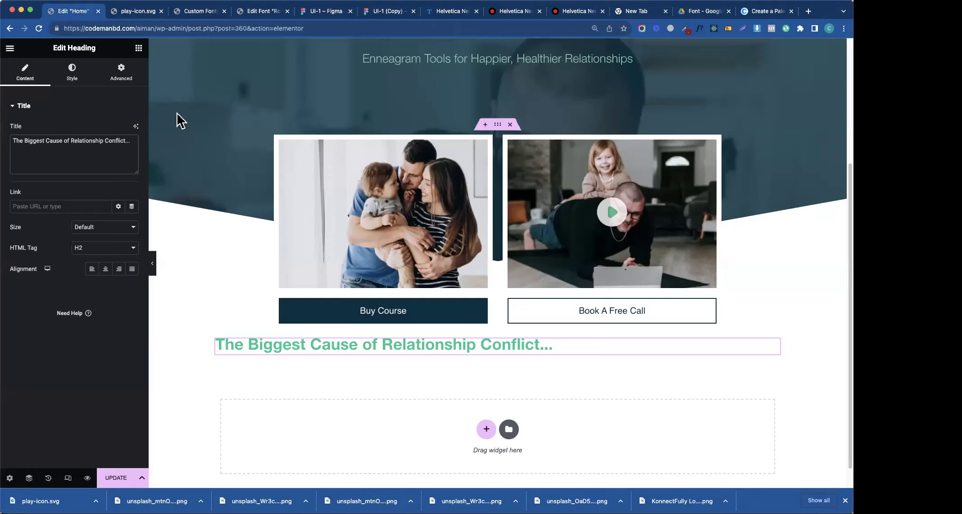
{"action": "left_click", "coordinate": [138, 48]}
{"action": "left_click_drag", "start_coordinate": [50, 277], "coordinate": [295, 350]}
{"action": "triple_click", "coordinate": [58, 144]}
{"action": "type", "text": "is how we misunderstand one another."}
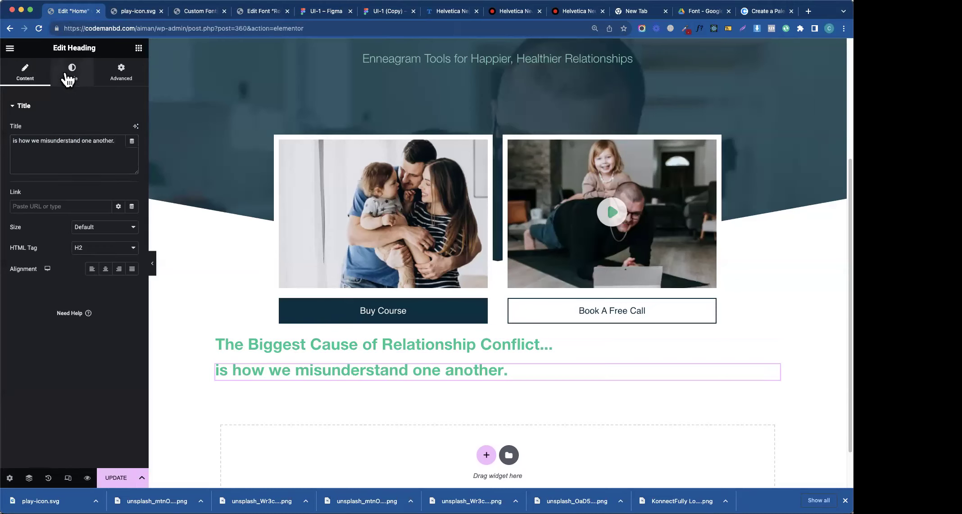
- Colour the subline heading with the global grey text colour
{"action": "left_click", "coordinate": [69, 79]}
{"action": "left_click", "coordinate": [131, 133]}
{"action": "left_click", "coordinate": [108, 118]}
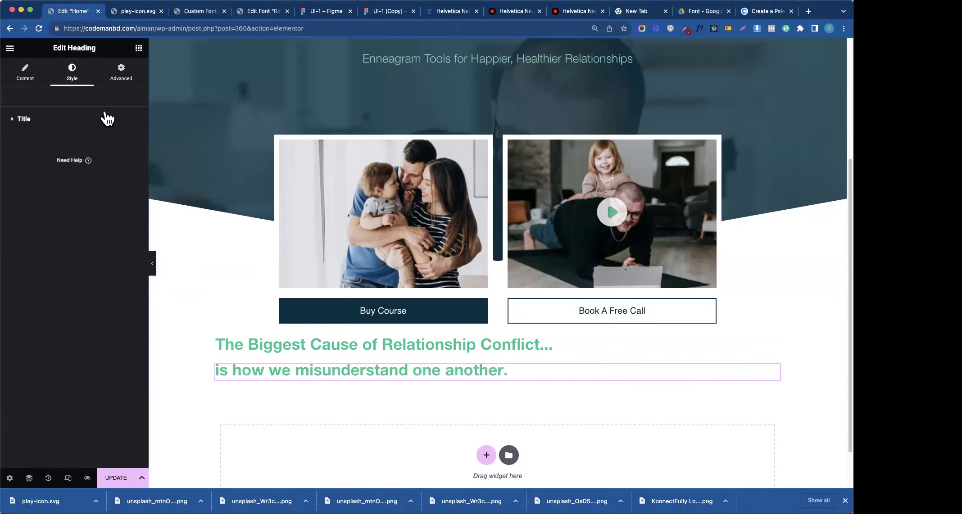
{"action": "left_click", "coordinate": [66, 119]}
{"action": "left_click", "coordinate": [117, 142]}
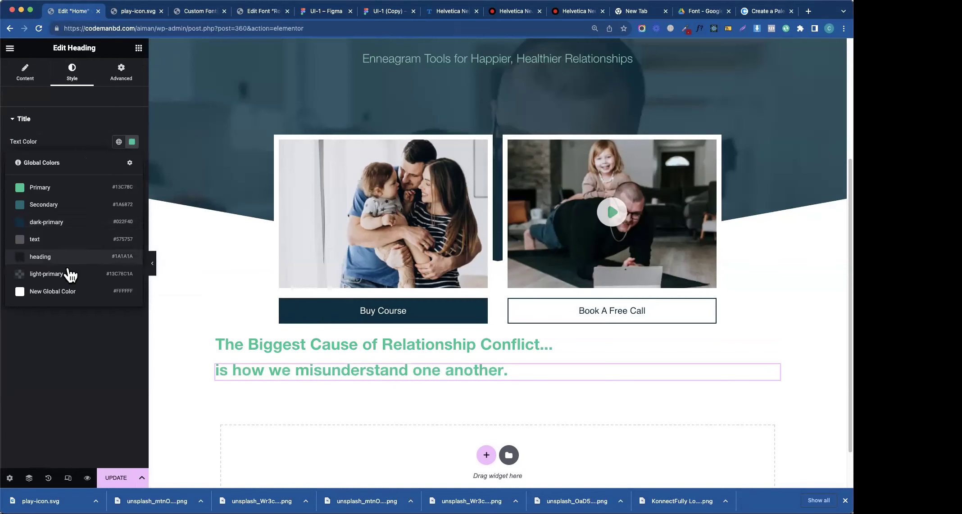
{"action": "left_click", "coordinate": [83, 252]}
- Set the subline typography to font size 18 and weight 400
{"action": "left_click", "coordinate": [132, 163]}
{"action": "left_click", "coordinate": [108, 240]}
{"action": "type", "text": "16"}
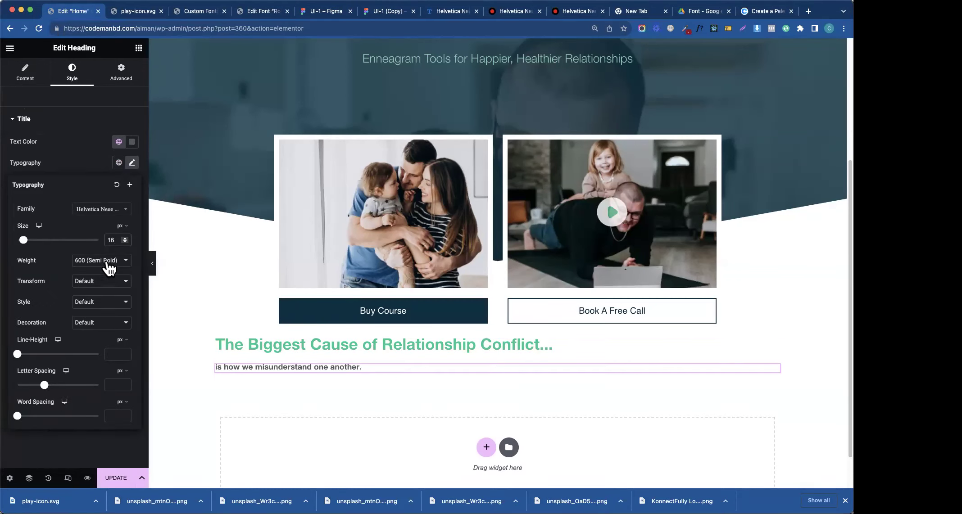
{"action": "left_click", "coordinate": [108, 261]}
{"action": "left_click", "coordinate": [93, 242]}
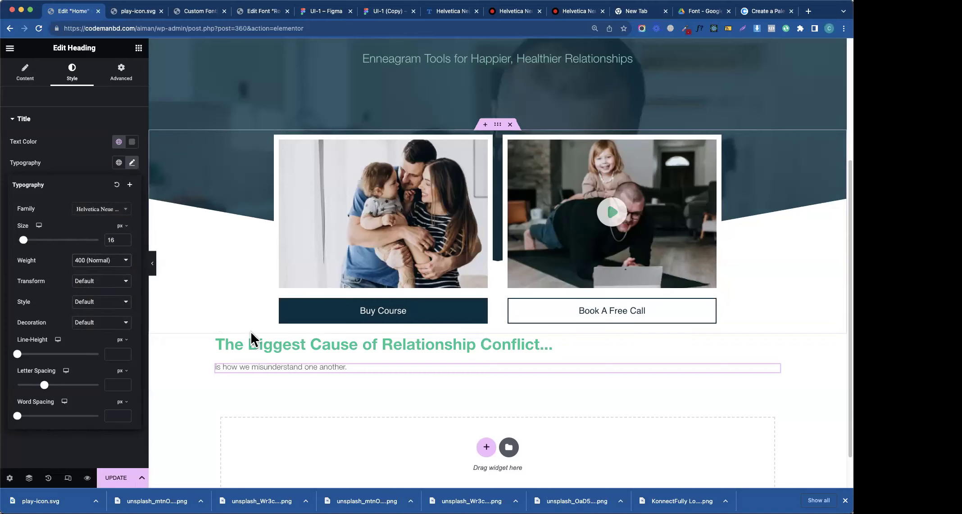
{"action": "key", "text": "Up"}
{"action": "key", "text": "Up"}
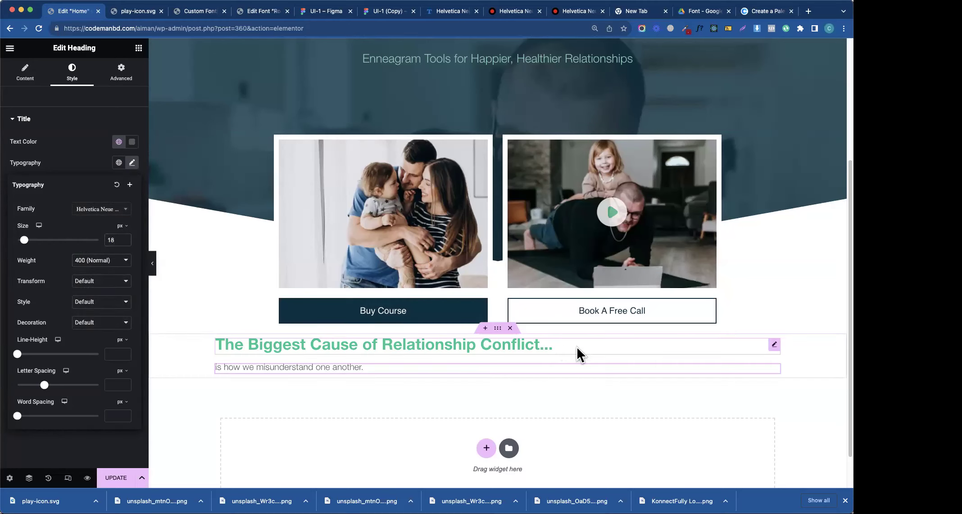
{"action": "left_click", "coordinate": [576, 348]}
{"action": "left_click", "coordinate": [73, 85]}
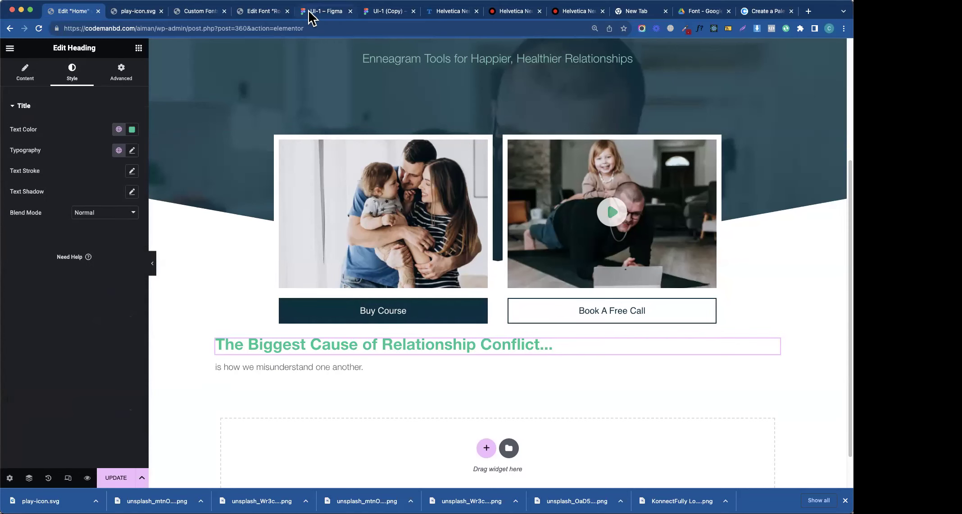
- Set the main heading to font size 48 and the global black colour, matching Figma
{"action": "left_click", "coordinate": [309, 18]}
{"action": "left_click", "coordinate": [323, 338]}
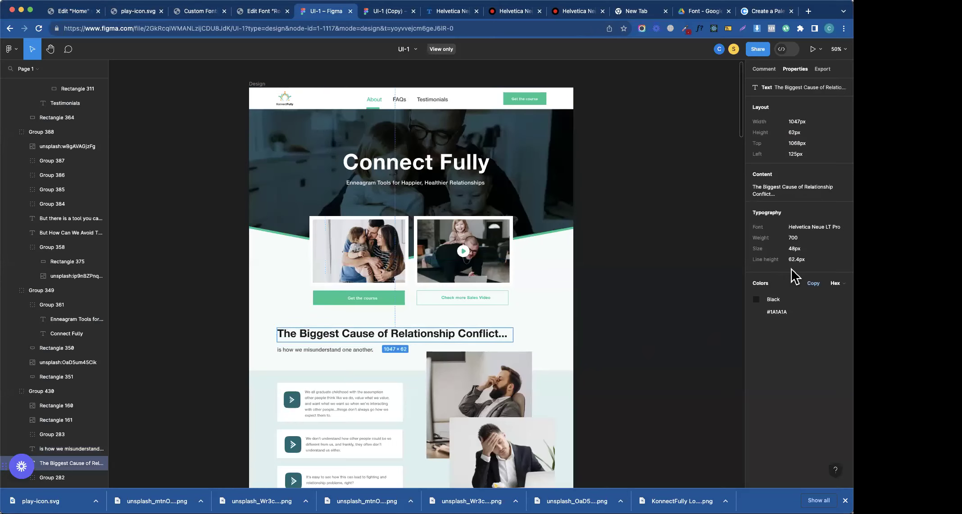
{"action": "left_click", "coordinate": [72, 11]}
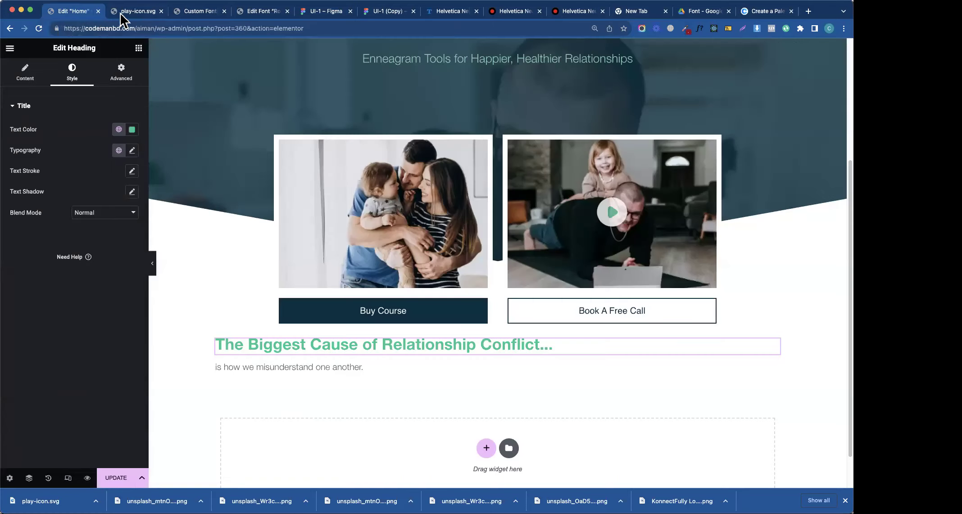
{"action": "left_click", "coordinate": [132, 150]}
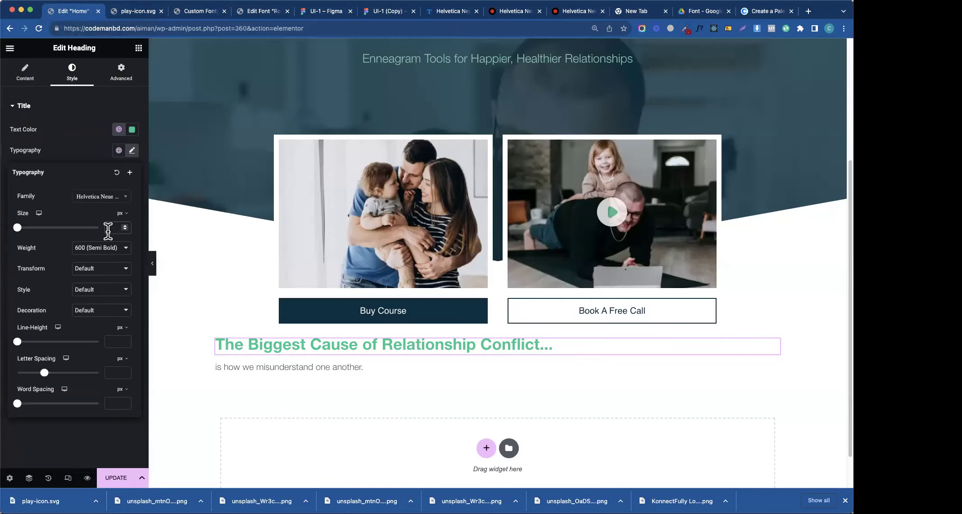
{"action": "left_click", "coordinate": [108, 229]}
{"action": "type", "text": "48"}
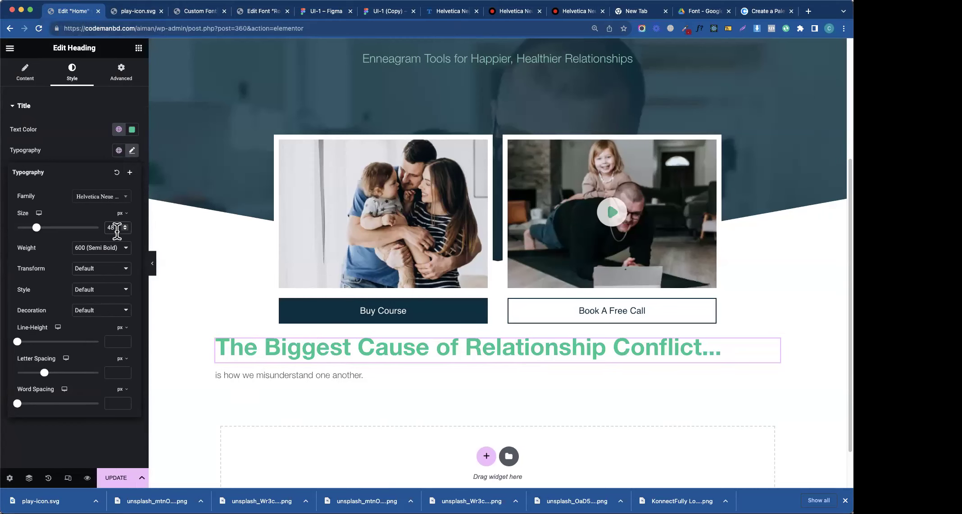
{"action": "left_click", "coordinate": [119, 129]}
{"action": "left_click", "coordinate": [43, 246]}
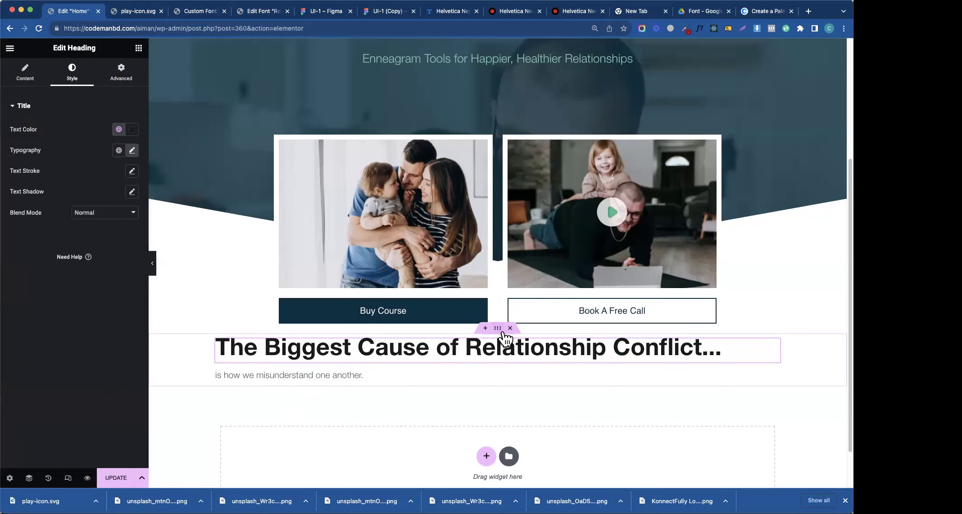
- Give the container holding both headings a 100 px top margin
{"action": "left_click", "coordinate": [374, 11]}
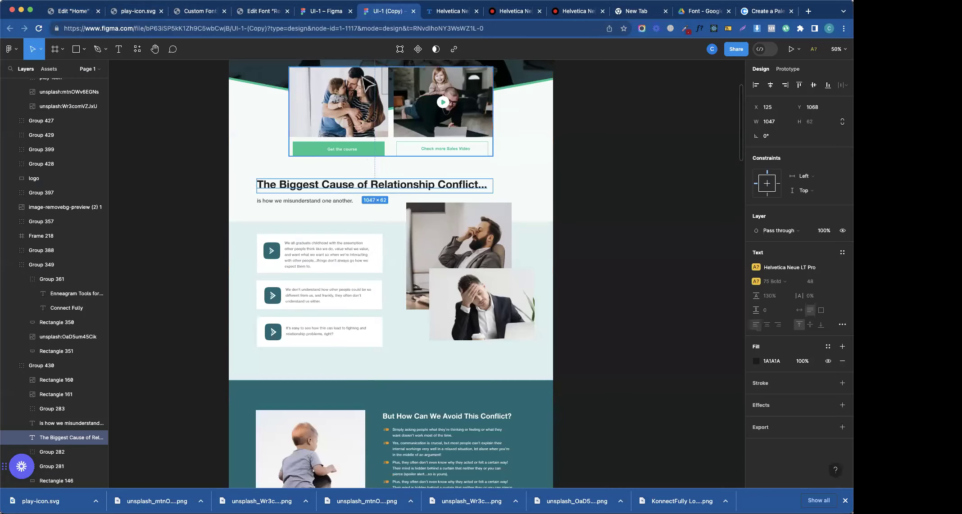
{"action": "left_click", "coordinate": [119, 11]}
{"action": "left_click", "coordinate": [76, 10]}
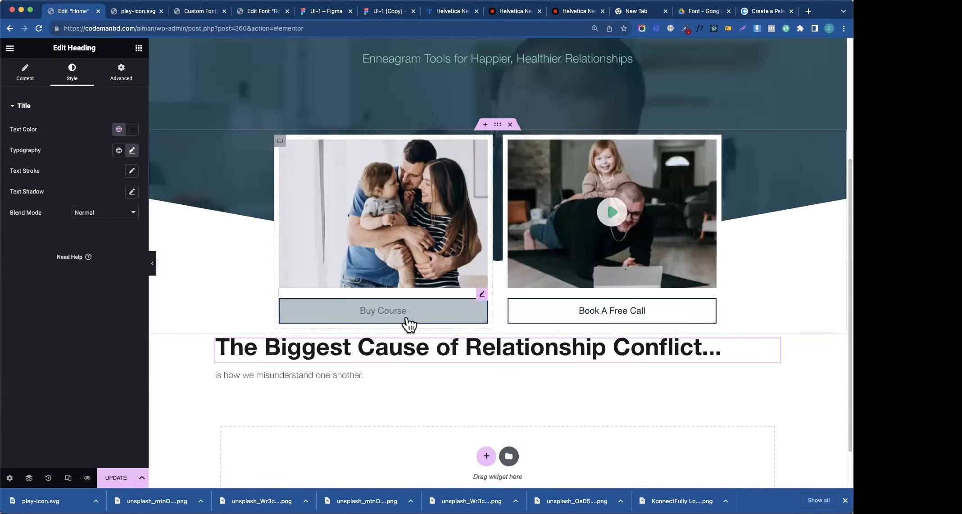
{"action": "left_click", "coordinate": [497, 328]}
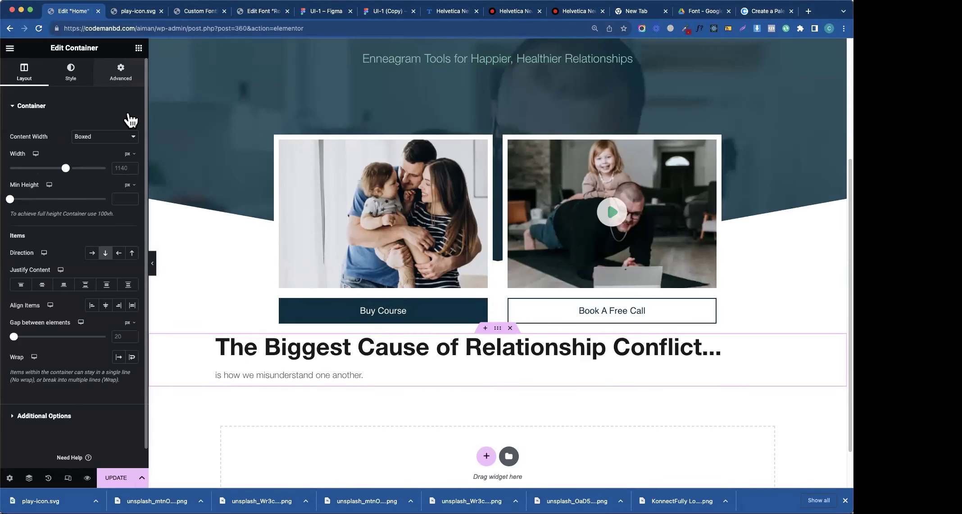
{"action": "left_click", "coordinate": [120, 72]}
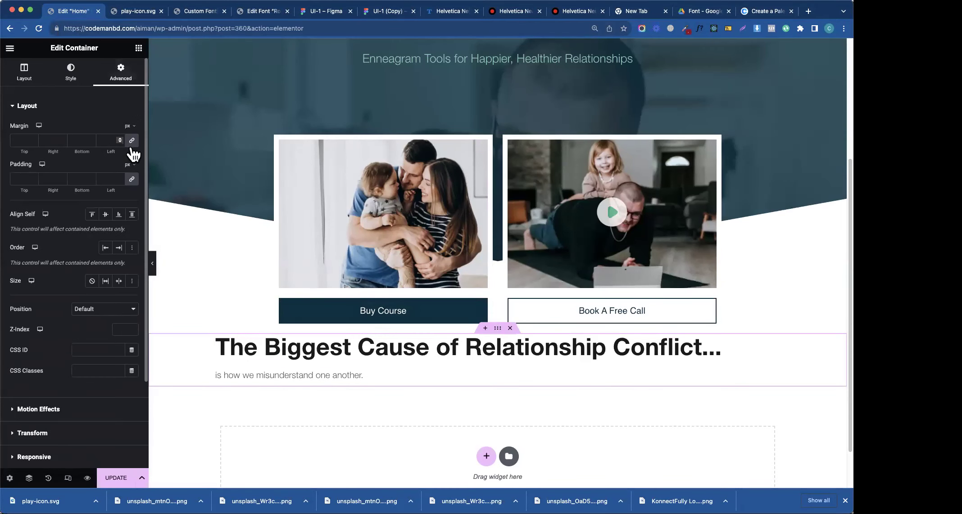
{"action": "left_click", "coordinate": [18, 142]}
{"action": "type", "text": "100"}
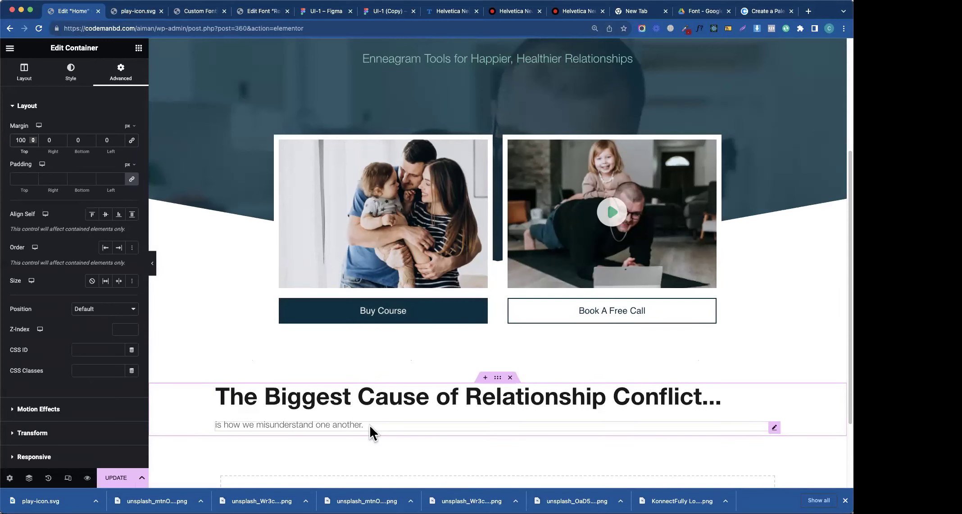
{"action": "left_click", "coordinate": [329, 13]}
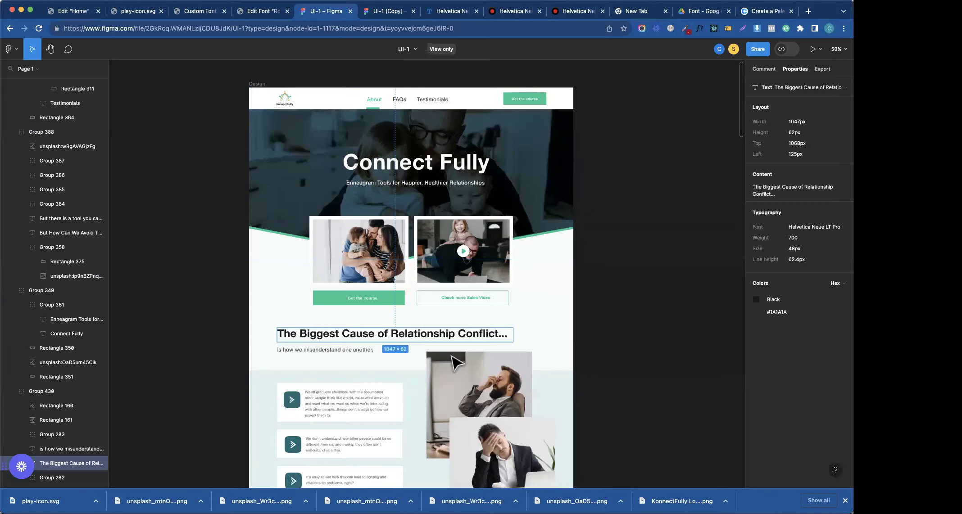
{"action": "scroll", "coordinate": [459, 378], "scroll_direction": "down", "scroll_amount": 5}
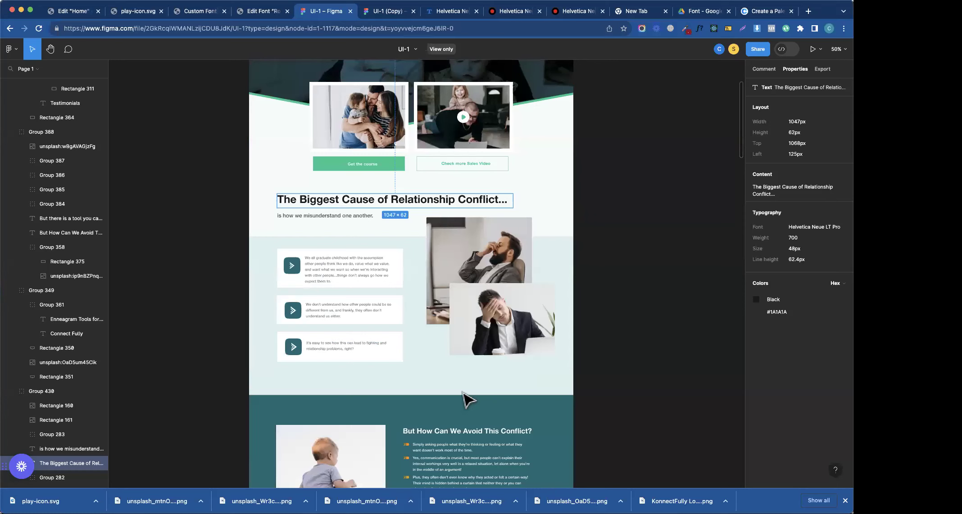
{"action": "left_click", "coordinate": [320, 385]}
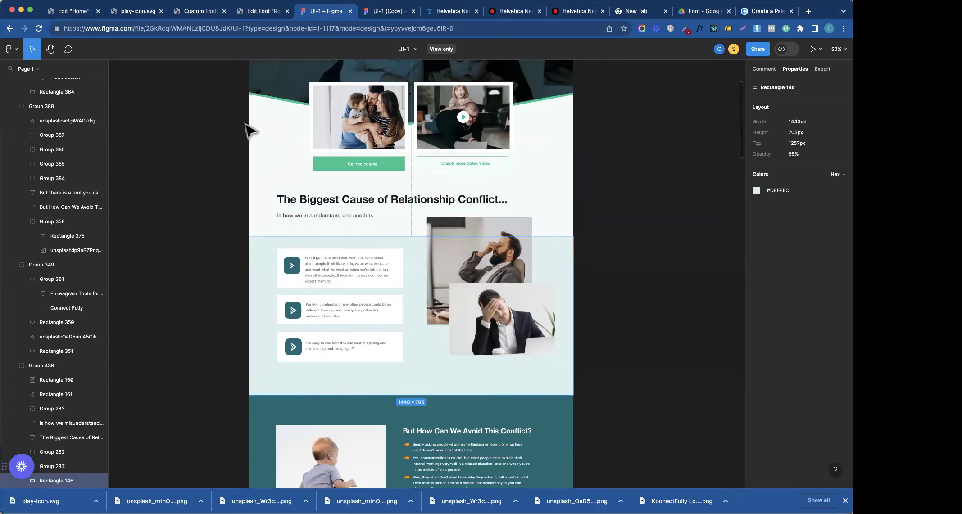
{"action": "left_click", "coordinate": [103, 11]}
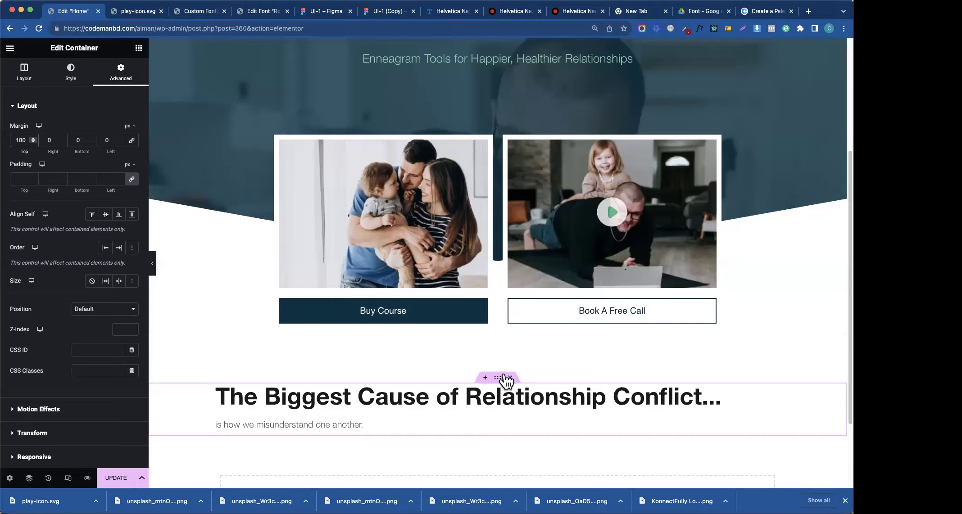
{"action": "scroll", "coordinate": [502, 371], "scroll_direction": "down", "scroll_amount": 3}
- Add a row container holding two duplicated side-by-side empty containers
{"action": "left_click", "coordinate": [487, 405]}
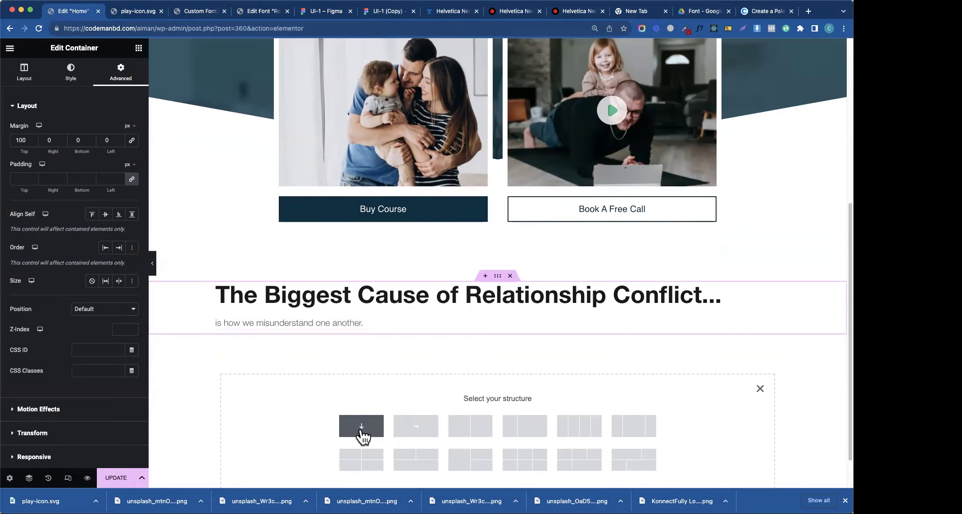
{"action": "left_click", "coordinate": [415, 426]}
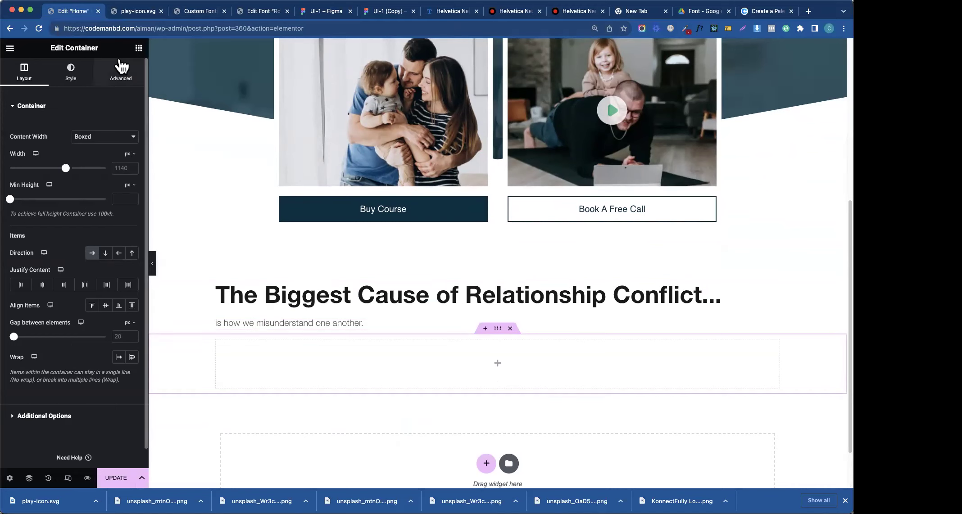
{"action": "left_click", "coordinate": [138, 47]}
{"action": "left_click_drag", "start_coordinate": [47, 189], "coordinate": [347, 350]}
{"action": "right_click", "coordinate": [223, 350]}
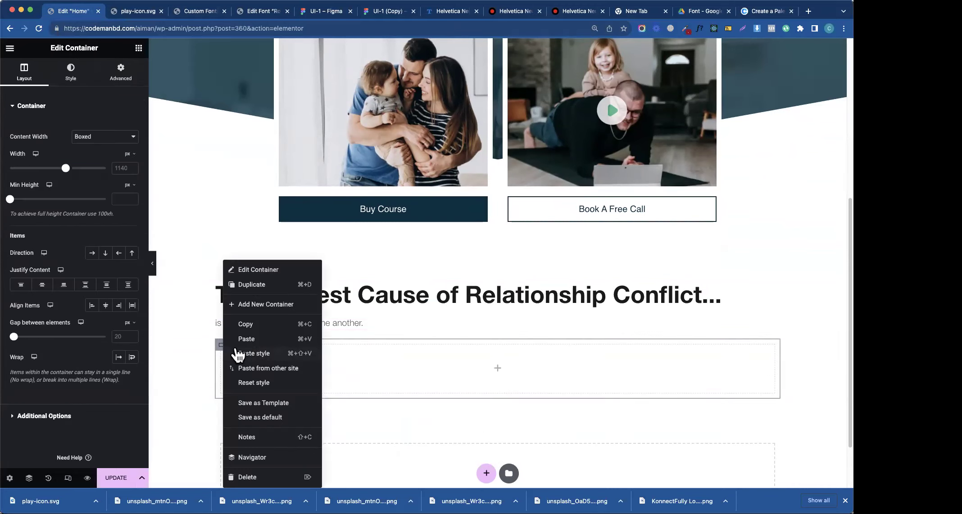
{"action": "left_click", "coordinate": [264, 285]}
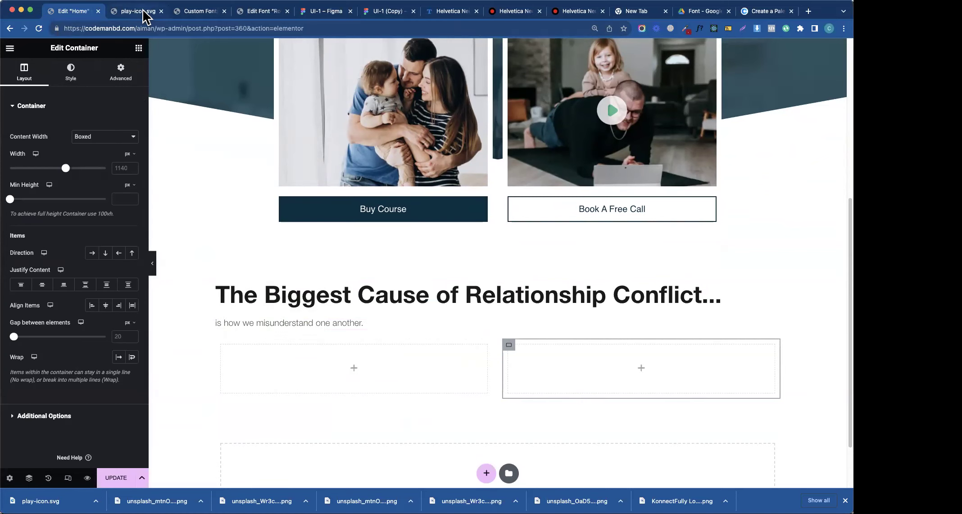
- In Figma, select both overlapping photos, Rectangle 160 and Rectangle 161
{"action": "left_click", "coordinate": [311, 11]}
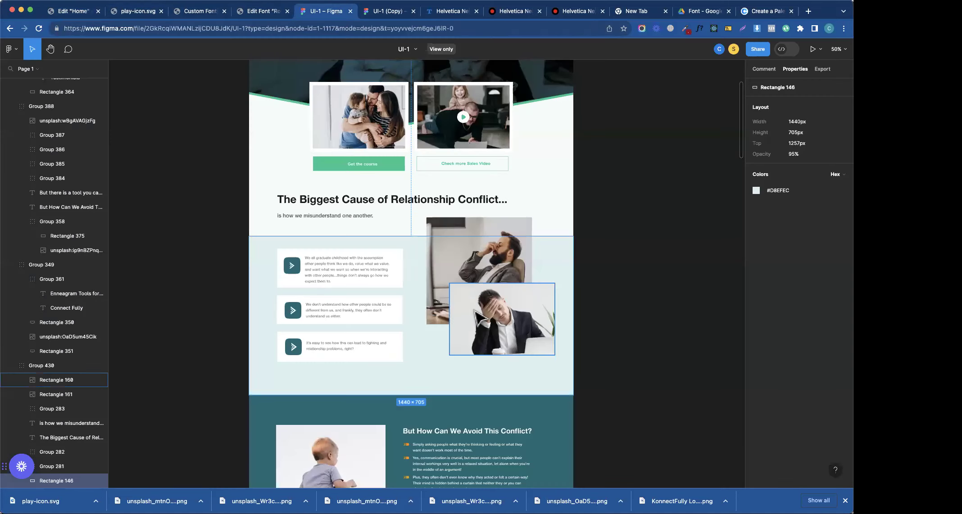
{"action": "left_click", "coordinate": [532, 295], "text": "shift"}
{"action": "left_click", "coordinate": [512, 284], "text": "shift"}
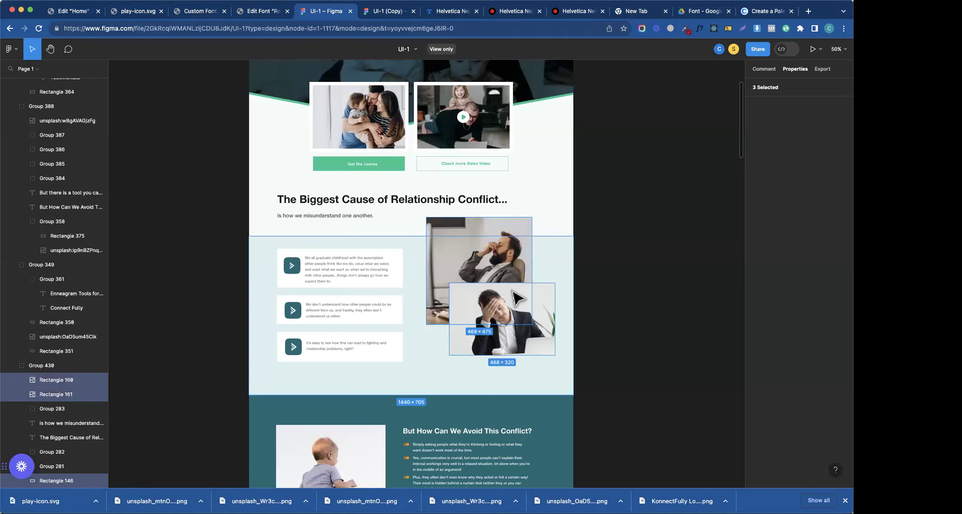
{"action": "left_click", "coordinate": [55, 366]}
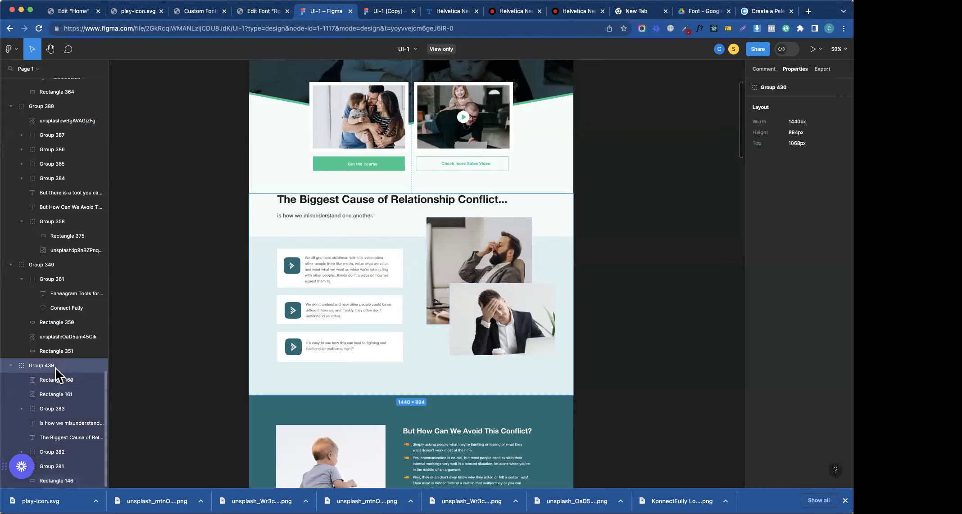
{"action": "left_click", "coordinate": [492, 323]}
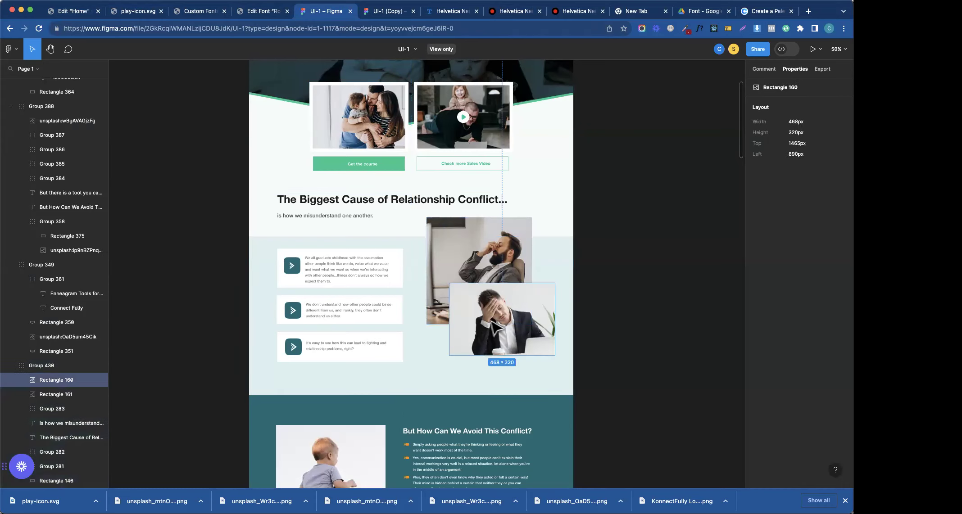
{"action": "left_click", "coordinate": [484, 261], "text": "shift"}
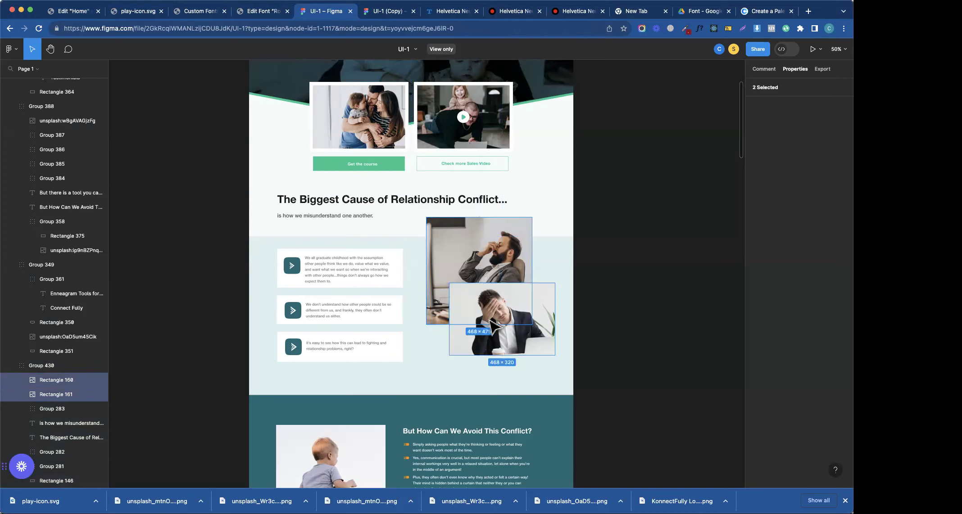
{"action": "right_click", "coordinate": [495, 259]}
{"action": "key", "text": "Escape"}
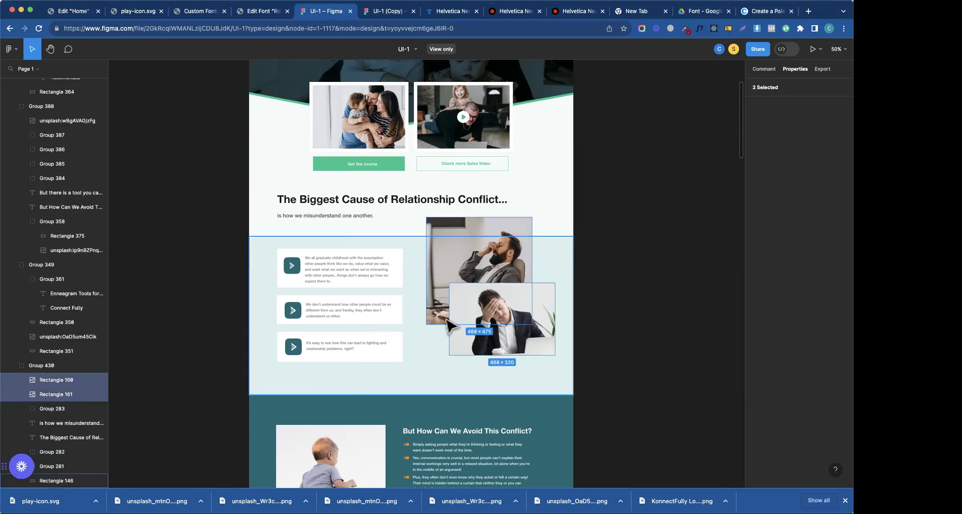
- Group Rectangle 160 and 161 into Group 432 in the UI-1 (Copy) file and export it as PNG
{"action": "right_click", "coordinate": [488, 281]}
{"action": "key", "text": "Escape"}
{"action": "left_click", "coordinate": [523, 308]}
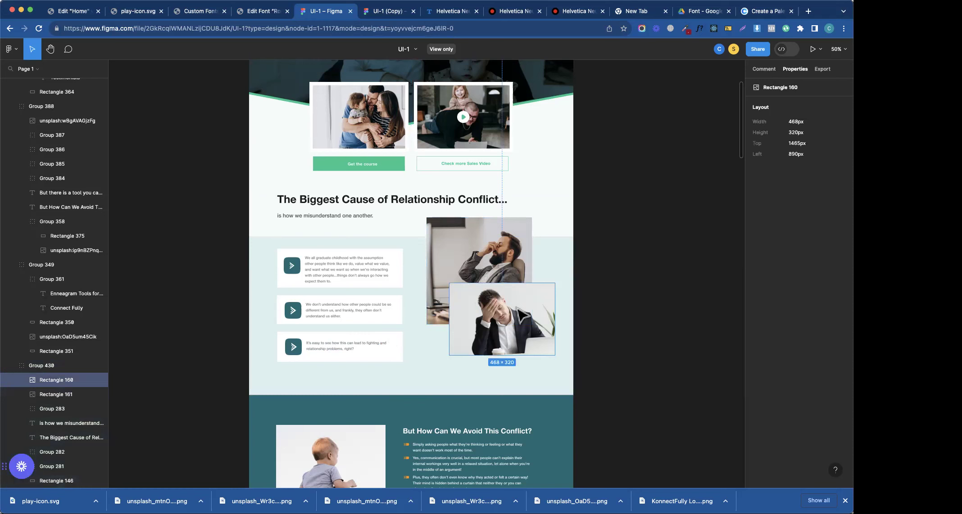
{"action": "left_click", "coordinate": [367, 13]}
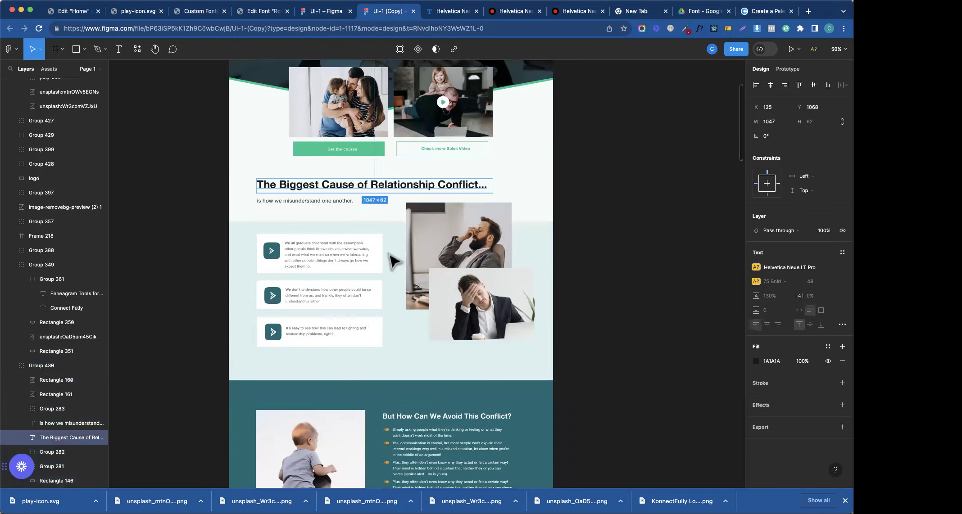
{"action": "left_click", "coordinate": [448, 265], "text": "shift"}
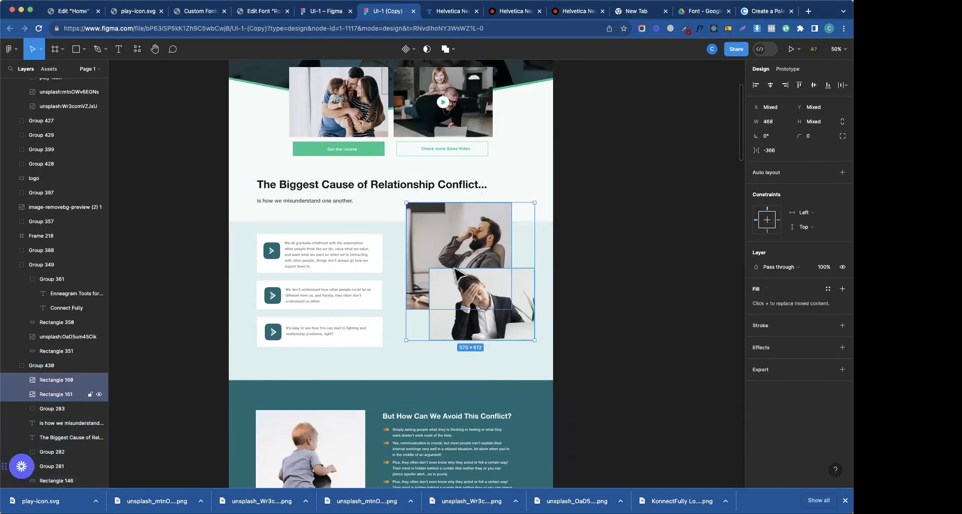
{"action": "key", "text": "super+g"}
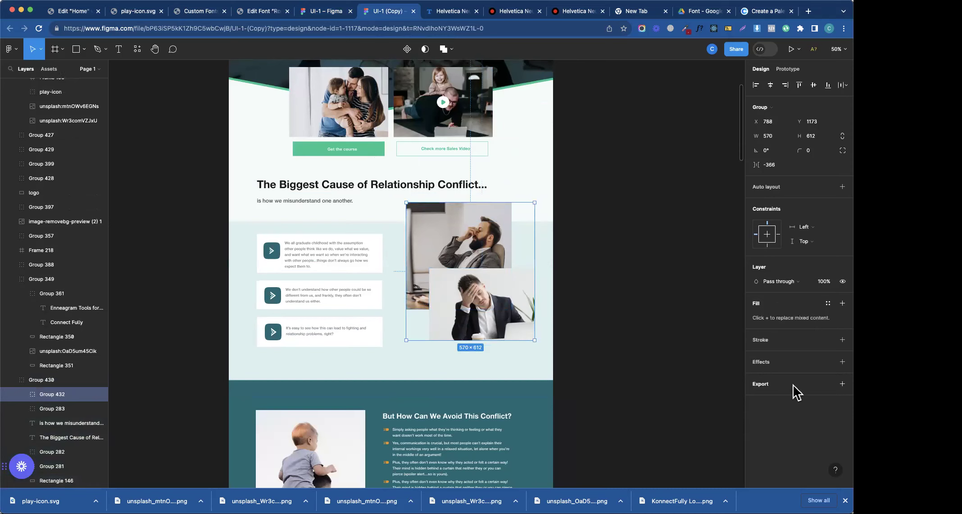
{"action": "left_click", "coordinate": [797, 432]}
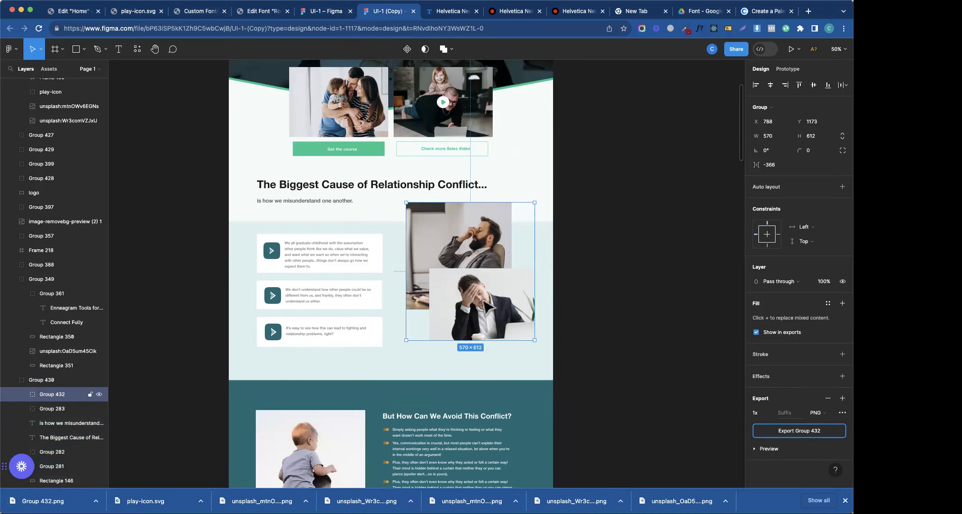
{"action": "left_click", "coordinate": [74, 11]}
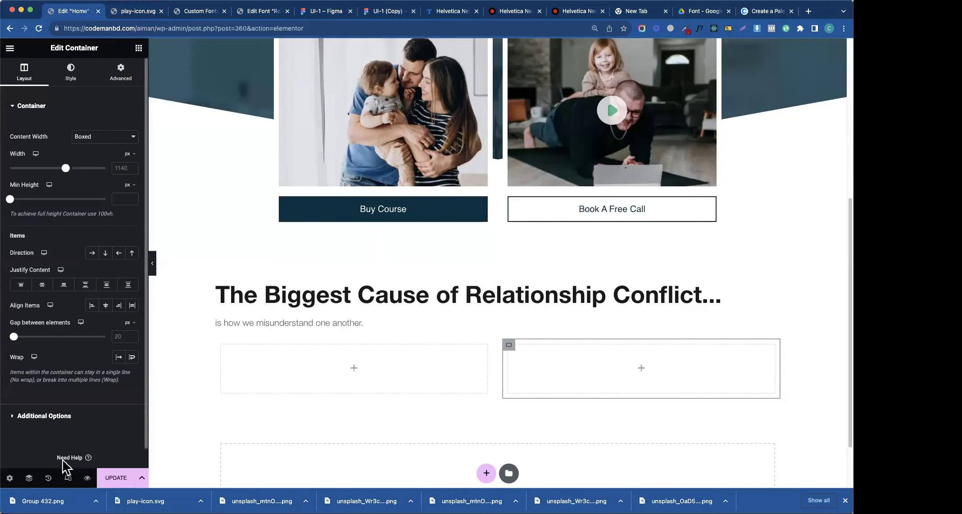
- Add an Image widget to the right container showing the uploaded Group 432.png
{"action": "left_click", "coordinate": [138, 48]}
{"action": "left_click_drag", "start_coordinate": [95, 281], "coordinate": [584, 375]}
{"action": "left_click", "coordinate": [101, 179]}
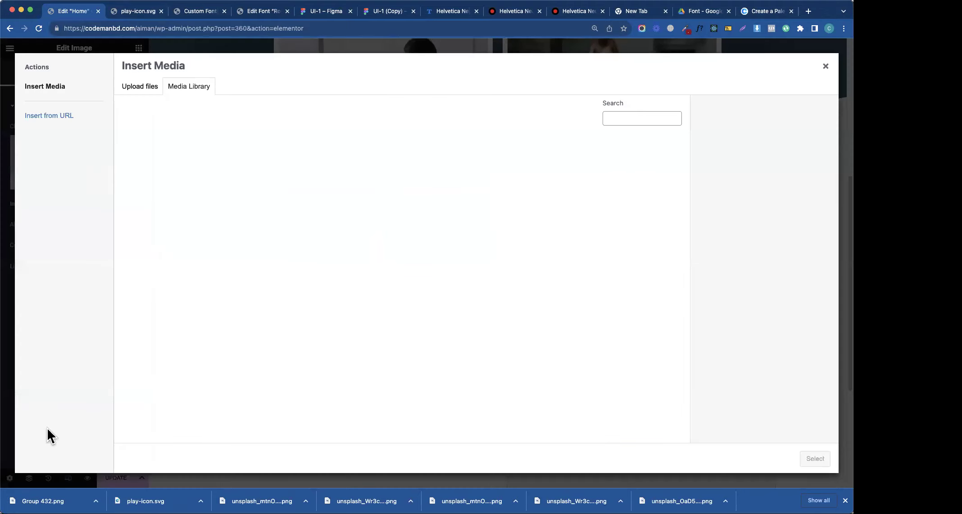
{"action": "left_click_drag", "start_coordinate": [48, 490], "coordinate": [654, 149]}
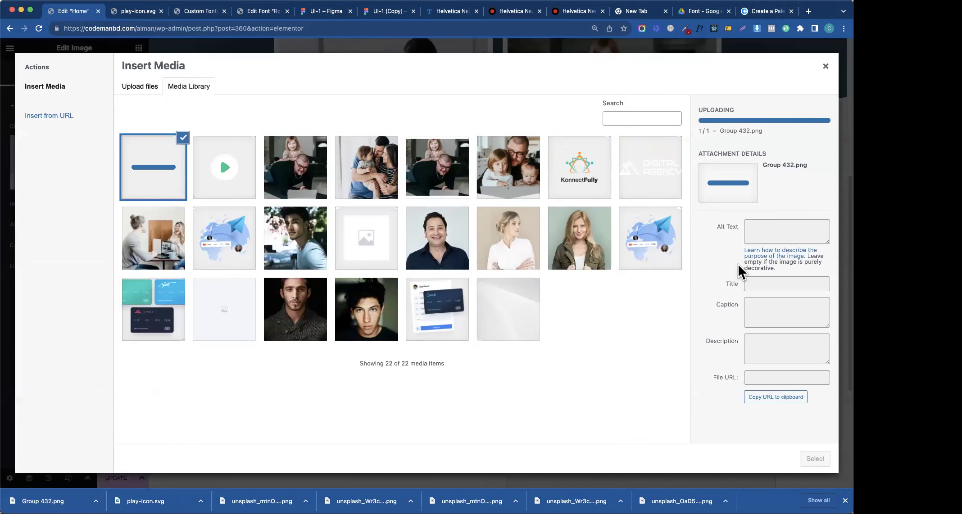
{"action": "triple_click", "coordinate": [791, 261]}
{"action": "type", "text": "about"}
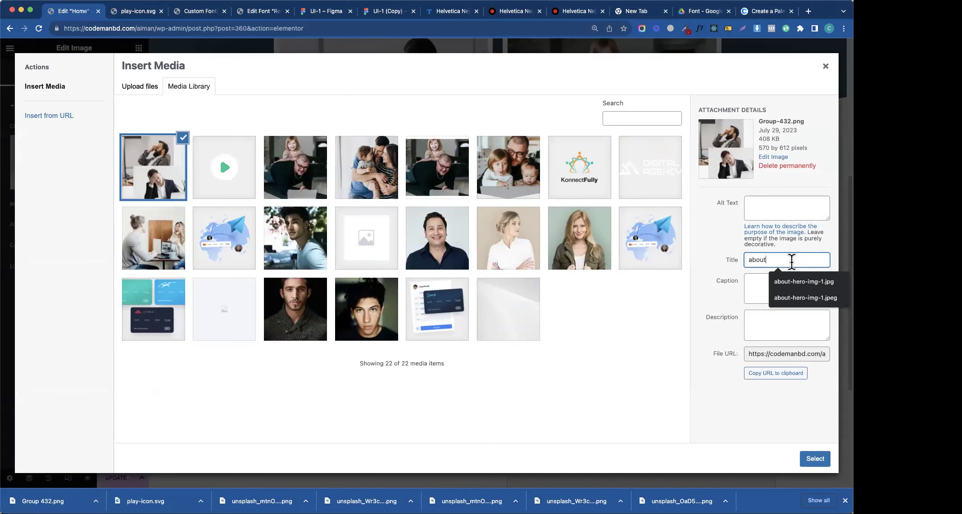
{"action": "left_click", "coordinate": [815, 458]}
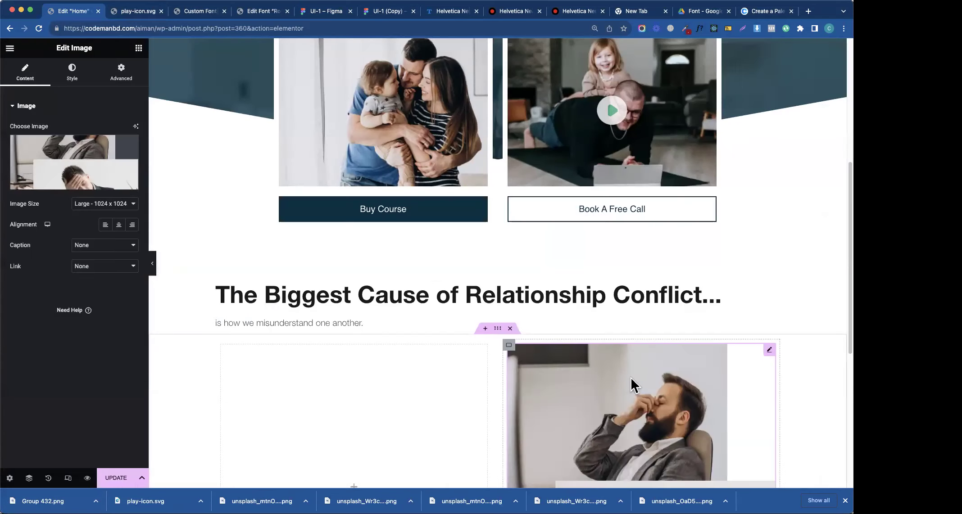
{"action": "scroll", "coordinate": [631, 377], "scroll_direction": "down", "scroll_amount": 5}
{"action": "scroll", "coordinate": [327, 134], "scroll_direction": "up", "scroll_amount": 3}
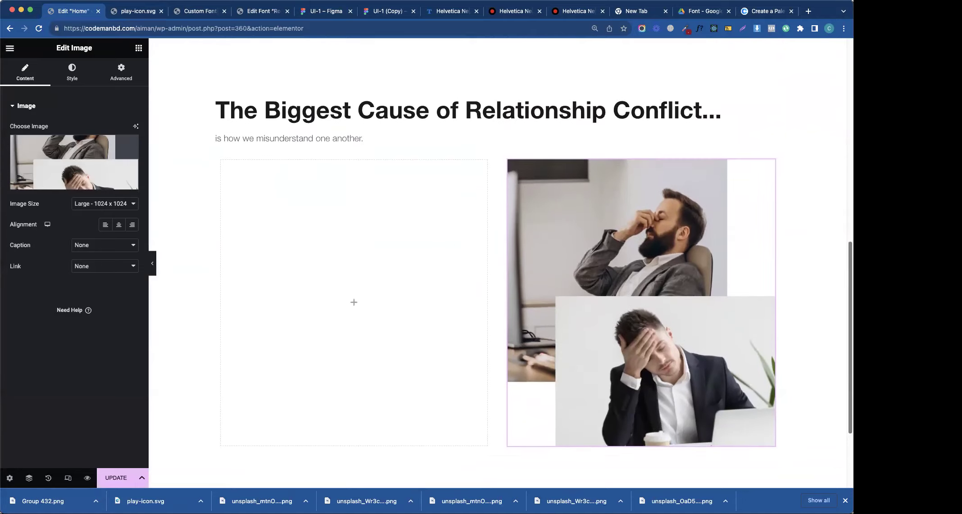
{"action": "left_click", "coordinate": [377, 12]}
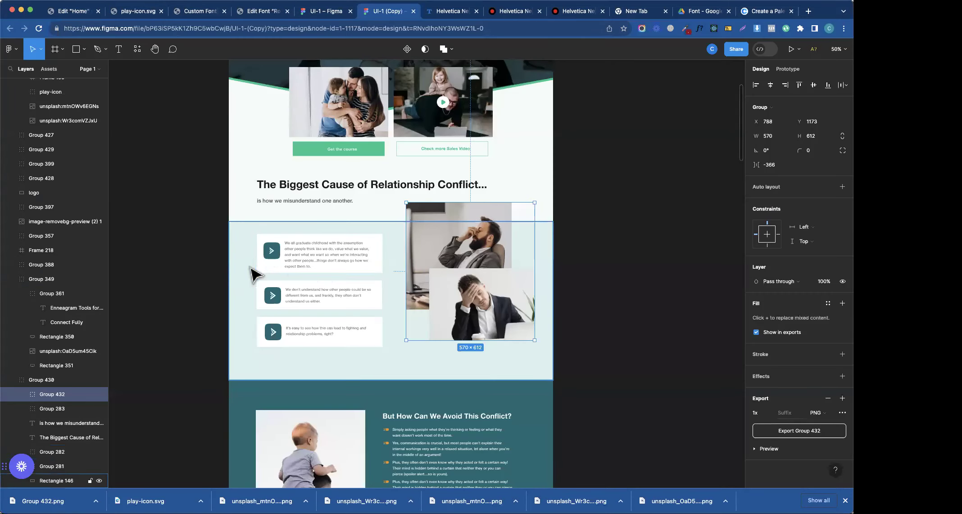
- Place an empty container in the row's left column
{"action": "left_click", "coordinate": [126, 12]}
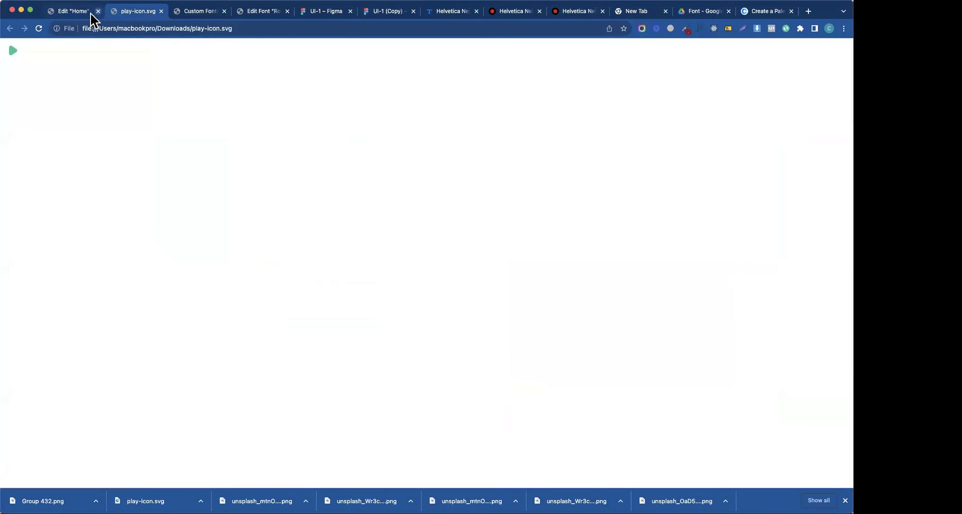
{"action": "left_click", "coordinate": [86, 12]}
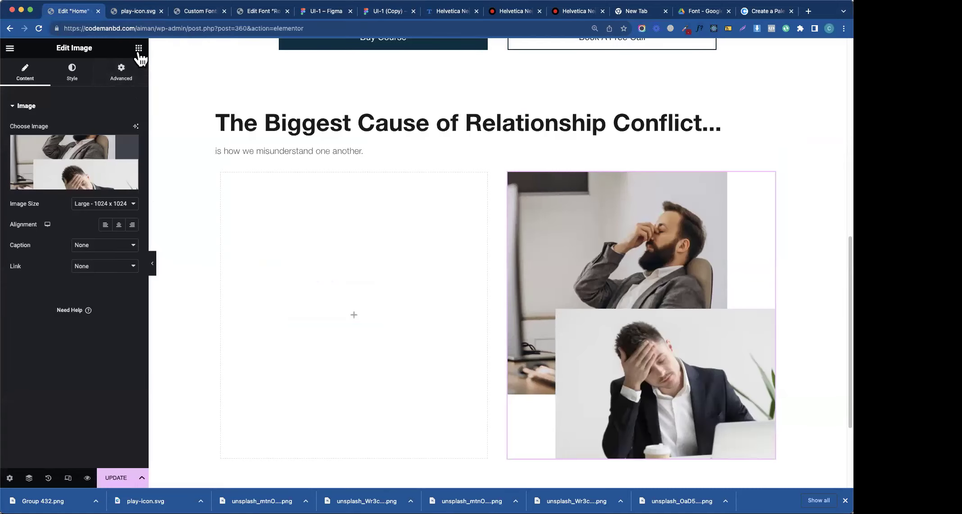
{"action": "left_click", "coordinate": [138, 48]}
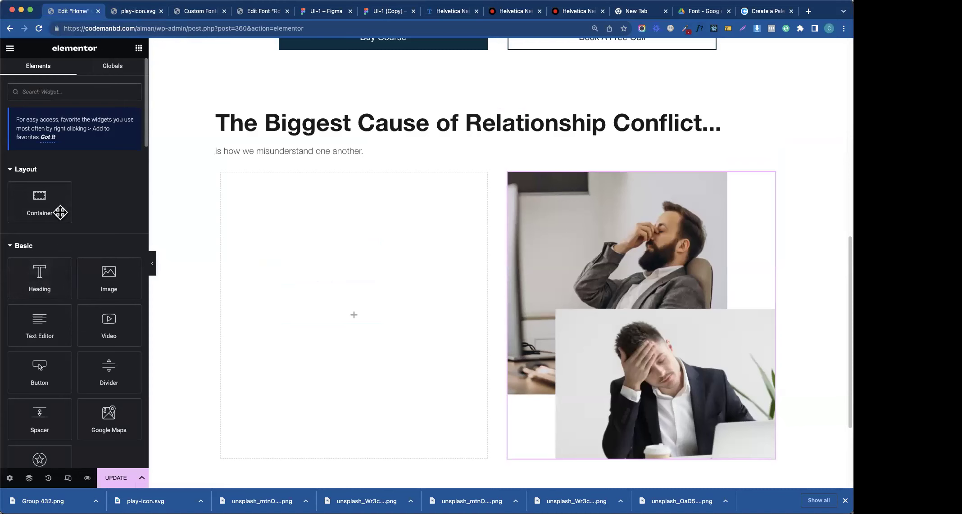
{"action": "left_click_drag", "start_coordinate": [237, 220], "coordinate": [373, 321]}
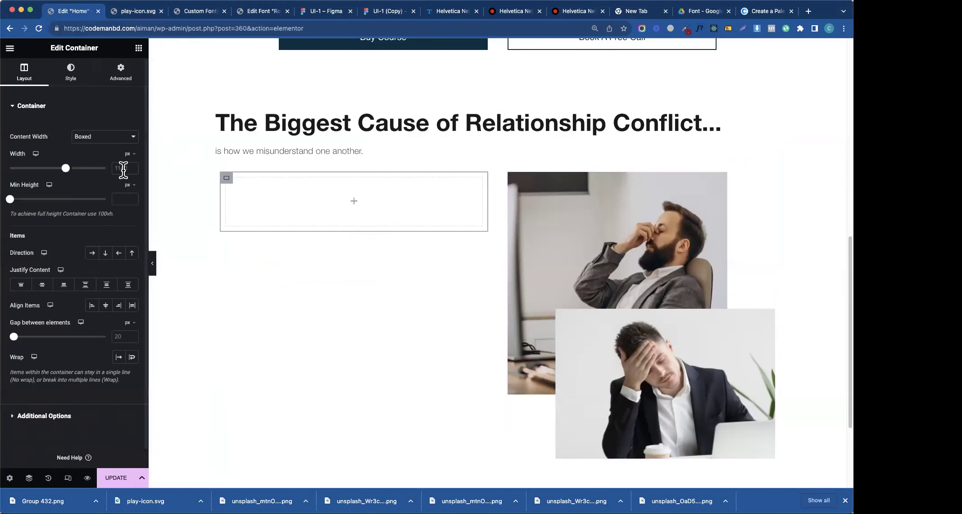
- Drill into the first Figma text card to inspect its 74×74 arrow icon
{"action": "left_click", "coordinate": [390, 12]}
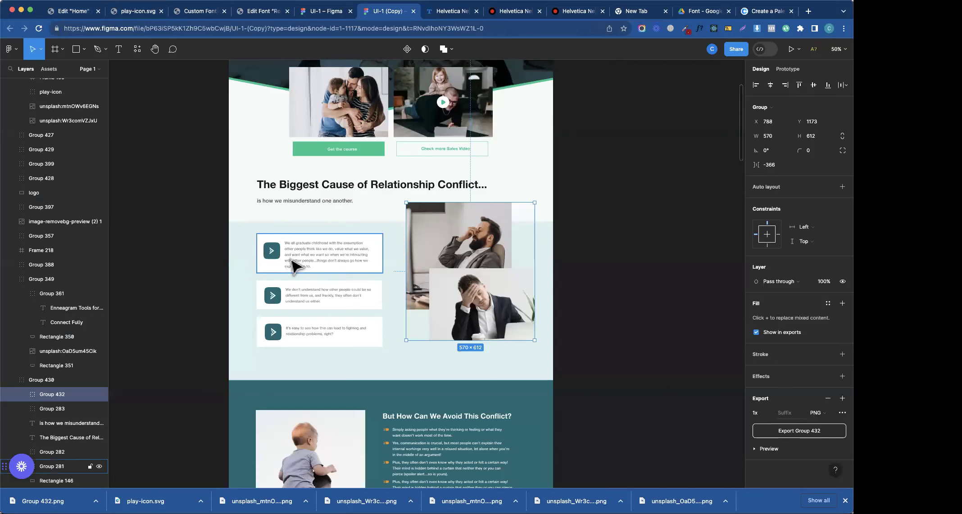
{"action": "left_click", "coordinate": [270, 253]}
{"action": "double_click", "coordinate": [272, 254]}
{"action": "double_click", "coordinate": [274, 258]}
{"action": "double_click", "coordinate": [278, 261]}
{"action": "double_click", "coordinate": [278, 261]}
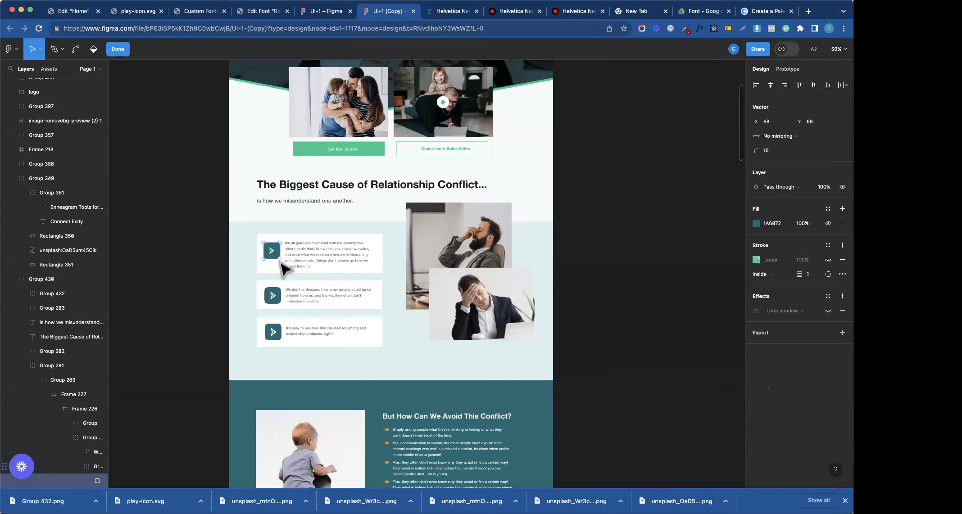
{"action": "left_click", "coordinate": [317, 274]}
{"action": "scroll", "coordinate": [279, 198], "scroll_direction": "up", "scroll_amount": 5}
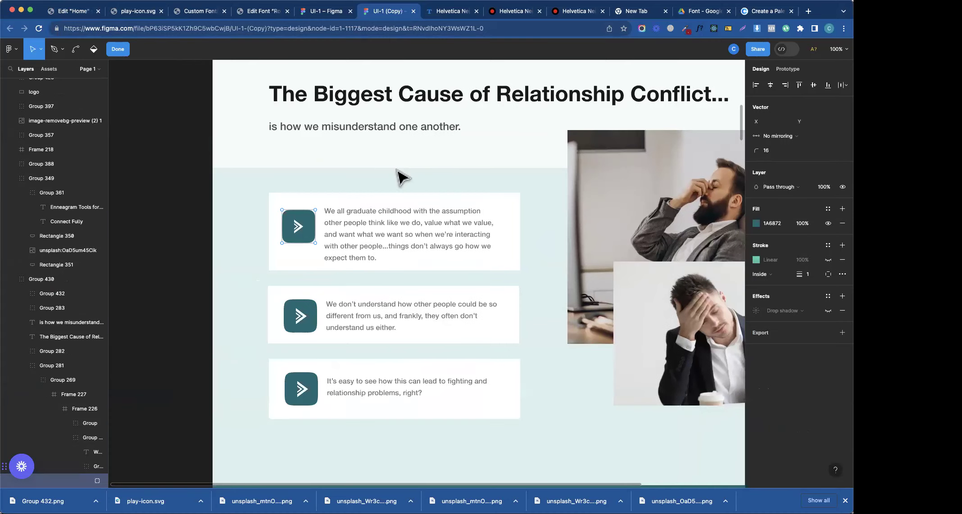
{"action": "key", "text": "Escape"}
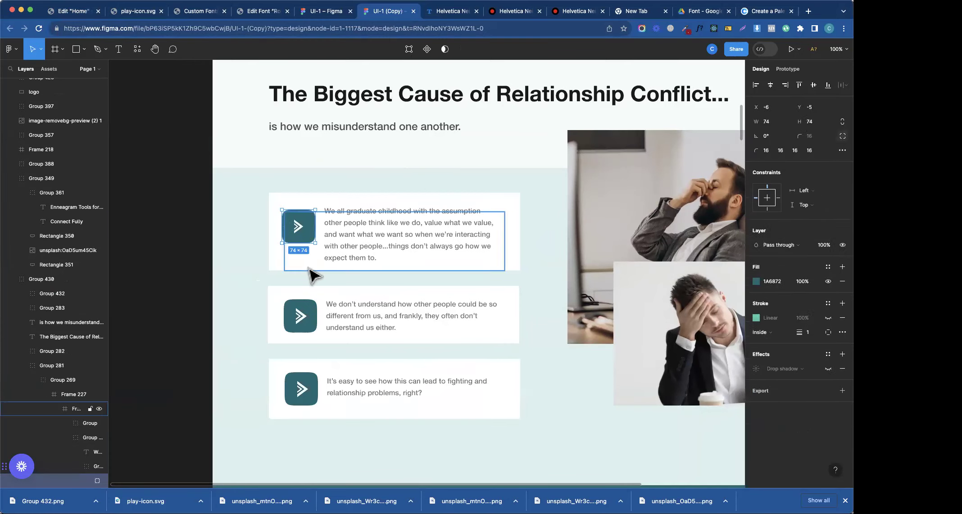
{"action": "double_click", "coordinate": [302, 246]}
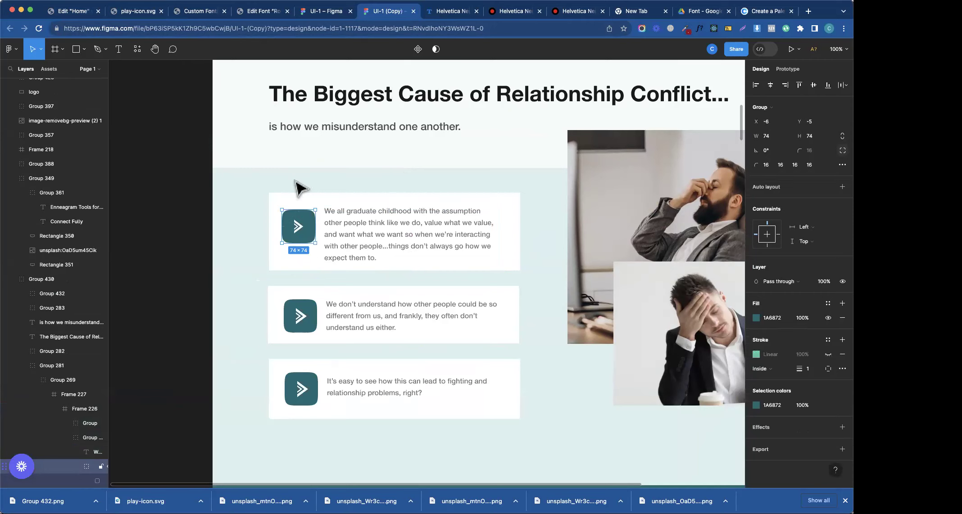
{"action": "left_click", "coordinate": [74, 12]}
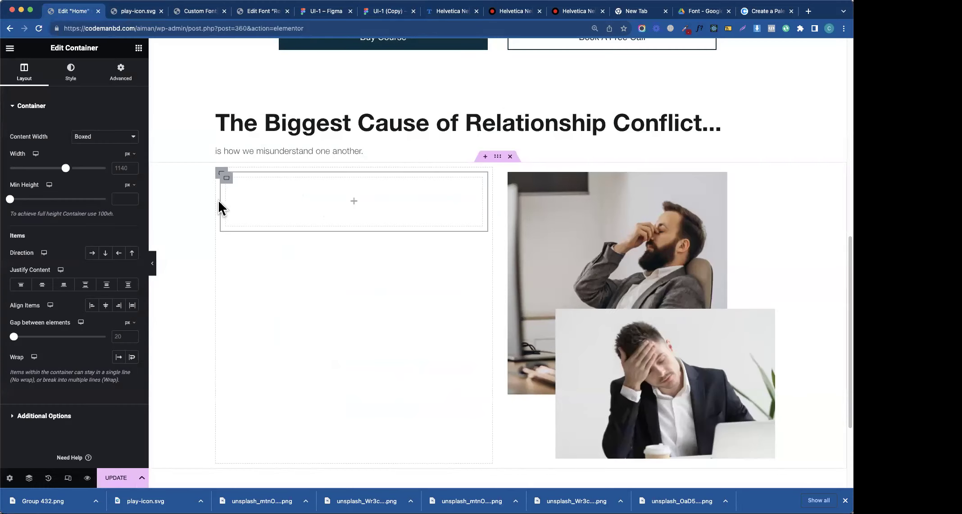
- Add an Icon Box widget to the left container with the icon positioned left
{"action": "left_click", "coordinate": [139, 48]}
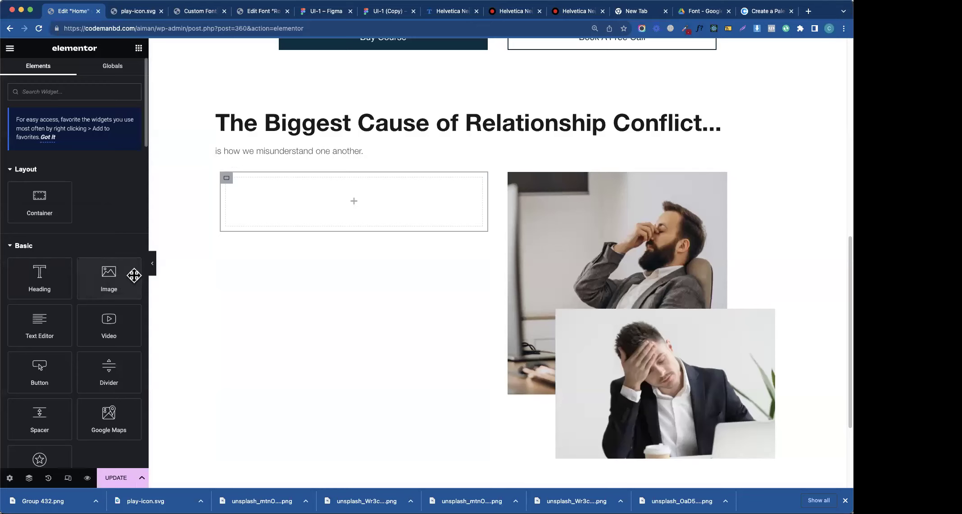
{"action": "type", "text": "icon"}
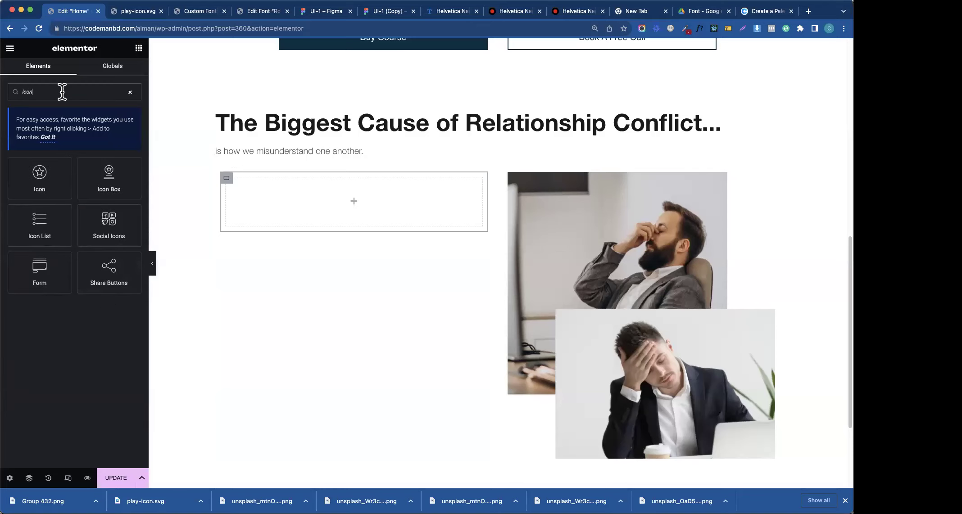
{"action": "left_click_drag", "start_coordinate": [116, 193], "coordinate": [306, 221]}
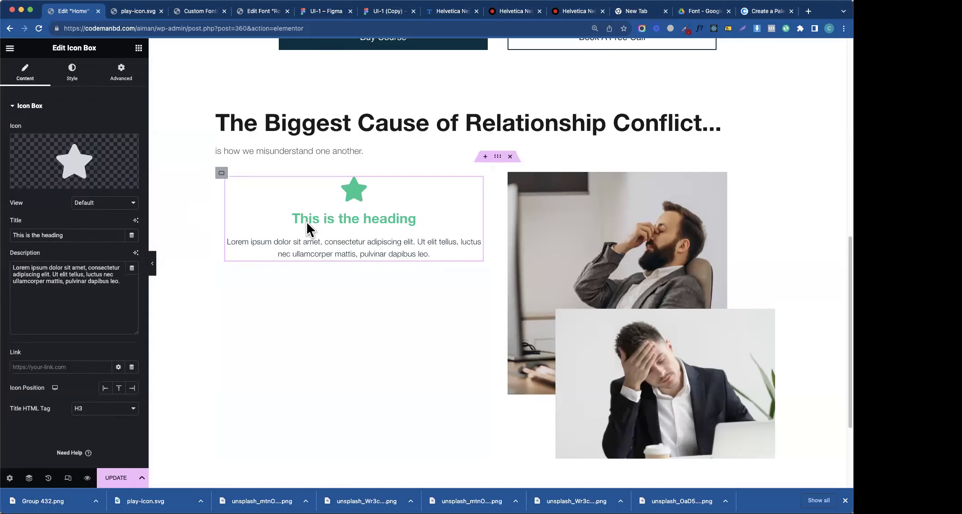
{"action": "left_click", "coordinate": [105, 388]}
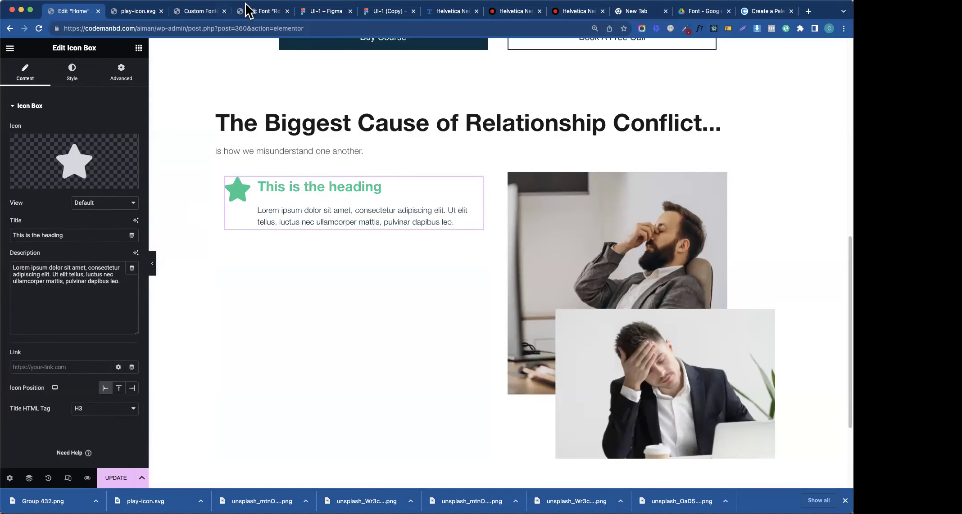
- Paste the first Figma card's paragraph as the description and title the box Fact 01
{"action": "left_click", "coordinate": [263, 12]}
{"action": "left_click", "coordinate": [374, 11]}
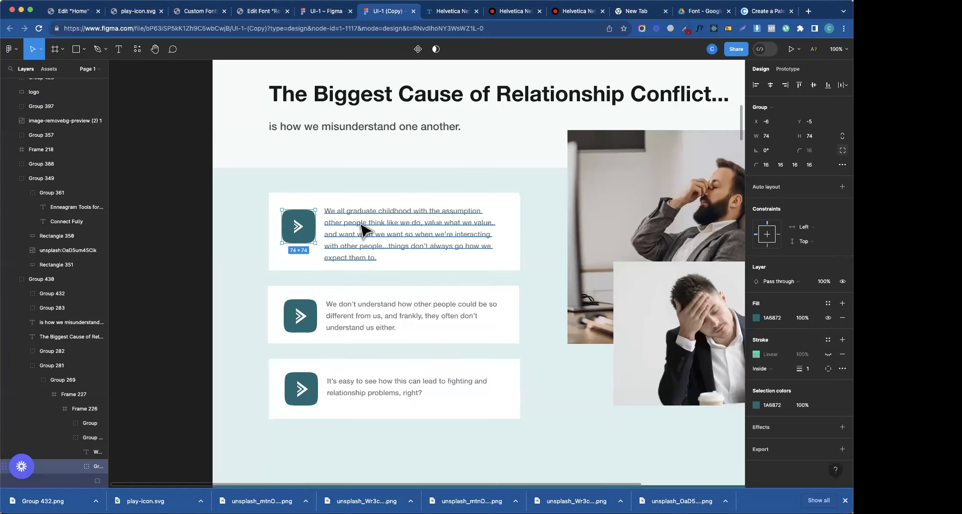
{"action": "left_click", "coordinate": [361, 229]}
{"action": "left_click", "coordinate": [134, 12]}
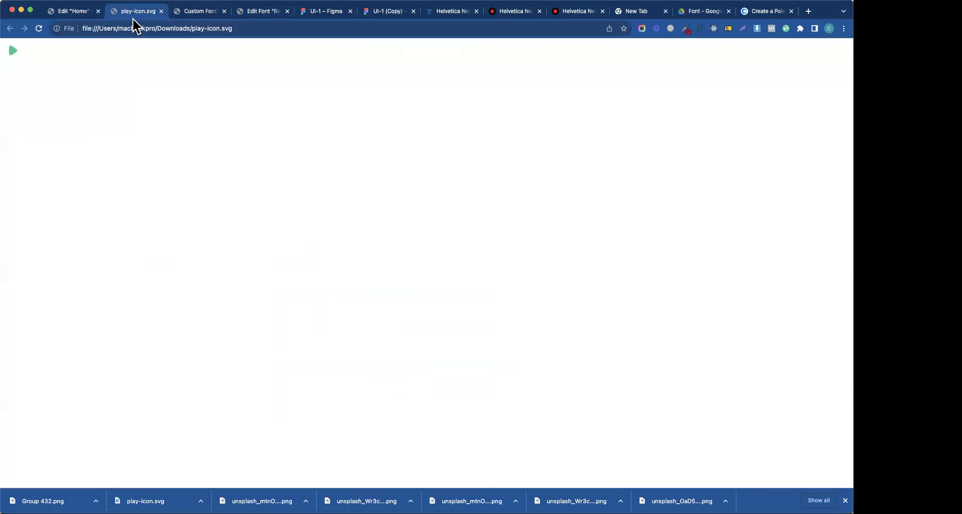
{"action": "left_click", "coordinate": [79, 13]}
{"action": "left_click", "coordinate": [75, 279]}
{"action": "key", "text": "super+a"}
{"action": "type", "text": "We all graduate childhood with the assumption other people think like we do, value what we value, and want what we want so when we’re interacting with other people...things don’t always go how we expect them to."}
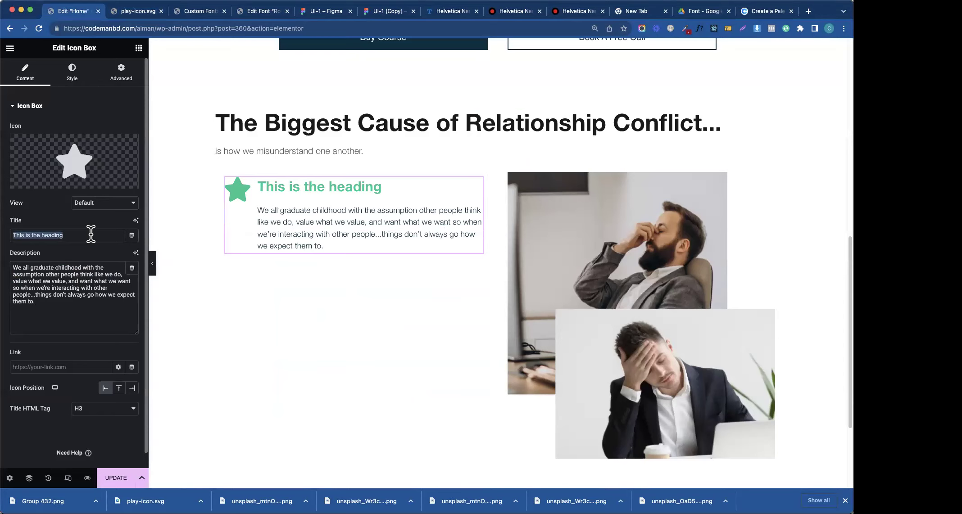
{"action": "type", "text": "Fact 01"}
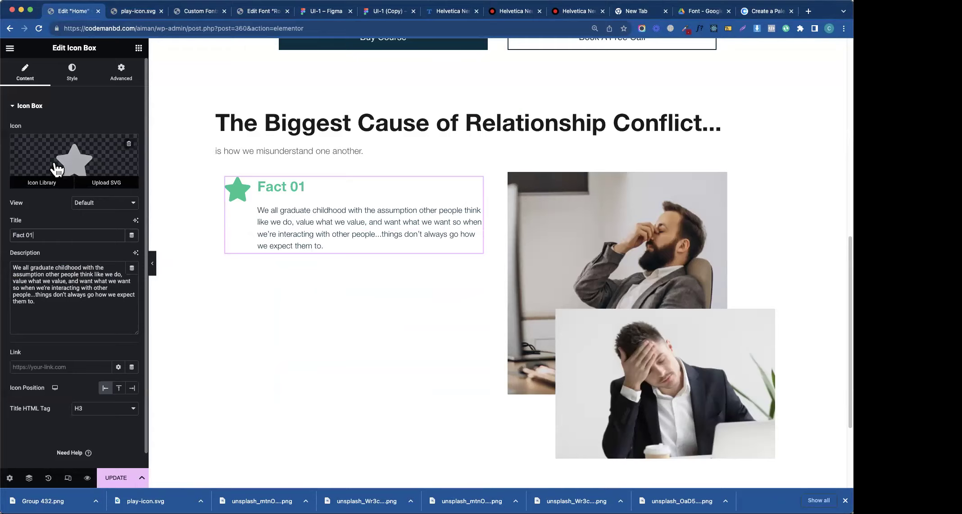
{"action": "left_click", "coordinate": [72, 162]}
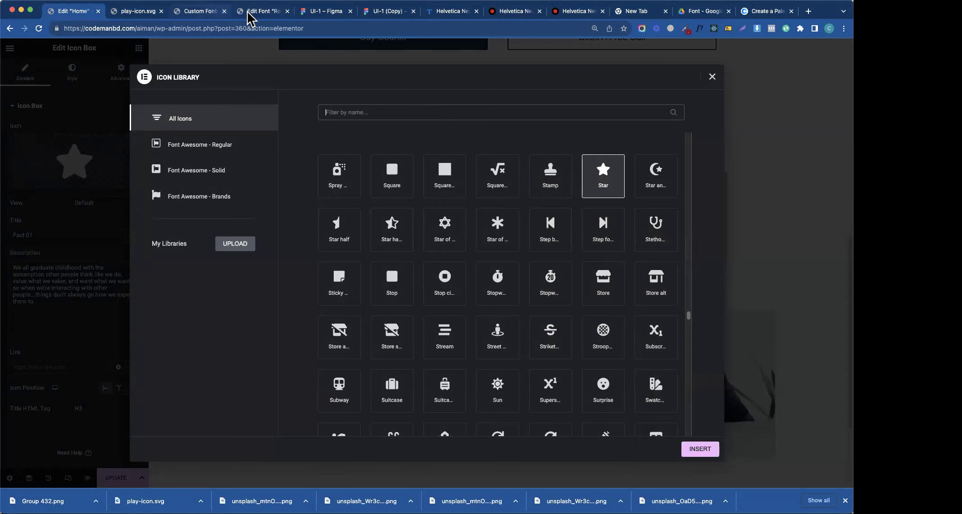
- Check the Fact 01 icon in the Figma design and begin an icon library search
{"action": "left_click", "coordinate": [295, 12]}
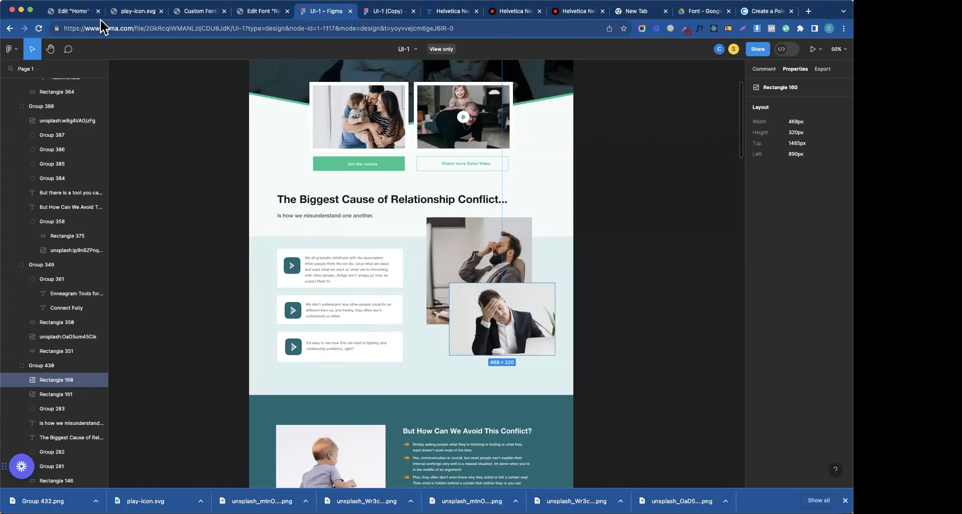
{"action": "left_click", "coordinate": [87, 14]}
{"action": "type", "text": "facr"}
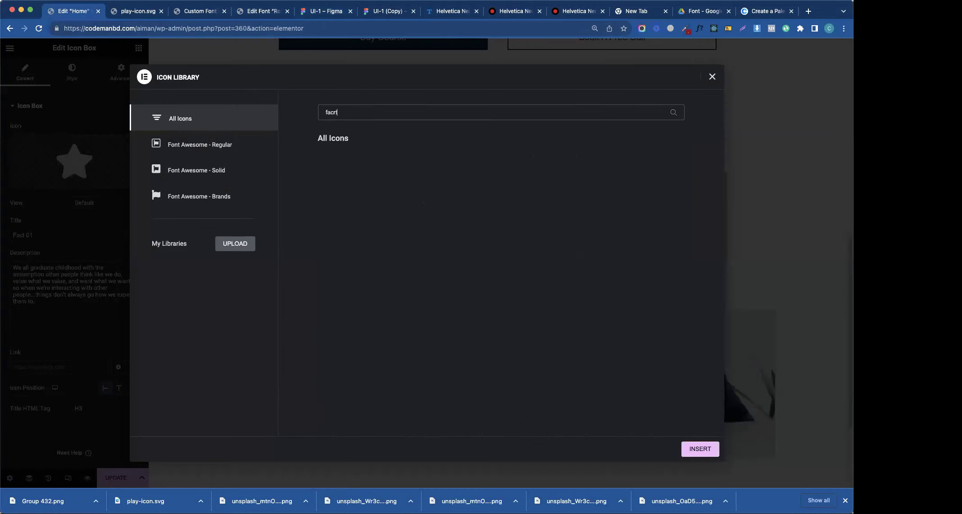
{"action": "key", "text": "BackSpace"}
{"action": "key", "text": "BackSpace"}
{"action": "key", "text": "BackSpace"}
{"action": "key", "text": "BackSpace"}
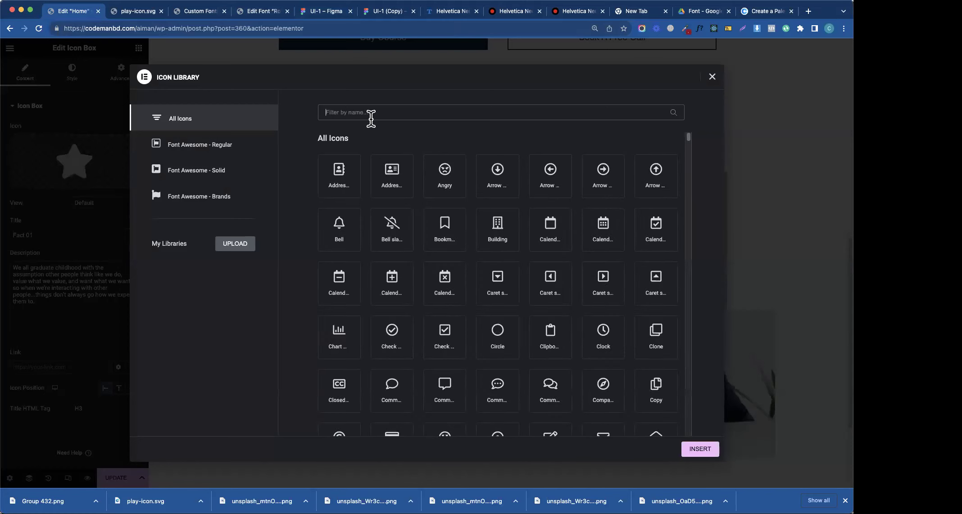
{"action": "scroll", "coordinate": [665, 358], "scroll_direction": "down", "scroll_amount": 5}
{"action": "scroll", "coordinate": [601, 333], "scroll_direction": "up", "scroll_amount": 5}
- Search the icon library for 'edit' and insert the outlined Edit icon
{"action": "type", "text": "desi"}
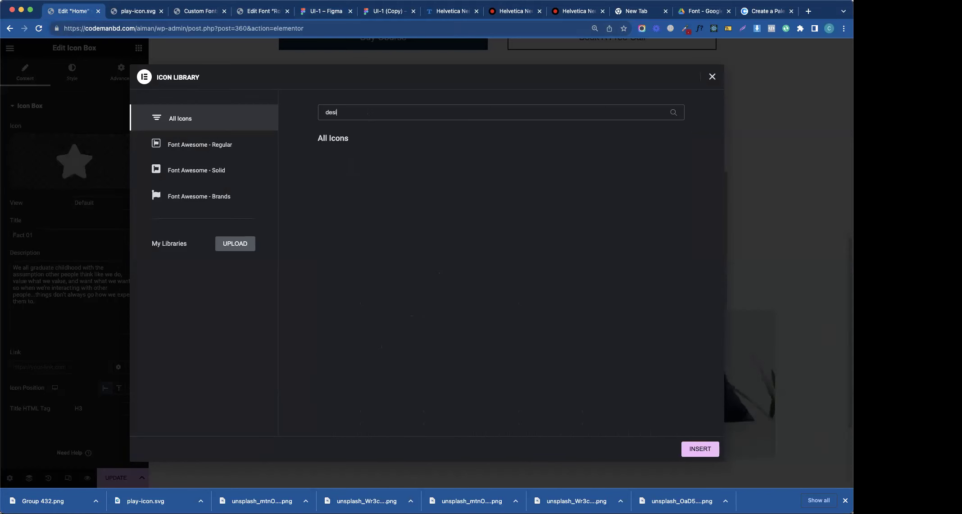
{"action": "key", "text": "BackSpace"}
{"action": "key", "text": "BackSpace"}
{"action": "key", "text": "BackSpace"}
{"action": "type", "text": "esi"}
{"action": "key", "text": "BackSpace"}
{"action": "key", "text": "BackSpace"}
{"action": "type", "text": "dit"}
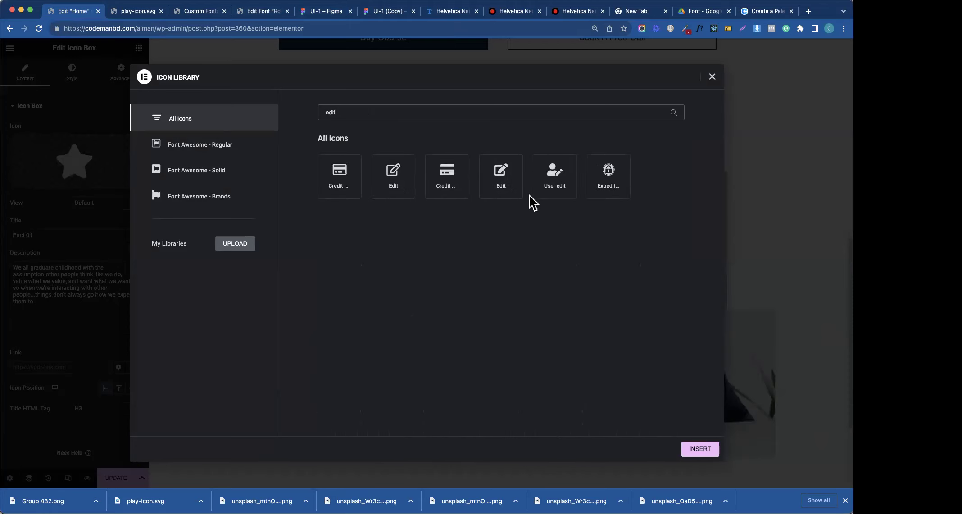
{"action": "left_click", "coordinate": [509, 175]}
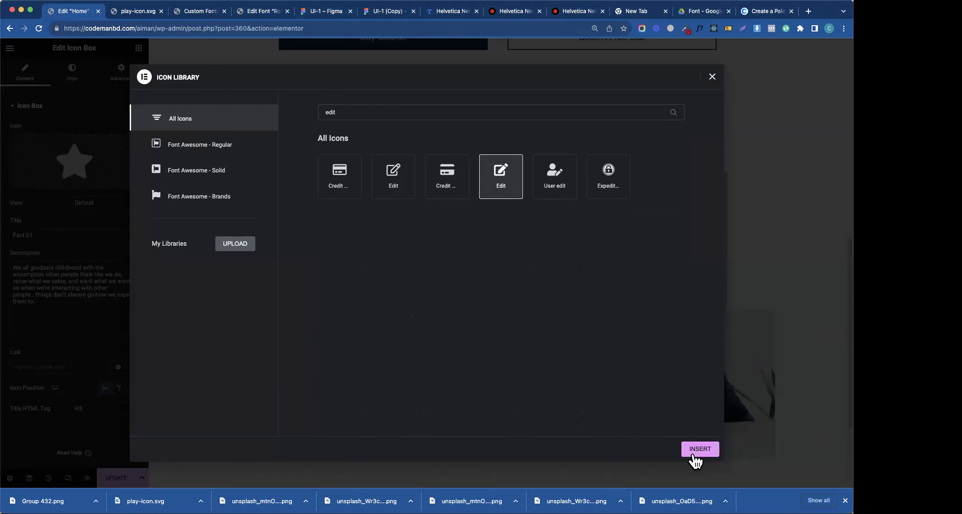
{"action": "left_click", "coordinate": [398, 179]}
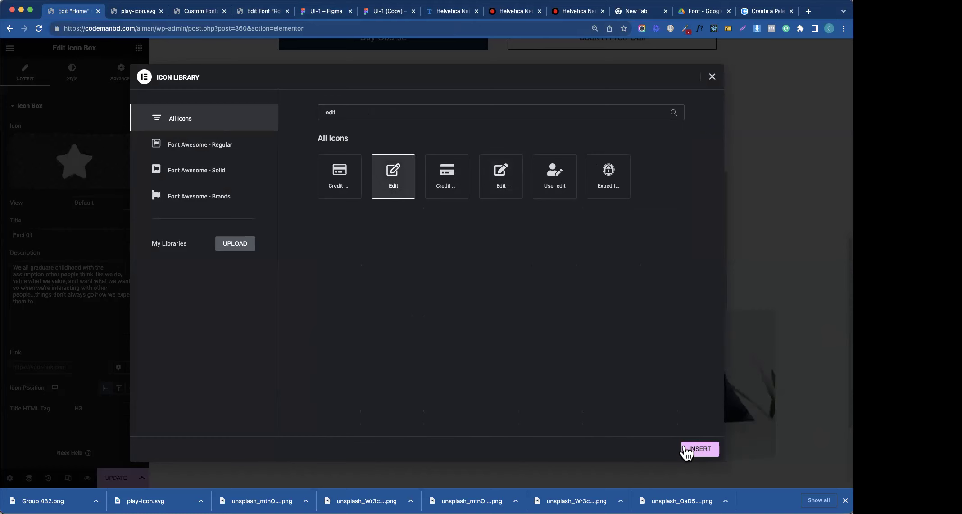
{"action": "left_click", "coordinate": [685, 448]}
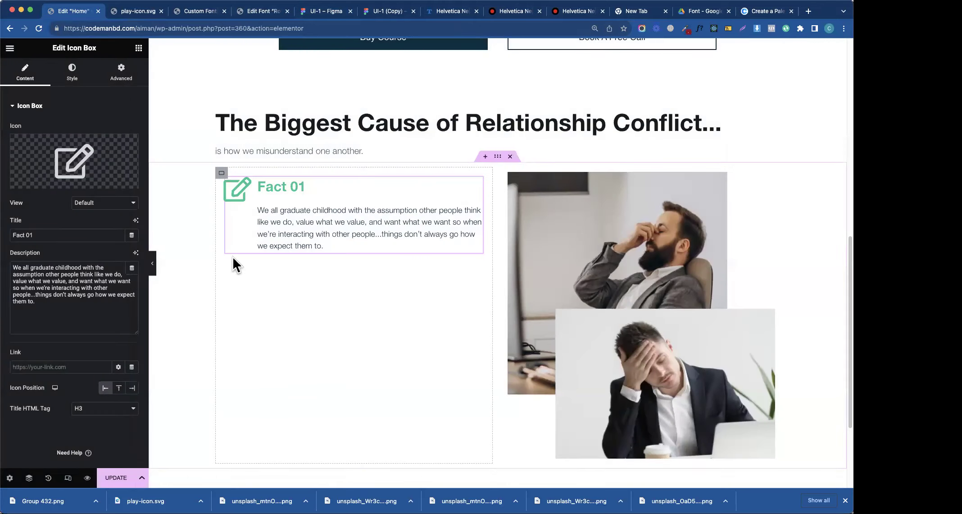
- Try filled and outlined circle views, then set the icon back to plain with no frame
{"action": "left_click", "coordinate": [69, 79]}
{"action": "left_click", "coordinate": [25, 72]}
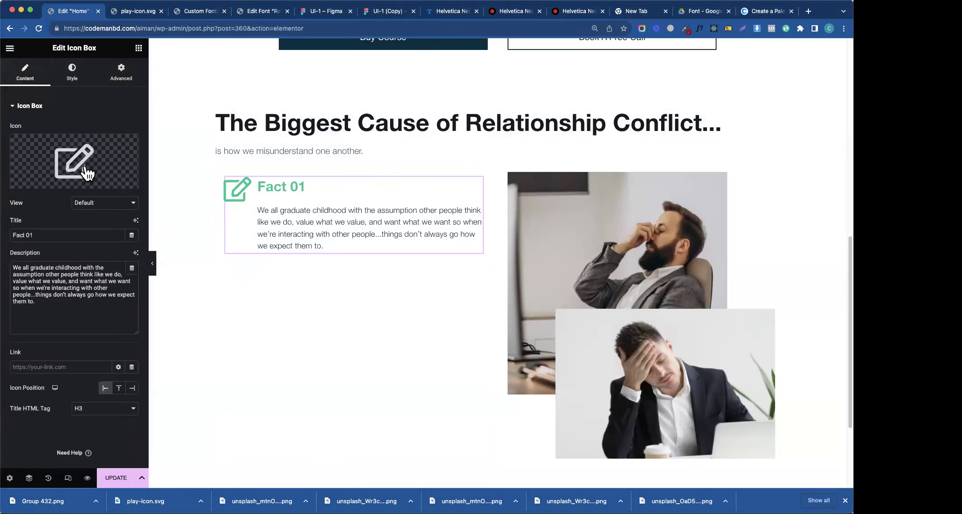
{"action": "left_click", "coordinate": [105, 204]}
{"action": "left_click", "coordinate": [102, 214]}
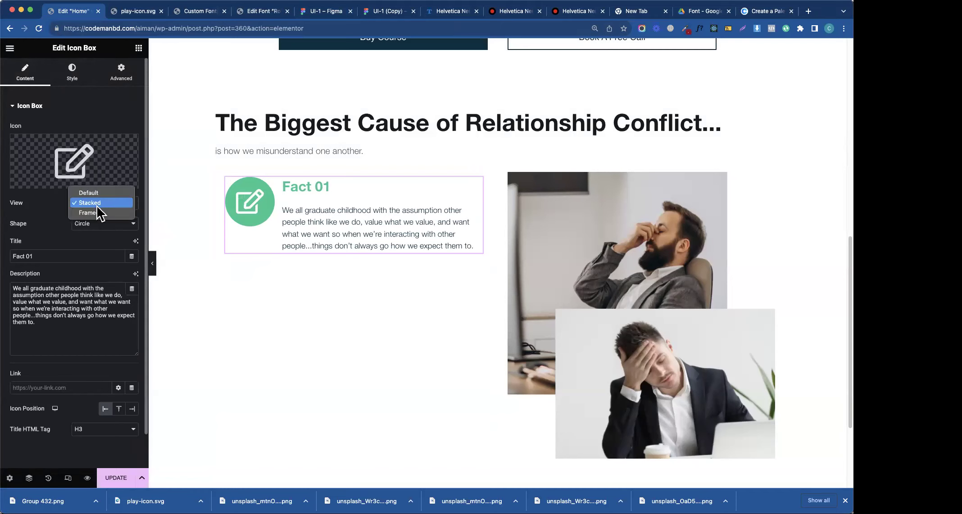
{"action": "left_click", "coordinate": [96, 211]}
{"action": "left_click", "coordinate": [100, 208]}
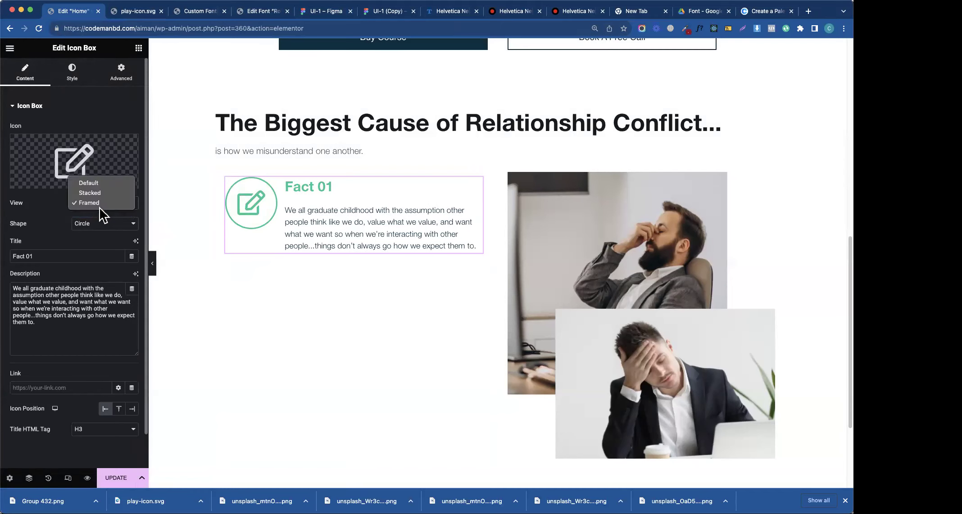
{"action": "left_click", "coordinate": [99, 184]}
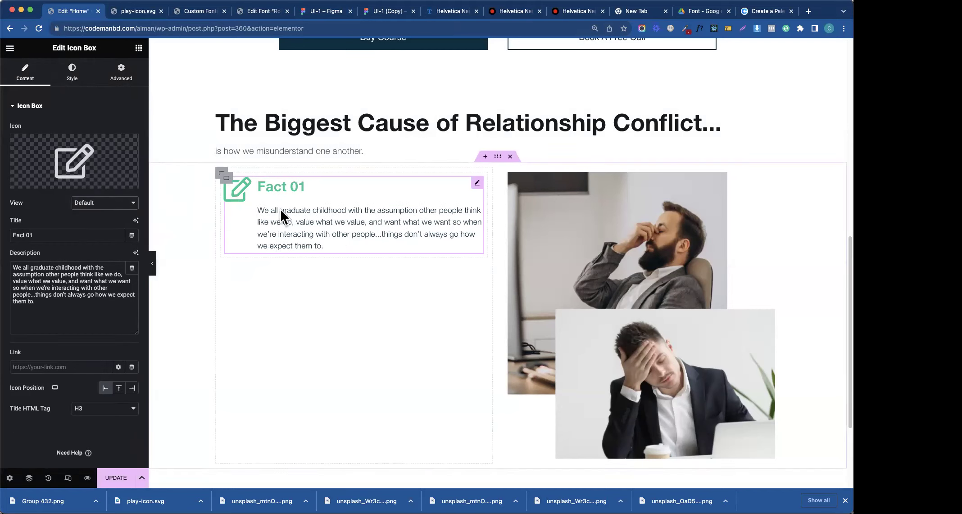
{"action": "left_click", "coordinate": [72, 72]}
{"action": "left_click", "coordinate": [129, 214]}
- Set the Fact 01 icon size to 36 and rotate the icon slightly
{"action": "type", "text": "10"}
{"action": "key", "text": "BackSpace"}
{"action": "key", "text": "BackSpace"}
{"action": "type", "text": "30"}
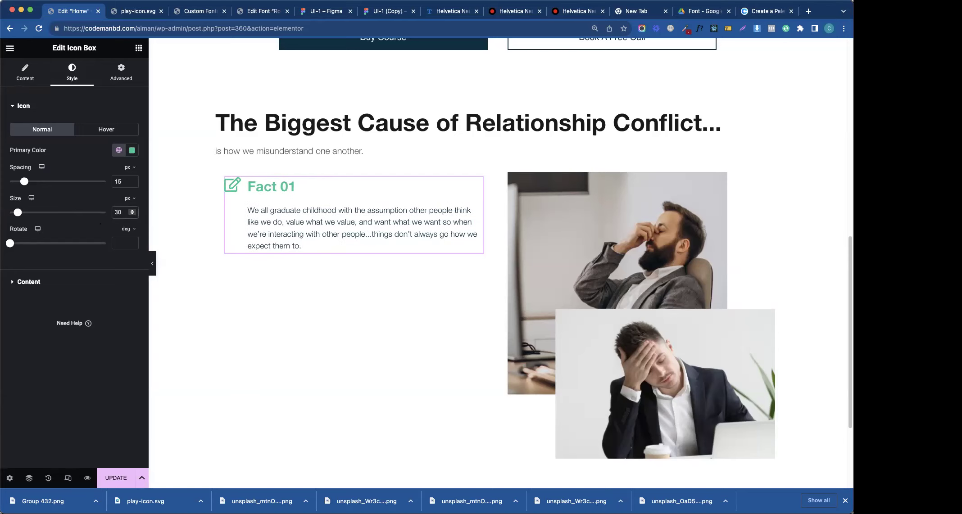
{"action": "key", "text": "Up"}
{"action": "key", "text": "Up"}
{"action": "key", "text": "Up"}
{"action": "key", "text": "Up"}
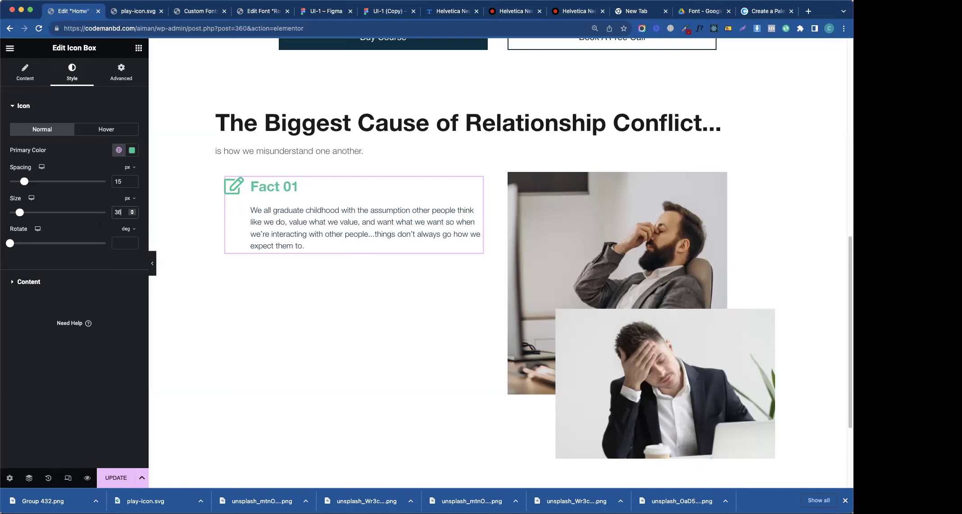
{"action": "key", "text": "Up"}
{"action": "left_click", "coordinate": [11, 244]}
{"action": "left_click_drag", "start_coordinate": [10, 244], "coordinate": [13, 251]}
- Give the Fact 01 title a 24 px font size and about 10 spacing below it
{"action": "left_click", "coordinate": [36, 107]}
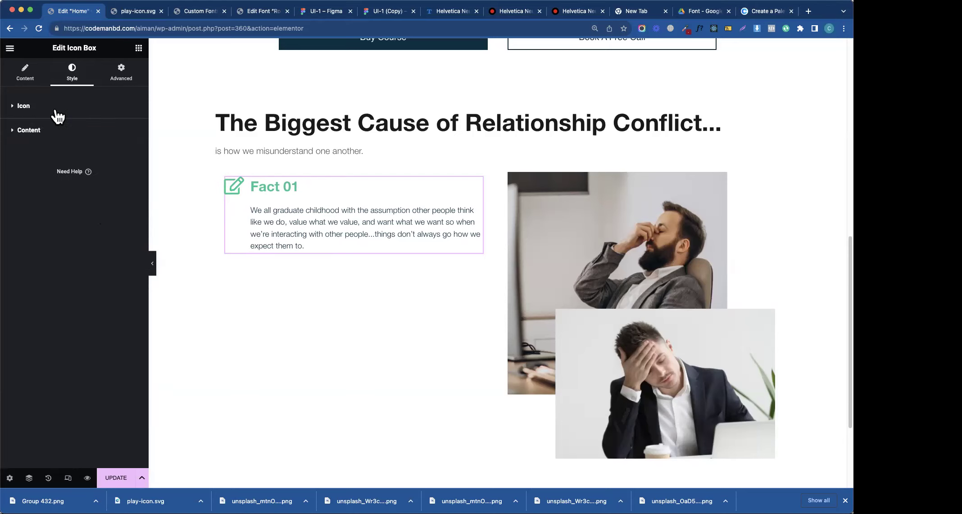
{"action": "left_click", "coordinate": [55, 110]}
{"action": "left_click", "coordinate": [29, 113]}
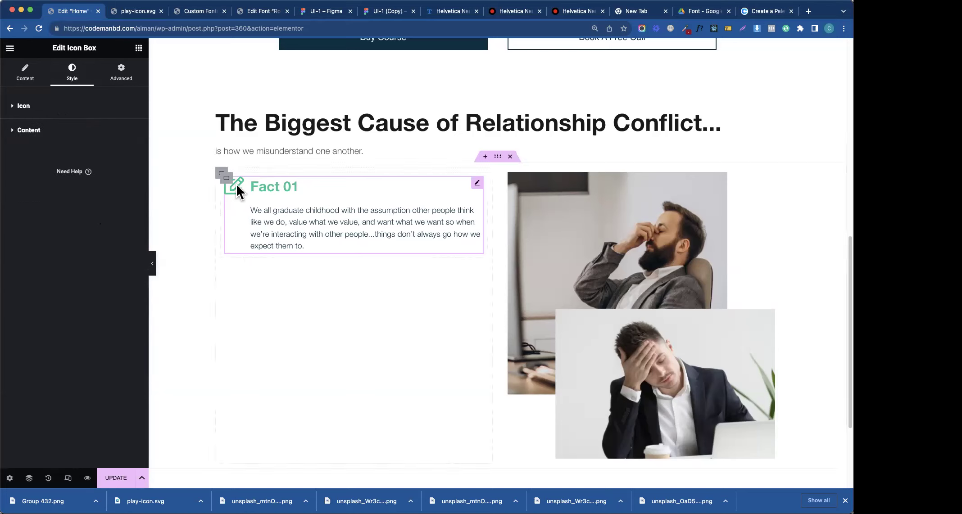
{"action": "left_click", "coordinate": [36, 129]}
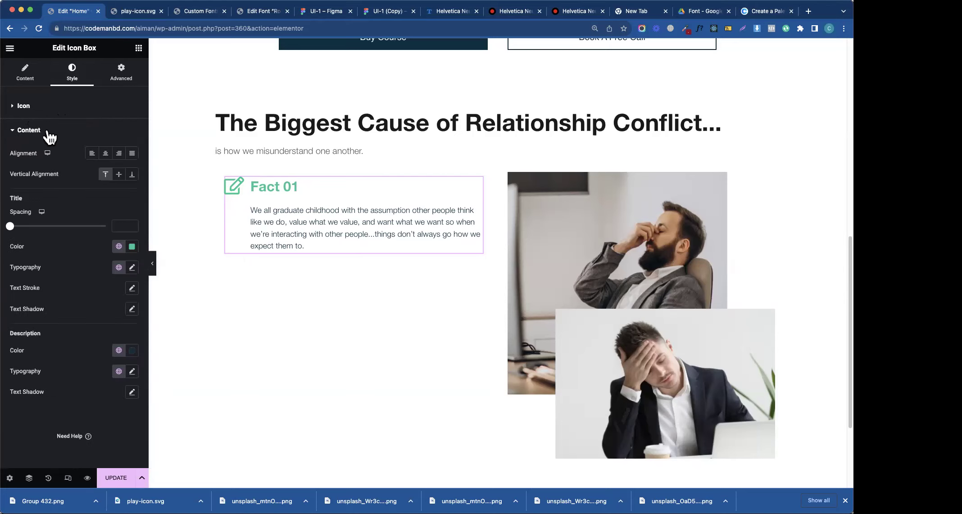
{"action": "left_click", "coordinate": [132, 291]}
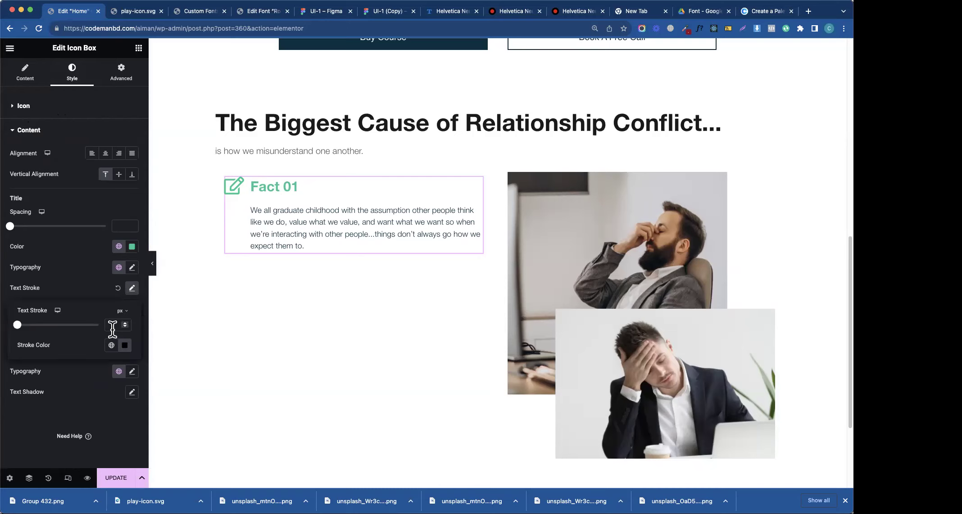
{"action": "left_click", "coordinate": [104, 288]}
{"action": "left_click", "coordinate": [132, 269]}
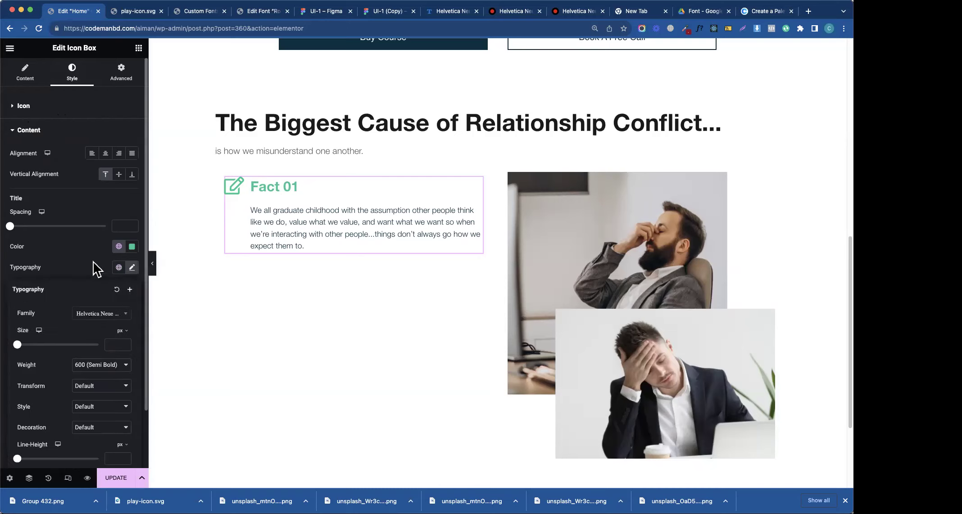
{"action": "left_click", "coordinate": [115, 344]}
{"action": "type", "text": "23"}
{"action": "key", "text": "Up"}
{"action": "left_click", "coordinate": [56, 248]}
{"action": "left_click_drag", "start_coordinate": [13, 232], "coordinate": [26, 236]}
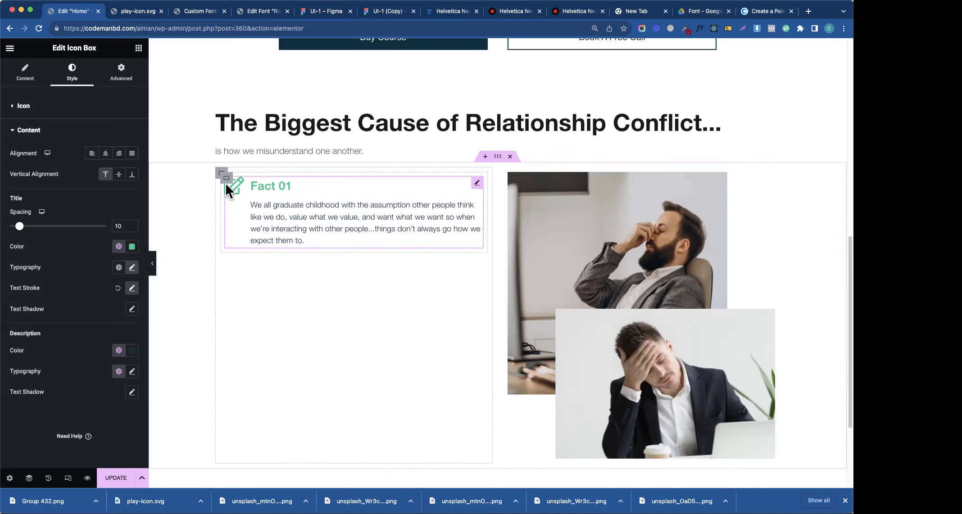
{"action": "left_click", "coordinate": [231, 179]}
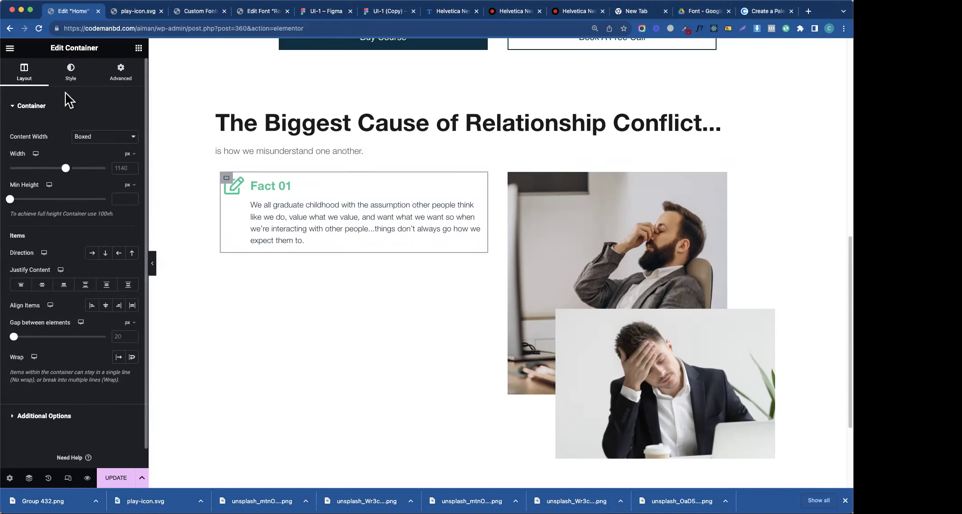
- Give the Fact 01 container a plain white background colour
{"action": "left_click", "coordinate": [71, 76]}
{"action": "left_click", "coordinate": [104, 152]}
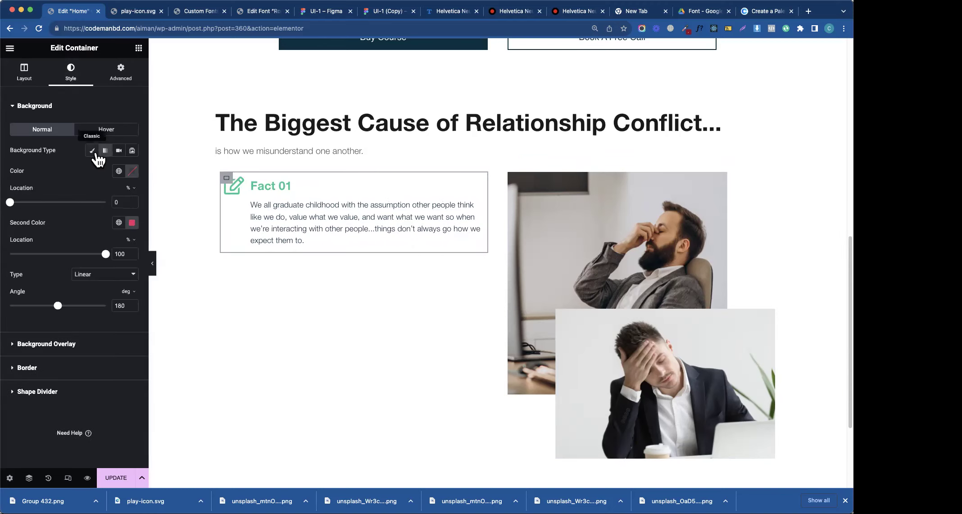
{"action": "left_click", "coordinate": [92, 151]}
{"action": "left_click", "coordinate": [132, 171]}
{"action": "left_click_drag", "start_coordinate": [106, 224], "coordinate": [50, 184]}
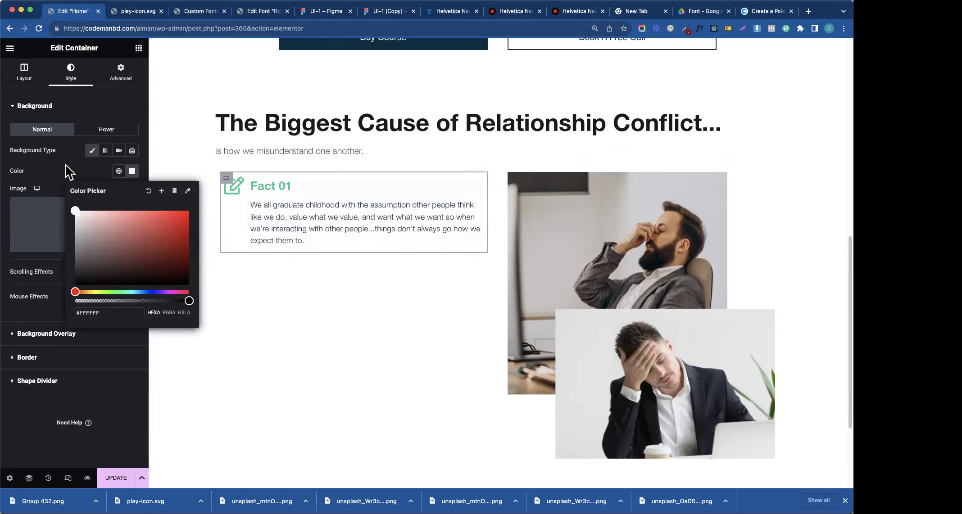
{"action": "left_click", "coordinate": [68, 171]}
- Give the outer section a plain light-primary green background from the global colours
{"action": "left_click", "coordinate": [499, 158]}
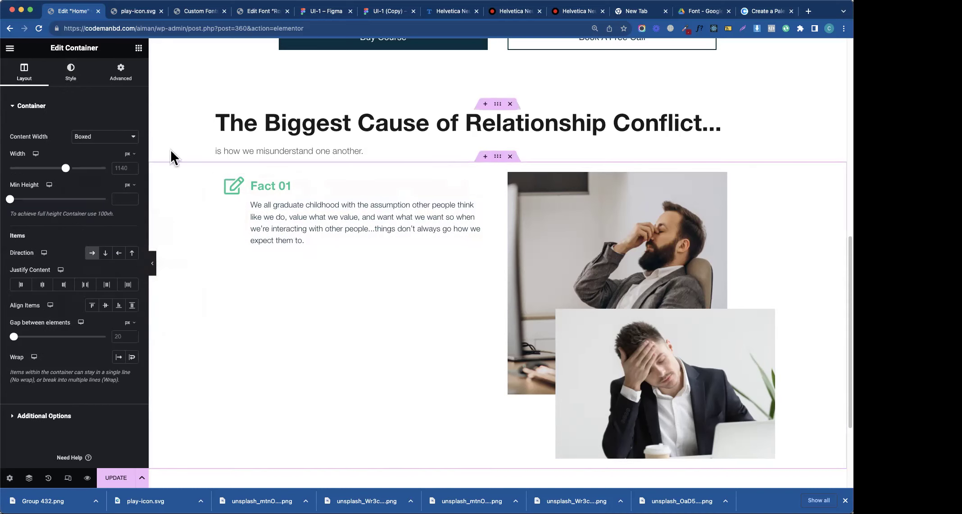
{"action": "left_click", "coordinate": [71, 72]}
{"action": "left_click", "coordinate": [95, 154]}
{"action": "left_click", "coordinate": [118, 171]}
{"action": "left_click", "coordinate": [45, 303]}
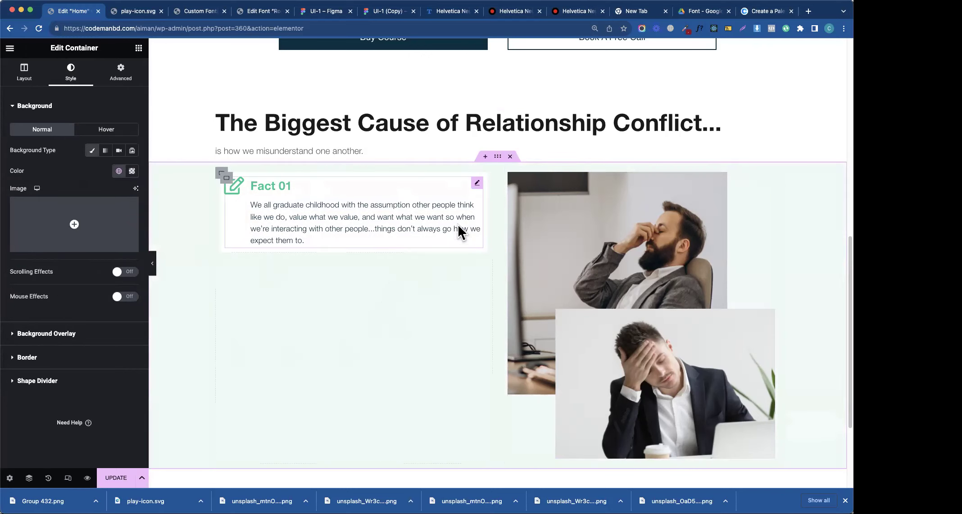
- Set 30 padding on all sides of the Fact 01 box and preview it
{"action": "left_click", "coordinate": [222, 175]}
{"action": "left_click", "coordinate": [120, 72]}
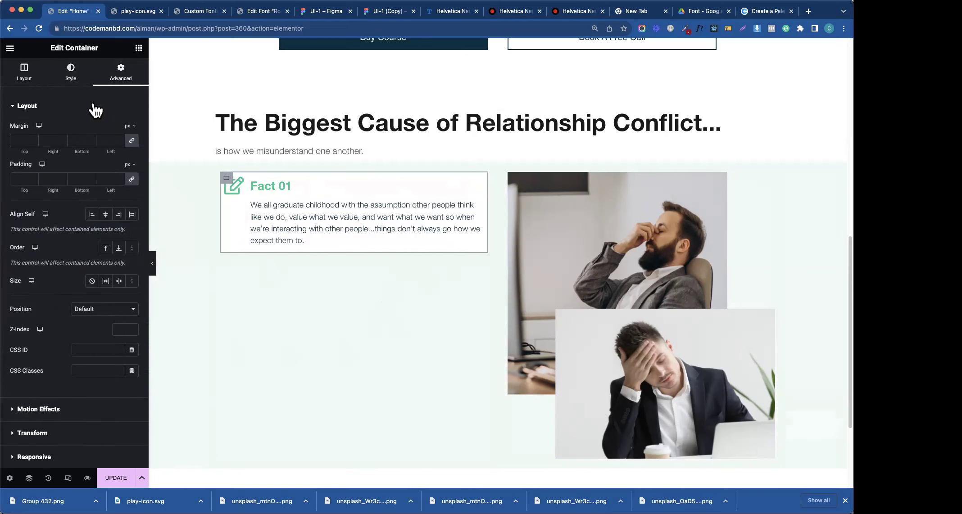
{"action": "left_click", "coordinate": [25, 174]}
{"action": "type", "text": "20"}
{"action": "key", "text": "Up"}
{"action": "key", "text": "Up"}
{"action": "key", "text": "Up"}
{"action": "key", "text": "Up"}
{"action": "key", "text": "Up"}
{"action": "key", "text": "Up"}
{"action": "key", "text": "Up"}
{"action": "key", "text": "Up"}
{"action": "key", "text": "Up"}
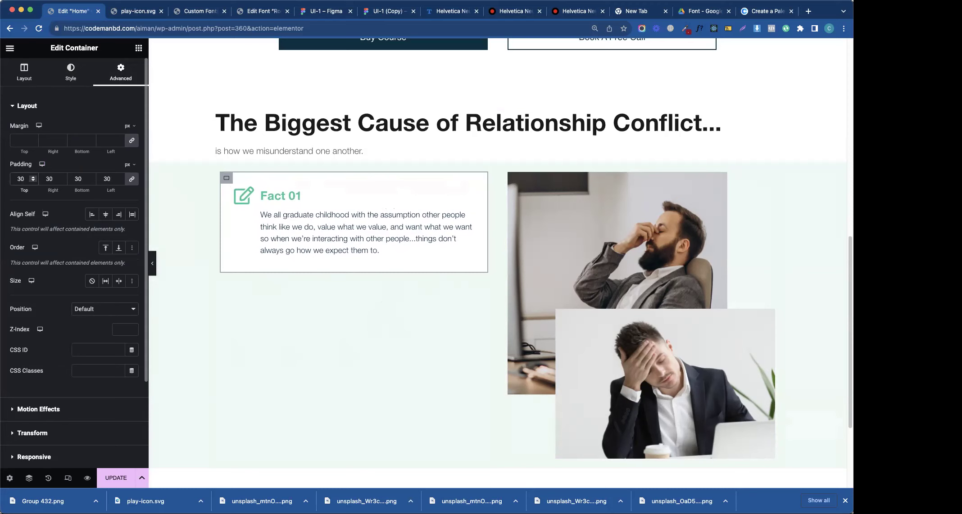
{"action": "left_click", "coordinate": [153, 261]}
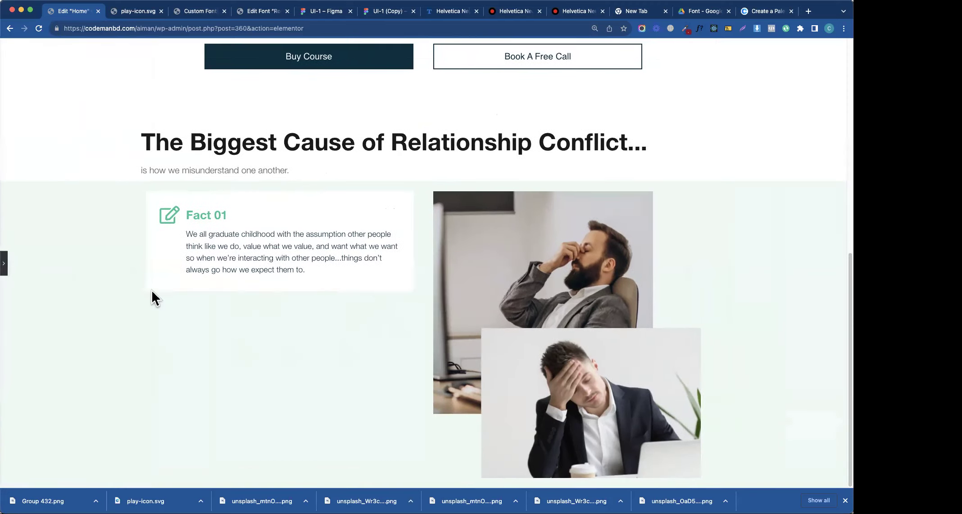
{"action": "left_click", "coordinate": [4, 263]}
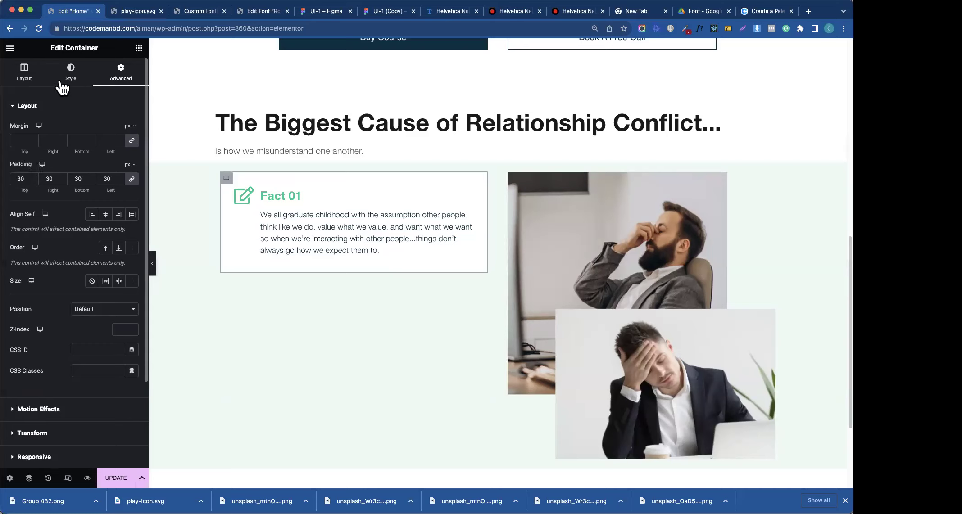
{"action": "left_click", "coordinate": [42, 105]}
- Give the Fact 01 box a solid border in the Primary green
{"action": "left_click", "coordinate": [67, 81]}
{"action": "left_click", "coordinate": [20, 119]}
{"action": "left_click", "coordinate": [18, 166]}
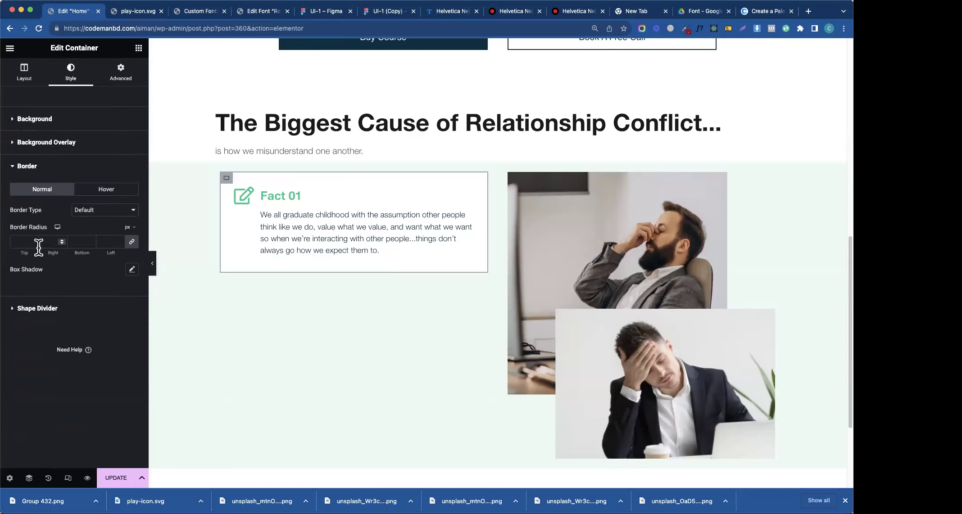
{"action": "left_click", "coordinate": [90, 212]}
{"action": "left_click", "coordinate": [93, 230]}
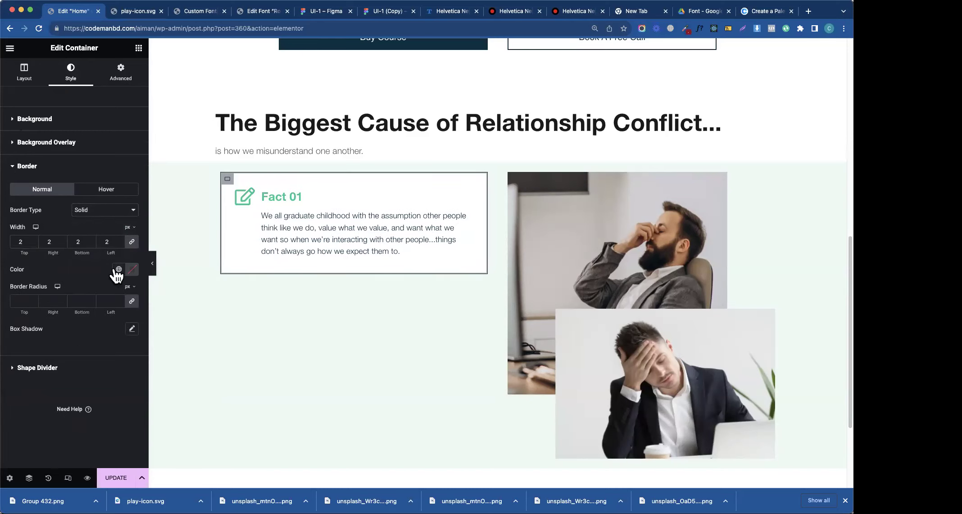
{"action": "left_click", "coordinate": [118, 270]}
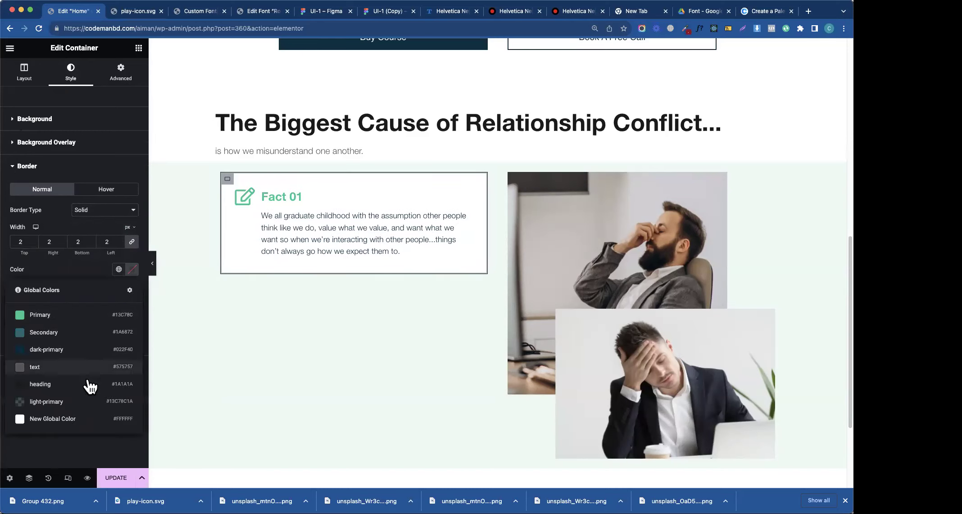
{"action": "left_click", "coordinate": [68, 316]}
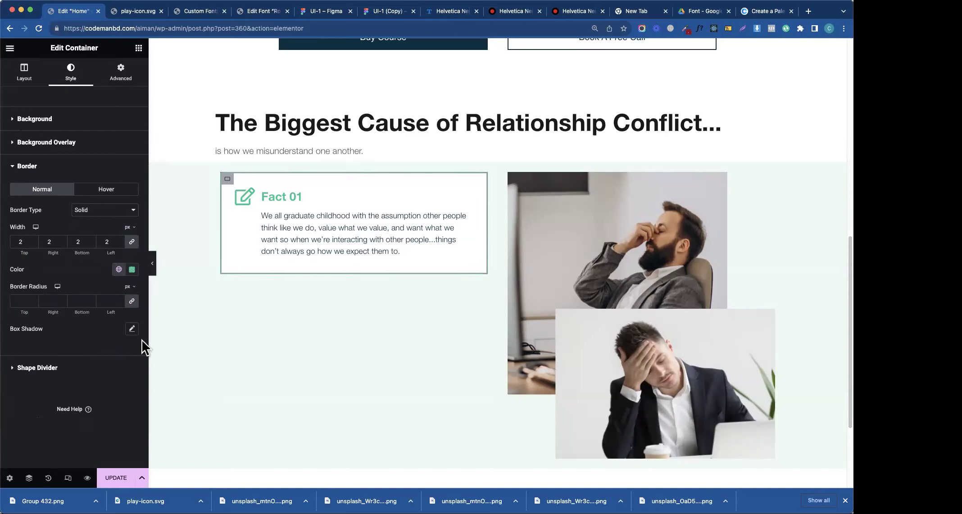
{"action": "scroll", "coordinate": [154, 274], "scroll_direction": "up", "scroll_amount": 1}
{"action": "left_click", "coordinate": [153, 269]}
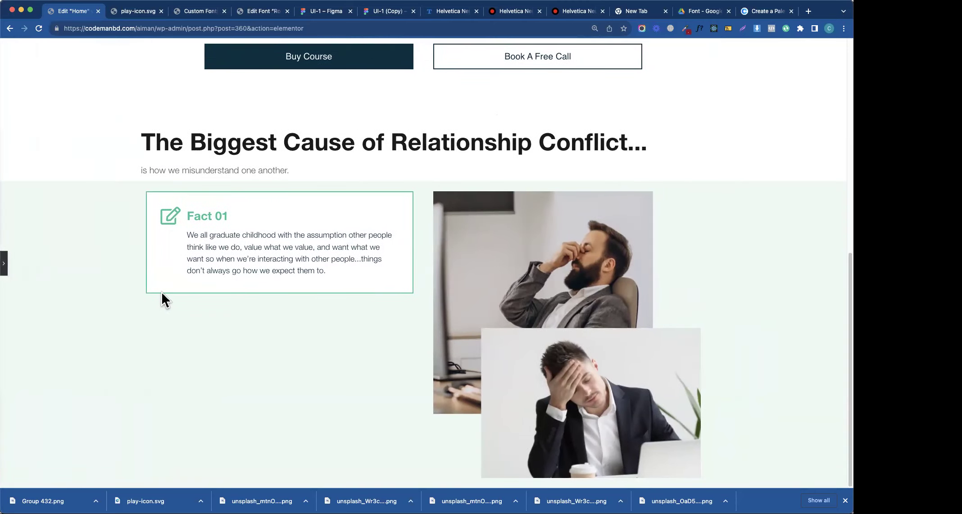
{"action": "left_click", "coordinate": [9, 264]}
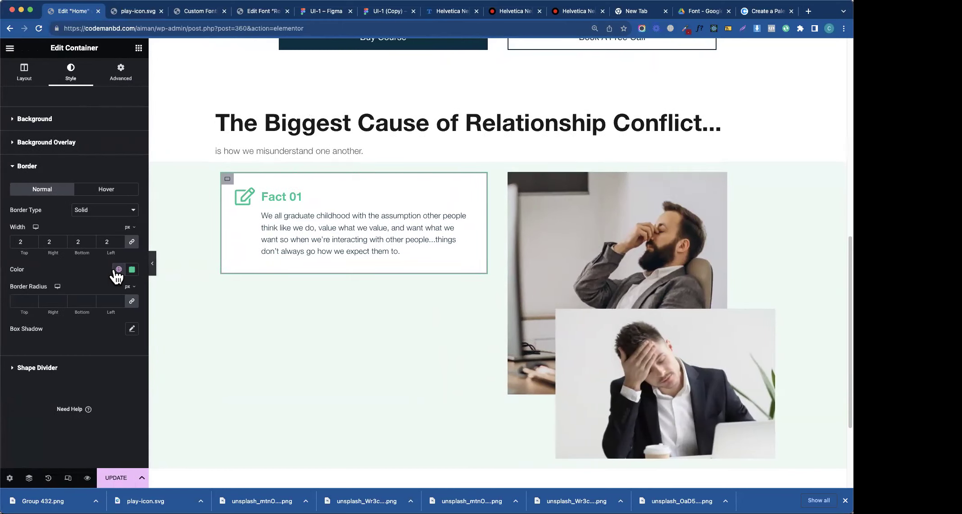
- Change the Fact 01 border colour to light-primary and preview the result
{"action": "left_click", "coordinate": [118, 269]}
{"action": "left_click", "coordinate": [58, 403]}
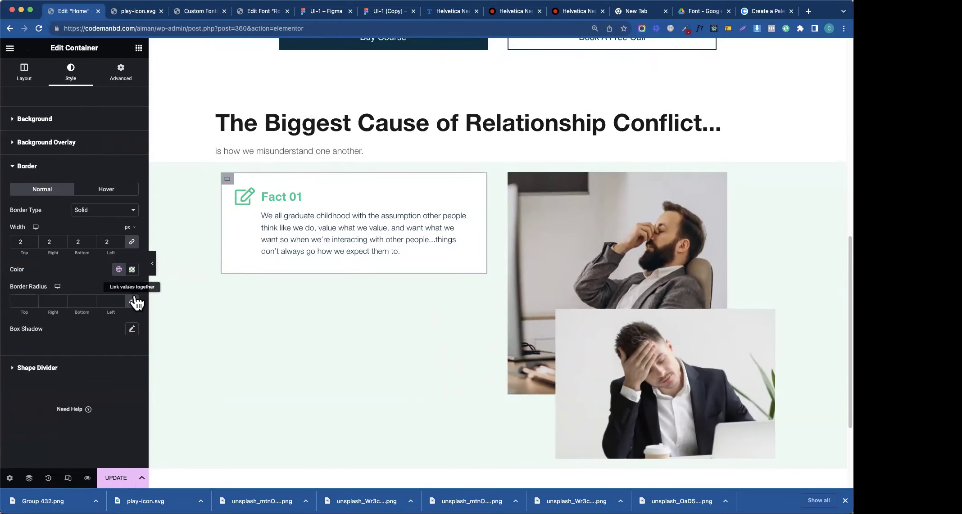
{"action": "scroll", "coordinate": [154, 275], "scroll_direction": "up", "scroll_amount": 1}
{"action": "left_click", "coordinate": [152, 266]}
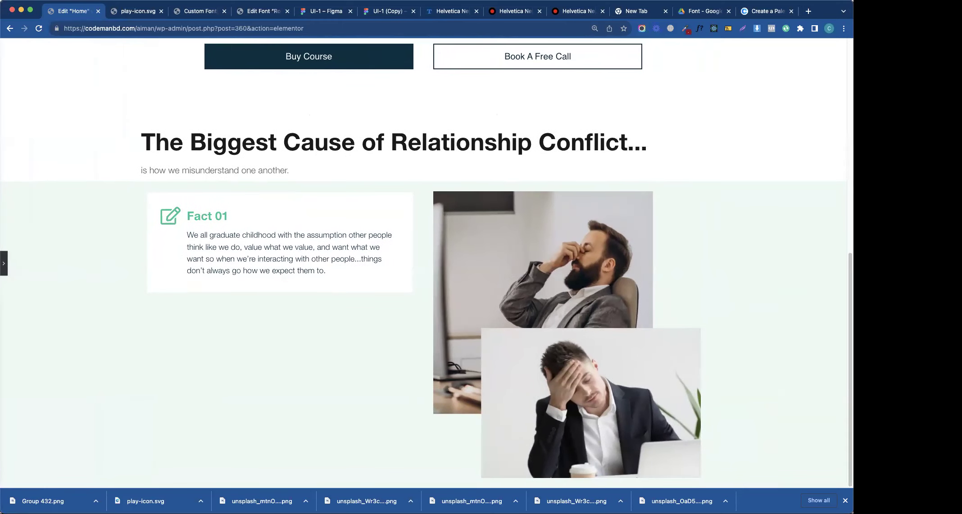
{"action": "left_click", "coordinate": [4, 264]}
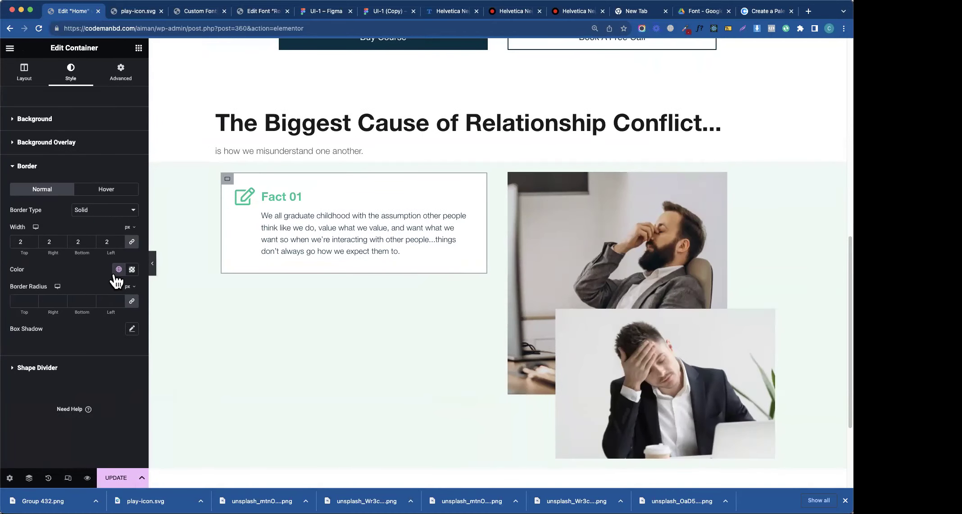
- Make the border solid, 1 px wide, Secondary colour at about 49% opacity
{"action": "left_click", "coordinate": [114, 213]}
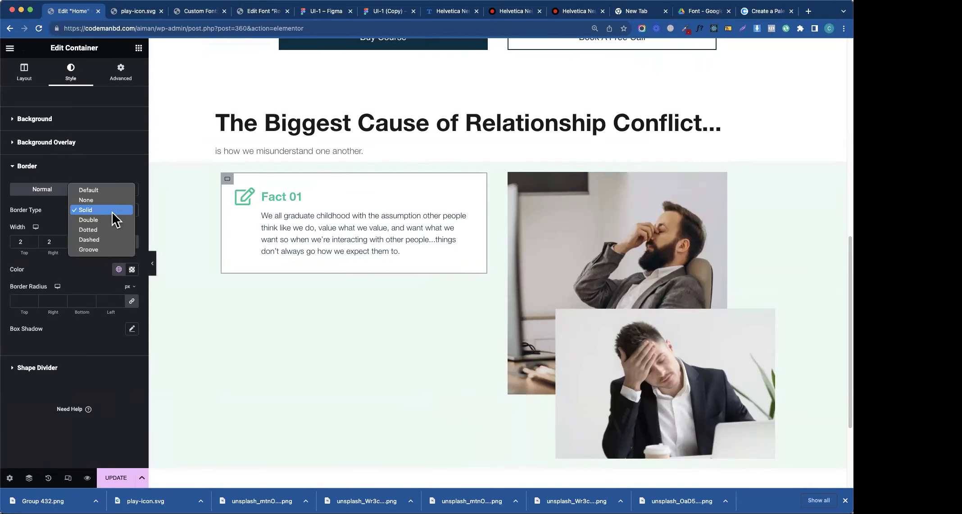
{"action": "left_click", "coordinate": [59, 227]}
{"action": "key", "text": "BackSpace"}
{"action": "type", "text": "1"}
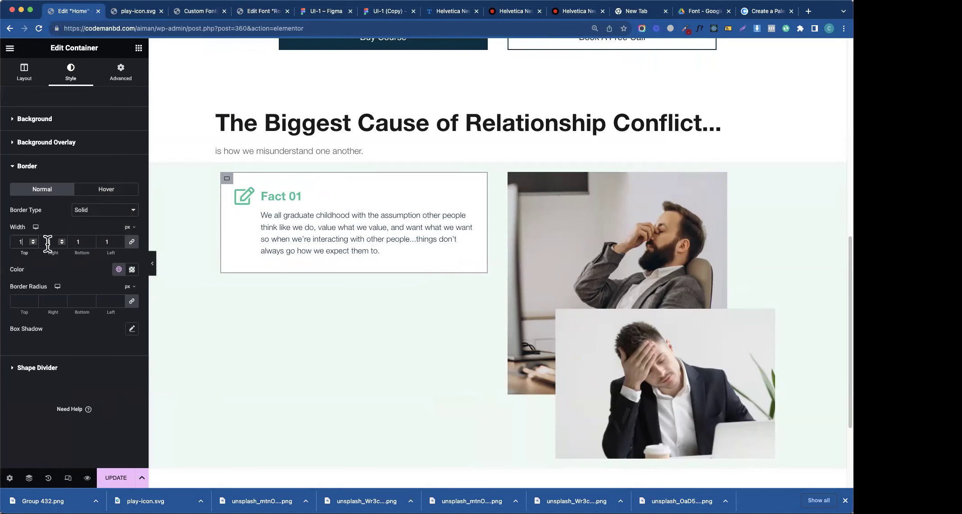
{"action": "left_click", "coordinate": [118, 270]}
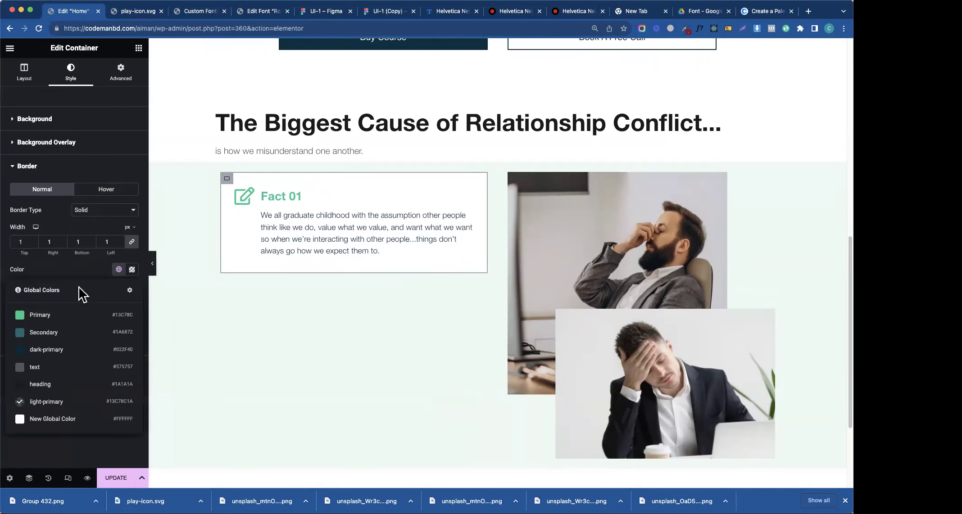
{"action": "left_click", "coordinate": [60, 345]}
{"action": "left_click", "coordinate": [132, 269]}
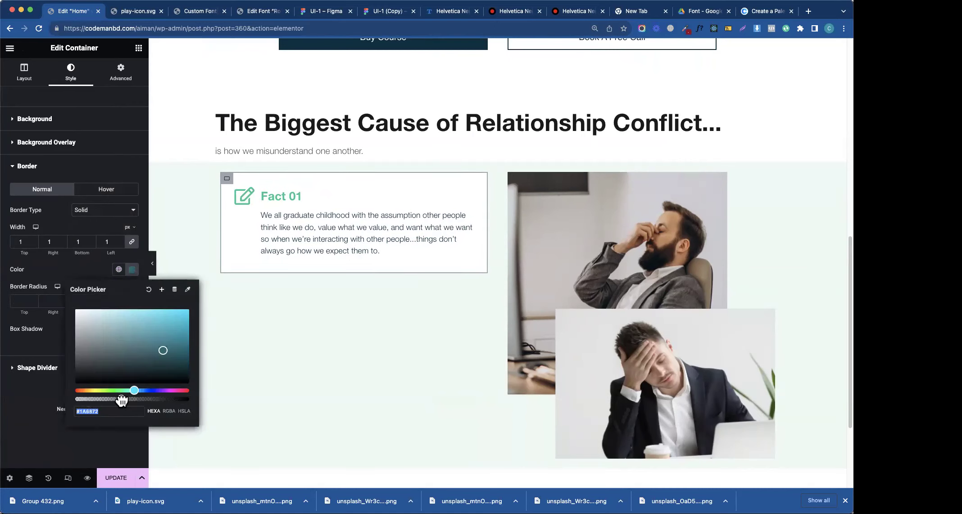
{"action": "left_click_drag", "start_coordinate": [122, 400], "coordinate": [131, 400]}
{"action": "left_click", "coordinate": [86, 279]}
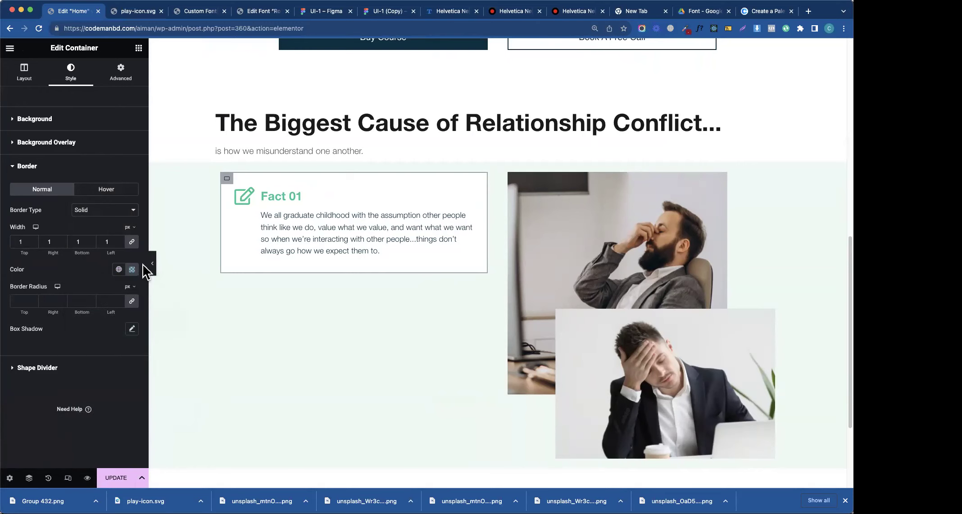
- Preview the Fact 01 card's thin translucent border with the editor panel hidden
{"action": "left_click", "coordinate": [153, 263]}
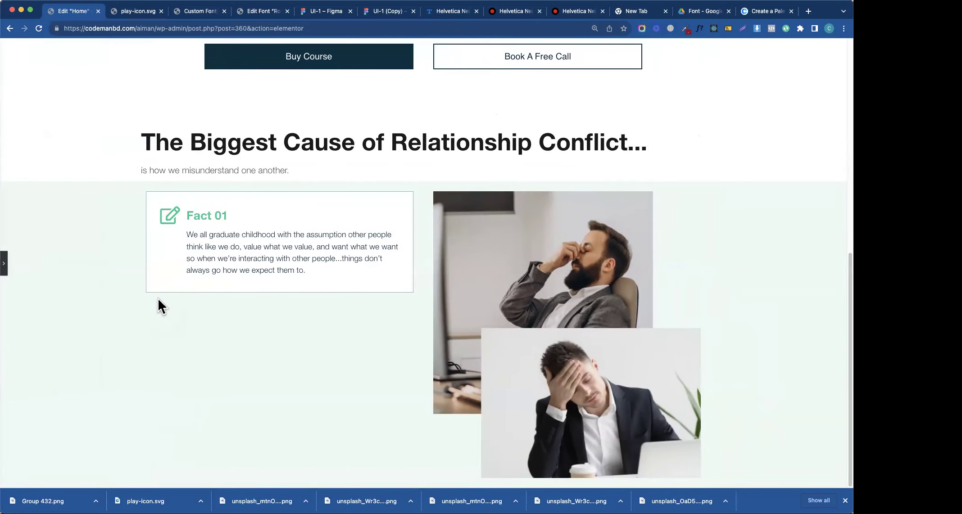
{"action": "left_click", "coordinate": [4, 263]}
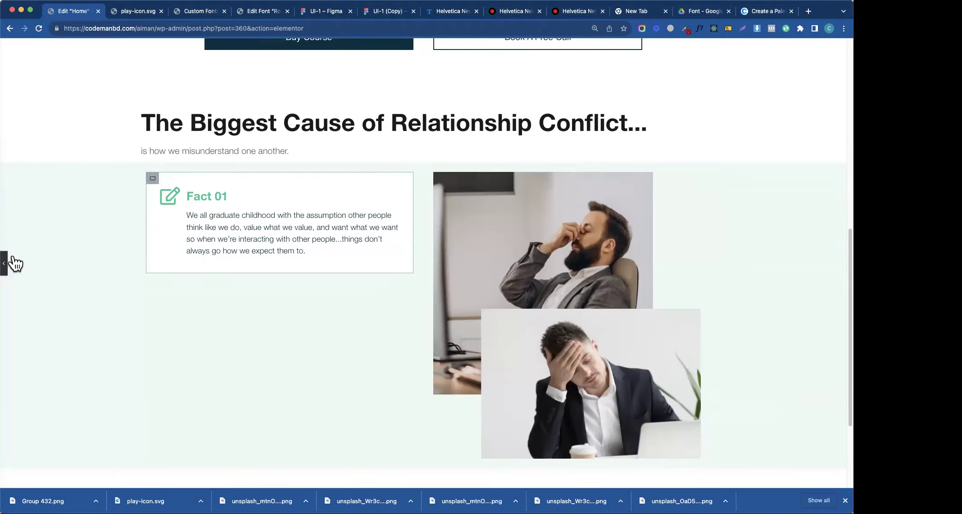
{"action": "left_click", "coordinate": [132, 270]}
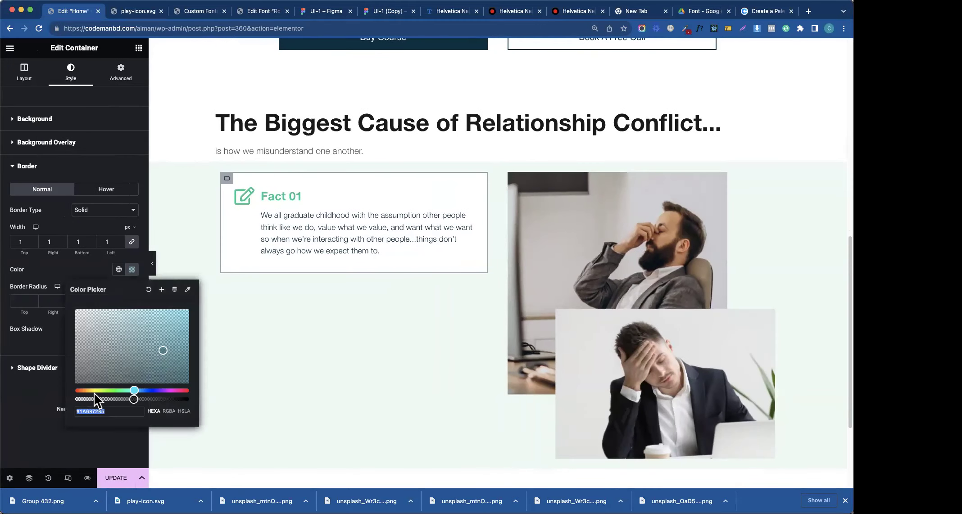
{"action": "left_click", "coordinate": [143, 278]}
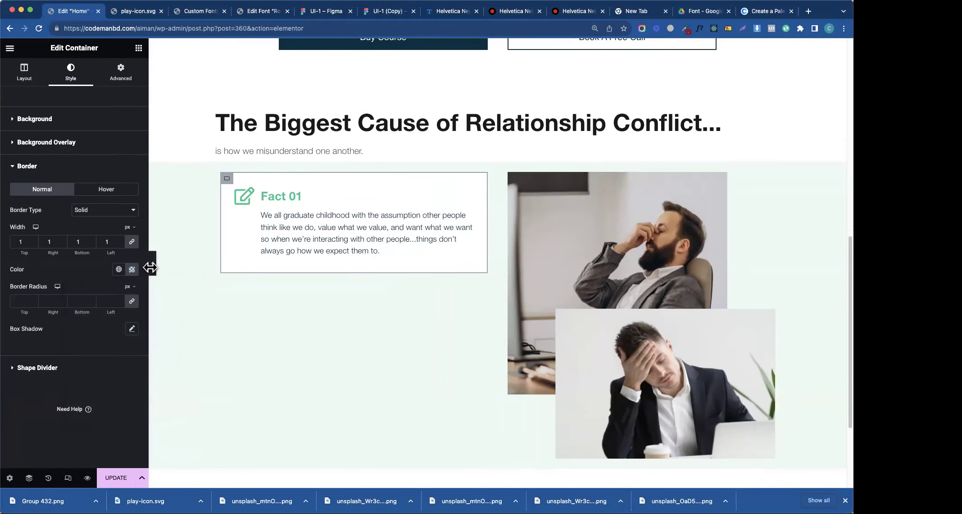
{"action": "left_click", "coordinate": [151, 265]}
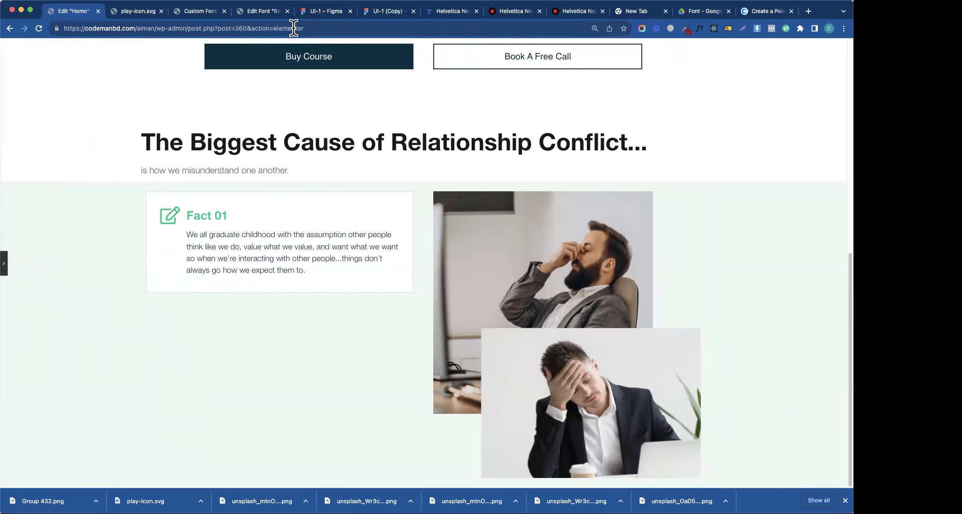
{"action": "left_click", "coordinate": [382, 12]}
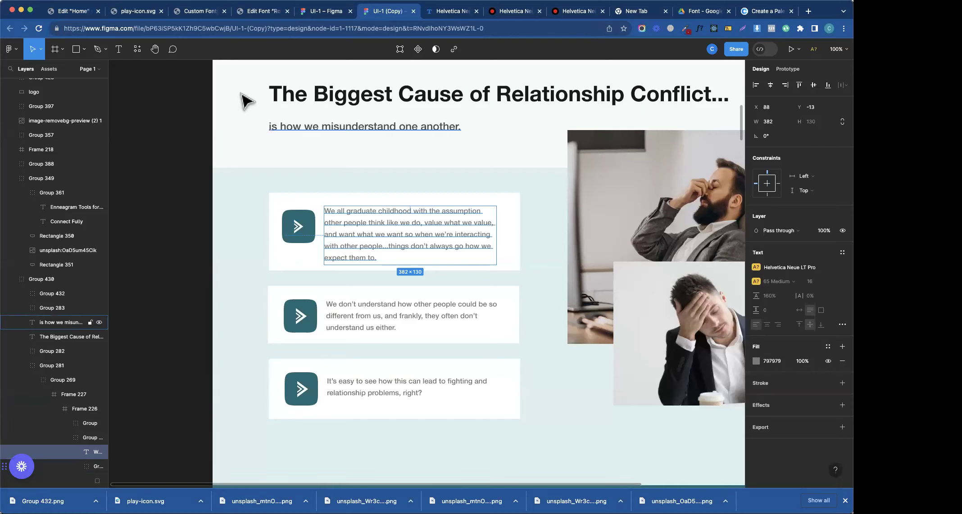
{"action": "left_click", "coordinate": [91, 13]}
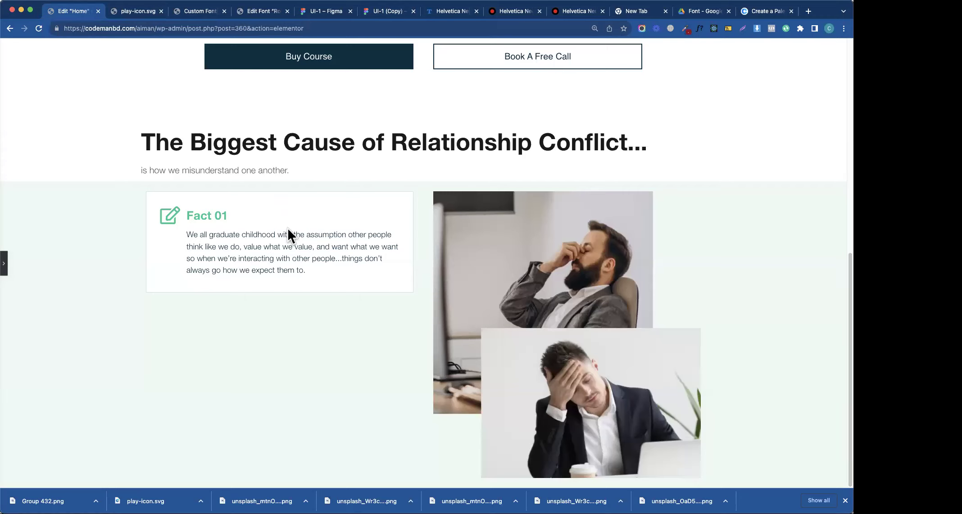
{"action": "scroll", "coordinate": [18, 270], "scroll_direction": "down", "scroll_amount": 1}
{"action": "left_click", "coordinate": [9, 264]}
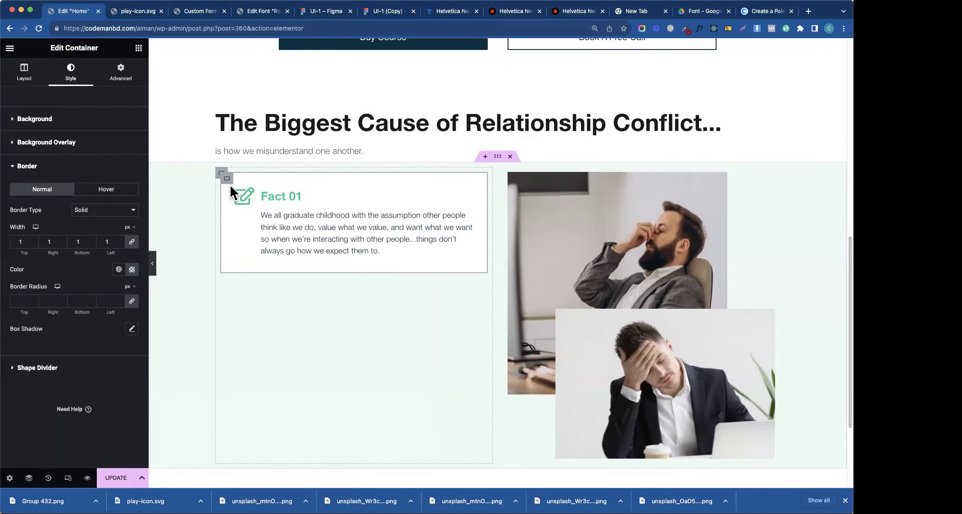
- Duplicate the Fact 01 box twice so three cards stack in the left column
{"action": "right_click", "coordinate": [230, 184]}
{"action": "left_click", "coordinate": [254, 204]}
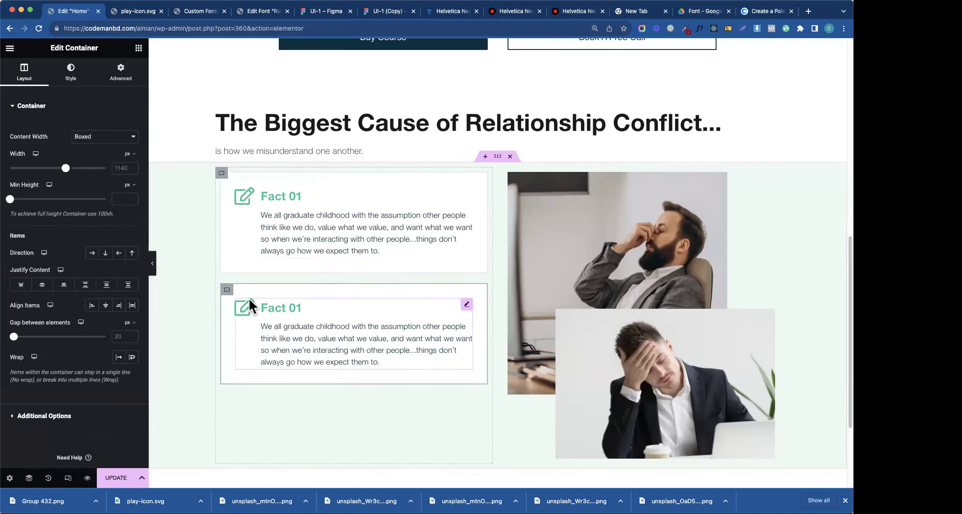
{"action": "right_click", "coordinate": [226, 290]}
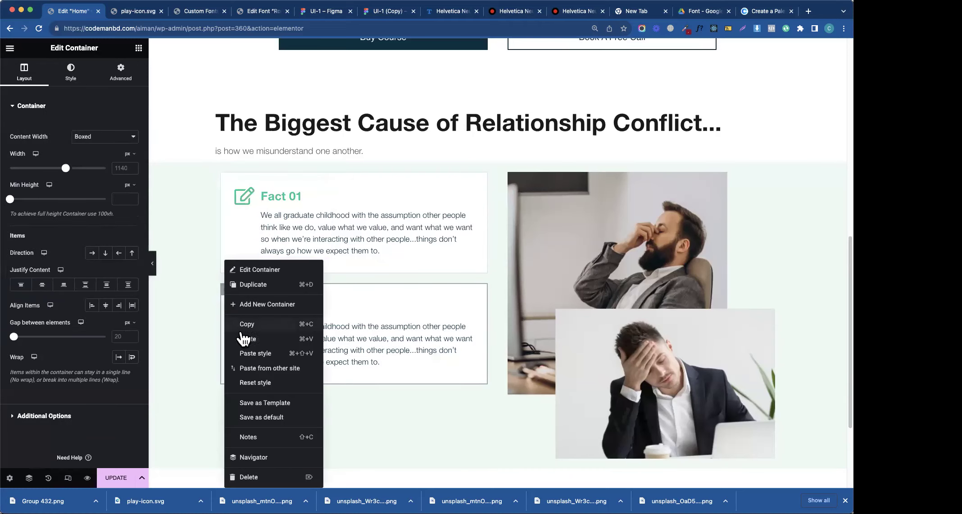
{"action": "left_click", "coordinate": [266, 294]}
{"action": "scroll", "coordinate": [820, 279], "scroll_direction": "down", "scroll_amount": 2}
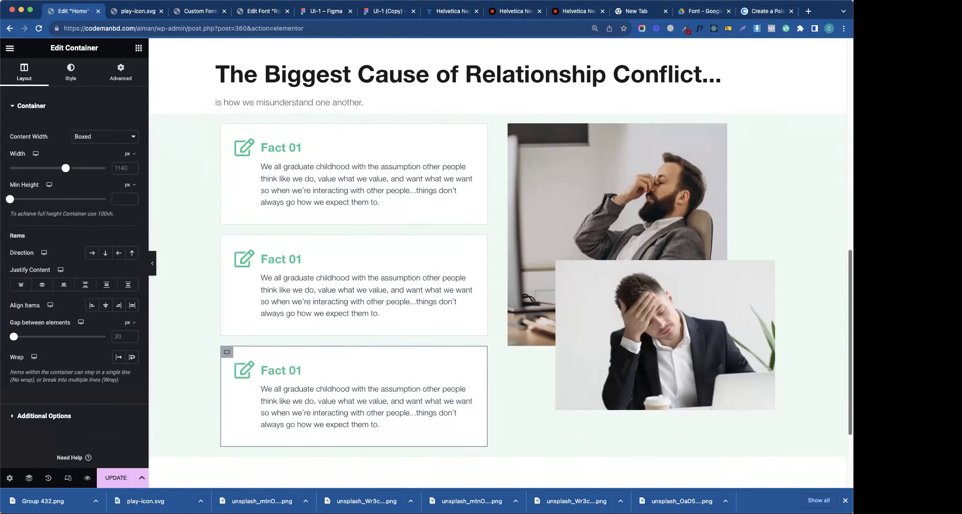
{"action": "scroll", "coordinate": [822, 272], "scroll_direction": "up", "scroll_amount": 2}
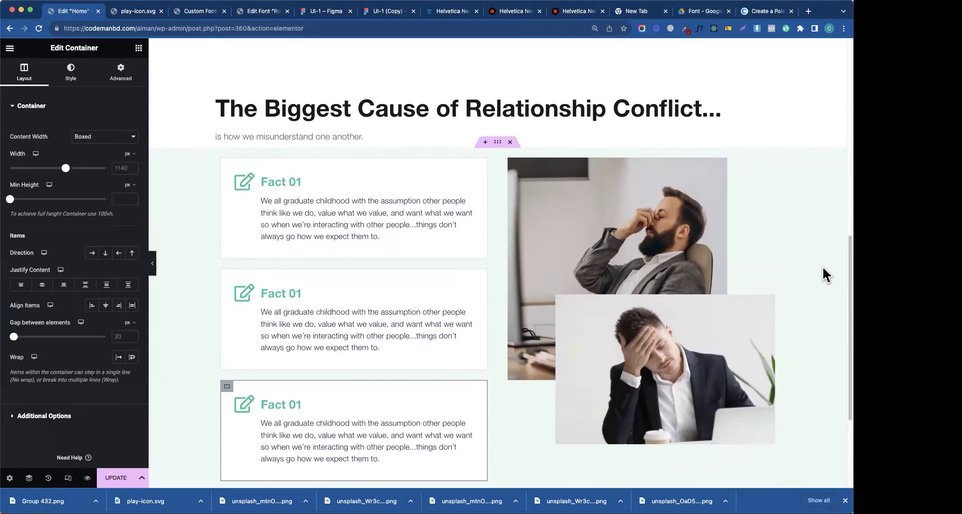
- Select the parent section and begin editing its padding in the Advanced tab
{"action": "left_click", "coordinate": [497, 143]}
{"action": "left_click", "coordinate": [121, 72]}
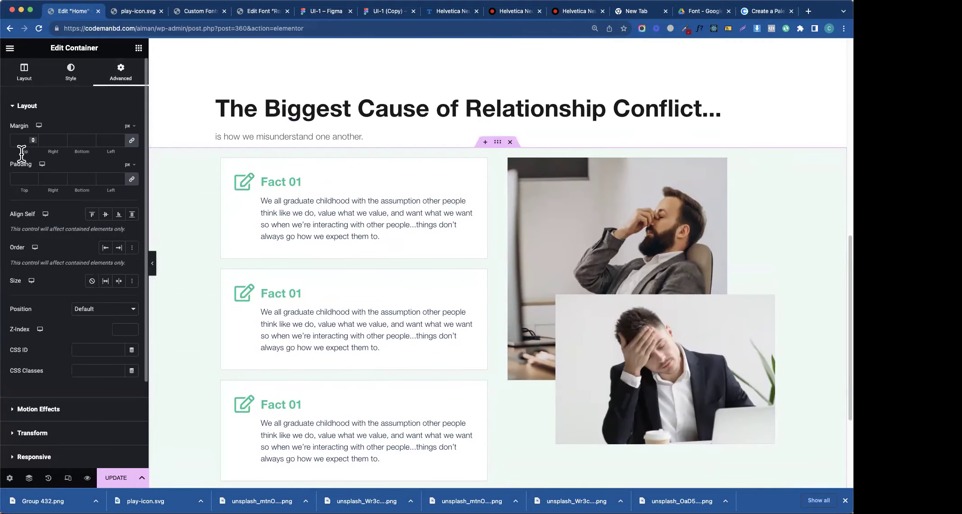
{"action": "left_click", "coordinate": [33, 180]}
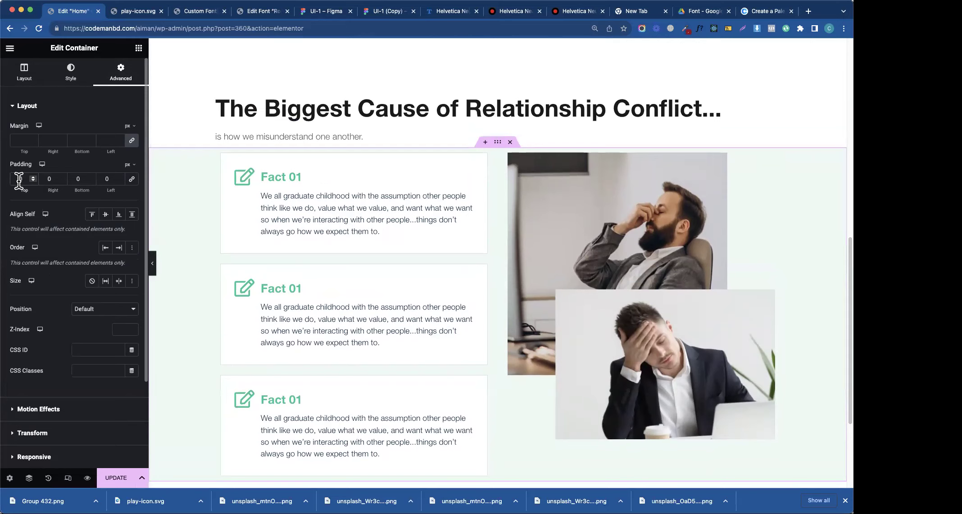
- Set the section's top padding to 80, checking the spacing against the Figma copy
{"action": "type", "text": "100"}
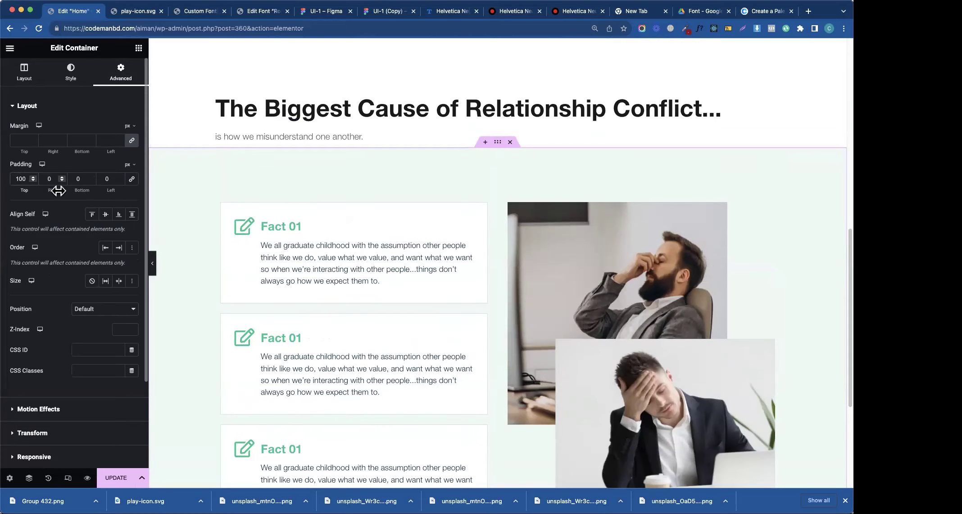
{"action": "key", "text": "ctrl+a"}
{"action": "type", "text": "0"}
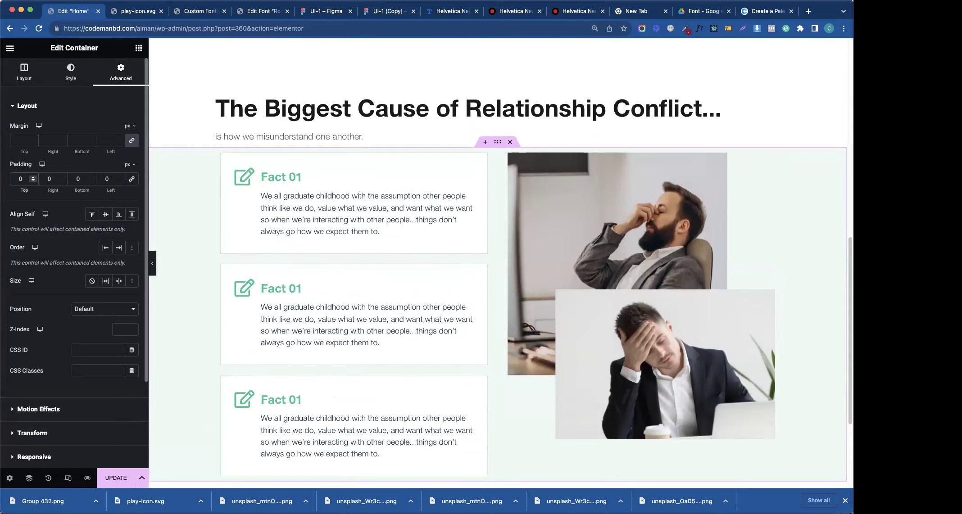
{"action": "type", "text": "8"}
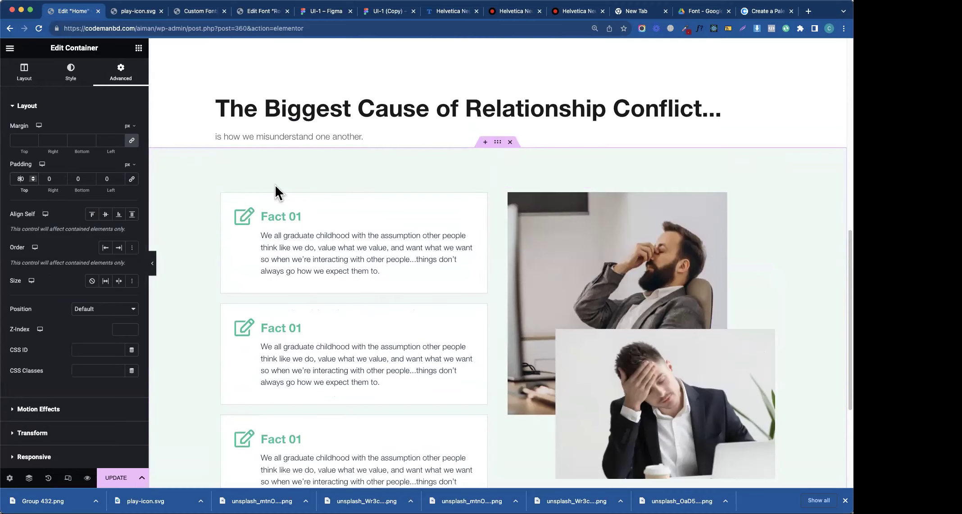
{"action": "left_click", "coordinate": [382, 11]}
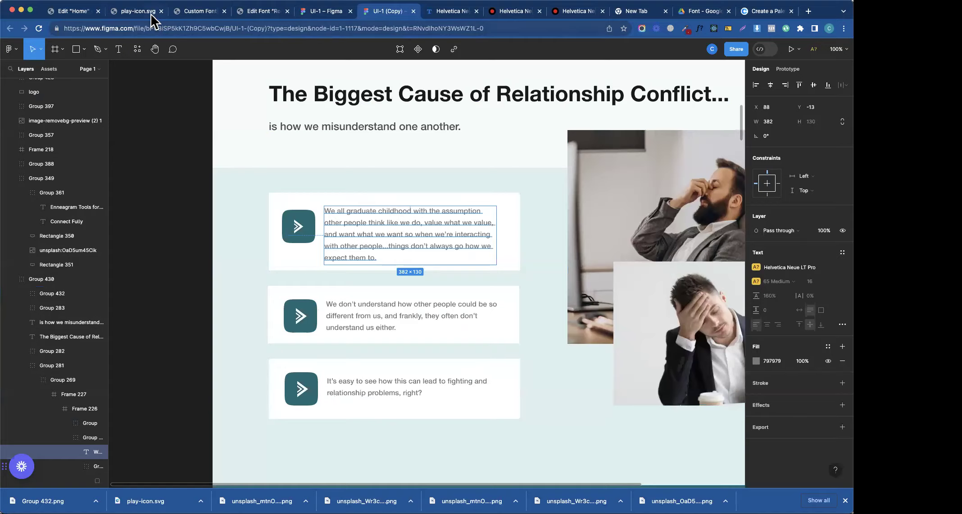
{"action": "left_click", "coordinate": [65, 13]}
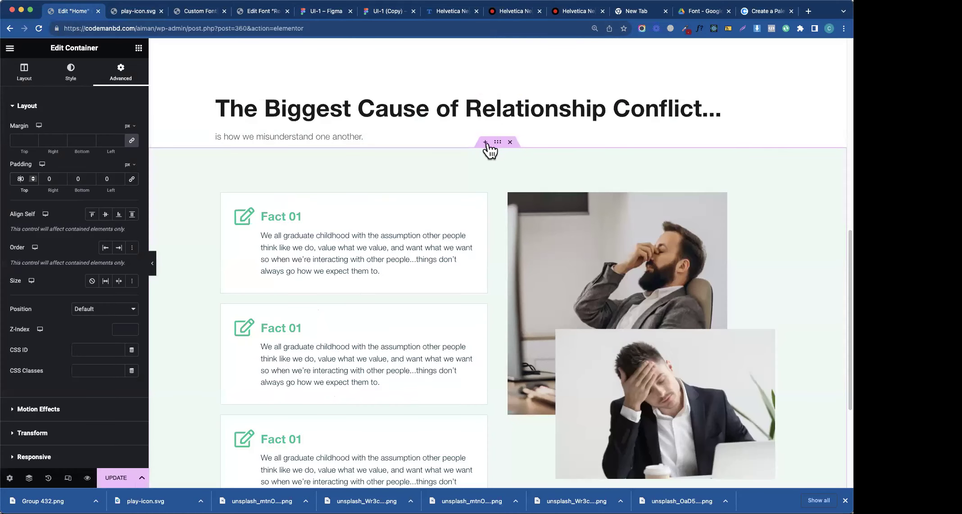
{"action": "left_click", "coordinate": [12, 141]}
{"action": "type", "text": "0"}
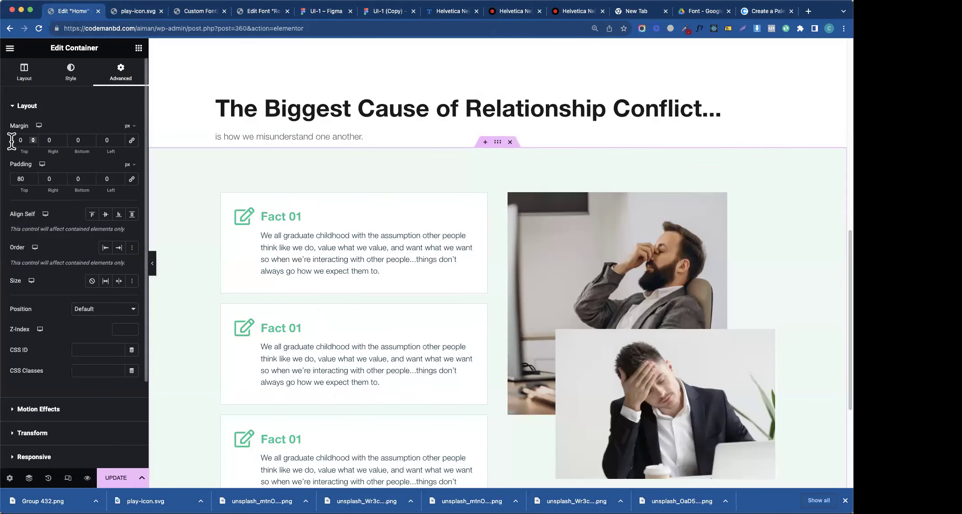
- Compare the subtitle's position in Figma, then reselect the section's top margin field
{"action": "left_click", "coordinate": [315, 12]}
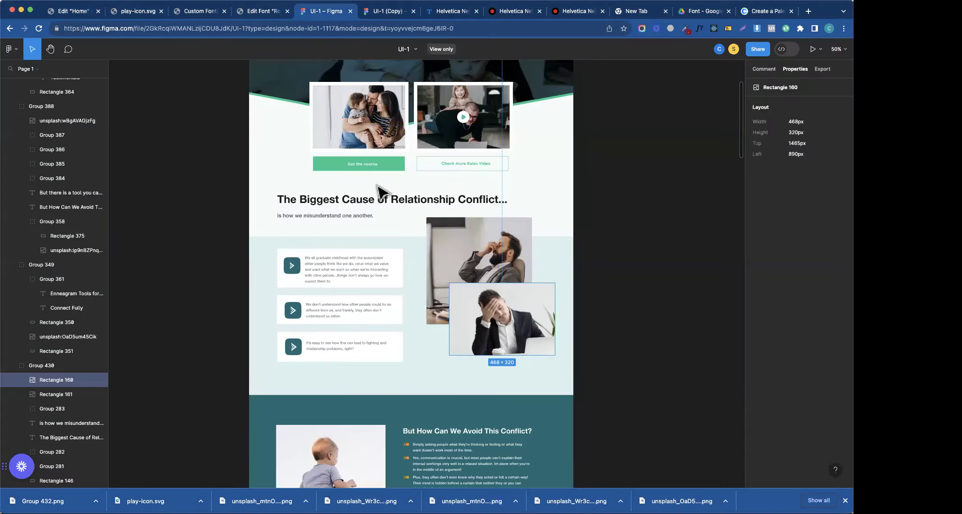
{"action": "left_click", "coordinate": [367, 221]}
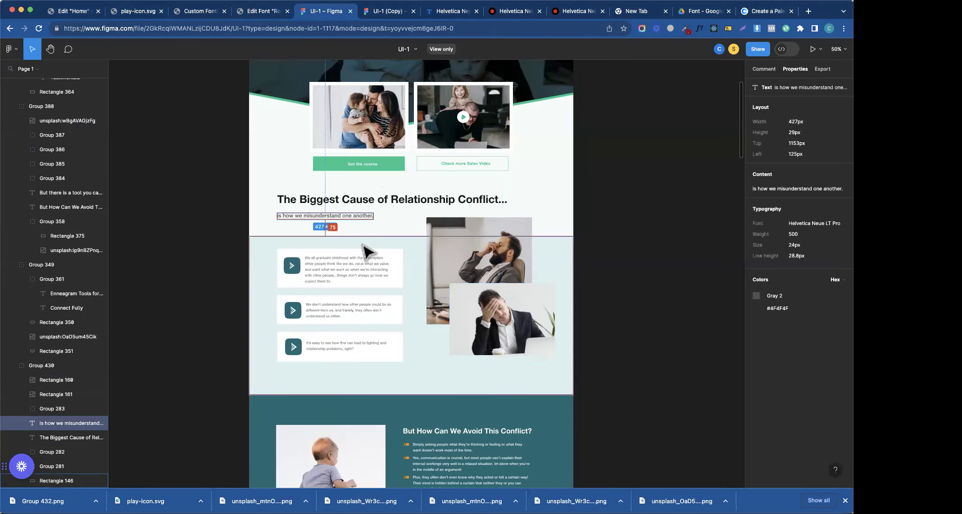
{"action": "left_click", "coordinate": [77, 12]}
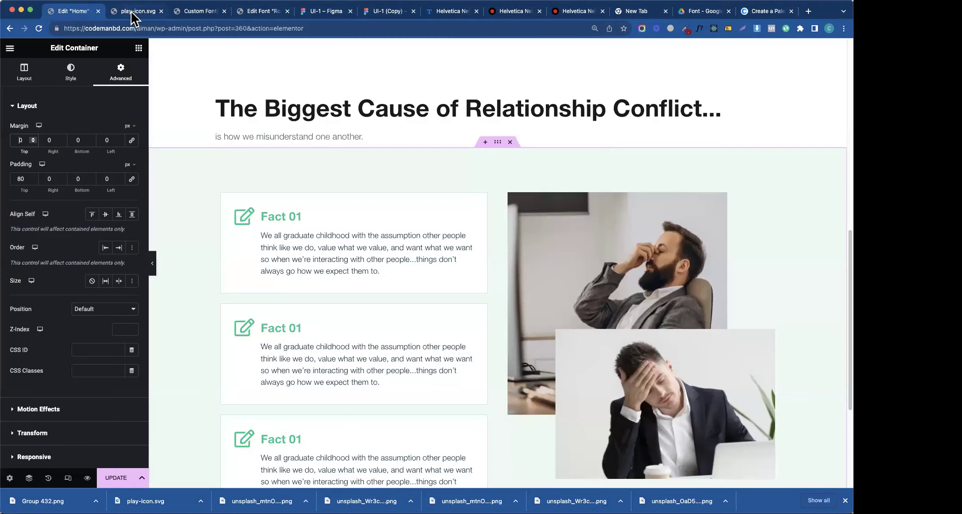
{"action": "left_click", "coordinate": [386, 135]}
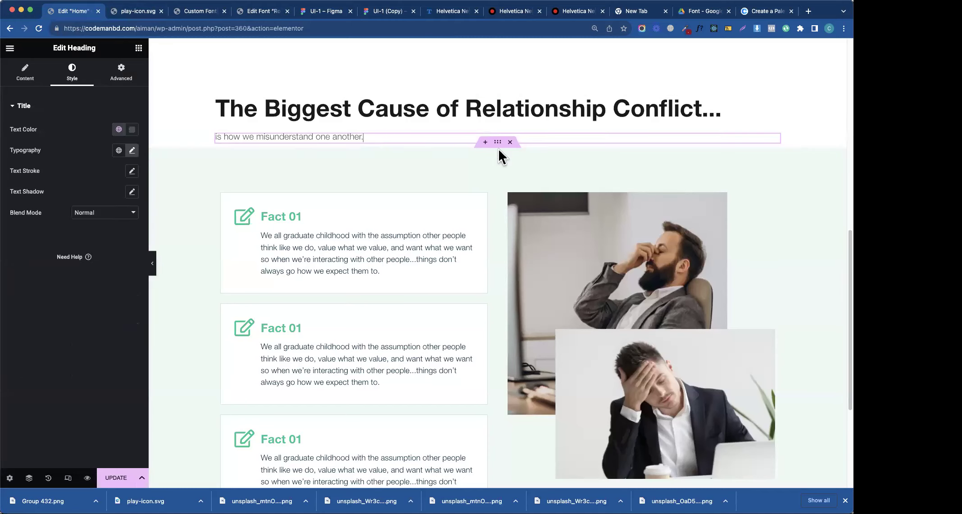
{"action": "left_click", "coordinate": [378, 153]}
{"action": "left_click", "coordinate": [118, 80]}
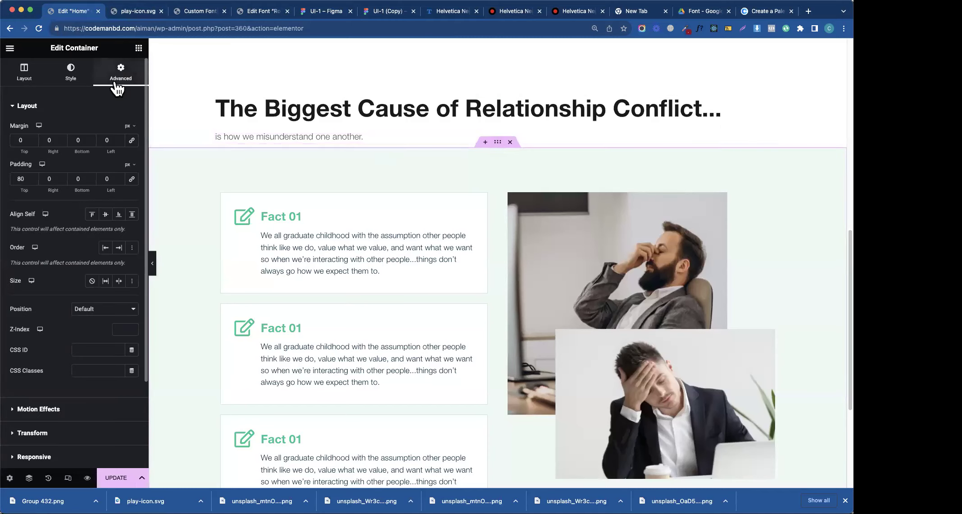
{"action": "left_click", "coordinate": [20, 140]}
- Enter a 75 top margin for the section and switch the two-photo image's margin to %
{"action": "type", "text": "75"}
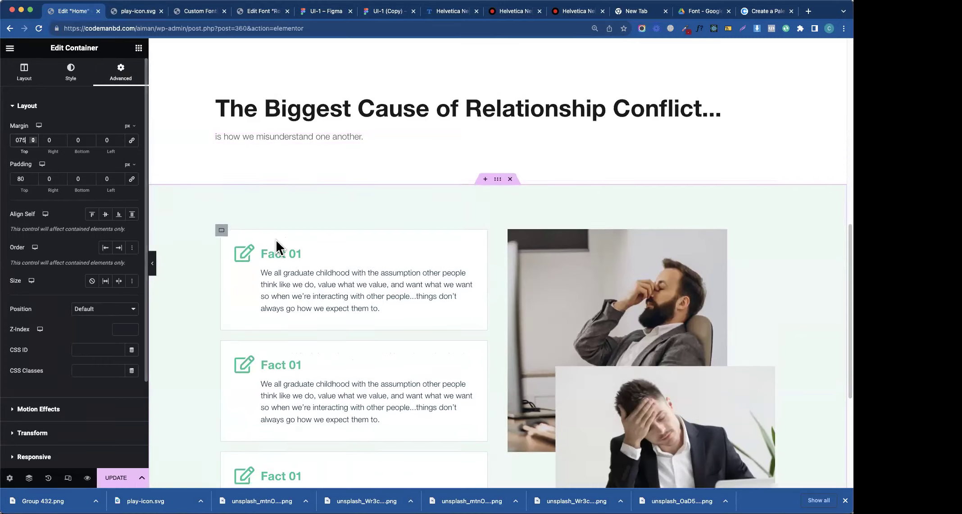
{"action": "left_click", "coordinate": [769, 235]}
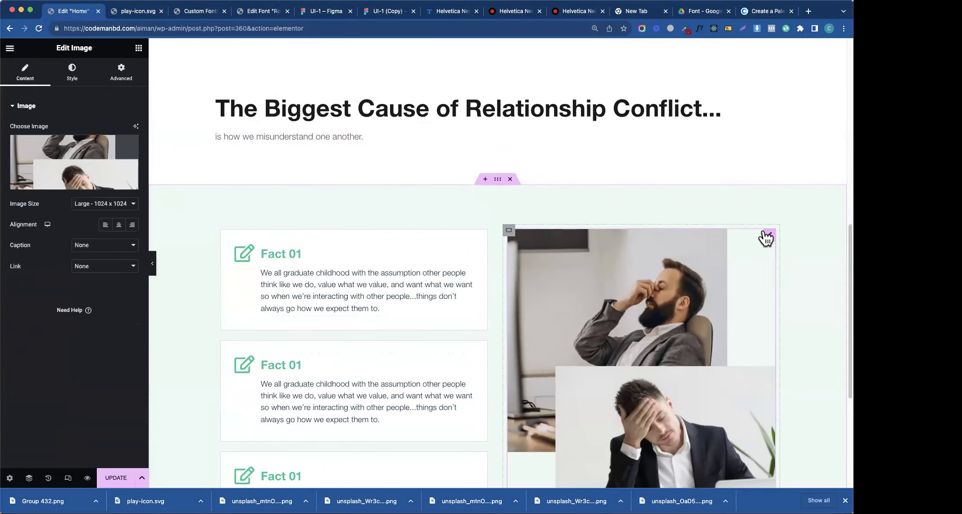
{"action": "left_click", "coordinate": [121, 72]}
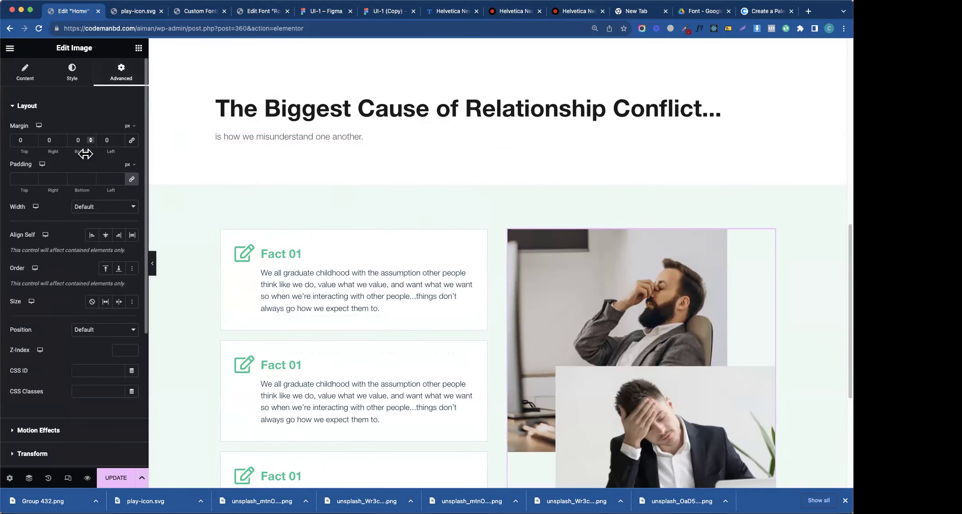
{"action": "left_click", "coordinate": [129, 127]}
{"action": "left_click", "coordinate": [128, 154]}
- Set the two-photo image's top margin to -34% after checking its placement in Figma
{"action": "left_click", "coordinate": [317, 17]}
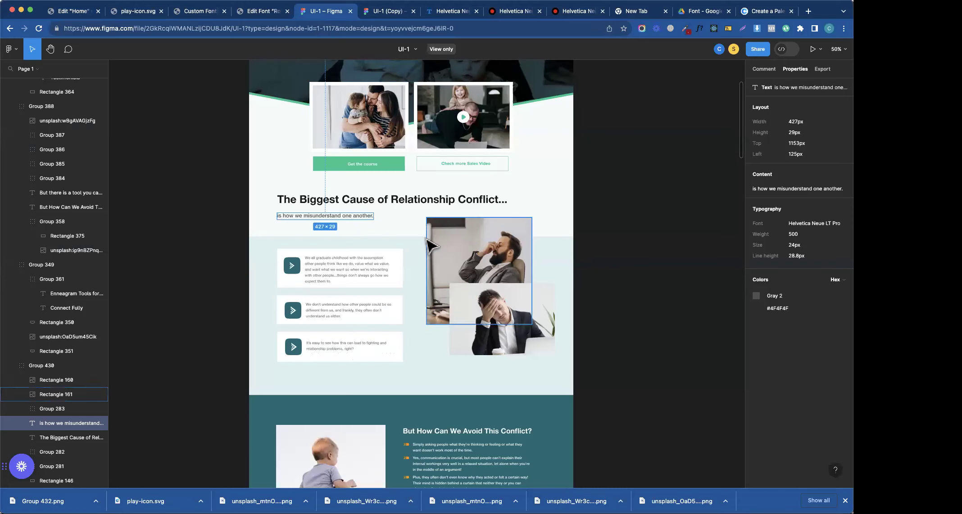
{"action": "left_click", "coordinate": [65, 15]}
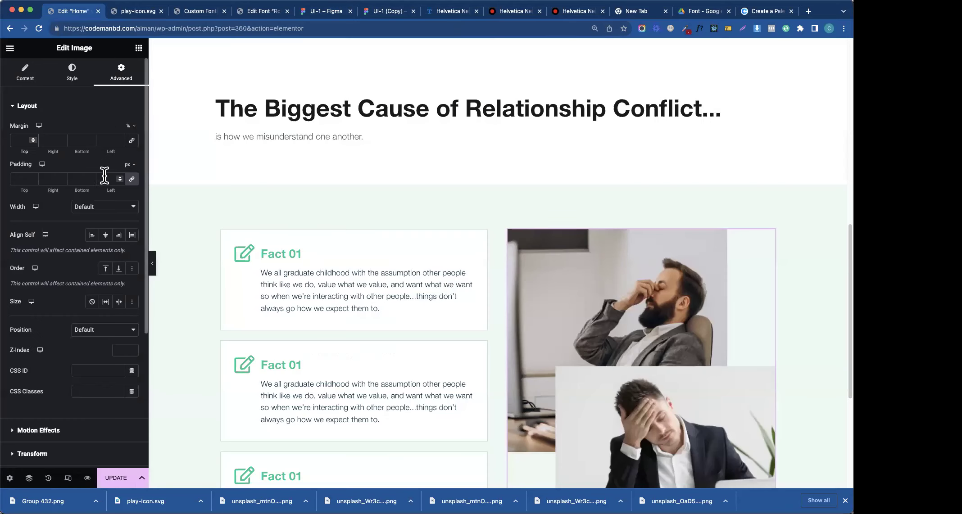
{"action": "key", "text": "Down"}
{"action": "key", "text": "Down"}
{"action": "key", "text": "Down"}
{"action": "key", "text": "Down"}
{"action": "key", "text": "Down"}
{"action": "key", "text": "Down"}
{"action": "key", "text": "Down"}
{"action": "key", "text": "Down"}
{"action": "key", "text": "Down"}
{"action": "key", "text": "Down"}
{"action": "key", "text": "Down"}
{"action": "key", "text": "Down"}
{"action": "key", "text": "Down"}
{"action": "key", "text": "Down"}
{"action": "key", "text": "Down"}
{"action": "key", "text": "Down"}
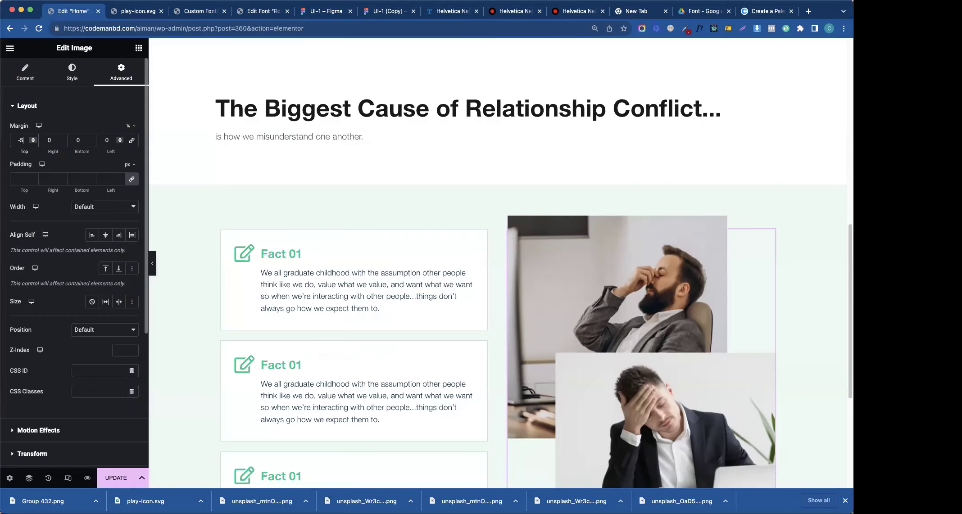
{"action": "key", "text": "Down"}
{"action": "key", "text": "Down"}
{"action": "key", "text": "Down"}
{"action": "key", "text": "Down"}
{"action": "key", "text": "Down"}
{"action": "key", "text": "Down"}
{"action": "key", "text": "Down"}
{"action": "key", "text": "Down"}
{"action": "key", "text": "Down"}
{"action": "key", "text": "Down"}
{"action": "key", "text": "Down"}
{"action": "key", "text": "Down"}
{"action": "key", "text": "Down"}
{"action": "key", "text": "Down"}
{"action": "key", "text": "Down"}
{"action": "key", "text": "Down"}
{"action": "key", "text": "Down"}
{"action": "key", "text": "Down"}
{"action": "key", "text": "Down"}
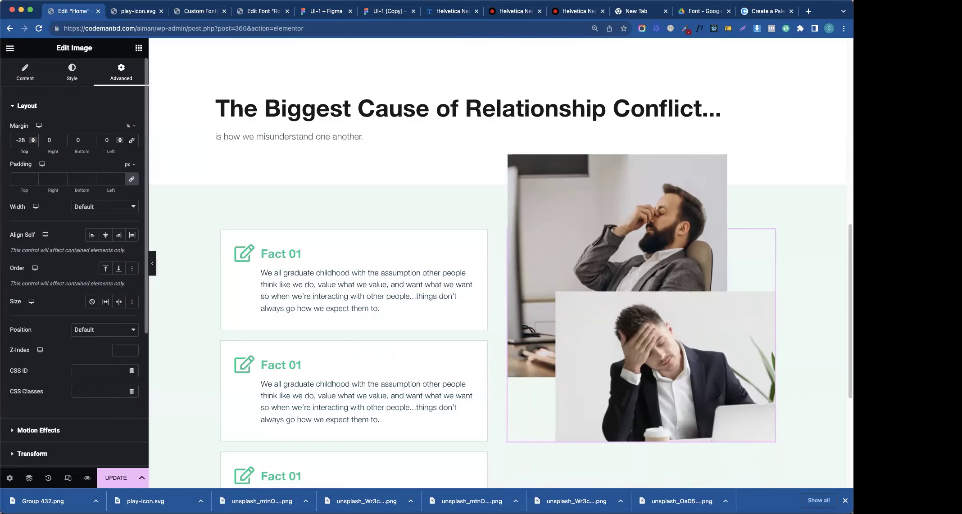
{"action": "key", "text": "Down"}
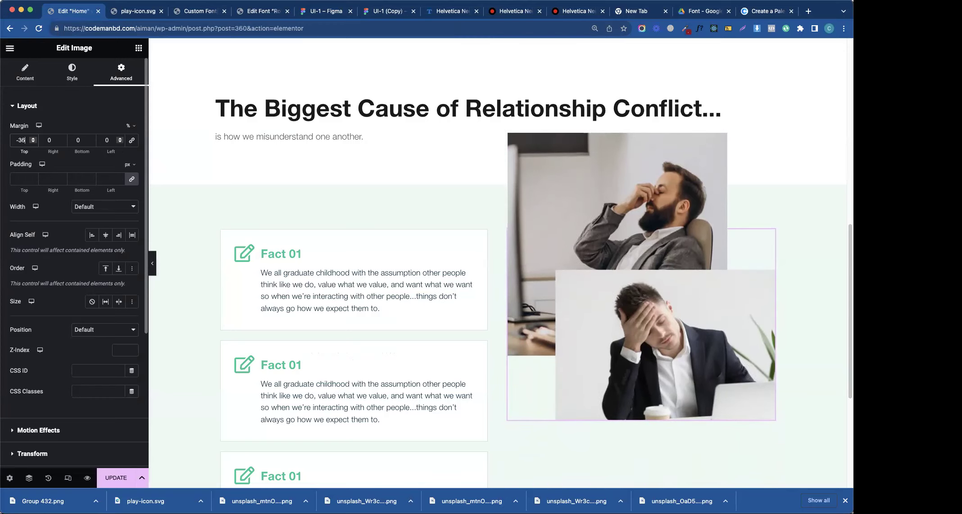
{"action": "mouse_move", "coordinate": [488, 188]}
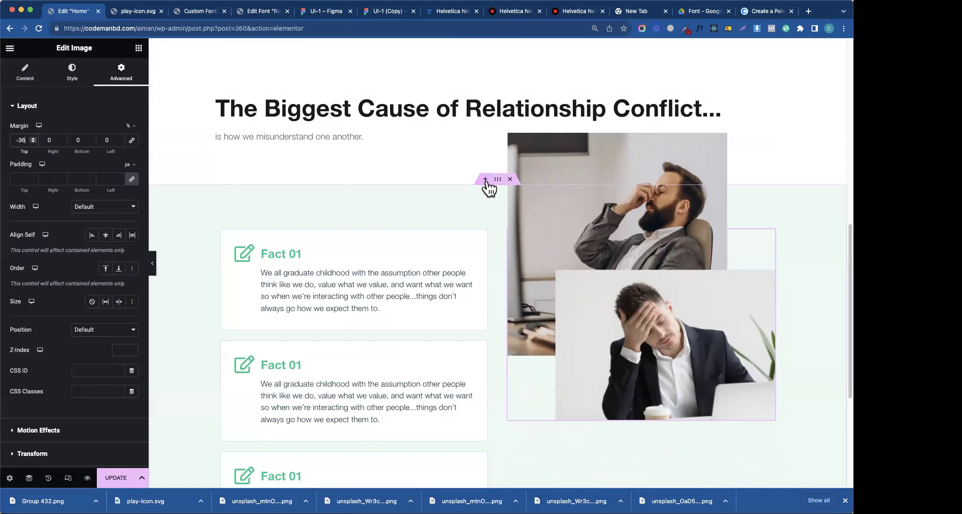
{"action": "key", "text": "Up"}
{"action": "key", "text": "Up"}
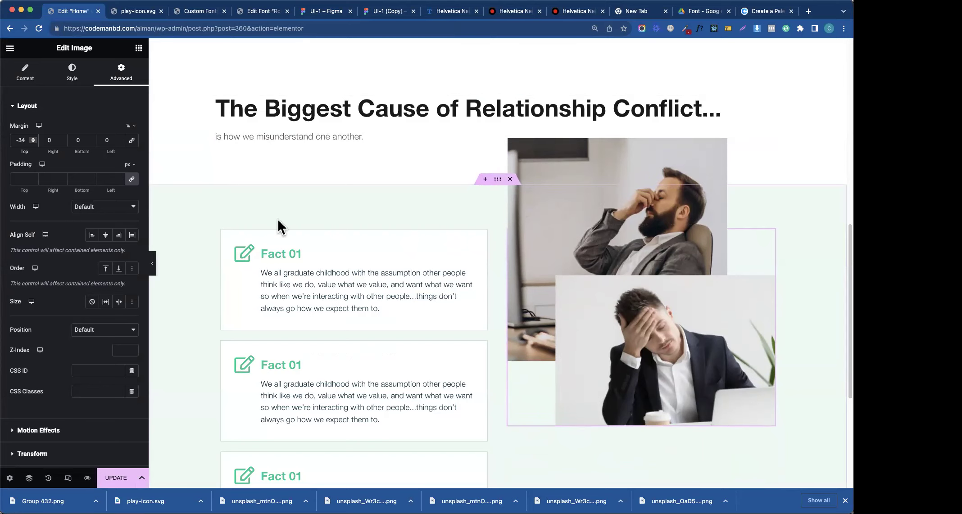
- Compare the first card's size and position against the Figma design
{"action": "left_click", "coordinate": [320, 12]}
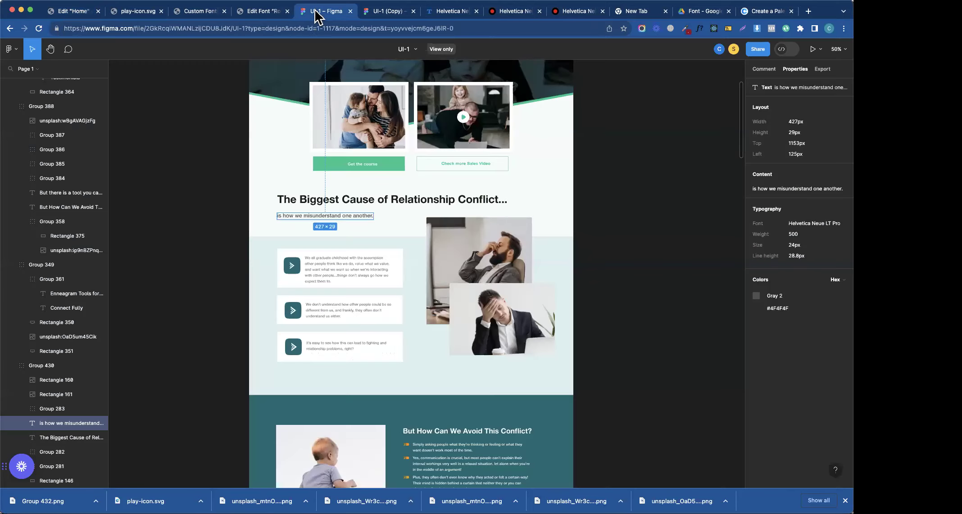
{"action": "left_click", "coordinate": [313, 252]}
{"action": "mouse_move", "coordinate": [337, 247]}
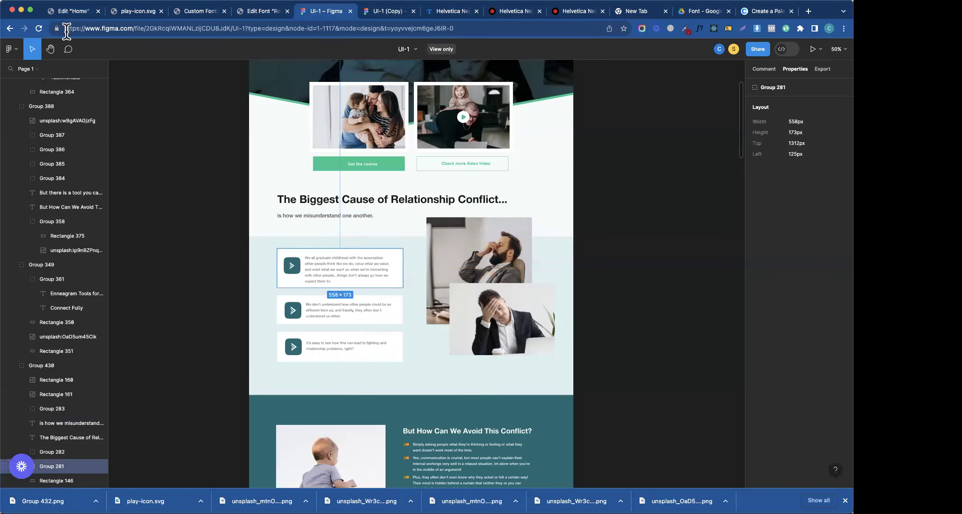
{"action": "left_click", "coordinate": [73, 12]}
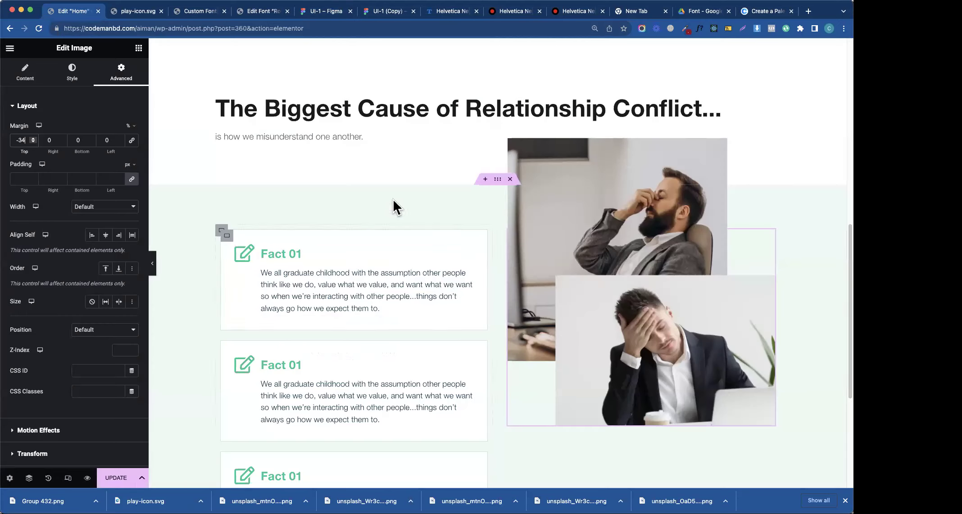
- Set the section container's top padding to 60
{"action": "left_click", "coordinate": [497, 182]}
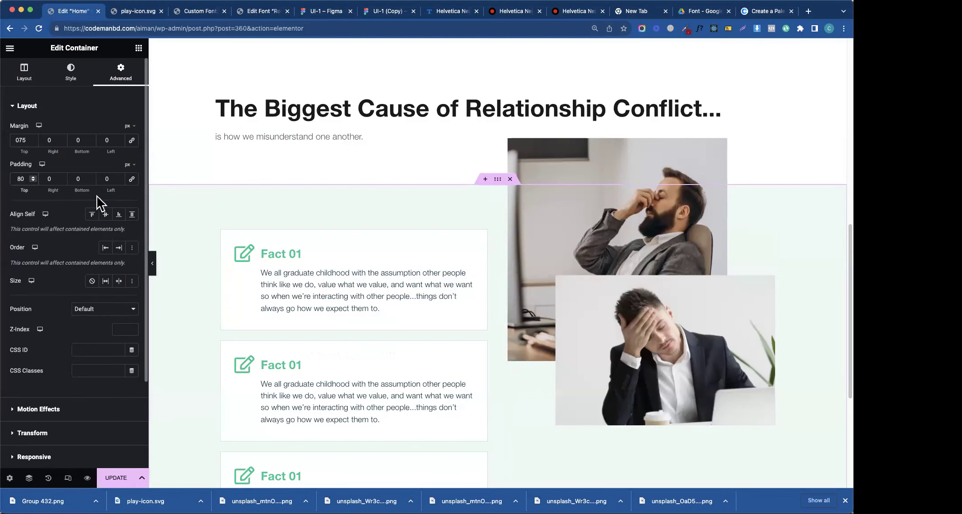
{"action": "key", "text": "BackSpace"}
{"action": "type", "text": "6"}
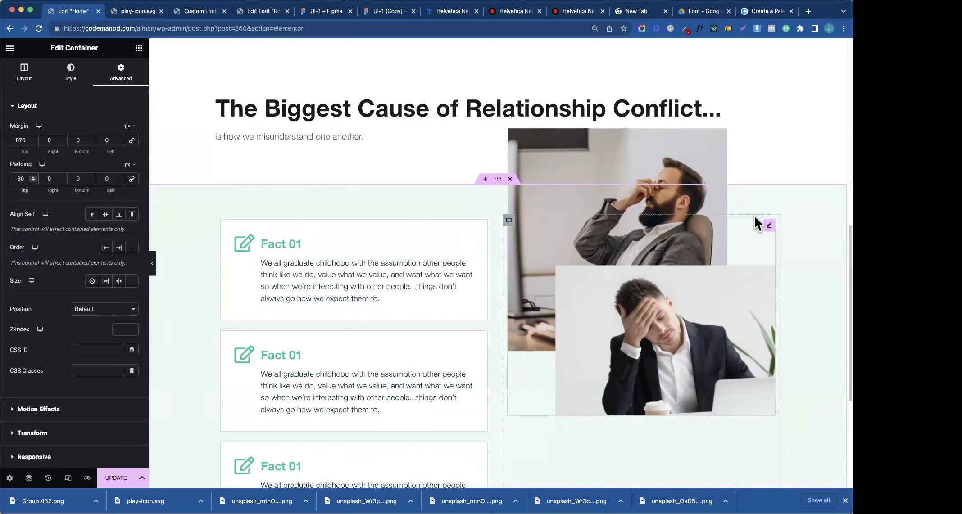
- Set the two-photo image's top margin to -30% and save the page
{"action": "left_click", "coordinate": [771, 226]}
{"action": "left_click", "coordinate": [22, 141]}
{"action": "key", "text": "Up"}
{"action": "key", "text": "Up"}
{"action": "key", "text": "Up"}
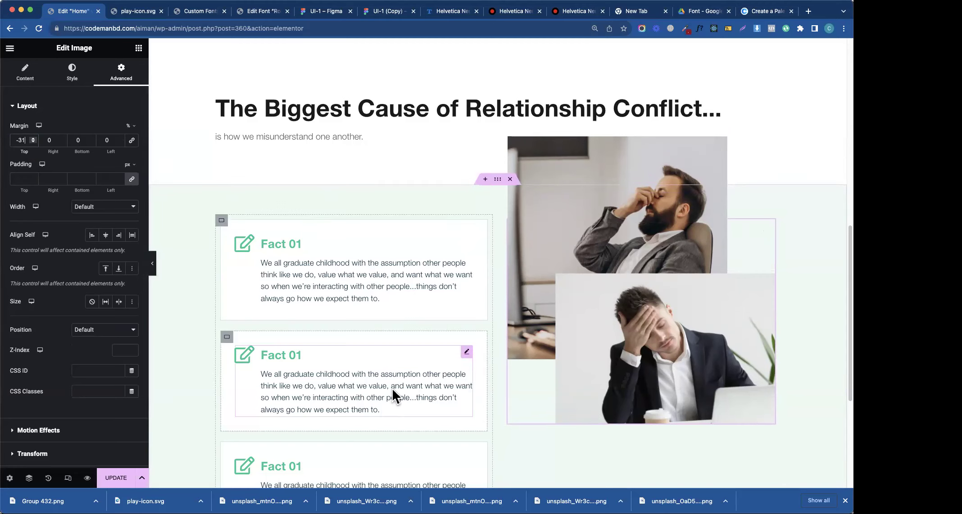
{"action": "left_click", "coordinate": [126, 481]}
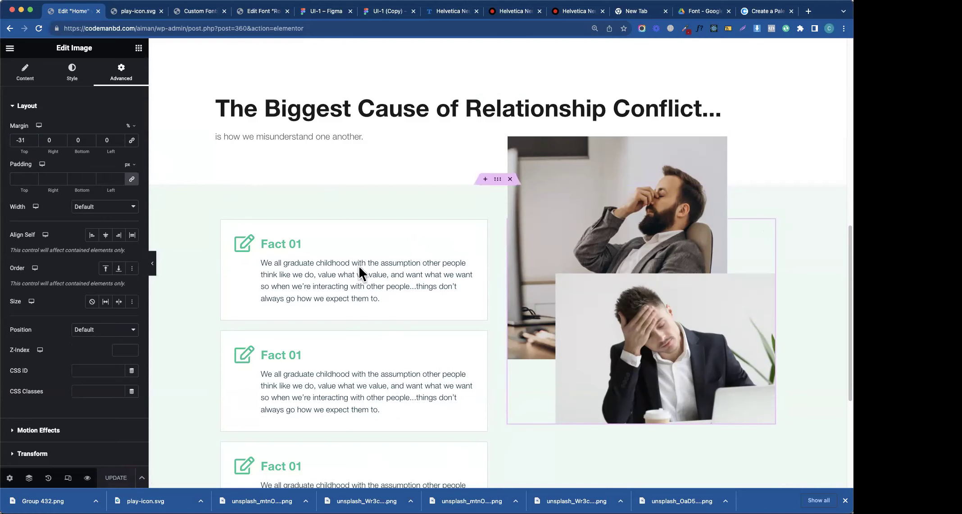
{"action": "scroll", "coordinate": [497, 285], "scroll_direction": "down", "scroll_amount": 5}
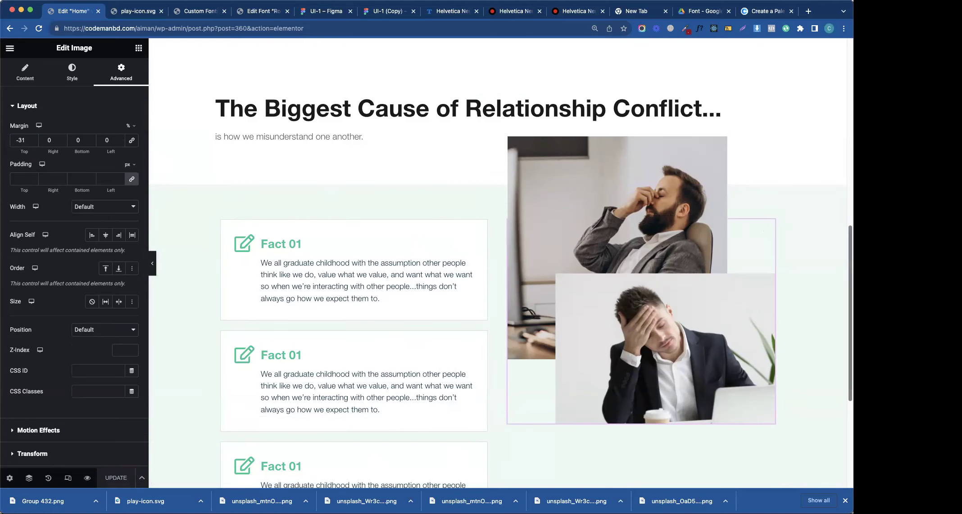
{"action": "scroll", "coordinate": [497, 222], "scroll_direction": "up", "scroll_amount": 4}
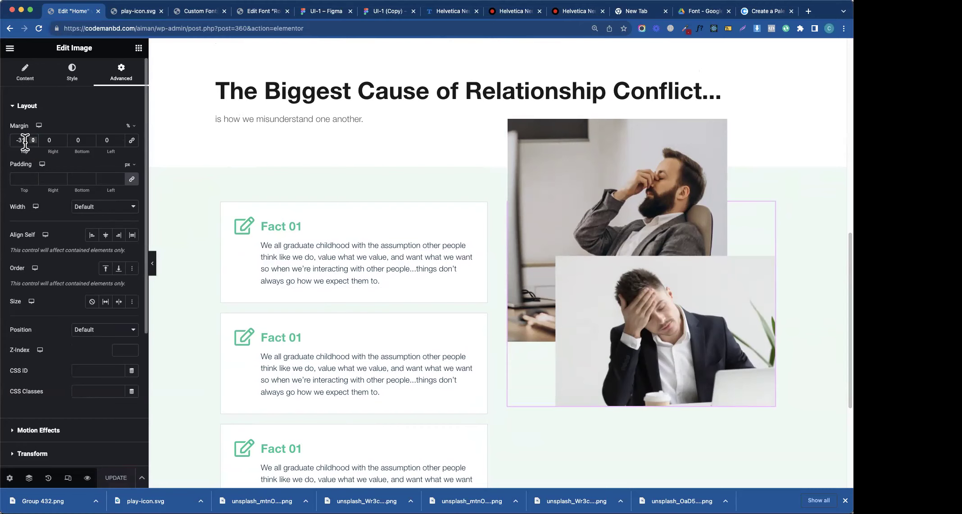
{"action": "key", "text": "Up"}
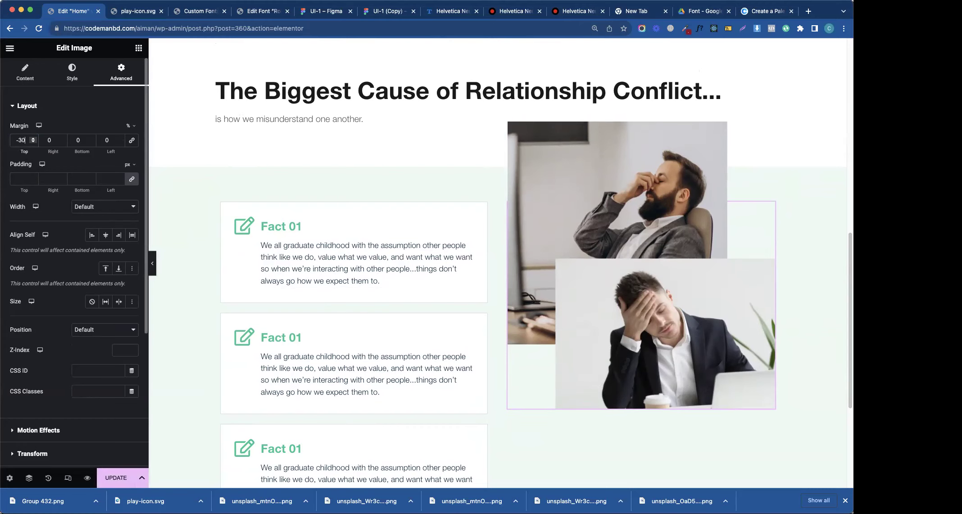
{"action": "left_click", "coordinate": [116, 478]}
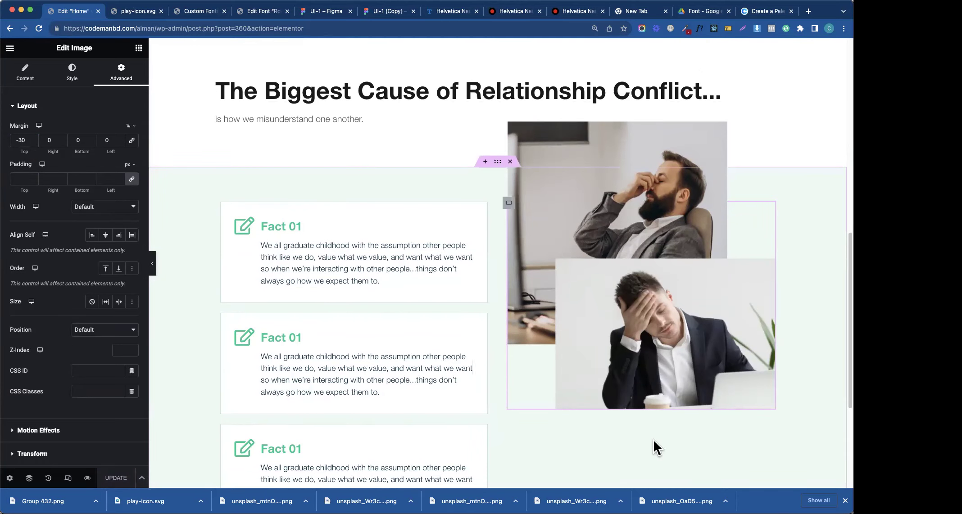
- Set the section container's bottom padding to 60
{"action": "scroll", "coordinate": [497, 261], "scroll_direction": "down", "scroll_amount": 3}
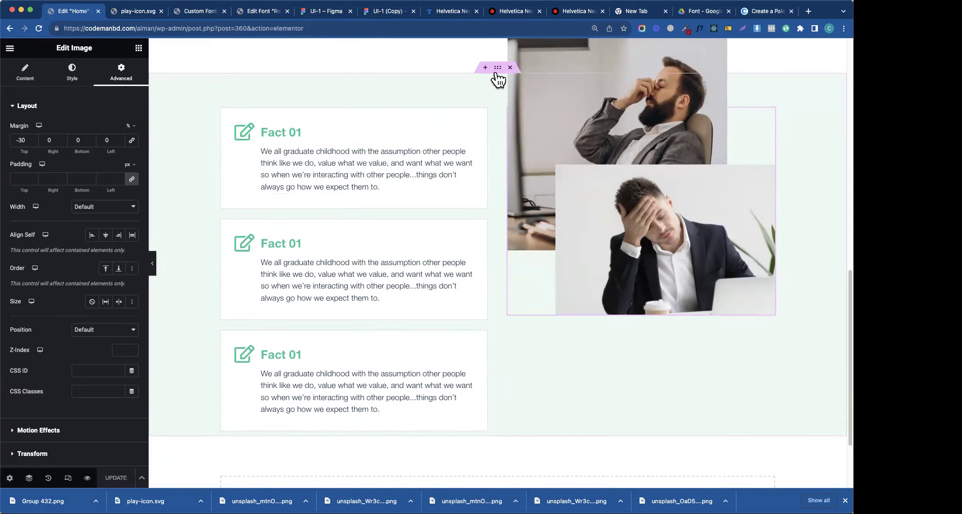
{"action": "left_click", "coordinate": [208, 120]}
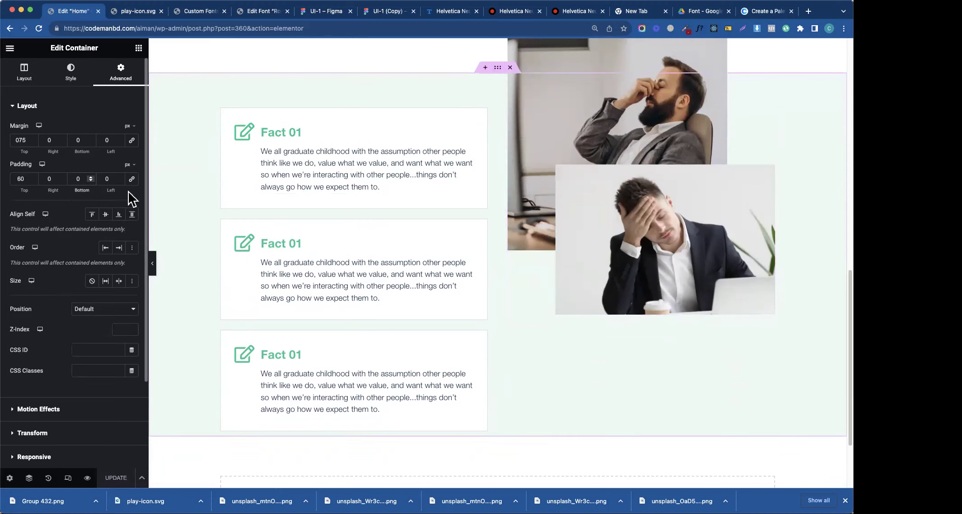
{"action": "type", "text": "60"}
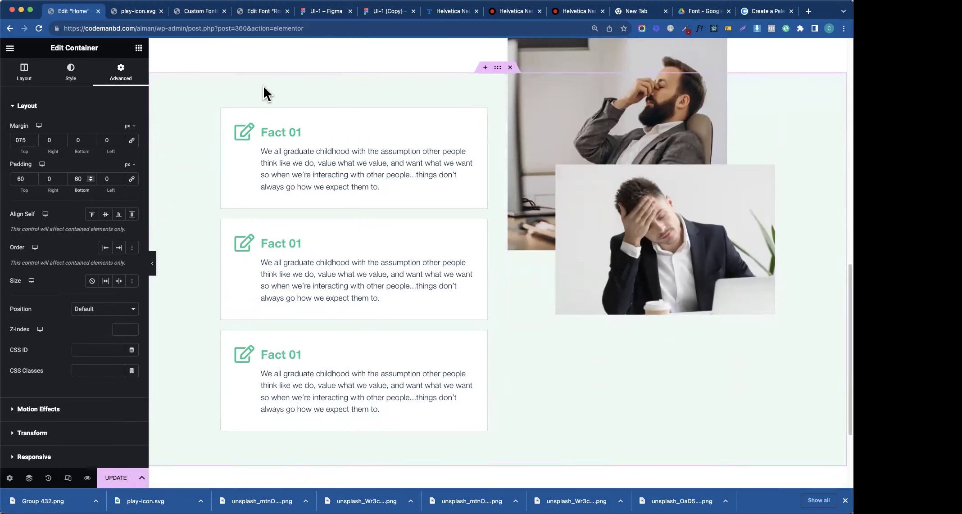
- Give the second Fact box a file icon and the third box a Gem icon
{"action": "left_click", "coordinate": [377, 268]}
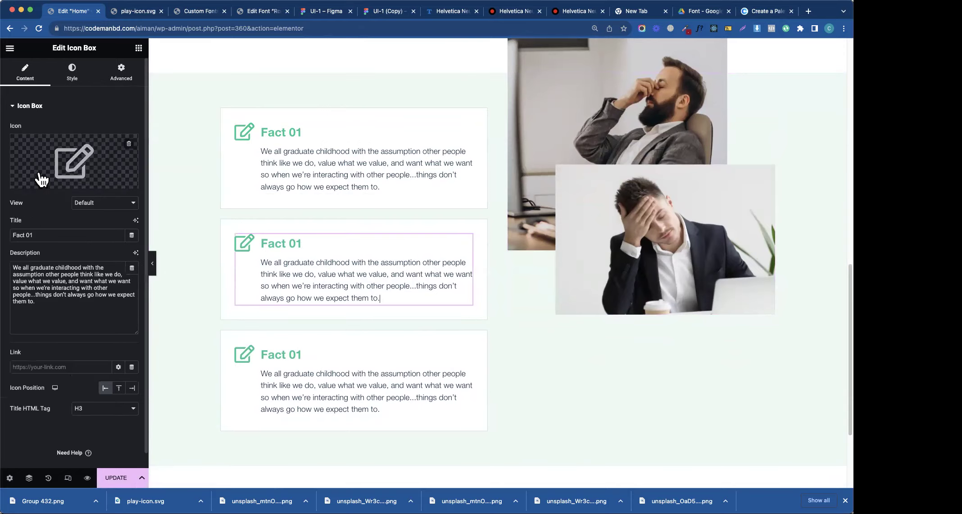
{"action": "left_click", "coordinate": [51, 157]}
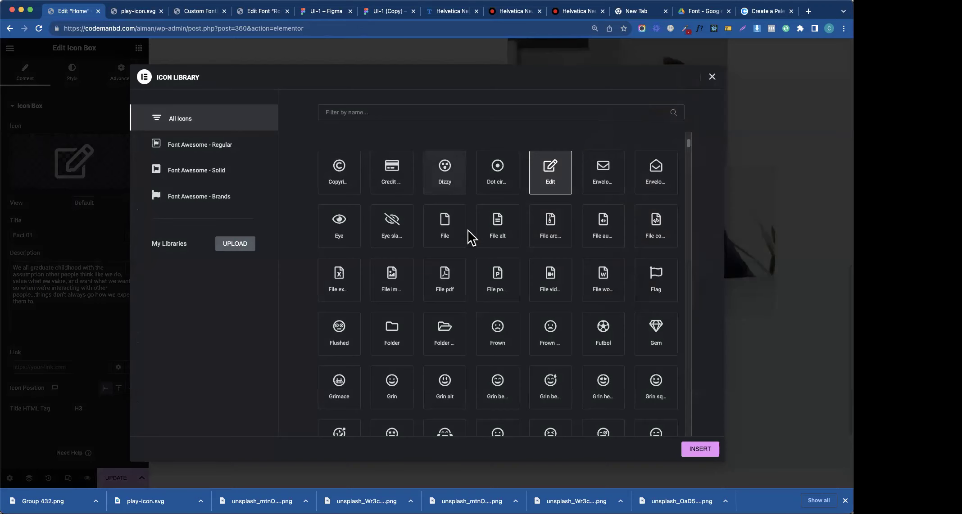
{"action": "left_click", "coordinate": [549, 227]}
{"action": "left_click", "coordinate": [699, 449]}
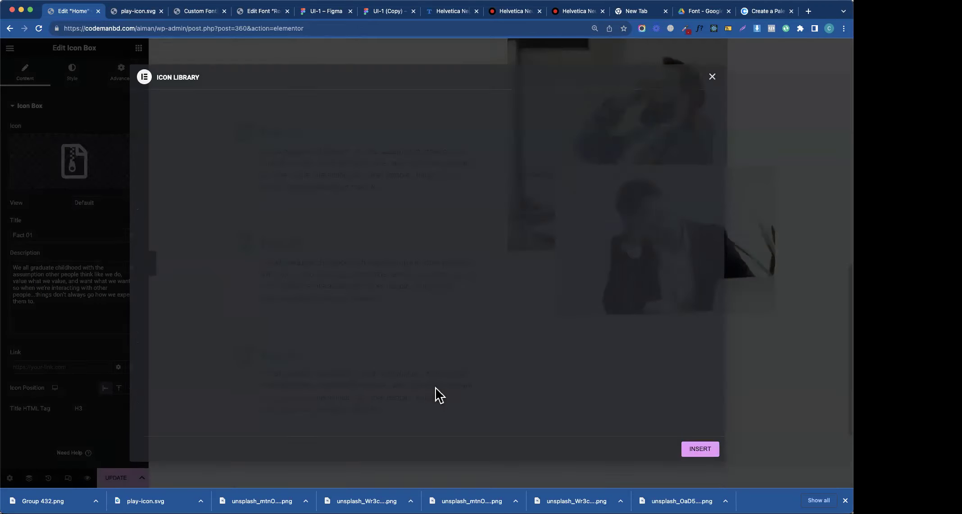
{"action": "left_click", "coordinate": [51, 161]}
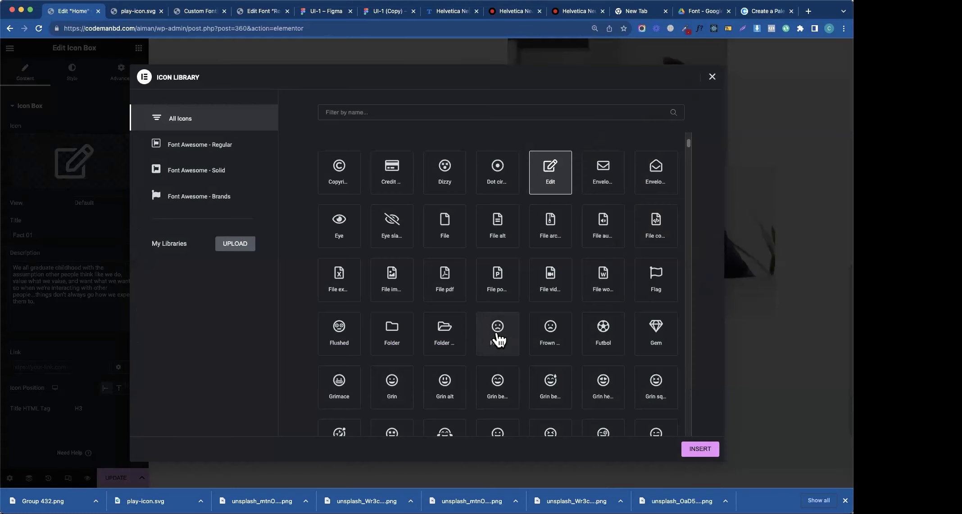
{"action": "left_click", "coordinate": [652, 335]}
{"action": "left_click", "coordinate": [699, 449]}
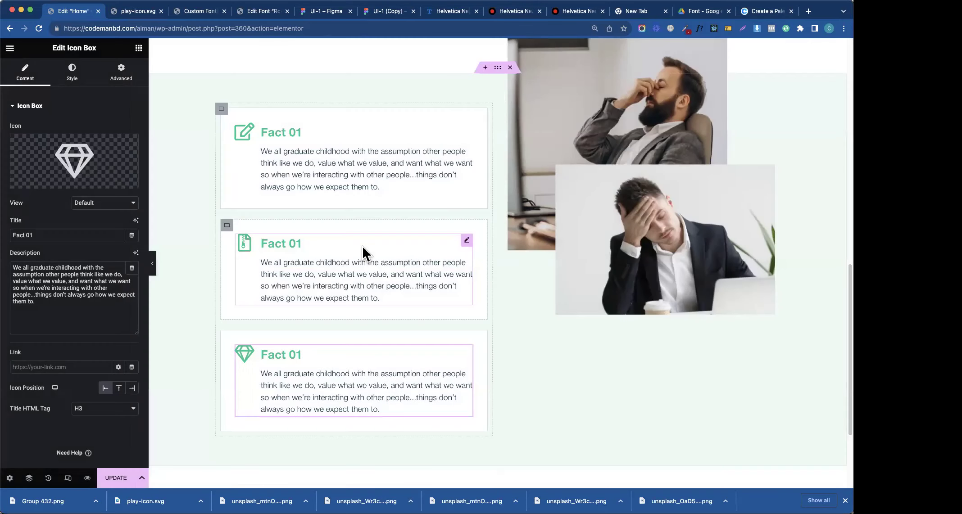
- Retitle the second and third boxes 'Fact 02' and 'Fact 03', and save the page
{"action": "left_click", "coordinate": [327, 231]}
{"action": "left_click", "coordinate": [67, 235]}
{"action": "key", "text": "BackSpace"}
{"action": "type", "text": "2"}
{"action": "left_click", "coordinate": [351, 356]}
{"action": "left_click", "coordinate": [67, 235]}
{"action": "key", "text": "BackSpace"}
{"action": "type", "text": "3"}
{"action": "left_click", "coordinate": [116, 478]}
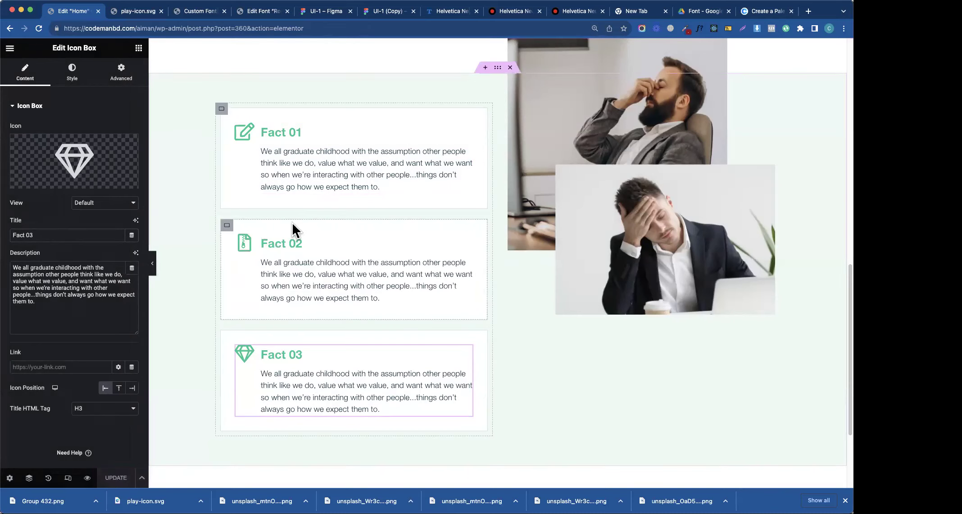
- Colour the Fact 01 icon with the Secondary global colour
{"action": "left_click", "coordinate": [312, 170]}
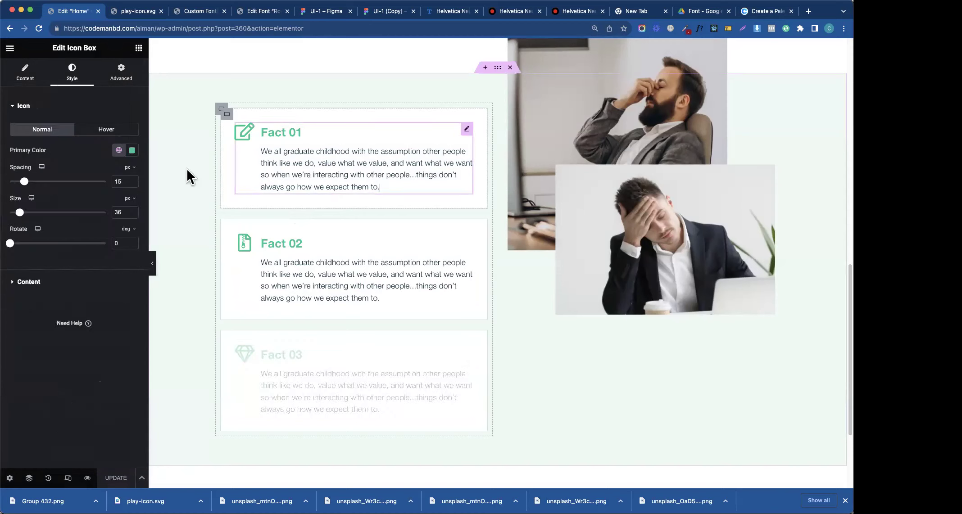
{"action": "left_click", "coordinate": [118, 150]}
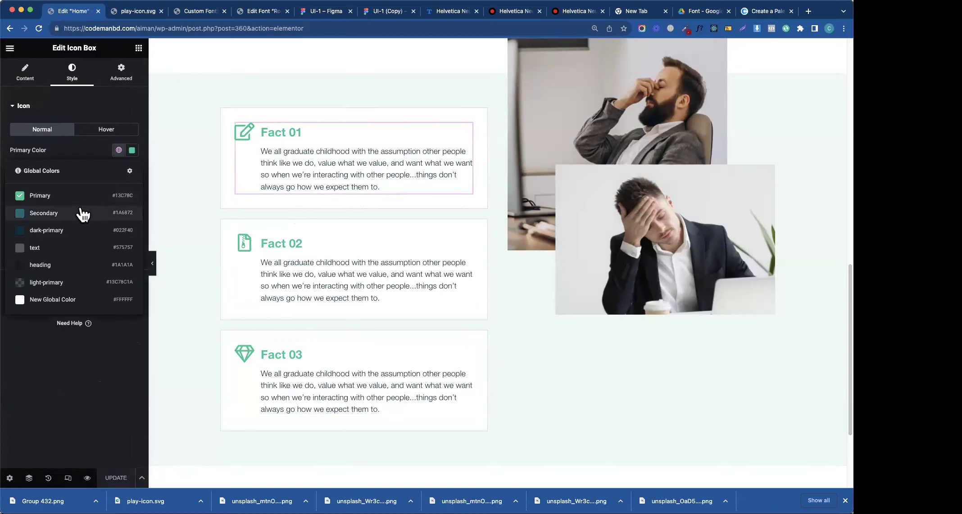
{"action": "left_click", "coordinate": [76, 219]}
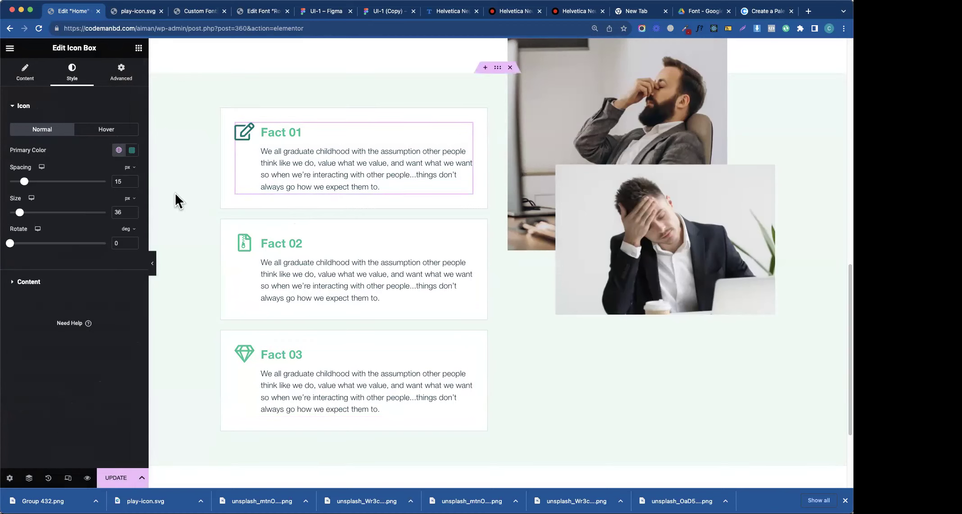
- Set the Fact 01 title colour to the Secondary global colour
{"action": "left_click", "coordinate": [25, 73]}
{"action": "left_click", "coordinate": [74, 80]}
{"action": "left_click", "coordinate": [26, 281]}
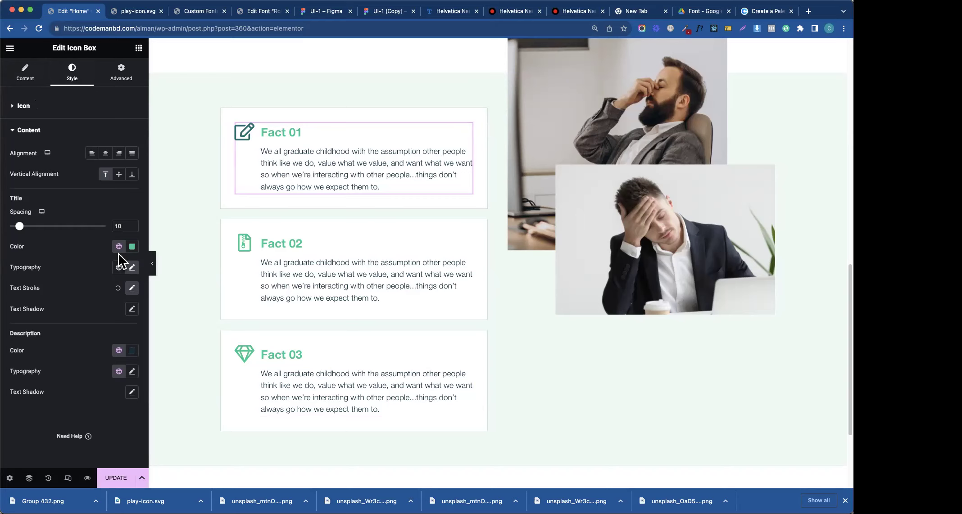
{"action": "left_click", "coordinate": [118, 246]}
{"action": "left_click", "coordinate": [41, 316]}
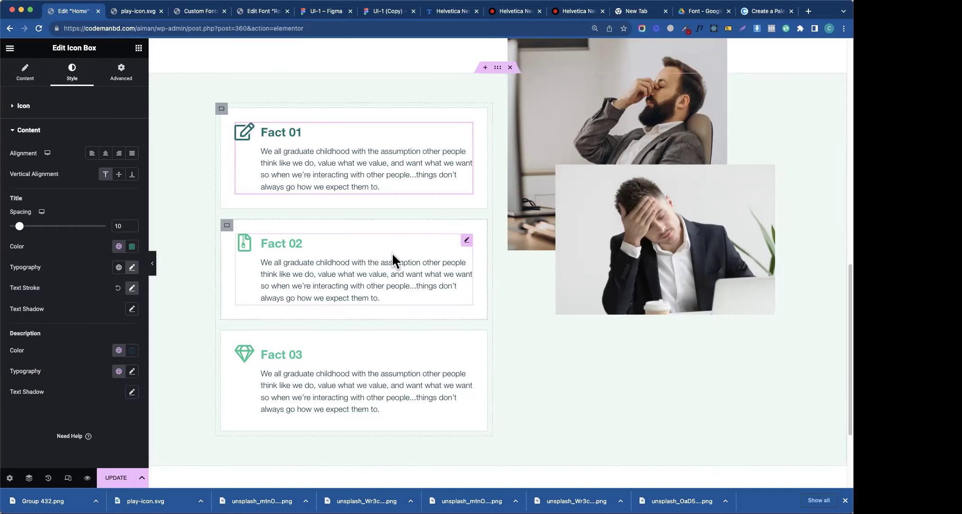
- Set the Fact 02 icon colour to the Secondary global colour, then return to Figma
{"action": "left_click", "coordinate": [412, 252]}
{"action": "left_click", "coordinate": [71, 82]}
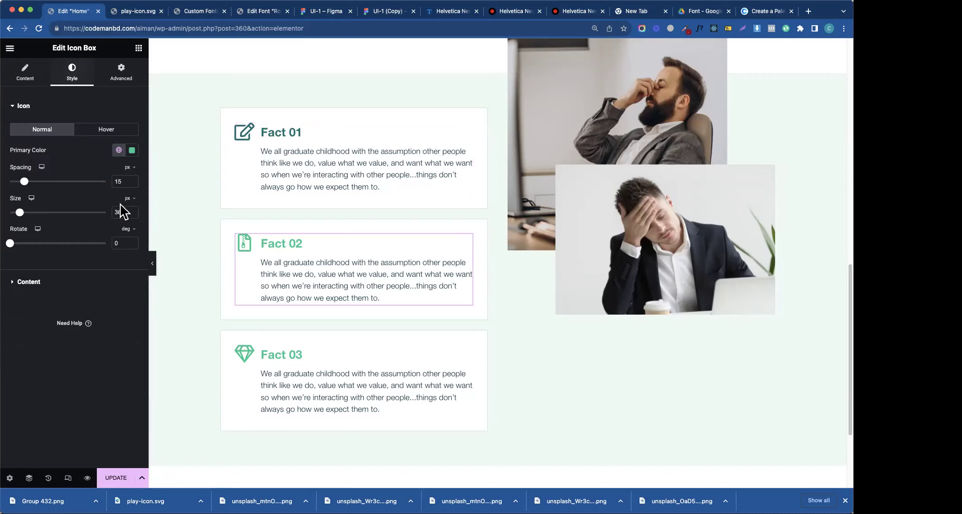
{"action": "left_click", "coordinate": [119, 150]}
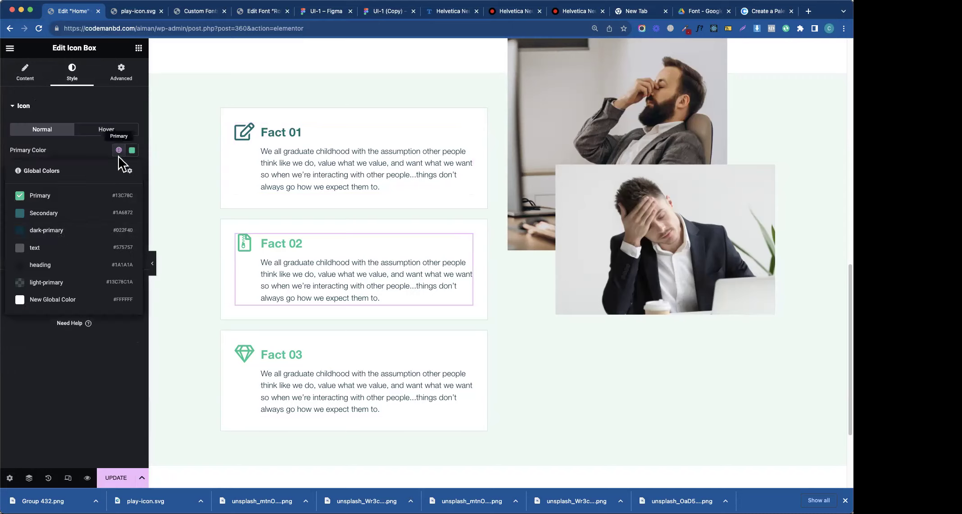
{"action": "left_click", "coordinate": [63, 216]}
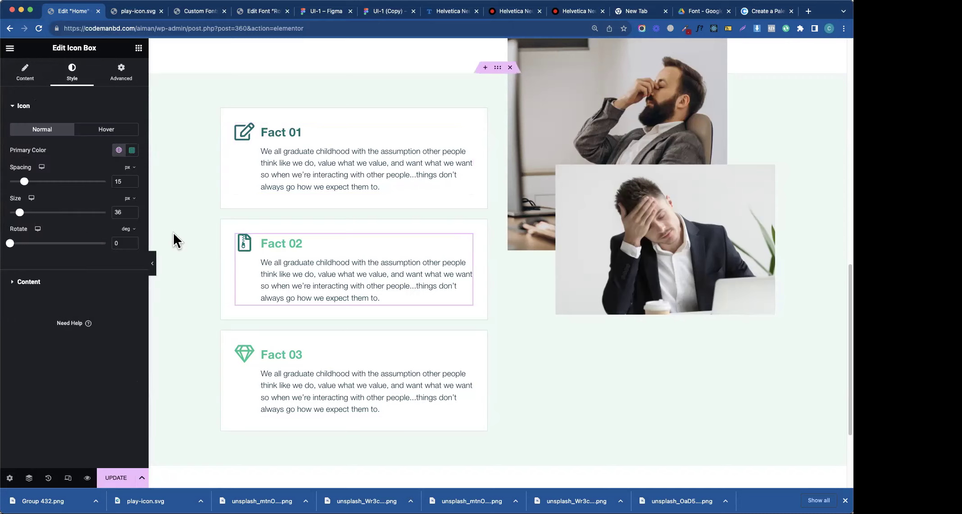
{"action": "left_click", "coordinate": [86, 288]}
{"action": "left_click", "coordinate": [389, 11]}
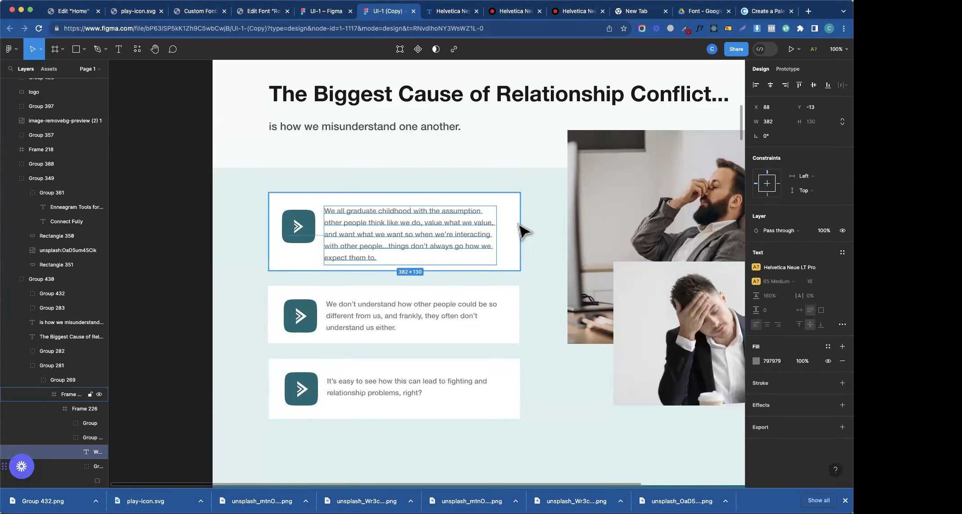
- Select the 1440×705 DBEFEC section background, zoom out to fit it, and compare with Elementor
{"action": "left_click", "coordinate": [544, 210]}
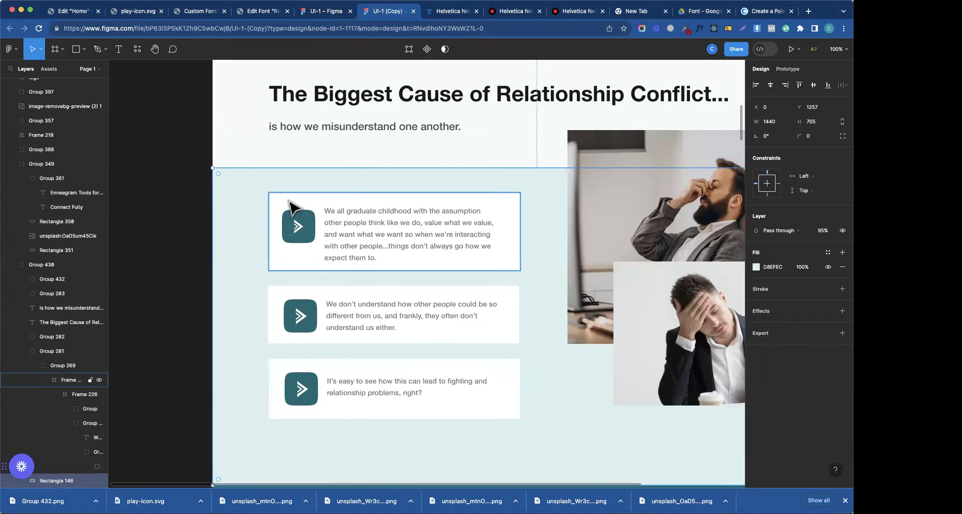
{"action": "key", "text": "minus"}
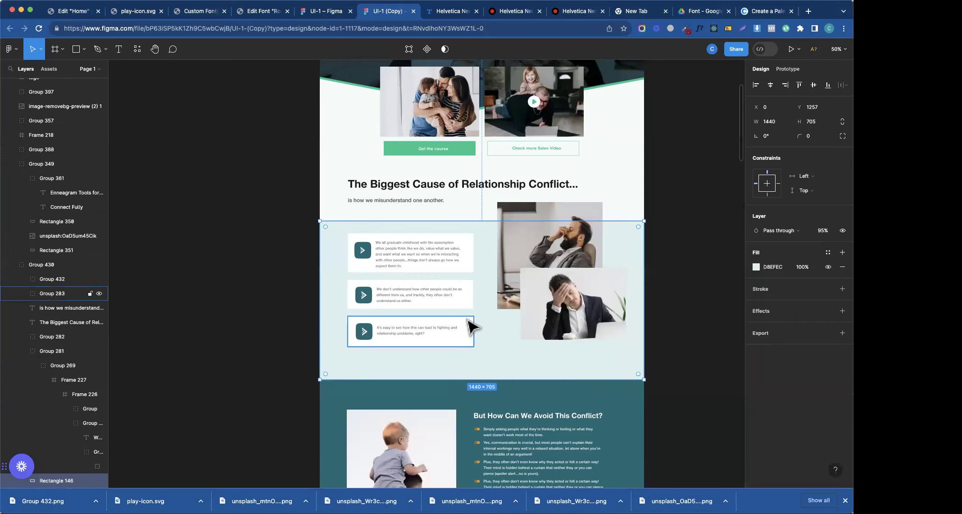
{"action": "left_click", "coordinate": [75, 11]}
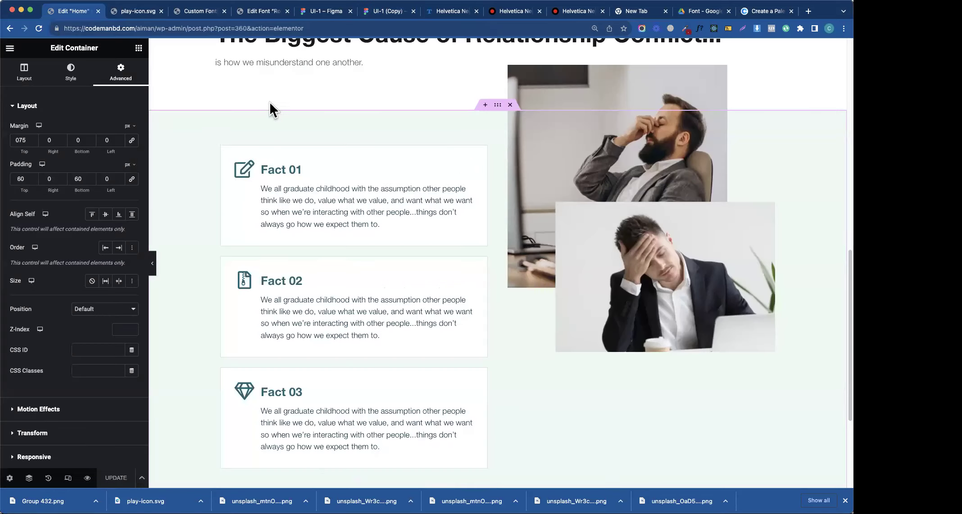
{"action": "scroll", "coordinate": [601, 270], "scroll_direction": "down", "scroll_amount": 3}
{"action": "scroll", "coordinate": [600, 264], "scroll_direction": "down", "scroll_amount": 15}
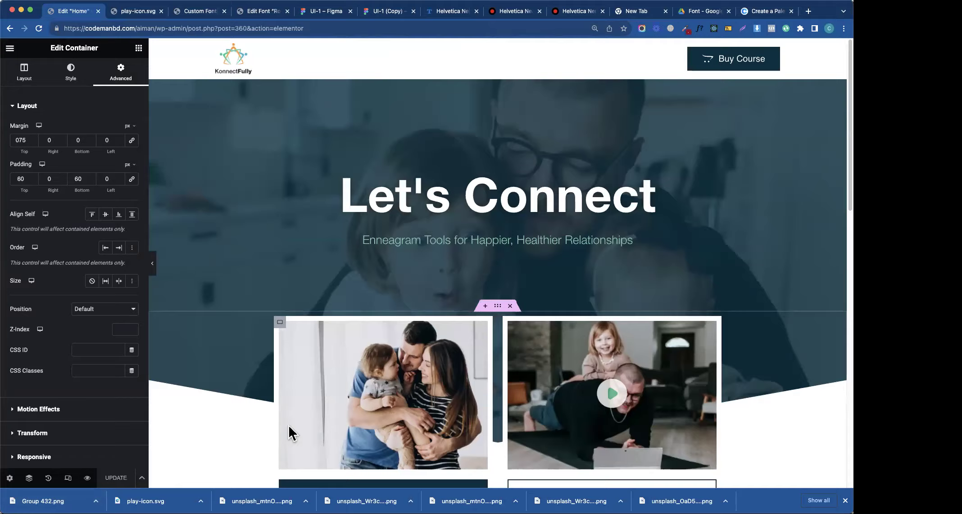
{"action": "scroll", "coordinate": [288, 424], "scroll_direction": "up", "scroll_amount": 12}
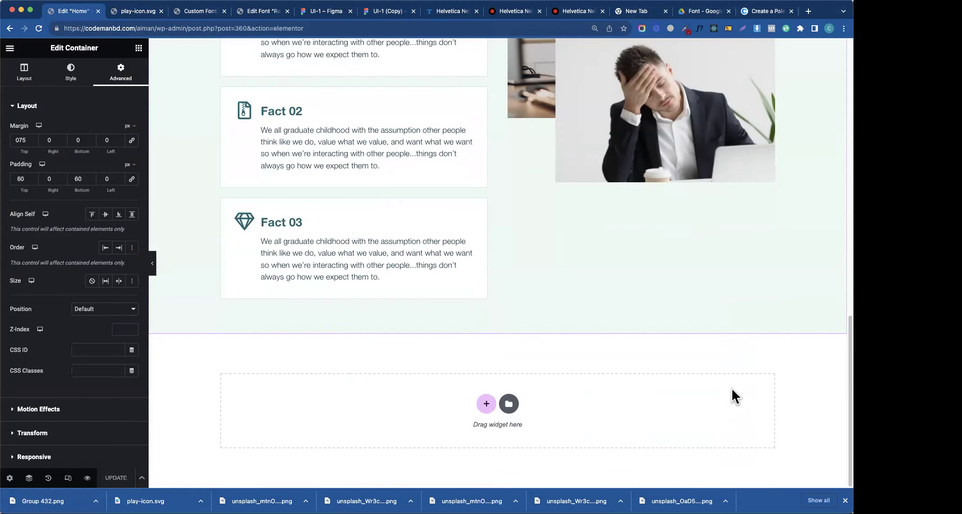
{"action": "scroll", "coordinate": [387, 339], "scroll_direction": "up", "scroll_amount": 5}
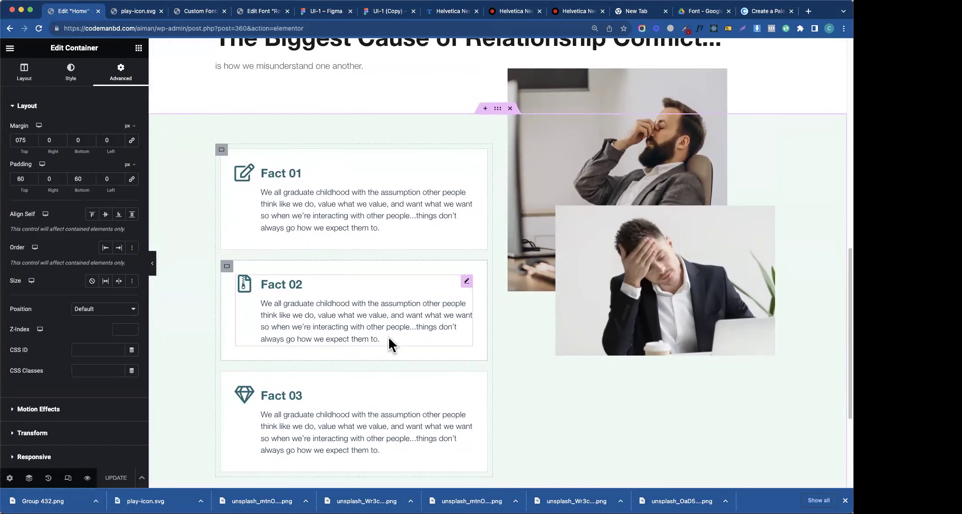
{"action": "left_click", "coordinate": [367, 13]}
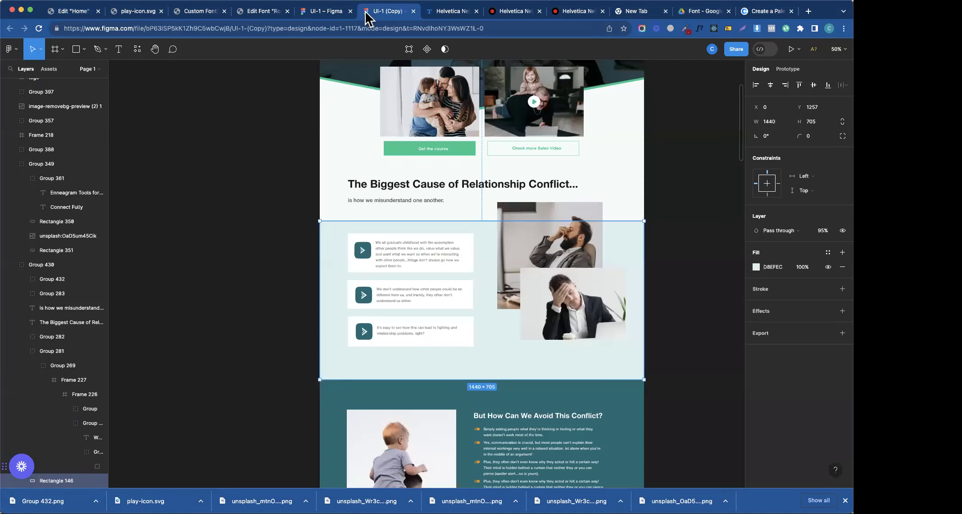
- Export the first card's 74×74 play-arrow icon as Group 266.svg
{"action": "double_click", "coordinate": [360, 259]}
{"action": "left_click", "coordinate": [361, 259]}
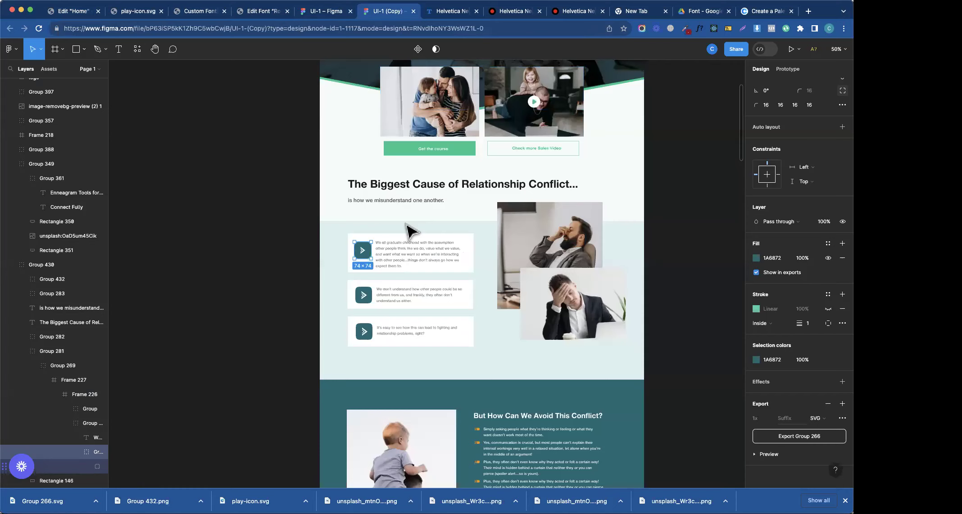
{"action": "left_click", "coordinate": [340, 247]}
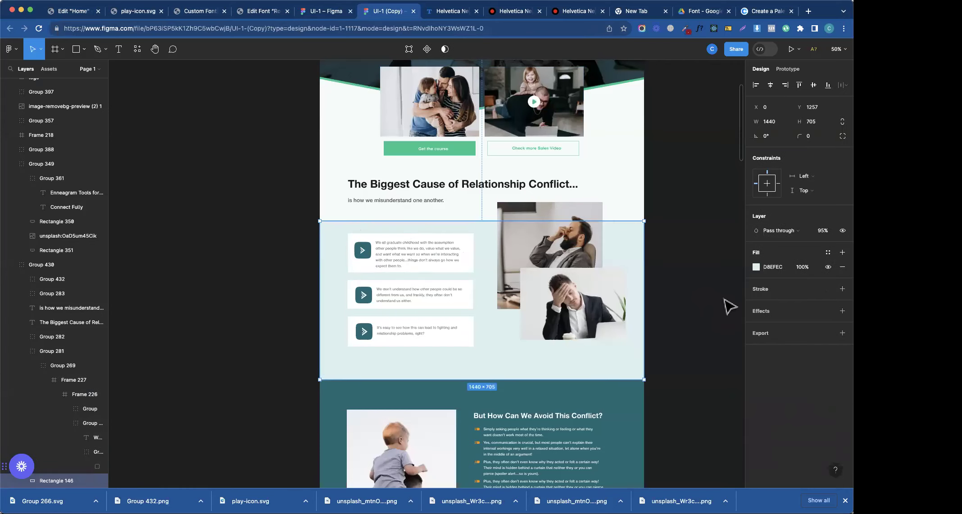
- Check the section background fill, then select the teal Rectangle 361 in Skip the Hard Part
{"action": "left_click", "coordinate": [764, 270]}
{"action": "scroll", "coordinate": [450, 270], "scroll_direction": "down", "scroll_amount": 10}
{"action": "left_click_drag", "start_coordinate": [518, 225], "coordinate": [569, 270]}
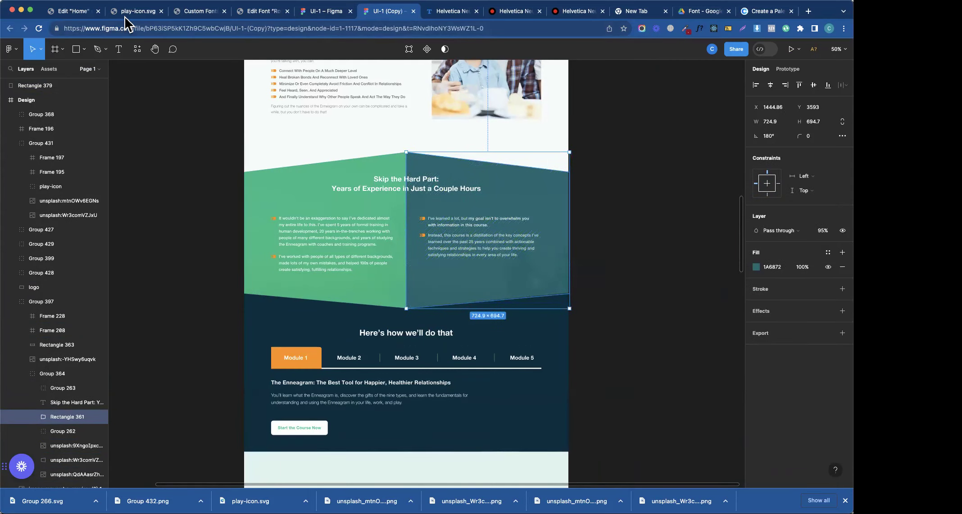
{"action": "left_click", "coordinate": [124, 16]}
- Prompt the container background's AI image generator with 'create a small square texture in green with transop'
{"action": "left_click", "coordinate": [190, 16]}
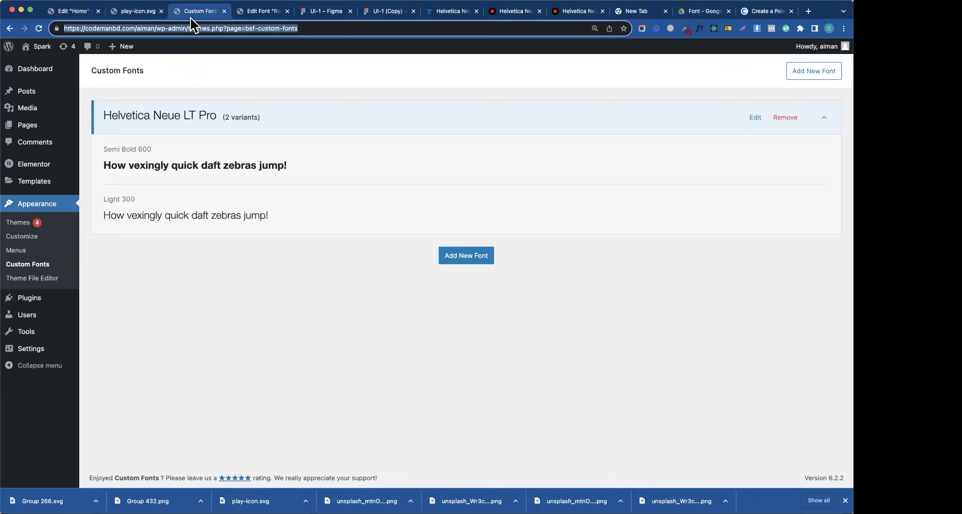
{"action": "left_click", "coordinate": [72, 11]}
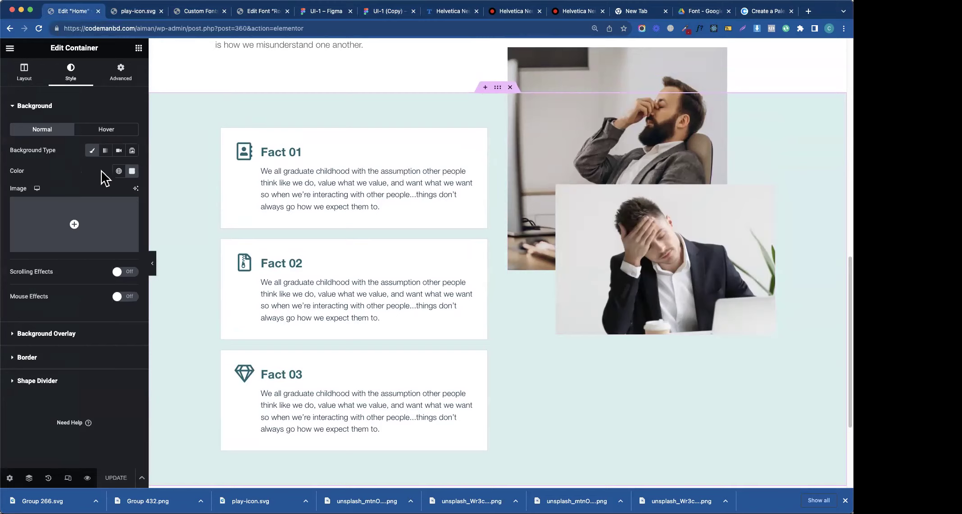
{"action": "left_click", "coordinate": [42, 107]}
{"action": "left_click", "coordinate": [58, 164]}
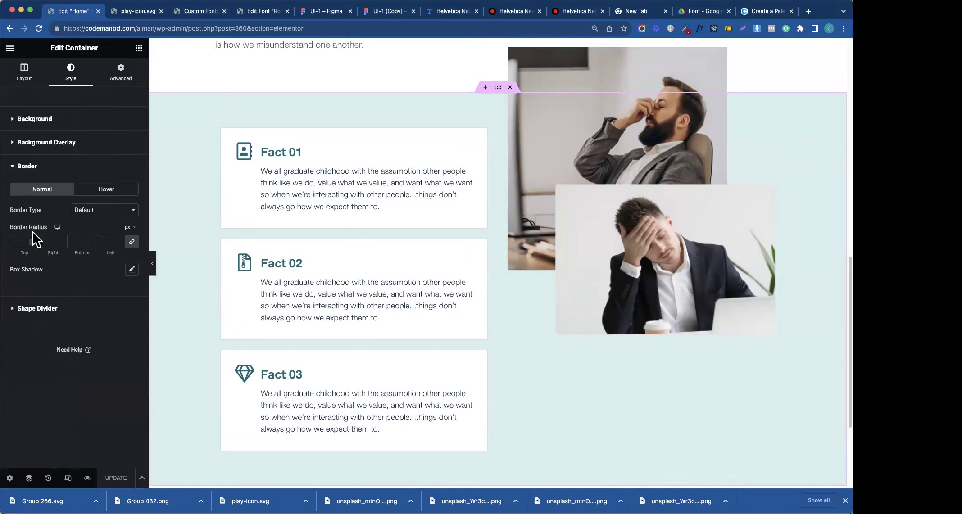
{"action": "left_click", "coordinate": [29, 310]}
{"action": "left_click", "coordinate": [35, 118]}
{"action": "left_click", "coordinate": [70, 218]}
{"action": "type", "text": "create a small square texture in green "}
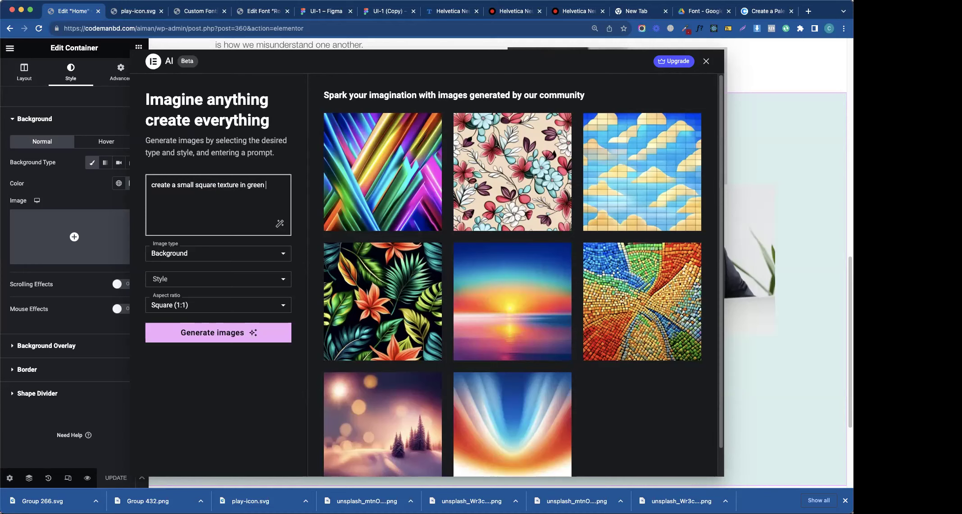
{"action": "type", "text": "with transop"}
- Close the AI generator and give the container a Classic background overlay at 0.95 opacity
{"action": "left_click", "coordinate": [706, 61]}
{"action": "left_click", "coordinate": [46, 345]}
{"action": "scroll", "coordinate": [820, 187], "scroll_direction": "up", "scroll_amount": 5}
{"action": "scroll", "coordinate": [816, 184], "scroll_direction": "down", "scroll_amount": 9}
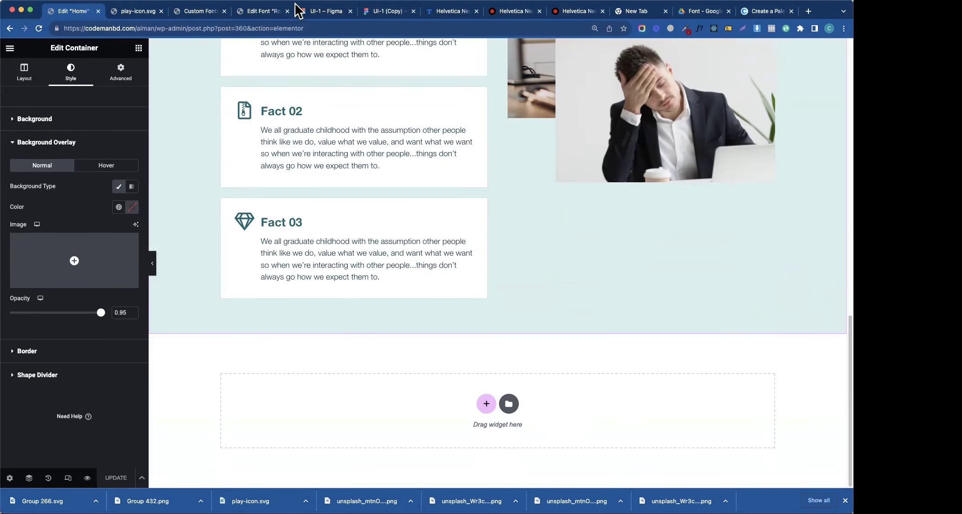
- In Figma, compare the sizes of the conflict section's bullet groups
{"action": "left_click", "coordinate": [312, 13]}
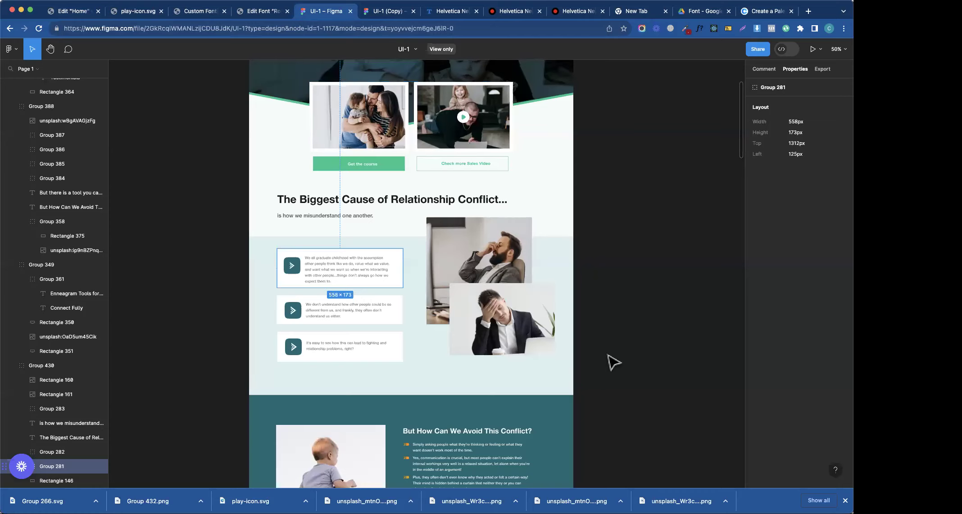
{"action": "scroll", "coordinate": [620, 397], "scroll_direction": "down", "scroll_amount": 5}
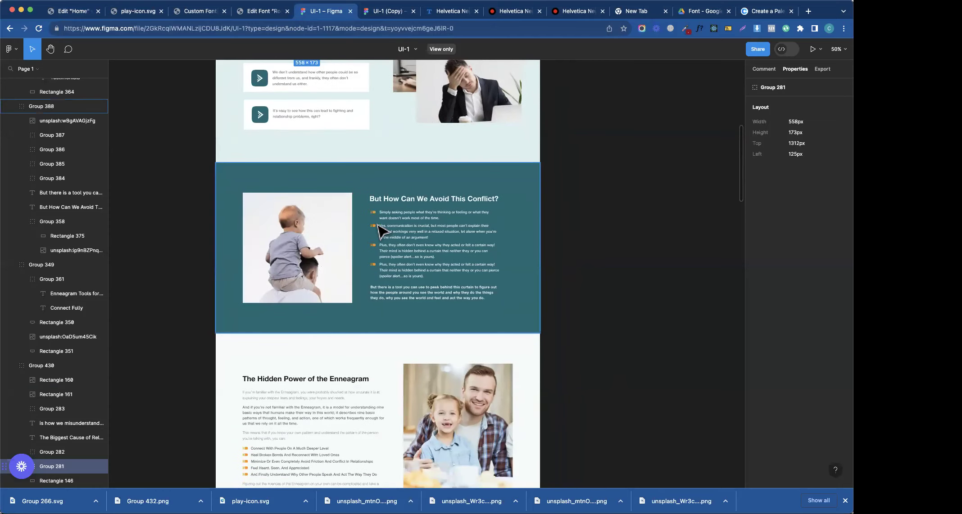
{"action": "scroll", "coordinate": [480, 299], "scroll_direction": "down", "scroll_amount": 1}
{"action": "scroll", "coordinate": [479, 300], "scroll_direction": "down", "scroll_amount": 5}
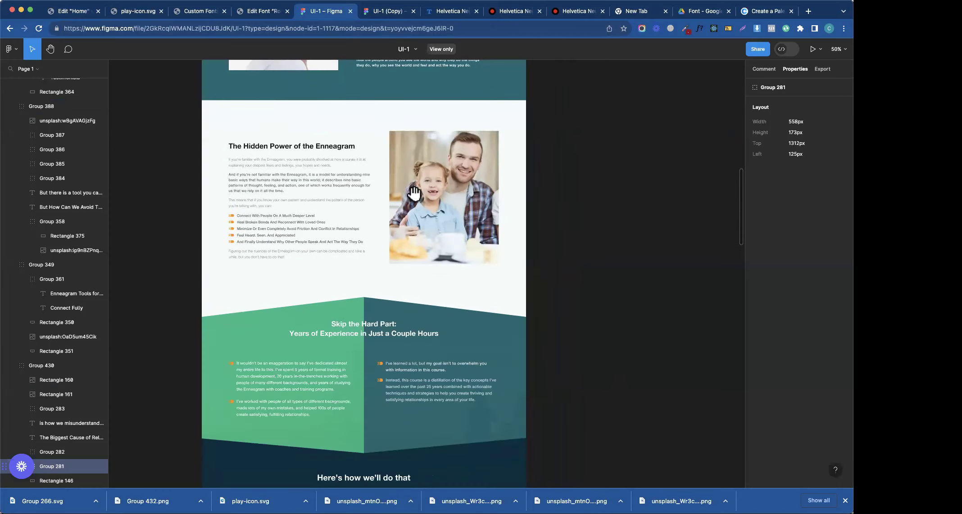
{"action": "scroll", "coordinate": [468, 221], "scroll_direction": "up", "scroll_amount": 5}
{"action": "left_click", "coordinate": [401, 239]}
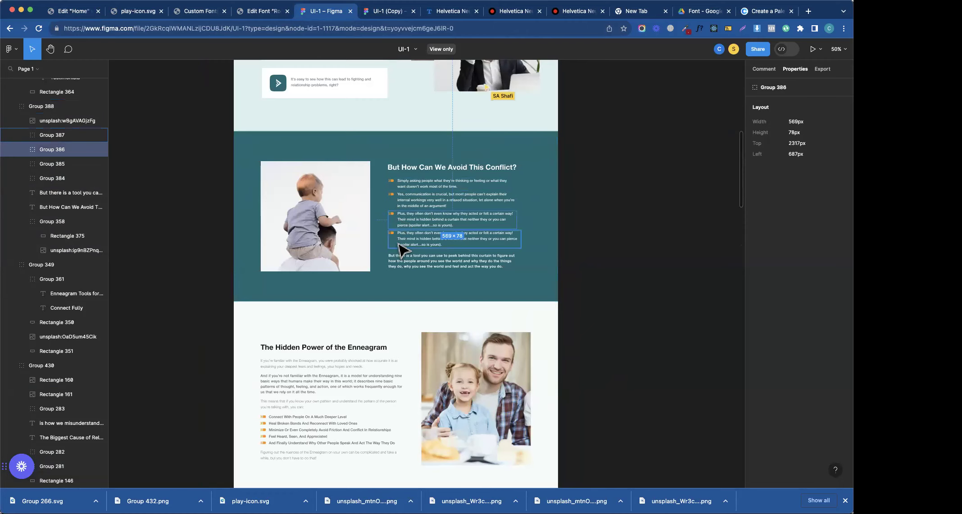
{"action": "left_click", "coordinate": [418, 198]}
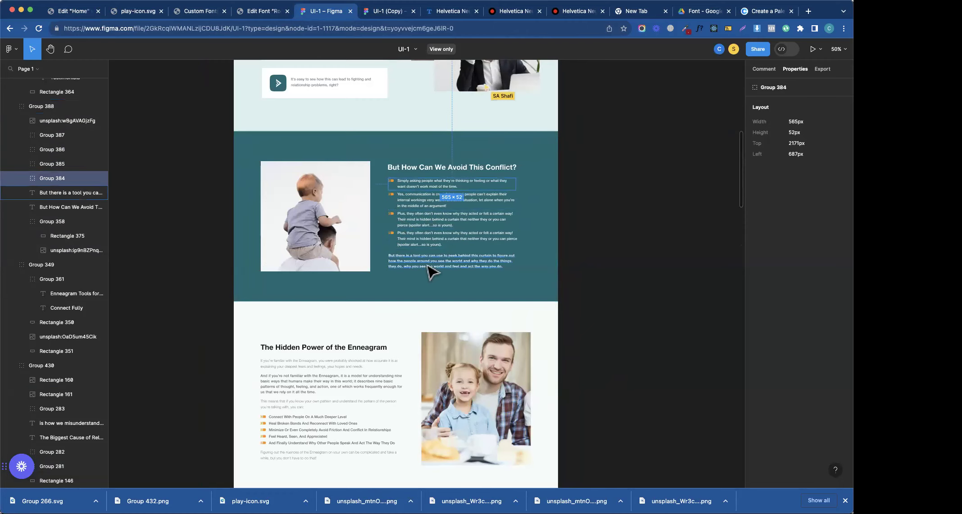
{"action": "left_click", "coordinate": [408, 245]}
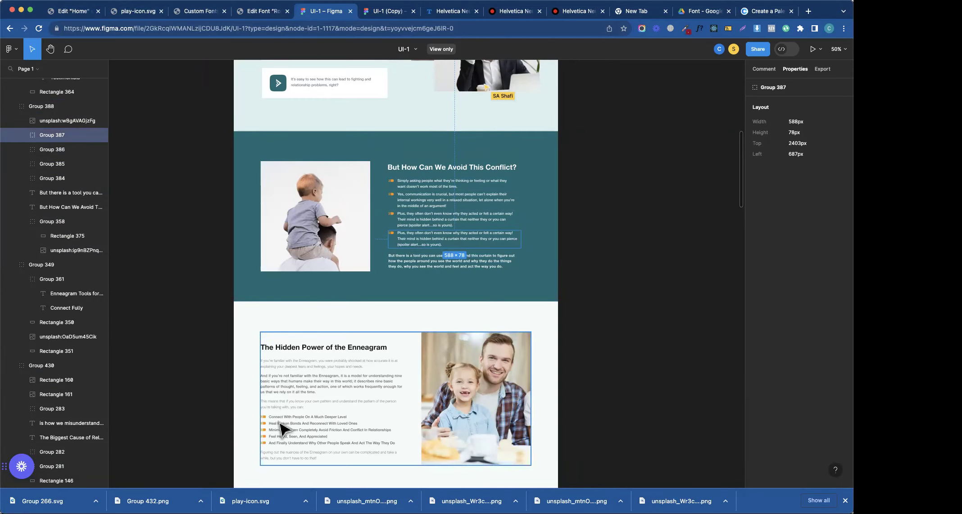
- Scroll past the Hidden Power of the Enneagram section and select the Skip the Hard Part group
{"action": "left_click", "coordinate": [327, 418]}
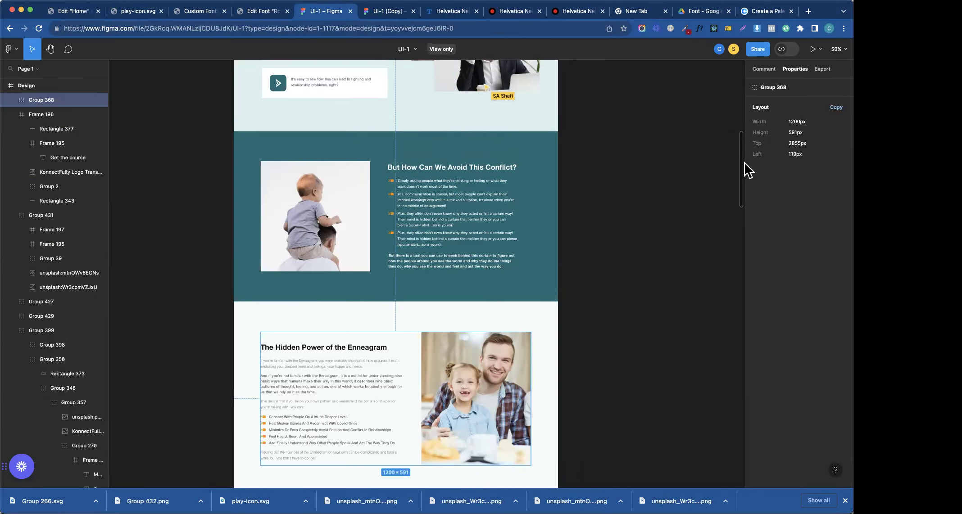
{"action": "scroll", "coordinate": [741, 171], "scroll_direction": "down", "scroll_amount": 7}
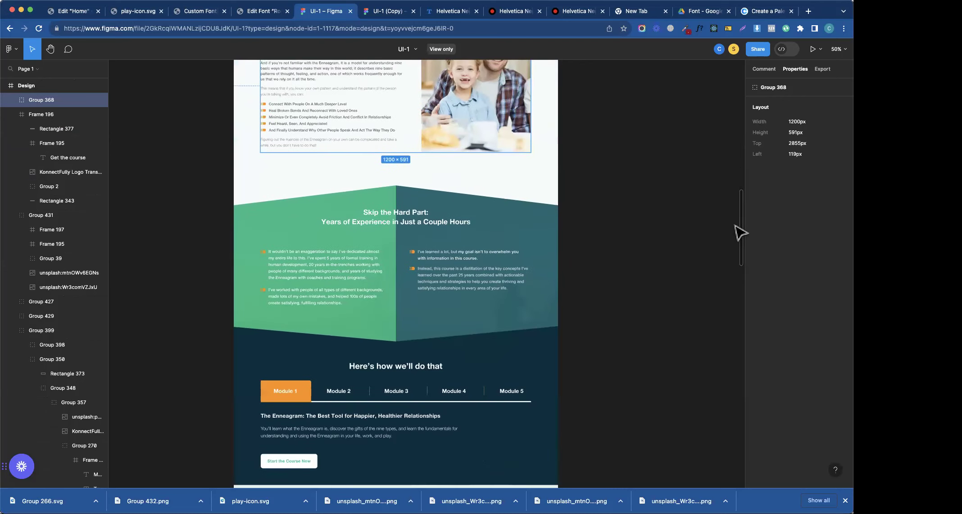
{"action": "scroll", "coordinate": [739, 234], "scroll_direction": "down", "scroll_amount": 2}
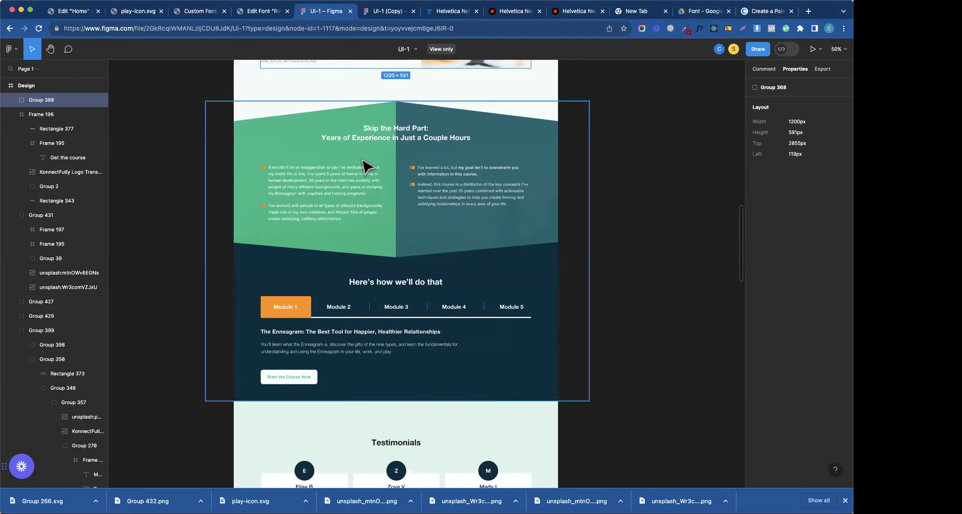
{"action": "left_click", "coordinate": [383, 186]}
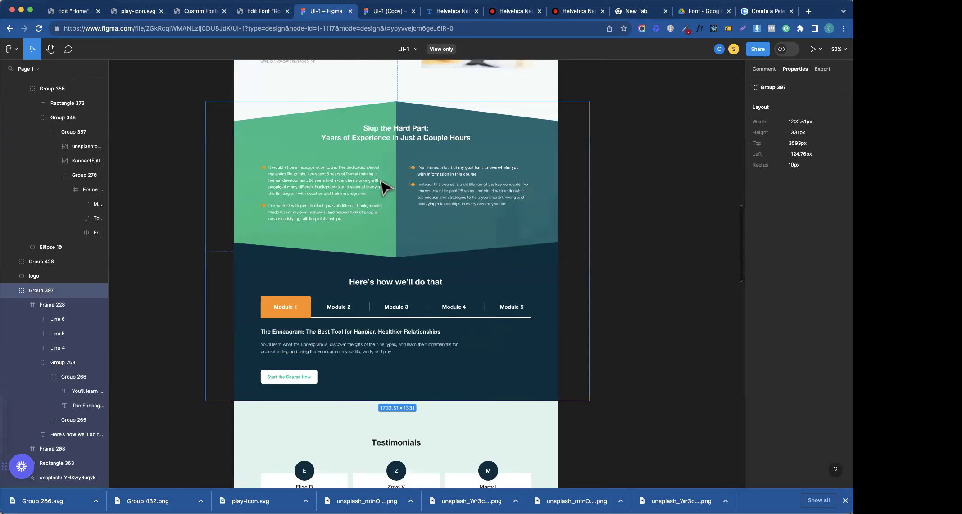
- In the editable design copy, move the green panel and flipped sunset image to uncover the photo
{"action": "left_click", "coordinate": [72, 11]}
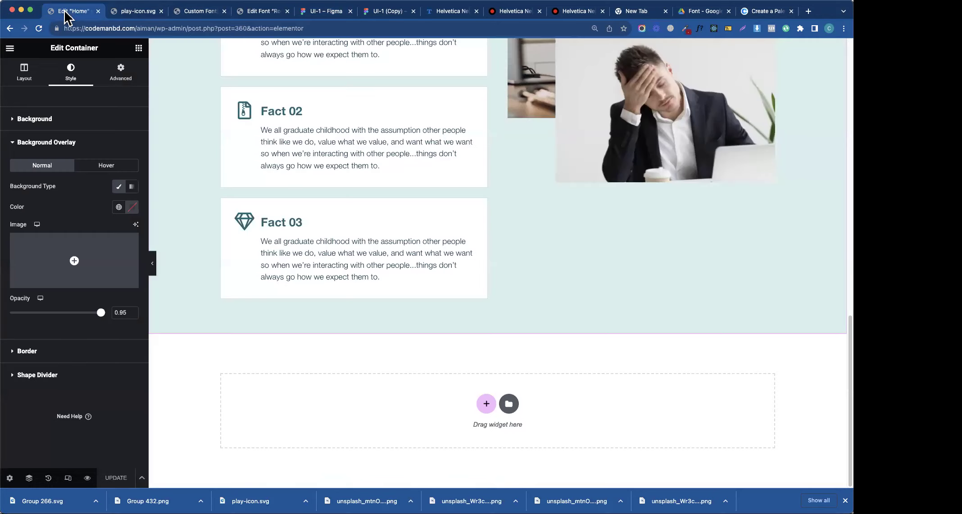
{"action": "left_click", "coordinate": [387, 14]}
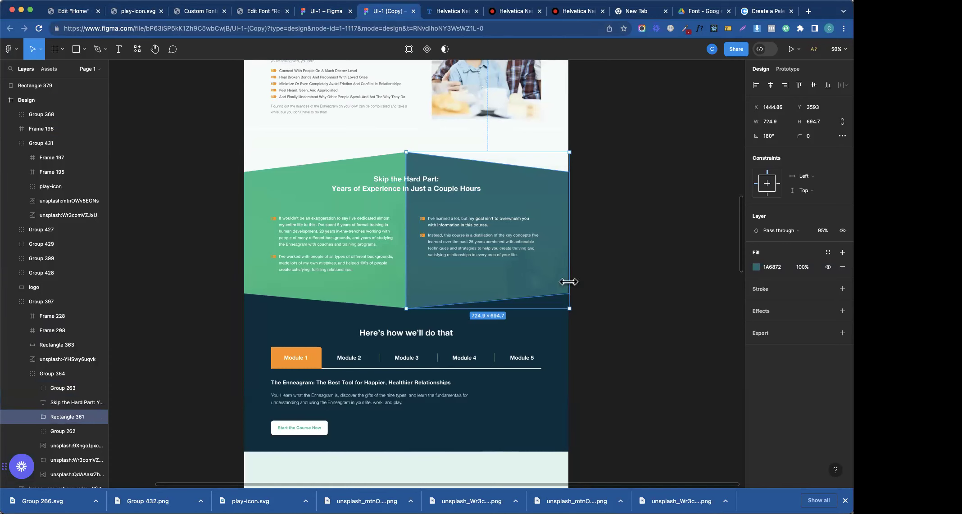
{"action": "left_click", "coordinate": [354, 300]}
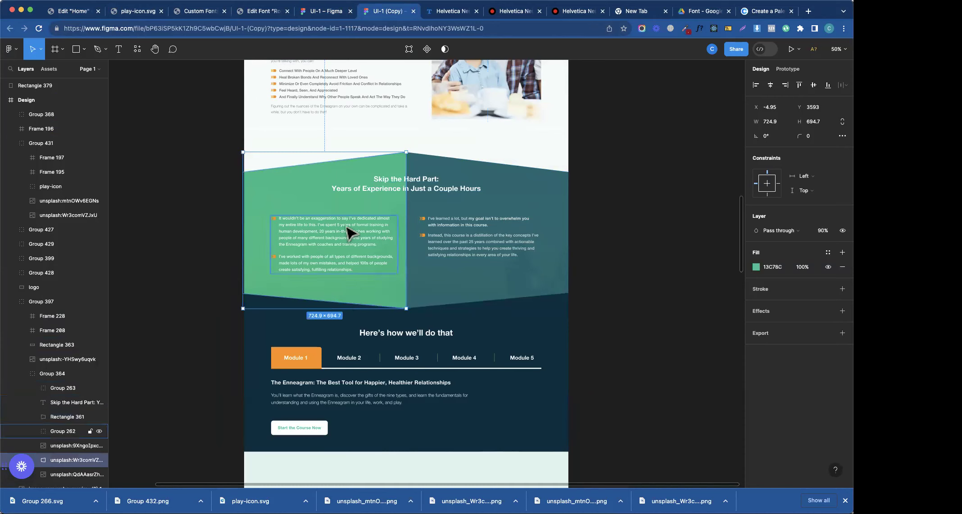
{"action": "left_click_drag", "start_coordinate": [292, 205], "coordinate": [290, 184]}
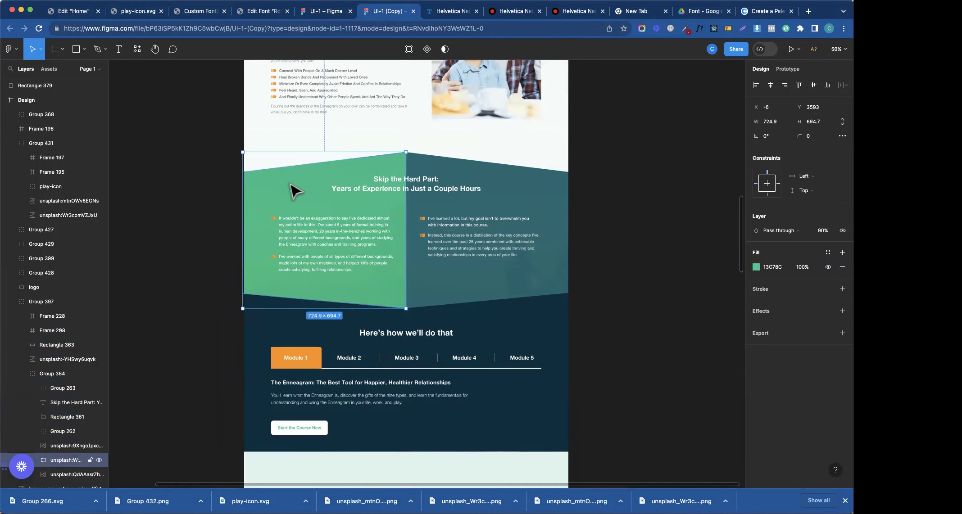
{"action": "left_click_drag", "start_coordinate": [468, 310], "coordinate": [486, 186]}
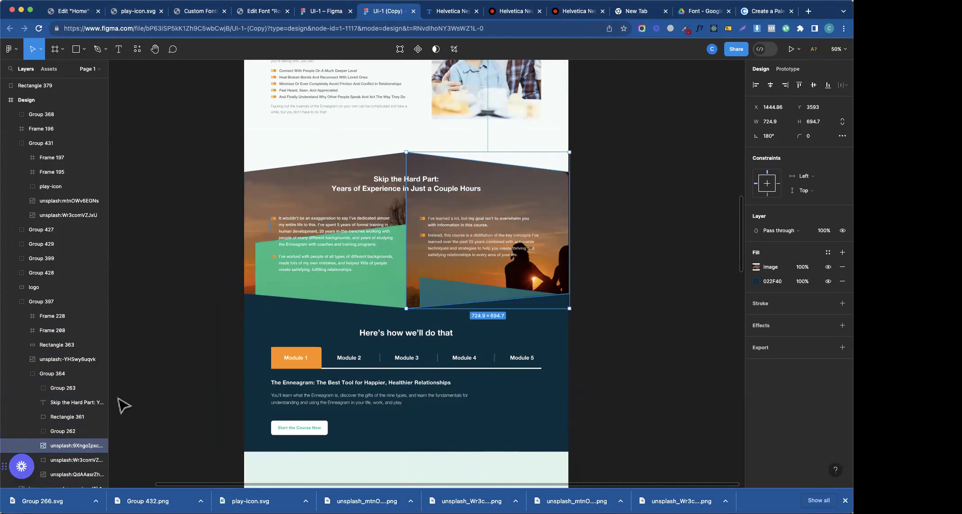
- Add an export setting to the sunset image layer, preview it, and undo the shape moves
{"action": "left_click", "coordinate": [55, 474]}
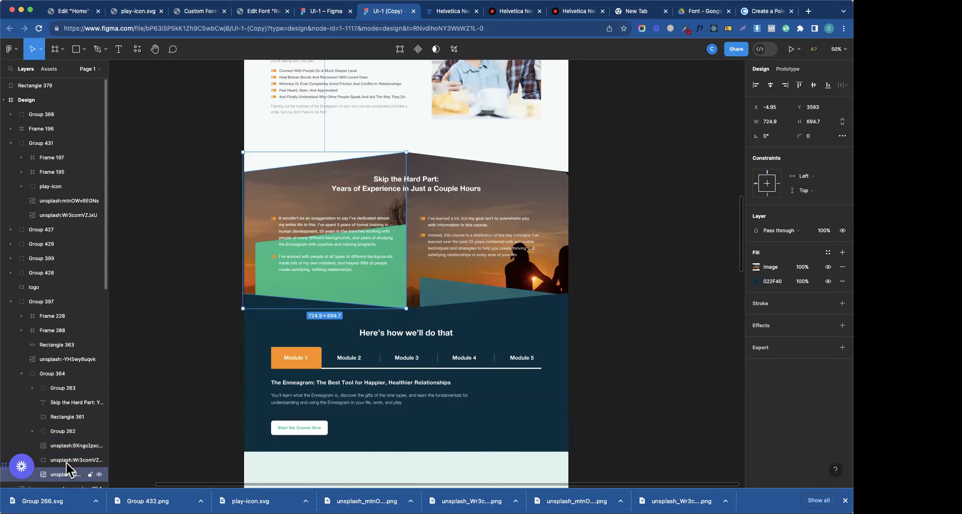
{"action": "left_click", "coordinate": [68, 446]}
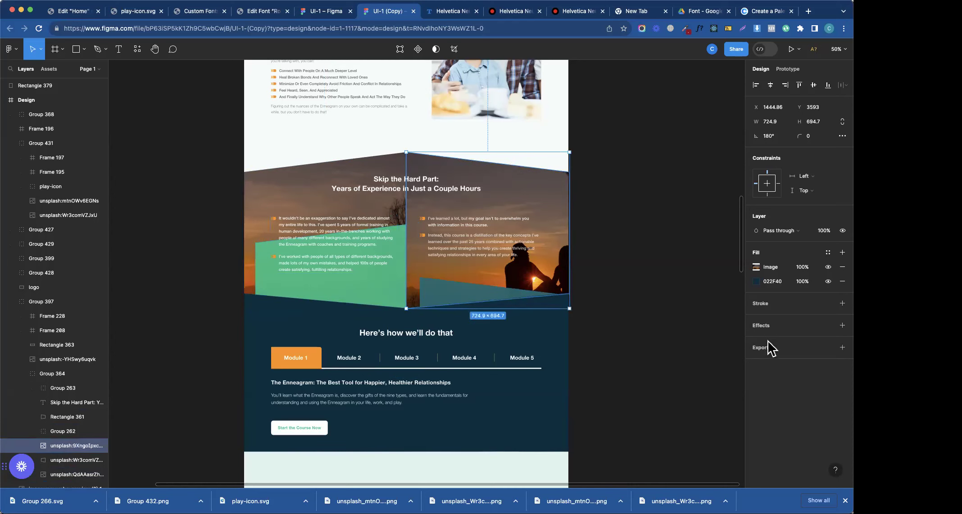
{"action": "left_click", "coordinate": [817, 347]}
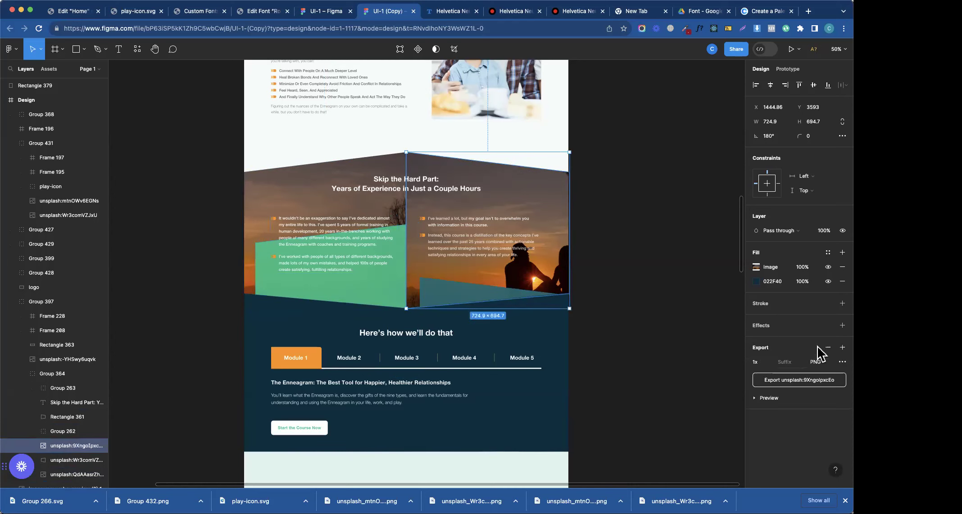
{"action": "left_click", "coordinate": [767, 398]}
{"action": "scroll", "coordinate": [804, 450], "scroll_direction": "down", "scroll_amount": 2}
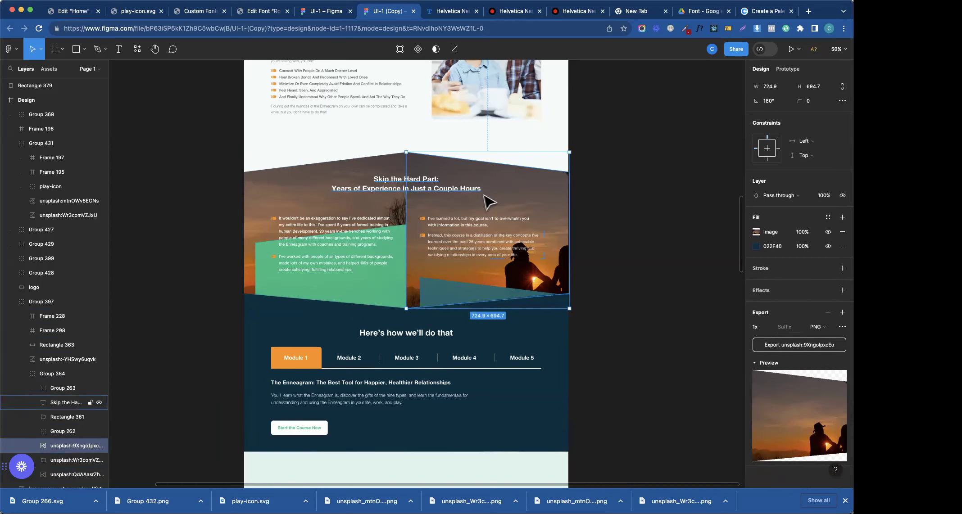
{"action": "left_click", "coordinate": [64, 461]}
{"action": "left_click", "coordinate": [61, 448]}
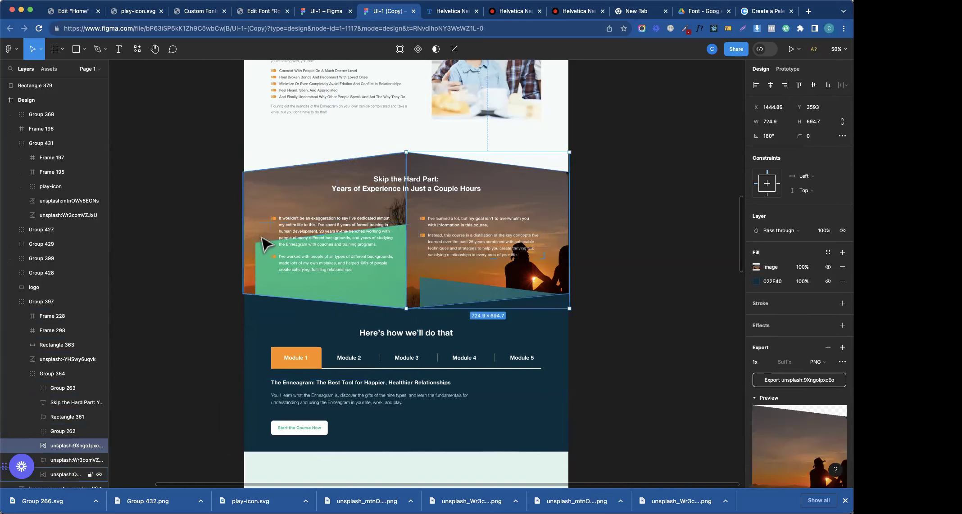
{"action": "key", "text": "super+z"}
{"action": "key", "text": "super+z"}
{"action": "key", "text": "super+z"}
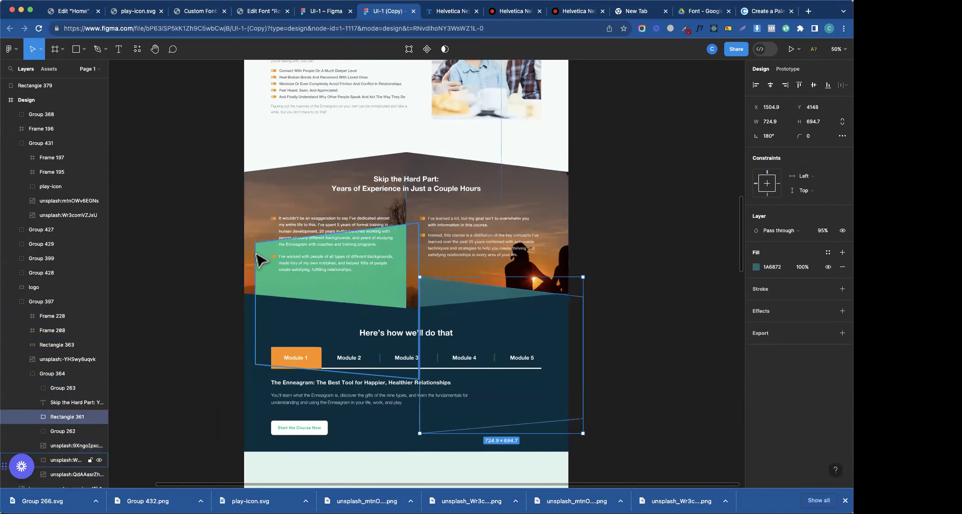
{"action": "scroll", "coordinate": [333, 260], "scroll_direction": "up", "scroll_amount": 15}
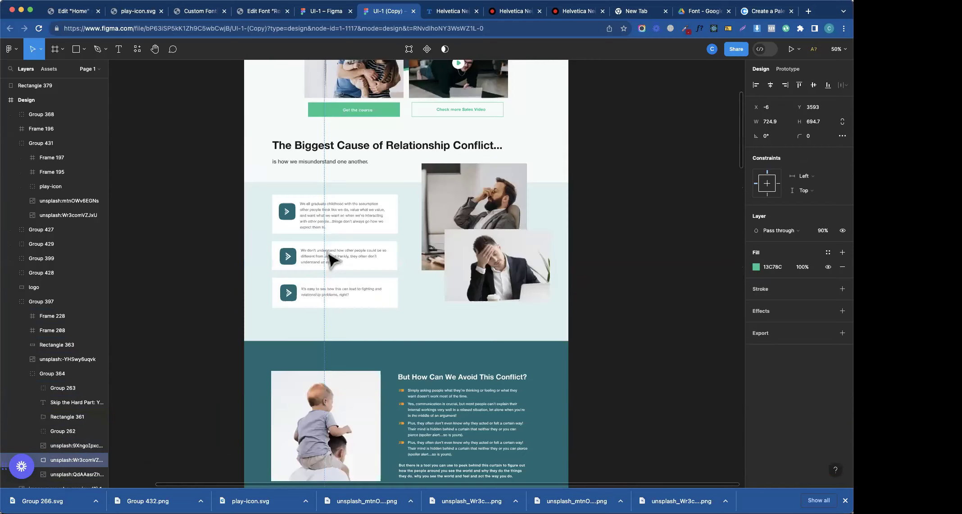
- Move the green and teal panels aside and select the sunset image layer
{"action": "left_click", "coordinate": [253, 220]}
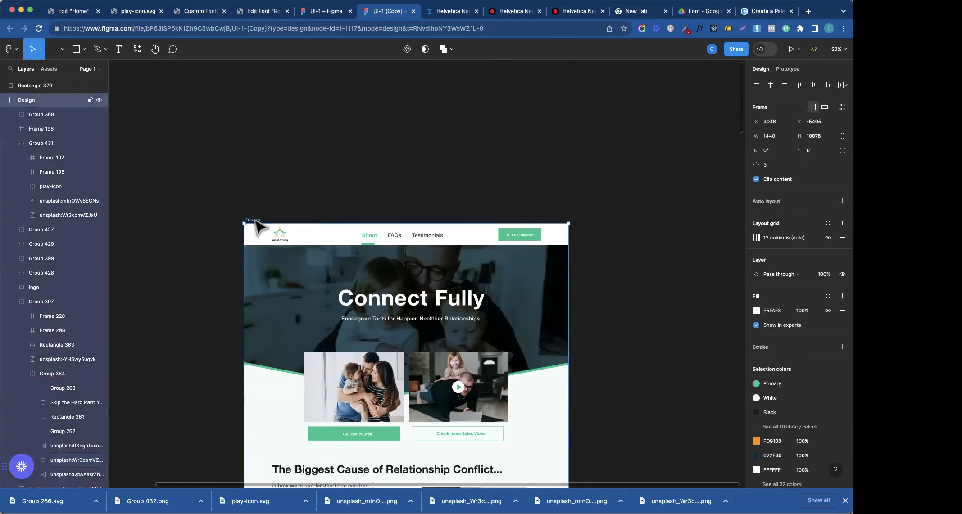
{"action": "scroll", "coordinate": [255, 227], "scroll_direction": "down", "scroll_amount": 15}
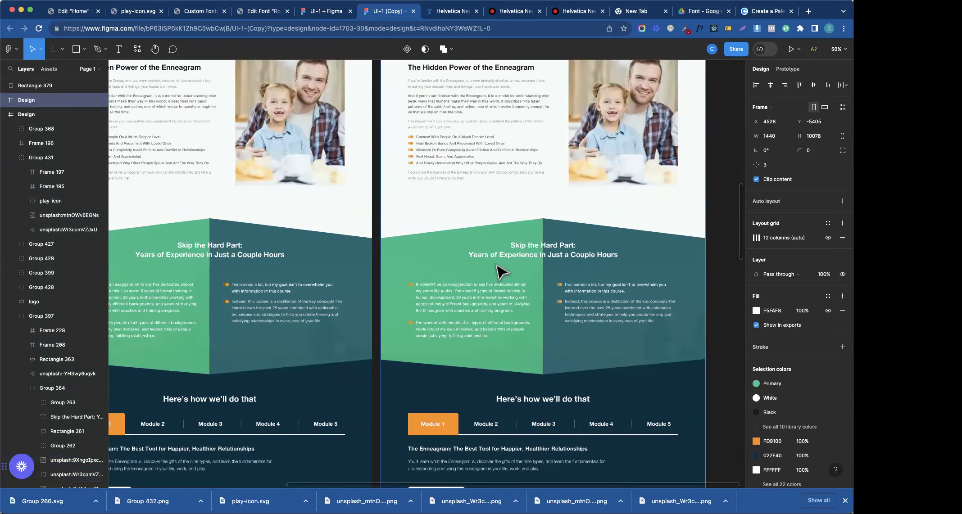
{"action": "left_click", "coordinate": [500, 184], "text": "super"}
{"action": "left_click_drag", "start_coordinate": [498, 179], "coordinate": [497, 226]}
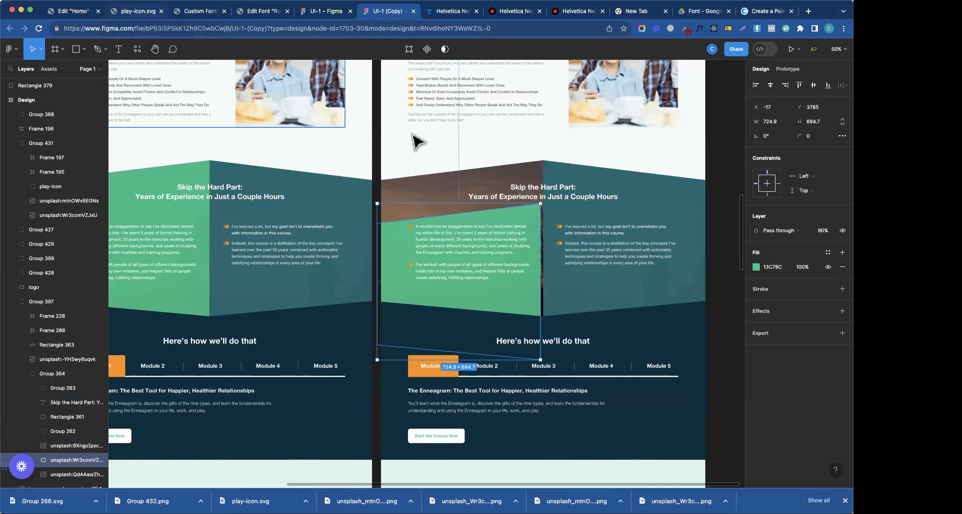
{"action": "left_click_drag", "start_coordinate": [573, 192], "coordinate": [586, 282]}
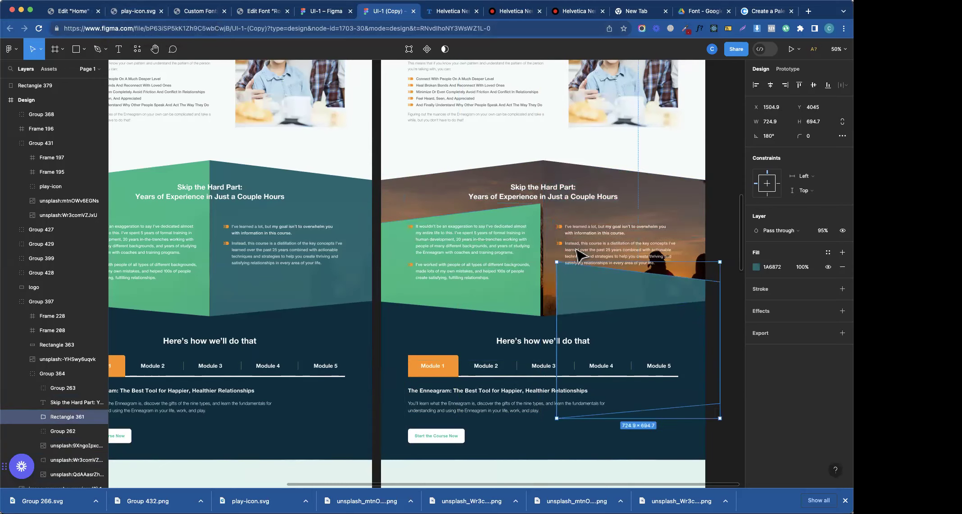
{"action": "left_click", "coordinate": [640, 189]}
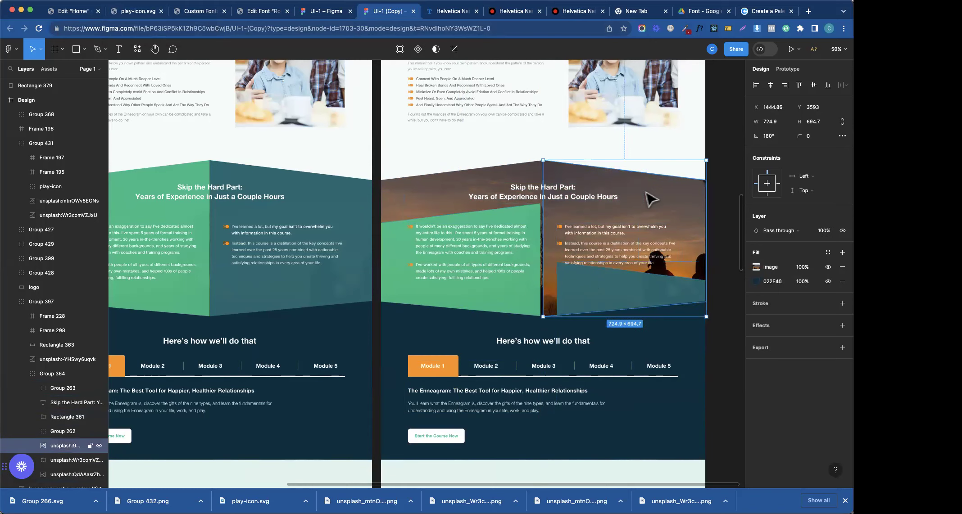
{"action": "double_click", "coordinate": [647, 197]}
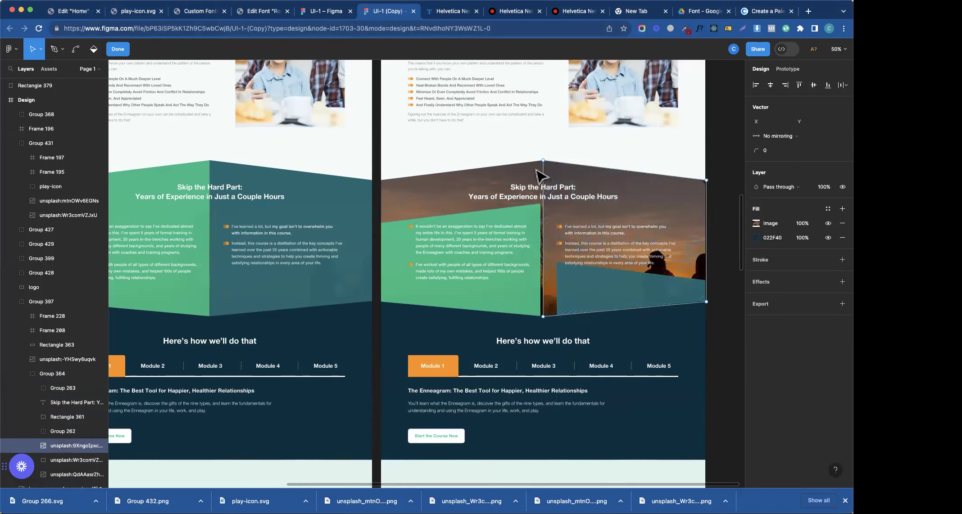
{"action": "key", "text": "Escape"}
- Export the sunset image as a PNG and return to the Elementor editor
{"action": "left_click", "coordinate": [756, 267]}
{"action": "left_click", "coordinate": [736, 254]}
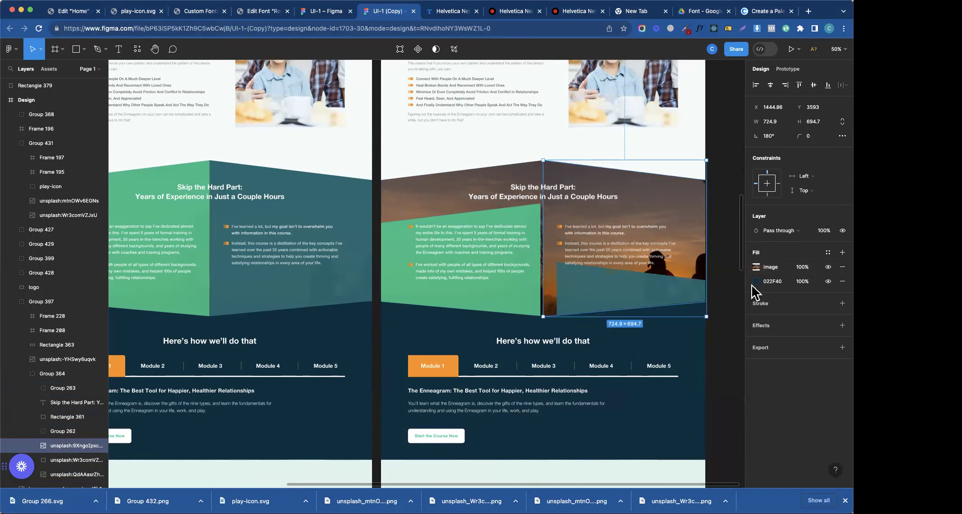
{"action": "left_click", "coordinate": [812, 348]}
{"action": "left_click", "coordinate": [810, 380]}
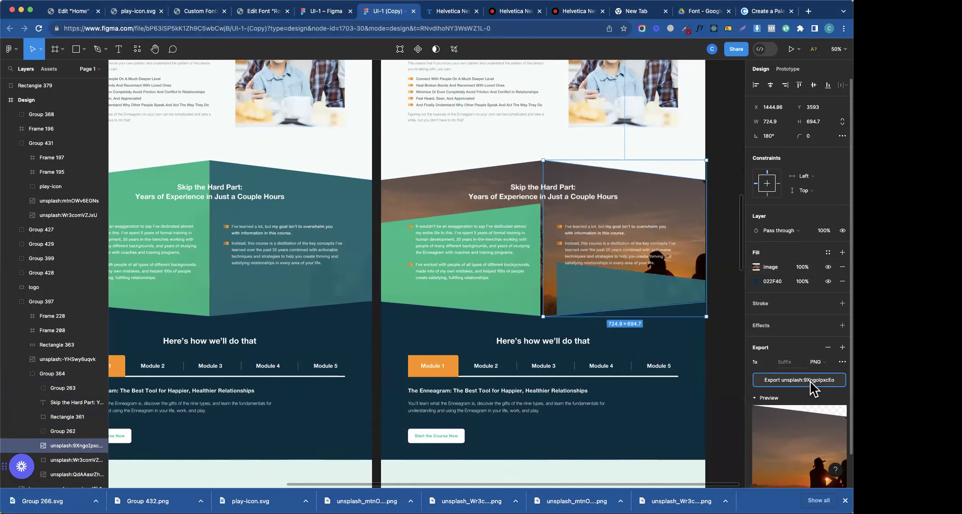
{"action": "left_click", "coordinate": [73, 11]}
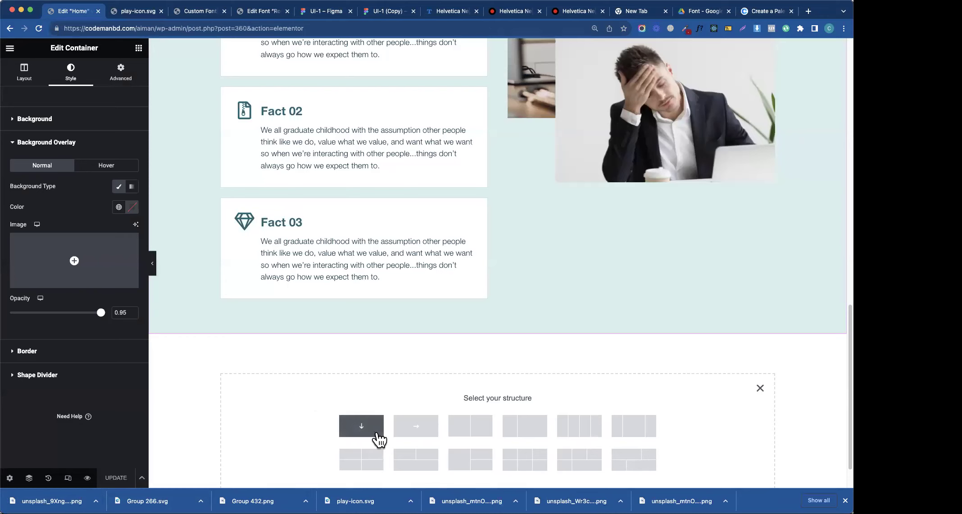
- Add a single-column section with a nested row of two side-by-side containers, then return to Figma
{"action": "left_click", "coordinate": [376, 433]}
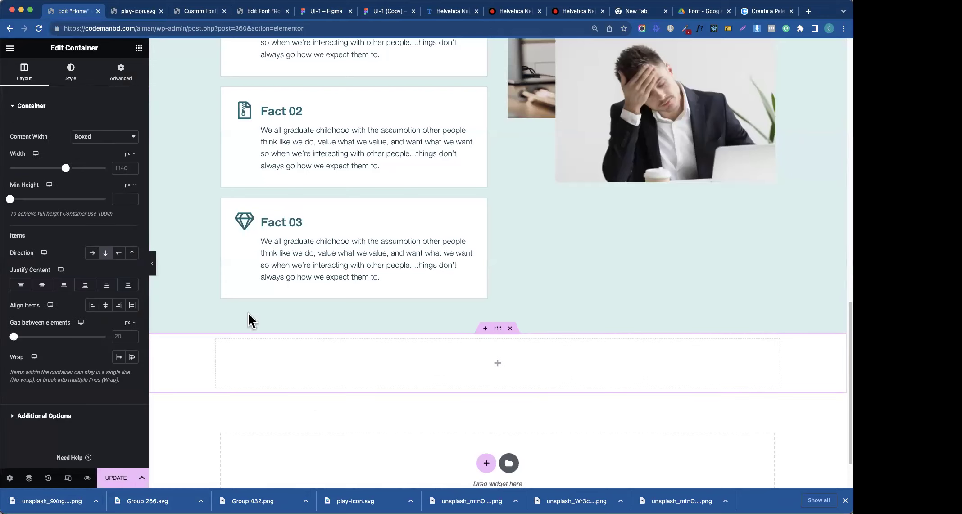
{"action": "left_click", "coordinate": [138, 49]}
{"action": "left_click_drag", "start_coordinate": [40, 207], "coordinate": [249, 360]}
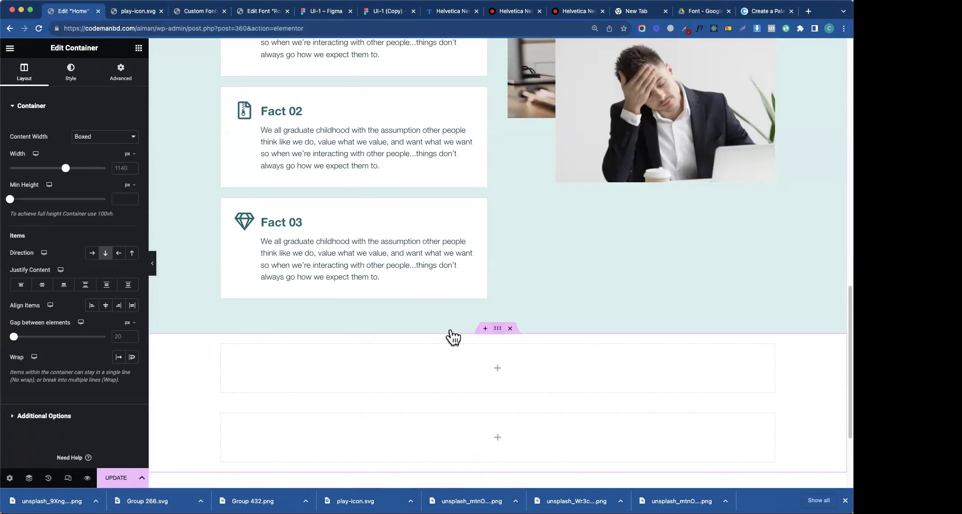
{"action": "left_click", "coordinate": [92, 253]}
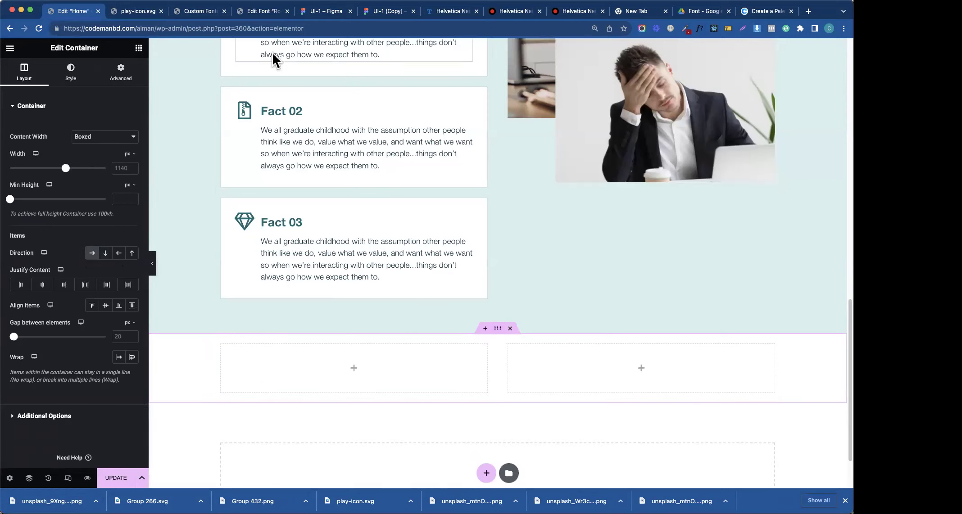
{"action": "left_click", "coordinate": [138, 12]}
{"action": "left_click", "coordinate": [325, 11]}
- Check the section height in Figma and set the container's Min Height to 700 px
{"action": "left_click", "coordinate": [786, 48]}
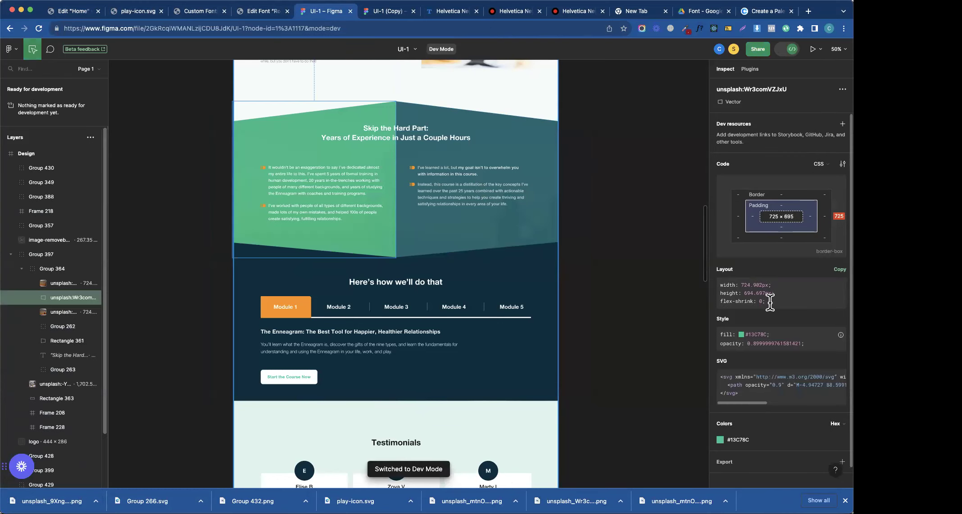
{"action": "left_click_drag", "start_coordinate": [744, 293], "coordinate": [743, 301]}
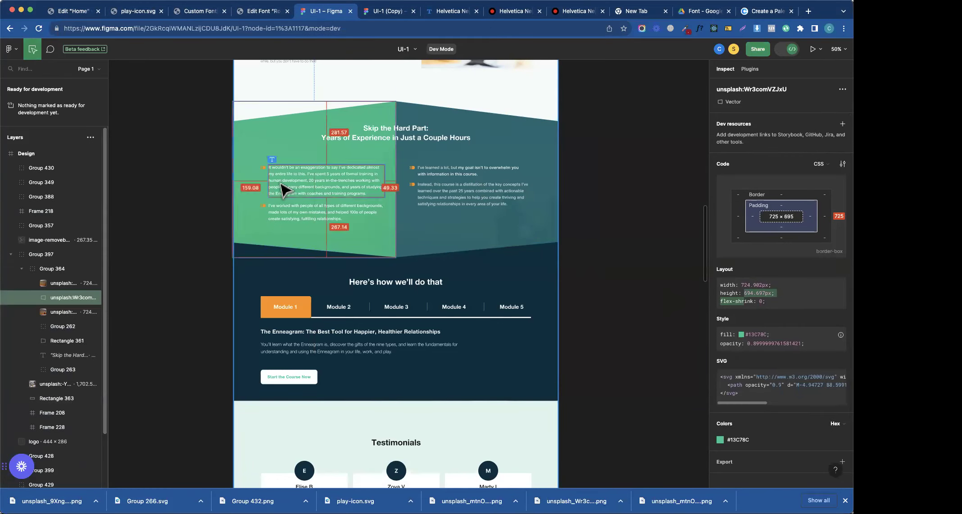
{"action": "left_click", "coordinate": [72, 11]}
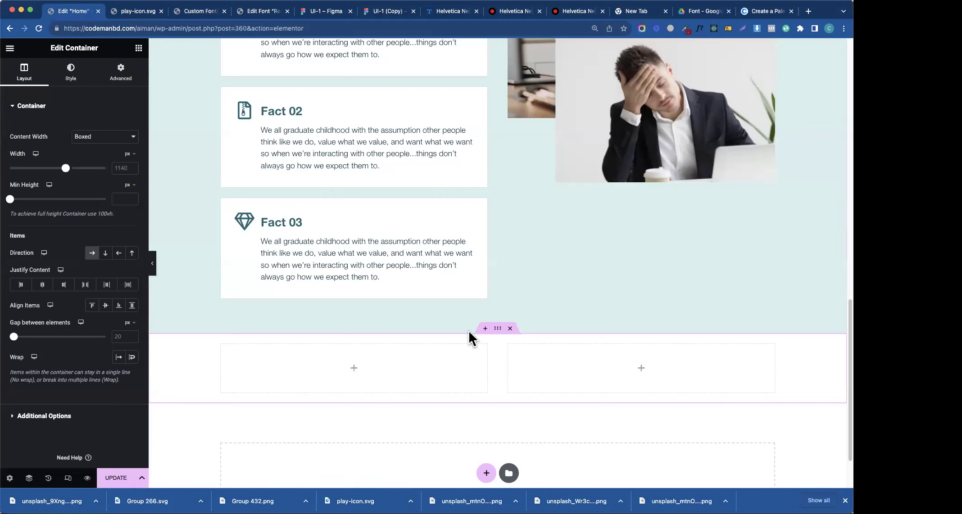
{"action": "left_click", "coordinate": [122, 198]}
{"action": "type", "text": "700"}
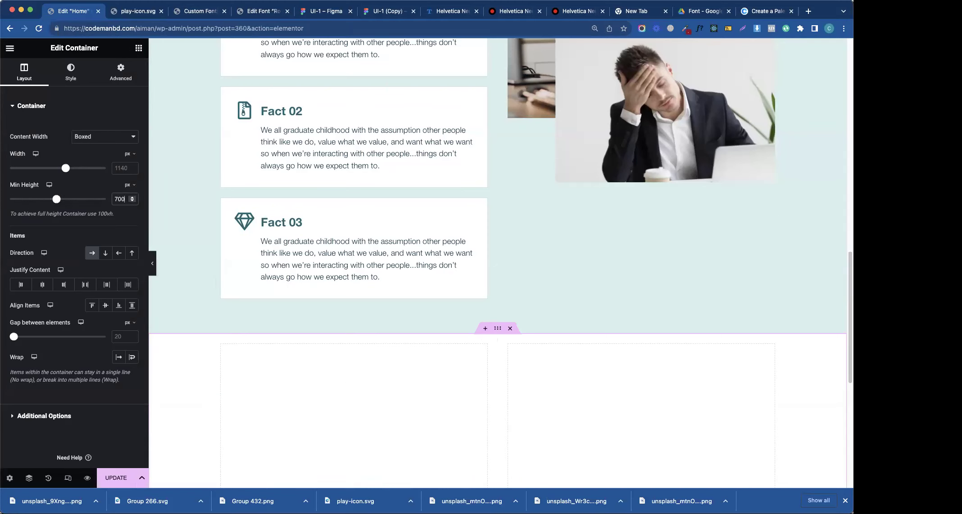
{"action": "scroll", "coordinate": [801, 338], "scroll_direction": "down", "scroll_amount": 6}
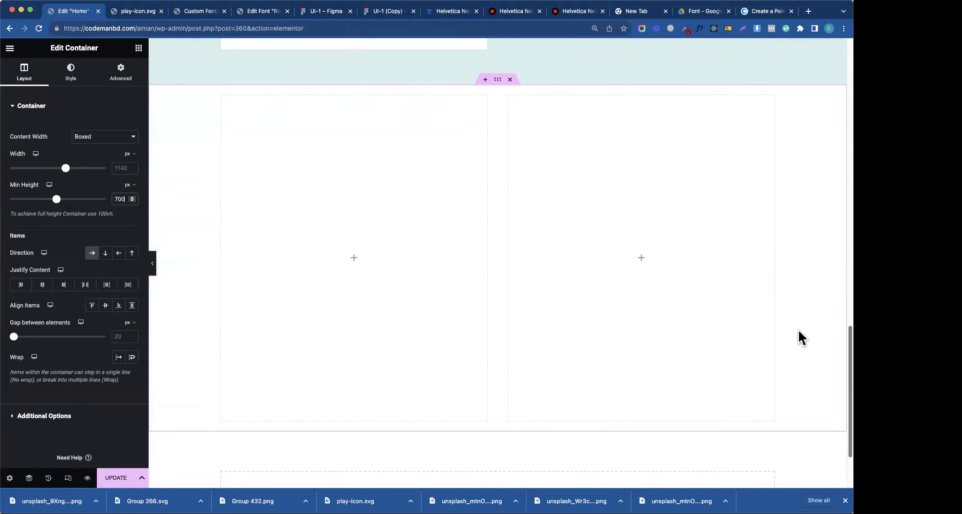
- Measure the spacing in Figma and give the container 120 px top and bottom margins
{"action": "left_click", "coordinate": [119, 73]}
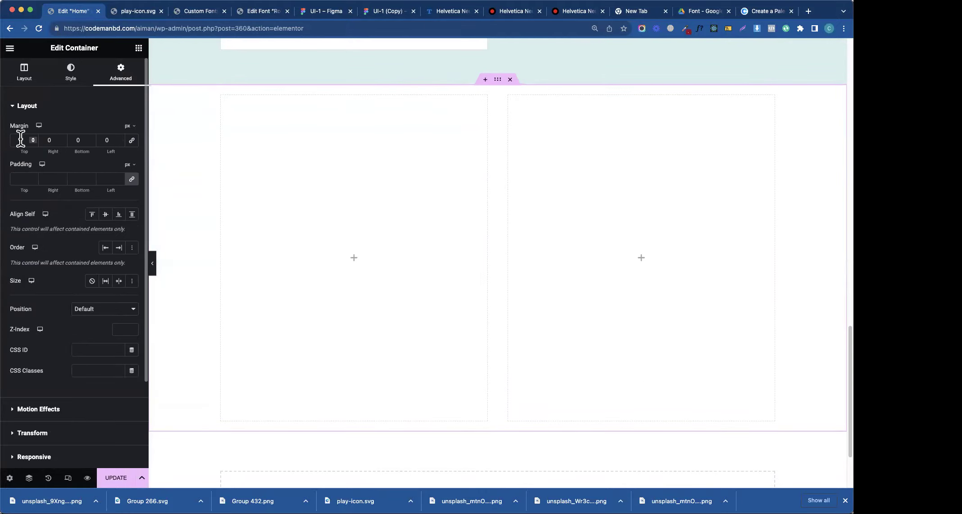
{"action": "left_click", "coordinate": [344, 13]}
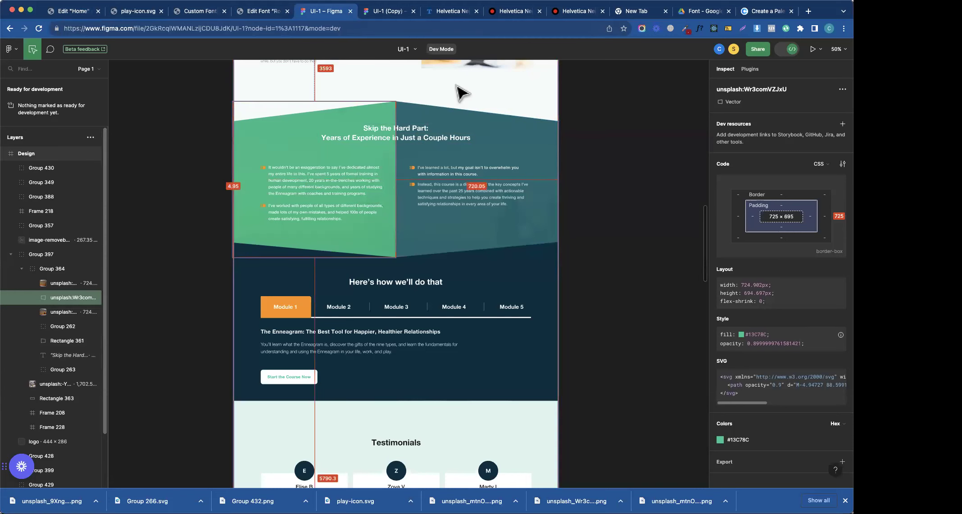
{"action": "left_click", "coordinate": [463, 68]}
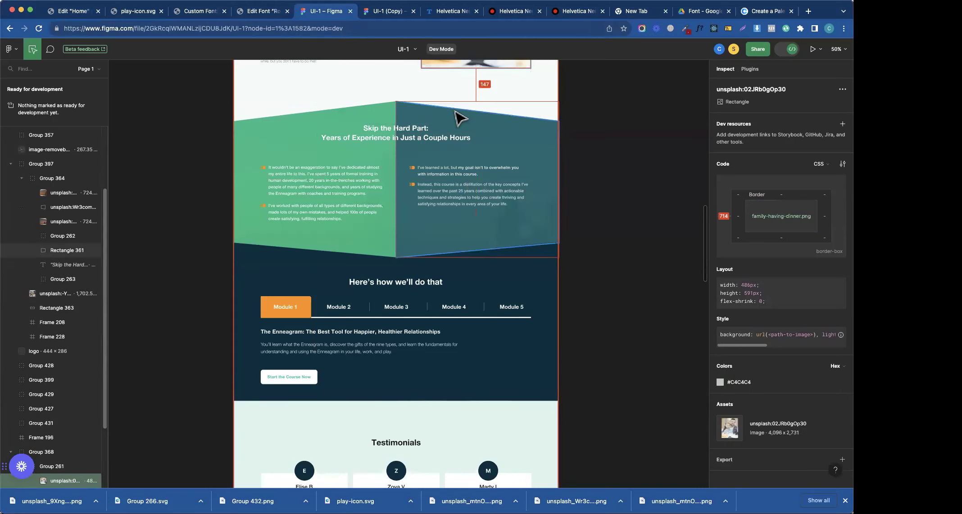
{"action": "left_click", "coordinate": [70, 17]}
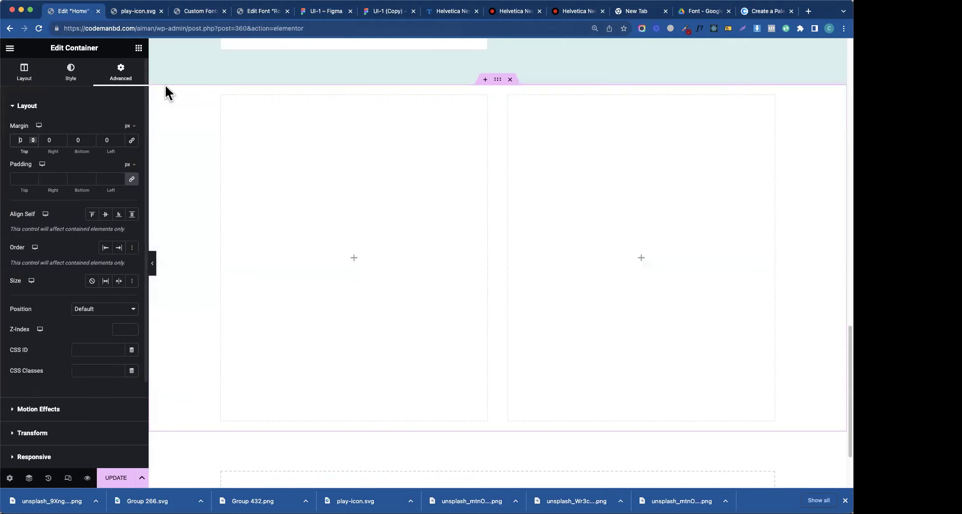
{"action": "left_click", "coordinate": [20, 141]}
{"action": "type", "text": "120"}
{"action": "left_click", "coordinate": [77, 140]}
{"action": "type", "text": "120"}
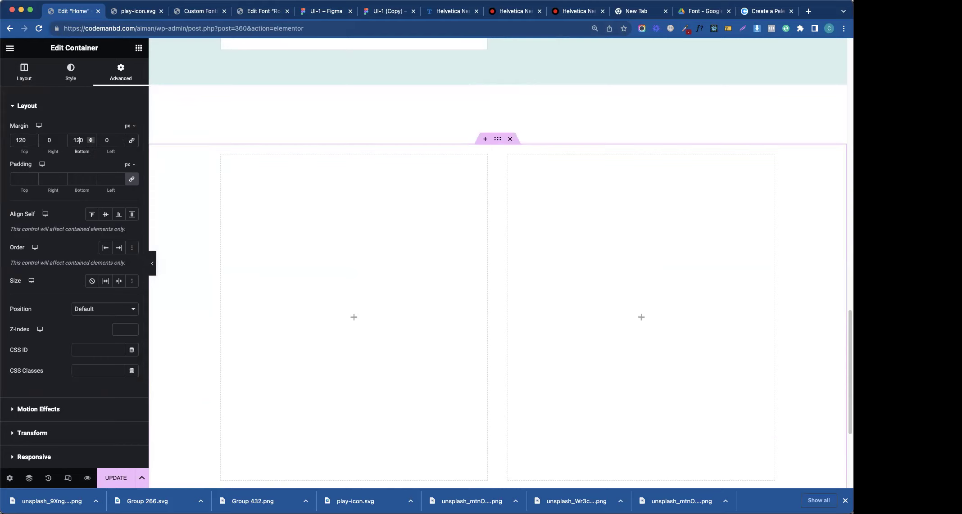
{"action": "scroll", "coordinate": [387, 269], "scroll_direction": "down", "scroll_amount": 2}
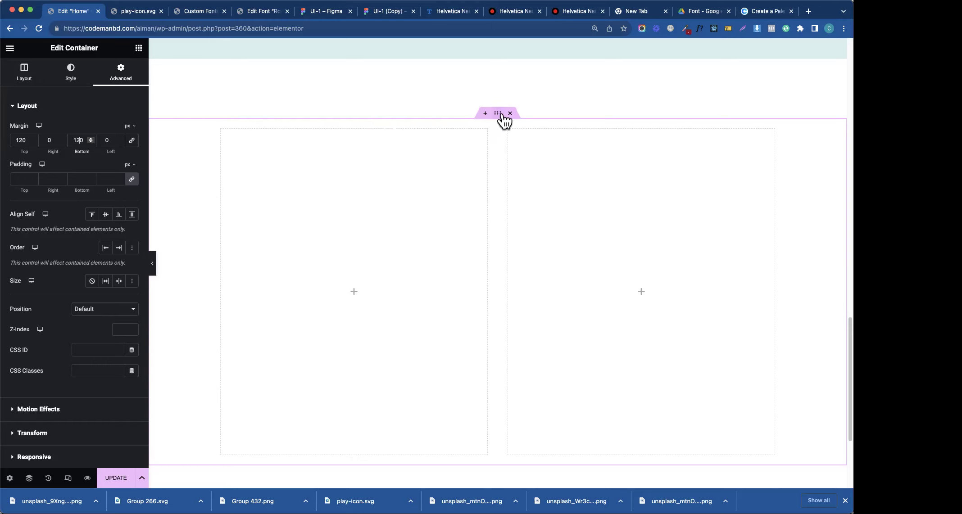
- Delete the right column and drop a Heading widget into the remaining container
{"action": "left_click", "coordinate": [70, 73]}
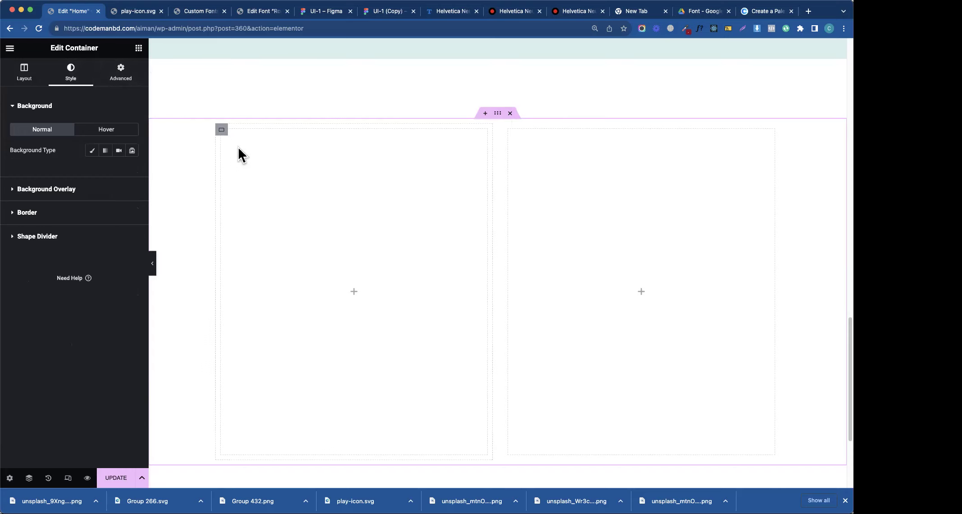
{"action": "right_click", "coordinate": [222, 133]}
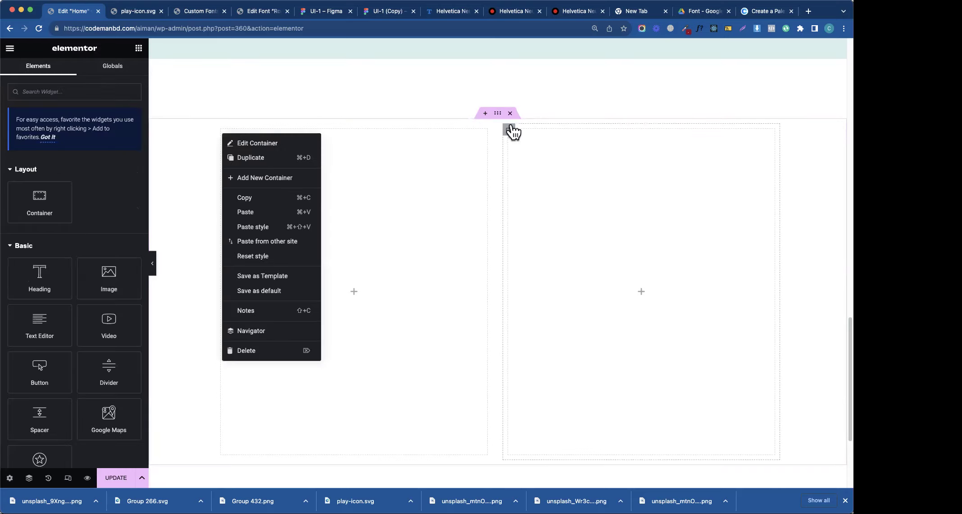
{"action": "right_click", "coordinate": [510, 130]}
{"action": "left_click", "coordinate": [538, 339]}
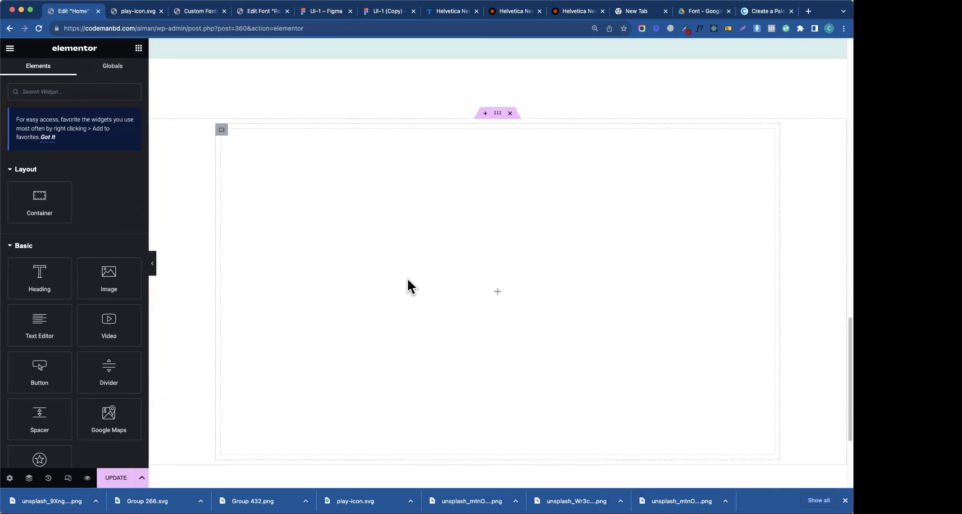
{"action": "left_click_drag", "start_coordinate": [45, 286], "coordinate": [304, 189]}
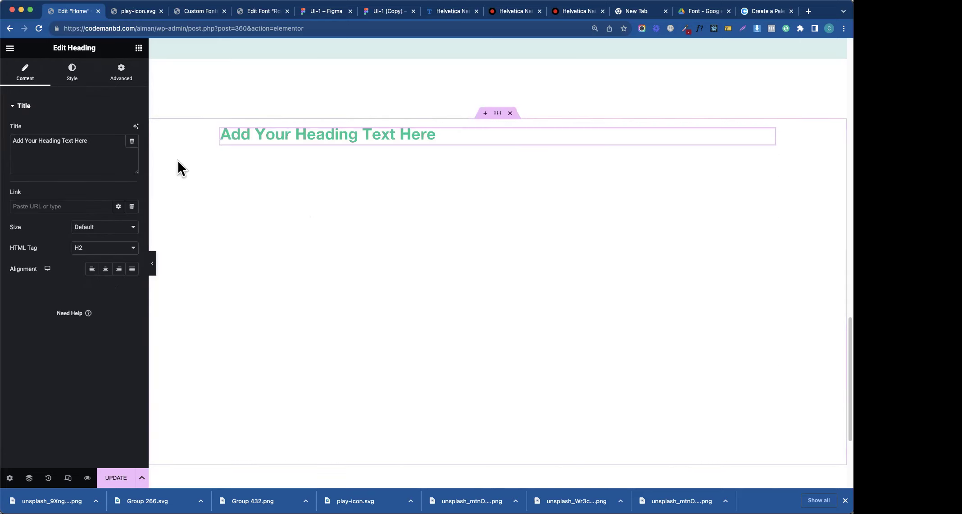
- Add a container below the heading holding two duplicated nested containers set to Row direction
{"action": "left_click", "coordinate": [139, 48]}
{"action": "left_click_drag", "start_coordinate": [39, 202], "coordinate": [379, 138]}
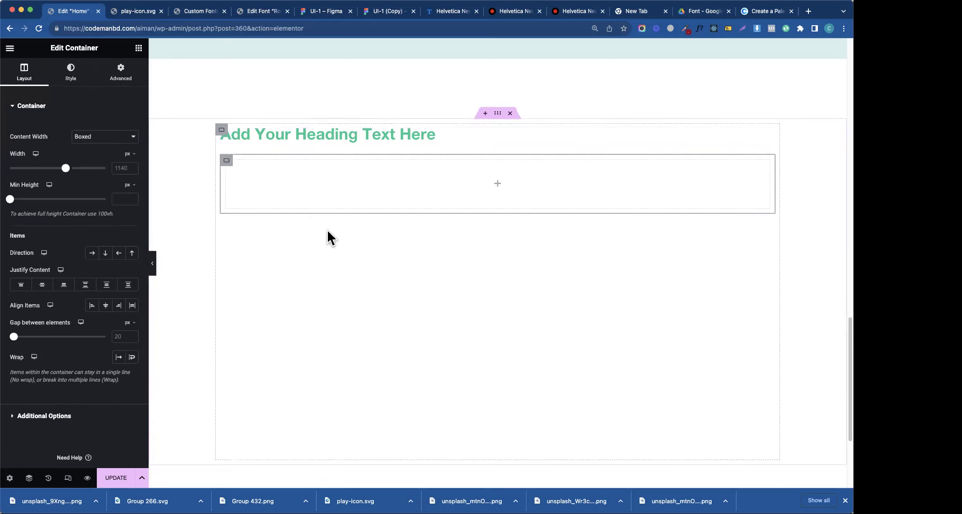
{"action": "left_click", "coordinate": [139, 49]}
{"action": "left_click_drag", "start_coordinate": [63, 196], "coordinate": [321, 170]}
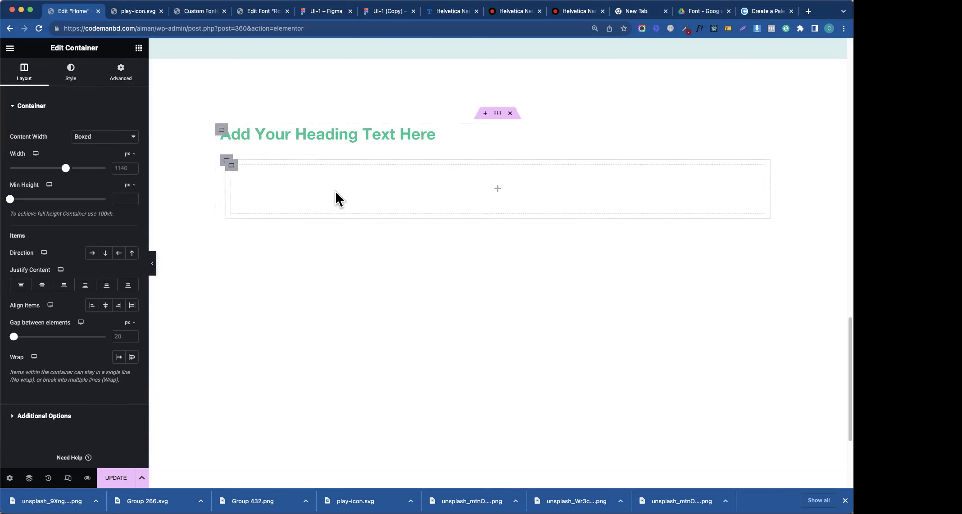
{"action": "right_click", "coordinate": [240, 165]}
{"action": "left_click", "coordinate": [254, 190]}
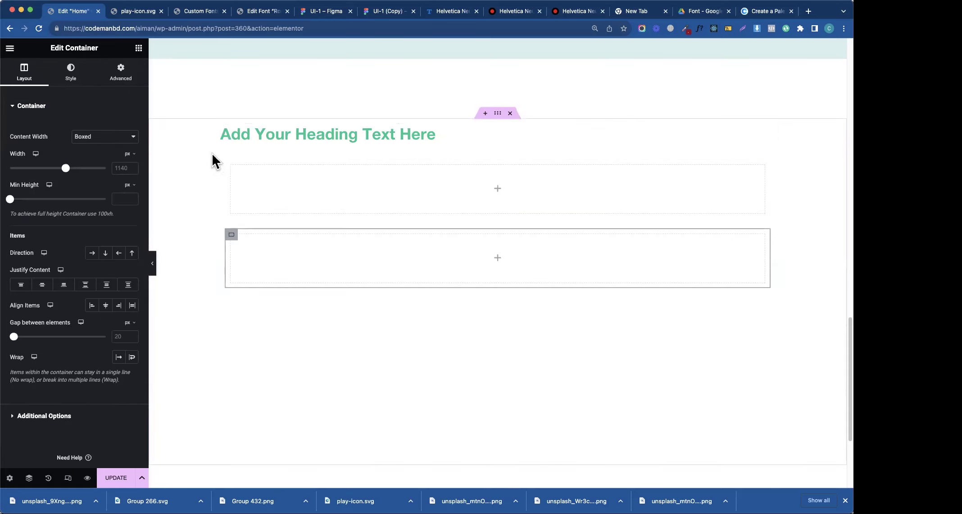
{"action": "left_click", "coordinate": [226, 163]}
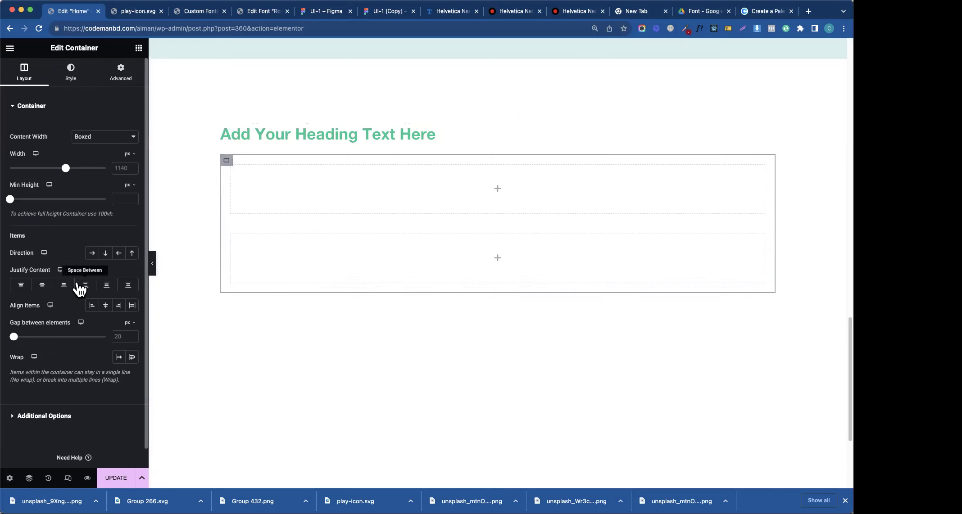
{"action": "left_click", "coordinate": [92, 253]}
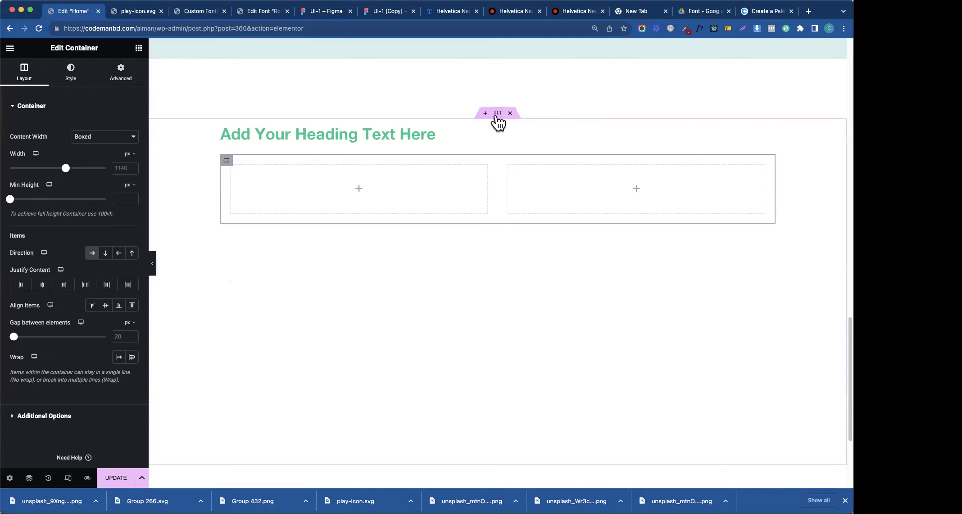
- Center the heading text and set the section's Align Items to Center
{"action": "left_click", "coordinate": [464, 131]}
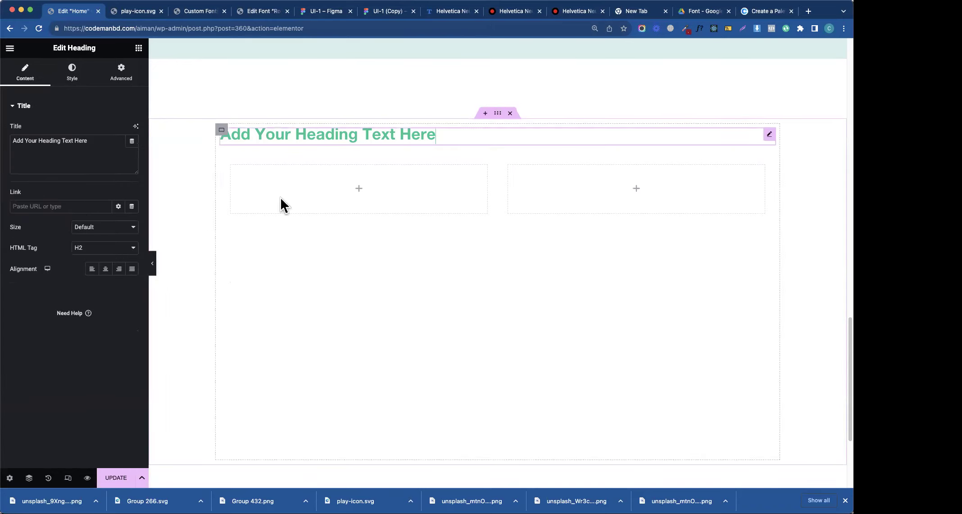
{"action": "left_click", "coordinate": [105, 269]}
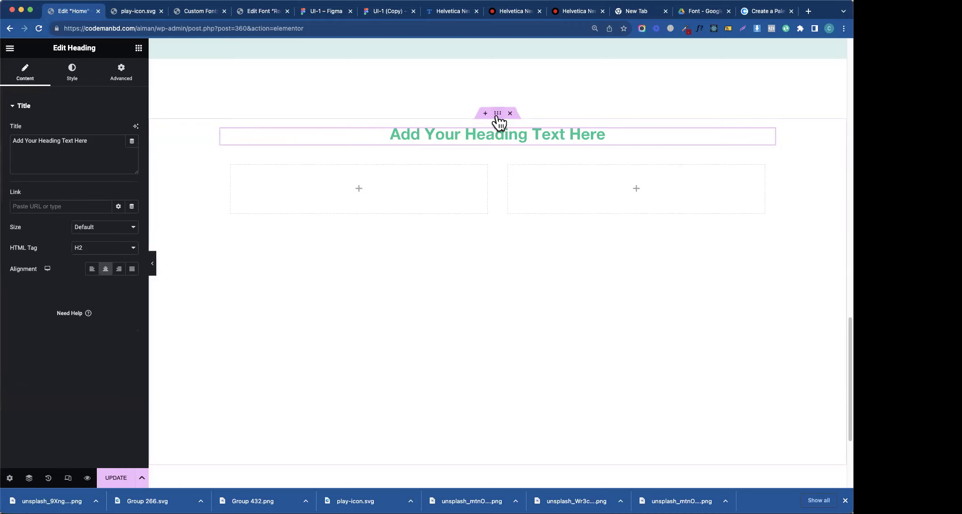
{"action": "left_click", "coordinate": [497, 114]}
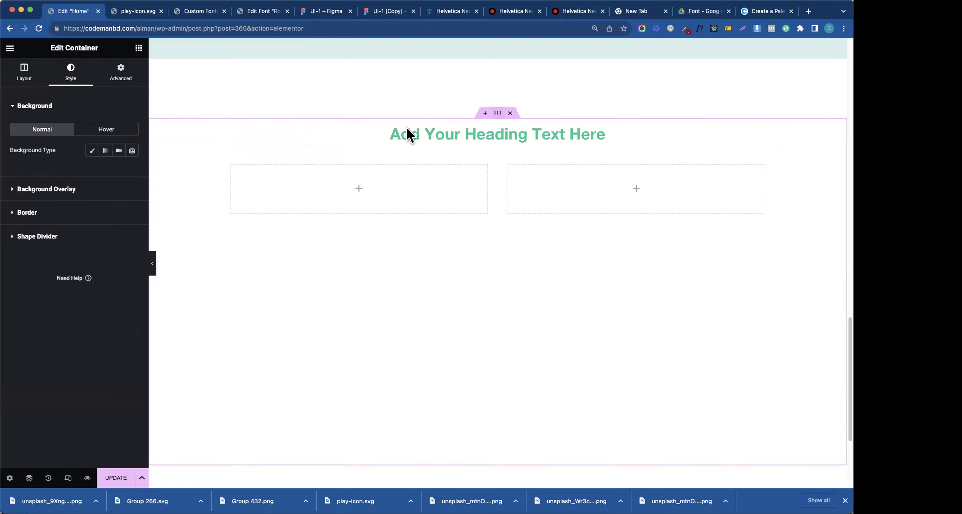
{"action": "left_click", "coordinate": [24, 70]}
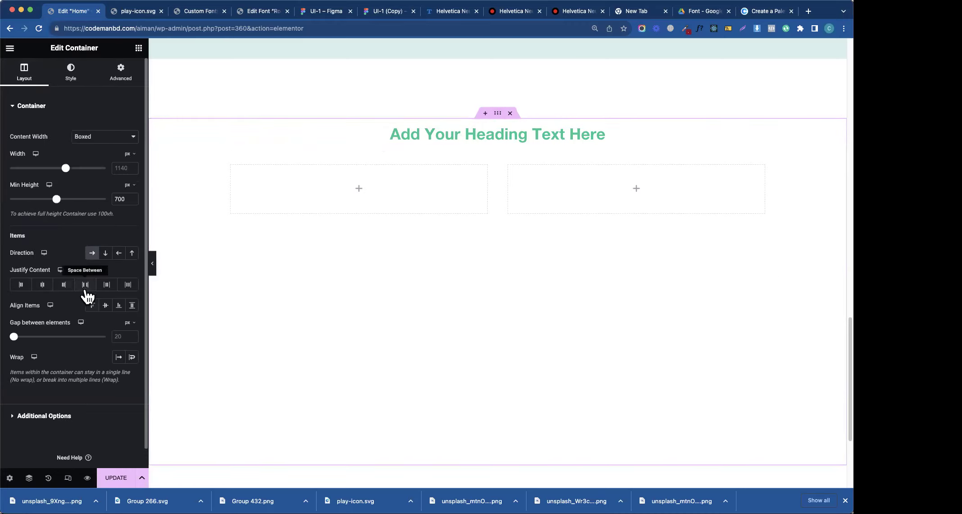
{"action": "left_click", "coordinate": [104, 306]}
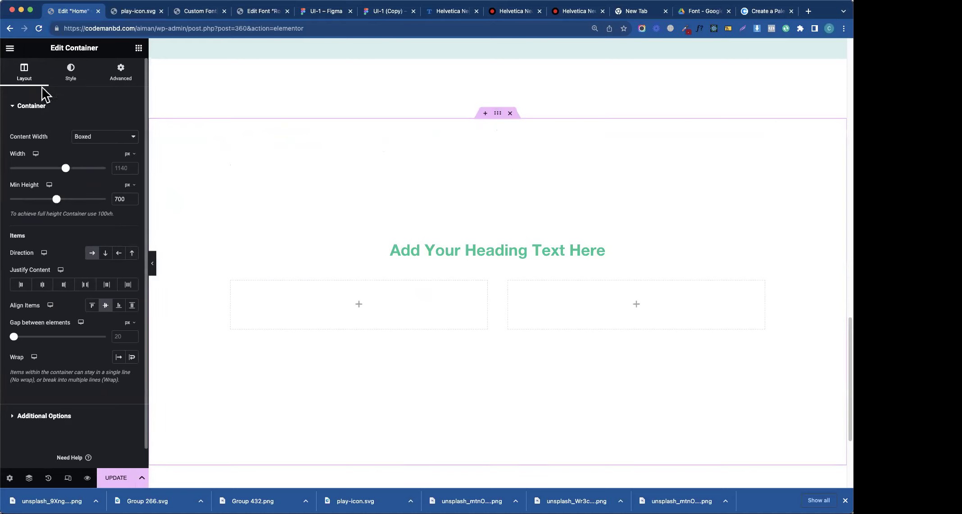
- Set the section's Style background to Classic and open the media library for an image
{"action": "left_click", "coordinate": [57, 82]}
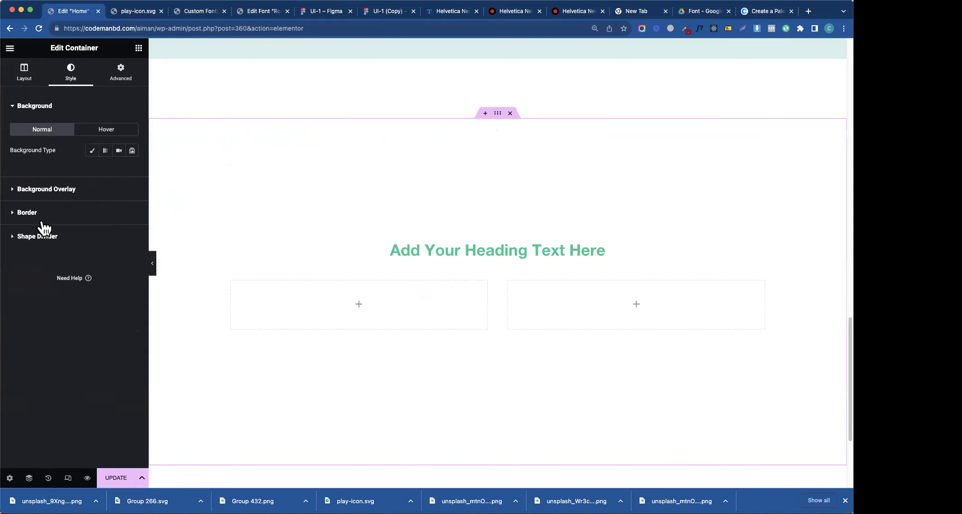
{"action": "left_click", "coordinate": [45, 237]}
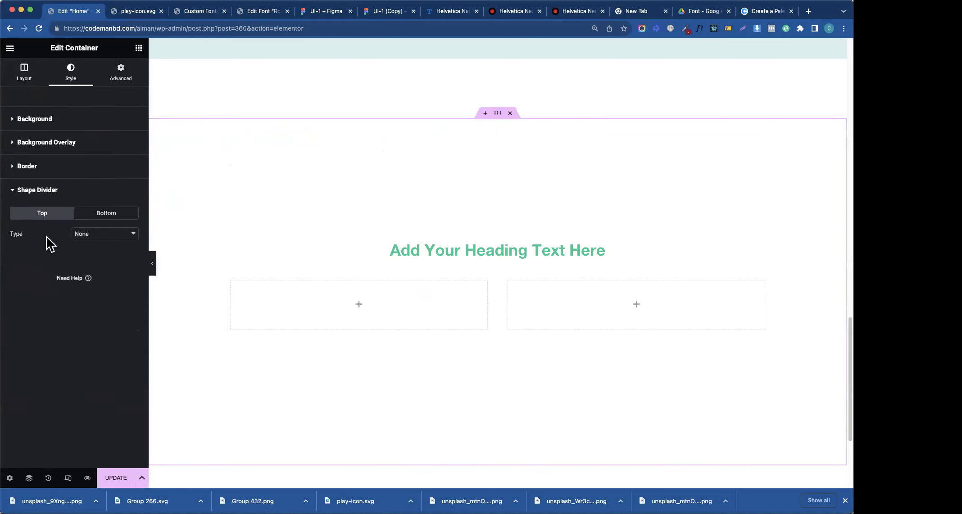
{"action": "left_click", "coordinate": [43, 122]}
{"action": "left_click", "coordinate": [63, 118]}
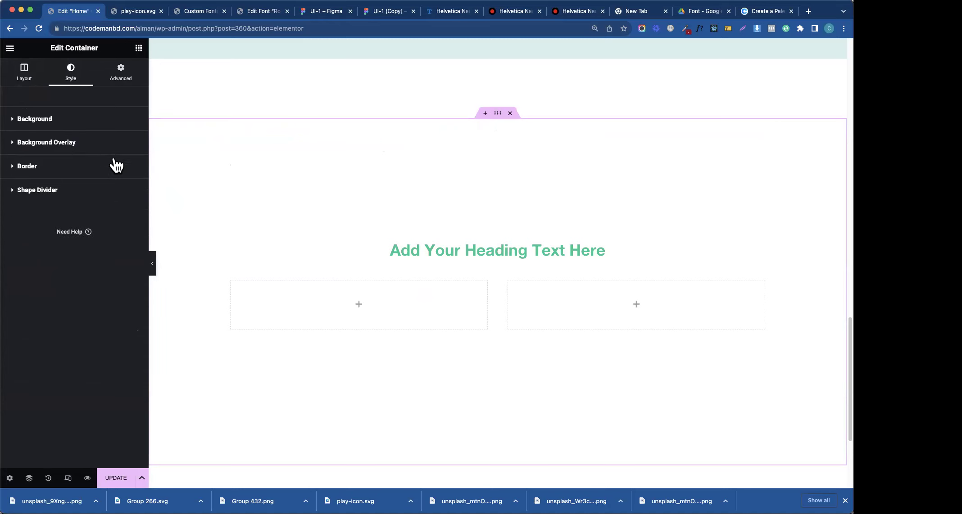
{"action": "left_click", "coordinate": [67, 118]}
{"action": "left_click", "coordinate": [92, 163]}
{"action": "left_click", "coordinate": [88, 210]}
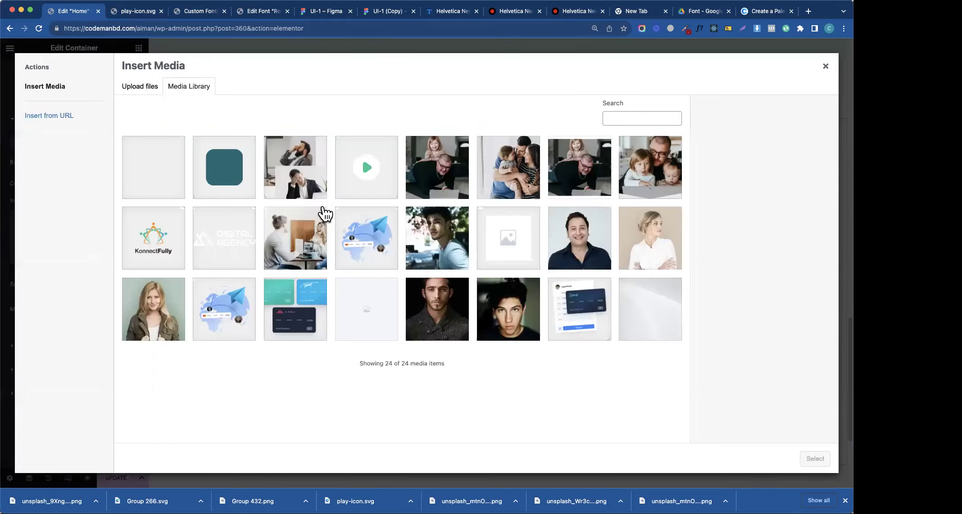
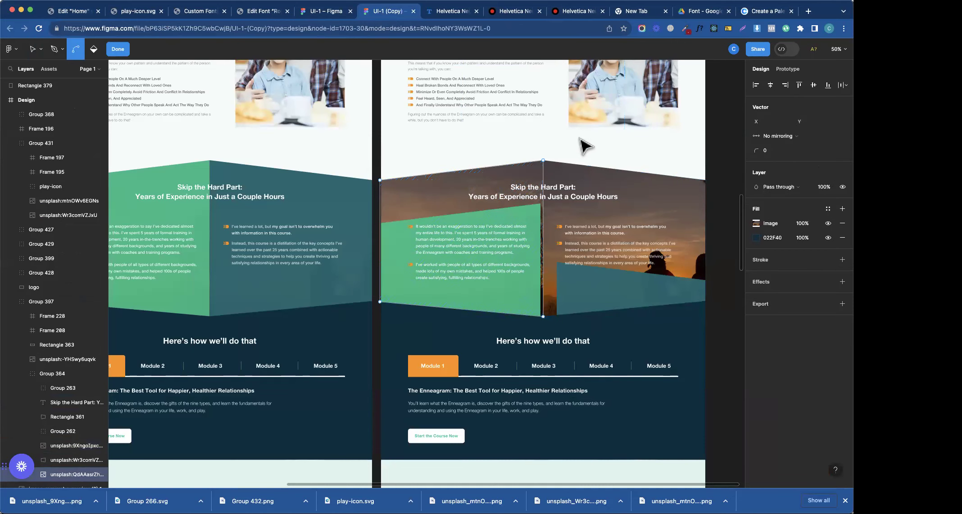
- Move the sunset image onto the canvas, resize it, and switch its image fill from Crop to Fill
{"action": "key", "text": "Escape"}
{"action": "left_click_drag", "start_coordinate": [76, 446], "coordinate": [45, 99]}
{"action": "left_click_drag", "start_coordinate": [614, 193], "coordinate": [577, 200]}
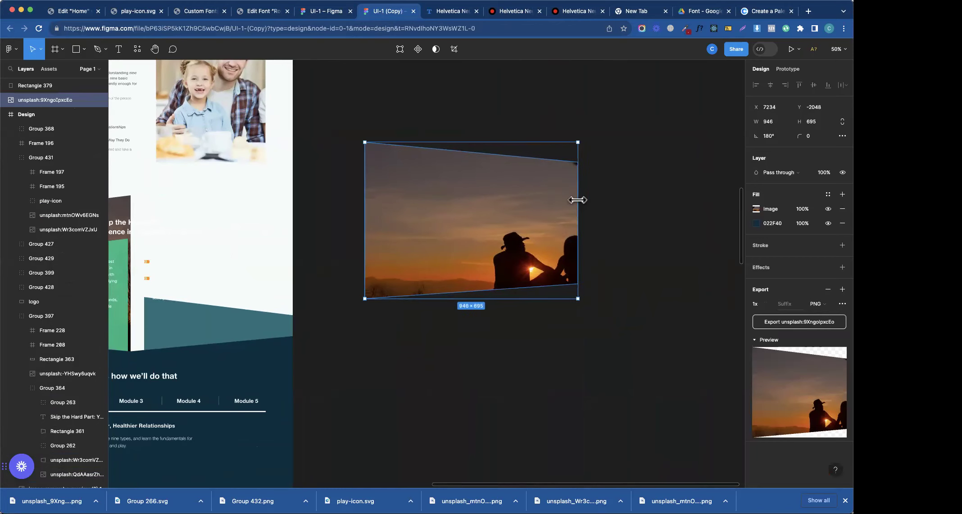
{"action": "double_click", "coordinate": [474, 212]}
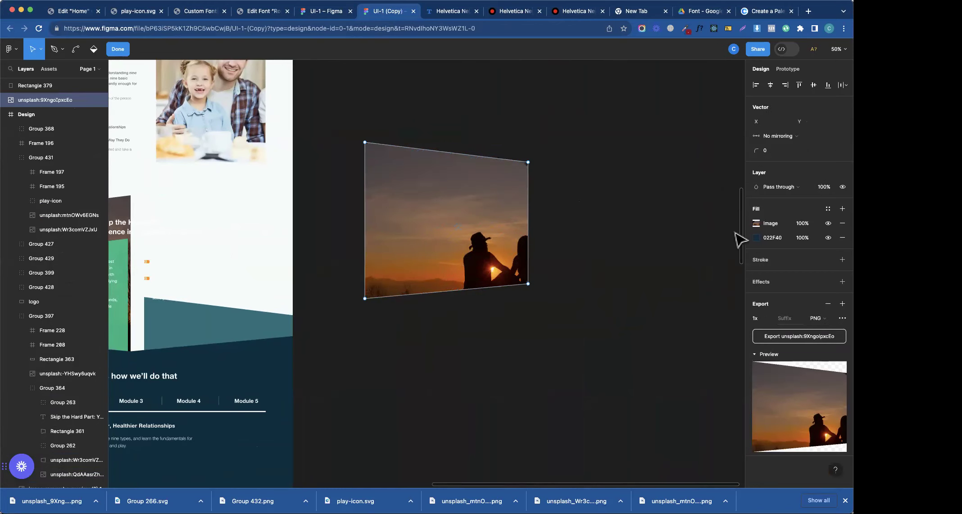
{"action": "left_click", "coordinate": [755, 223]}
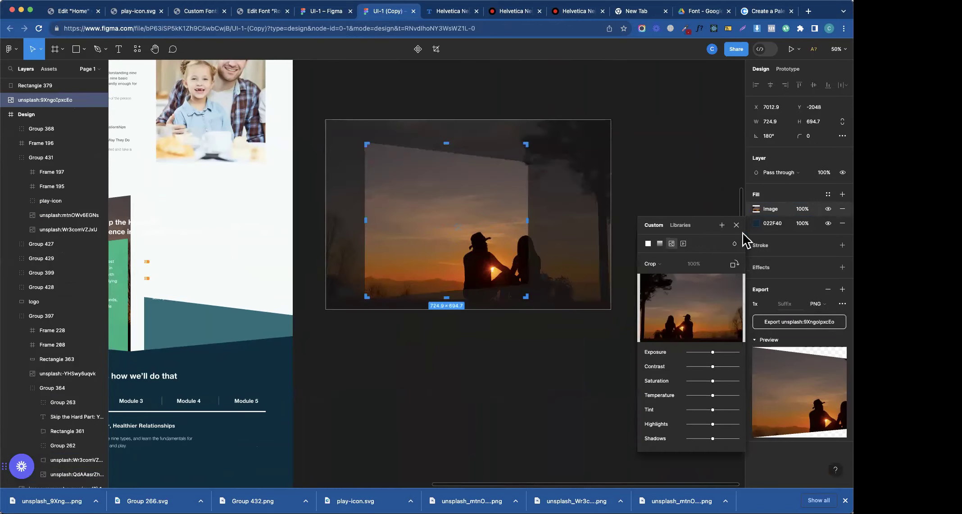
{"action": "left_click", "coordinate": [670, 259]}
{"action": "left_click", "coordinate": [668, 243]}
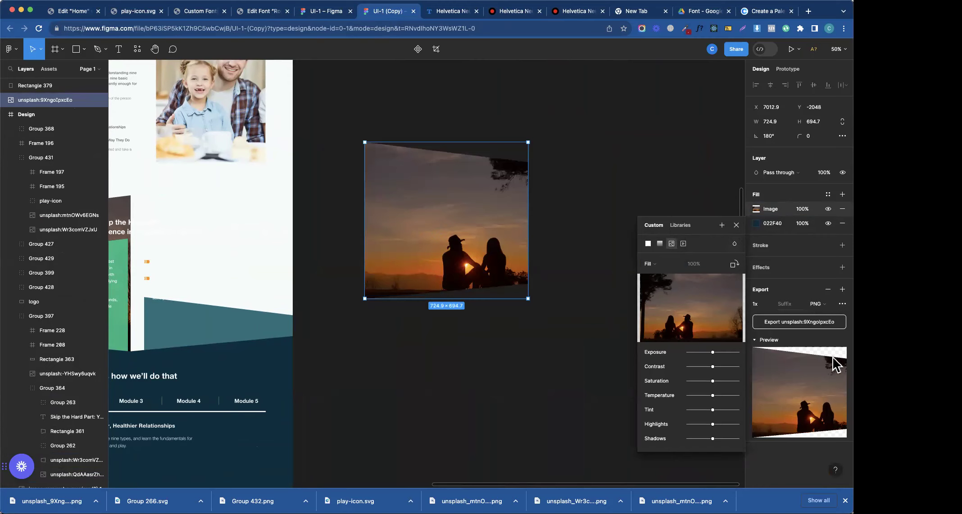
{"action": "left_click", "coordinate": [735, 224]}
- Drag the right corner points so the sunset image becomes a plain rectangle
{"action": "double_click", "coordinate": [471, 189]}
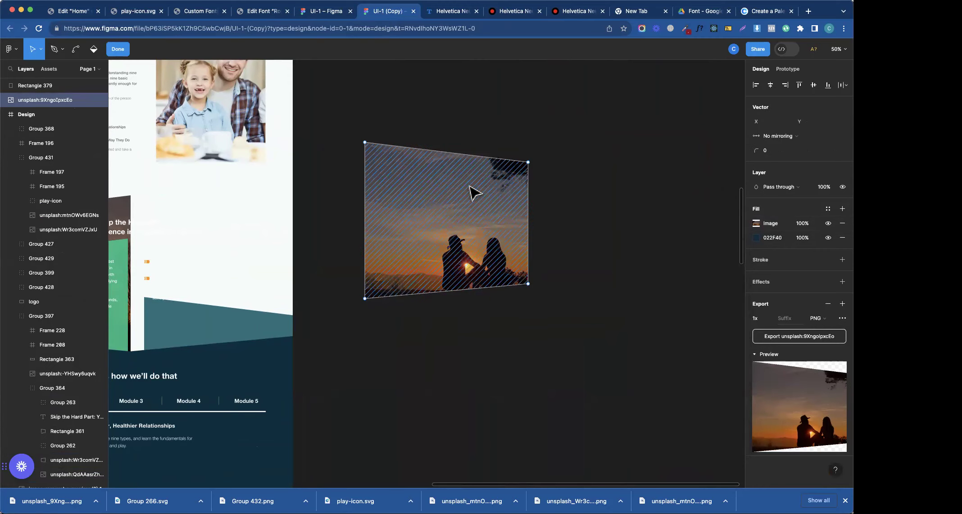
{"action": "left_click_drag", "start_coordinate": [527, 162], "coordinate": [527, 143]}
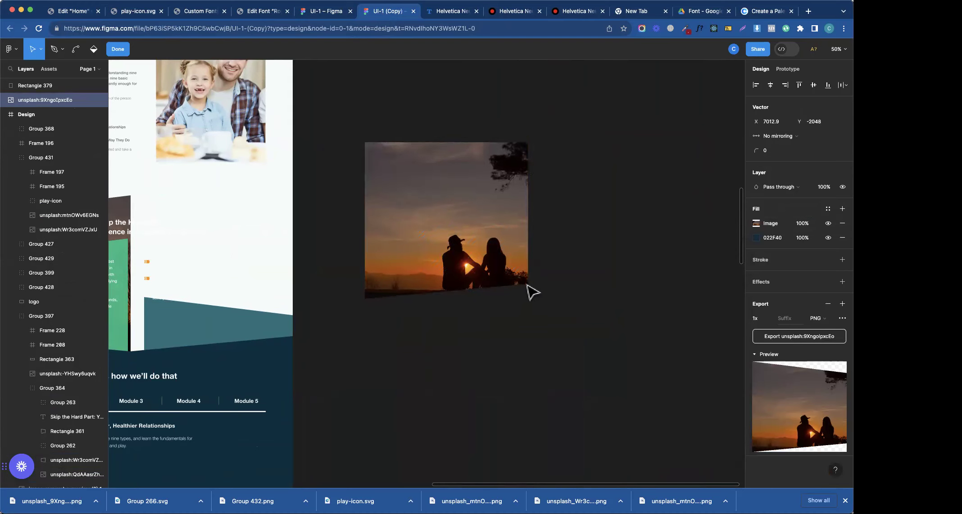
{"action": "left_click_drag", "start_coordinate": [527, 284], "coordinate": [528, 299]}
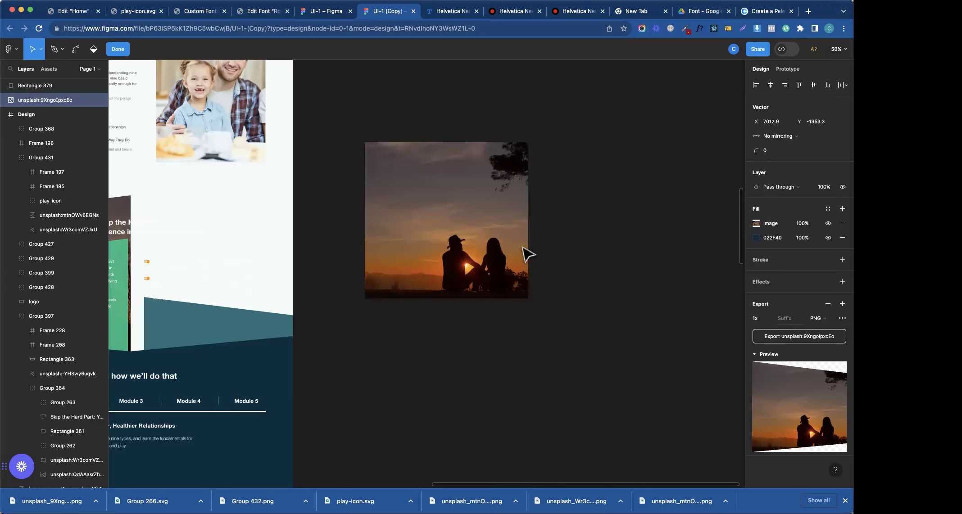
{"action": "left_click", "coordinate": [531, 222]}
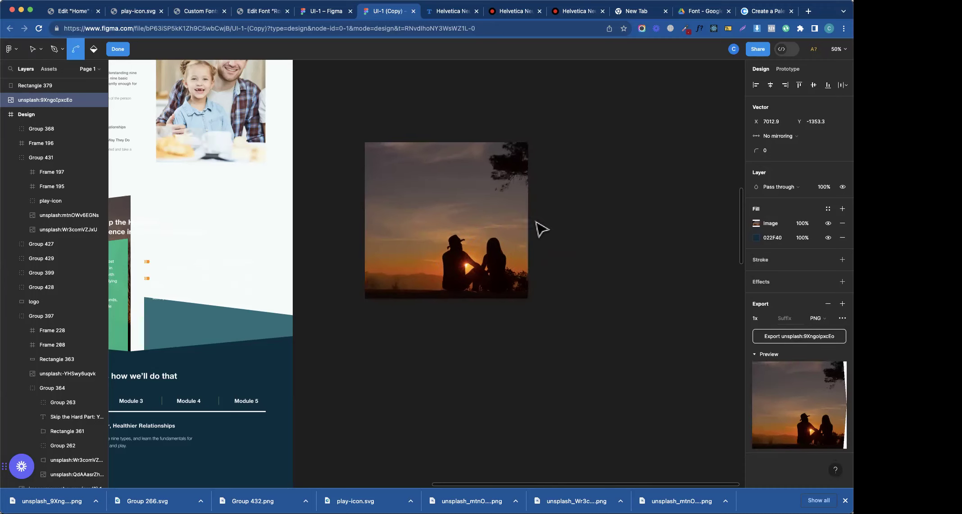
{"action": "left_click", "coordinate": [583, 283]}
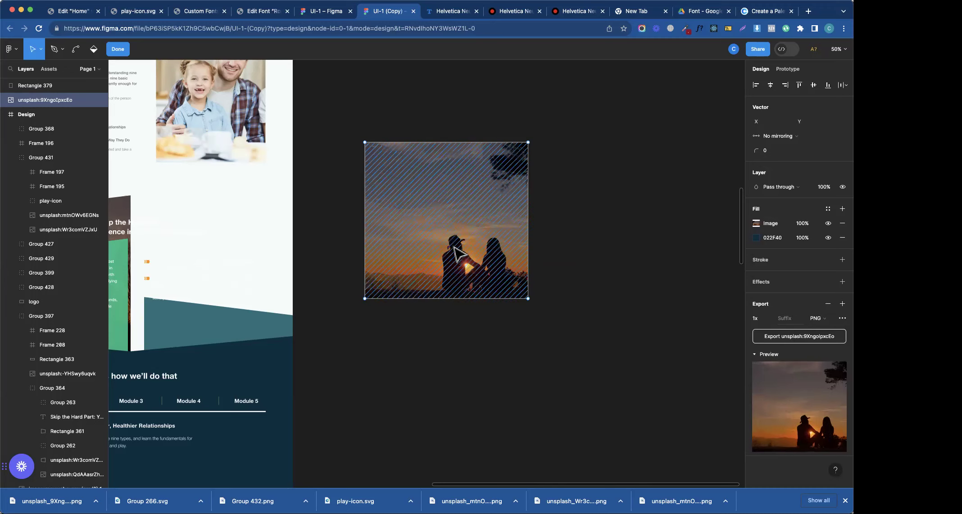
{"action": "key", "text": "Escape"}
{"action": "key", "text": "Escape"}
{"action": "left_click", "coordinate": [492, 219]}
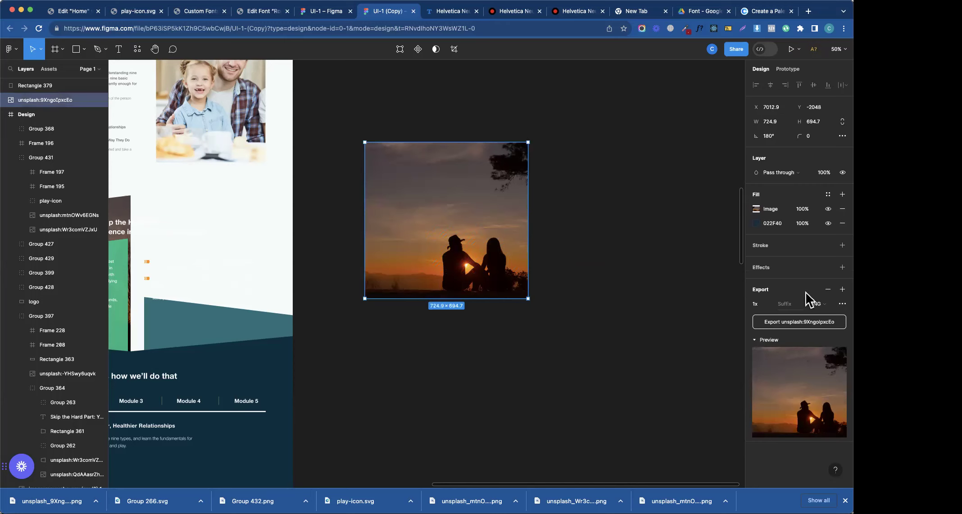
- Set the sunset image width to 1280
{"action": "left_click", "coordinate": [769, 122]}
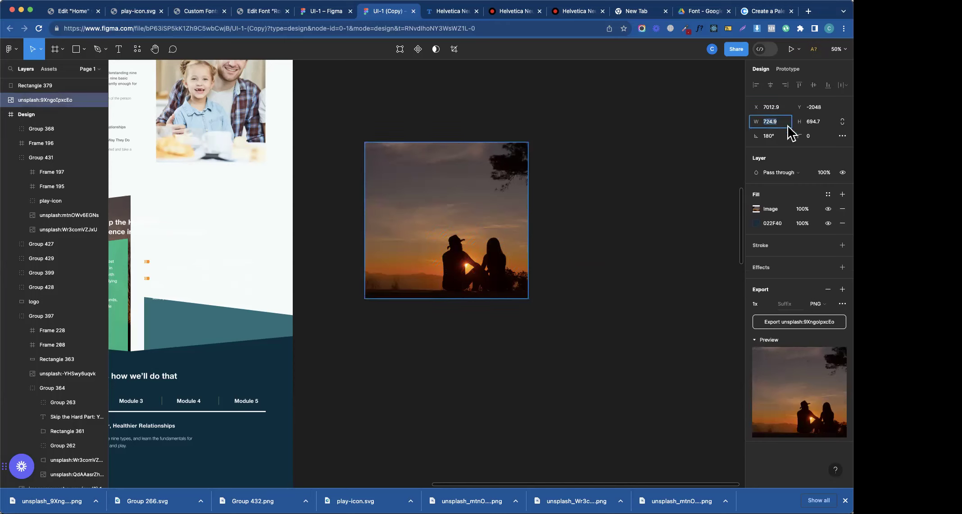
{"action": "type", "text": "1"}
{"action": "type", "text": "00"}
{"action": "key", "text": "Return"}
{"action": "left_click", "coordinate": [775, 121]}
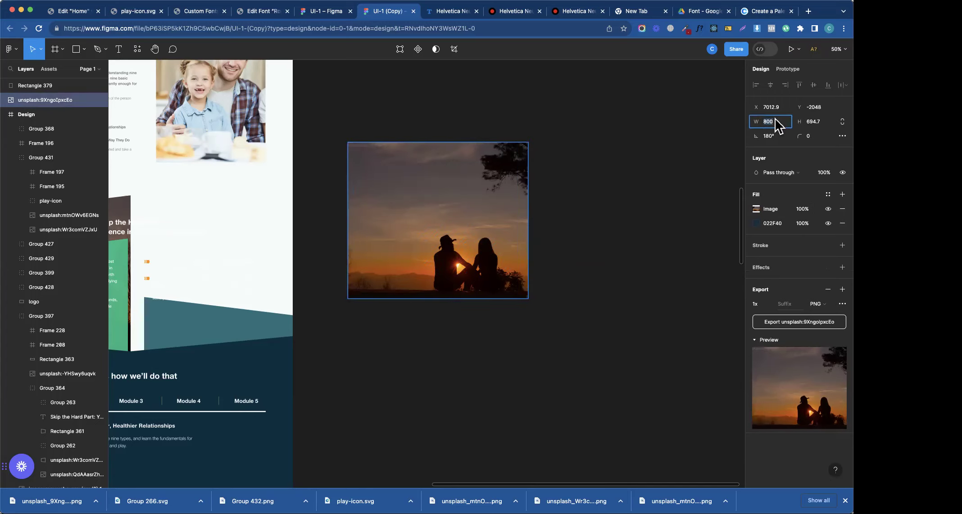
{"action": "type", "text": "1280"}
{"action": "key", "text": "Return"}
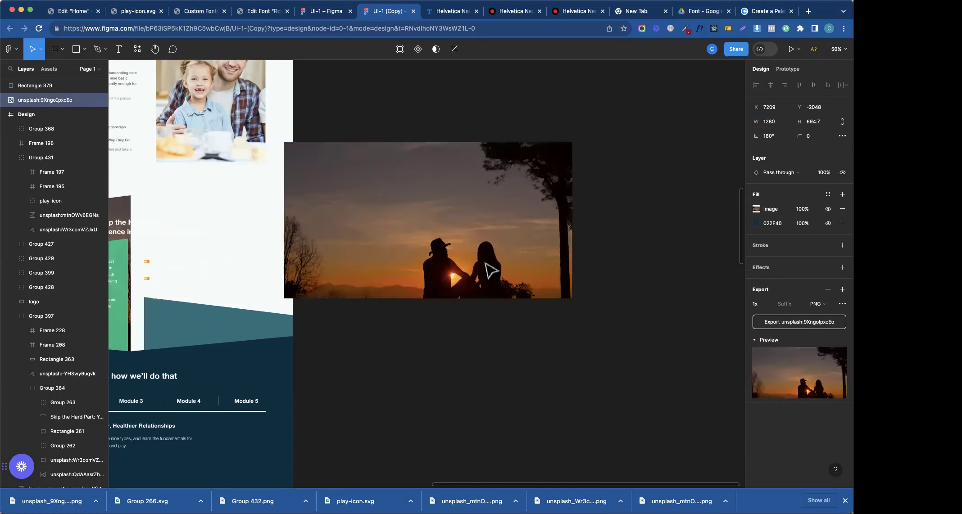
{"action": "left_click_drag", "start_coordinate": [490, 269], "coordinate": [539, 274]}
- Set the image height to 800 after trying 1000, 900, 850 and 750
{"action": "left_click", "coordinate": [813, 125]}
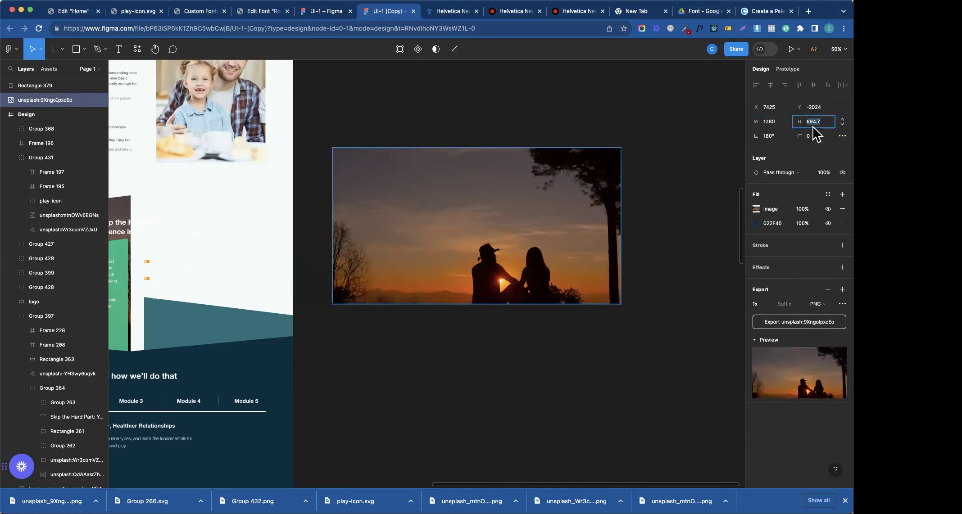
{"action": "type", "text": "800"}
{"action": "key", "text": "Return"}
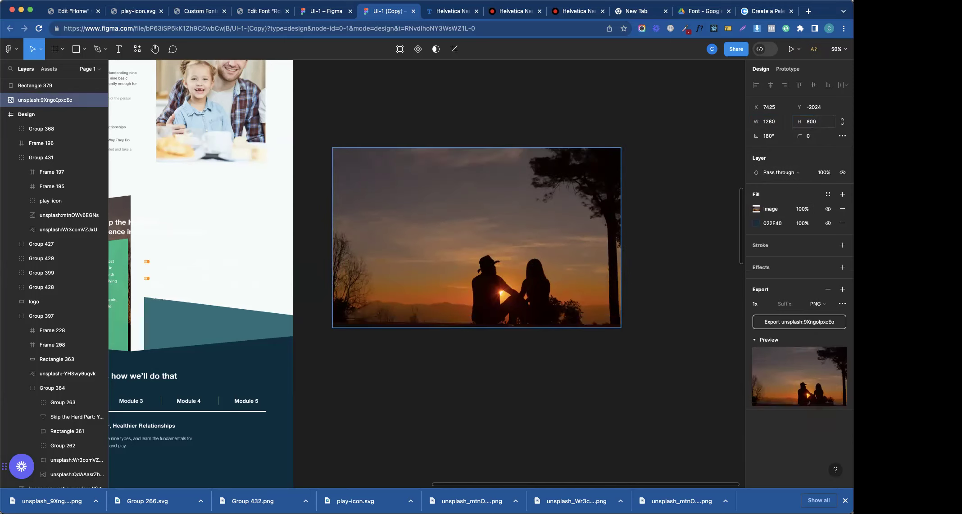
{"action": "left_click", "coordinate": [811, 123]}
{"action": "type", "text": "1000"}
{"action": "key", "text": "Return"}
{"action": "left_click", "coordinate": [810, 122]}
{"action": "type", "text": "900"}
{"action": "key", "text": "Return"}
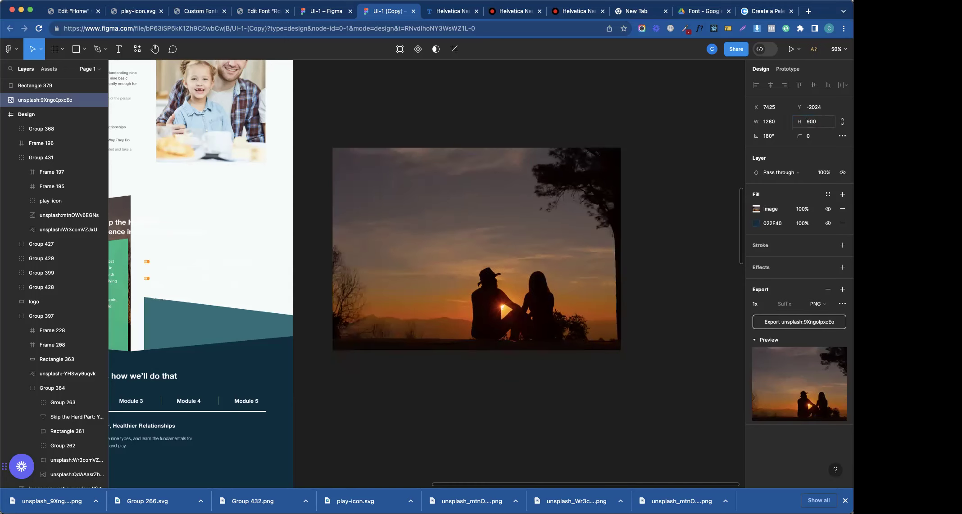
{"action": "type", "text": "850"}
{"action": "key", "text": "Return"}
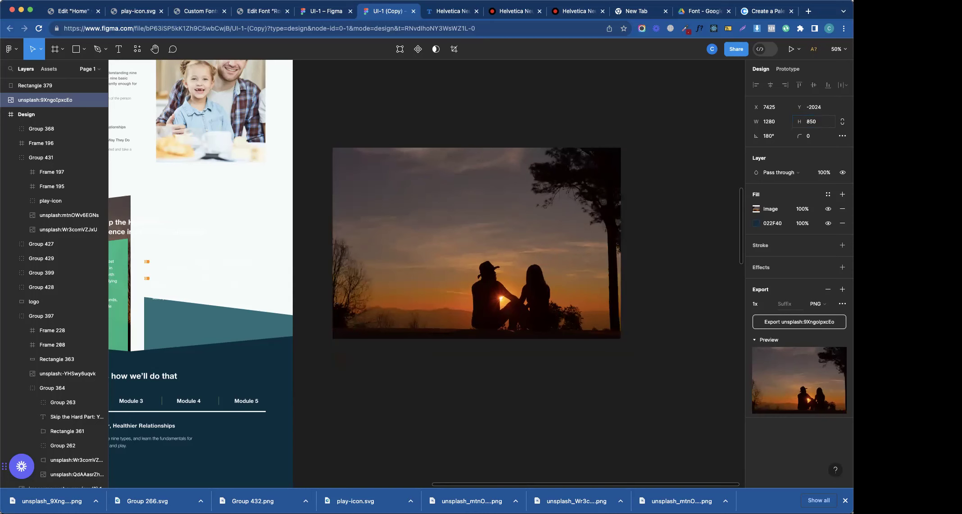
{"action": "left_click", "coordinate": [817, 125]}
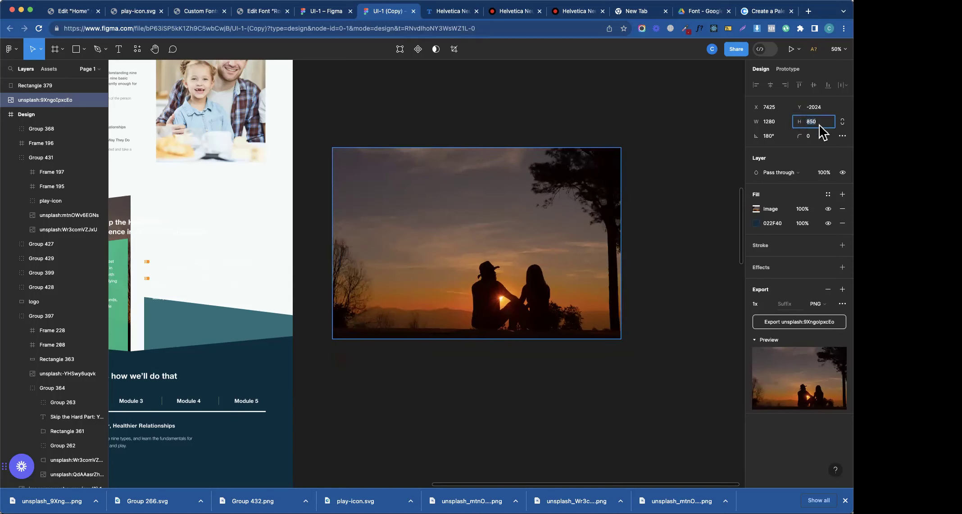
{"action": "left_click", "coordinate": [814, 124]}
{"action": "type", "text": "7"}
{"action": "key", "text": "Return"}
{"action": "left_click", "coordinate": [812, 125]}
{"action": "type", "text": "8"}
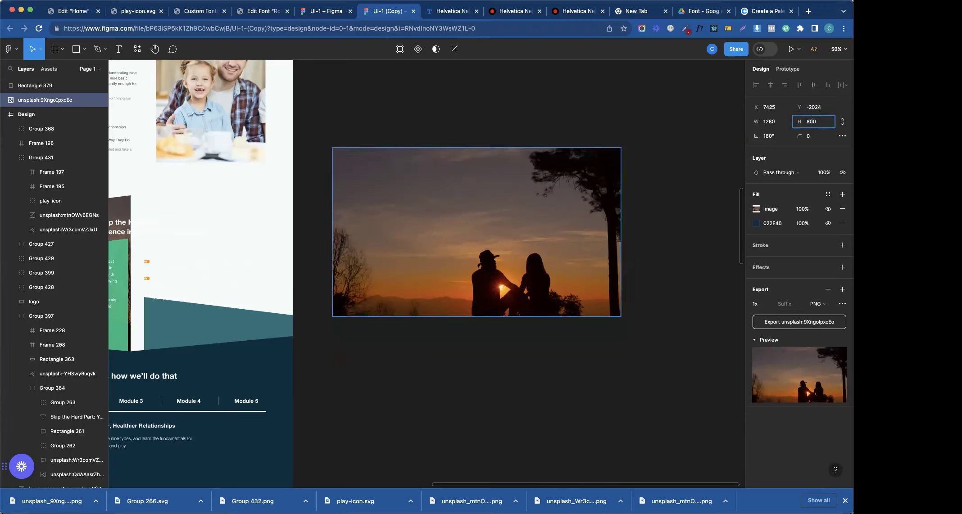
{"action": "key", "text": "Return"}
- Export the 1280 × 800 image as PNG and upload it to the Elementor media library
{"action": "left_click", "coordinate": [664, 257]}
{"action": "left_click", "coordinate": [583, 301]}
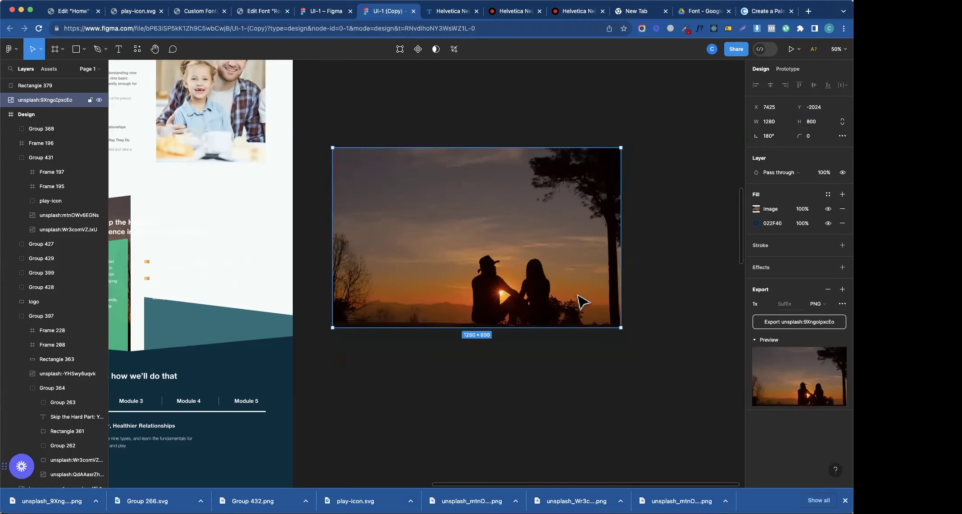
{"action": "left_click", "coordinate": [808, 326]}
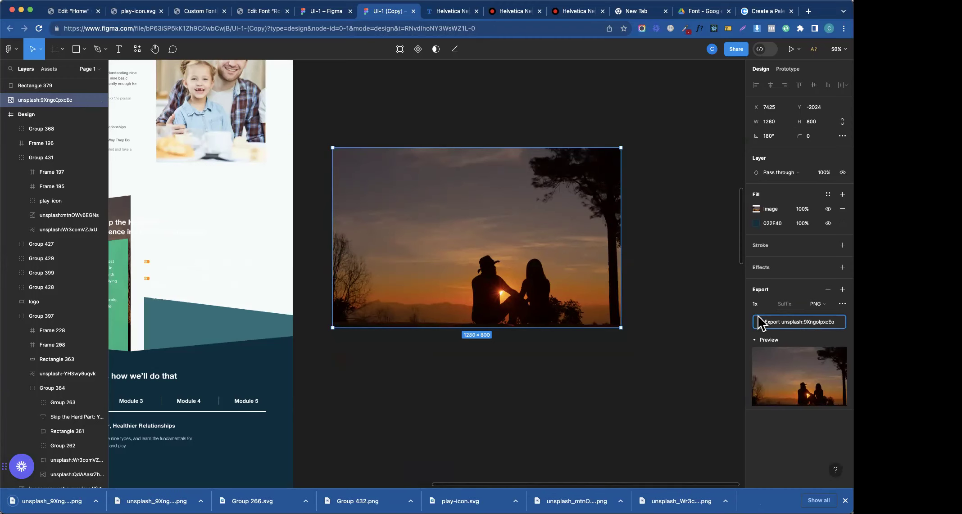
{"action": "left_click", "coordinate": [72, 11]}
{"action": "left_click_drag", "start_coordinate": [52, 501], "coordinate": [157, 239]}
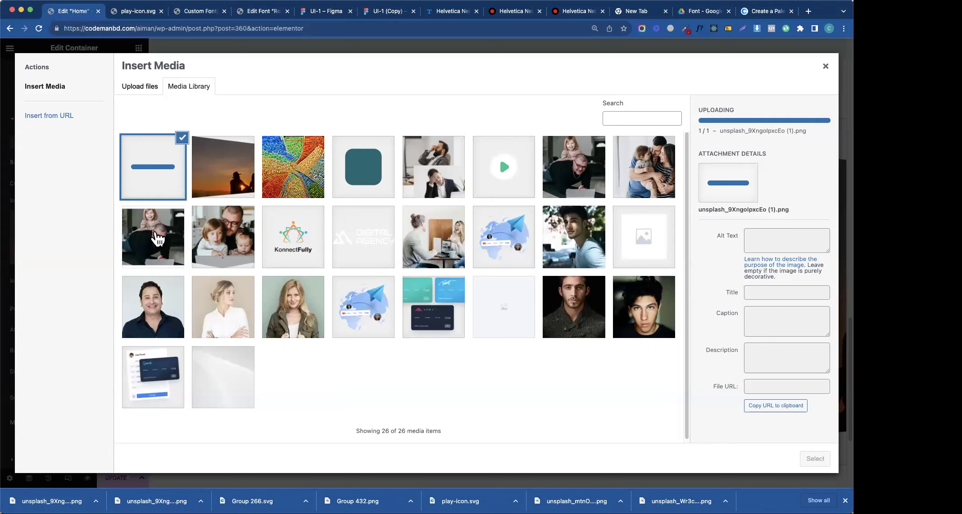
- Choose the newly uploaded sunset PNG and insert it as the container's background
{"action": "left_click", "coordinate": [212, 193]}
{"action": "left_click", "coordinate": [165, 195]}
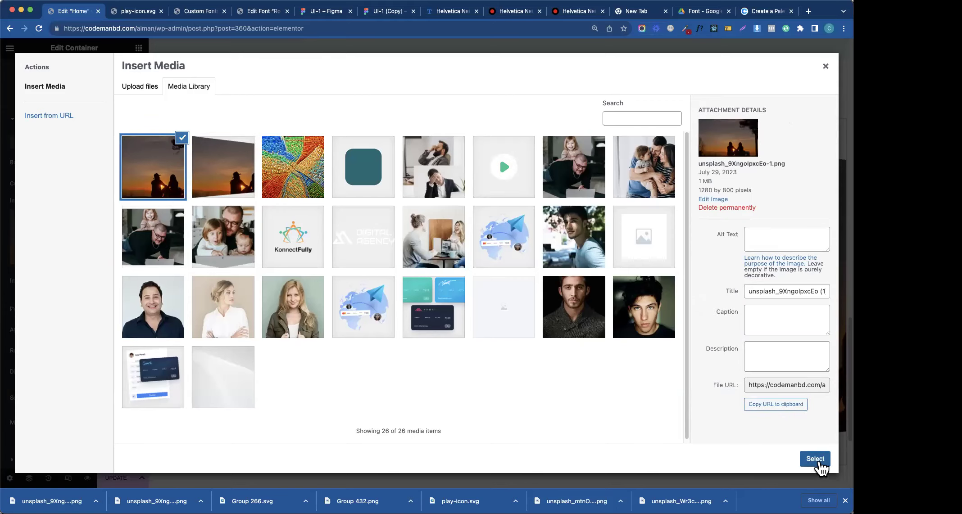
{"action": "left_click", "coordinate": [806, 458]}
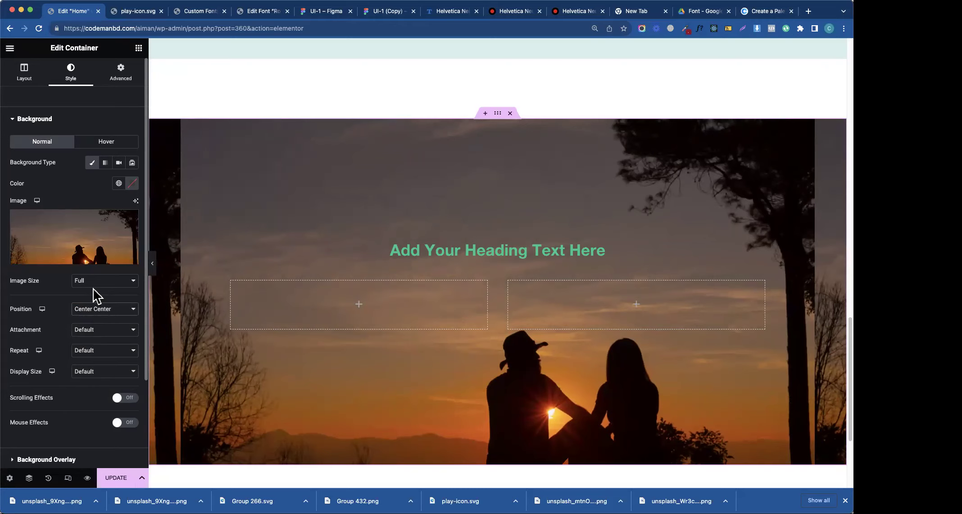
- Set the background to Scroll attachment, No-repeat, Cover size and Center Right position
{"action": "left_click", "coordinate": [100, 331]}
{"action": "left_click", "coordinate": [94, 339]}
{"action": "left_click", "coordinate": [92, 351]}
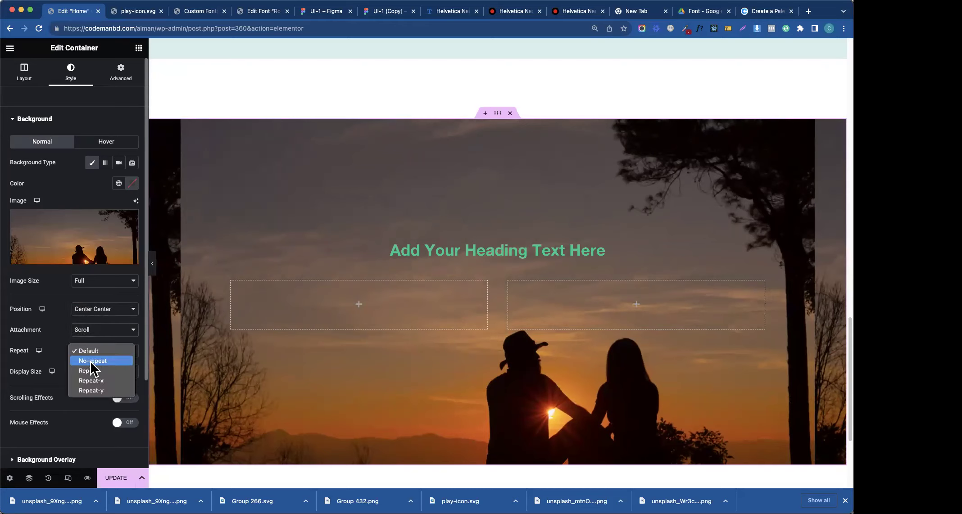
{"action": "left_click", "coordinate": [92, 360]}
{"action": "left_click", "coordinate": [87, 377]}
{"action": "left_click", "coordinate": [88, 395]}
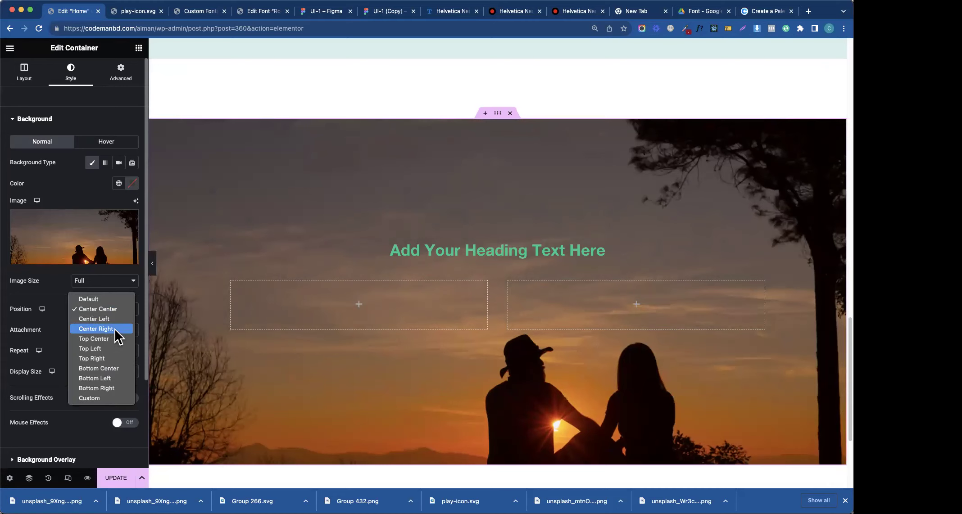
{"action": "left_click", "coordinate": [115, 331]}
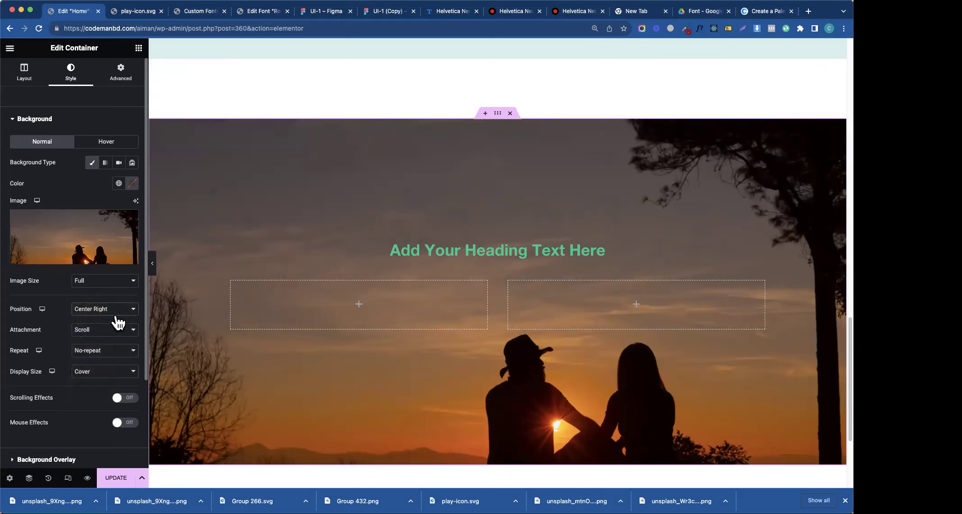
{"action": "left_click", "coordinate": [115, 315]}
{"action": "key", "text": "Escape"}
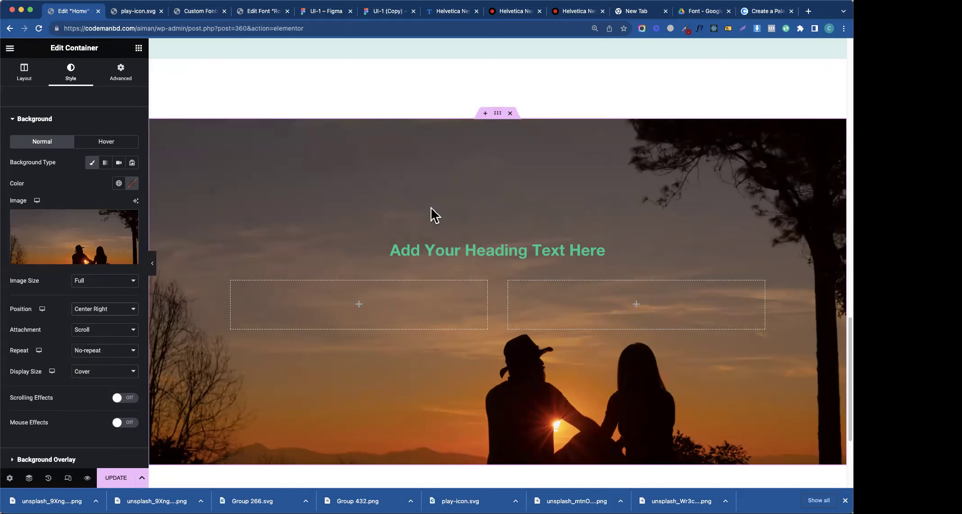
- Make the background overlay a gradient from Primary green to dark-primary
{"action": "left_click", "coordinate": [54, 119]}
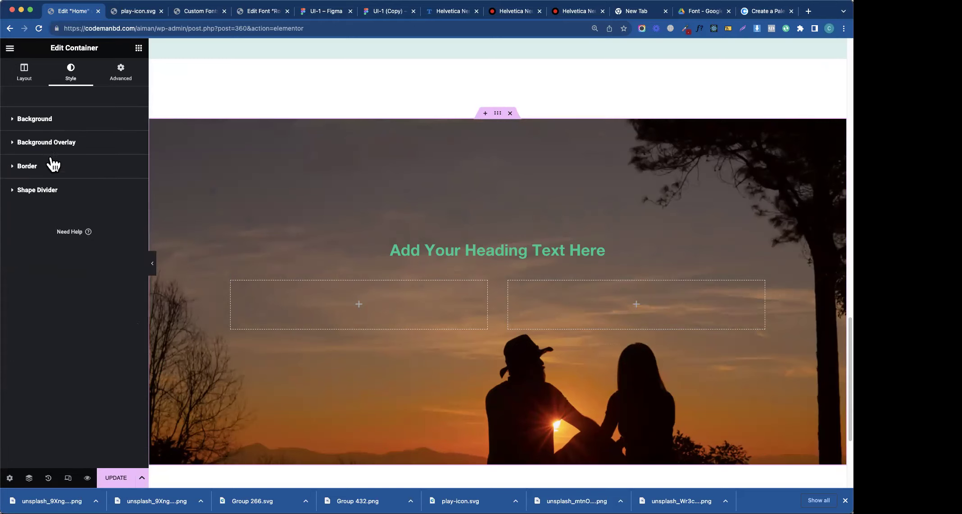
{"action": "left_click", "coordinate": [53, 142]}
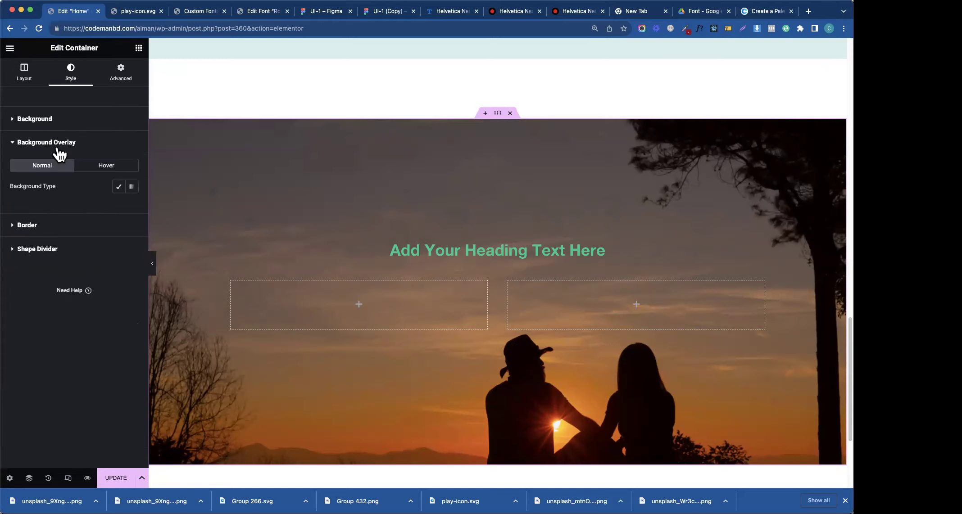
{"action": "left_click", "coordinate": [130, 187]}
{"action": "left_click", "coordinate": [118, 207]}
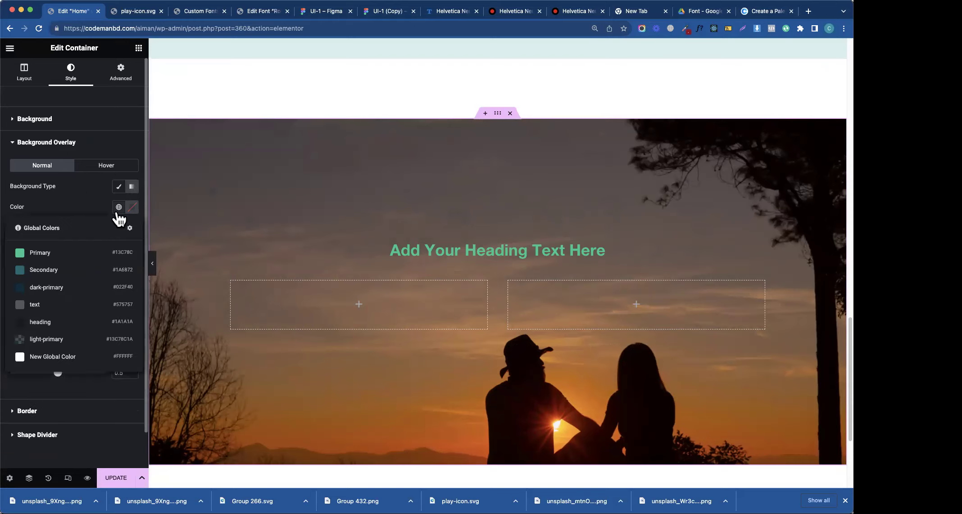
{"action": "left_click", "coordinate": [53, 262]}
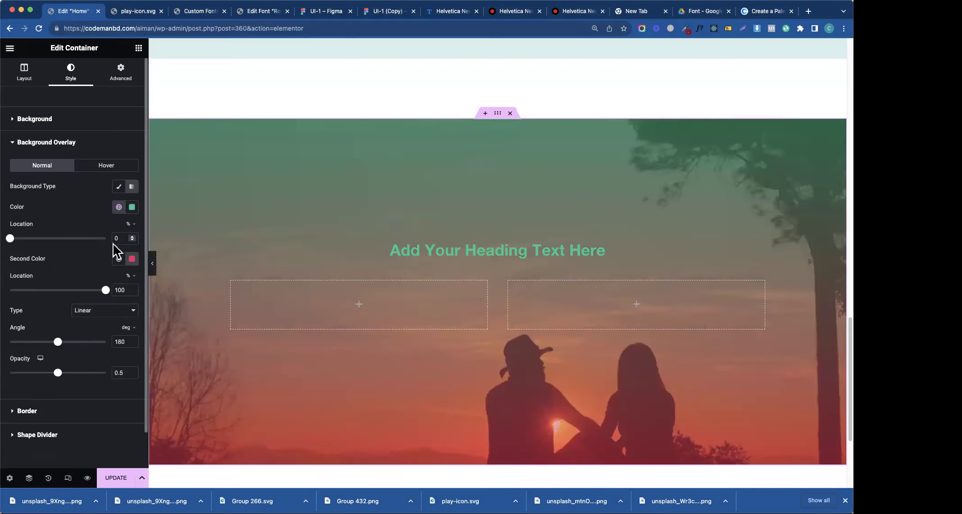
{"action": "left_click", "coordinate": [119, 259]}
{"action": "left_click", "coordinate": [75, 343]}
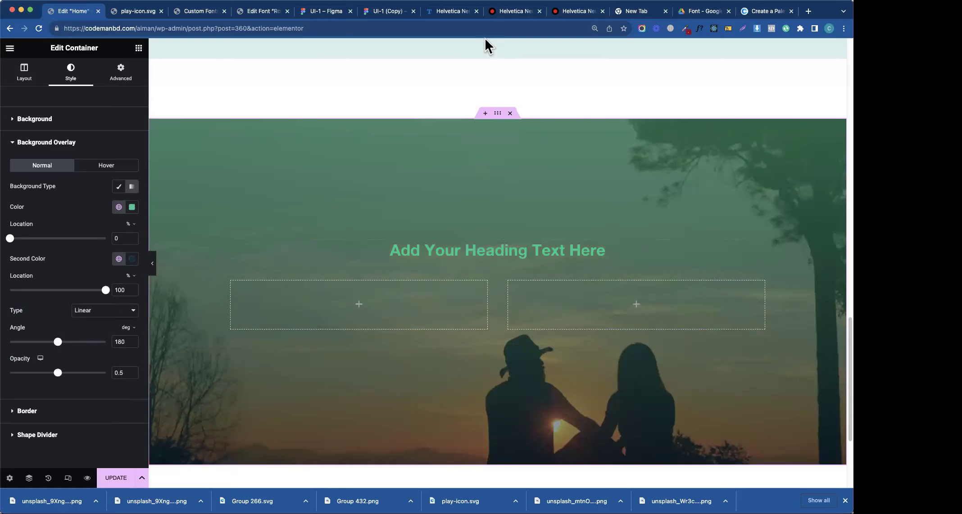
- Set the overlay gradient angle to 90, locations 50 and 20, and opacity 0.97
{"action": "left_click", "coordinate": [374, 14]}
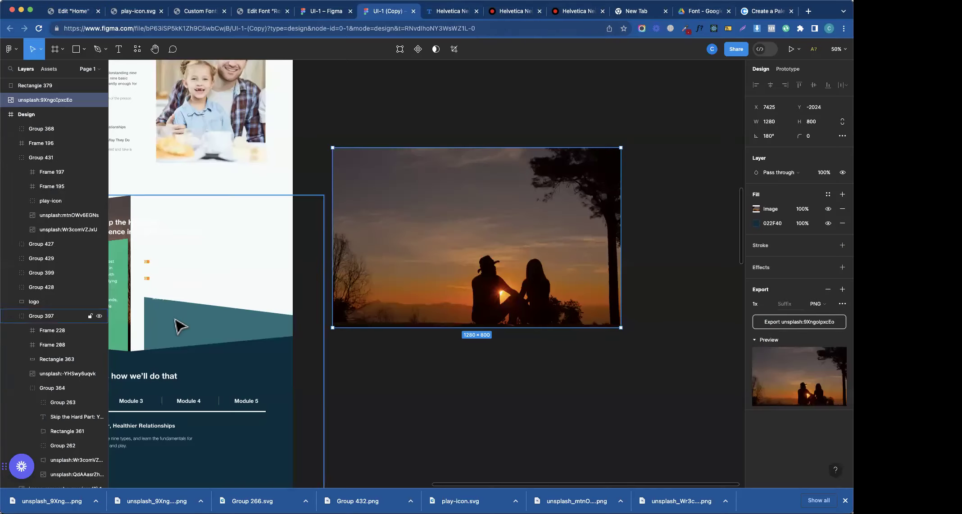
{"action": "left_click_drag", "start_coordinate": [337, 208], "coordinate": [735, 262]}
{"action": "left_click", "coordinate": [72, 11]}
{"action": "left_click_drag", "start_coordinate": [43, 342], "coordinate": [33, 342]}
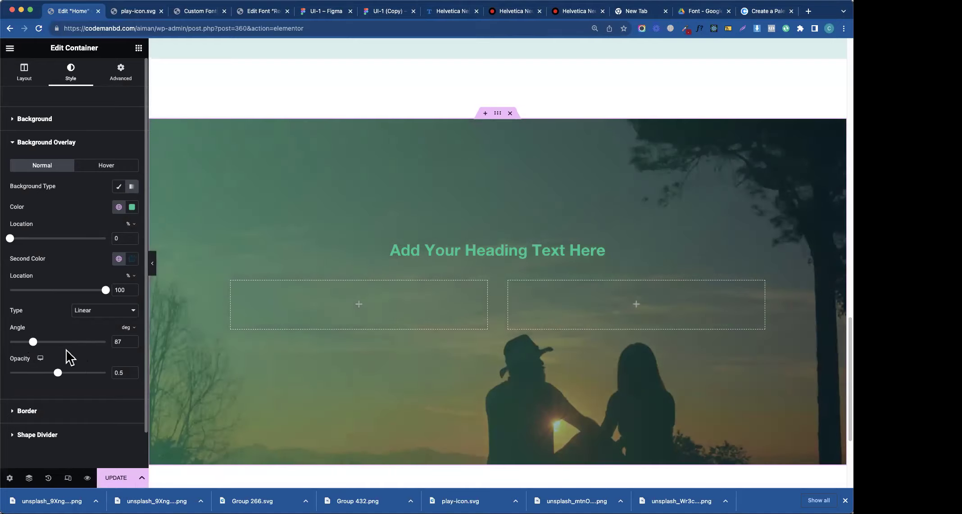
{"action": "type", "text": "90"}
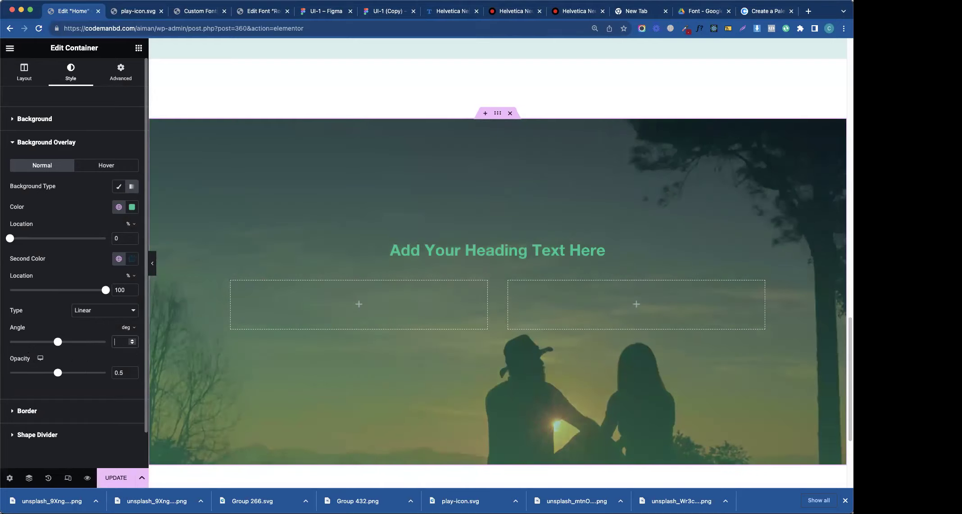
{"action": "left_click_drag", "start_coordinate": [106, 290], "coordinate": [29, 290]}
{"action": "left_click_drag", "start_coordinate": [10, 238], "coordinate": [56, 245]}
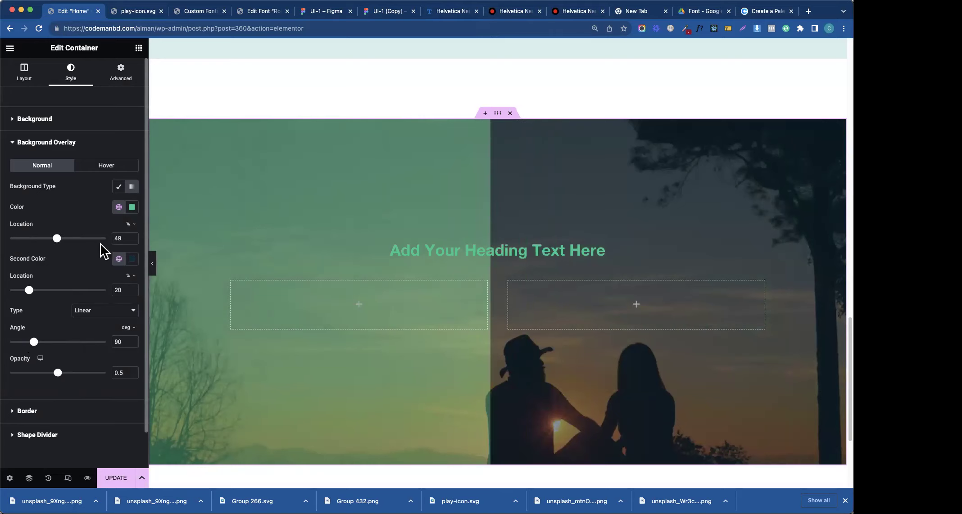
{"action": "double_click", "coordinate": [120, 239]}
{"action": "type", "text": "50"}
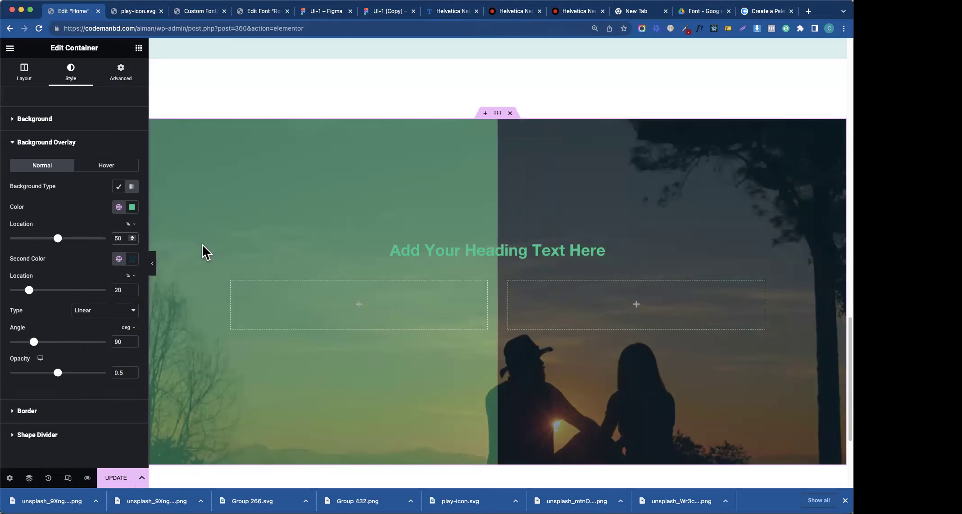
{"action": "left_click_drag", "start_coordinate": [57, 372], "coordinate": [104, 382]}
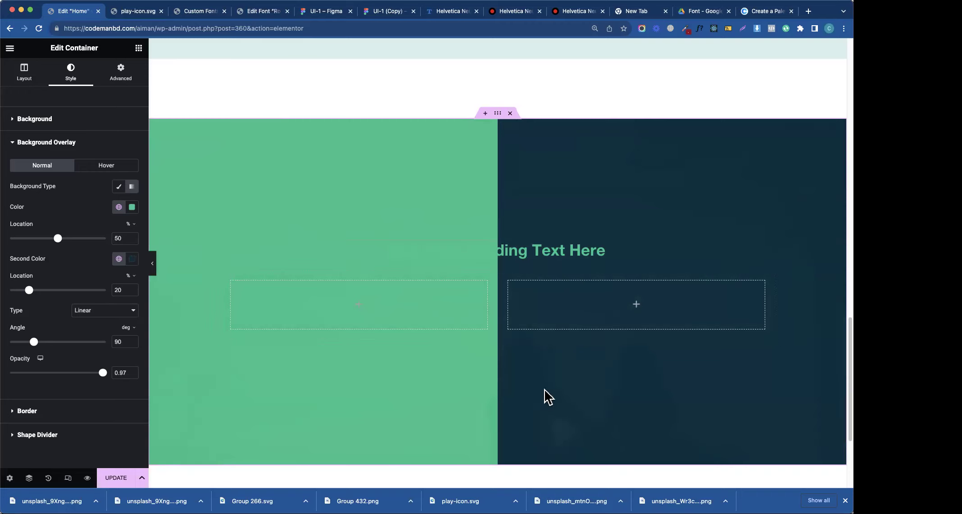
- Switch the background photo position to Custom after trying Bottom Right and Bottom Left
{"action": "left_click", "coordinate": [48, 141]}
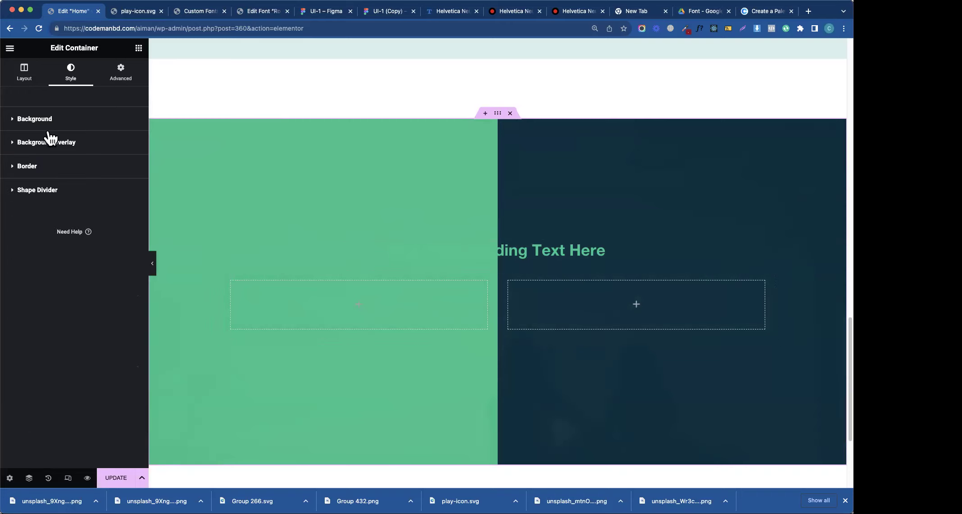
{"action": "left_click", "coordinate": [51, 128]}
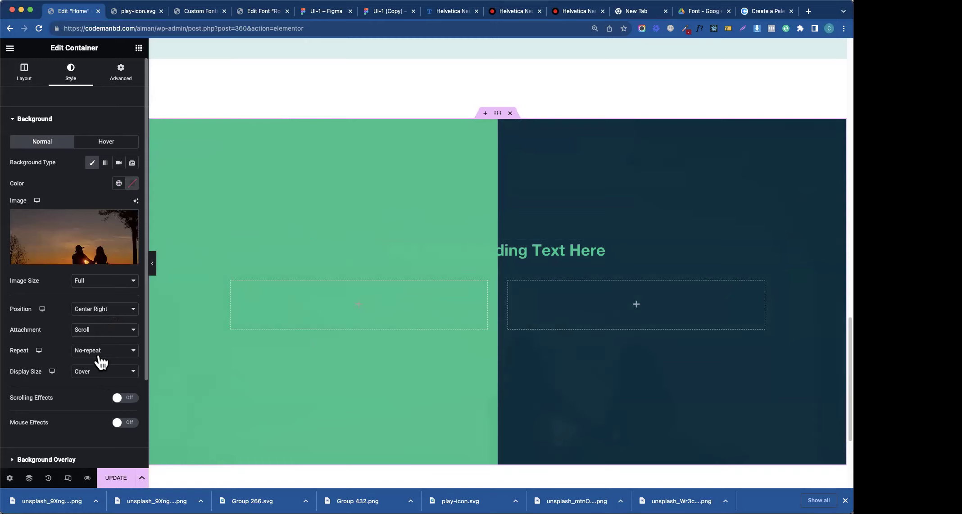
{"action": "left_click", "coordinate": [102, 310]}
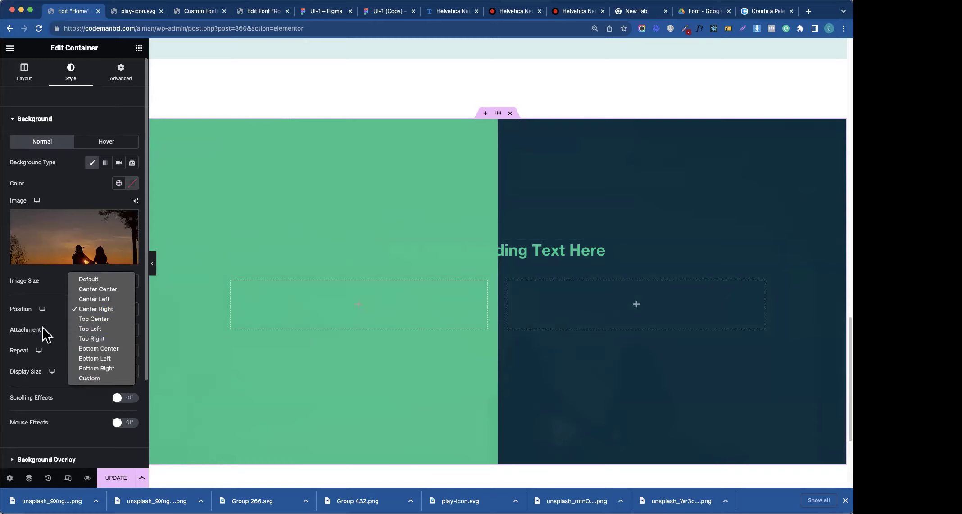
{"action": "left_click", "coordinate": [102, 370]}
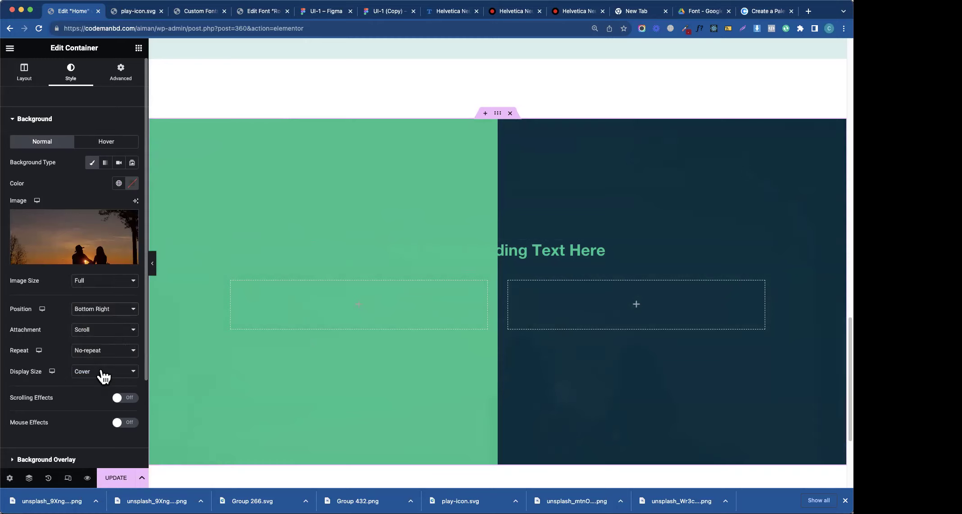
{"action": "left_click", "coordinate": [109, 309]}
{"action": "left_click", "coordinate": [95, 299]}
{"action": "left_click", "coordinate": [113, 315]}
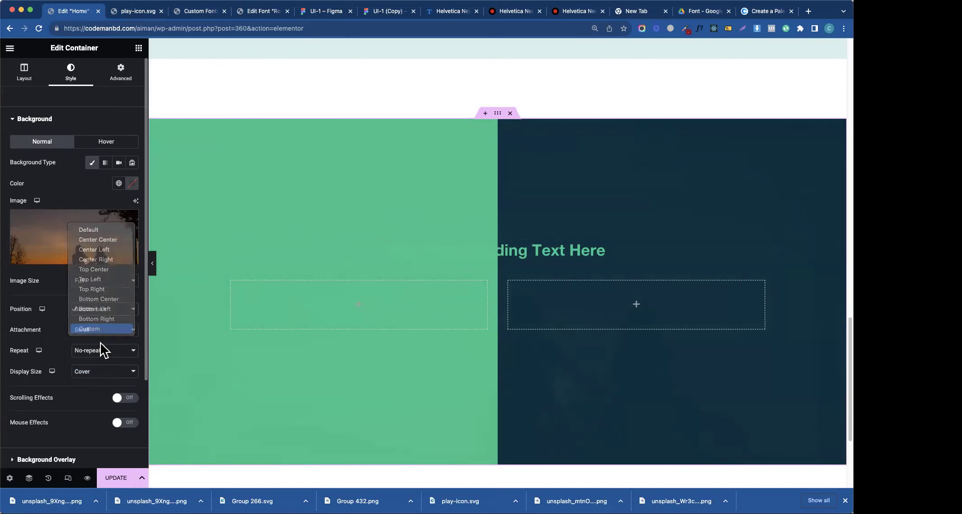
{"action": "left_click", "coordinate": [101, 332]}
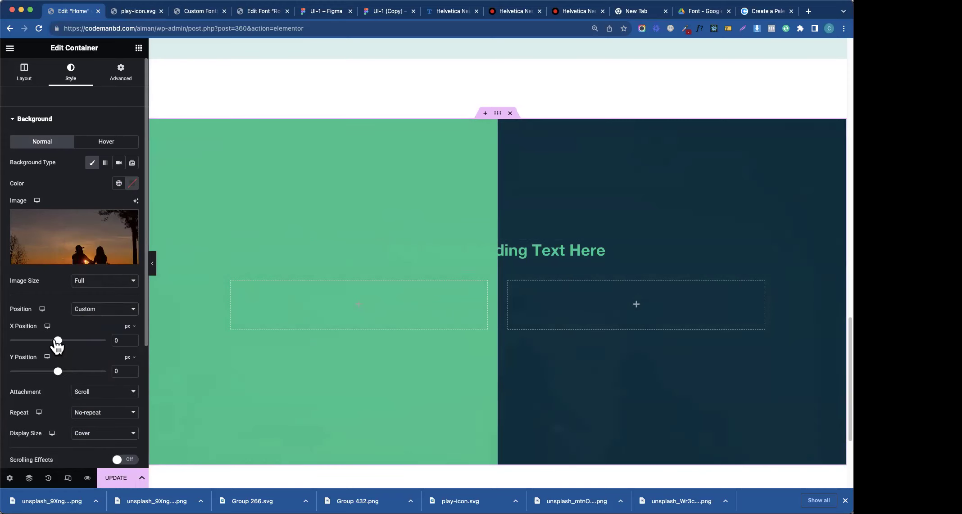
- Offset the background photo to X 348 px, Y -174 px and set Repeat-x
{"action": "left_click_drag", "start_coordinate": [53, 341], "coordinate": [58, 341]}
{"action": "left_click_drag", "start_coordinate": [54, 374], "coordinate": [47, 374]}
{"action": "left_click_drag", "start_coordinate": [59, 341], "coordinate": [79, 342]}
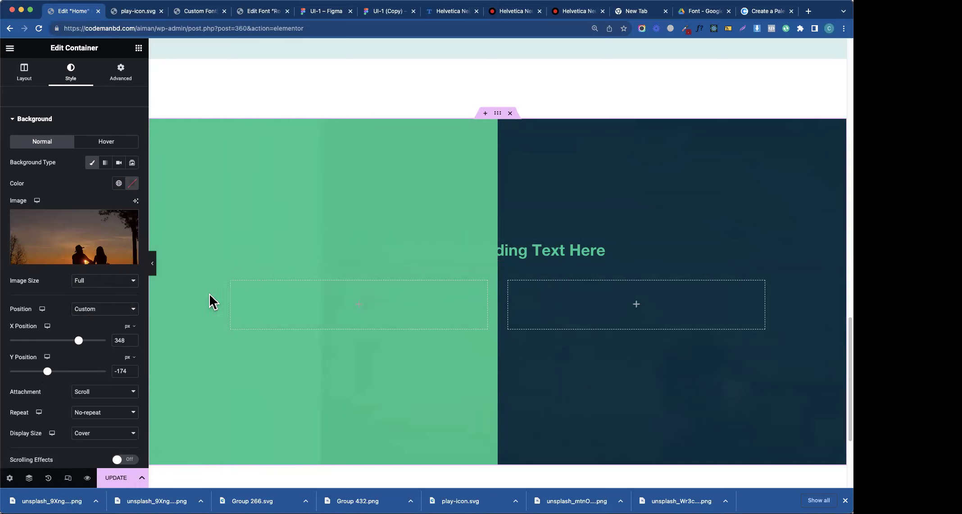
{"action": "left_click", "coordinate": [89, 418]}
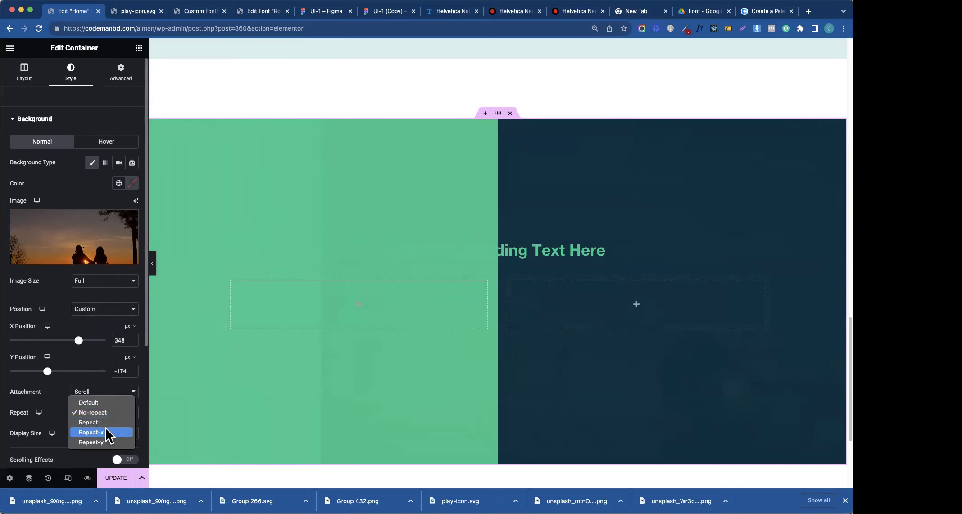
{"action": "left_click", "coordinate": [106, 428]}
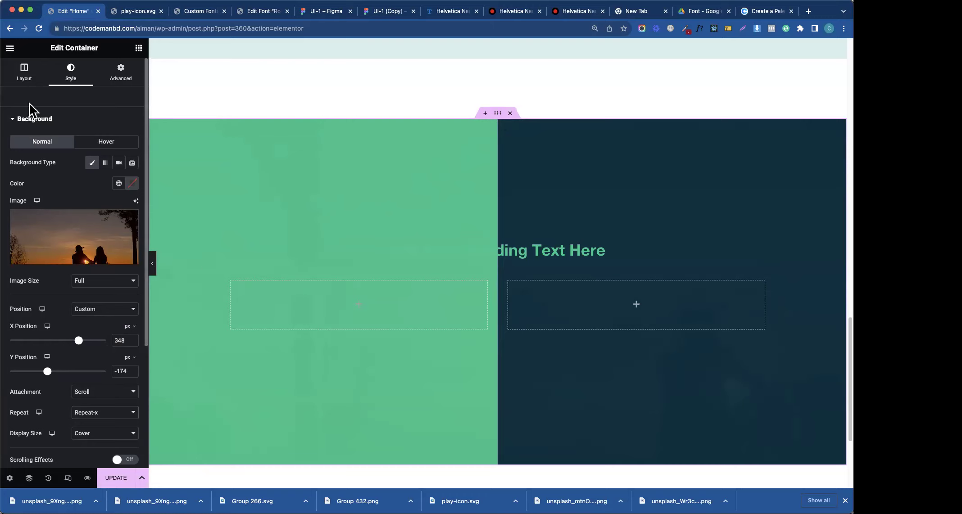
- Add inverted Triangle shape dividers to the section's top and bottom
{"action": "left_click", "coordinate": [33, 119]}
{"action": "left_click", "coordinate": [47, 190]}
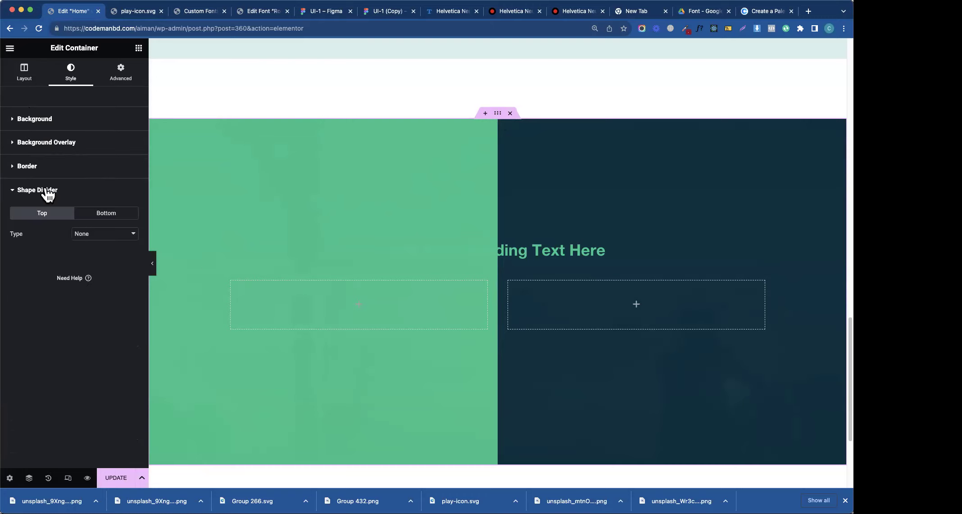
{"action": "left_click", "coordinate": [101, 239]}
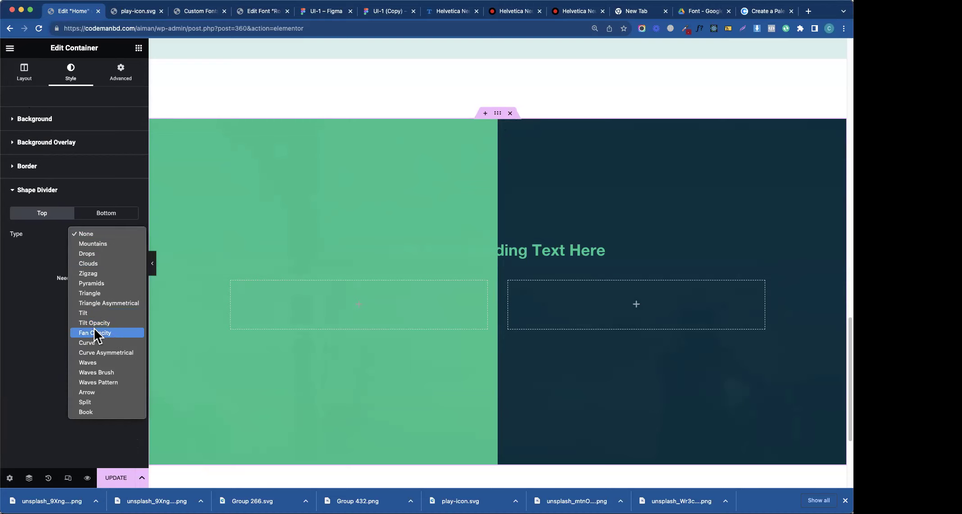
{"action": "left_click", "coordinate": [102, 293]}
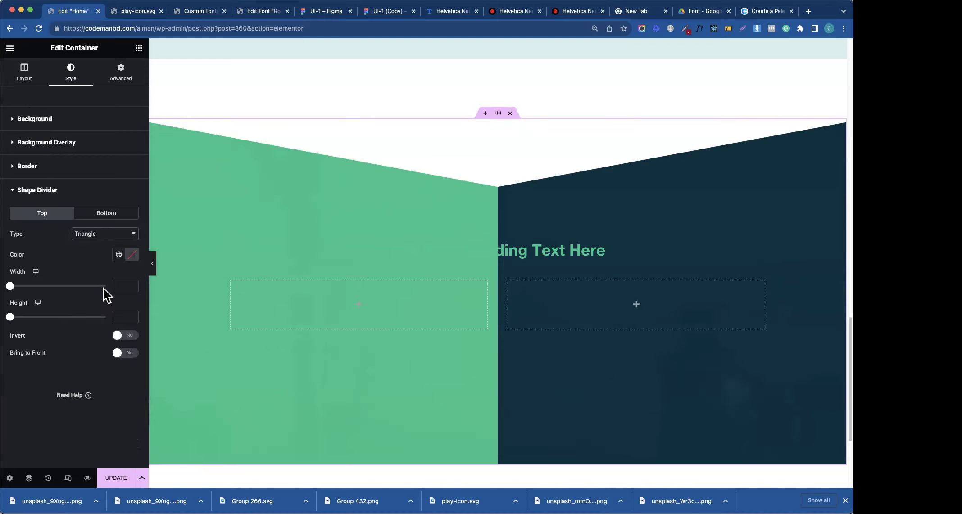
{"action": "left_click", "coordinate": [118, 336]}
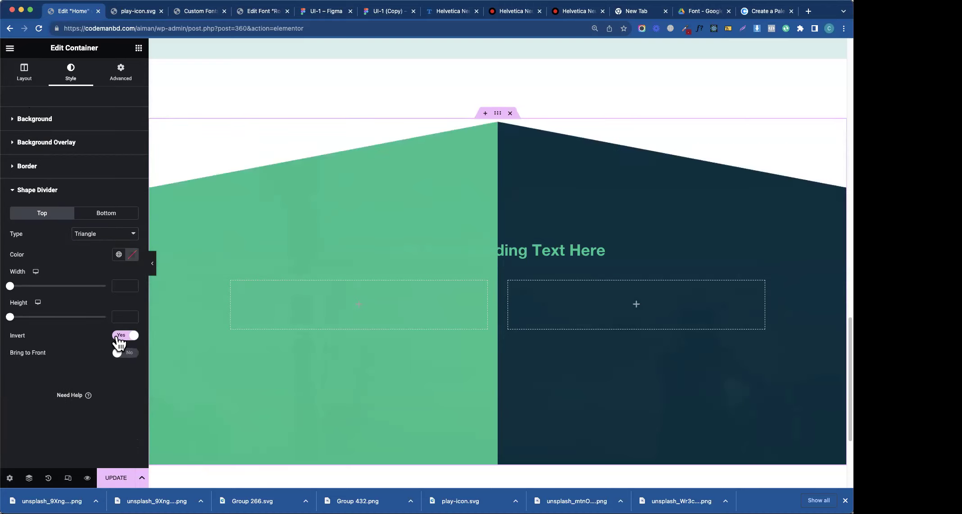
{"action": "left_click", "coordinate": [103, 216]}
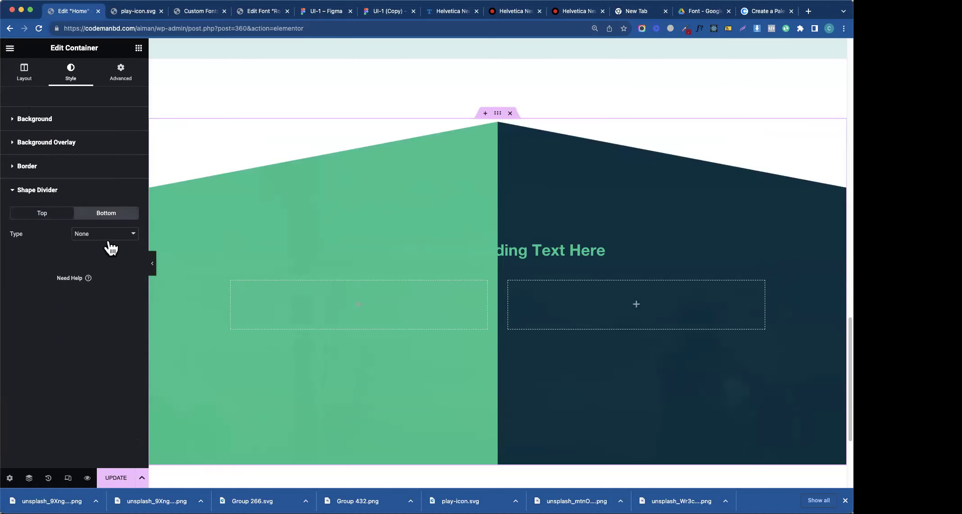
{"action": "left_click", "coordinate": [108, 241]}
{"action": "left_click", "coordinate": [101, 287]}
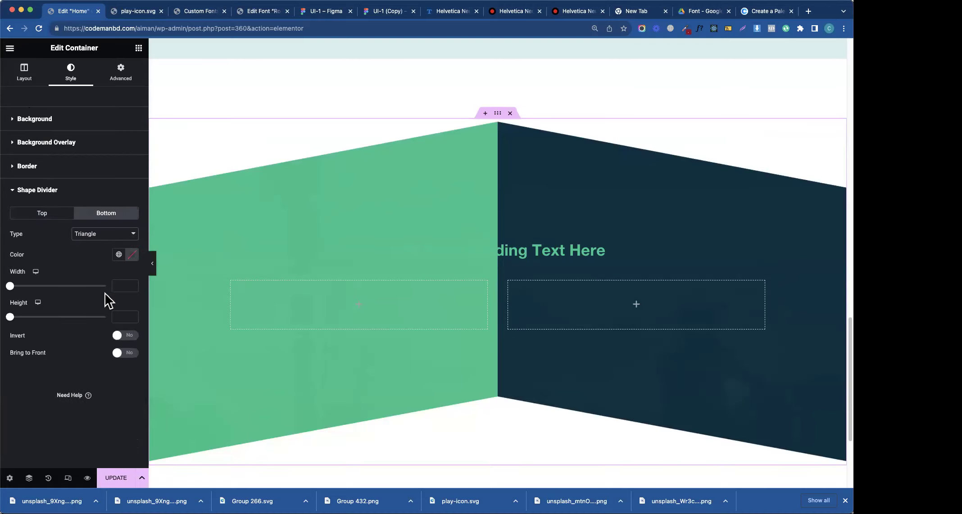
{"action": "left_click", "coordinate": [120, 336]}
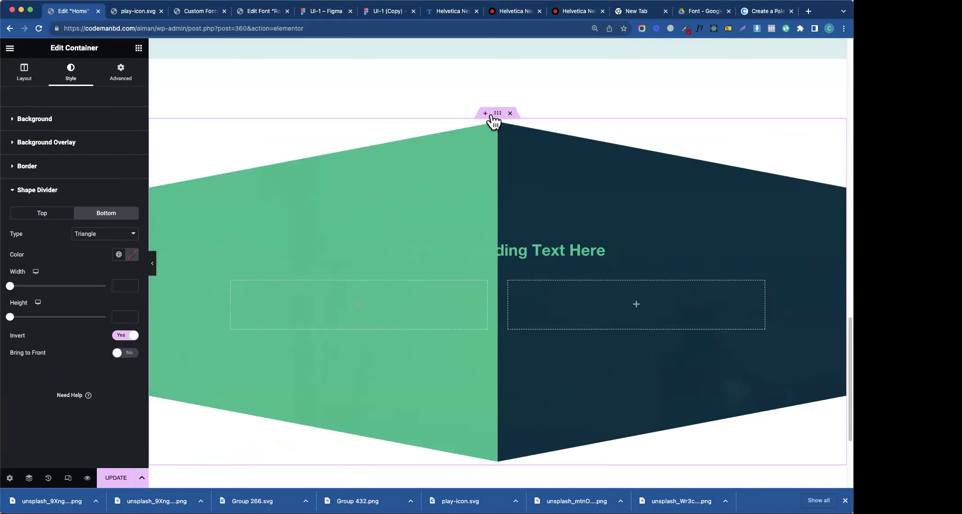
- Set the section minimum height to 800 px, copy the Figma heading text, and select the heading
{"action": "left_click", "coordinate": [14, 79]}
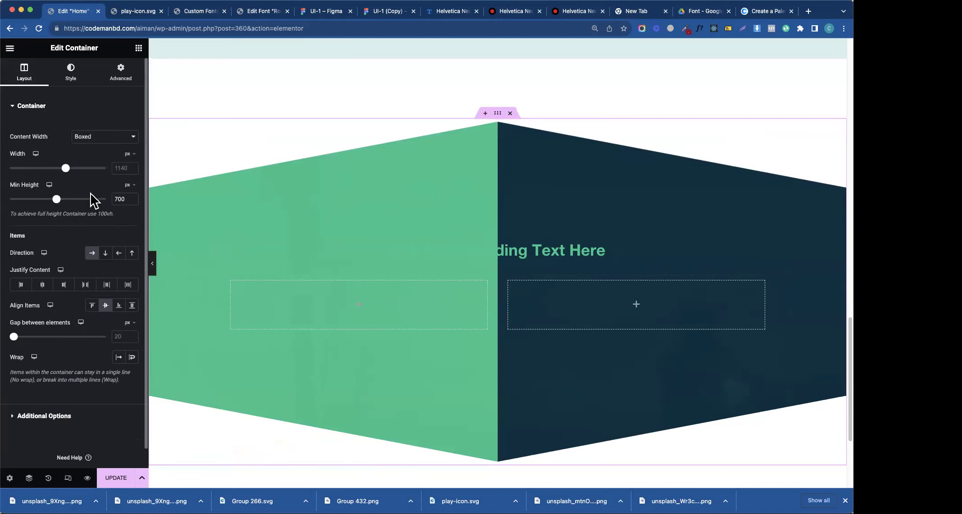
{"action": "type", "text": "800"}
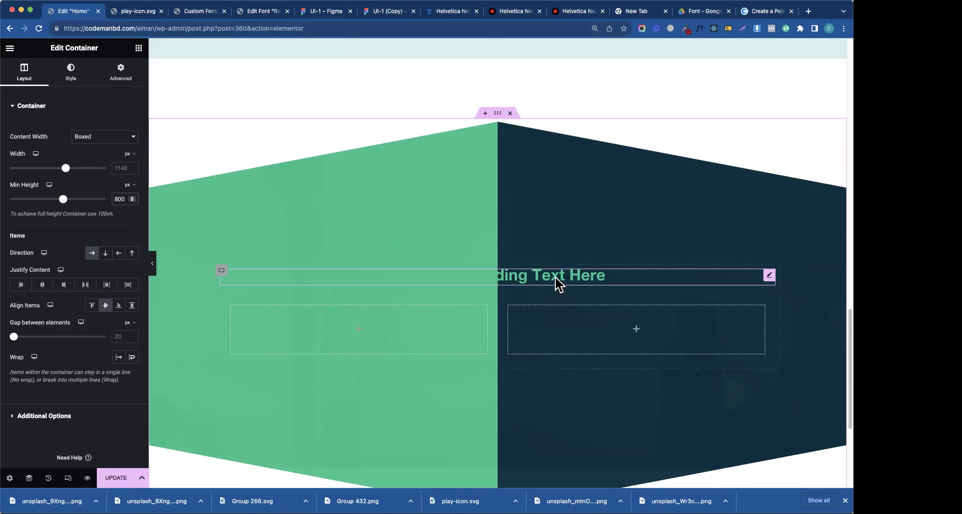
{"action": "left_click", "coordinate": [378, 12]}
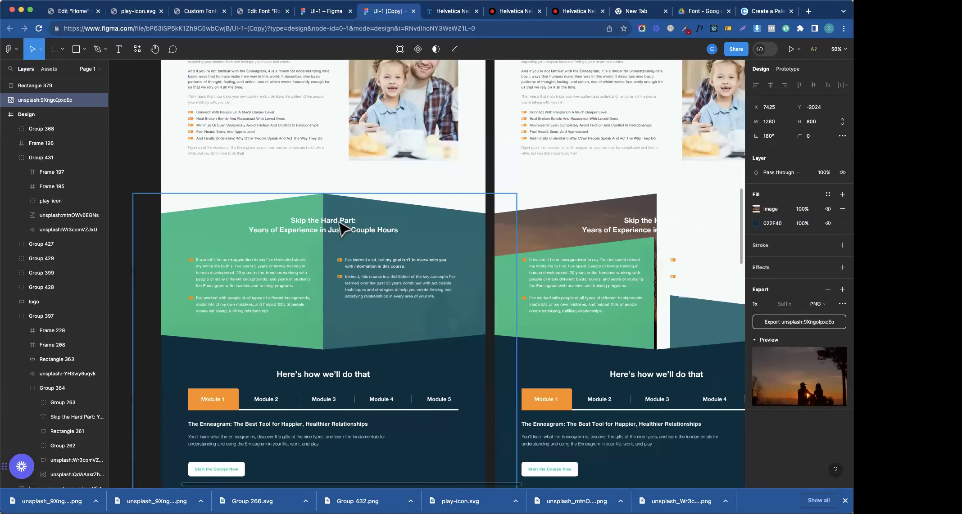
{"action": "left_click", "coordinate": [331, 232]}
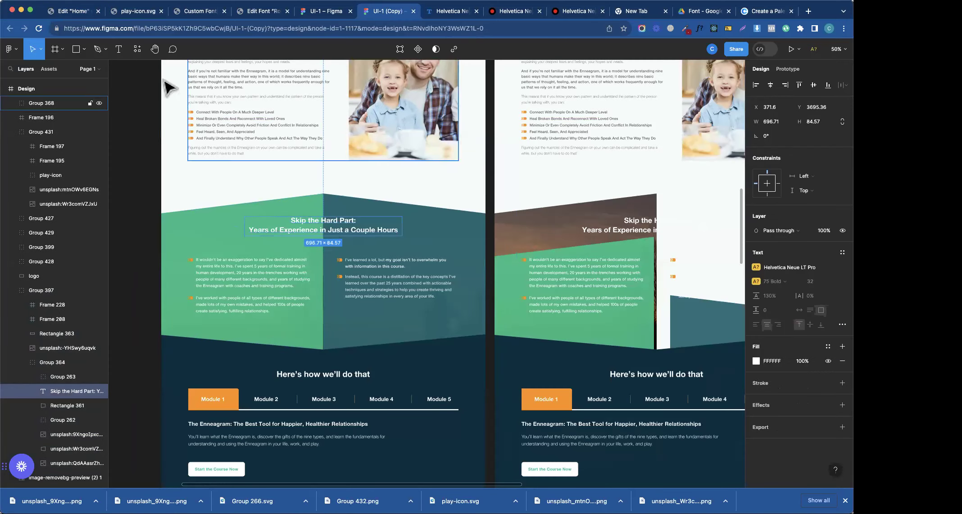
{"action": "left_click", "coordinate": [76, 11]}
{"action": "left_click", "coordinate": [571, 273]}
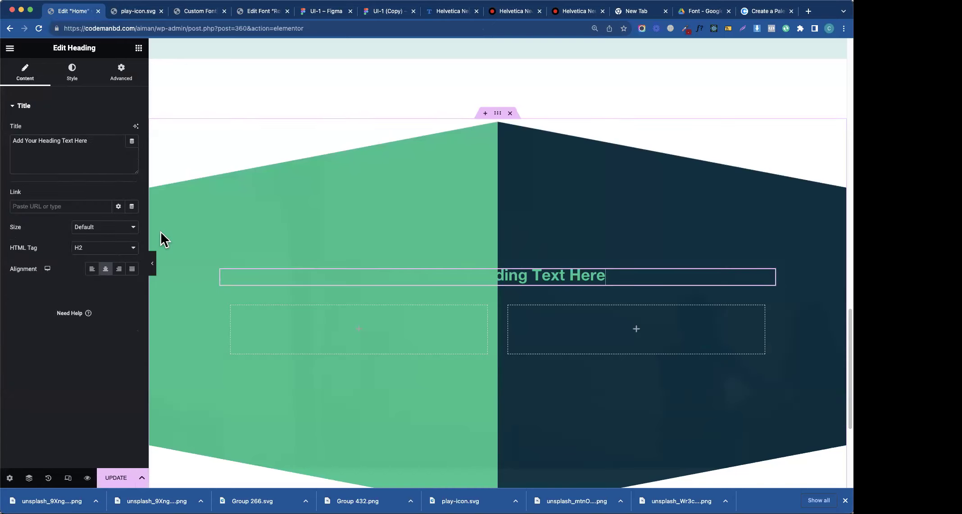
- Paste the copied heading text over the placeholder and make it white
{"action": "triple_click", "coordinate": [83, 149]}
{"action": "type", "text": "Skip the Hard Part: Years of Experience in Just a Couple Hours"}
{"action": "left_click", "coordinate": [75, 89]}
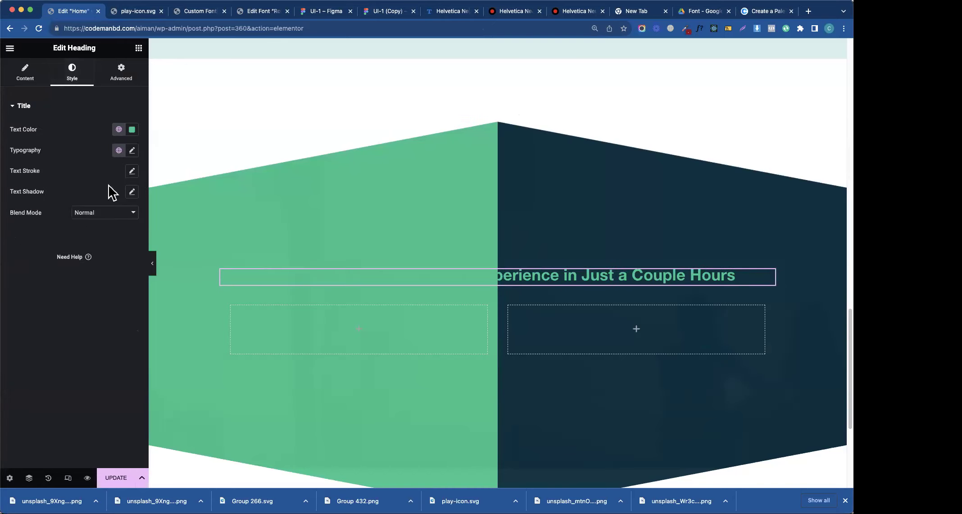
{"action": "left_click", "coordinate": [132, 129]}
{"action": "left_click_drag", "start_coordinate": [96, 209], "coordinate": [72, 169]}
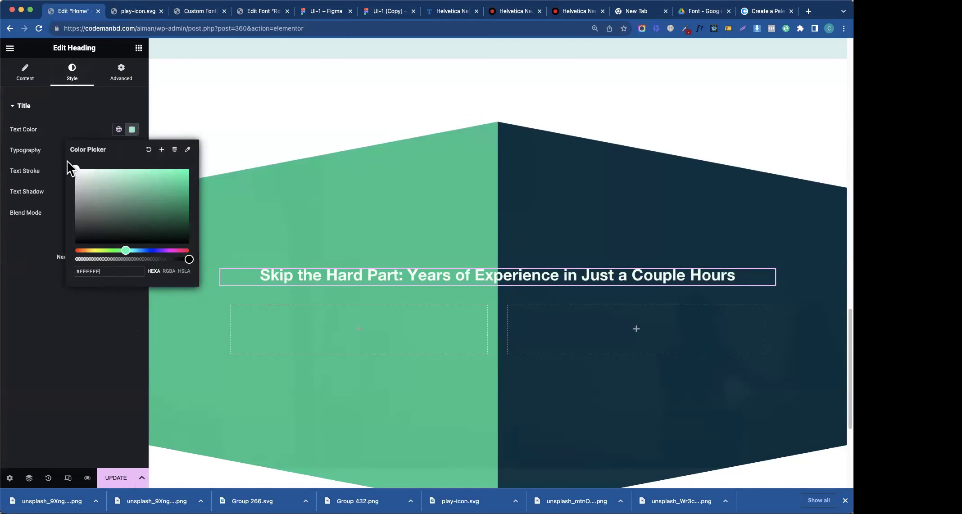
{"action": "left_click", "coordinate": [92, 133]}
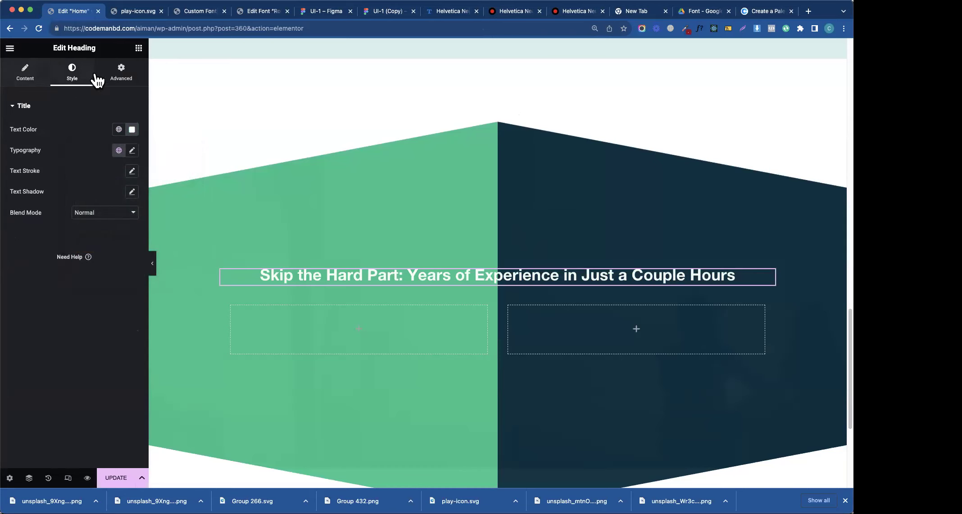
- Set the heading to a Custom 60% width with Align Self Center
{"action": "left_click", "coordinate": [122, 71]}
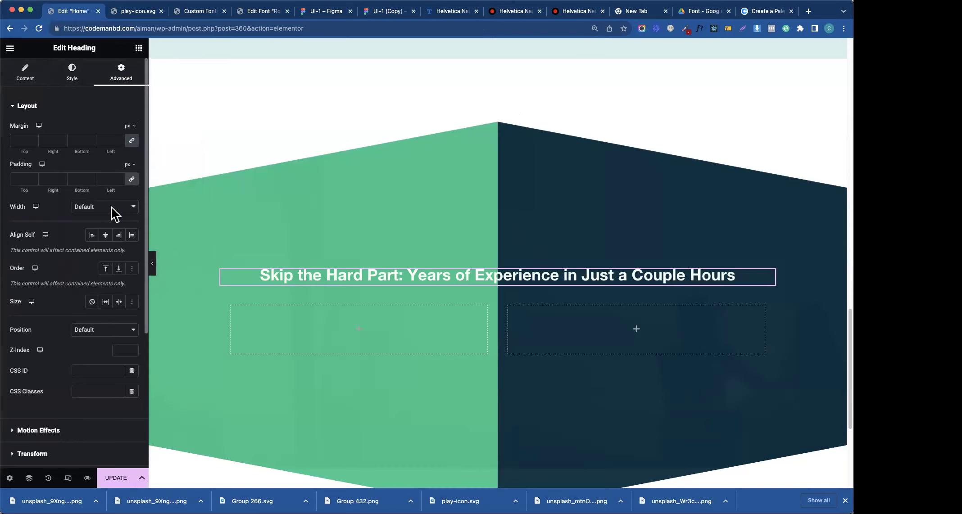
{"action": "left_click", "coordinate": [113, 208]}
{"action": "left_click", "coordinate": [63, 247]}
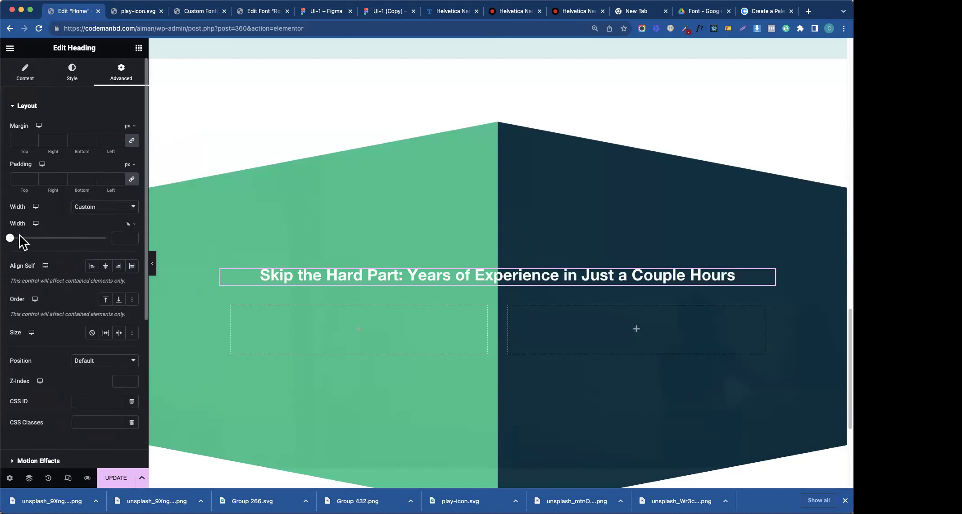
{"action": "left_click_drag", "start_coordinate": [11, 237], "coordinate": [75, 245]}
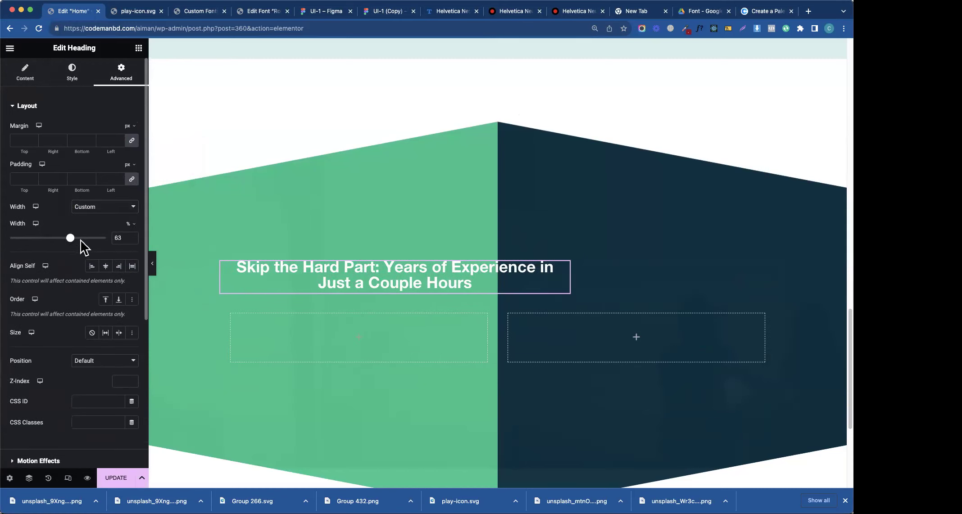
{"action": "left_click", "coordinate": [132, 240]}
{"action": "left_click", "coordinate": [132, 240]}
{"action": "left_click", "coordinate": [132, 240]}
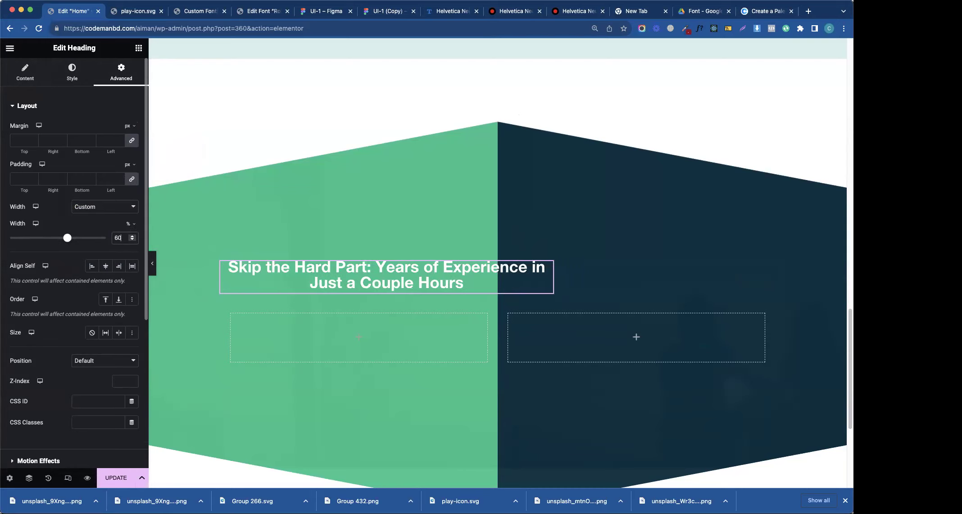
{"action": "left_click", "coordinate": [106, 267]}
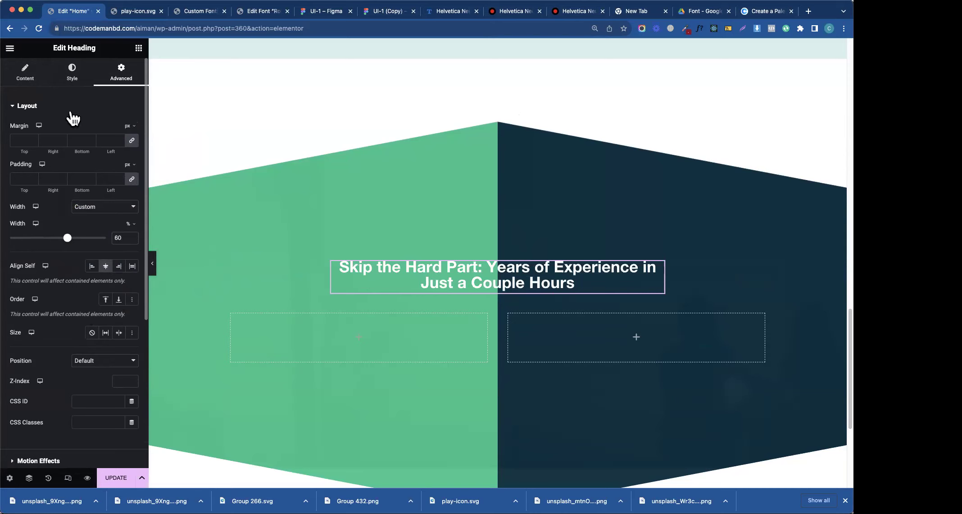
{"action": "left_click", "coordinate": [71, 81]}
{"action": "left_click", "coordinate": [132, 150]}
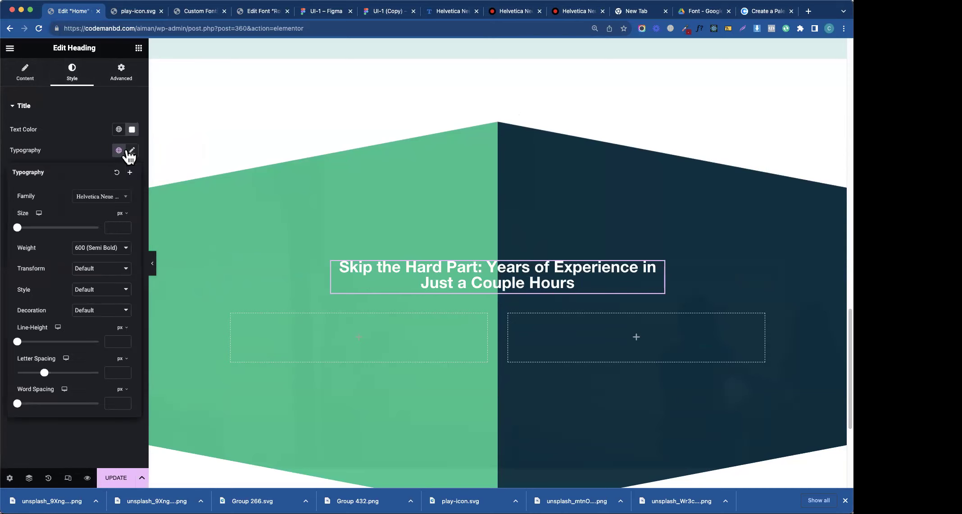
- Set the heading font size to 48 and its width to 80%
{"action": "left_click", "coordinate": [113, 227]}
{"action": "type", "text": "69"}
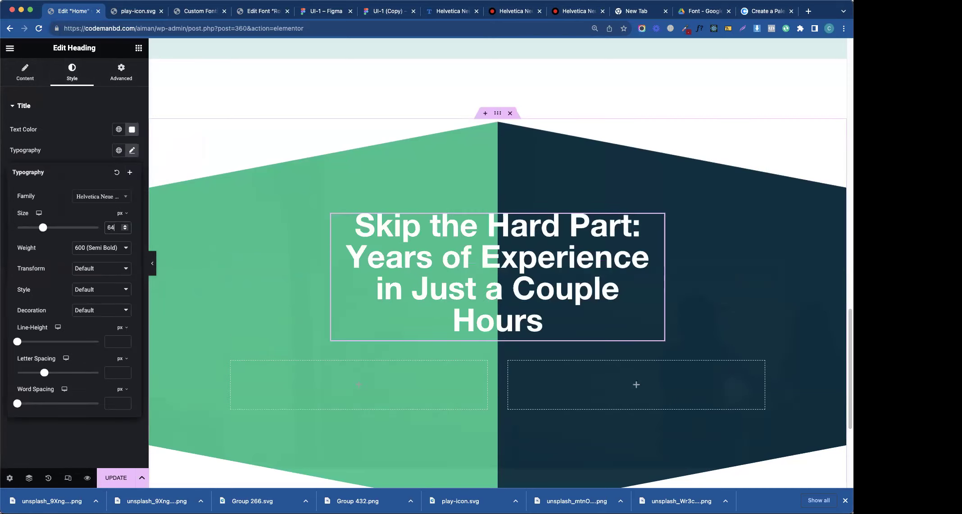
{"action": "key", "text": "BackSpace"}
{"action": "key", "text": "BackSpace"}
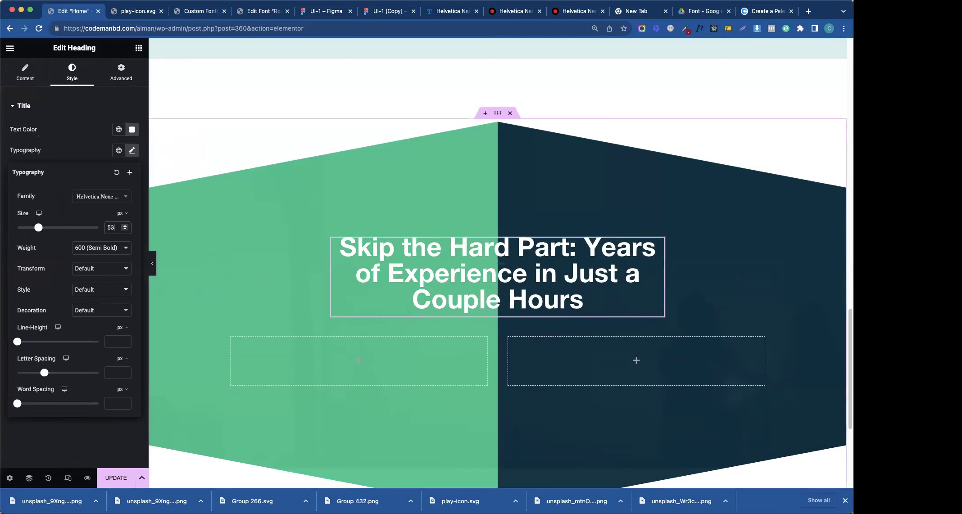
{"action": "type", "text": "48"}
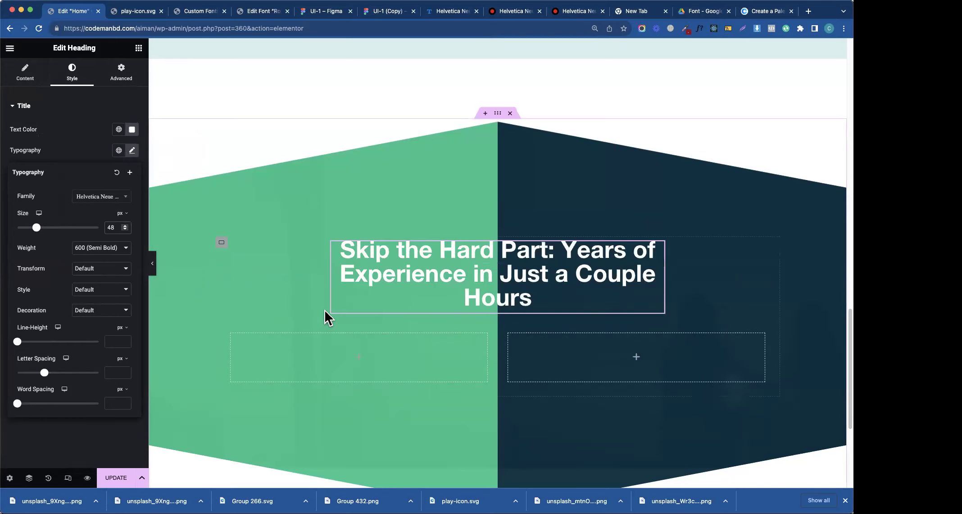
{"action": "left_click", "coordinate": [121, 72]}
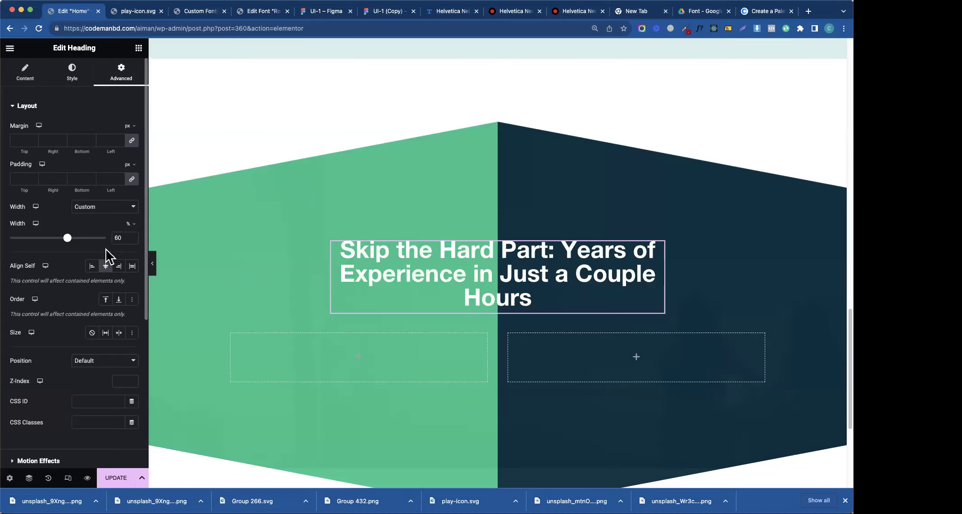
{"action": "key", "text": "BackSpace"}
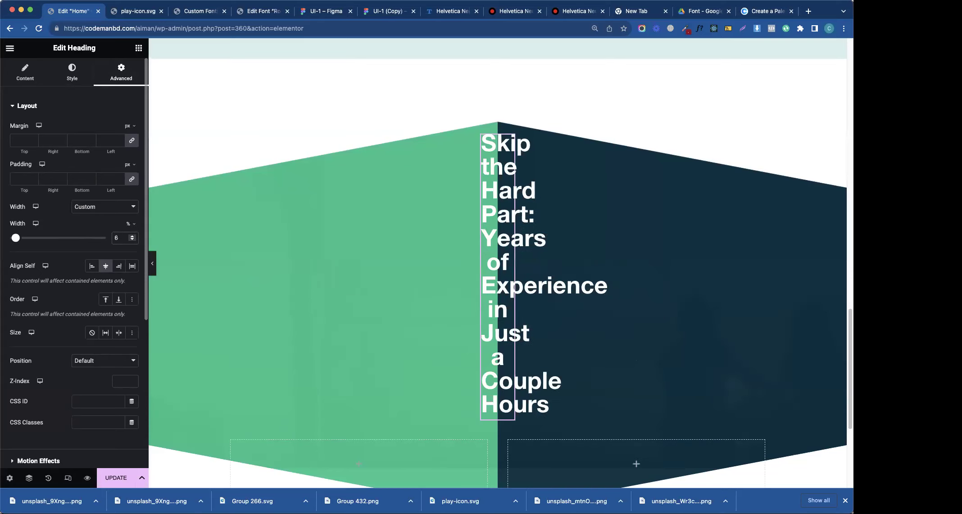
{"action": "key", "text": "BackSpace"}
{"action": "type", "text": "70"}
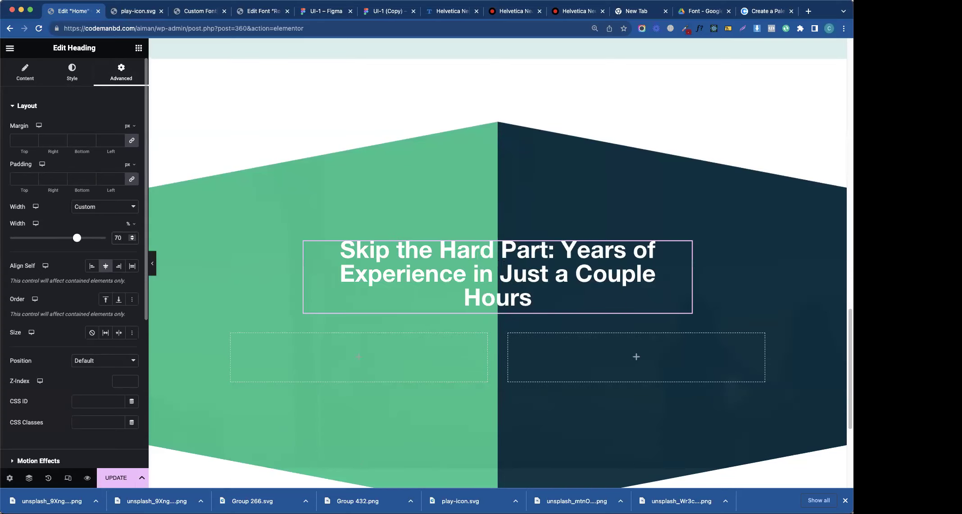
{"action": "key", "text": "BackSpace"}
{"action": "key", "text": "BackSpace"}
{"action": "type", "text": "80"}
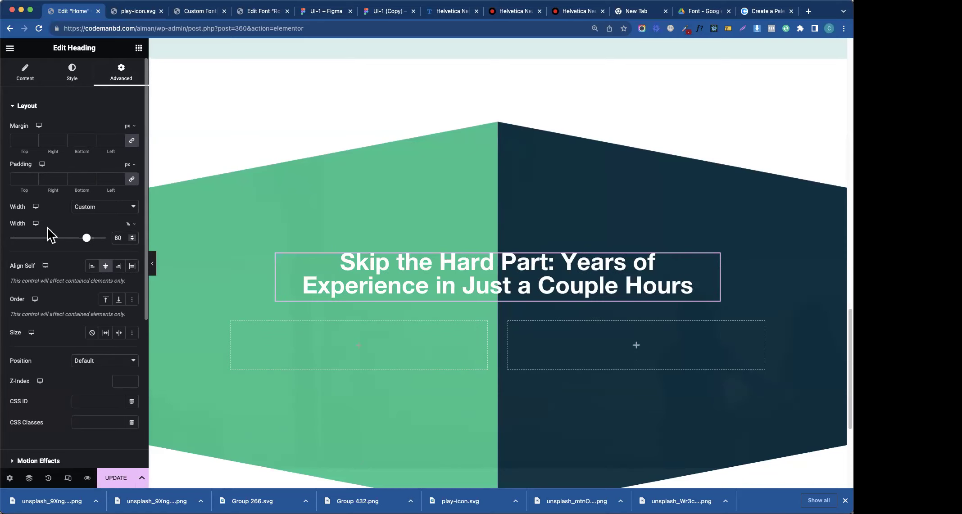
- Make the heading 700 bold with taller line height and adjust its text shadow blur
{"action": "left_click", "coordinate": [28, 76]}
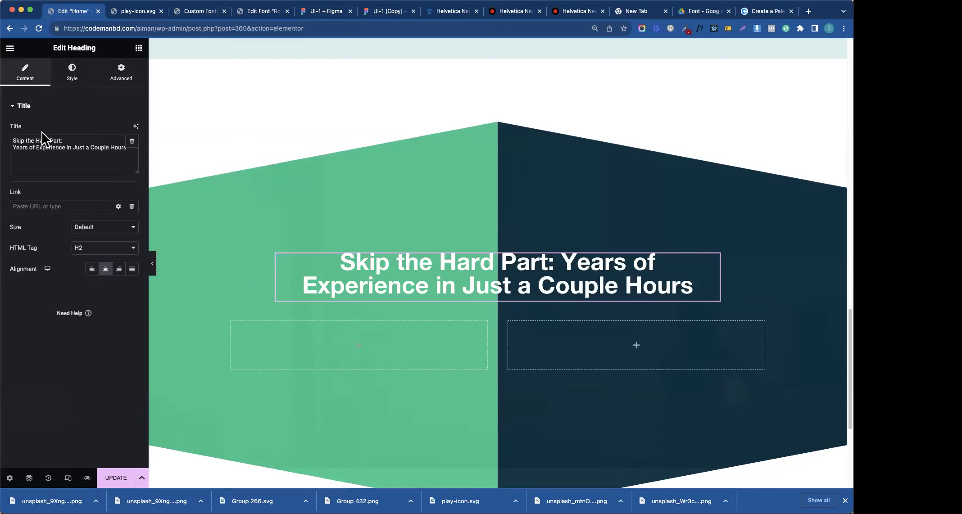
{"action": "left_click", "coordinate": [85, 75]}
{"action": "left_click", "coordinate": [132, 150]}
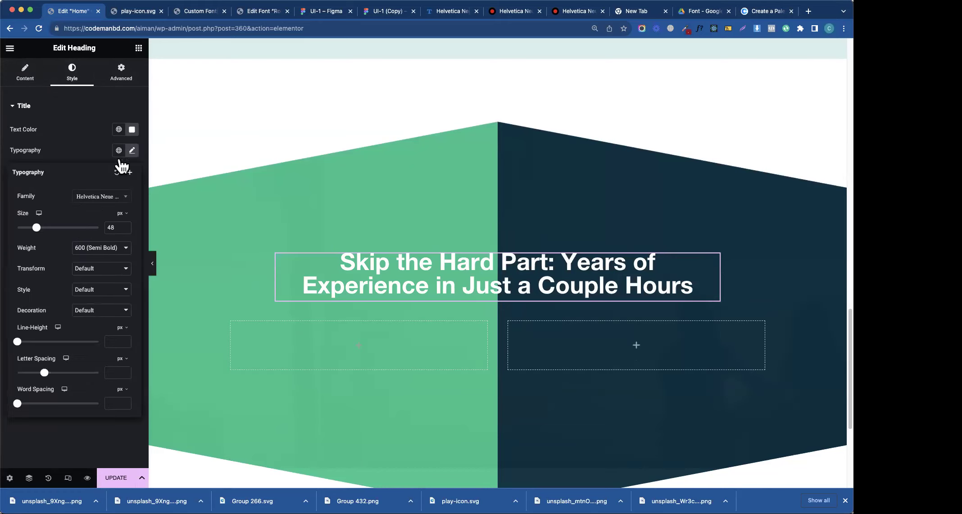
{"action": "left_click", "coordinate": [81, 248]}
{"action": "left_click", "coordinate": [82, 257]}
{"action": "left_click_drag", "start_coordinate": [17, 342], "coordinate": [64, 354]}
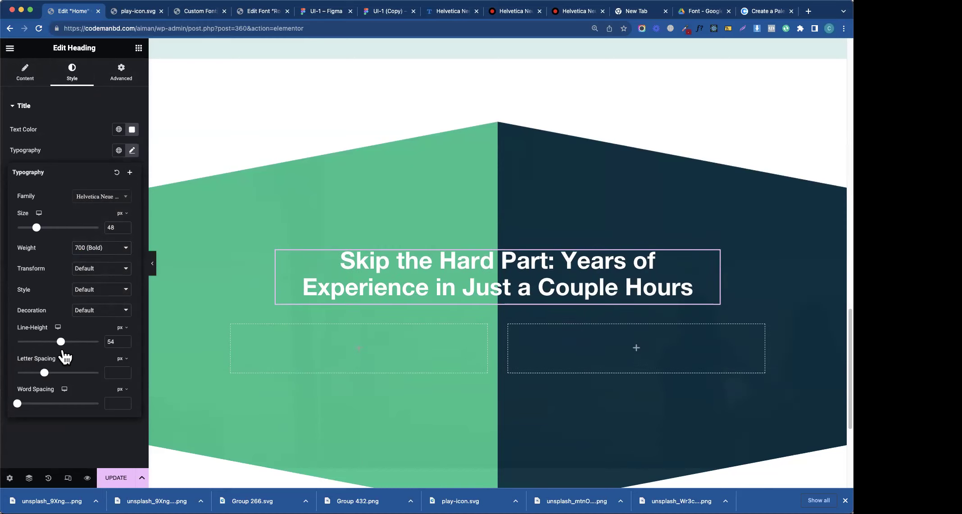
{"action": "left_click", "coordinate": [72, 142]}
{"action": "left_click", "coordinate": [133, 192]}
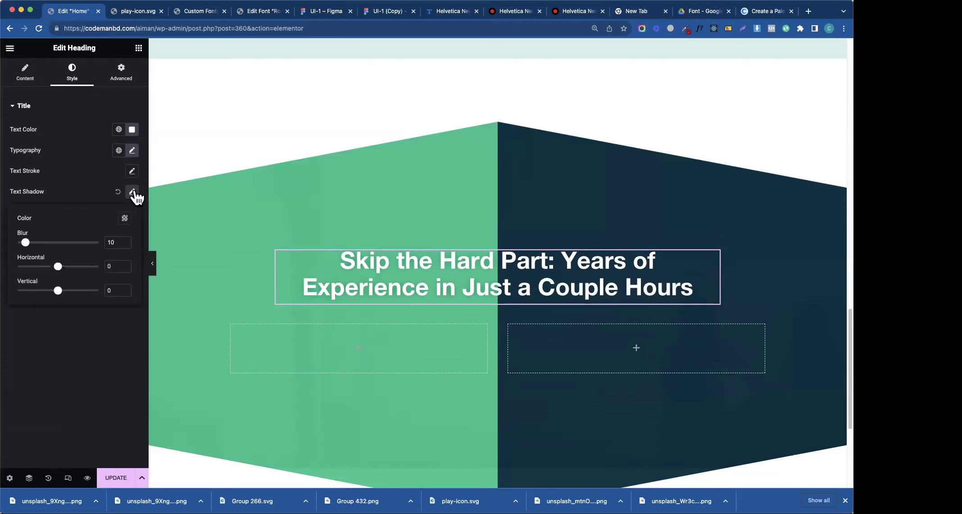
{"action": "left_click_drag", "start_coordinate": [33, 244], "coordinate": [42, 253]}
{"action": "left_click", "coordinate": [97, 199]}
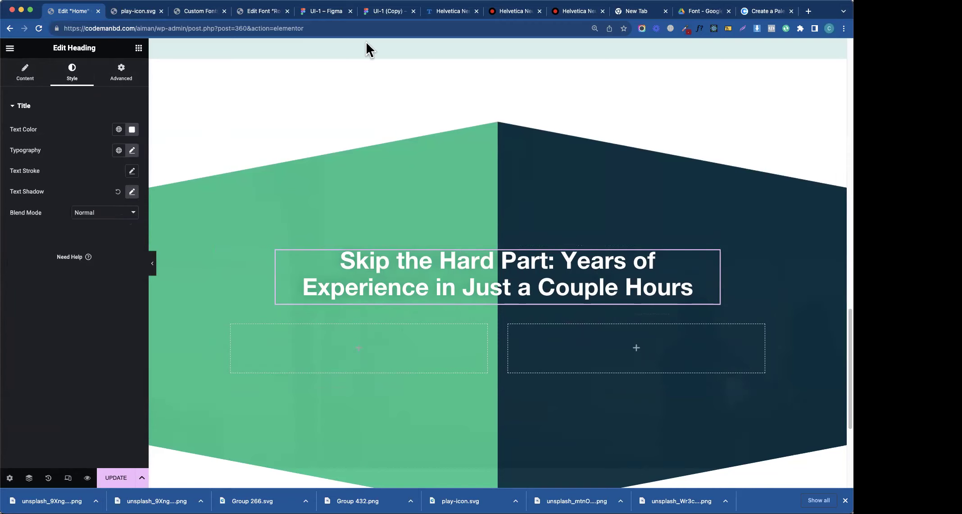
- Select the section container and set Align Items to Start
{"action": "left_click", "coordinate": [139, 47]}
{"action": "left_click", "coordinate": [405, 428]}
{"action": "left_click", "coordinate": [91, 305]}
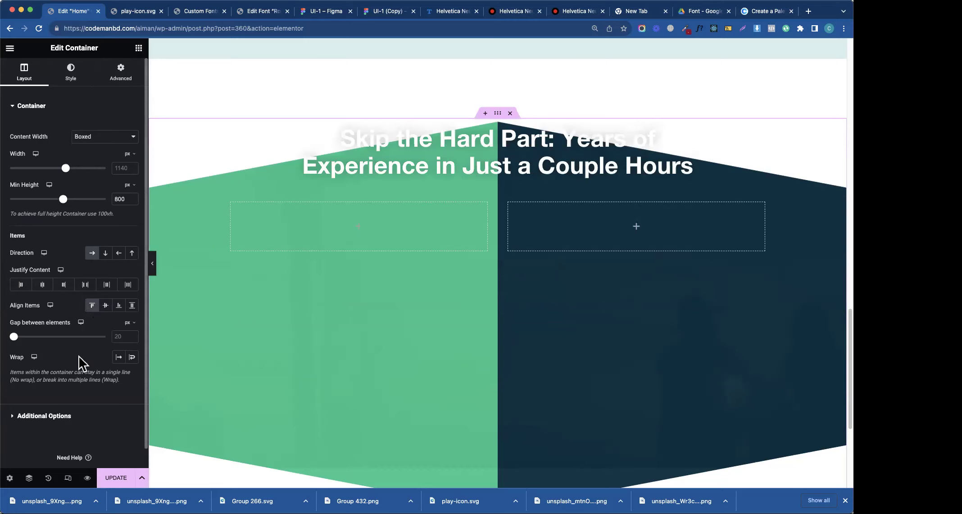
- Check the container's Advanced margins, reselect the heading, and bring up the UI-1 Figma design
{"action": "left_click", "coordinate": [122, 77]}
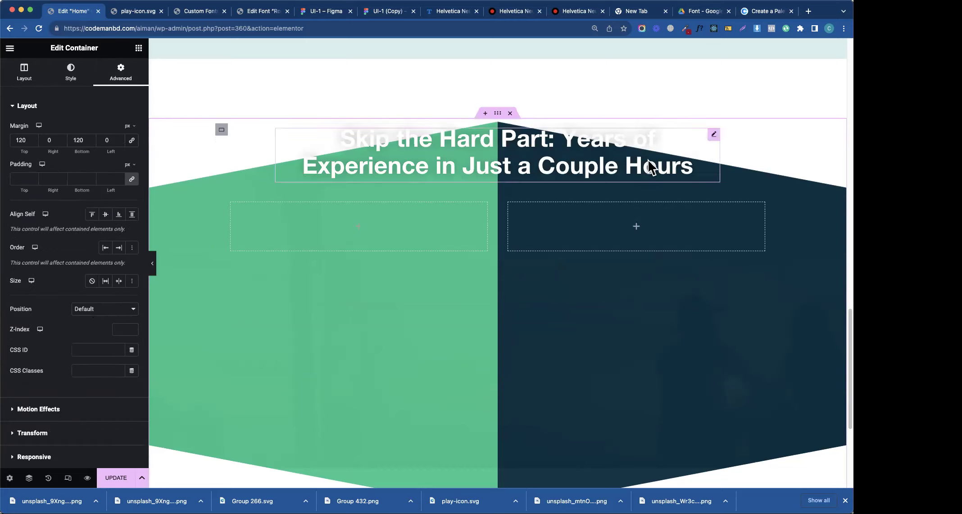
{"action": "left_click", "coordinate": [715, 142]}
{"action": "left_click", "coordinate": [325, 11]}
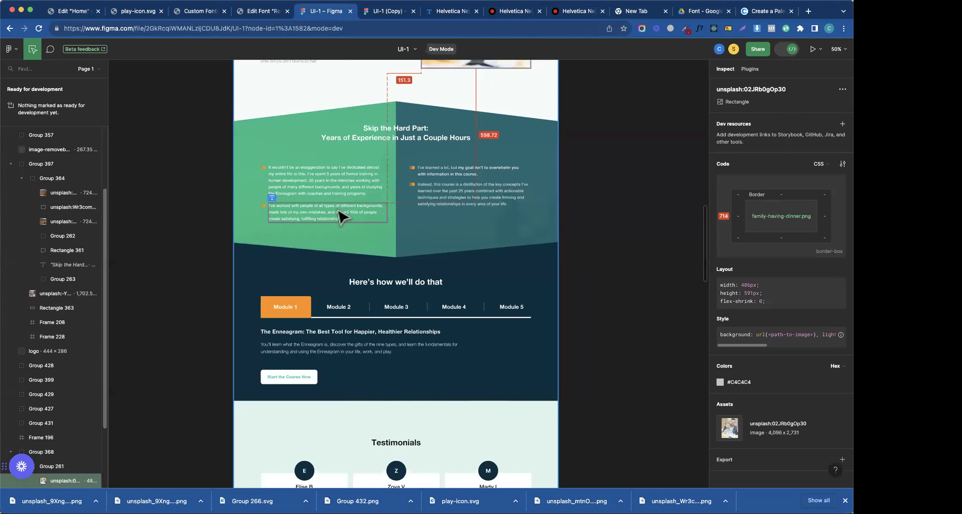
- Inspect the first paragraph's text styles in Figma, then search Elementor's widgets for 'icon'
{"action": "left_click", "coordinate": [327, 194]}
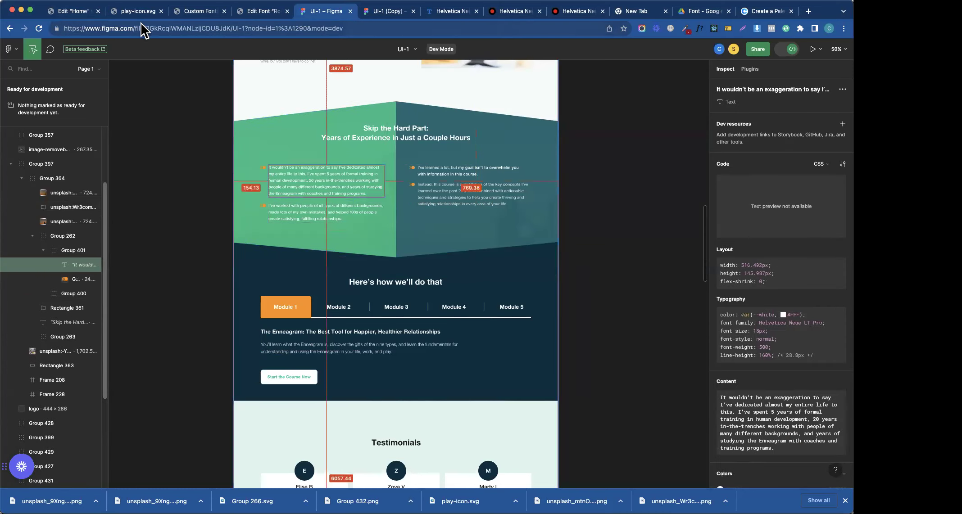
{"action": "left_click", "coordinate": [63, 12]}
{"action": "left_click", "coordinate": [139, 48]}
{"action": "type", "text": "icon"}
- Place a trial Icon Box in the left column, set icon position left, then delete it
{"action": "left_click_drag", "start_coordinate": [86, 178], "coordinate": [328, 290]}
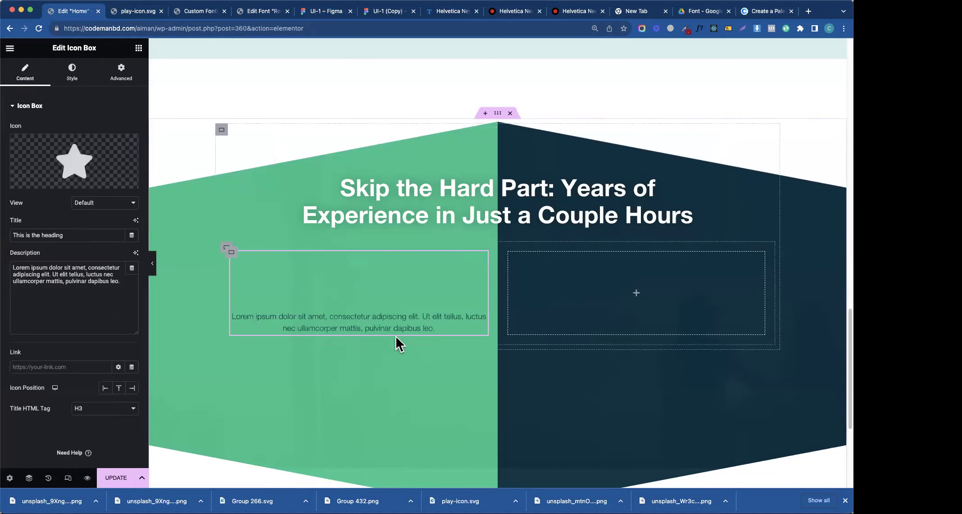
{"action": "left_click", "coordinate": [105, 390]}
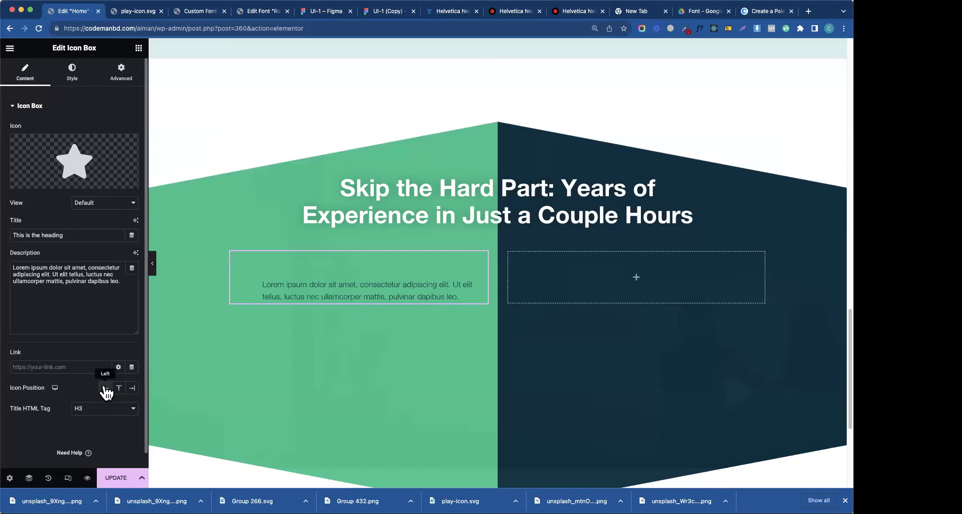
{"action": "left_click", "coordinate": [72, 73]}
{"action": "right_click", "coordinate": [441, 267]}
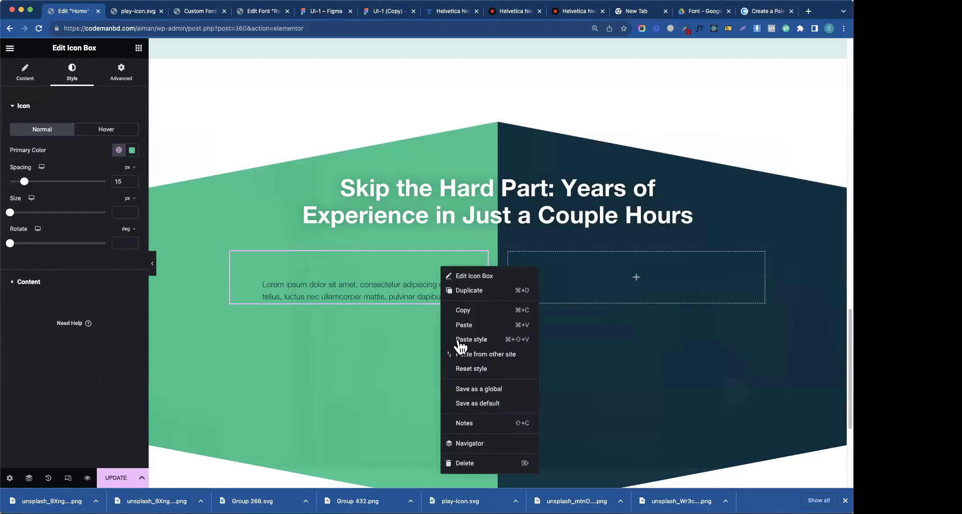
{"action": "left_click", "coordinate": [464, 463]}
- Try a heading in the left column, then open Fact 01 and select its description
{"action": "left_click_drag", "start_coordinate": [45, 277], "coordinate": [189, 265]}
{"action": "scroll", "coordinate": [327, 197], "scroll_direction": "up", "scroll_amount": 10}
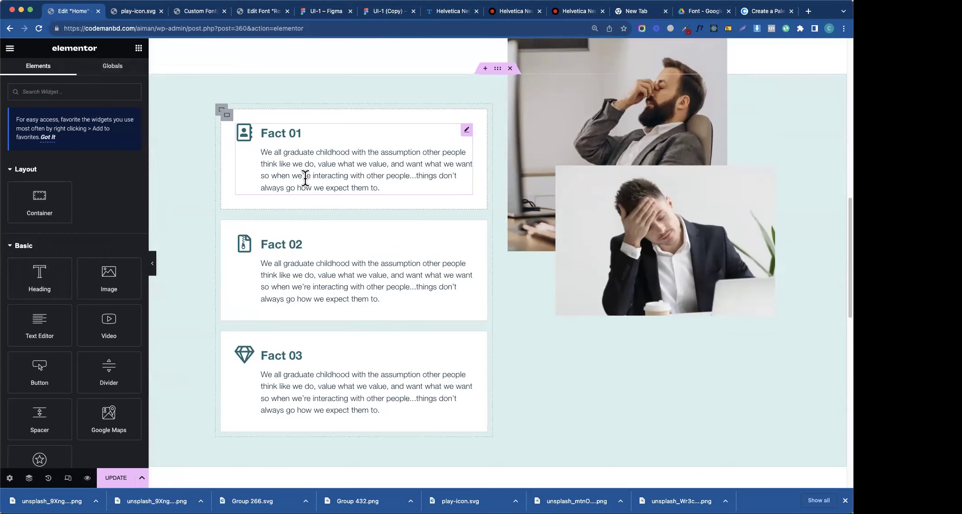
{"action": "left_click", "coordinate": [303, 176]}
{"action": "triple_click", "coordinate": [43, 294]}
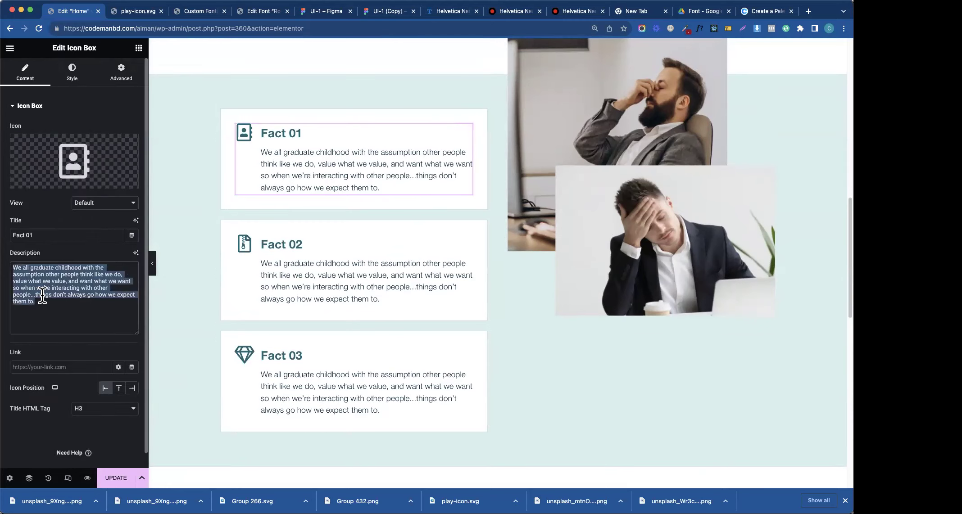
- Copy the Fact 01 icon box and paste it into the dark section's left and right columns
{"action": "right_click", "coordinate": [323, 170]}
{"action": "left_click", "coordinate": [338, 214]}
{"action": "scroll", "coordinate": [426, 310], "scroll_direction": "down", "scroll_amount": 10}
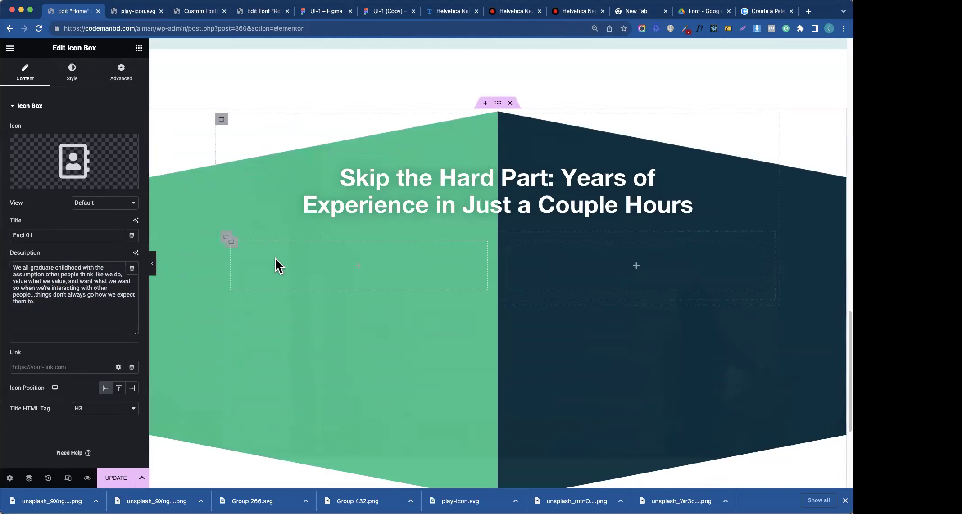
{"action": "right_click", "coordinate": [275, 257]}
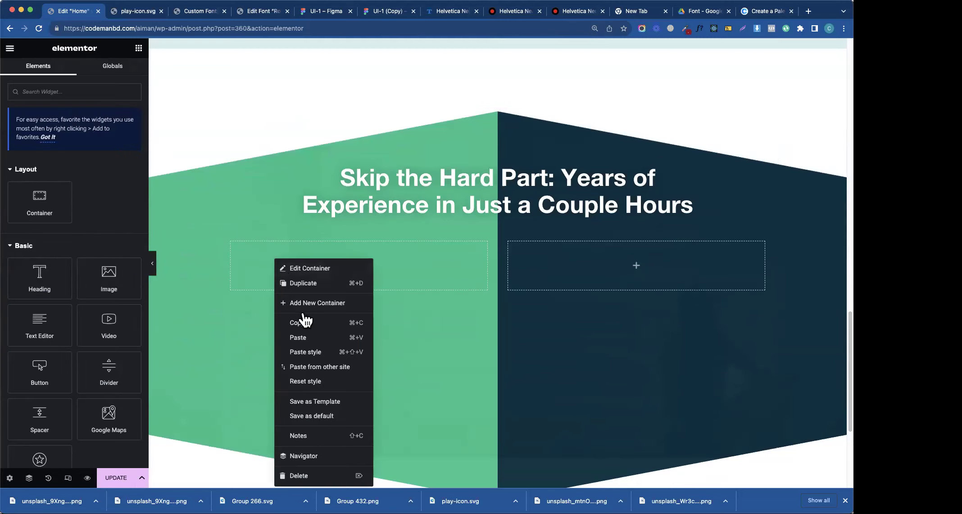
{"action": "left_click", "coordinate": [312, 339]}
{"action": "right_click", "coordinate": [590, 278]}
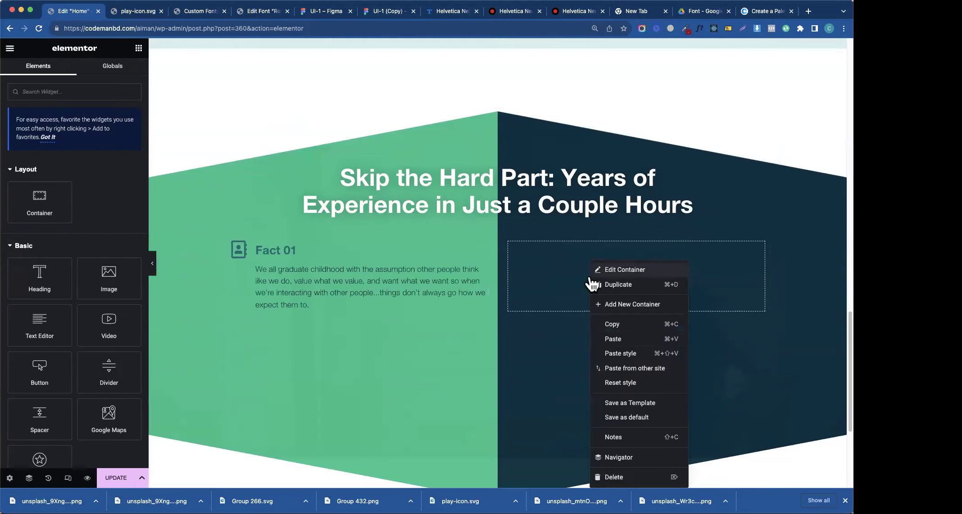
{"action": "left_click", "coordinate": [616, 338]}
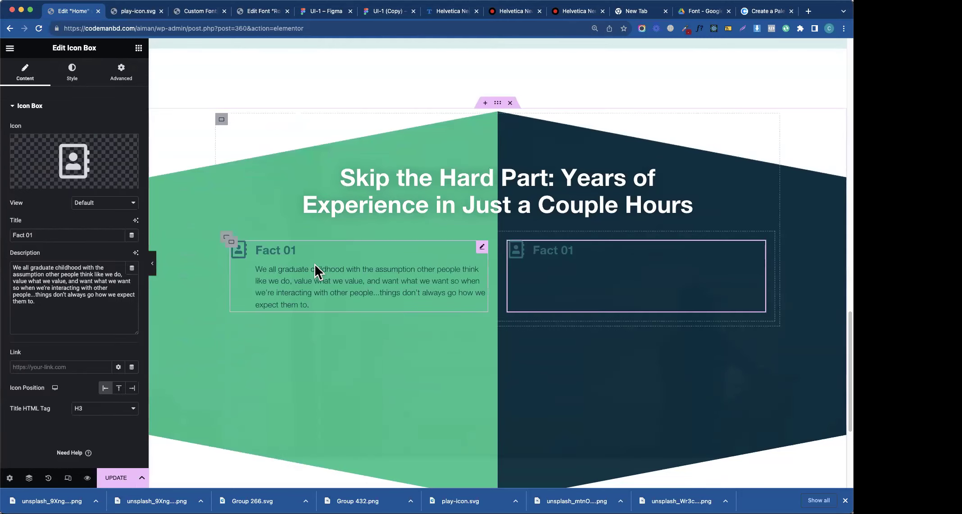
- Set the first Fact 01 icon box's icon colour to white #FFFFFF
{"action": "left_click", "coordinate": [75, 82]}
{"action": "left_click", "coordinate": [131, 155]}
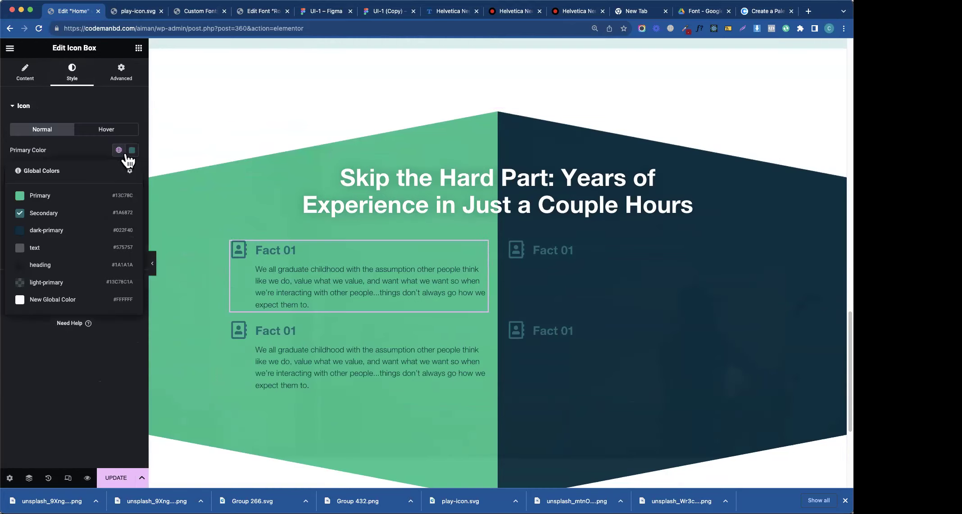
{"action": "left_click", "coordinate": [75, 190]}
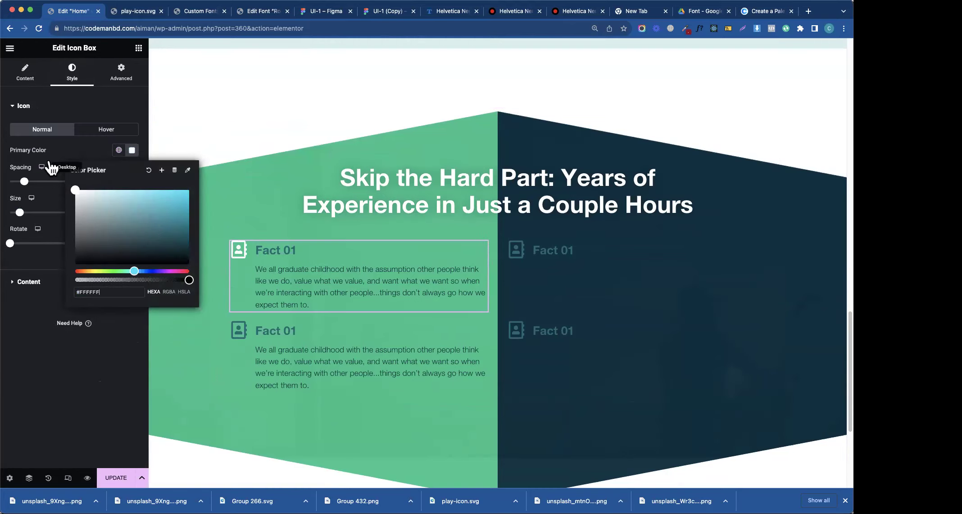
{"action": "left_click", "coordinate": [28, 282]}
- Copy the styled first Fact 01 box and paste its style onto the other three boxes
{"action": "right_click", "coordinate": [291, 269]}
{"action": "left_click", "coordinate": [311, 324]}
{"action": "right_click", "coordinate": [298, 381]}
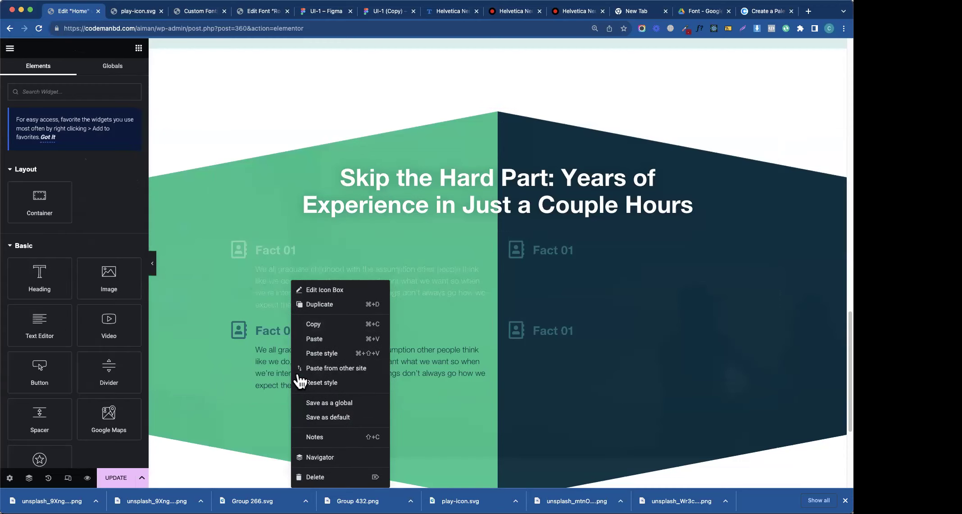
{"action": "left_click", "coordinate": [324, 353]}
{"action": "right_click", "coordinate": [540, 276]}
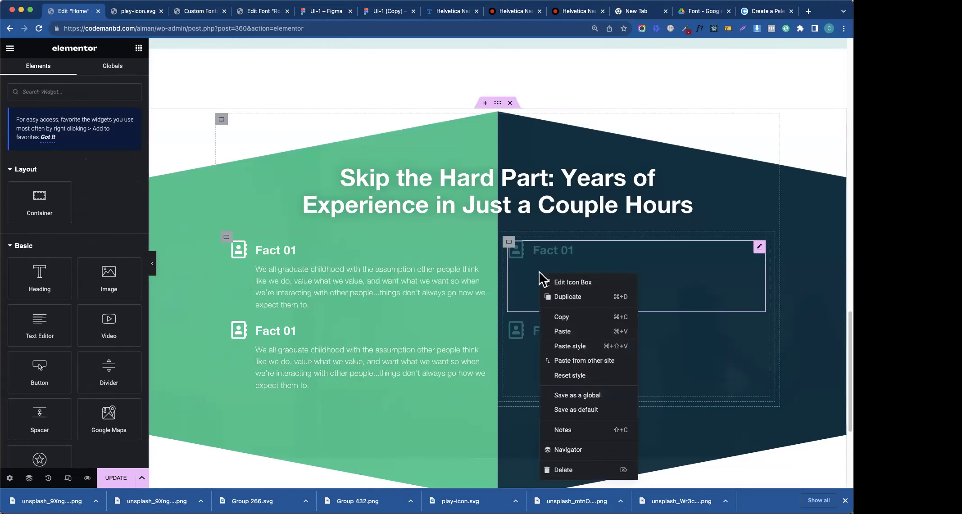
{"action": "left_click", "coordinate": [575, 345]}
{"action": "right_click", "coordinate": [576, 347]}
{"action": "left_click", "coordinate": [581, 354]}
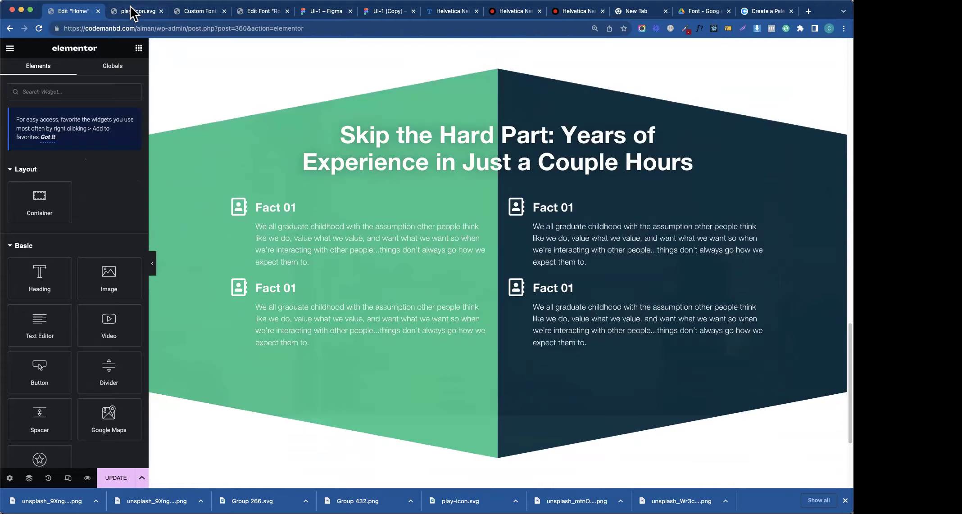
{"action": "left_click", "coordinate": [197, 10]}
{"action": "left_click", "coordinate": [258, 11]}
{"action": "left_click", "coordinate": [310, 11]}
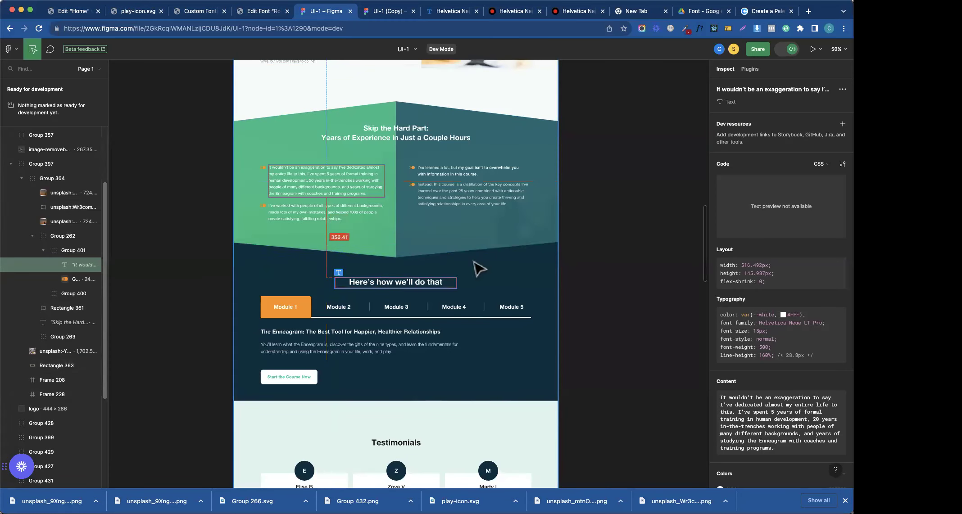
{"action": "key", "text": "super+1"}
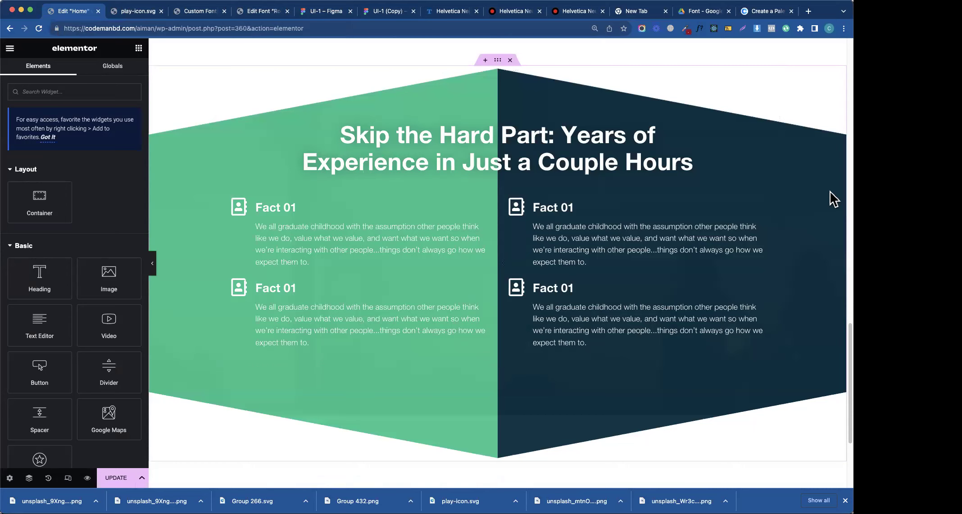
- Add a single-column container at the bottom with a Min Height of 700
{"action": "scroll", "coordinate": [836, 340], "scroll_direction": "down", "scroll_amount": 2}
{"action": "scroll", "coordinate": [399, 374], "scroll_direction": "down", "scroll_amount": 3}
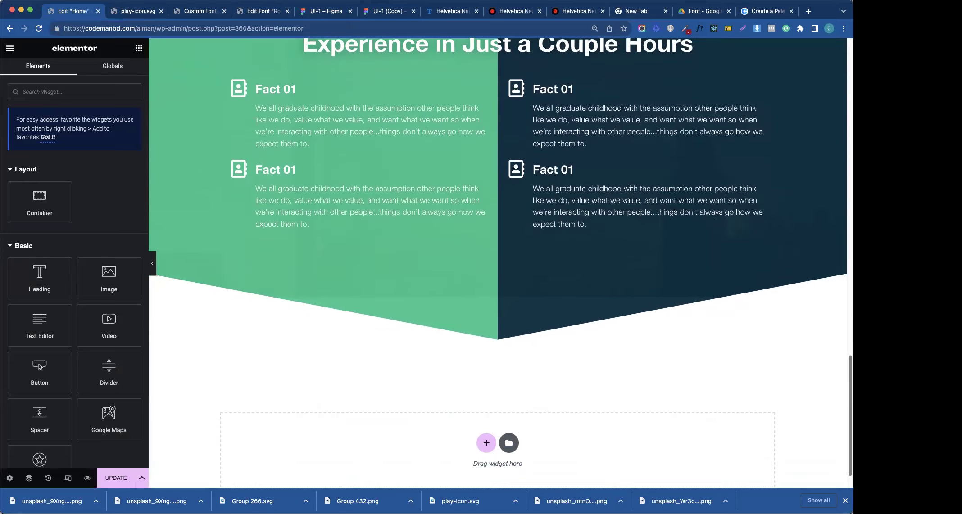
{"action": "left_click", "coordinate": [485, 443]}
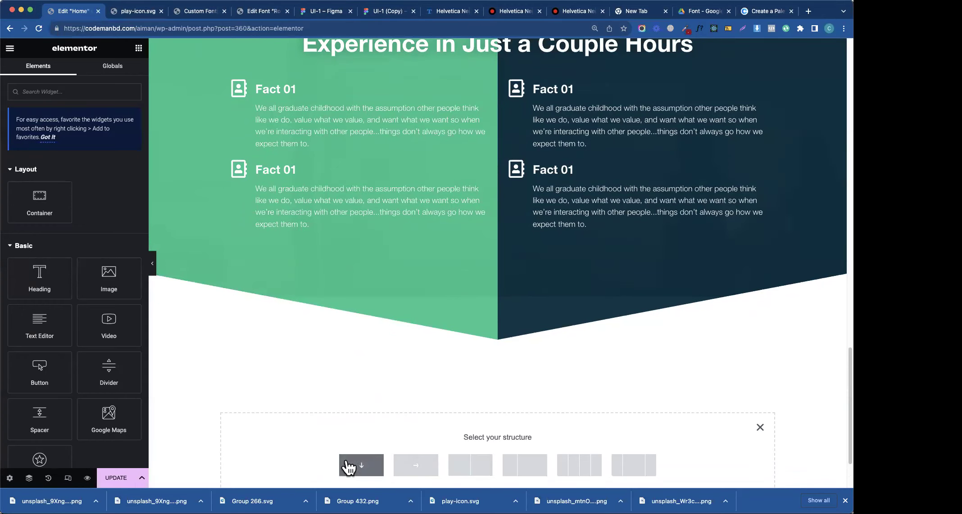
{"action": "left_click", "coordinate": [379, 471]}
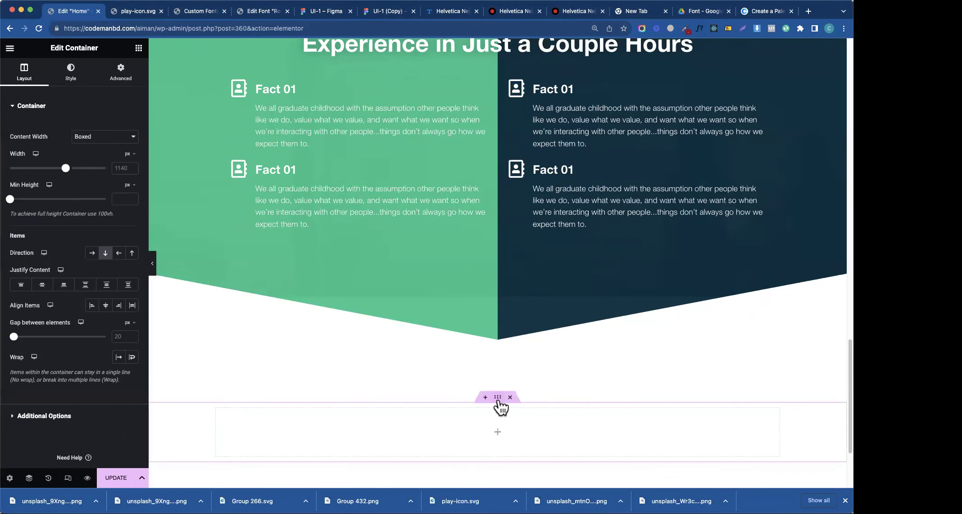
{"action": "left_click", "coordinate": [129, 200]}
{"action": "type", "text": "700"}
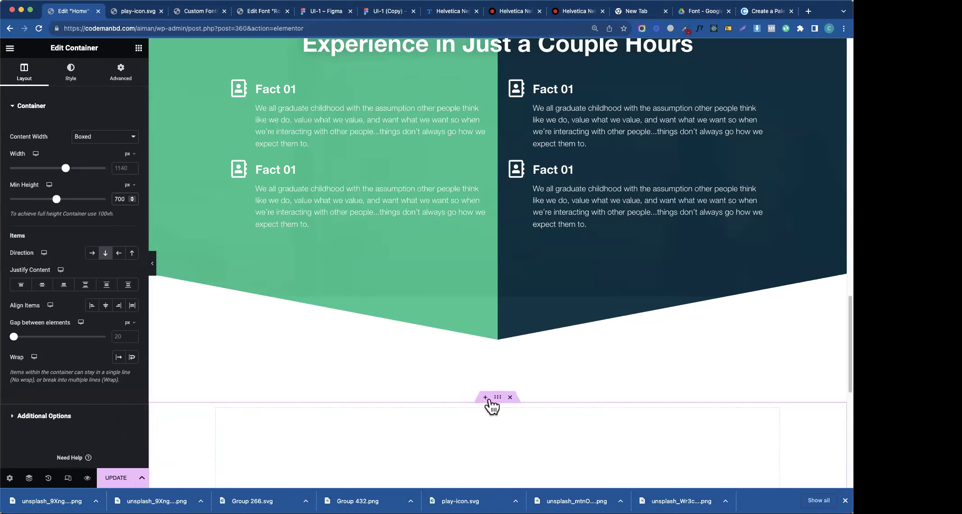
- Give the container a classic background using the dark-primary global colour
{"action": "left_click", "coordinate": [70, 71]}
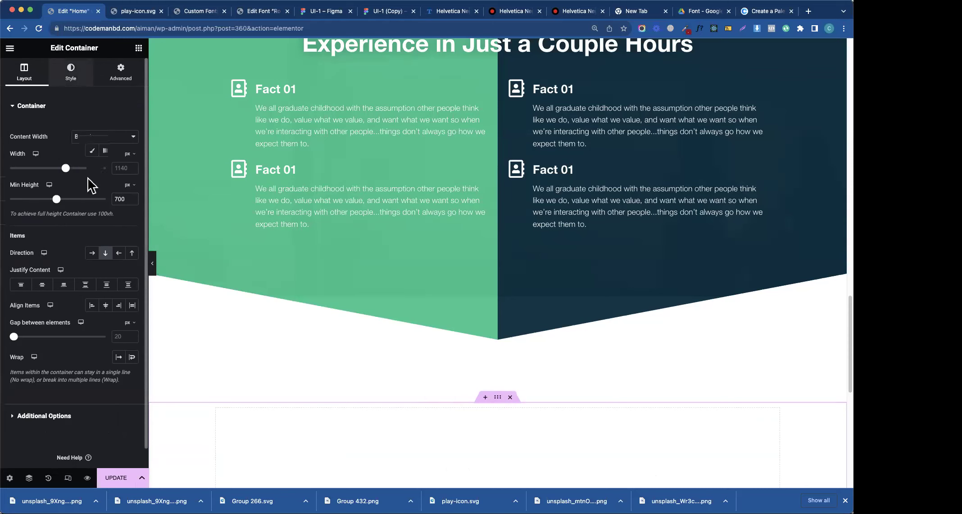
{"action": "left_click", "coordinate": [91, 151]}
{"action": "left_click", "coordinate": [118, 171]}
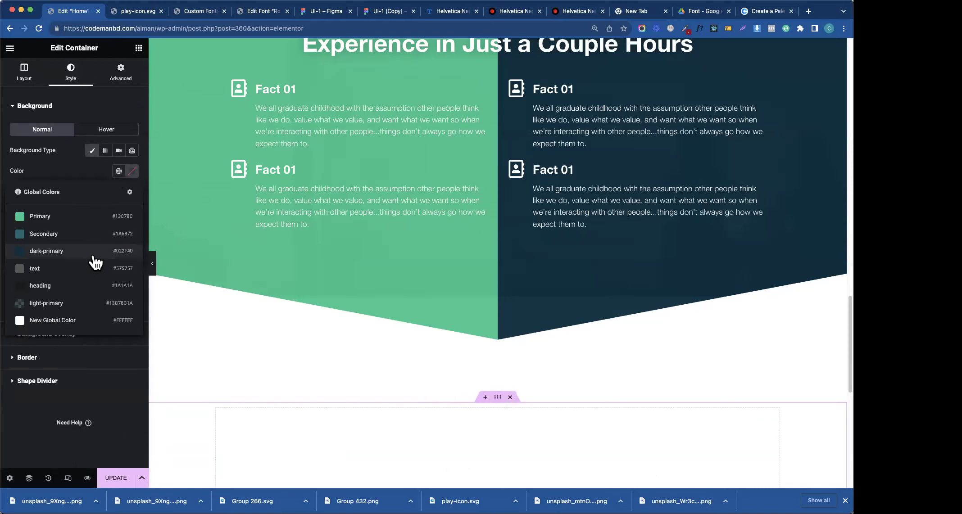
{"action": "left_click", "coordinate": [93, 256]}
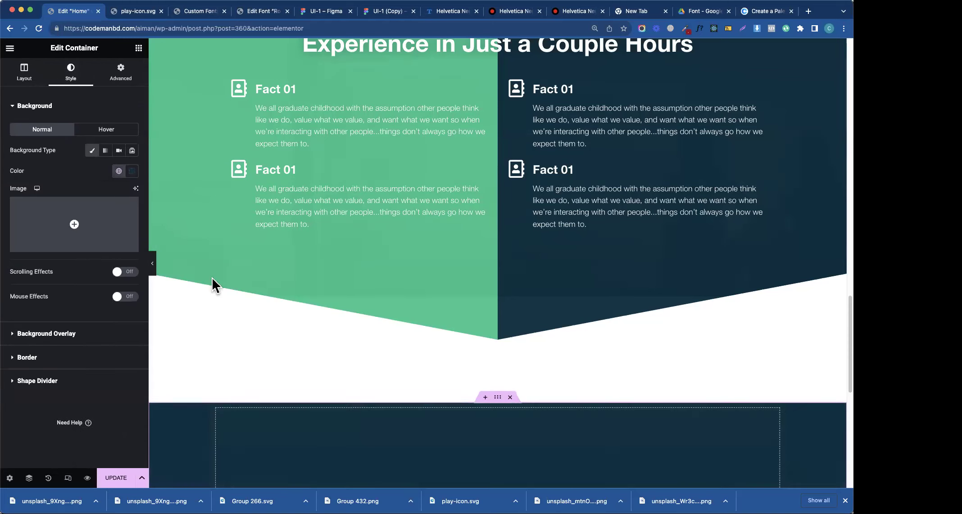
{"action": "left_click", "coordinate": [42, 114]}
- Add a Triangle shape divider to the container's top
{"action": "left_click", "coordinate": [49, 191]}
{"action": "left_click", "coordinate": [91, 235]}
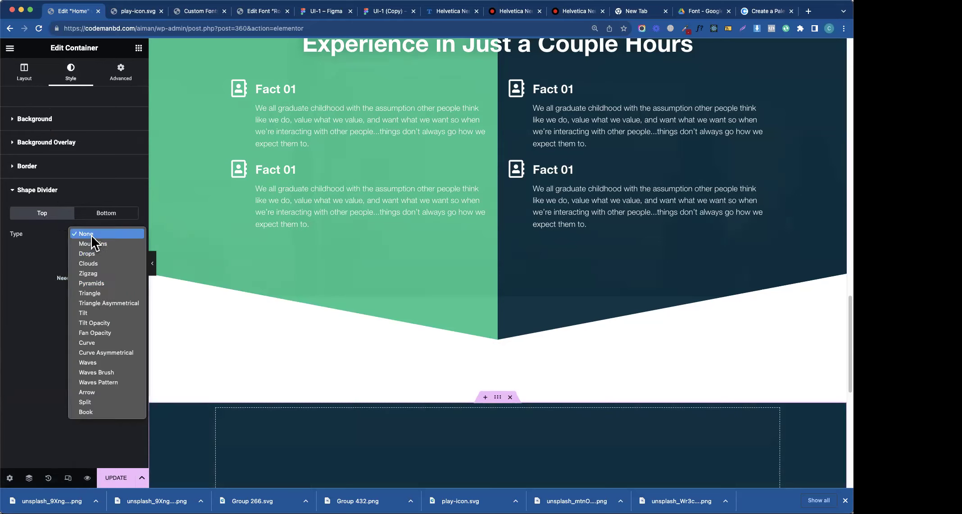
{"action": "left_click", "coordinate": [91, 293]}
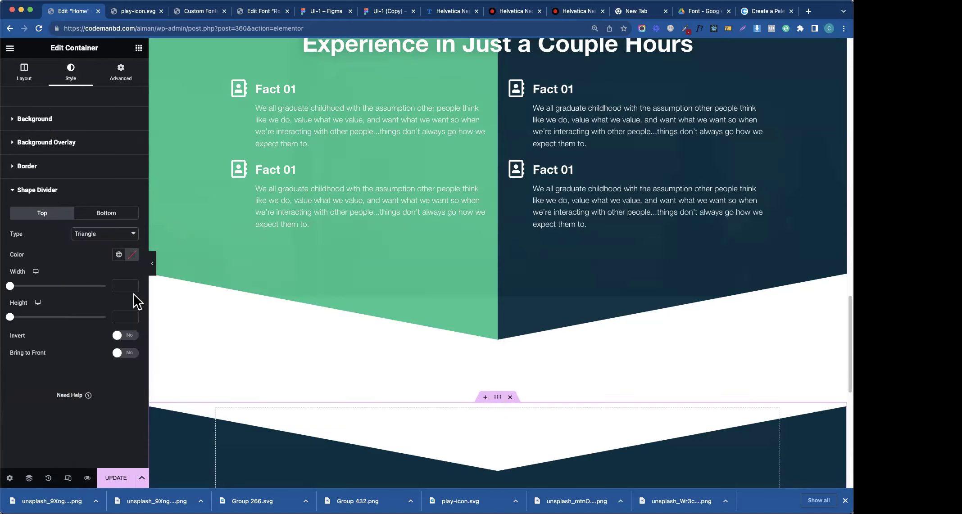
{"action": "left_click", "coordinate": [139, 48]}
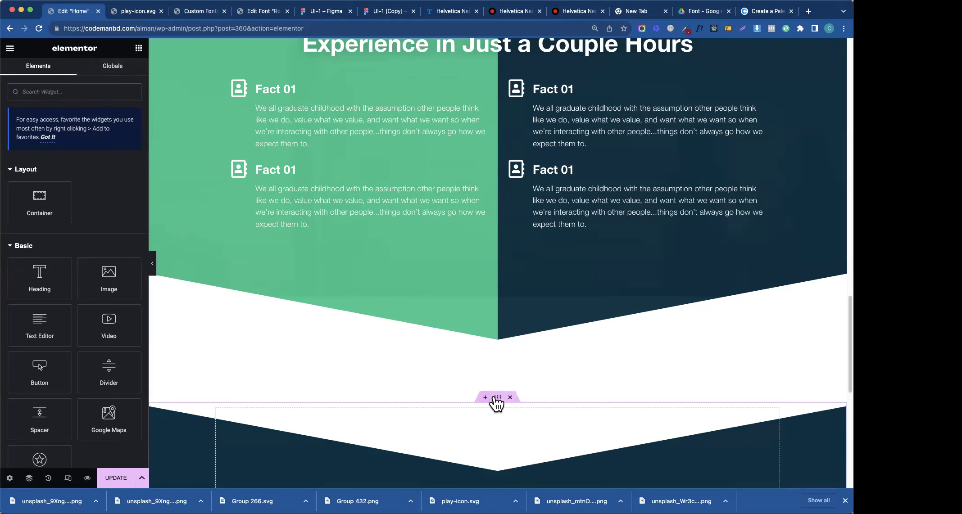
- Set the Fact section's bottom margin to 12 px in Advanced > Margin
{"action": "left_click", "coordinate": [251, 225]}
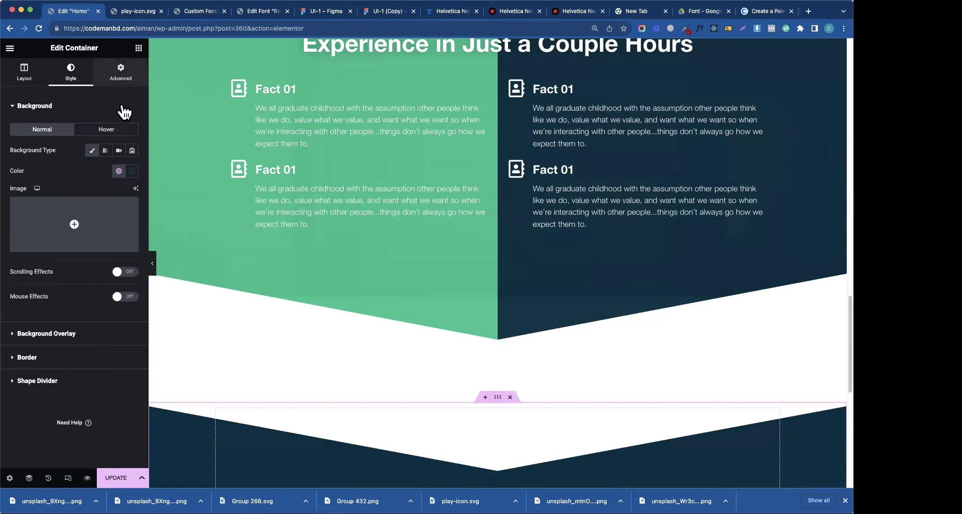
{"action": "left_click", "coordinate": [120, 72]}
{"action": "left_click", "coordinate": [24, 140]}
{"action": "type", "text": "120"}
{"action": "key", "text": "Tab"}
{"action": "type", "text": "0"}
{"action": "key", "text": "Tab"}
{"action": "type", "text": "120"}
{"action": "key", "text": "Tab"}
{"action": "type", "text": "0"}
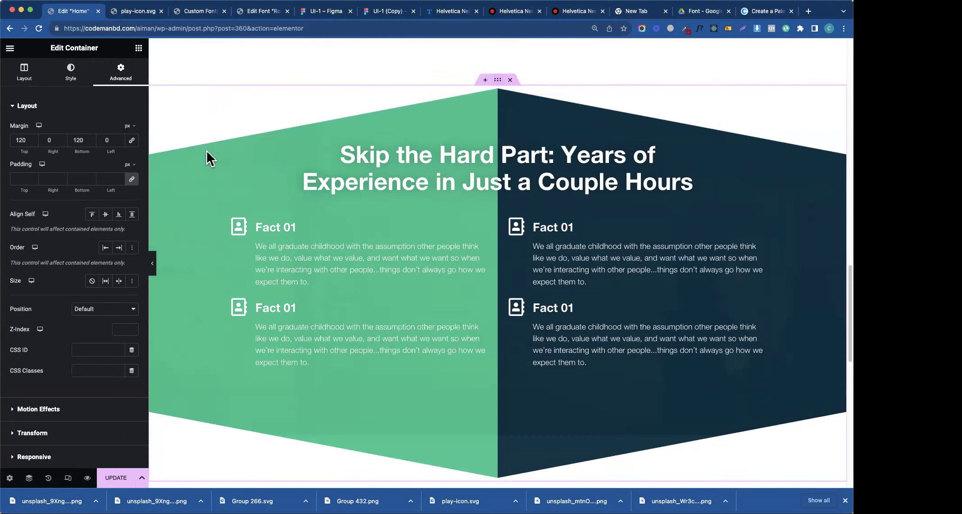
{"action": "key", "text": "BackSpace"}
{"action": "key", "text": "ctrl+z"}
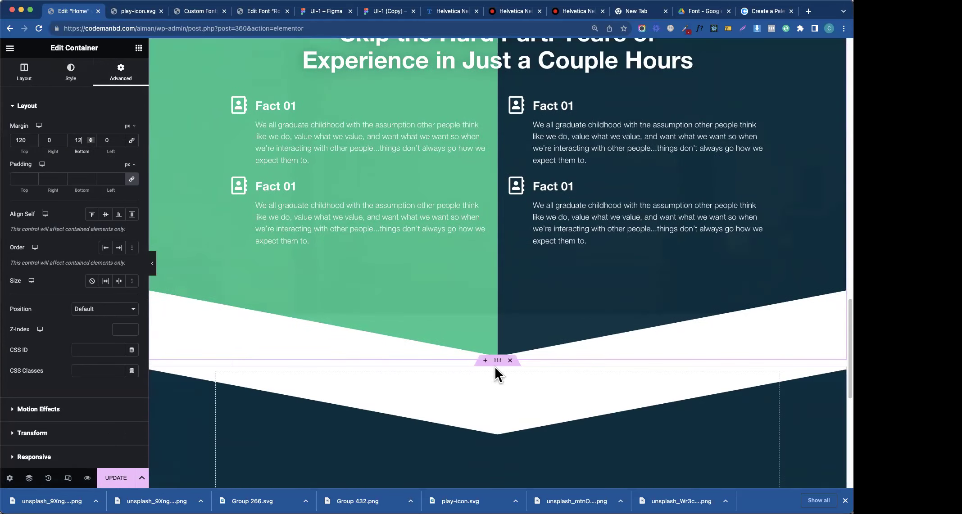
- Switch the dark container's margin unit to % and set its top margin to -11
{"action": "left_click", "coordinate": [130, 127]}
{"action": "left_click", "coordinate": [128, 146]}
{"action": "left_click", "coordinate": [24, 140]}
{"action": "type", "text": "-1"}
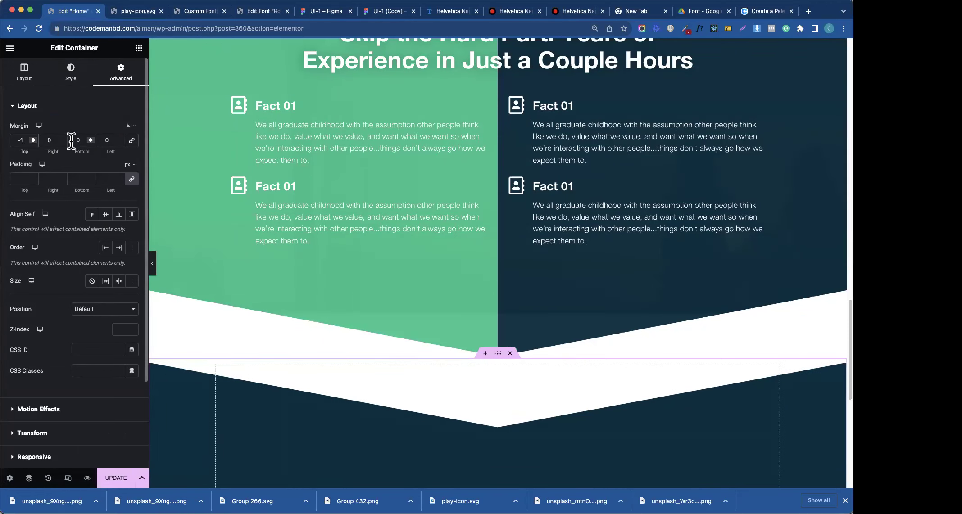
{"action": "double_click", "coordinate": [78, 140]}
{"action": "type", "text": "-2"}
{"action": "key", "text": "BackSpace"}
{"action": "key", "text": "BackSpace"}
{"action": "type", "text": "0"}
{"action": "left_click", "coordinate": [21, 140]}
{"action": "type", "text": "1"}
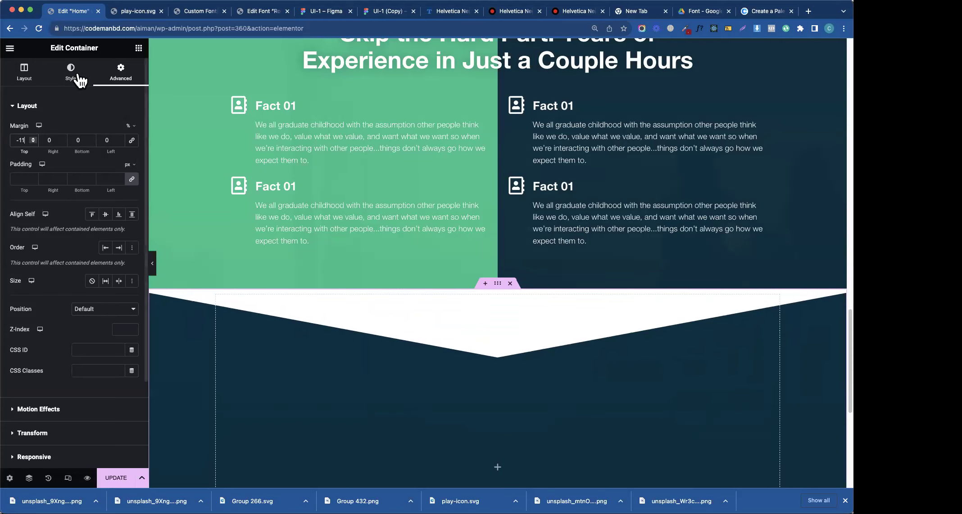
{"action": "left_click", "coordinate": [84, 76]}
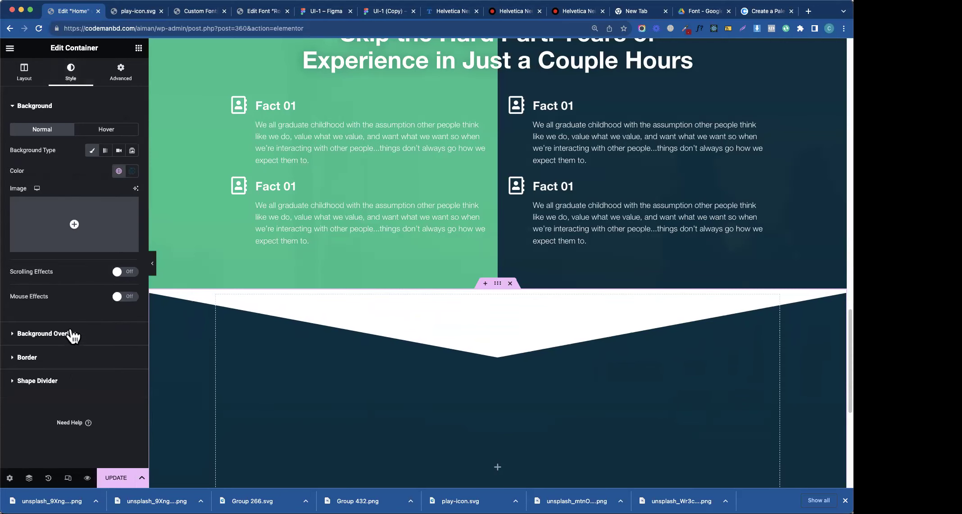
- Set the top Triangle divider's colour to fully opaque pure white #FFFFFF
{"action": "left_click", "coordinate": [36, 109]}
{"action": "left_click", "coordinate": [54, 174]}
{"action": "left_click", "coordinate": [51, 175]}
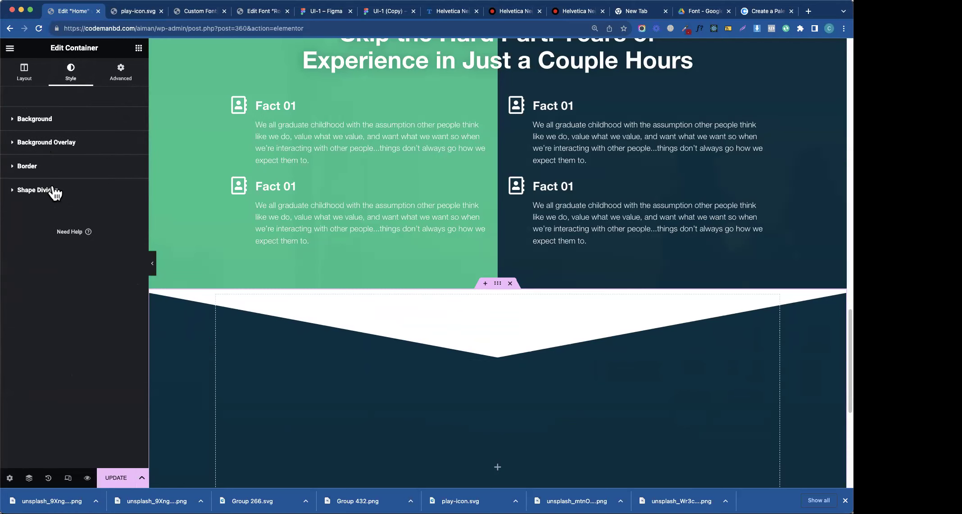
{"action": "left_click", "coordinate": [52, 189]}
{"action": "left_click", "coordinate": [132, 255]}
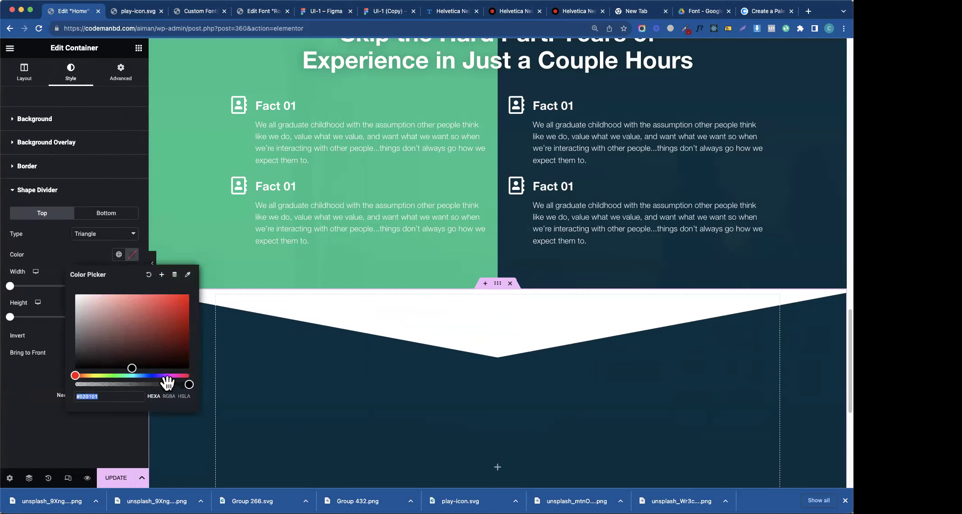
{"action": "left_click", "coordinate": [187, 386]}
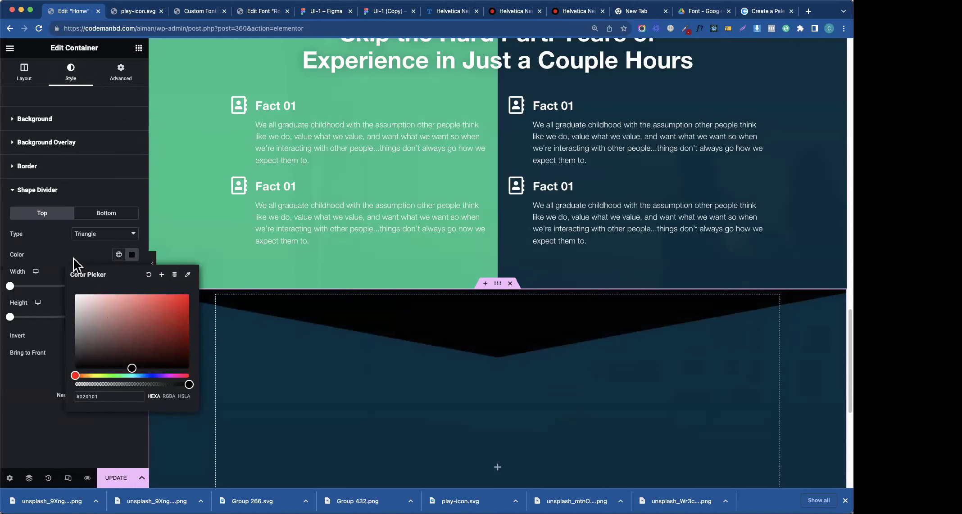
{"action": "left_click", "coordinate": [73, 258]}
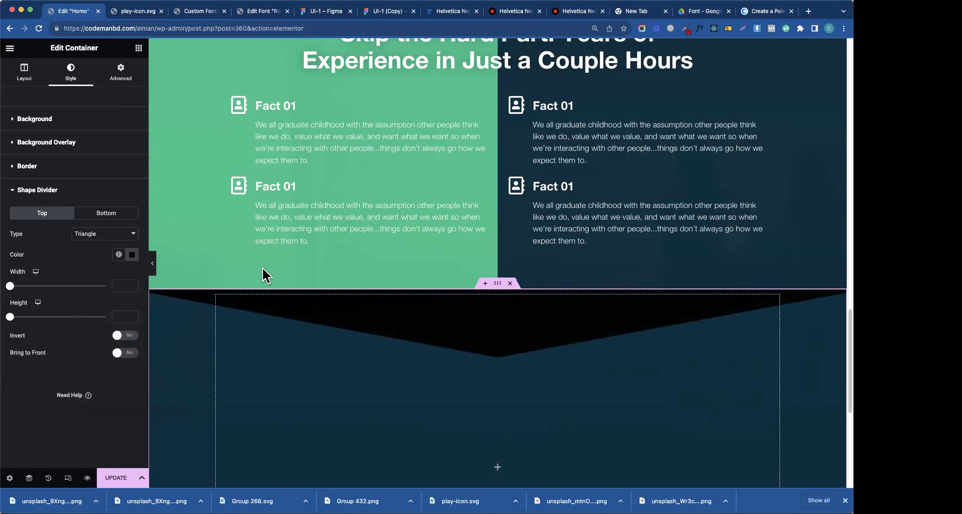
{"action": "left_click", "coordinate": [132, 254]}
{"action": "left_click_drag", "start_coordinate": [107, 302], "coordinate": [55, 281]}
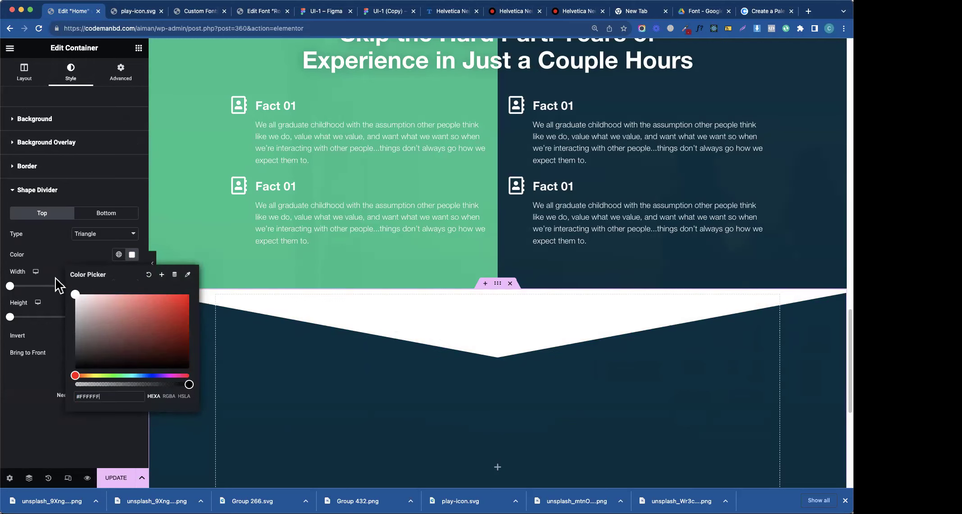
{"action": "left_click", "coordinate": [79, 260]}
{"action": "left_click", "coordinate": [120, 72]}
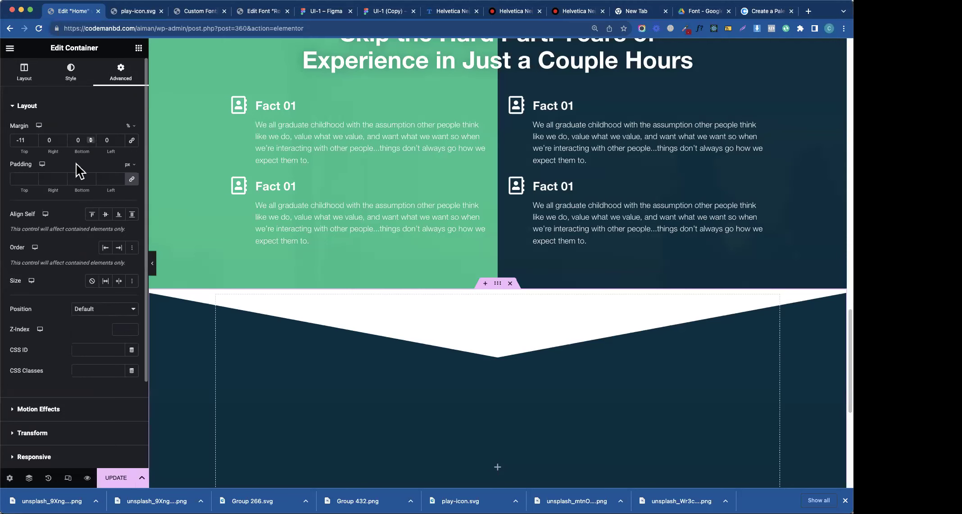
- Nudge the dark section's top margin with the arrow keys until it settles at -8%
{"action": "left_click", "coordinate": [28, 142]}
{"action": "key", "text": "Up"}
{"action": "key", "text": "Up"}
{"action": "key", "text": "Up"}
{"action": "key", "text": "Up"}
{"action": "key", "text": "Up"}
{"action": "key", "text": "Up"}
{"action": "key", "text": "Up"}
{"action": "key", "text": "Up"}
{"action": "key", "text": "Down"}
{"action": "key", "text": "Down"}
{"action": "key", "text": "Down"}
{"action": "key", "text": "Down"}
{"action": "key", "text": "Down"}
{"action": "key", "text": "Down"}
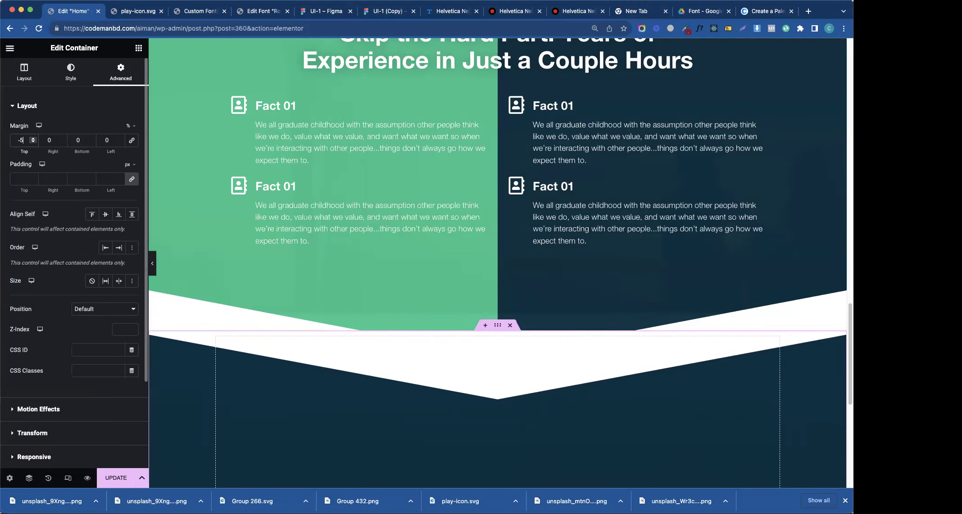
{"action": "key", "text": "Up"}
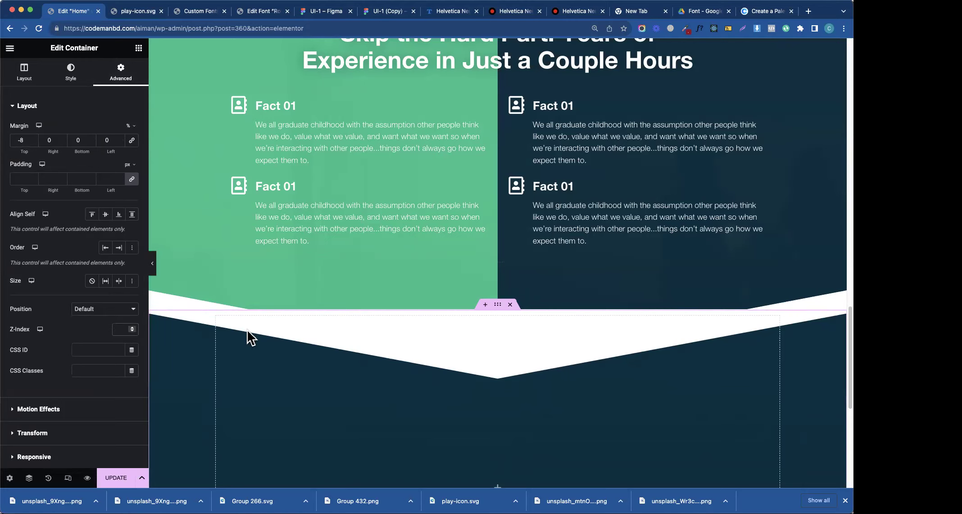
- Clear the dark section's z-index and turn to the Fact section's layering
{"action": "key", "text": "BackSpace"}
{"action": "key", "text": "BackSpace"}
{"action": "key", "text": "ctrl+z"}
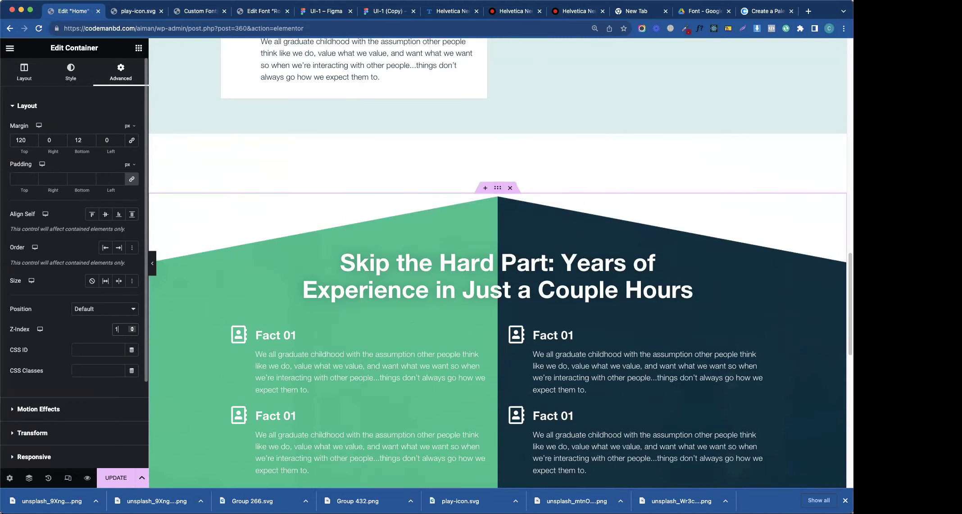
{"action": "scroll", "coordinate": [596, 318], "scroll_direction": "down", "scroll_amount": 8}
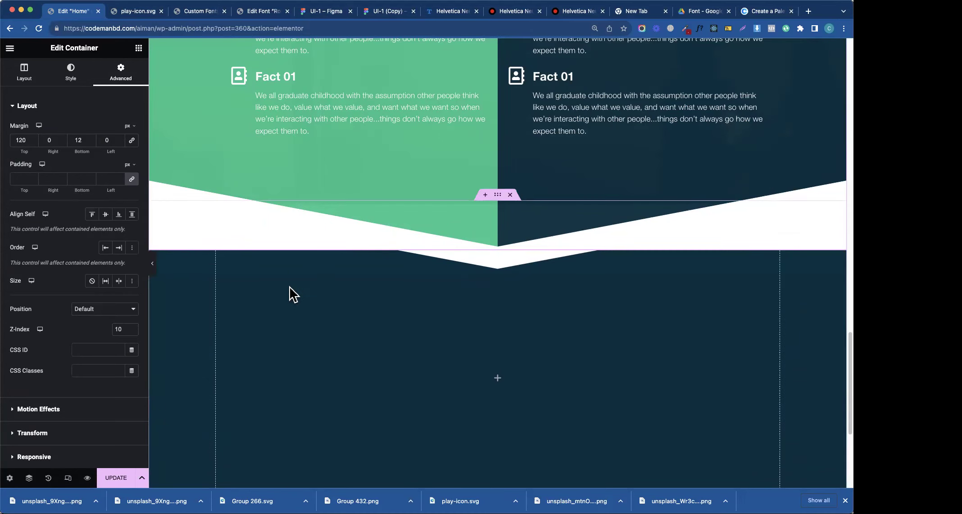
- Select the container below the Fact sections and lower its top margin to -11%
{"action": "right_click", "coordinate": [294, 264]}
{"action": "left_click", "coordinate": [185, 245]}
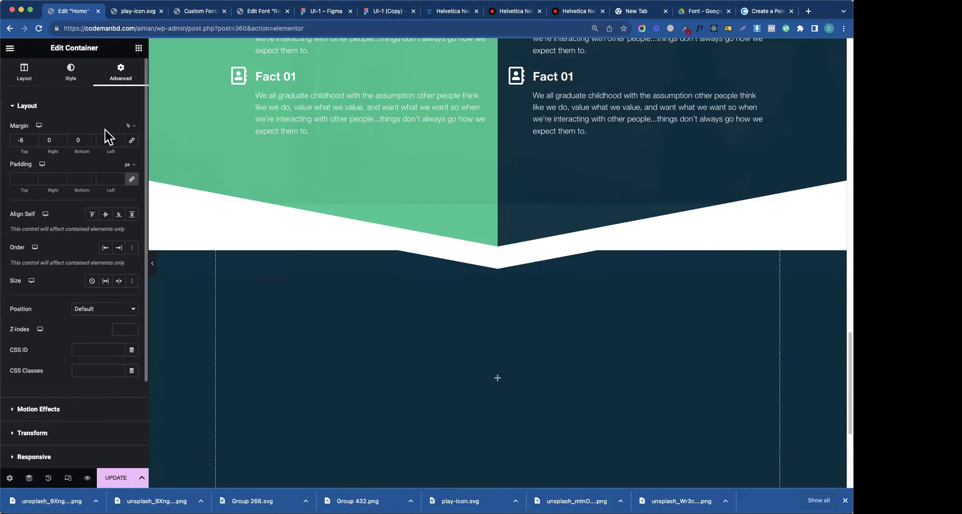
{"action": "left_click", "coordinate": [33, 143]}
{"action": "left_click", "coordinate": [32, 142]}
{"action": "left_click", "coordinate": [33, 142]}
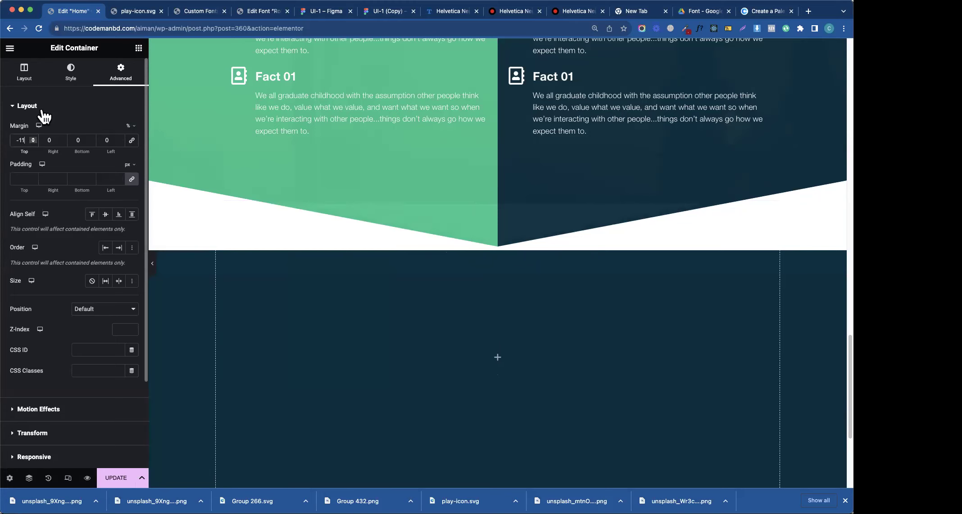
- Recolour the top shape divider dark red in Style > Shape Divider
{"action": "left_click", "coordinate": [70, 83]}
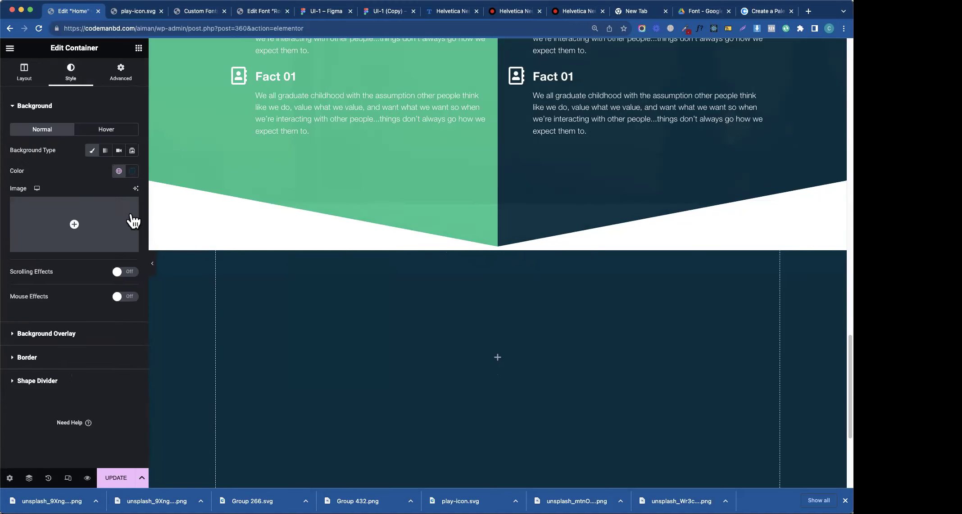
{"action": "left_click", "coordinate": [33, 381]}
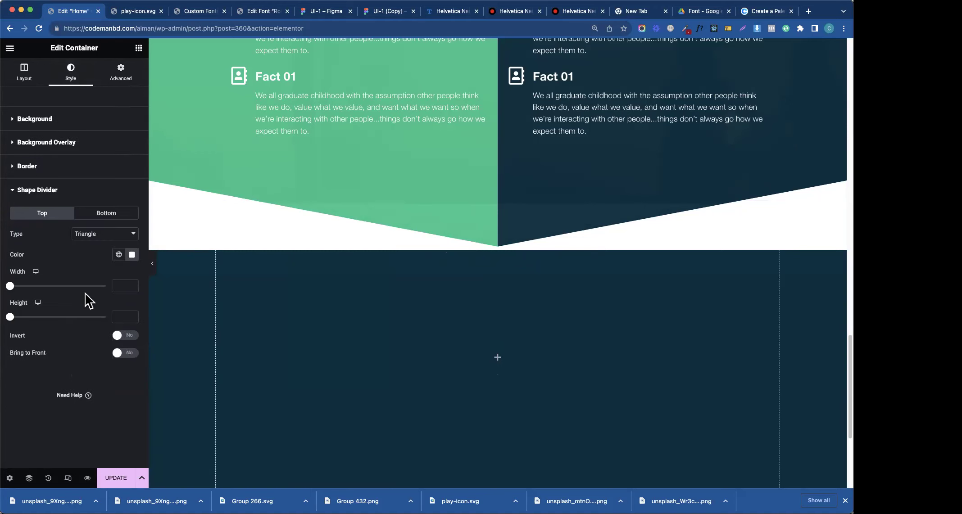
{"action": "left_click", "coordinate": [132, 255]}
{"action": "left_click_drag", "start_coordinate": [185, 383], "coordinate": [189, 385]}
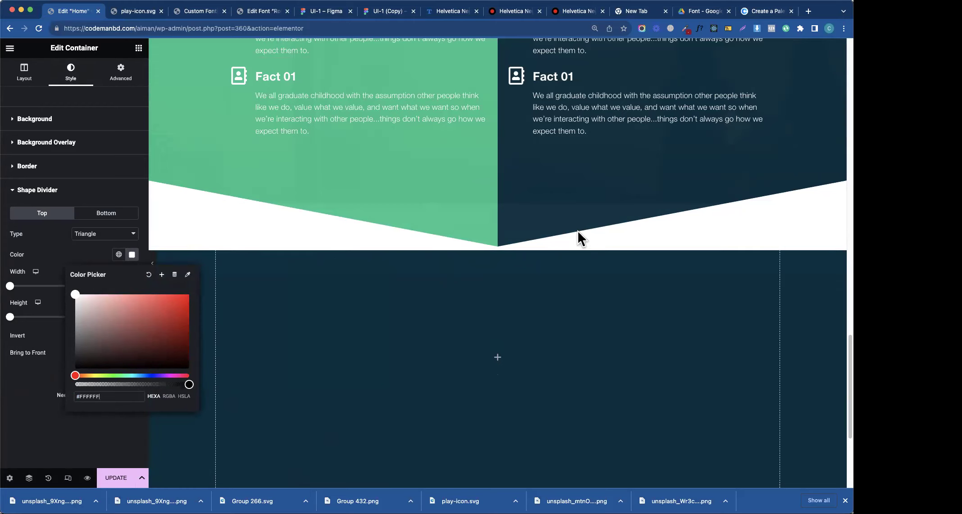
{"action": "left_click", "coordinate": [93, 264]}
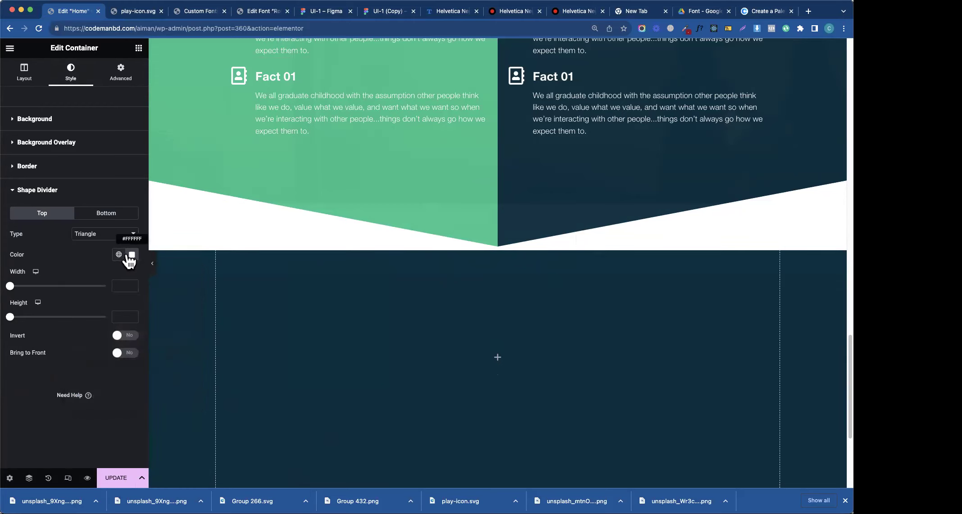
{"action": "left_click", "coordinate": [131, 254]}
{"action": "left_click_drag", "start_coordinate": [107, 313], "coordinate": [173, 338]}
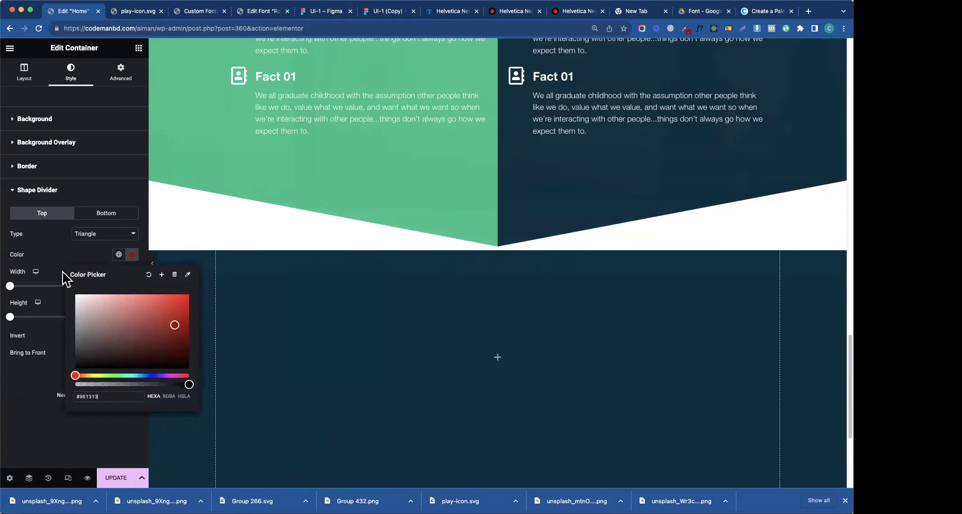
{"action": "left_click", "coordinate": [63, 256]}
{"action": "left_click", "coordinate": [108, 214]}
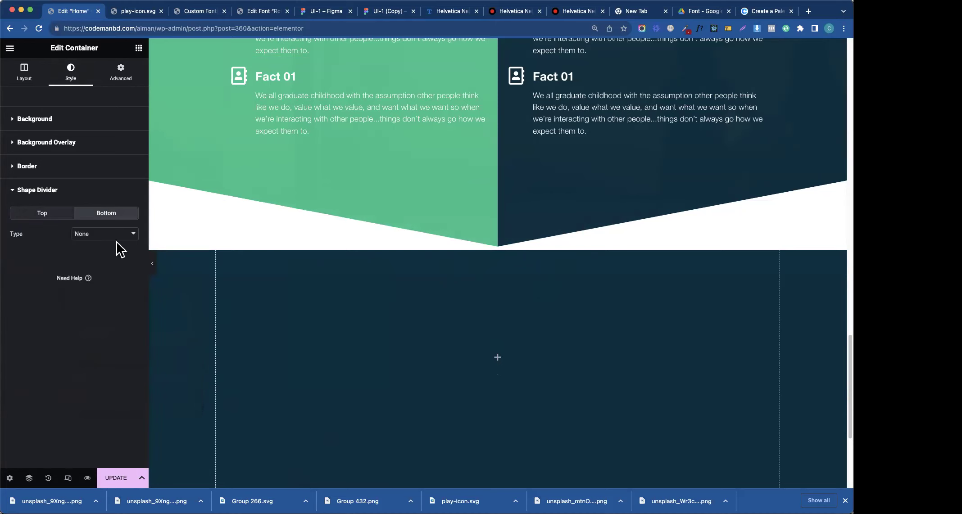
{"action": "left_click", "coordinate": [39, 213]}
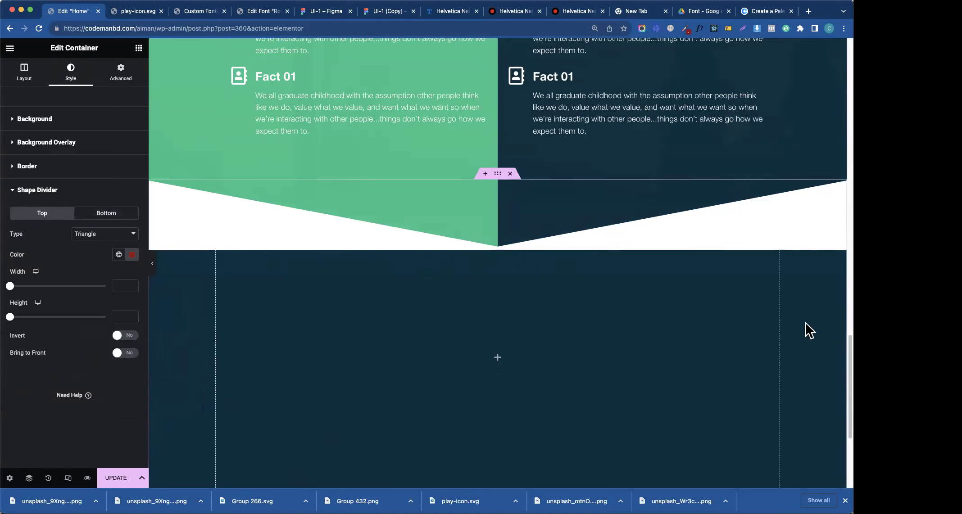
- Scroll back up and switch to the Figma design file for comparison
{"action": "scroll", "coordinate": [807, 330], "scroll_direction": "up", "scroll_amount": 2}
{"action": "scroll", "coordinate": [836, 297], "scroll_direction": "up", "scroll_amount": 8}
{"action": "left_click", "coordinate": [387, 11]}
- Read Rectangle 361's fill colour 1A6872 in Figma, then go back to the Elementor editor
{"action": "left_click", "coordinate": [459, 313]}
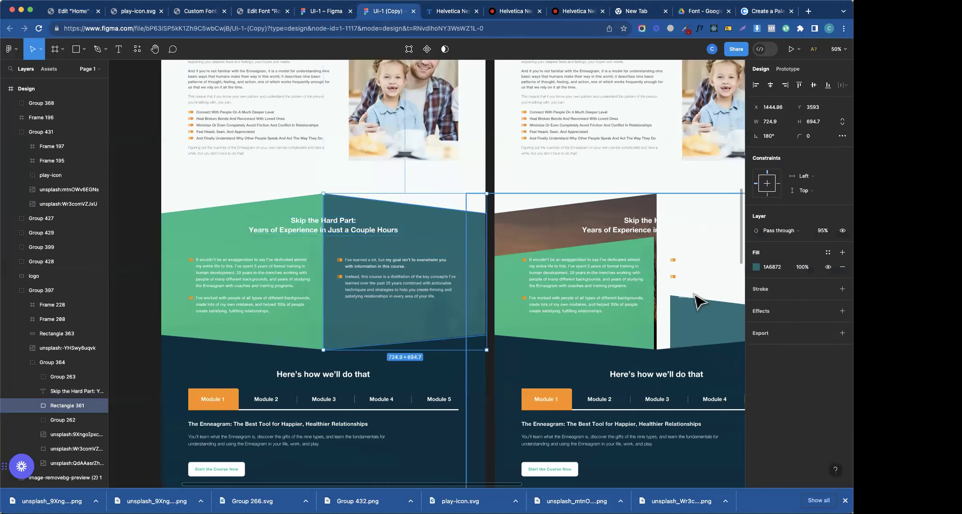
{"action": "left_click", "coordinate": [772, 268]}
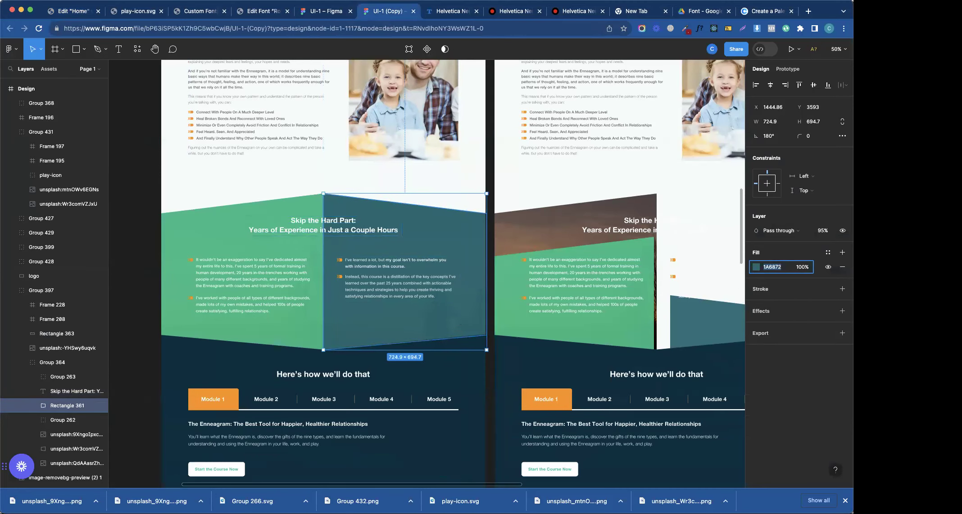
{"action": "left_click", "coordinate": [72, 14]}
{"action": "left_click", "coordinate": [136, 17]}
{"action": "left_click", "coordinate": [80, 12]}
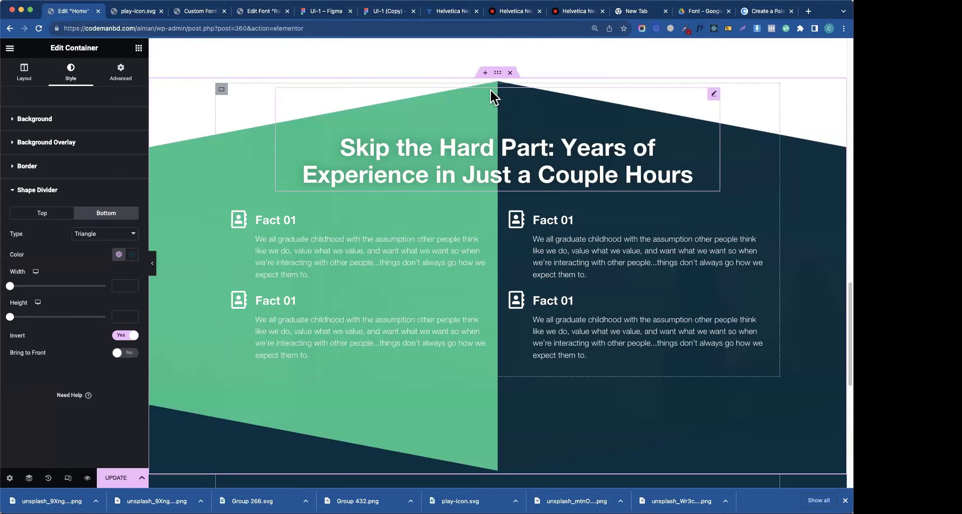
- Review the container's background and gradient overlay settings, then check the UI-1 design in Figma
{"action": "left_click", "coordinate": [28, 189]}
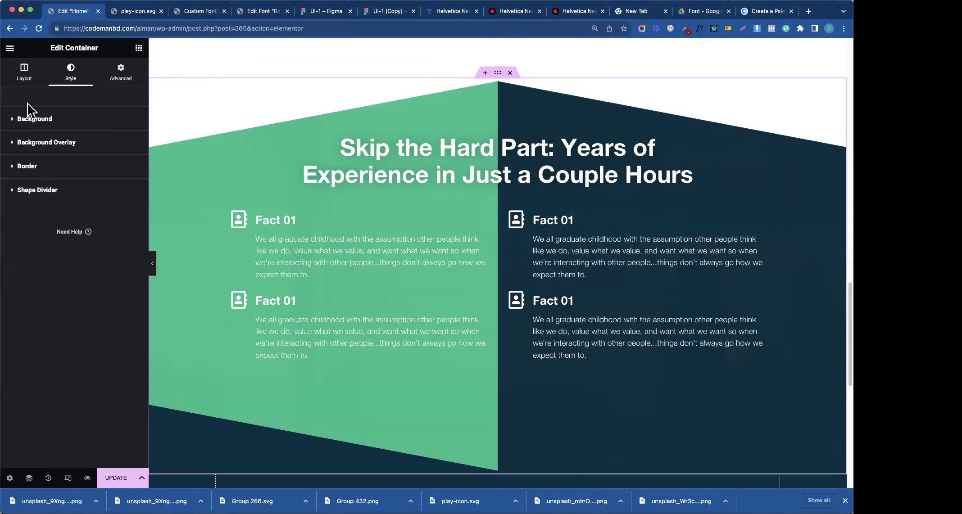
{"action": "left_click", "coordinate": [28, 78]}
{"action": "left_click", "coordinate": [63, 78]}
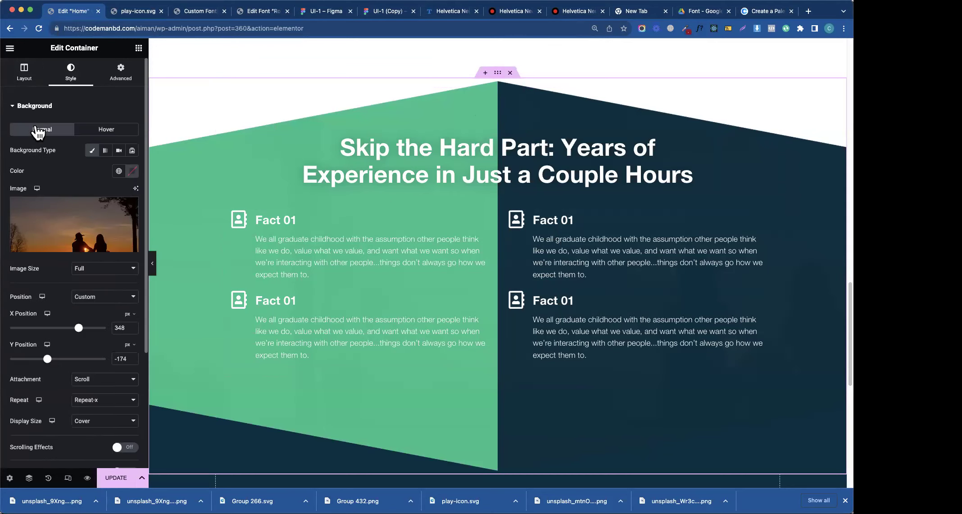
{"action": "left_click", "coordinate": [36, 119]}
{"action": "left_click", "coordinate": [44, 142]}
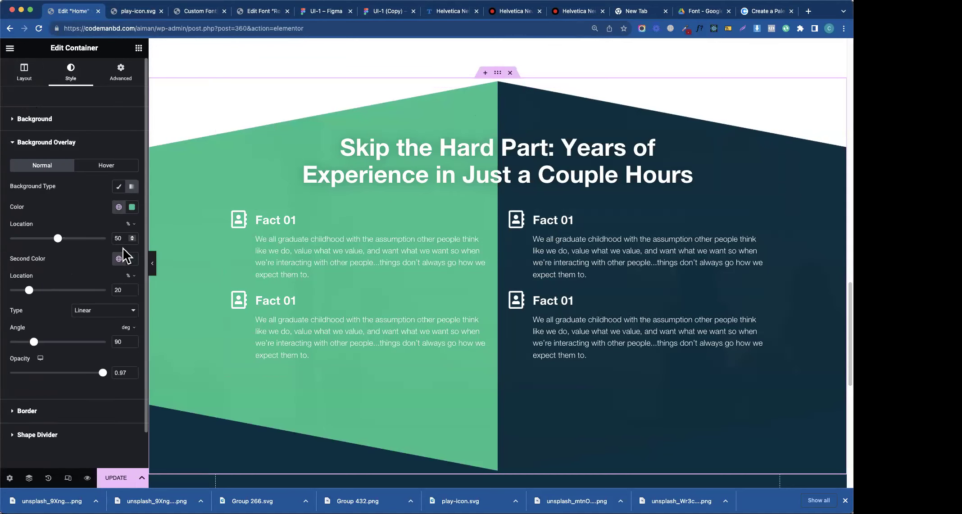
{"action": "scroll", "coordinate": [495, 270], "scroll_direction": "down", "scroll_amount": 7}
{"action": "left_click", "coordinate": [316, 10]}
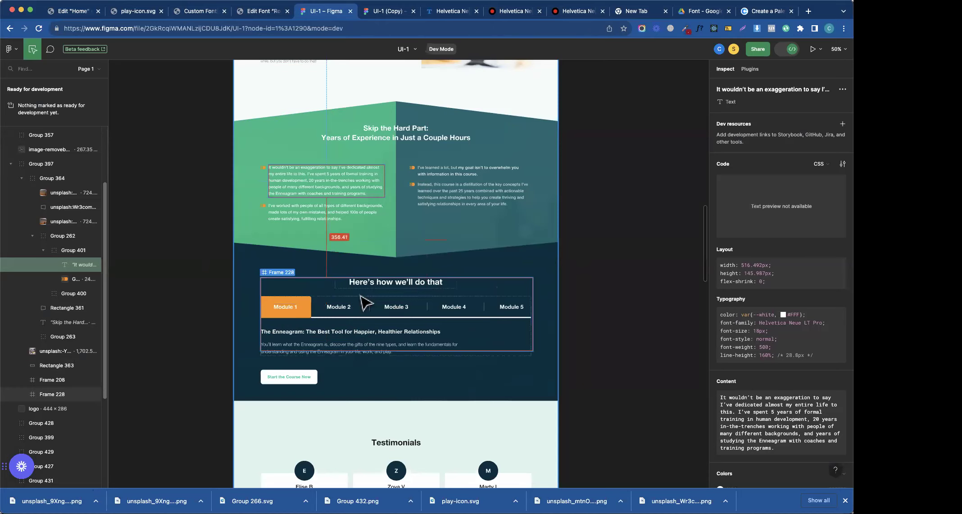
- Search the widgets for 'tab' and drop a Tabs widget into the empty dark container
{"action": "left_click", "coordinate": [81, 13]}
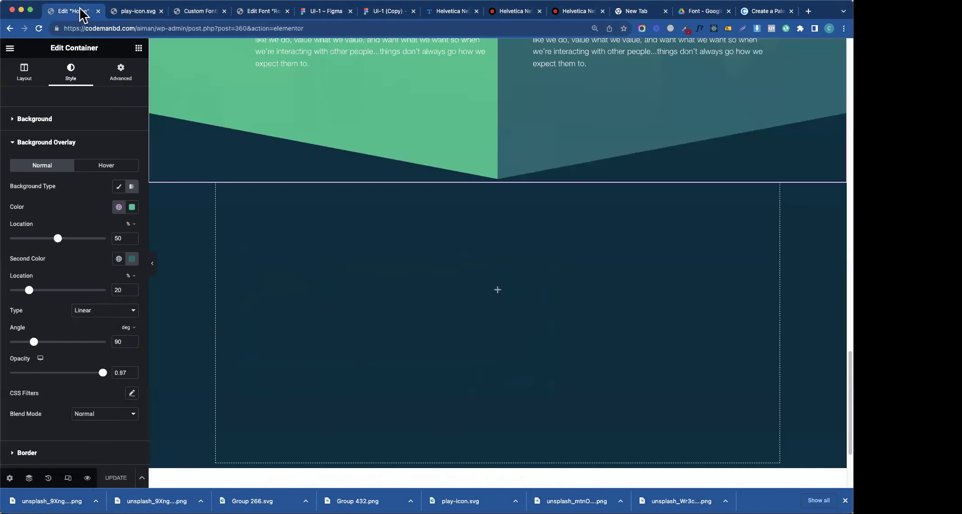
{"action": "left_click", "coordinate": [138, 48]}
{"action": "left_click", "coordinate": [75, 92]}
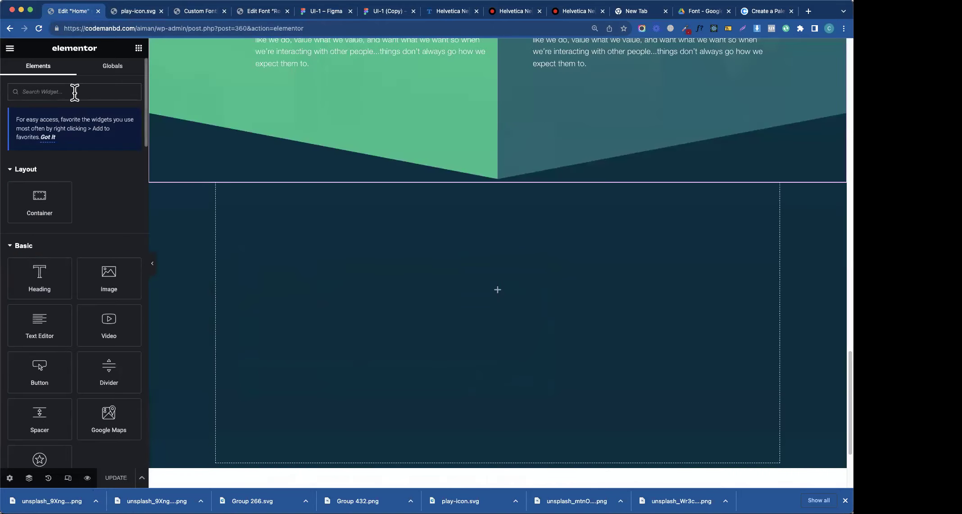
{"action": "type", "text": "adva"}
{"action": "key", "text": "BackSpace"}
{"action": "key", "text": "BackSpace"}
{"action": "key", "text": "BackSpace"}
{"action": "key", "text": "BackSpace"}
{"action": "type", "text": "tab"}
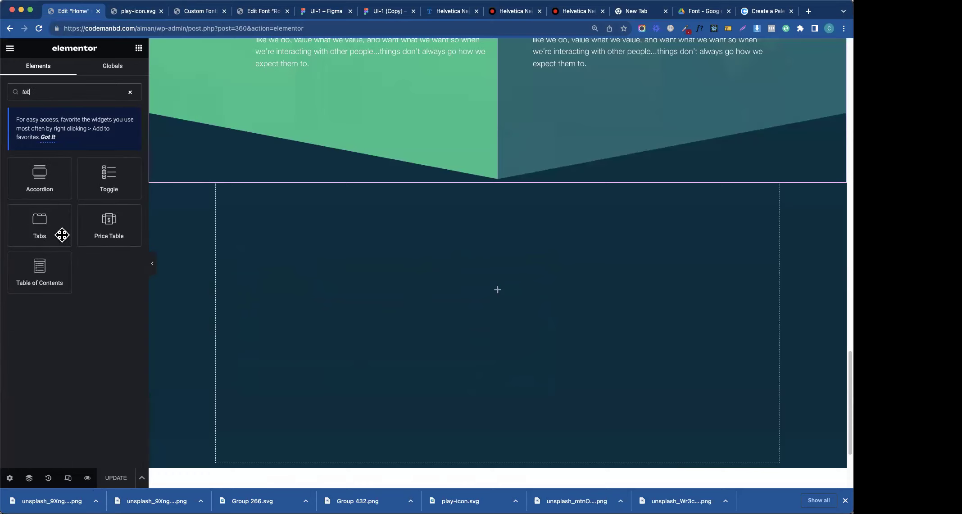
{"action": "left_click_drag", "start_coordinate": [43, 229], "coordinate": [347, 247]}
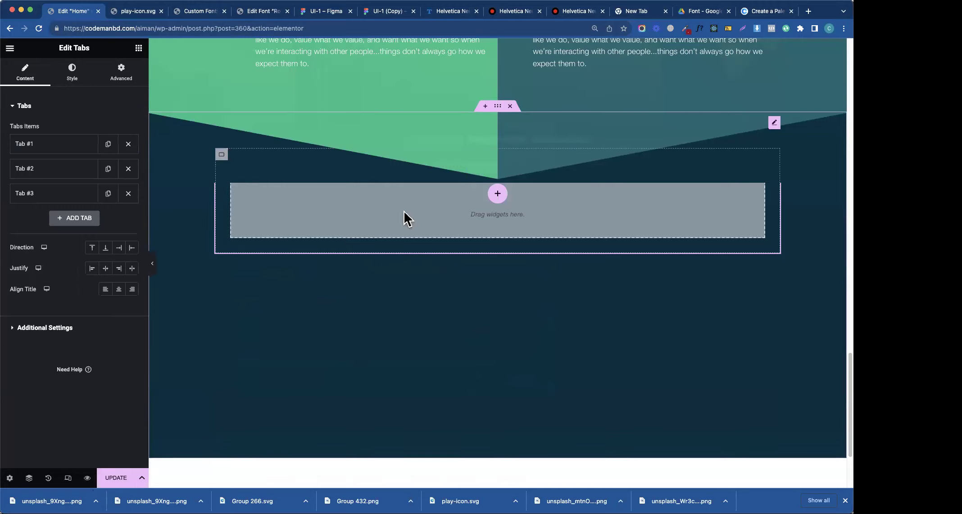
- Give the Tabs widget a top margin of 15% under Advanced settings
{"action": "left_click", "coordinate": [137, 72]}
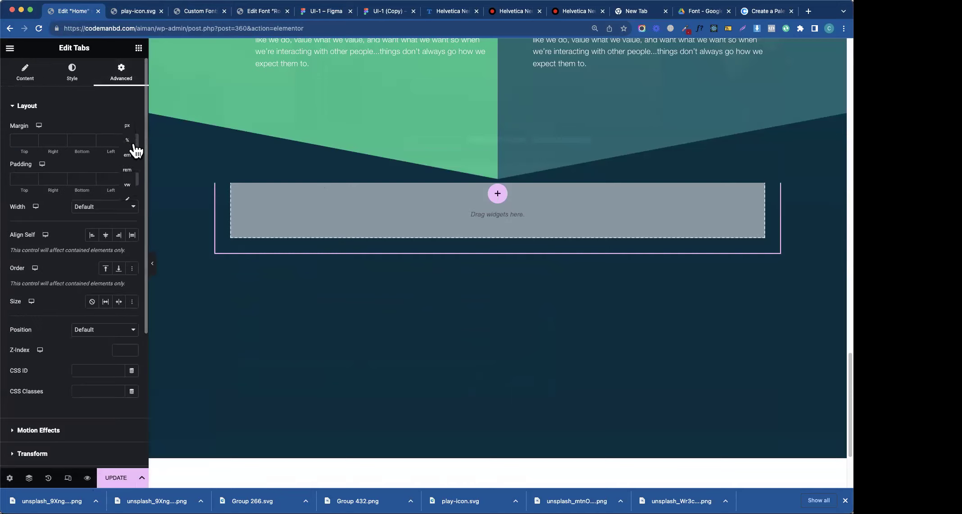
{"action": "left_click", "coordinate": [128, 140]}
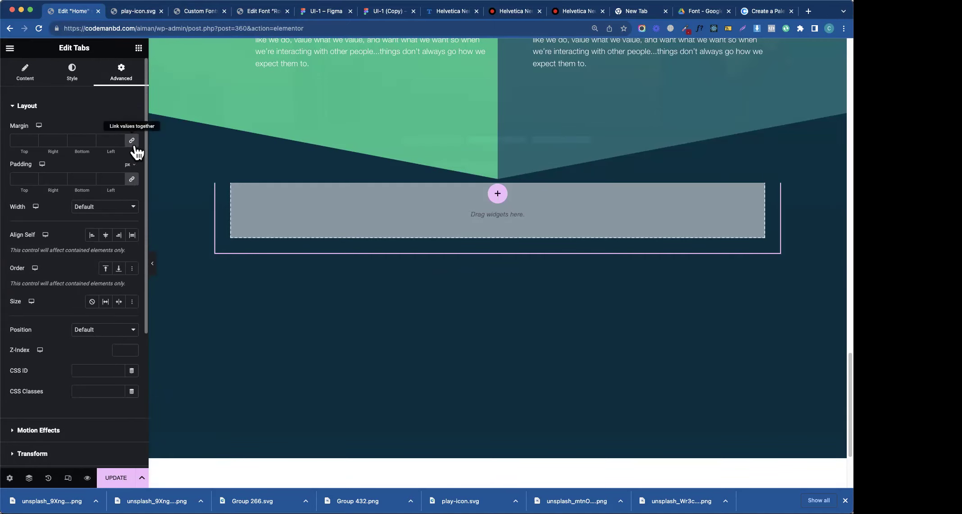
{"action": "left_click", "coordinate": [20, 140]}
{"action": "type", "text": "100"}
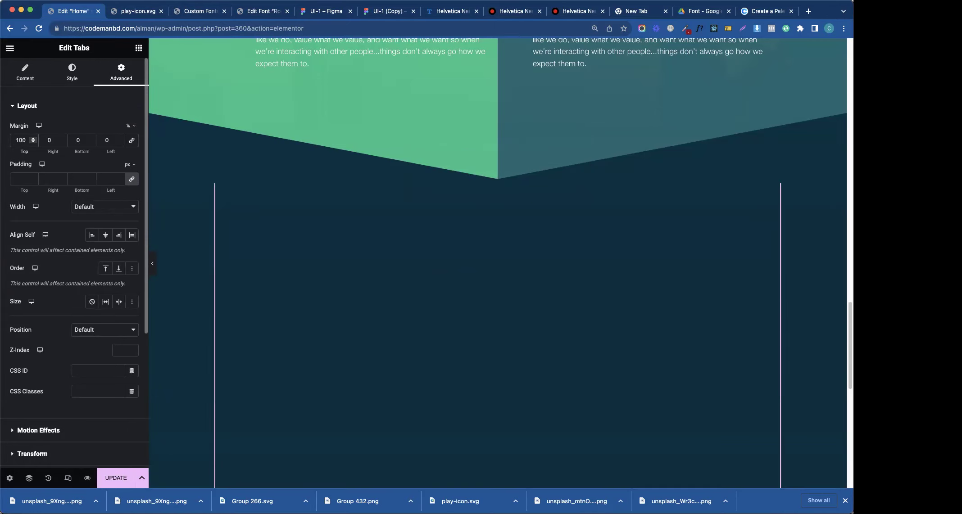
{"action": "key", "text": "BackSpace"}
{"action": "key", "text": "BackSpace"}
{"action": "type", "text": "010"}
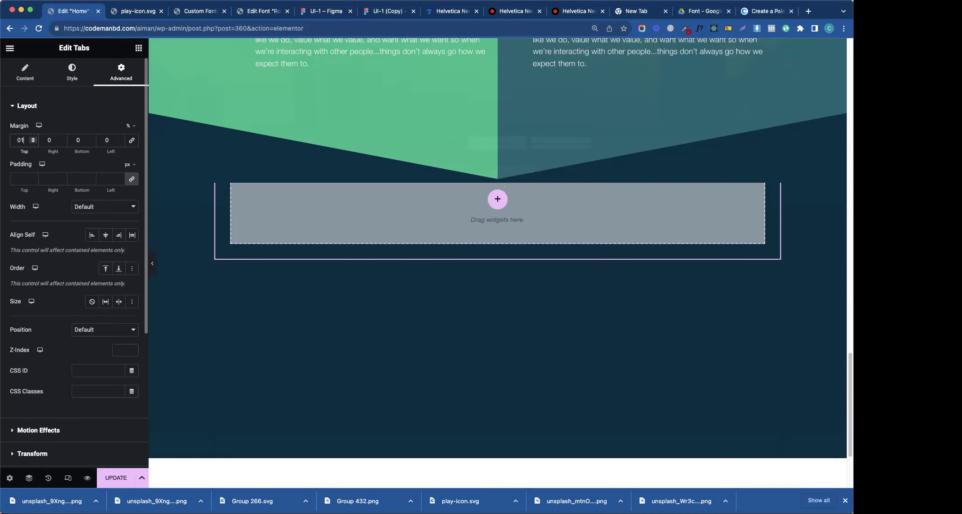
{"action": "key", "text": "BackSpace"}
{"action": "key", "text": "BackSpace"}
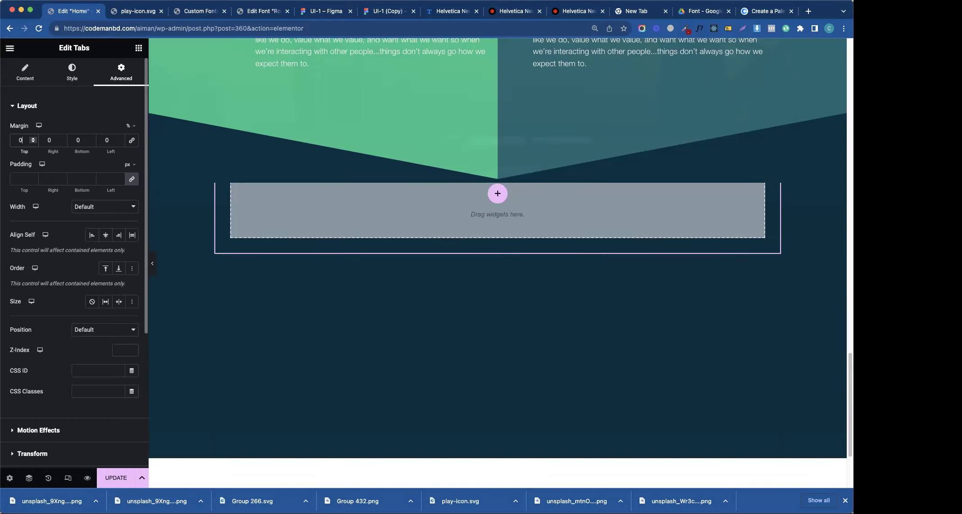
{"action": "type", "text": "50"}
{"action": "key", "text": "BackSpace"}
{"action": "key", "text": "BackSpace"}
{"action": "type", "text": "20"}
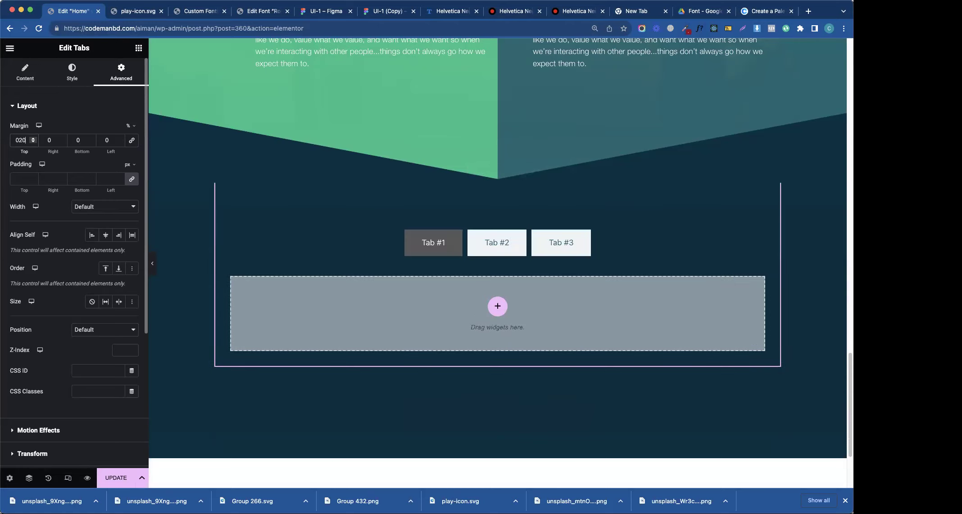
{"action": "key", "text": "BackSpace"}
{"action": "key", "text": "BackSpace"}
{"action": "type", "text": "15"}
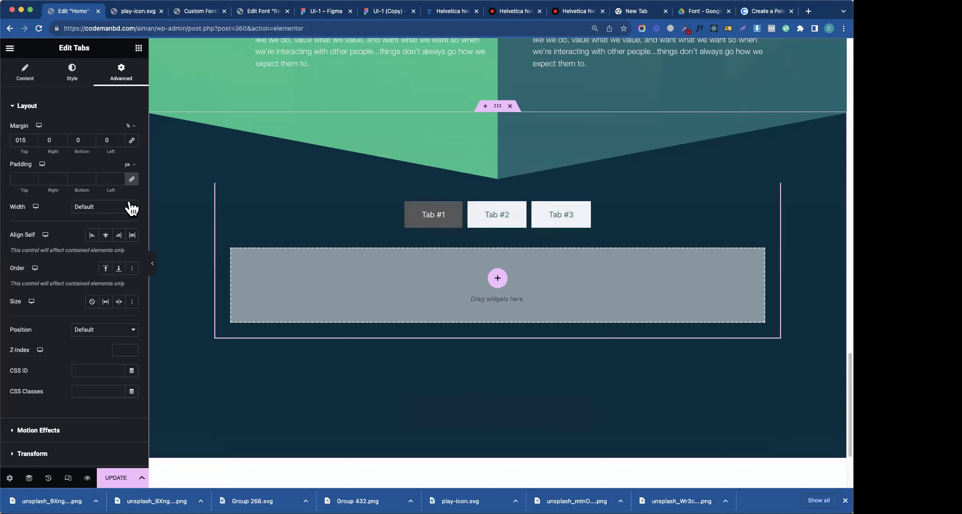
{"action": "left_click", "coordinate": [20, 76]}
- Reselect the Tabs widget and open its first tab item, entering and clearing a test title
{"action": "left_click", "coordinate": [44, 151]}
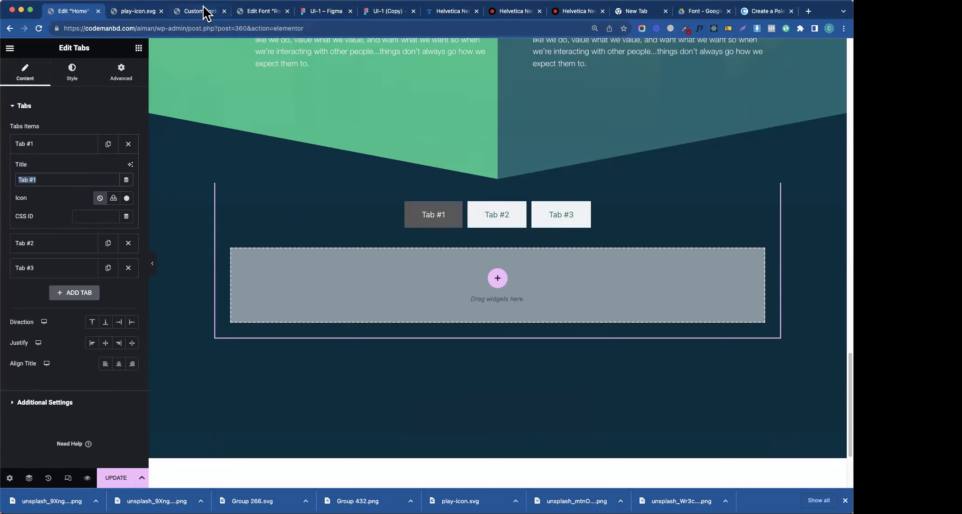
{"action": "left_click", "coordinate": [139, 49]}
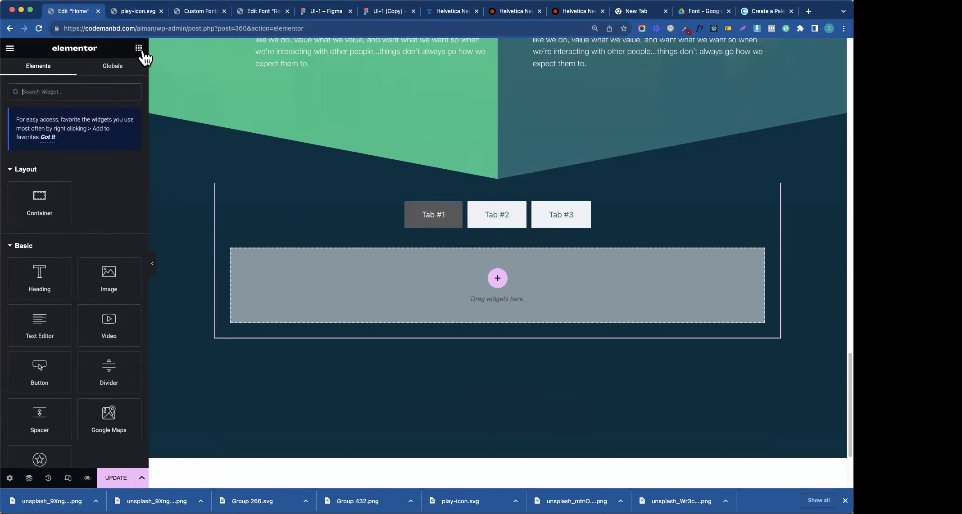
{"action": "type", "text": "tabs"}
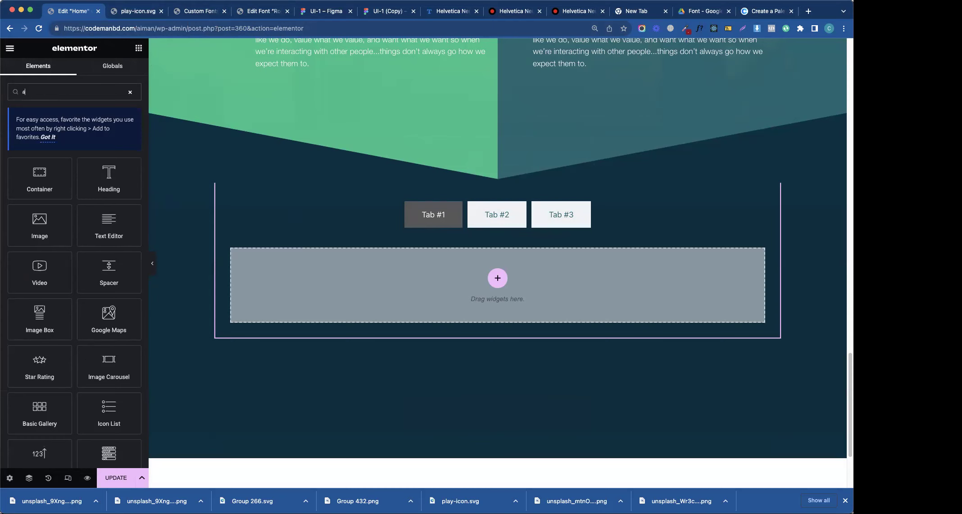
{"action": "key", "text": "BackSpace"}
{"action": "key", "text": "BackSpace"}
{"action": "key", "text": "BackSpace"}
{"action": "key", "text": "BackSpace"}
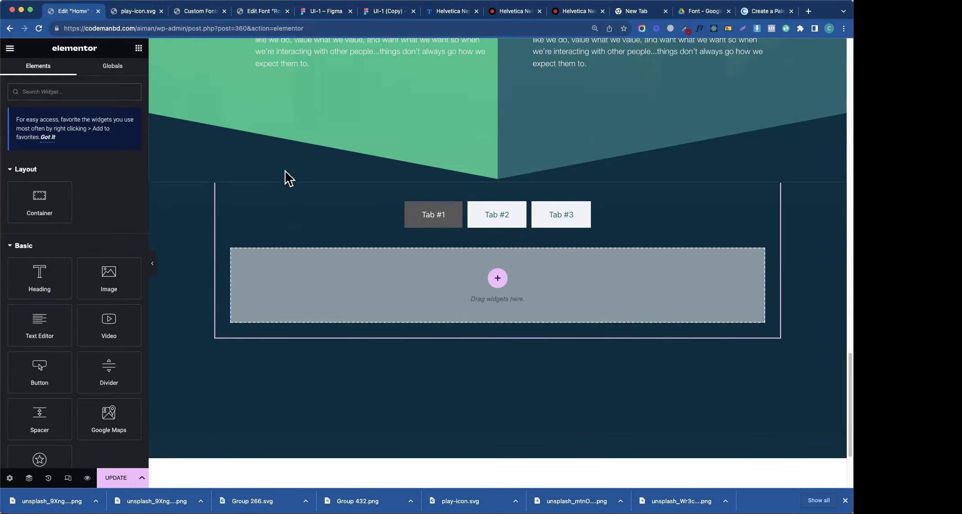
{"action": "left_click", "coordinate": [522, 220]}
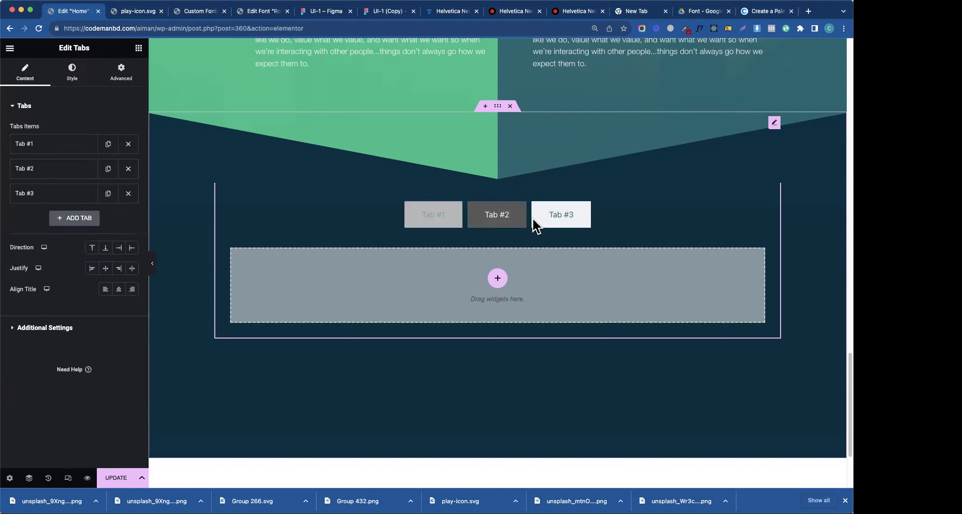
{"action": "left_click", "coordinate": [40, 145]}
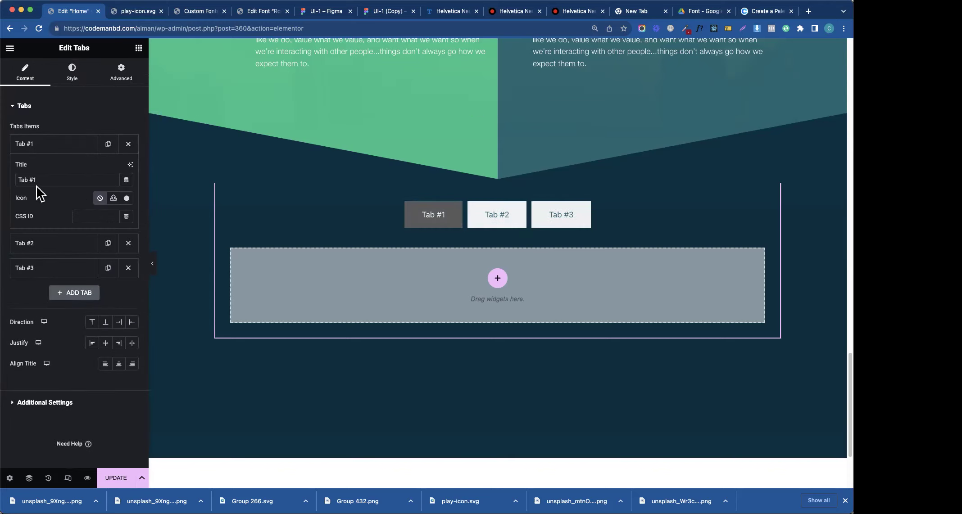
{"action": "type", "text": "asdfsadfasdf"}
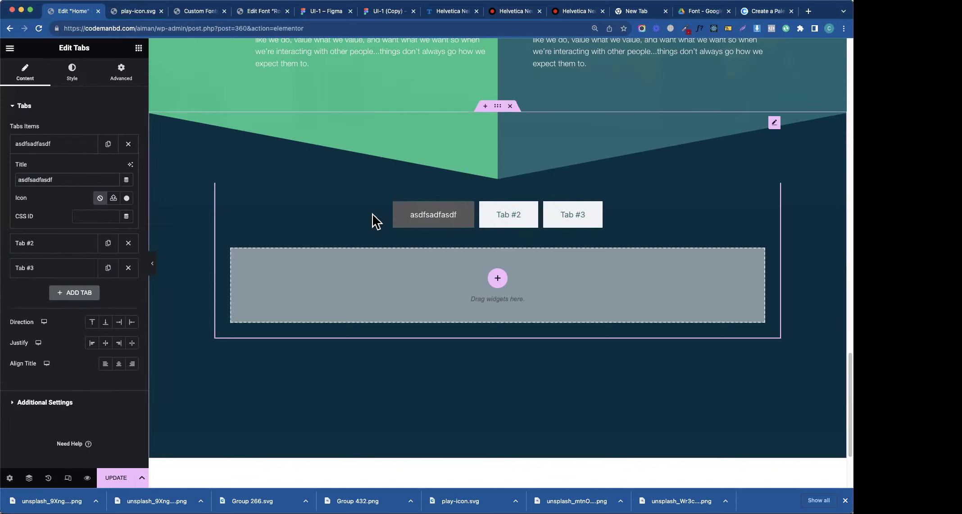
{"action": "key", "text": "alt+BackSpace"}
{"action": "left_click", "coordinate": [76, 216]}
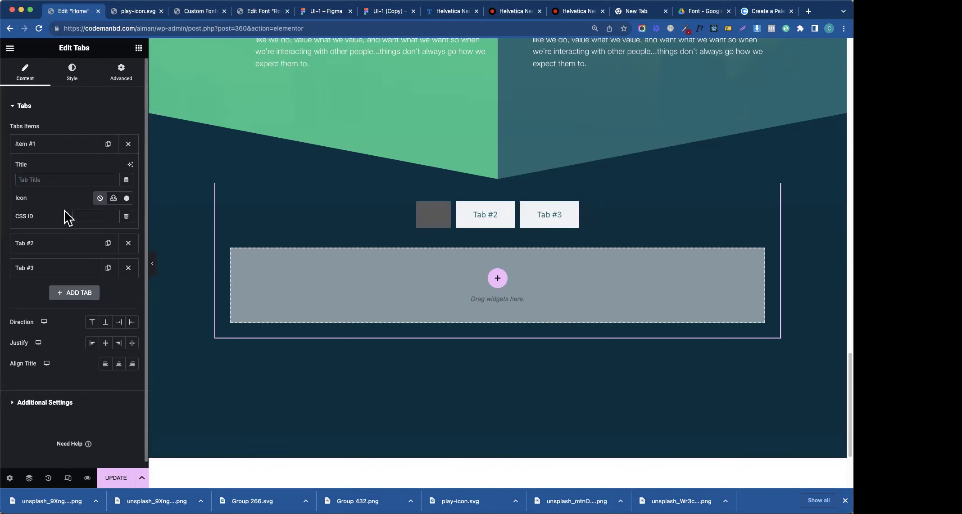
- Set the first tab item's title to 'Tab'
{"action": "left_click", "coordinate": [45, 402]}
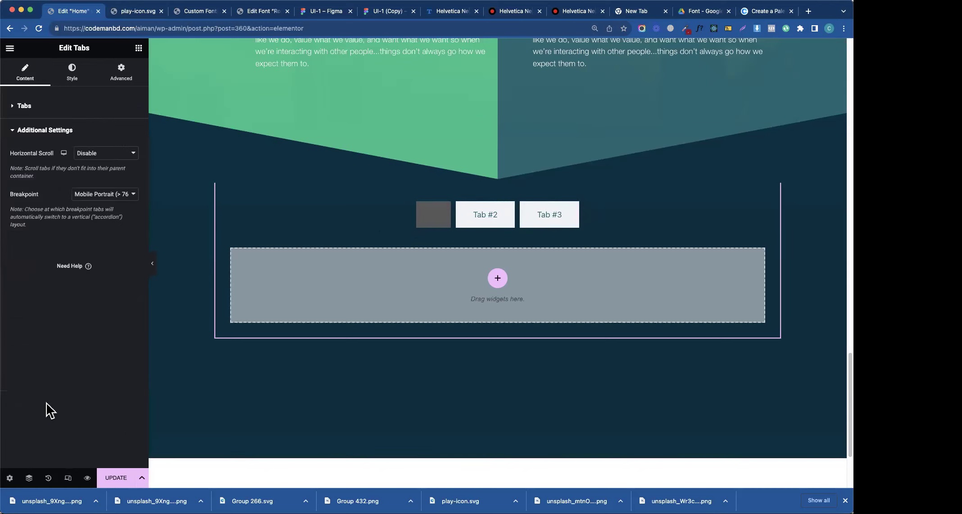
{"action": "left_click", "coordinate": [47, 130]}
{"action": "left_click", "coordinate": [41, 108]}
{"action": "left_click", "coordinate": [73, 152]}
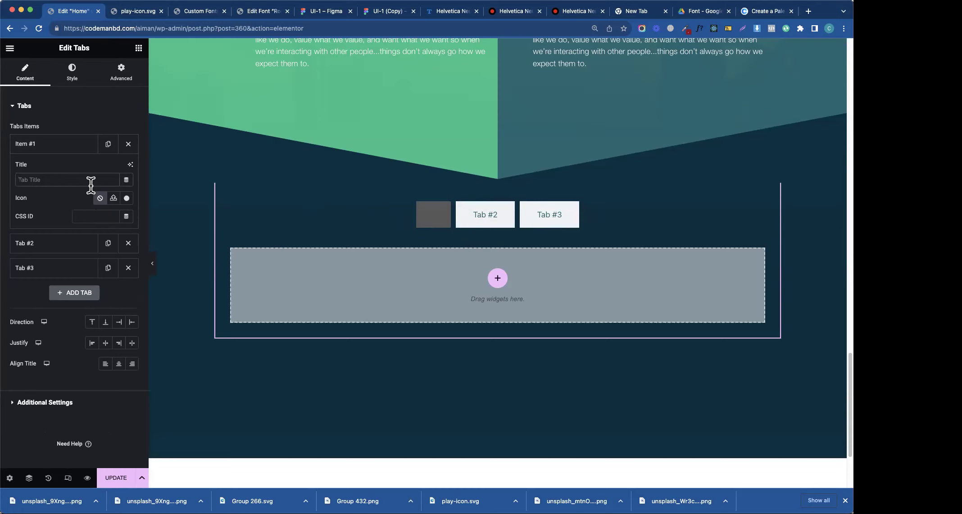
{"action": "type", "text": "Tab"}
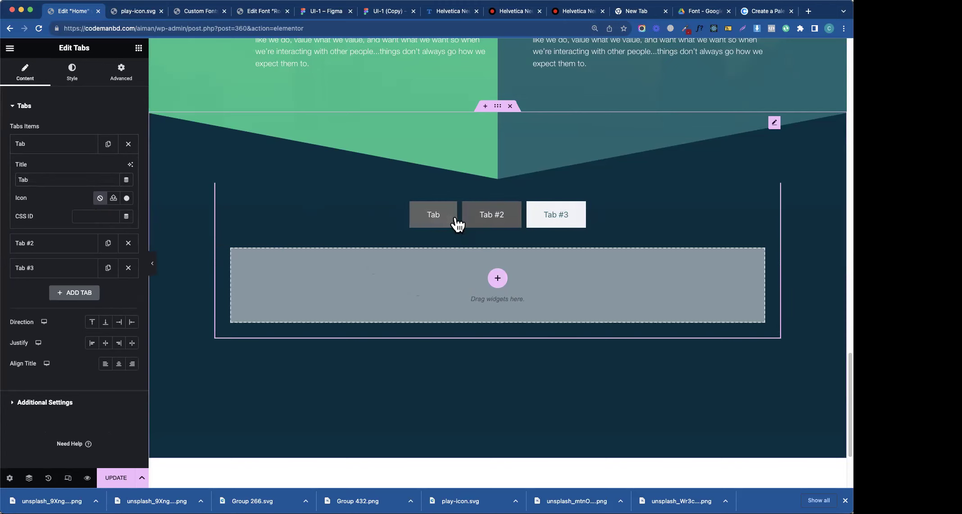
- Add a single-column container inside the first tab's content area
{"action": "left_click", "coordinate": [497, 278]}
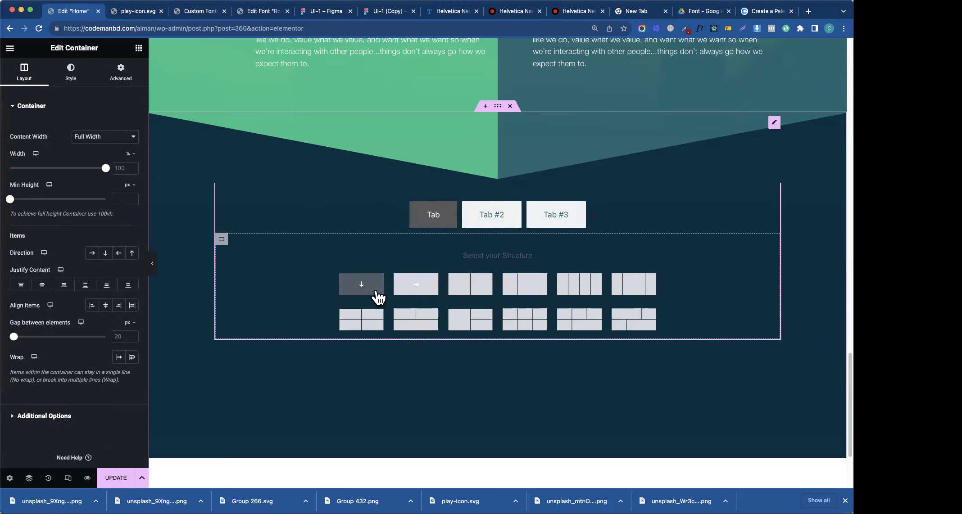
{"action": "left_click", "coordinate": [374, 288]}
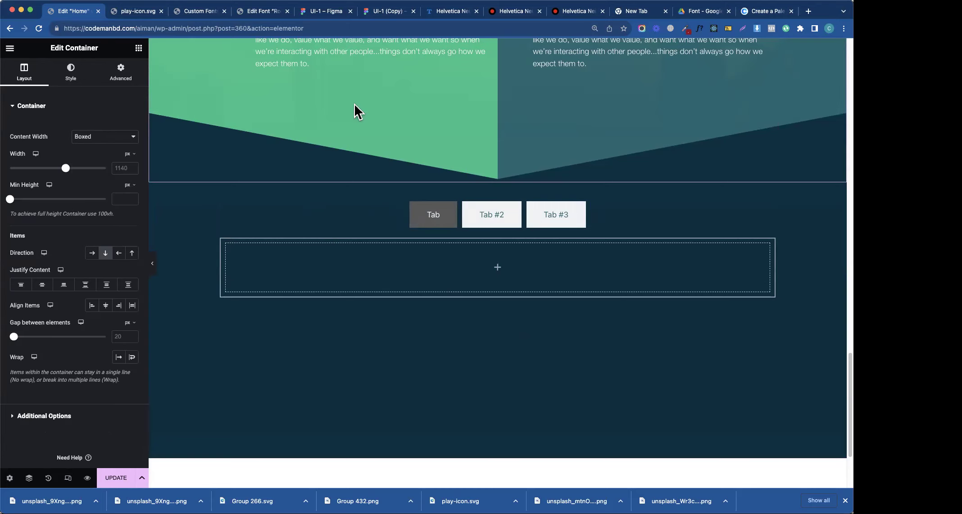
{"action": "left_click", "coordinate": [262, 13]}
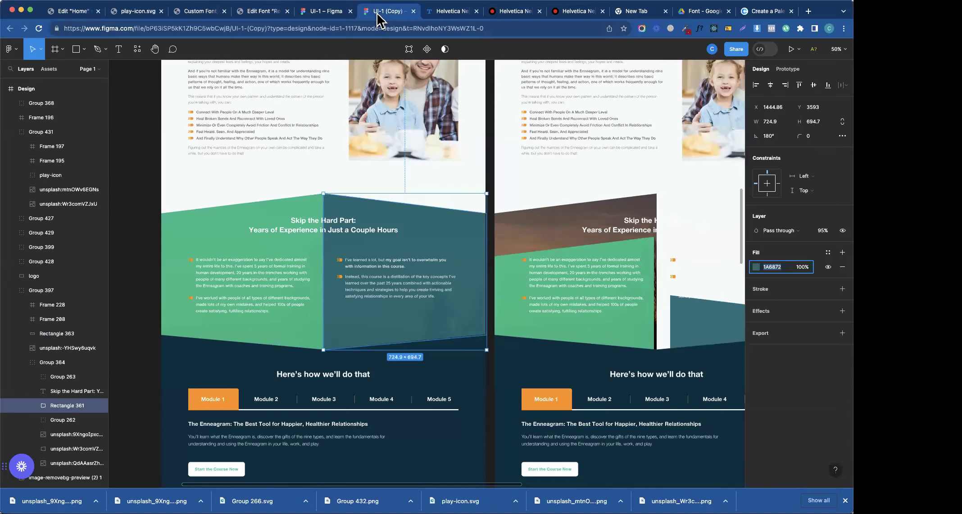
- In the UI-1 (Copy) Figma file, select the Enneagram heading text
{"action": "left_click", "coordinate": [382, 12]}
{"action": "scroll", "coordinate": [280, 423], "scroll_direction": "down", "scroll_amount": 5}
{"action": "double_click", "coordinate": [357, 216]}
- Add a Heading widget to the first tab and paste in the Enneagram heading text
{"action": "left_click", "coordinate": [544, 219]}
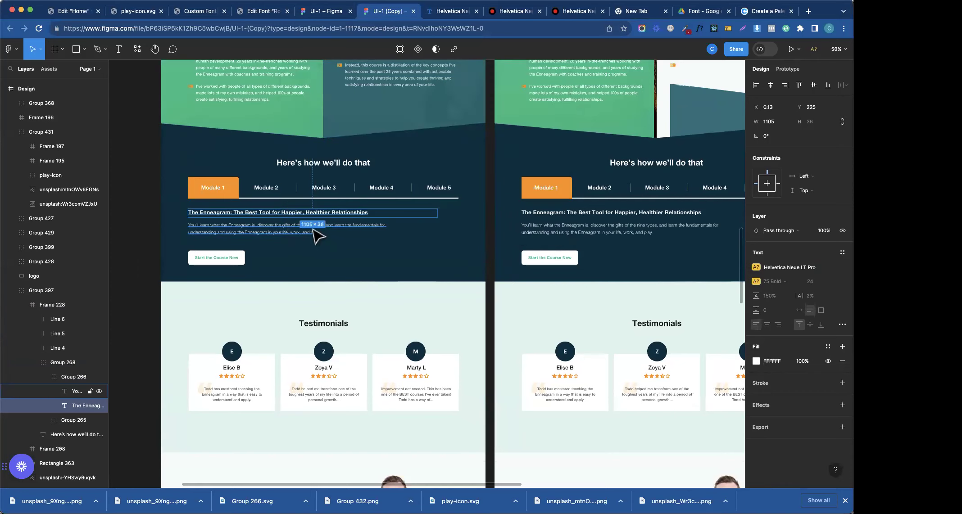
{"action": "left_click", "coordinate": [74, 13]}
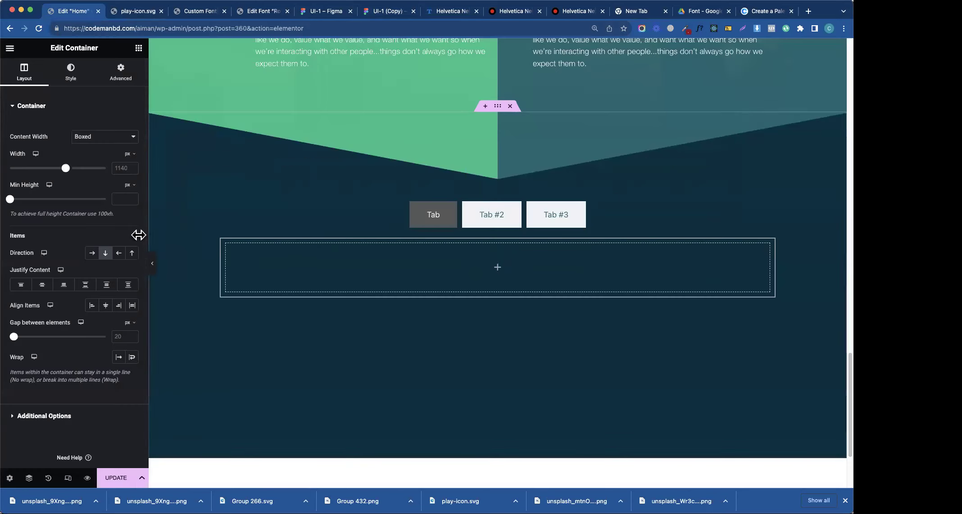
{"action": "left_click", "coordinate": [425, 224]}
{"action": "left_click", "coordinate": [139, 47]}
{"action": "left_click_drag", "start_coordinate": [113, 135], "coordinate": [497, 267]}
{"action": "left_click", "coordinate": [49, 150]}
{"action": "key", "text": "ctrl+a"}
{"action": "type", "text": "The Enneagram: The Best Tool for Happier, Healthier Relationships"}
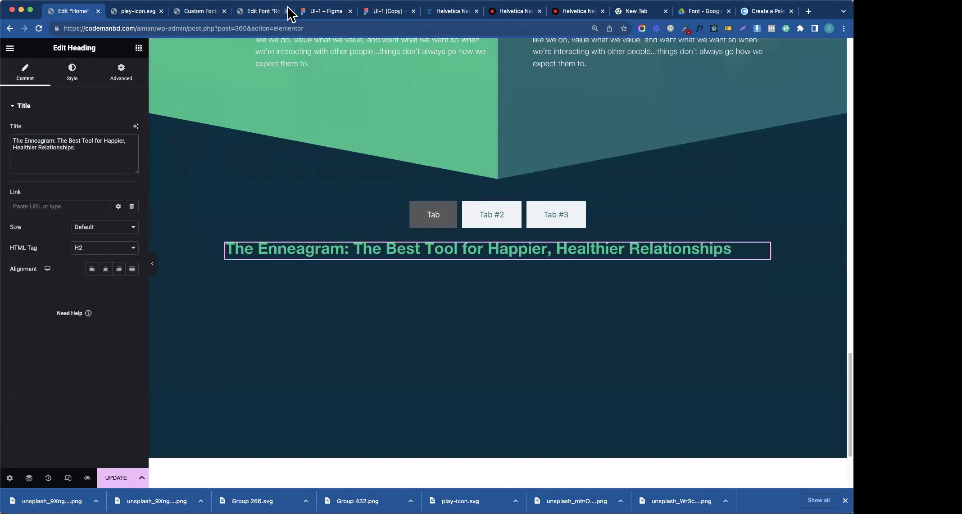
- Duplicate the heading as a p tag holding the description paragraph copied from Figma
{"action": "left_click", "coordinate": [276, 14]}
{"action": "left_click", "coordinate": [331, 12]}
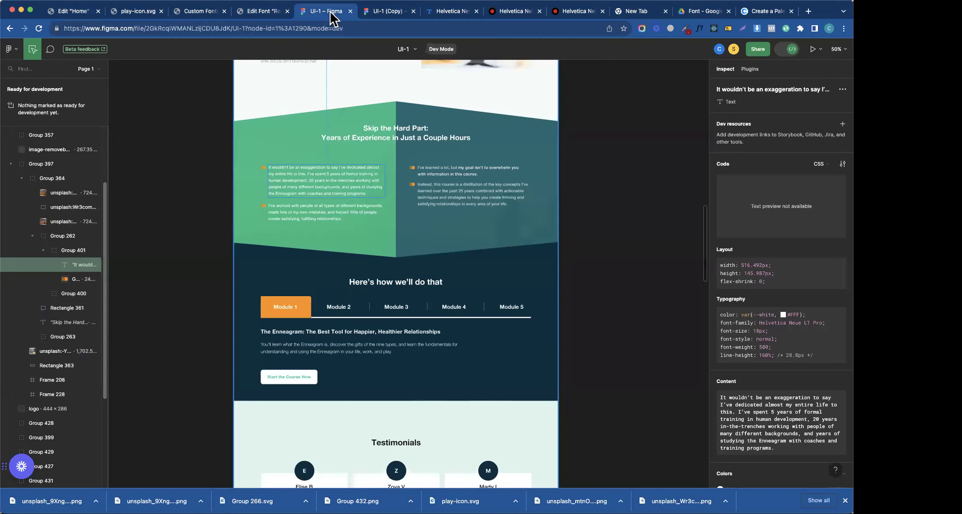
{"action": "left_click", "coordinate": [319, 344]}
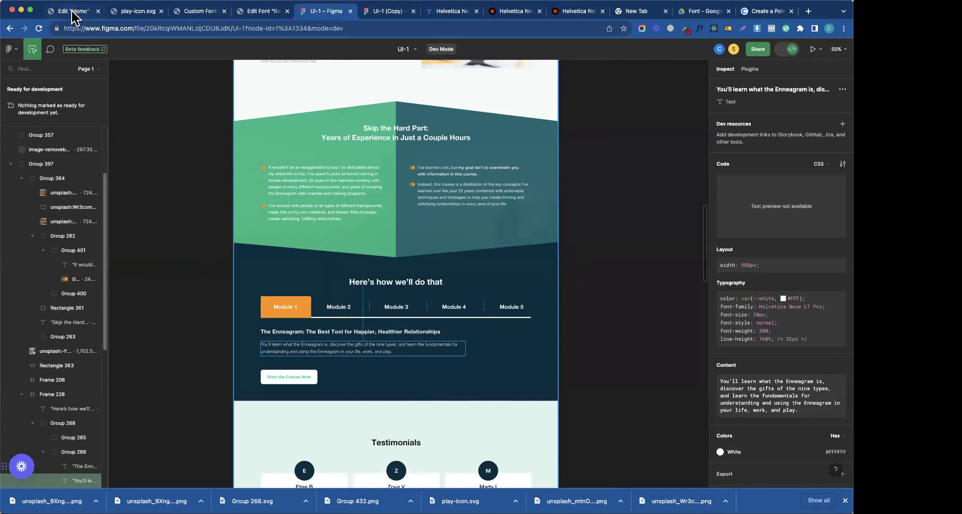
{"action": "left_click", "coordinate": [73, 13]}
{"action": "right_click", "coordinate": [288, 259]}
{"action": "left_click", "coordinate": [308, 280]}
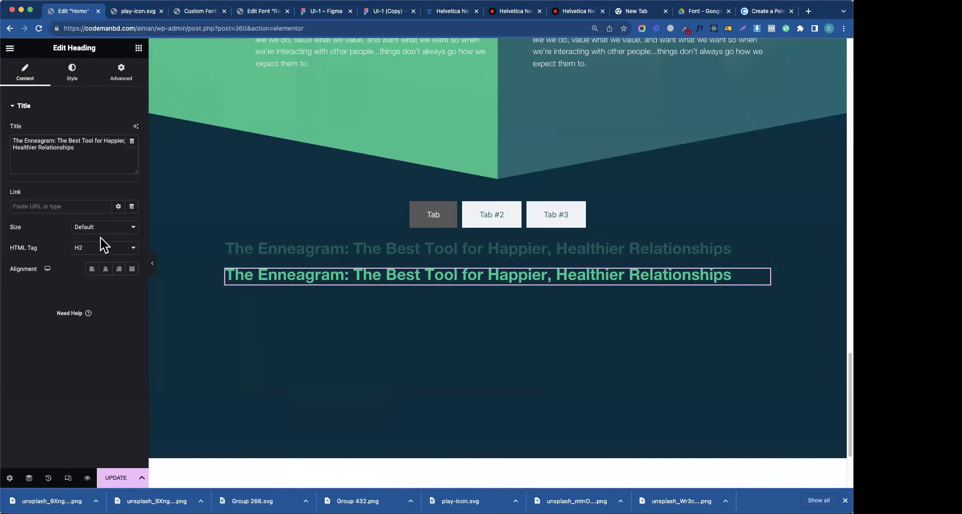
{"action": "left_click", "coordinate": [102, 248]}
{"action": "left_click", "coordinate": [95, 314]}
{"action": "triple_click", "coordinate": [58, 154]}
{"action": "type", "text": "You’ll learn what the Enneagram is, discover the gifts of the nine types, and learn the fundamentals for understanding and using the Enneagram in your life, work, and play."}
- Set the paragraph's typography weight to 500 (Medium)
{"action": "left_click", "coordinate": [58, 77]}
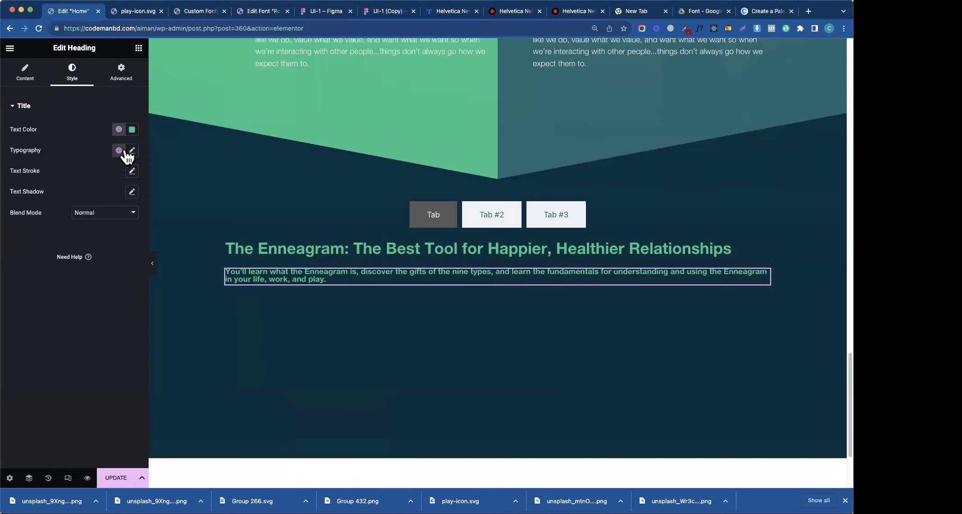
{"action": "left_click", "coordinate": [131, 152]}
{"action": "left_click", "coordinate": [100, 248]}
{"action": "left_click", "coordinate": [95, 243]}
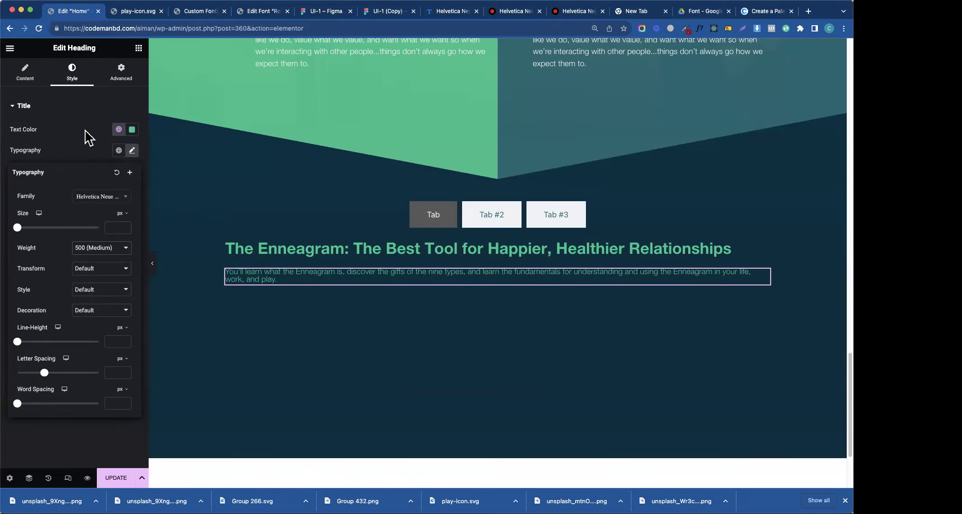
- Copy the Book A Free Call button, paste it below the paragraph and left-align it
{"action": "left_click", "coordinate": [484, 225]}
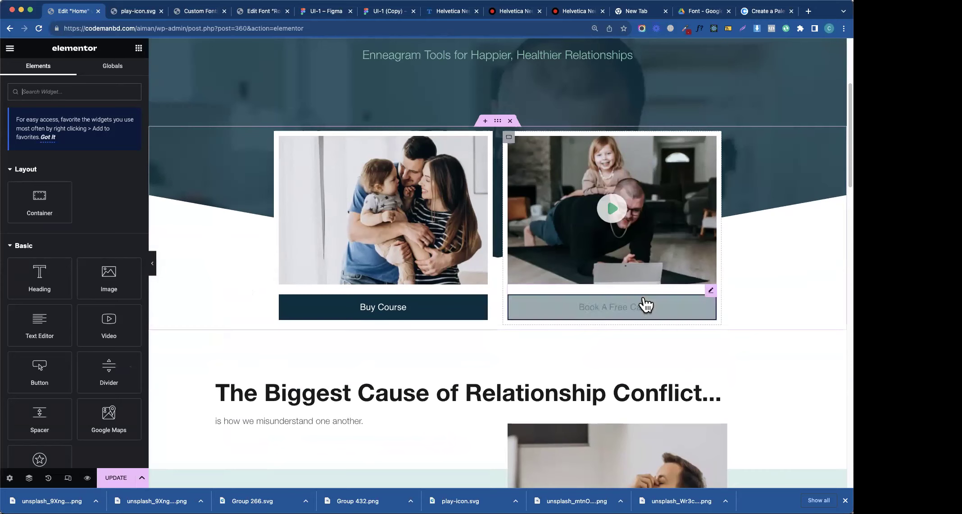
{"action": "right_click", "coordinate": [646, 288]}
{"action": "left_click", "coordinate": [794, 253]}
{"action": "scroll", "coordinate": [811, 359], "scroll_direction": "down", "scroll_amount": 15}
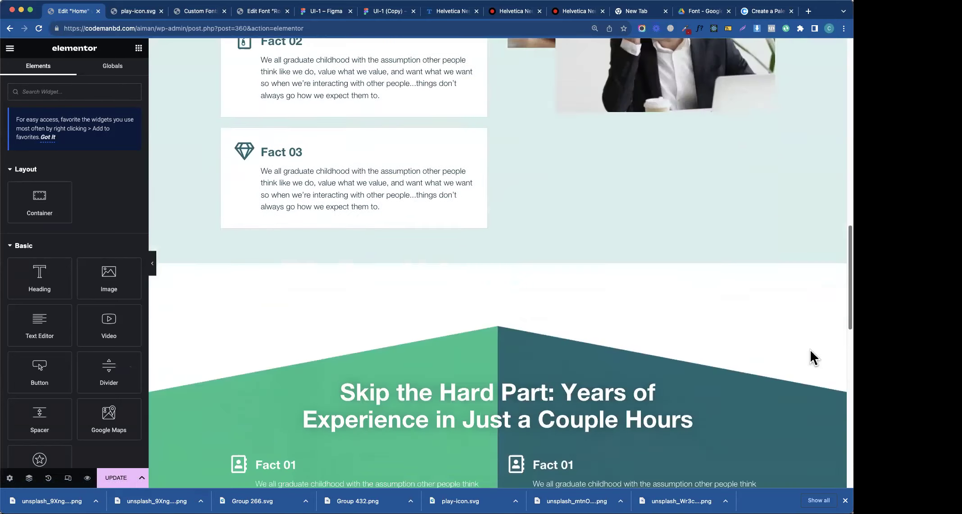
{"action": "right_click", "coordinate": [340, 330]}
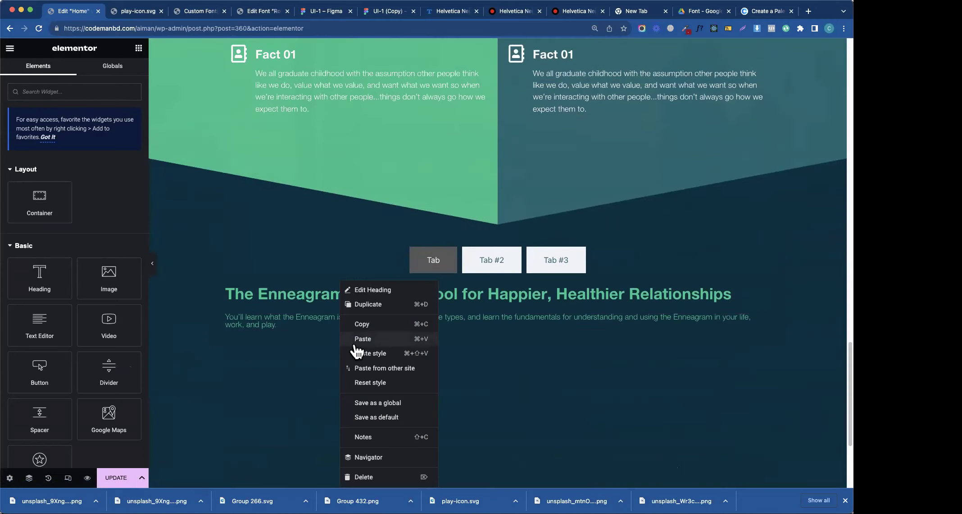
{"action": "left_click", "coordinate": [355, 340]}
{"action": "left_click", "coordinate": [92, 203]}
{"action": "left_click", "coordinate": [449, 398]}
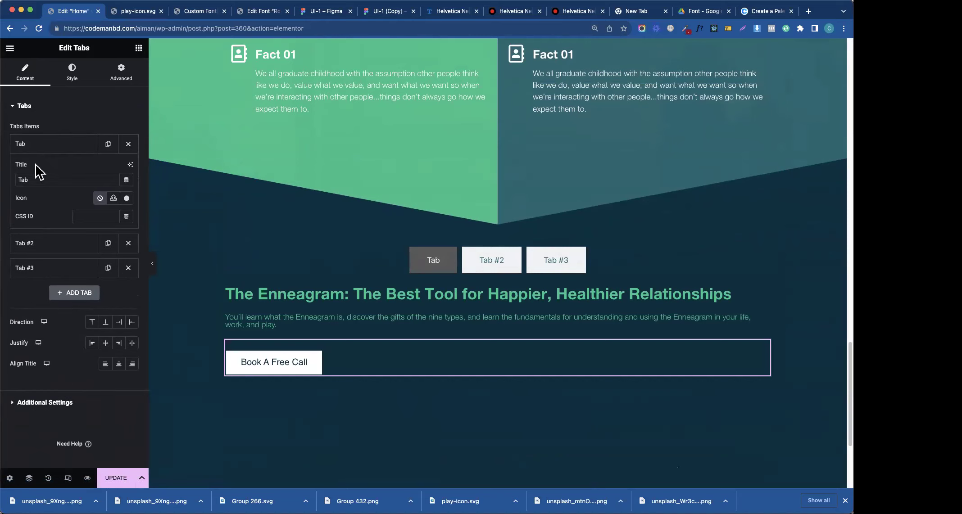
- Title the first tab 'Module 1', copied from Figma, and justify the tab row to Start
{"action": "left_click", "coordinate": [196, 11]}
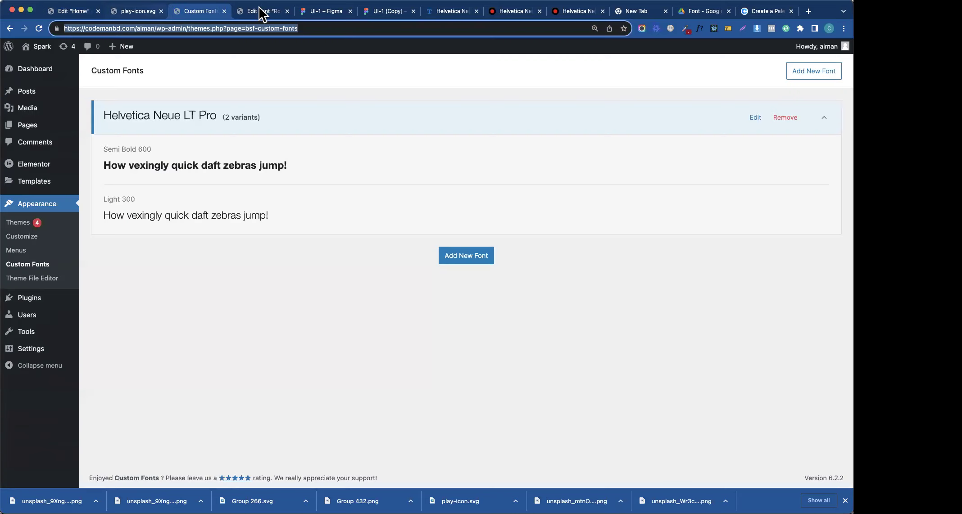
{"action": "left_click", "coordinate": [325, 11]}
{"action": "left_click", "coordinate": [285, 310]}
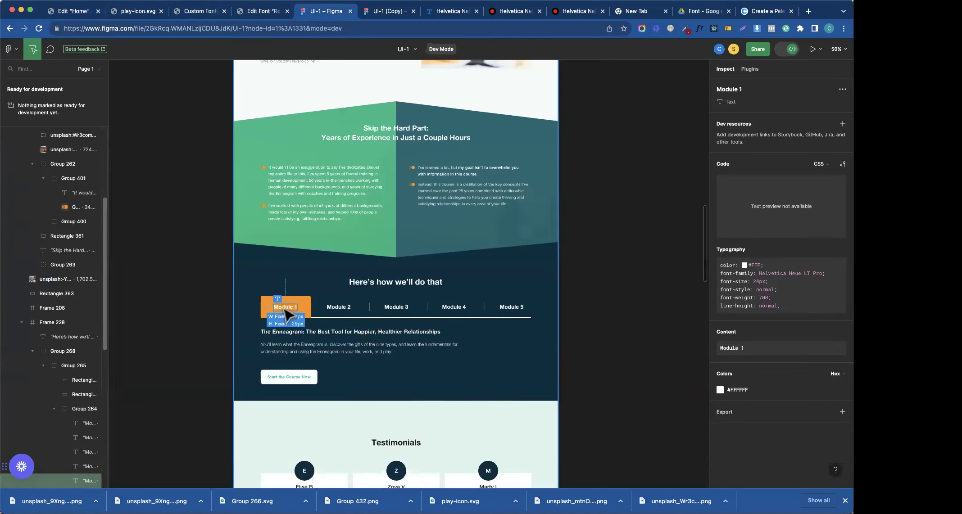
{"action": "left_click", "coordinate": [74, 13]}
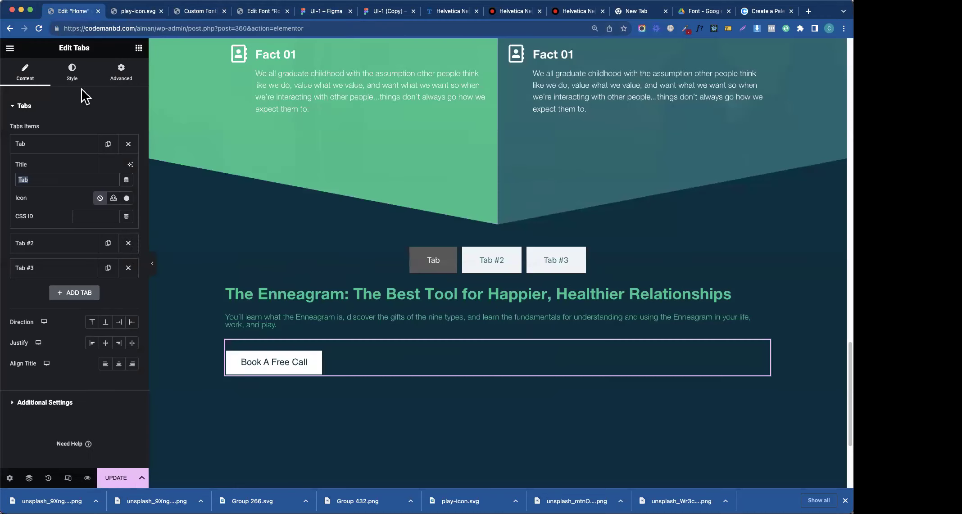
{"action": "triple_click", "coordinate": [57, 180]}
{"action": "type", "text": "Module 1"}
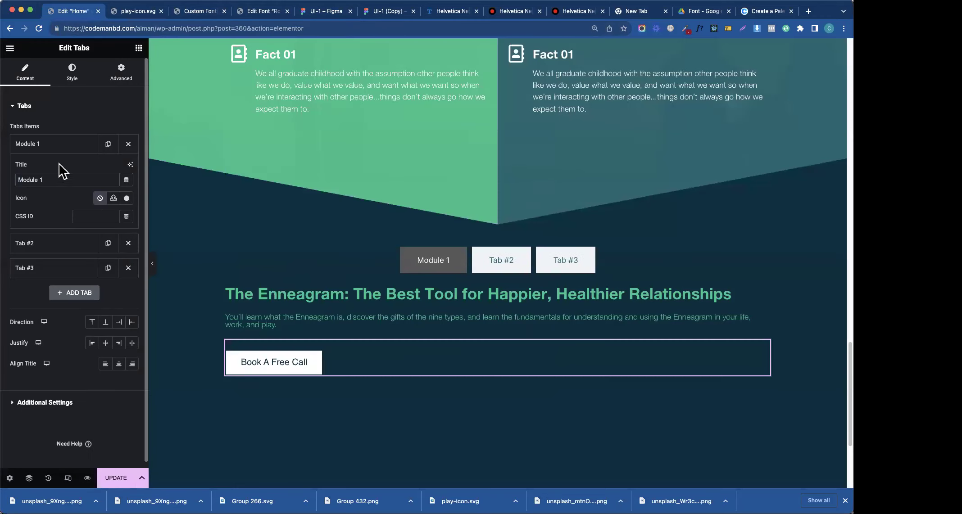
{"action": "left_click", "coordinate": [60, 149]}
{"action": "left_click", "coordinate": [92, 269]}
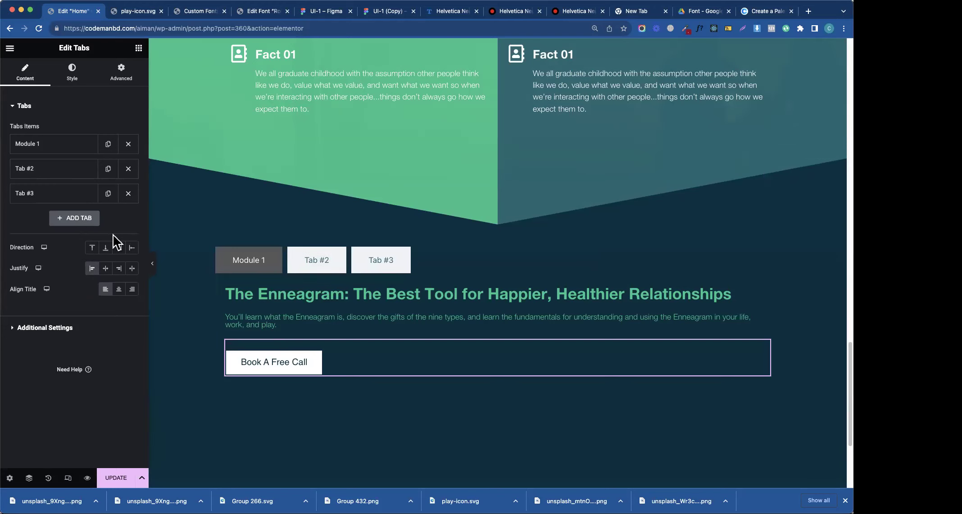
- Copy orange #FD9100 from Figma and apply it as the tabs' solid background colour
{"action": "left_click", "coordinate": [72, 72]}
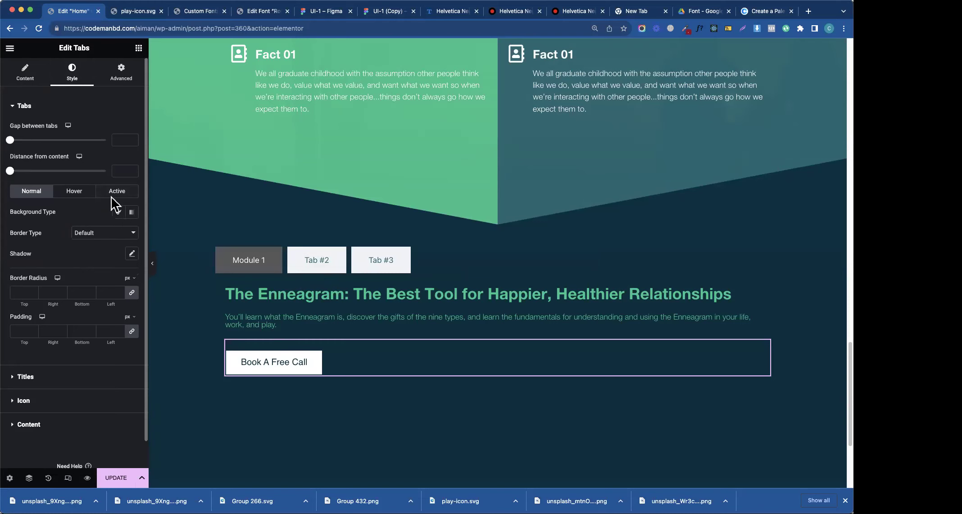
{"action": "left_click", "coordinate": [118, 212]}
{"action": "left_click", "coordinate": [119, 232]}
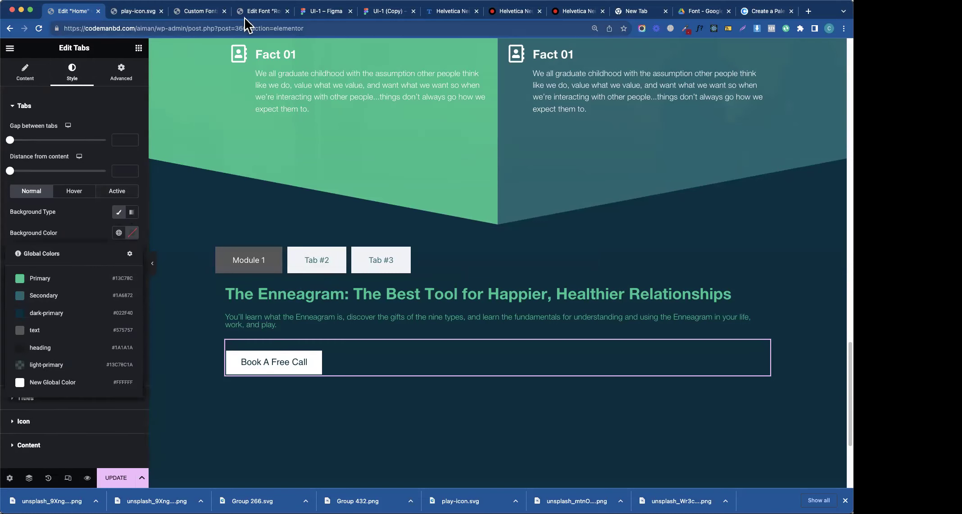
{"action": "left_click", "coordinate": [306, 18]}
{"action": "left_click", "coordinate": [288, 304]}
{"action": "double_click", "coordinate": [288, 306]}
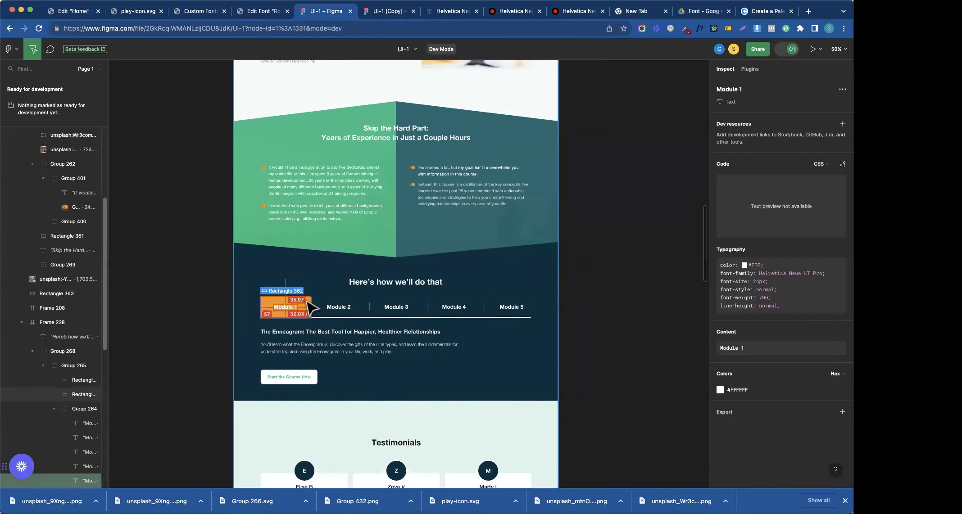
{"action": "left_click", "coordinate": [738, 387]}
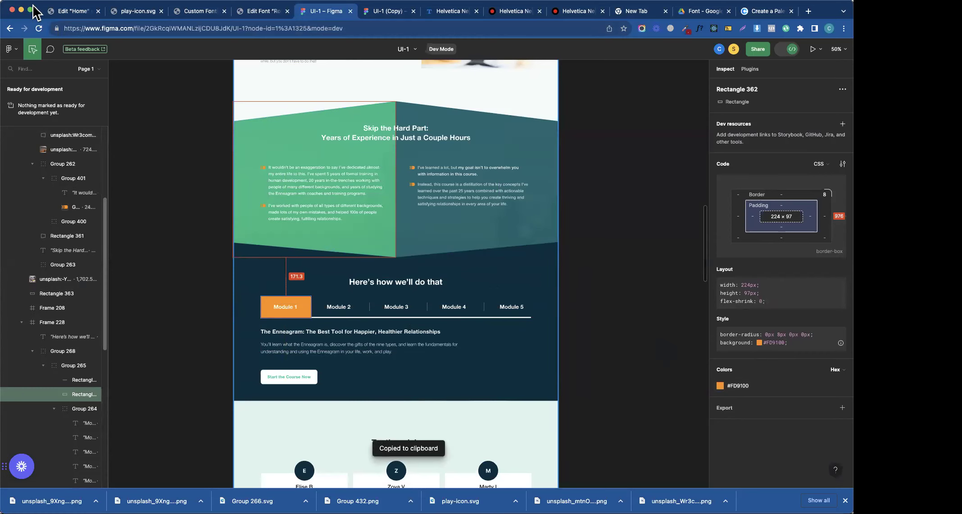
{"action": "left_click", "coordinate": [72, 11]}
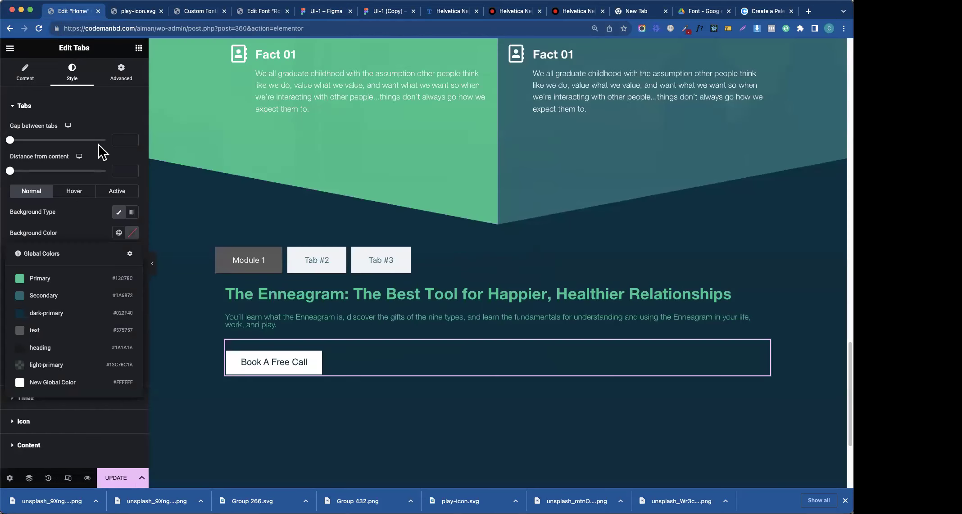
{"action": "left_click", "coordinate": [132, 237]}
{"action": "key", "text": "super+v"}
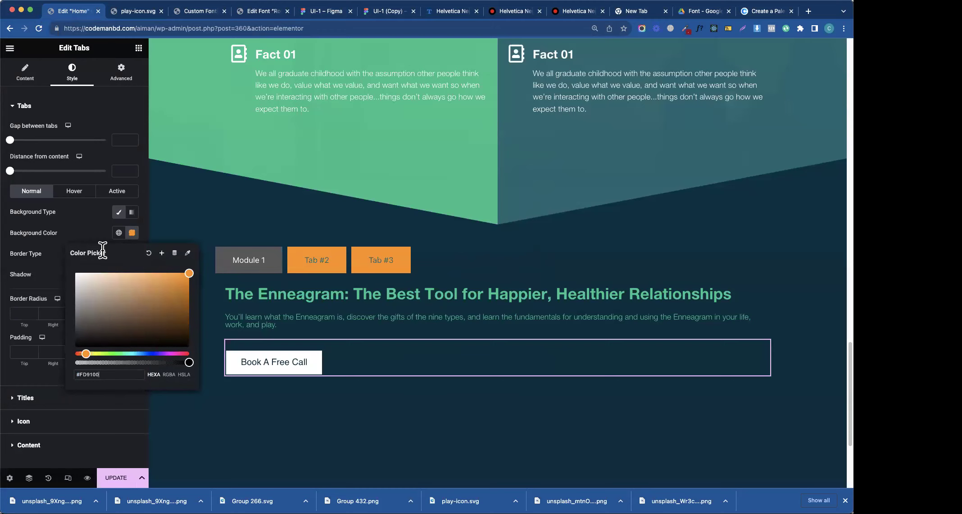
{"action": "left_click", "coordinate": [96, 238]}
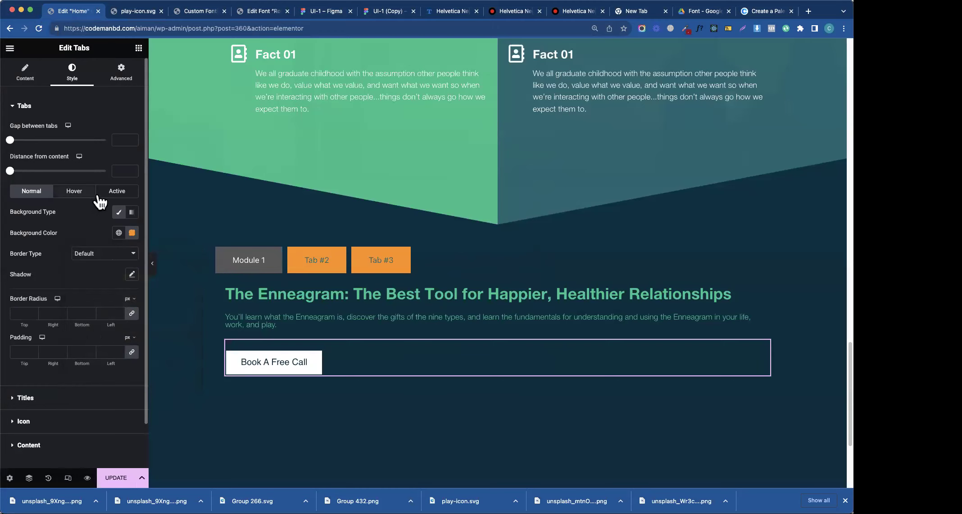
- Set the active tab's background colour to #FD9100
{"action": "left_click", "coordinate": [115, 191]}
{"action": "left_click", "coordinate": [132, 232]}
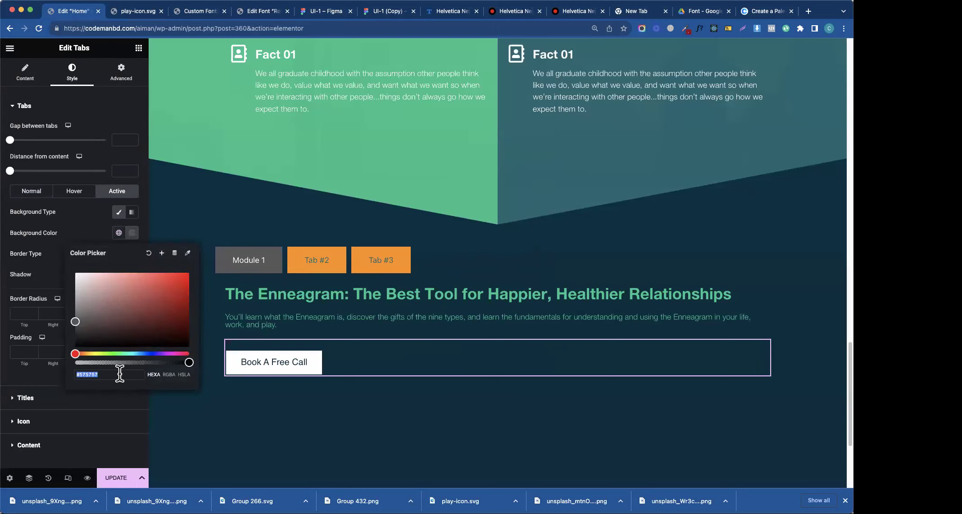
{"action": "key", "text": "super+v"}
{"action": "left_click", "coordinate": [97, 238]}
- Drag the inactive tabs' background alpha to zero so they become transparent
{"action": "left_click", "coordinate": [31, 190]}
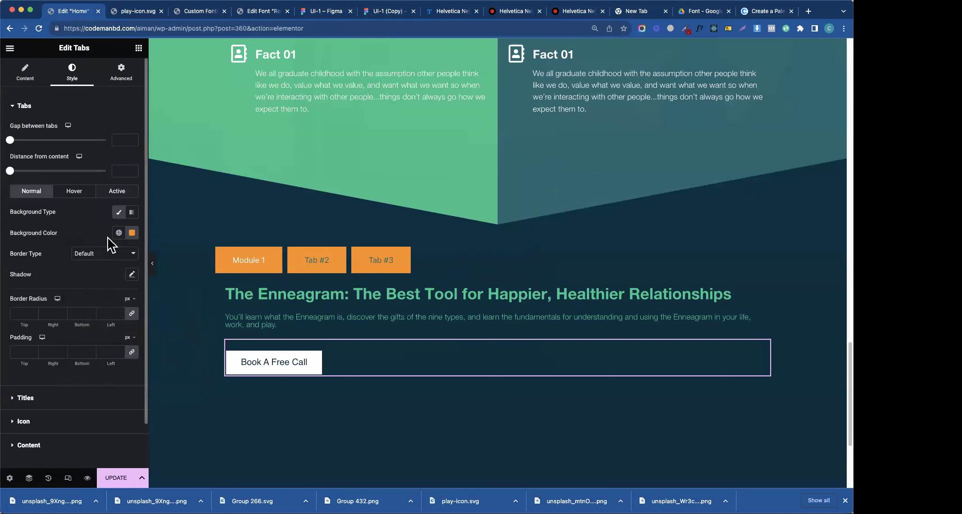
{"action": "left_click", "coordinate": [131, 233]}
{"action": "left_click_drag", "start_coordinate": [185, 363], "coordinate": [37, 356]}
{"action": "left_click", "coordinate": [92, 241]}
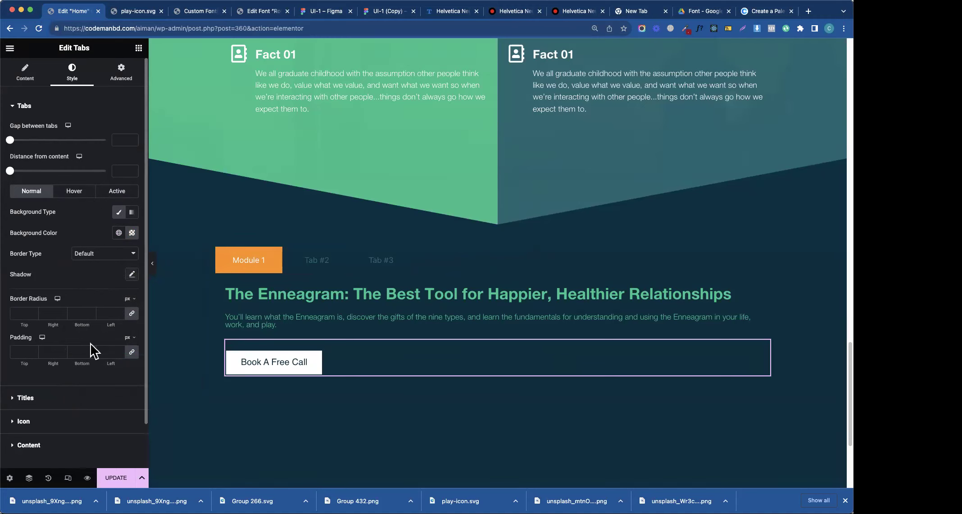
- Set the normal tab title colour to white and check it on Tab #2
{"action": "left_click", "coordinate": [27, 399]}
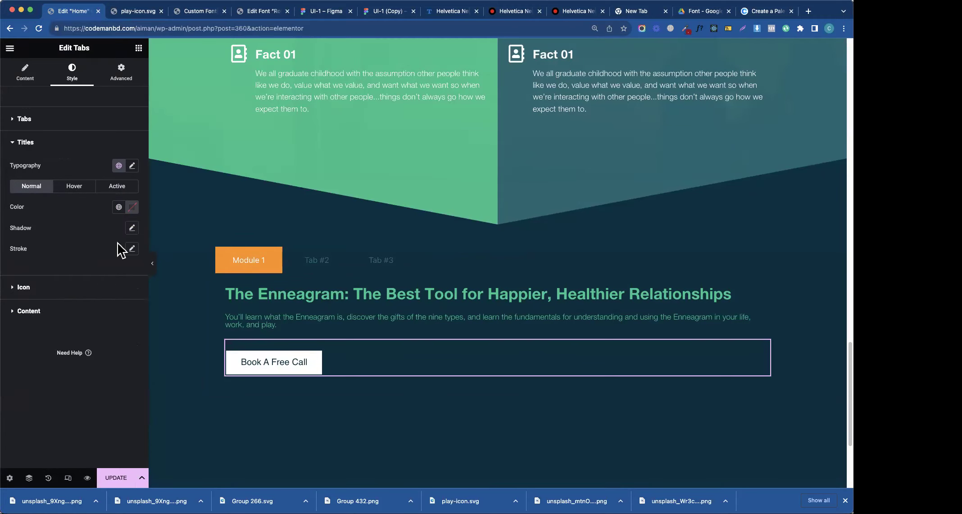
{"action": "left_click", "coordinate": [132, 207]}
{"action": "left_click_drag", "start_coordinate": [118, 293], "coordinate": [39, 219]}
{"action": "left_click", "coordinate": [61, 215]}
{"action": "left_click", "coordinate": [321, 264]}
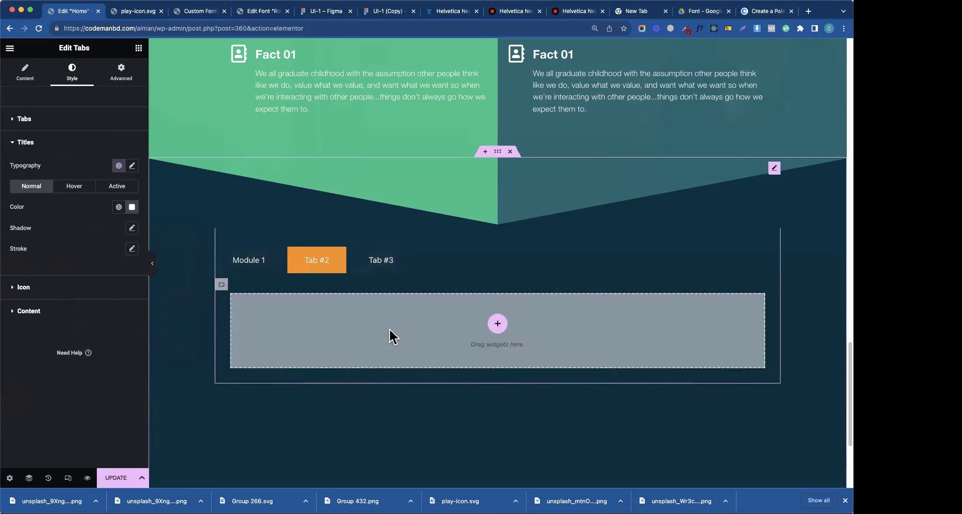
{"action": "left_click", "coordinate": [249, 265]}
- Give hovered titles the Primary green and hovered tabs the Secondary teal background
{"action": "left_click", "coordinate": [75, 186]}
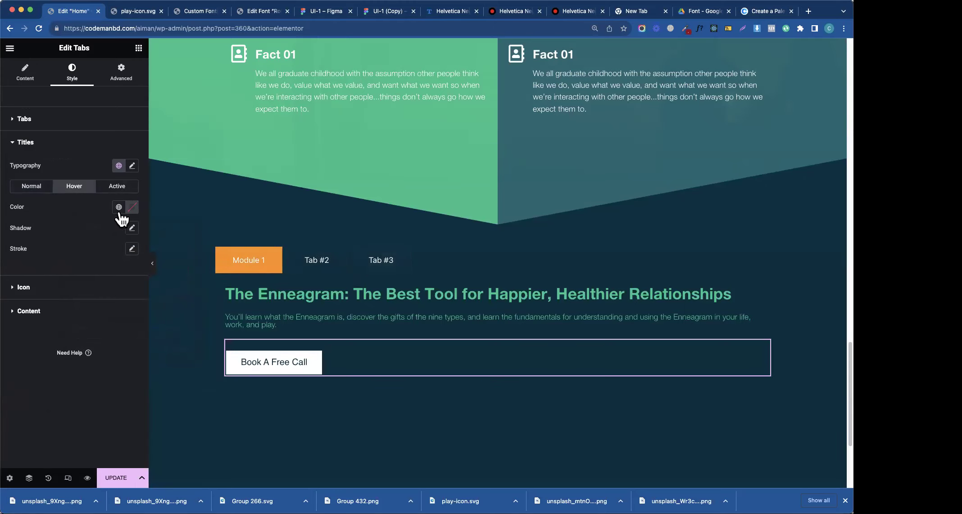
{"action": "left_click", "coordinate": [118, 208]}
{"action": "left_click", "coordinate": [77, 254]}
{"action": "left_click", "coordinate": [48, 119]}
{"action": "left_click", "coordinate": [74, 204]}
{"action": "left_click", "coordinate": [119, 244]}
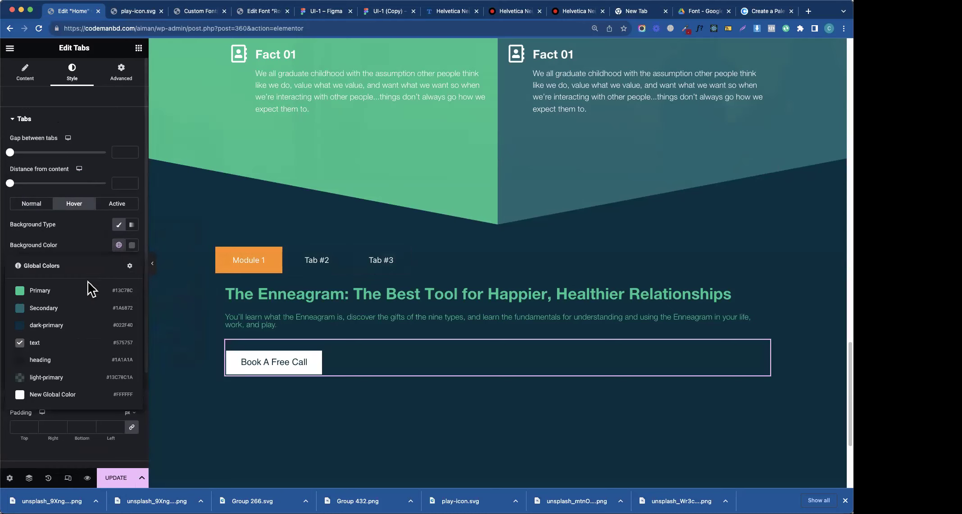
{"action": "left_click", "coordinate": [75, 310]}
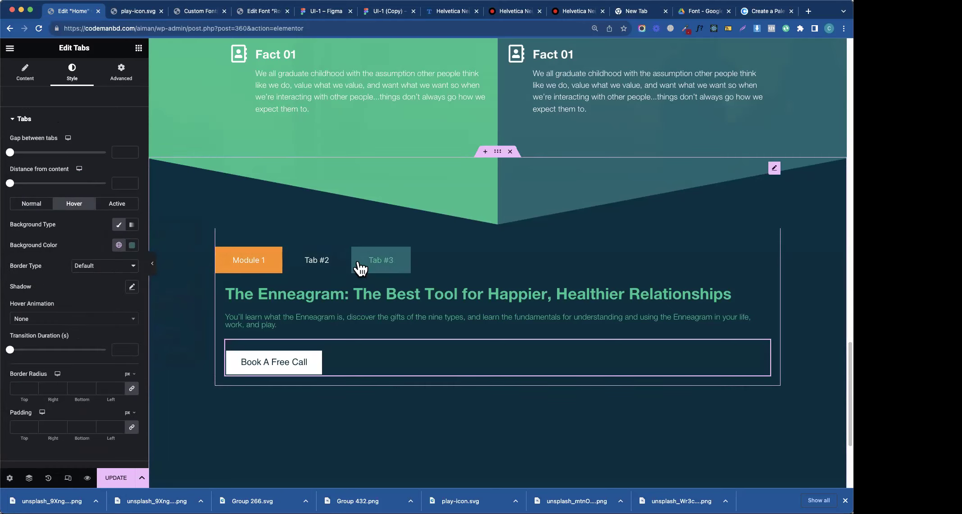
- Change the hovered title colour to the white global colour
{"action": "left_click", "coordinate": [45, 121]}
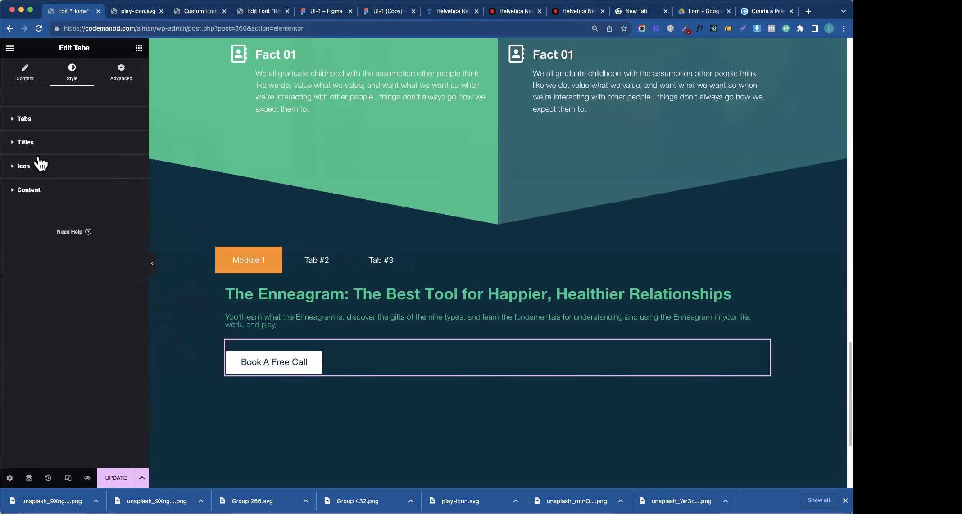
{"action": "left_click", "coordinate": [39, 166]}
{"action": "left_click", "coordinate": [56, 146]}
{"action": "left_click", "coordinate": [85, 192]}
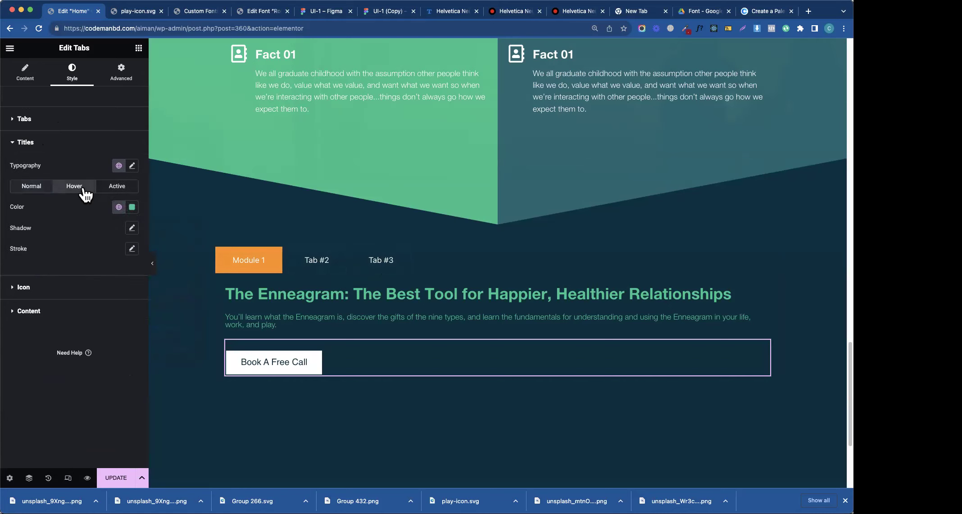
{"action": "left_click", "coordinate": [119, 207]}
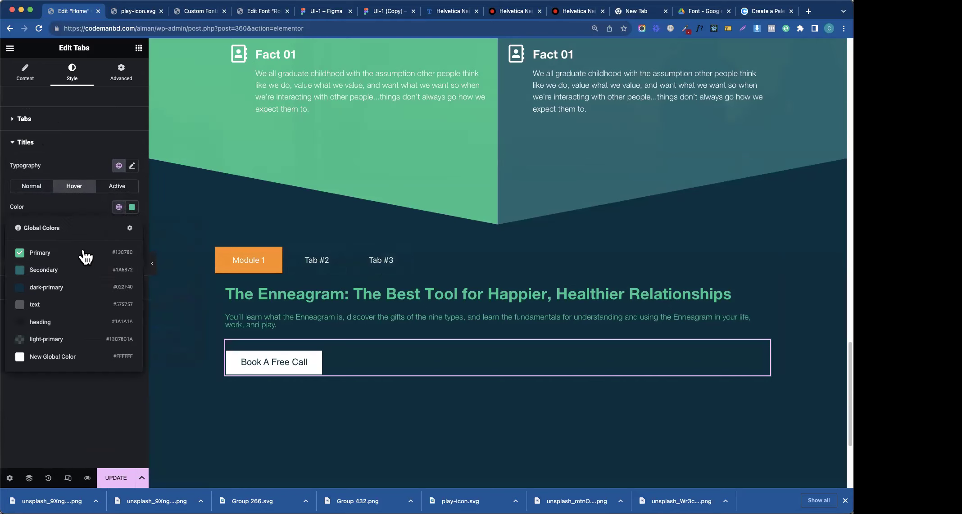
{"action": "left_click", "coordinate": [36, 357]}
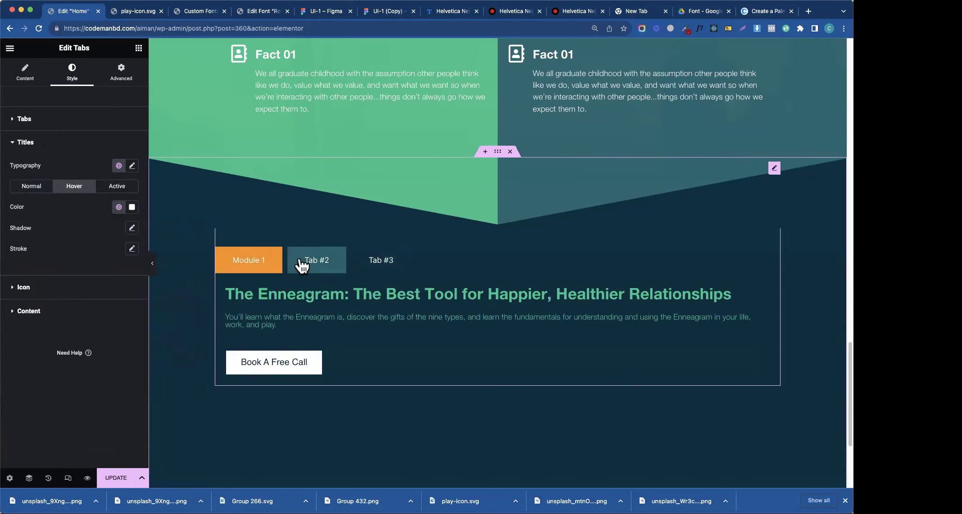
- Preview Module 1, Tab #2 and Tab #3 with the editor panel hidden, then restore it
{"action": "left_click", "coordinate": [301, 265]}
{"action": "left_click", "coordinate": [388, 266]}
{"action": "left_click", "coordinate": [257, 266]}
{"action": "left_click", "coordinate": [318, 268]}
{"action": "left_click", "coordinate": [272, 265]}
{"action": "left_click", "coordinate": [324, 270]}
{"action": "left_click", "coordinate": [378, 267]}
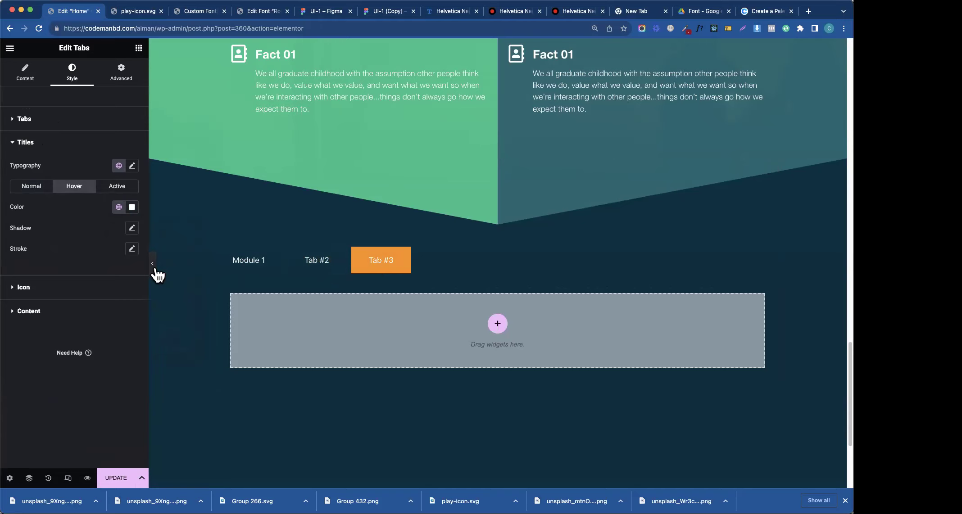
{"action": "left_click", "coordinate": [156, 270]}
{"action": "left_click", "coordinate": [198, 255]}
{"action": "left_click", "coordinate": [224, 255]}
{"action": "left_click", "coordinate": [291, 253]}
{"action": "left_click", "coordinate": [165, 249]}
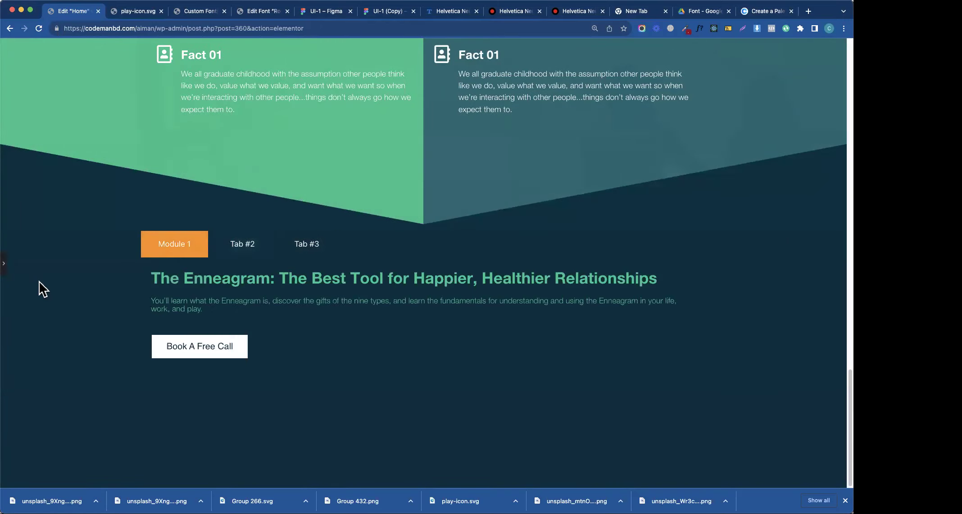
{"action": "left_click", "coordinate": [4, 264]}
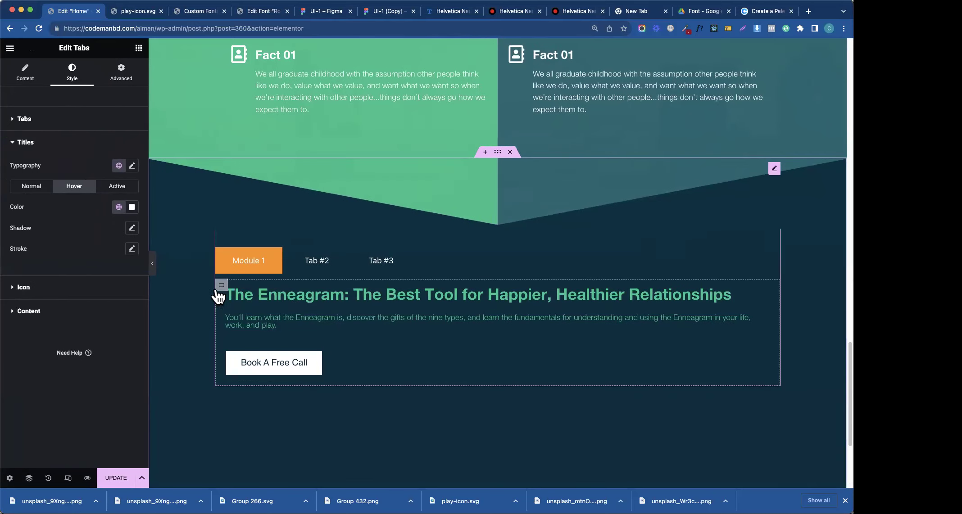
- Copy the Module 1 heading, paragraph and button and paste them into Tab #2
{"action": "right_click", "coordinate": [222, 294]}
{"action": "left_click", "coordinate": [262, 317]}
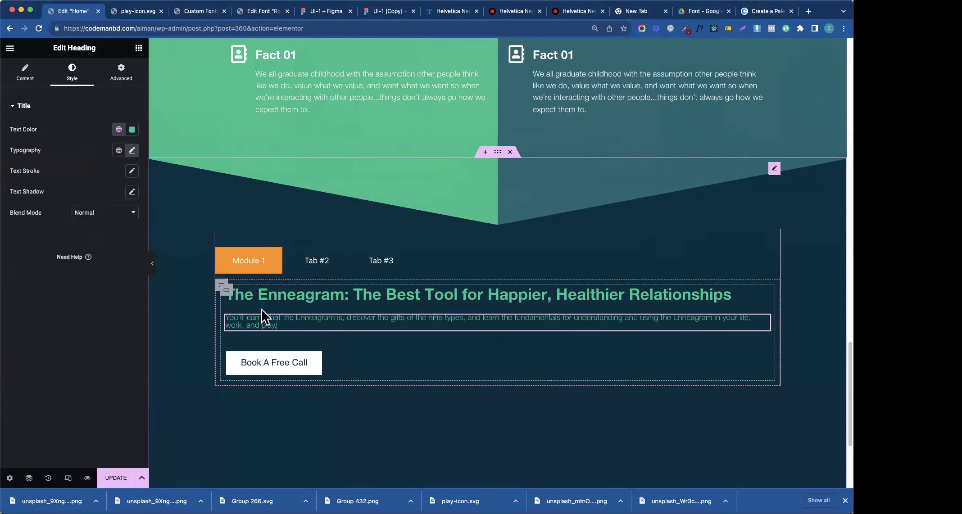
{"action": "right_click", "coordinate": [233, 299]}
{"action": "key", "text": "Escape"}
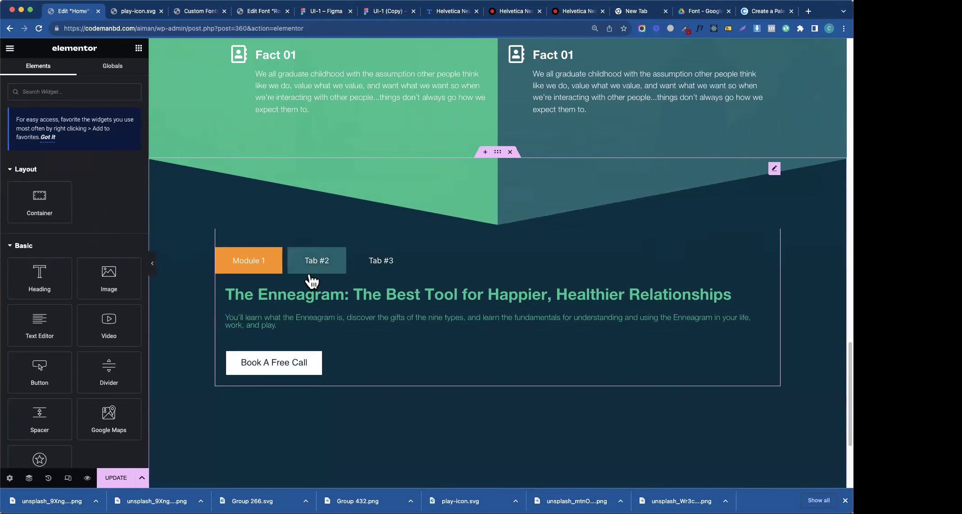
{"action": "left_click", "coordinate": [318, 262]}
{"action": "right_click", "coordinate": [460, 329]}
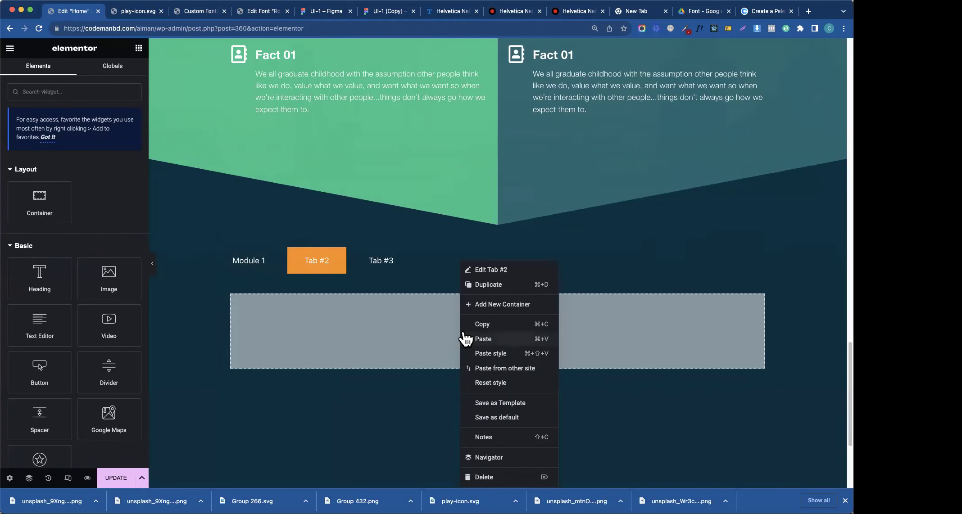
{"action": "left_click", "coordinate": [480, 340]}
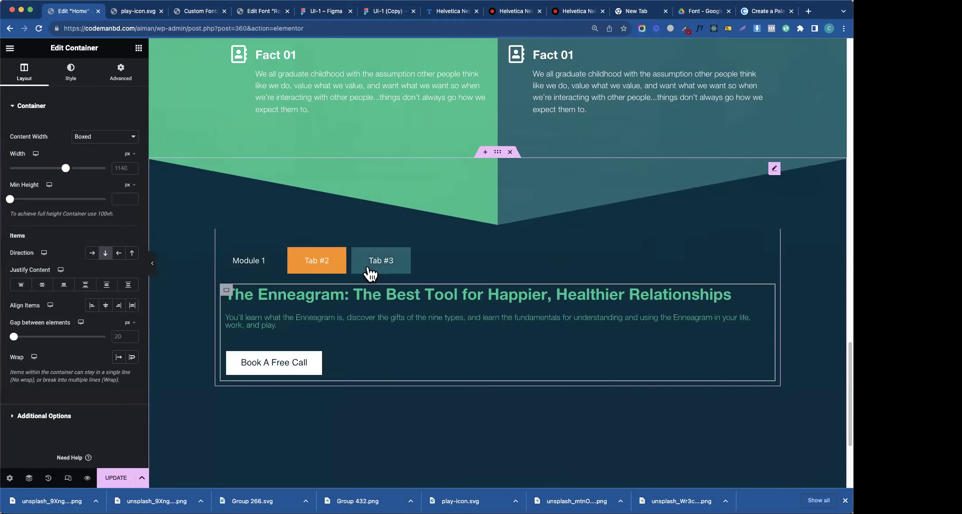
- Open Tab #3, enter 3 in a panel field, and save the page with Update
{"action": "left_click", "coordinate": [381, 260]}
{"action": "left_click", "coordinate": [477, 294]}
{"action": "left_click_drag", "start_coordinate": [13, 141], "coordinate": [49, 141]}
{"action": "type", "text": "3"}
{"action": "left_click", "coordinate": [116, 478]}
- Preview the page on Module 1 and compare it with the Figma design
{"action": "left_click", "coordinate": [152, 267]}
{"action": "left_click", "coordinate": [4, 264]}
{"action": "left_click", "coordinate": [273, 251]}
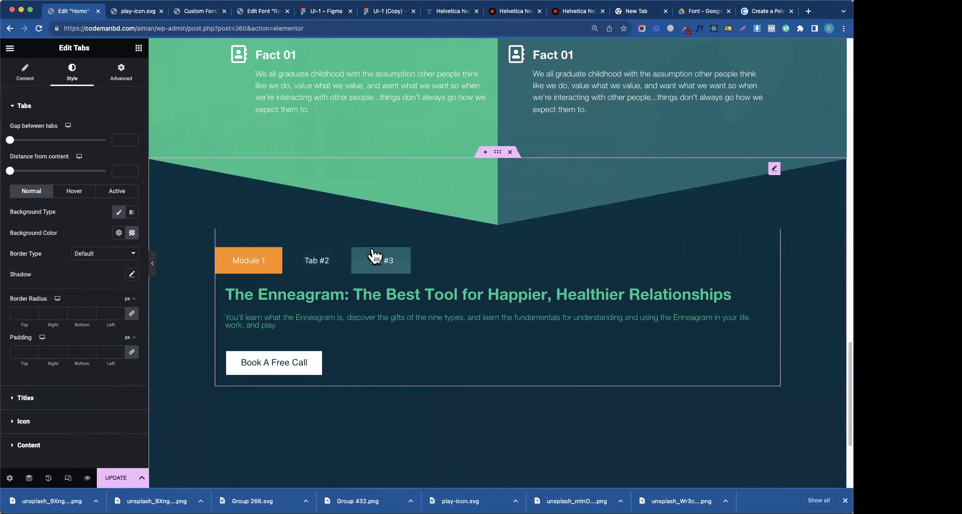
{"action": "left_click", "coordinate": [375, 18]}
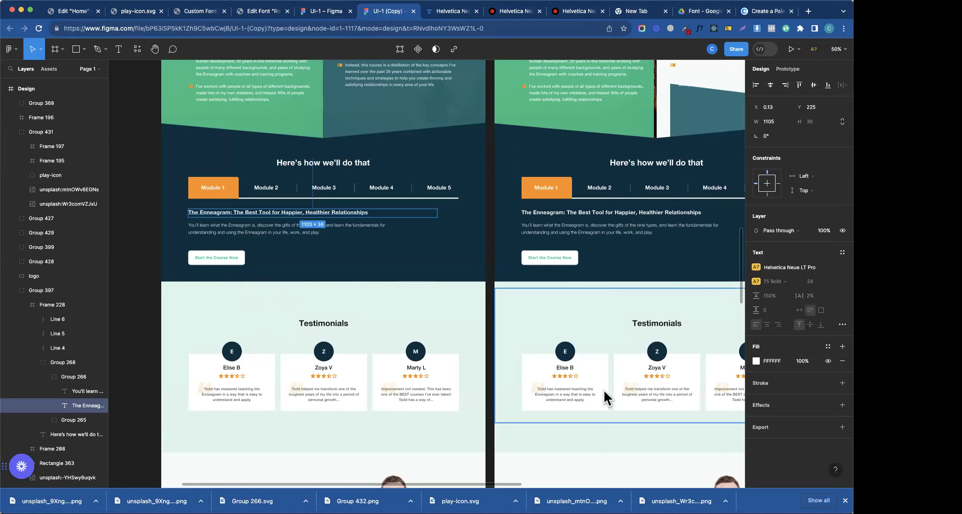
{"action": "left_click", "coordinate": [73, 11]}
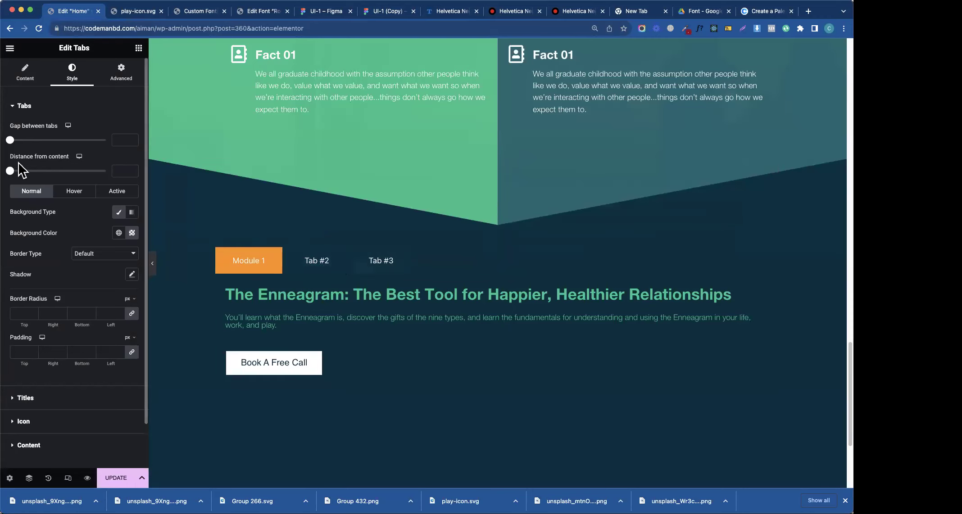
- Give the tabs a Solid border type with all border widths at 0
{"action": "left_click", "coordinate": [26, 108]}
{"action": "left_click", "coordinate": [25, 73]}
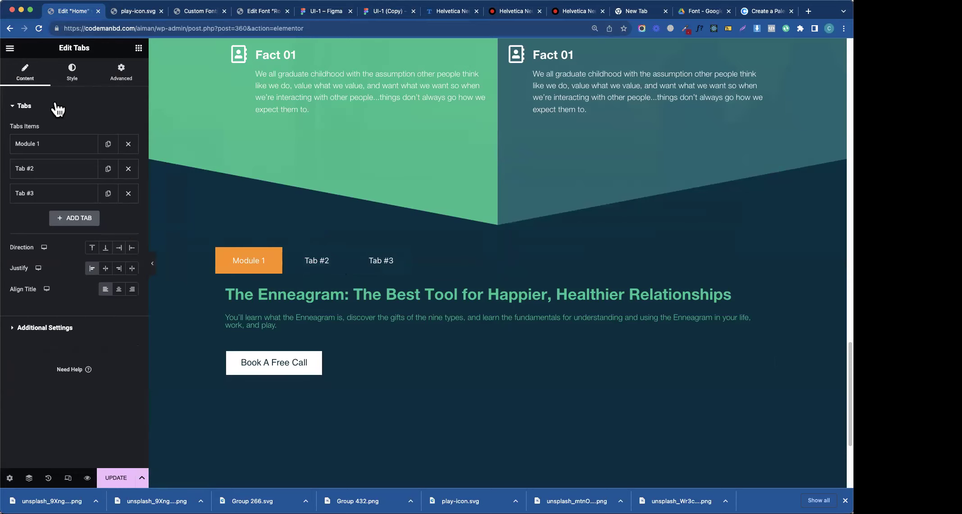
{"action": "left_click", "coordinate": [51, 112]}
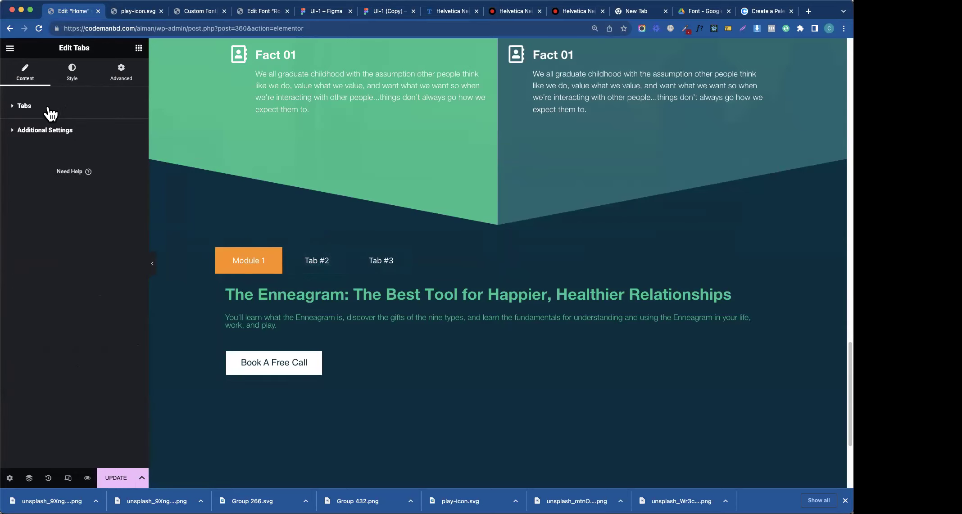
{"action": "left_click", "coordinate": [68, 77]}
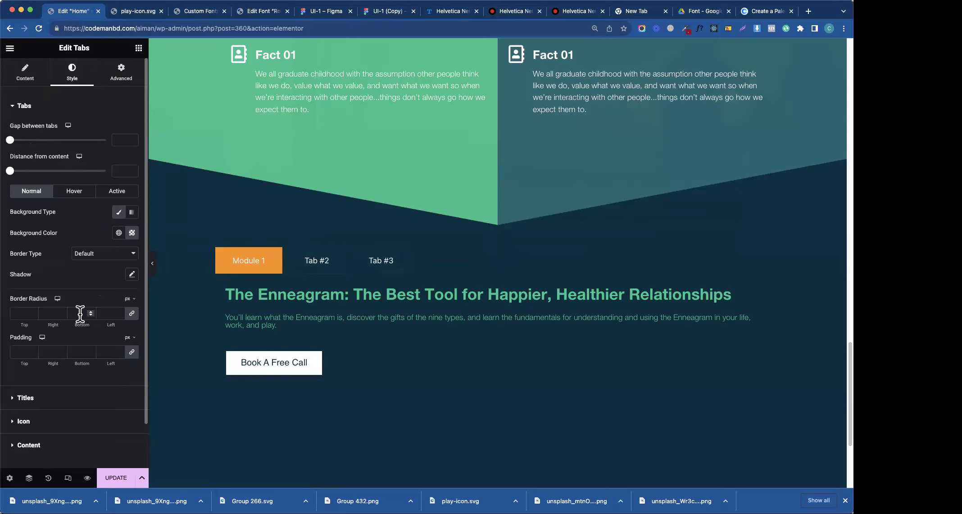
{"action": "left_click", "coordinate": [91, 261]}
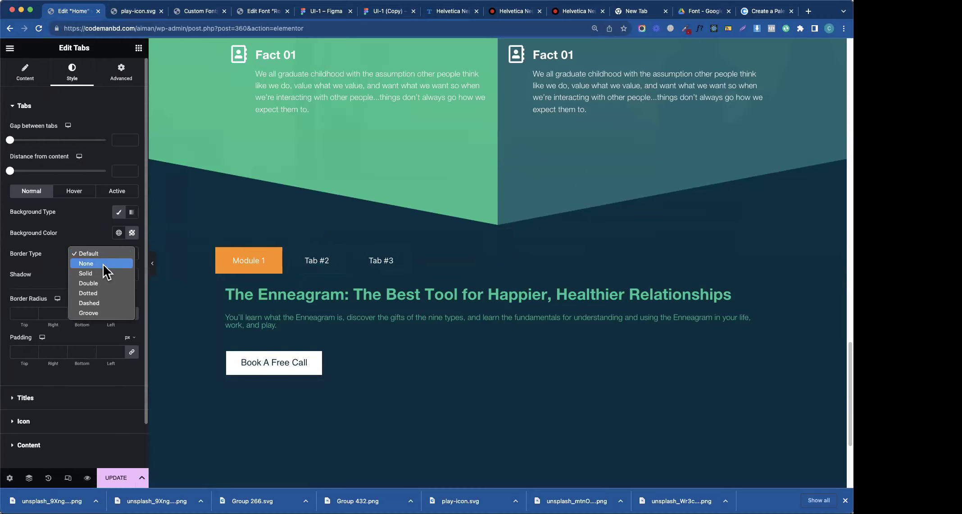
{"action": "left_click", "coordinate": [104, 273]}
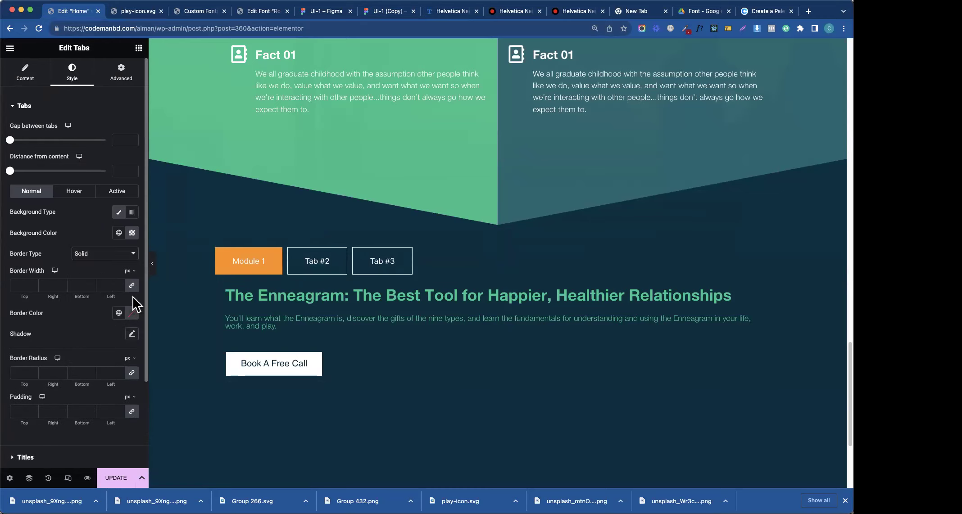
{"action": "left_click", "coordinate": [81, 285]}
{"action": "type", "text": "0"}
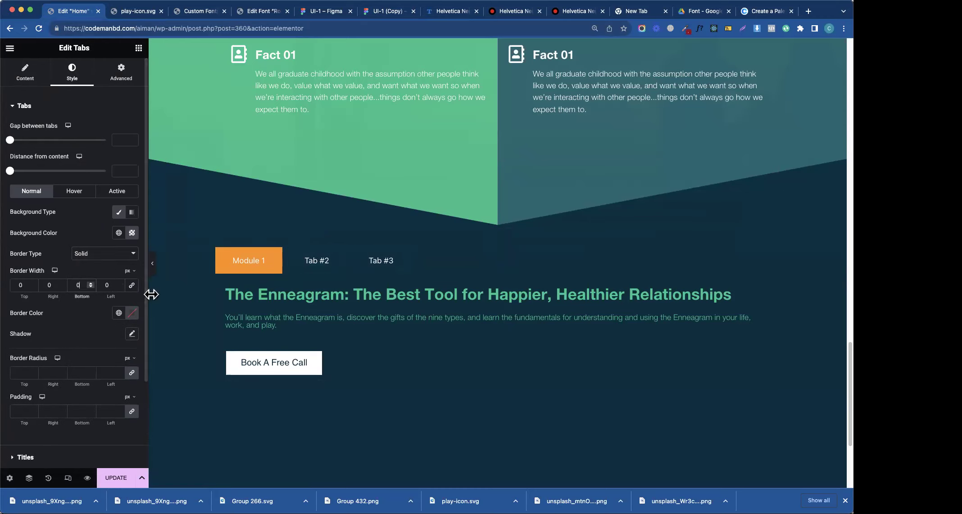
- Set the tab border's left width to 4, leaving the other sides at 0
{"action": "left_click", "coordinate": [116, 286]}
{"action": "left_click", "coordinate": [51, 285]}
{"action": "key", "text": "Up"}
{"action": "key", "text": "Up"}
{"action": "key", "text": "Up"}
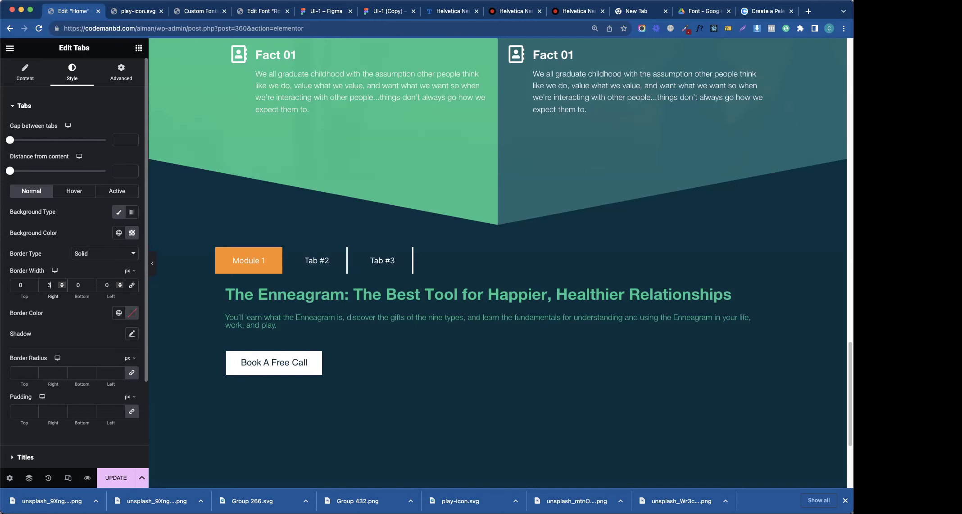
{"action": "key", "text": "Down"}
{"action": "left_click", "coordinate": [103, 286]}
{"action": "key", "text": "Up"}
{"action": "key", "text": "Up"}
{"action": "key", "text": "Up"}
{"action": "key", "text": "Up"}
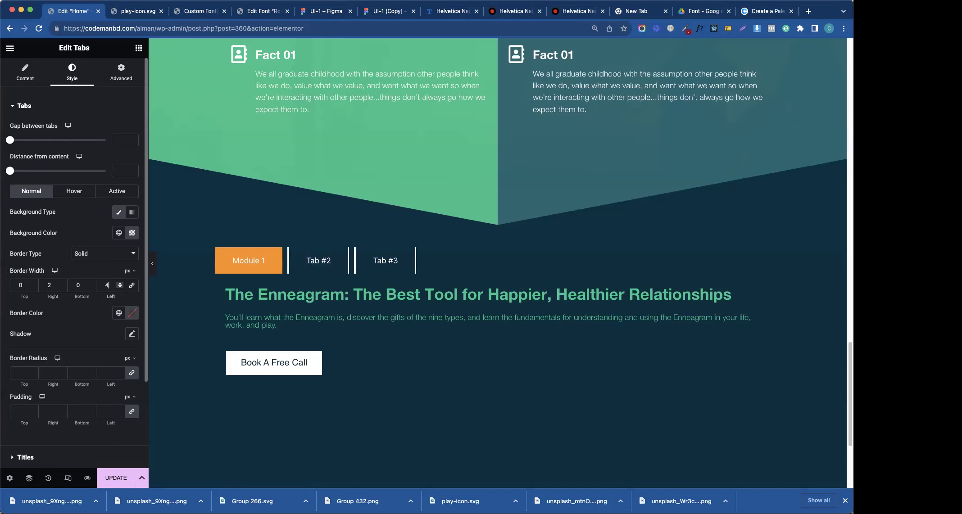
{"action": "left_click", "coordinate": [50, 285]}
{"action": "key", "text": "Down"}
{"action": "key", "text": "Down"}
{"action": "type", "text": "0"}
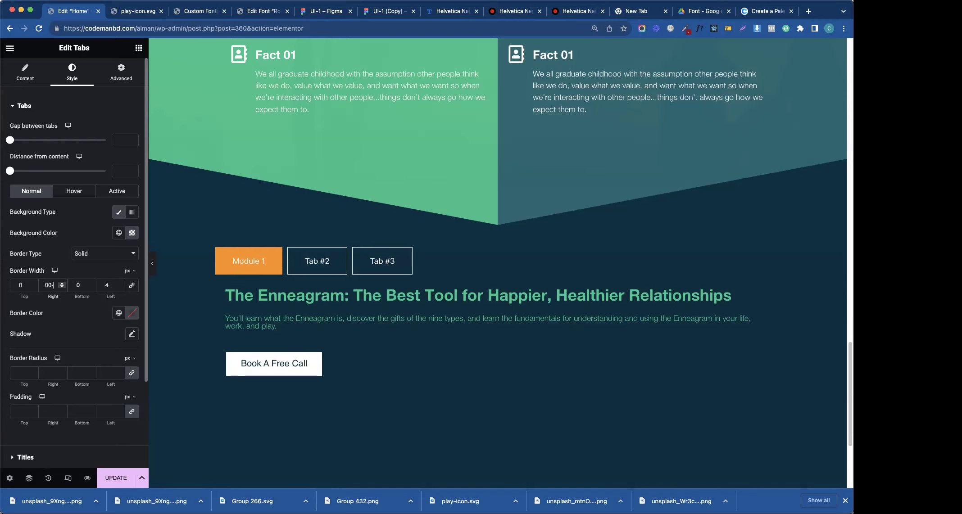
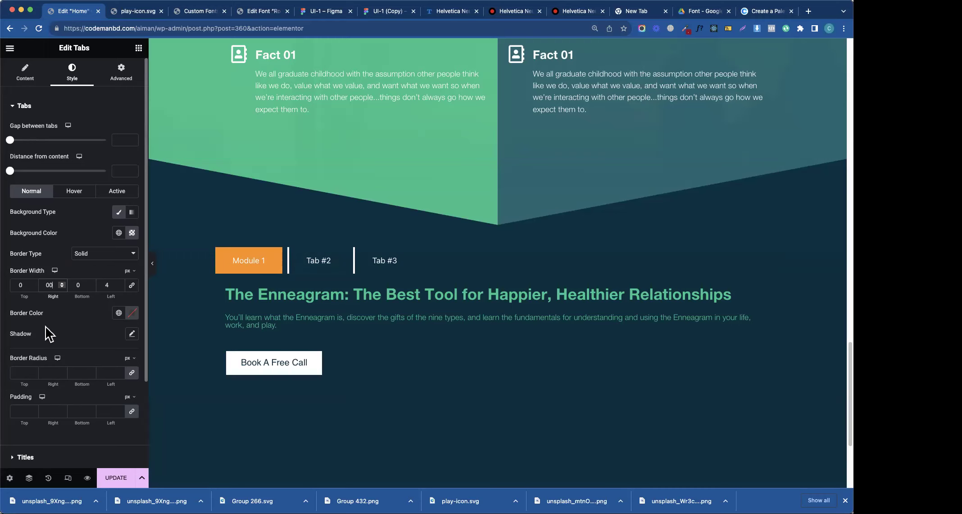
- Try tab padding of 30 and 28 against the Figma design, then clear the padding
{"action": "left_click", "coordinate": [28, 412]}
{"action": "type", "text": "10"}
{"action": "key", "text": "BackSpace"}
{"action": "key", "text": "BackSpace"}
{"action": "type", "text": "30"}
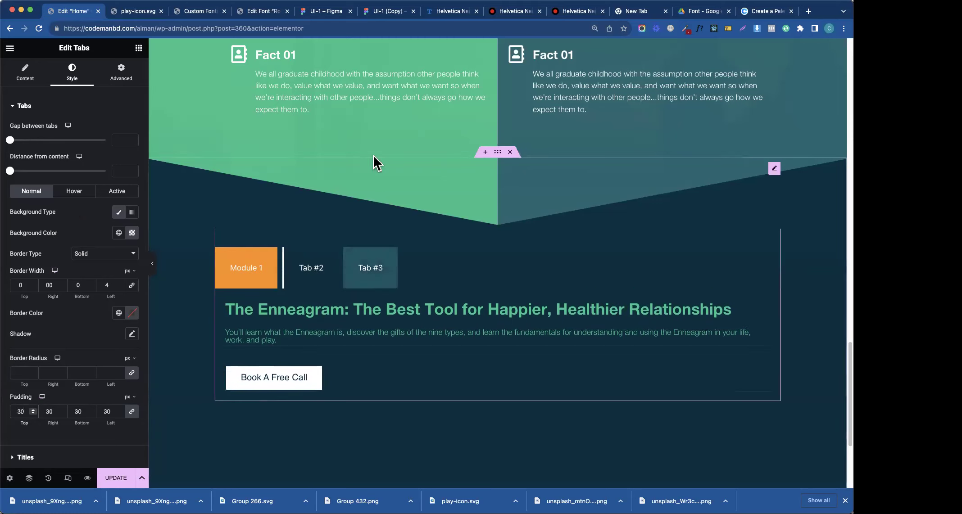
{"action": "left_click", "coordinate": [321, 11]}
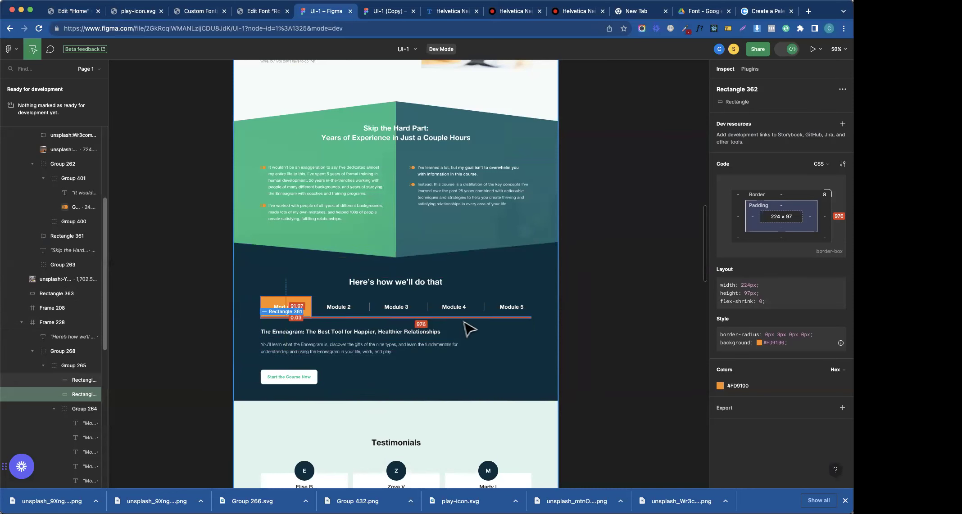
{"action": "left_click", "coordinate": [74, 10]}
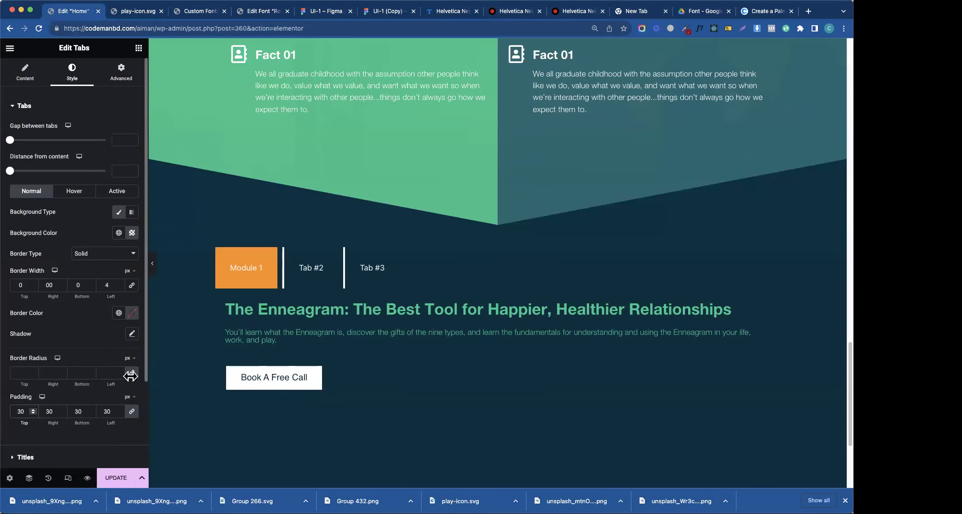
{"action": "key", "text": "Down"}
{"action": "key", "text": "Down"}
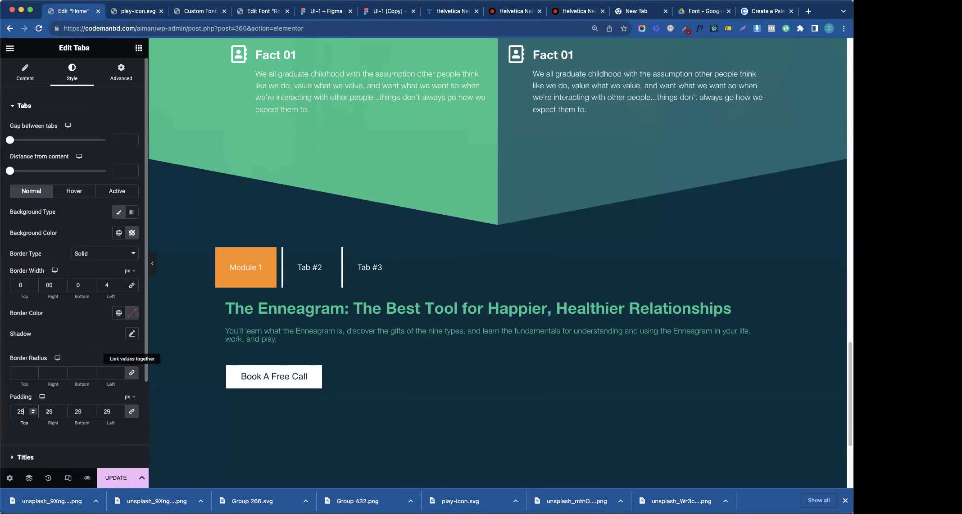
{"action": "key", "text": "BackSpace"}
{"action": "key", "text": "BackSpace"}
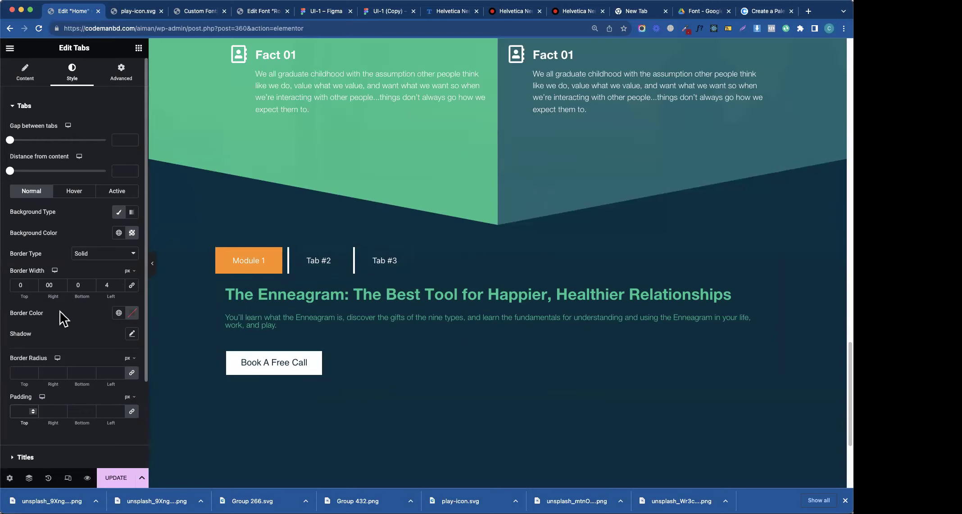
- Set the tabs' left border width to 2 and collapse all the style sections
{"action": "left_click", "coordinate": [114, 285]}
{"action": "key", "text": "Down"}
{"action": "key", "text": "Down"}
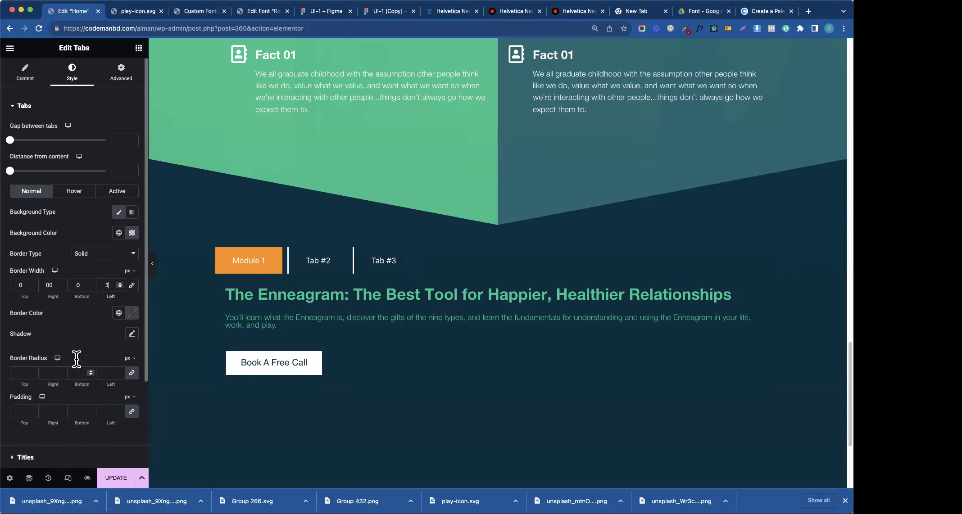
{"action": "left_click", "coordinate": [24, 106]}
{"action": "left_click", "coordinate": [28, 143]}
{"action": "left_click", "coordinate": [29, 144]}
{"action": "left_click", "coordinate": [27, 168]}
{"action": "left_click", "coordinate": [28, 172]}
{"action": "left_click", "coordinate": [25, 191]}
{"action": "left_click", "coordinate": [24, 190]}
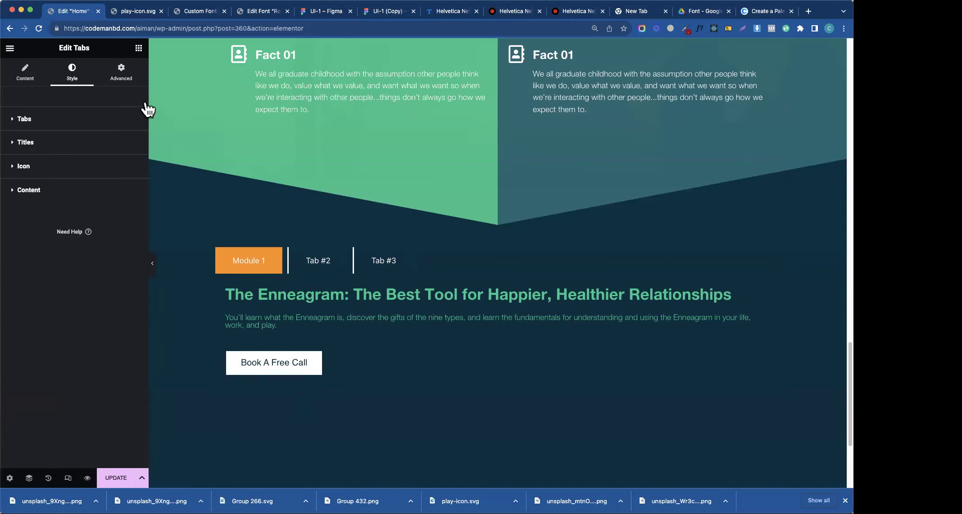
{"action": "left_click", "coordinate": [264, 14]}
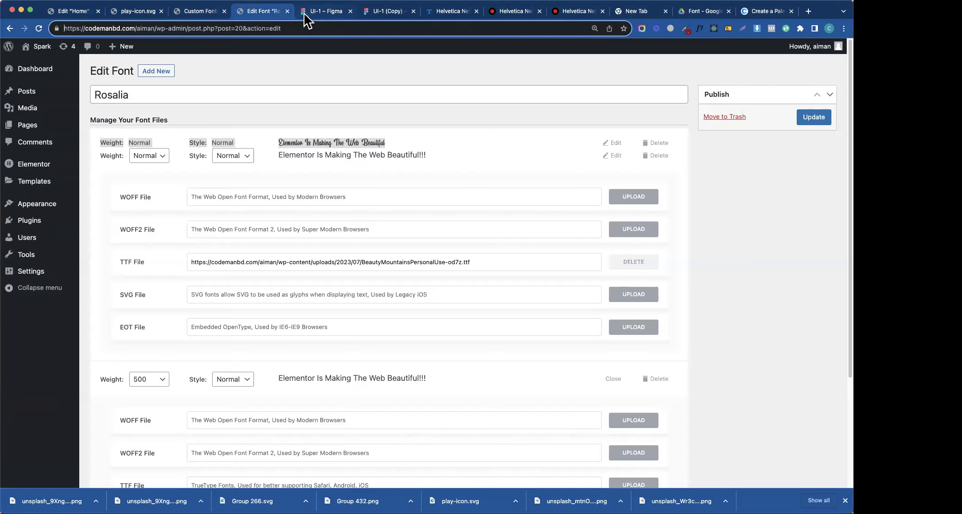
- After checking the Figma design, collapse the Elementor panel to preview the Enneagram tabs full width
{"action": "left_click", "coordinate": [310, 13]}
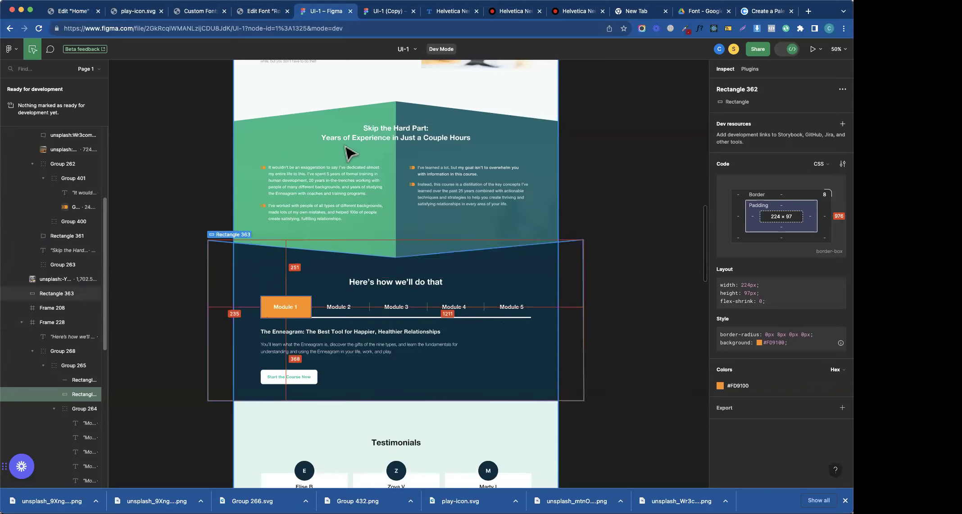
{"action": "left_click", "coordinate": [129, 14]}
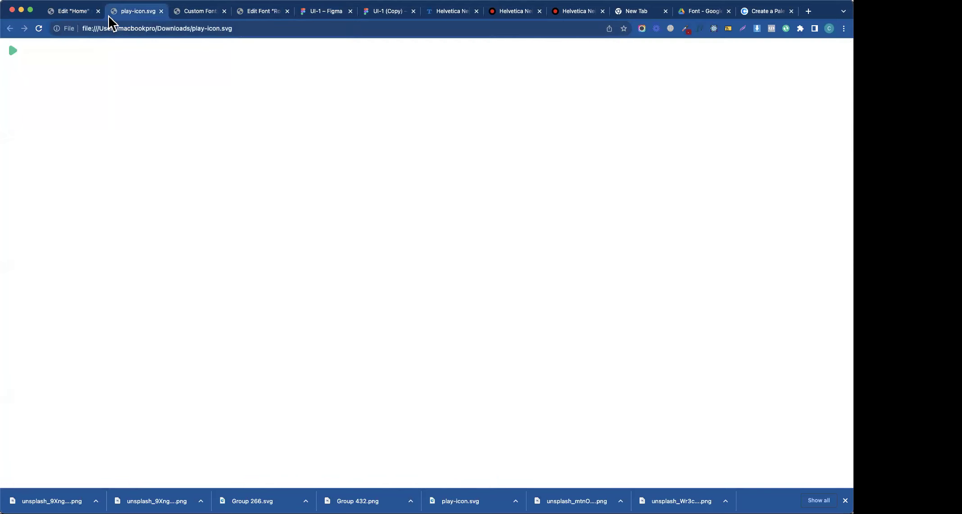
{"action": "left_click", "coordinate": [78, 13]}
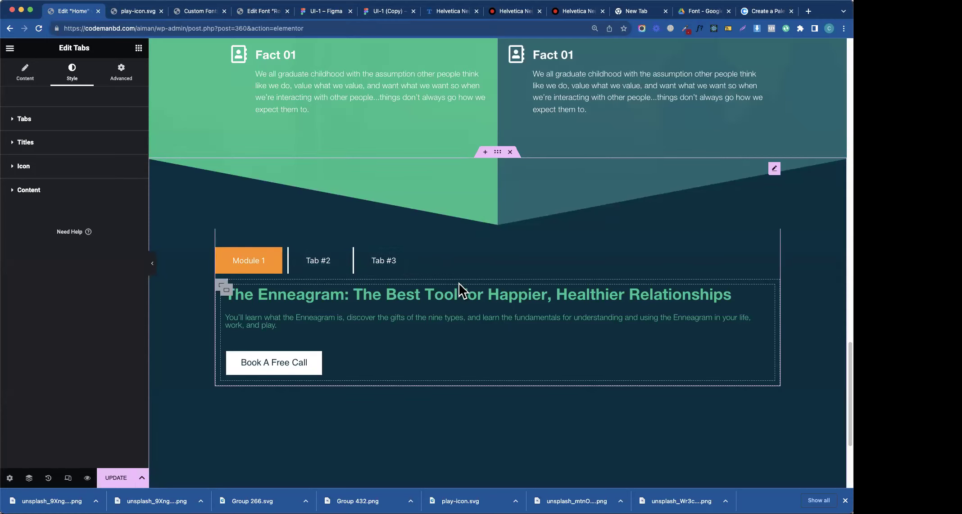
{"action": "left_click", "coordinate": [138, 48]}
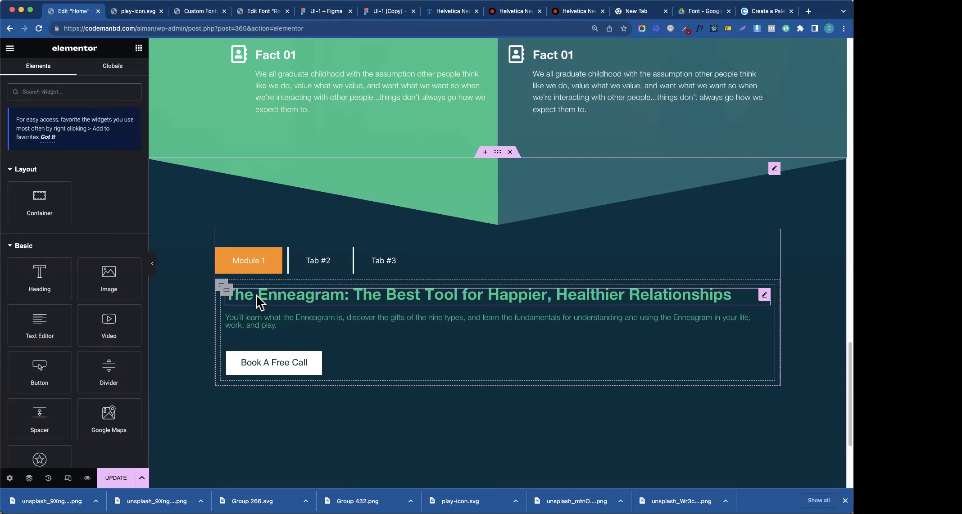
{"action": "left_click", "coordinate": [153, 266]}
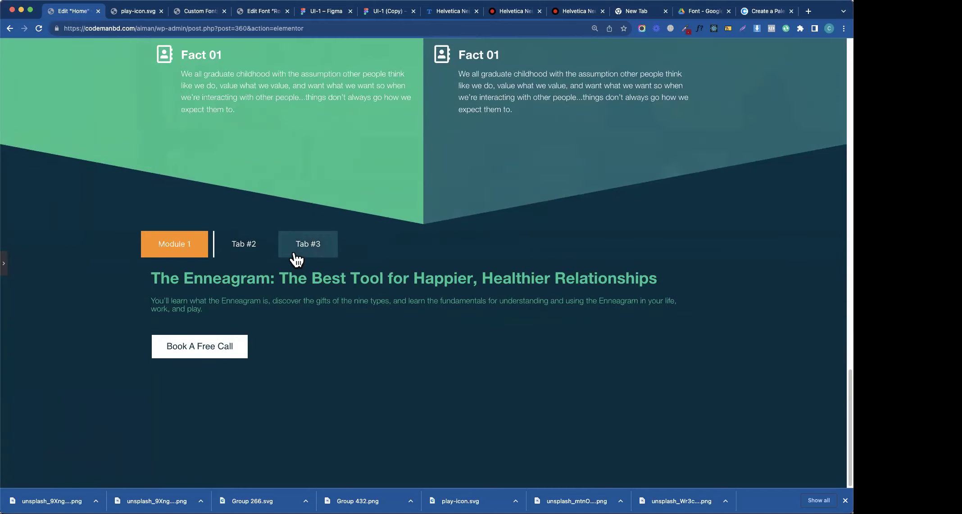
{"action": "right_click", "coordinate": [326, 243]}
- Inspect Tab #3 and add a new .e-n-tabs-heading style rule in DevTools
{"action": "left_click", "coordinate": [348, 426]}
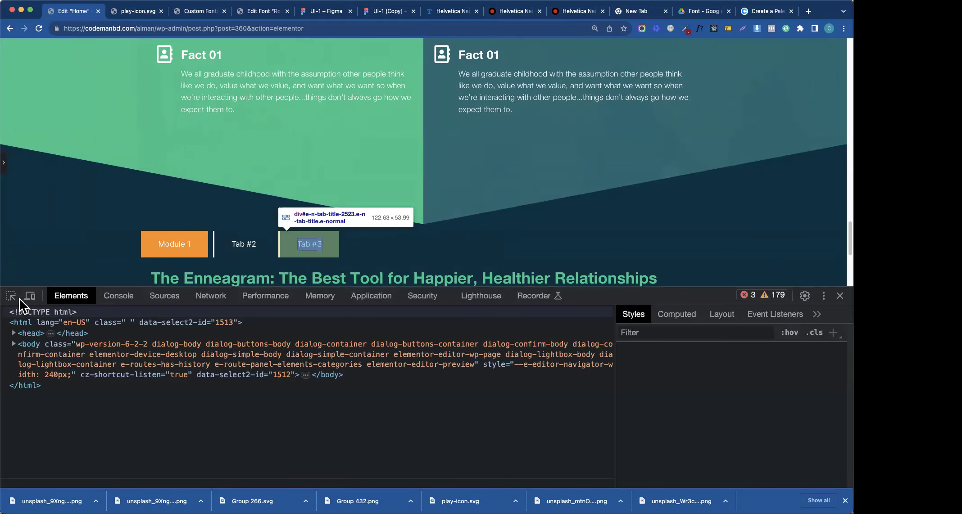
{"action": "left_click", "coordinate": [10, 296]}
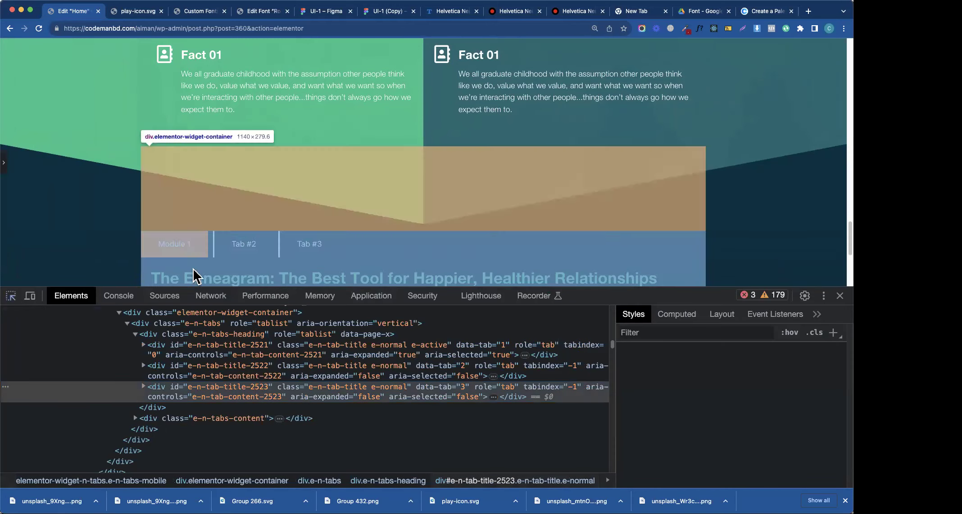
{"action": "left_click", "coordinate": [210, 265]}
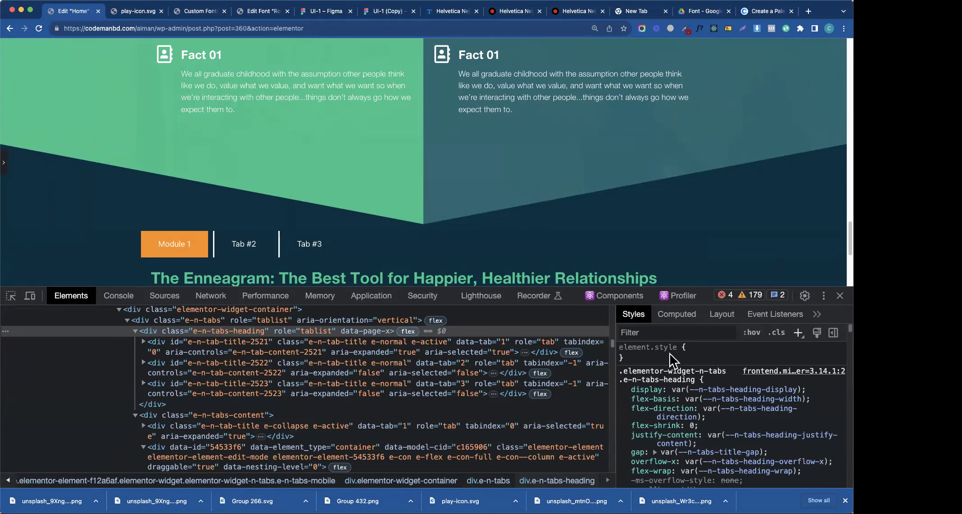
{"action": "left_click", "coordinate": [798, 332]}
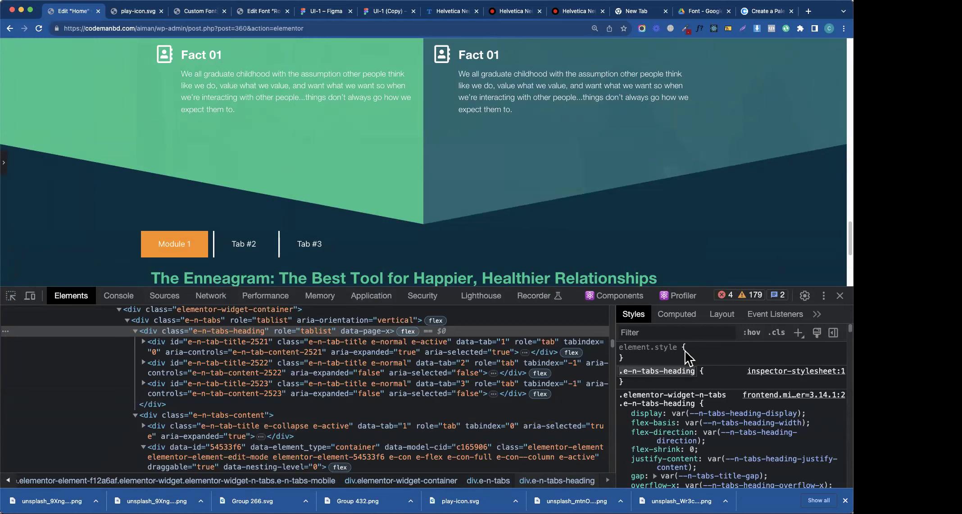
{"action": "left_click", "coordinate": [715, 371]}
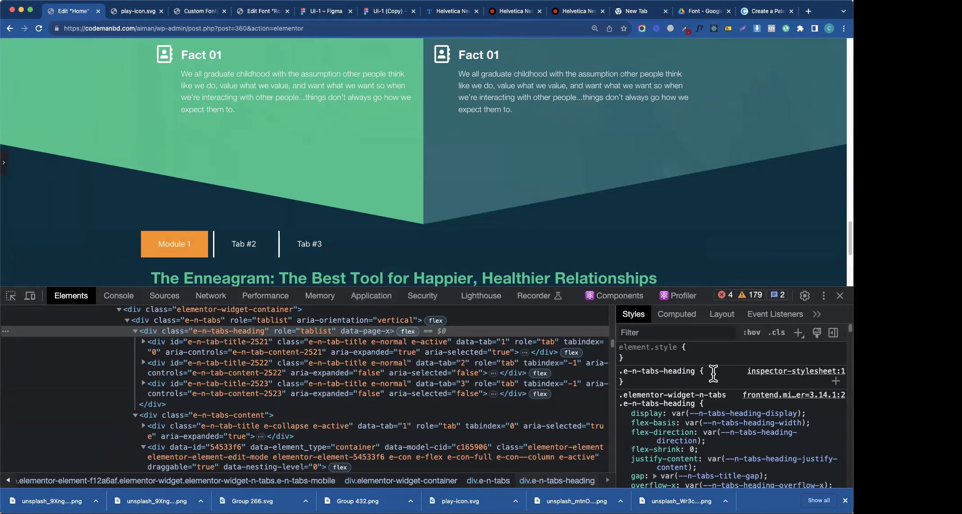
- Give the rule border-bottom: 2px solid white, then close DevTools
{"action": "left_click", "coordinate": [714, 373]}
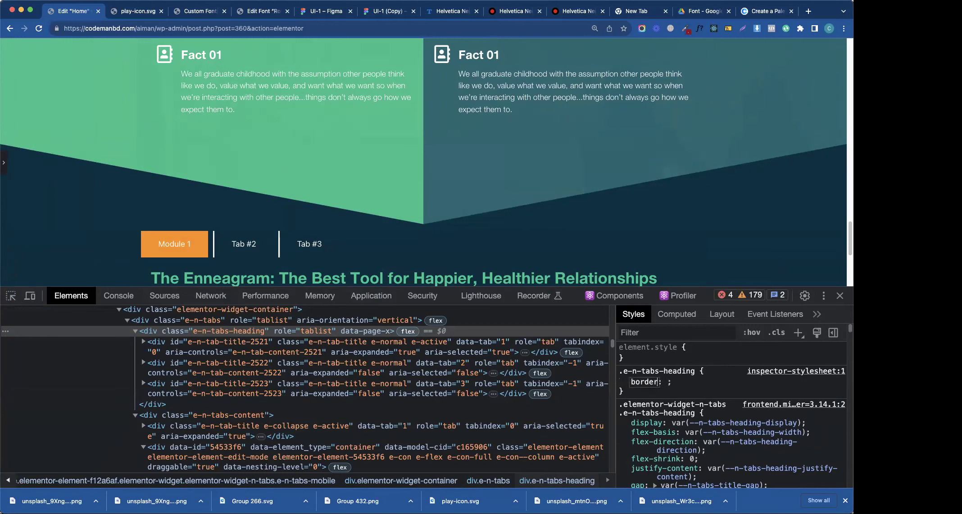
{"action": "key", "text": "Tab"}
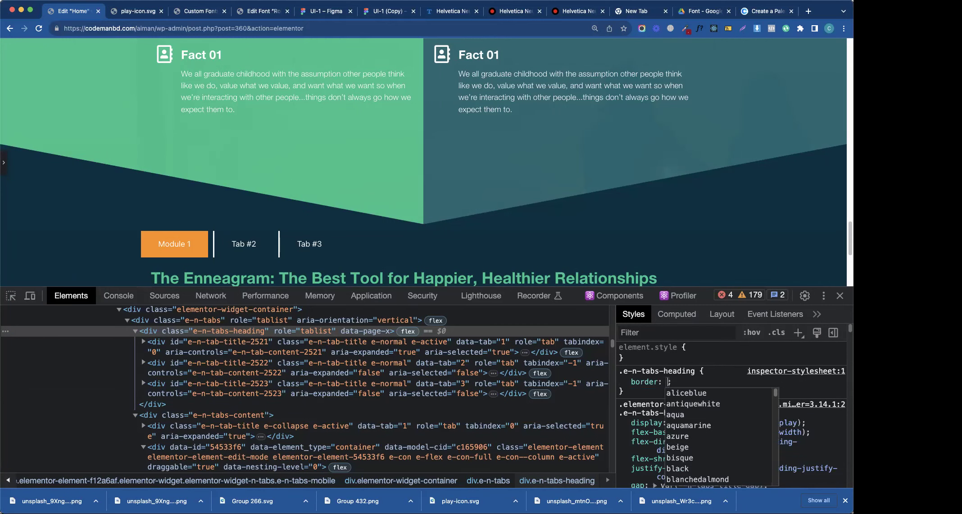
{"action": "left_click", "coordinate": [645, 382]}
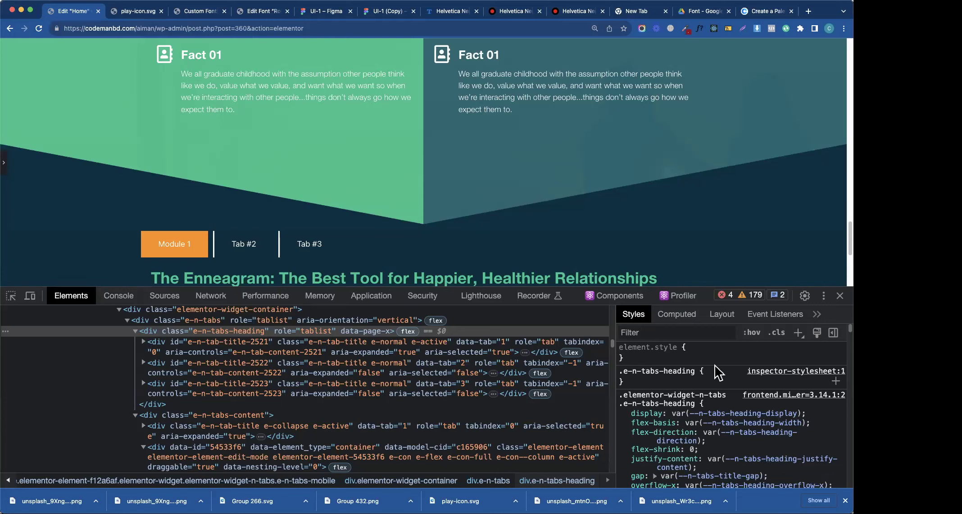
{"action": "left_click", "coordinate": [710, 380]}
{"action": "type", "text": "bor"}
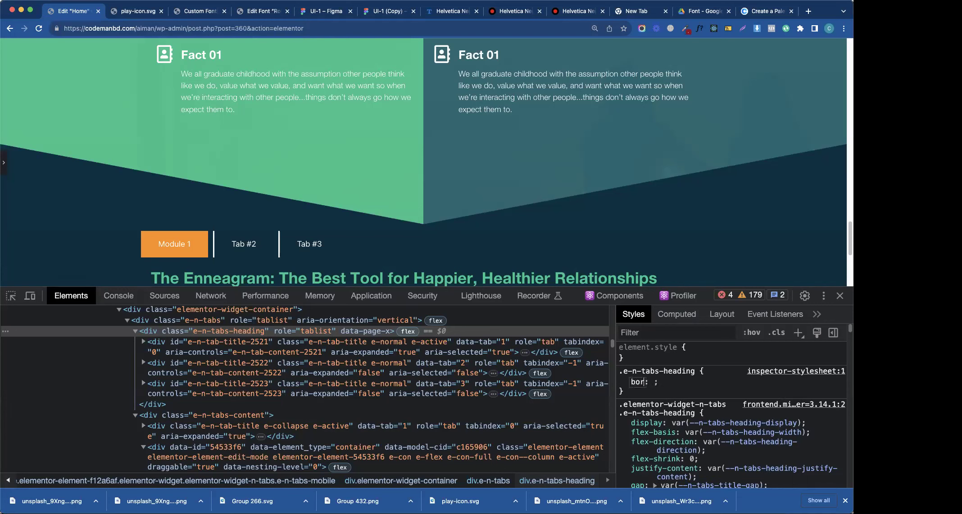
{"action": "type", "text": "der-bot"}
{"action": "key", "text": "BackSpace"}
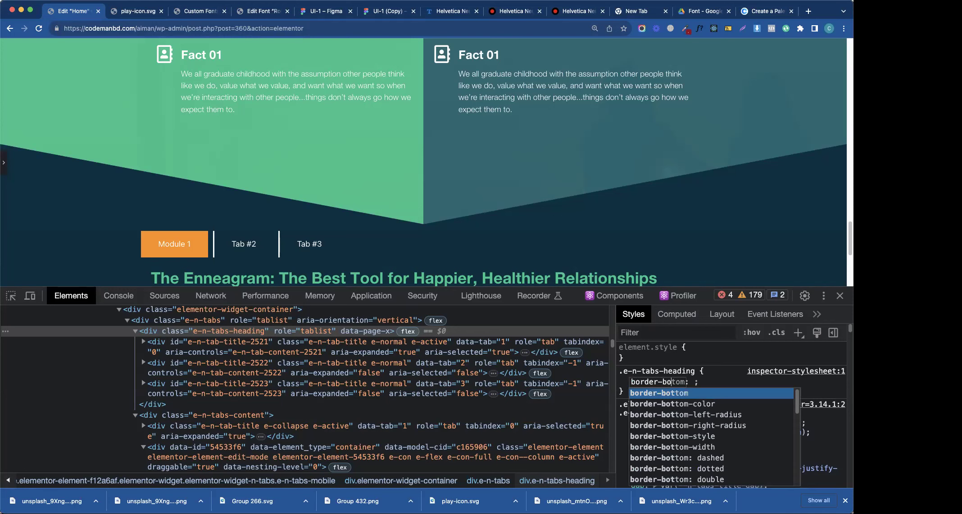
{"action": "key", "text": "Tab"}
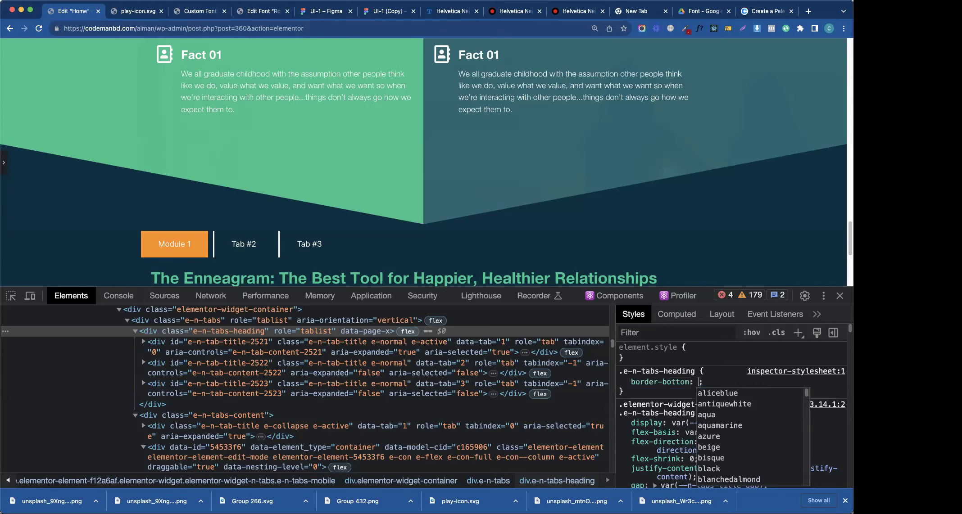
{"action": "type", "text": "px s"}
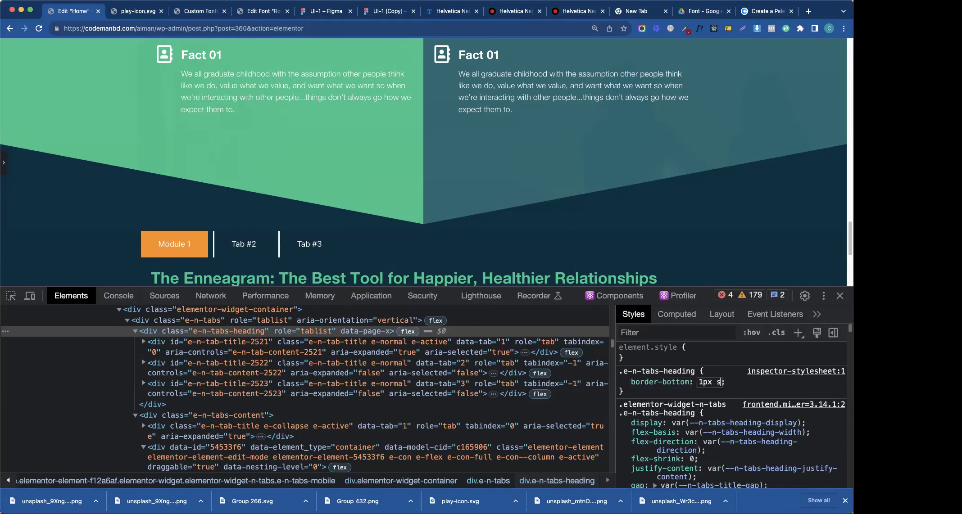
{"action": "type", "text": "olid white"}
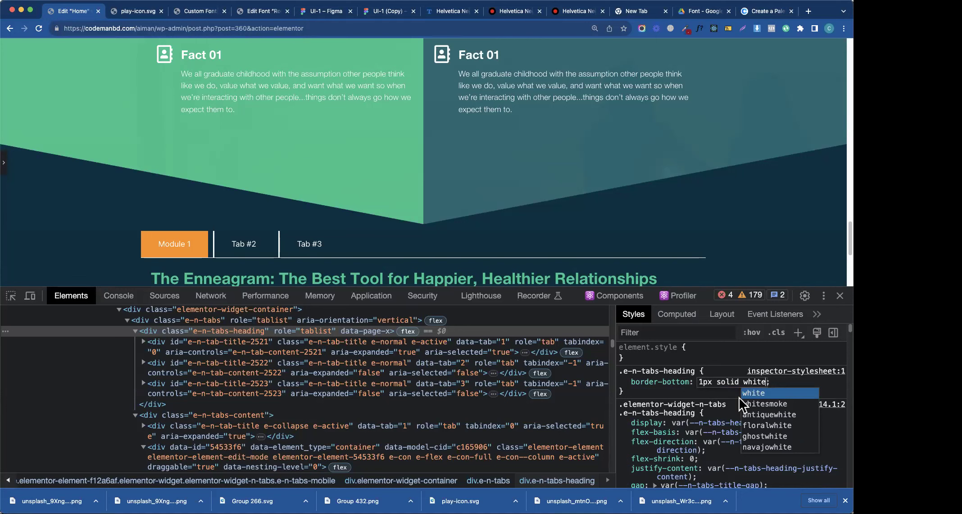
{"action": "key", "text": "Left"}
{"action": "key", "text": "Left"}
{"action": "key", "text": "Left"}
{"action": "key", "text": "Left"}
{"action": "key", "text": "Left"}
{"action": "key", "text": "Left"}
{"action": "key", "text": "Left"}
{"action": "key", "text": "Left"}
{"action": "key", "text": "Left"}
{"action": "key", "text": "Left"}
{"action": "key", "text": "Left"}
{"action": "key", "text": "Left"}
{"action": "key", "text": "Left"}
{"action": "key", "text": "Left"}
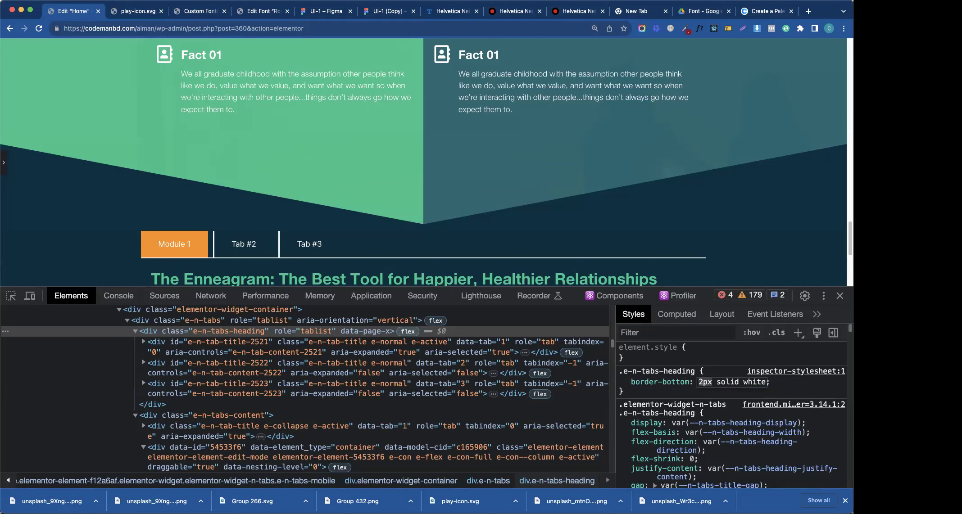
{"action": "left_click", "coordinate": [674, 396]}
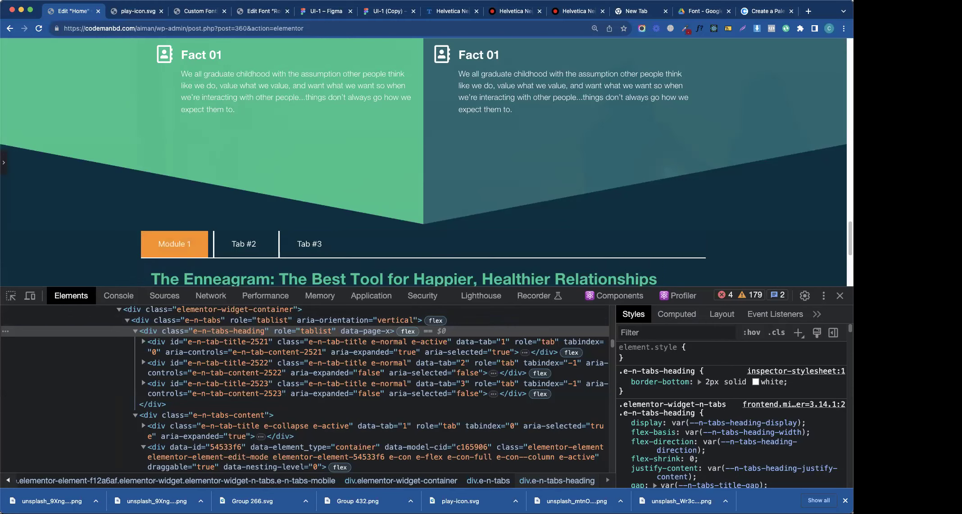
{"action": "key", "text": "super+alt+i"}
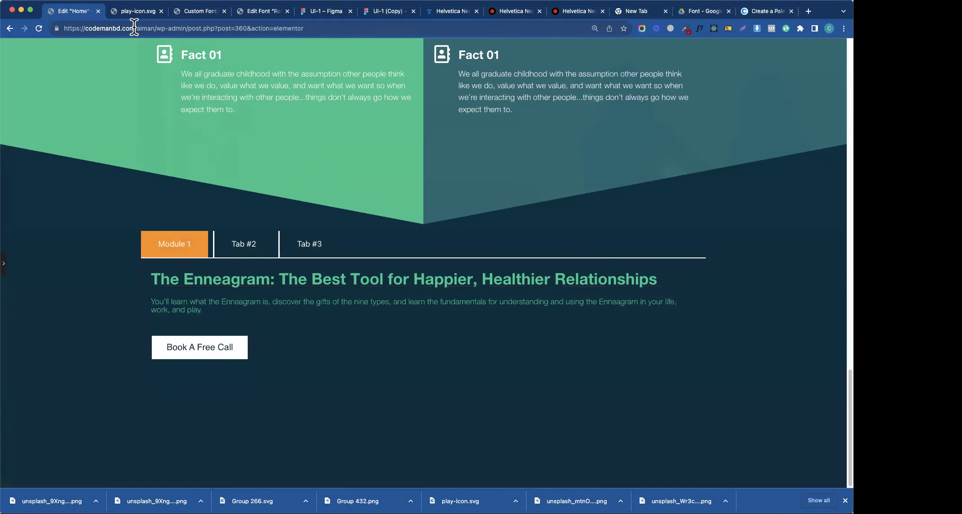
- Reopen the editing panel, select the tabs widget and open its Content style section
{"action": "left_click", "coordinate": [16, 268]}
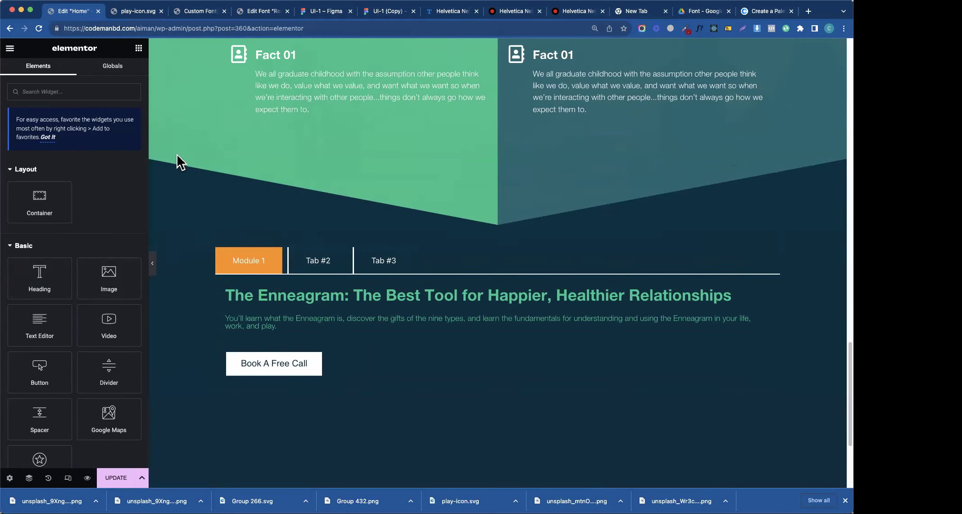
{"action": "left_click", "coordinate": [386, 268]}
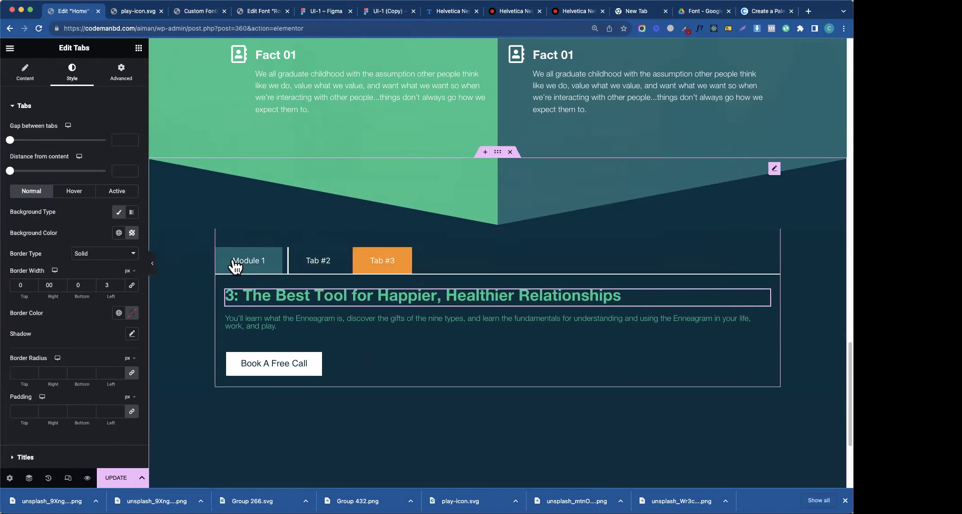
{"action": "left_click", "coordinate": [254, 264]}
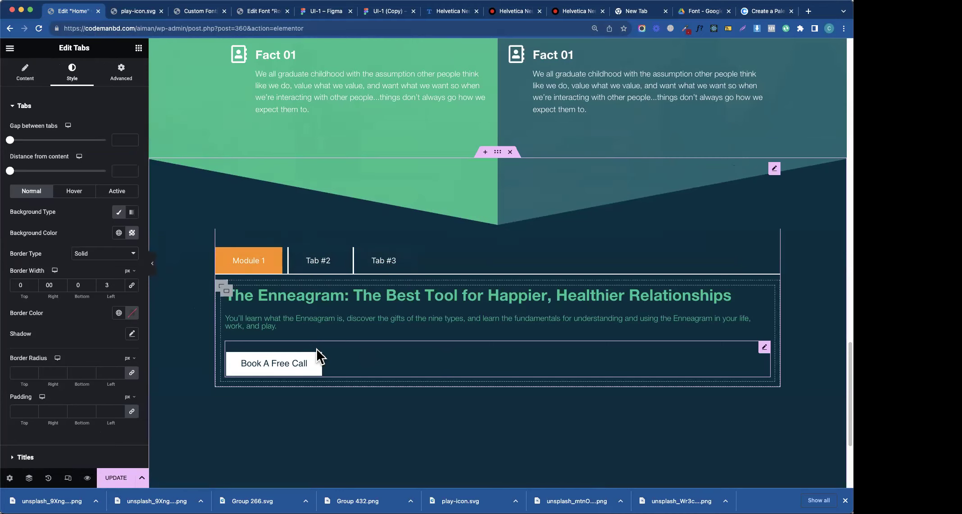
{"action": "left_click", "coordinate": [23, 105]}
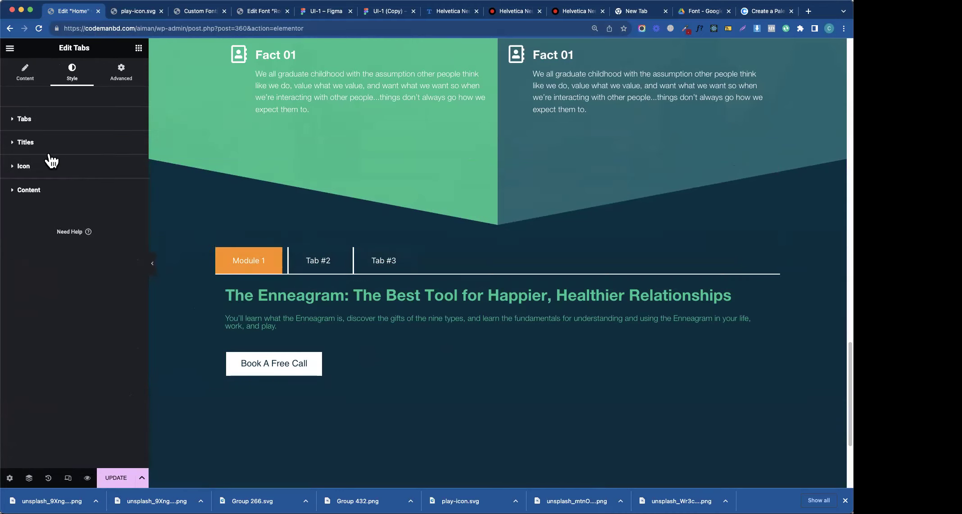
{"action": "left_click", "coordinate": [39, 190]}
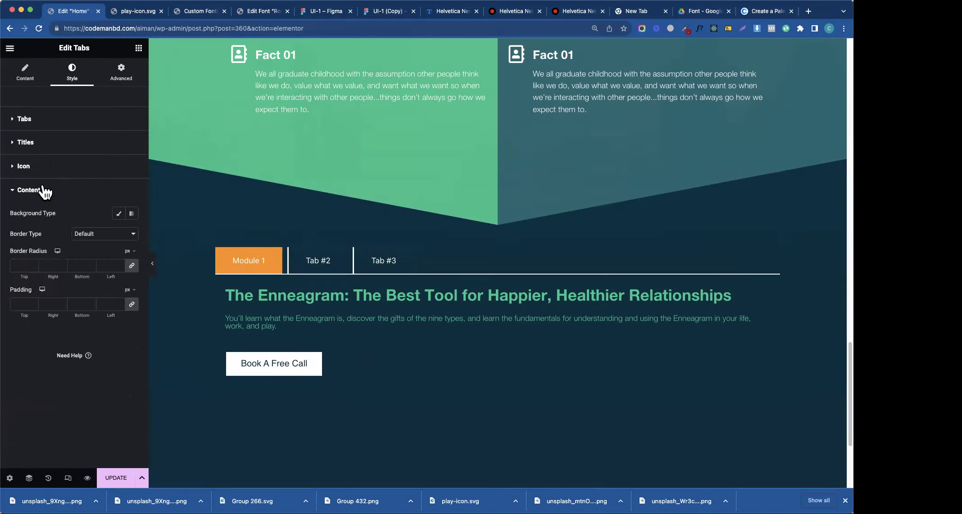
- Give the content area a solid white border, 2 px on top and 0 elsewhere
{"action": "left_click", "coordinate": [96, 241]}
{"action": "left_click", "coordinate": [96, 252]}
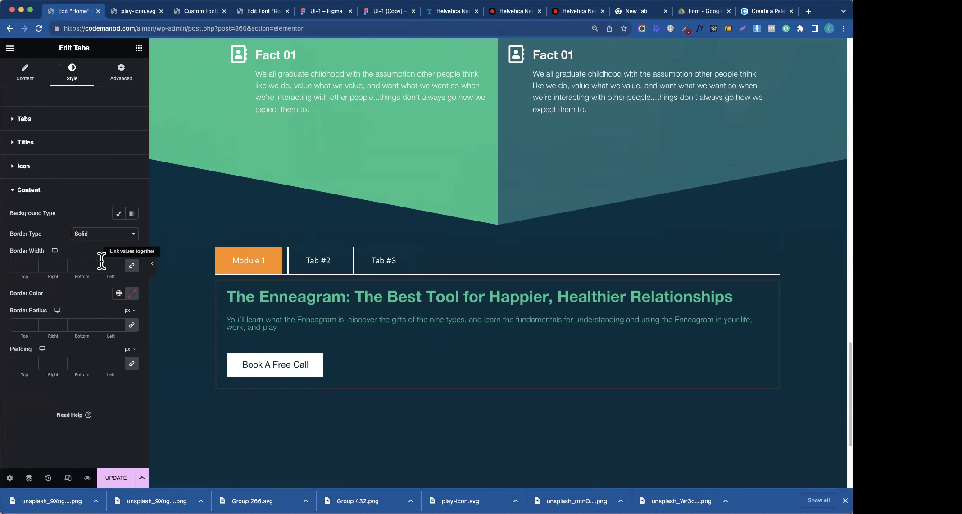
{"action": "left_click", "coordinate": [18, 265]}
{"action": "type", "text": "0"}
{"action": "key", "text": "BackSpace"}
{"action": "type", "text": "2"}
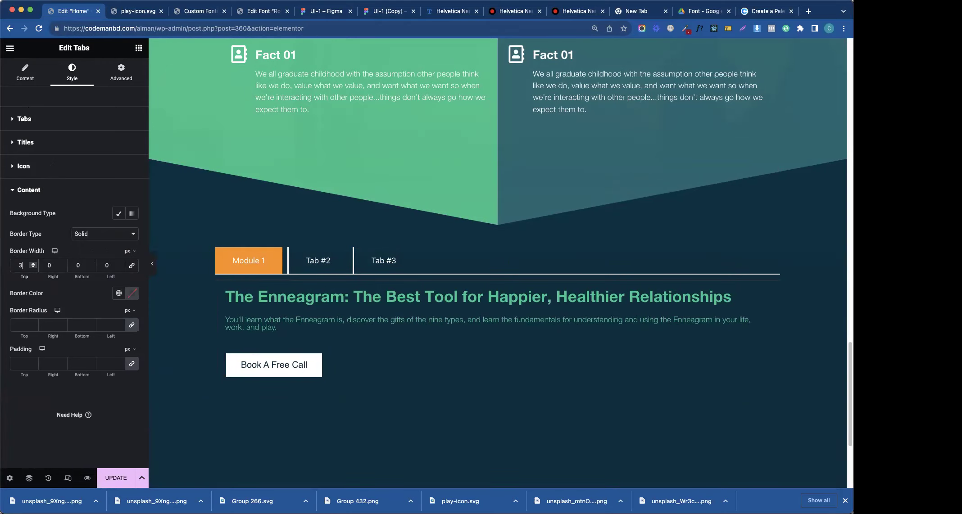
{"action": "key", "text": "Down"}
{"action": "left_click", "coordinate": [119, 293]}
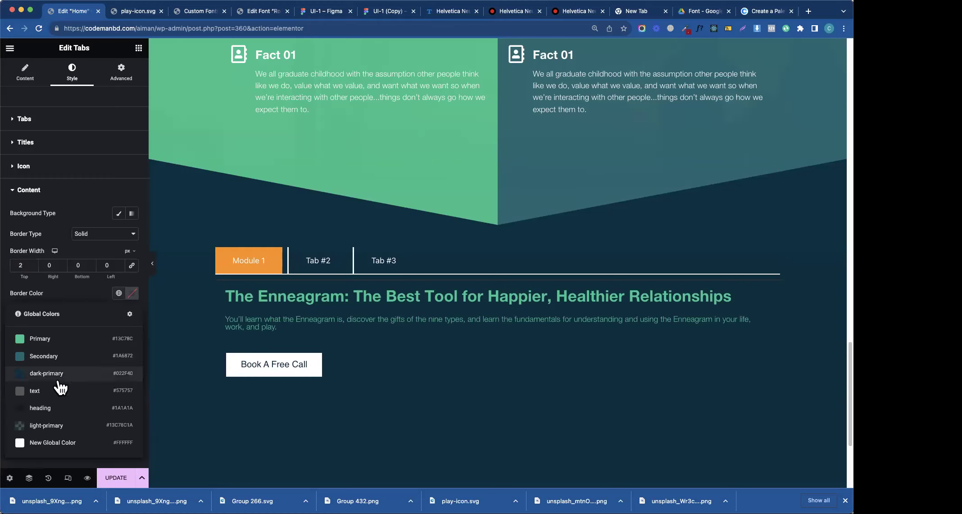
{"action": "left_click", "coordinate": [53, 443]}
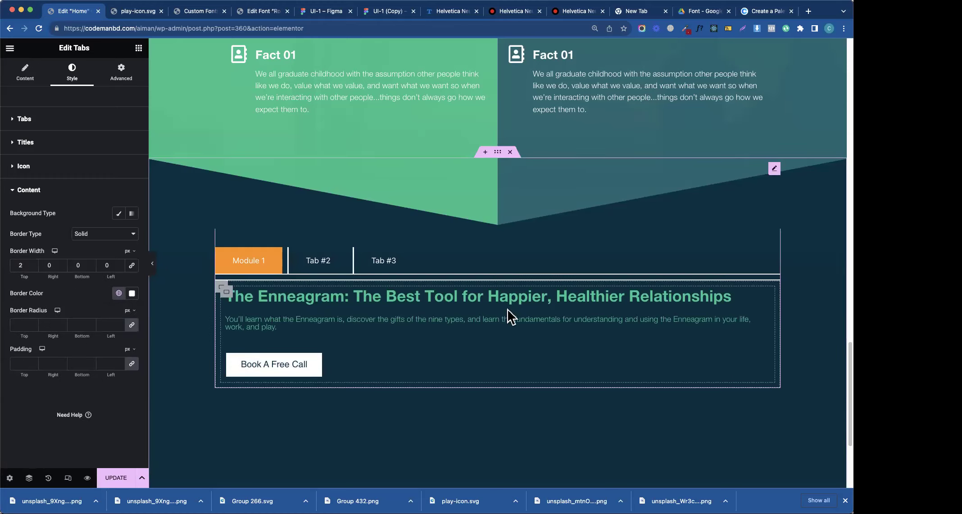
- Check Tab #2, Tab #3 and Module 1, then save and preview the page
{"action": "left_click", "coordinate": [326, 258]}
{"action": "left_click", "coordinate": [369, 260]}
{"action": "left_click", "coordinate": [259, 261]}
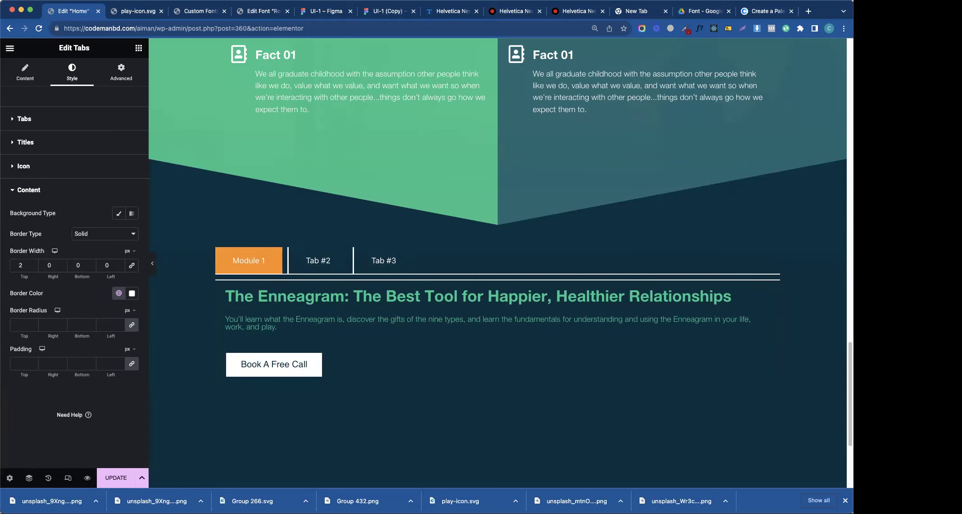
{"action": "left_click", "coordinate": [118, 480]}
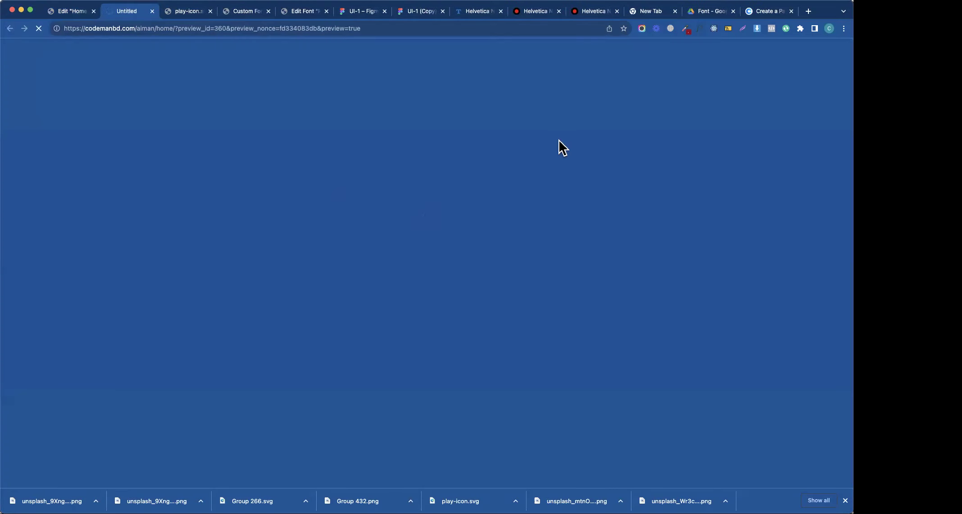
- Click through Tab #2, Tab #3 and Module 1 on the live preview
{"action": "scroll", "coordinate": [832, 315], "scroll_direction": "down", "scroll_amount": 20}
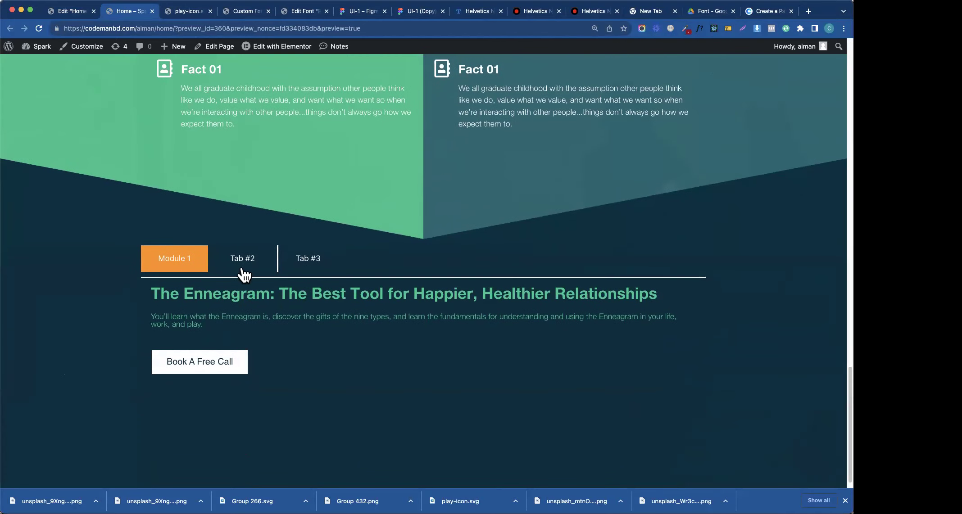
{"action": "left_click", "coordinate": [242, 269]}
{"action": "left_click", "coordinate": [292, 264]}
{"action": "left_click", "coordinate": [182, 266]}
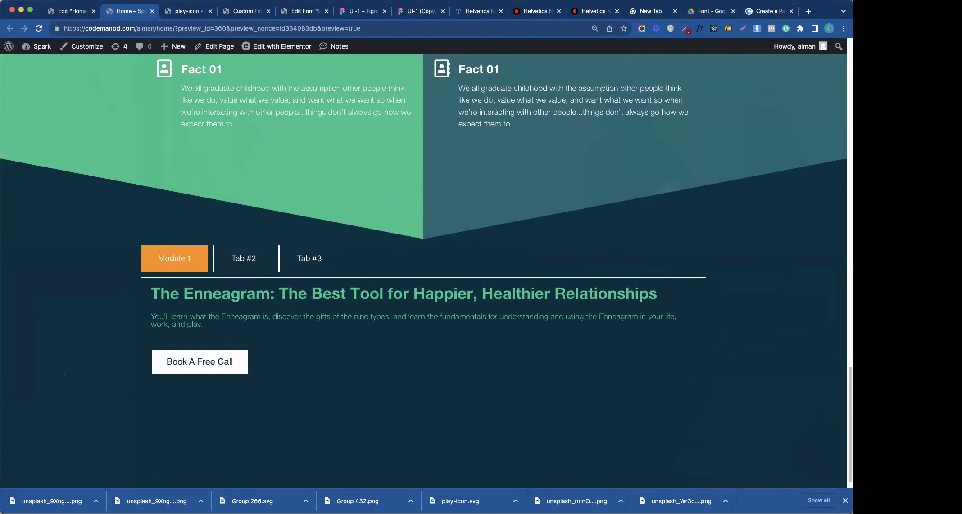
{"action": "left_click", "coordinate": [66, 12]}
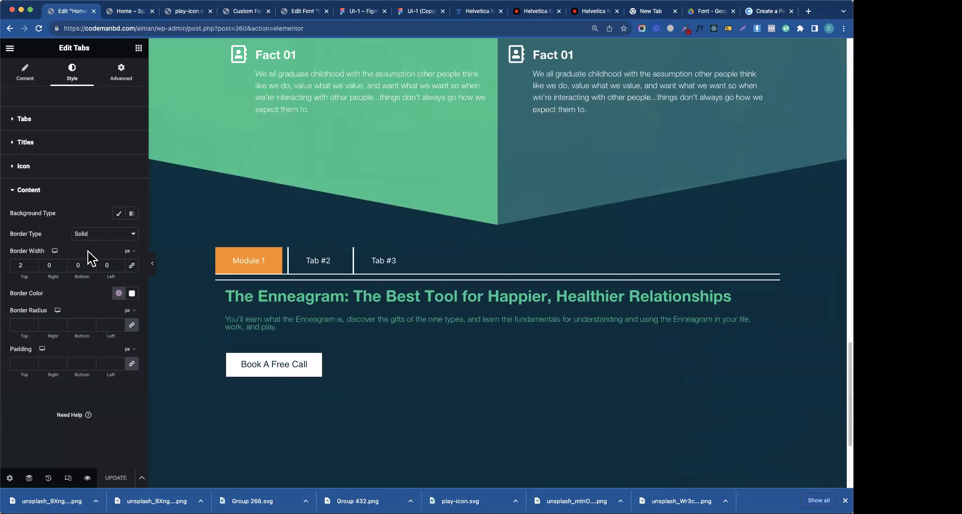
- Set the tabs' distance from content to 0, update the page and reload the preview
{"action": "left_click", "coordinate": [40, 191]}
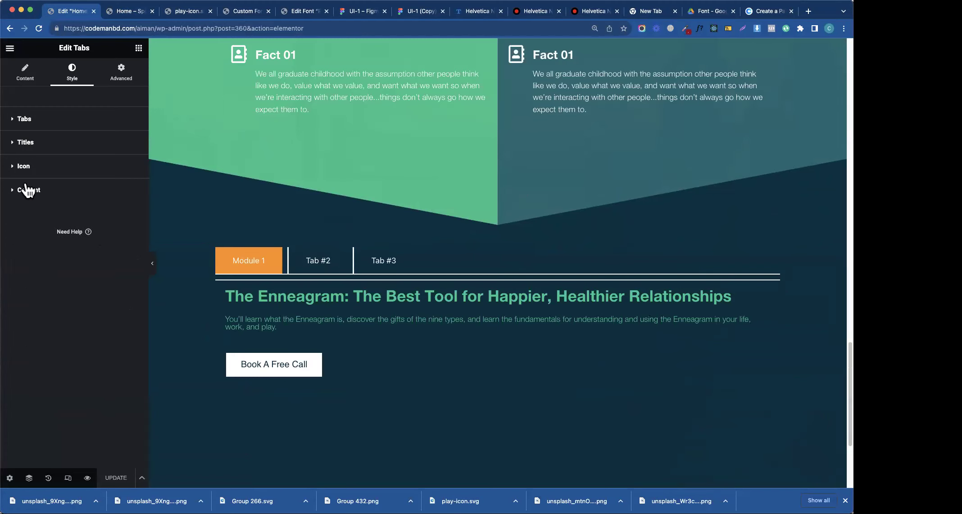
{"action": "left_click", "coordinate": [35, 147]}
{"action": "left_click", "coordinate": [35, 143]}
{"action": "left_click", "coordinate": [34, 127]}
{"action": "left_click_drag", "start_coordinate": [11, 185], "coordinate": [11, 189]}
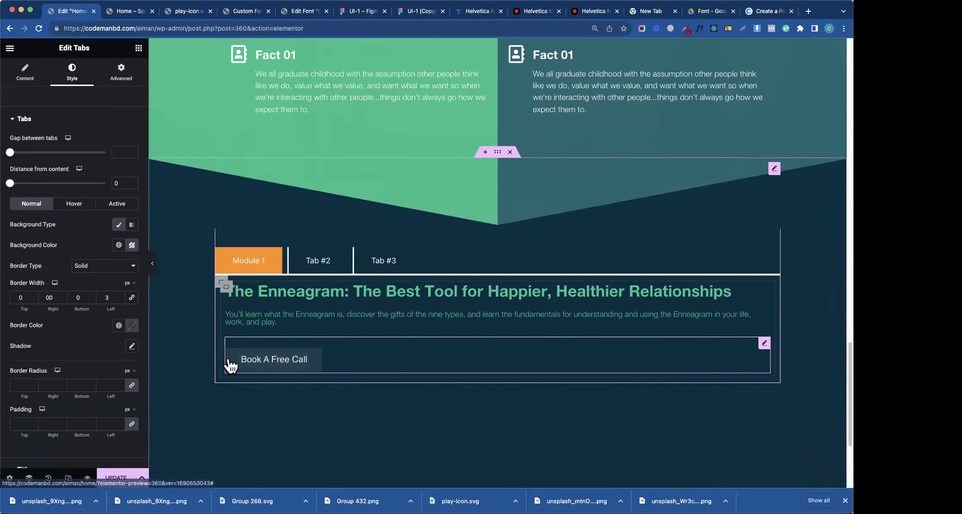
{"action": "left_click", "coordinate": [117, 478]}
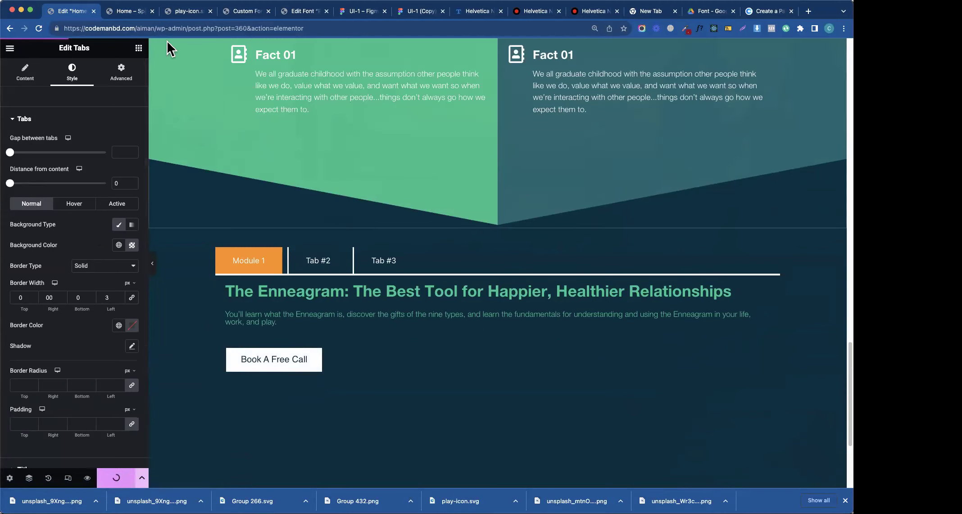
{"action": "left_click", "coordinate": [132, 12]}
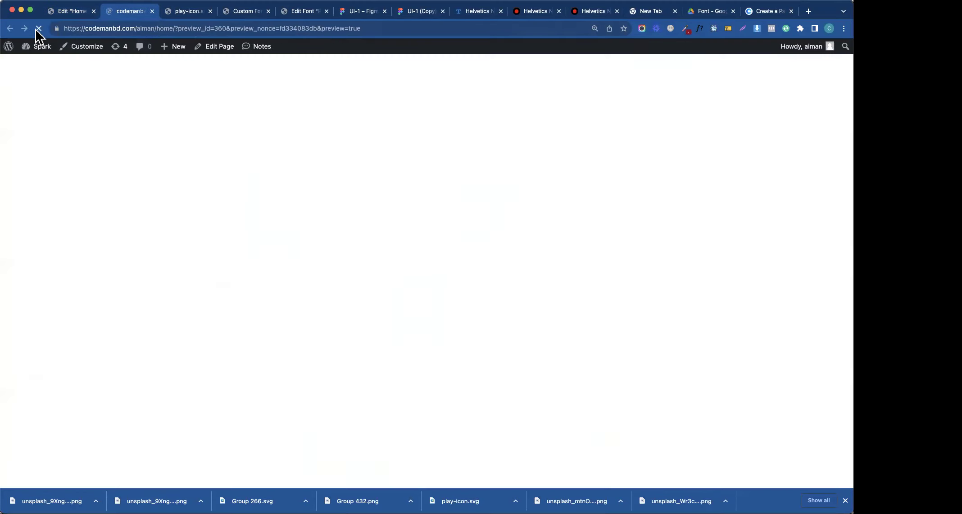
{"action": "scroll", "coordinate": [172, 273], "scroll_direction": "down", "scroll_amount": 20}
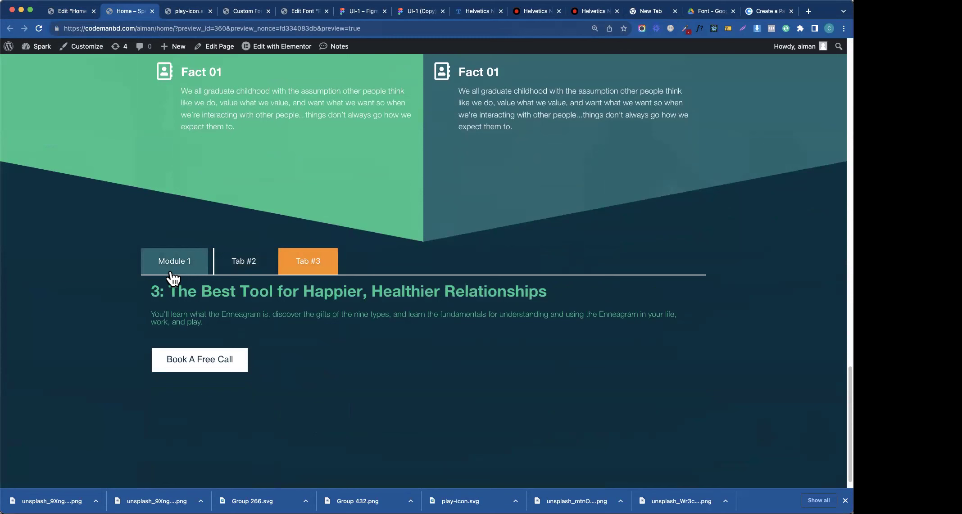
{"action": "left_click", "coordinate": [172, 262]}
- Reset the tabs' normal border type to Default and save the page
{"action": "left_click", "coordinate": [58, 15]}
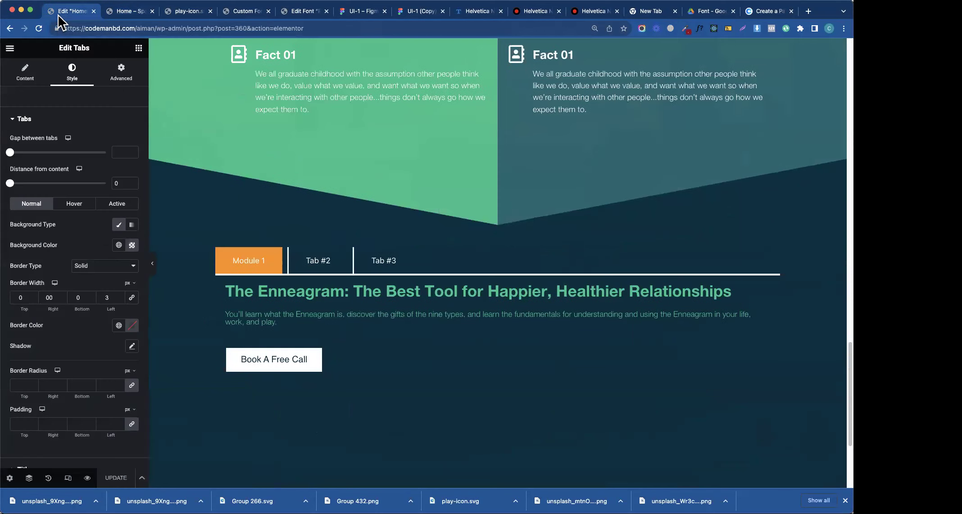
{"action": "left_click", "coordinate": [76, 207]}
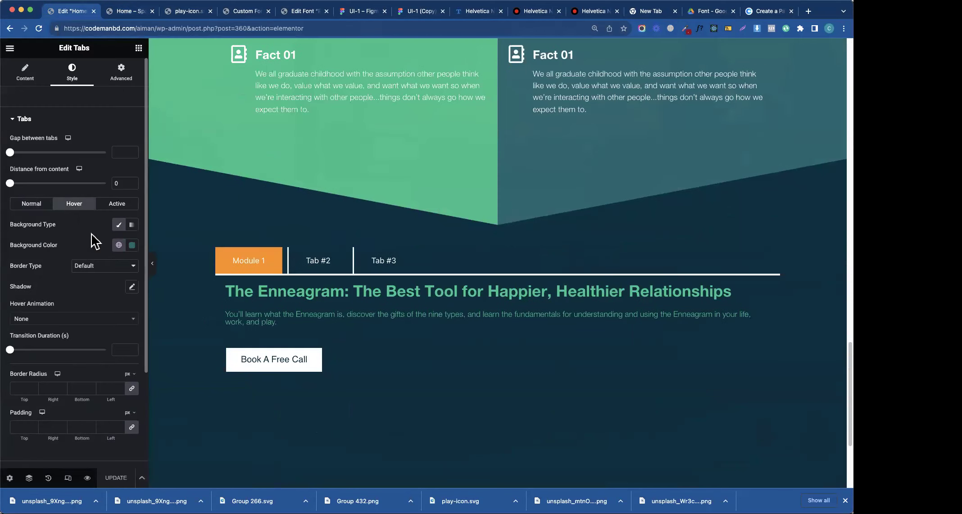
{"action": "left_click", "coordinate": [103, 272]}
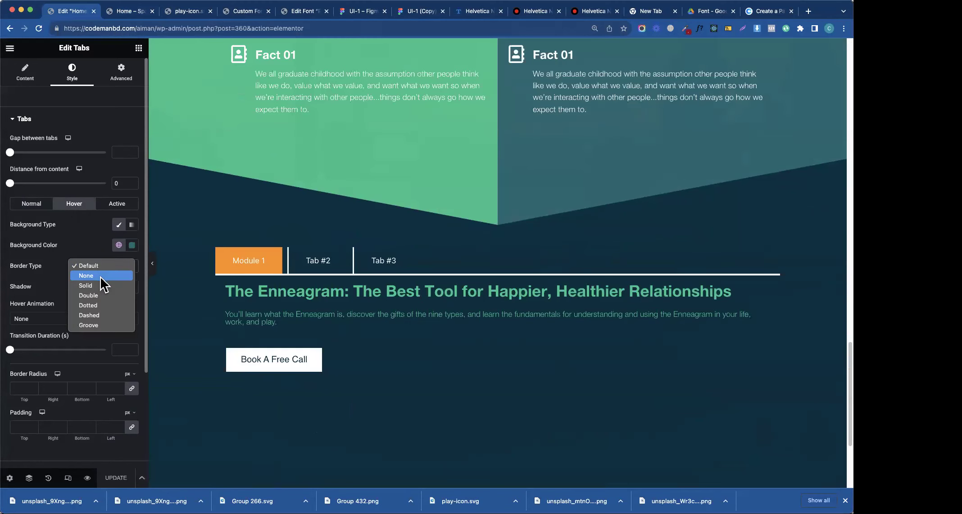
{"action": "left_click", "coordinate": [46, 209]}
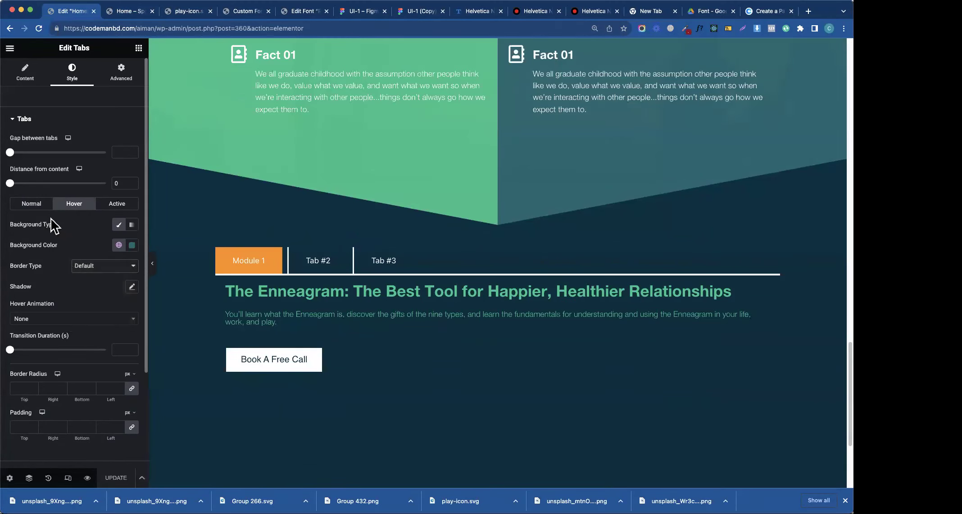
{"action": "left_click", "coordinate": [43, 205]}
{"action": "left_click", "coordinate": [87, 267]}
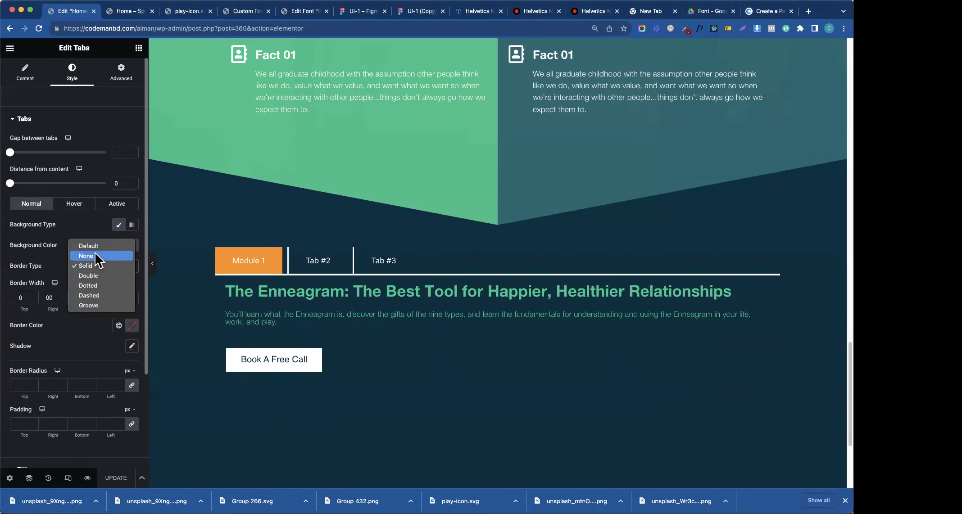
{"action": "left_click", "coordinate": [92, 246]}
{"action": "left_click", "coordinate": [117, 478]}
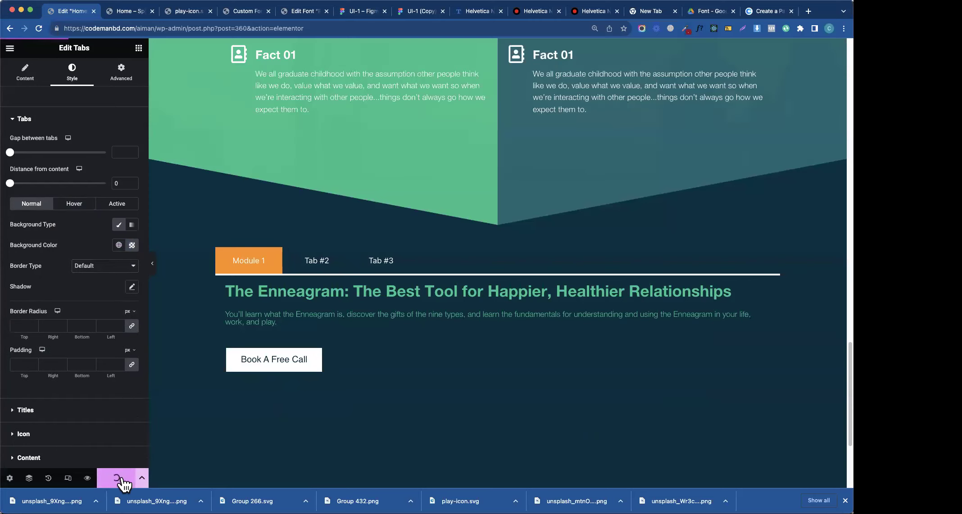
- Compare the saved page's live preview of the tabs against the Figma design
{"action": "left_click", "coordinate": [136, 13]}
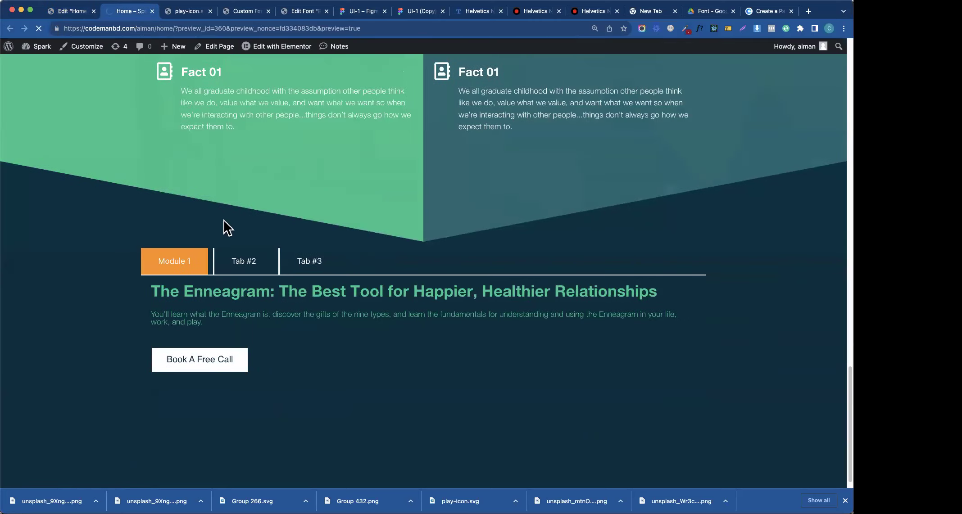
{"action": "scroll", "coordinate": [423, 270], "scroll_direction": "down", "scroll_amount": 20}
{"action": "left_click", "coordinate": [79, 15]}
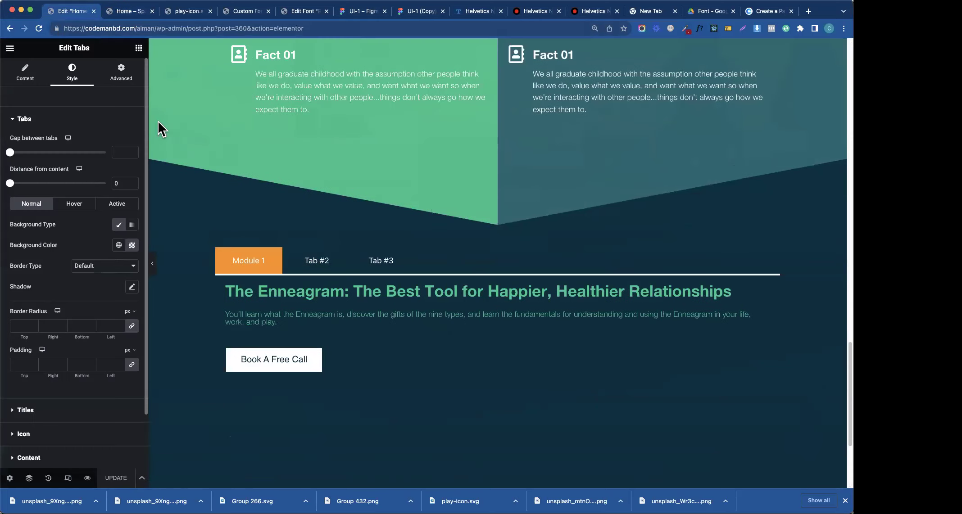
{"action": "left_click", "coordinate": [407, 13]}
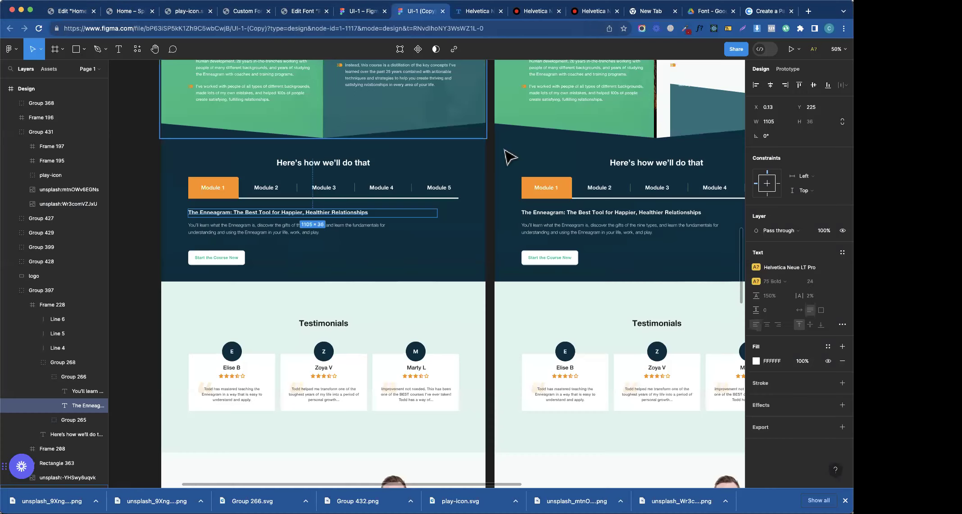
{"action": "scroll", "coordinate": [435, 337], "scroll_direction": "down", "scroll_amount": 5}
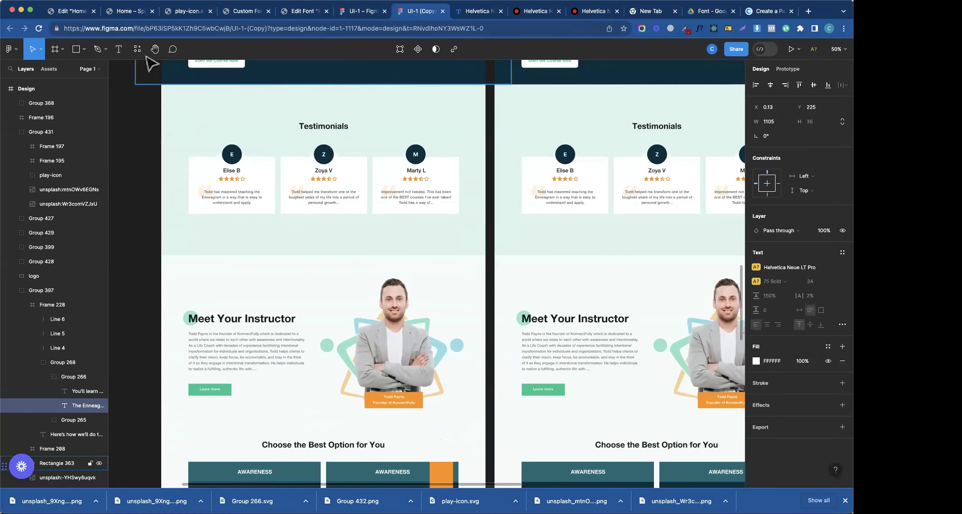
{"action": "left_click", "coordinate": [78, 23]}
{"action": "left_click", "coordinate": [78, 12]}
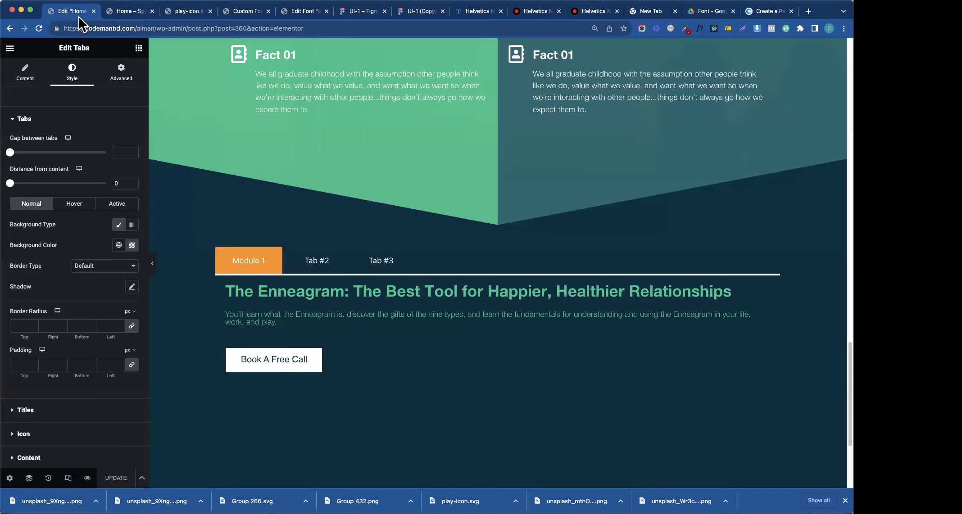
{"action": "left_click", "coordinate": [128, 12]}
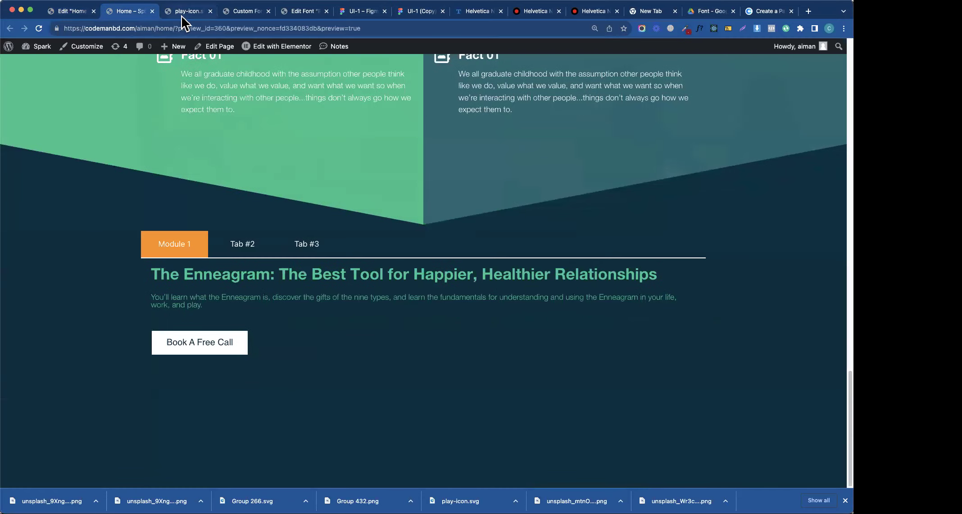
- Add a single-row section below the tabs holding three side-by-side containers
{"action": "left_click", "coordinate": [76, 16]}
{"action": "scroll", "coordinate": [279, 269], "scroll_direction": "down", "scroll_amount": 5}
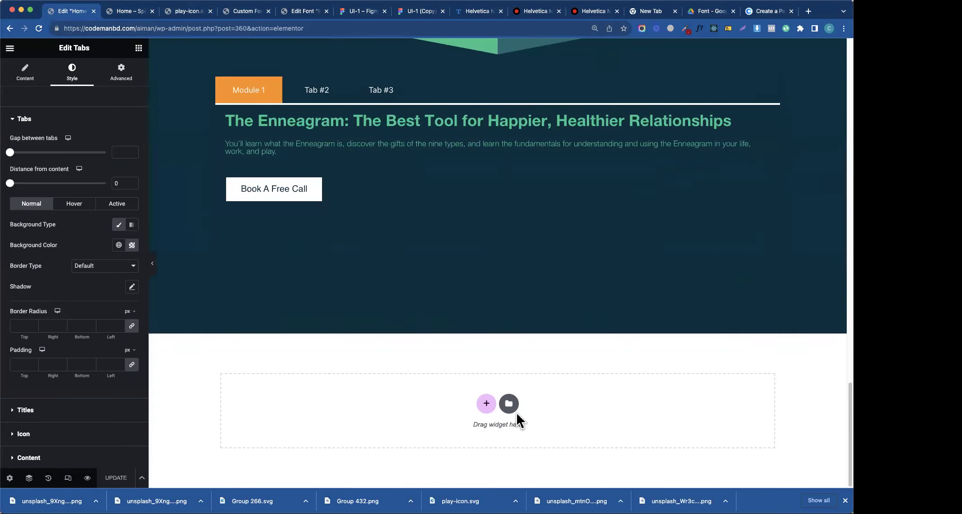
{"action": "left_click", "coordinate": [486, 404]}
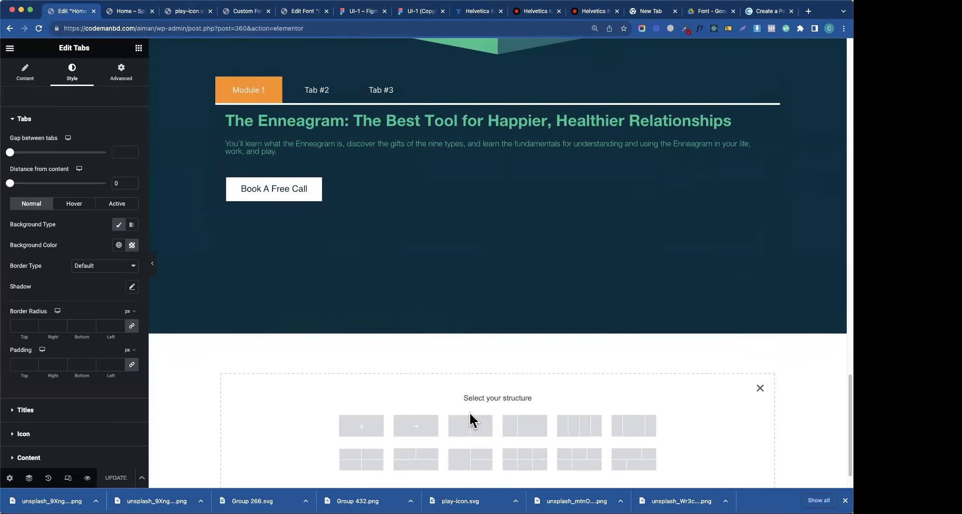
{"action": "left_click", "coordinate": [426, 430]}
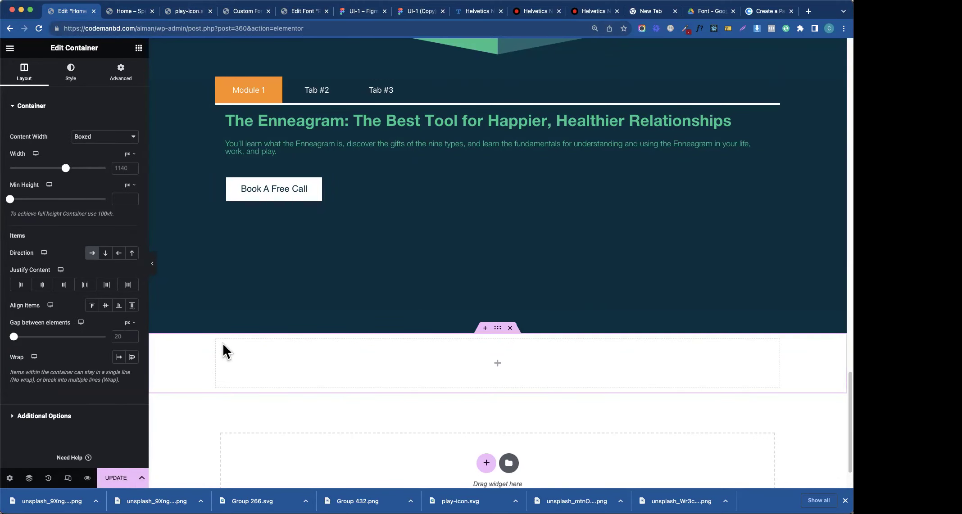
{"action": "left_click", "coordinate": [138, 48]}
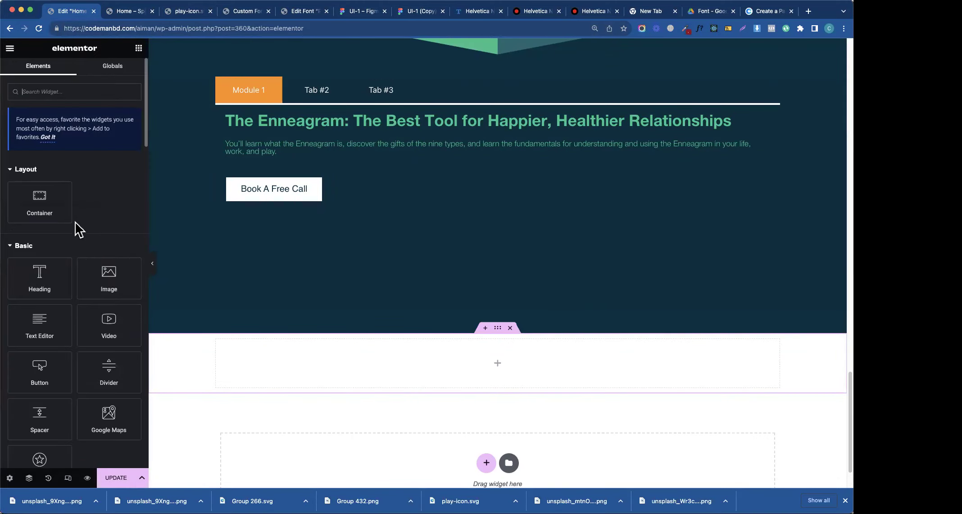
{"action": "left_click_drag", "start_coordinate": [63, 212], "coordinate": [264, 360]}
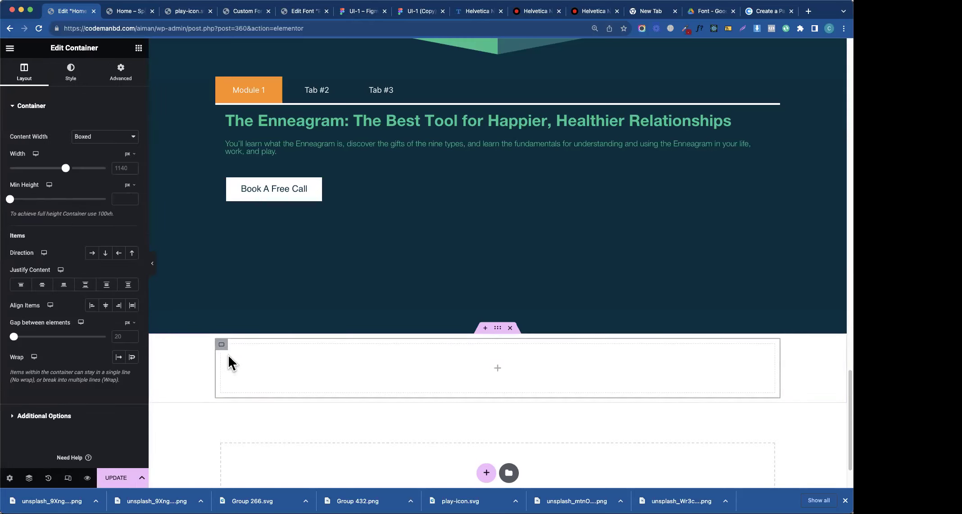
{"action": "right_click", "coordinate": [228, 354]}
{"action": "left_click", "coordinate": [249, 313]}
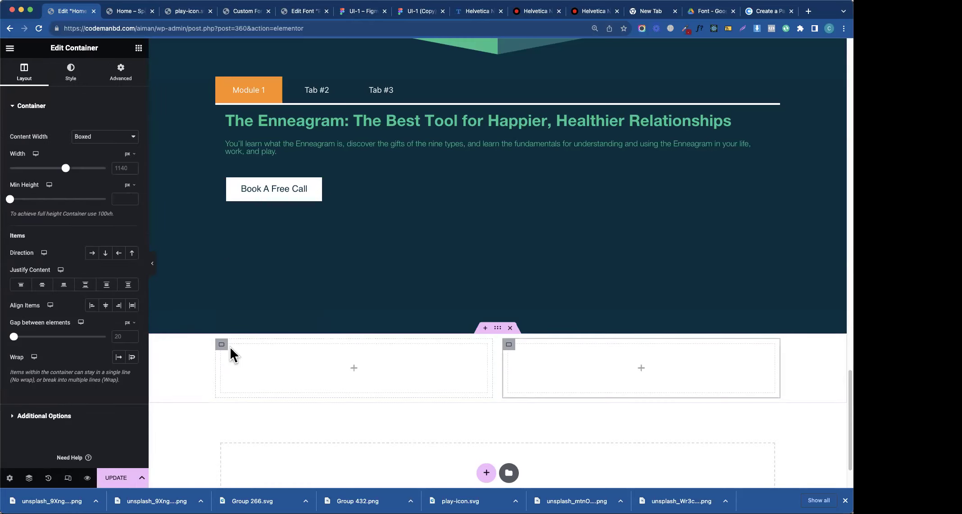
{"action": "right_click", "coordinate": [228, 357]}
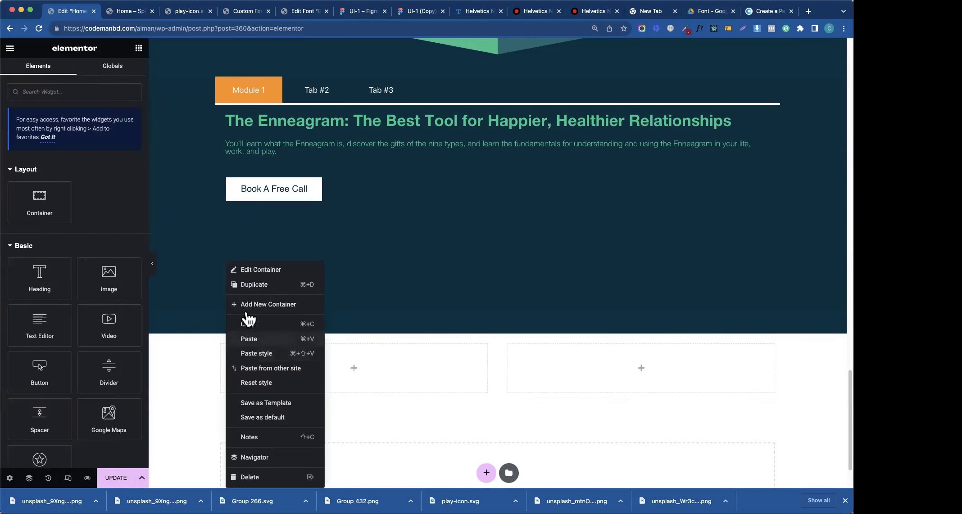
{"action": "left_click", "coordinate": [281, 337]}
- Check the initial badge in the Figma design, then place an Image widget in the first container
{"action": "left_click", "coordinate": [128, 11]}
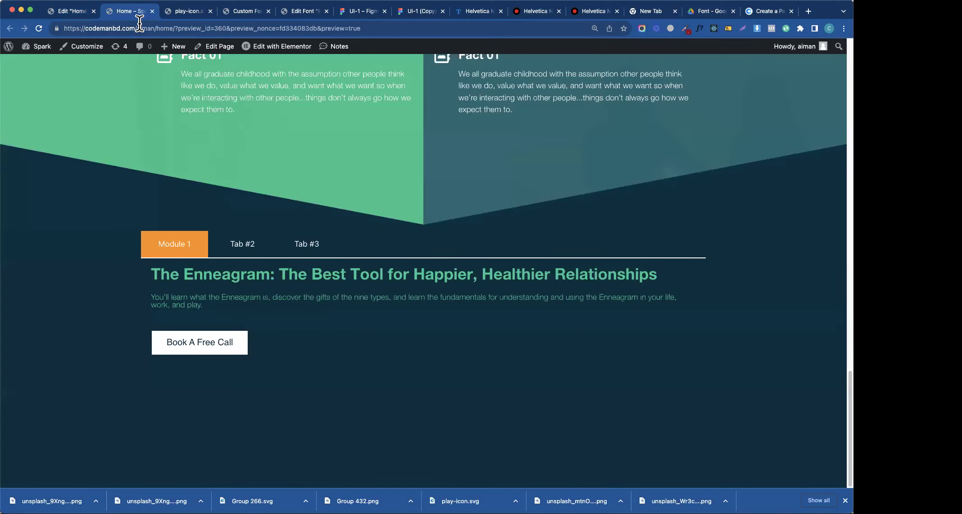
{"action": "left_click", "coordinate": [363, 12]}
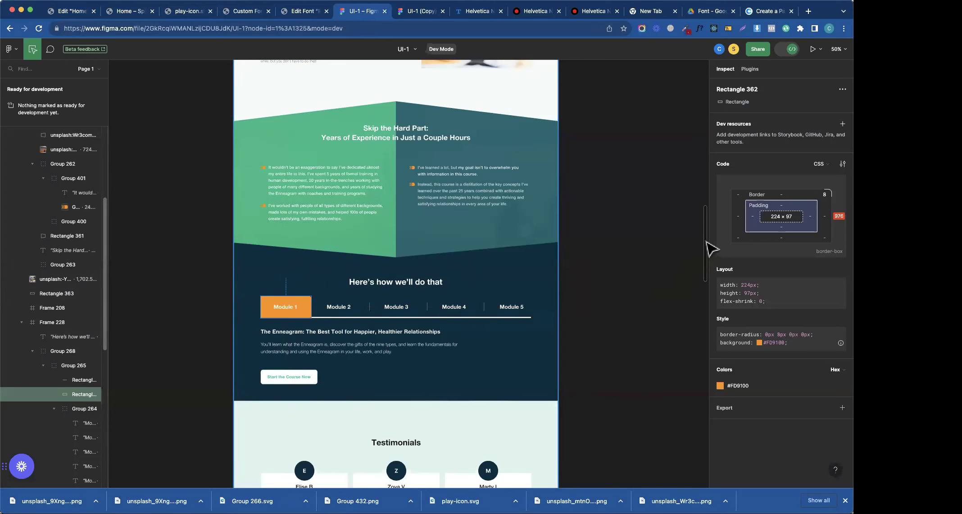
{"action": "left_click_drag", "start_coordinate": [706, 243], "coordinate": [707, 288]}
{"action": "left_click", "coordinate": [304, 228]}
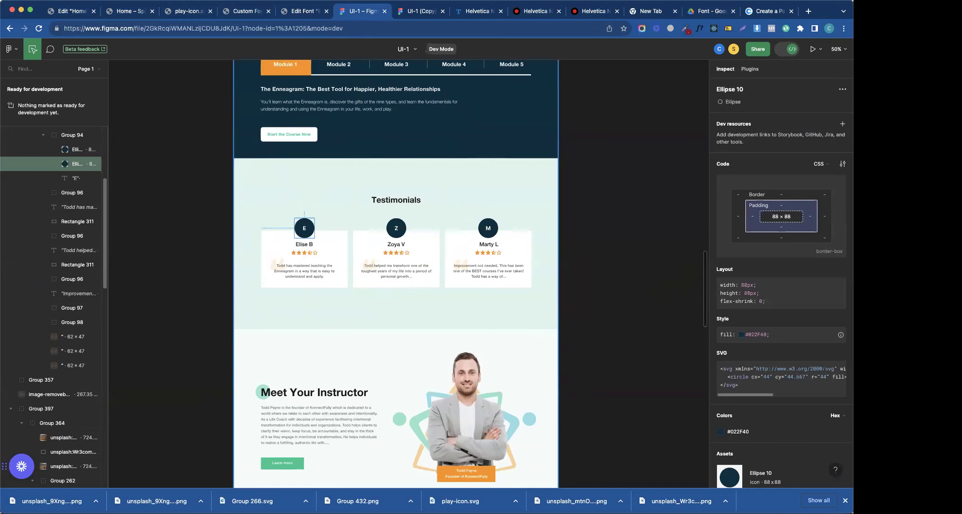
{"action": "left_click", "coordinate": [78, 15]}
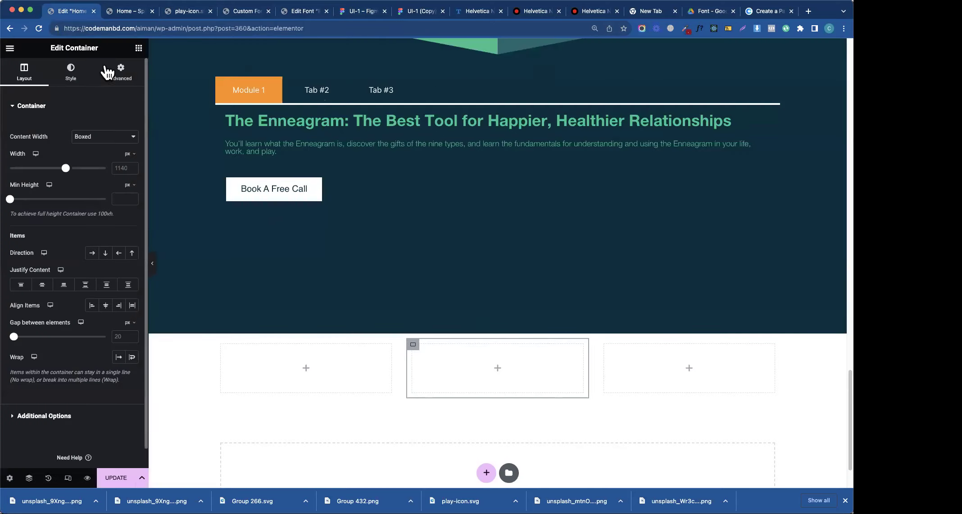
{"action": "left_click", "coordinate": [140, 51]}
{"action": "left_click_drag", "start_coordinate": [104, 288], "coordinate": [336, 363]}
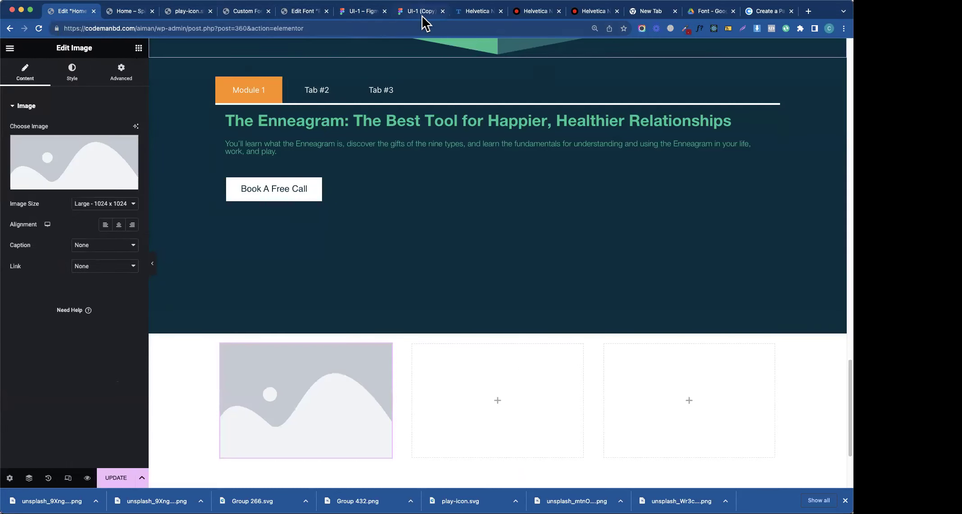
- Check the Figma testimonials frame and add a Heading widget to the first container
{"action": "left_click", "coordinate": [421, 14]}
{"action": "left_click", "coordinate": [237, 185]}
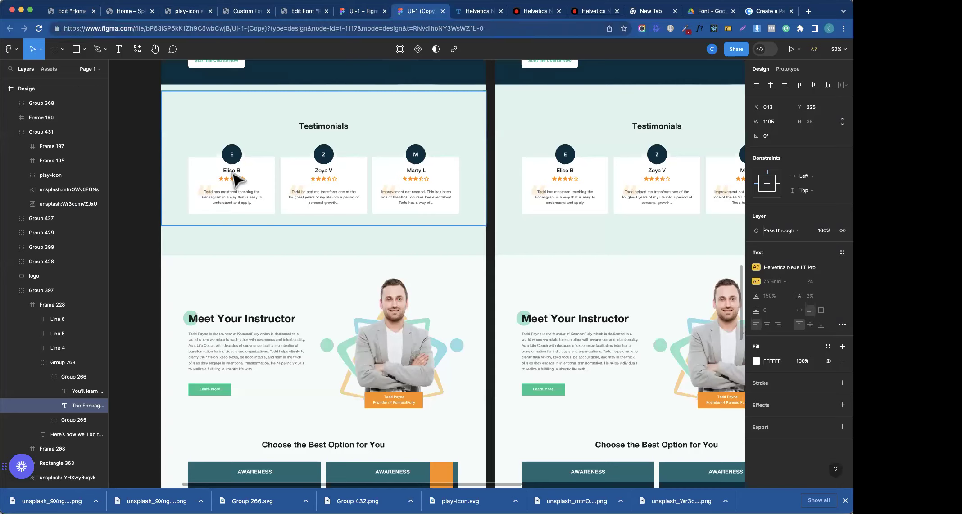
{"action": "left_click", "coordinate": [81, 14]}
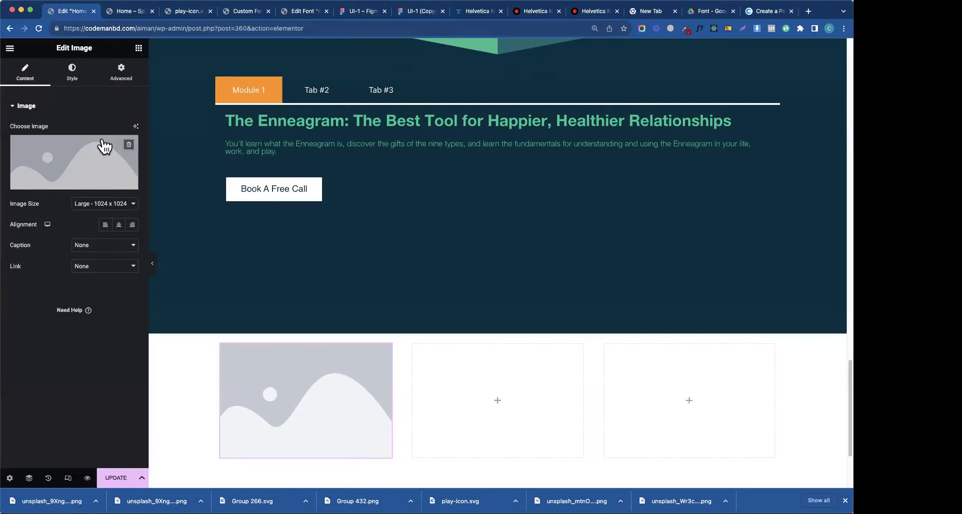
{"action": "left_click", "coordinate": [139, 48]}
{"action": "scroll", "coordinate": [360, 291], "scroll_direction": "down", "scroll_amount": 5}
{"action": "left_click_drag", "start_coordinate": [43, 275], "coordinate": [336, 315]}
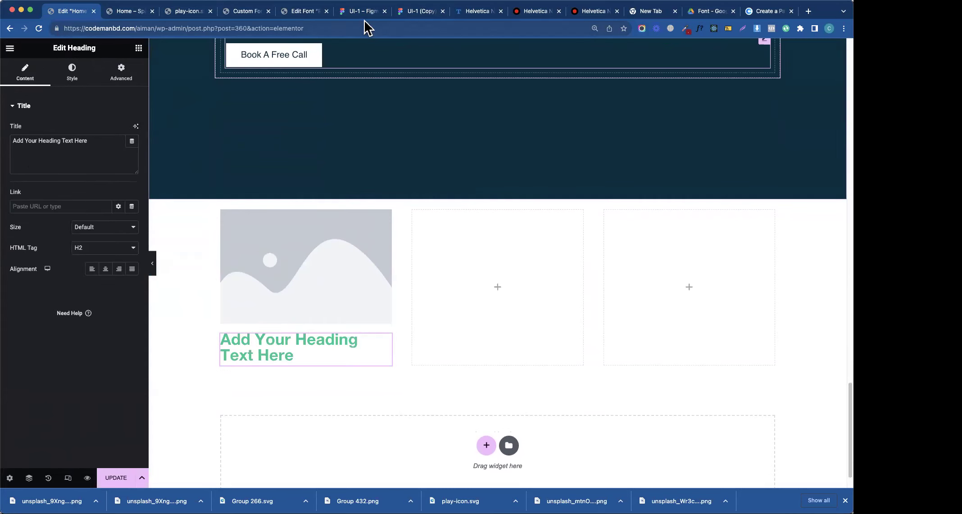
- Duplicate the heading and set the copy's HTML tag to p
{"action": "left_click", "coordinate": [364, 13]}
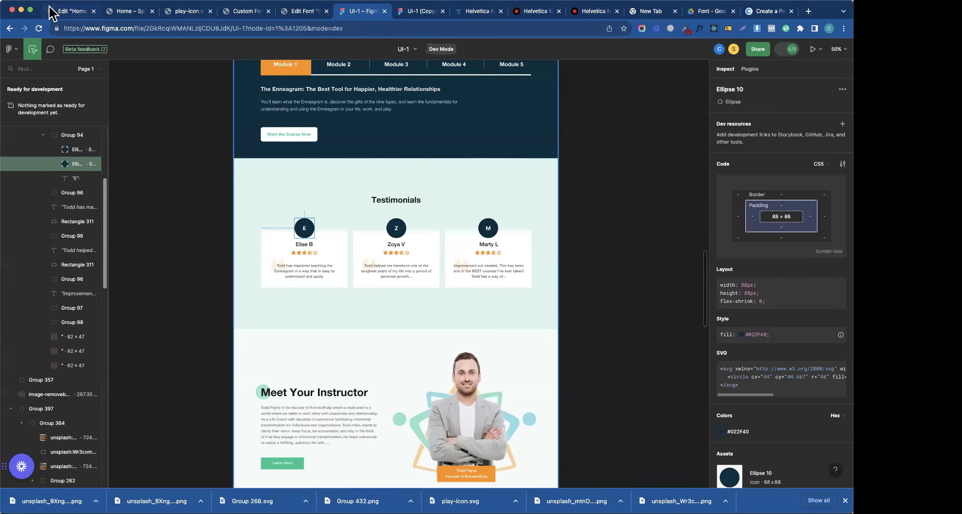
{"action": "left_click", "coordinate": [52, 13]}
{"action": "right_click", "coordinate": [249, 348]}
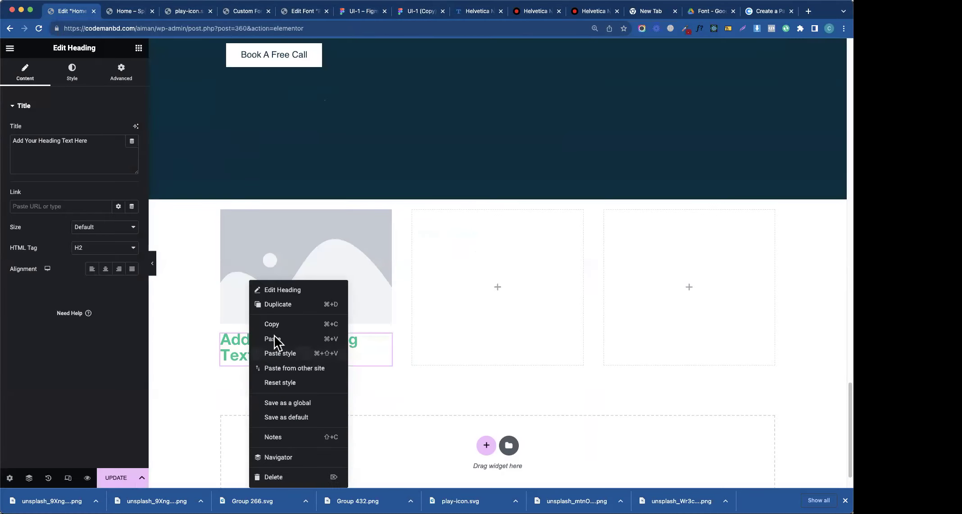
{"action": "left_click", "coordinate": [282, 306]}
{"action": "left_click", "coordinate": [108, 248]}
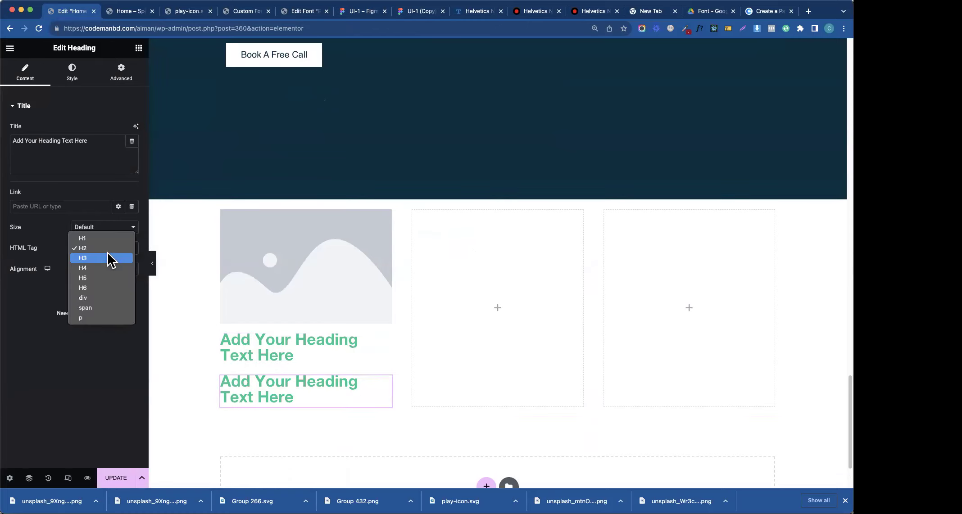
{"action": "left_click", "coordinate": [91, 320]}
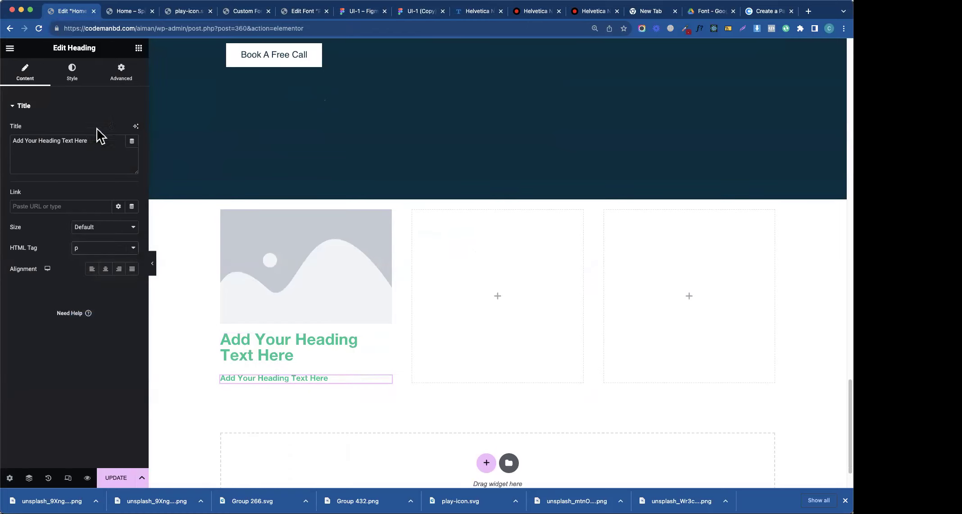
- Add a Star Rating widget using Unicode icons, then select the image placeholder
{"action": "left_click", "coordinate": [359, 11]}
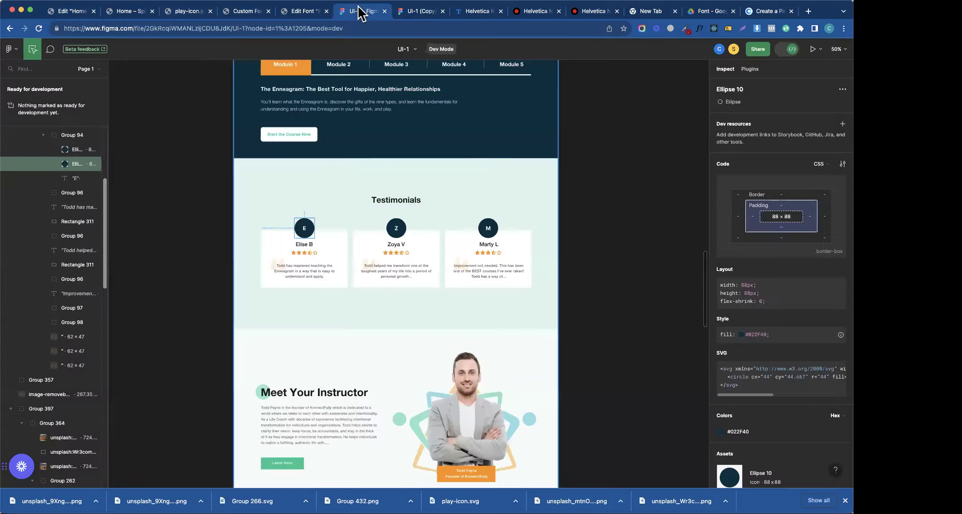
{"action": "left_click", "coordinate": [78, 16]}
{"action": "left_click", "coordinate": [138, 48]}
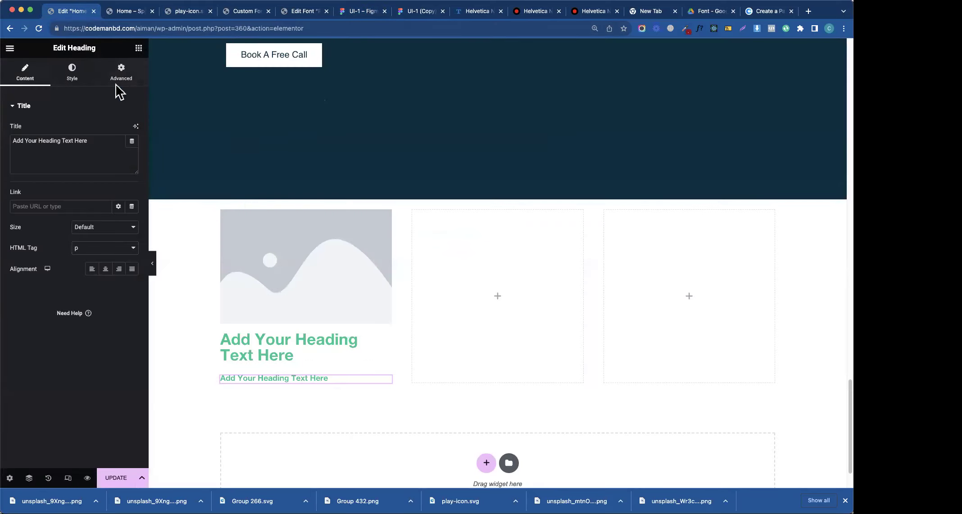
{"action": "type", "text": "rat"}
{"action": "left_click_drag", "start_coordinate": [60, 180], "coordinate": [313, 325]}
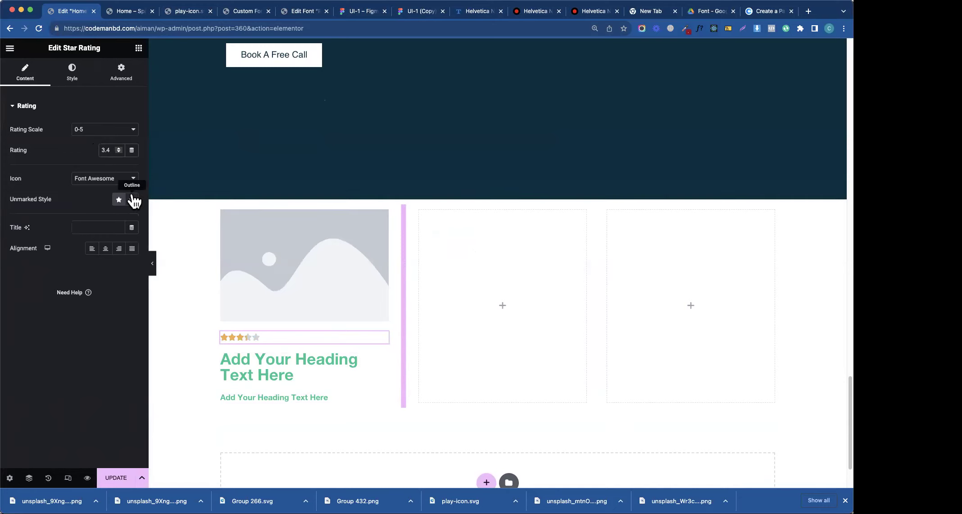
{"action": "left_click", "coordinate": [126, 179]}
{"action": "left_click", "coordinate": [112, 185]}
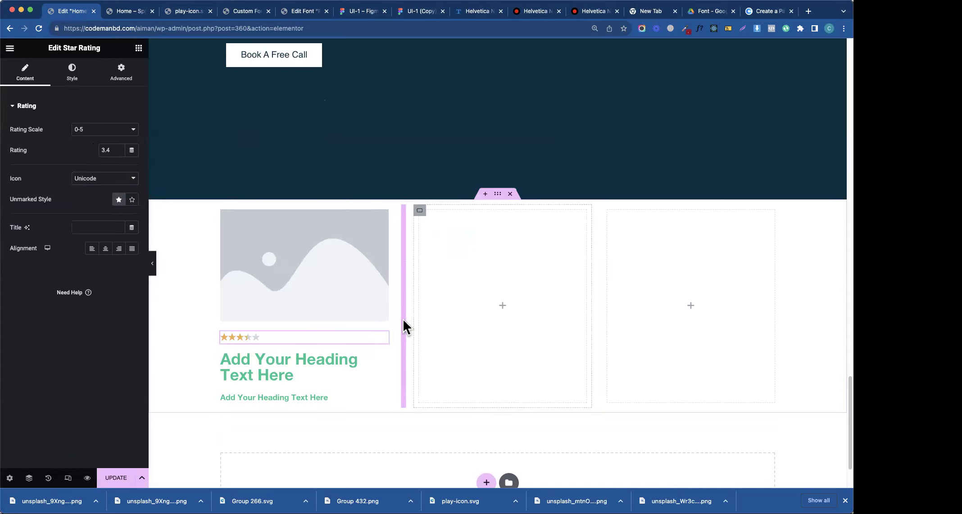
{"action": "left_click", "coordinate": [335, 273]}
- Replace the first card's image with the dark-haired man's portrait from the media library
{"action": "left_click", "coordinate": [81, 155]}
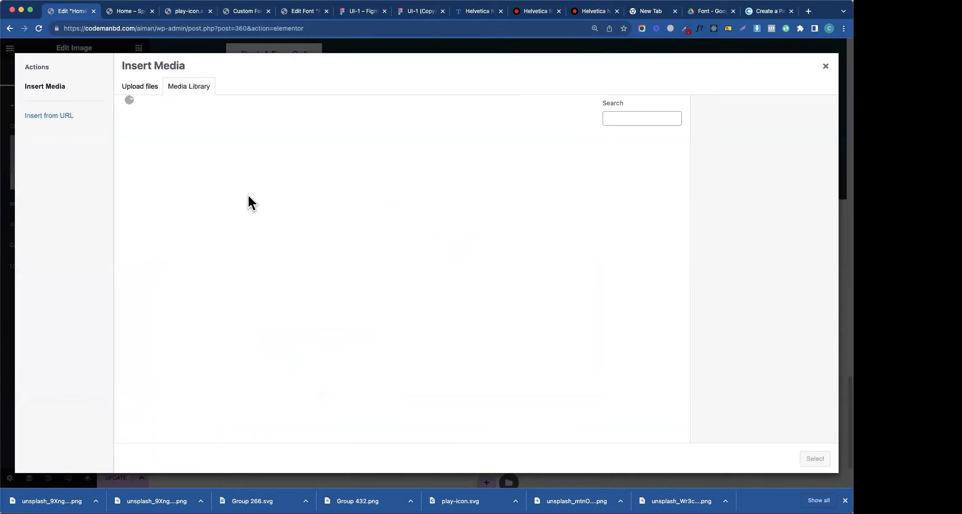
{"action": "left_click", "coordinate": [586, 326]}
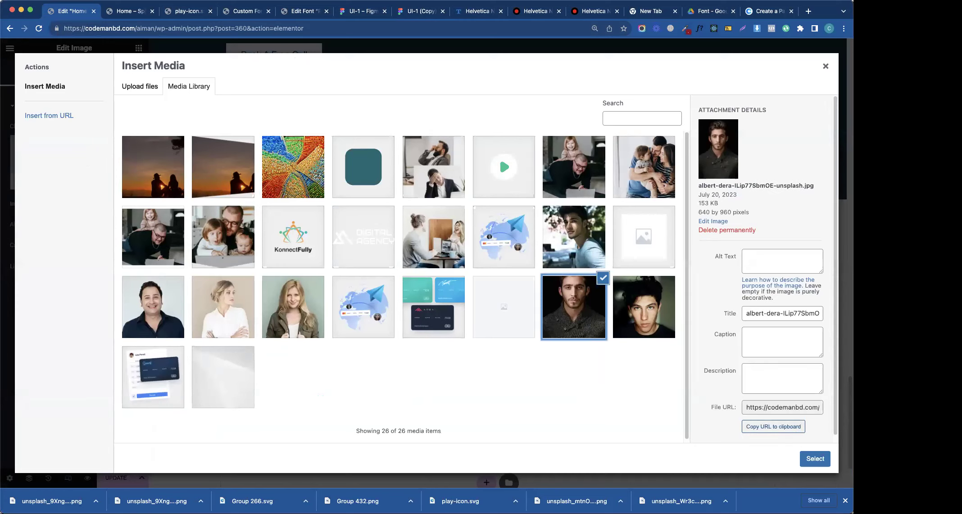
{"action": "left_click", "coordinate": [815, 458]}
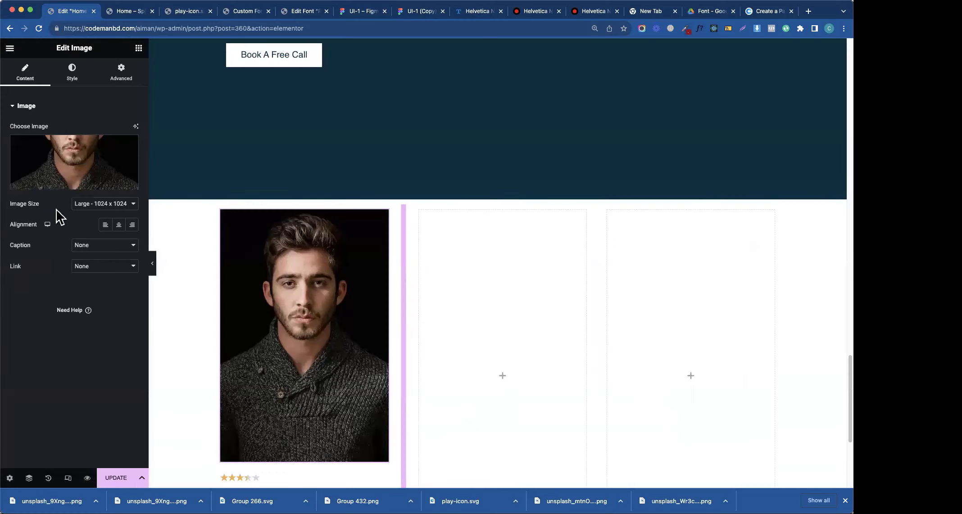
- Size the portrait to 100 px wide and 100 px tall
{"action": "left_click", "coordinate": [72, 76]}
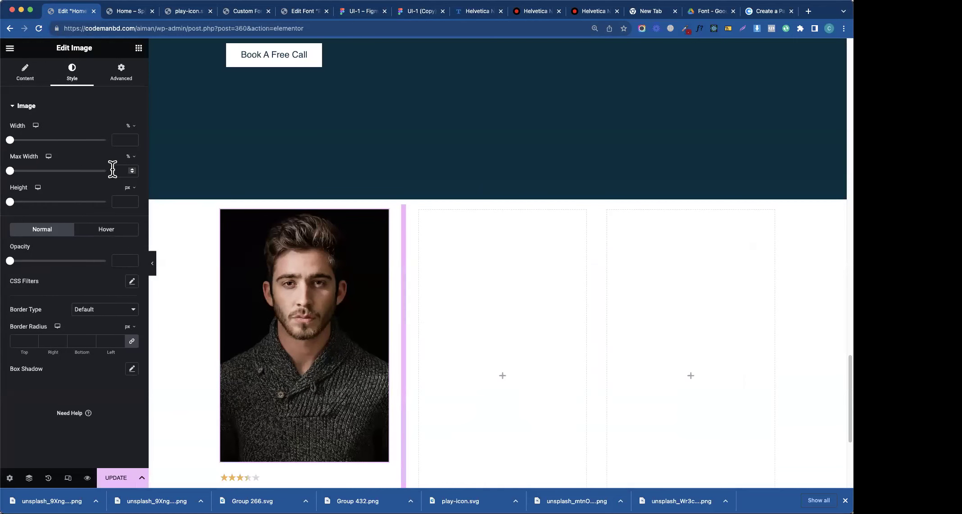
{"action": "left_click", "coordinate": [130, 127]}
{"action": "left_click", "coordinate": [120, 140]}
{"action": "type", "text": "10"}
{"action": "key", "text": "BackSpace"}
{"action": "key", "text": "BackSpace"}
{"action": "type", "text": "50"}
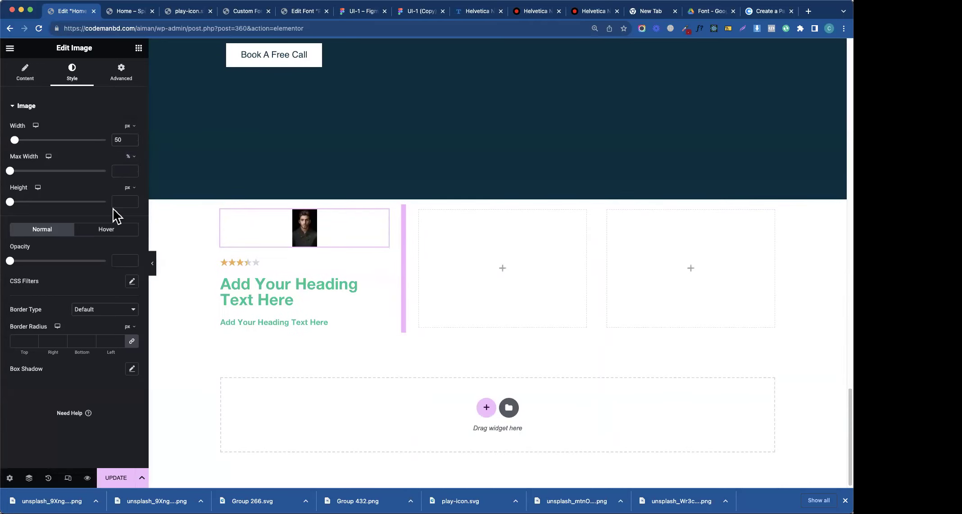
{"action": "left_click", "coordinate": [116, 202]}
{"action": "type", "text": "50"}
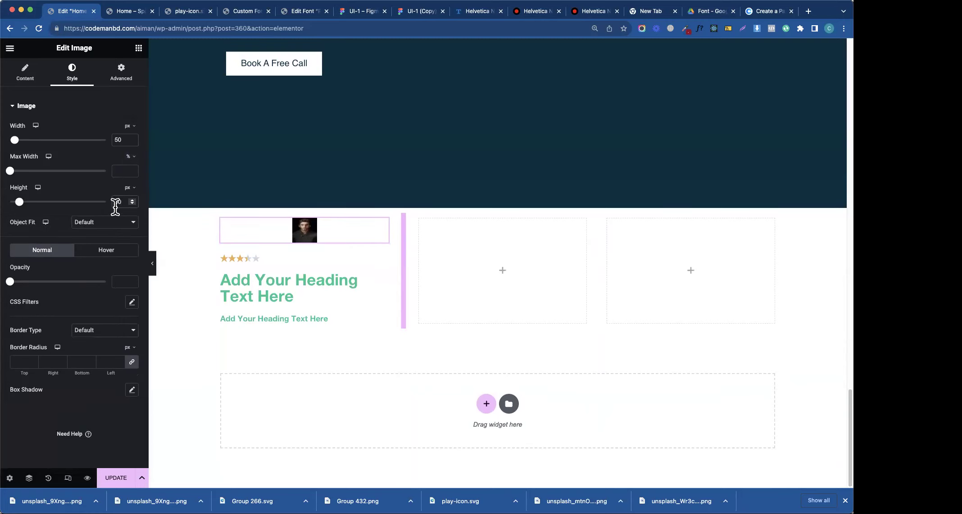
{"action": "double_click", "coordinate": [118, 140]}
{"action": "type", "text": "100"}
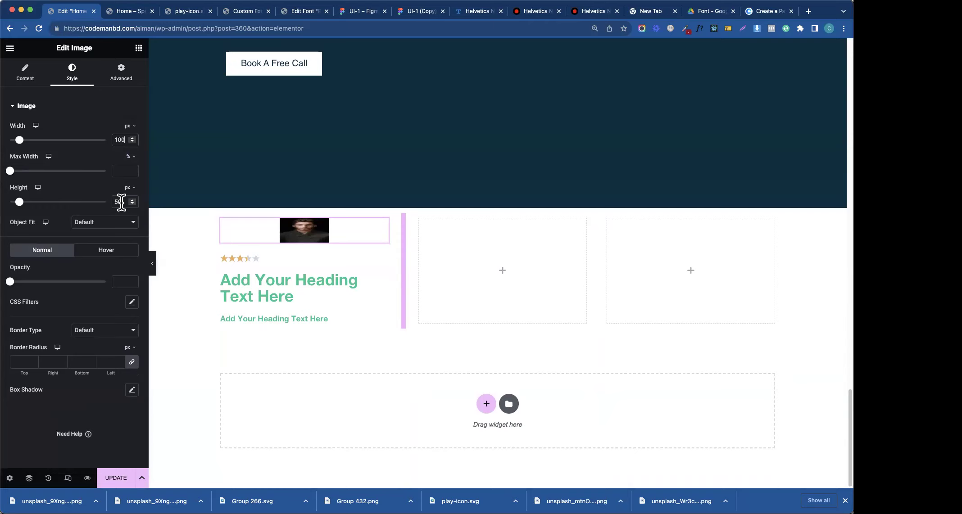
{"action": "double_click", "coordinate": [116, 202]}
{"action": "type", "text": "100"}
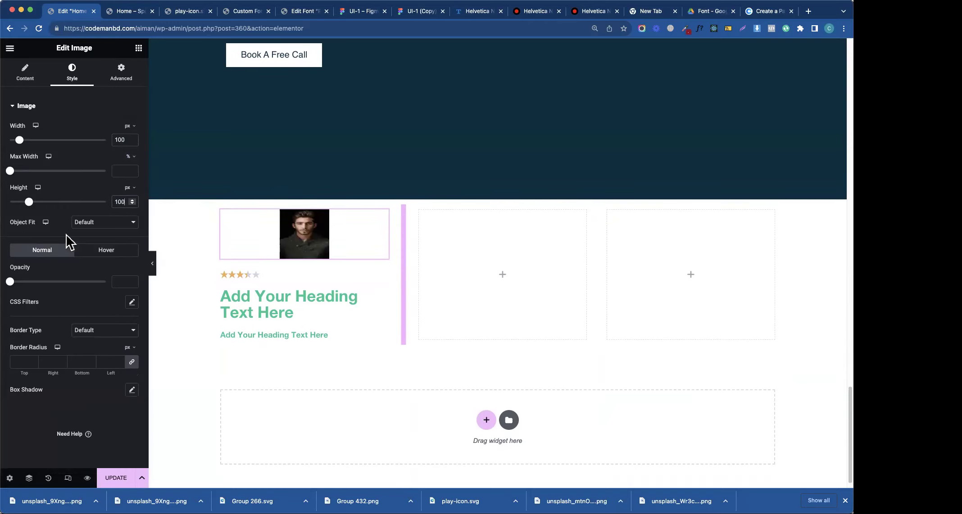
- Set the portrait's Object Fit to Cover and its border radius unit to %
{"action": "left_click", "coordinate": [92, 223]}
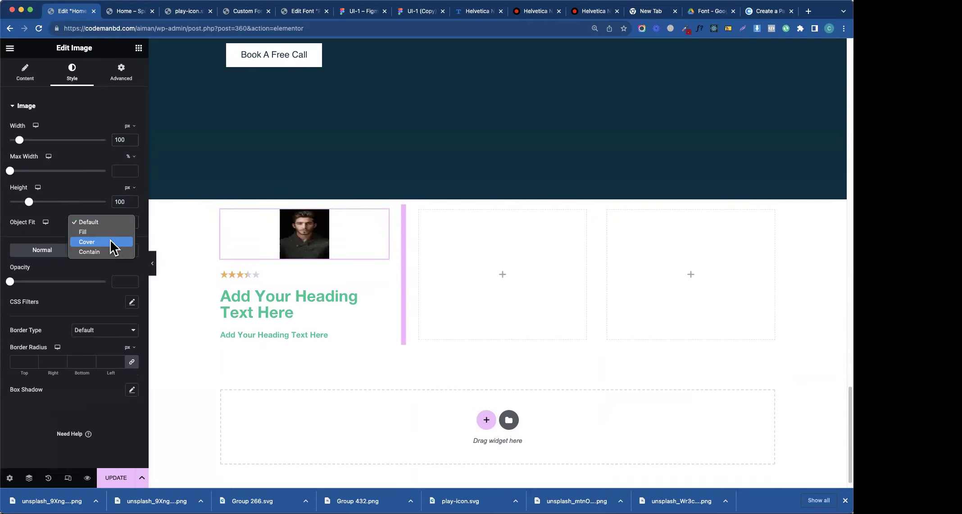
{"action": "left_click", "coordinate": [99, 238]}
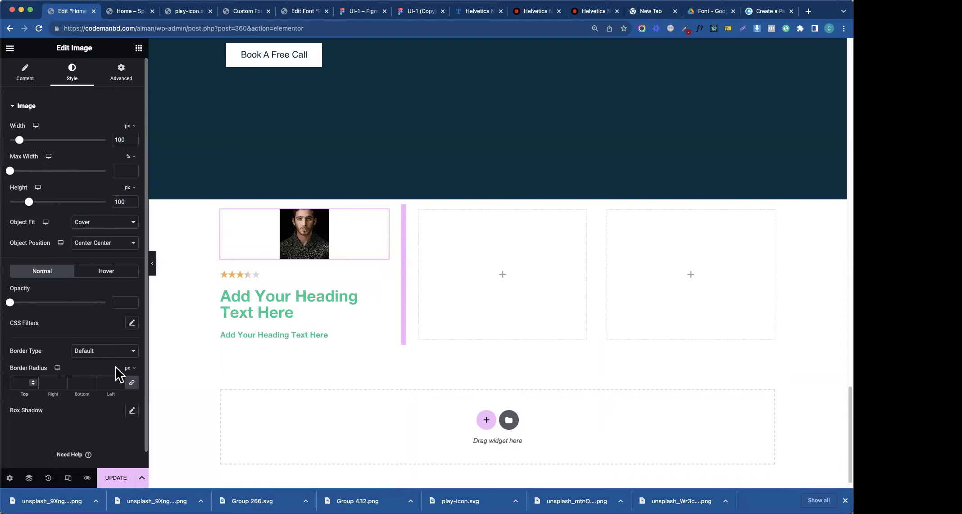
{"action": "left_click", "coordinate": [127, 383]}
{"action": "left_click", "coordinate": [10, 383]}
- Round the portrait with a 100% border radius and centre the star rating
{"action": "type", "text": "100"}
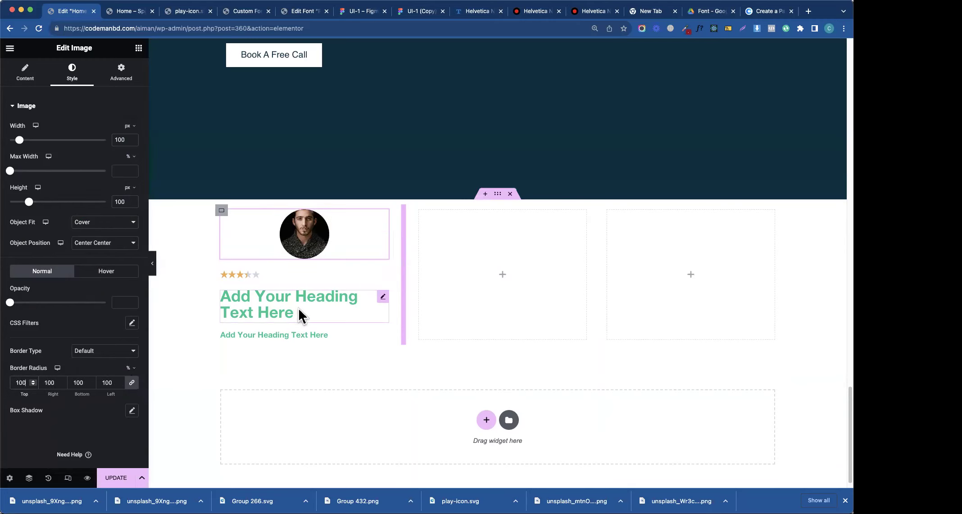
{"action": "left_click", "coordinate": [382, 276]}
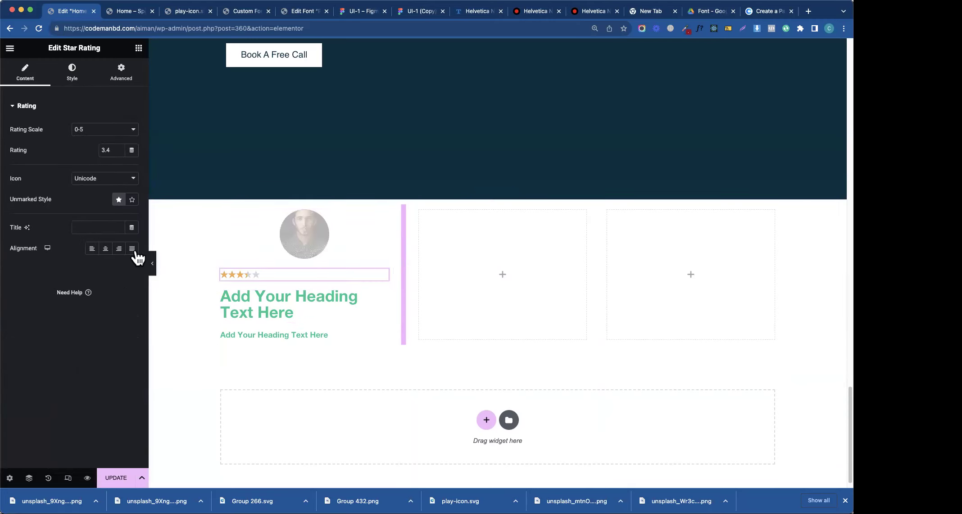
{"action": "left_click", "coordinate": [105, 249]}
- Move the heading above the stars, retitle it with the person's name, and centre it
{"action": "left_click", "coordinate": [381, 299]}
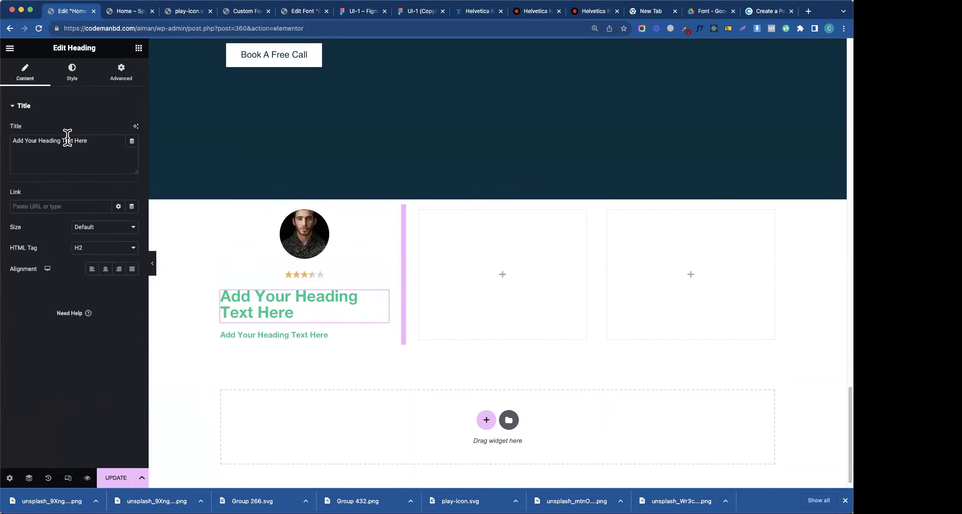
{"action": "left_click", "coordinate": [360, 11]}
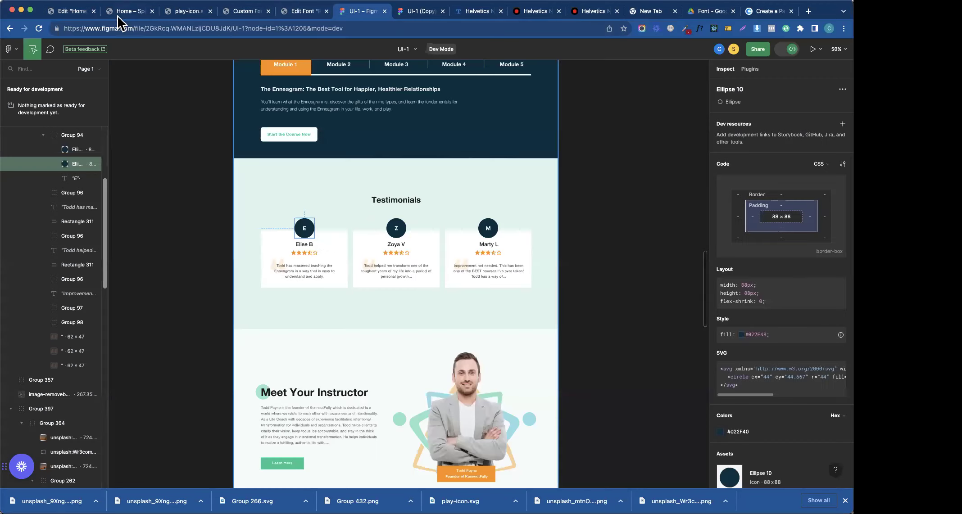
{"action": "left_click", "coordinate": [56, 11]}
{"action": "left_click_drag", "start_coordinate": [383, 298], "coordinate": [297, 256]}
{"action": "triple_click", "coordinate": [93, 156]}
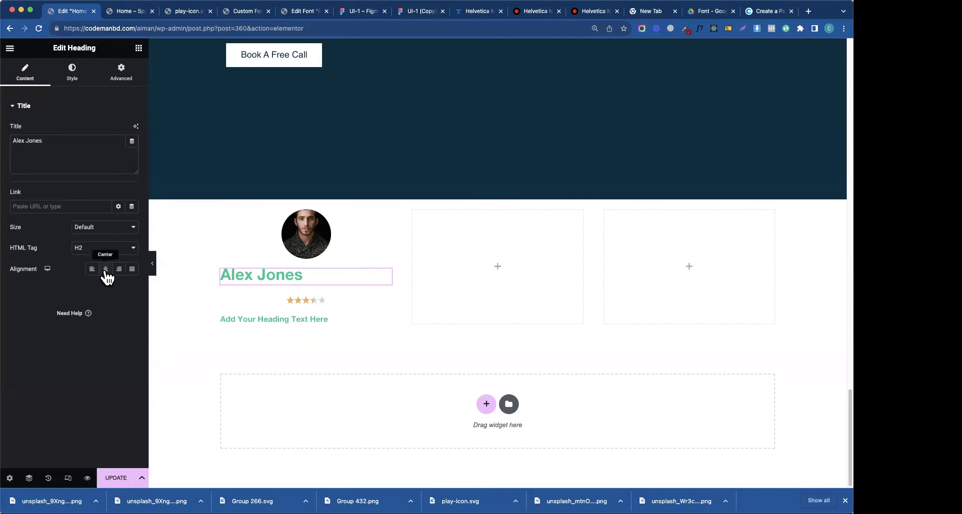
{"action": "left_click", "coordinate": [105, 269]}
- Give the name heading a dark global colour and a 20 px font size
{"action": "left_click", "coordinate": [73, 74]}
{"action": "left_click", "coordinate": [118, 130]}
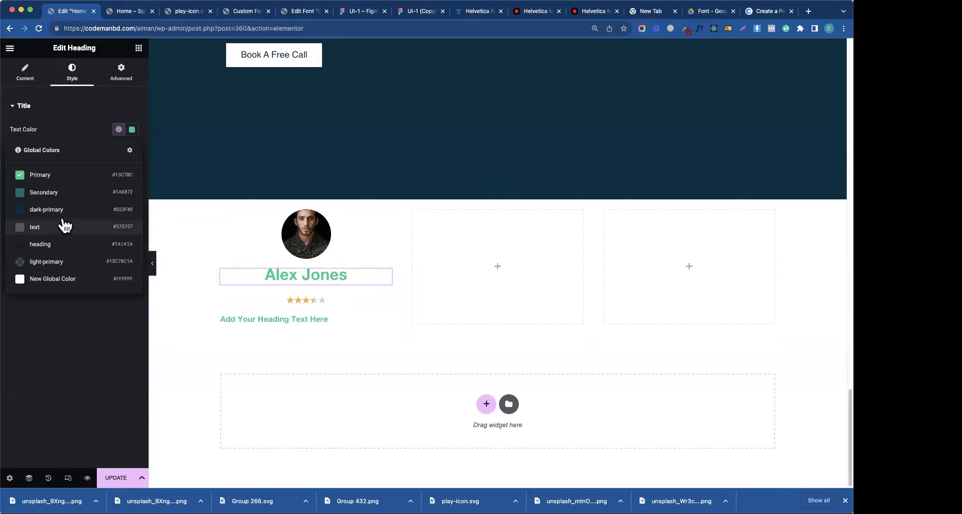
{"action": "left_click", "coordinate": [80, 250]}
{"action": "left_click", "coordinate": [132, 151]}
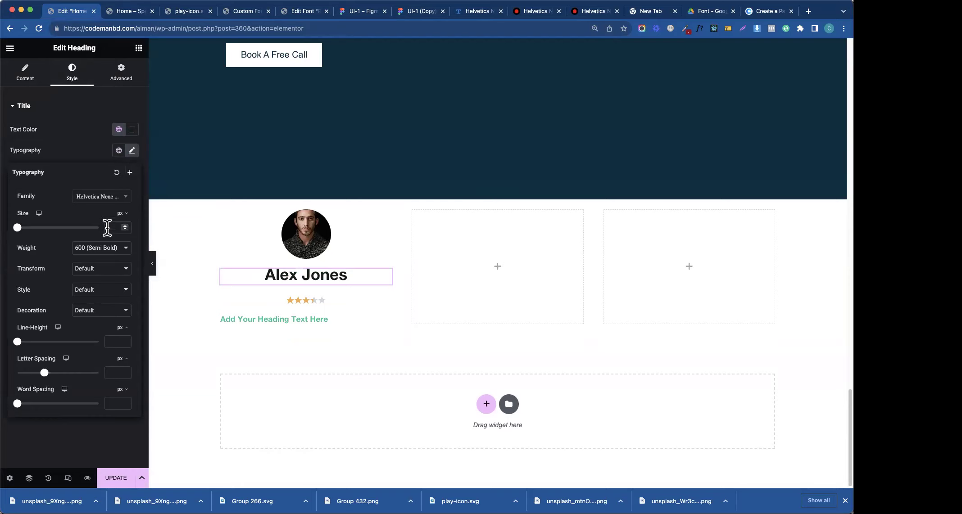
{"action": "left_click", "coordinate": [110, 228]}
{"action": "type", "text": "20"}
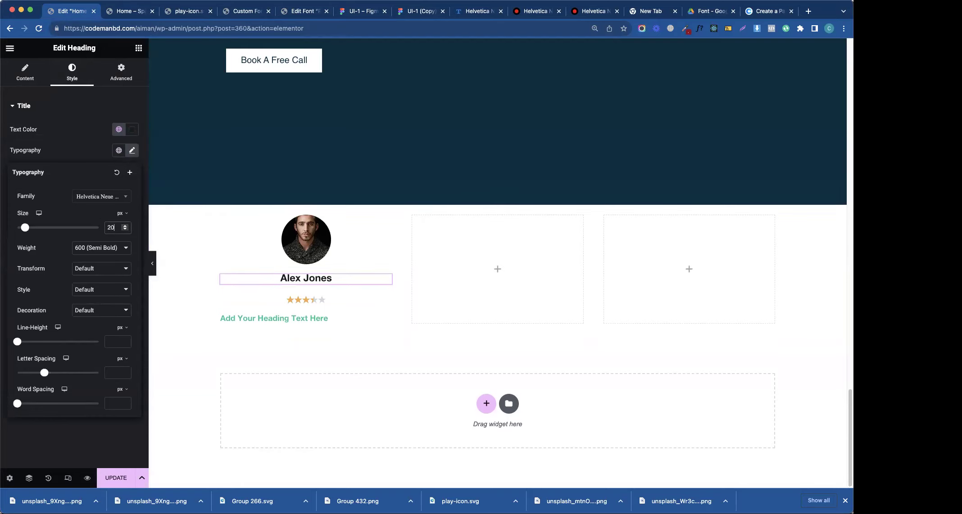
{"action": "left_click", "coordinate": [89, 152]}
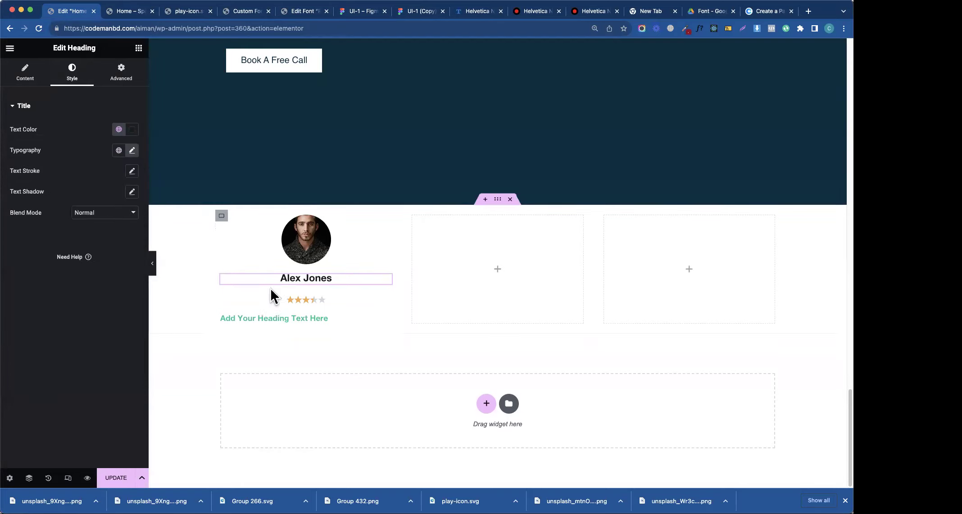
- Compare the card against the Figma design and reselect the first card's container
{"action": "left_click", "coordinate": [348, 13]}
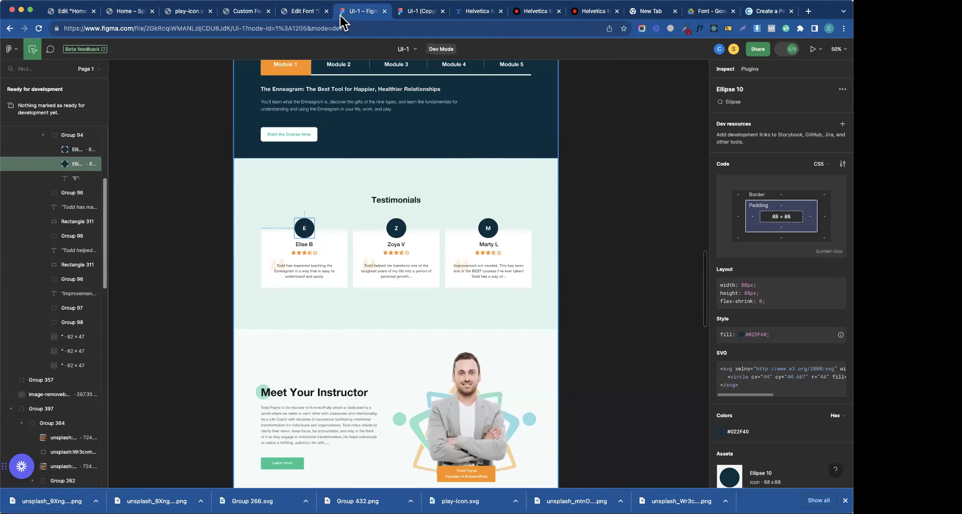
{"action": "left_click", "coordinate": [70, 13]}
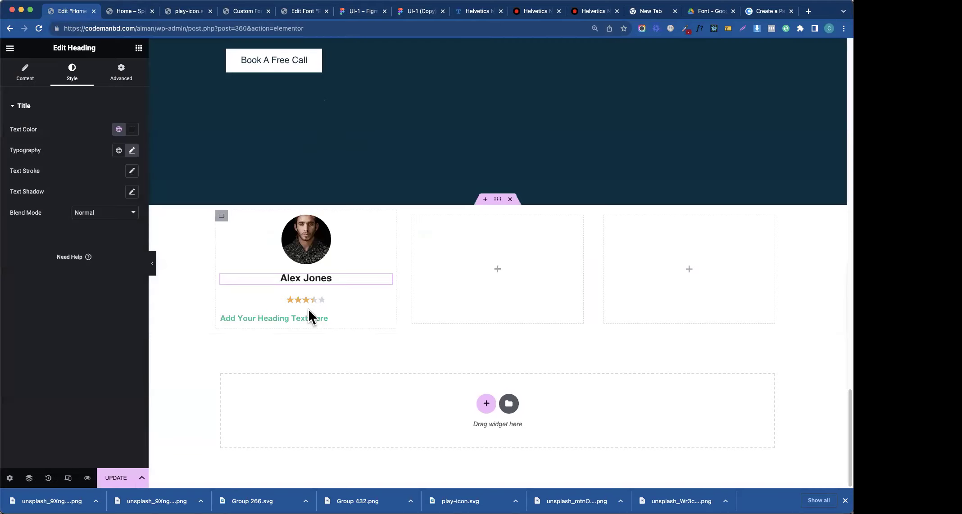
{"action": "left_click", "coordinate": [375, 298]}
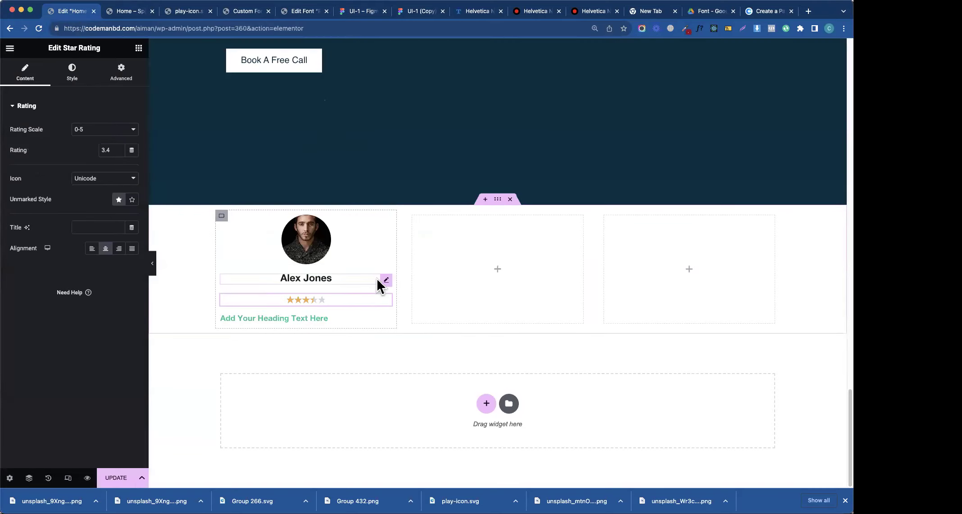
{"action": "left_click", "coordinate": [385, 281]}
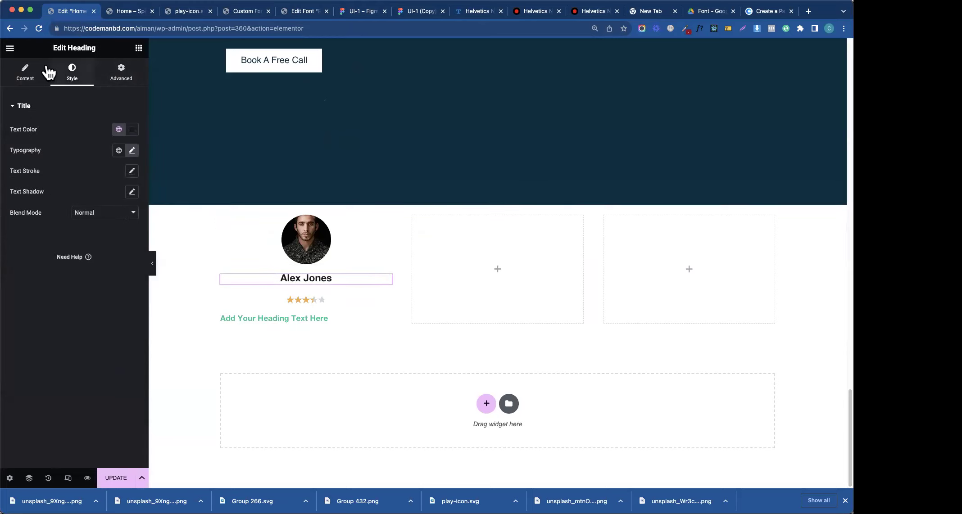
{"action": "left_click", "coordinate": [221, 216]}
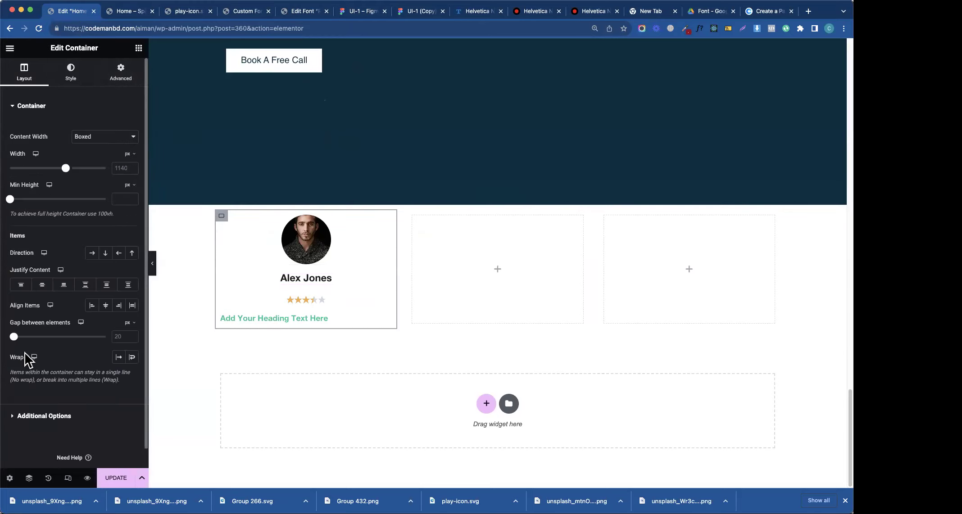
- Set the card's gap between elements to 10 and widen the star spacing to match Figma
{"action": "left_click", "coordinate": [118, 337]}
{"action": "type", "text": "10"}
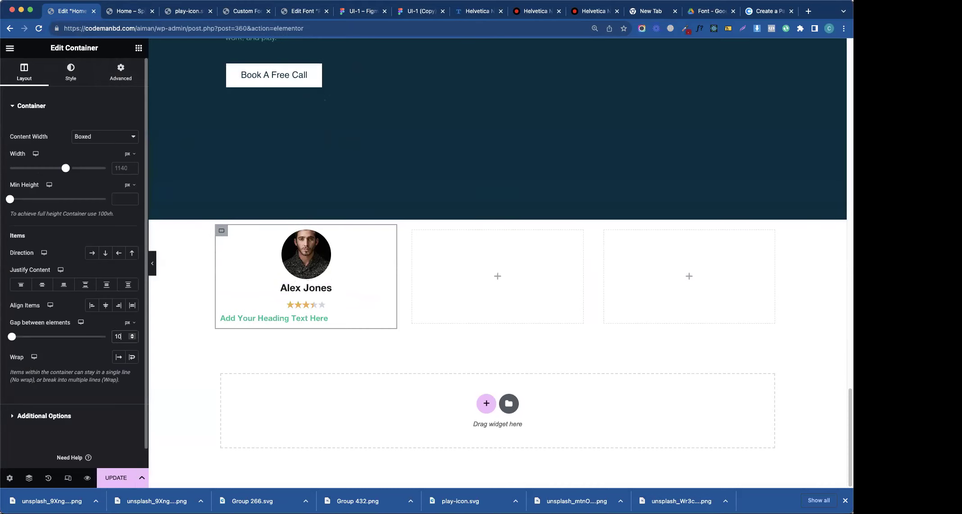
{"action": "left_click", "coordinate": [385, 306]}
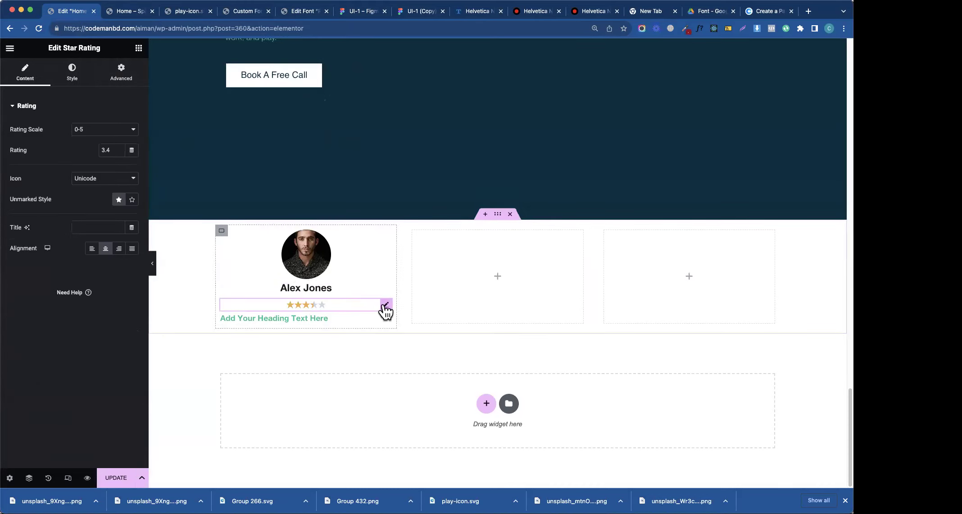
{"action": "left_click", "coordinate": [76, 79]}
{"action": "left_click_drag", "start_coordinate": [10, 171], "coordinate": [20, 171]}
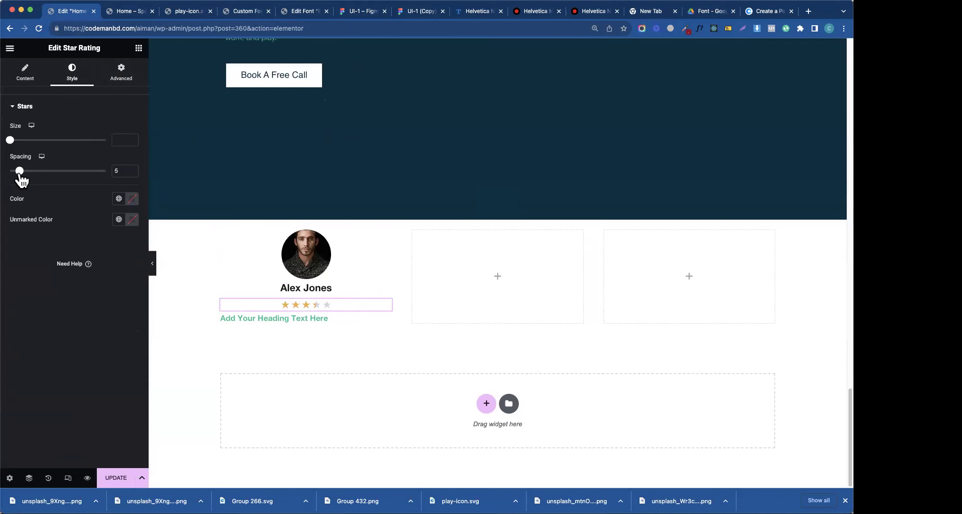
{"action": "left_click", "coordinate": [351, 13]}
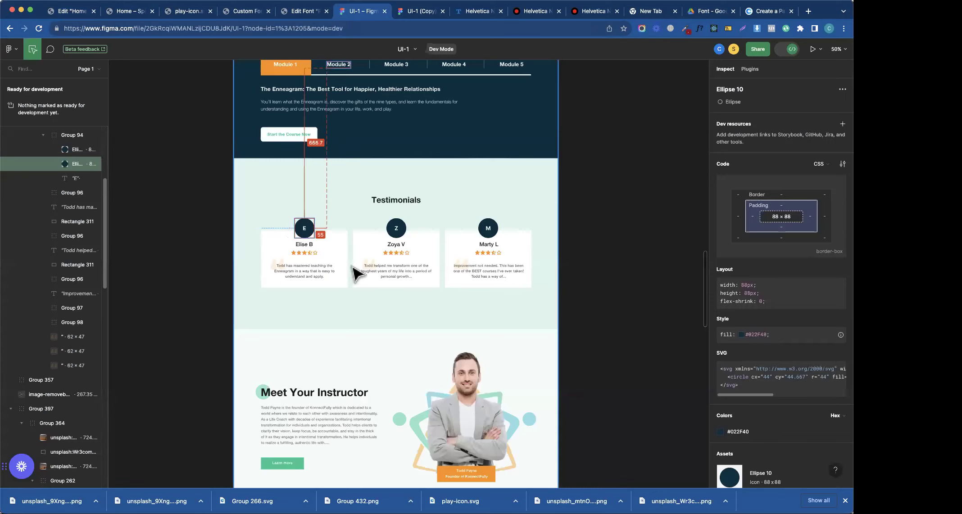
{"action": "left_click", "coordinate": [316, 254]}
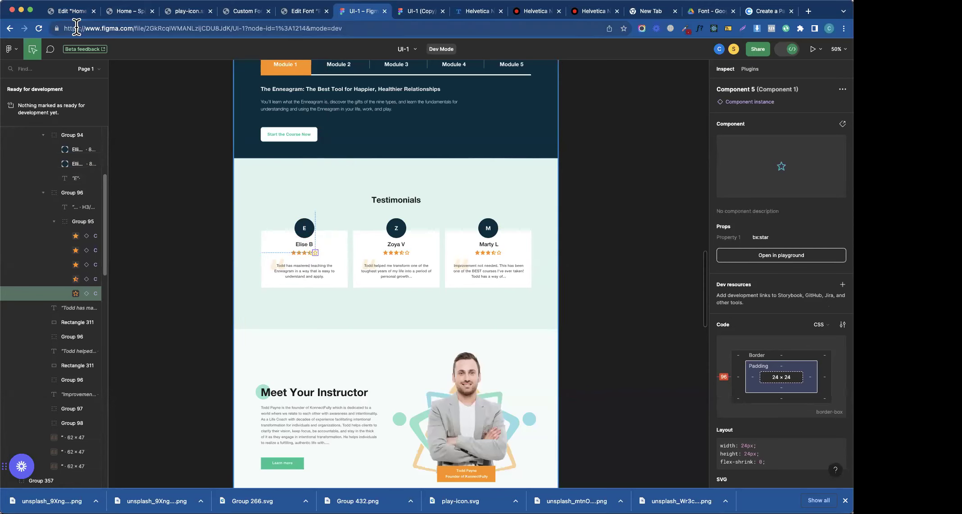
{"action": "left_click", "coordinate": [72, 12]}
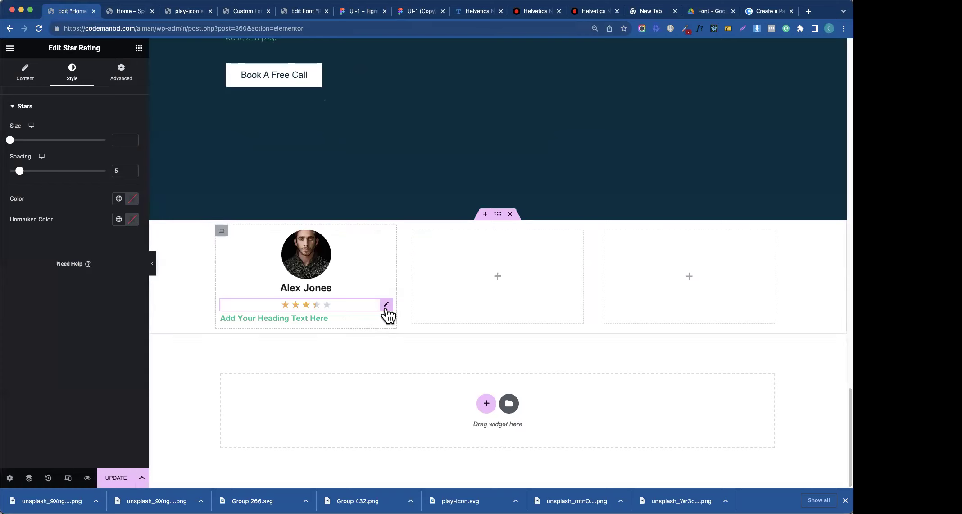
- Switch the star rating icons to Font Awesome
{"action": "left_click", "coordinate": [32, 79]}
{"action": "left_click", "coordinate": [112, 178]}
{"action": "left_click", "coordinate": [99, 168]}
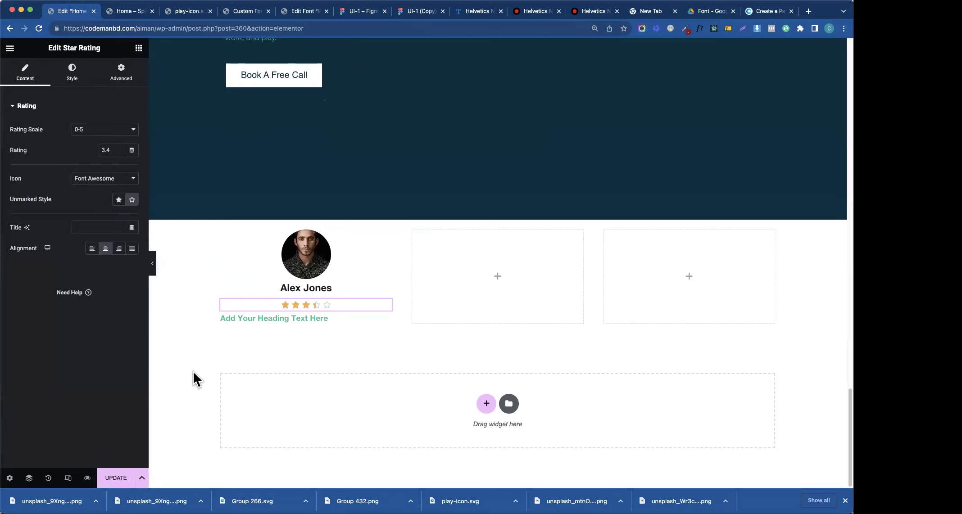
{"action": "left_click", "coordinate": [354, 314]}
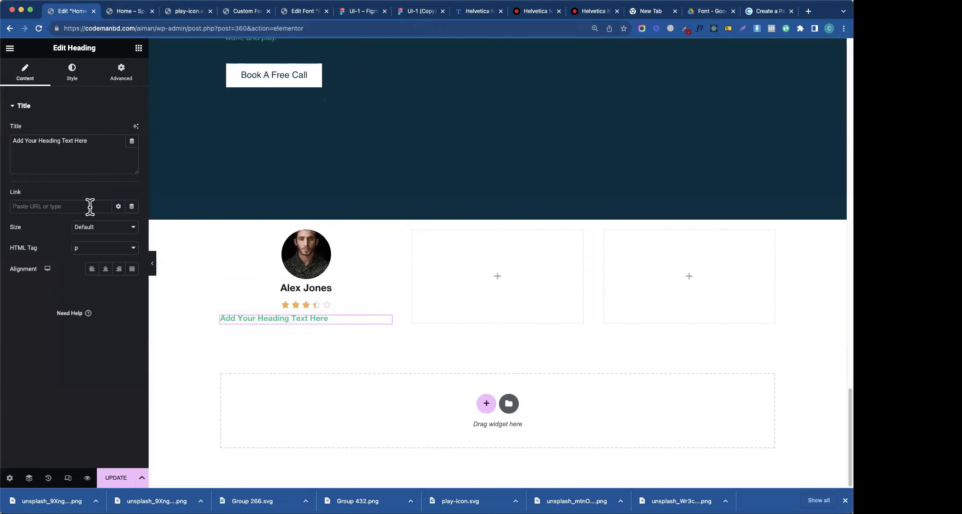
- Give the quote heading a grey global text colour and normal font weight
{"action": "left_click", "coordinate": [74, 74]}
{"action": "left_click", "coordinate": [132, 130]}
{"action": "left_click_drag", "start_coordinate": [83, 208], "coordinate": [71, 206]}
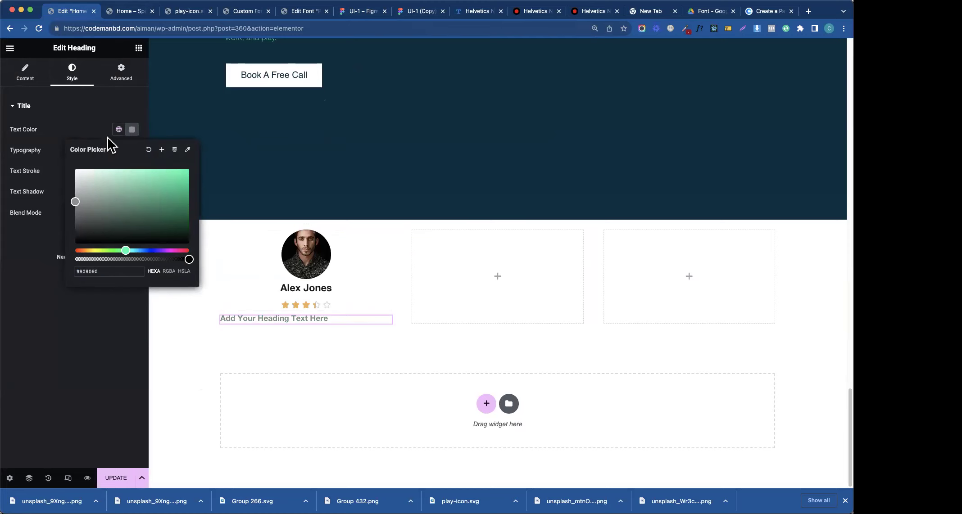
{"action": "left_click", "coordinate": [118, 130]}
{"action": "left_click", "coordinate": [47, 231]}
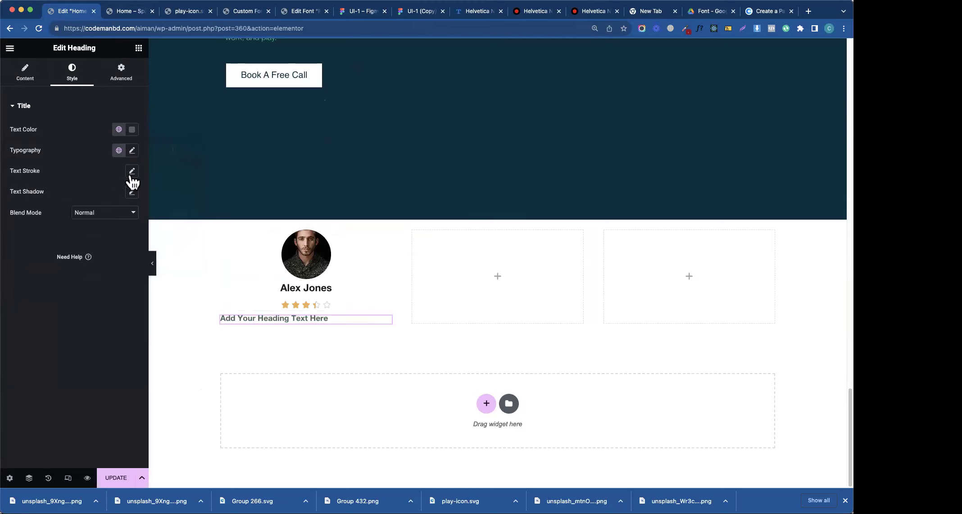
{"action": "left_click", "coordinate": [132, 151]}
{"action": "left_click", "coordinate": [89, 248]}
{"action": "left_click", "coordinate": [95, 228]}
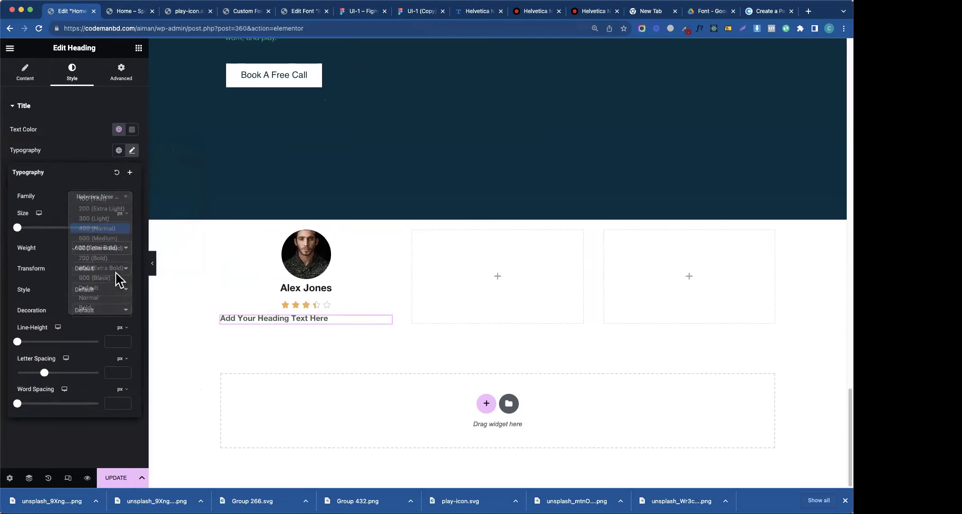
- Paste the Enneagram testimonial sentence as the quote title and centre it
{"action": "left_click", "coordinate": [369, 11]}
{"action": "left_click", "coordinate": [297, 271]}
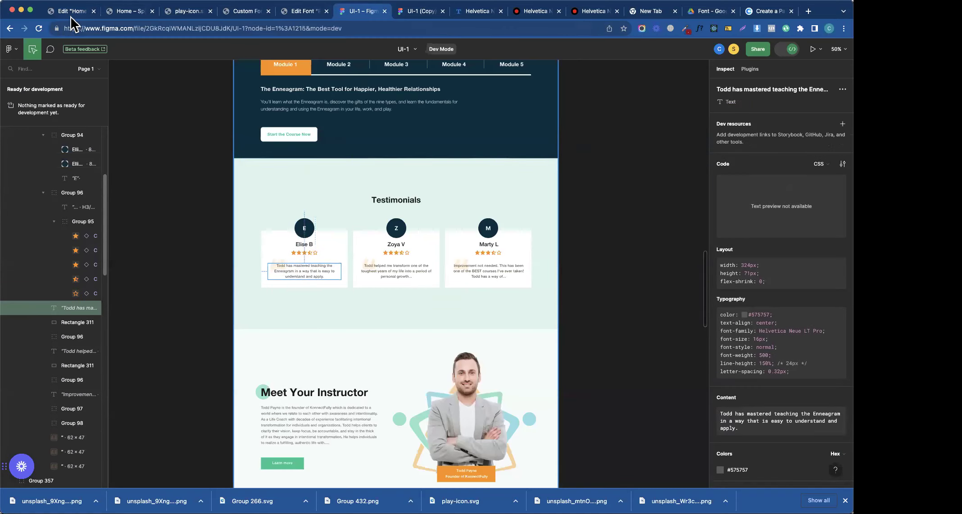
{"action": "left_click", "coordinate": [70, 13]}
{"action": "left_click", "coordinate": [24, 72]}
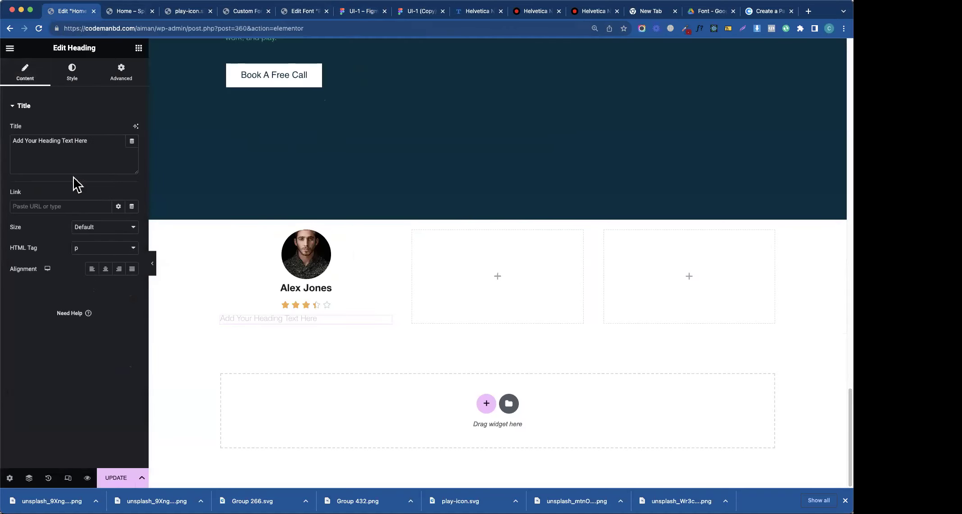
{"action": "left_click", "coordinate": [71, 155]}
{"action": "key", "text": "ctrl+a"}
{"action": "type", "text": "Todd has mastered teaching the Enneagram in a way that is easy to understand and apply."}
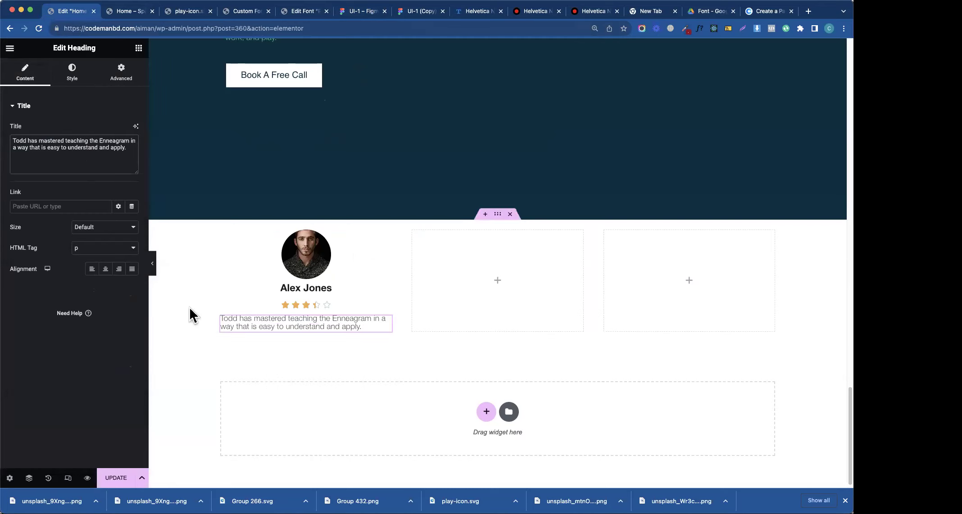
{"action": "left_click", "coordinate": [105, 269]}
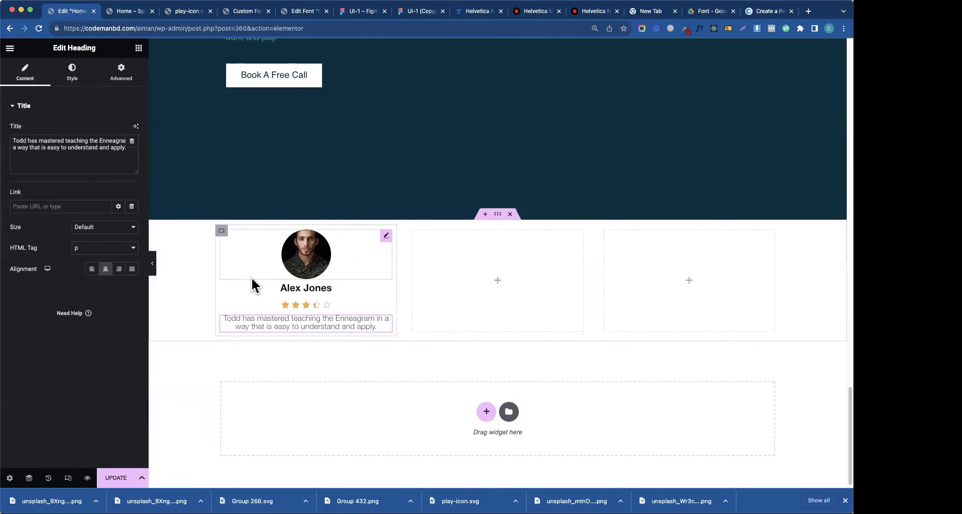
- Set the star rating's bottom margin to 30 px
{"action": "left_click", "coordinate": [198, 14]}
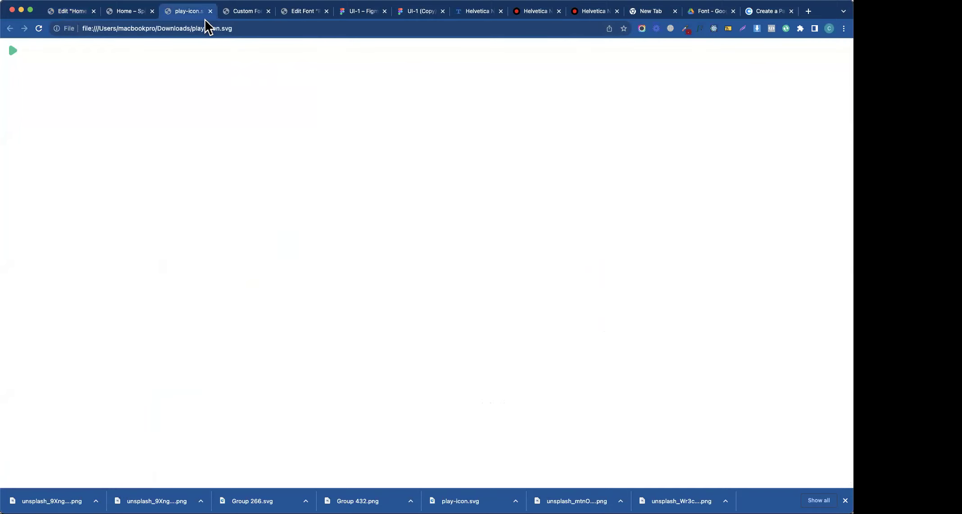
{"action": "left_click", "coordinate": [358, 13]}
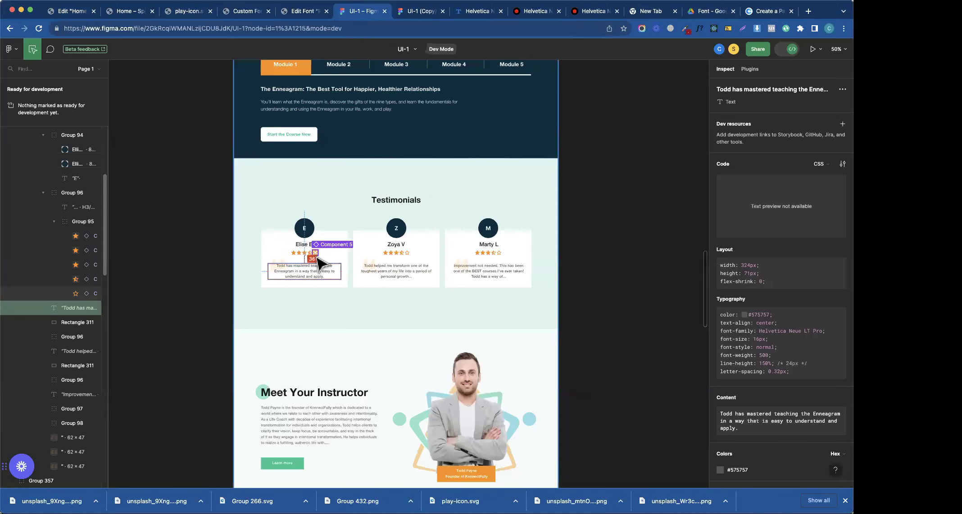
{"action": "left_click", "coordinate": [68, 12]}
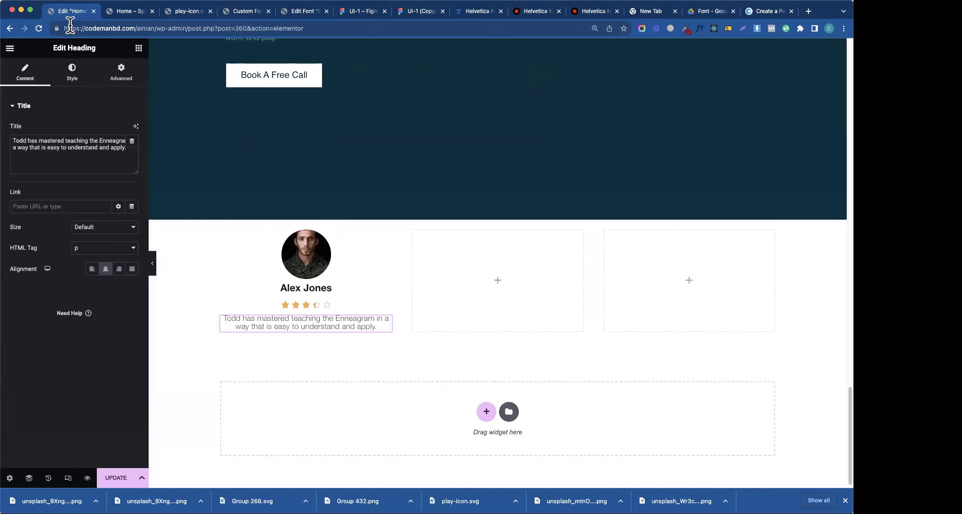
{"action": "left_click", "coordinate": [386, 306]}
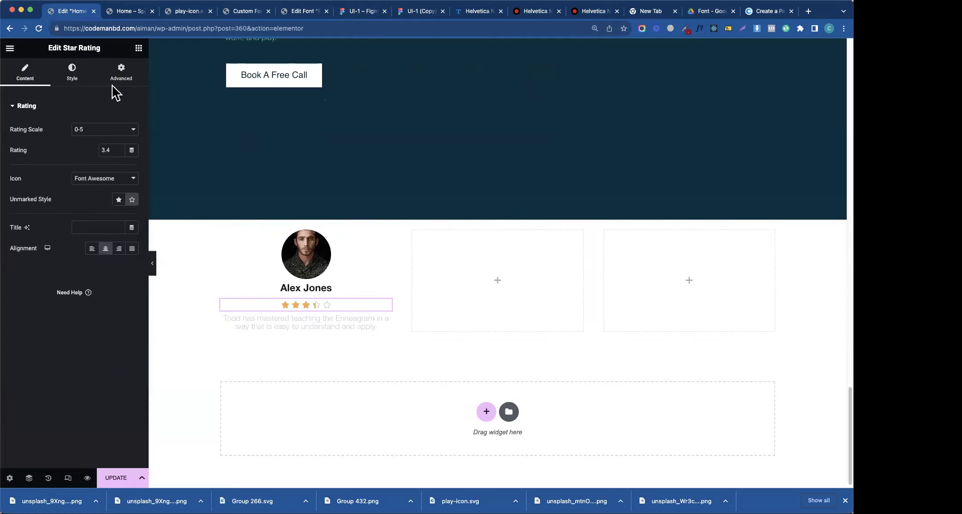
{"action": "left_click", "coordinate": [119, 74]}
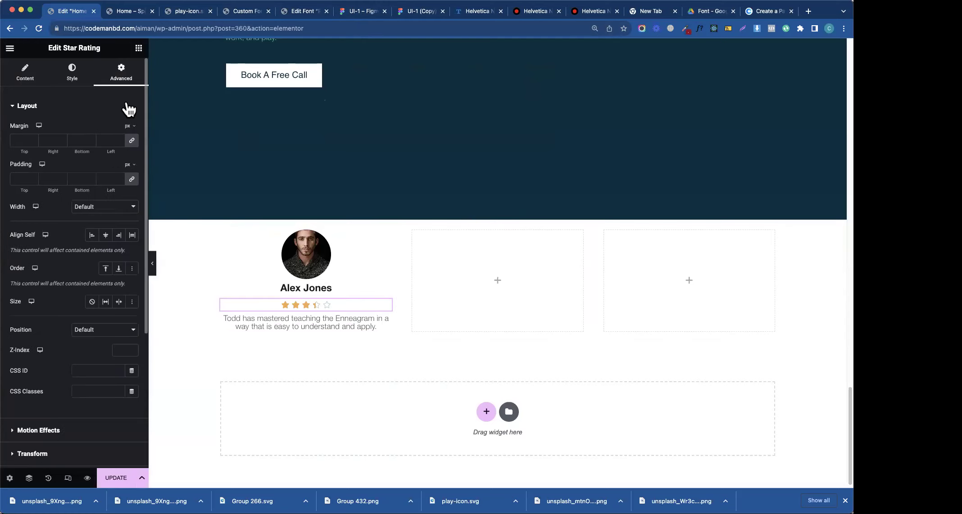
{"action": "left_click", "coordinate": [74, 140]}
{"action": "type", "text": "30"}
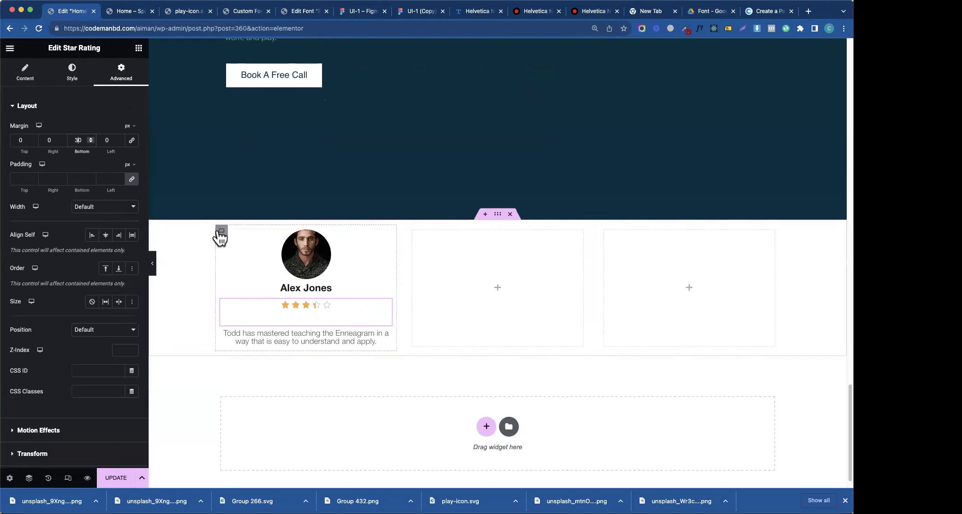
- Unlink the row container's margins and set its top margin to 120
{"action": "left_click", "coordinate": [496, 215]}
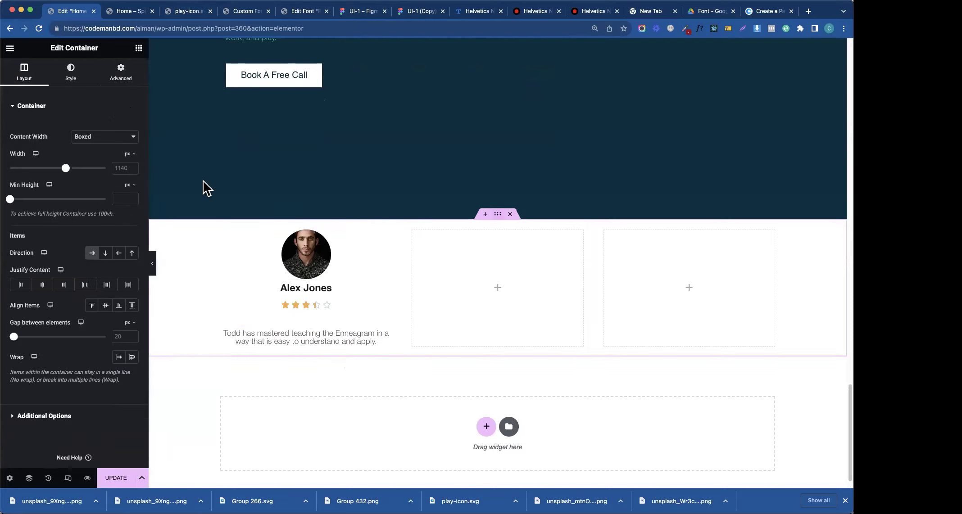
{"action": "left_click", "coordinate": [122, 74]}
{"action": "left_click", "coordinate": [131, 140]}
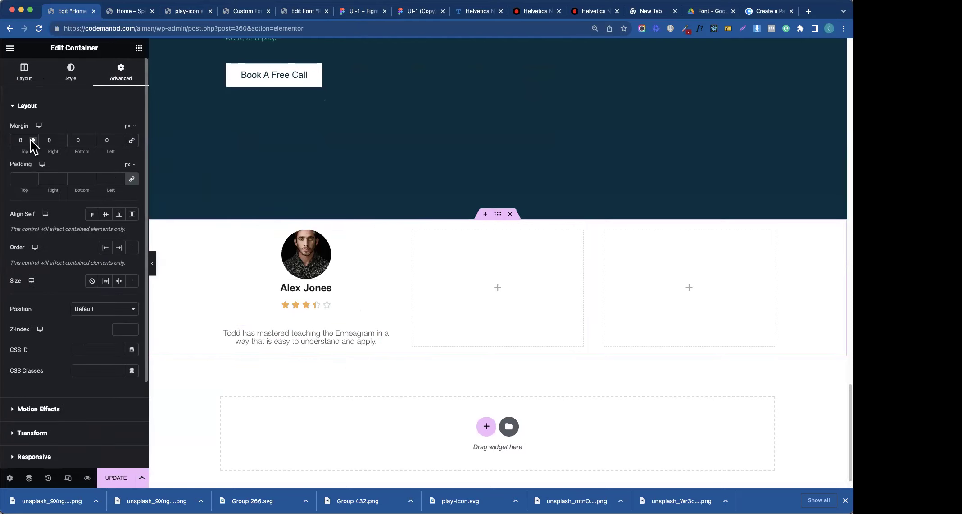
{"action": "left_click", "coordinate": [18, 140]}
{"action": "type", "text": "5"}
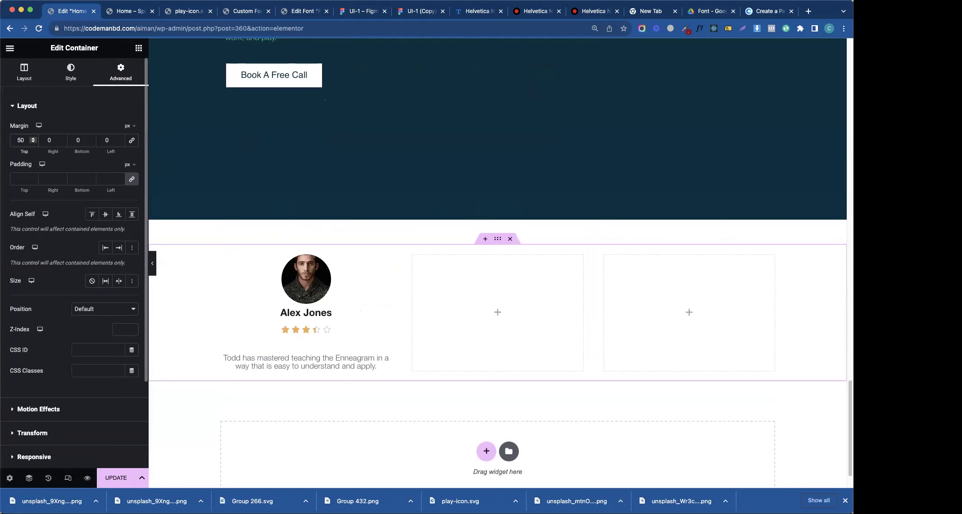
{"action": "key", "text": "BackSpace"}
{"action": "type", "text": "12300"}
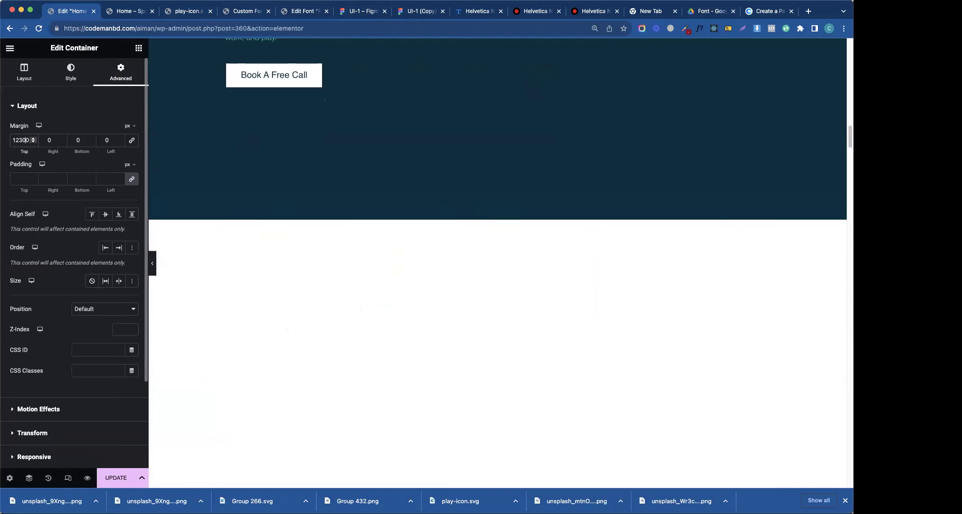
{"action": "key", "text": "BackSpace"}
{"action": "key", "text": "BackSpace"}
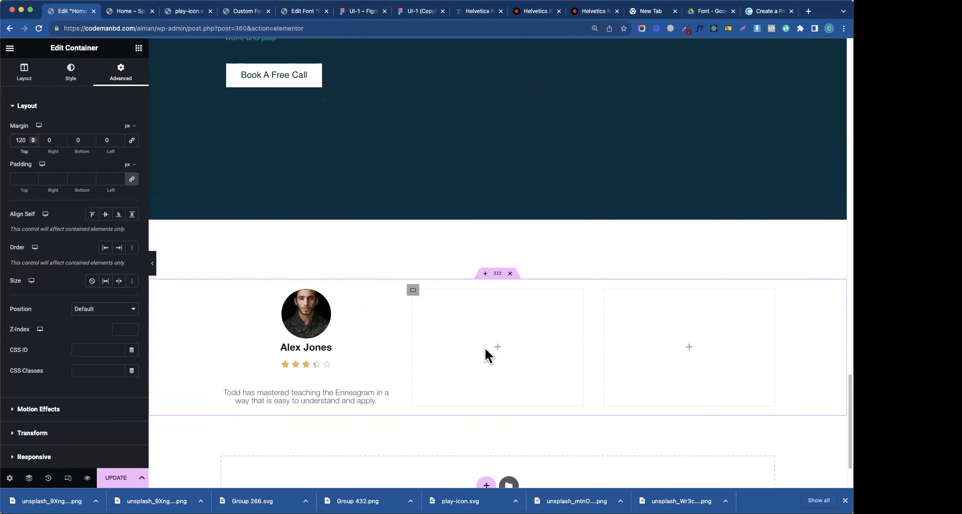
- Give the testimonial row a Classic background using a pale global colour
{"action": "left_click", "coordinate": [222, 292]}
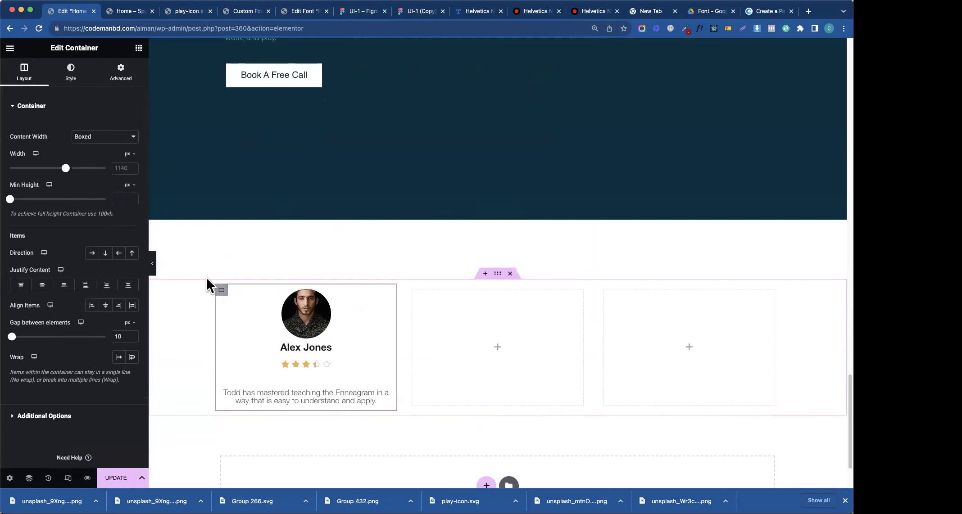
{"action": "left_click", "coordinate": [339, 11]}
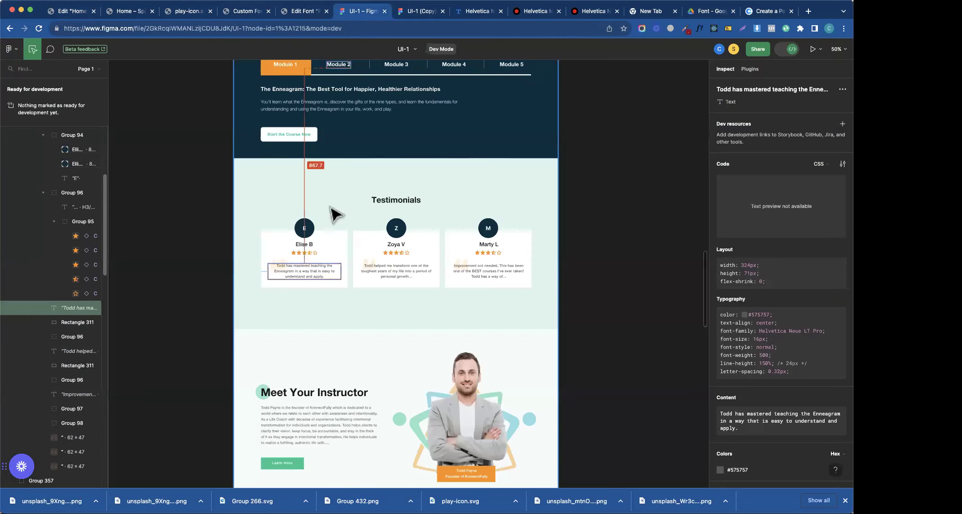
{"action": "left_click", "coordinate": [74, 12]}
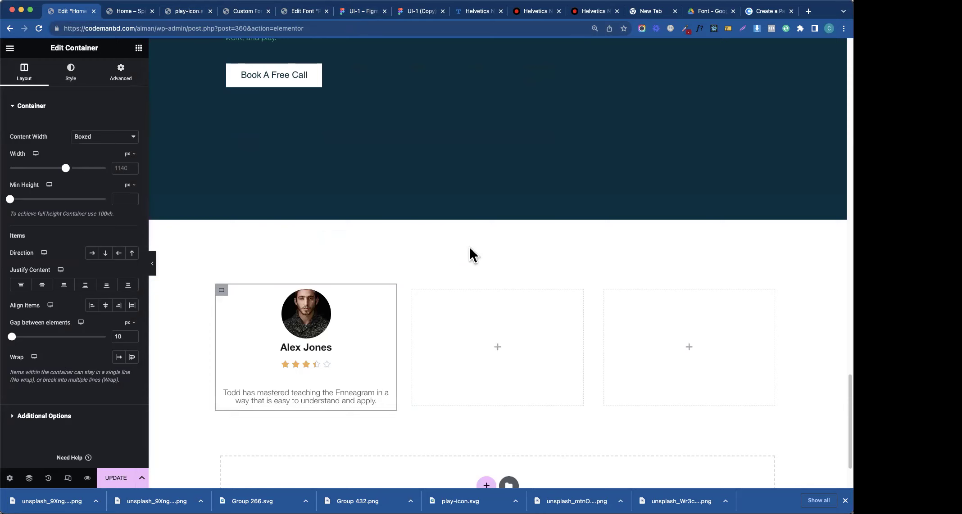
{"action": "left_click", "coordinate": [497, 273]}
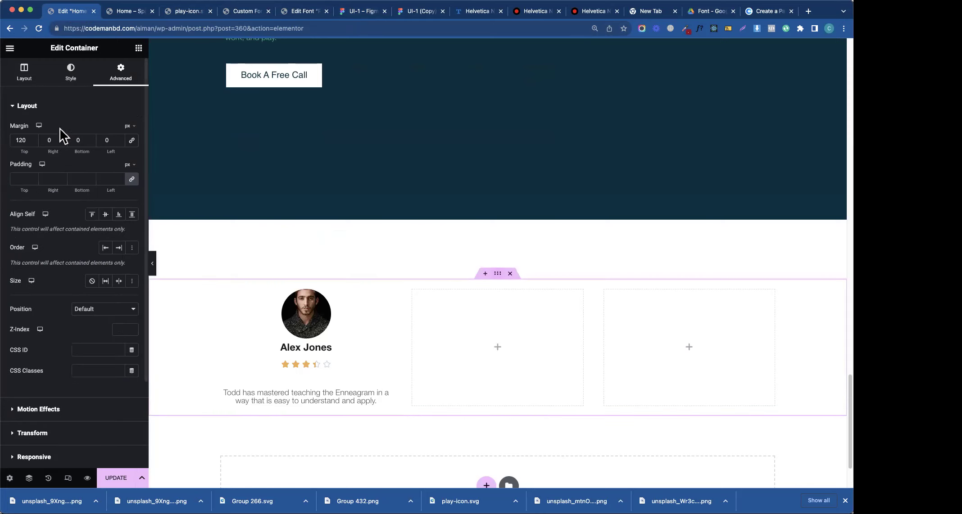
{"action": "left_click", "coordinate": [69, 74]}
{"action": "left_click", "coordinate": [93, 151]}
{"action": "left_click", "coordinate": [118, 171]}
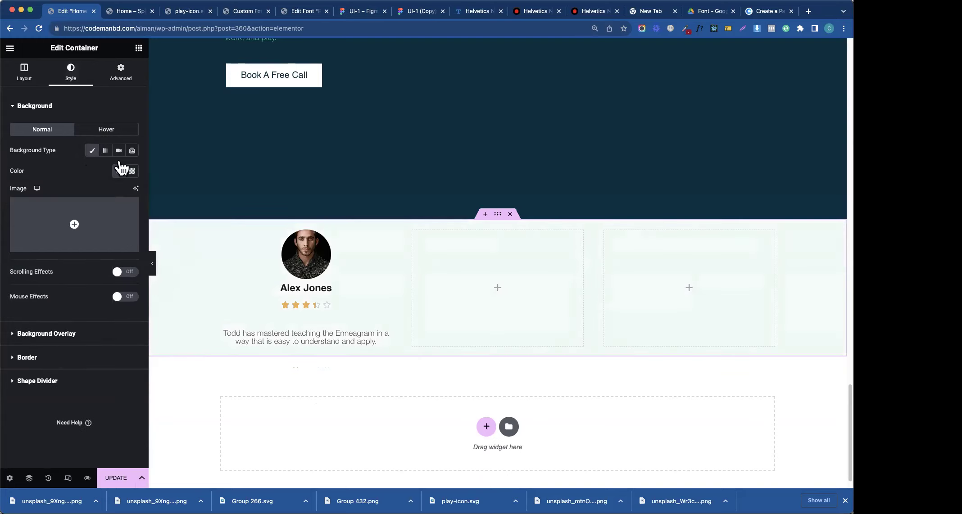
- Set the row's minimum height to 750 and vertically centre its cards
{"action": "left_click", "coordinate": [24, 72]}
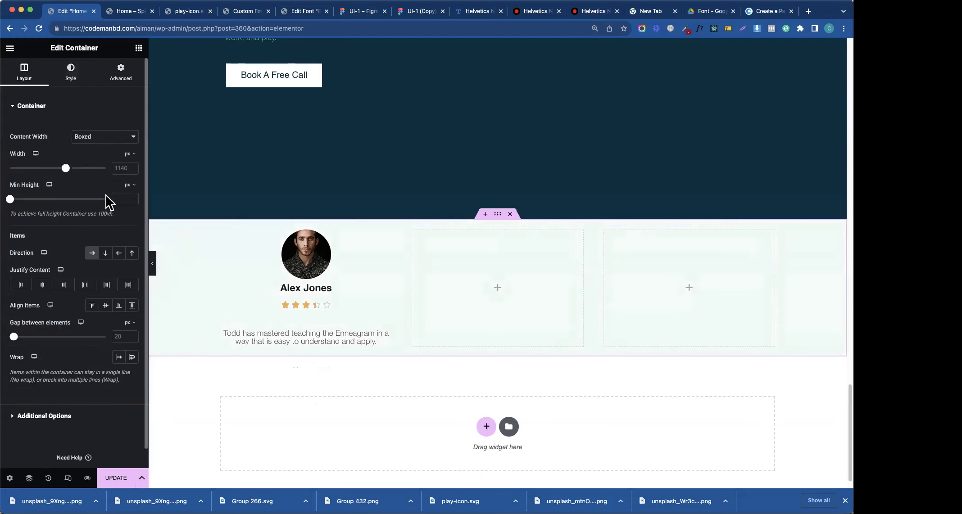
{"action": "type", "text": "750"}
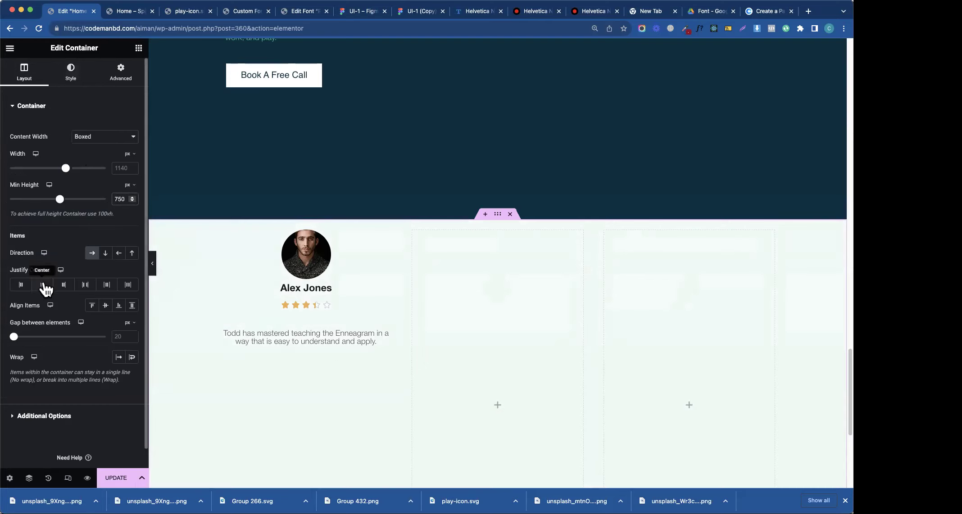
{"action": "left_click", "coordinate": [105, 306]}
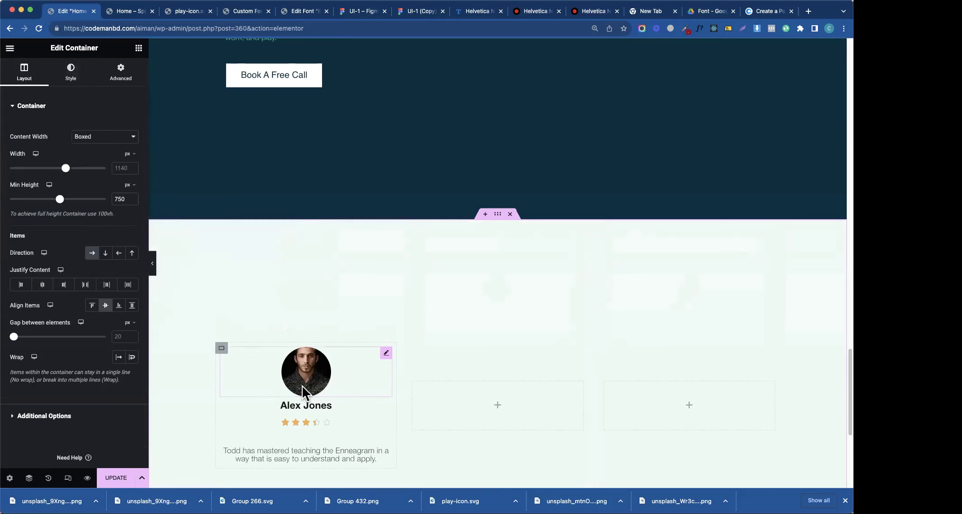
- Set the first card's Classic background to the white #FFFFFF global colour
{"action": "left_click", "coordinate": [221, 352]}
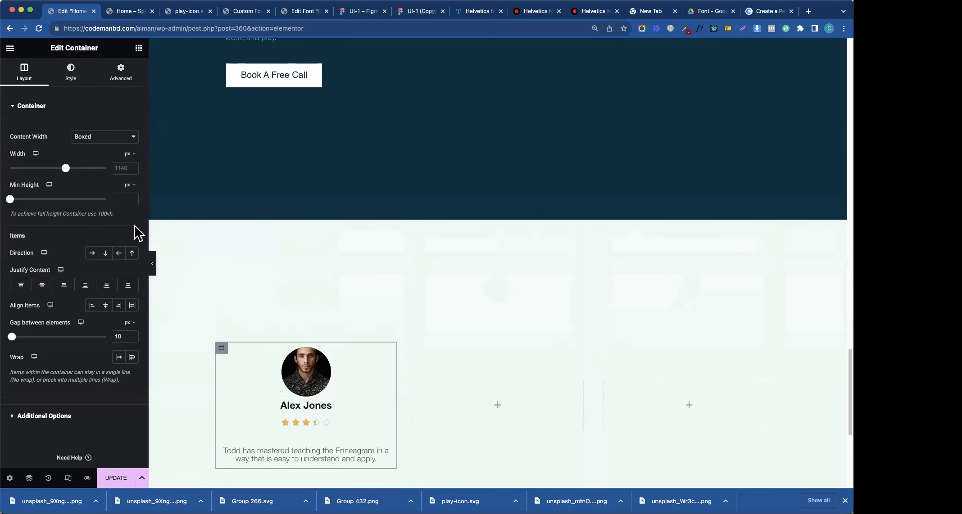
{"action": "left_click", "coordinate": [70, 72]}
{"action": "left_click", "coordinate": [92, 151]}
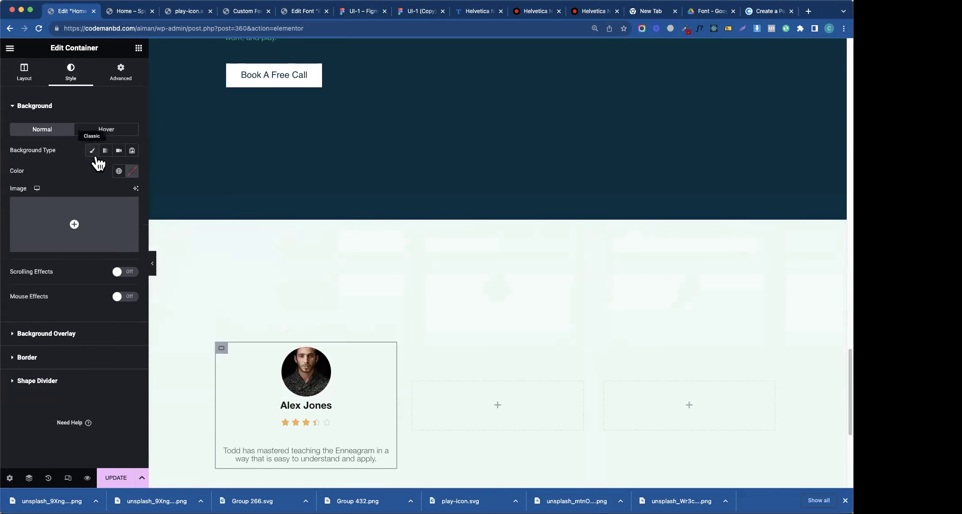
{"action": "left_click", "coordinate": [118, 171]}
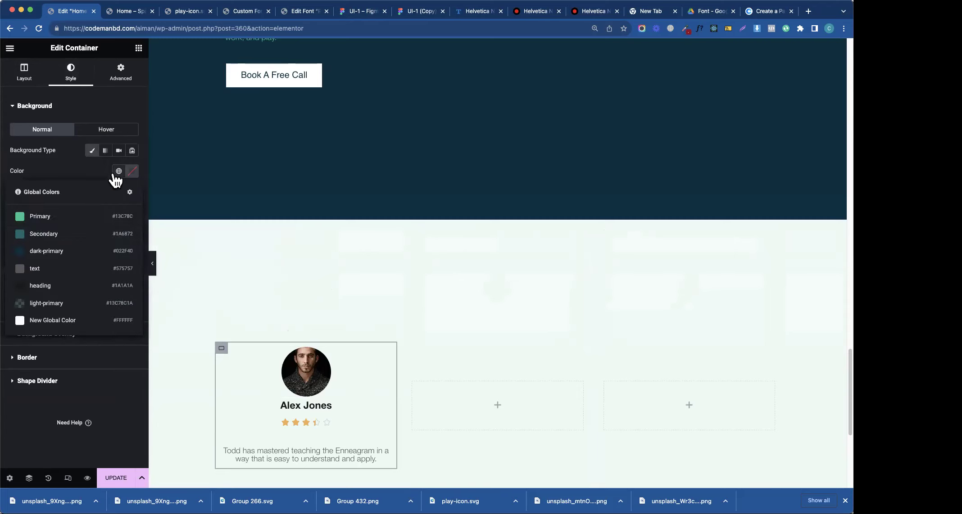
{"action": "left_click", "coordinate": [36, 321]}
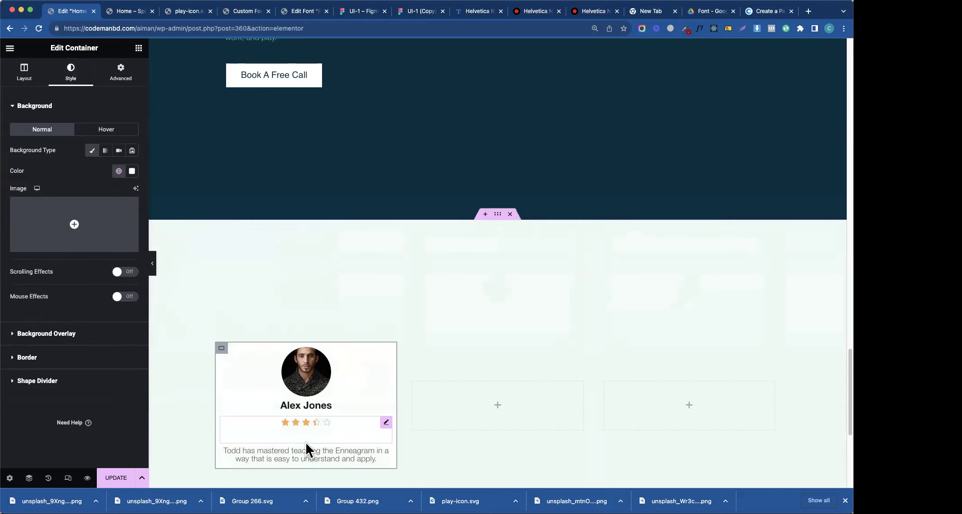
{"action": "left_click", "coordinate": [346, 11]}
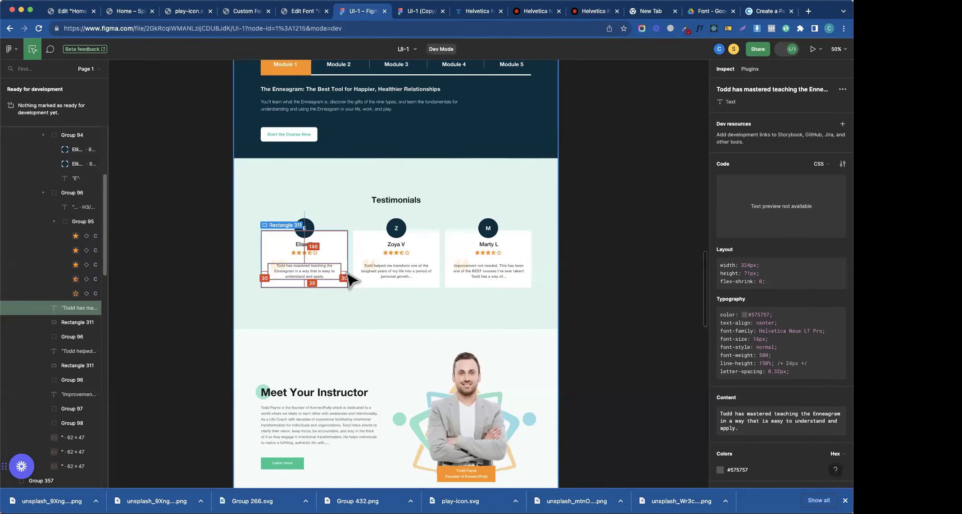
{"action": "left_click", "coordinate": [83, 16]}
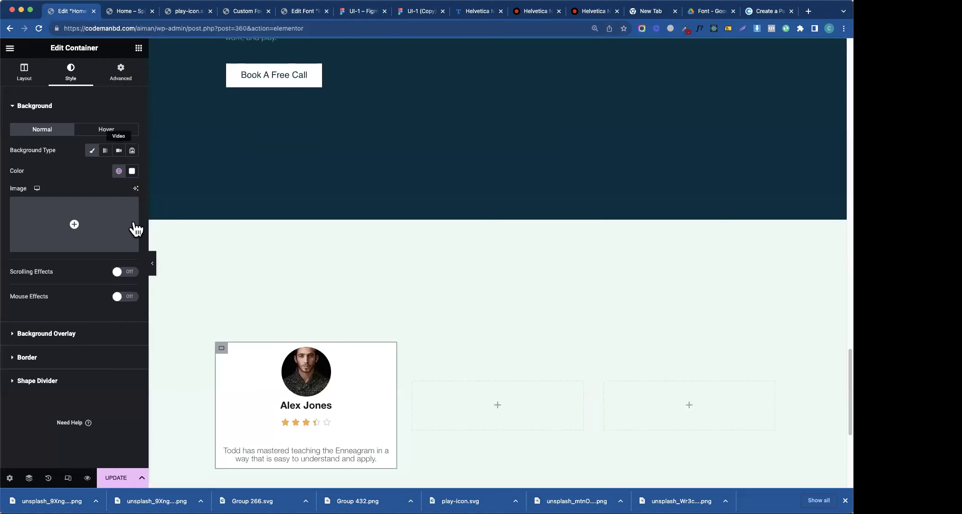
{"action": "left_click", "coordinate": [131, 74]}
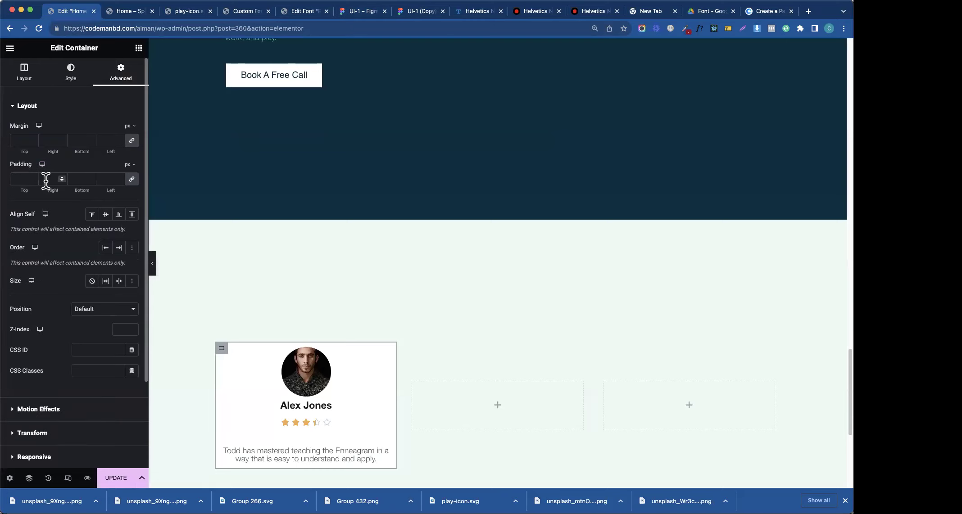
- Give the card 30 padding and lift the avatar with a -25% top margin
{"action": "left_click", "coordinate": [222, 351]}
{"action": "type", "text": "30"}
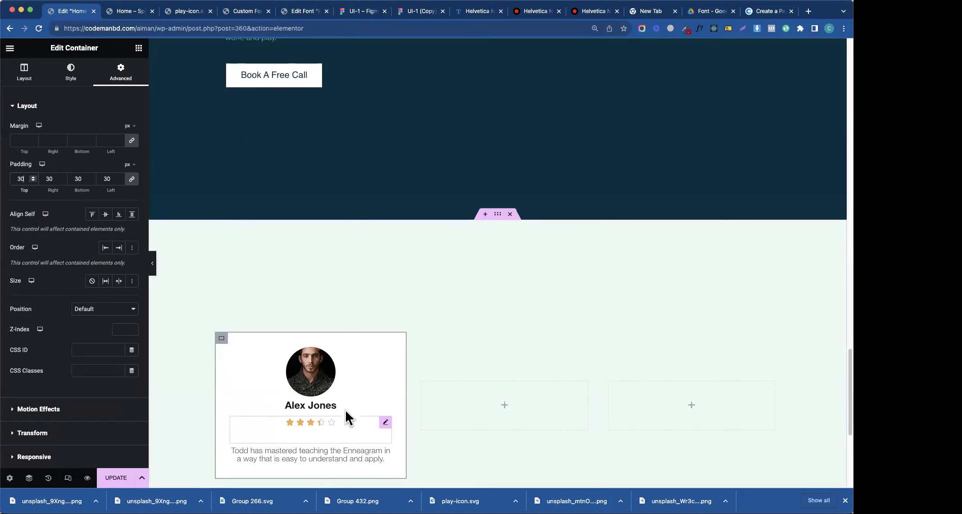
{"action": "left_click", "coordinate": [385, 354]}
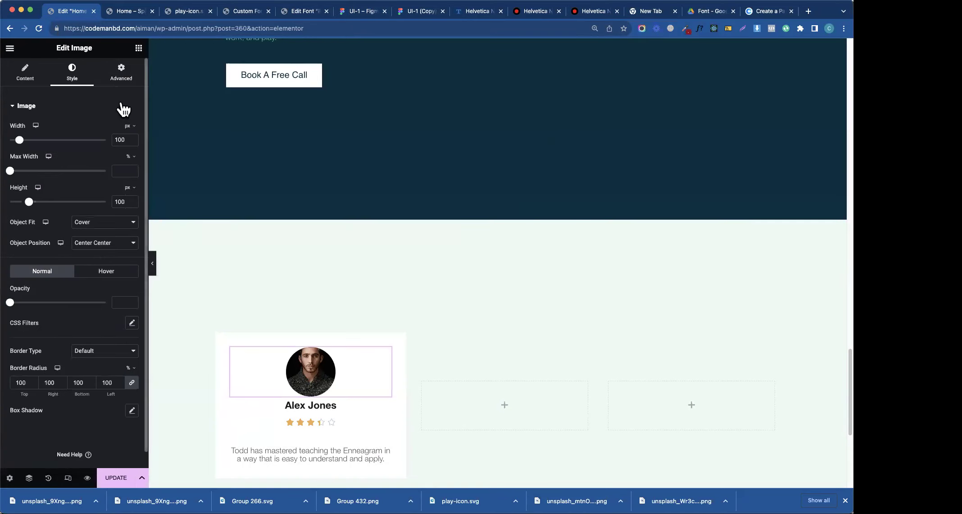
{"action": "left_click", "coordinate": [123, 80]}
{"action": "left_click", "coordinate": [129, 127]}
{"action": "left_click", "coordinate": [128, 142]}
{"action": "type", "text": "-4"}
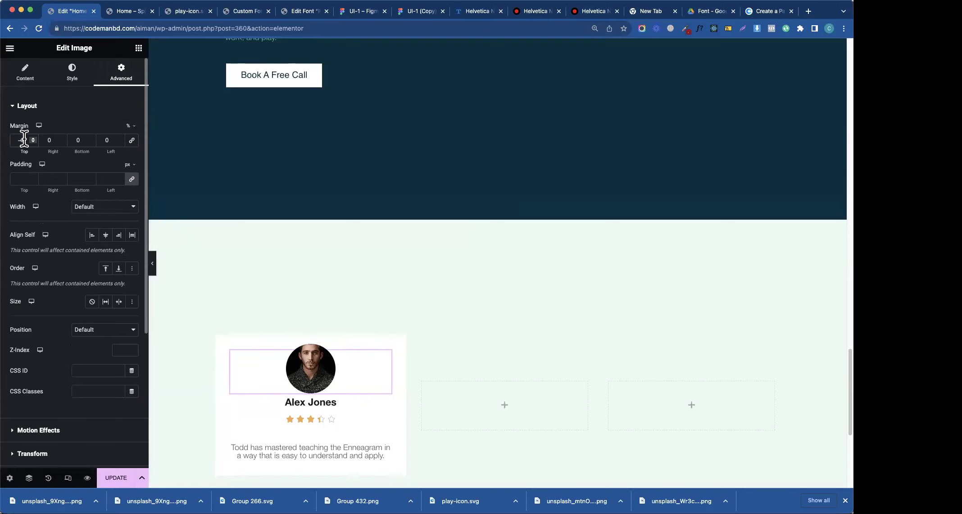
{"action": "key", "text": "BackSpace"}
{"action": "type", "text": "8"}
{"action": "key", "text": "Down"}
{"action": "key", "text": "Down"}
{"action": "key", "text": "Down"}
{"action": "key", "text": "Down"}
{"action": "key", "text": "Down"}
{"action": "key", "text": "Down"}
{"action": "key", "text": "Down"}
{"action": "key", "text": "Down"}
{"action": "key", "text": "Down"}
{"action": "key", "text": "Down"}
{"action": "key", "text": "Down"}
{"action": "key", "text": "Down"}
{"action": "key", "text": "Down"}
{"action": "key", "text": "Down"}
{"action": "key", "text": "Down"}
{"action": "key", "text": "Down"}
{"action": "key", "text": "Down"}
{"action": "key", "text": "Down"}
{"action": "key", "text": "Down"}
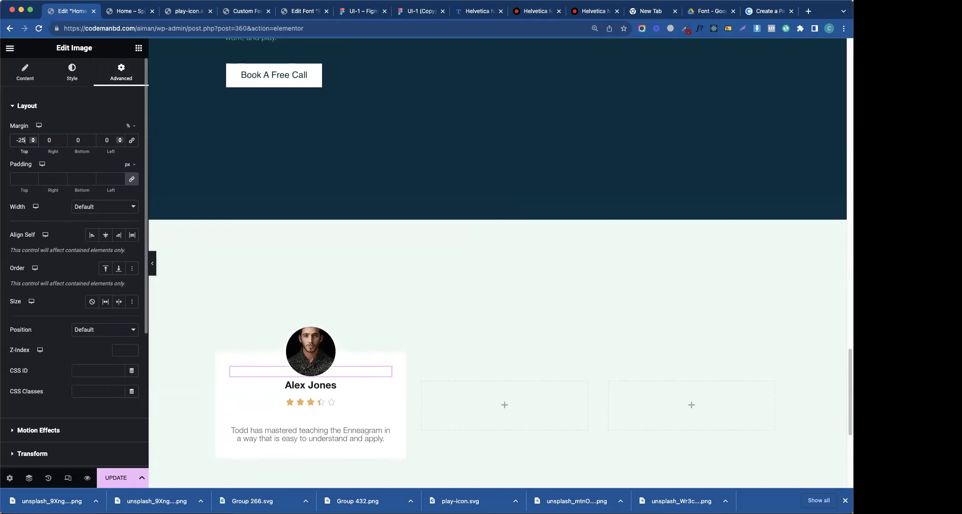
{"action": "key", "text": "Up"}
{"action": "key", "text": "Up"}
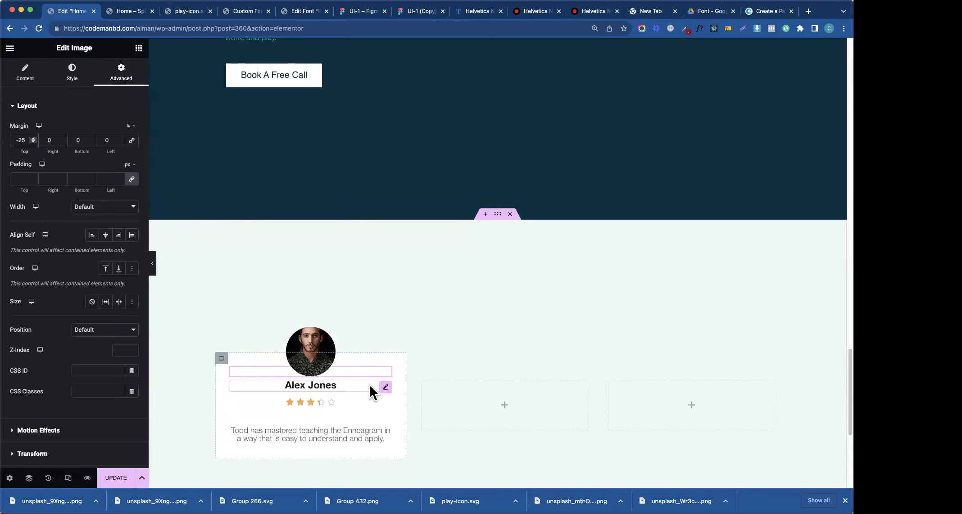
- Set the star rating's bottom margin to 20 and add an Icon widget below the quote
{"action": "left_click", "coordinate": [385, 402]}
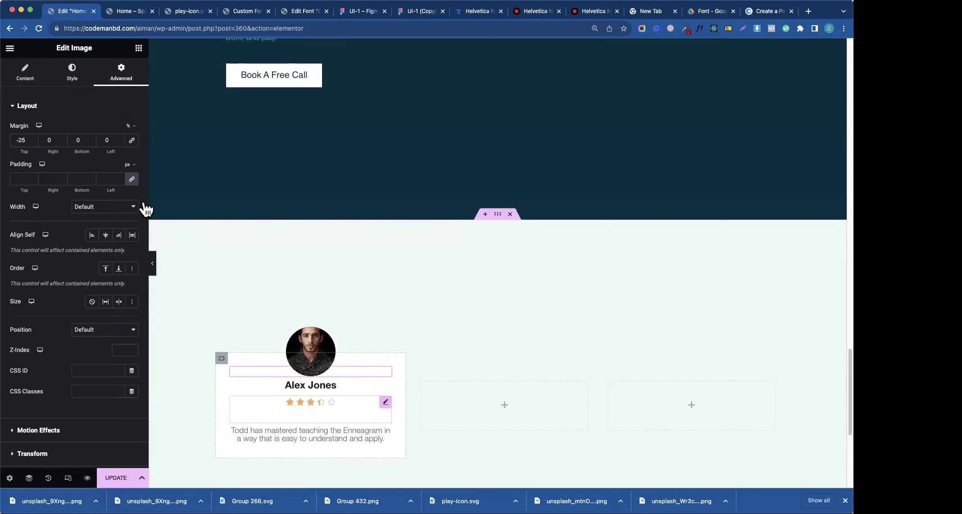
{"action": "double_click", "coordinate": [75, 141]}
{"action": "type", "text": "20"}
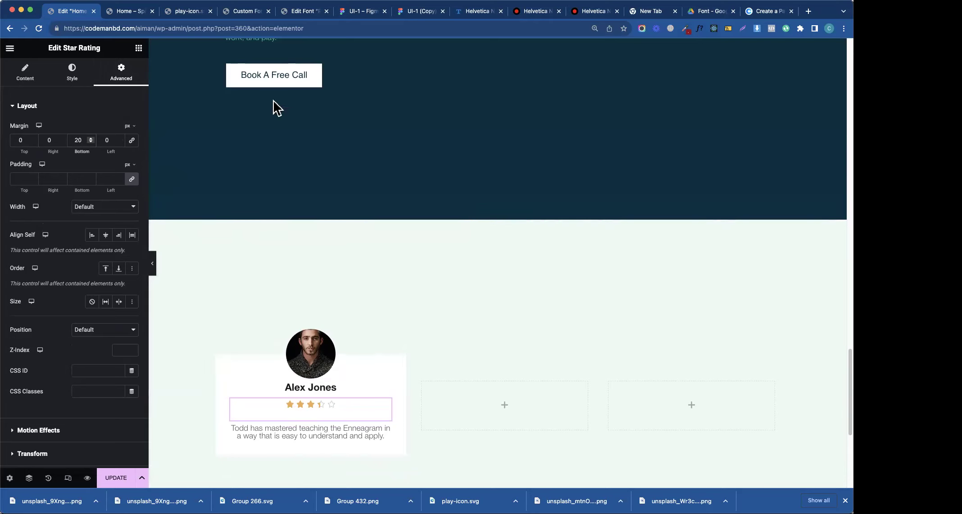
{"action": "left_click", "coordinate": [139, 48]}
{"action": "type", "text": "icon"}
{"action": "mouse_move", "coordinate": [54, 193]}
{"action": "left_mouse_down"}
{"action": "mouse_move", "coordinate": [43, 188]}
{"action": "mouse_move", "coordinate": [253, 375]}
{"action": "mouse_move", "coordinate": [282, 437]}
{"action": "mouse_move", "coordinate": [356, 422]}
{"action": "mouse_move", "coordinate": [318, 363]}
{"action": "mouse_move", "coordinate": [320, 430]}
{"action": "left_mouse_up"}
- Replace the default icon with Quote left from the Icon Library
{"action": "left_click", "coordinate": [108, 180]}
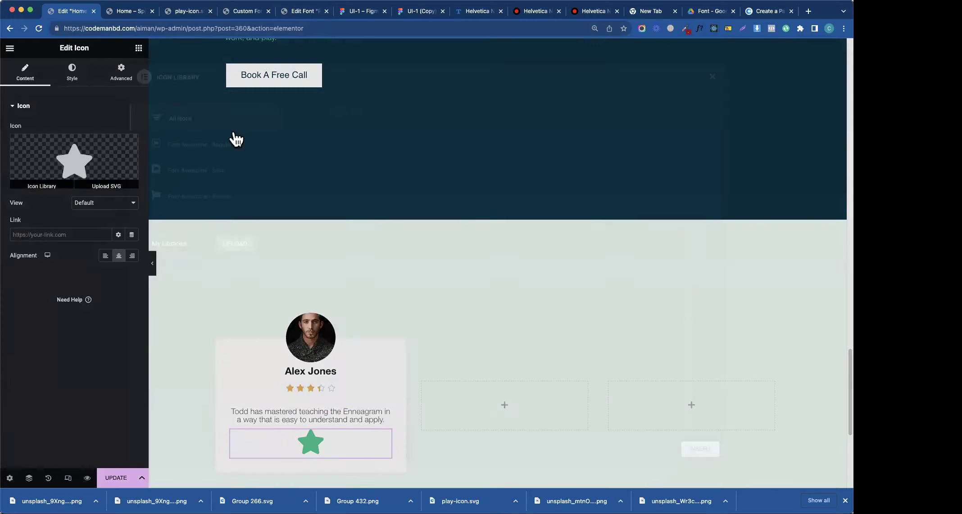
{"action": "key", "text": "BackSpace"}
{"action": "key", "text": "BackSpace"}
{"action": "left_click", "coordinate": [340, 175]}
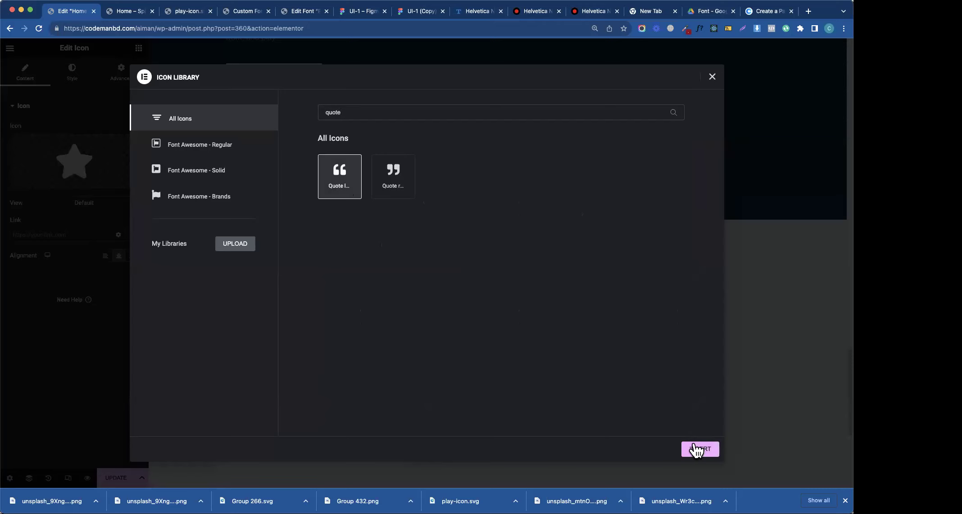
{"action": "left_click", "coordinate": [699, 449]}
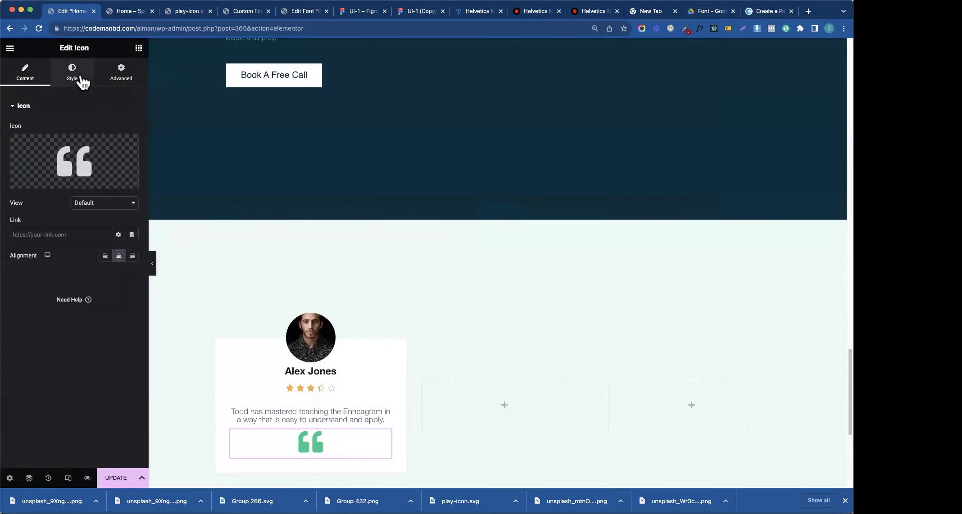
{"action": "left_click", "coordinate": [139, 48]}
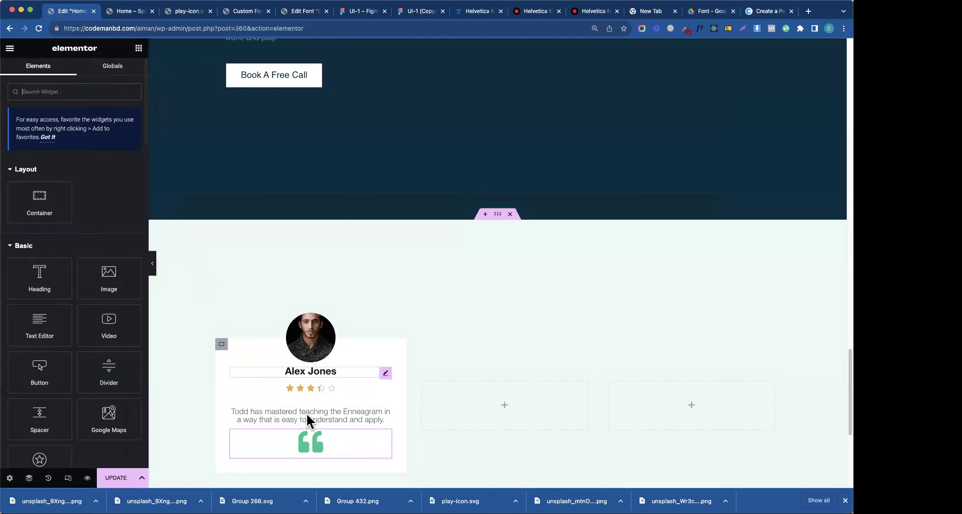
- Size the quote icon to 40, position it Absolute, and place it beside the name
{"action": "left_click", "coordinate": [309, 442]}
{"action": "left_click", "coordinate": [72, 74]}
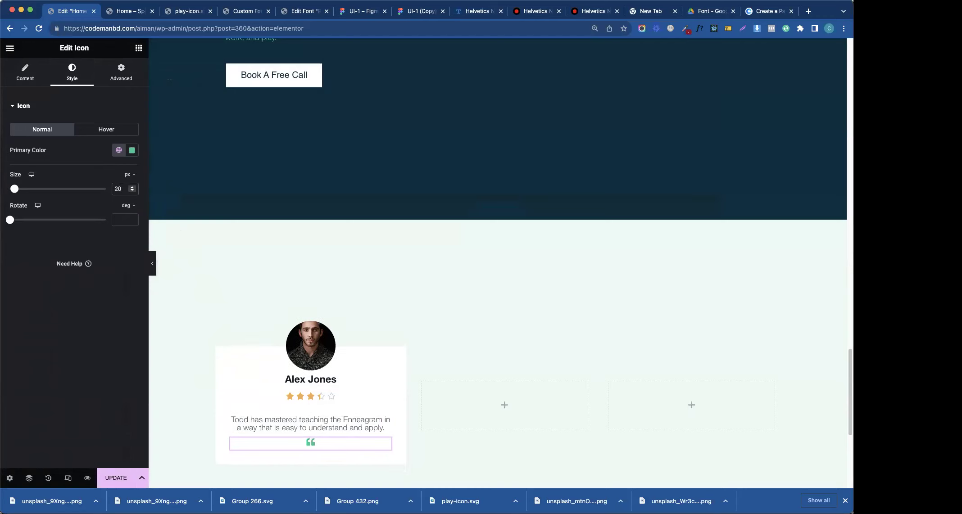
{"action": "type", "text": "40"}
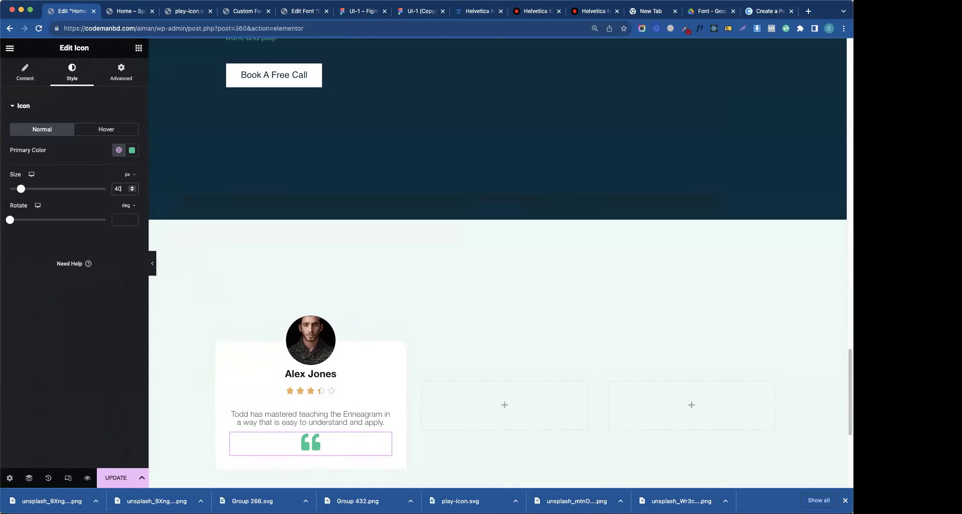
{"action": "left_click", "coordinate": [118, 74]}
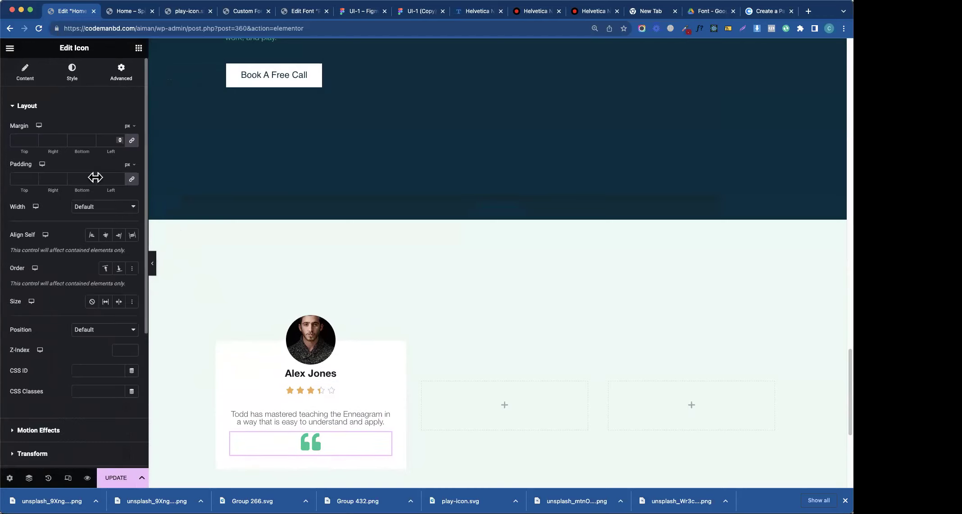
{"action": "left_click", "coordinate": [97, 207]}
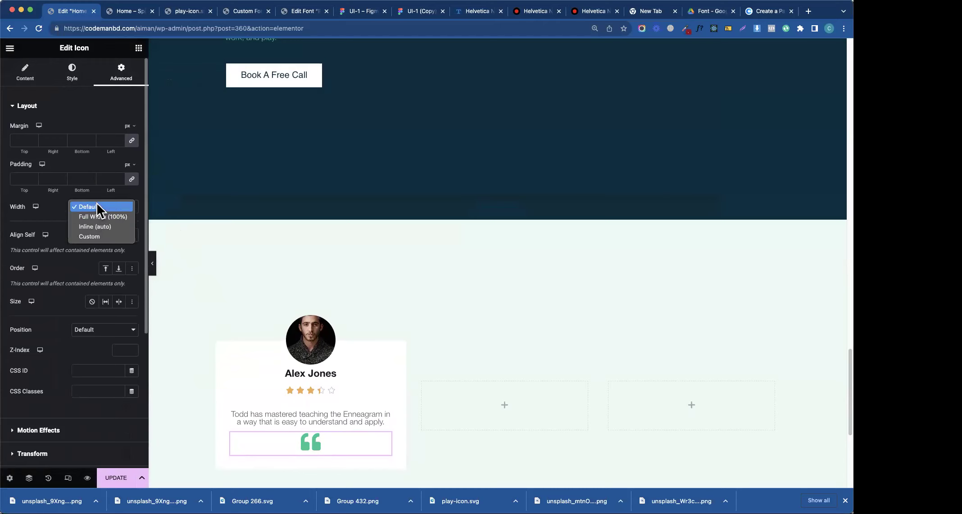
{"action": "left_click", "coordinate": [42, 216]}
{"action": "left_click", "coordinate": [114, 334]}
{"action": "left_click", "coordinate": [107, 341]}
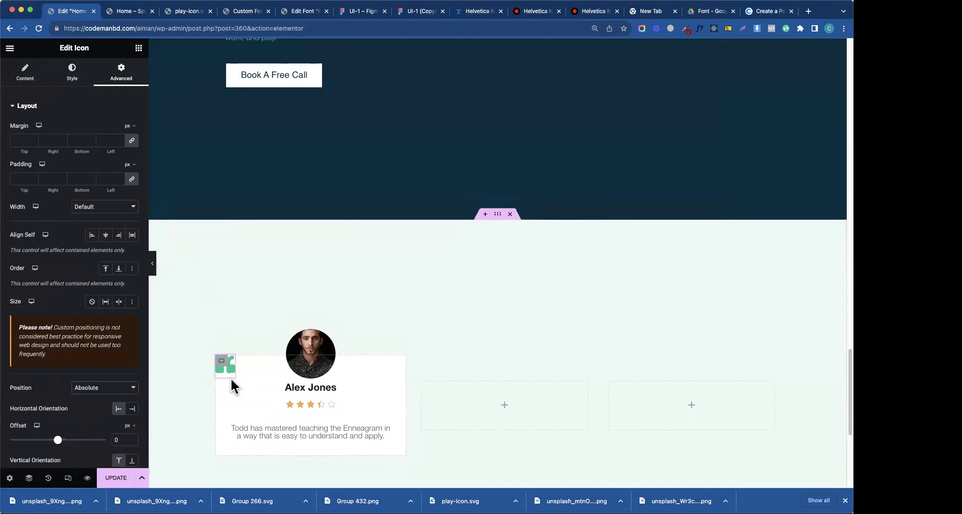
{"action": "left_click_drag", "start_coordinate": [230, 373], "coordinate": [248, 400]}
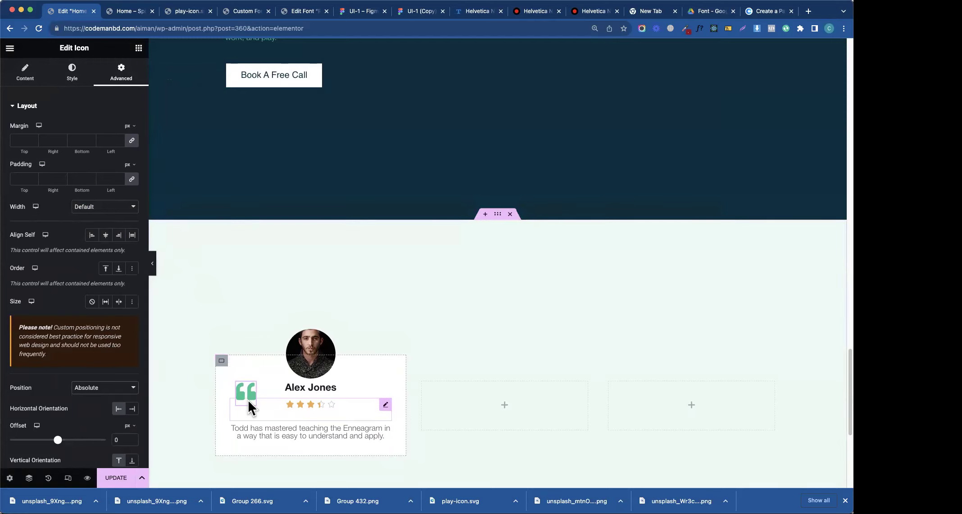
- Export the Figma design's 62×47 faded quote mark as a 1x PNG
{"action": "left_click", "coordinate": [356, 16]}
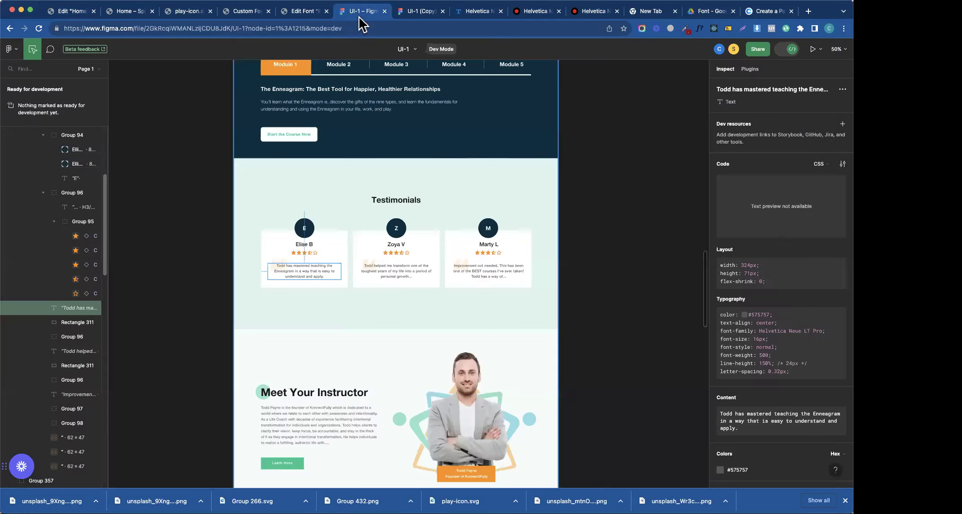
{"action": "left_click", "coordinate": [276, 270]}
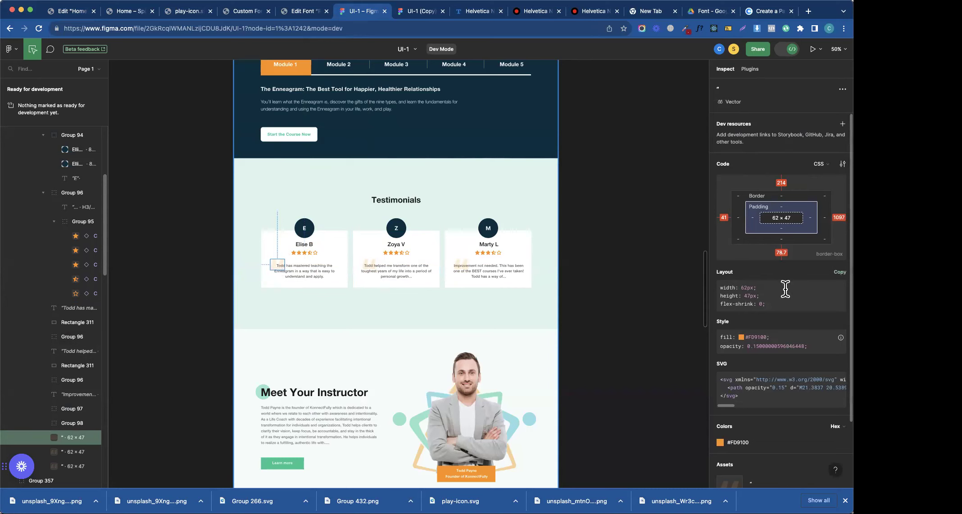
{"action": "scroll", "coordinate": [785, 288], "scroll_direction": "down", "scroll_amount": 2}
{"action": "scroll", "coordinate": [780, 299], "scroll_direction": "down", "scroll_amount": 2}
{"action": "scroll", "coordinate": [777, 294], "scroll_direction": "down", "scroll_amount": 1}
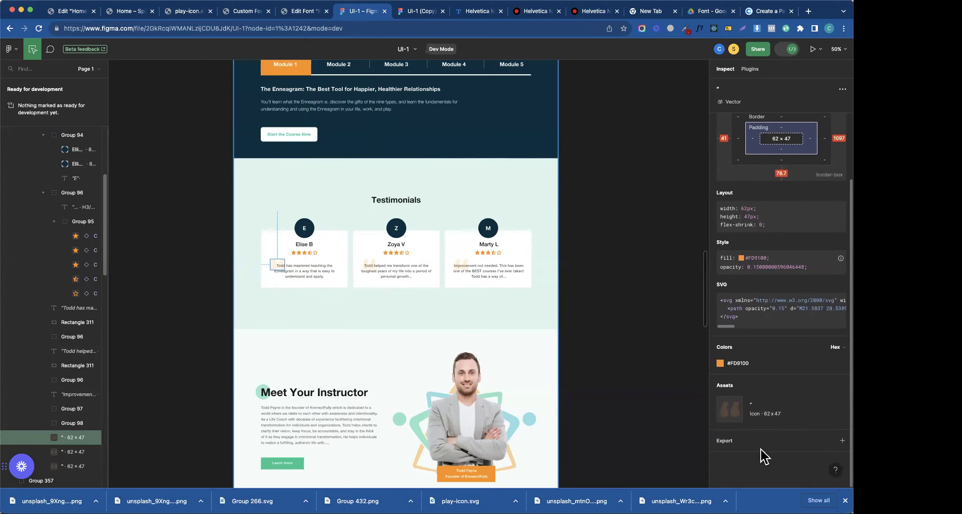
{"action": "left_click", "coordinate": [842, 440]}
{"action": "scroll", "coordinate": [805, 436], "scroll_direction": "down", "scroll_amount": 3}
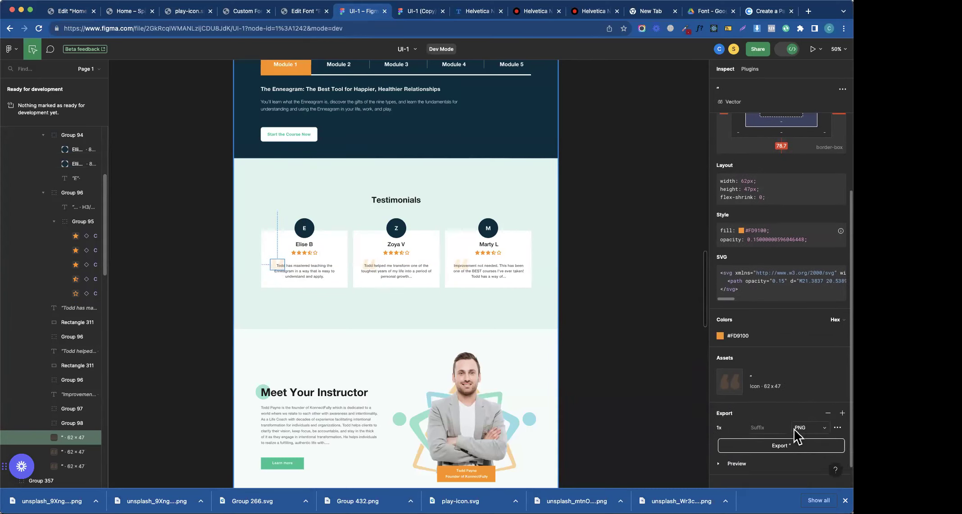
{"action": "left_click", "coordinate": [792, 426]}
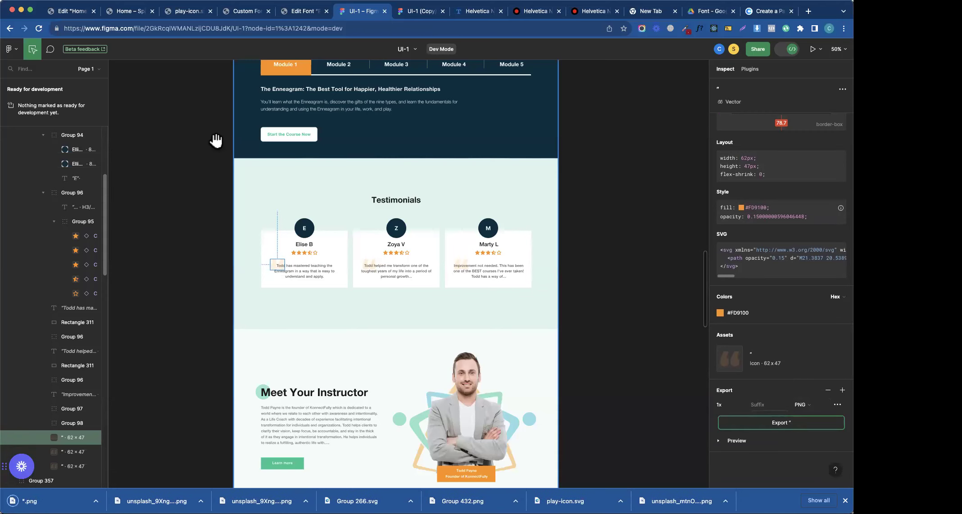
{"action": "left_click", "coordinate": [70, 15]}
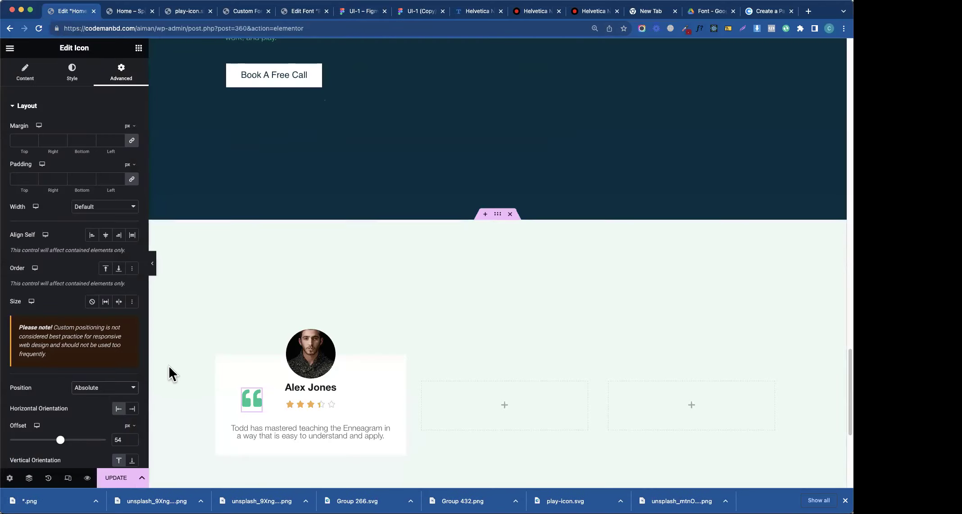
- Replace the card's old quote icon with an image widget showing the uploaded quote PNG
{"action": "left_click", "coordinate": [138, 47]}
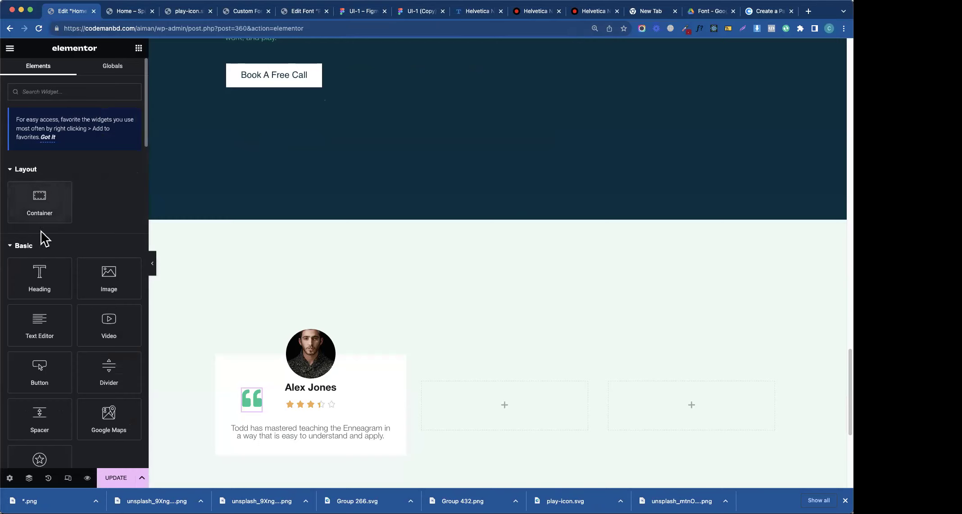
{"action": "left_click_drag", "start_coordinate": [102, 272], "coordinate": [280, 437]}
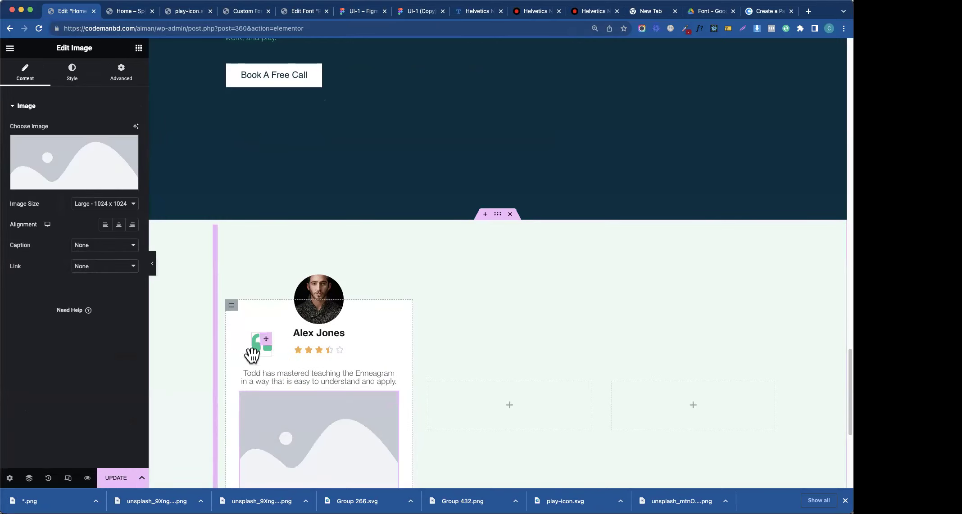
{"action": "right_click", "coordinate": [262, 348]}
{"action": "left_click", "coordinate": [277, 477]}
{"action": "left_click", "coordinate": [278, 471]}
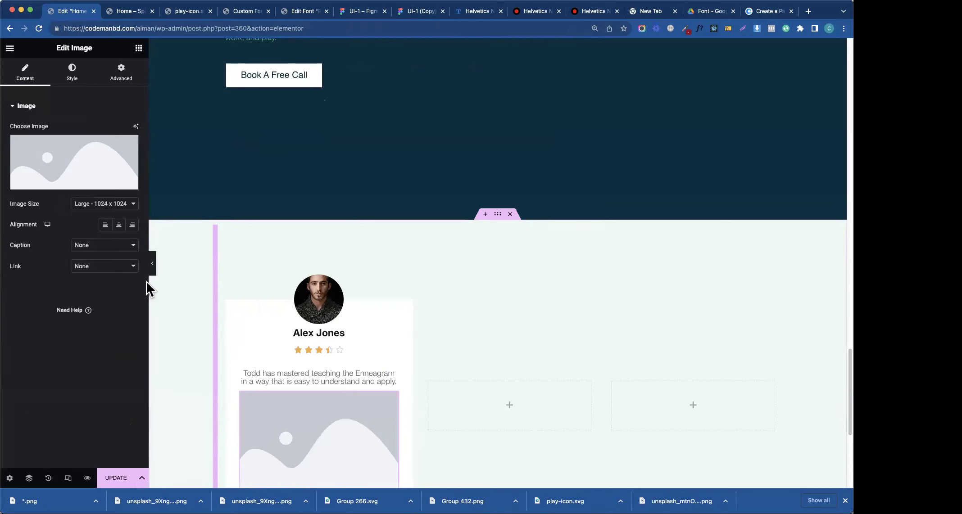
{"action": "left_click", "coordinate": [82, 159]}
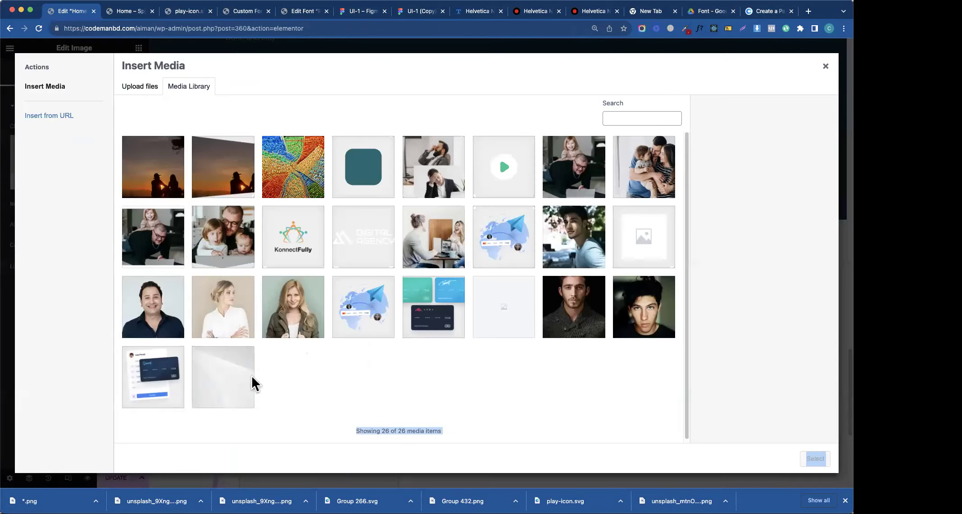
{"action": "left_click_drag", "start_coordinate": [54, 501], "coordinate": [332, 318]}
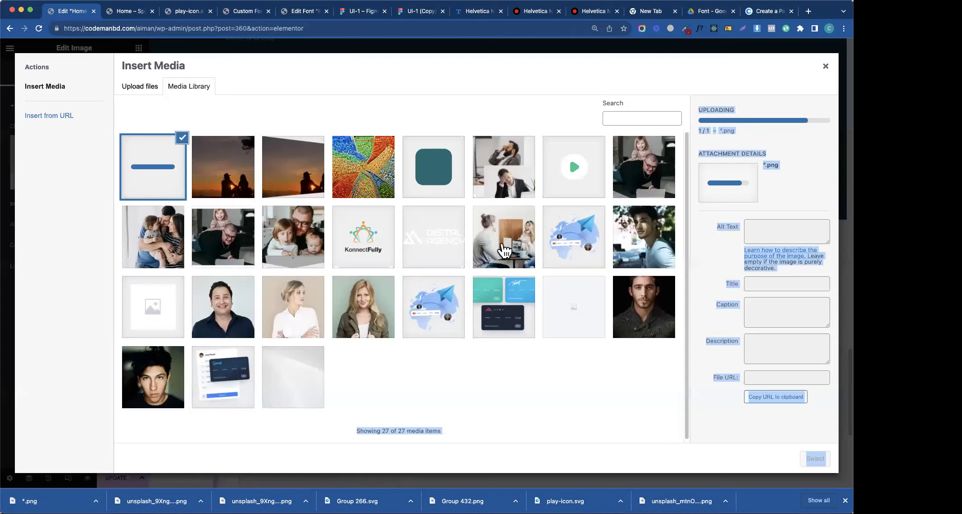
{"action": "left_click", "coordinate": [814, 462]}
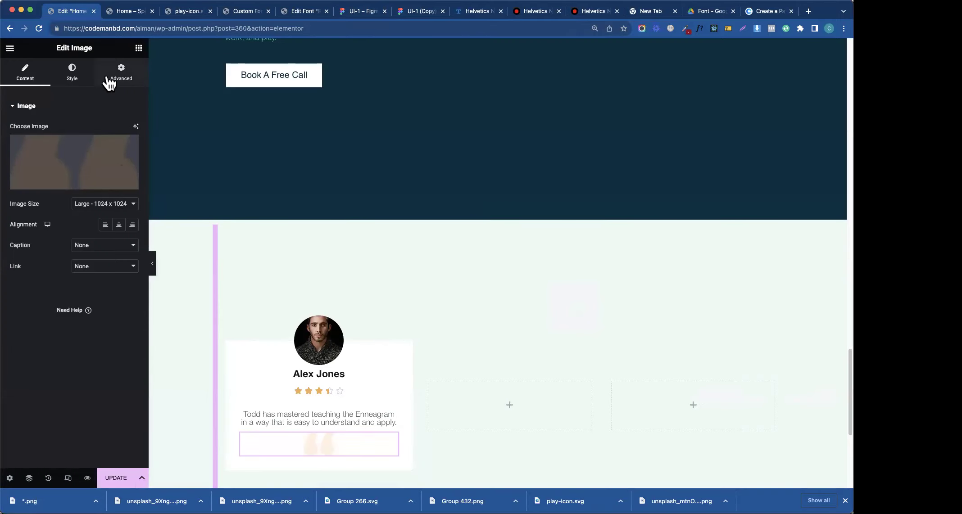
- Give the quote image a custom width of about 25%
{"action": "left_click", "coordinate": [121, 71]}
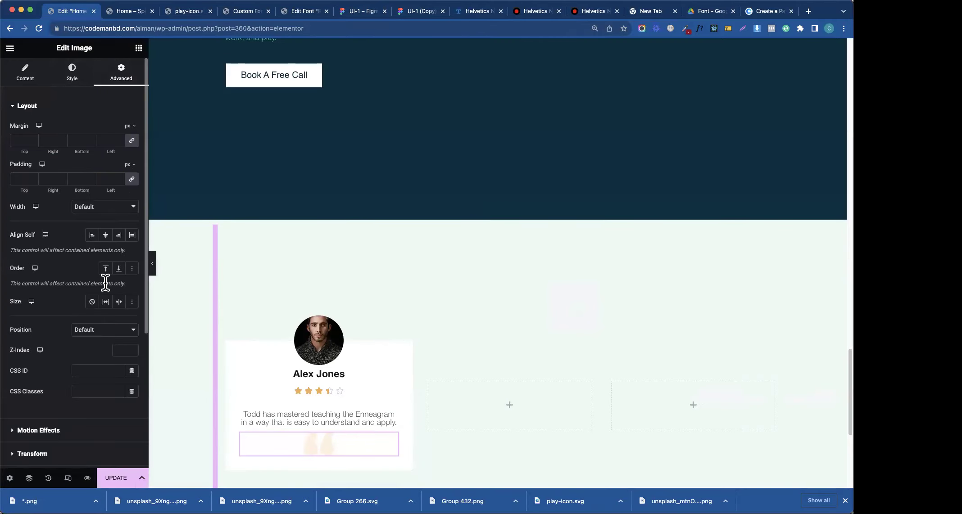
{"action": "left_click", "coordinate": [96, 215]}
{"action": "left_click", "coordinate": [96, 228]}
{"action": "left_click", "coordinate": [99, 207]}
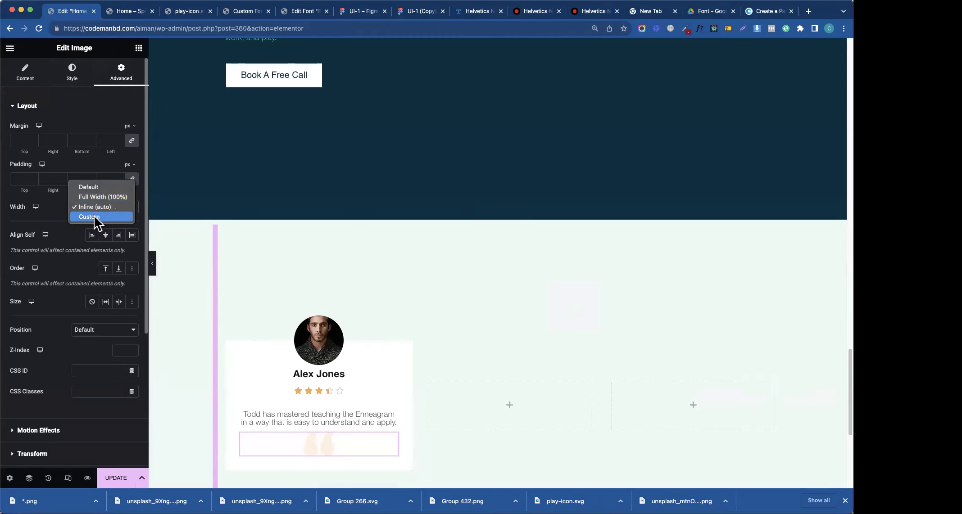
{"action": "left_click", "coordinate": [96, 218]}
{"action": "left_click_drag", "start_coordinate": [12, 240], "coordinate": [36, 243]}
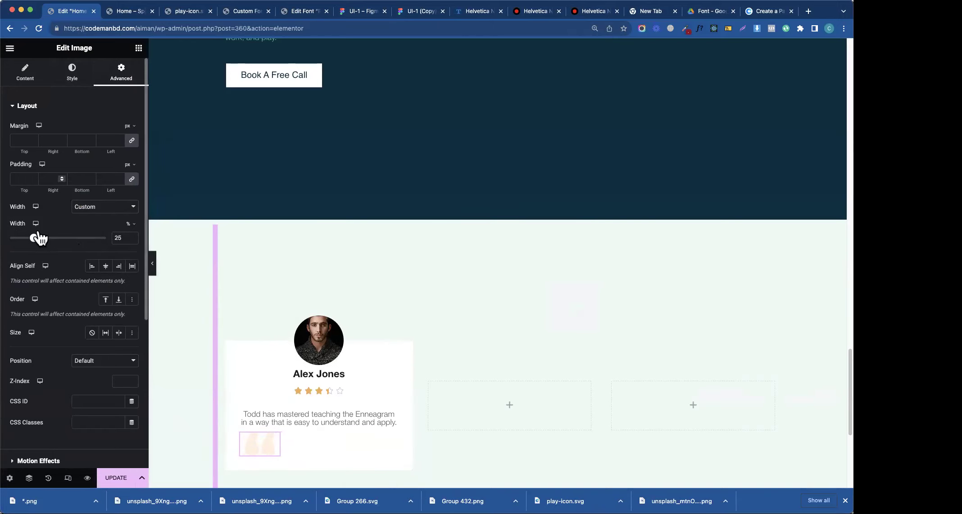
- Position the quote image absolutely and move it down over the testimonial text
{"action": "left_click", "coordinate": [87, 361]}
{"action": "left_click", "coordinate": [85, 373]}
{"action": "left_click_drag", "start_coordinate": [249, 392], "coordinate": [246, 422]}
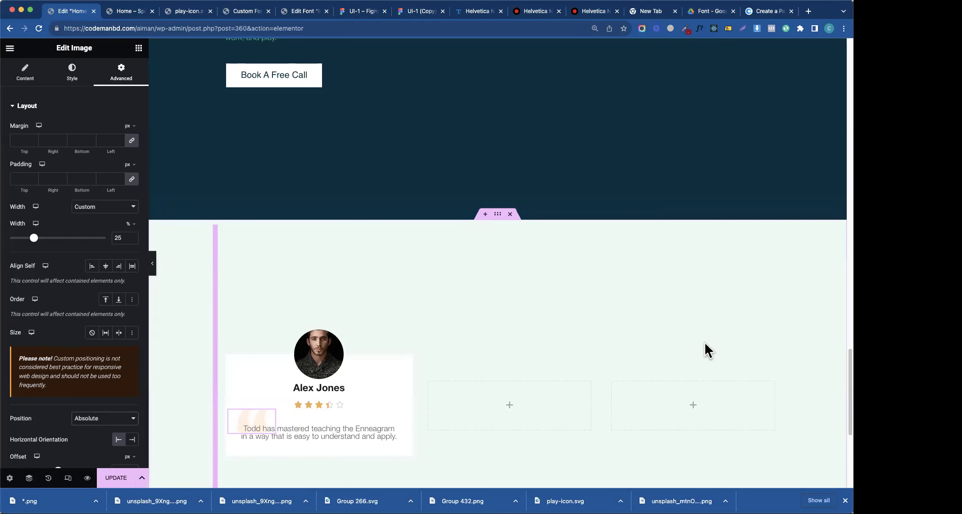
{"action": "left_click", "coordinate": [421, 11]}
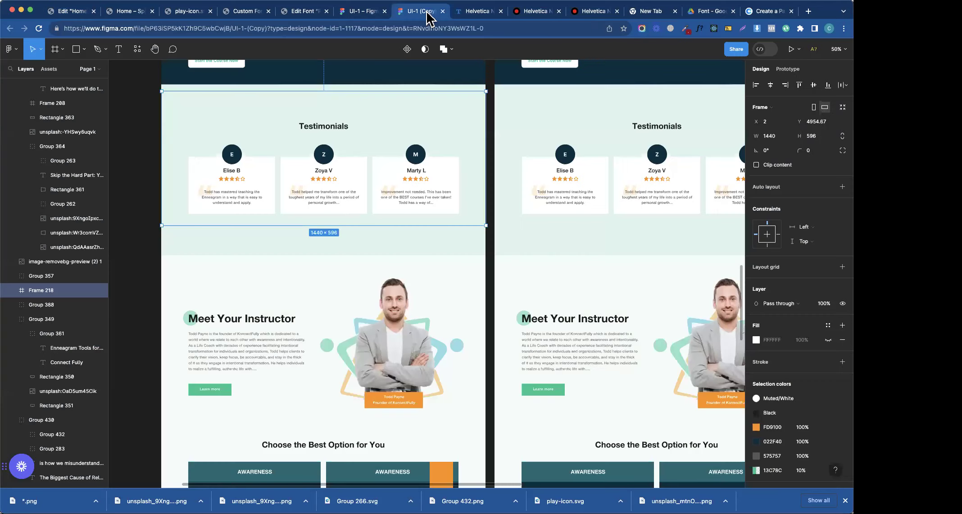
- Set the testimonial text to a custom 87% width and centre it with Align Self
{"action": "left_click", "coordinate": [75, 11]}
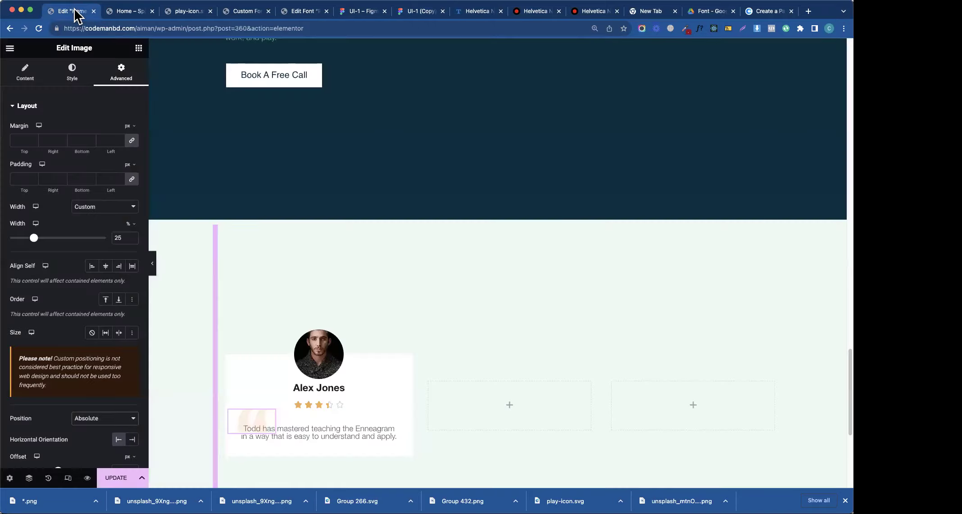
{"action": "left_click", "coordinate": [391, 432]}
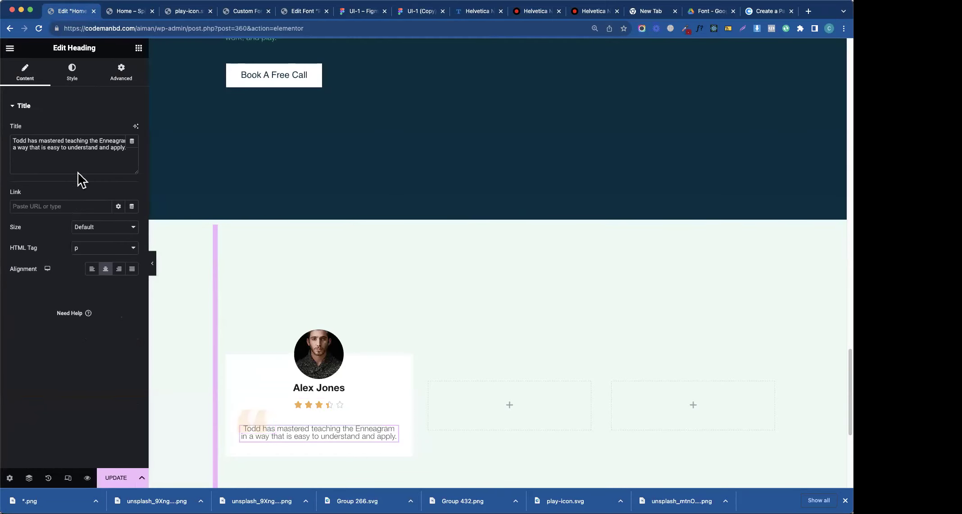
{"action": "left_click", "coordinate": [119, 74]}
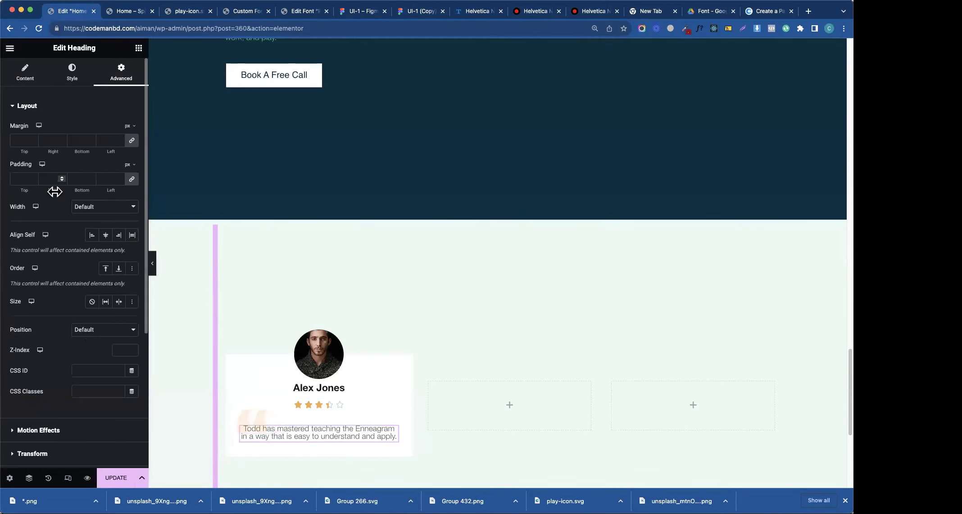
{"action": "left_click", "coordinate": [83, 208]}
{"action": "left_click", "coordinate": [91, 236]}
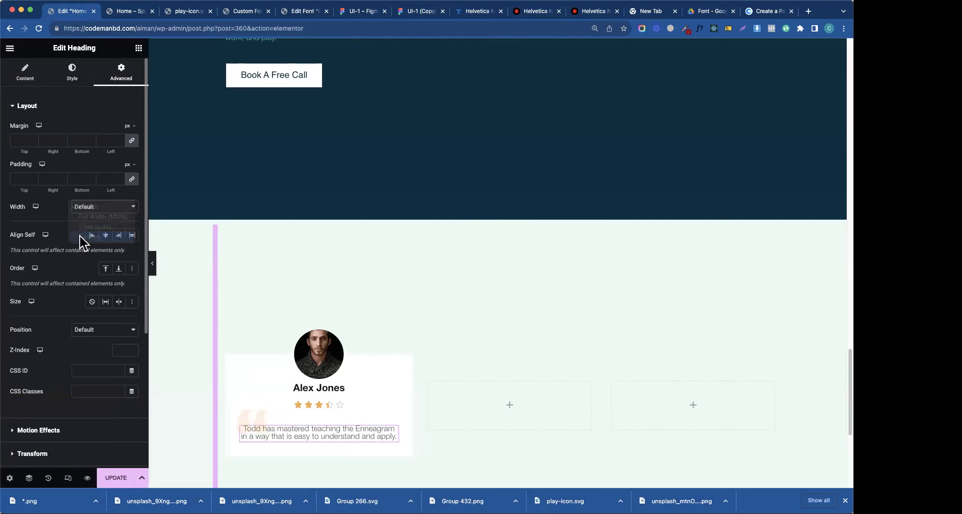
{"action": "left_click_drag", "start_coordinate": [15, 241], "coordinate": [90, 259]}
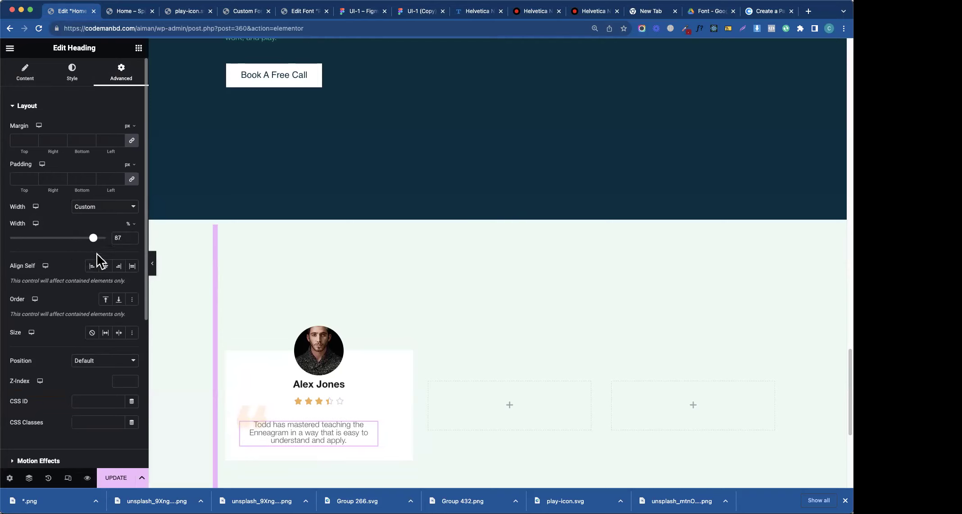
{"action": "left_click", "coordinate": [106, 267]}
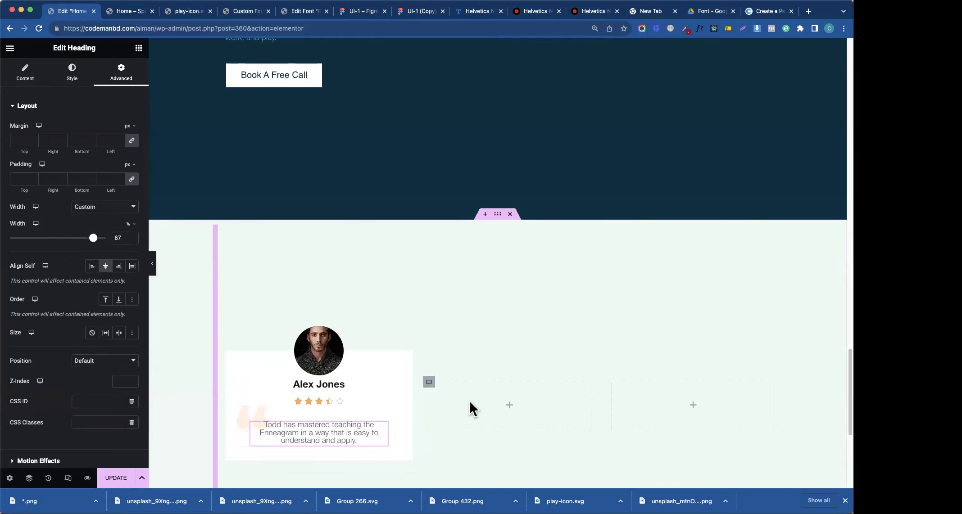
- Reduce the star rating's bottom margin to 12 px
{"action": "left_click", "coordinate": [259, 411]}
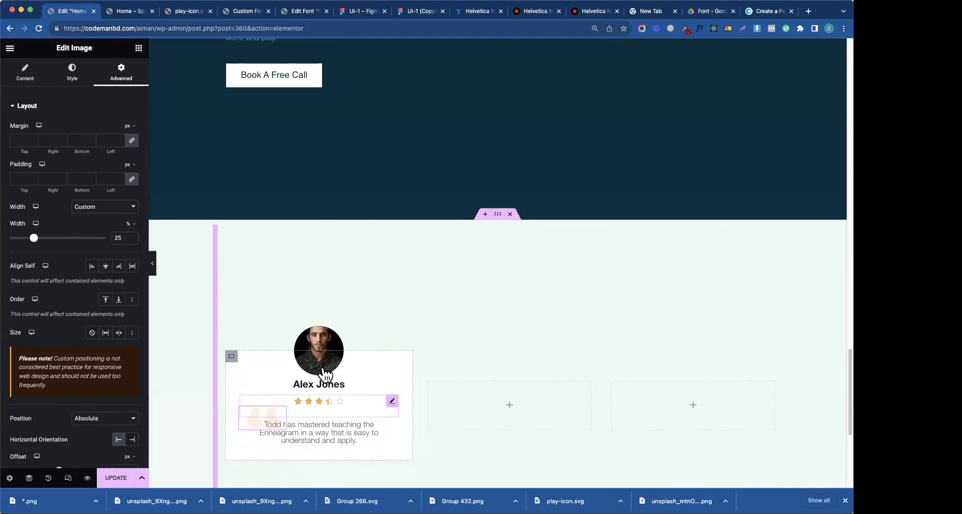
{"action": "left_click", "coordinate": [391, 400]}
{"action": "double_click", "coordinate": [84, 140]}
{"action": "type", "text": "14"}
{"action": "key", "text": "BackSpace"}
{"action": "type", "text": "2"}
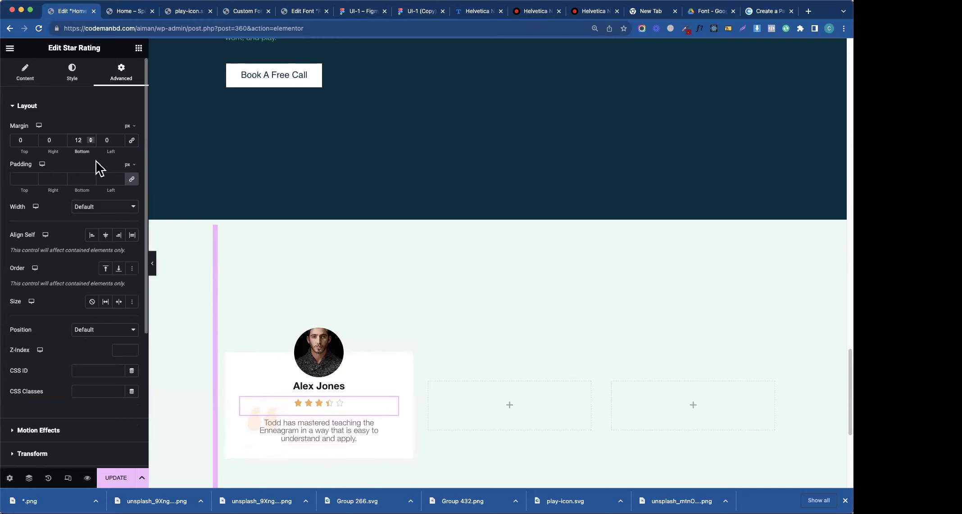
{"action": "left_click", "coordinate": [258, 417]}
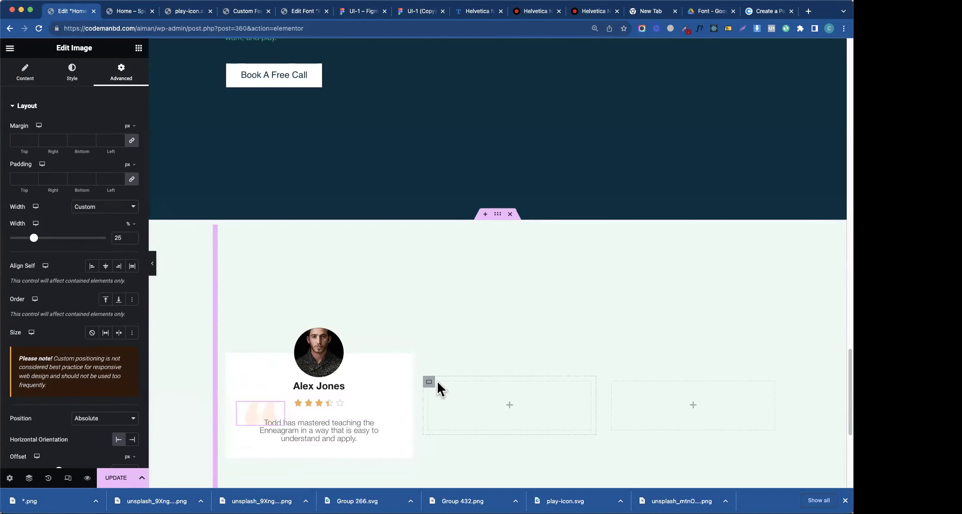
{"action": "right_click", "coordinate": [232, 362]}
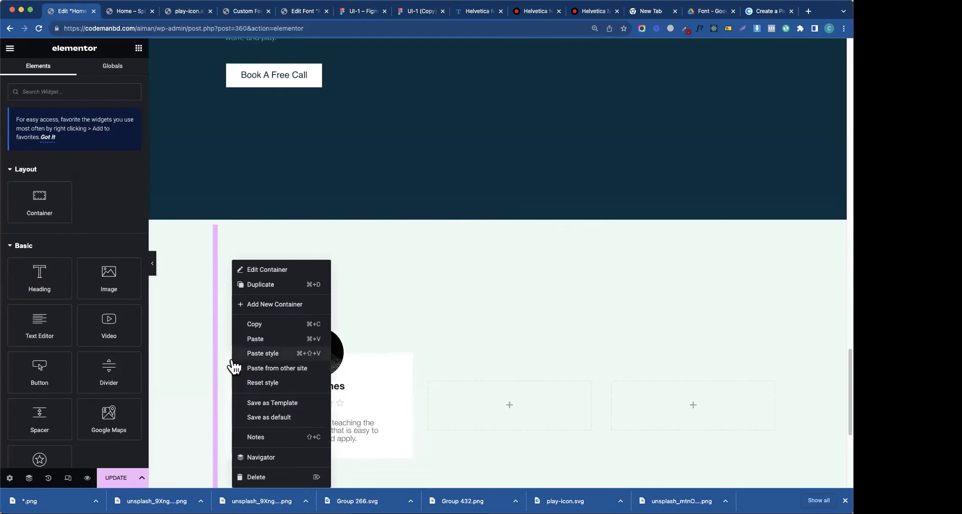
{"action": "left_click", "coordinate": [288, 342]}
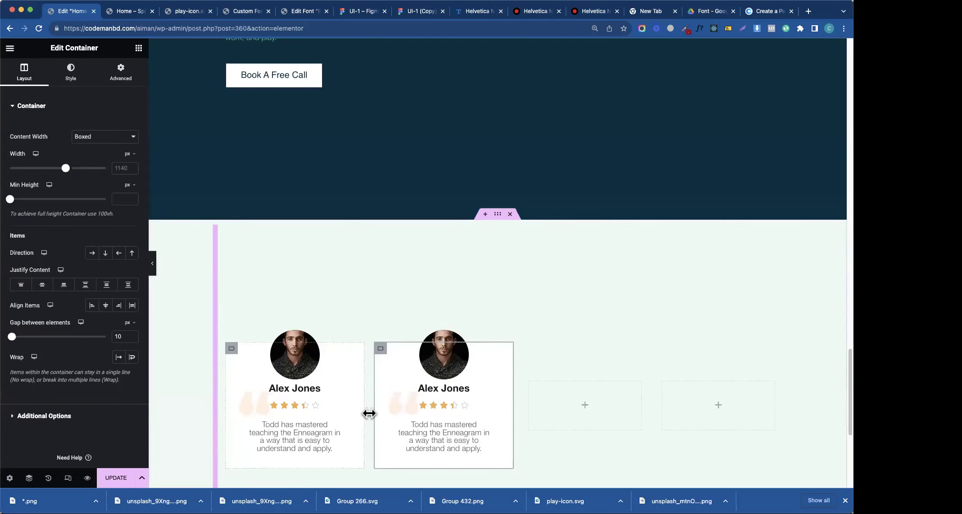
{"action": "right_click", "coordinate": [383, 348]}
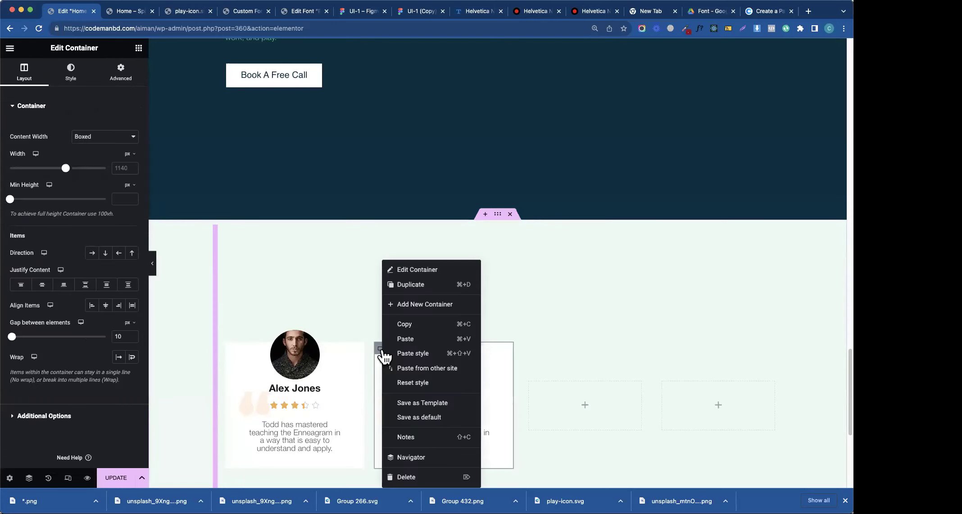
{"action": "left_click", "coordinate": [410, 285]}
- Delete both empty placeholder containers and update the page
{"action": "right_click", "coordinate": [598, 405]}
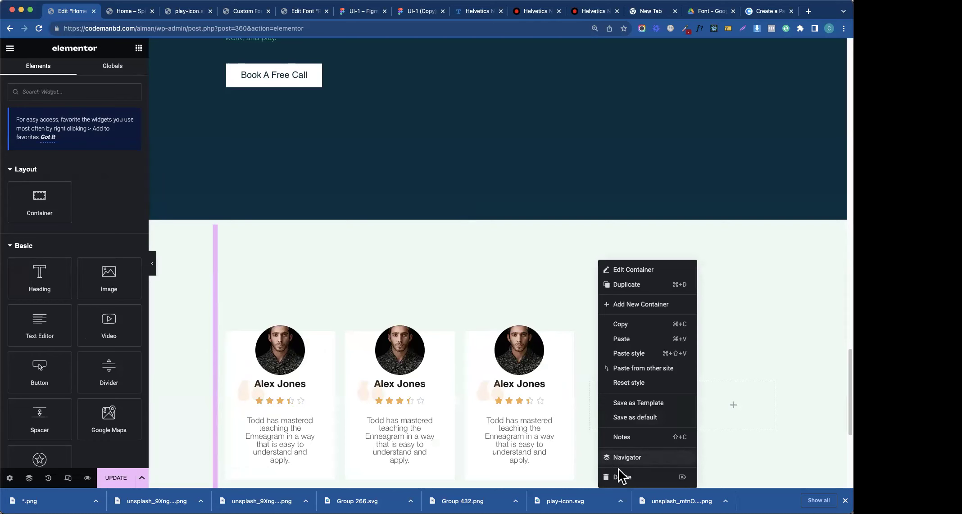
{"action": "left_click", "coordinate": [621, 476]}
{"action": "right_click", "coordinate": [714, 418]}
{"action": "left_click", "coordinate": [731, 485]}
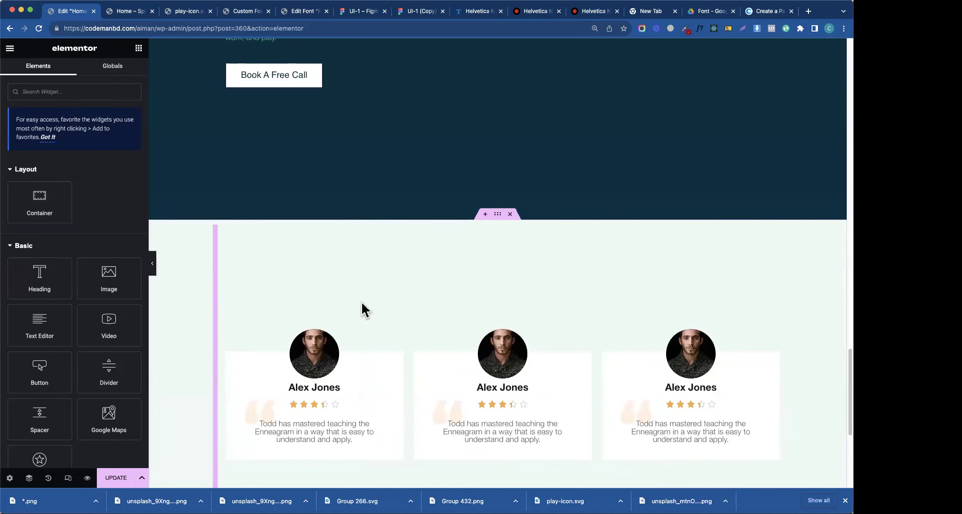
{"action": "left_click", "coordinate": [116, 478]}
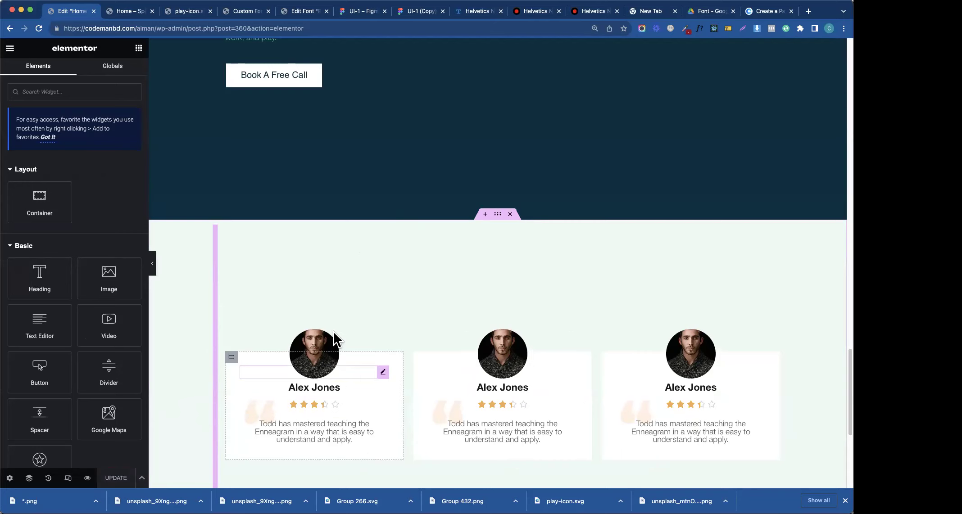
- Give the first card's portrait a -28% top margin and a 4% bottom margin
{"action": "left_click", "coordinate": [383, 373]}
{"action": "left_click", "coordinate": [33, 139]}
{"action": "key", "text": "Down"}
{"action": "key", "text": "Down"}
{"action": "key", "text": "Down"}
{"action": "key", "text": "Down"}
{"action": "key", "text": "Down"}
{"action": "key", "text": "Down"}
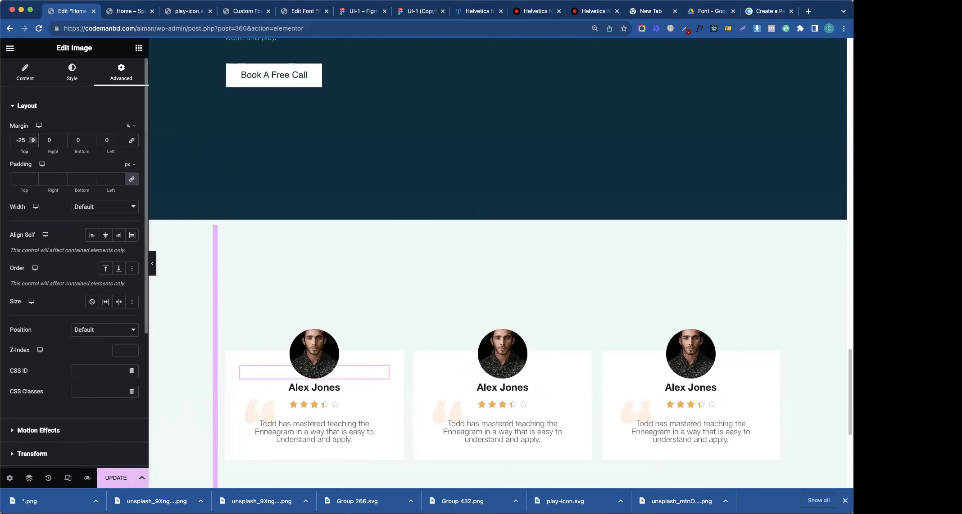
{"action": "key", "text": "Up"}
{"action": "key", "text": "Up"}
{"action": "key", "text": "Up"}
{"action": "key", "text": "Down"}
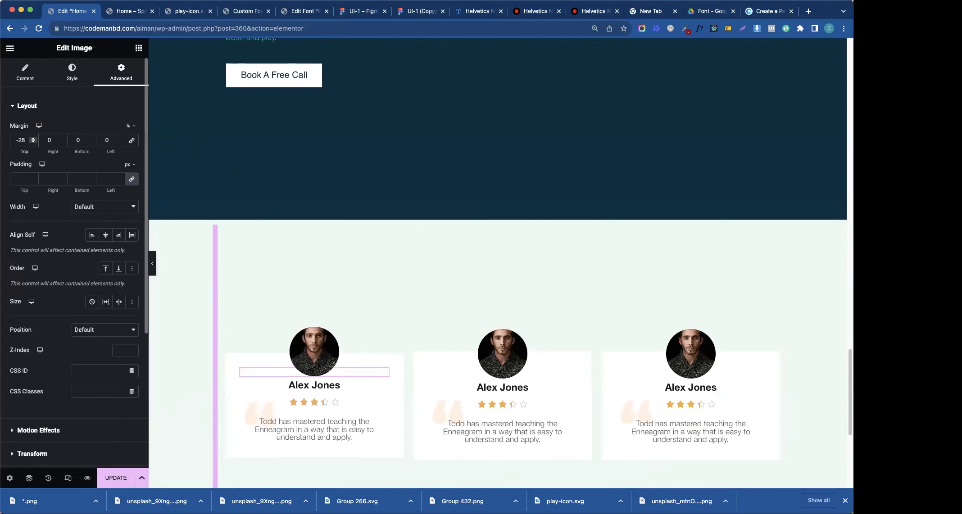
{"action": "double_click", "coordinate": [70, 137]}
{"action": "type", "text": "3"}
{"action": "key", "text": "Up"}
{"action": "key", "text": "Up"}
{"action": "key", "text": "Down"}
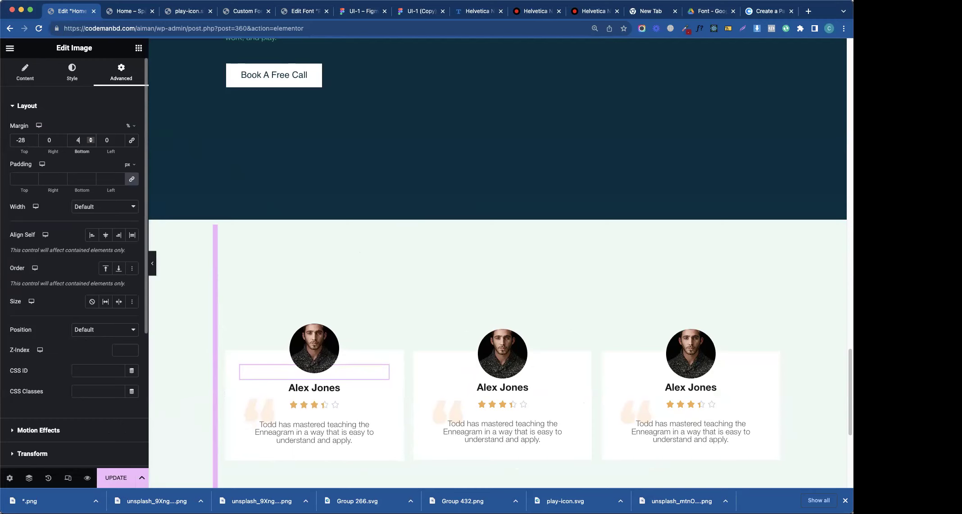
{"action": "left_click", "coordinate": [139, 48]}
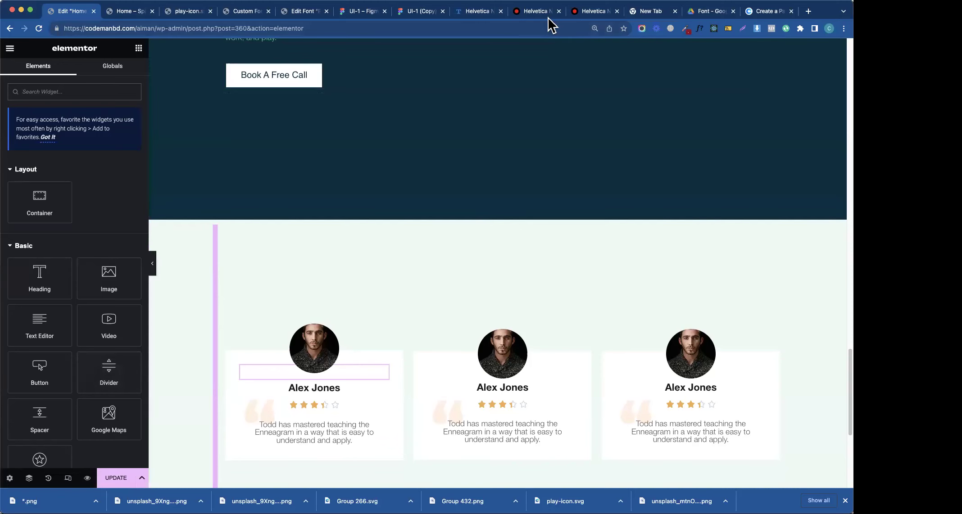
- Check the Figma badge's 88×88 Ellipse 10, add a 1x PNG export, and inspect the E text
{"action": "left_click", "coordinate": [407, 15]}
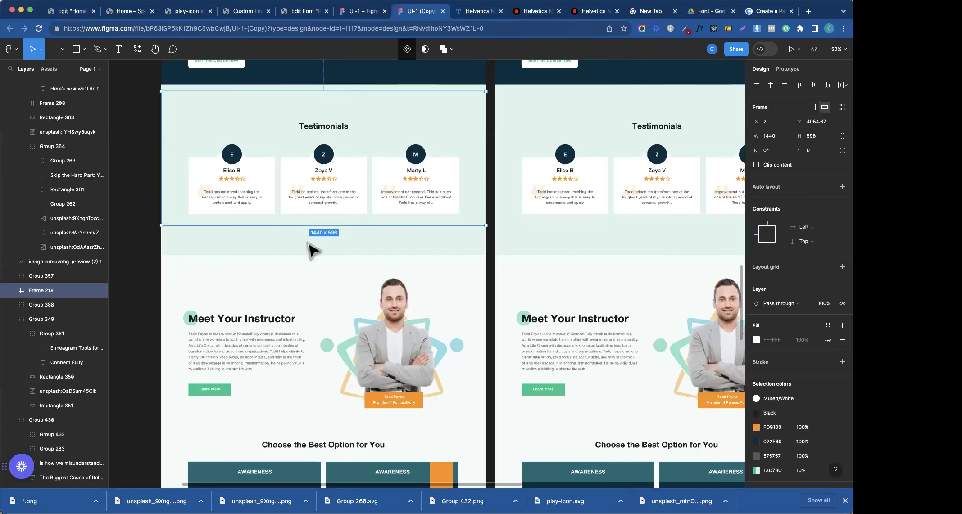
{"action": "left_click", "coordinate": [238, 158], "text": "super"}
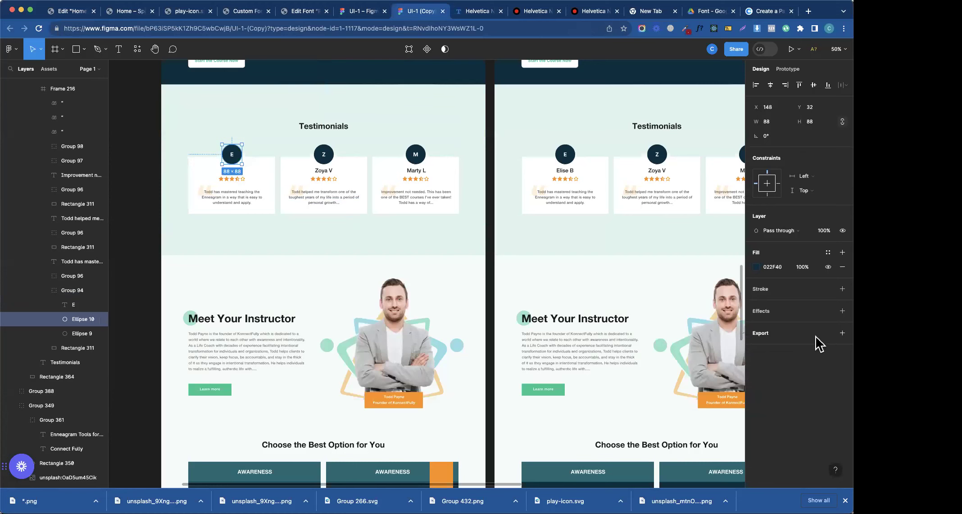
{"action": "left_click", "coordinate": [816, 337]}
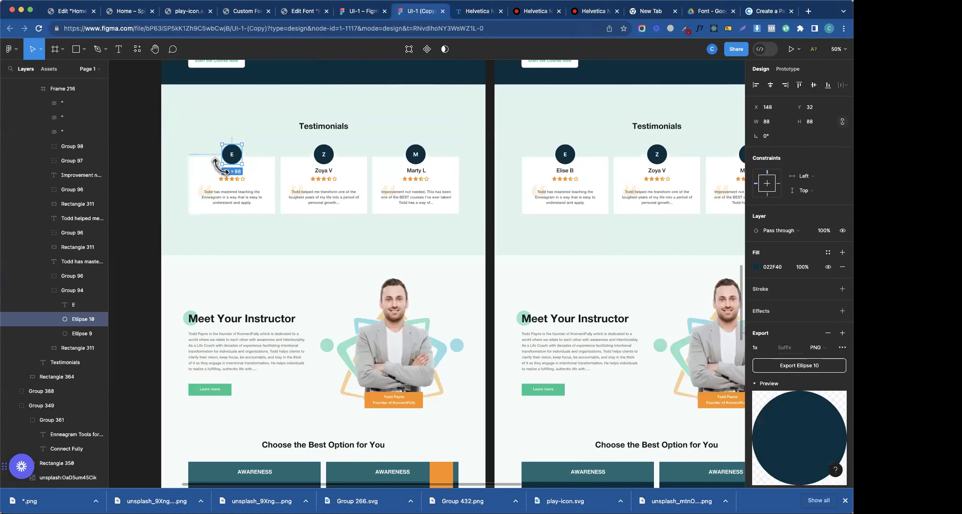
{"action": "left_click", "coordinate": [72, 305]}
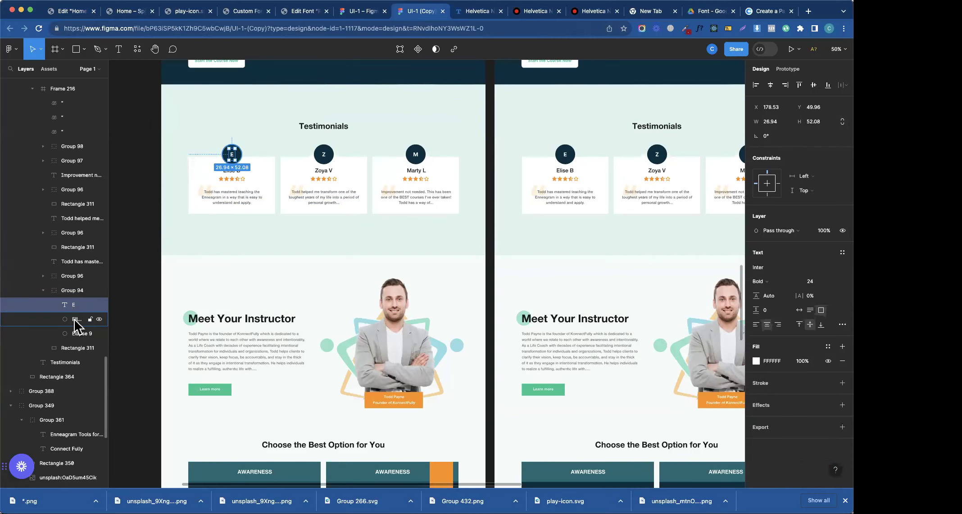
{"action": "left_click", "coordinate": [80, 14]}
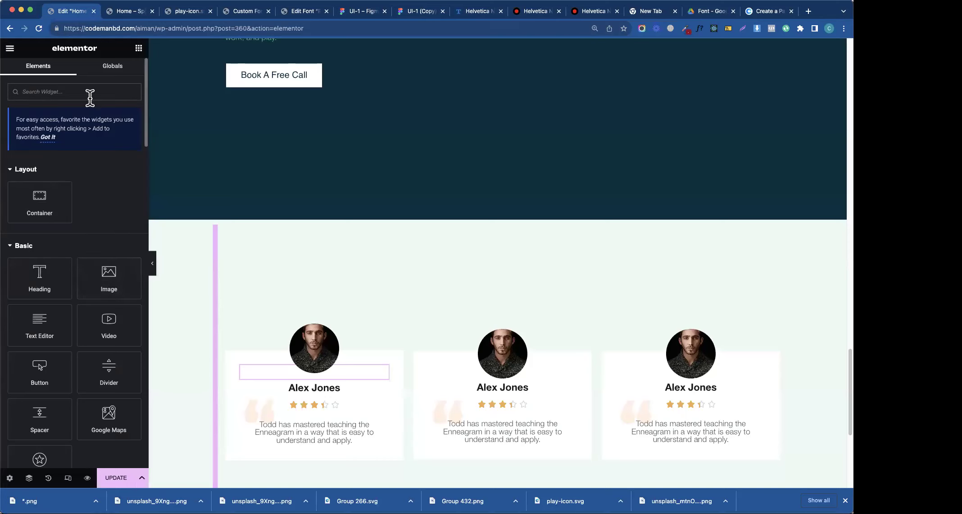
- Add a button widget to the first card and delete its portrait image
{"action": "type", "text": "button"}
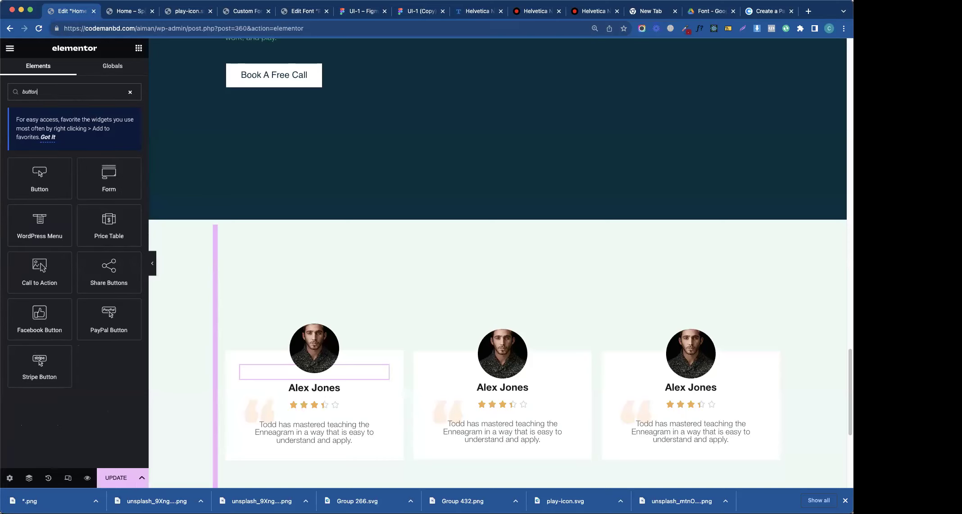
{"action": "left_click_drag", "start_coordinate": [40, 176], "coordinate": [309, 364]}
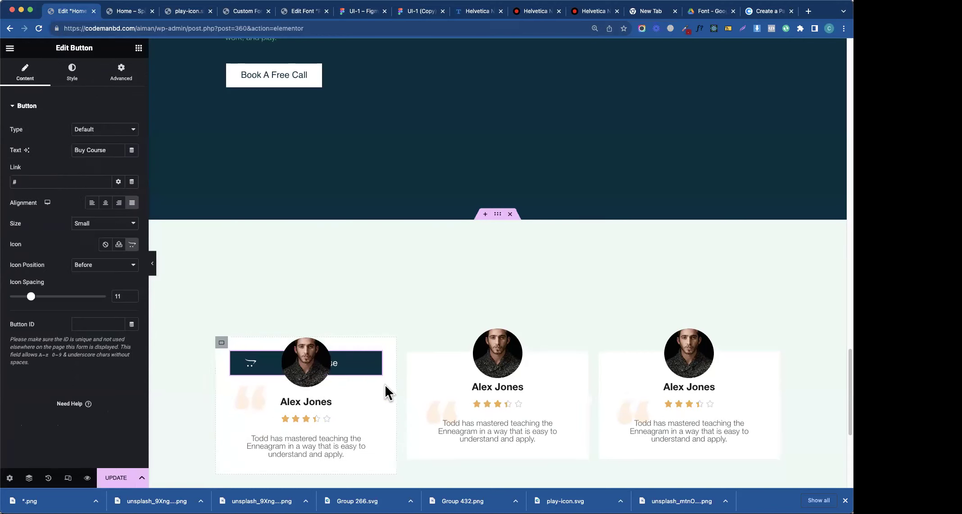
{"action": "right_click", "coordinate": [368, 367]}
{"action": "left_click", "coordinate": [362, 362]}
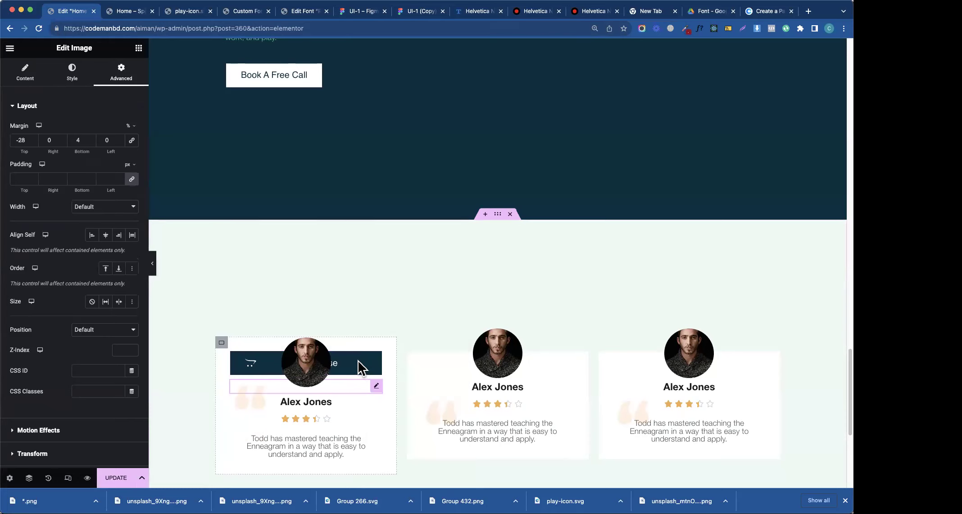
{"action": "right_click", "coordinate": [312, 372]}
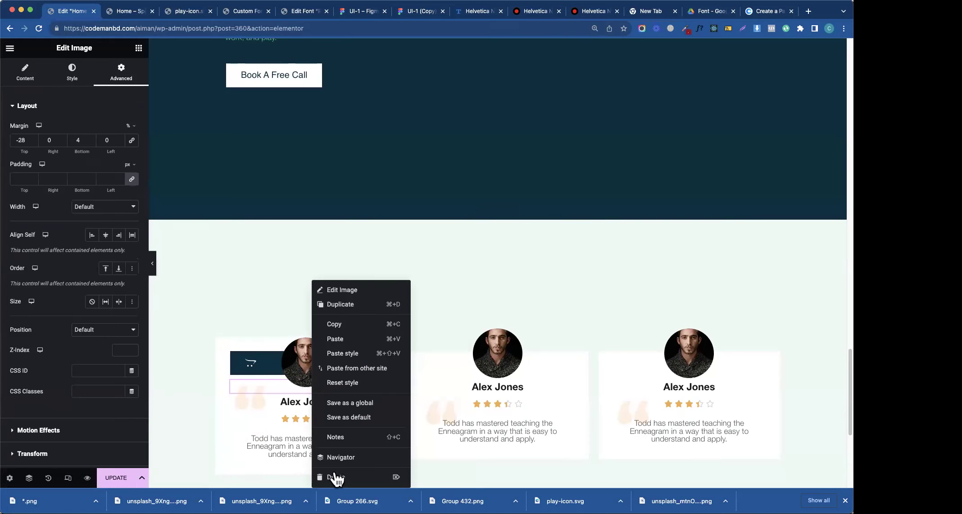
{"action": "left_click", "coordinate": [327, 477]}
- Make the button centred, icon-free, reading 'E', with icon spacing cleared to 0
{"action": "left_click", "coordinate": [298, 374]}
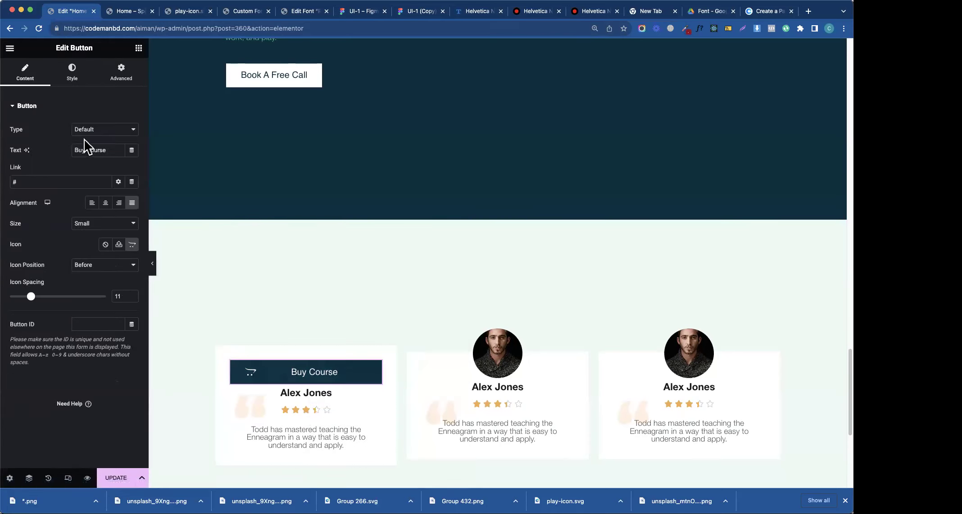
{"action": "left_click", "coordinate": [105, 203]}
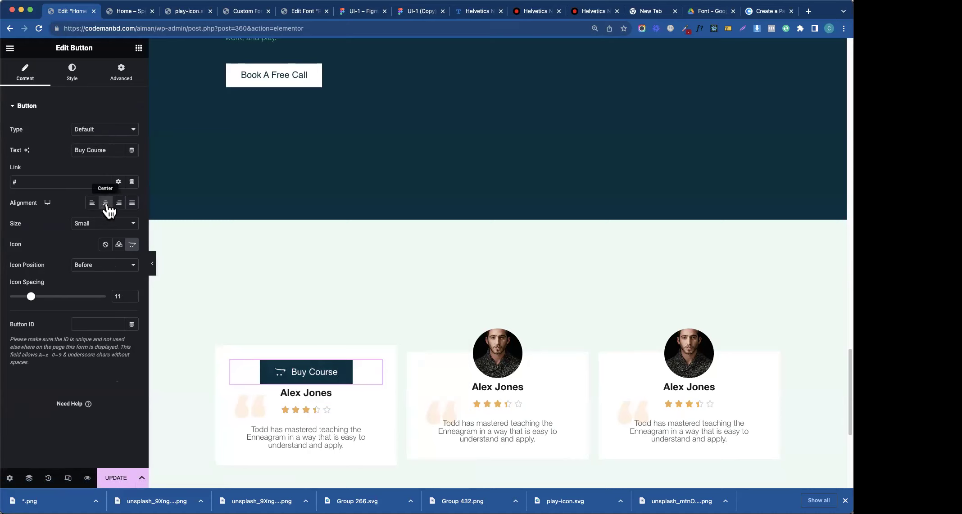
{"action": "left_click", "coordinate": [105, 245]}
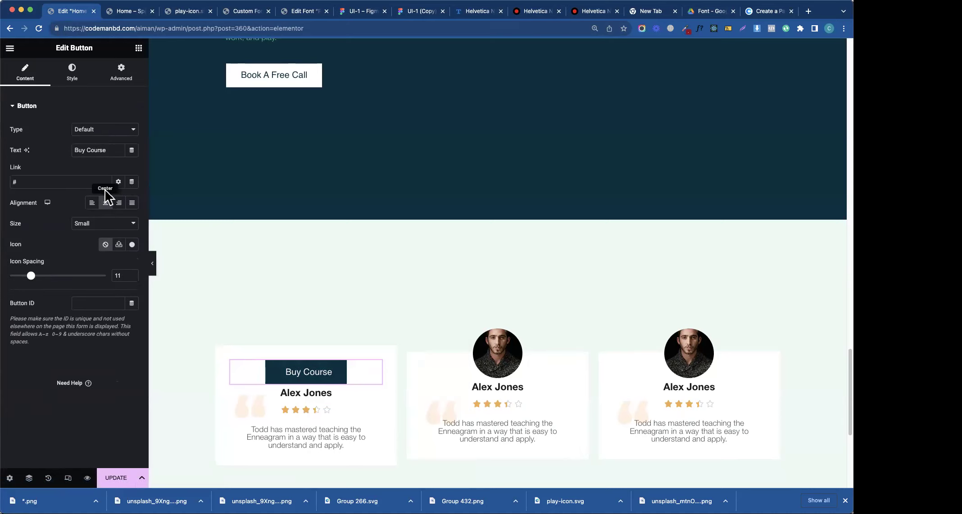
{"action": "type", "text": "E"}
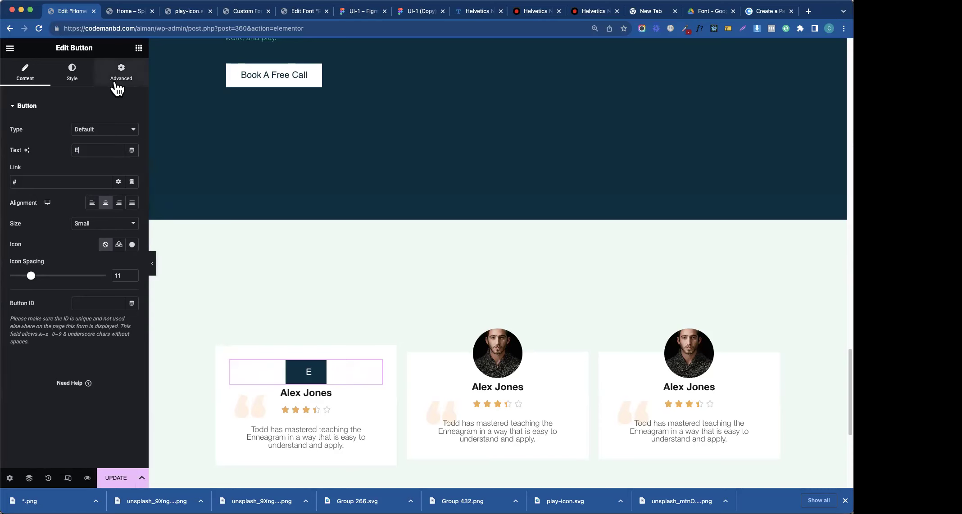
{"action": "left_click", "coordinate": [132, 276]}
{"action": "key", "text": "BackSpace"}
{"action": "key", "text": "BackSpace"}
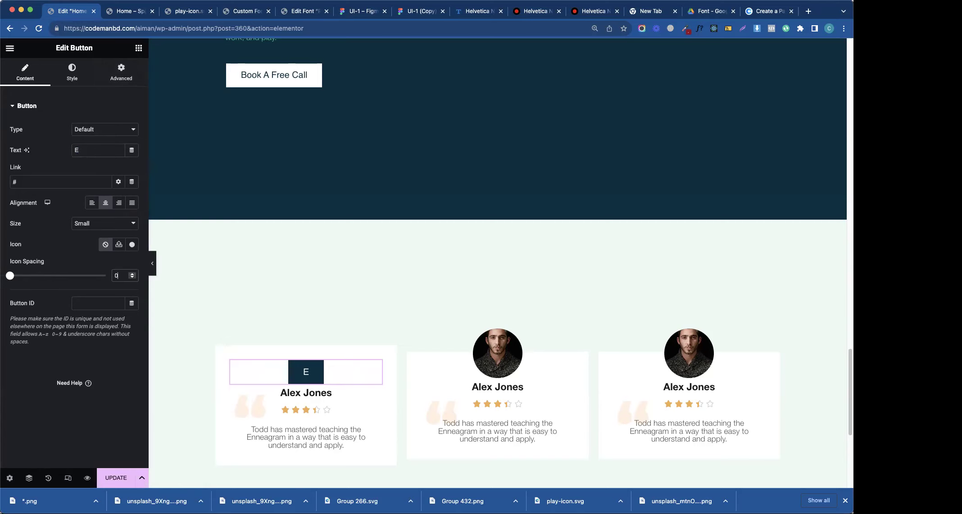
- Round all four corners of the E button with a 100% border radius
{"action": "left_click", "coordinate": [70, 81]}
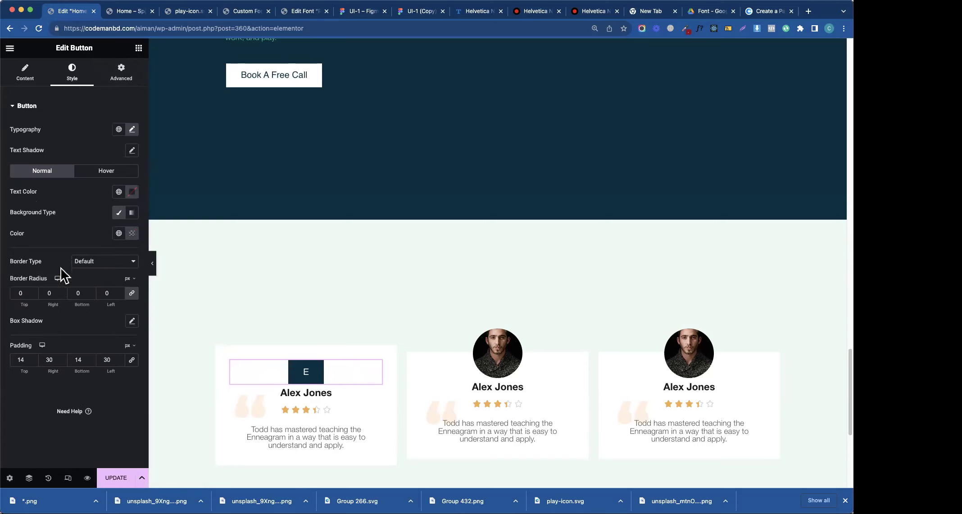
{"action": "type", "text": "00"}
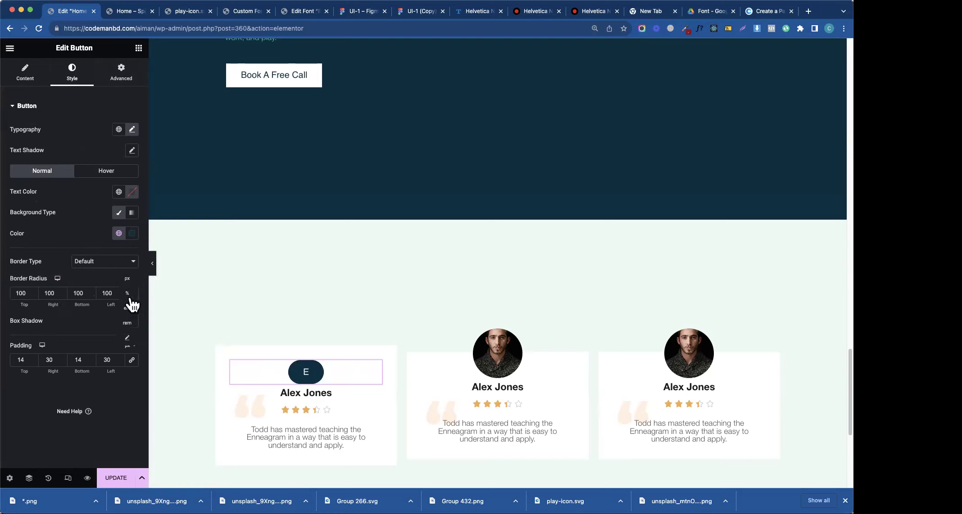
{"action": "left_click", "coordinate": [131, 296]}
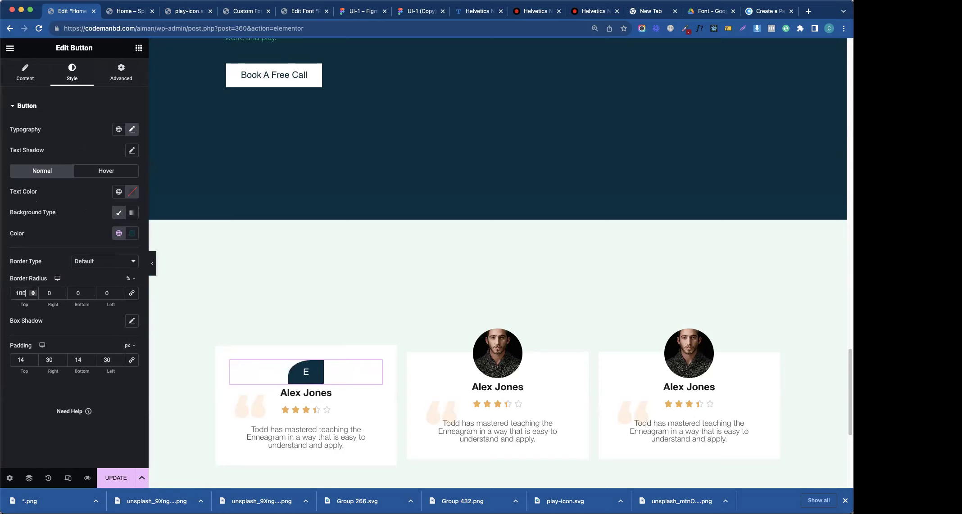
{"action": "left_click", "coordinate": [131, 293]}
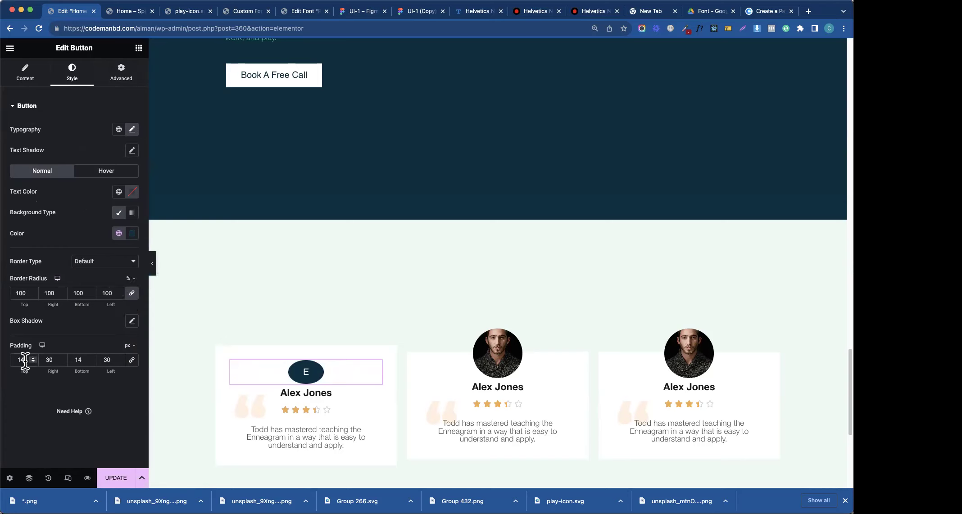
- Set the button's linked padding to 30 px on all sides
{"action": "left_click", "coordinate": [131, 360]}
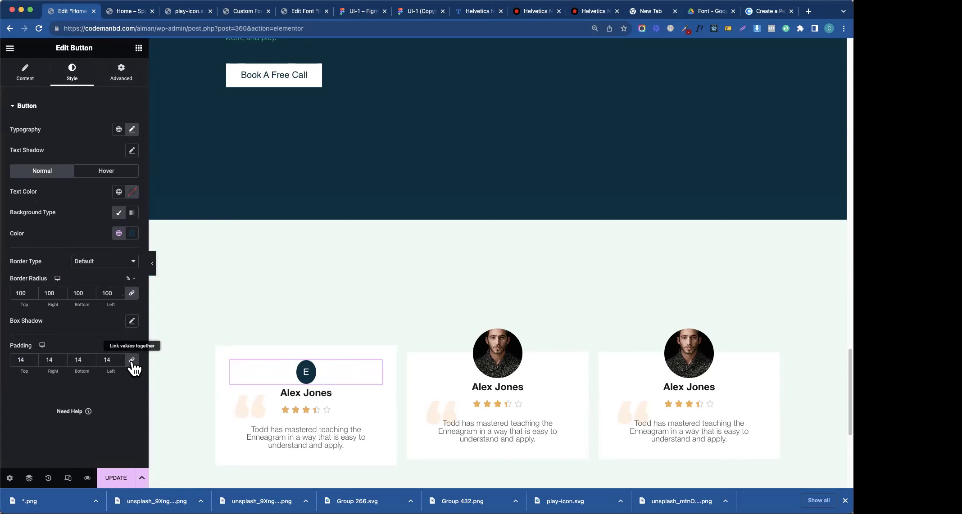
{"action": "left_click", "coordinate": [33, 359]}
{"action": "left_click", "coordinate": [33, 358]}
{"action": "left_click", "coordinate": [32, 358]}
{"action": "left_click", "coordinate": [32, 358]}
{"action": "left_click", "coordinate": [33, 358]}
{"action": "left_click", "coordinate": [33, 358]}
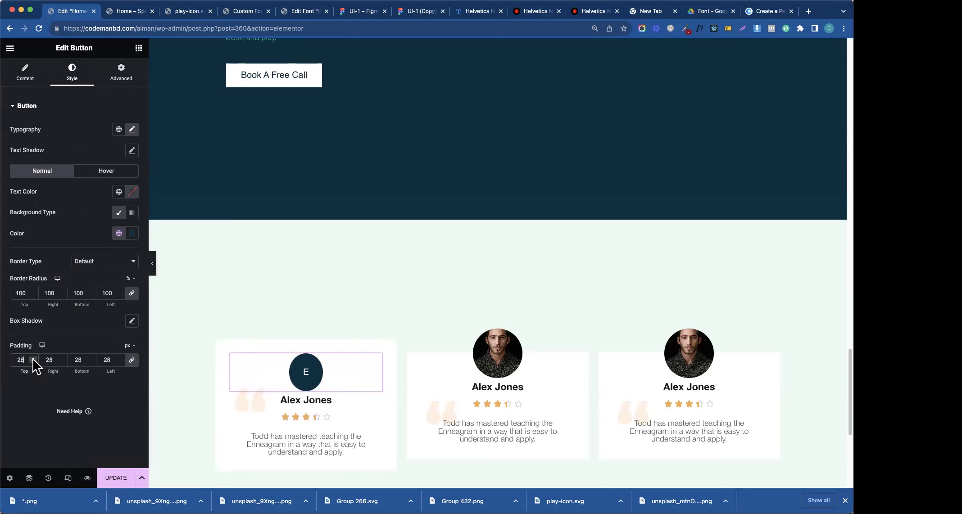
{"action": "left_click", "coordinate": [33, 359]}
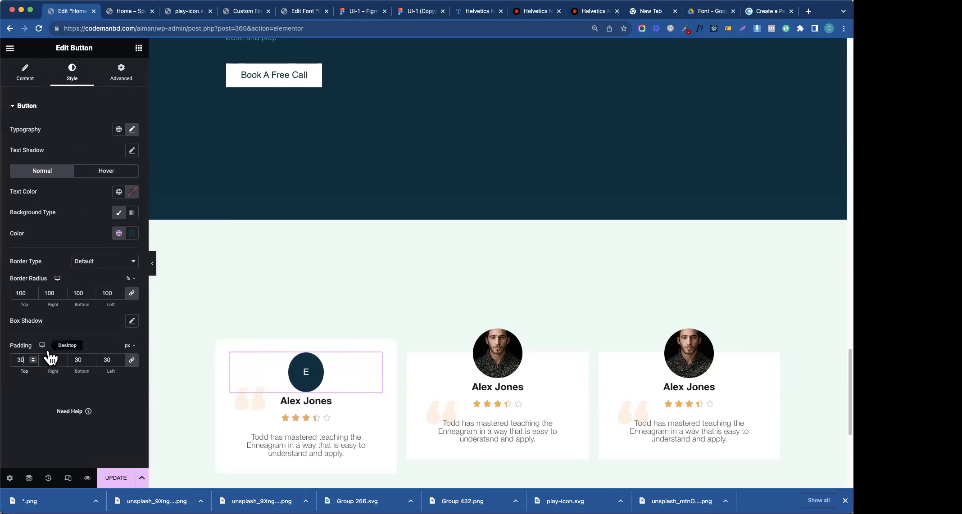
- Unlink the padding and change top and bottom padding to 25 px
{"action": "left_click", "coordinate": [114, 80]}
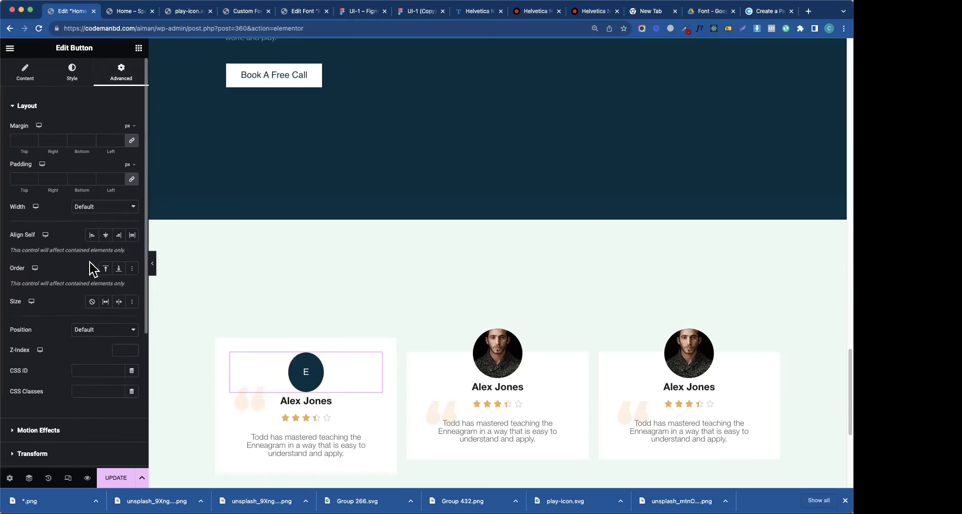
{"action": "left_click", "coordinate": [63, 70]}
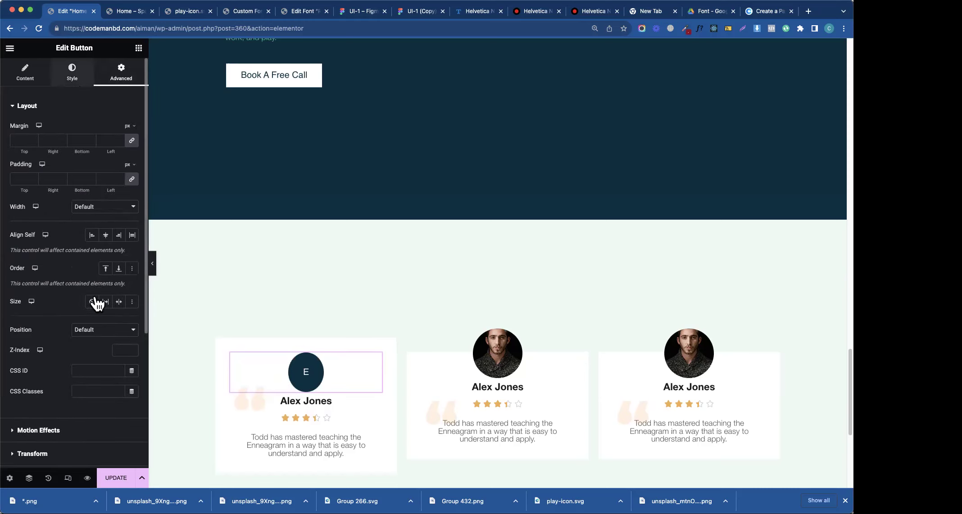
{"action": "left_click", "coordinate": [133, 362]}
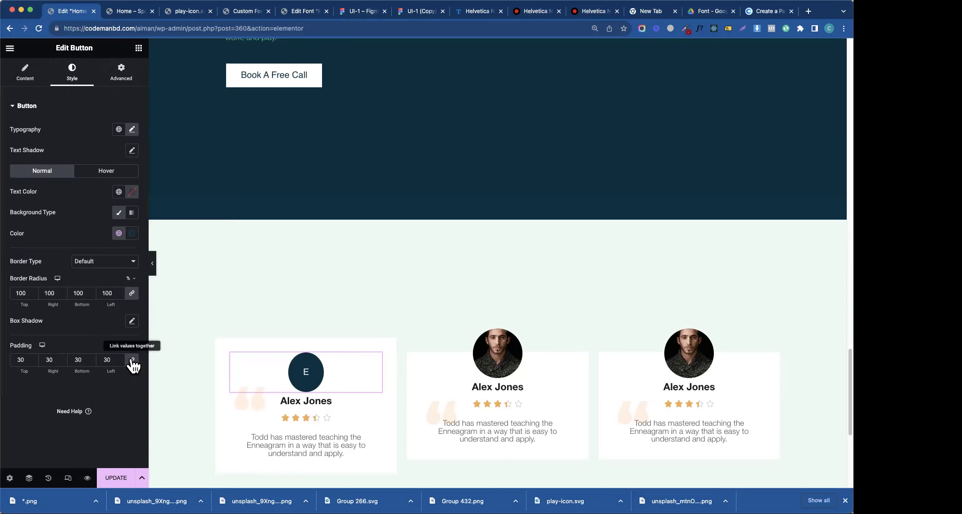
{"action": "double_click", "coordinate": [80, 359]}
{"action": "type", "text": "25"}
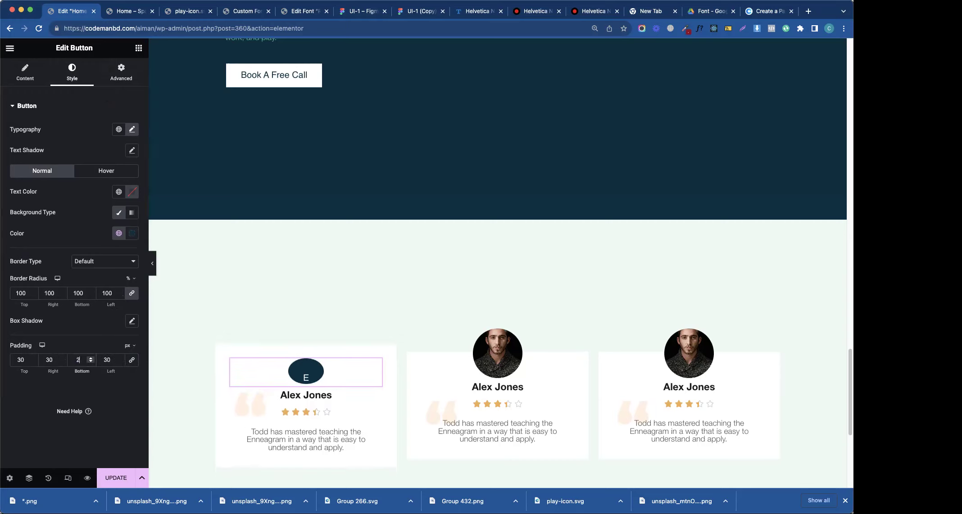
{"action": "double_click", "coordinate": [24, 359]}
{"action": "type", "text": "25"}
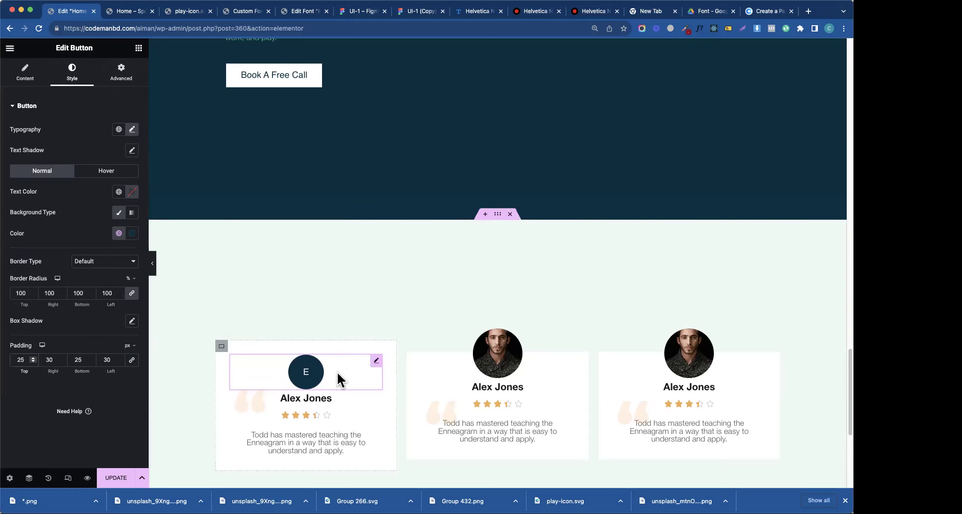
{"action": "left_click", "coordinate": [120, 75]}
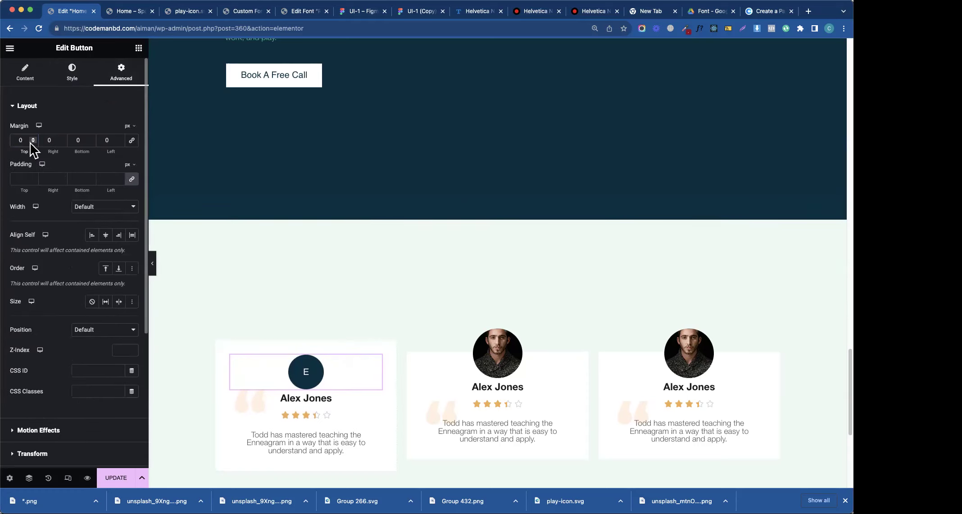
- Switch the E badge's margin unit to % and set its top margin to about -23%
{"action": "left_click", "coordinate": [128, 126]}
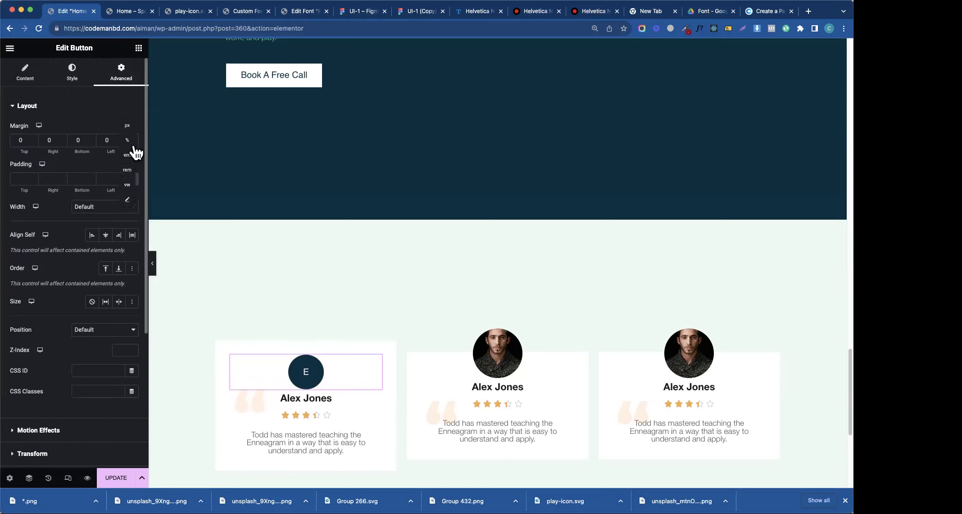
{"action": "left_click", "coordinate": [128, 140]}
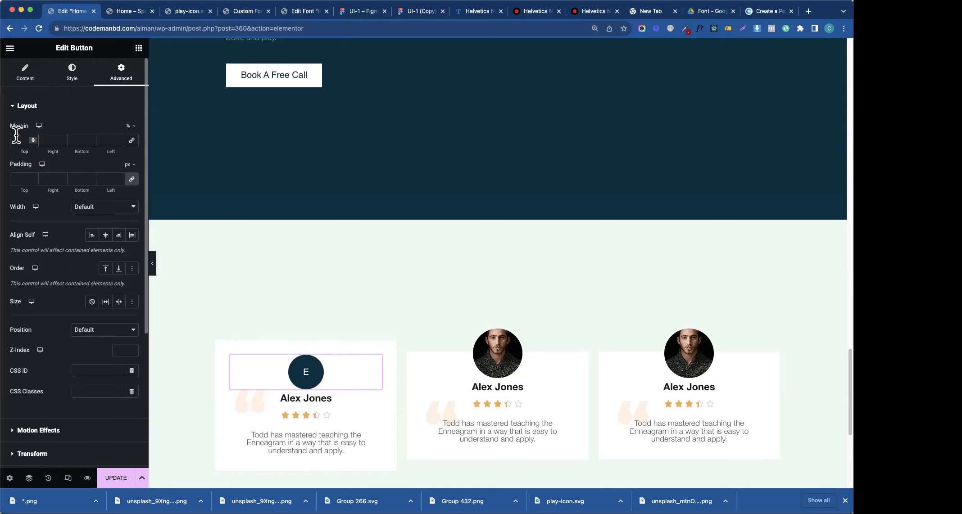
{"action": "left_click", "coordinate": [16, 140]}
{"action": "key", "text": "Down"}
{"action": "key", "text": "Down"}
{"action": "key", "text": "Down"}
{"action": "key", "text": "Down"}
{"action": "key", "text": "Down"}
{"action": "key", "text": "Down"}
{"action": "key", "text": "Down"}
{"action": "key", "text": "Down"}
{"action": "key", "text": "Down"}
{"action": "key", "text": "Down"}
{"action": "key", "text": "Down"}
{"action": "key", "text": "Down"}
{"action": "key", "text": "Down"}
{"action": "key", "text": "Down"}
{"action": "key", "text": "Down"}
{"action": "key", "text": "Down"}
{"action": "key", "text": "Down"}
{"action": "key", "text": "Down"}
{"action": "key", "text": "Down"}
{"action": "key", "text": "Down"}
{"action": "key", "text": "Down"}
{"action": "key", "text": "Down"}
{"action": "key", "text": "Up"}
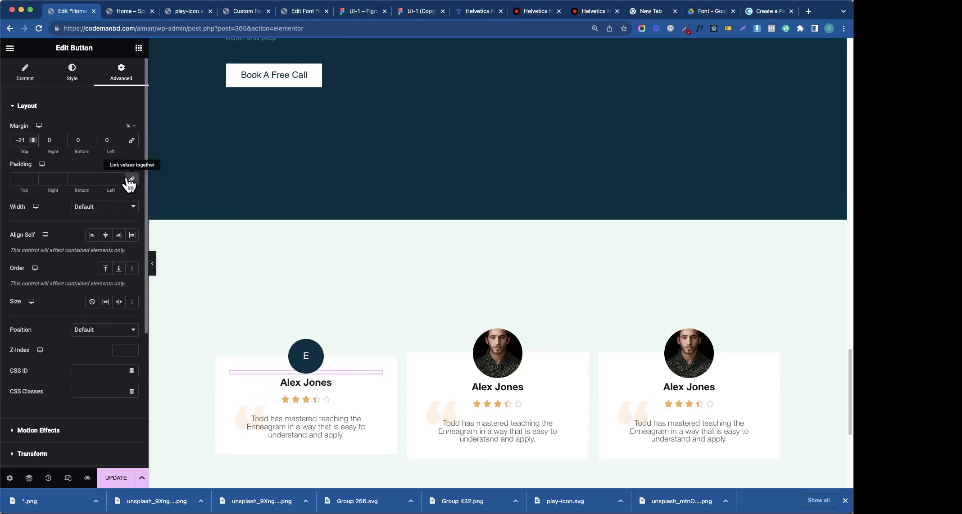
{"action": "key", "text": "Down"}
{"action": "key", "text": "Down"}
{"action": "key", "text": "Down"}
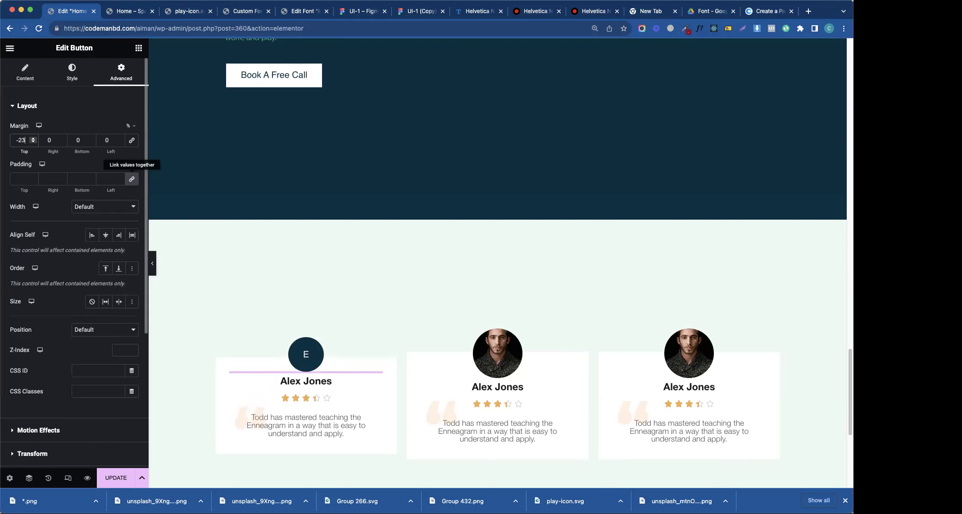
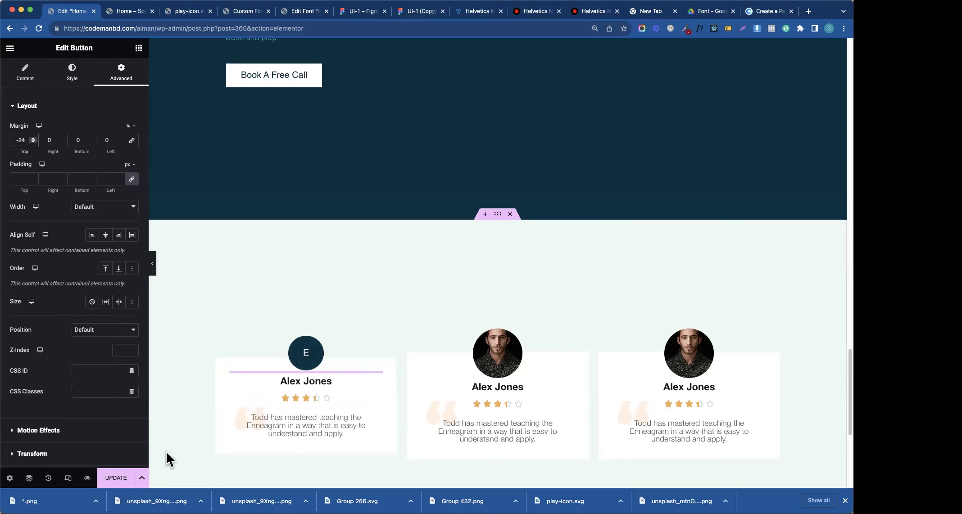
- Save the Elementor page changes with UPDATE
{"action": "left_click", "coordinate": [112, 479]}
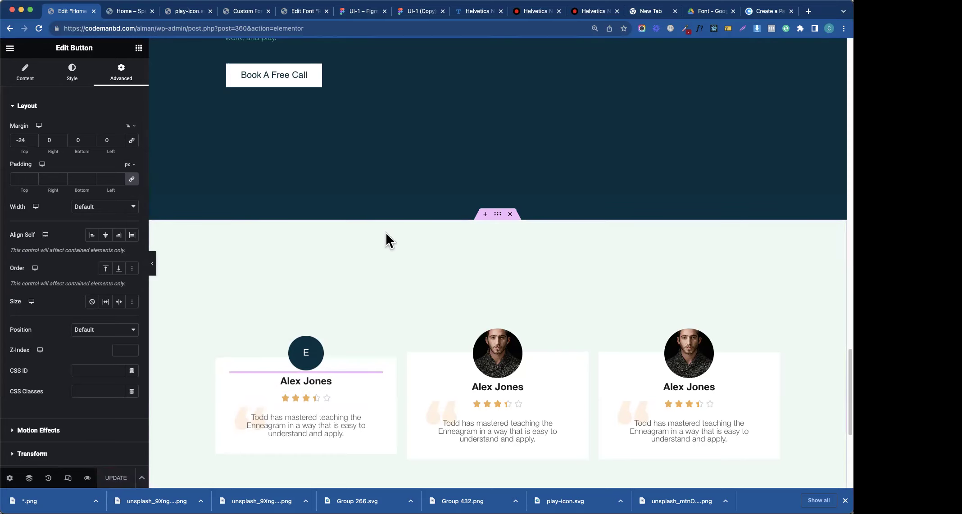
- In Figma, inspect the testimonial 'E' avatar circle (88×88, fill #022F48), then return to Elementor
{"action": "left_click", "coordinate": [358, 12]}
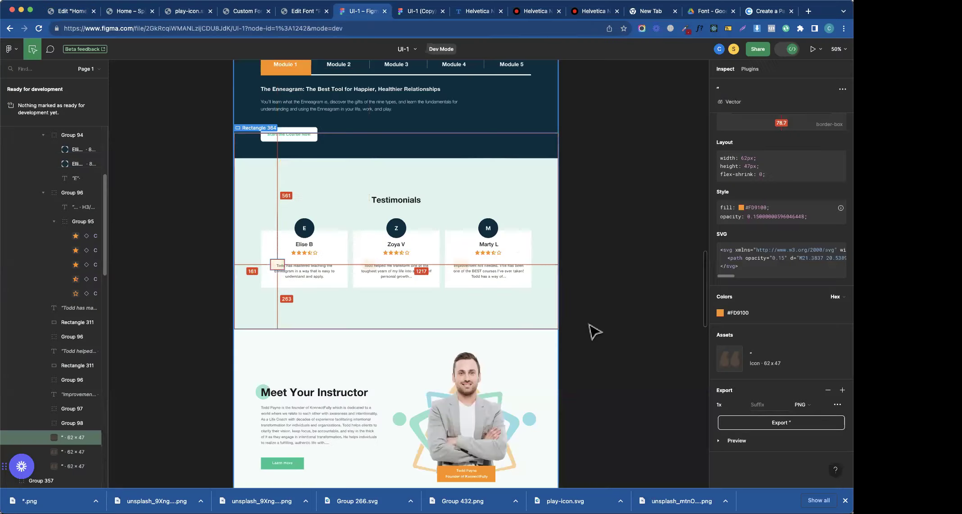
{"action": "scroll", "coordinate": [706, 271], "scroll_direction": "down", "scroll_amount": 4}
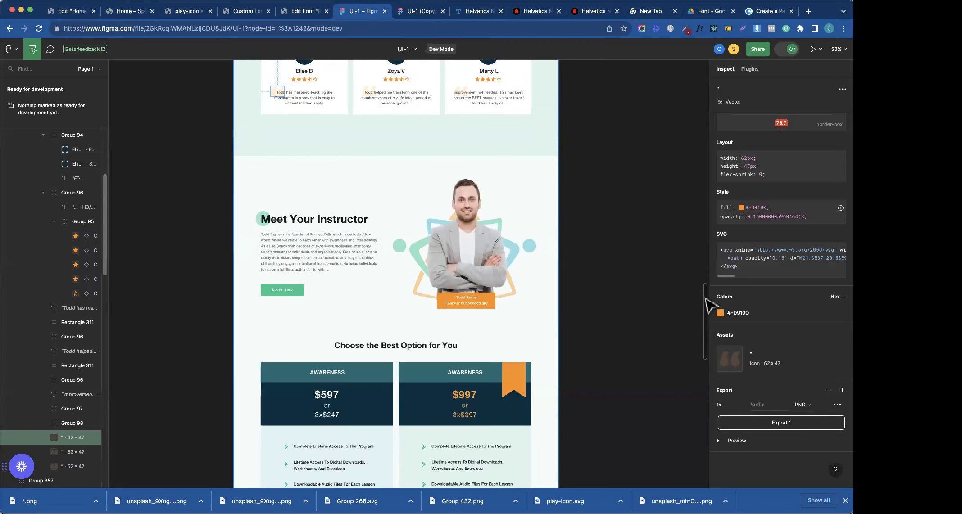
{"action": "scroll", "coordinate": [705, 295], "scroll_direction": "up", "scroll_amount": 2}
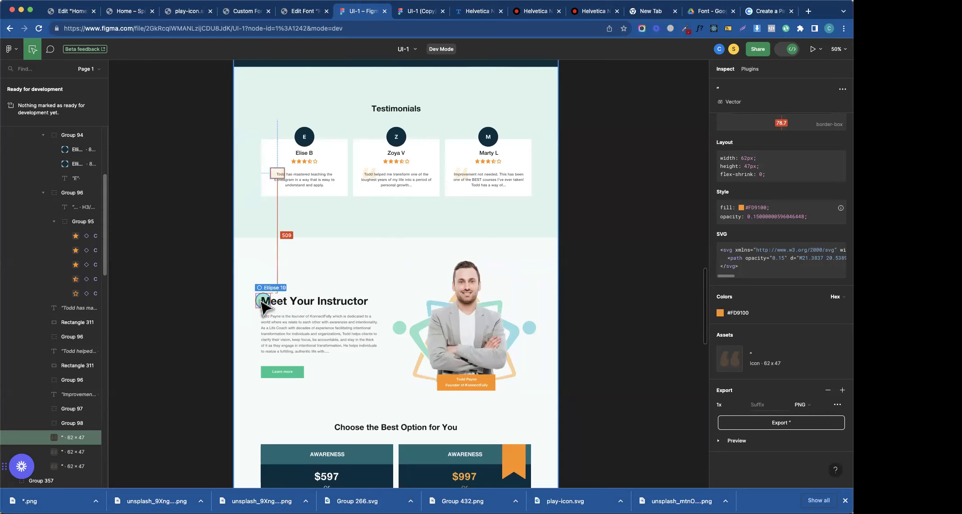
{"action": "left_click", "coordinate": [309, 139]}
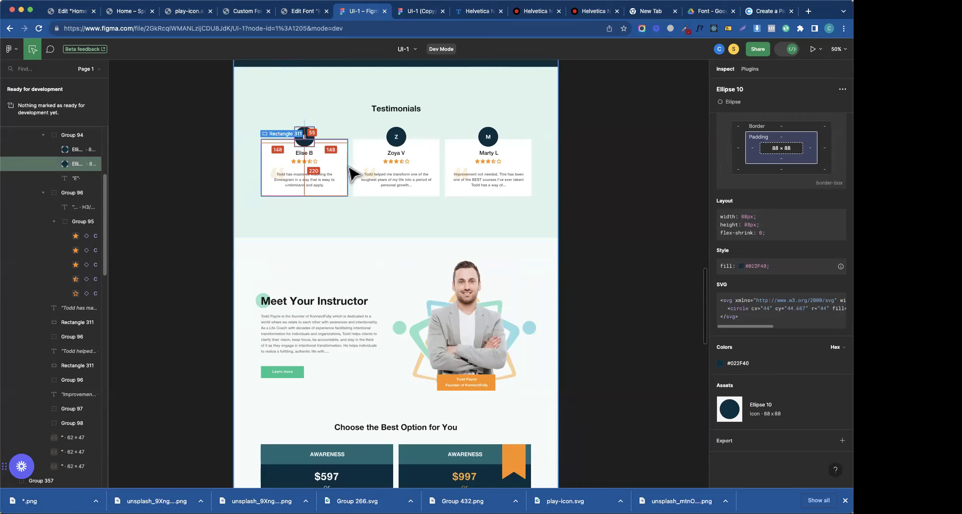
{"action": "left_click", "coordinate": [68, 12]}
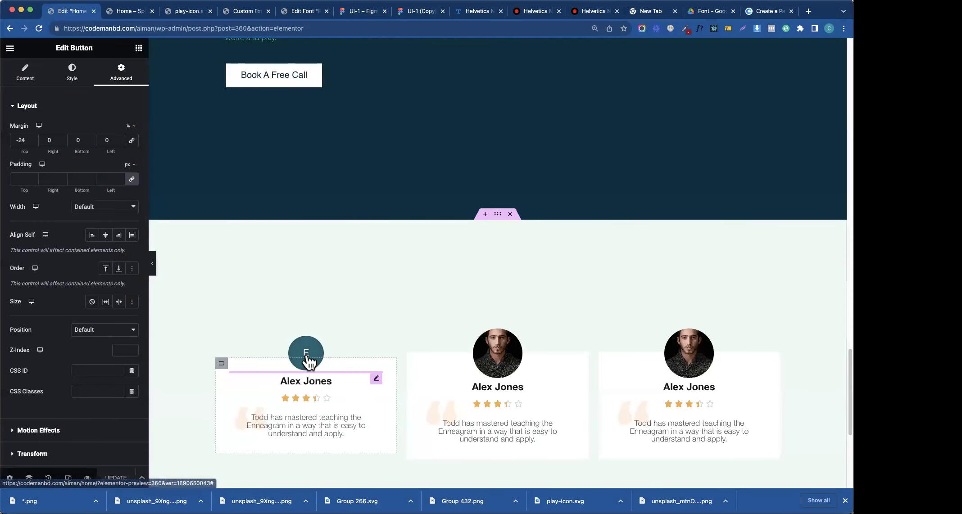
- Link the E avatar button's four padding values in the Style tab and try several amounts
{"action": "left_click", "coordinate": [36, 84]}
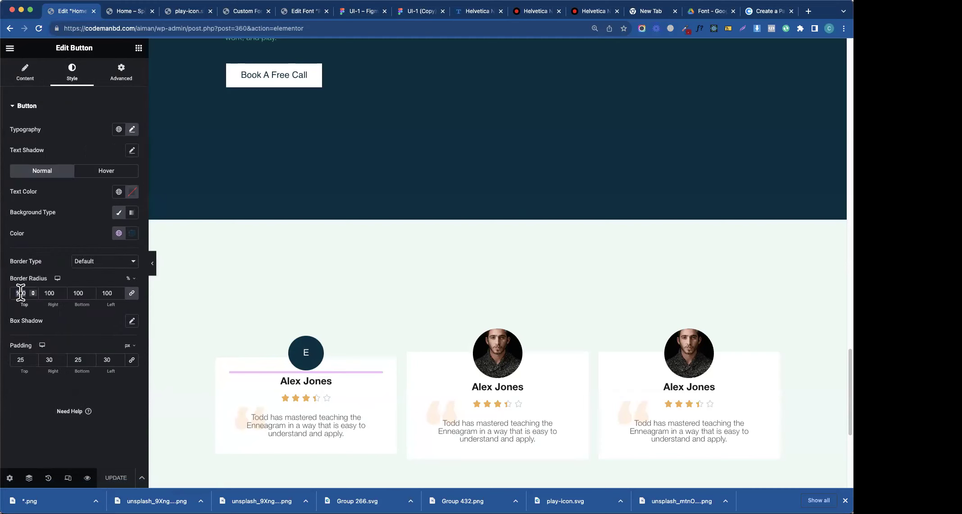
{"action": "double_click", "coordinate": [18, 357]}
{"action": "type", "text": "00"}
{"action": "left_click", "coordinate": [131, 361]}
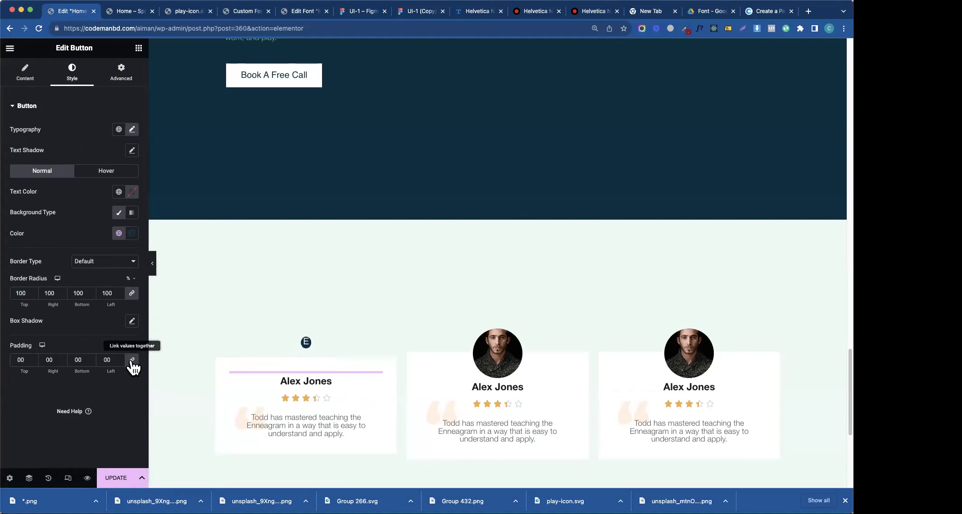
{"action": "double_click", "coordinate": [18, 360]}
{"action": "type", "text": "50"}
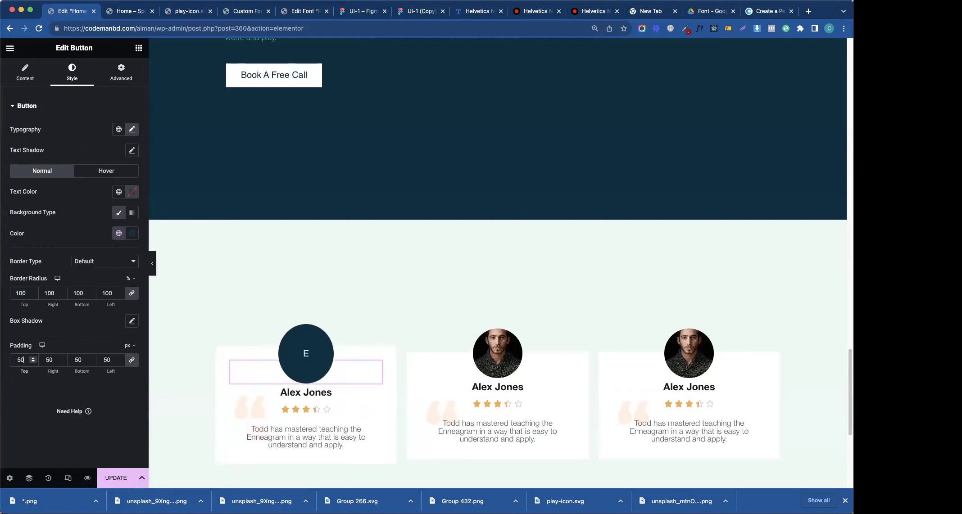
{"action": "key", "text": "Down"}
{"action": "key", "text": "Down"}
{"action": "key", "text": "Down"}
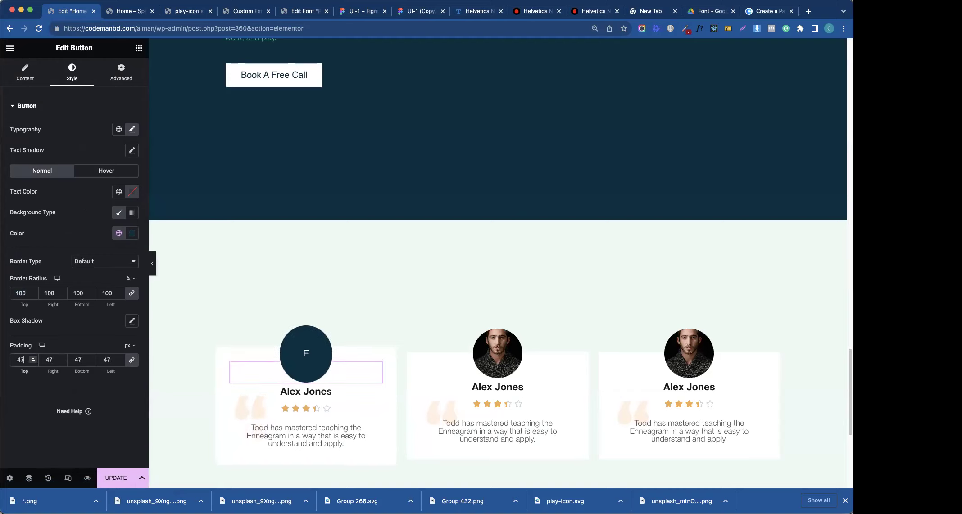
{"action": "key", "text": "BackSpace"}
{"action": "key", "text": "BackSpace"}
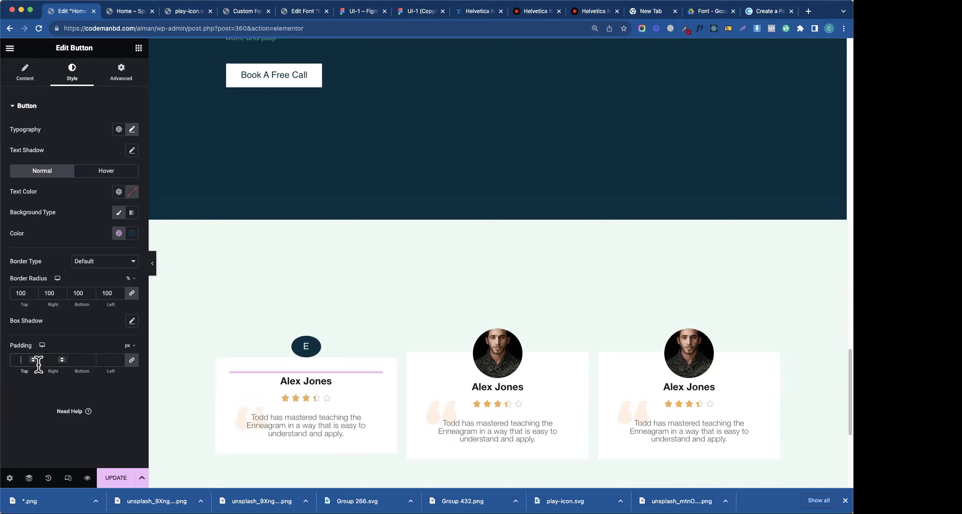
{"action": "type", "text": "30"}
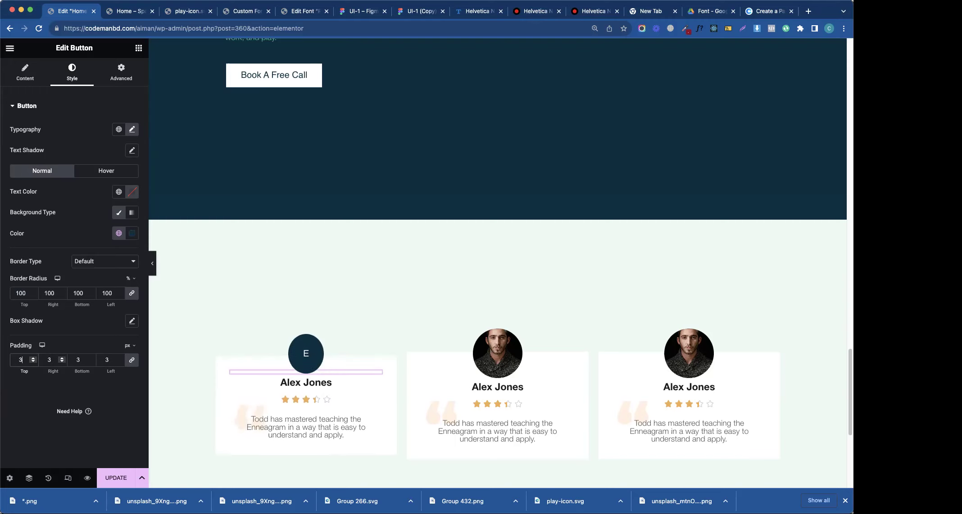
{"action": "key", "text": "BackSpace"}
- Enter 20 px padding and begin the button's Custom CSS with a selector{ rule
{"action": "type", "text": "20"}
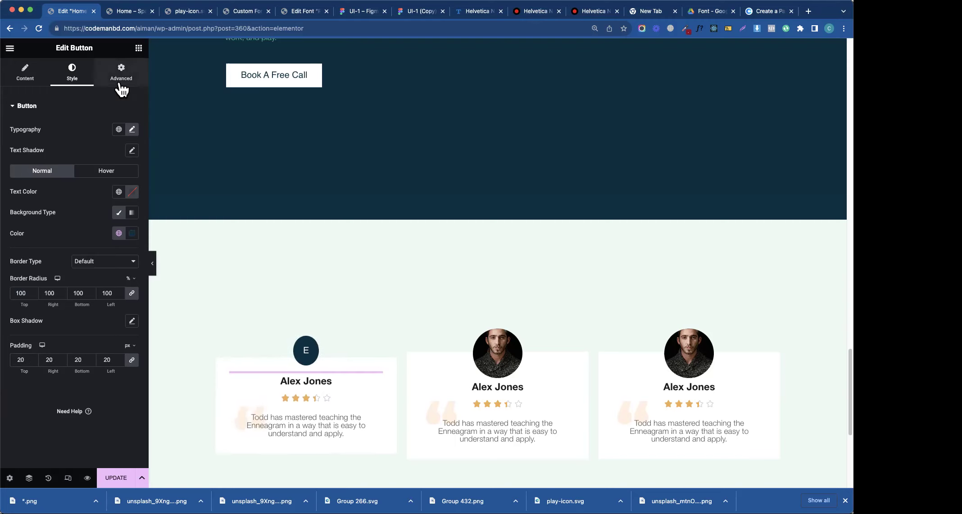
{"action": "left_click", "coordinate": [121, 77]}
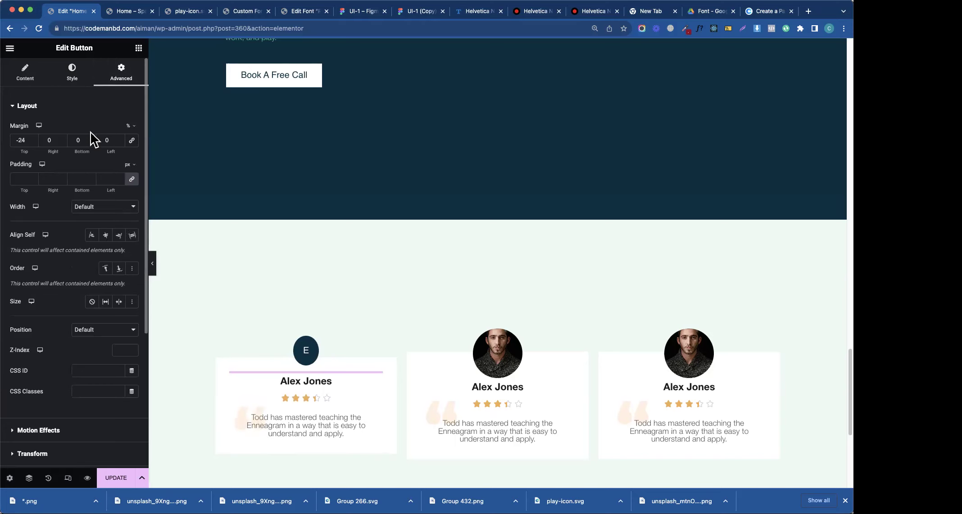
{"action": "left_click", "coordinate": [27, 108]}
{"action": "left_click", "coordinate": [45, 297]}
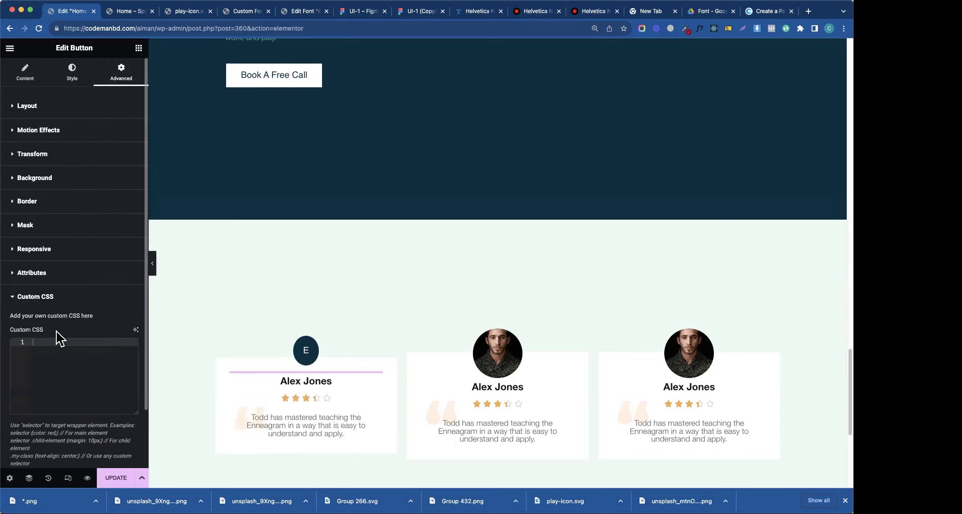
{"action": "type", "text": "SELE"}
{"action": "key", "text": "Return"}
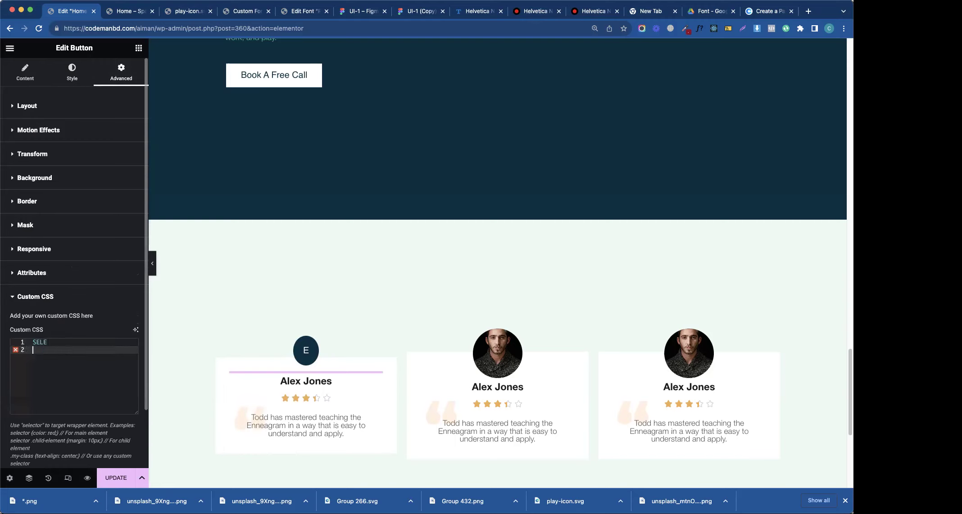
{"action": "key", "text": "BackSpace"}
{"action": "key", "text": "Return"}
{"action": "type", "text": "{"}
- Add width: 50px, height: 50px and padding: 0px to the button's CSS rule
{"action": "key", "text": "Return"}
{"action": "type", "text": "width: 50px;"}
{"action": "key", "text": "Return"}
{"action": "type", "text": "height: "}
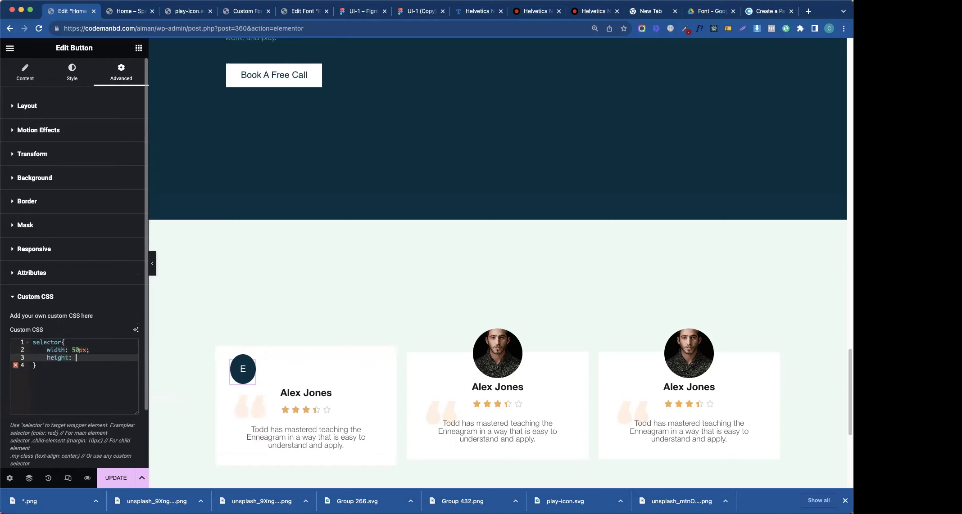
{"action": "type", "text": "50px"}
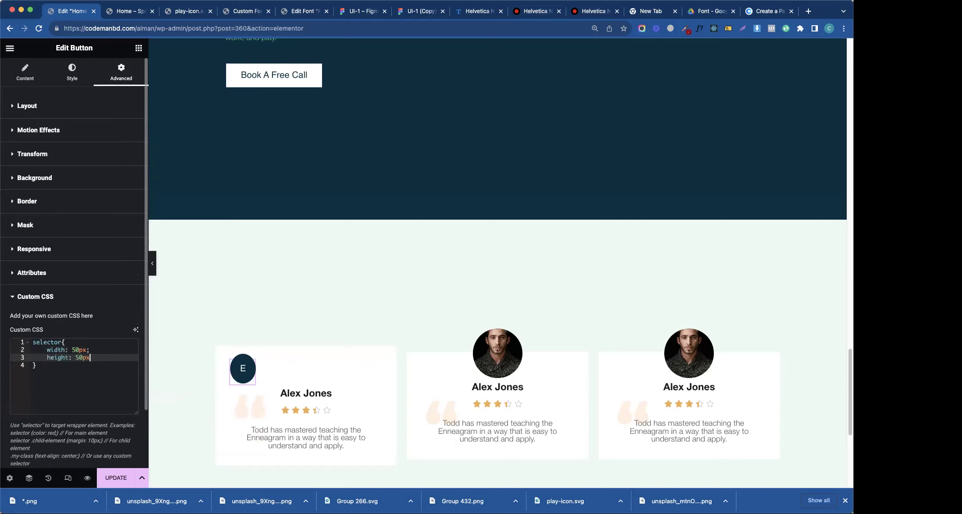
{"action": "type", "text": ";"}
{"action": "key", "text": "Return"}
{"action": "type", "text": "padding: 01;"}
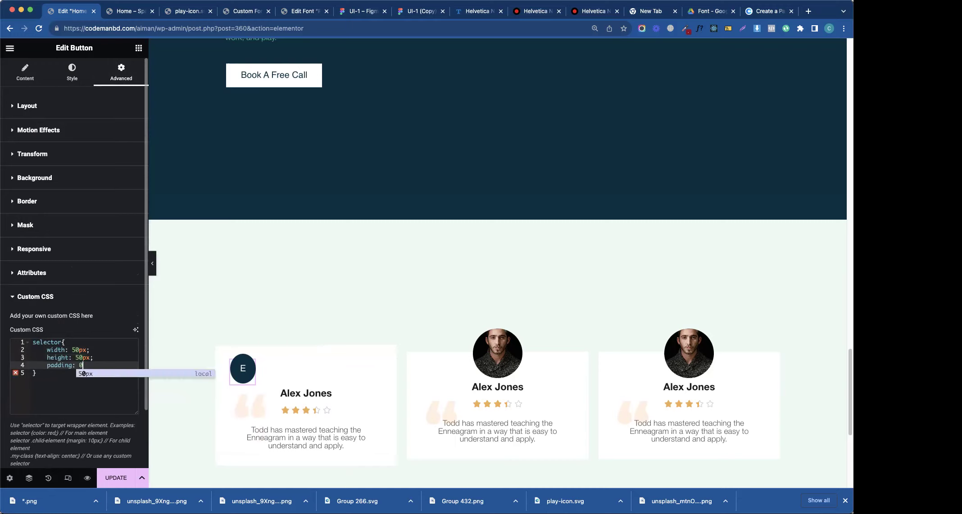
{"action": "key", "text": "BackSpace"}
{"action": "type", "text": "px;"}
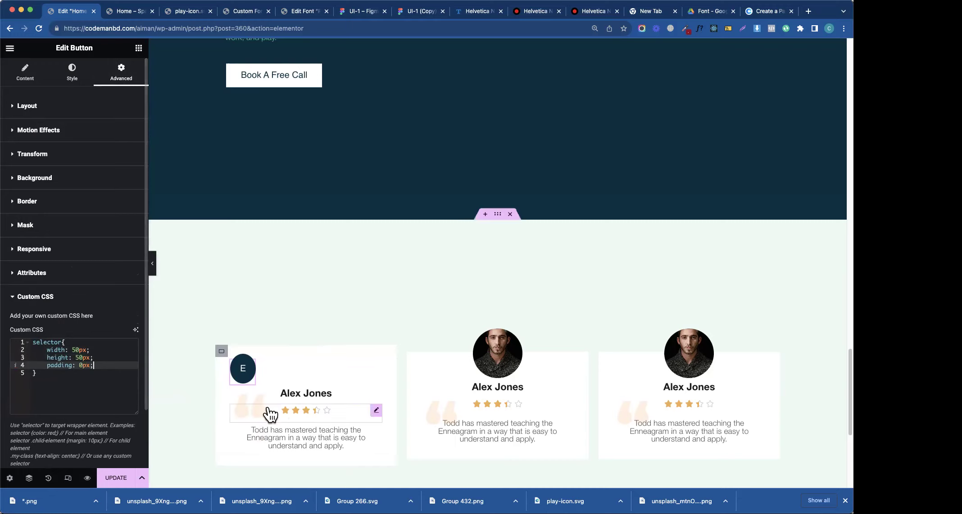
{"action": "left_click", "coordinate": [24, 74]}
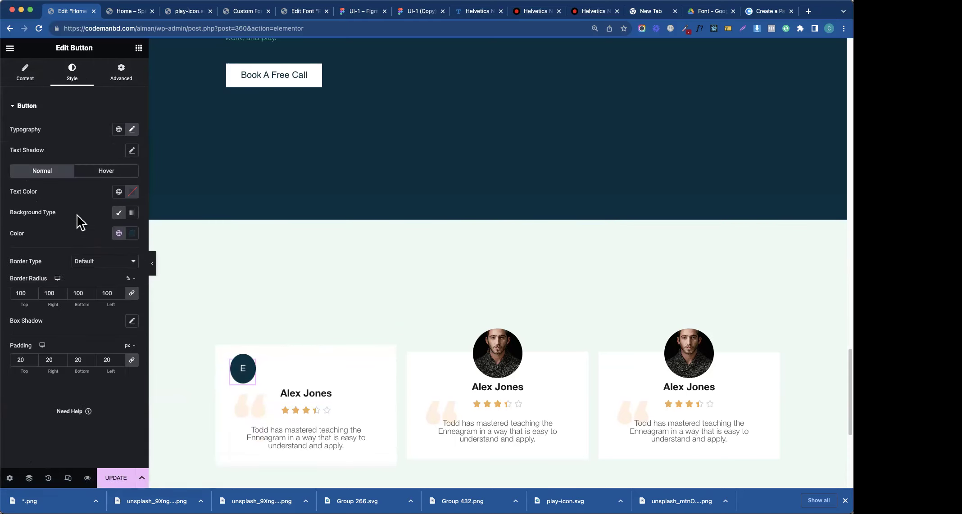
- Set the button padding to 0 and keep its type Default and size Small
{"action": "double_click", "coordinate": [20, 360]}
{"action": "type", "text": "0"}
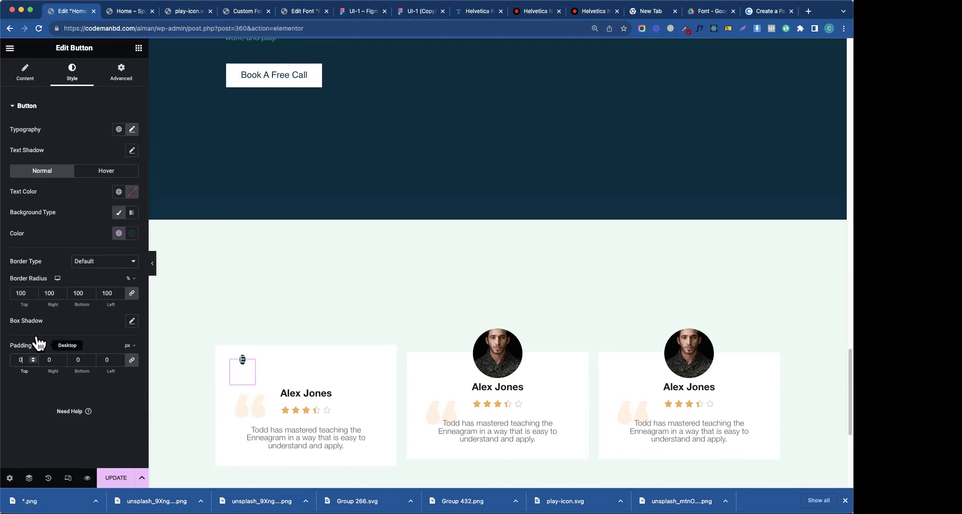
{"action": "left_click", "coordinate": [18, 360]}
{"action": "left_click", "coordinate": [29, 74]}
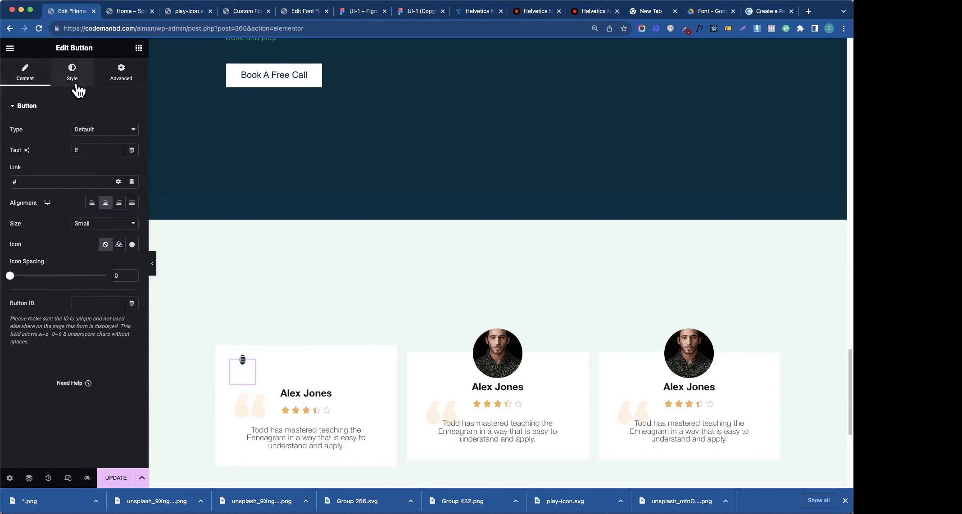
{"action": "left_click", "coordinate": [106, 131]}
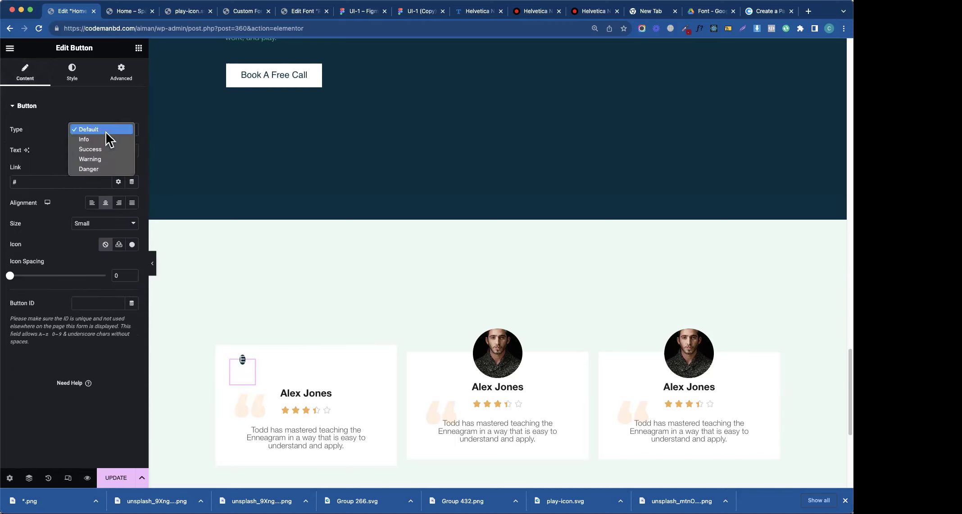
{"action": "left_click", "coordinate": [70, 146]}
{"action": "left_click", "coordinate": [77, 224]}
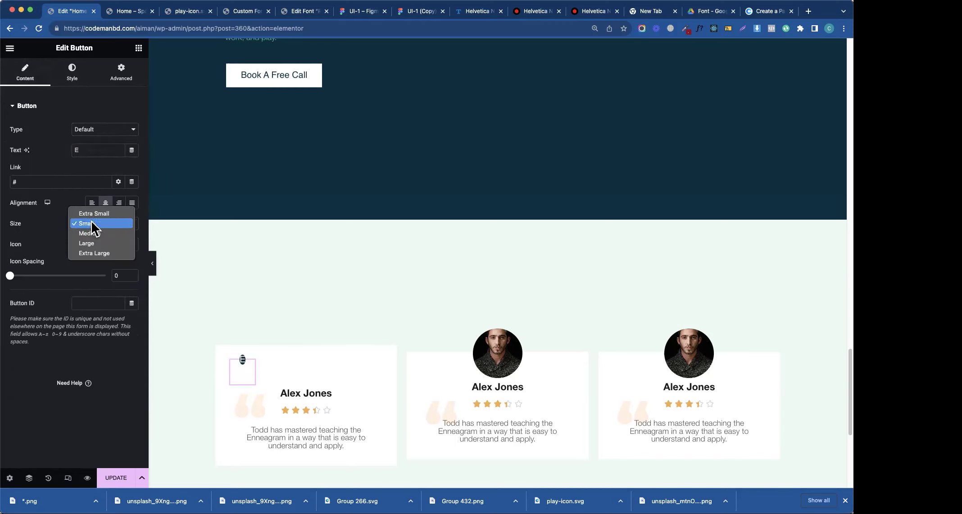
{"action": "left_click", "coordinate": [56, 232]}
- Keep the border type Default and set the padding to 40 on all sides
{"action": "left_click", "coordinate": [81, 84]}
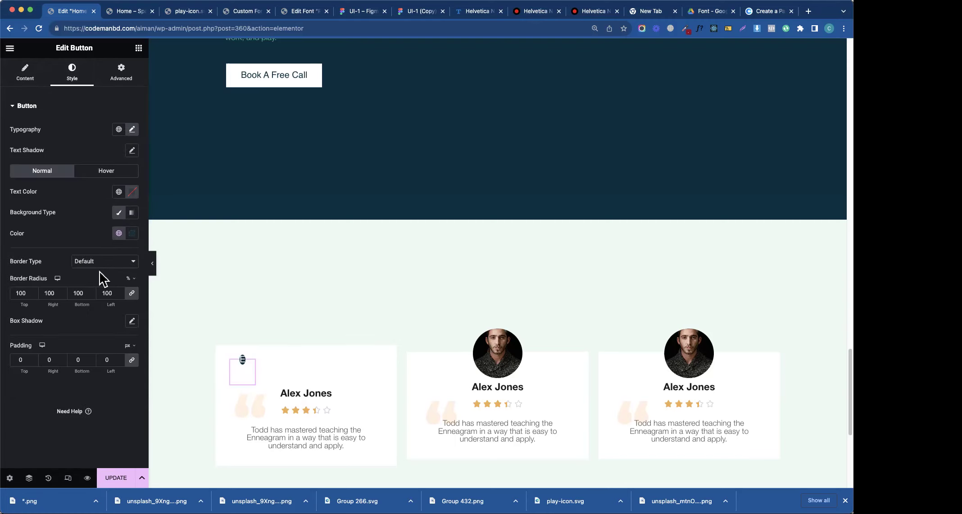
{"action": "left_click", "coordinate": [99, 260]}
{"action": "left_click", "coordinate": [52, 288]}
{"action": "left_click", "coordinate": [19, 360]}
{"action": "type", "text": "40"}
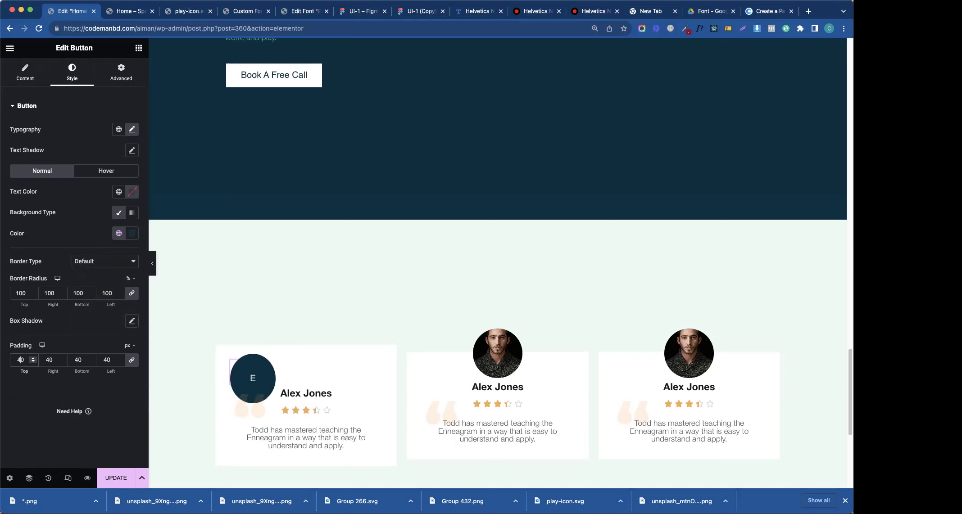
- Delete all of the button's custom CSS code
{"action": "left_click", "coordinate": [121, 72]}
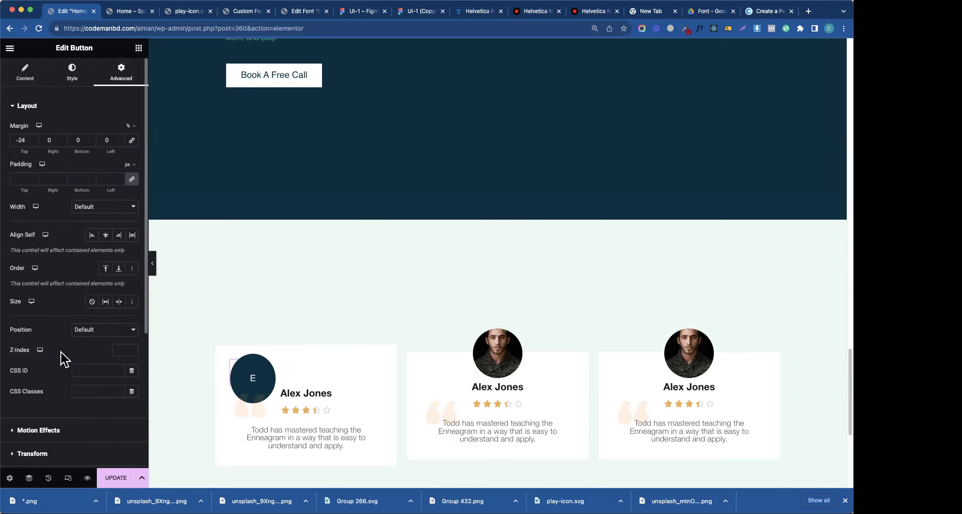
{"action": "scroll", "coordinate": [90, 391], "scroll_direction": "down", "scroll_amount": 5}
{"action": "left_click", "coordinate": [76, 395]}
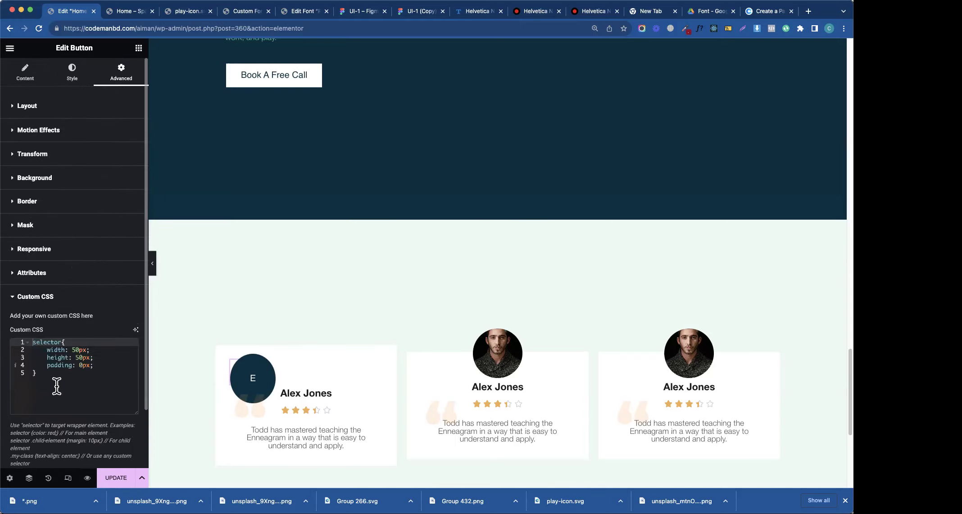
{"action": "left_click_drag", "start_coordinate": [57, 385], "coordinate": [17, 340]}
{"action": "key", "text": "BackSpace"}
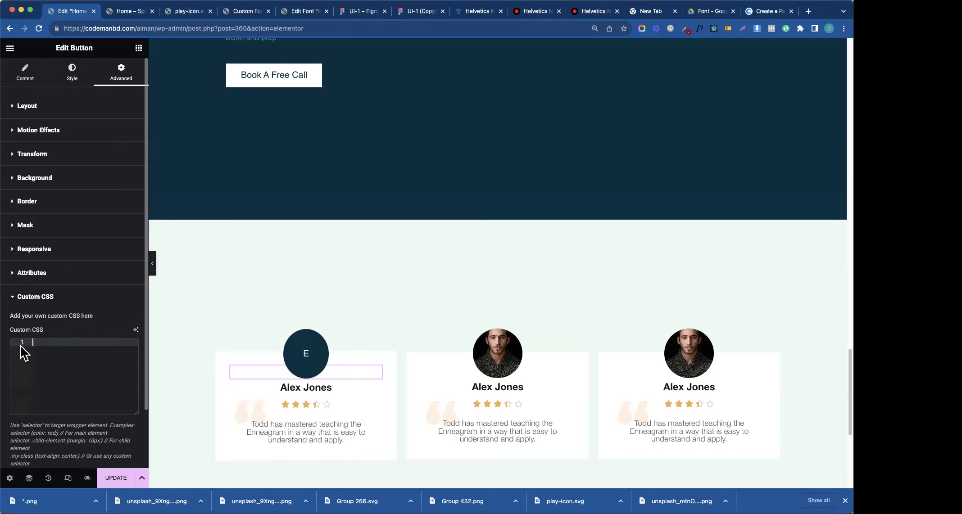
{"action": "left_click", "coordinate": [26, 73]}
{"action": "left_click", "coordinate": [77, 76]}
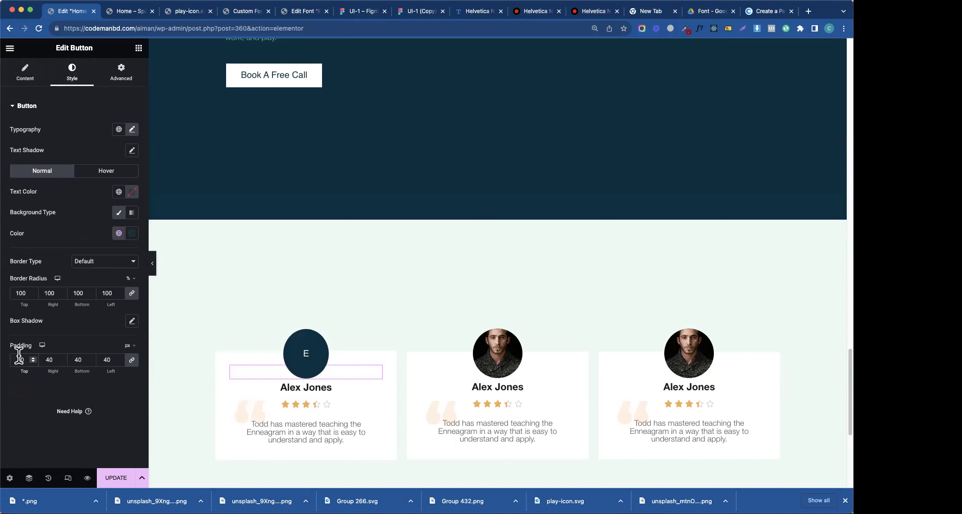
- Add a centred Heading widget reading 'E' into the first testimonial card
{"action": "left_click", "coordinate": [138, 47]}
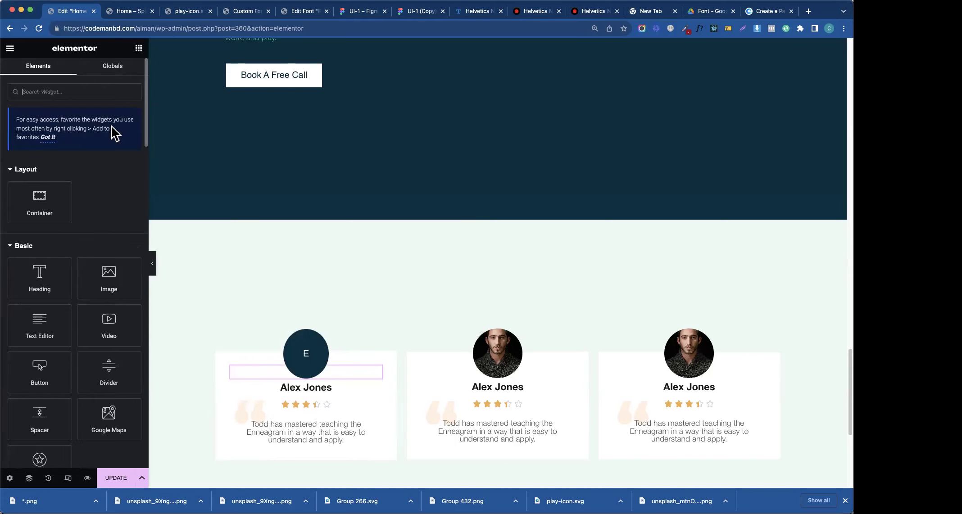
{"action": "left_click_drag", "start_coordinate": [62, 279], "coordinate": [368, 363]}
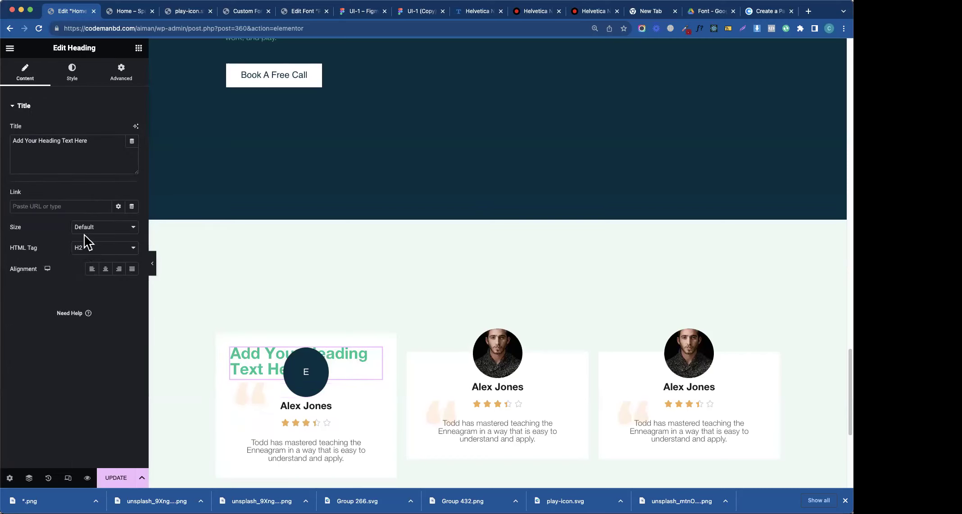
{"action": "left_click", "coordinate": [106, 268]}
{"action": "triple_click", "coordinate": [68, 150]}
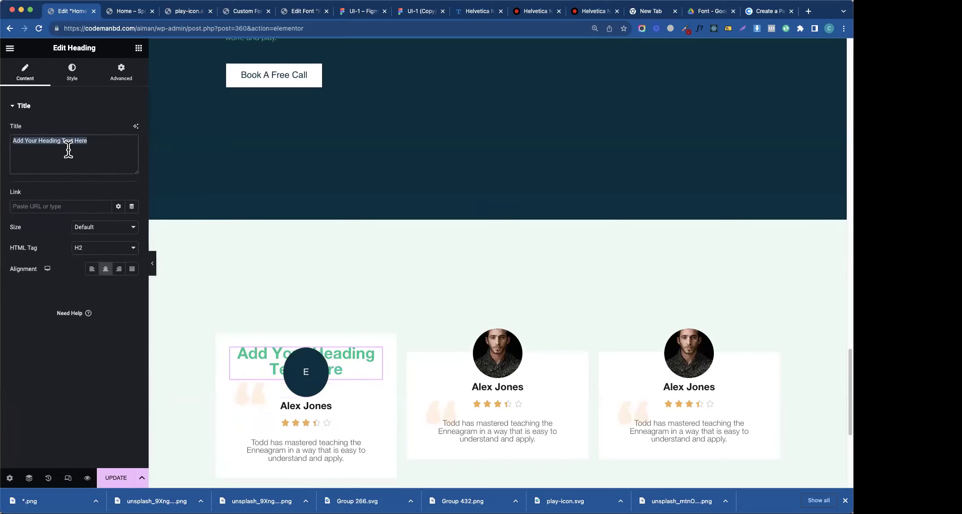
{"action": "type", "text": "E"}
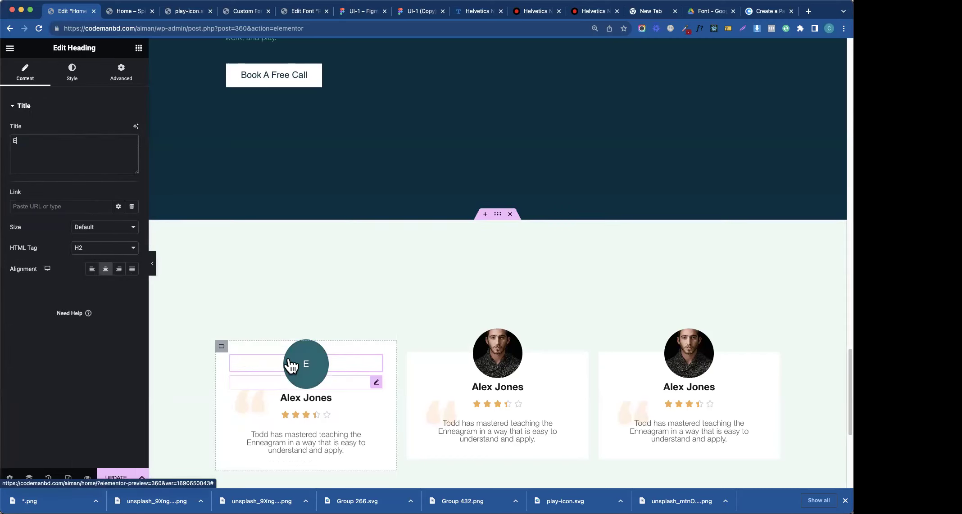
- Delete the round avatar button from the card and select the E heading
{"action": "right_click", "coordinate": [292, 365]}
{"action": "left_click", "coordinate": [327, 479]}
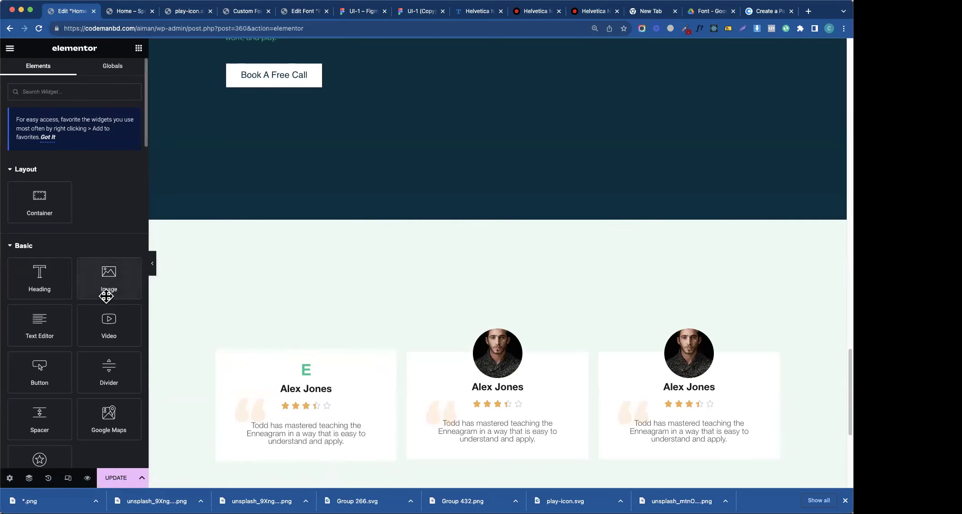
{"action": "scroll", "coordinate": [112, 287], "scroll_direction": "down", "scroll_amount": 15}
{"action": "scroll", "coordinate": [112, 289], "scroll_direction": "up", "scroll_amount": 15}
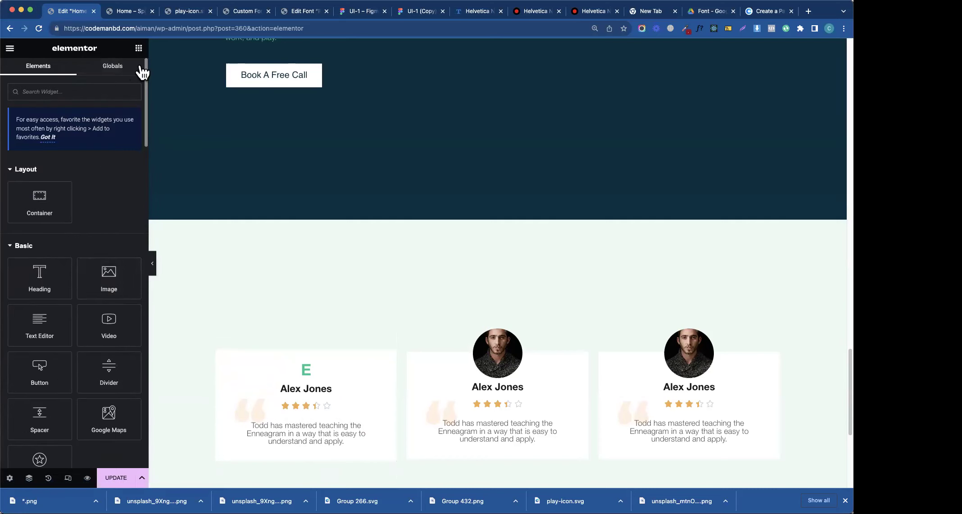
{"action": "left_click", "coordinate": [300, 370]}
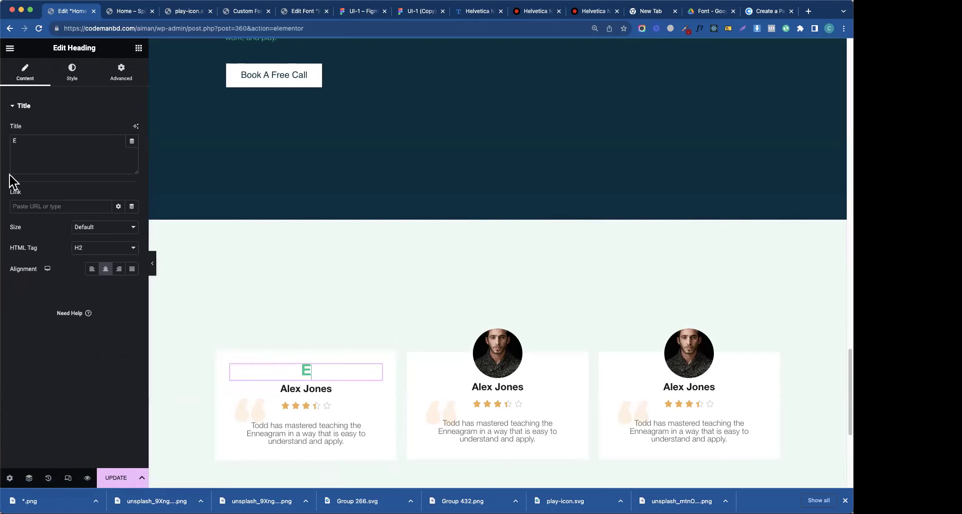
- Give the E heading a Classic background using a dark navy global colour
{"action": "left_click", "coordinate": [81, 72]}
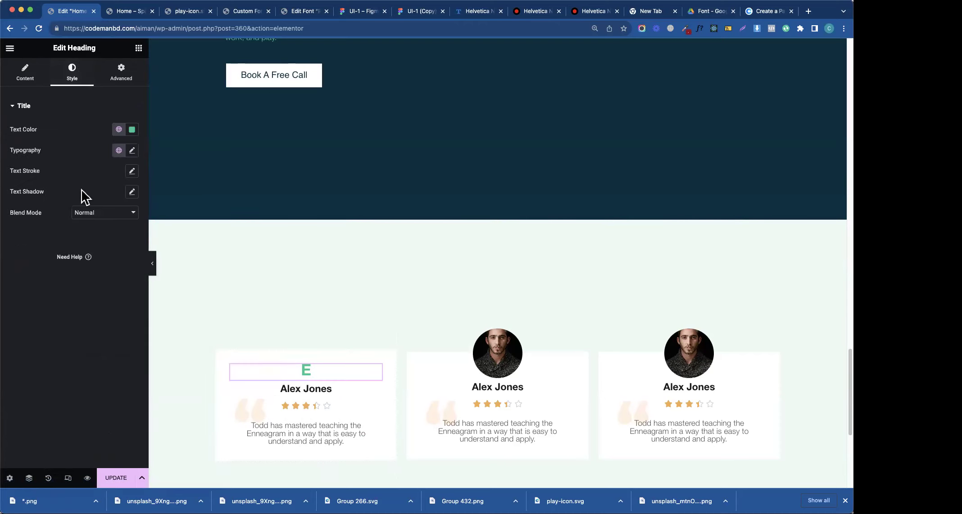
{"action": "left_click", "coordinate": [118, 81]}
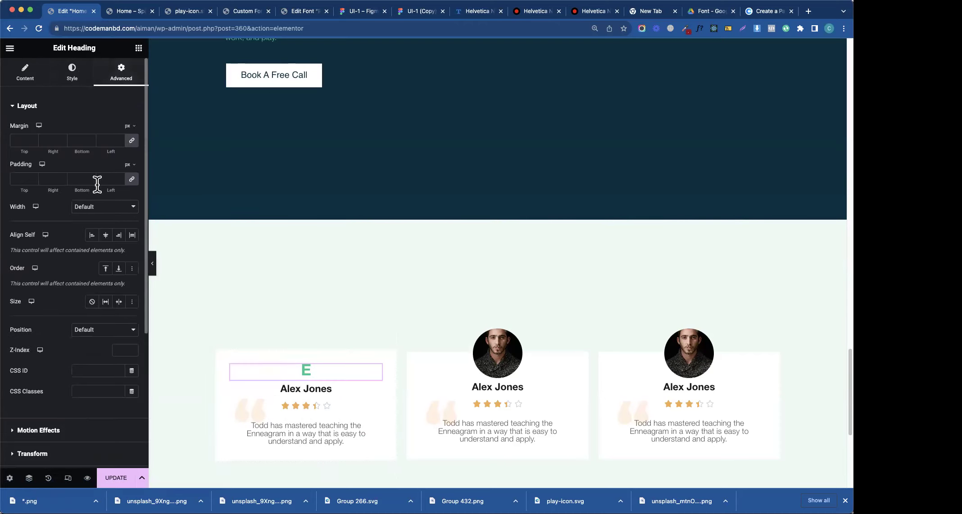
{"action": "left_click", "coordinate": [44, 111]}
{"action": "left_click", "coordinate": [48, 180]}
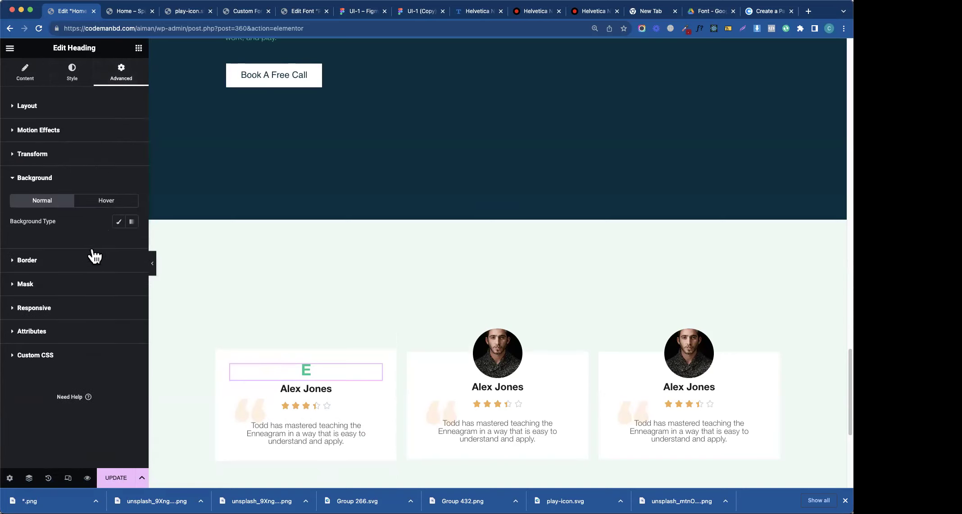
{"action": "left_click", "coordinate": [118, 222]}
{"action": "left_click", "coordinate": [131, 245]}
{"action": "left_click", "coordinate": [118, 242]}
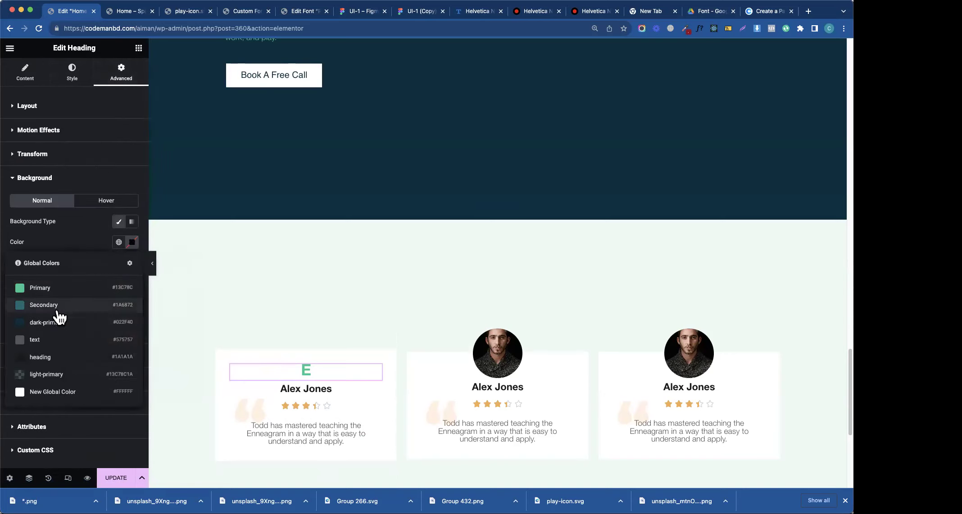
{"action": "left_click", "coordinate": [60, 323]}
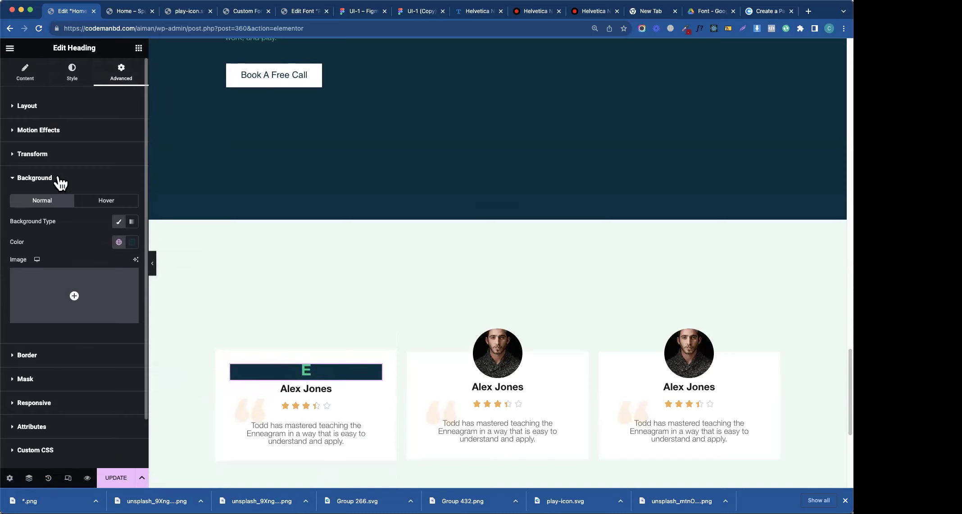
{"action": "left_click", "coordinate": [60, 180]}
{"action": "left_click", "coordinate": [53, 115]}
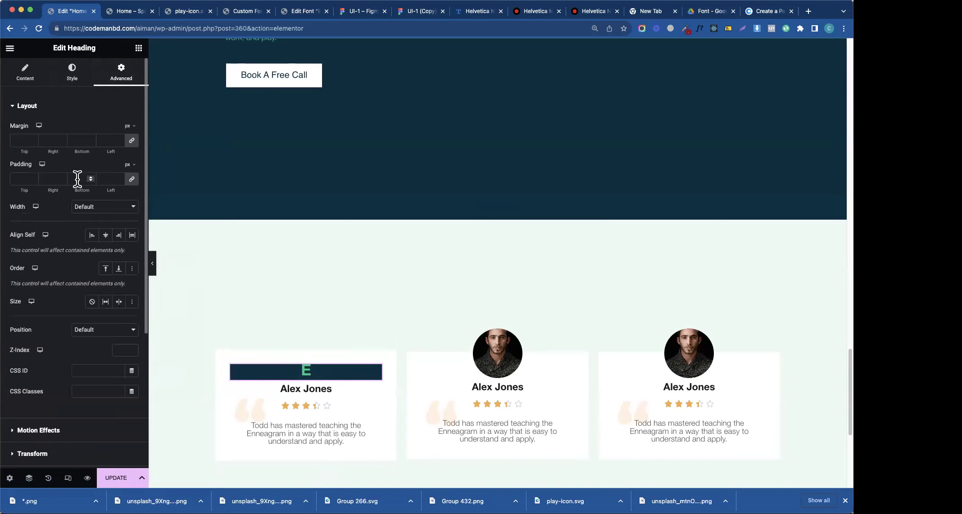
{"action": "left_click", "coordinate": [93, 212]}
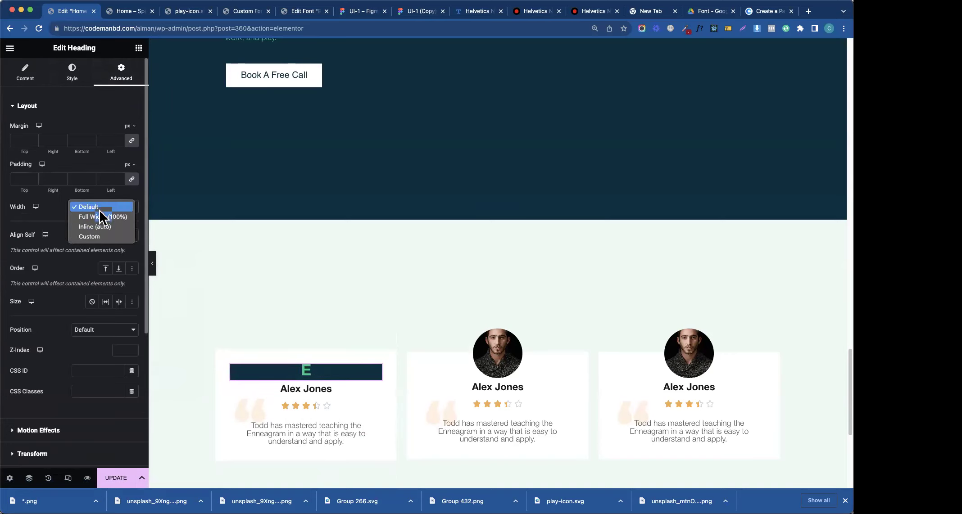
- Set the heading's width to Custom and drag it to about 16 percent
{"action": "left_click", "coordinate": [101, 235]}
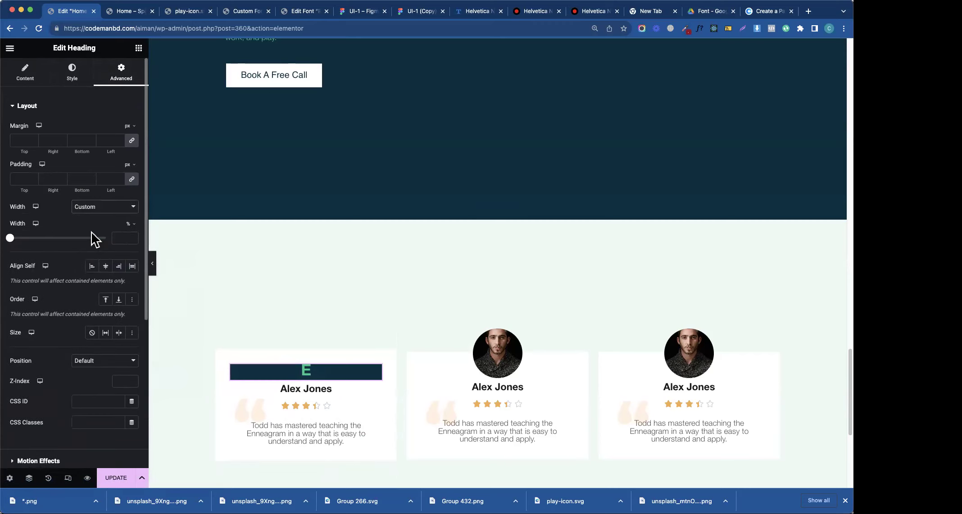
{"action": "left_click", "coordinate": [14, 239]}
{"action": "left_click_drag", "start_coordinate": [17, 243], "coordinate": [29, 242]}
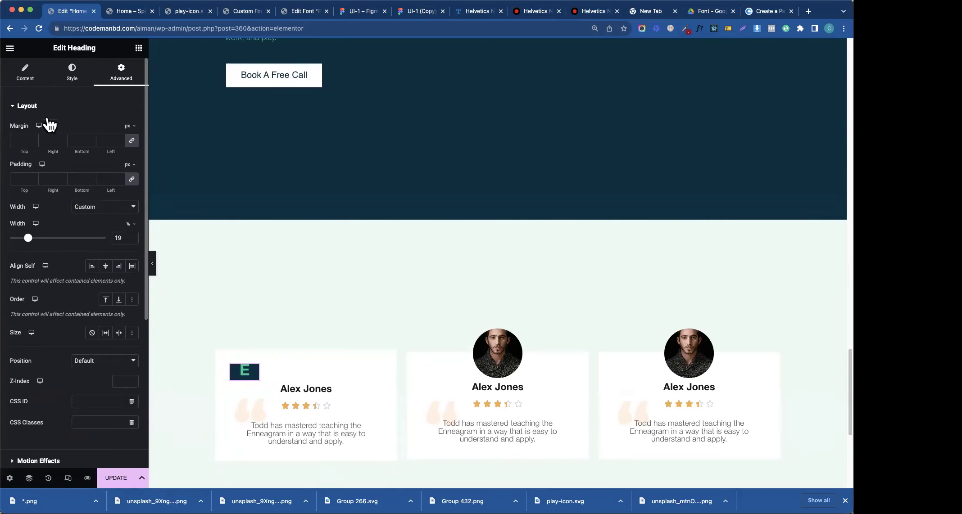
{"action": "left_click", "coordinate": [34, 83]}
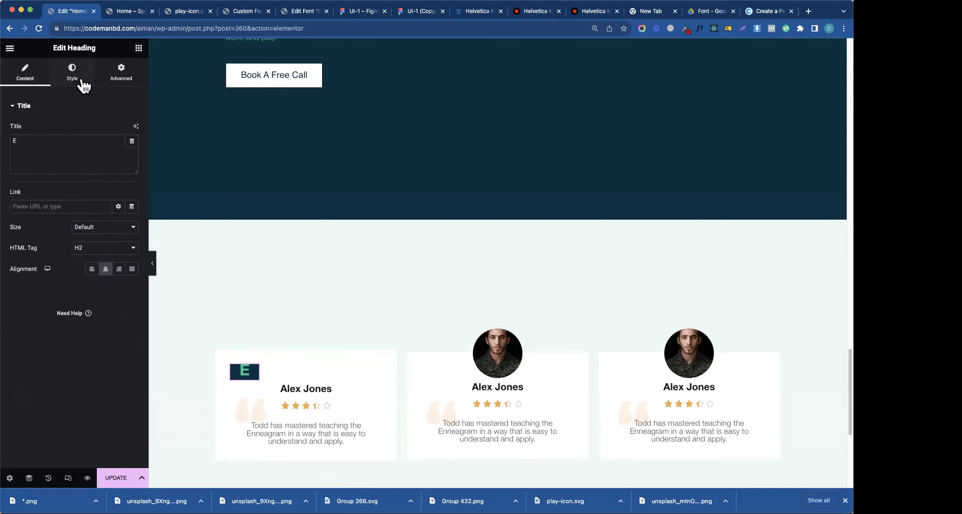
{"action": "left_click", "coordinate": [118, 82]}
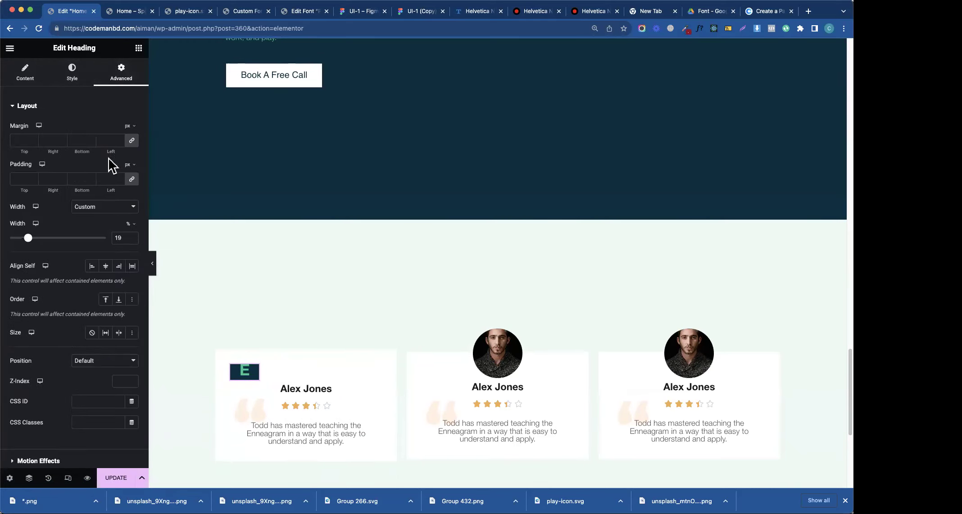
{"action": "left_click", "coordinate": [73, 72]}
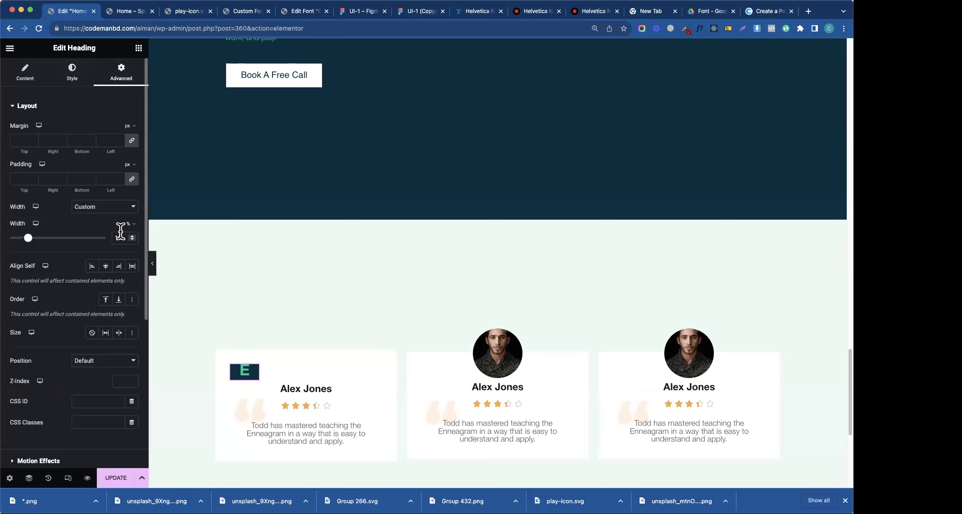
- Switch the heading width unit to px and enter 70
{"action": "left_click", "coordinate": [130, 226]}
{"action": "left_click", "coordinate": [129, 240]}
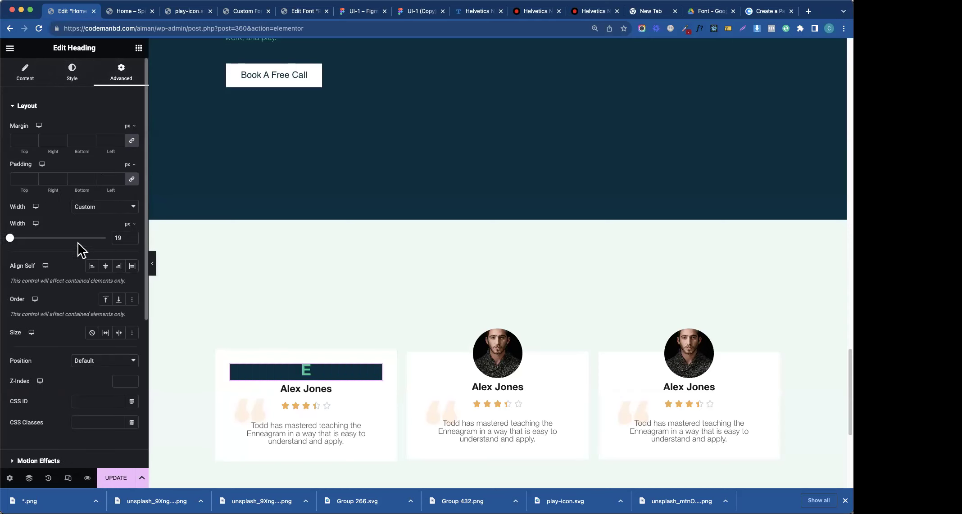
{"action": "left_click_drag", "start_coordinate": [11, 238], "coordinate": [18, 239]}
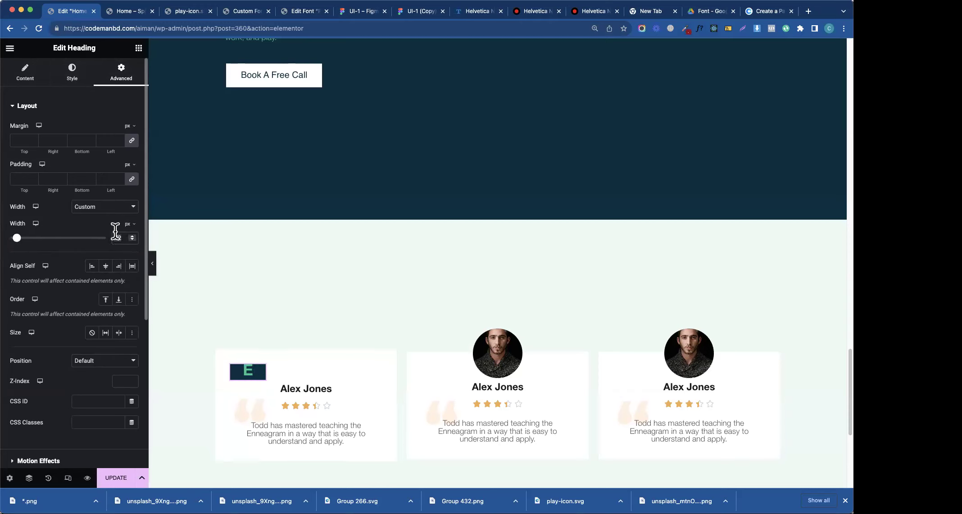
{"action": "type", "text": "60"}
{"action": "type", "text": "70"}
{"action": "scroll", "coordinate": [79, 279], "scroll_direction": "down", "scroll_amount": 3}
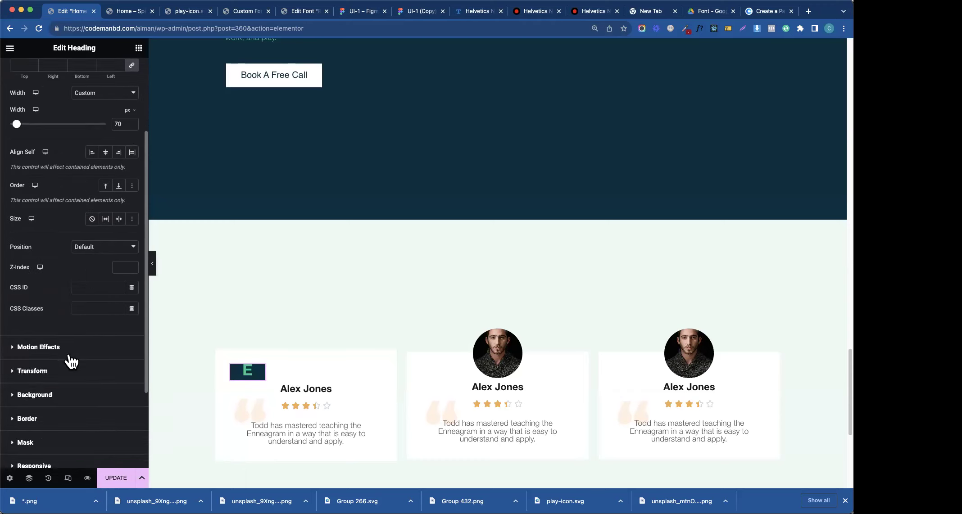
{"action": "scroll", "coordinate": [71, 360], "scroll_direction": "down", "scroll_amount": 3}
{"action": "scroll", "coordinate": [45, 324], "scroll_direction": "up", "scroll_amount": 3}
{"action": "scroll", "coordinate": [45, 310], "scroll_direction": "down", "scroll_amount": 3}
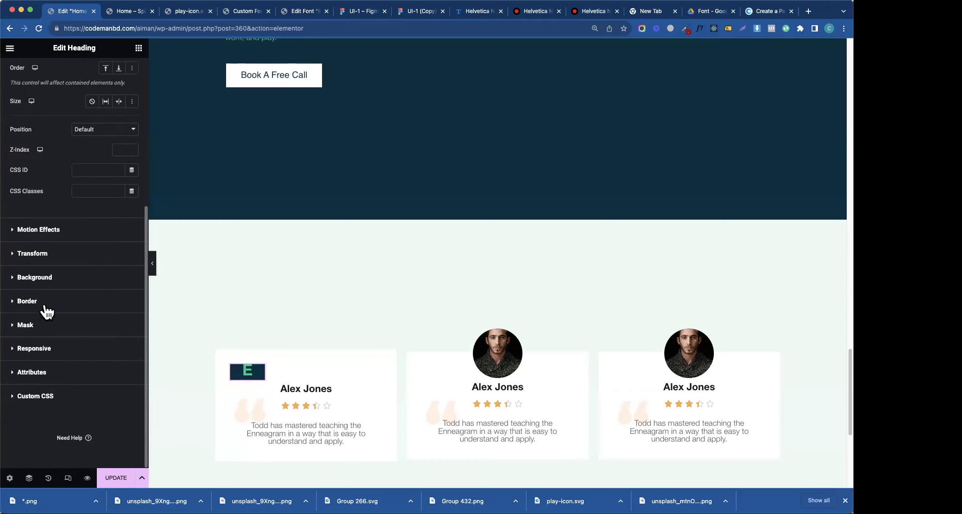
- Start the heading's custom CSS with a selector rule of height: 70px and display: flex
{"action": "left_click", "coordinate": [41, 398]}
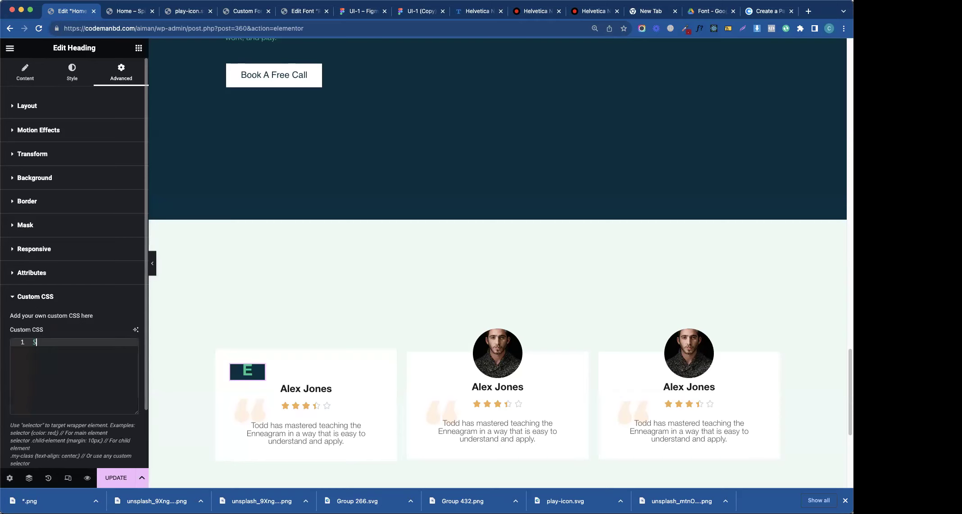
{"action": "type", "text": "se"}
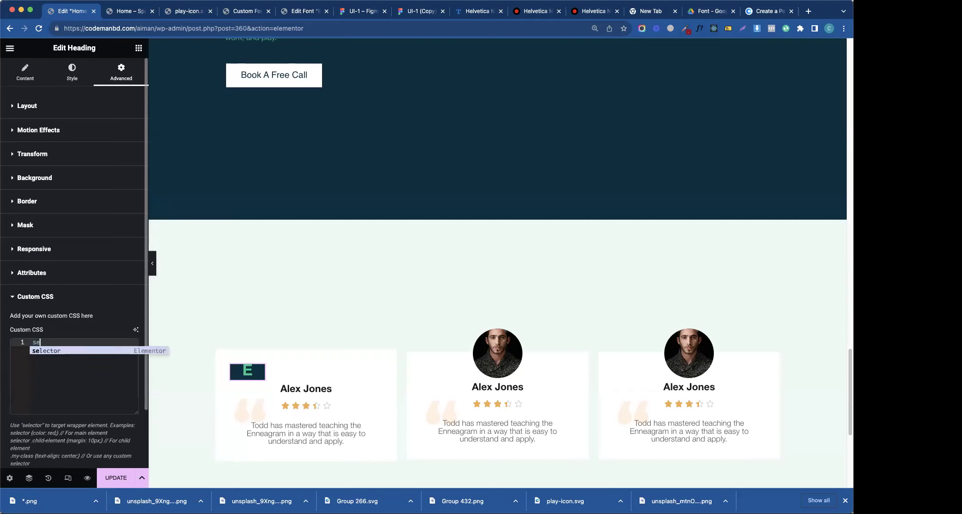
{"action": "type", "text": "lector{"}
{"action": "key", "text": "Return"}
{"action": "type", "text": "height: "}
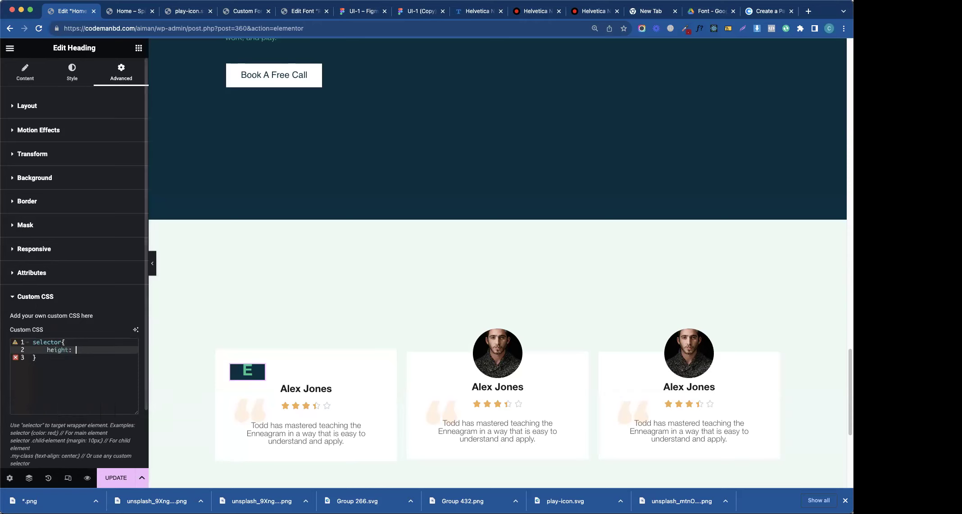
{"action": "type", "text": "70px"}
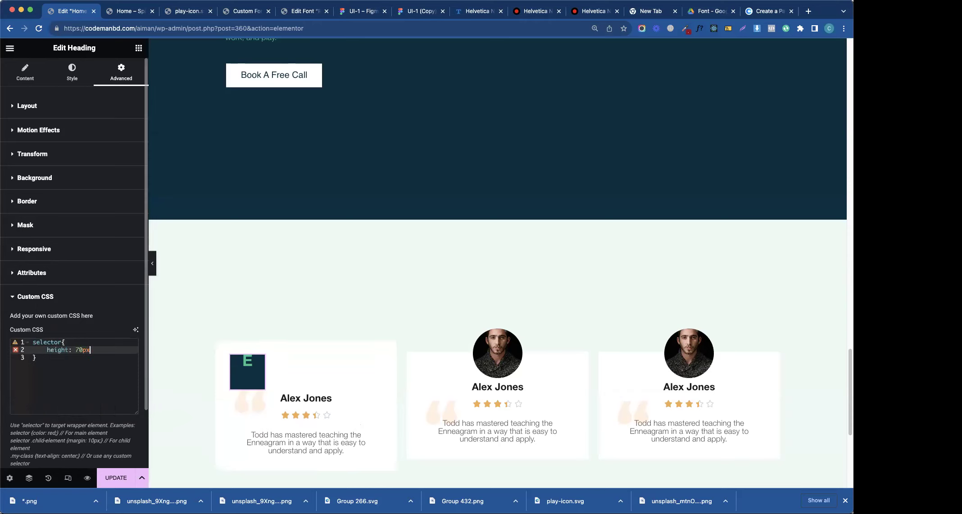
{"action": "type", "text": ";"}
{"action": "key", "text": "Return"}
{"action": "type", "text": "dis"}
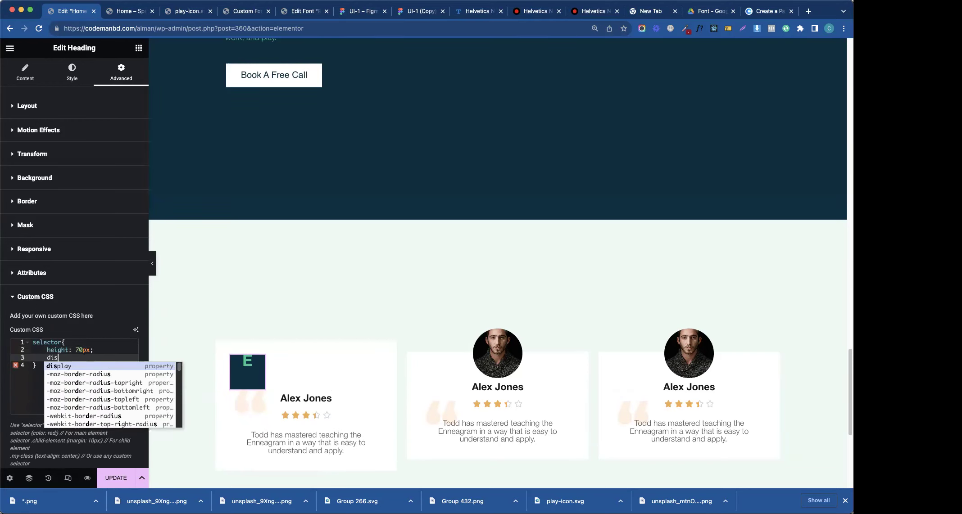
{"action": "key", "text": "Return"}
{"action": "type", "text": "flex"}
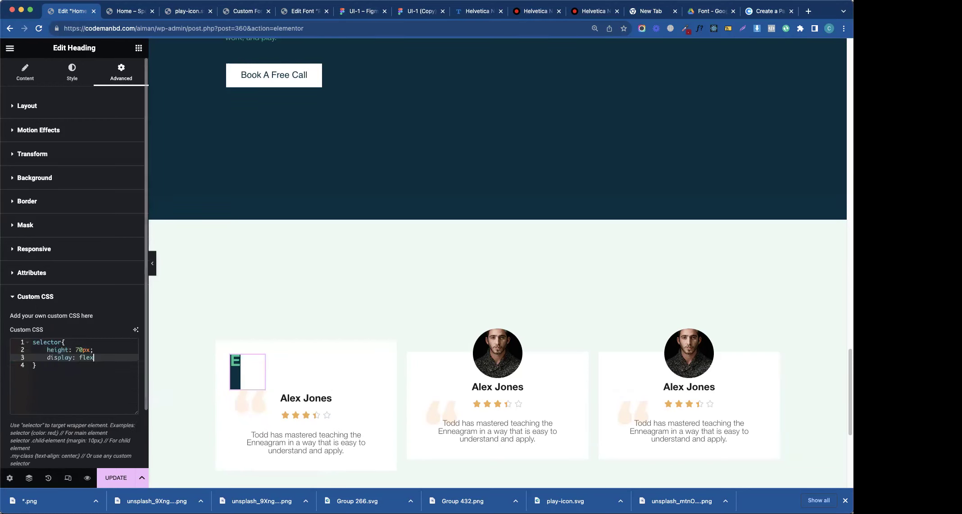
{"action": "type", "text": ";"}
- Add justify-content: center to the heading's CSS rule
{"action": "key", "text": "Return"}
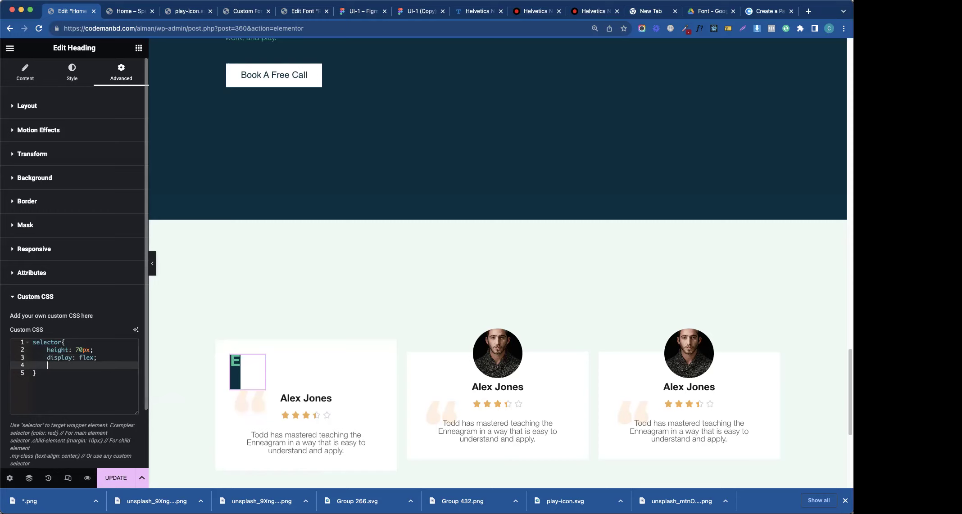
{"action": "type", "text": "ju"}
{"action": "key", "text": "Return"}
{"action": "type", "text": "cne"}
{"action": "key", "text": "BackSpace"}
{"action": "key", "text": "BackSpace"}
{"action": "key", "text": "BackSpace"}
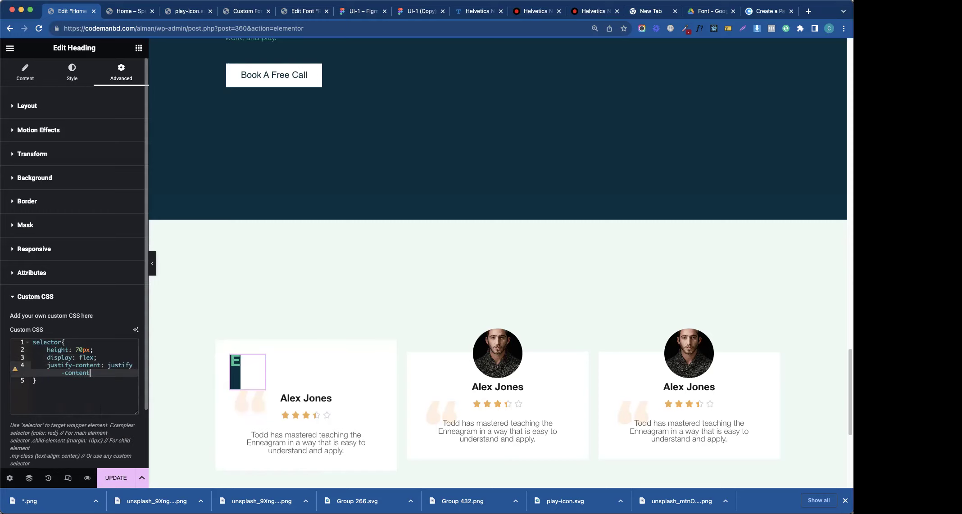
{"action": "type", "text": "center;"}
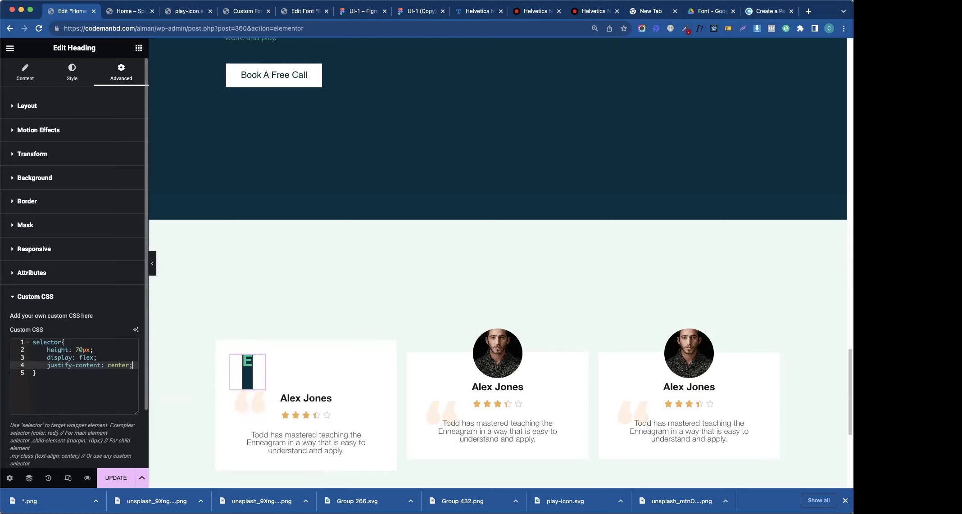
{"action": "key", "text": "Return"}
- Add align-items: center, then select and delete all the custom CSS
{"action": "type", "text": "alin"}
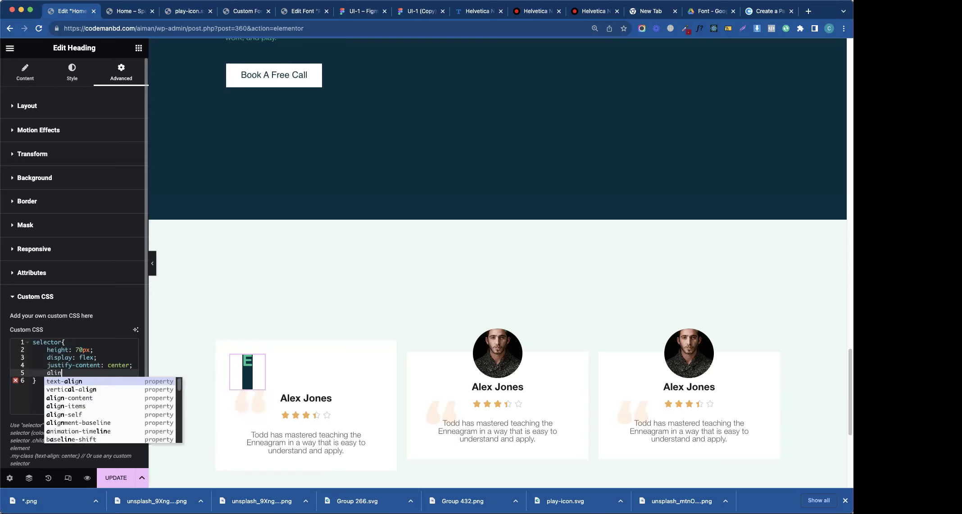
{"action": "key", "text": "BackSpace"}
{"action": "key", "text": "BackSpace"}
{"action": "key", "text": "BackSpace"}
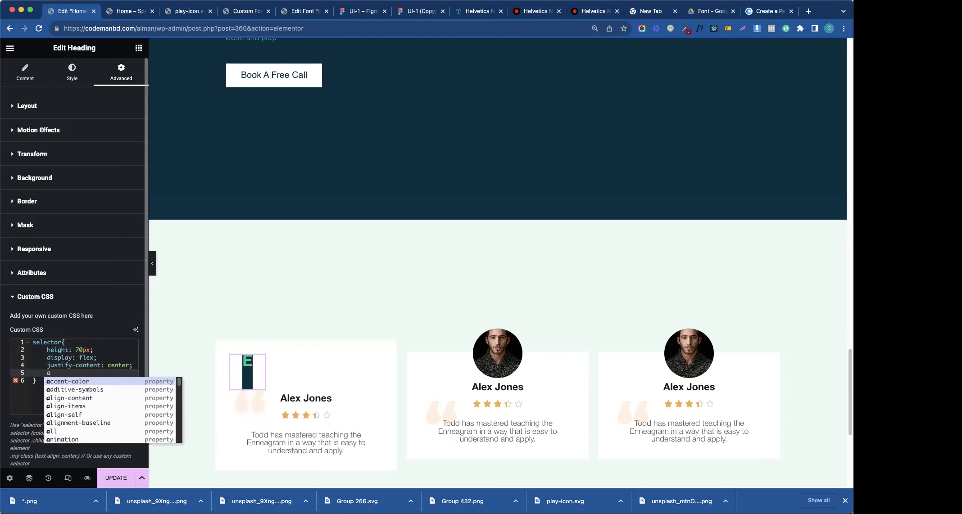
{"action": "type", "text": "ling"}
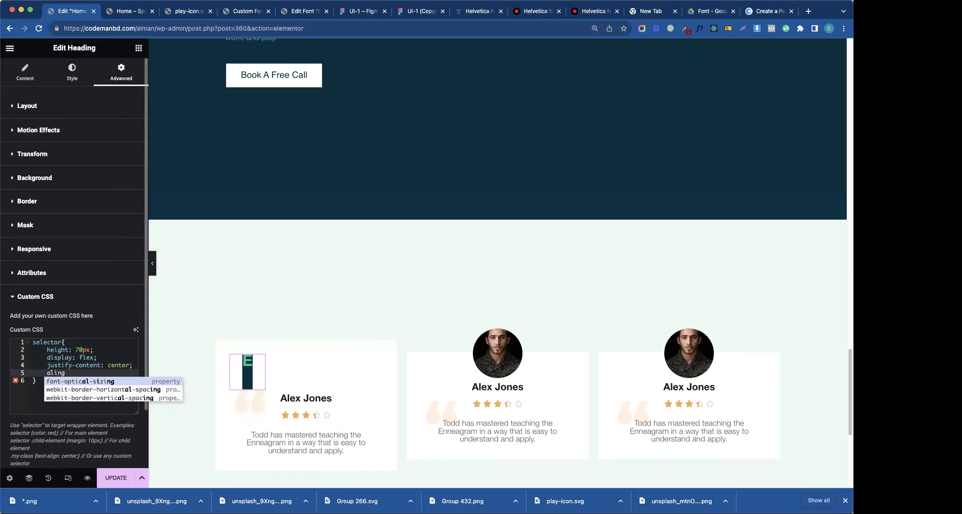
{"action": "key", "text": "BackSpace"}
{"action": "key", "text": "BackSpace"}
{"action": "type", "text": "gn"}
{"action": "key", "text": "Down"}
{"action": "key", "text": "Return"}
{"action": "type", "text": "center;"}
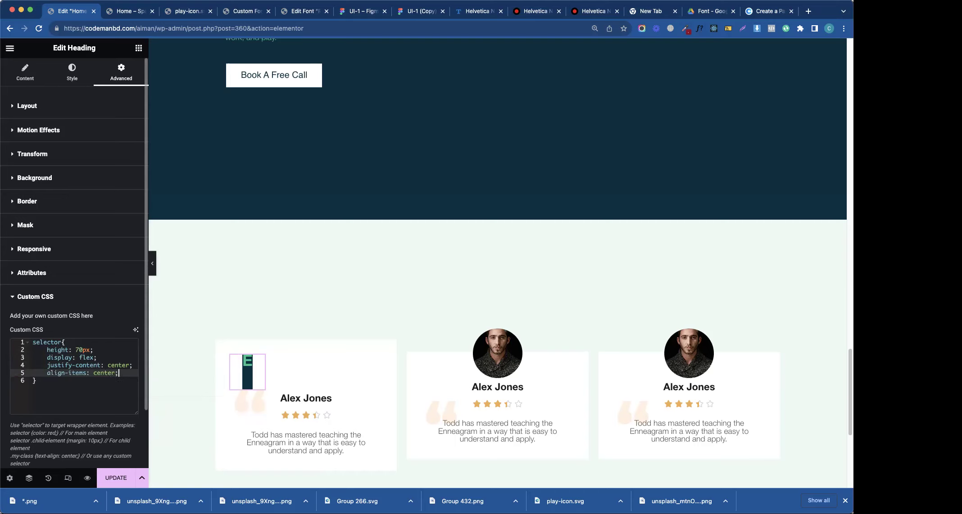
{"action": "key", "text": "Return"}
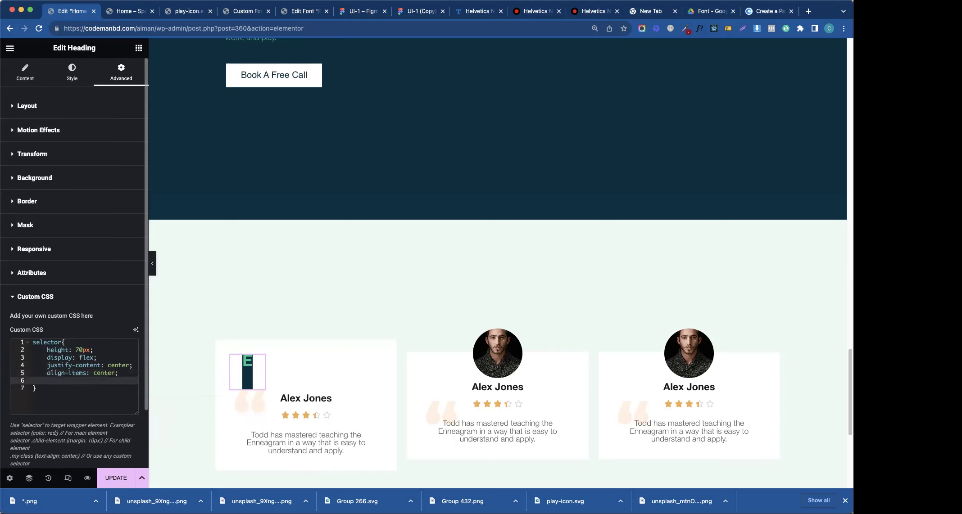
{"action": "left_click_drag", "start_coordinate": [42, 412], "coordinate": [30, 344]}
{"action": "key", "text": "BackSpace"}
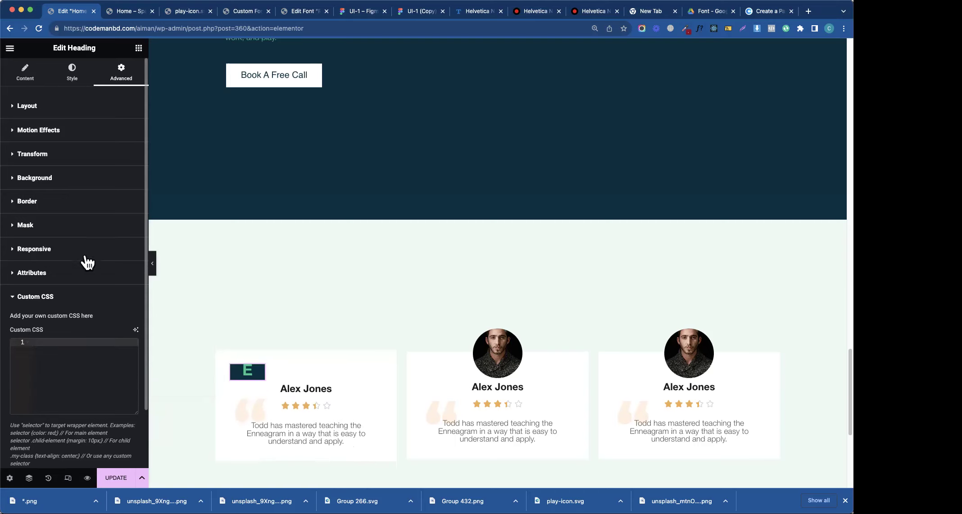
- Adjust the E heading's width and centre it in the card with Align Self
{"action": "left_click", "coordinate": [33, 298]}
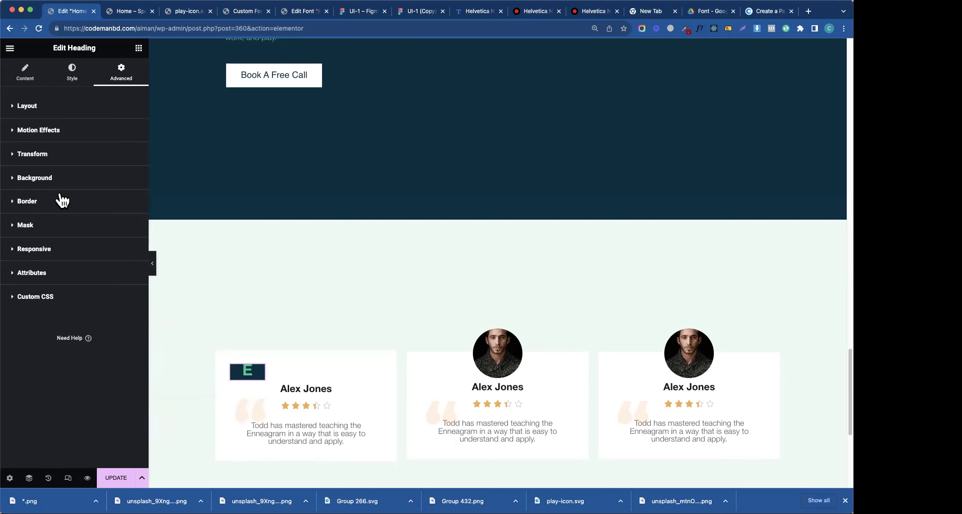
{"action": "left_click", "coordinate": [64, 108]}
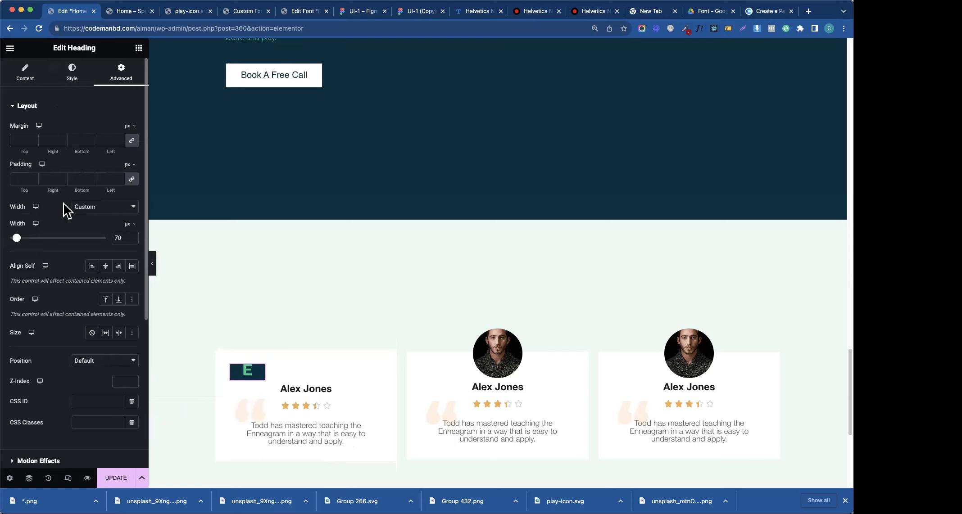
{"action": "left_click_drag", "start_coordinate": [15, 238], "coordinate": [17, 242]}
{"action": "left_click", "coordinate": [22, 180]}
{"action": "type", "text": "30"}
{"action": "key", "text": "BackSpace"}
{"action": "key", "text": "BackSpace"}
{"action": "type", "text": "0"}
{"action": "left_click", "coordinate": [108, 271]}
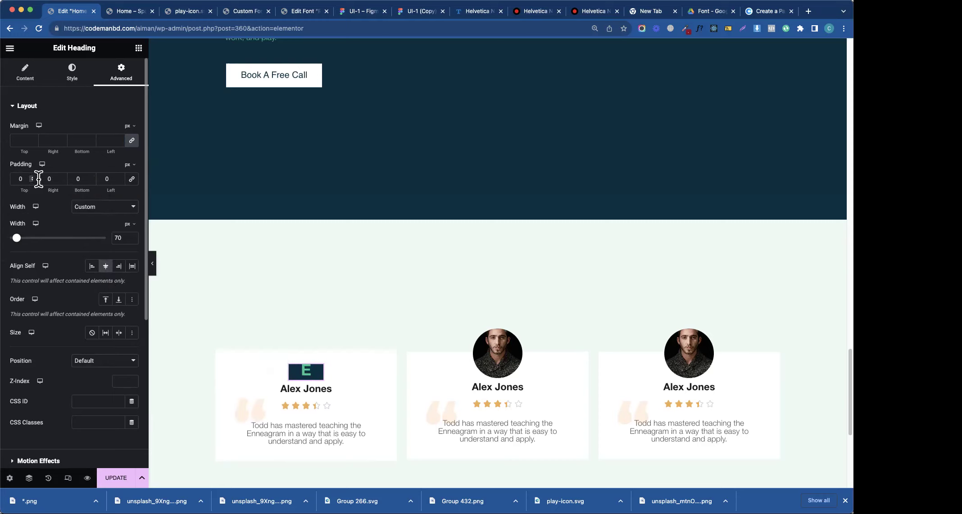
- Set the E heading's top and bottom padding to 20 px
{"action": "left_click", "coordinate": [18, 178]}
{"action": "type", "text": "3"}
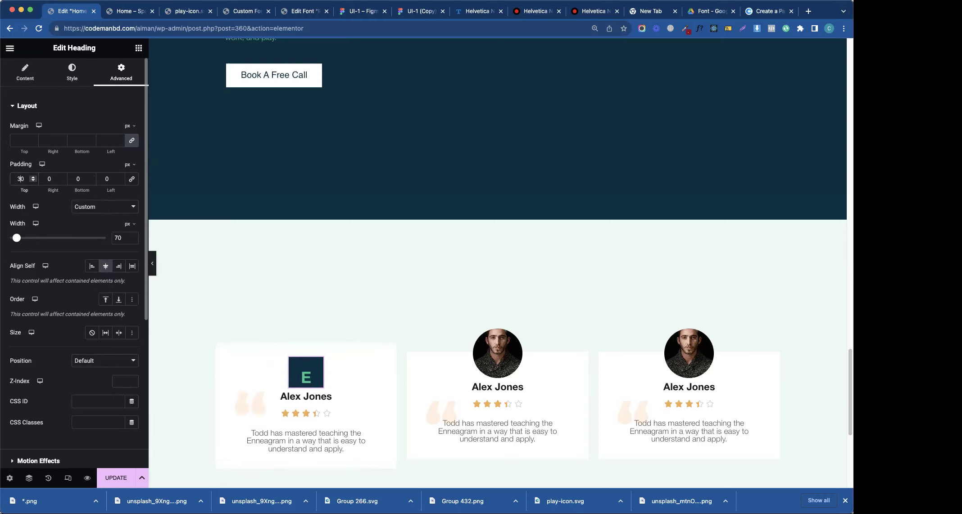
{"action": "left_click", "coordinate": [77, 179]}
{"action": "type", "text": "3"}
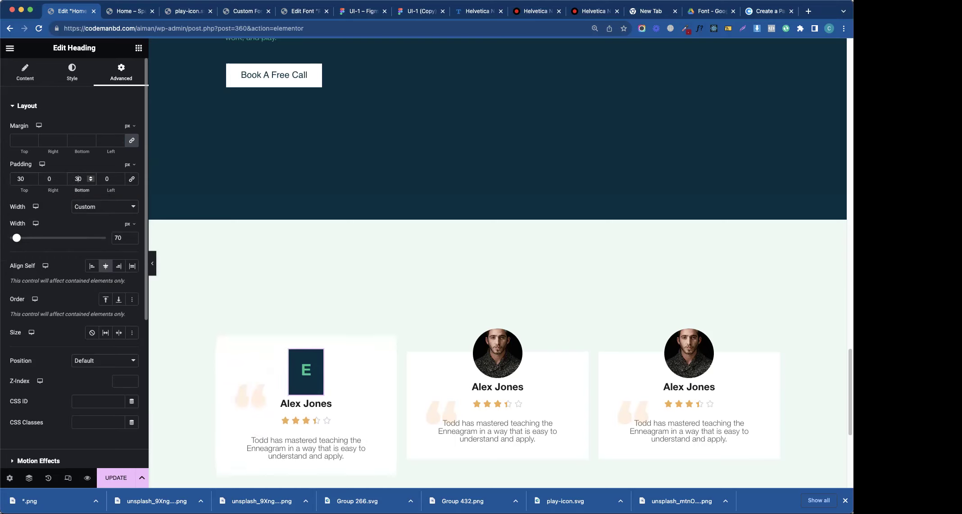
{"action": "double_click", "coordinate": [18, 179]}
{"action": "type", "text": "20"}
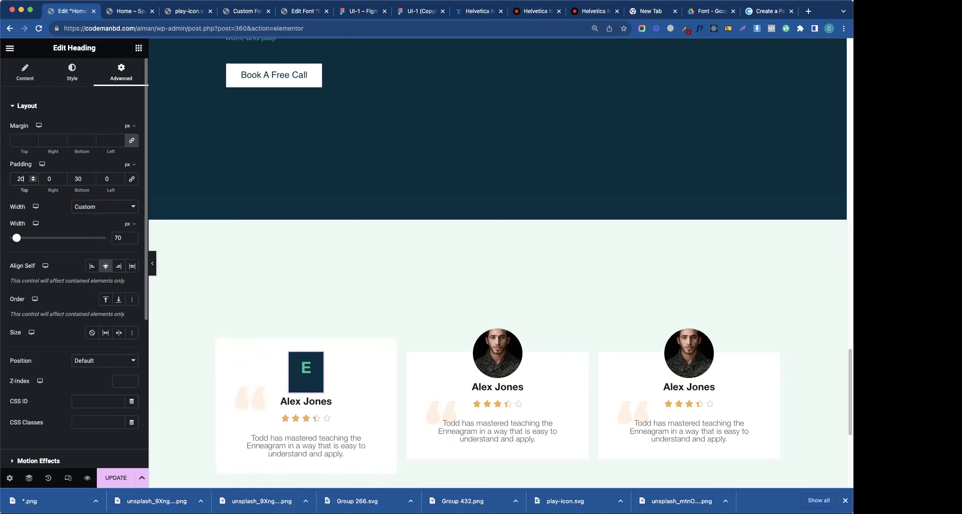
{"action": "double_click", "coordinate": [76, 179]}
{"action": "type", "text": "20"}
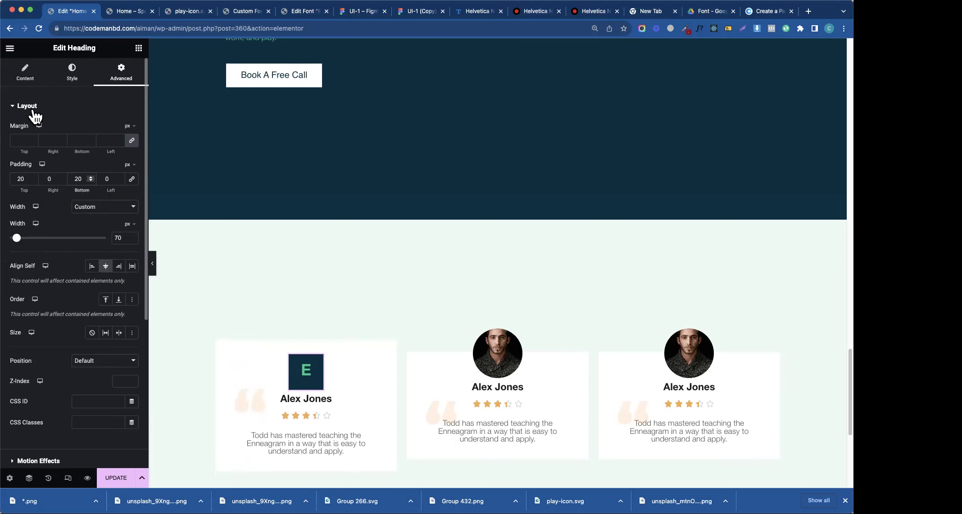
- Round the E heading's corners with a 100 border radius
{"action": "left_click", "coordinate": [27, 108]}
{"action": "left_click", "coordinate": [27, 202]}
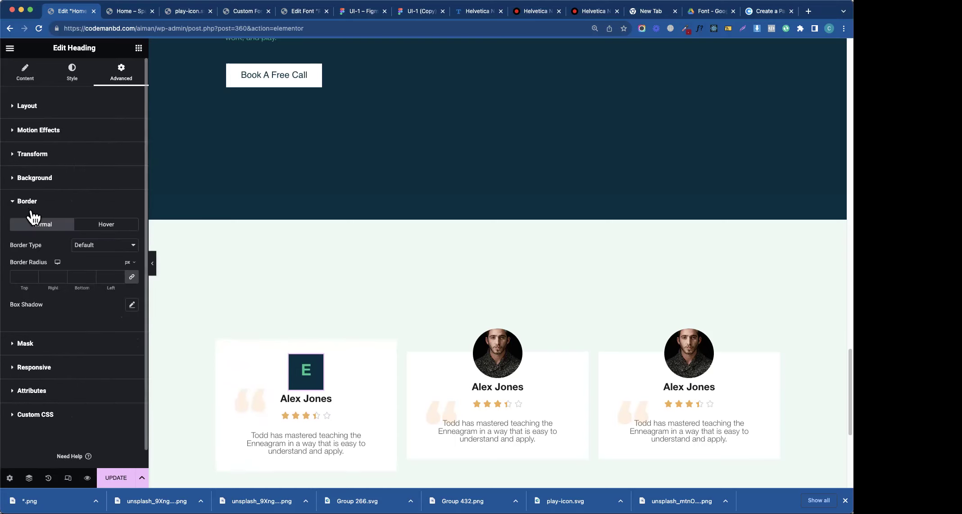
{"action": "left_click", "coordinate": [21, 276]}
{"action": "type", "text": "100"}
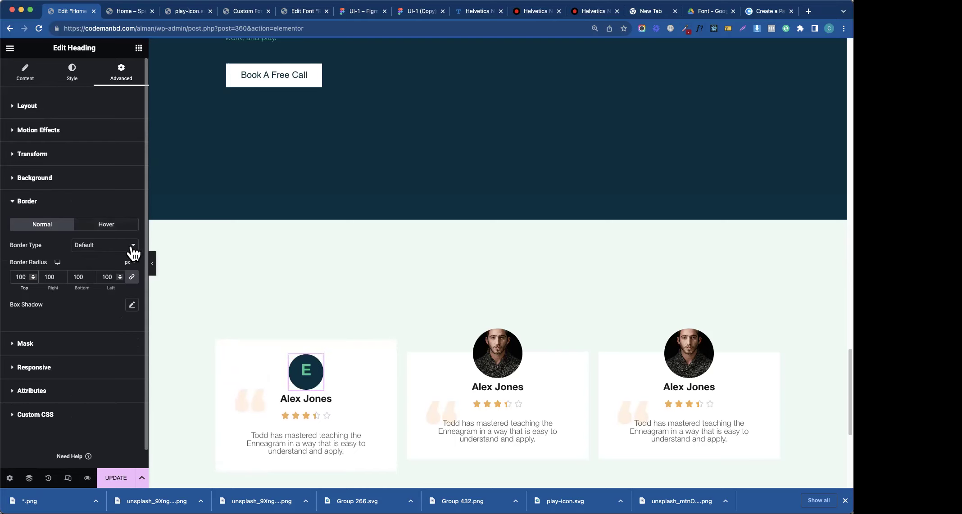
- Set the heading's line height to 30 and its text colour to white #FFFFFF
{"action": "left_click", "coordinate": [72, 72]}
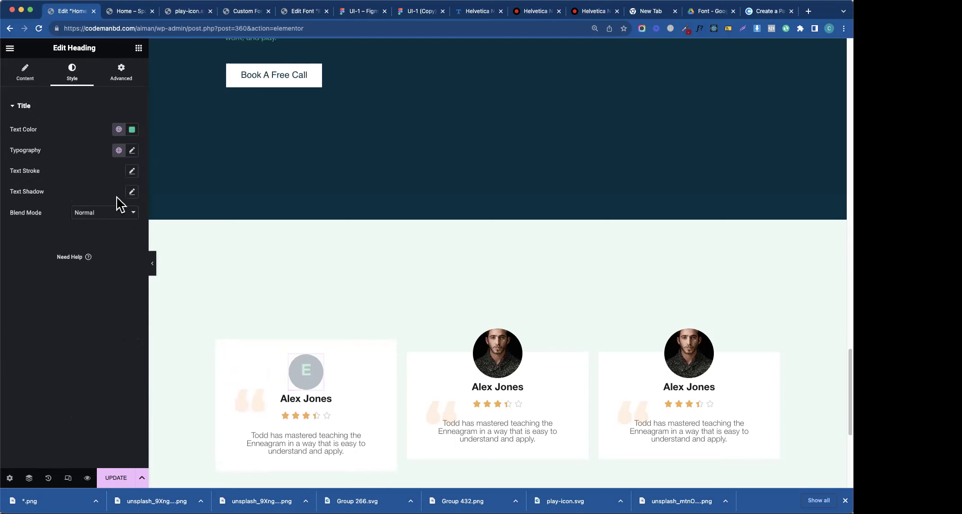
{"action": "left_click", "coordinate": [132, 150]}
{"action": "left_click_drag", "start_coordinate": [17, 342], "coordinate": [42, 342]}
{"action": "left_click", "coordinate": [111, 341]}
{"action": "key", "text": "Down"}
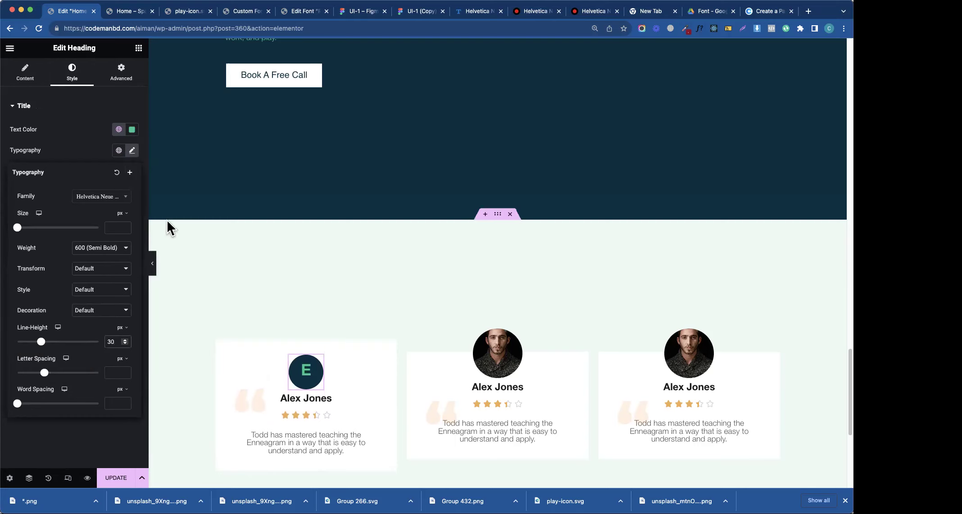
{"action": "left_click", "coordinate": [132, 130]}
{"action": "left_click", "coordinate": [88, 180]}
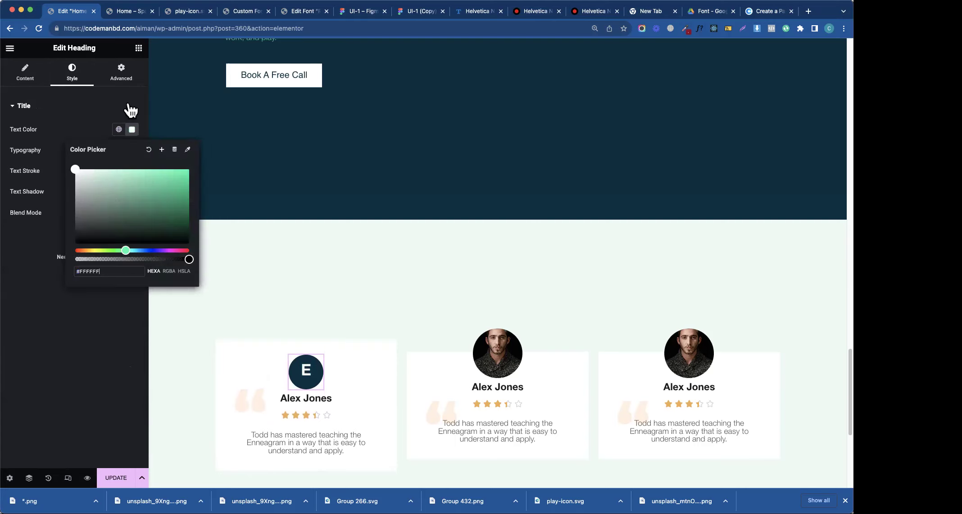
{"action": "left_click", "coordinate": [101, 121]}
- Set the heading's typography font size to 20
{"action": "left_click", "coordinate": [42, 120]}
{"action": "left_click", "coordinate": [132, 163]}
{"action": "left_click", "coordinate": [117, 242]}
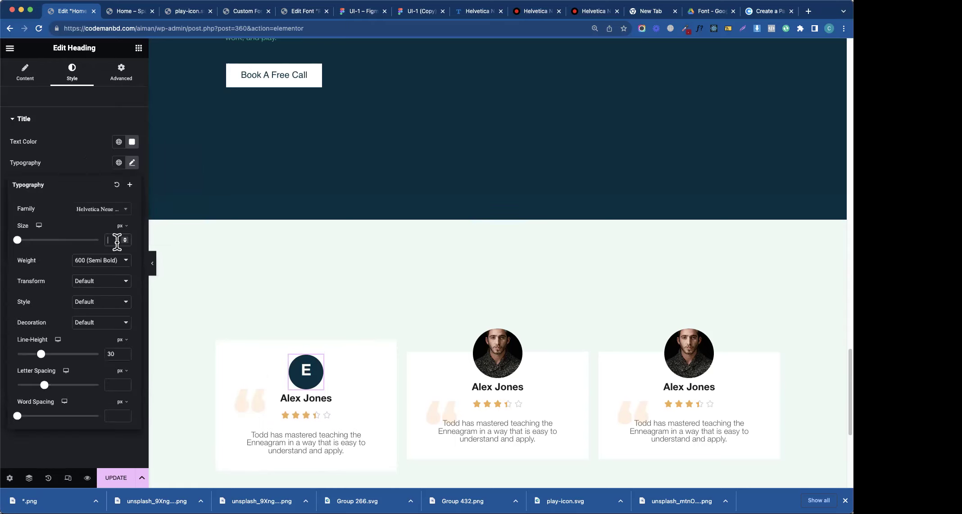
{"action": "type", "text": "20"}
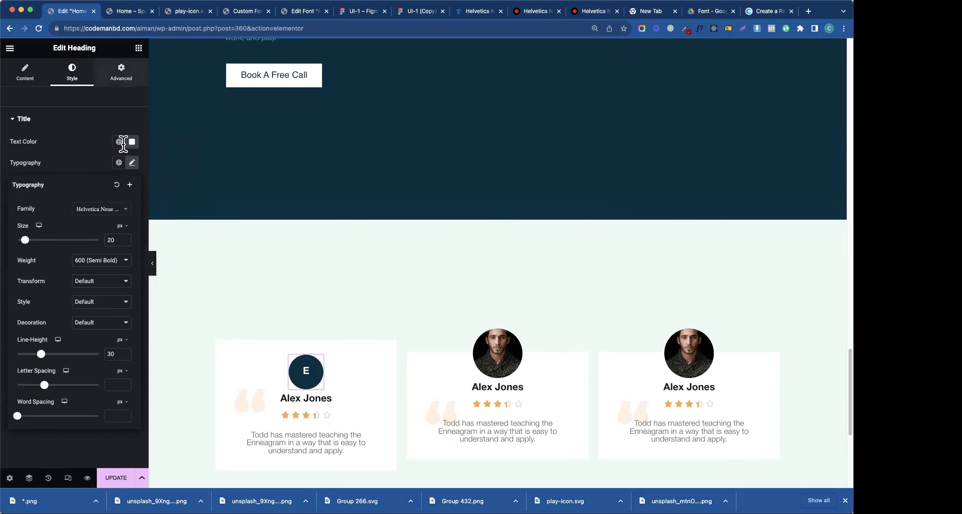
{"action": "left_click", "coordinate": [121, 72]}
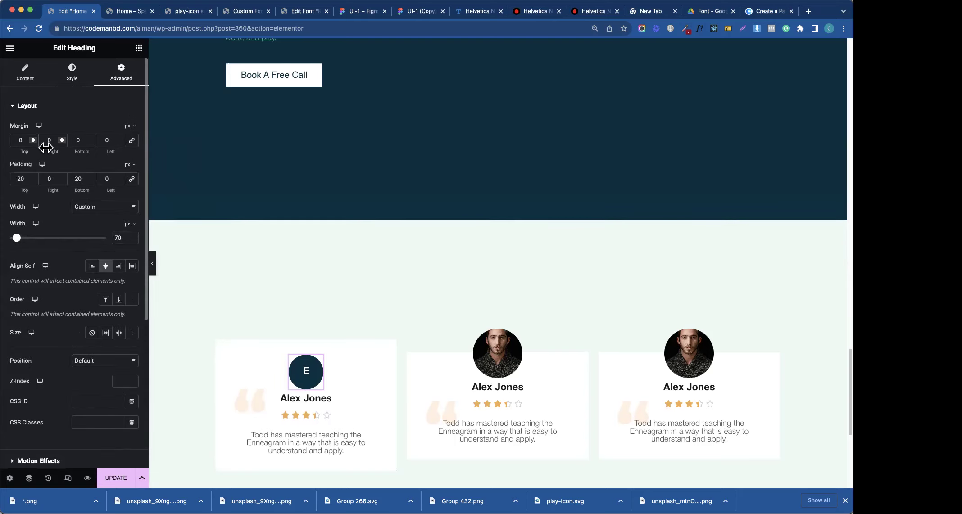
- Switch the E heading's margin unit to % and step its top margin down to -97
{"action": "left_click", "coordinate": [130, 126]}
{"action": "left_click", "coordinate": [131, 147]}
{"action": "left_click", "coordinate": [20, 140]}
{"action": "type", "text": "-21"}
{"action": "key", "text": "BackSpace"}
{"action": "key", "text": "BackSpace"}
{"action": "type", "text": "31"}
{"action": "double_click", "coordinate": [18, 179]}
{"action": "key", "text": "Down"}
{"action": "key", "text": "Down"}
{"action": "key", "text": "Down"}
{"action": "key", "text": "Down"}
{"action": "key", "text": "Down"}
{"action": "key", "text": "Down"}
{"action": "key", "text": "Down"}
{"action": "key", "text": "Down"}
{"action": "key", "text": "Down"}
{"action": "key", "text": "Down"}
{"action": "key", "text": "Down"}
{"action": "key", "text": "Down"}
{"action": "key", "text": "Down"}
{"action": "key", "text": "Down"}
{"action": "key", "text": "Down"}
{"action": "key", "text": "Down"}
{"action": "key", "text": "Down"}
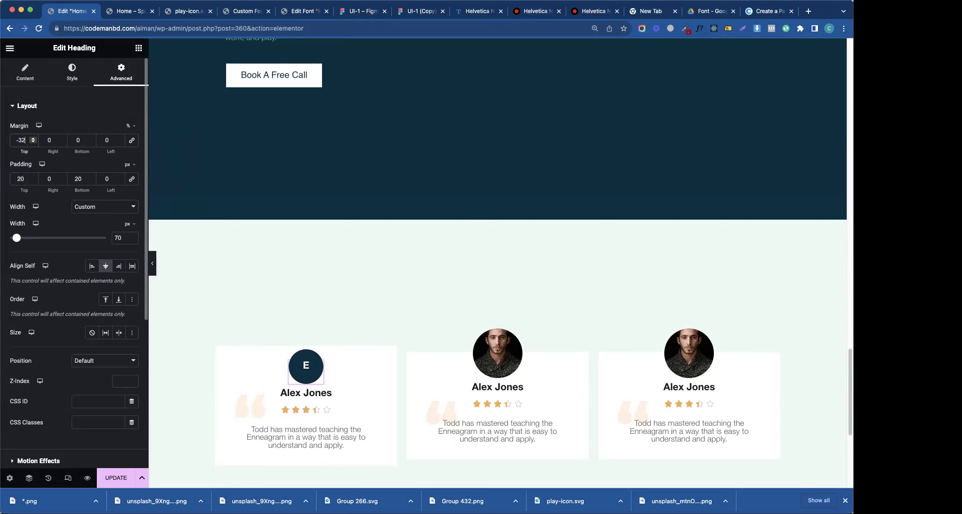
{"action": "key", "text": "Down"}
{"action": "key", "text": "Down"}
{"action": "key", "text": "Down"}
{"action": "key", "text": "Down"}
{"action": "key", "text": "Down"}
{"action": "key", "text": "Down"}
{"action": "key", "text": "Down"}
{"action": "key", "text": "Down"}
{"action": "key", "text": "Down"}
{"action": "key", "text": "Down"}
{"action": "key", "text": "Down"}
{"action": "key", "text": "Down"}
{"action": "key", "text": "Down"}
{"action": "key", "text": "Down"}
{"action": "key", "text": "Down"}
{"action": "key", "text": "Down"}
{"action": "key", "text": "Down"}
{"action": "key", "text": "Down"}
{"action": "key", "text": "Down"}
{"action": "key", "text": "Down"}
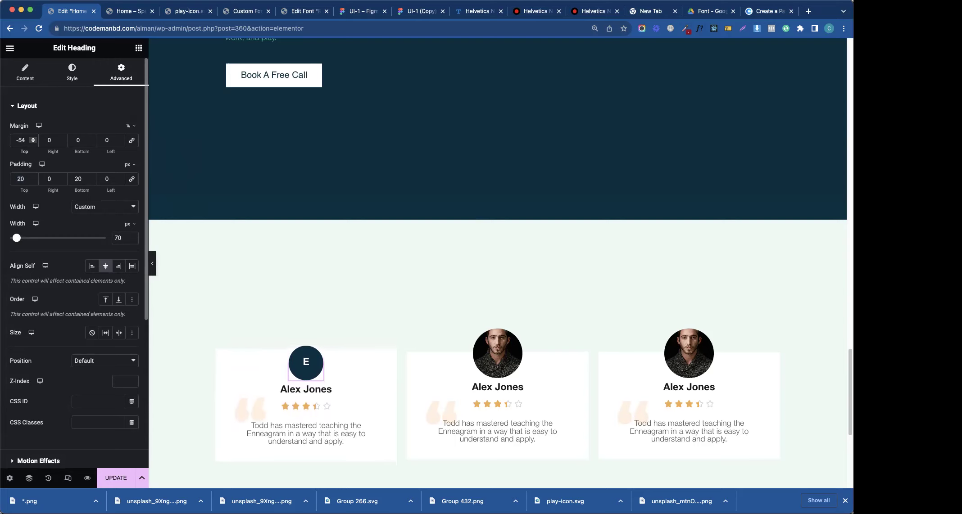
{"action": "key", "text": "Down"}
{"action": "key", "text": "Down"}
{"action": "key", "text": "Down"}
{"action": "key", "text": "Down"}
{"action": "key", "text": "Down"}
{"action": "key", "text": "Down"}
{"action": "key", "text": "Down"}
{"action": "key", "text": "Down"}
{"action": "key", "text": "Down"}
{"action": "key", "text": "Down"}
{"action": "key", "text": "Down"}
{"action": "key", "text": "Down"}
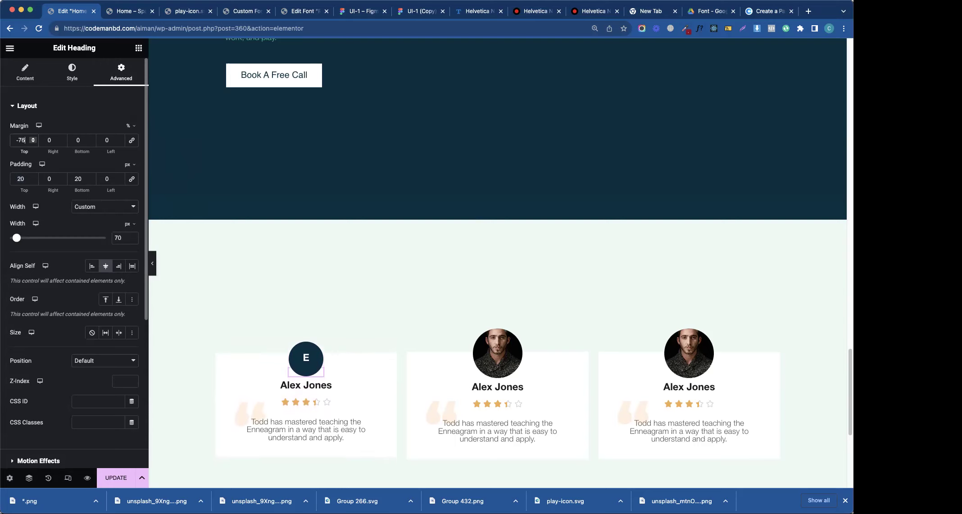
{"action": "key", "text": "Down"}
{"action": "key", "text": "Down"}
{"action": "key", "text": "Down"}
{"action": "key", "text": "Down"}
{"action": "key", "text": "Down"}
{"action": "key", "text": "Down"}
{"action": "key", "text": "Down"}
{"action": "key", "text": "Down"}
{"action": "key", "text": "Down"}
{"action": "key", "text": "Down"}
{"action": "key", "text": "Down"}
{"action": "key", "text": "Down"}
{"action": "key", "text": "Down"}
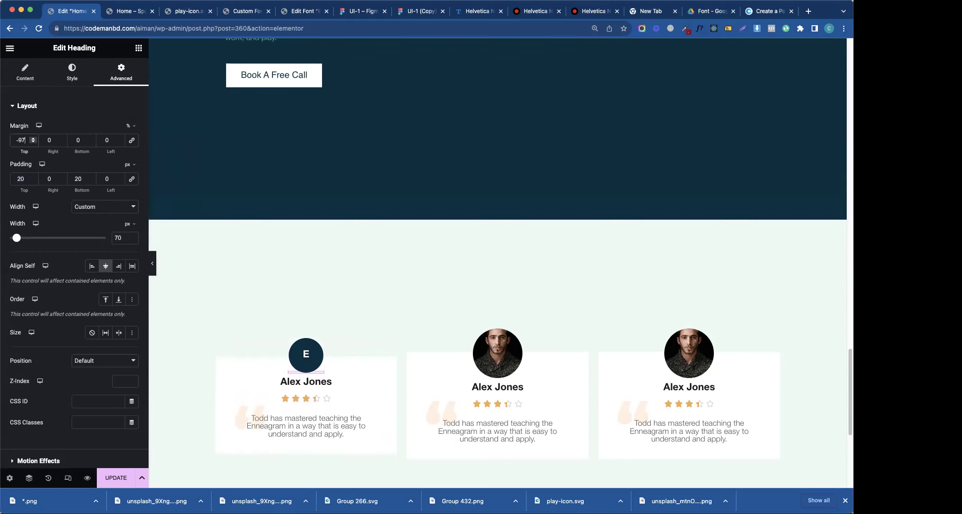
- Check the E avatar's 26.94 × 52.08 size in Figma, then switch on the heading's Mask
{"action": "left_click", "coordinate": [428, 6]}
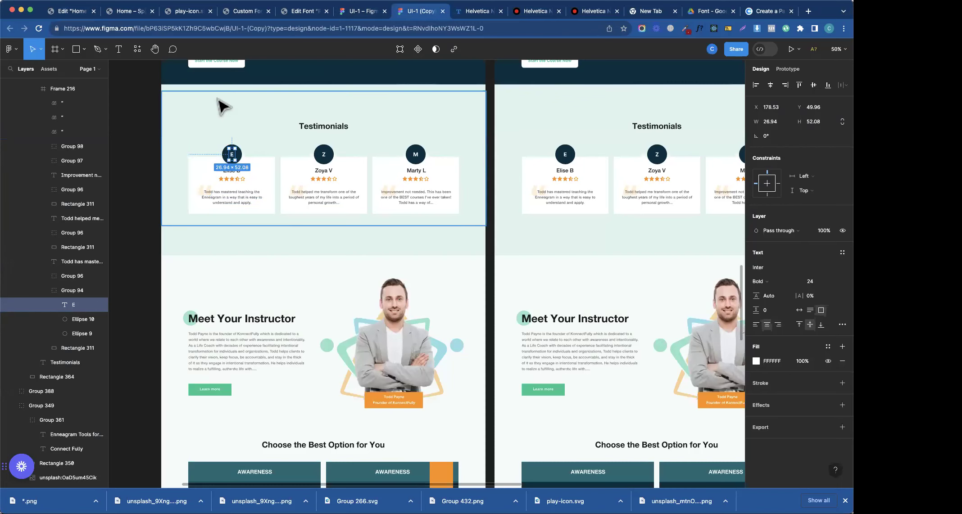
{"action": "left_click", "coordinate": [70, 13]}
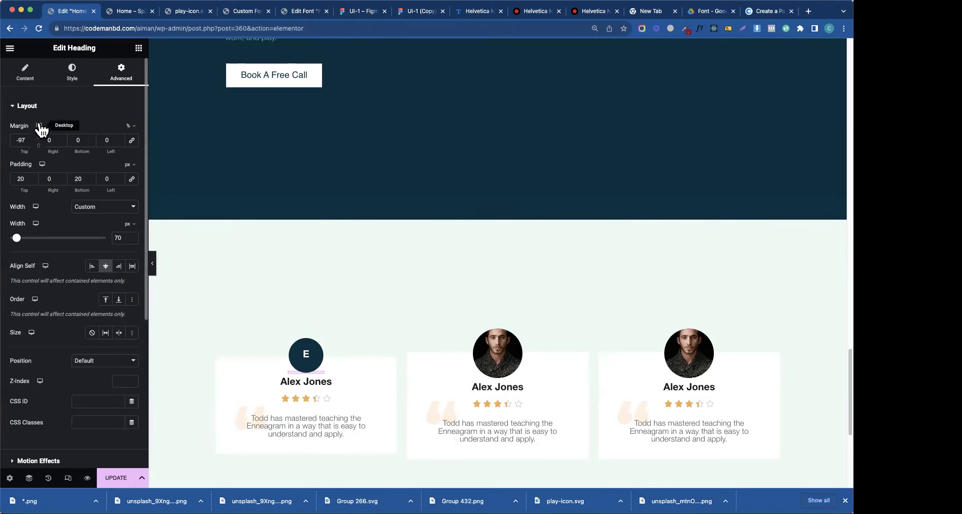
{"action": "left_click", "coordinate": [41, 109]}
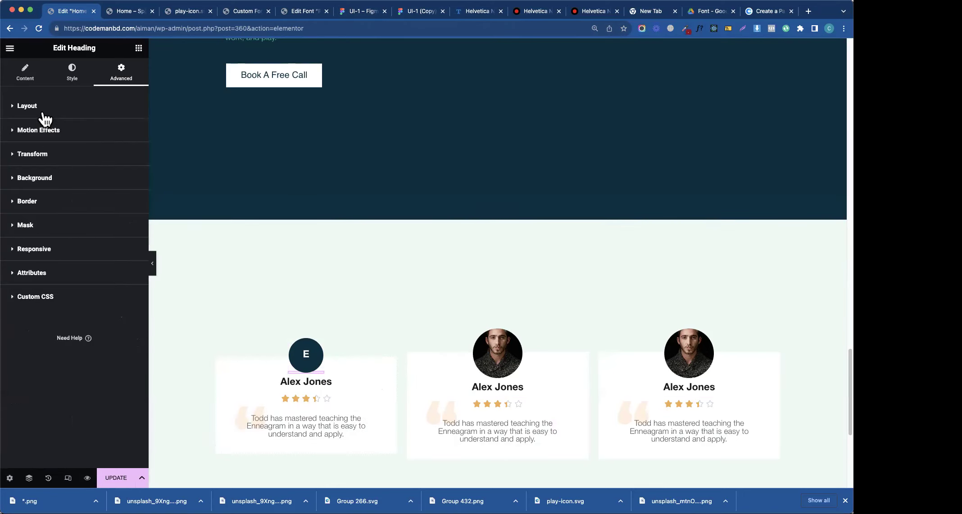
{"action": "left_click", "coordinate": [38, 228]}
{"action": "left_click", "coordinate": [119, 247]}
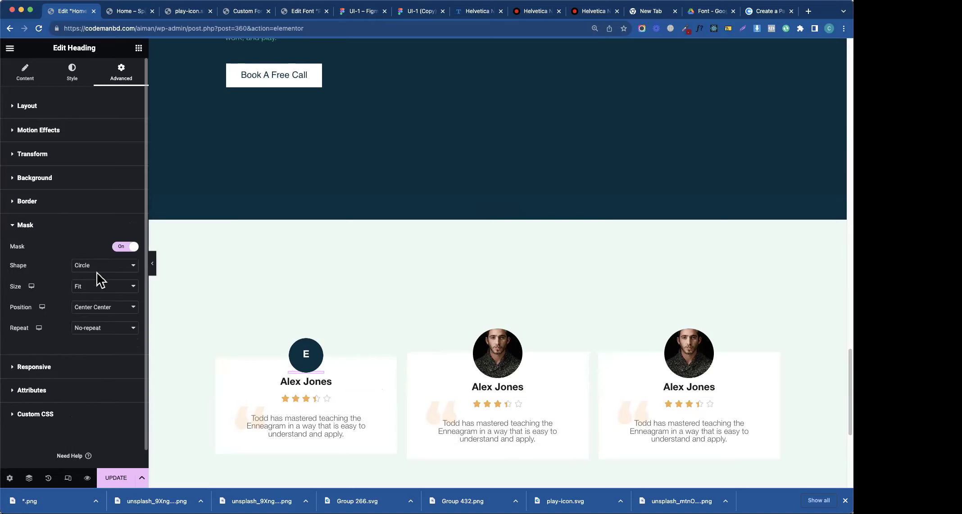
- Clear the E avatar's negative top margin back to 0
{"action": "left_click", "coordinate": [77, 105]}
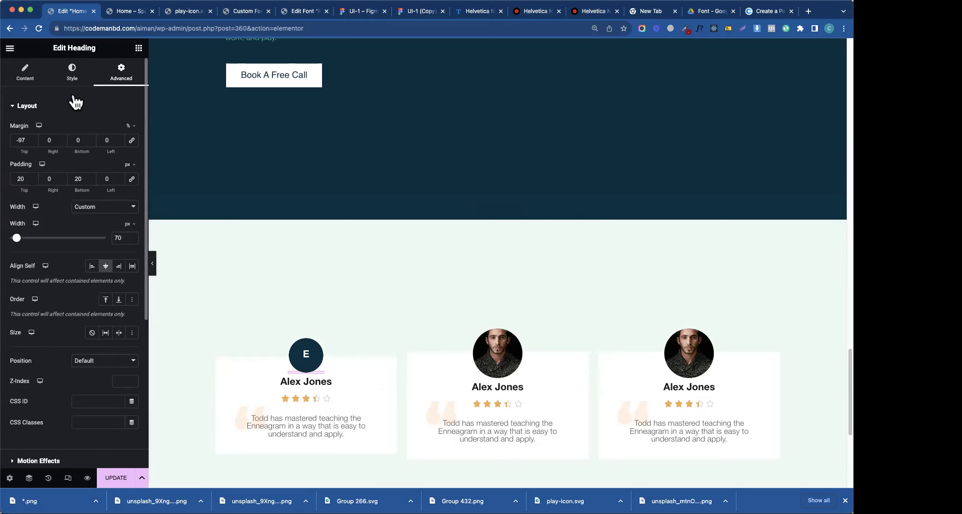
{"action": "double_click", "coordinate": [20, 179]}
{"action": "key", "text": "BackSpace"}
{"action": "type", "text": "0"}
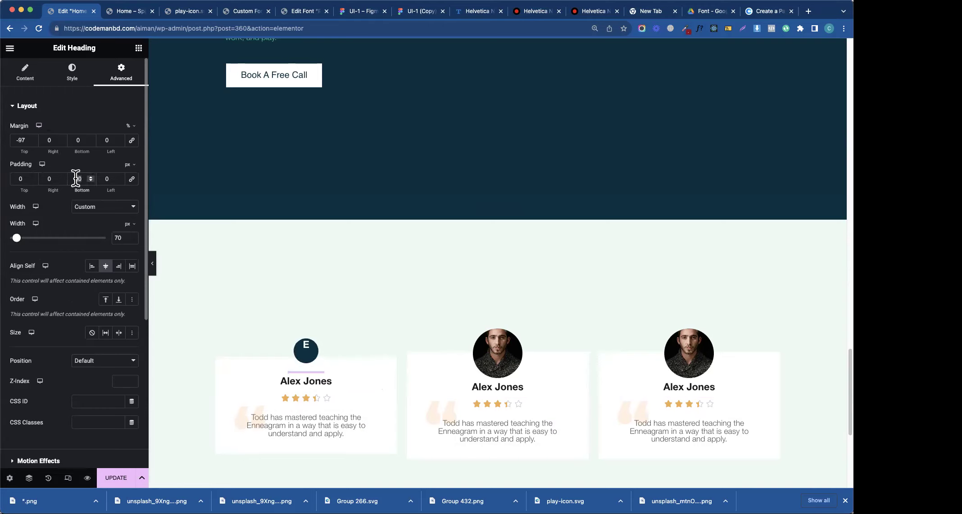
{"action": "type", "text": "0"}
{"action": "double_click", "coordinate": [21, 140]}
{"action": "type", "text": "0"}
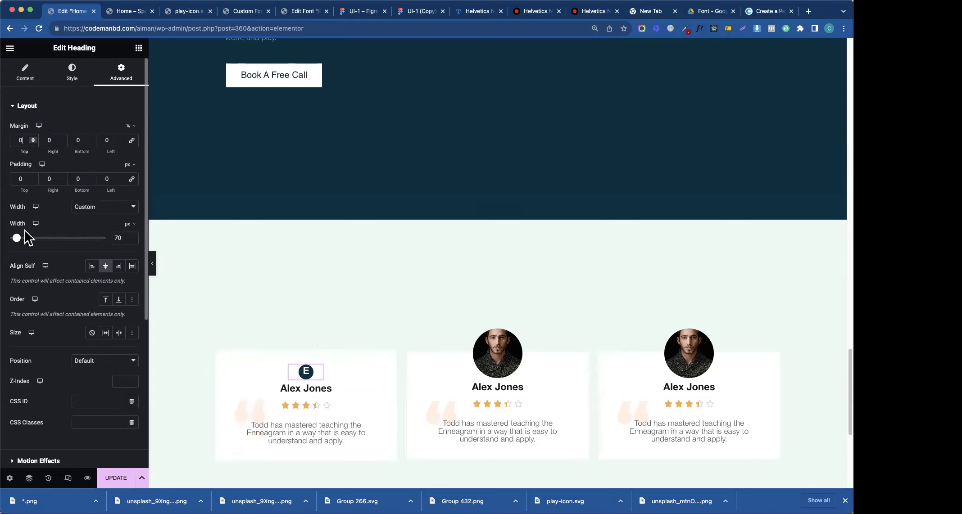
- Return the avatar's width to Default, discarding the custom width value
{"action": "left_click_drag", "start_coordinate": [18, 243], "coordinate": [20, 238]}
{"action": "double_click", "coordinate": [119, 237]}
{"action": "key", "text": "BackSpace"}
{"action": "left_click", "coordinate": [118, 208]}
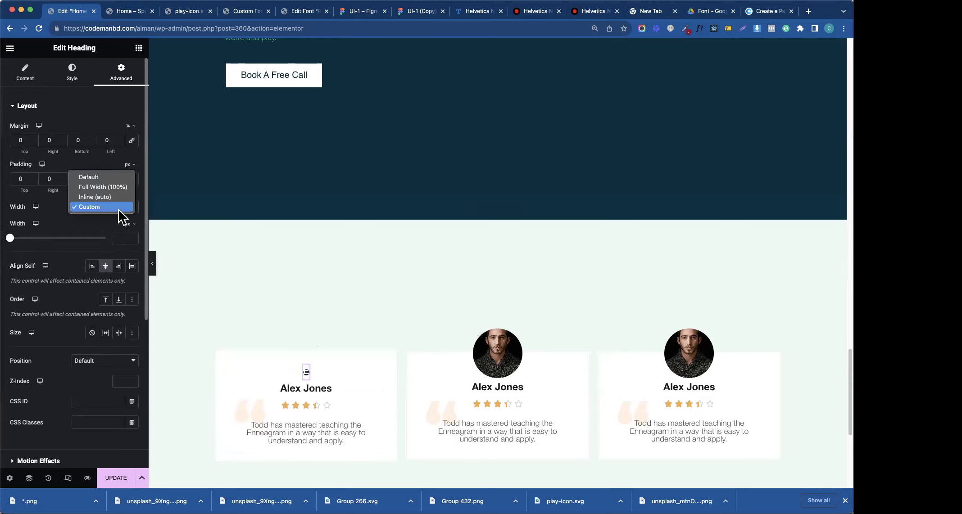
{"action": "left_click", "coordinate": [99, 178]}
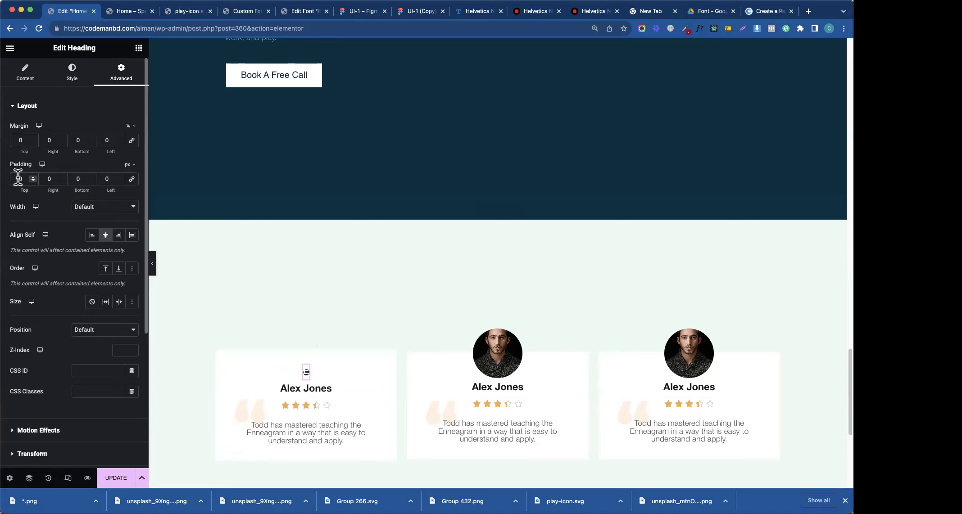
- Link the padding values and give the avatar 30 px padding on all sides
{"action": "type", "text": "30"}
{"action": "key", "text": "BackSpace"}
{"action": "left_click", "coordinate": [131, 180]}
{"action": "type", "text": "3"}
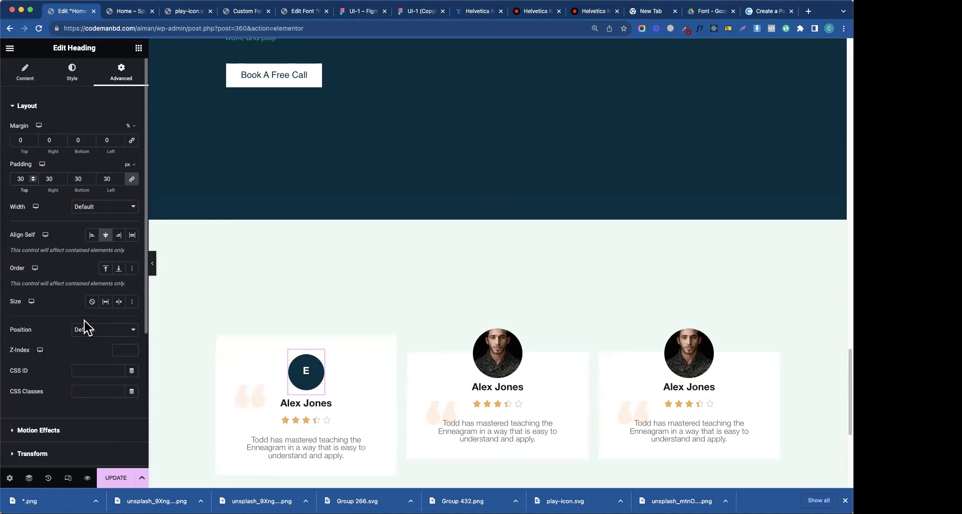
{"action": "scroll", "coordinate": [89, 360], "scroll_direction": "down", "scroll_amount": 5}
{"action": "left_click", "coordinate": [36, 328]}
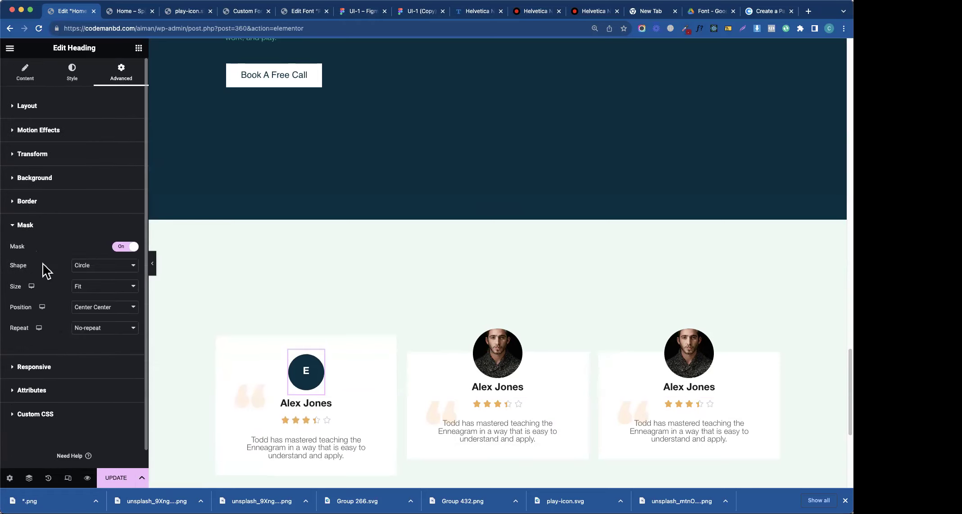
{"action": "left_click", "coordinate": [110, 270]}
{"action": "left_click", "coordinate": [108, 278]}
{"action": "left_click", "coordinate": [108, 271]}
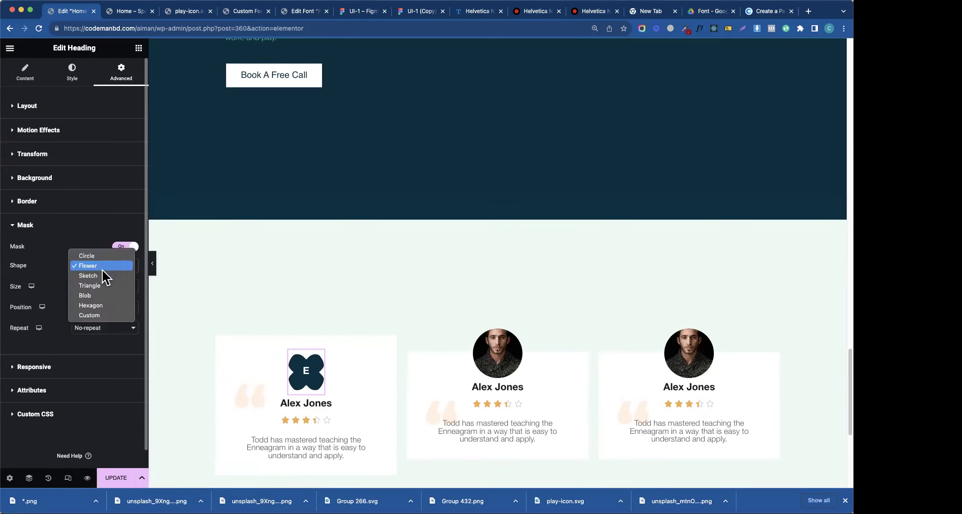
{"action": "left_click", "coordinate": [108, 275]}
{"action": "left_click", "coordinate": [108, 273]}
{"action": "left_click", "coordinate": [101, 283]}
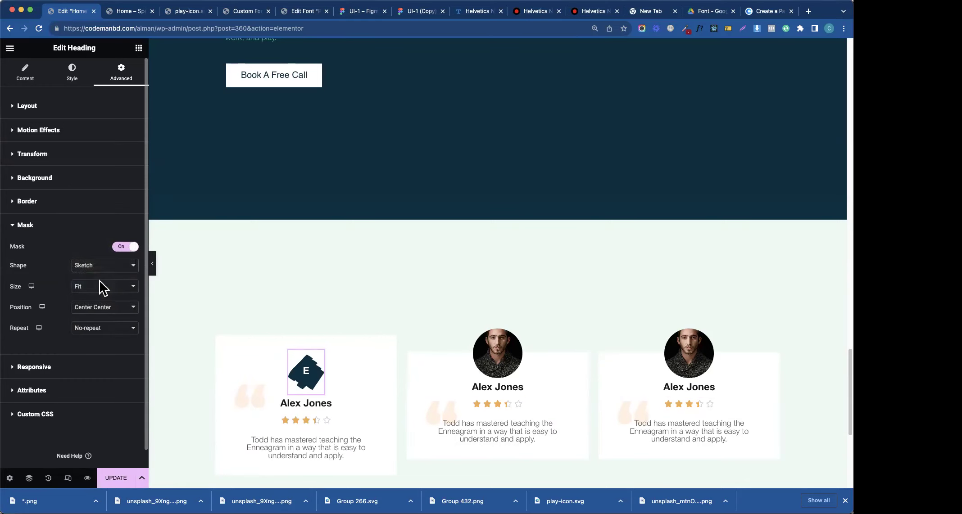
{"action": "left_click", "coordinate": [99, 269]}
{"action": "left_click", "coordinate": [99, 286]}
{"action": "left_click", "coordinate": [107, 269]}
{"action": "left_click", "coordinate": [103, 258]}
{"action": "left_click", "coordinate": [99, 268]}
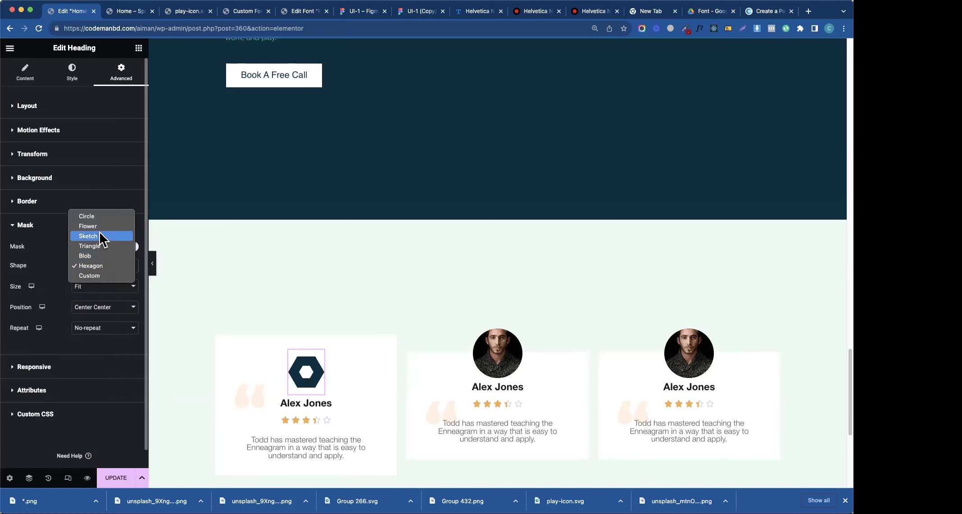
{"action": "left_click", "coordinate": [104, 229]}
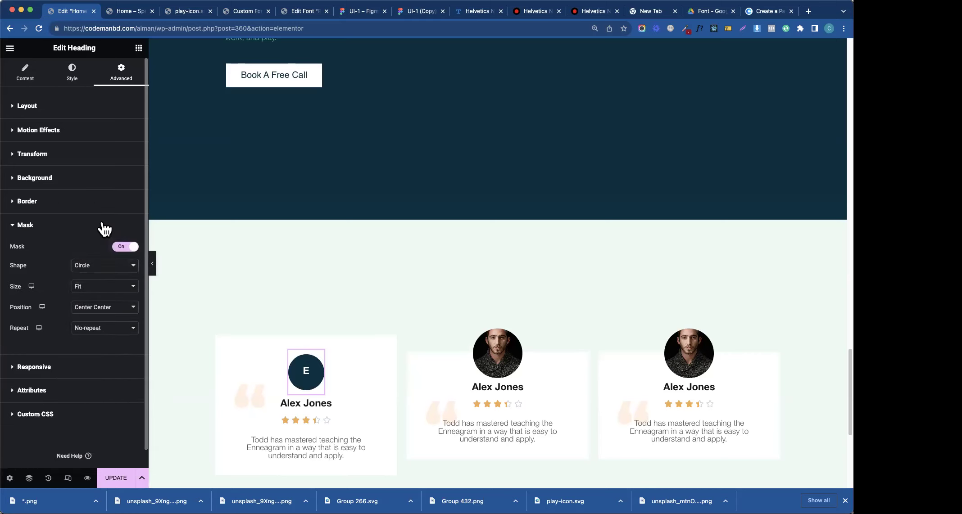
{"action": "left_click", "coordinate": [93, 230]}
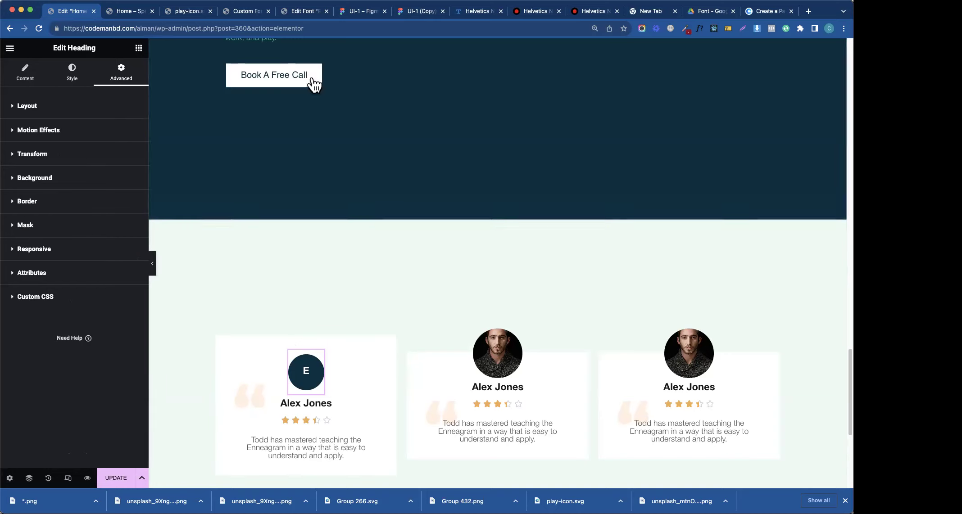
{"action": "left_click", "coordinate": [360, 13]}
{"action": "scroll", "coordinate": [315, 311], "scroll_direction": "down", "scroll_amount": 1}
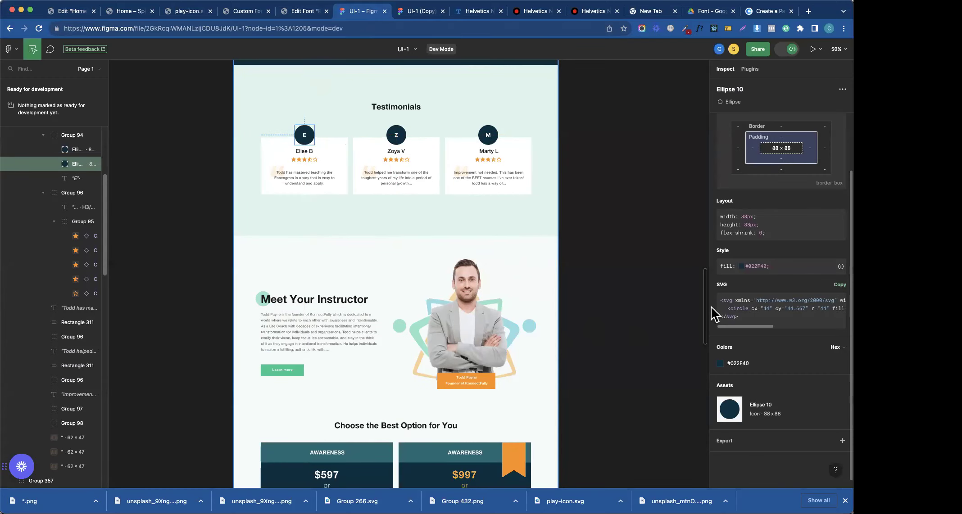
{"action": "left_click_drag", "start_coordinate": [706, 297], "coordinate": [705, 315]}
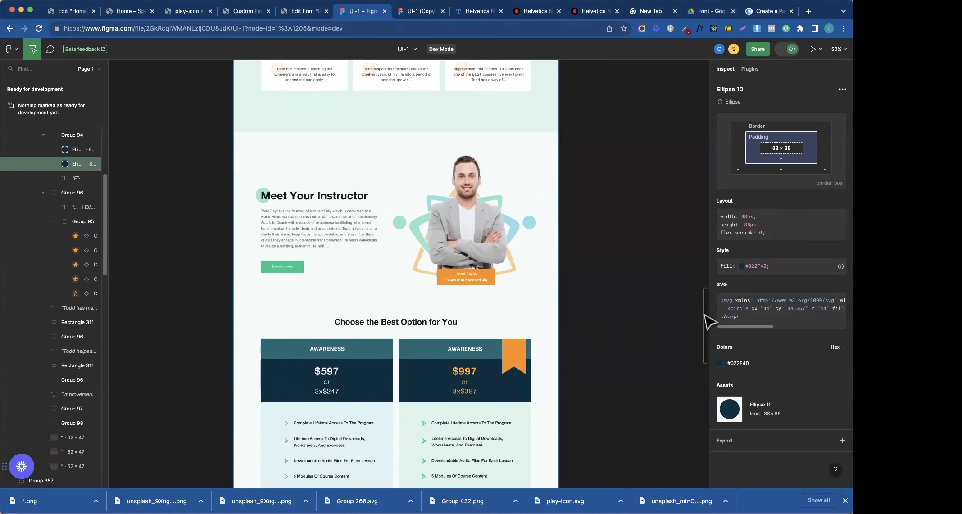
{"action": "left_click_drag", "start_coordinate": [704, 314], "coordinate": [645, 370]}
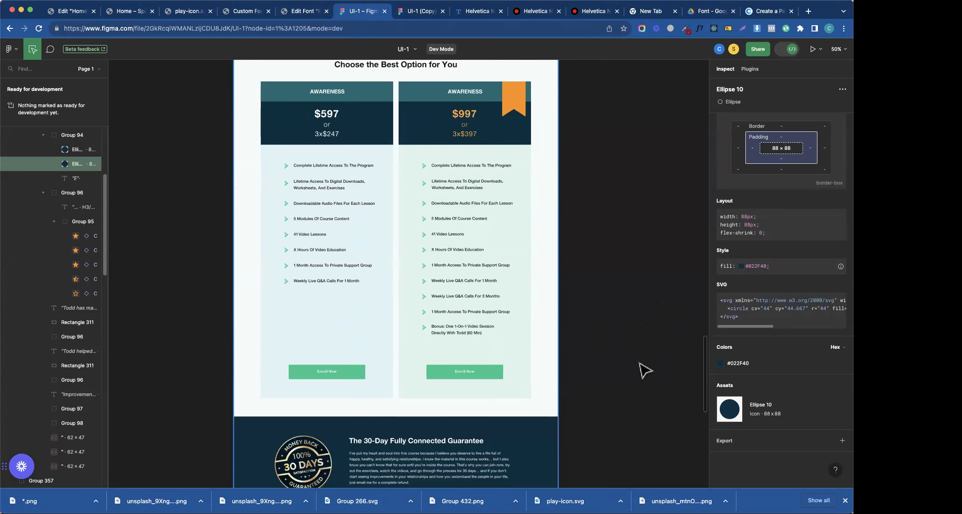
{"action": "scroll", "coordinate": [645, 370], "scroll_direction": "up", "scroll_amount": 2}
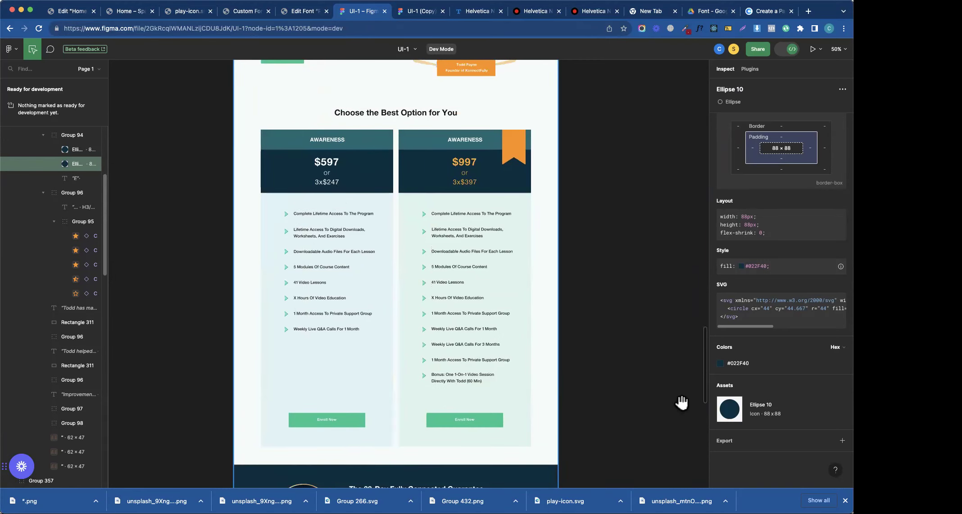
{"action": "left_click_drag", "start_coordinate": [706, 405], "coordinate": [700, 447]}
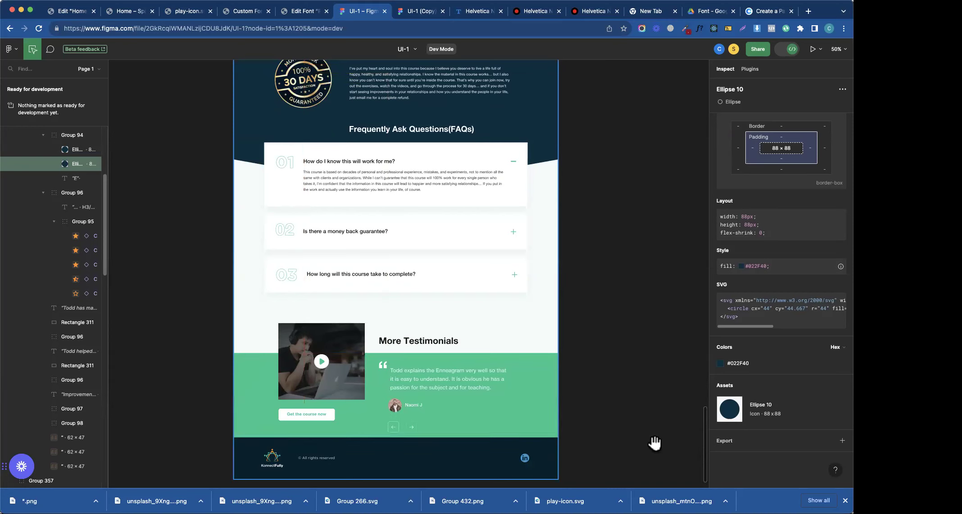
{"action": "left_click_drag", "start_coordinate": [705, 439], "coordinate": [684, 349]}
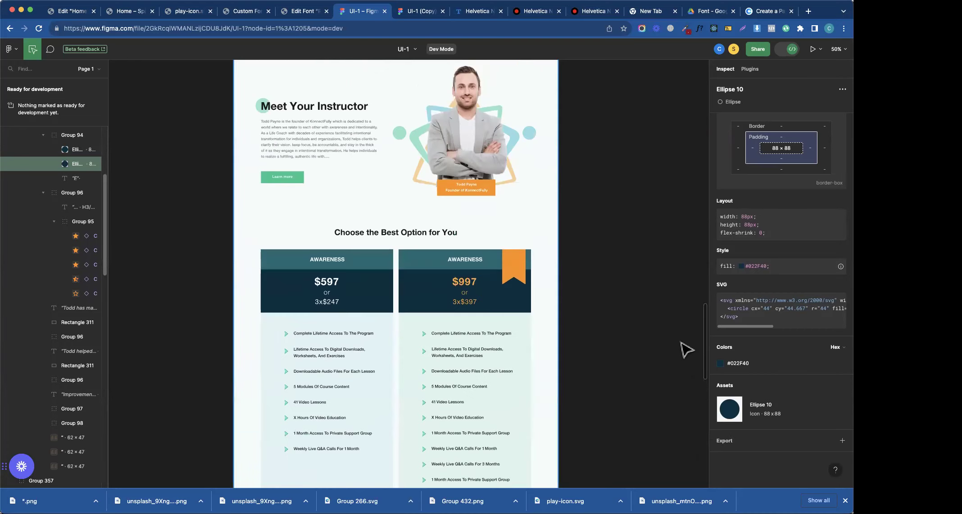
{"action": "scroll", "coordinate": [685, 349], "scroll_direction": "down", "scroll_amount": 3}
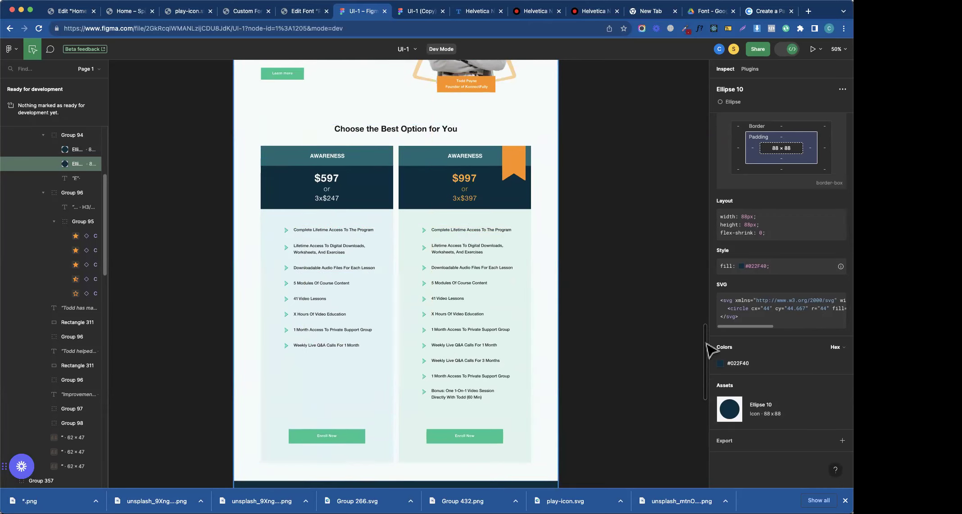
{"action": "left_click_drag", "start_coordinate": [706, 338], "coordinate": [708, 365]}
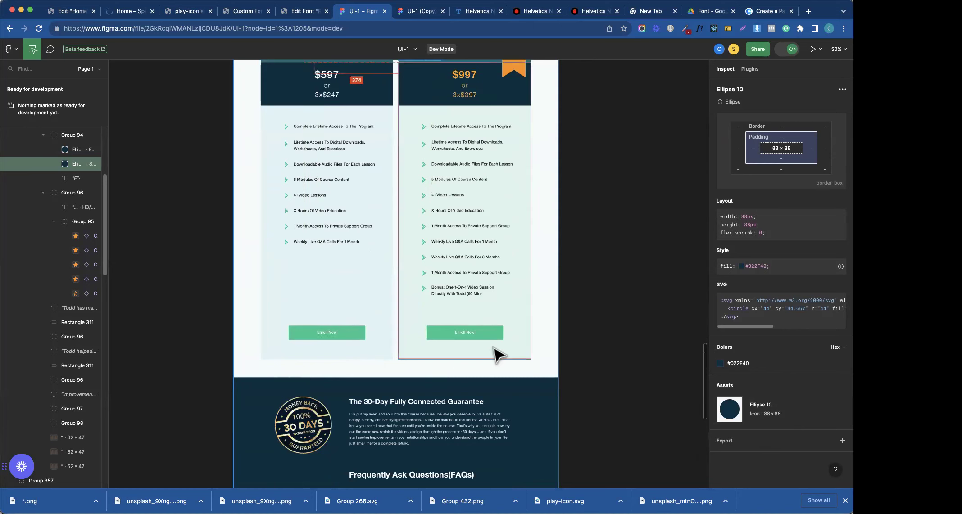
{"action": "left_click_drag", "start_coordinate": [708, 357], "coordinate": [677, 421]}
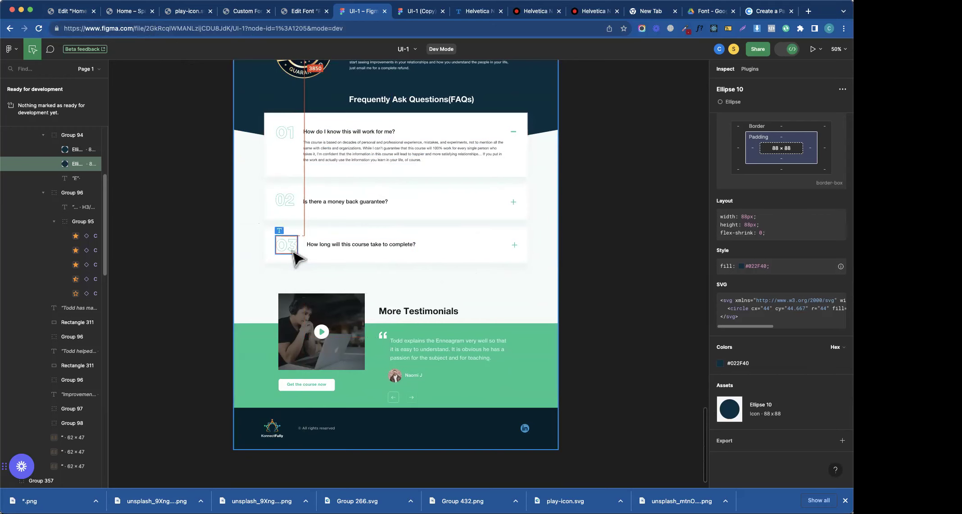
- Search the widgets for 'acc' and drop an Accordion below the testimonial cards
{"action": "left_click", "coordinate": [68, 11]}
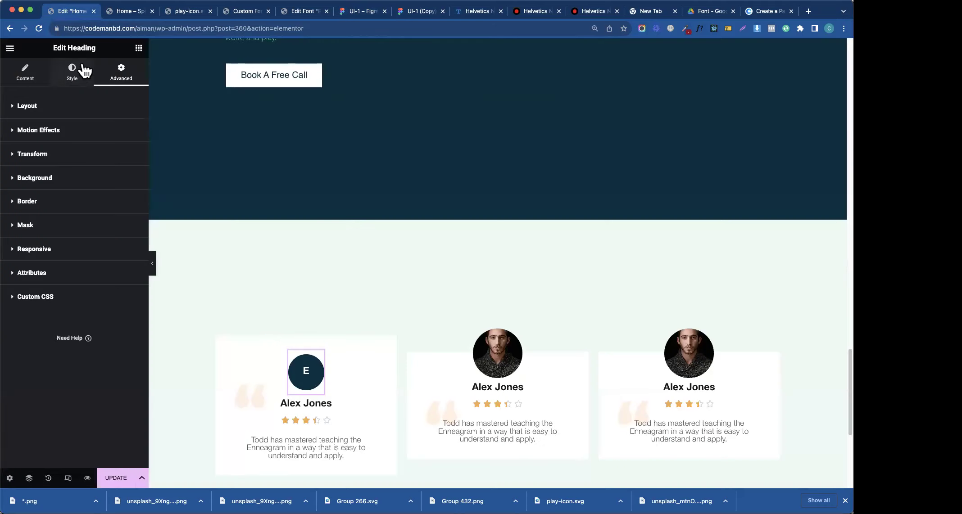
{"action": "left_click", "coordinate": [138, 49]}
{"action": "scroll", "coordinate": [405, 387], "scroll_direction": "down", "scroll_amount": 4}
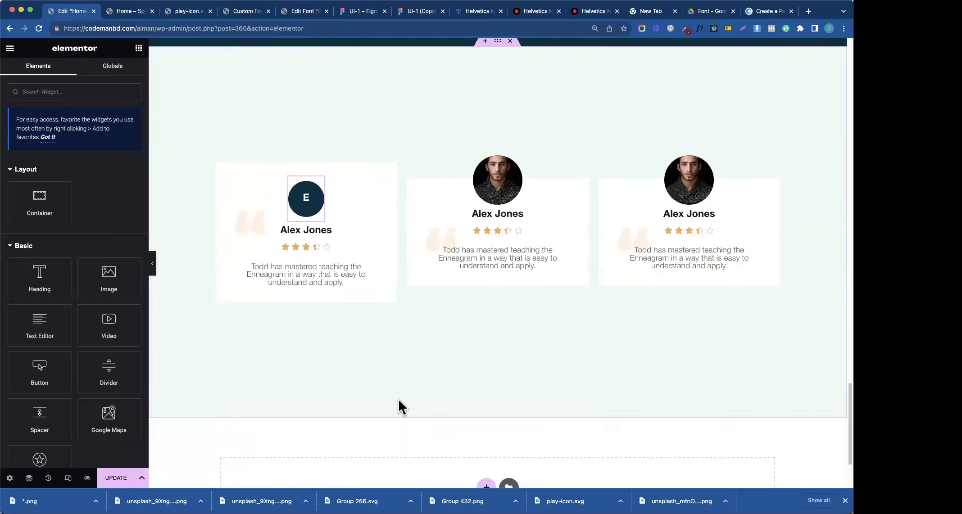
{"action": "scroll", "coordinate": [398, 400], "scroll_direction": "down", "scroll_amount": 2}
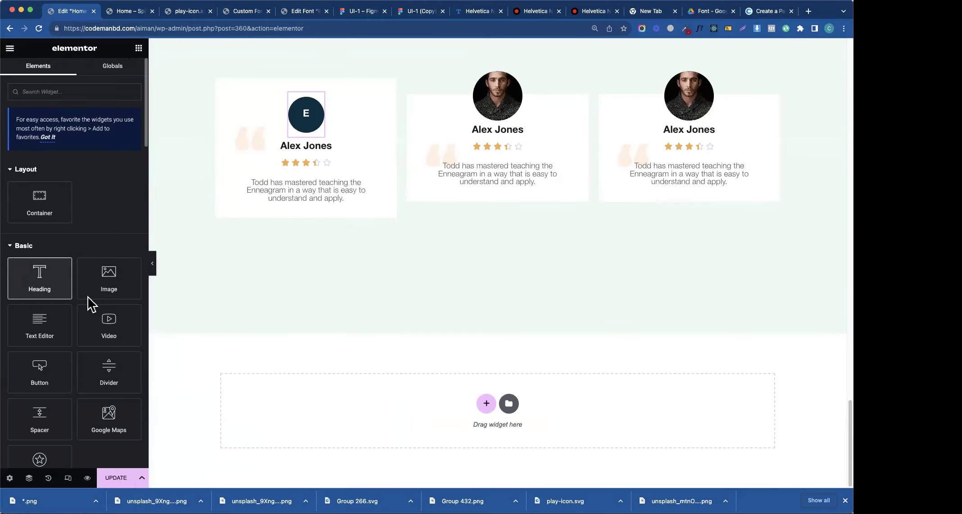
{"action": "left_click", "coordinate": [67, 91]}
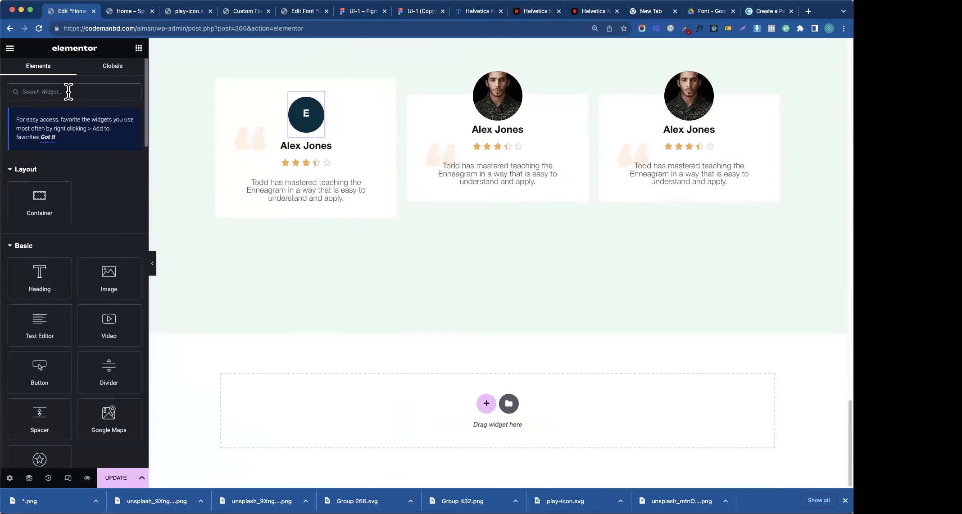
{"action": "type", "text": "faq"}
{"action": "key", "text": "BackSpace"}
{"action": "key", "text": "BackSpace"}
{"action": "key", "text": "BackSpace"}
{"action": "type", "text": "a"}
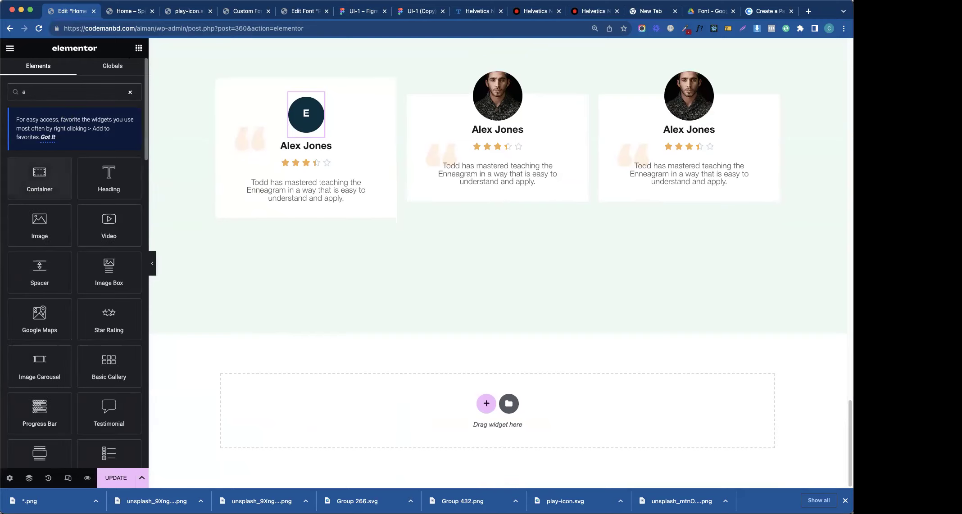
{"action": "type", "text": "cc"}
{"action": "left_click_drag", "start_coordinate": [39, 176], "coordinate": [365, 399]}
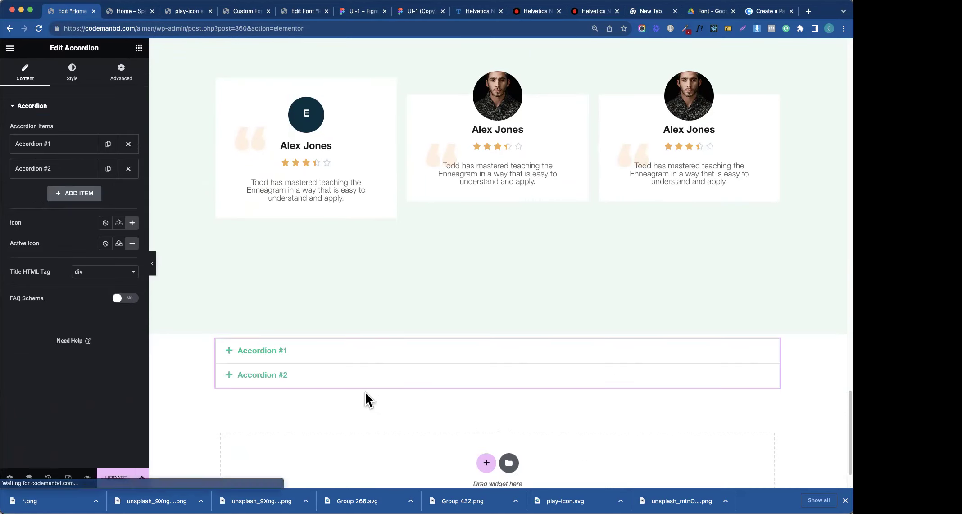
- Open the accordion's first and second items to preview them
{"action": "left_click", "coordinate": [239, 354]}
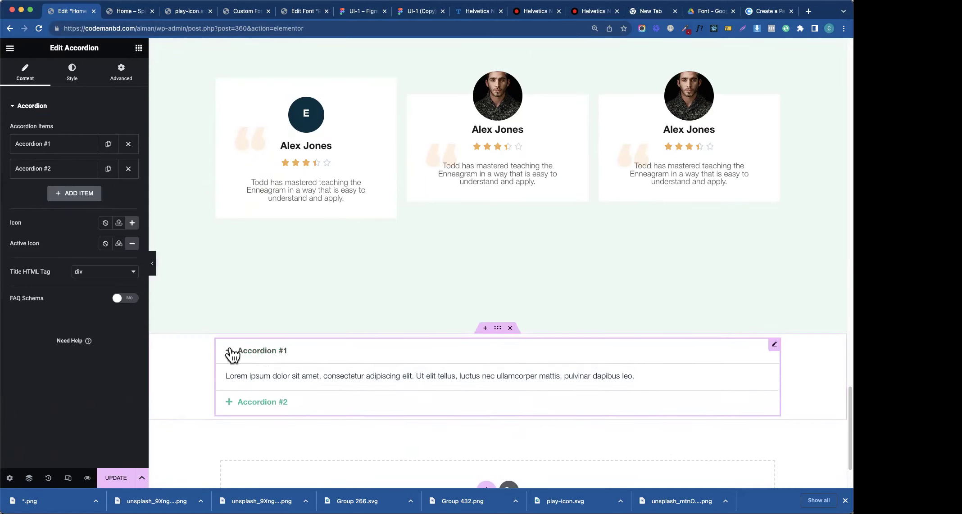
{"action": "left_click", "coordinate": [79, 179]}
{"action": "left_click", "coordinate": [79, 178]}
{"action": "double_click", "coordinate": [81, 174]}
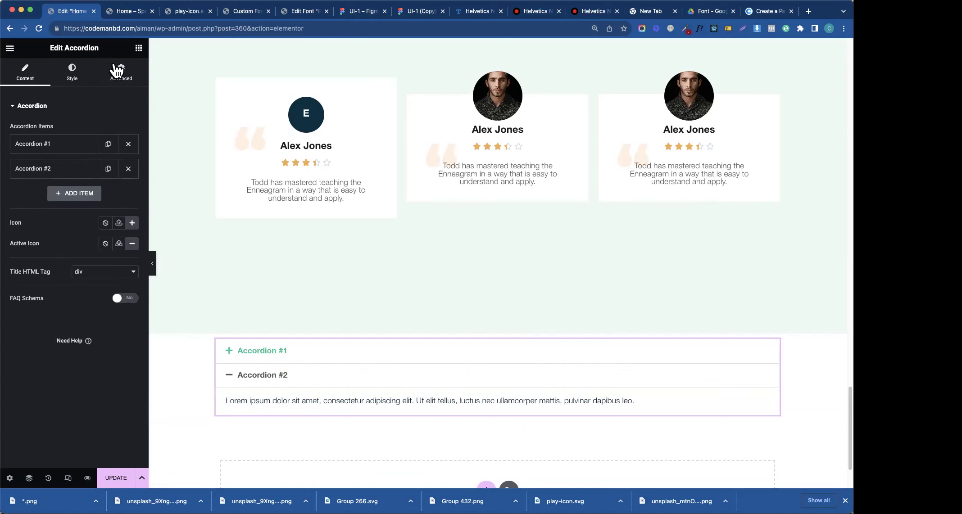
- Search 'toggle', drop a Toggle widget below the accordion, and bring up the Figma FAQ design
{"action": "left_click", "coordinate": [137, 49]}
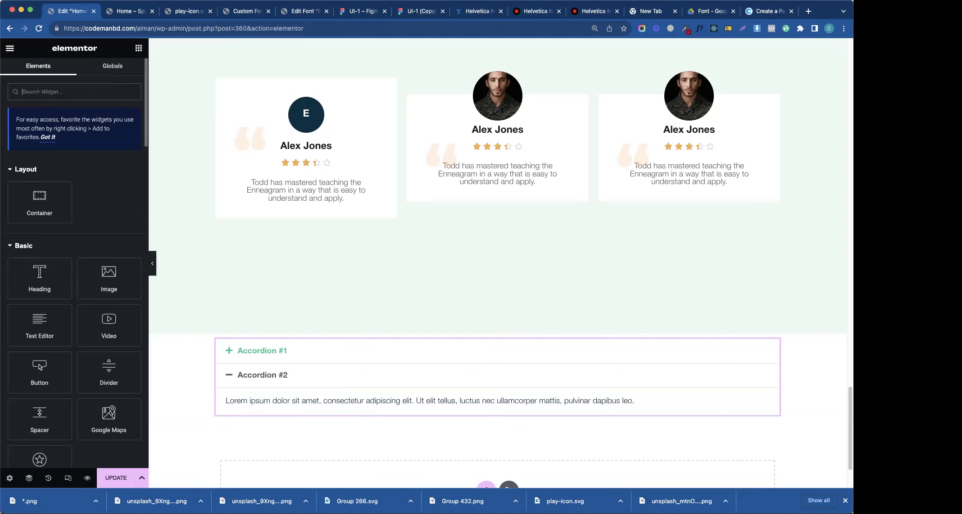
{"action": "type", "text": "toog"}
{"action": "key", "text": "BackSpace"}
{"action": "key", "text": "BackSpace"}
{"action": "type", "text": "gg"}
{"action": "left_click_drag", "start_coordinate": [108, 179], "coordinate": [262, 419]}
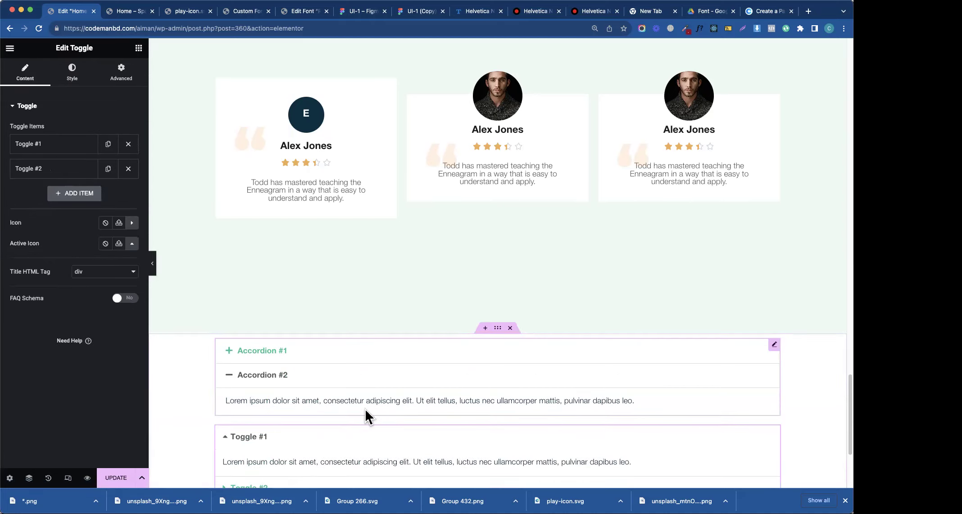
{"action": "scroll", "coordinate": [363, 409], "scroll_direction": "down", "scroll_amount": 4}
{"action": "left_click", "coordinate": [230, 273]}
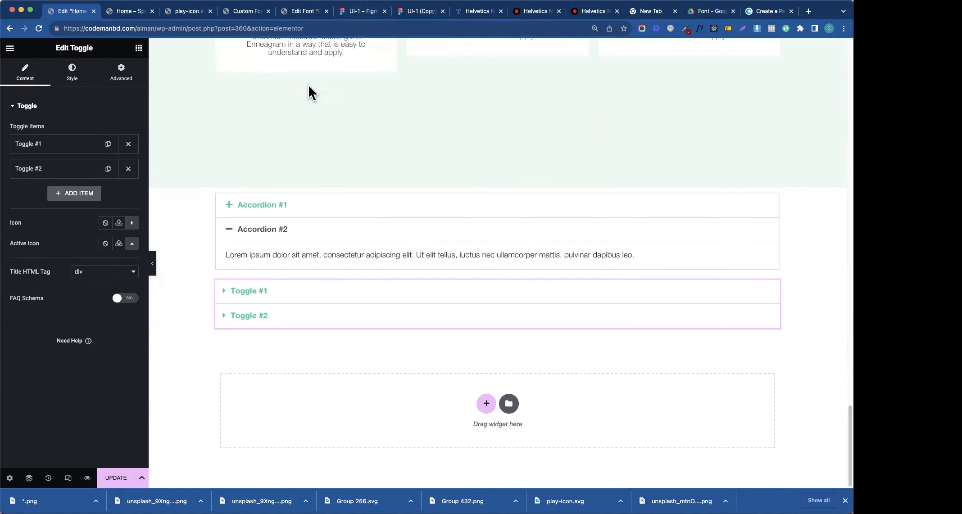
{"action": "left_click", "coordinate": [360, 12]}
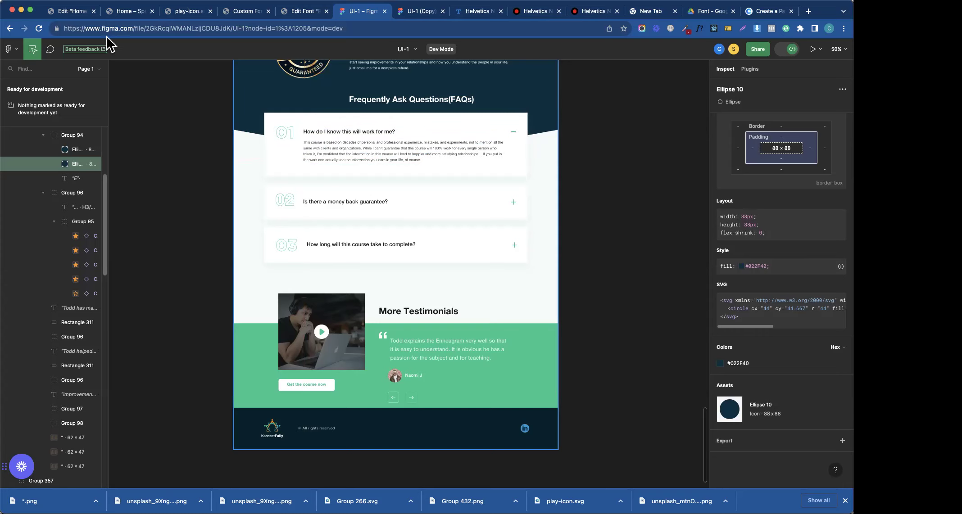
- Preview the live page, then expand Toggle #1 and Toggle #2 in the editor
{"action": "left_click", "coordinate": [134, 14]}
{"action": "left_click", "coordinate": [86, 14]}
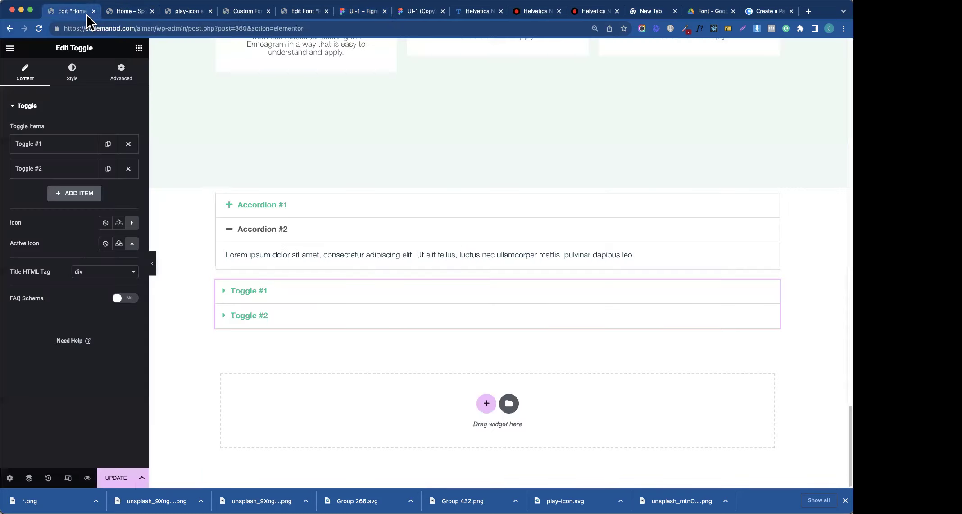
{"action": "left_click", "coordinate": [229, 209]}
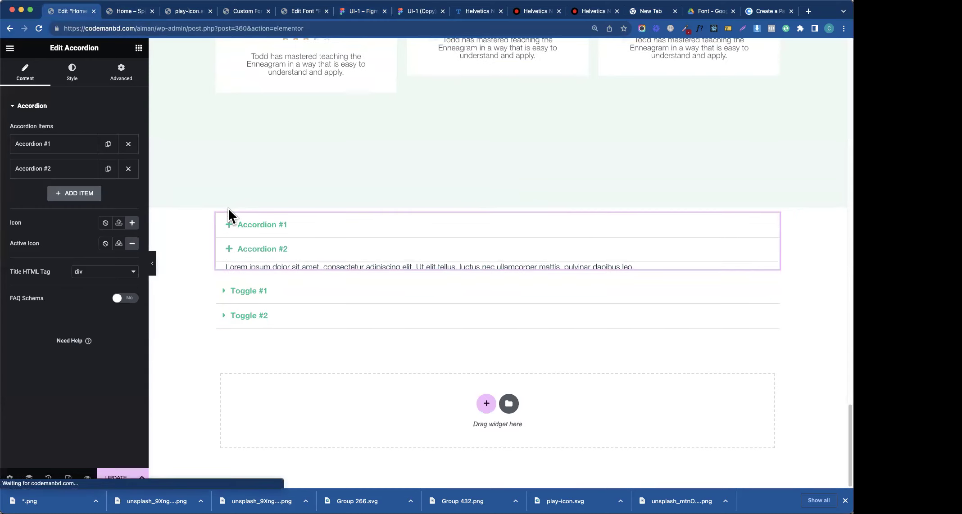
{"action": "left_click", "coordinate": [223, 316]}
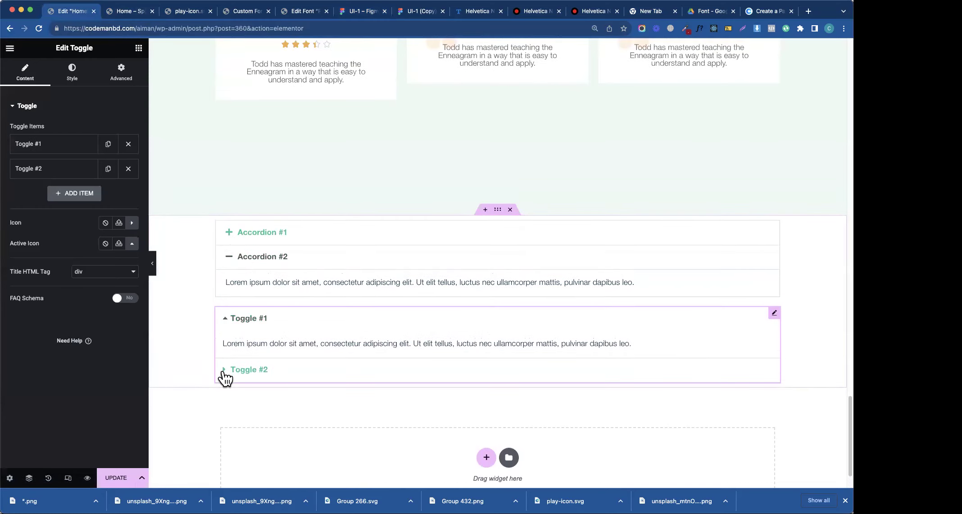
{"action": "left_click", "coordinate": [225, 374]}
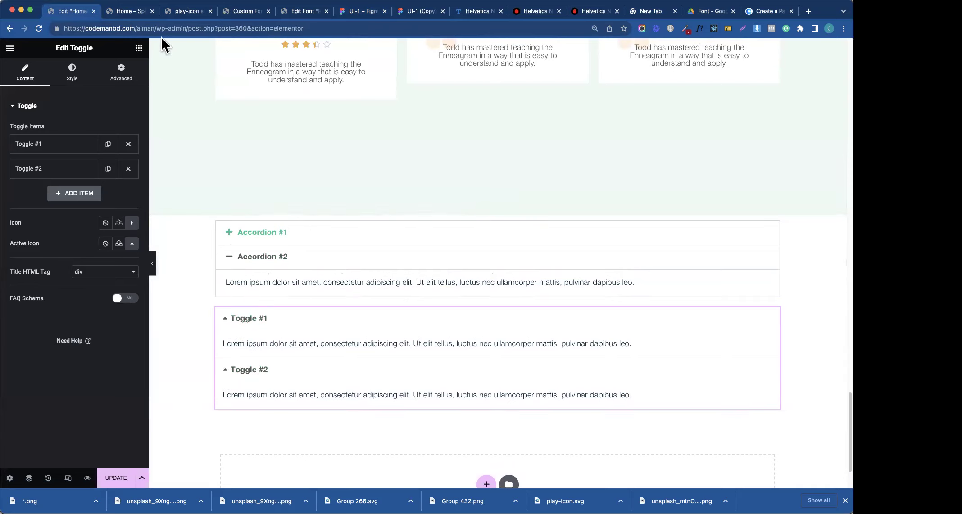
- Compare the FAQ against the Figma design and return to the Elementor widget list
{"action": "left_click", "coordinate": [345, 16]}
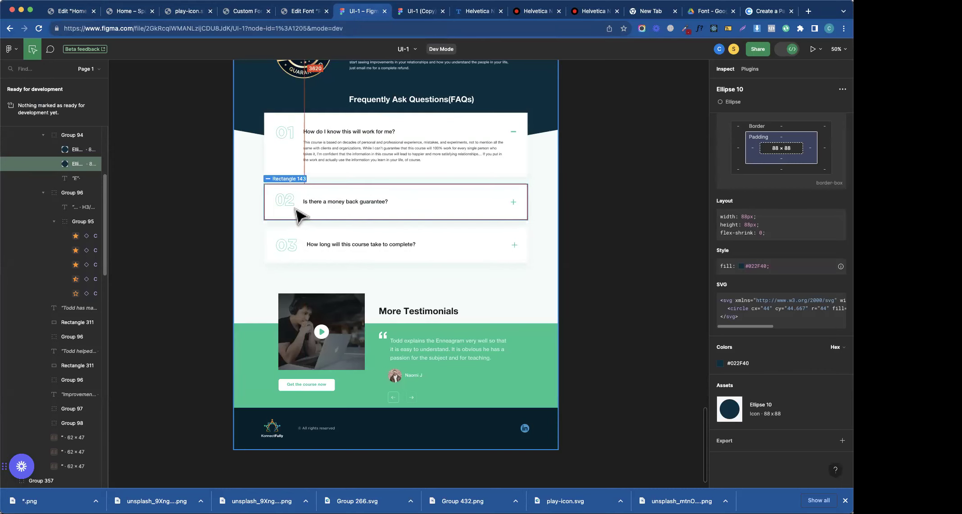
{"action": "left_click", "coordinate": [61, 11]}
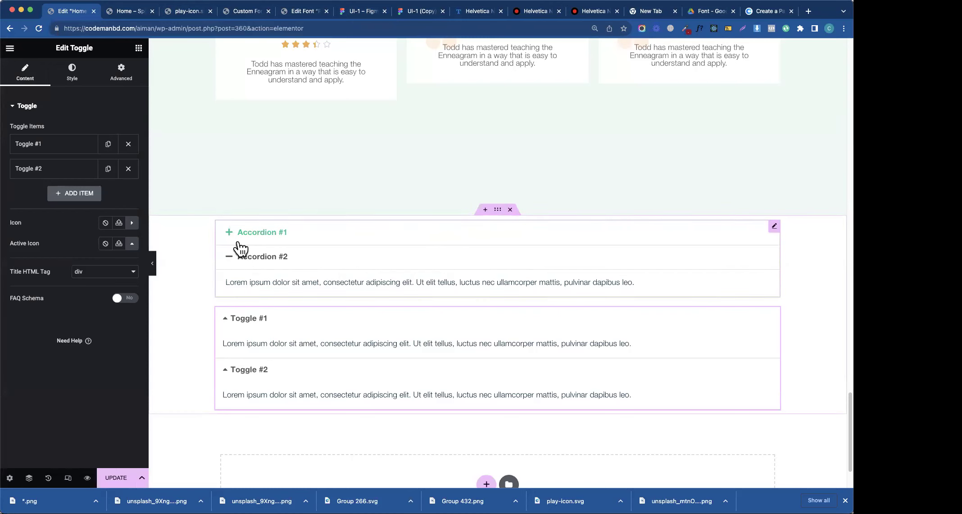
{"action": "scroll", "coordinate": [437, 355], "scroll_direction": "down", "scroll_amount": 3}
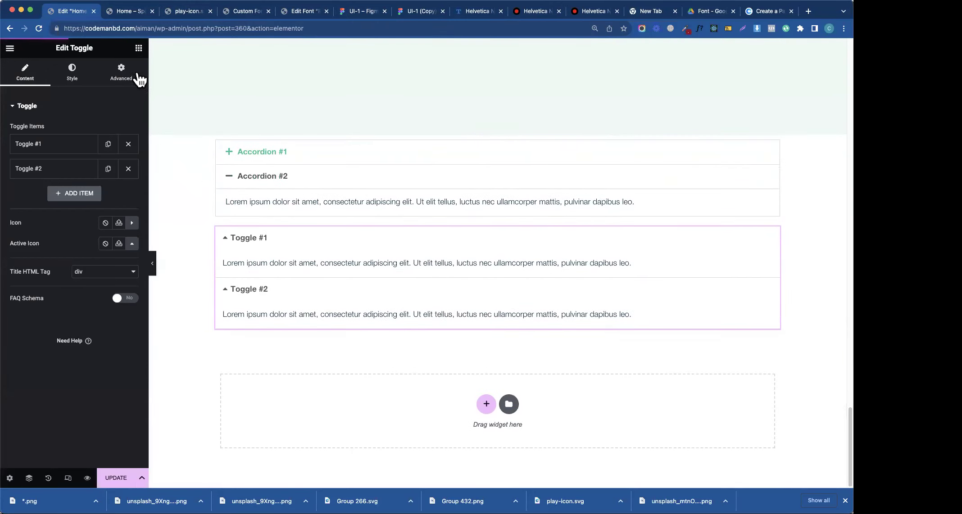
{"action": "left_click", "coordinate": [138, 48]}
- Add a new Container above the accordion
{"action": "left_click_drag", "start_coordinate": [27, 220], "coordinate": [380, 152]}
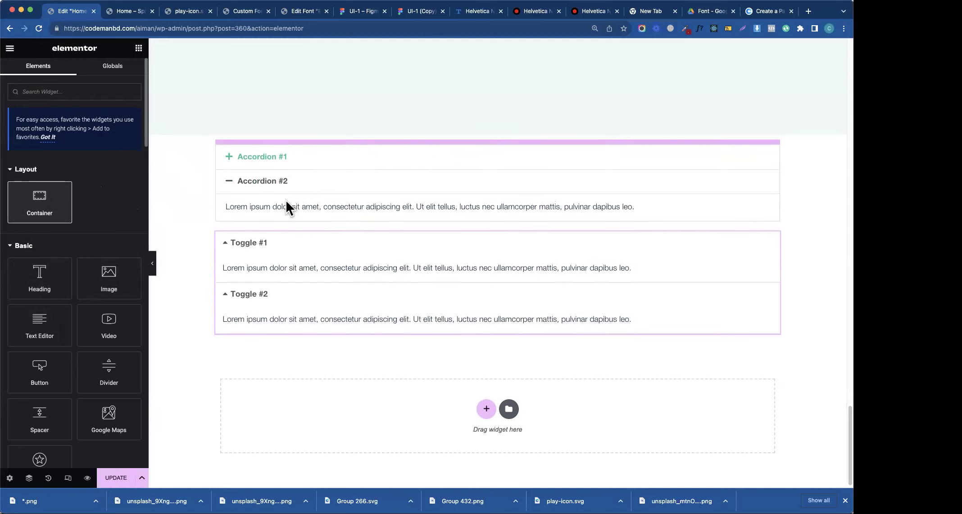
{"action": "left_click_drag", "start_coordinate": [286, 203], "coordinate": [287, 204]}
{"action": "right_click", "coordinate": [222, 146]}
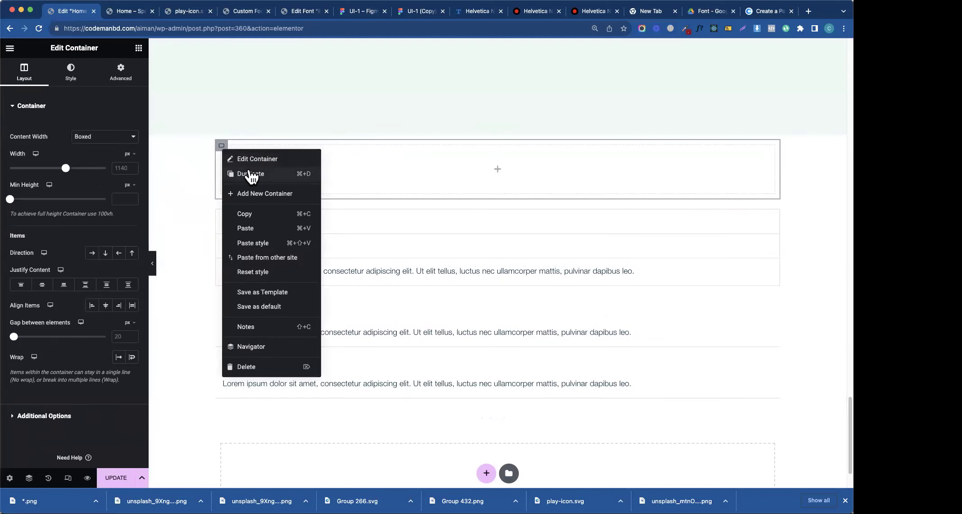
{"action": "left_click", "coordinate": [387, 163]}
{"action": "left_click", "coordinate": [138, 48]}
- Nest two inner containers in a row, move the accordion into the right one, delete Accordion #2
{"action": "left_click_drag", "start_coordinate": [39, 198], "coordinate": [324, 168]}
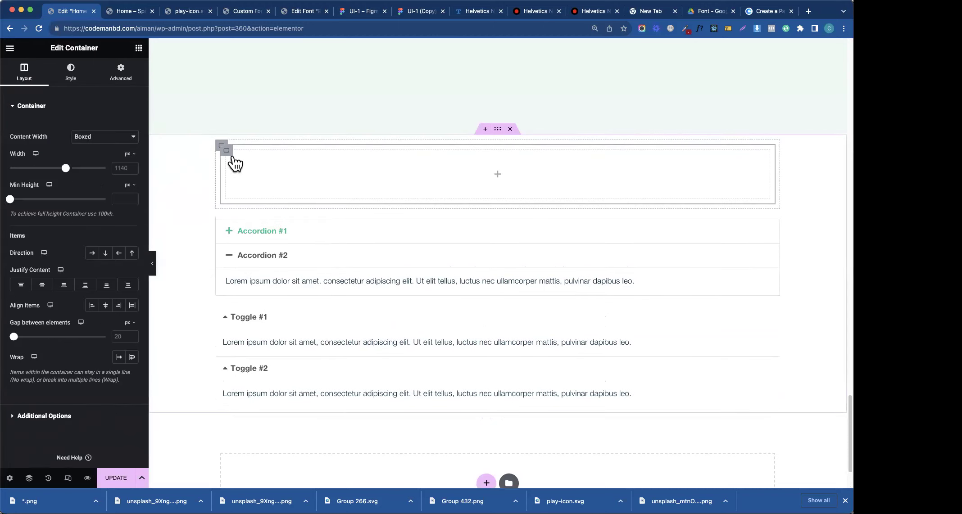
{"action": "right_click", "coordinate": [225, 152]}
{"action": "left_click", "coordinate": [248, 176]}
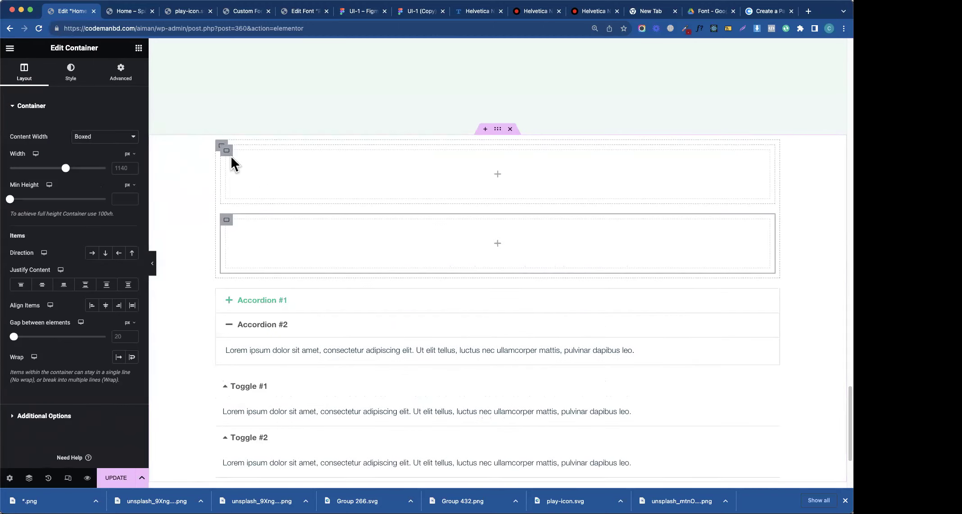
{"action": "left_click", "coordinate": [221, 147]}
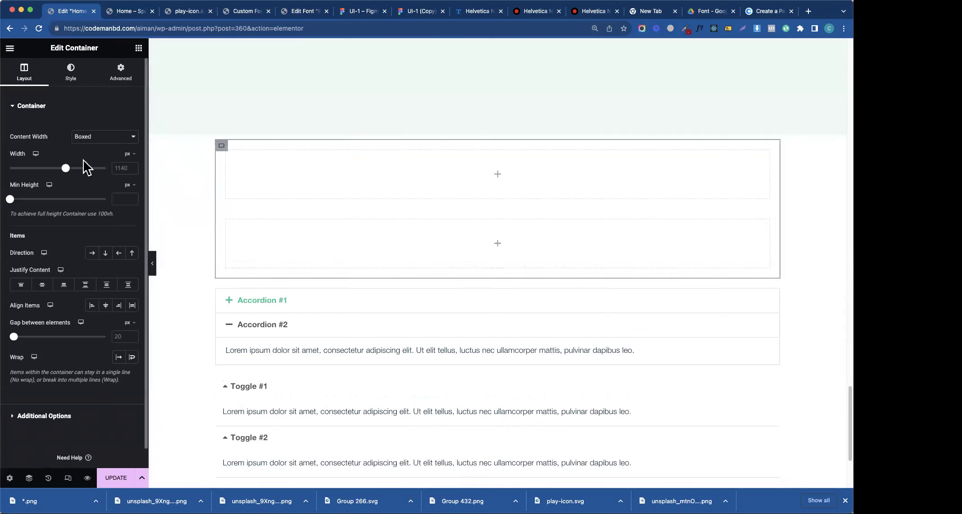
{"action": "left_click", "coordinate": [92, 254]}
{"action": "left_click_drag", "start_coordinate": [490, 183], "coordinate": [306, 177]}
{"action": "left_click_drag", "start_coordinate": [281, 249], "coordinate": [402, 176]}
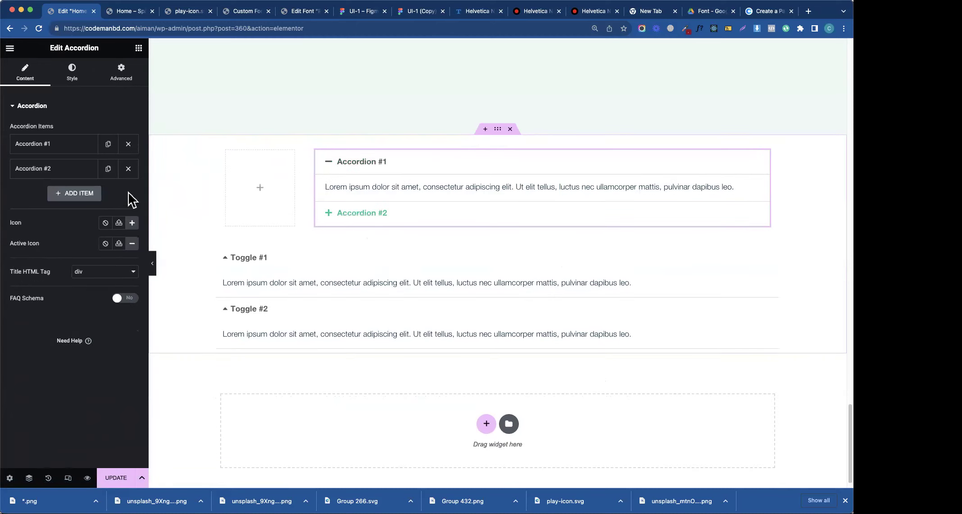
{"action": "left_click", "coordinate": [128, 168]}
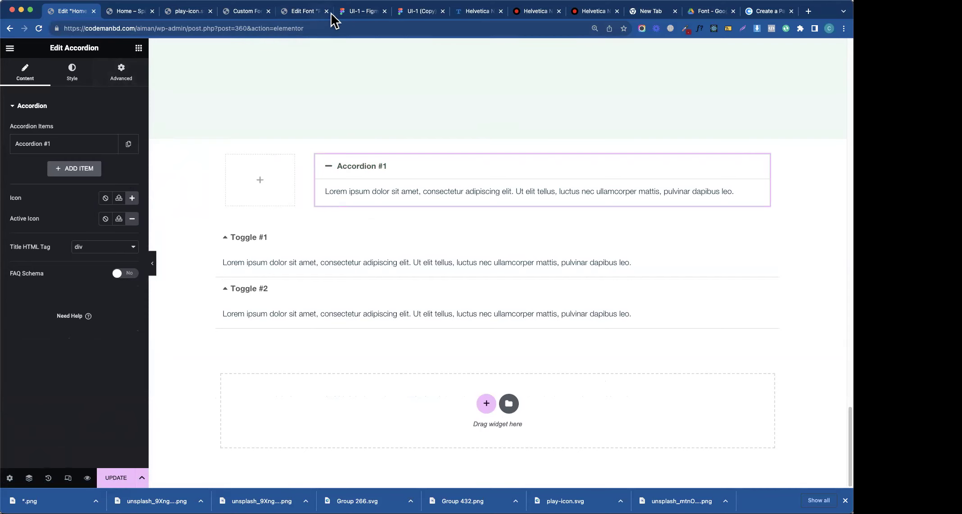
- Drop a Heading into the empty left column and set its title to 01
{"action": "left_click", "coordinate": [344, 12]}
{"action": "left_click", "coordinate": [70, 13]}
{"action": "left_click", "coordinate": [139, 48]}
{"action": "left_click_drag", "start_coordinate": [53, 271], "coordinate": [270, 180]}
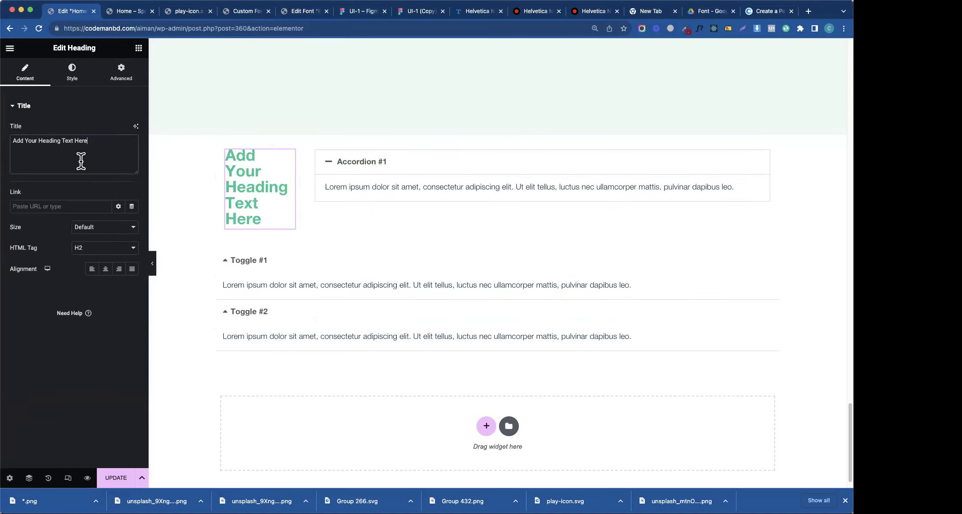
{"action": "key", "text": "super+a"}
{"action": "type", "text": "01"}
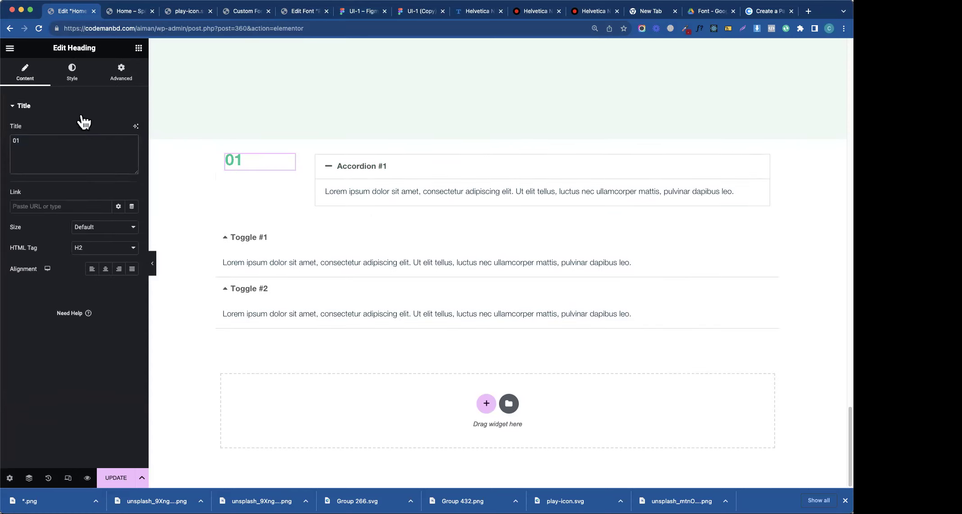
- Set the left container's Align Items and Justify Content to Center
{"action": "left_click", "coordinate": [222, 151]}
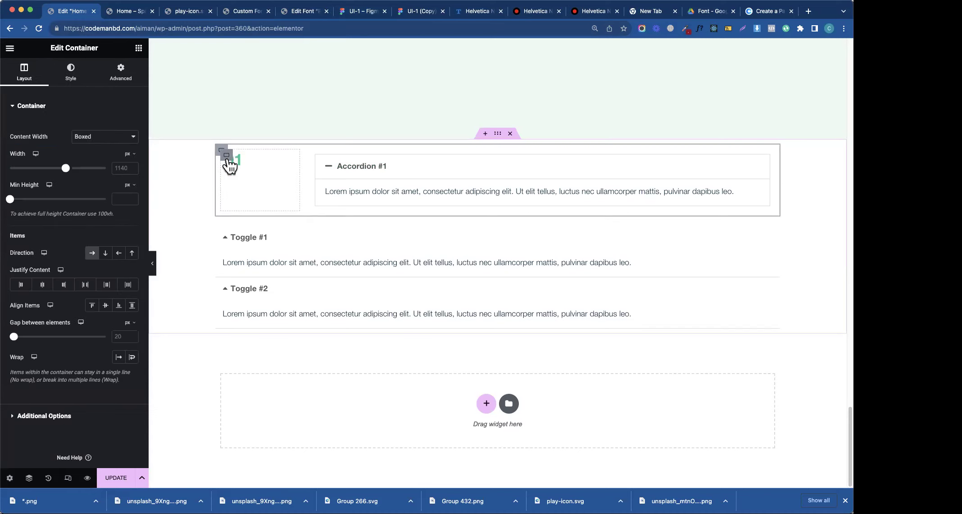
{"action": "left_click", "coordinate": [43, 285]}
{"action": "left_click", "coordinate": [117, 306]}
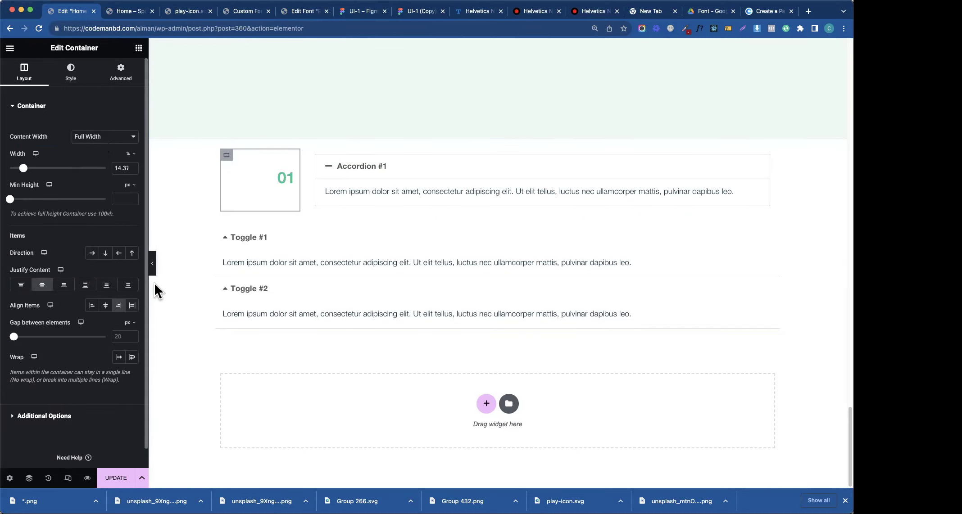
{"action": "left_click", "coordinate": [107, 306]}
{"action": "left_click", "coordinate": [72, 79]}
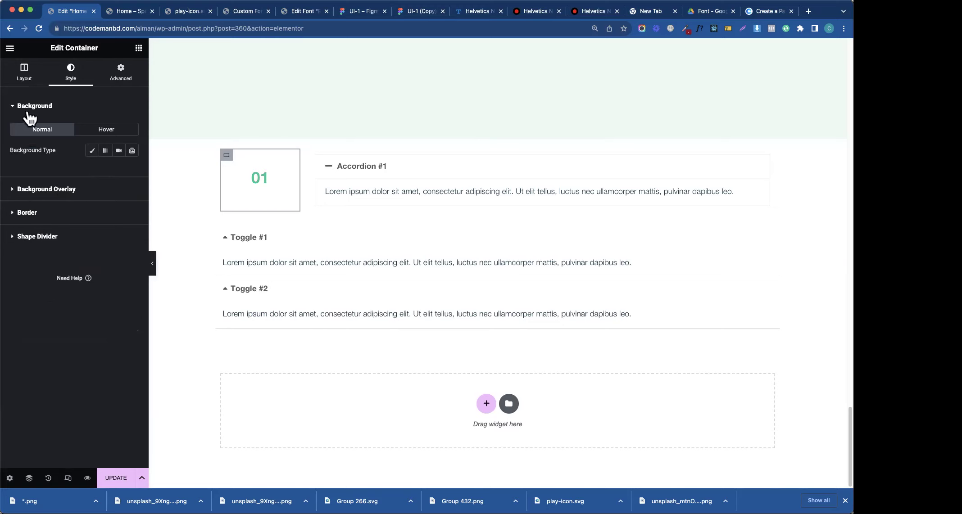
{"action": "left_click", "coordinate": [257, 174]}
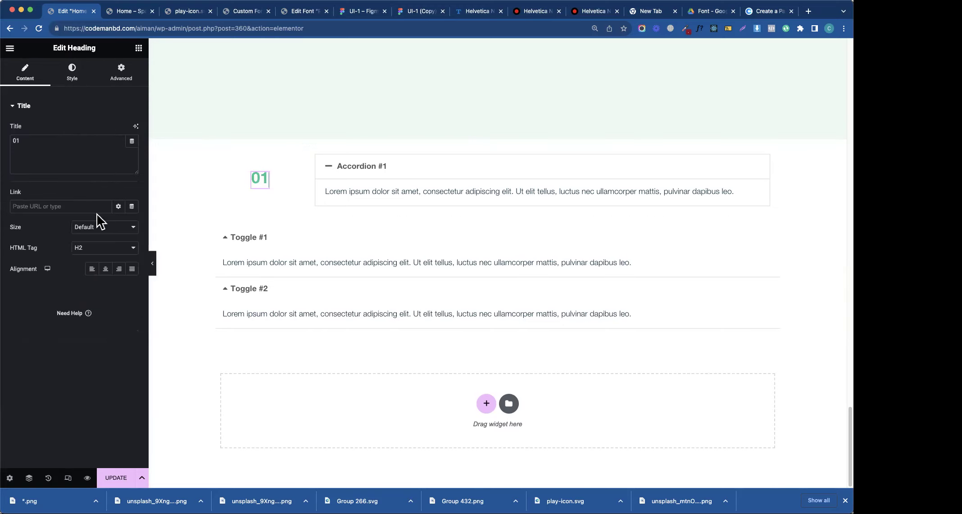
- Give the 01 heading a 1 px Primary-green text stroke and a fully transparent fill
{"action": "left_click", "coordinate": [89, 77]}
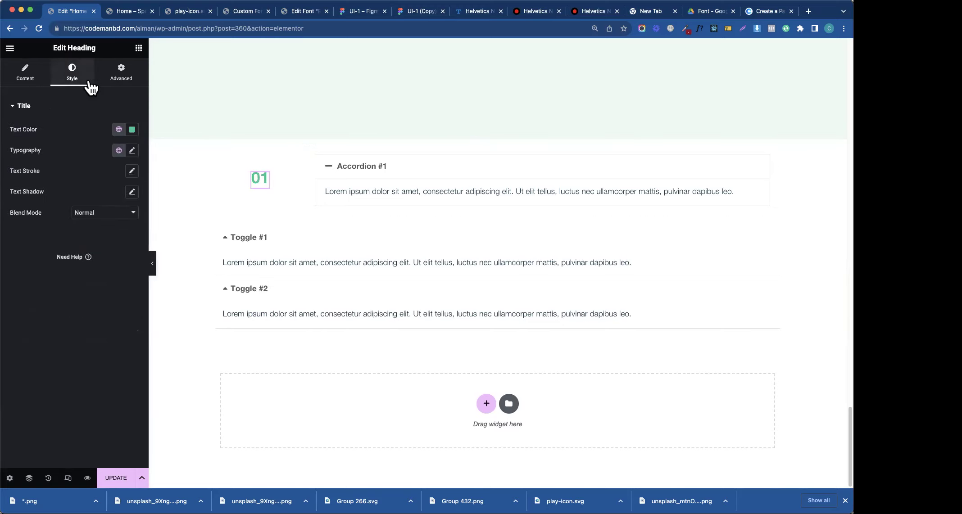
{"action": "left_click", "coordinate": [132, 171]}
{"action": "left_click", "coordinate": [26, 209]}
{"action": "left_click", "coordinate": [112, 229]}
{"action": "left_click", "coordinate": [55, 280]}
{"action": "left_click", "coordinate": [131, 130]}
{"action": "left_click_drag", "start_coordinate": [188, 260], "coordinate": [75, 259]}
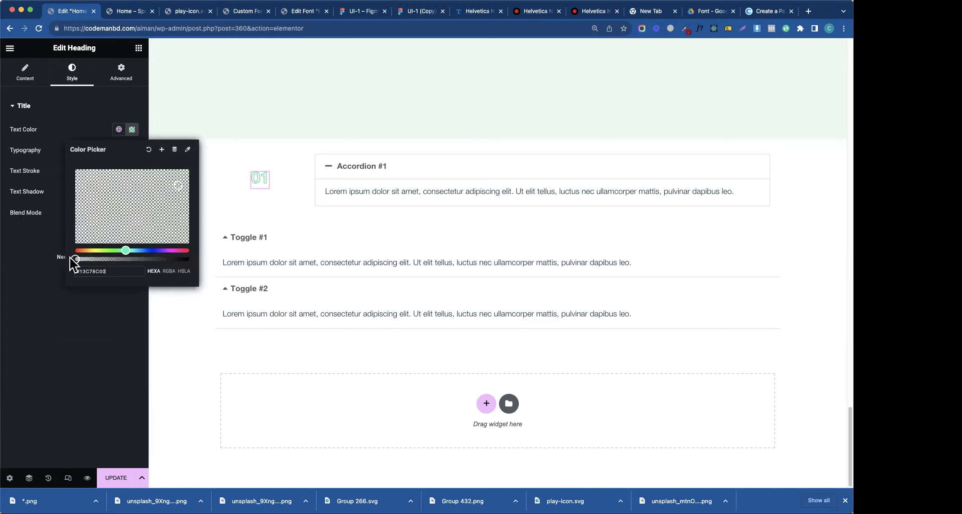
{"action": "left_click", "coordinate": [92, 126]}
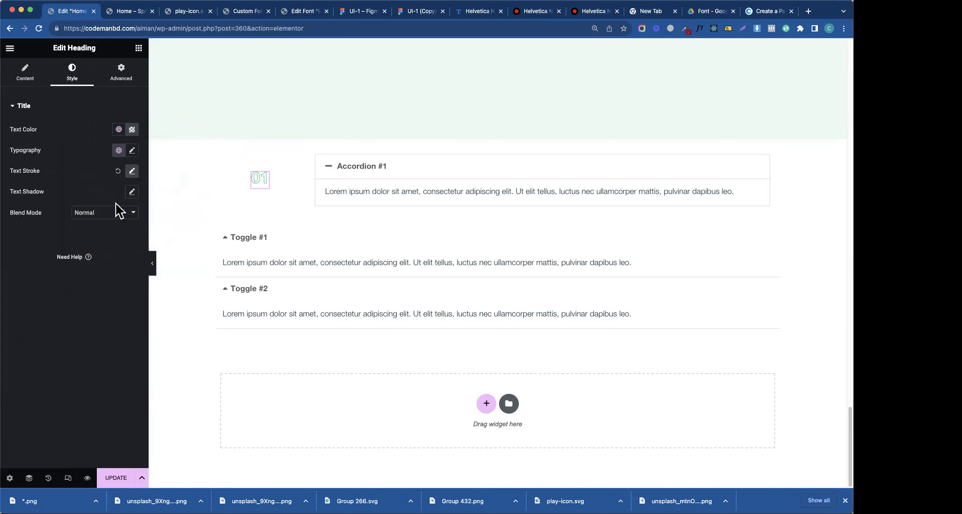
- Set the 01 heading's font size to 50 px
{"action": "left_click", "coordinate": [132, 151]}
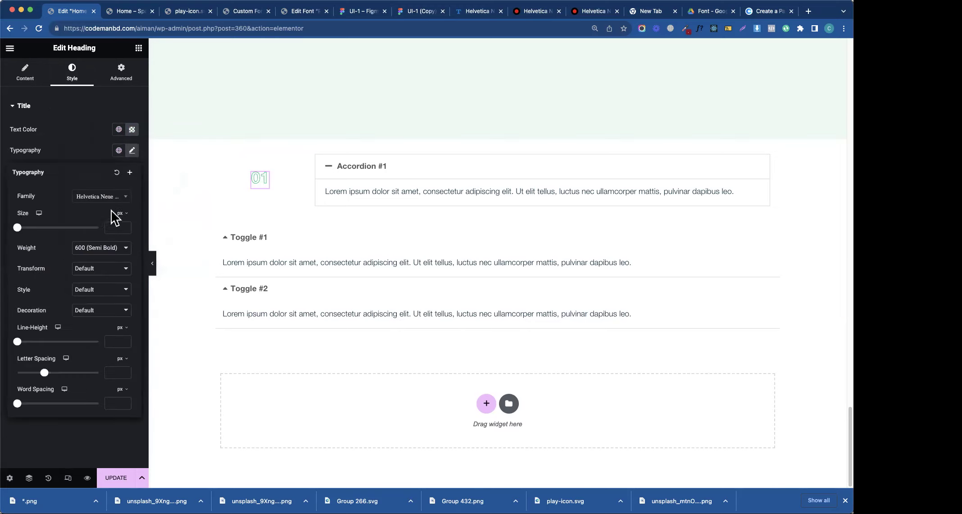
{"action": "left_click", "coordinate": [116, 228]}
{"action": "type", "text": "20"}
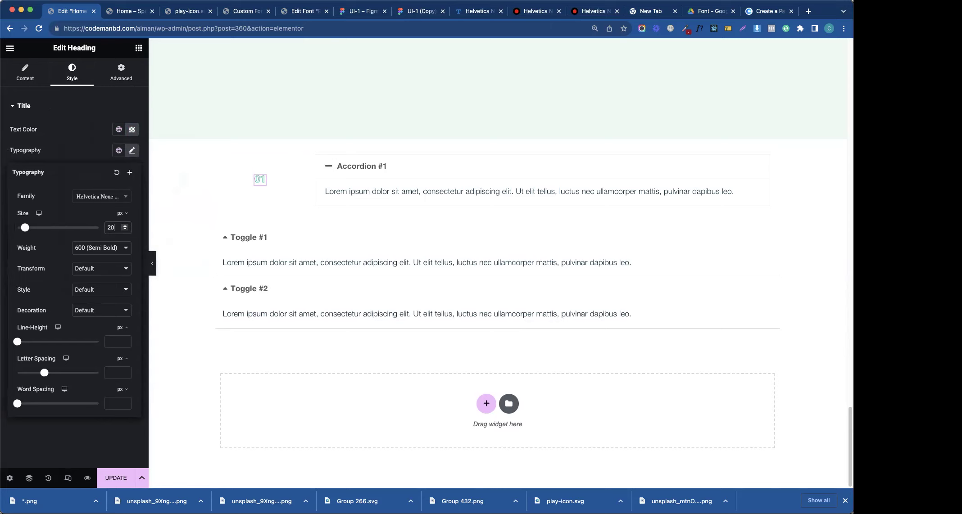
{"action": "key", "text": "BackSpace"}
{"action": "type", "text": "5"}
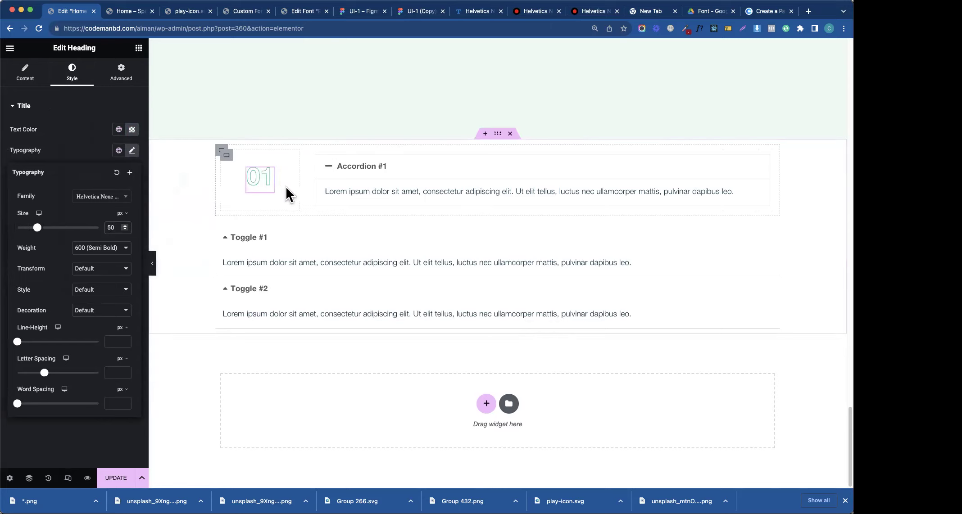
{"action": "left_click", "coordinate": [309, 181]}
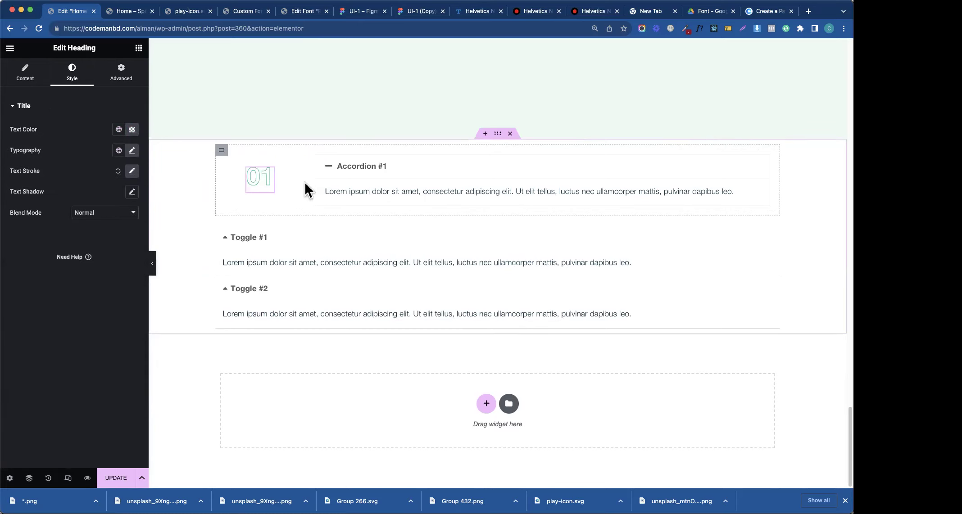
- Move the accordion's icon to the right side of the title
{"action": "left_click", "coordinate": [520, 176]}
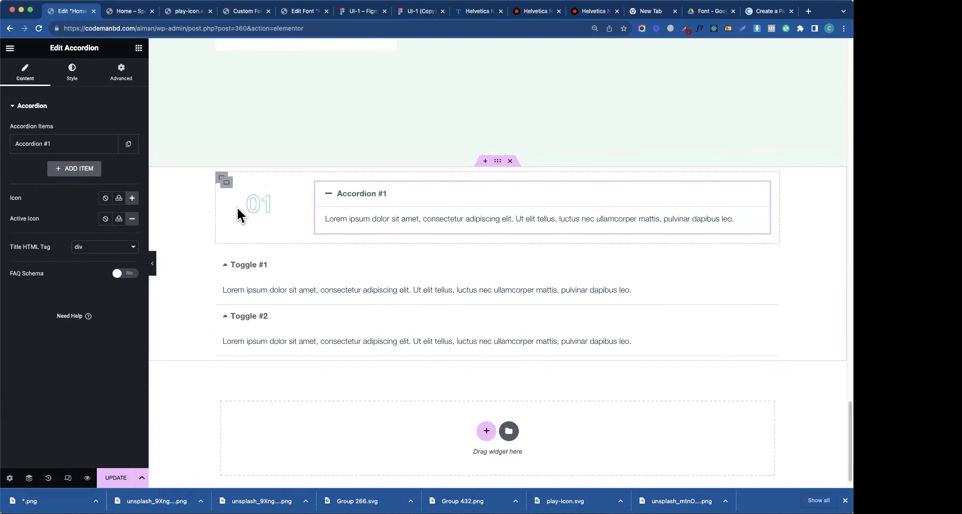
{"action": "left_click", "coordinate": [71, 74]}
{"action": "left_click", "coordinate": [43, 225]}
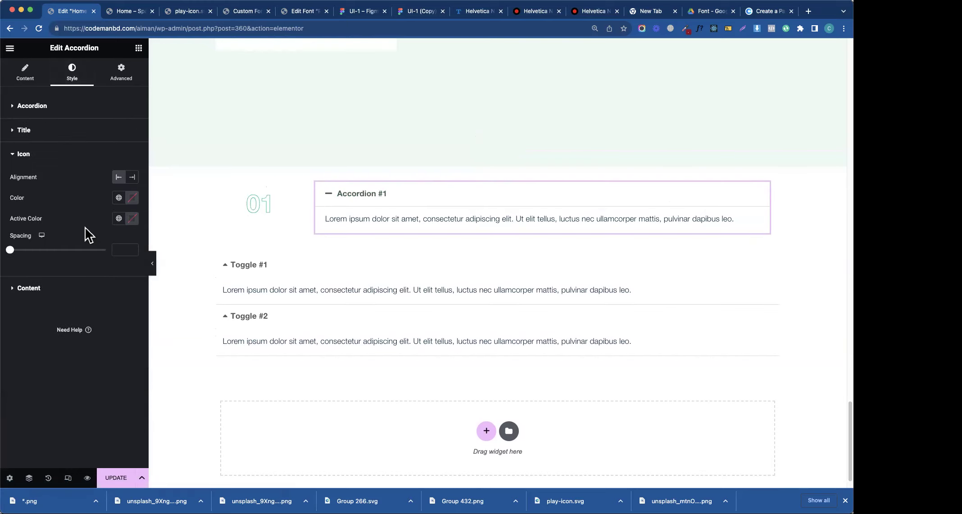
{"action": "left_click", "coordinate": [132, 176]}
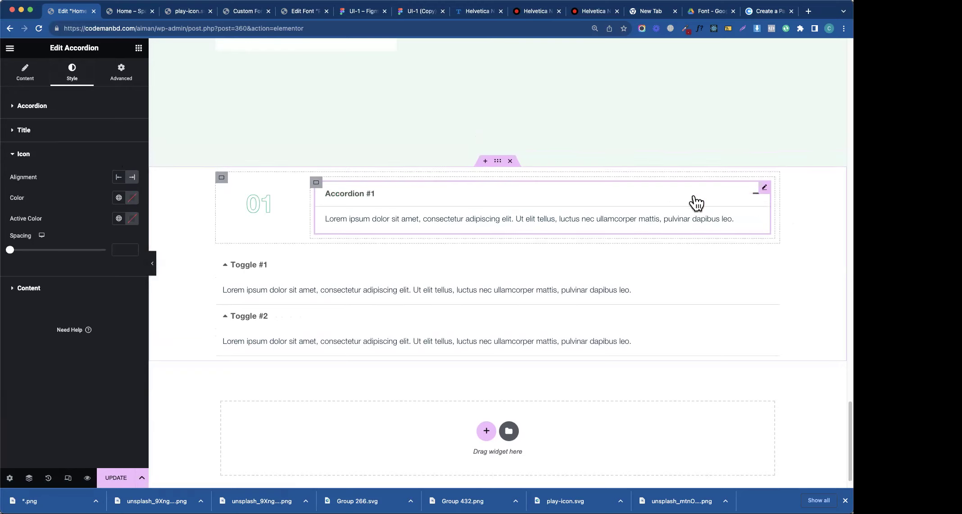
{"action": "left_click", "coordinate": [46, 158]}
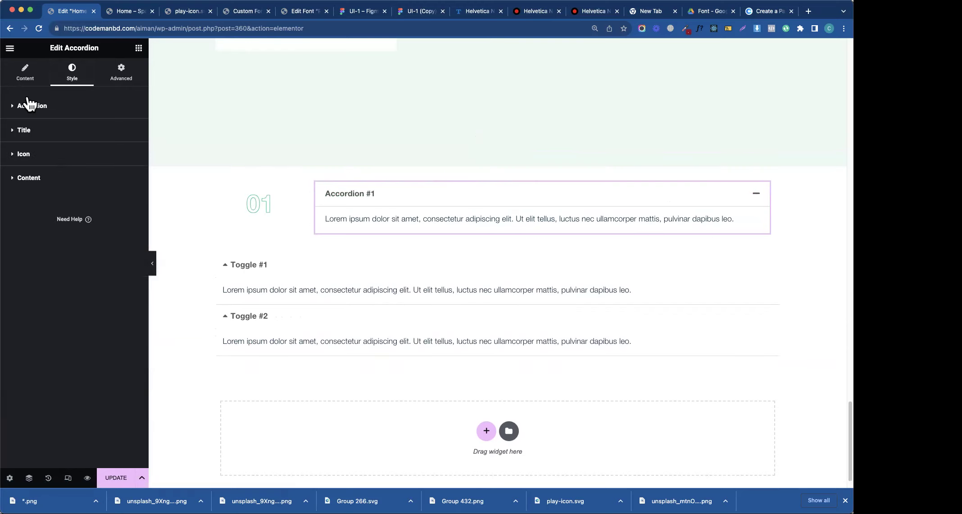
- Collapse and re-expand Accordion #1, then show the accordion's Content settings
{"action": "left_click", "coordinate": [352, 197]}
{"action": "left_click", "coordinate": [351, 198]}
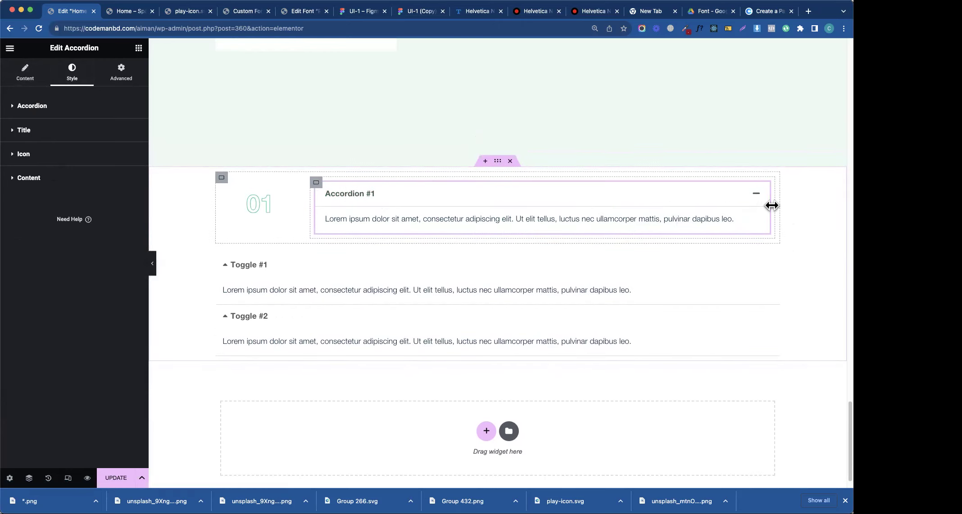
{"action": "left_click", "coordinate": [35, 77]}
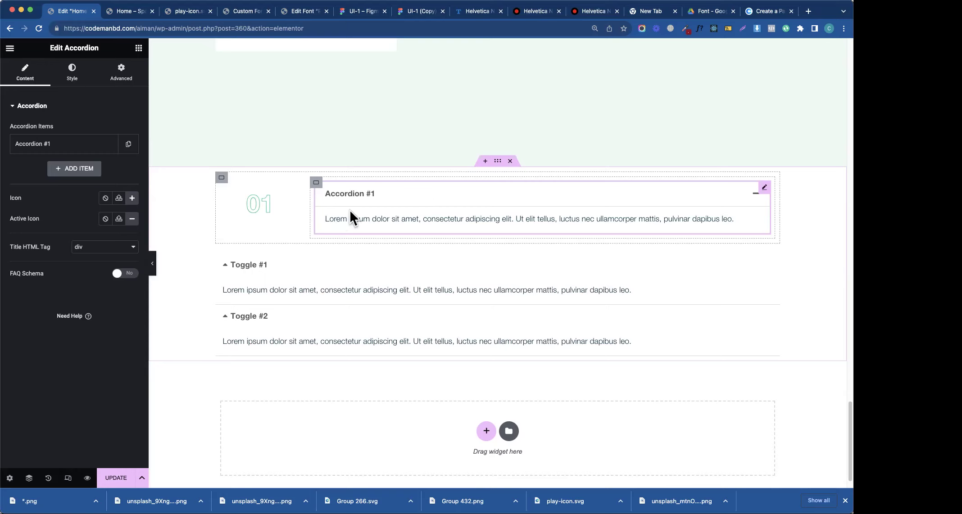
- Switch Accordion #1's closed-state icon to Poll from All Icons and remove the Toggle widget beneath
{"action": "double_click", "coordinate": [387, 198]}
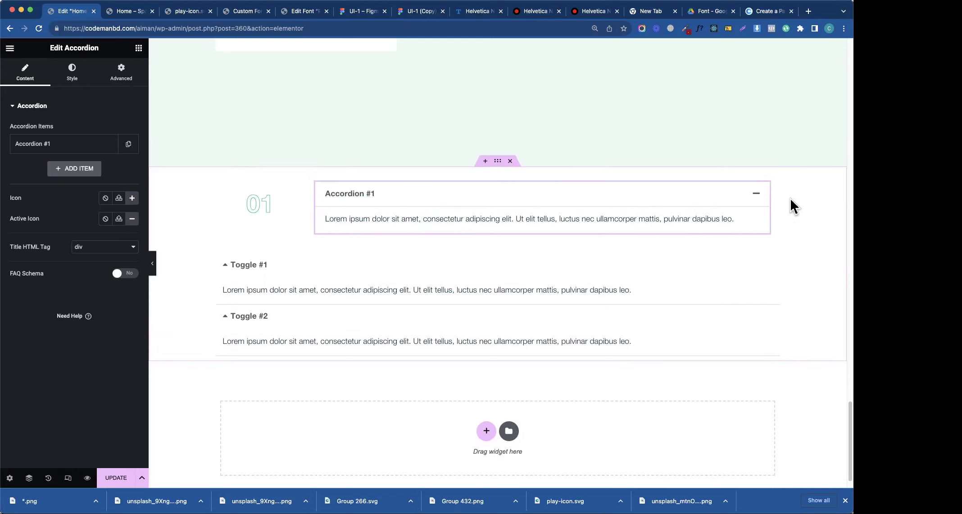
{"action": "left_click", "coordinate": [132, 198]}
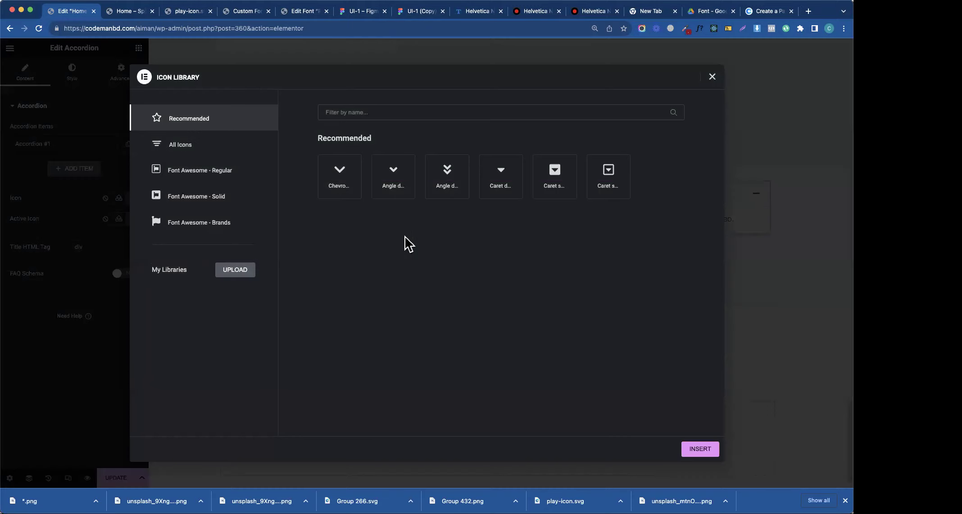
{"action": "left_click", "coordinate": [225, 146]}
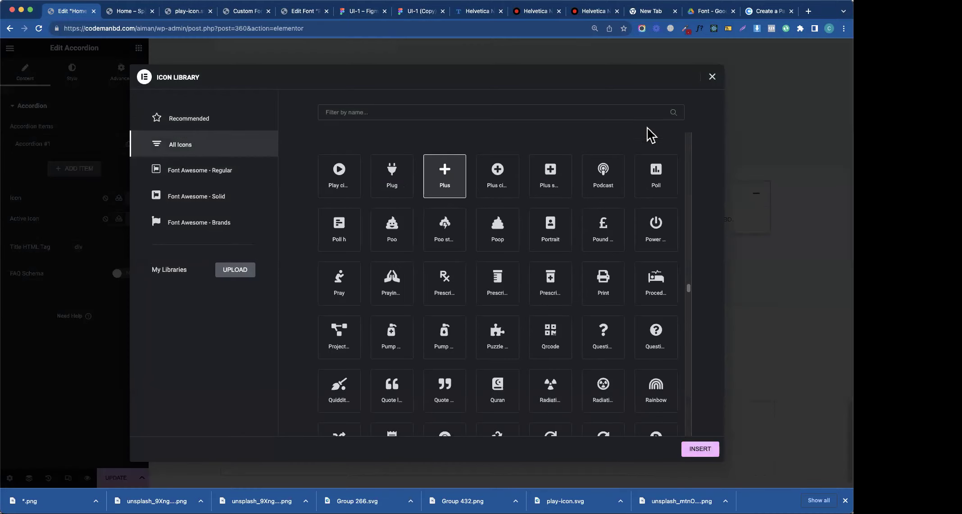
{"action": "left_click", "coordinate": [648, 194]}
{"action": "left_click", "coordinate": [699, 449]}
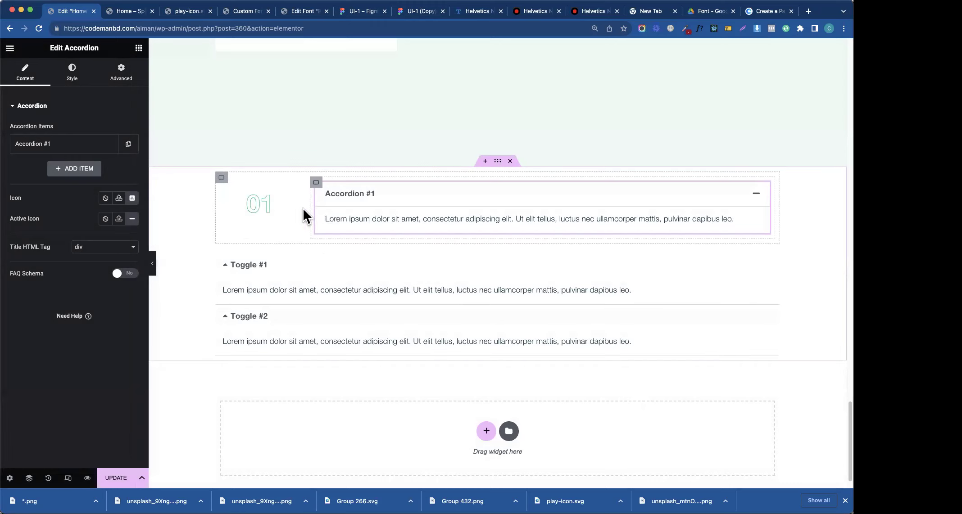
{"action": "right_click", "coordinate": [417, 282]}
{"action": "left_click", "coordinate": [448, 475]}
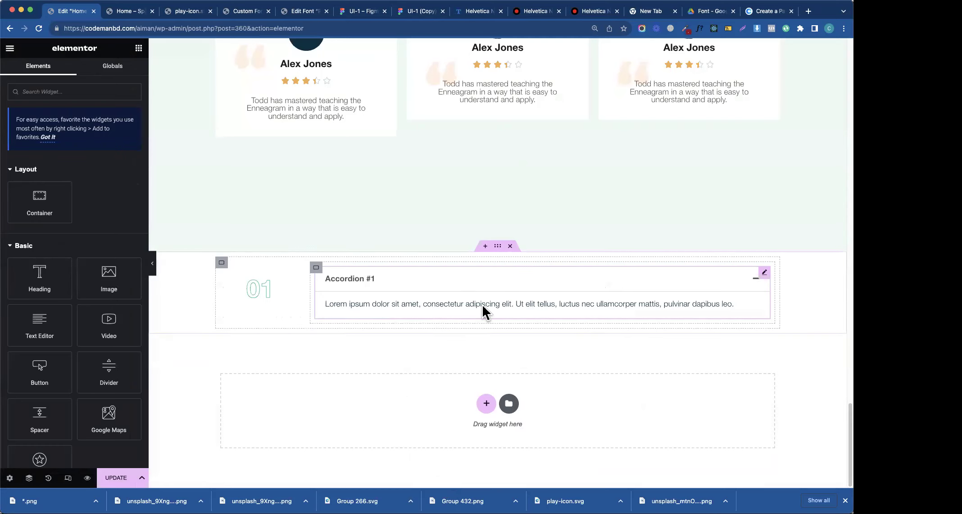
- Review Rectangle 350's points along the Figma hero's angled bottom edge, then return to Elementor
{"action": "left_click", "coordinate": [421, 13]}
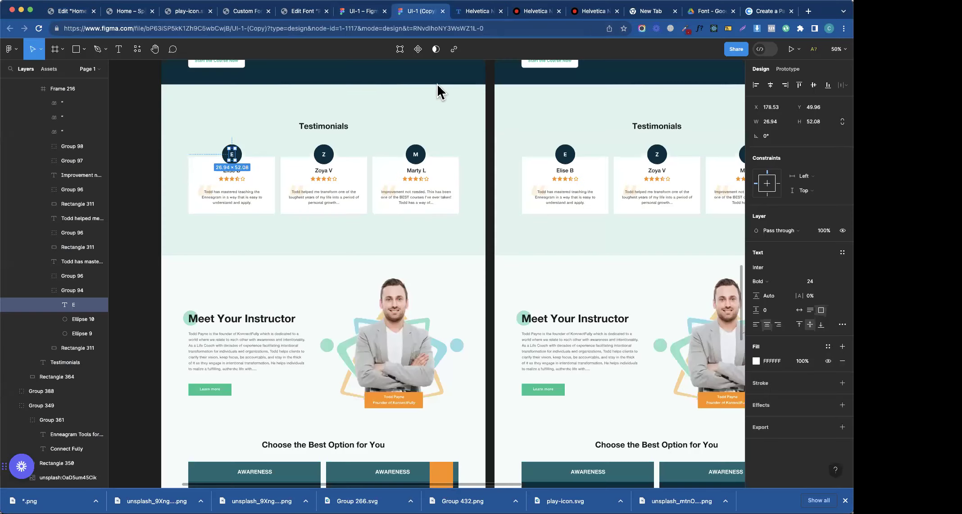
{"action": "scroll", "coordinate": [436, 83], "scroll_direction": "up", "scroll_amount": 20}
{"action": "scroll", "coordinate": [399, 202], "scroll_direction": "down", "scroll_amount": 5}
{"action": "scroll", "coordinate": [398, 202], "scroll_direction": "down", "scroll_amount": 7}
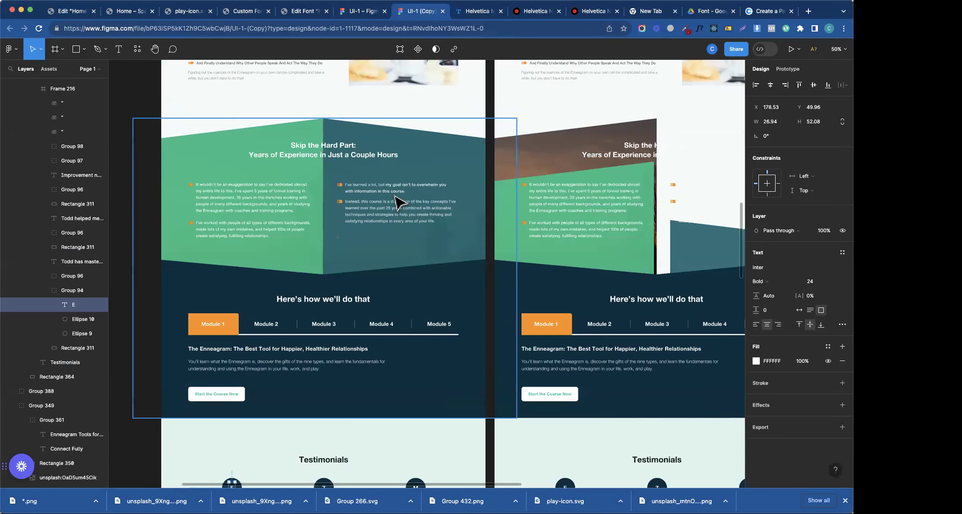
{"action": "scroll", "coordinate": [399, 202], "scroll_direction": "up", "scroll_amount": 10}
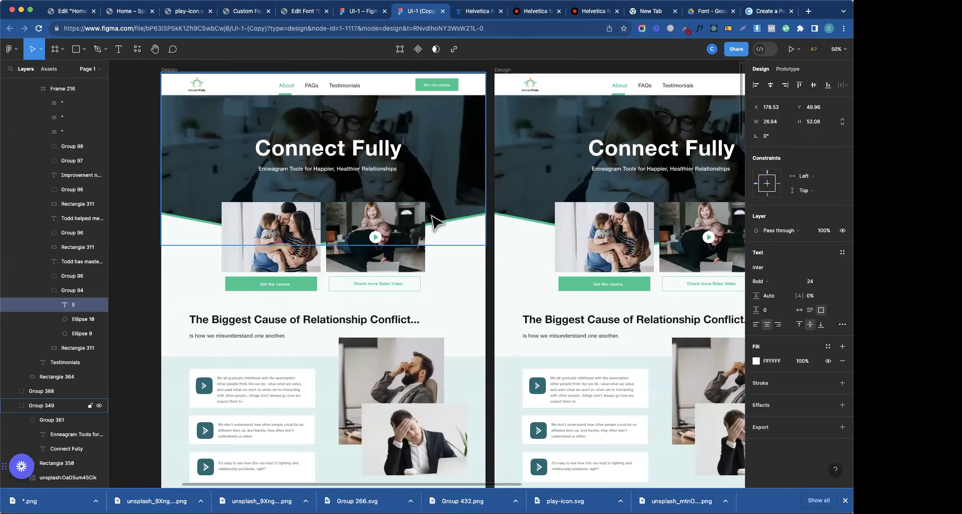
{"action": "left_click", "coordinate": [447, 229]}
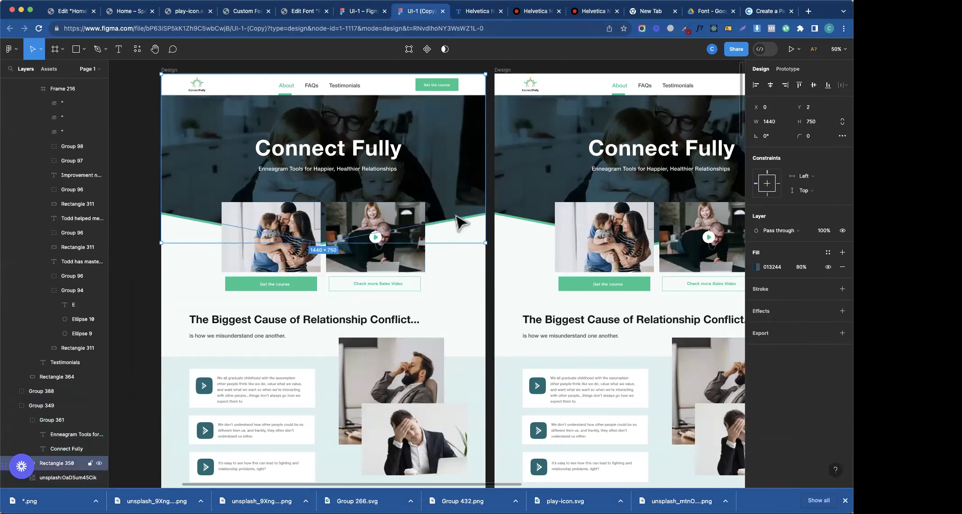
{"action": "double_click", "coordinate": [464, 229]}
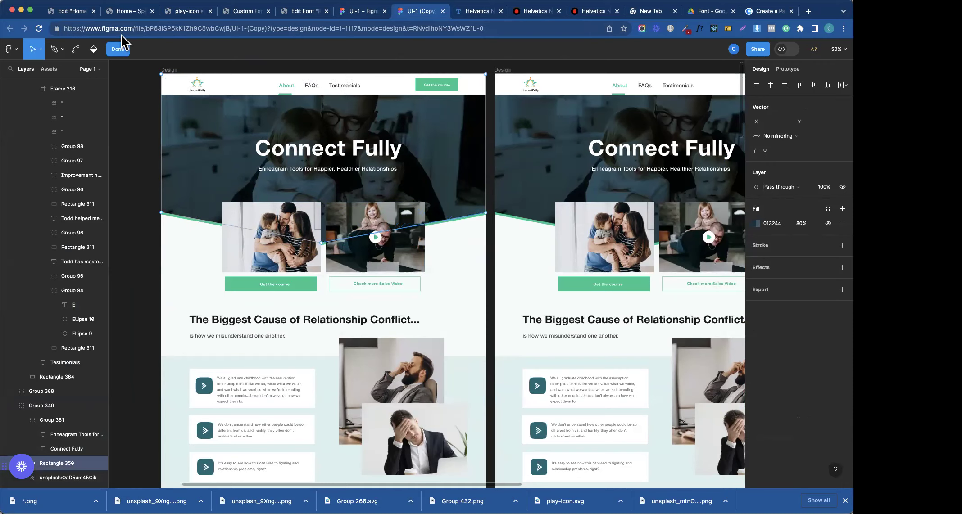
{"action": "left_click", "coordinate": [63, 12]}
{"action": "scroll", "coordinate": [261, 157], "scroll_direction": "up", "scroll_amount": 15}
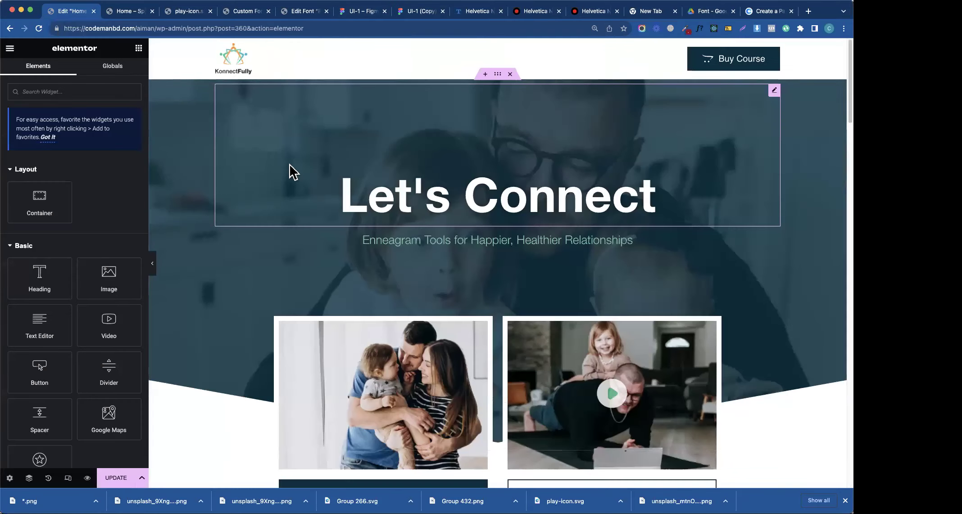
- Open DevTools on the live preview and inspect the hero container's ::before layer and bottom divider
{"action": "right_click", "coordinate": [197, 256]}
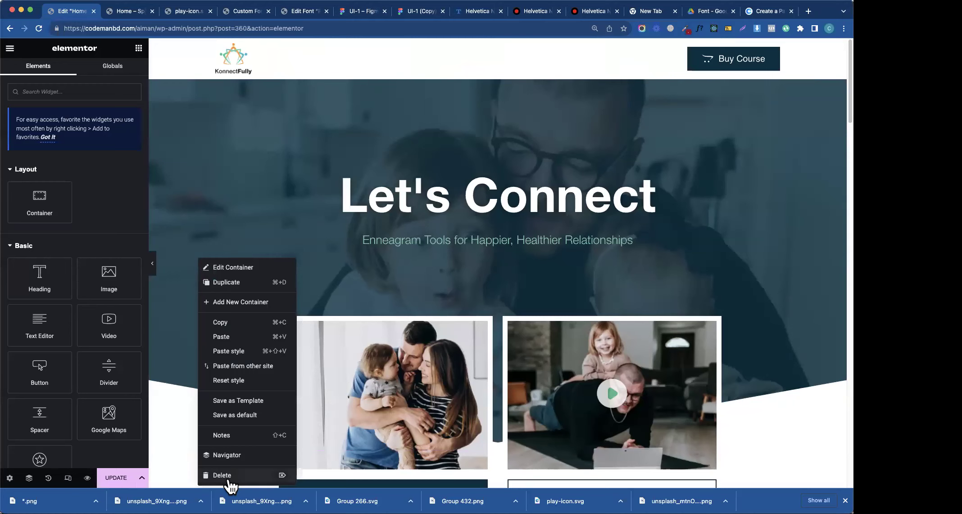
{"action": "left_click", "coordinate": [129, 10]}
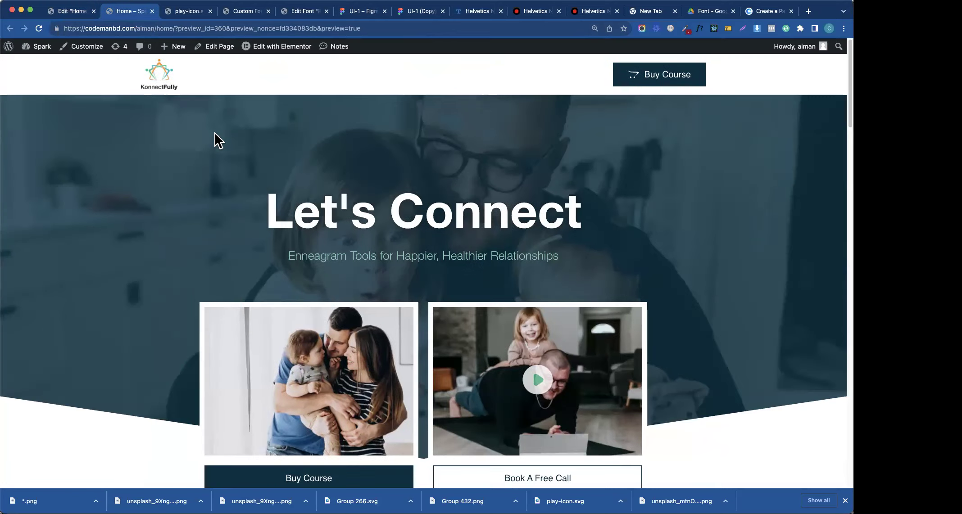
{"action": "right_click", "coordinate": [223, 158]}
{"action": "left_click", "coordinate": [233, 321]}
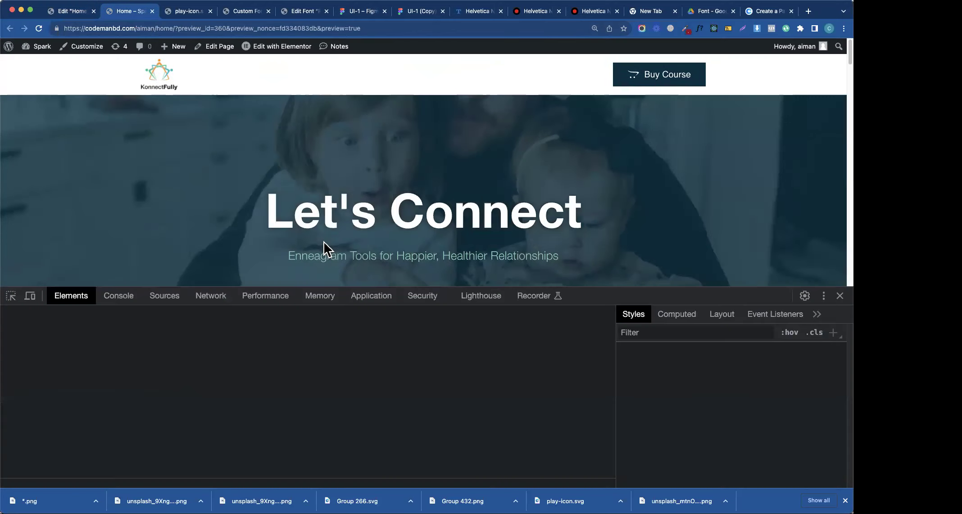
{"action": "scroll", "coordinate": [769, 120], "scroll_direction": "down", "scroll_amount": 10}
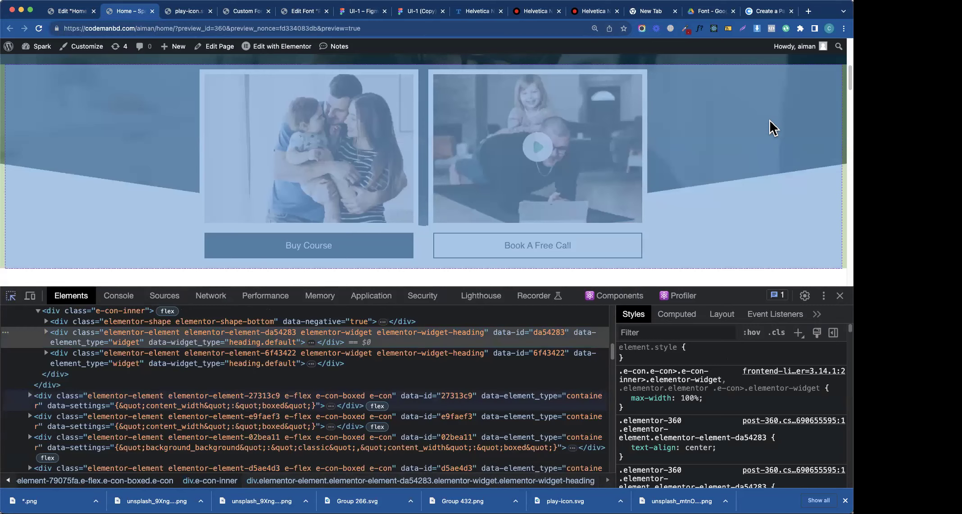
{"action": "left_click", "coordinate": [743, 56]}
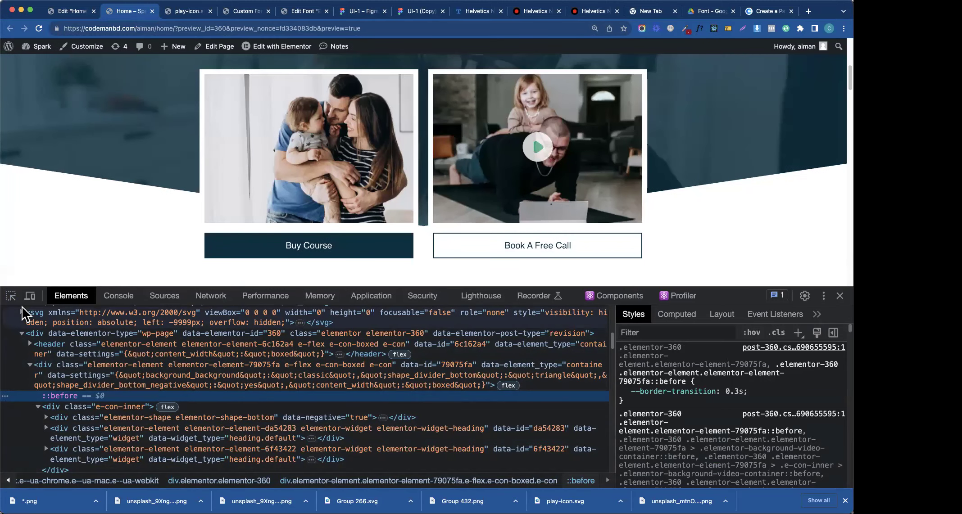
{"action": "left_click", "coordinate": [11, 296]}
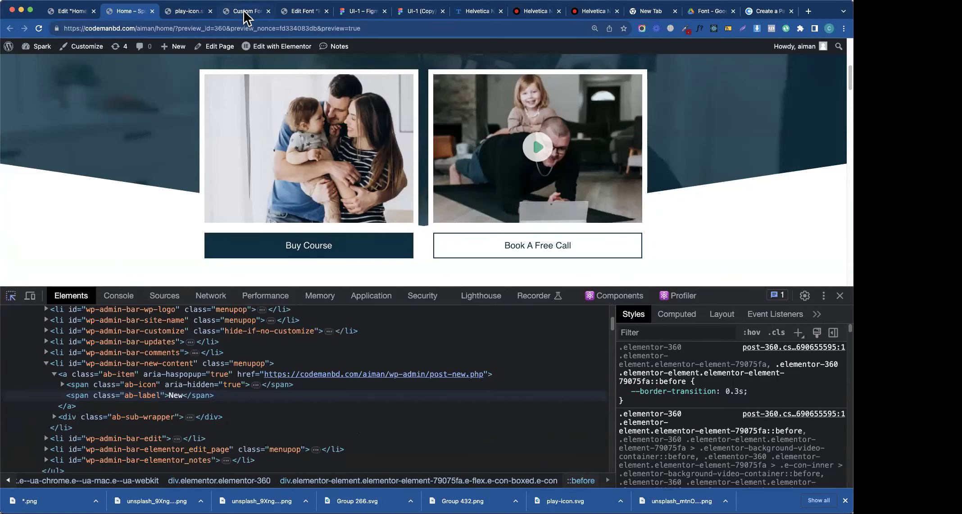
- Try lowering the Figma overlay's angled bottom edge, undo both changes, and return to Elementor
{"action": "left_click", "coordinate": [403, 16]}
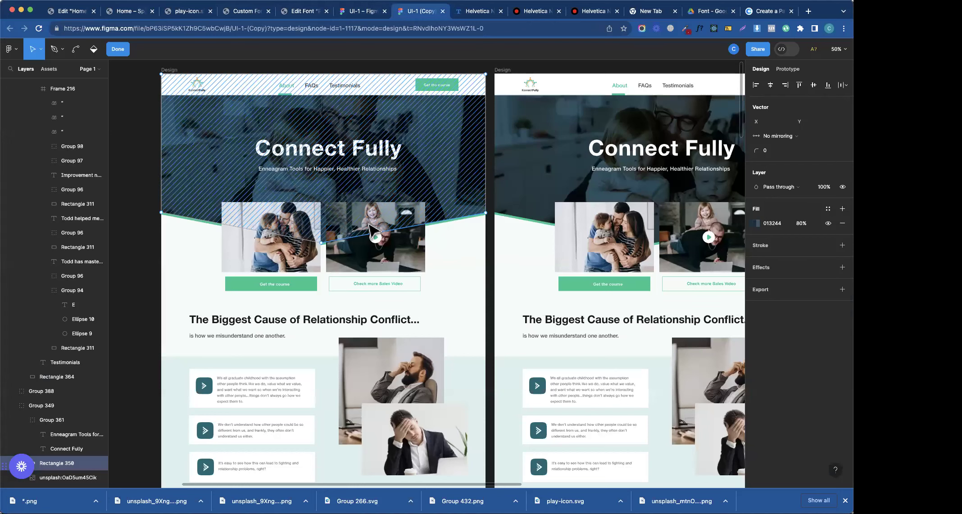
{"action": "left_click_drag", "start_coordinate": [468, 218], "coordinate": [468, 237]}
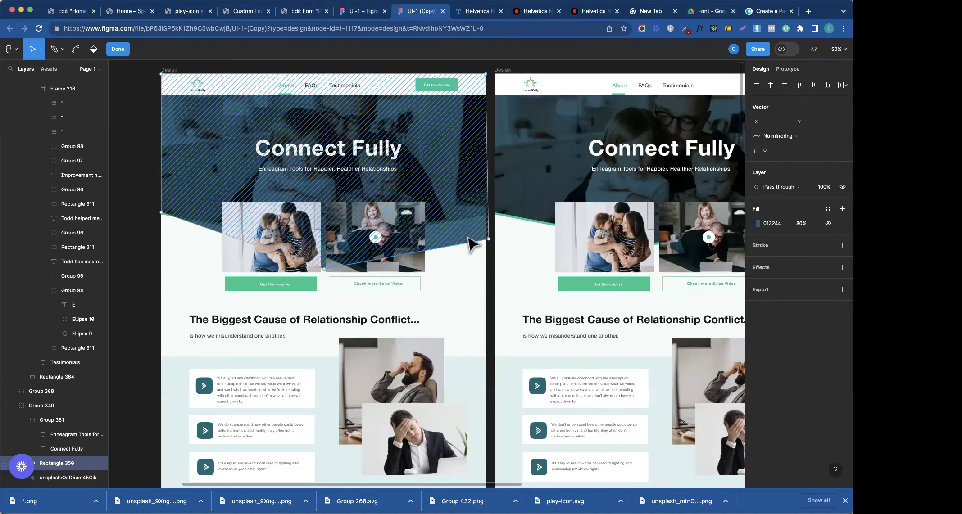
{"action": "key", "text": "super+z"}
{"action": "key", "text": "super+z"}
{"action": "key", "text": "super+z"}
{"action": "key", "text": "super+z"}
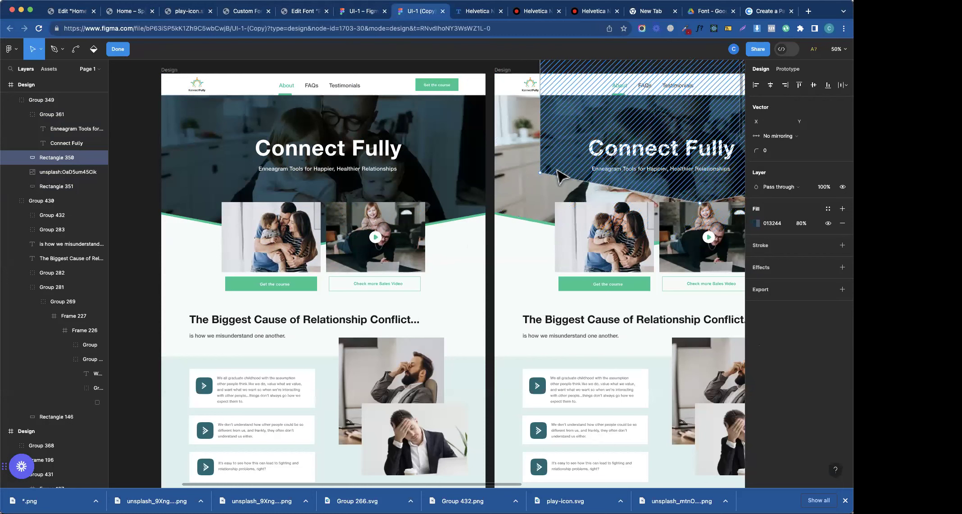
{"action": "key", "text": "super+z"}
{"action": "key", "text": "super+z"}
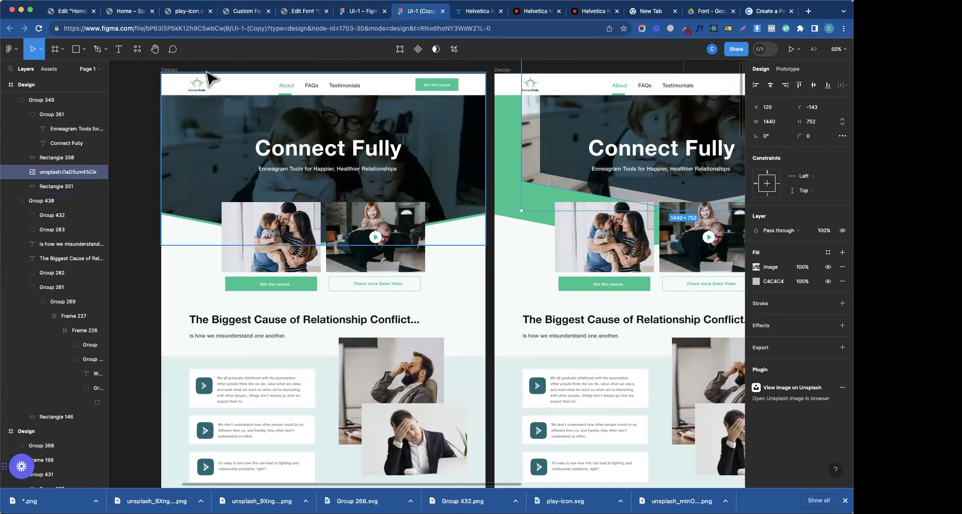
{"action": "left_click", "coordinate": [63, 11]}
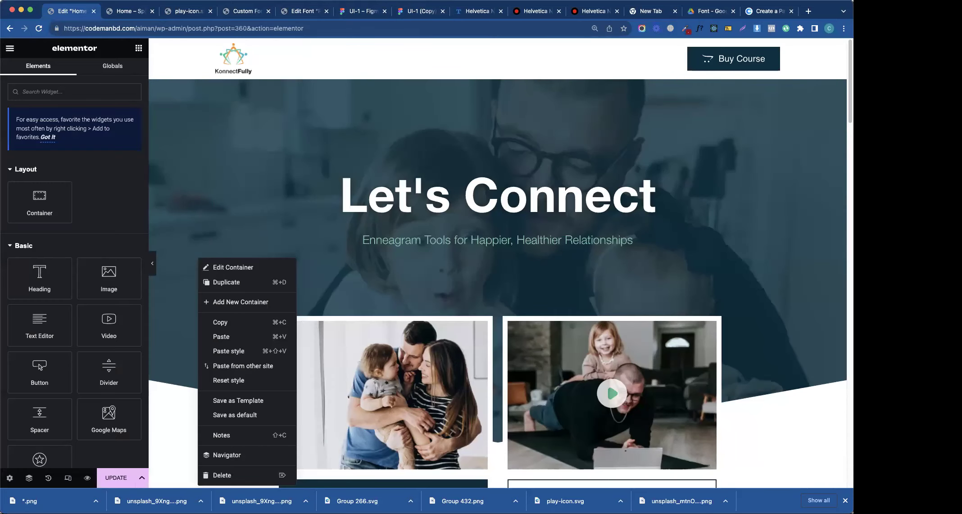
- Open the hero container's Style settings and reach the Bottom shape divider options
{"action": "scroll", "coordinate": [672, 256], "scroll_direction": "down", "scroll_amount": 5}
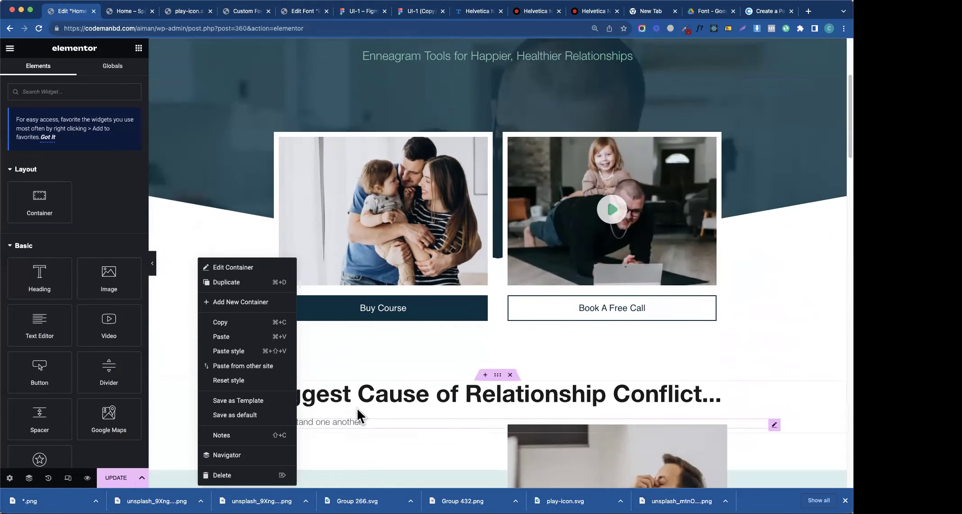
{"action": "scroll", "coordinate": [459, 124], "scroll_direction": "up", "scroll_amount": 5}
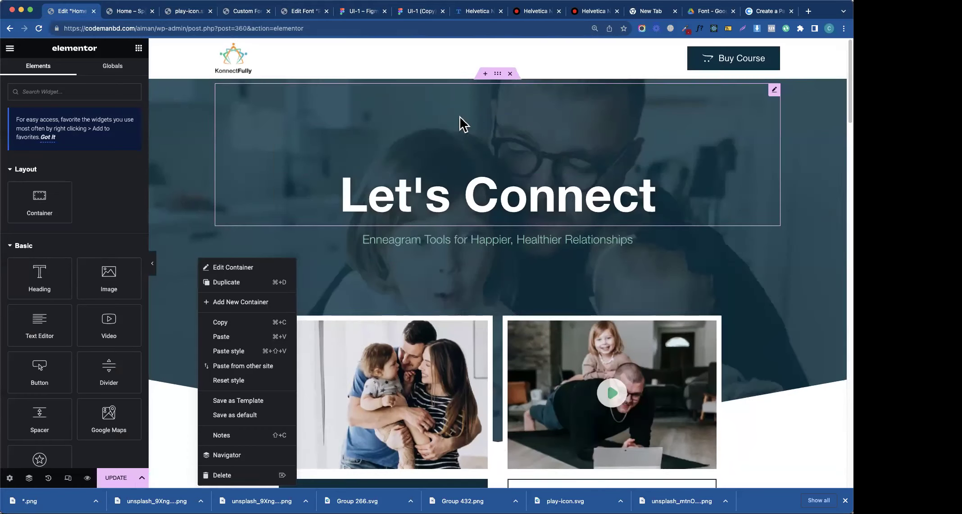
{"action": "left_click", "coordinate": [498, 74]}
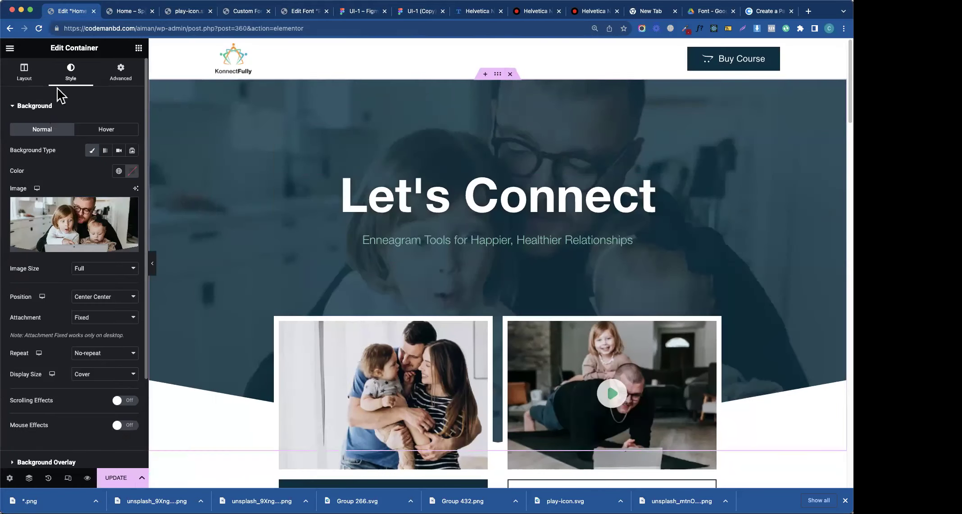
{"action": "left_click", "coordinate": [45, 107]}
{"action": "left_click", "coordinate": [46, 129]}
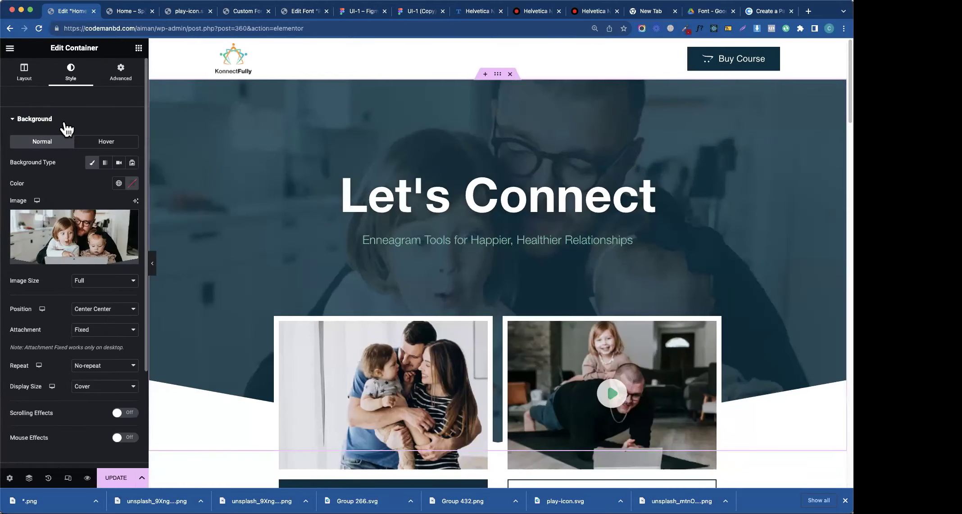
{"action": "left_click", "coordinate": [64, 124]}
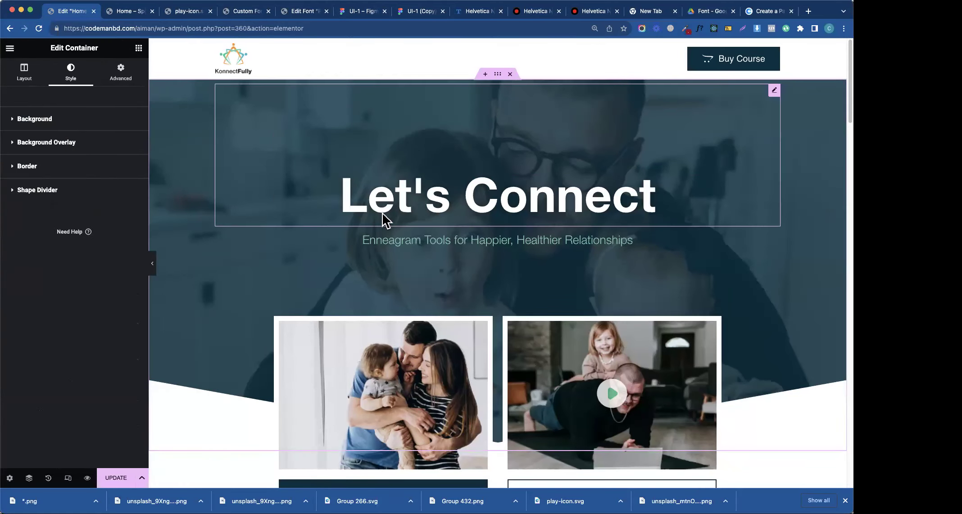
{"action": "left_click", "coordinate": [53, 198]}
{"action": "left_click", "coordinate": [105, 215]}
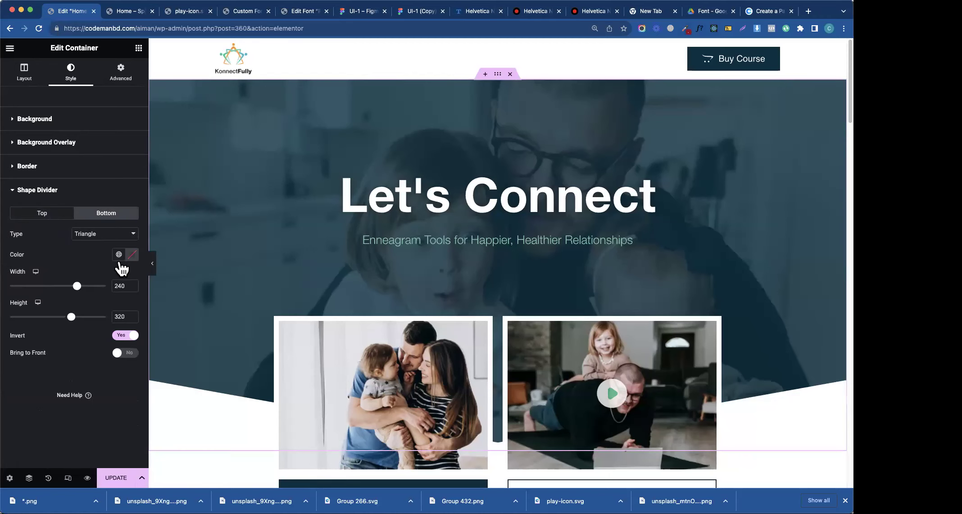
- Set the bottom Triangle divider's colour to white (#FFFFFF)
{"action": "left_click", "coordinate": [131, 255]}
{"action": "mouse_move", "coordinate": [123, 310]}
{"action": "left_mouse_down"}
{"action": "mouse_move", "coordinate": [99, 322]}
{"action": "mouse_move", "coordinate": [138, 346]}
{"action": "left_mouse_up"}
{"action": "left_click_drag", "start_coordinate": [74, 307], "coordinate": [69, 297]}
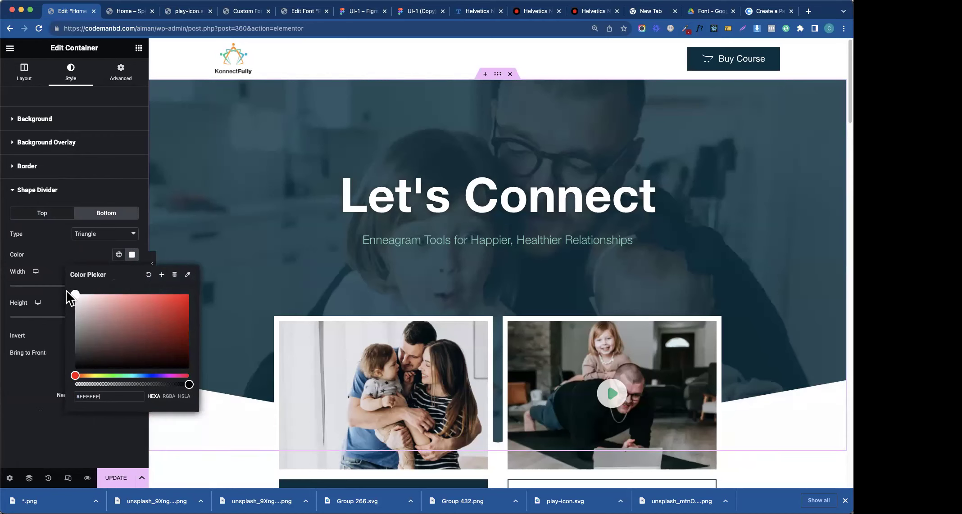
{"action": "left_click", "coordinate": [65, 260]}
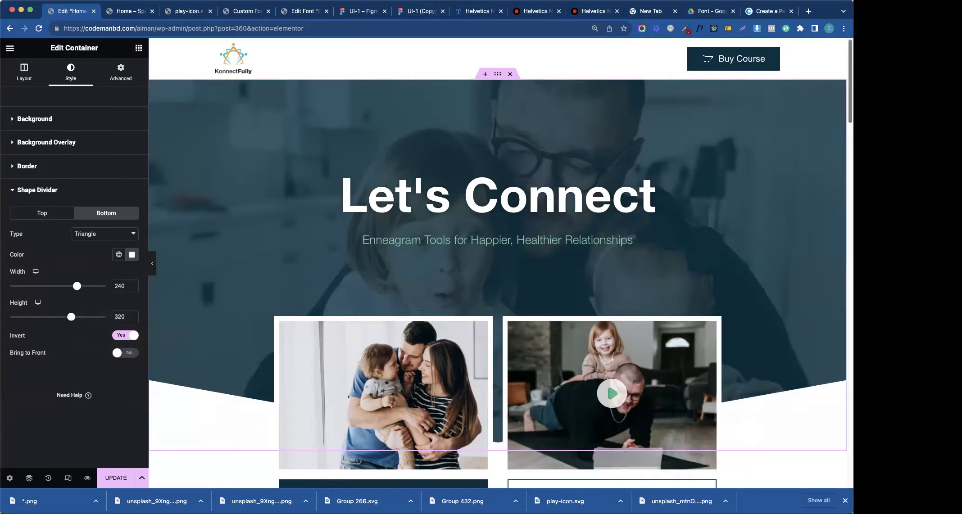
{"action": "scroll", "coordinate": [719, 236], "scroll_direction": "down", "scroll_amount": 5}
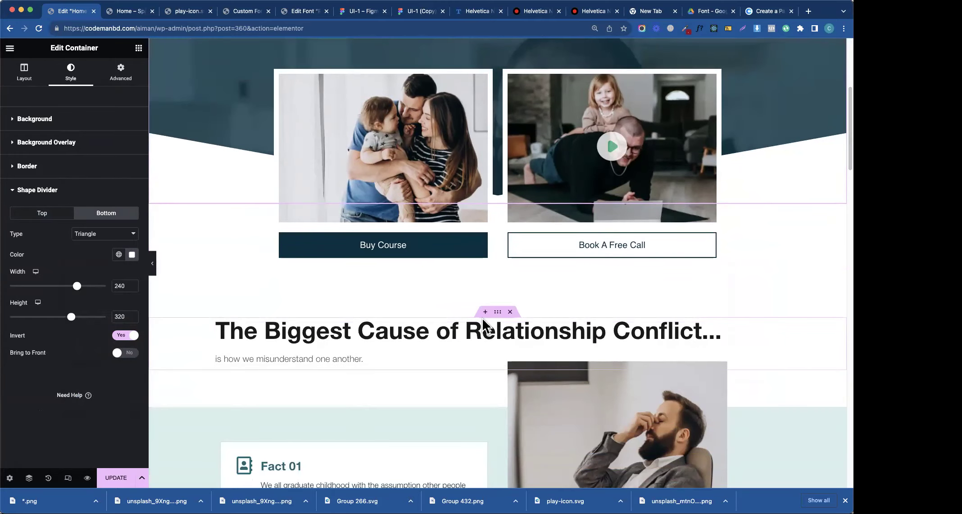
- Enter a top margin of 20 in the video cards container's spacing settings
{"action": "left_click", "coordinate": [484, 315]}
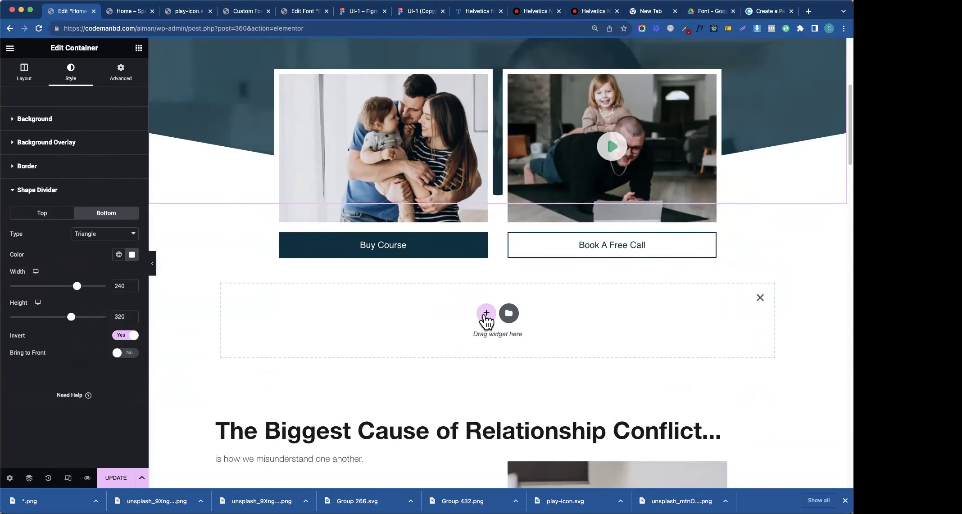
{"action": "scroll", "coordinate": [800, 123], "scroll_direction": "down", "scroll_amount": 4}
{"action": "scroll", "coordinate": [800, 123], "scroll_direction": "up", "scroll_amount": 8}
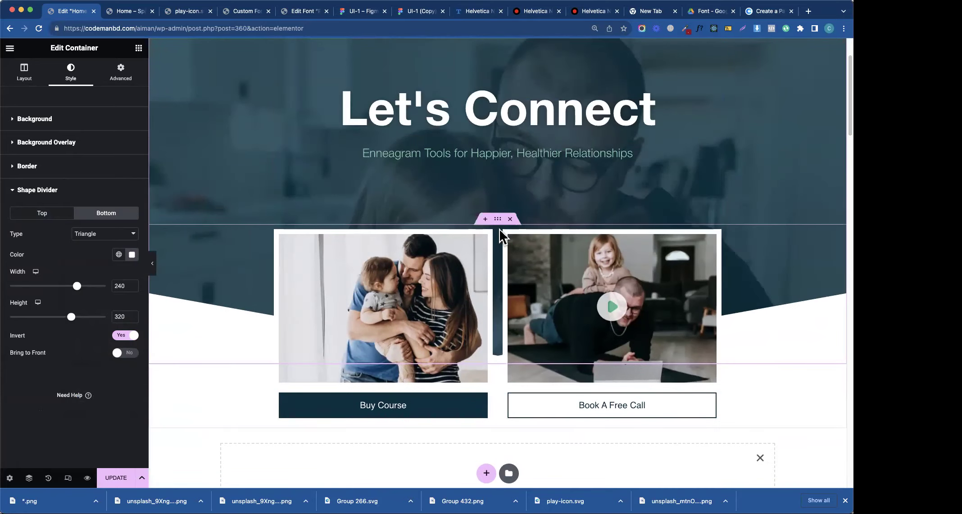
{"action": "left_click", "coordinate": [499, 224]}
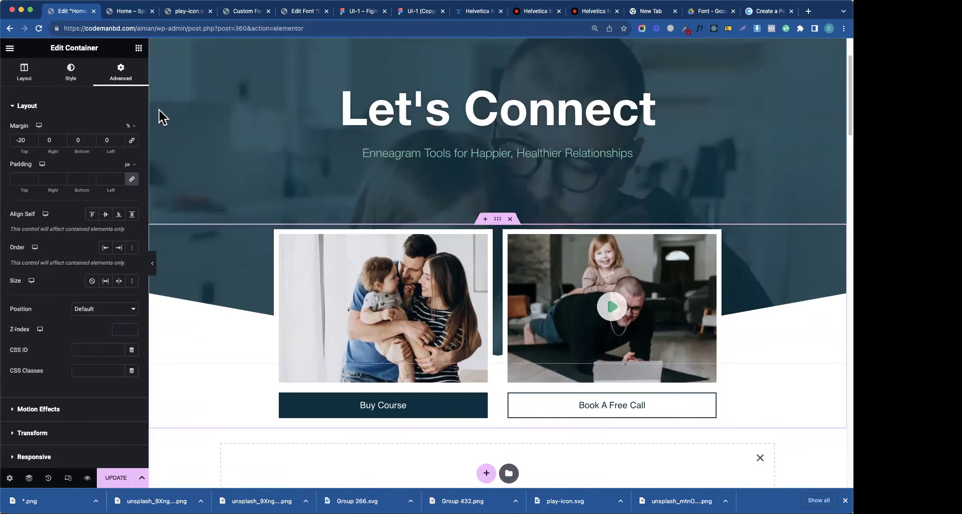
{"action": "left_click", "coordinate": [19, 140]}
{"action": "type", "text": "2"}
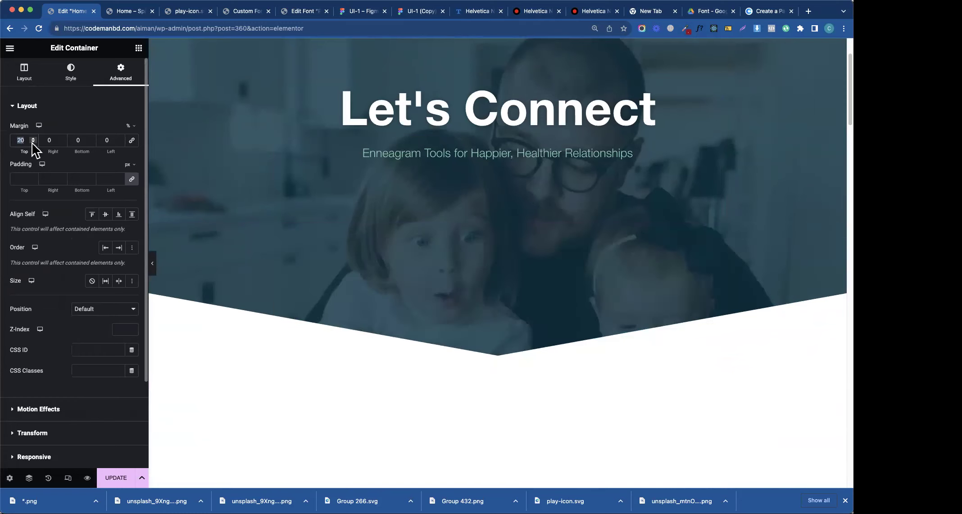
{"action": "type", "text": "0"}
- Add a single-column empty container above the video cards
{"action": "left_click", "coordinate": [485, 359]}
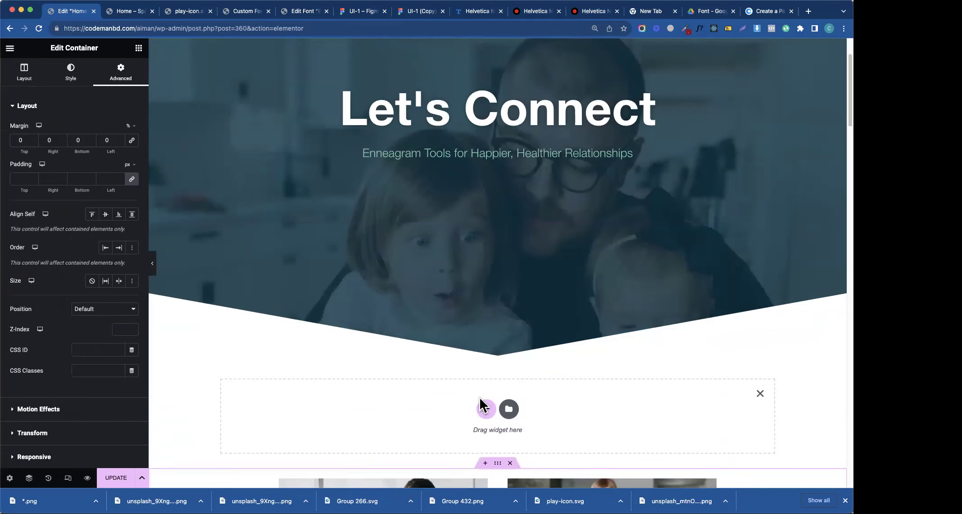
{"action": "left_click", "coordinate": [494, 411]}
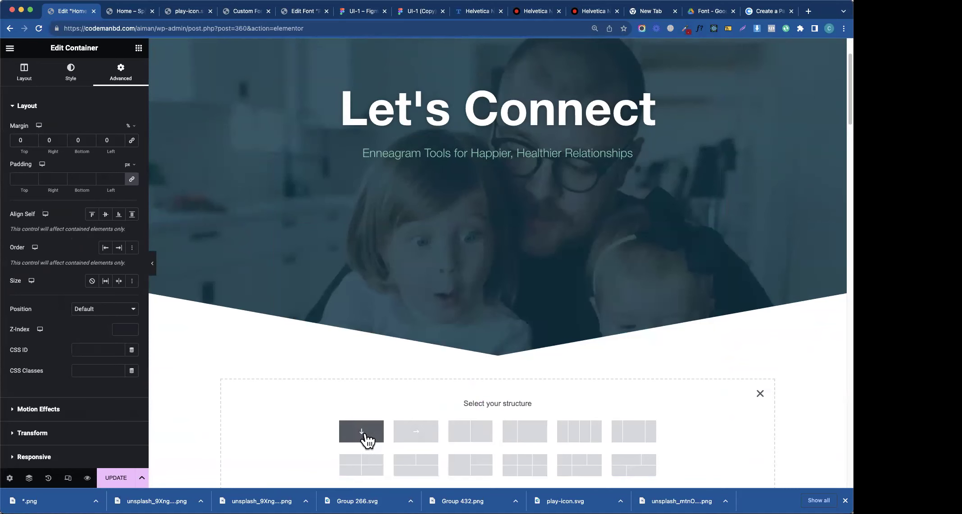
{"action": "left_click", "coordinate": [377, 433]}
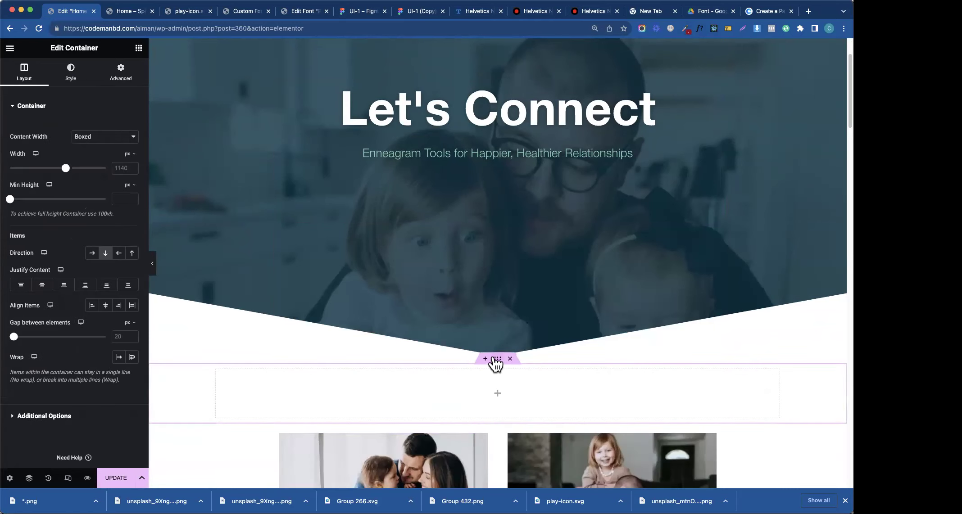
- Copy the hero container from its handle's context menu
{"action": "scroll", "coordinate": [468, 192], "scroll_direction": "up", "scroll_amount": 2}
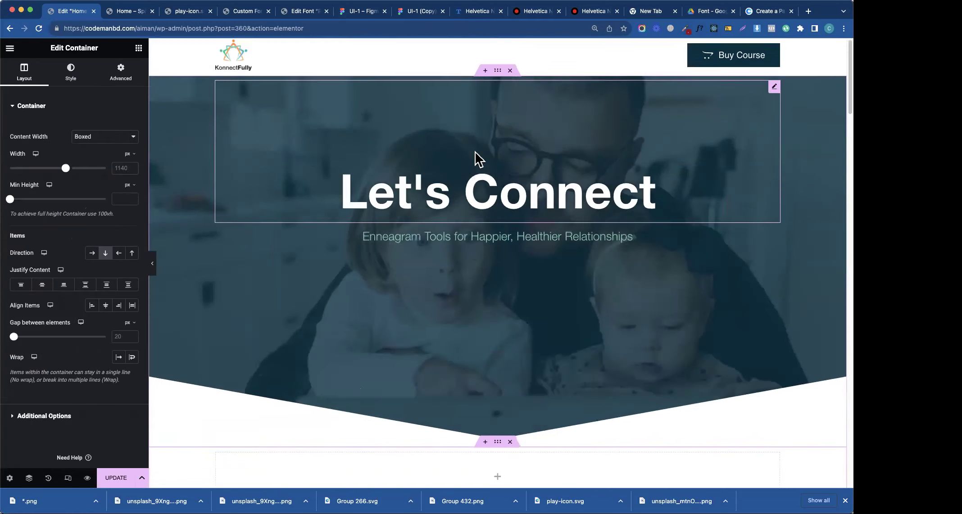
{"action": "right_click", "coordinate": [502, 83]}
{"action": "left_click", "coordinate": [514, 140]}
{"action": "scroll", "coordinate": [518, 233], "scroll_direction": "down", "scroll_amount": 5}
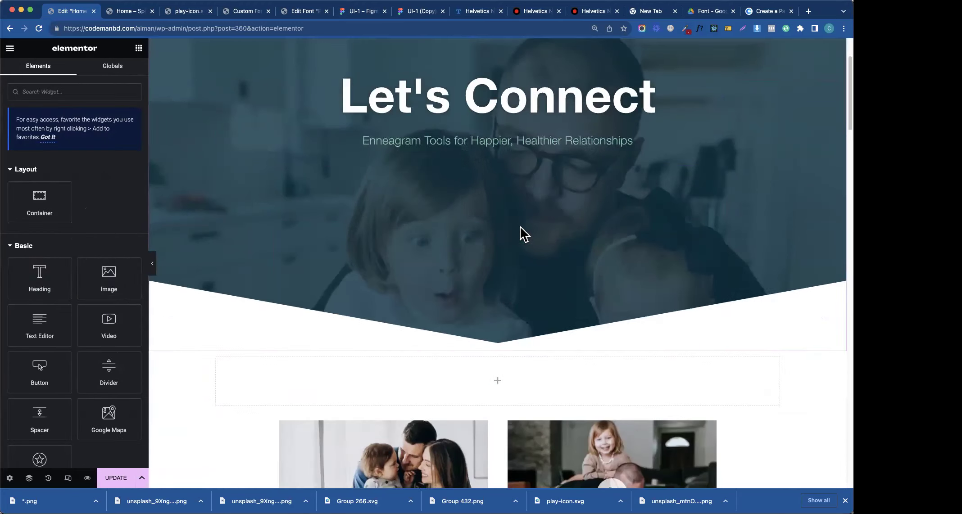
- Paste the hero's style onto the empty container and select it
{"action": "right_click", "coordinate": [498, 206]}
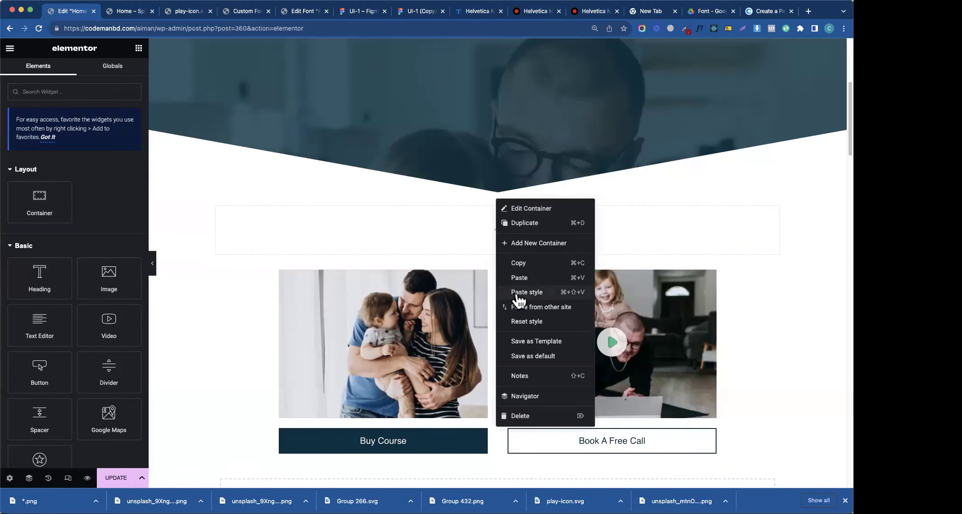
{"action": "left_click", "coordinate": [519, 294]}
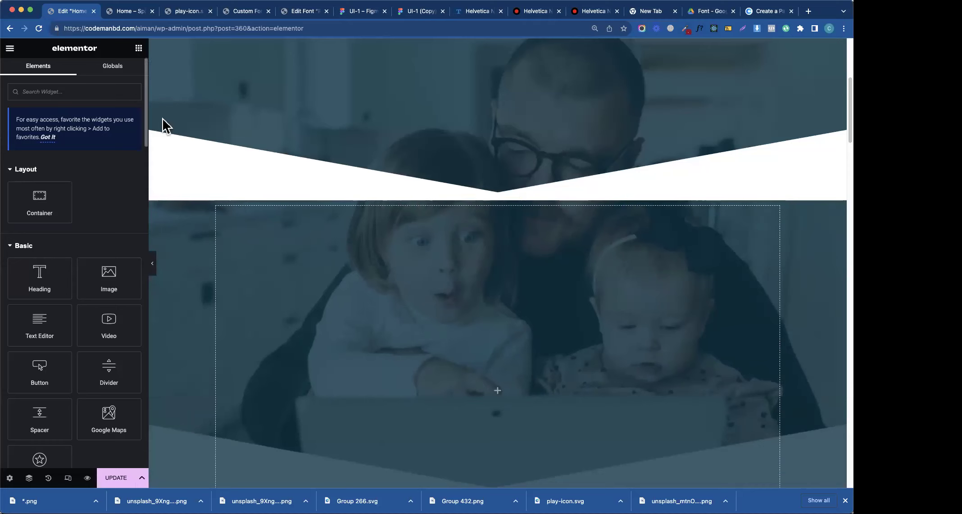
{"action": "left_click", "coordinate": [501, 198]}
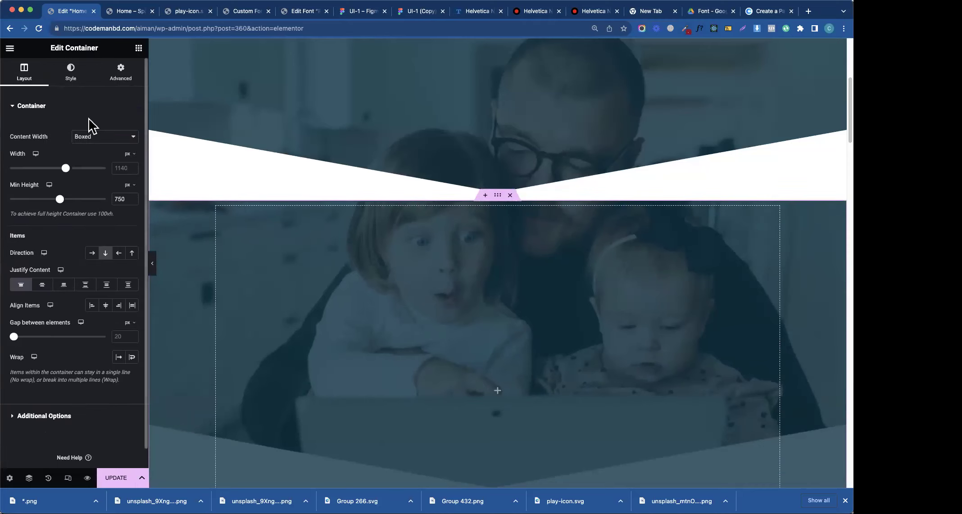
- Remove the copied photo and set the background to the Secondary global colour
{"action": "left_click", "coordinate": [82, 69]}
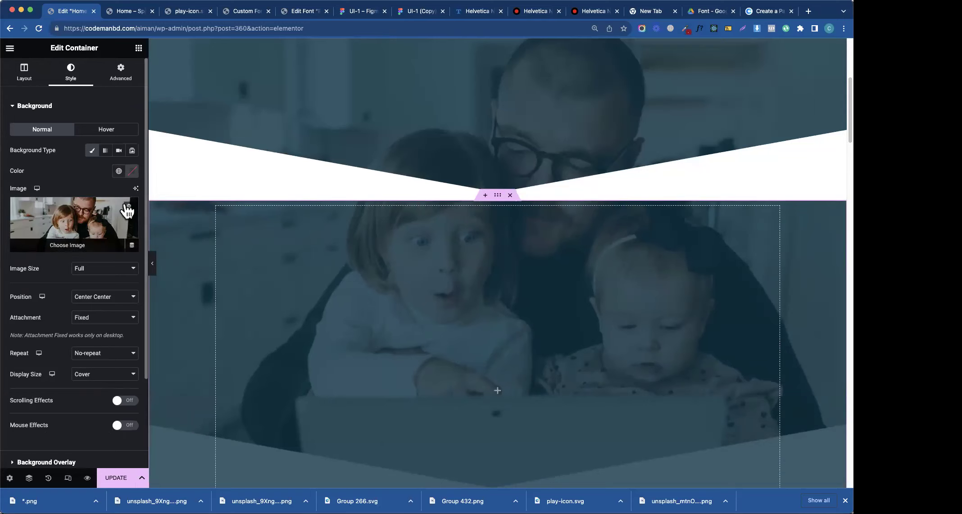
{"action": "left_click", "coordinate": [128, 208]}
{"action": "left_click", "coordinate": [118, 171]}
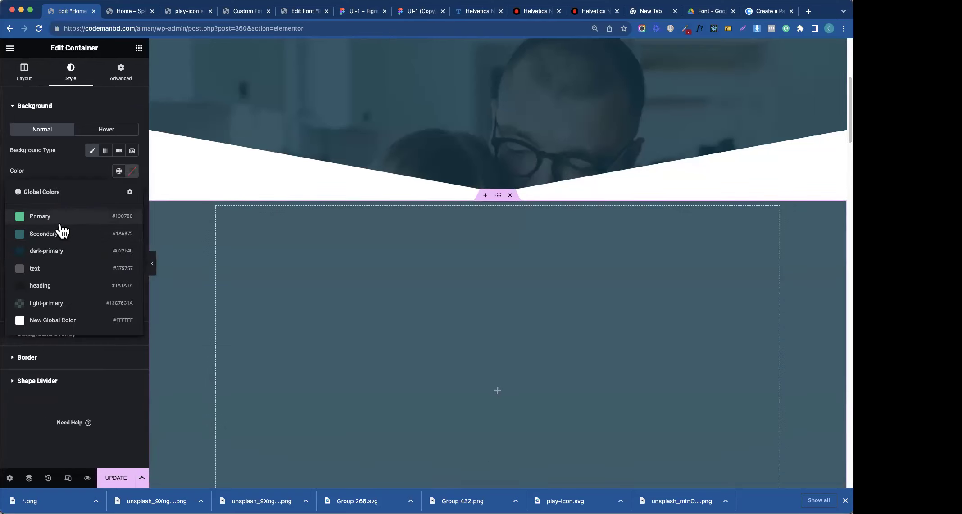
{"action": "left_click", "coordinate": [62, 231]}
- Clear the background overlay colour so the green fill shows through
{"action": "left_click", "coordinate": [52, 335]}
{"action": "left_click", "coordinate": [132, 207]}
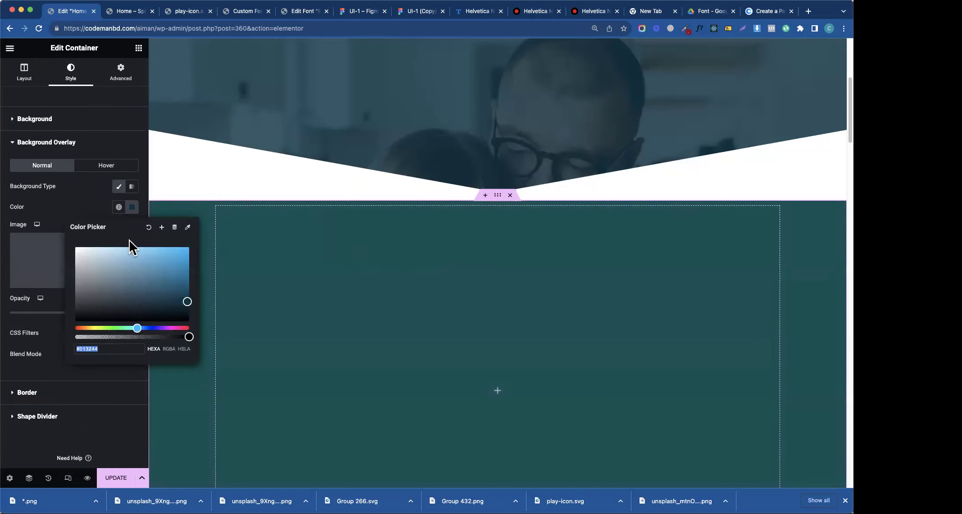
{"action": "left_click", "coordinate": [149, 228]}
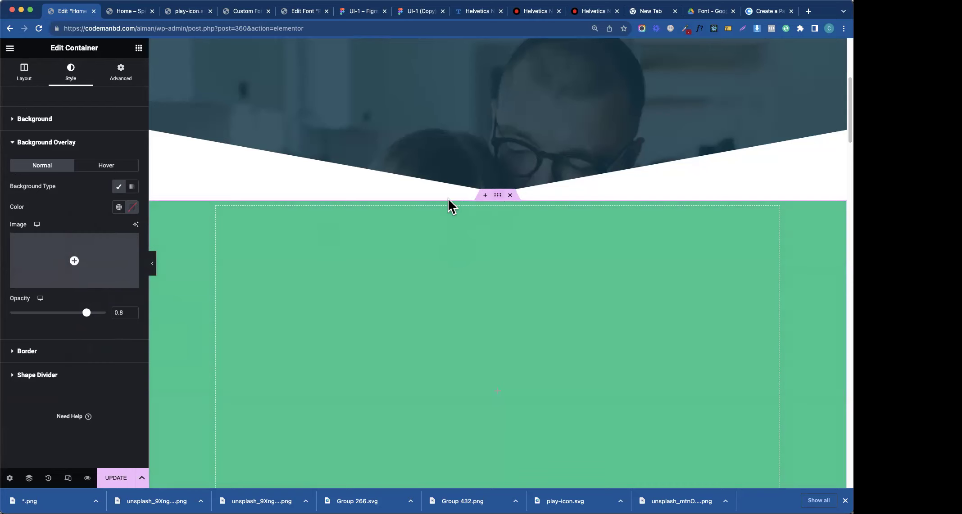
{"action": "scroll", "coordinate": [268, 228], "scroll_direction": "up", "scroll_amount": 5}
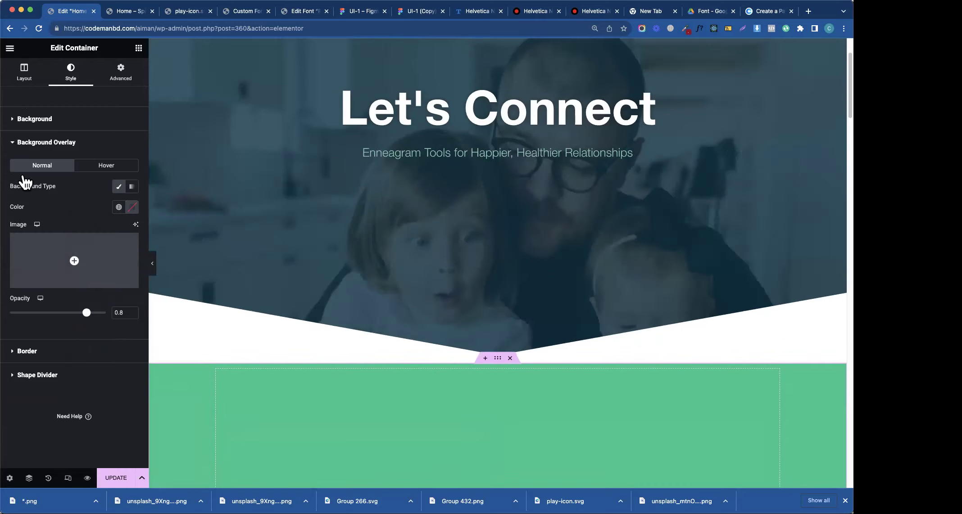
- Change the green container's minimum height from 750 to 800
{"action": "left_click", "coordinate": [37, 83]}
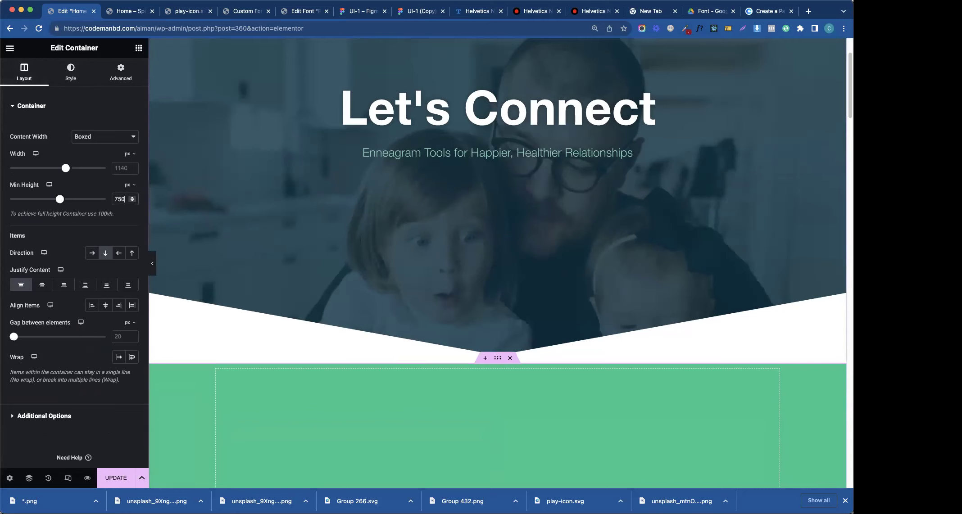
{"action": "double_click", "coordinate": [119, 199]}
{"action": "key", "text": "BackSpace"}
{"action": "type", "text": "8"}
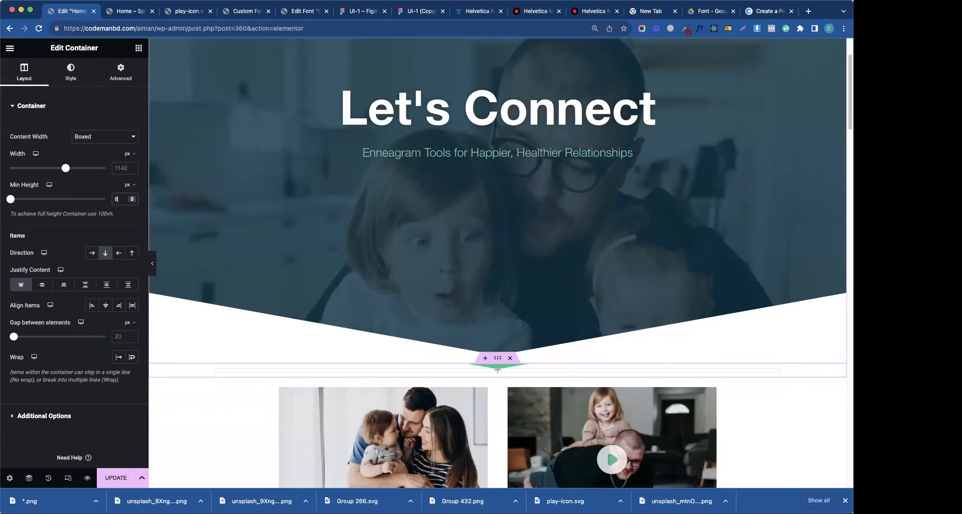
{"action": "type", "text": "00"}
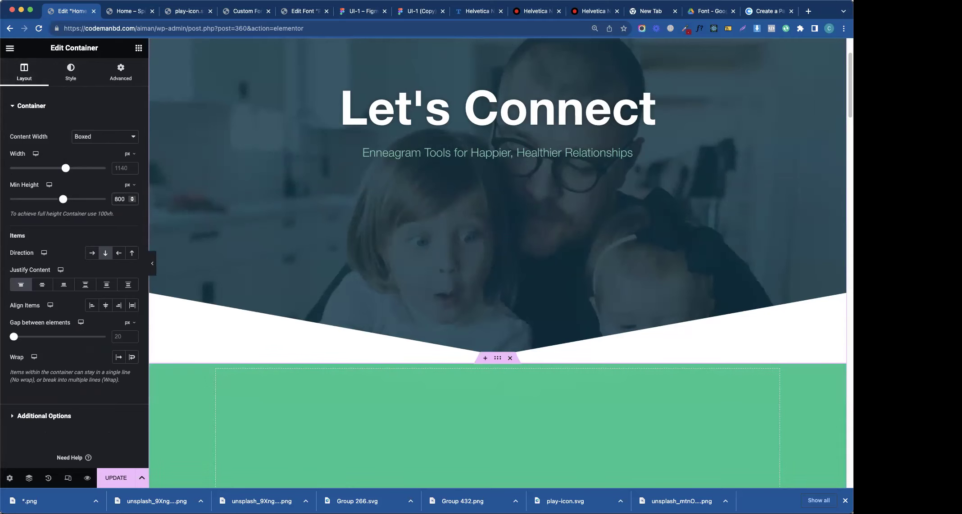
- Switch the green container's margins to % and pull its top margin up to -49%
{"action": "left_click", "coordinate": [120, 71]}
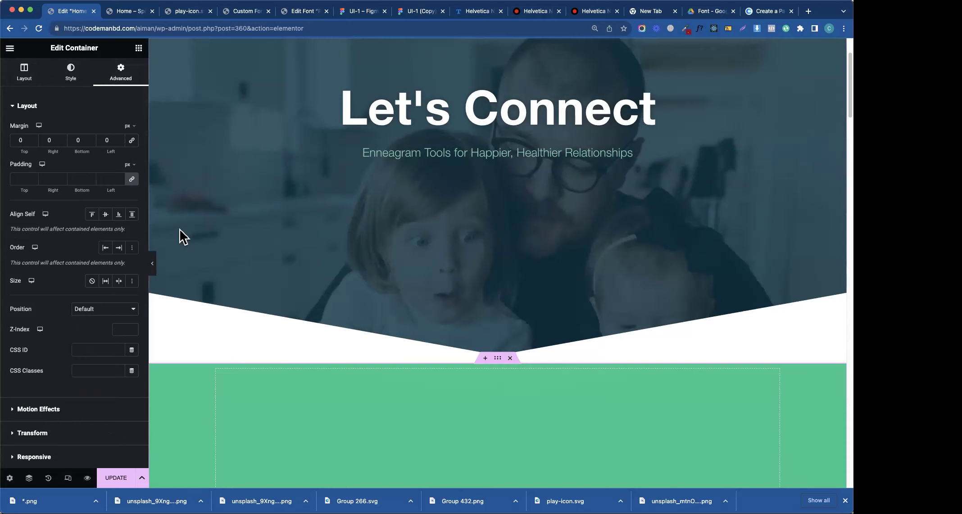
{"action": "left_click", "coordinate": [129, 127]}
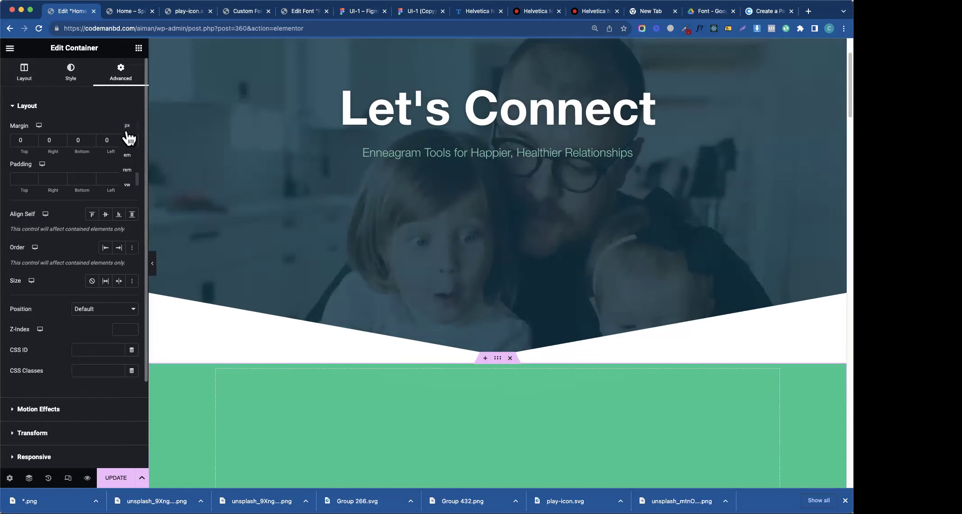
{"action": "left_click", "coordinate": [128, 141]}
{"action": "left_click_drag", "start_coordinate": [80, 153], "coordinate": [61, 153]}
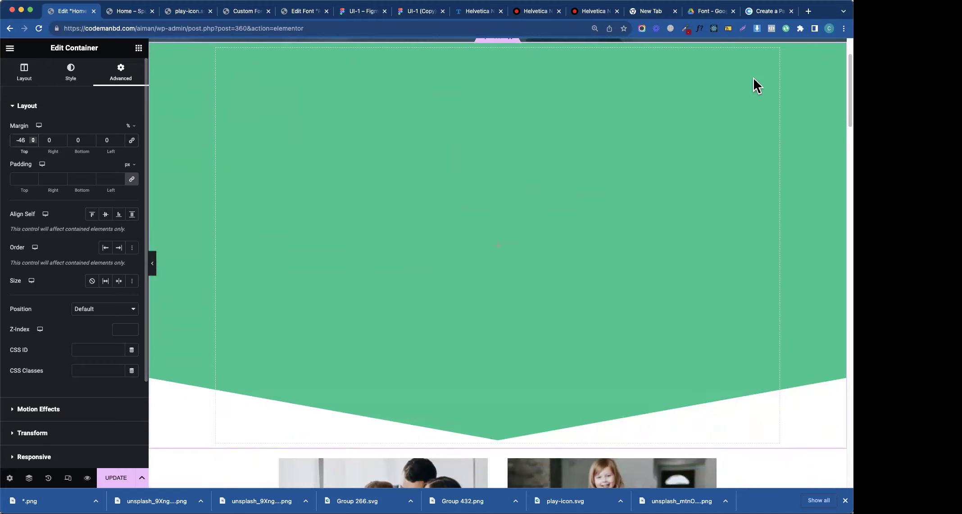
{"action": "scroll", "coordinate": [595, 159], "scroll_direction": "up", "scroll_amount": 3}
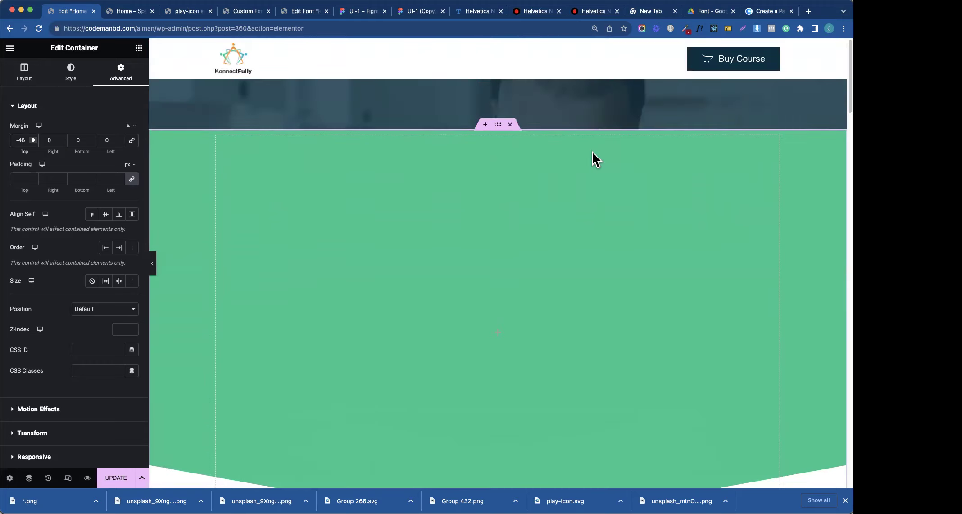
{"action": "key", "text": "Down"}
{"action": "key", "text": "Down"}
{"action": "key", "text": "Down"}
{"action": "key", "text": "Down"}
{"action": "key", "text": "Down"}
{"action": "key", "text": "Down"}
{"action": "key", "text": "Down"}
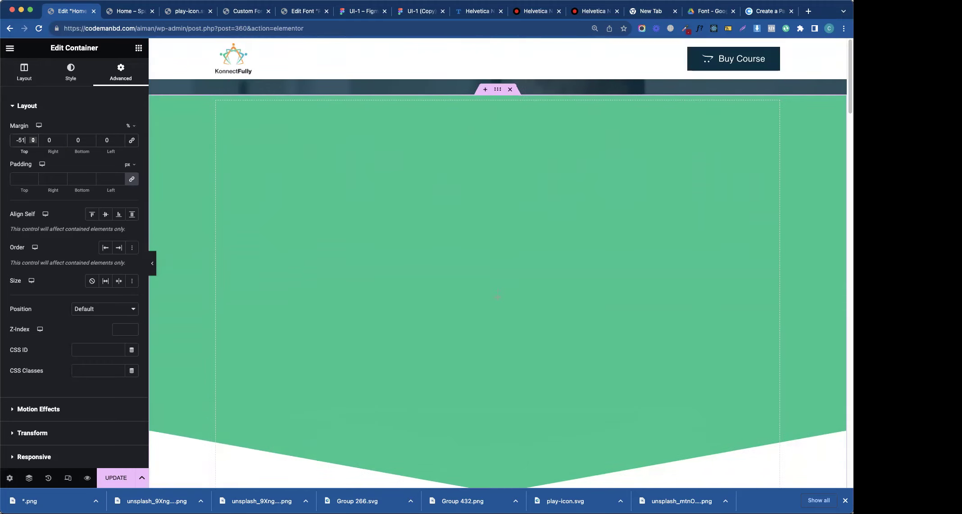
{"action": "key", "text": "Down"}
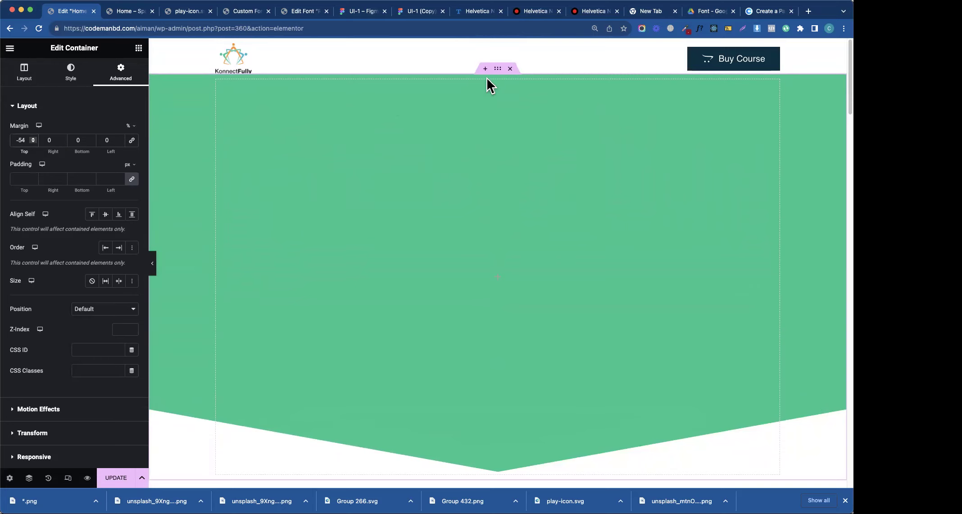
{"action": "key", "text": "Up"}
{"action": "key", "text": "Up"}
{"action": "key", "text": "Up"}
{"action": "key", "text": "Up"}
{"action": "key", "text": "Up"}
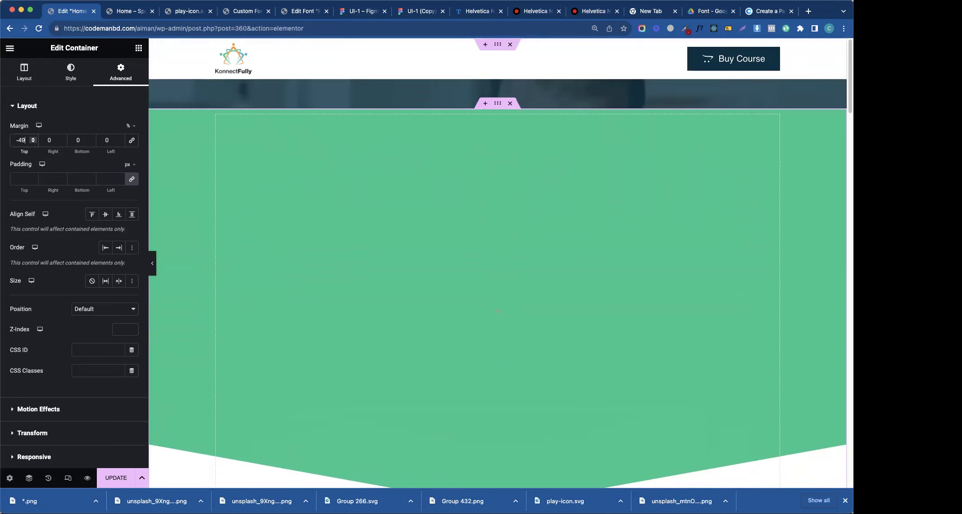
- Give the hero container a z-index of 10
{"action": "left_click", "coordinate": [486, 75]}
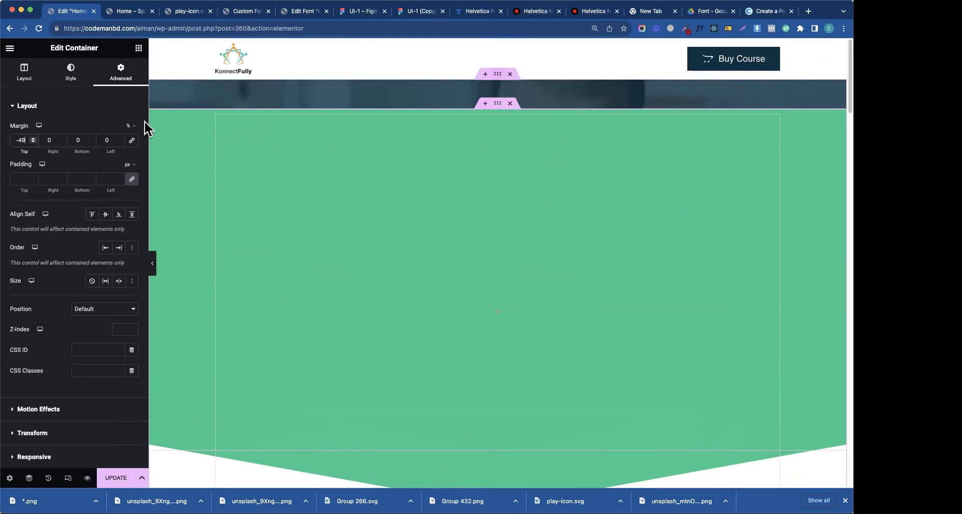
{"action": "left_click", "coordinate": [120, 71]}
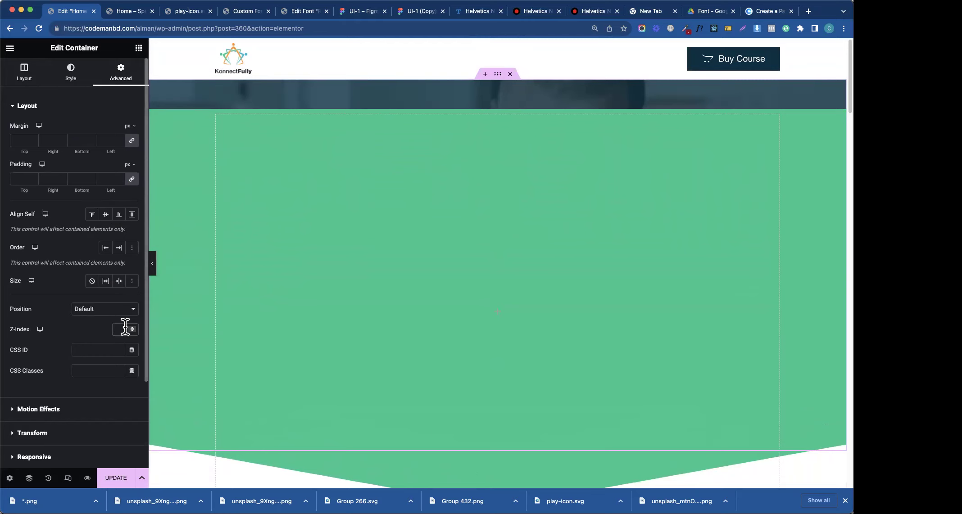
{"action": "type", "text": "10"}
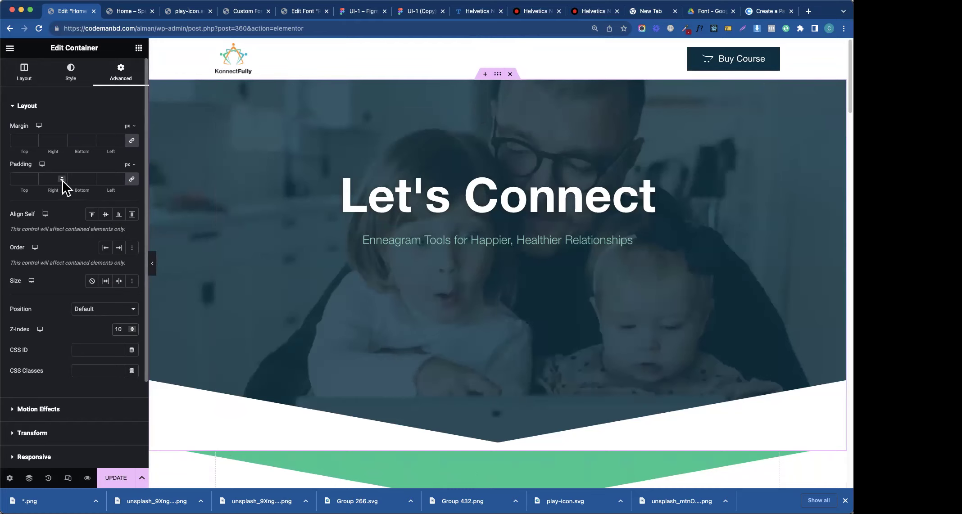
- Go to the hero's Style settings and open the Bottom shape divider options
{"action": "left_click", "coordinate": [62, 83]}
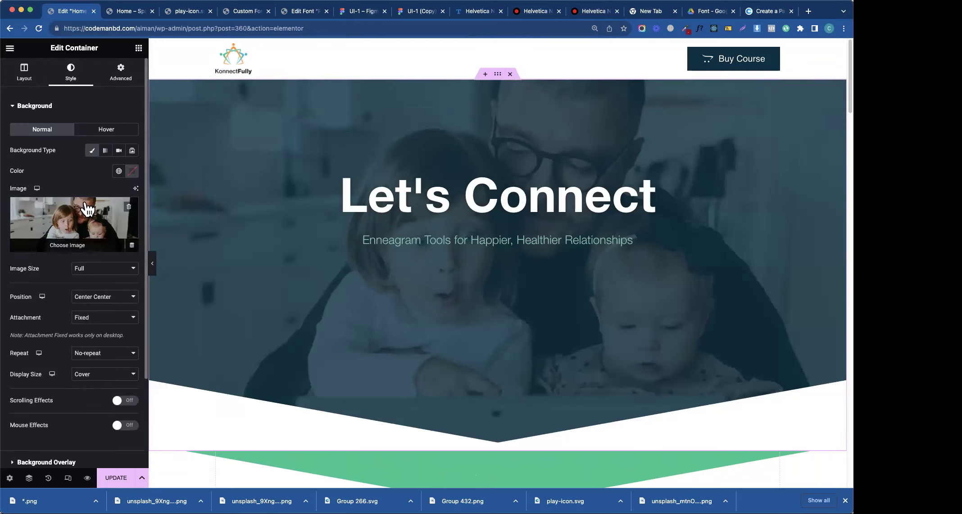
{"action": "left_click", "coordinate": [47, 109]}
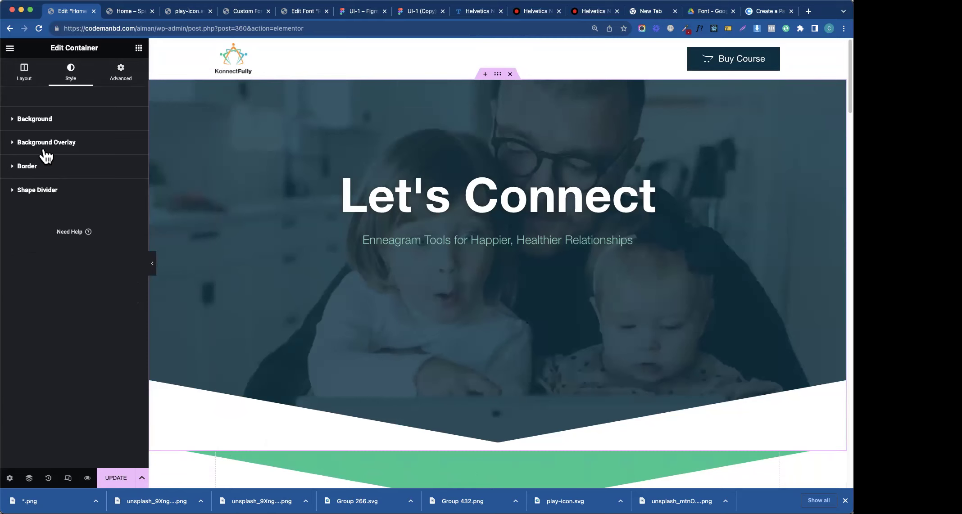
{"action": "left_click", "coordinate": [45, 150]}
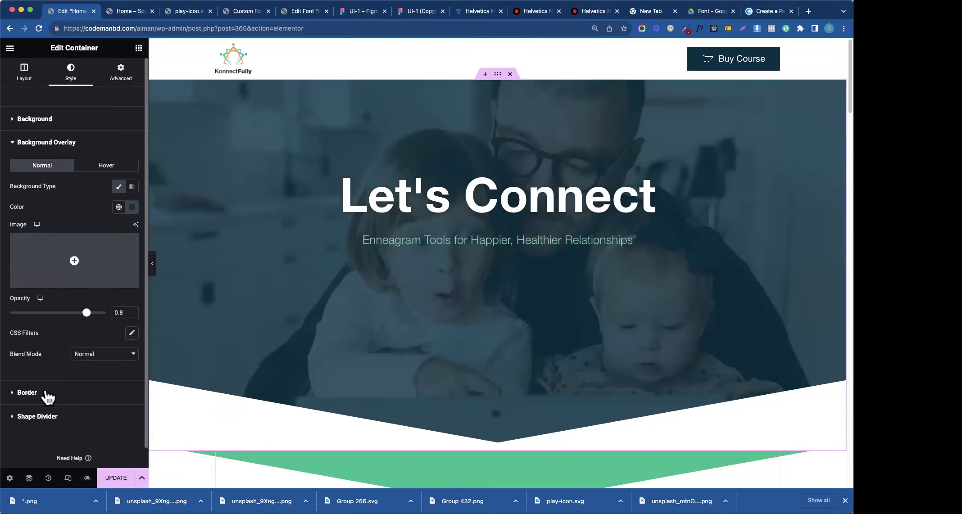
{"action": "left_click", "coordinate": [49, 417]}
{"action": "left_click", "coordinate": [104, 214]}
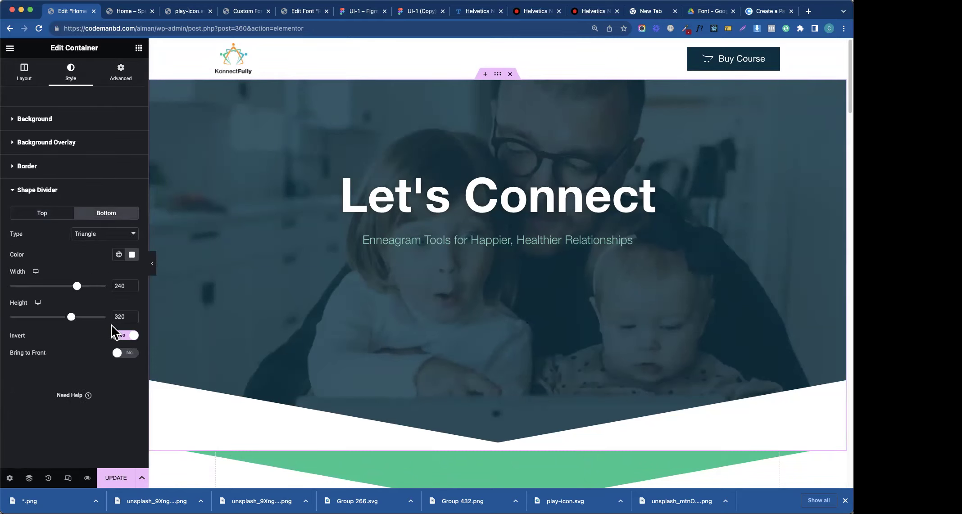
- Test transparency on the bottom divider's colour, leaving it solid white #FFFFFF
{"action": "left_click", "coordinate": [131, 254]}
{"action": "left_click_drag", "start_coordinate": [189, 384], "coordinate": [190, 383]}
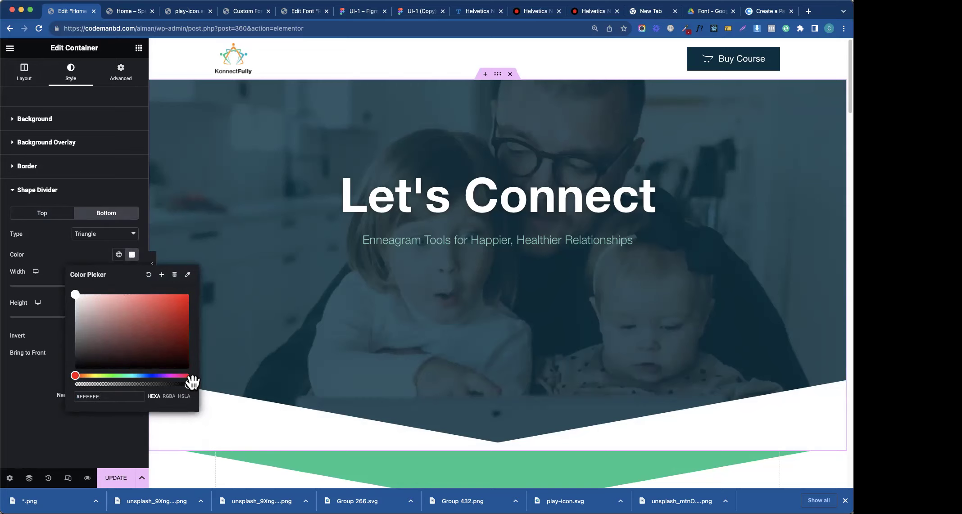
{"action": "left_click_drag", "start_coordinate": [189, 386], "coordinate": [83, 385]}
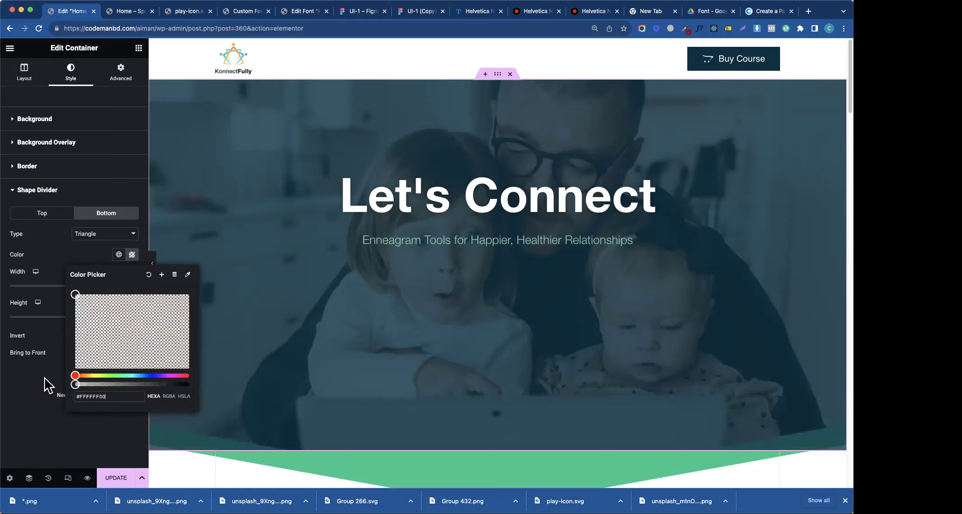
{"action": "left_click_drag", "start_coordinate": [68, 382], "coordinate": [44, 387]}
{"action": "left_click_drag", "start_coordinate": [94, 384], "coordinate": [195, 401]}
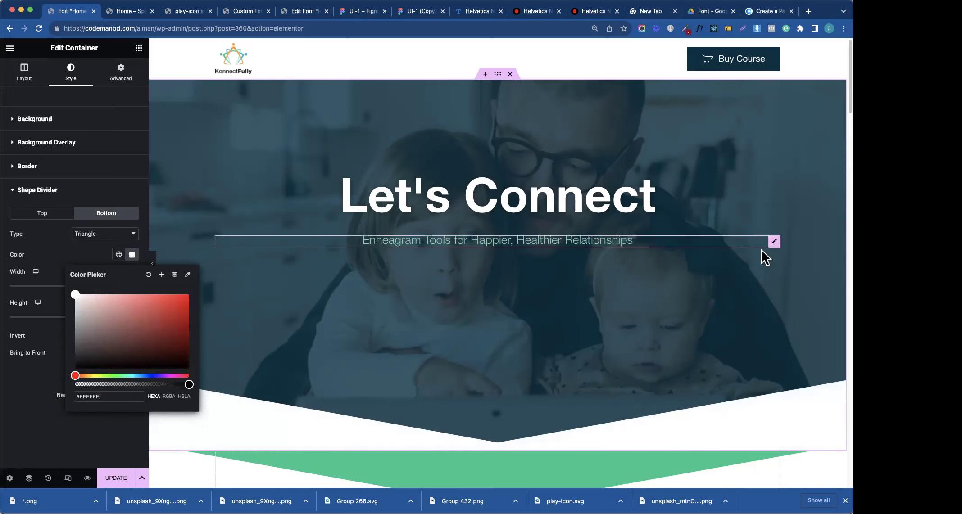
{"action": "scroll", "coordinate": [837, 108], "scroll_direction": "down", "scroll_amount": 5}
{"action": "scroll", "coordinate": [839, 107], "scroll_direction": "up", "scroll_amount": 5}
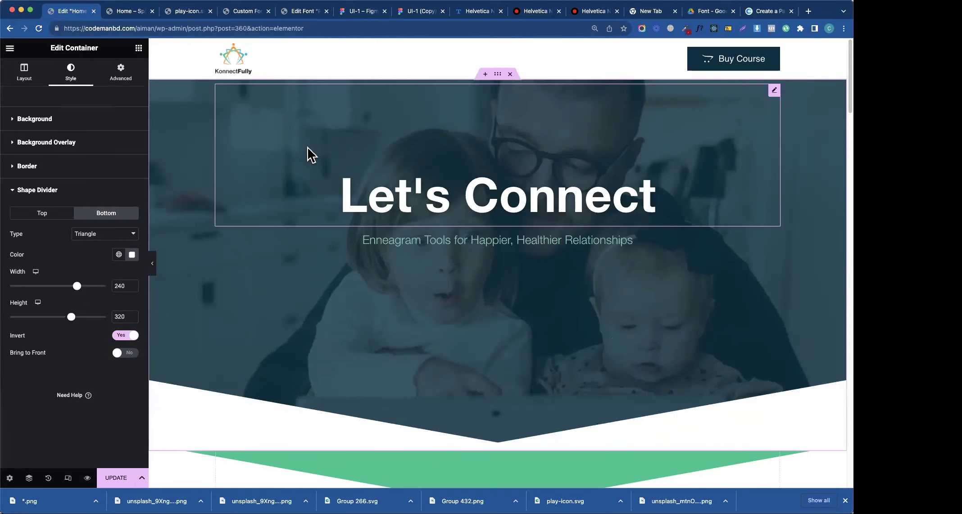
- Open the UI-1 (Copy) Figma file and review the hero overlay Rectangle 350's points
{"action": "left_click", "coordinate": [356, 13]}
{"action": "left_click_drag", "start_coordinate": [706, 428], "coordinate": [658, 75]}
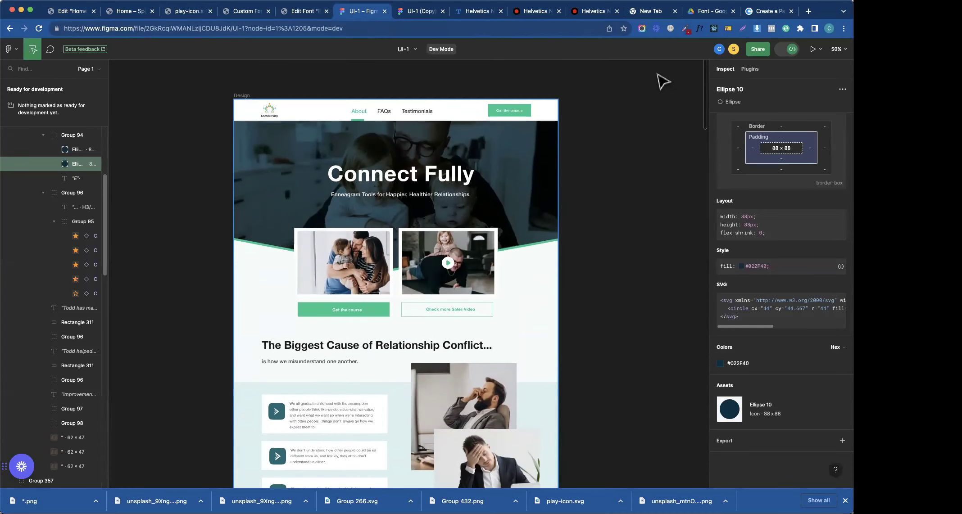
{"action": "left_click", "coordinate": [421, 12]}
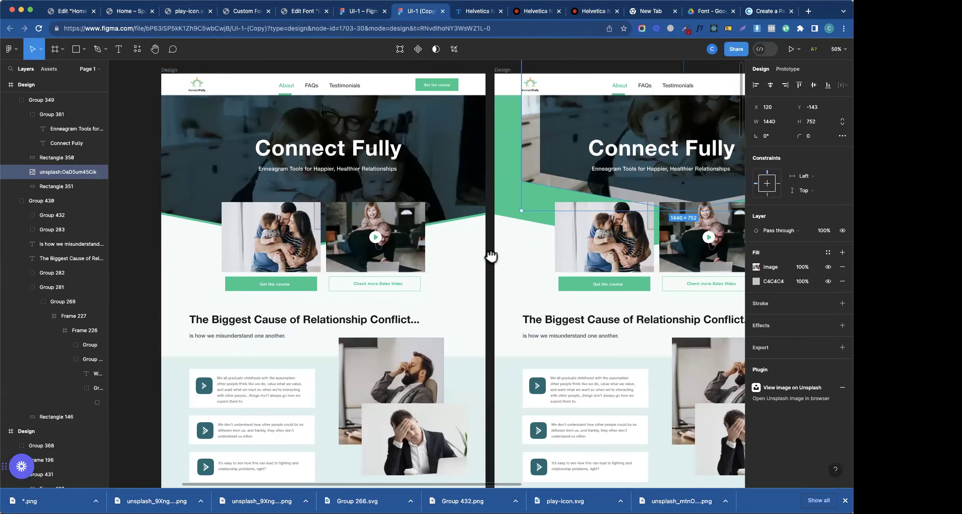
{"action": "scroll", "coordinate": [406, 245], "scroll_direction": "left", "scroll_amount": 5}
{"action": "double_click", "coordinate": [358, 237]}
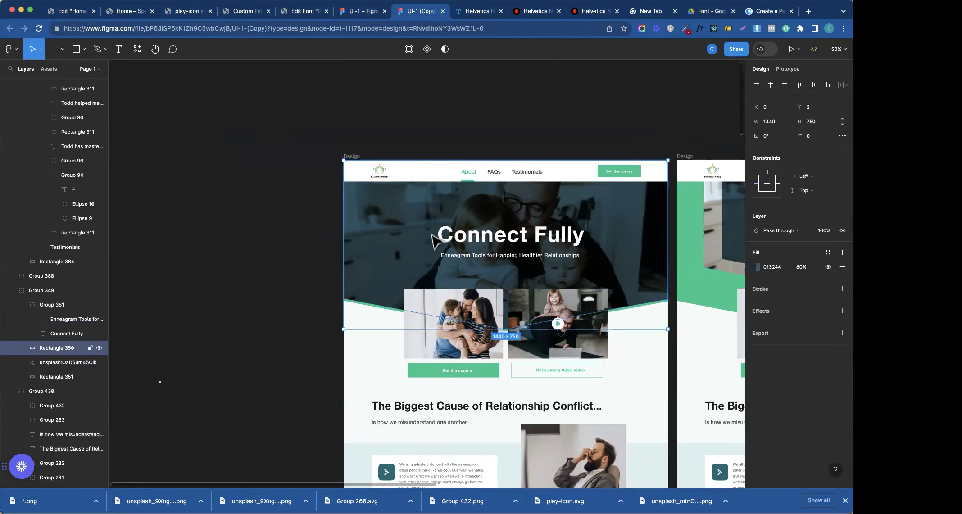
{"action": "scroll", "coordinate": [585, 237], "scroll_direction": "right", "scroll_amount": 10}
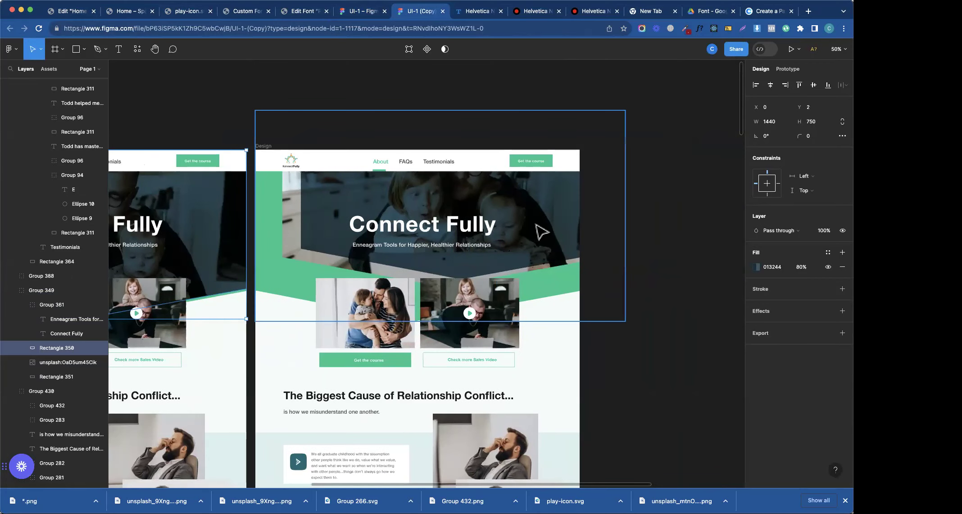
{"action": "double_click", "coordinate": [542, 232]}
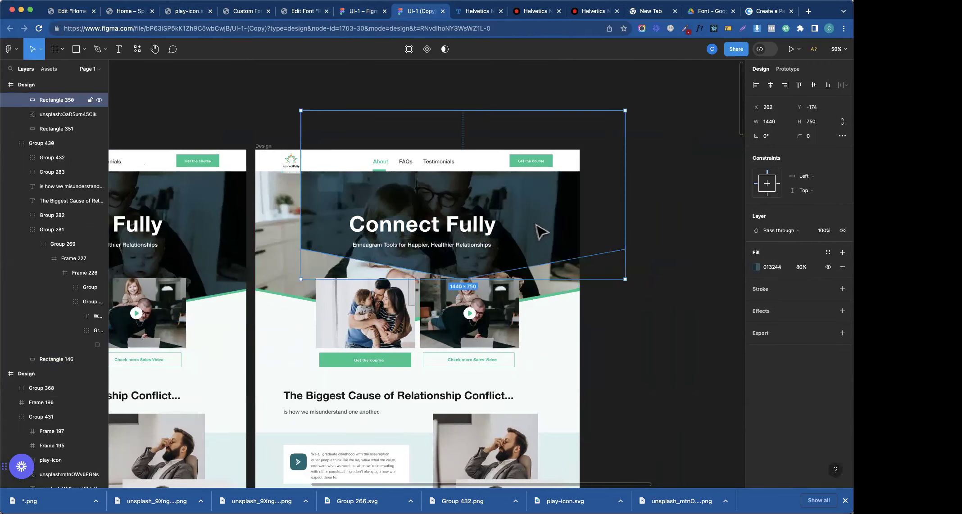
{"action": "double_click", "coordinate": [541, 232]}
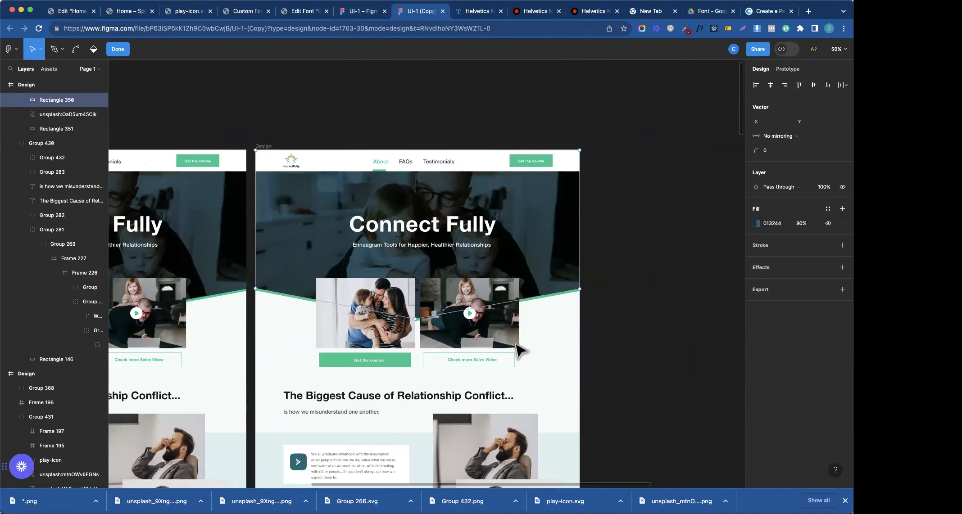
{"action": "key", "text": "Escape"}
{"action": "left_click", "coordinate": [599, 339]}
- Move the video cards group aside and pull Group 349 out of the Design frame
{"action": "left_click", "coordinate": [508, 364]}
{"action": "left_click_drag", "start_coordinate": [514, 358], "coordinate": [714, 395]}
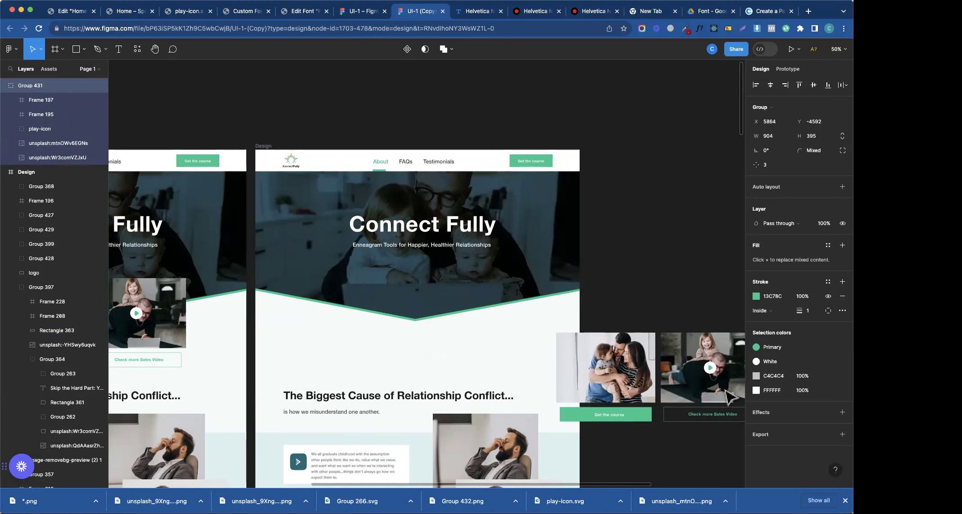
{"action": "left_click", "coordinate": [562, 283]}
{"action": "left_click_drag", "start_coordinate": [599, 279], "coordinate": [534, 288]}
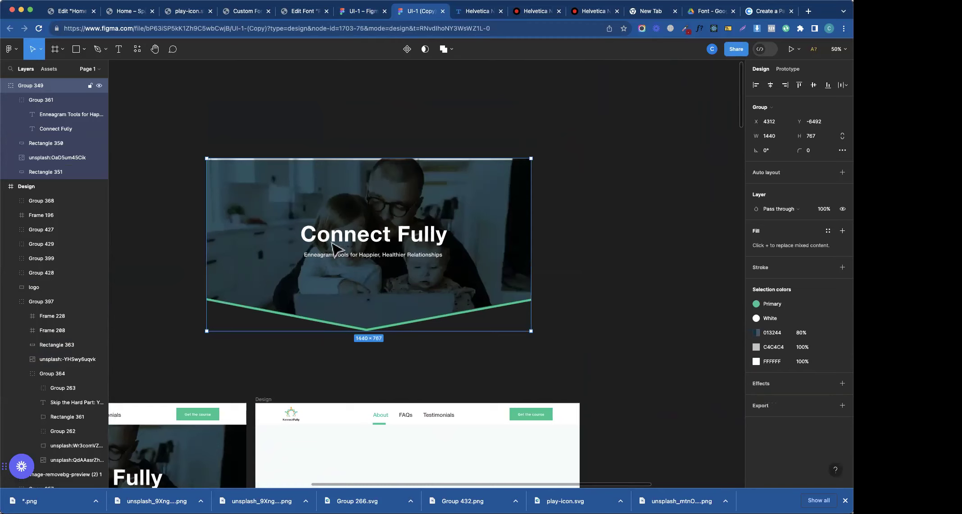
- Delete the 'Connect Fully' heading and subtitle, then export Group 349 as a PNG
{"action": "left_click", "coordinate": [335, 248]}
{"action": "key", "text": "Delete"}
{"action": "left_click", "coordinate": [347, 256]}
{"action": "key", "text": "Delete"}
{"action": "left_click", "coordinate": [518, 269]}
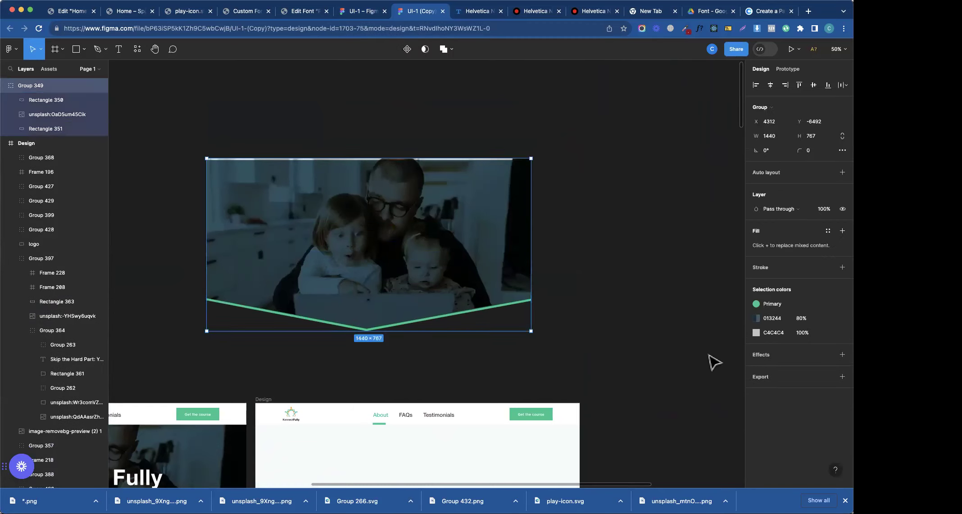
{"action": "left_click", "coordinate": [816, 389]}
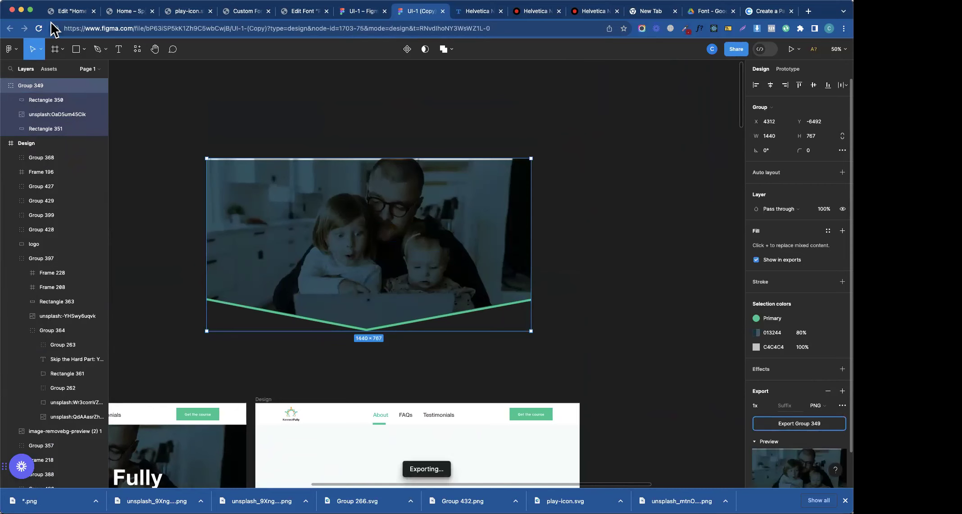
{"action": "left_click", "coordinate": [66, 12]}
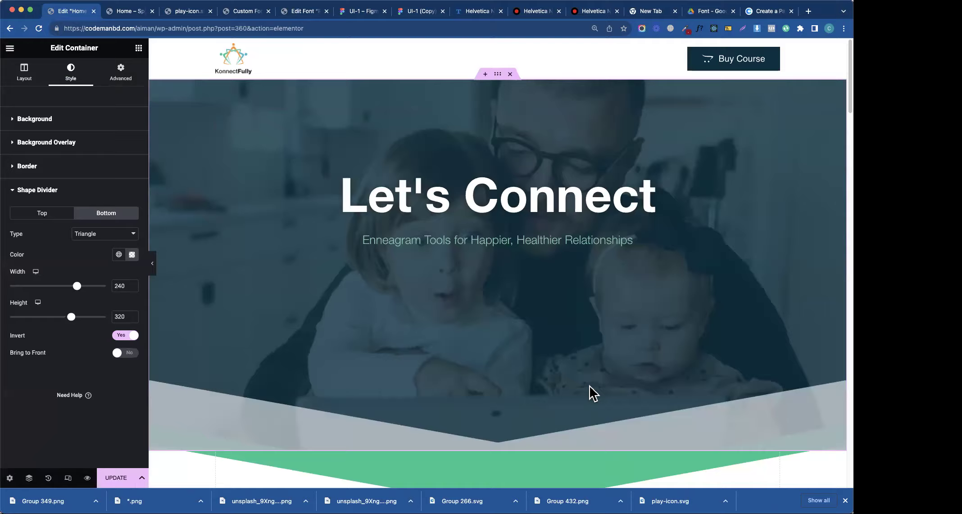
- Delete the separate green-divider container below the hero
{"action": "scroll", "coordinate": [591, 393], "scroll_direction": "down", "scroll_amount": 5}
{"action": "right_click", "coordinate": [509, 260]}
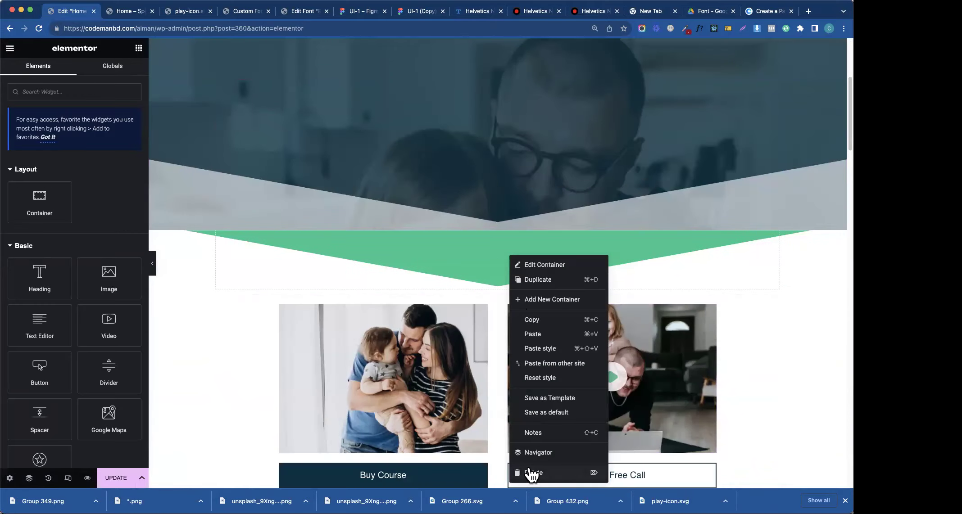
{"action": "left_click", "coordinate": [533, 473]}
{"action": "scroll", "coordinate": [440, 232], "scroll_direction": "up", "scroll_amount": 5}
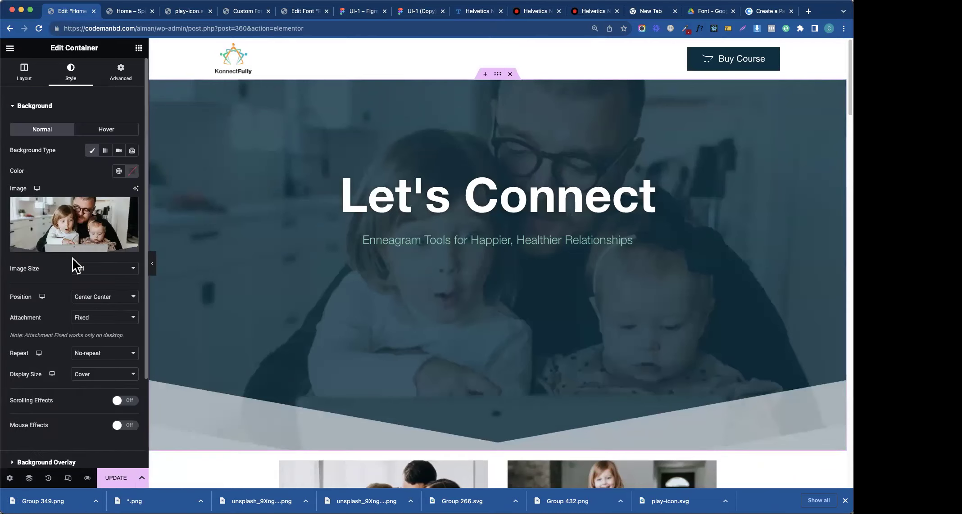
{"action": "scroll", "coordinate": [75, 360], "scroll_direction": "down", "scroll_amount": 3}
- Keep the hero's bottom shape divider as Triangle and make its colour fully opaque
{"action": "left_click", "coordinate": [72, 395]}
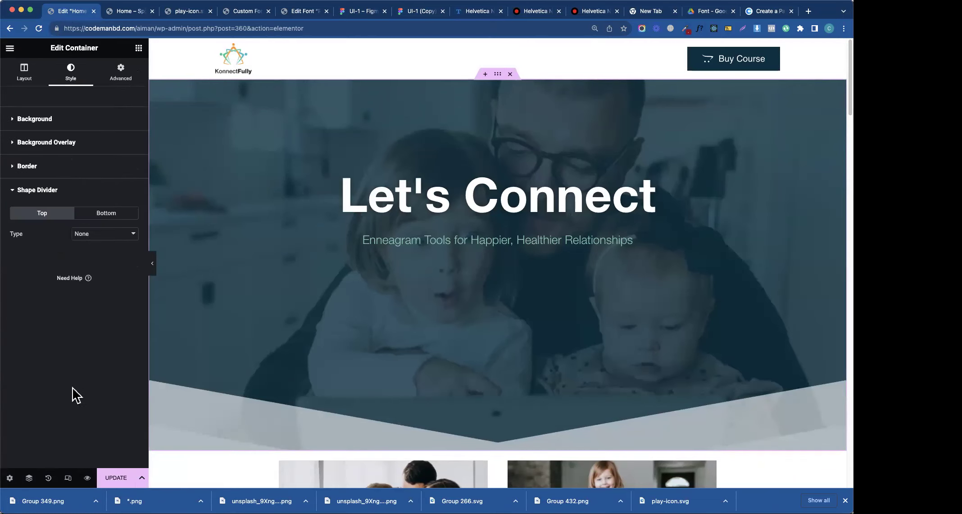
{"action": "left_click", "coordinate": [107, 222]}
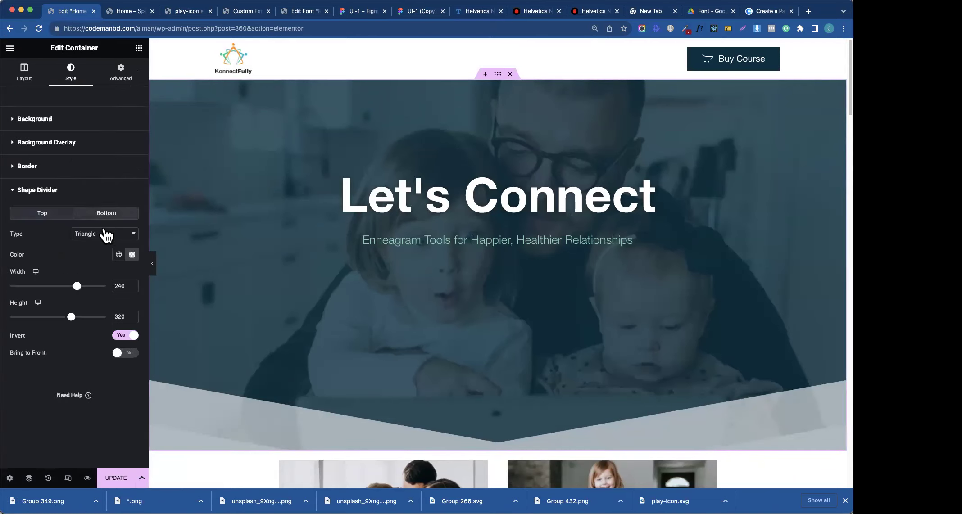
{"action": "left_click", "coordinate": [104, 233]}
{"action": "left_click", "coordinate": [50, 248]}
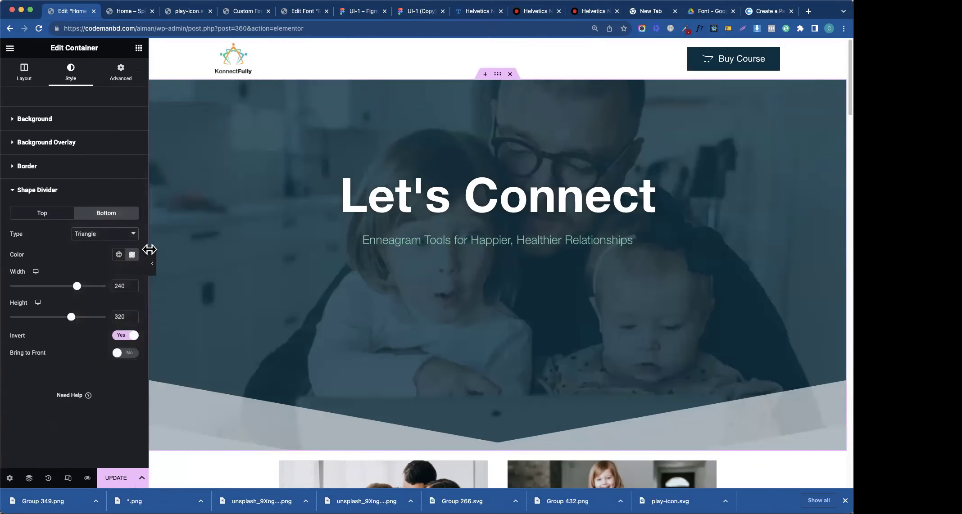
{"action": "left_click", "coordinate": [131, 254]}
{"action": "left_click_drag", "start_coordinate": [138, 384], "coordinate": [189, 384]}
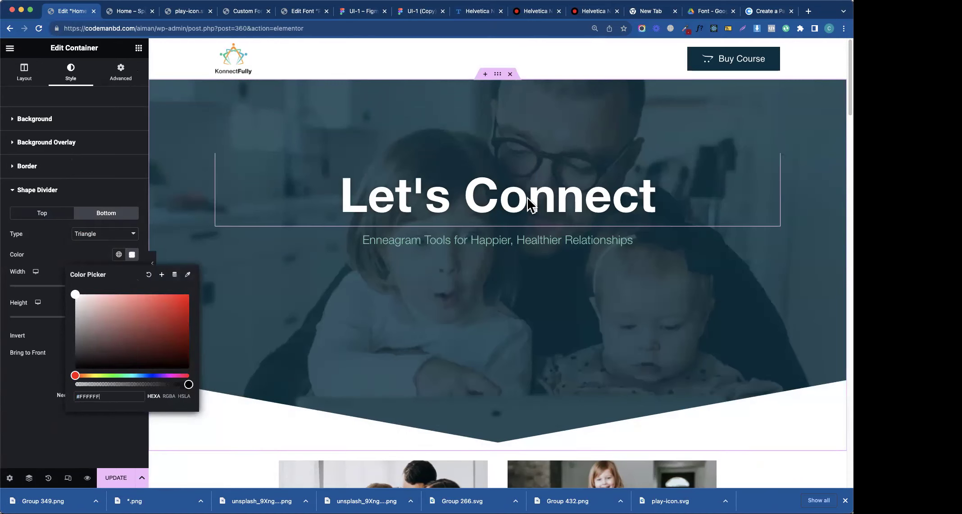
{"action": "left_click", "coordinate": [500, 78]}
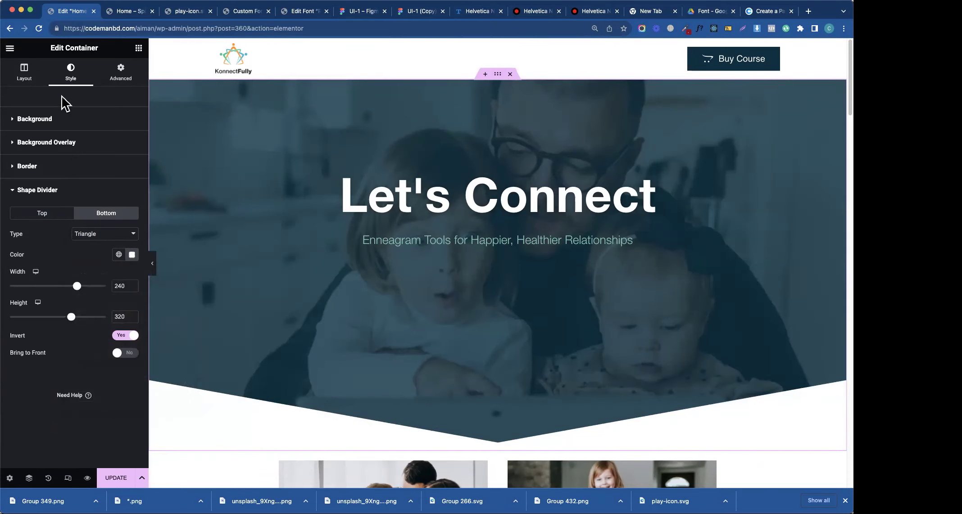
{"action": "left_click", "coordinate": [66, 120]}
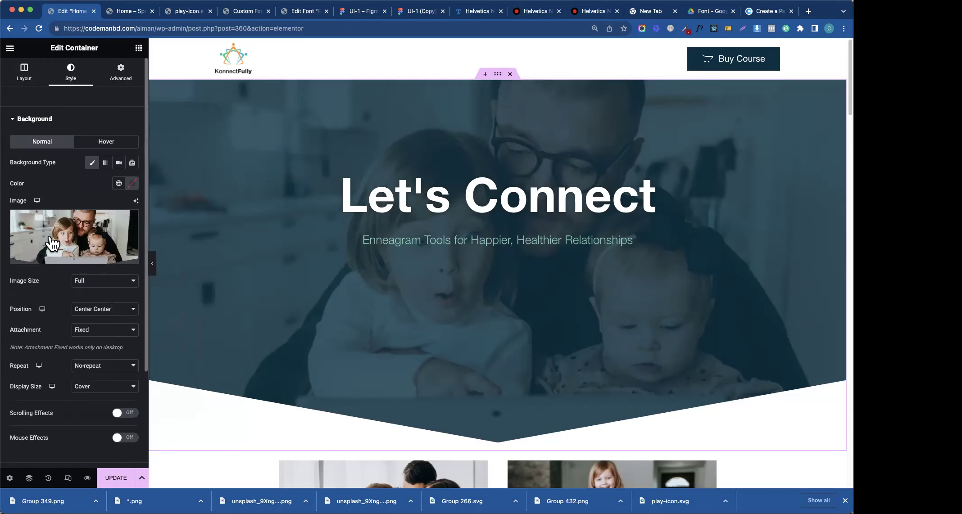
- Upload Group 349.png and set it as the hero's background image
{"action": "left_click", "coordinate": [53, 243]}
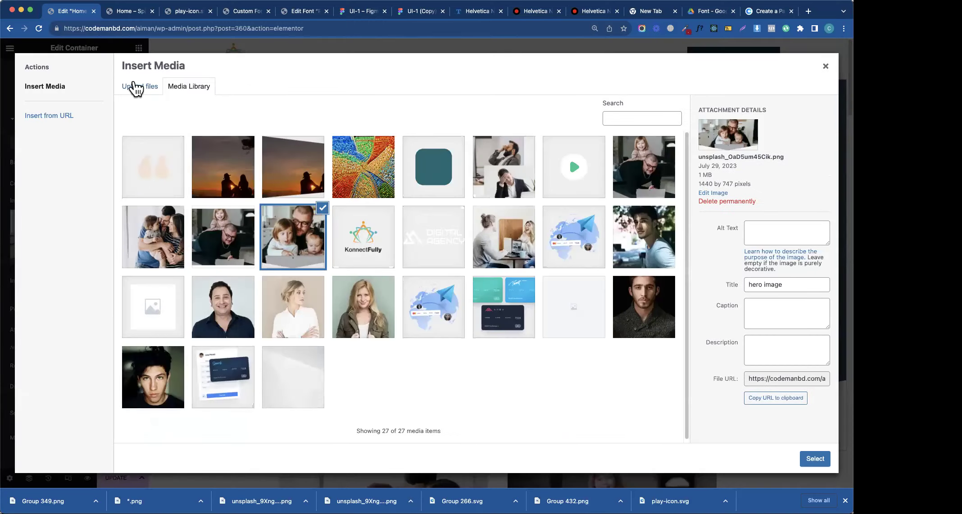
{"action": "left_click", "coordinate": [135, 89]}
{"action": "left_click_drag", "start_coordinate": [90, 490], "coordinate": [297, 195]}
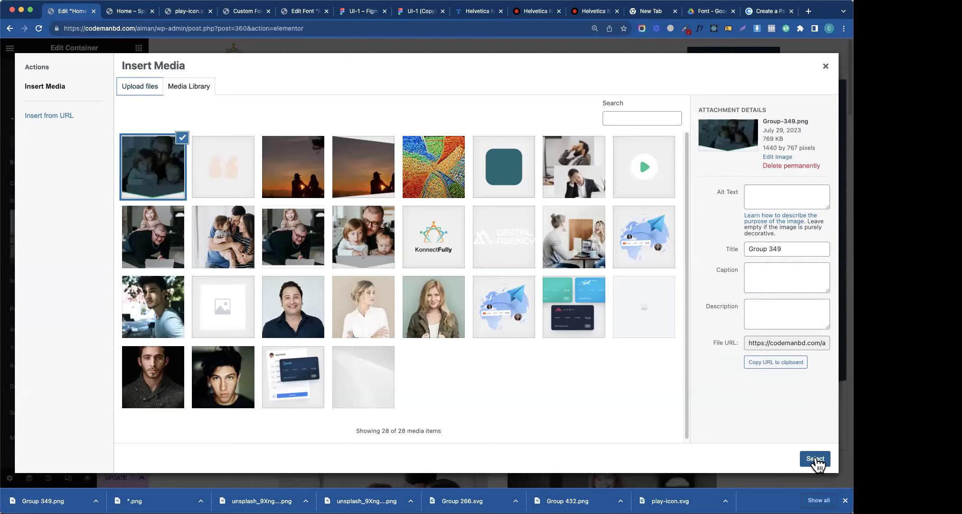
{"action": "left_click", "coordinate": [815, 458]}
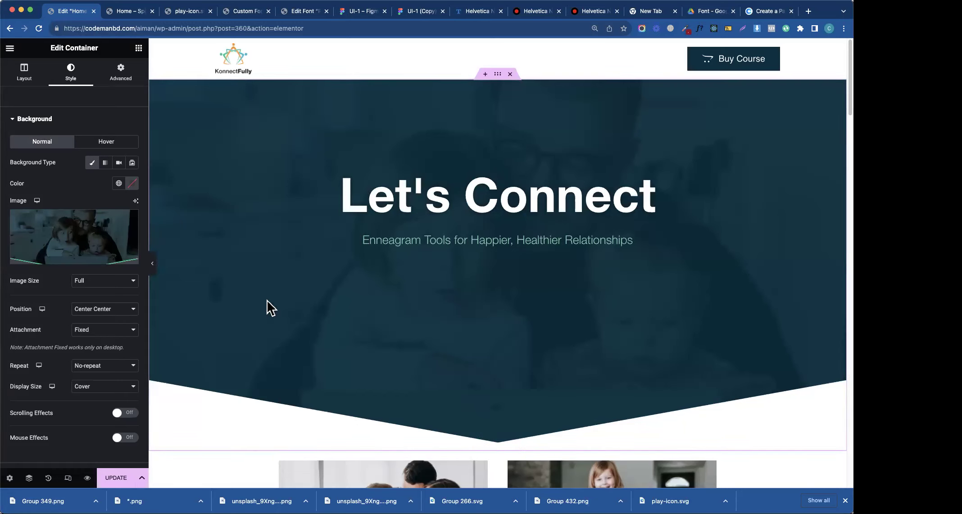
{"action": "left_click", "coordinate": [31, 119]}
{"action": "left_click", "coordinate": [53, 190]}
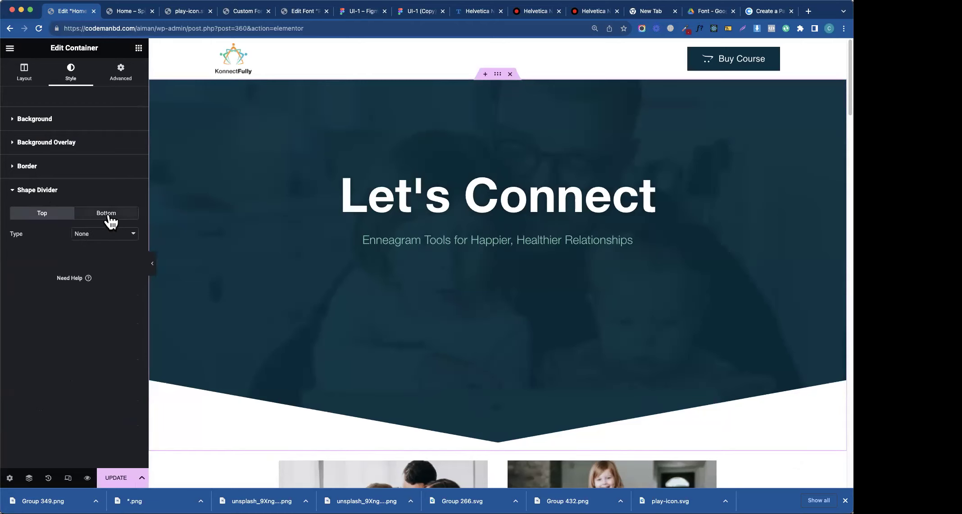
- Set the hero's bottom shape divider to None and clear the dark background overlay colour
{"action": "left_click", "coordinate": [107, 215]}
{"action": "left_click", "coordinate": [106, 234]}
{"action": "left_click", "coordinate": [94, 175]}
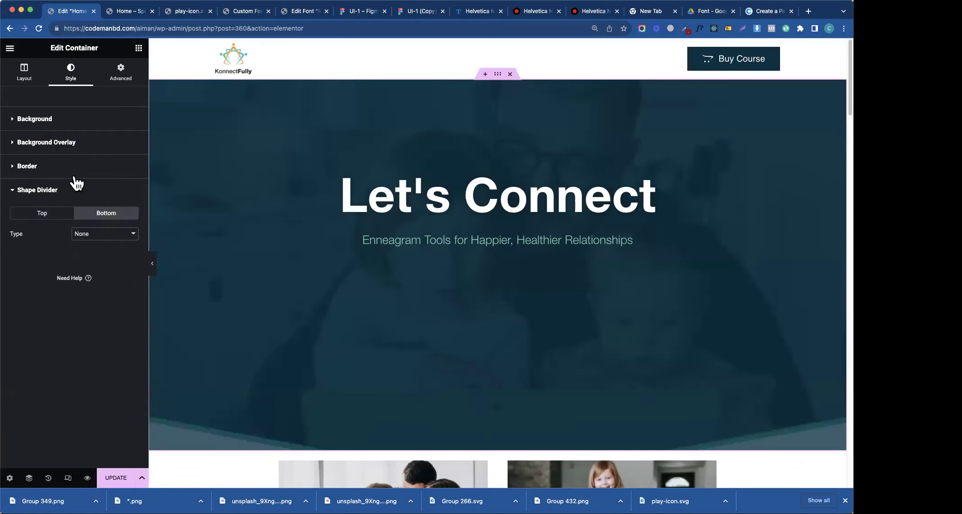
{"action": "left_click", "coordinate": [71, 144]}
{"action": "left_click", "coordinate": [131, 208]}
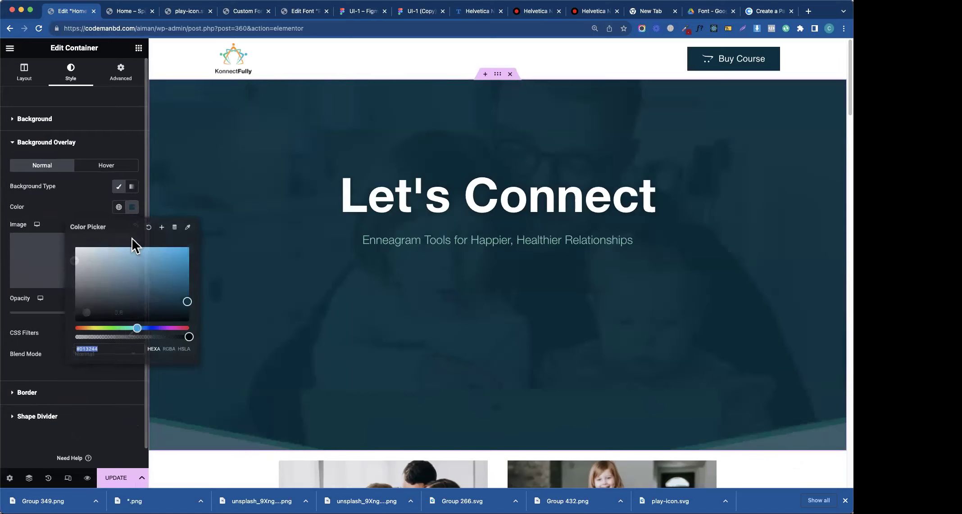
{"action": "left_click", "coordinate": [149, 228]}
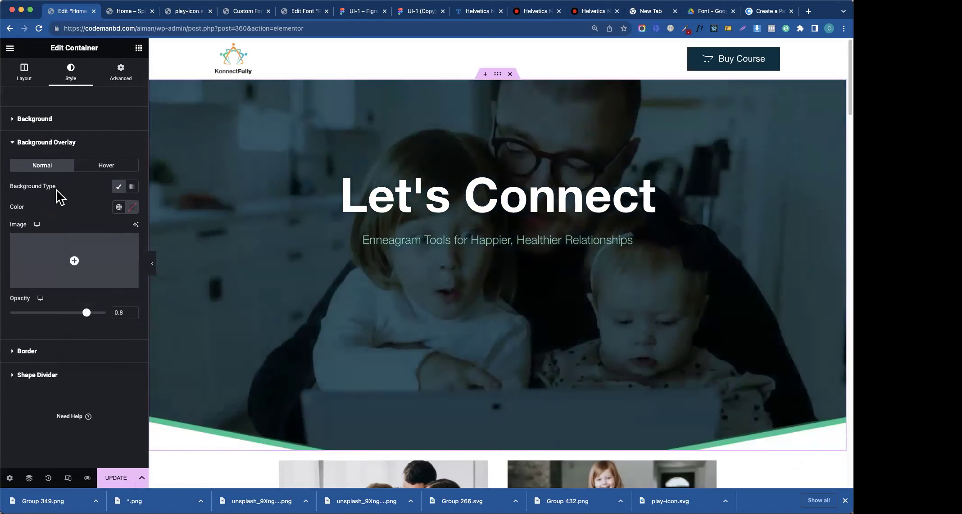
{"action": "left_click", "coordinate": [63, 143]}
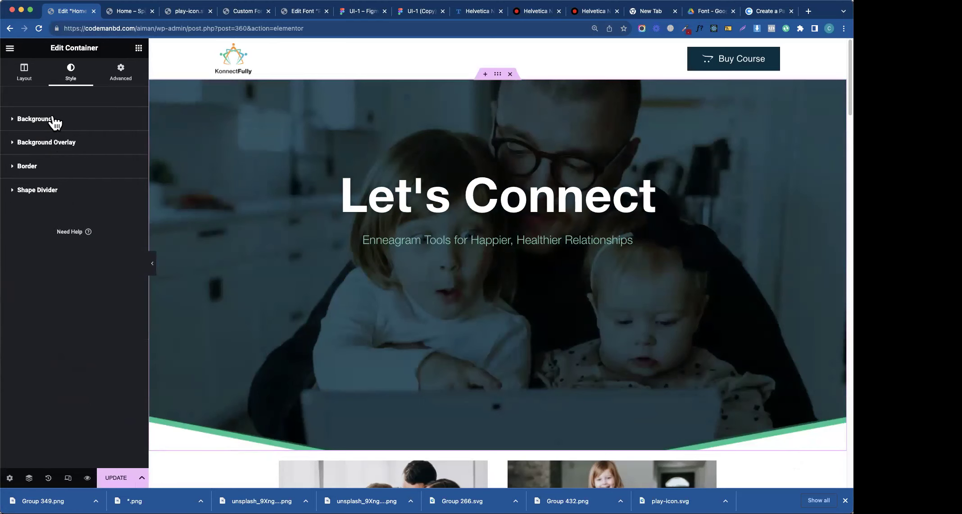
- Set the hero background attachment to Scroll and the display size to Cover
{"action": "left_click", "coordinate": [53, 120]}
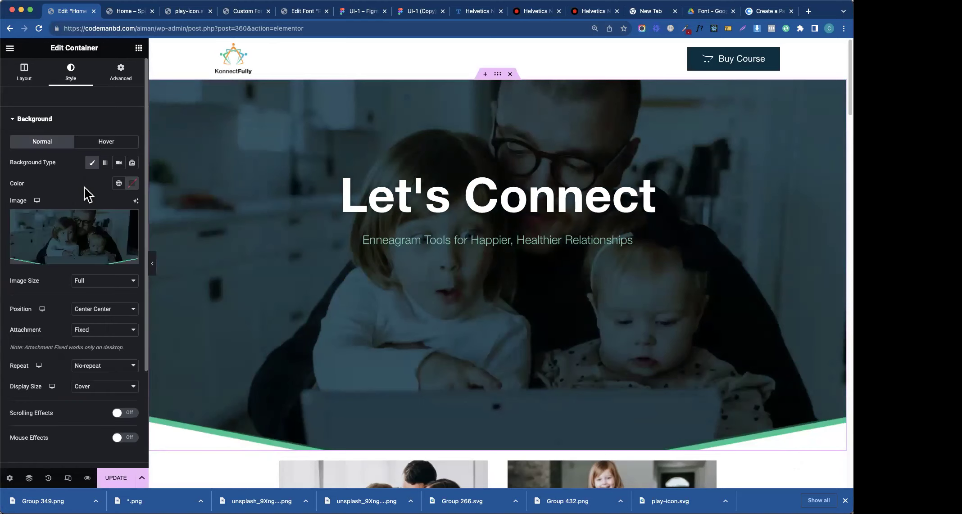
{"action": "left_click", "coordinate": [29, 80]}
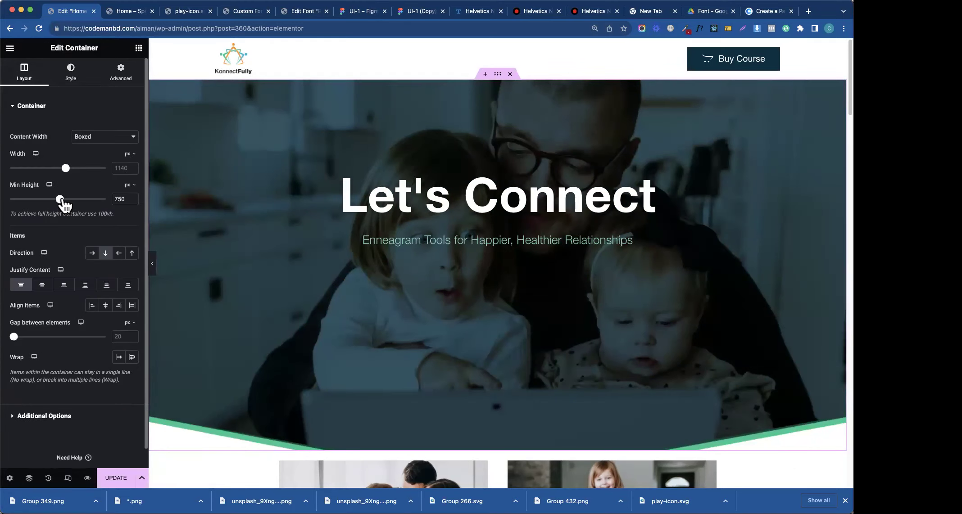
{"action": "left_click", "coordinate": [70, 72]}
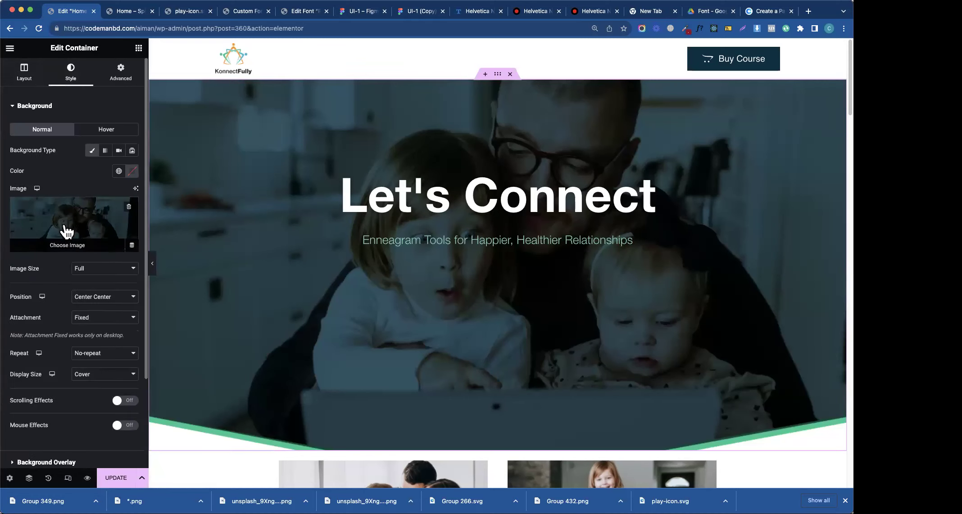
{"action": "left_click", "coordinate": [86, 320]}
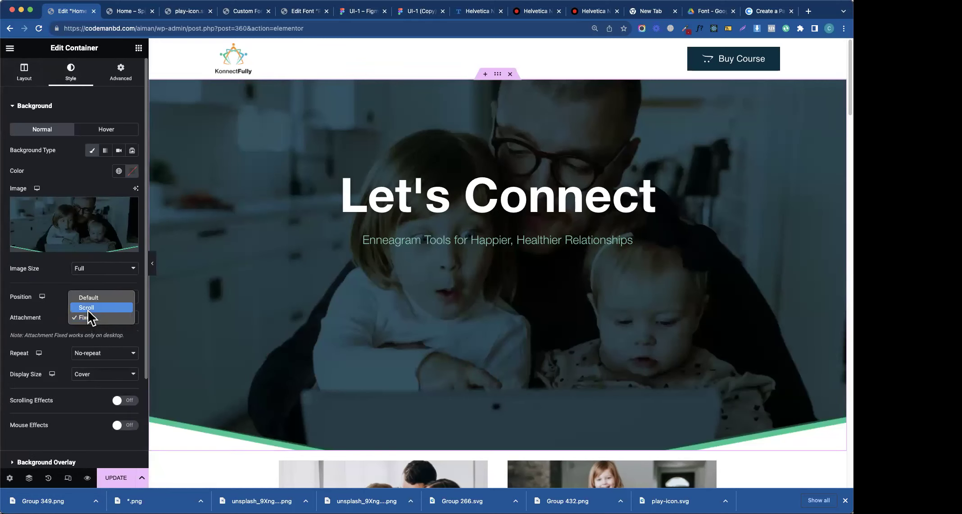
{"action": "left_click", "coordinate": [89, 310]}
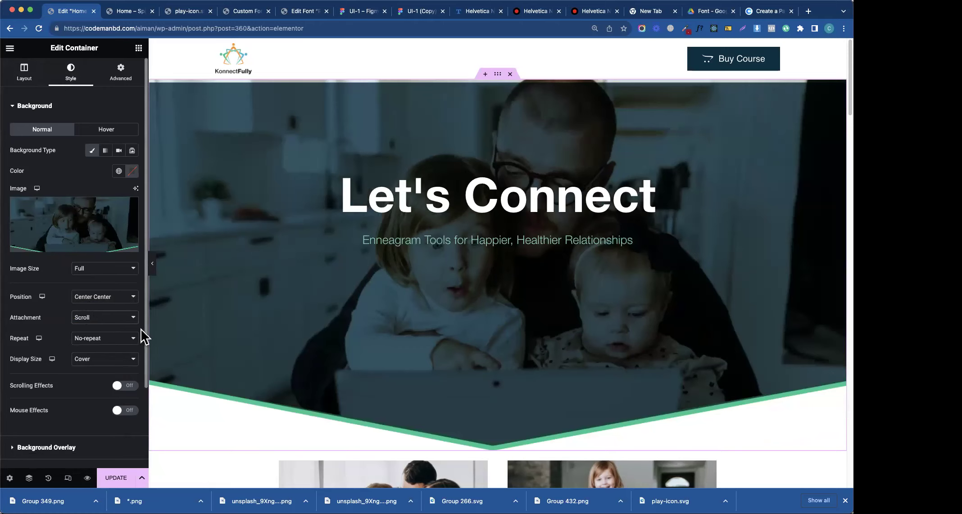
{"action": "left_click", "coordinate": [83, 361]}
{"action": "left_click", "coordinate": [87, 367]}
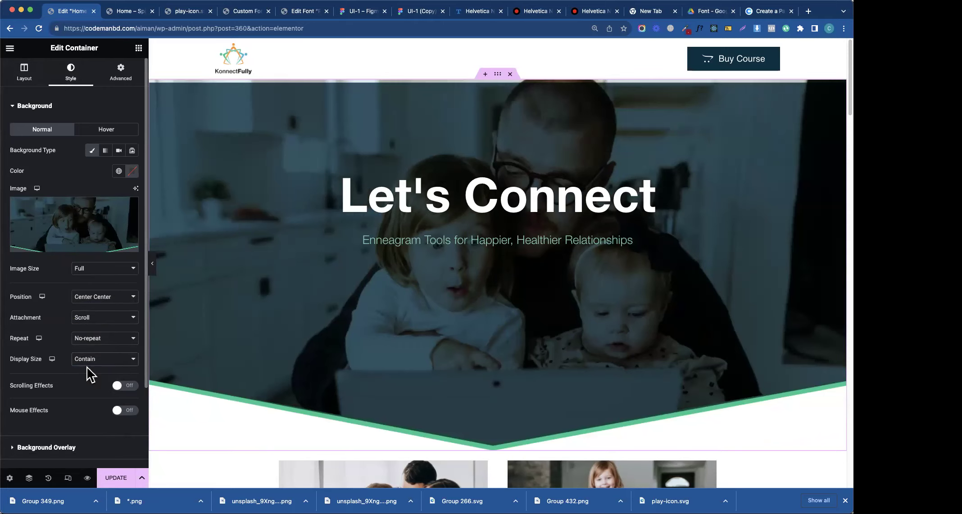
{"action": "left_click", "coordinate": [111, 363]}
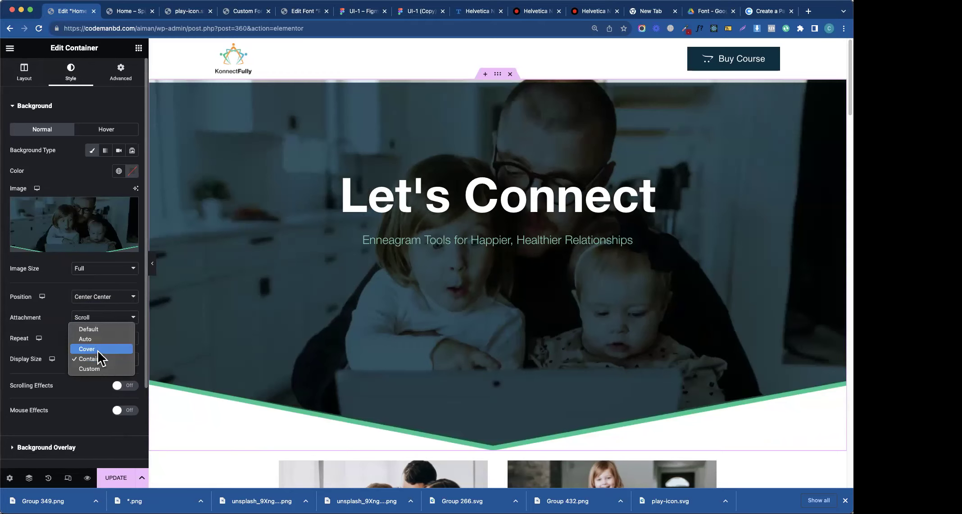
{"action": "left_click", "coordinate": [96, 351]}
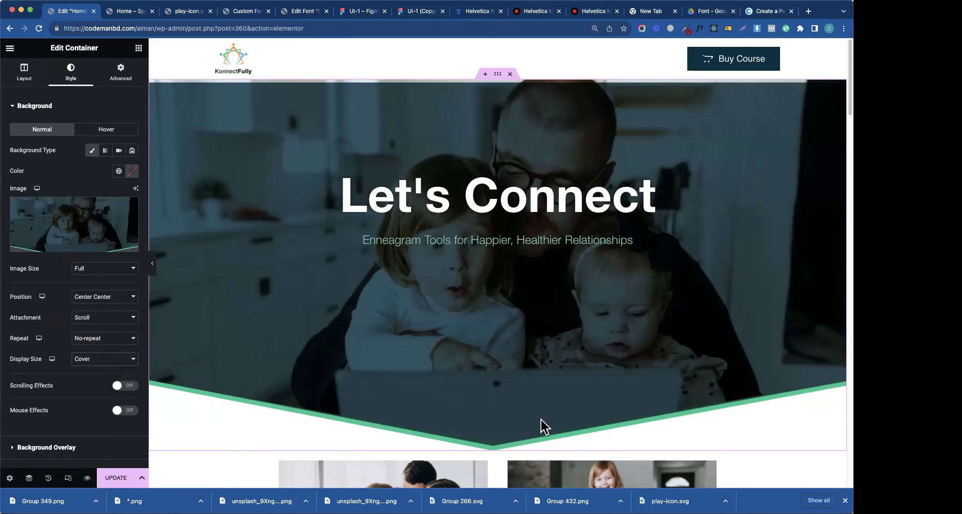
{"action": "left_click", "coordinate": [497, 448]}
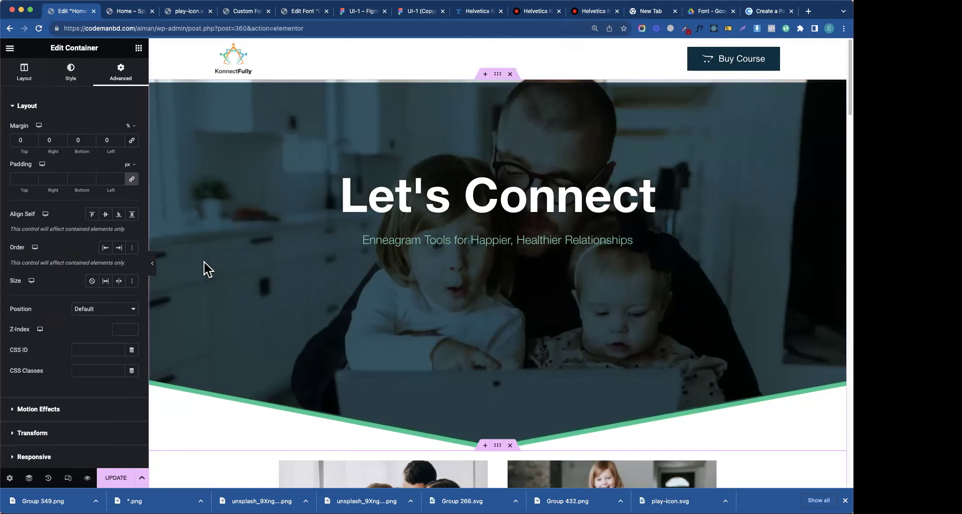
{"action": "right_click", "coordinate": [210, 280]}
{"action": "left_click", "coordinate": [243, 270]}
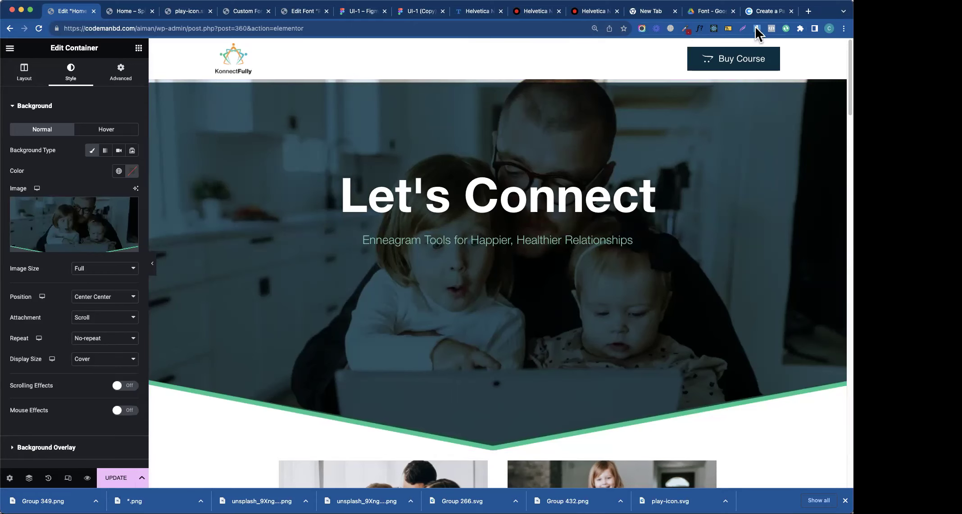
- In Figma, export Group 349 as an SVG file
{"action": "left_click", "coordinate": [423, 11]}
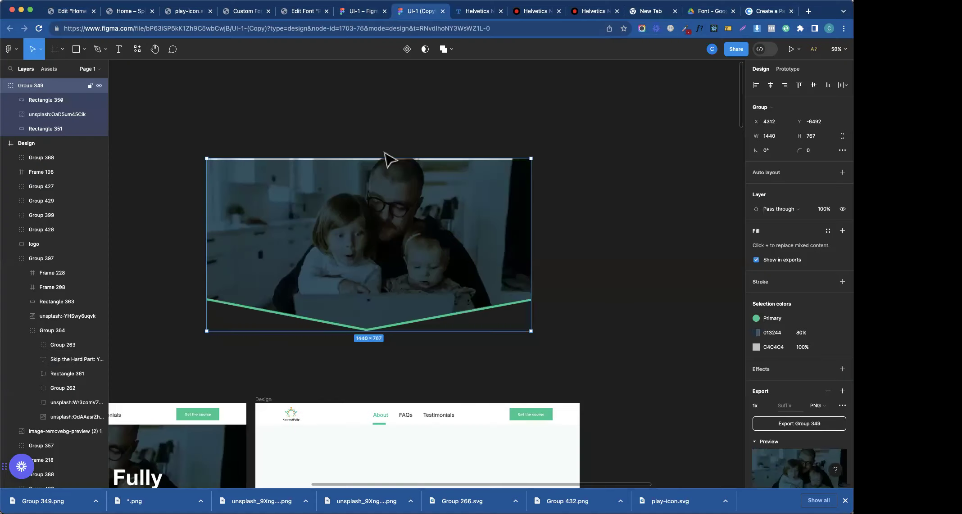
{"action": "left_click", "coordinate": [817, 406]}
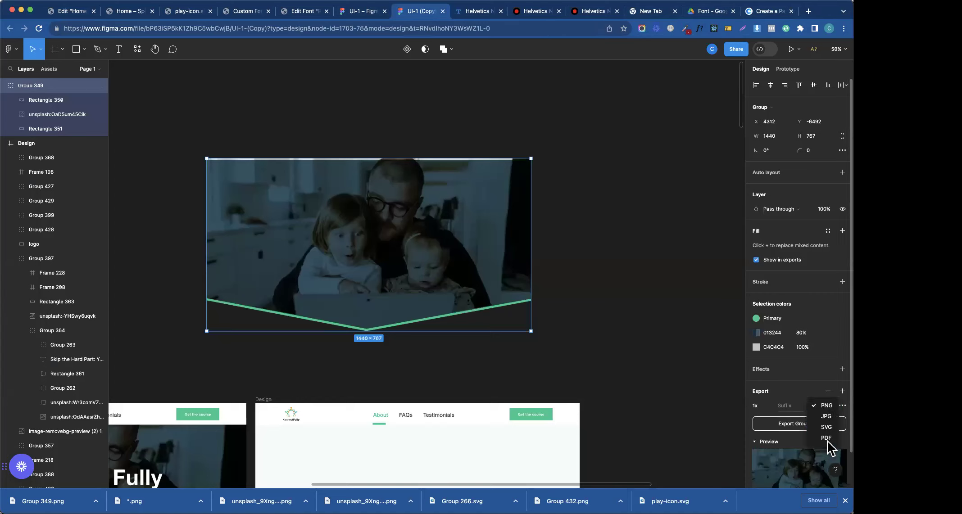
{"action": "left_click", "coordinate": [822, 427]}
{"action": "left_click", "coordinate": [797, 424]}
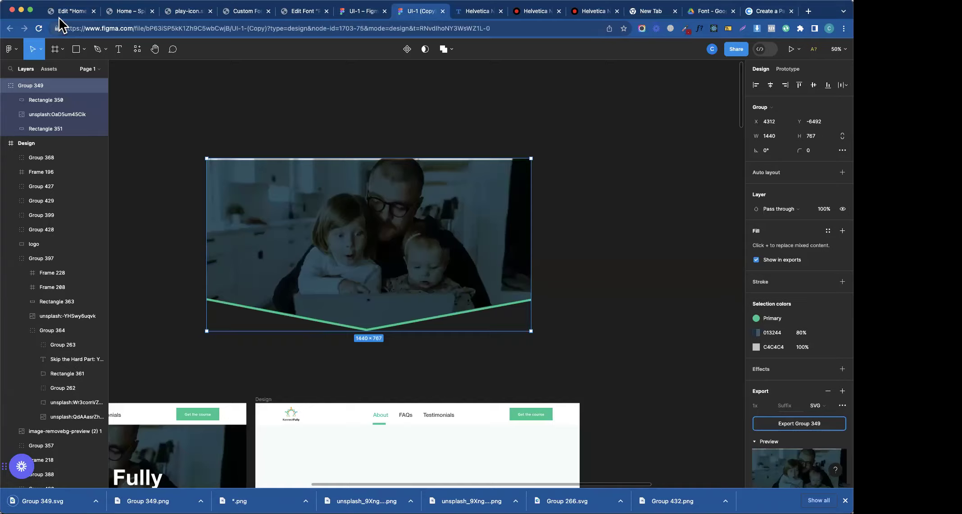
- Upload Group 349.svg and use it as the hero container's background image
{"action": "left_click", "coordinate": [63, 12]}
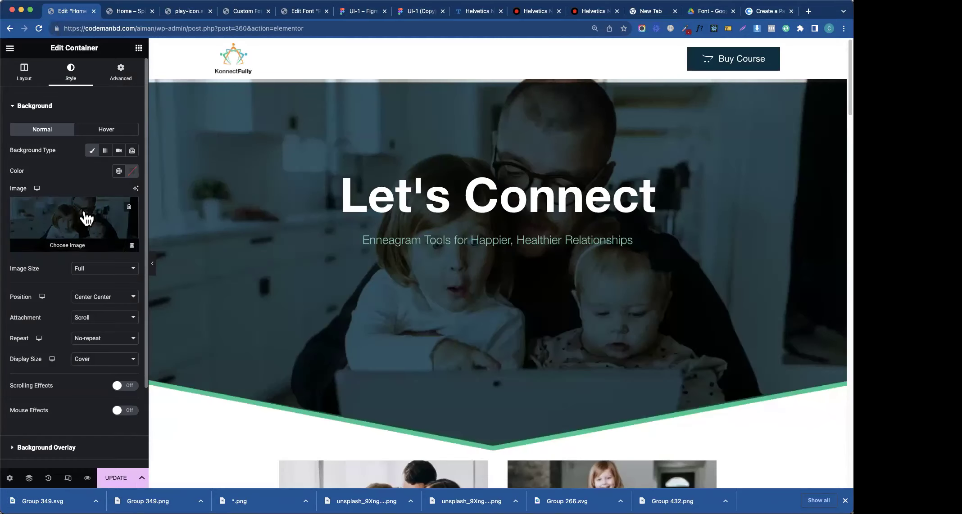
{"action": "left_click", "coordinate": [86, 218]}
{"action": "left_click_drag", "start_coordinate": [42, 501], "coordinate": [162, 299]}
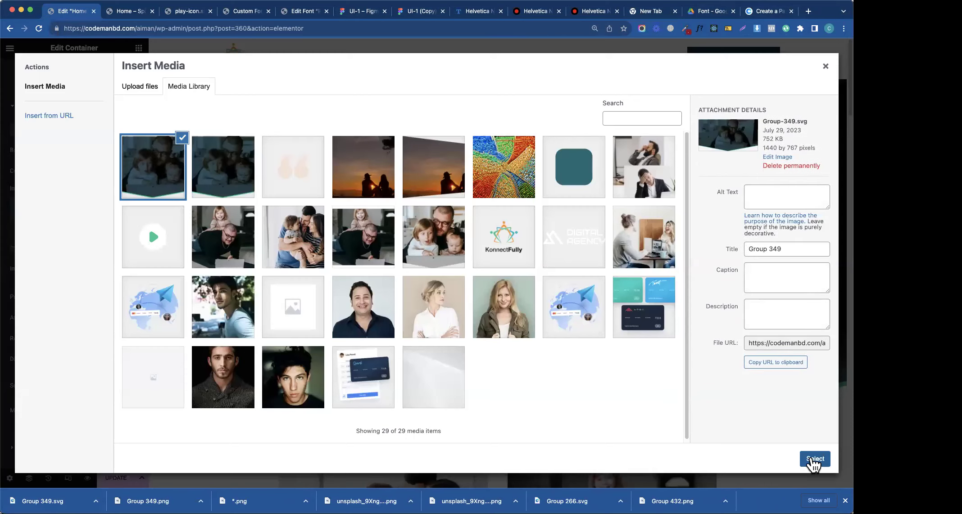
{"action": "left_click", "coordinate": [814, 459]}
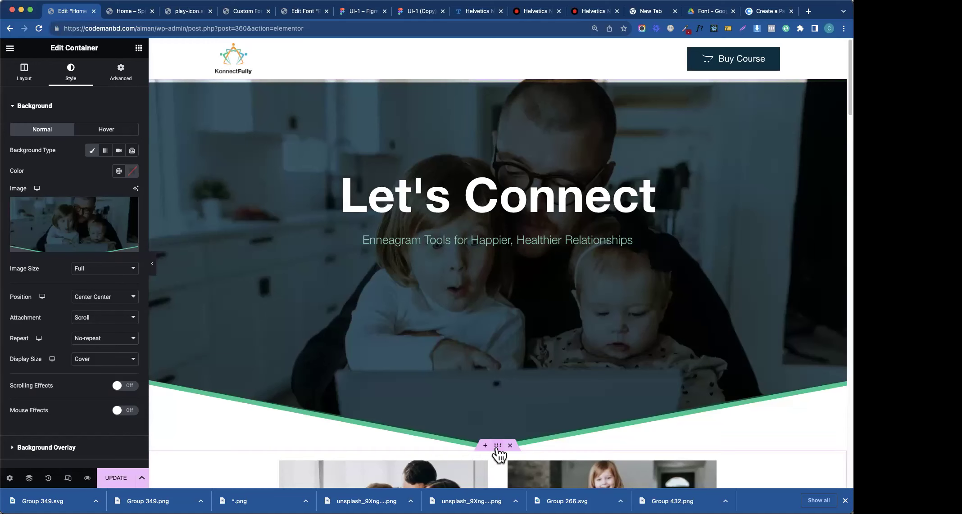
- Give the video card container a -20% top margin and z-index 99, then save the page
{"action": "left_click", "coordinate": [489, 401]}
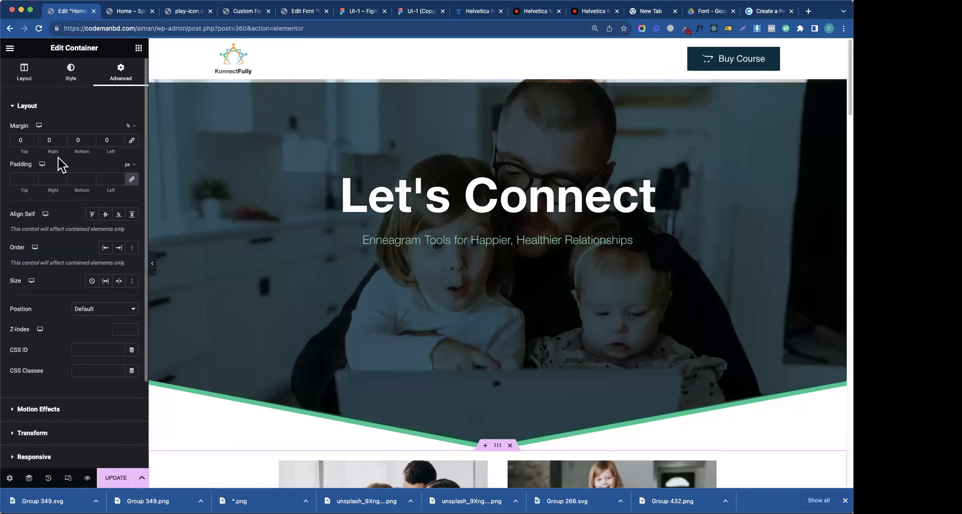
{"action": "left_click_drag", "start_coordinate": [114, 148], "coordinate": [79, 148]}
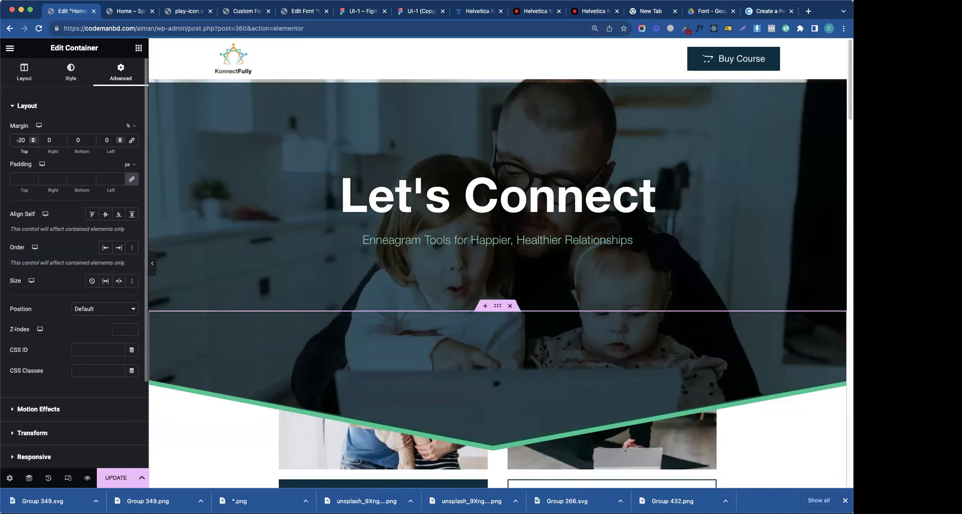
{"action": "left_click", "coordinate": [114, 328]}
{"action": "type", "text": "99"}
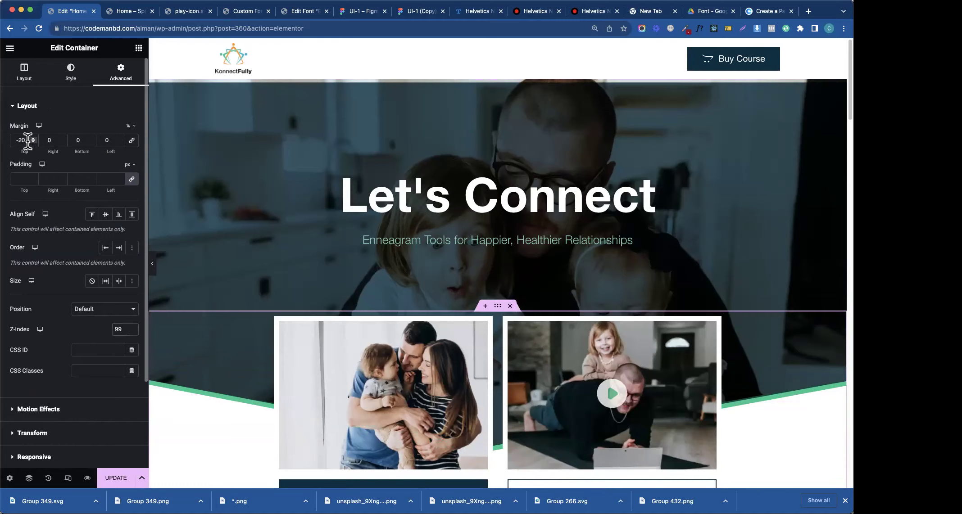
{"action": "key", "text": "Down"}
{"action": "key", "text": "Down"}
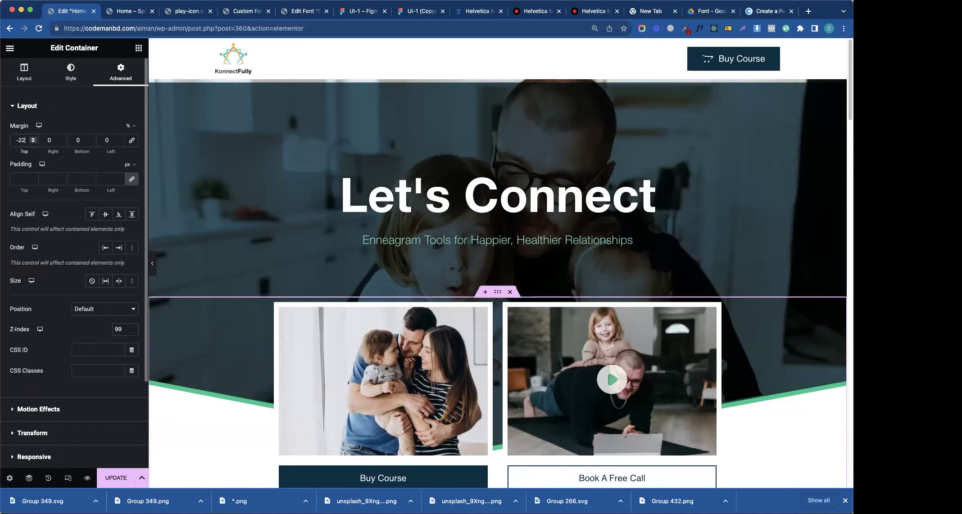
{"action": "key", "text": "Down"}
{"action": "key", "text": "Up"}
{"action": "key", "text": "Up"}
{"action": "key", "text": "Up"}
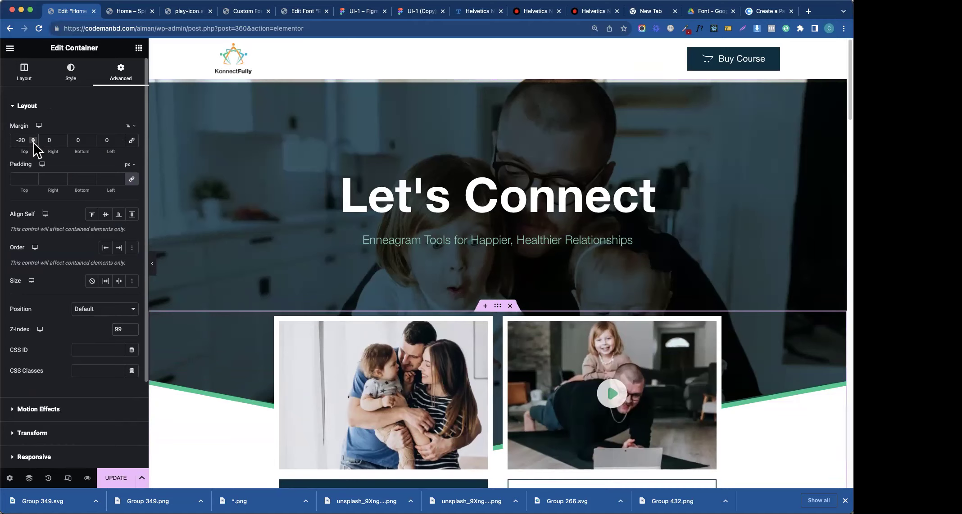
{"action": "left_click", "coordinate": [111, 477]}
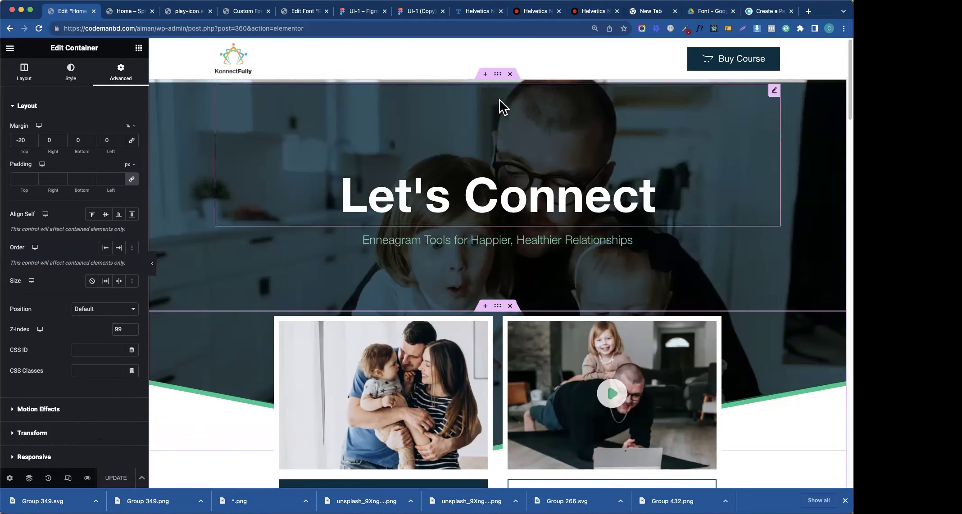
{"action": "left_click", "coordinate": [517, 107]}
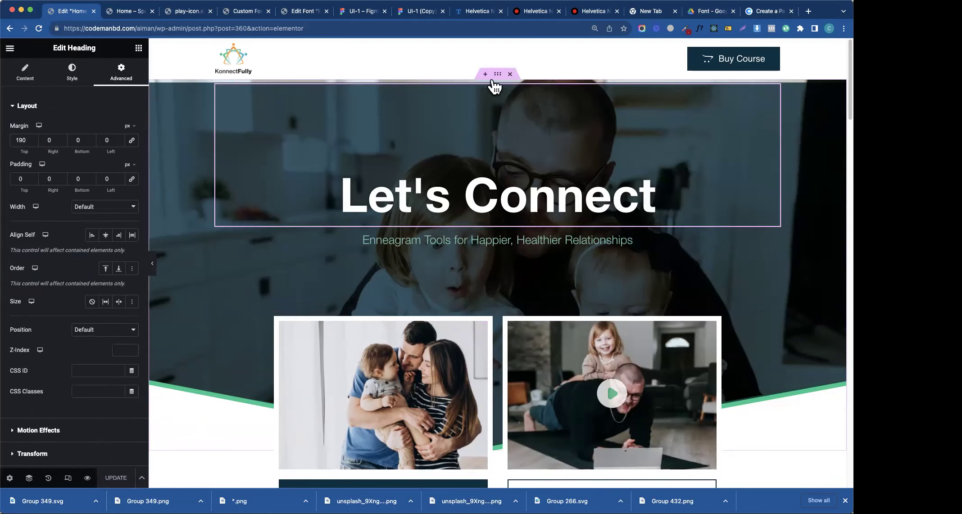
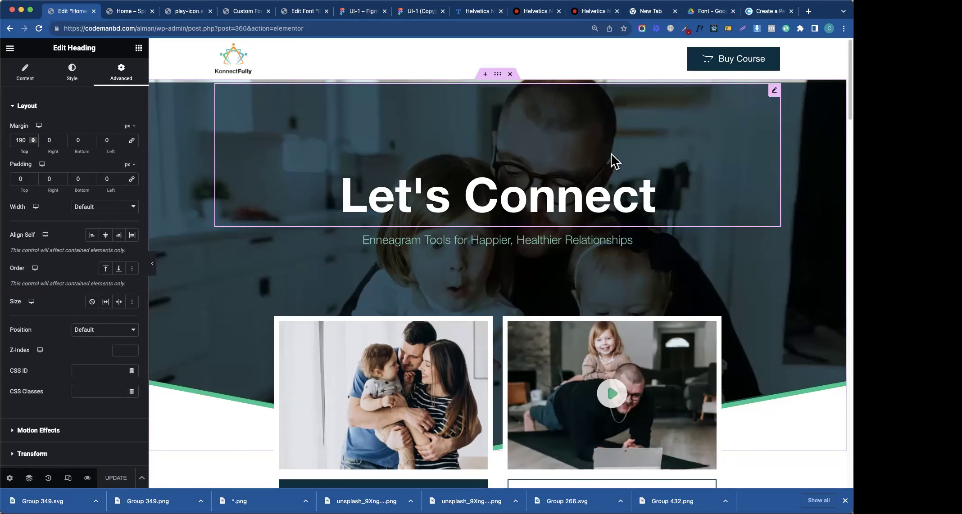
- Scroll the Figma UI-1 (Copy) design down to the FAQs and More Testimonials section
{"action": "left_click", "coordinate": [412, 11]}
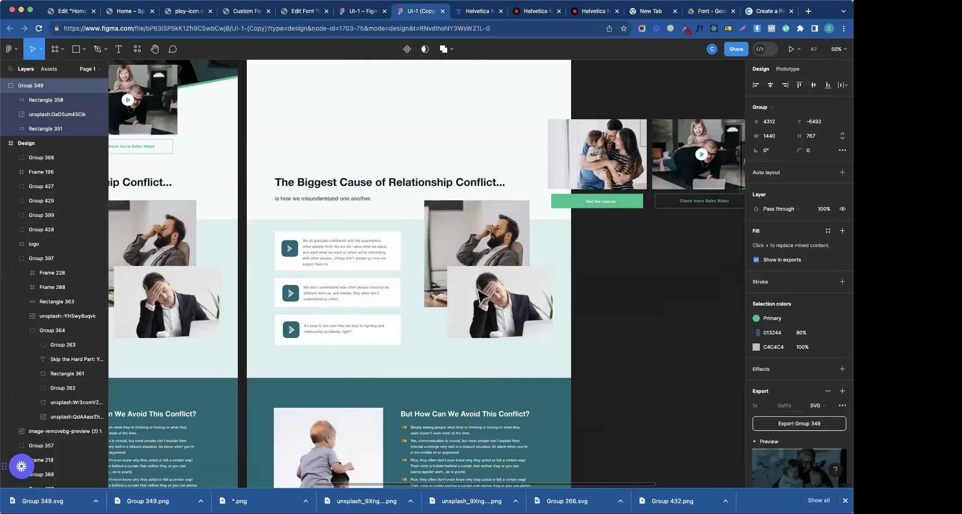
{"action": "scroll", "coordinate": [481, 295], "scroll_direction": "down", "scroll_amount": 20}
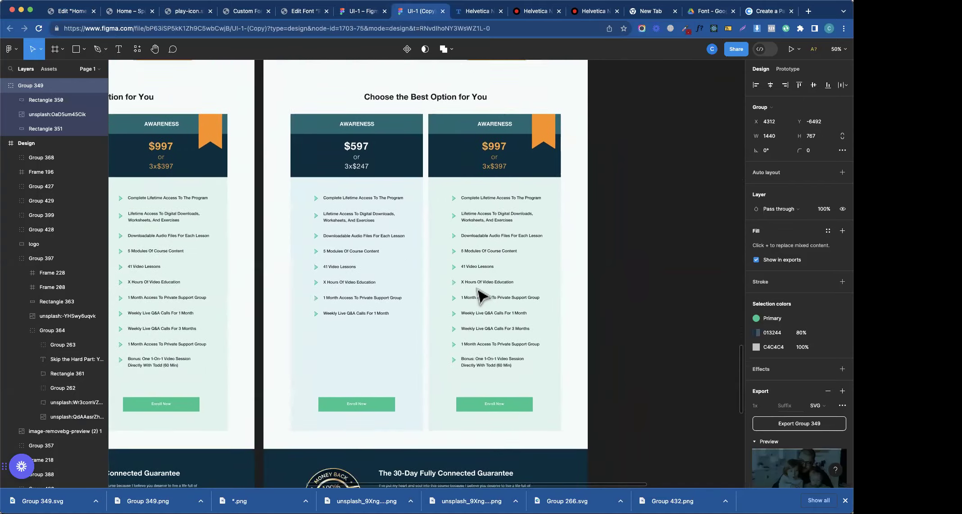
{"action": "scroll", "coordinate": [481, 295], "scroll_direction": "down", "scroll_amount": 12}
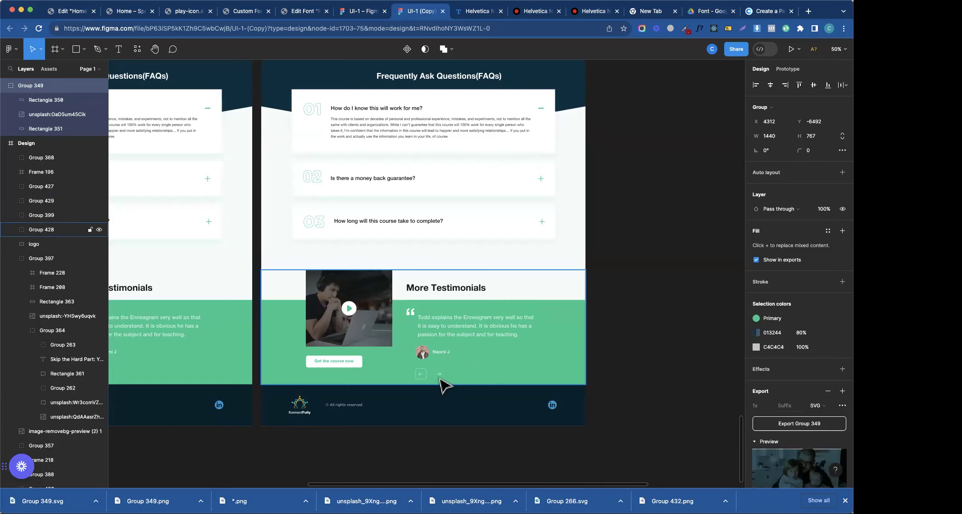
- Search widgets for 'test', drop a Testimonial Carousel under the accordion, and set Width to 61%
{"action": "left_click", "coordinate": [67, 14]}
{"action": "scroll", "coordinate": [282, 210], "scroll_direction": "down", "scroll_amount": 15}
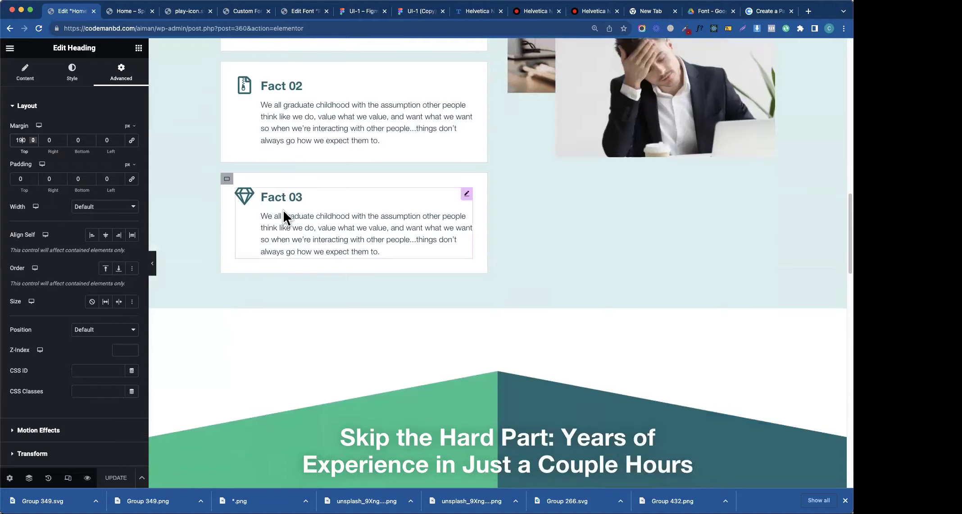
{"action": "scroll", "coordinate": [282, 209], "scroll_direction": "down", "scroll_amount": 10}
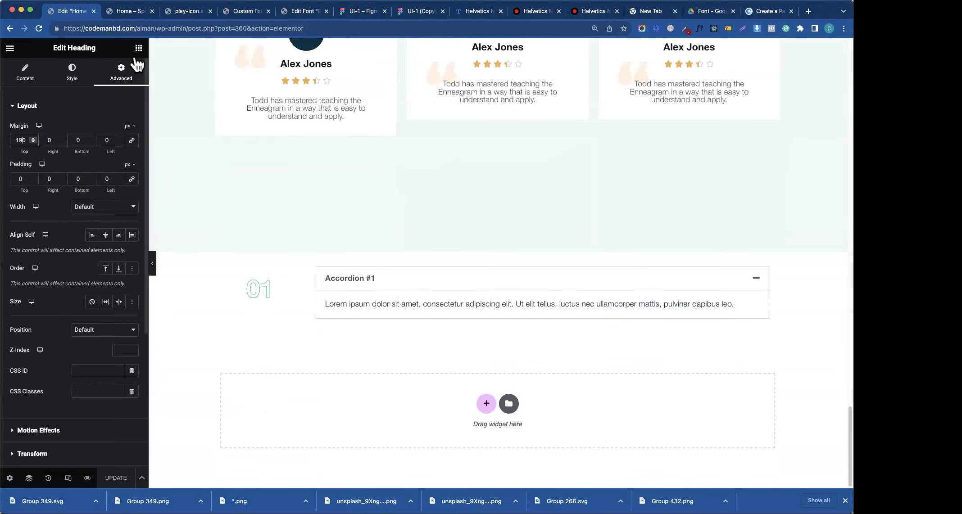
{"action": "left_click", "coordinate": [138, 49]}
{"action": "type", "text": "test"}
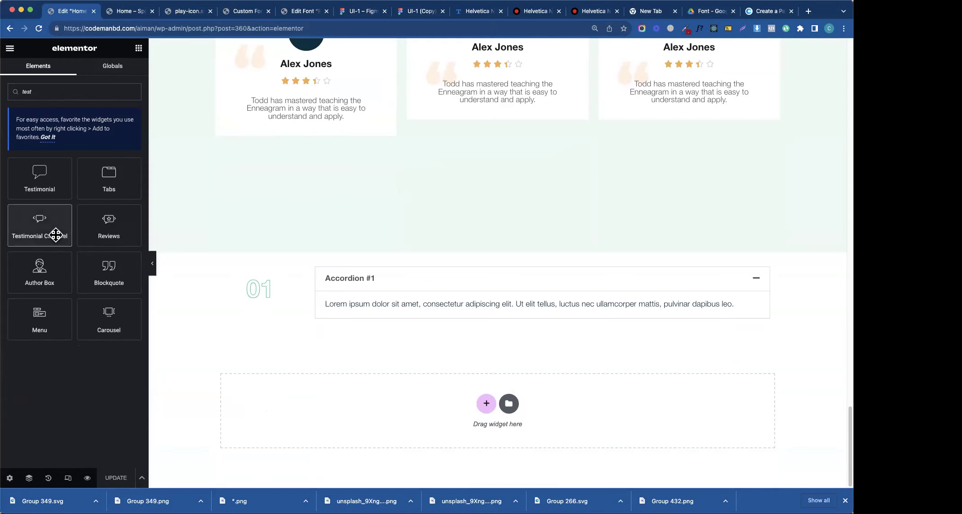
{"action": "left_click_drag", "start_coordinate": [60, 232], "coordinate": [376, 341]}
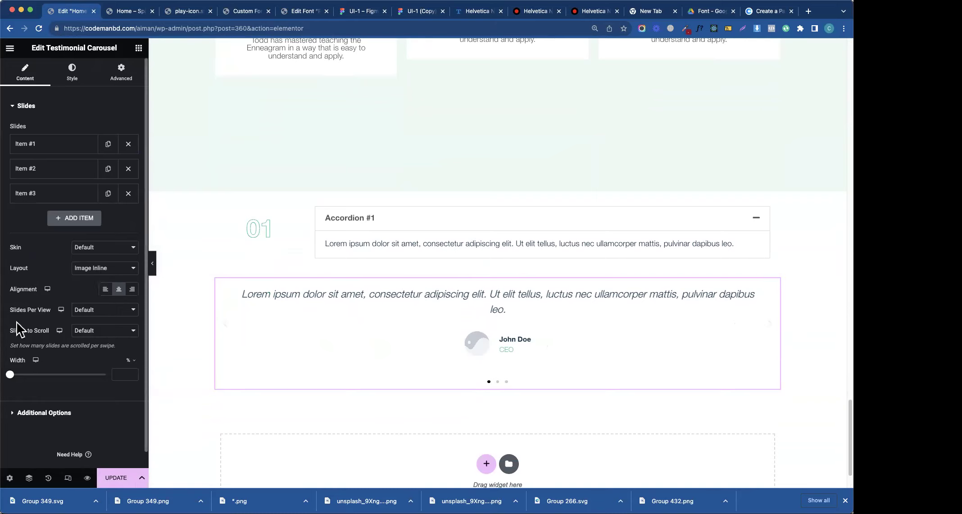
{"action": "left_click_drag", "start_coordinate": [10, 375], "coordinate": [30, 375]}
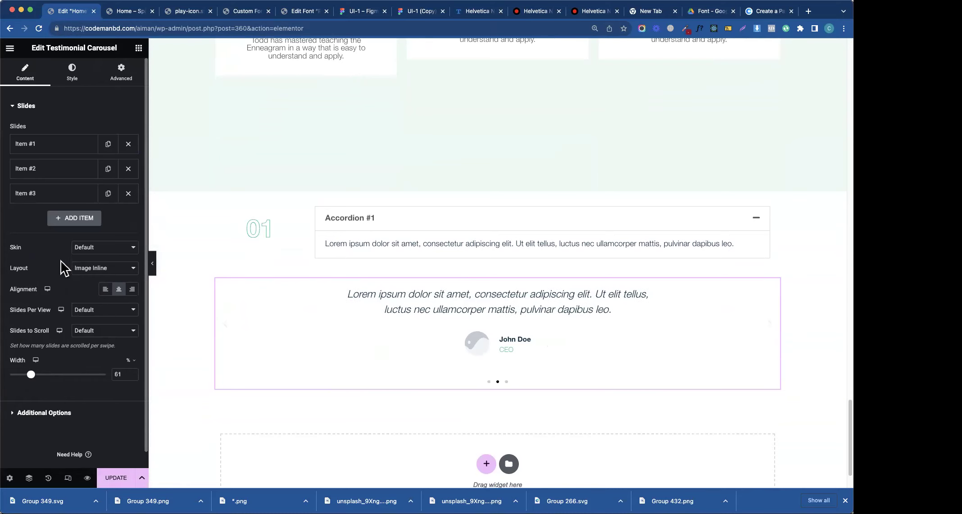
- Review and collapse the carousel's slides and additional options in the Content settings
{"action": "left_click", "coordinate": [63, 109]}
{"action": "left_click", "coordinate": [62, 130]}
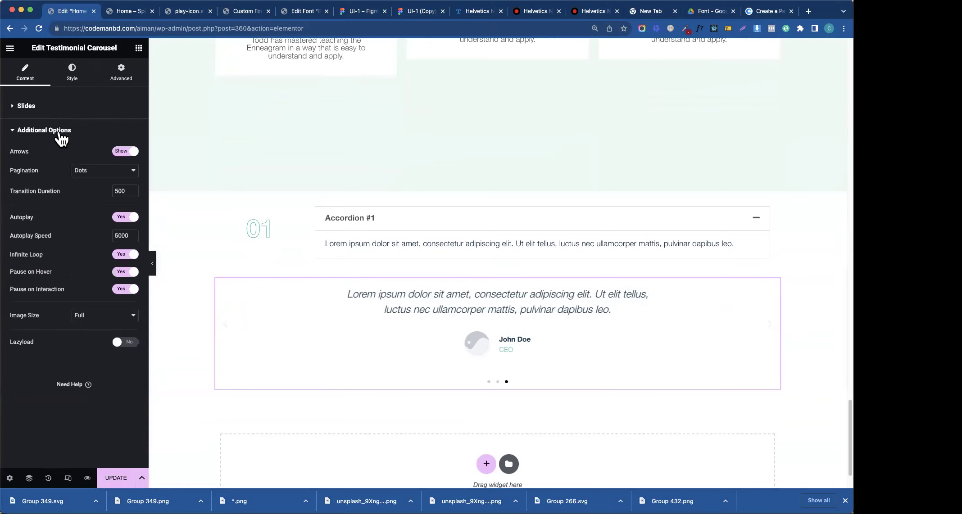
{"action": "left_click", "coordinate": [64, 130]}
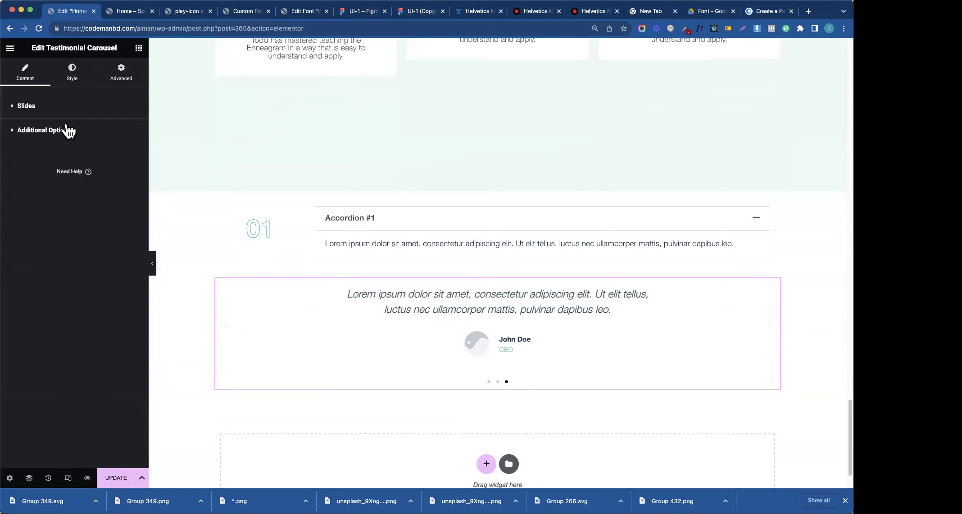
- In Style > Navigation, set Pagination Size 6, Arrows Size 26, and arrow colour to global Secondary
{"action": "left_click", "coordinate": [73, 74]}
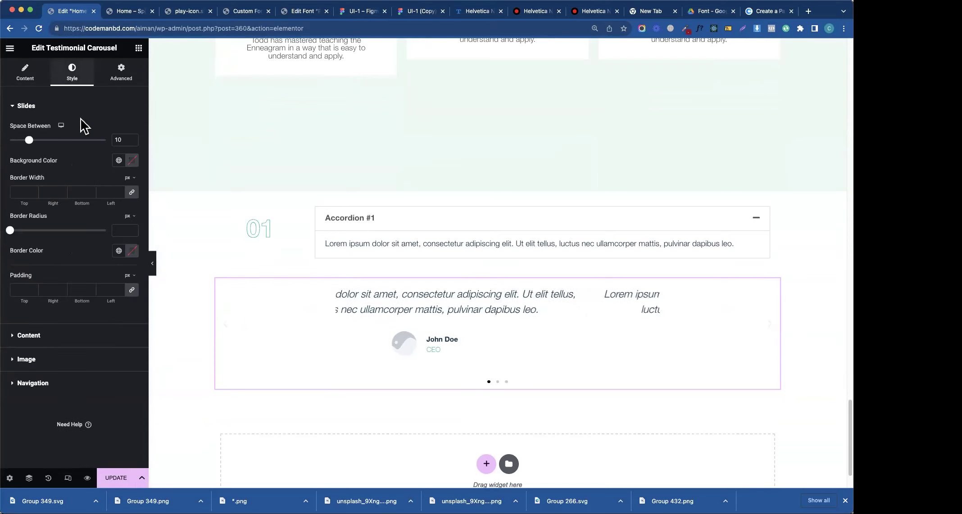
{"action": "left_click", "coordinate": [30, 383]}
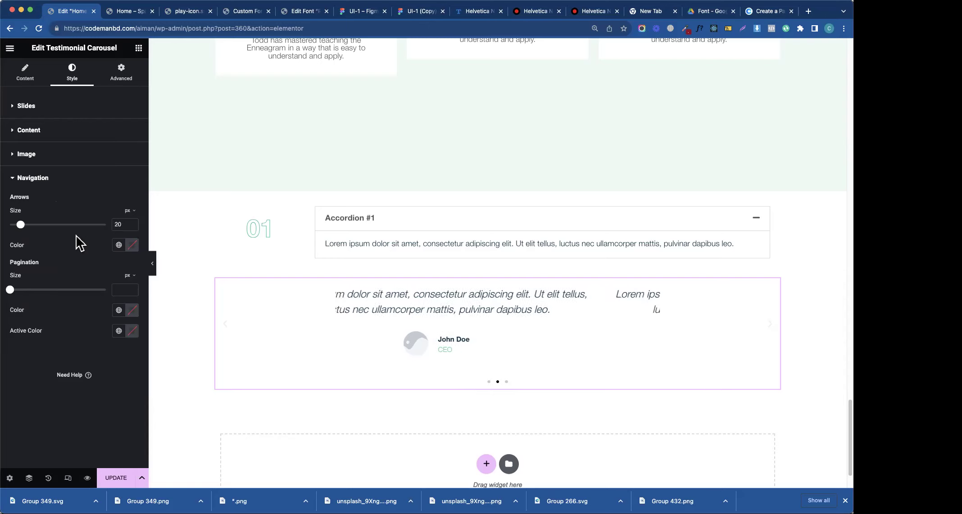
{"action": "left_click_drag", "start_coordinate": [11, 290], "coordinate": [37, 293]}
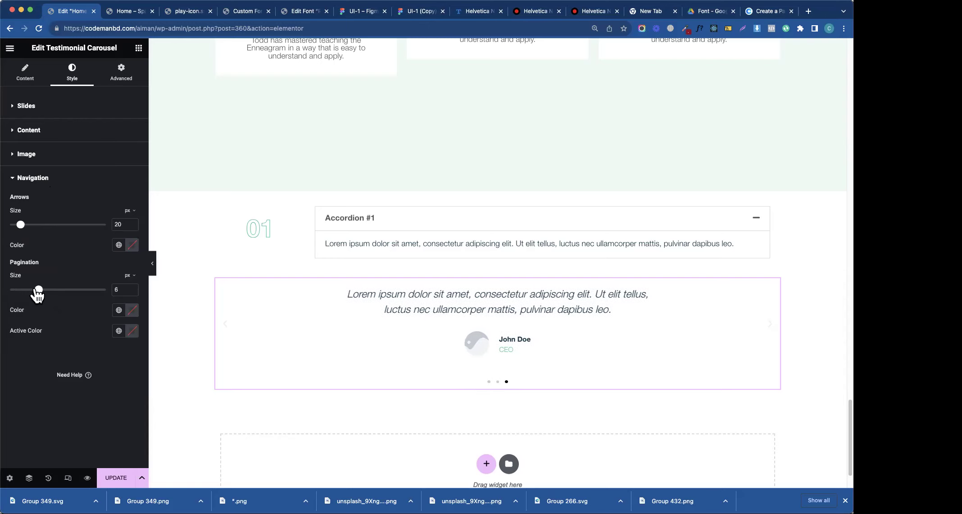
{"action": "left_click_drag", "start_coordinate": [20, 224], "coordinate": [26, 225]}
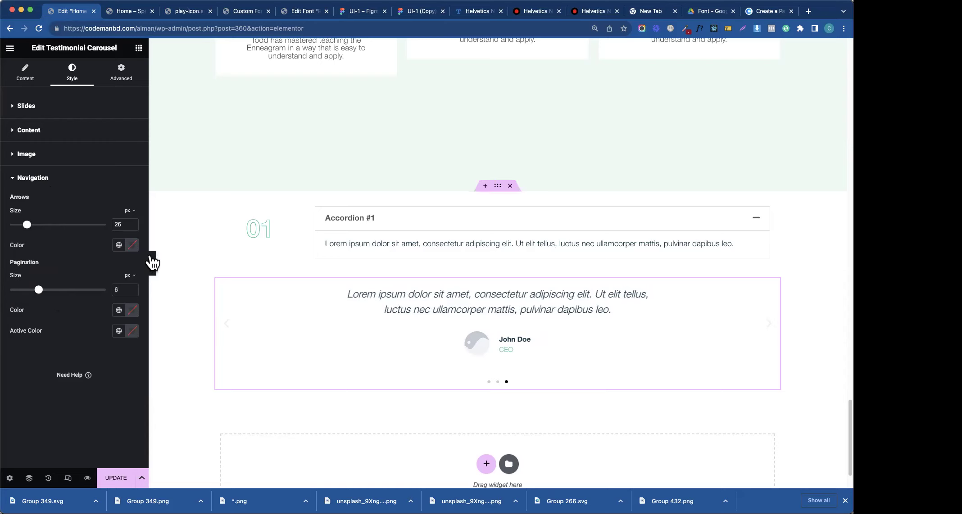
{"action": "left_click", "coordinate": [119, 246]}
{"action": "left_click", "coordinate": [72, 314]}
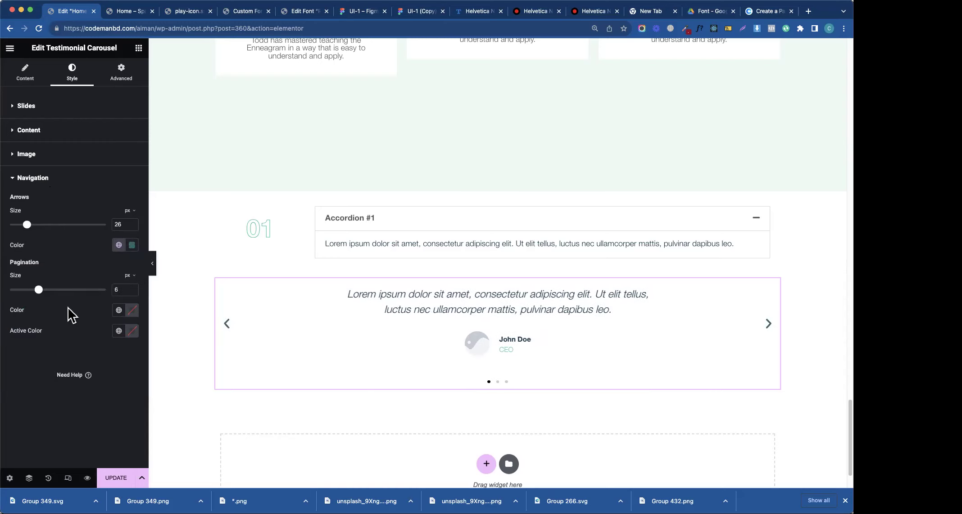
- Go back to the carousel's Content settings and reopen the additional options and slides
{"action": "left_click", "coordinate": [18, 177]}
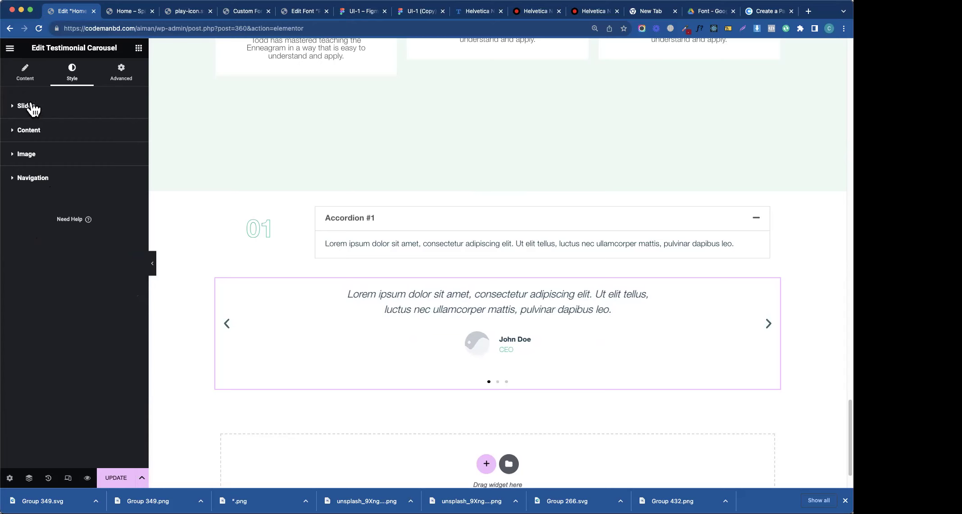
{"action": "left_click", "coordinate": [28, 78]}
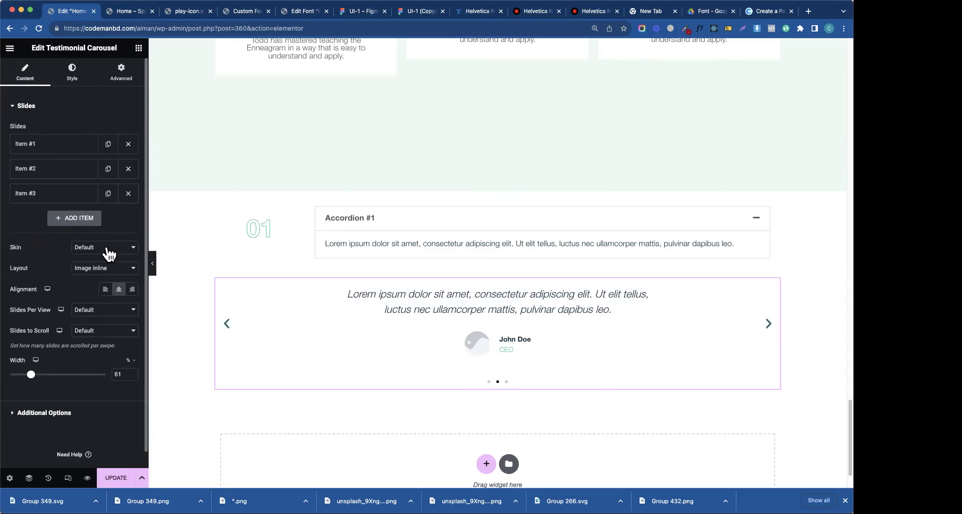
{"action": "left_click", "coordinate": [90, 424]}
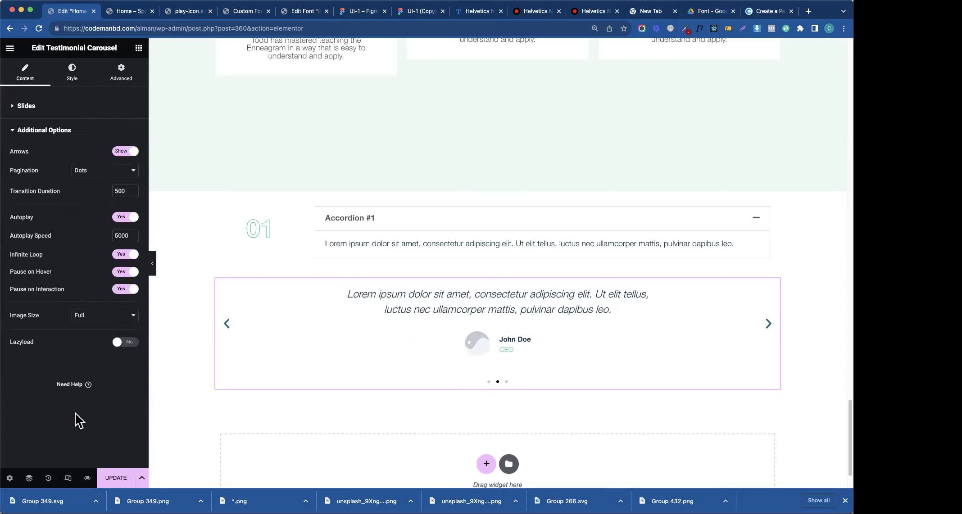
{"action": "left_click", "coordinate": [26, 105]}
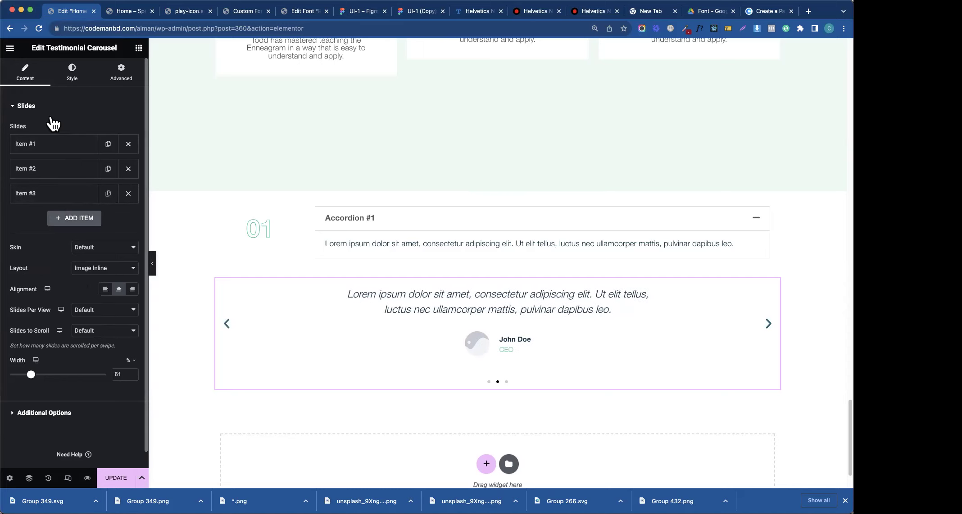
{"action": "left_click", "coordinate": [85, 269]}
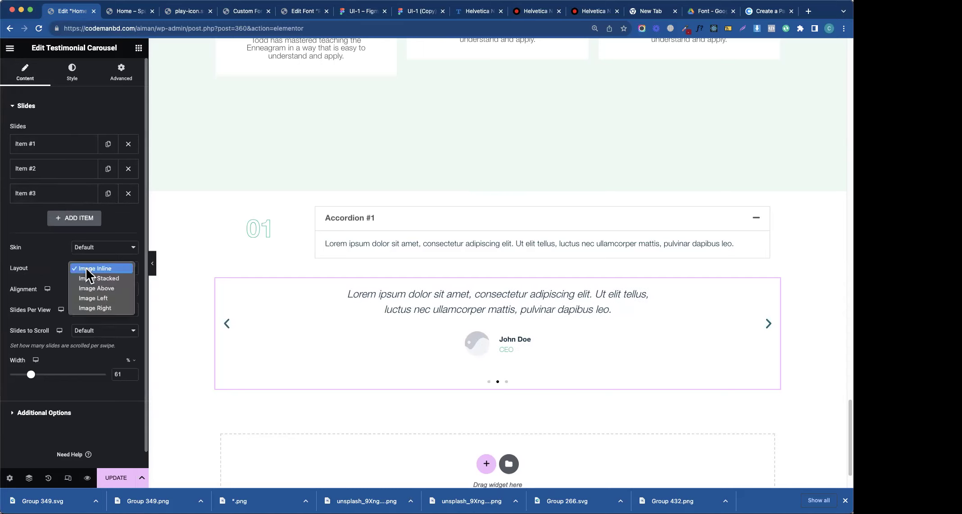
{"action": "left_click", "coordinate": [76, 250]}
{"action": "left_click", "coordinate": [76, 248]}
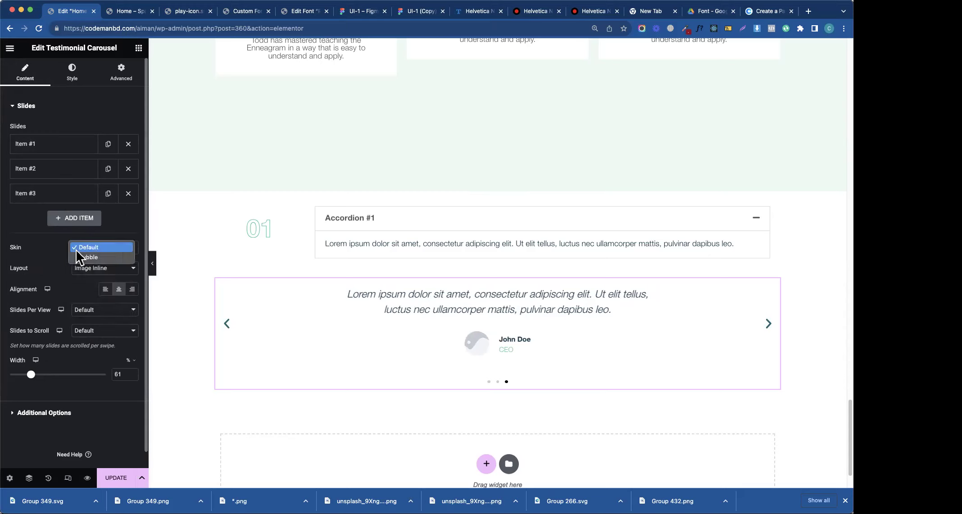
{"action": "left_click", "coordinate": [79, 256]}
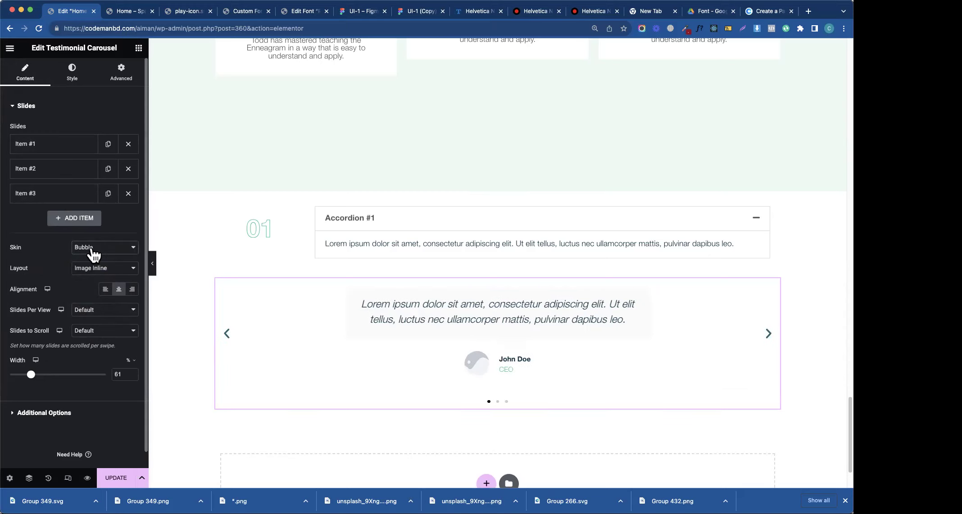
{"action": "left_click", "coordinate": [92, 248]}
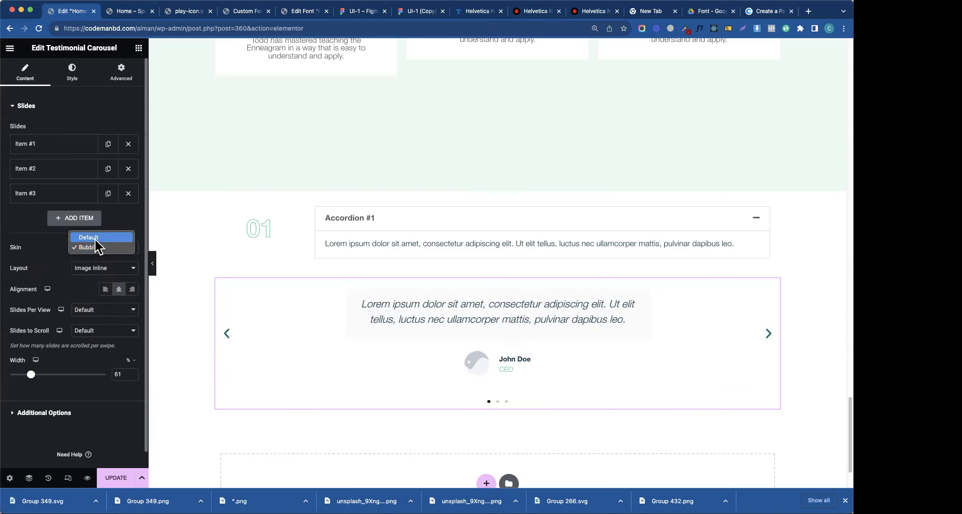
{"action": "left_click", "coordinate": [96, 248]}
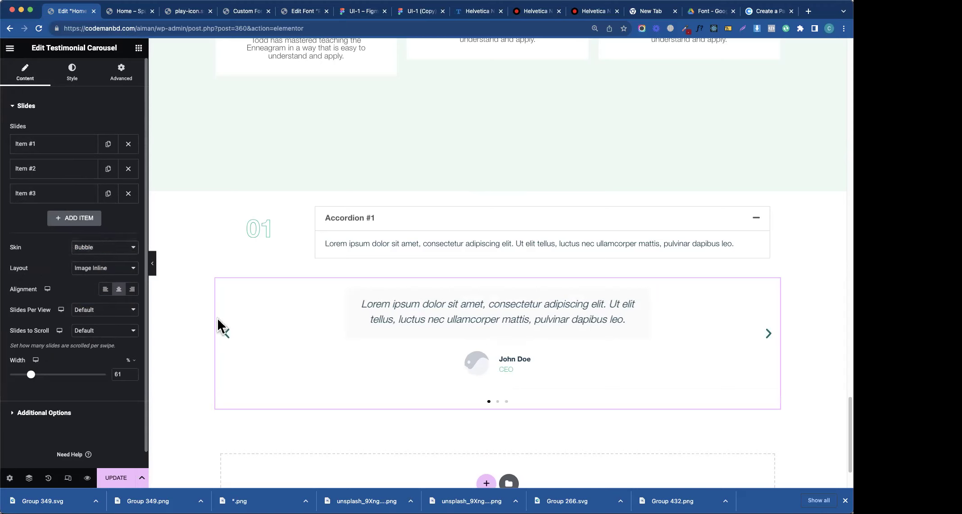
{"action": "left_click", "coordinate": [73, 76]}
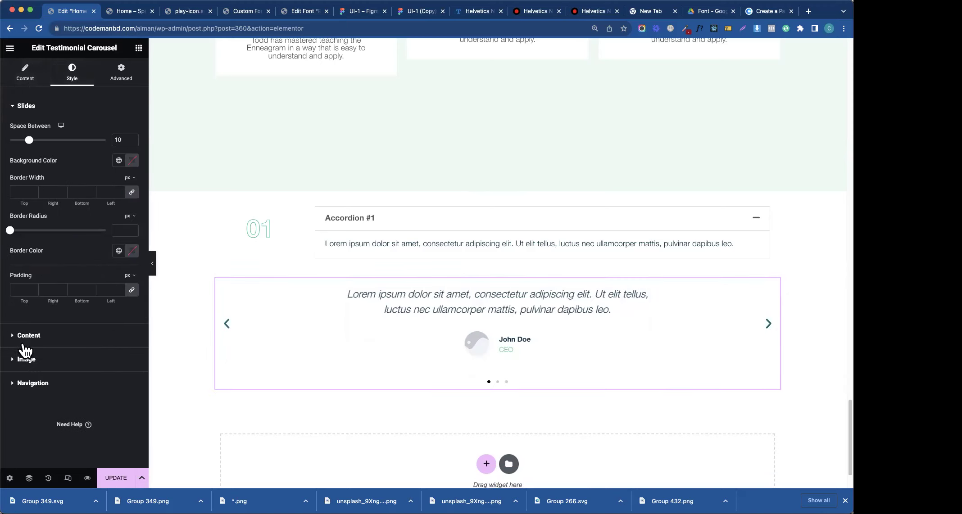
{"action": "left_click", "coordinate": [36, 366]}
{"action": "left_click", "coordinate": [26, 310]}
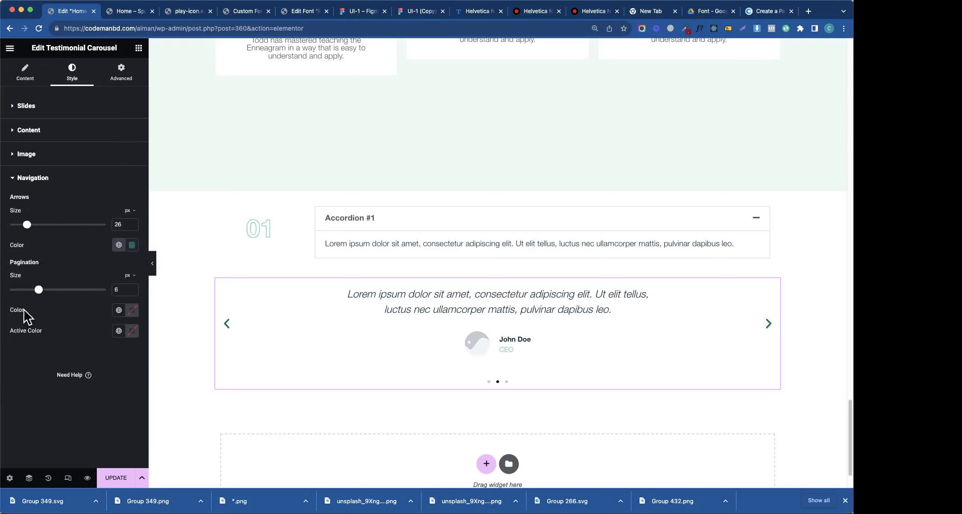
{"action": "left_click", "coordinate": [31, 134]}
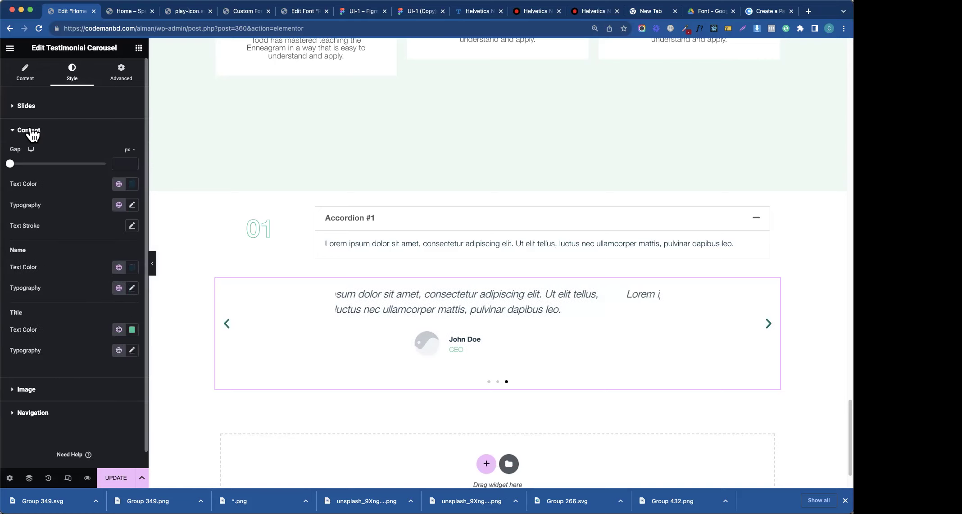
{"action": "left_click", "coordinate": [25, 72]}
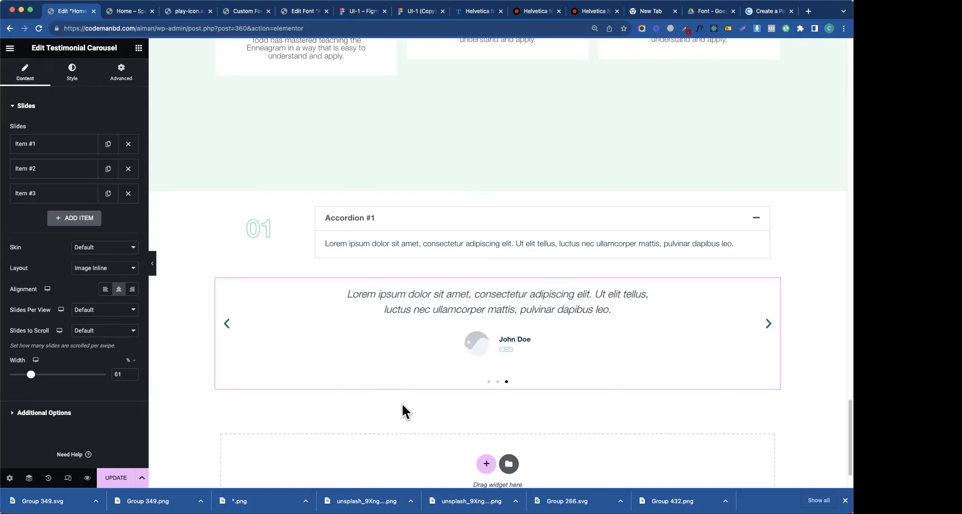
{"action": "scroll", "coordinate": [416, 406], "scroll_direction": "down", "scroll_amount": 3}
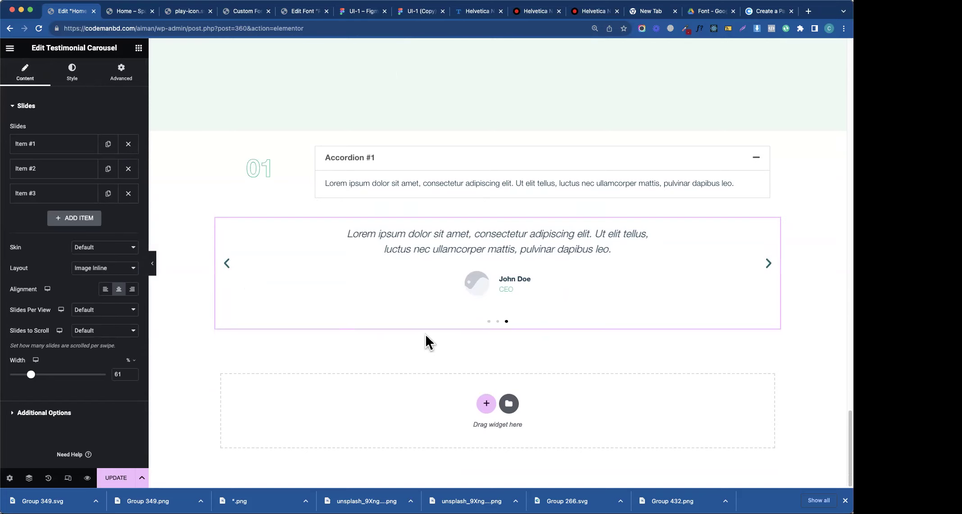
- Update the page and hide the Elementor panel for a full-width preview
{"action": "right_click", "coordinate": [414, 308]}
{"action": "left_click", "coordinate": [119, 486]}
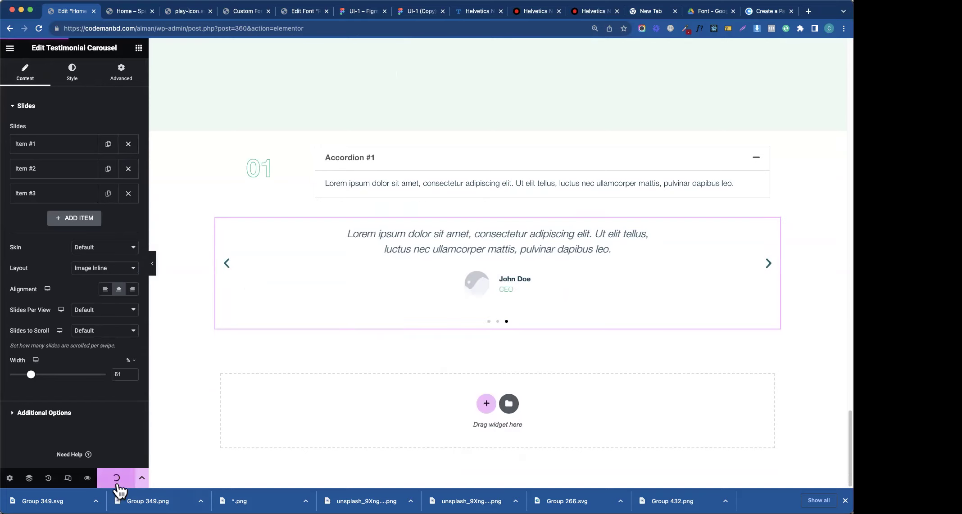
{"action": "scroll", "coordinate": [154, 271], "scroll_direction": "up", "scroll_amount": 5}
{"action": "left_click", "coordinate": [153, 266]}
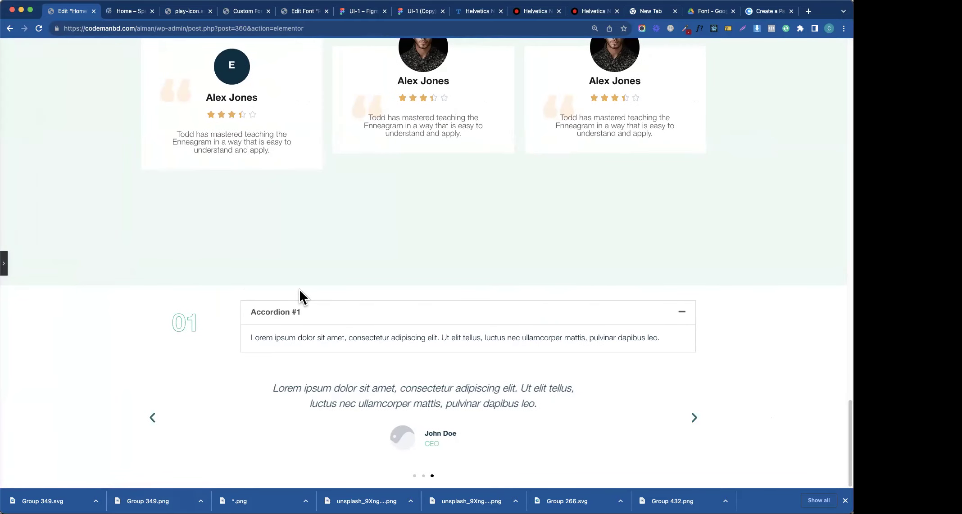
- Open Chrome developer tools and pick the testimonial carousel's previous-slide arrow to inspect it
{"action": "right_click", "coordinate": [287, 423]}
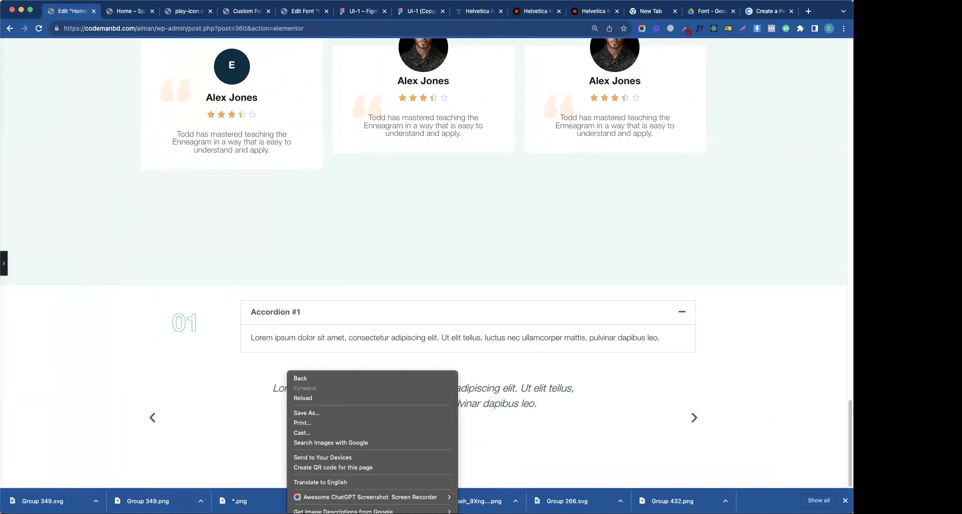
{"action": "key", "text": "Escape"}
{"action": "key", "text": "super+shift+c"}
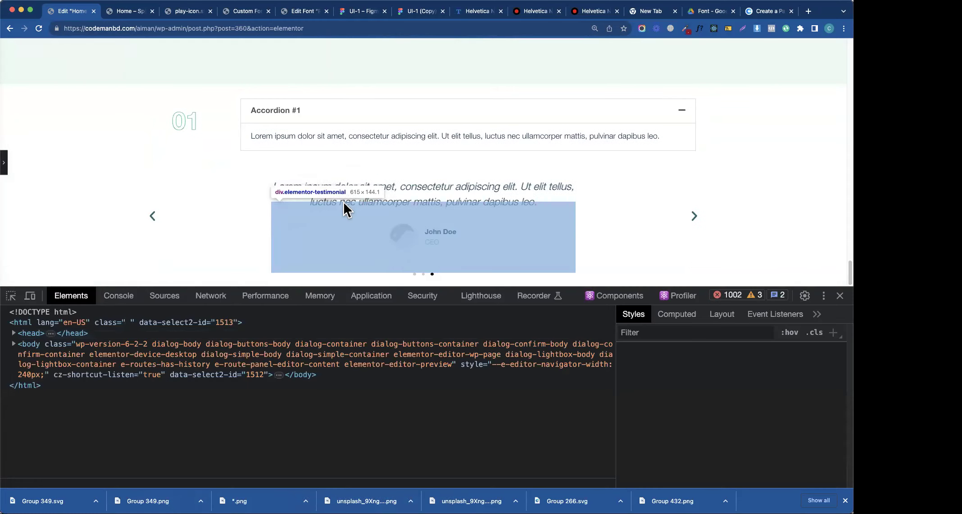
{"action": "left_click", "coordinate": [343, 201]}
{"action": "left_click", "coordinate": [11, 297]}
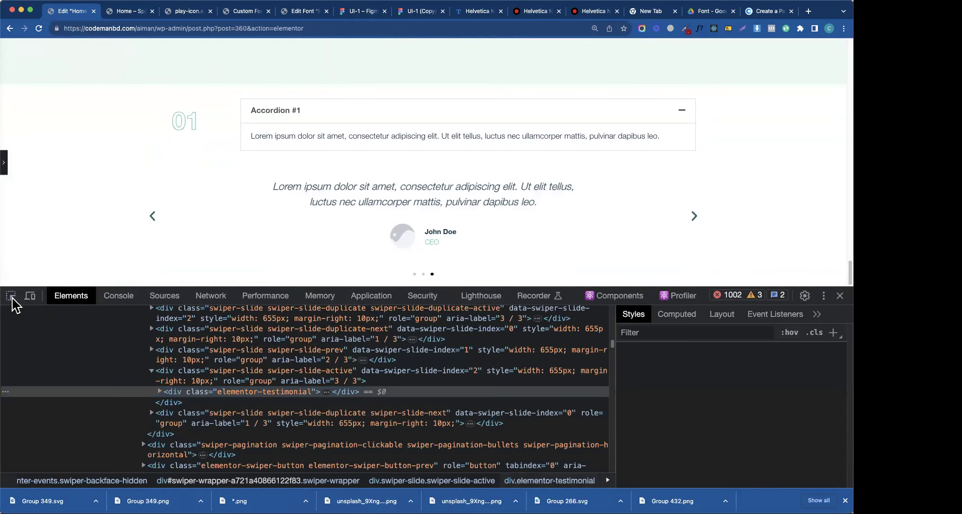
{"action": "left_click", "coordinate": [151, 219]}
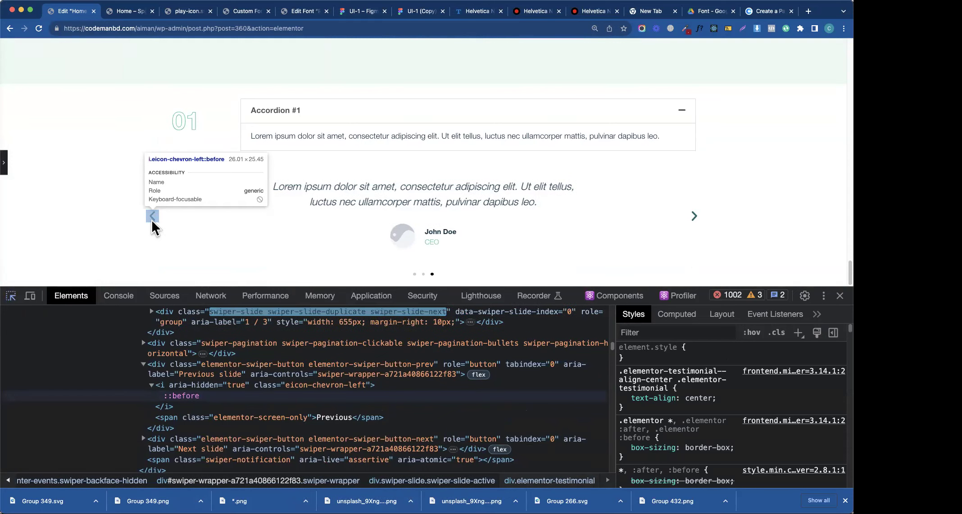
- Open a new tab and search Google for 'happyaddons'
{"action": "left_click", "coordinate": [808, 11]}
{"action": "type", "text": "j"}
{"action": "key", "text": "BackSpace"}
{"action": "type", "text": "ad"}
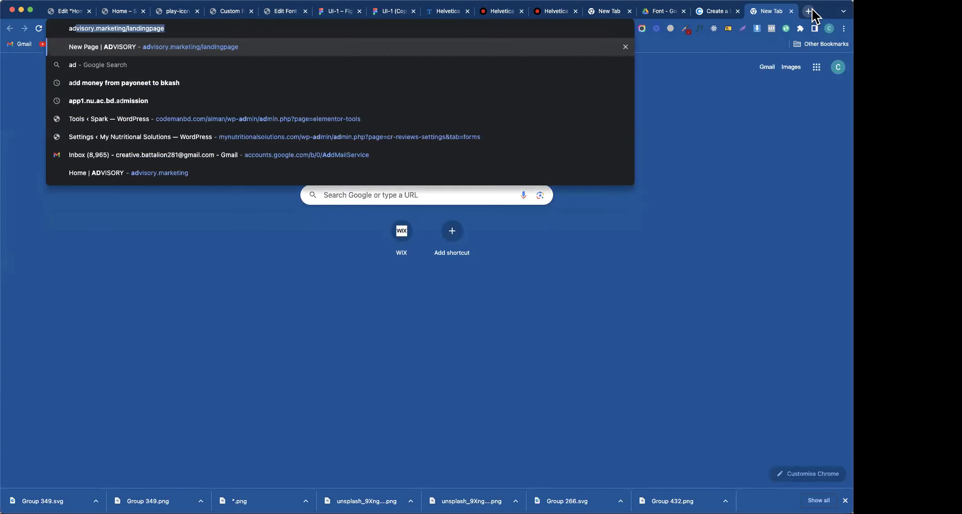
{"action": "type", "text": "don"}
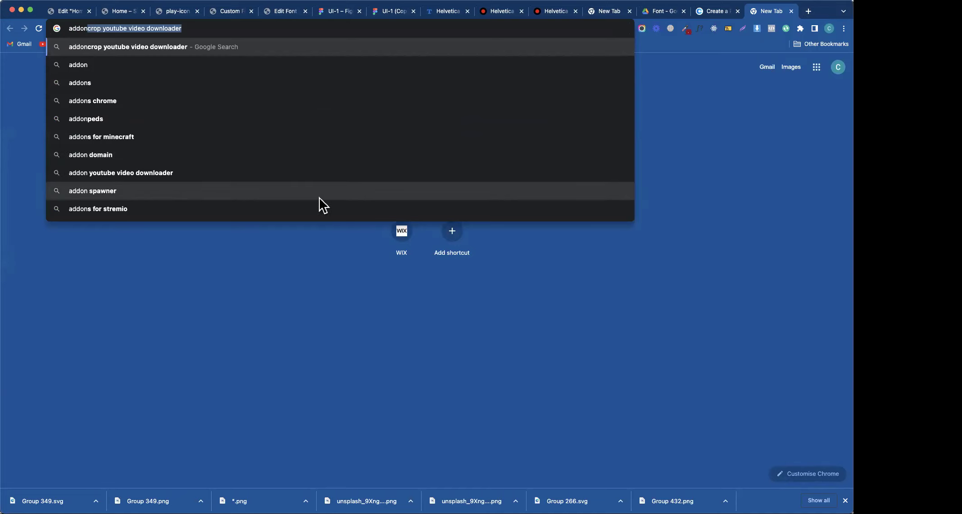
{"action": "key", "text": "BackSpace"}
{"action": "key", "text": "BackSpace"}
{"action": "key", "text": "BackSpace"}
{"action": "key", "text": "BackSpace"}
{"action": "key", "text": "BackSpace"}
{"action": "key", "text": "BackSpace"}
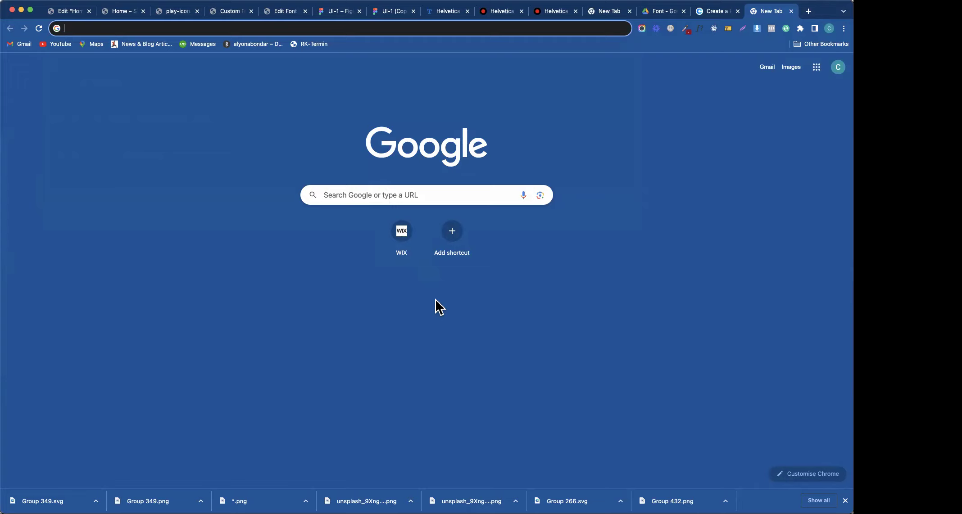
{"action": "type", "text": "happy"}
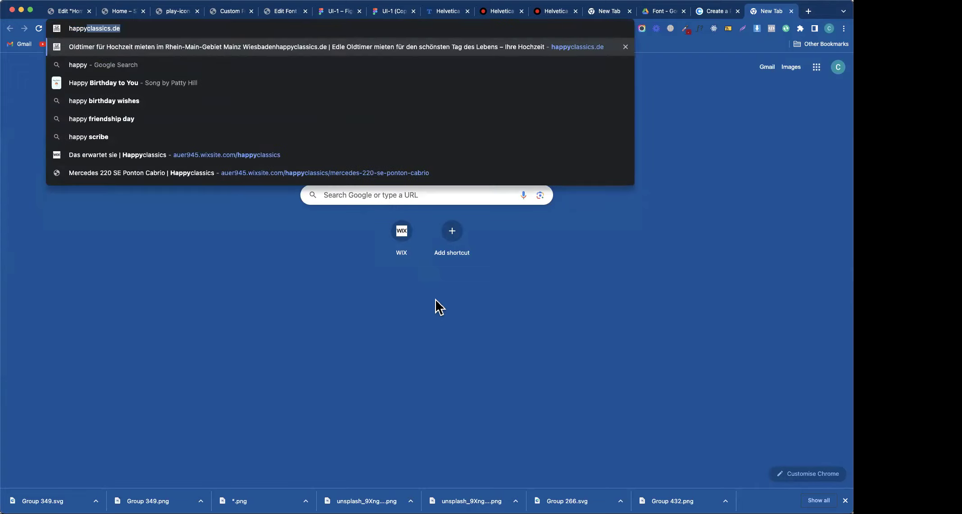
{"action": "type", "text": "addons"}
{"action": "key", "text": "Return"}
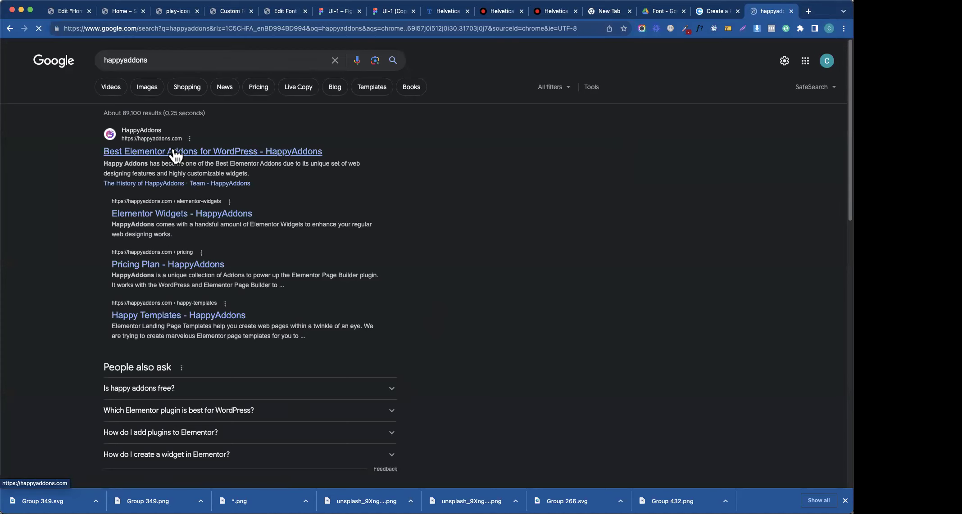
- Go from the HappyAddons homepage via Widgets > Slider & Carousel to the Testimonial Carousel demo
{"action": "left_click", "coordinate": [176, 153]}
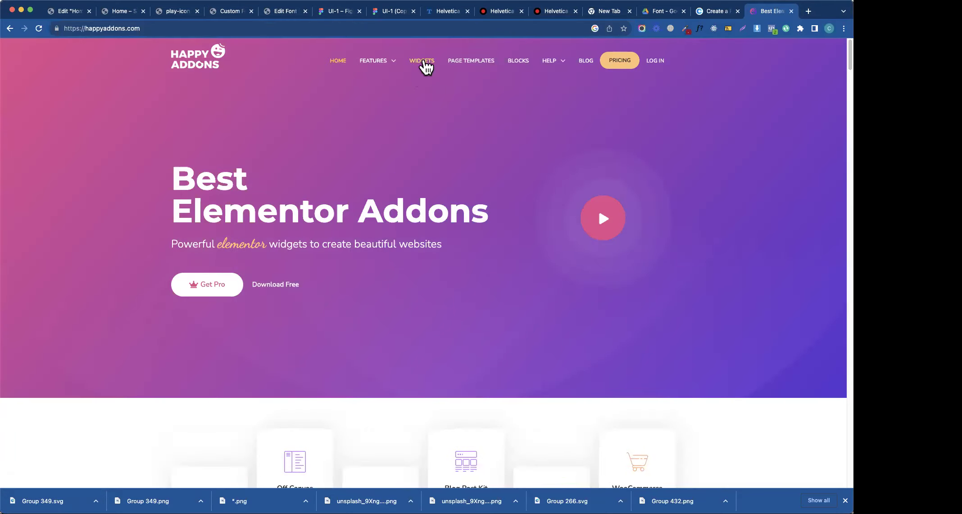
{"action": "left_click", "coordinate": [423, 62]}
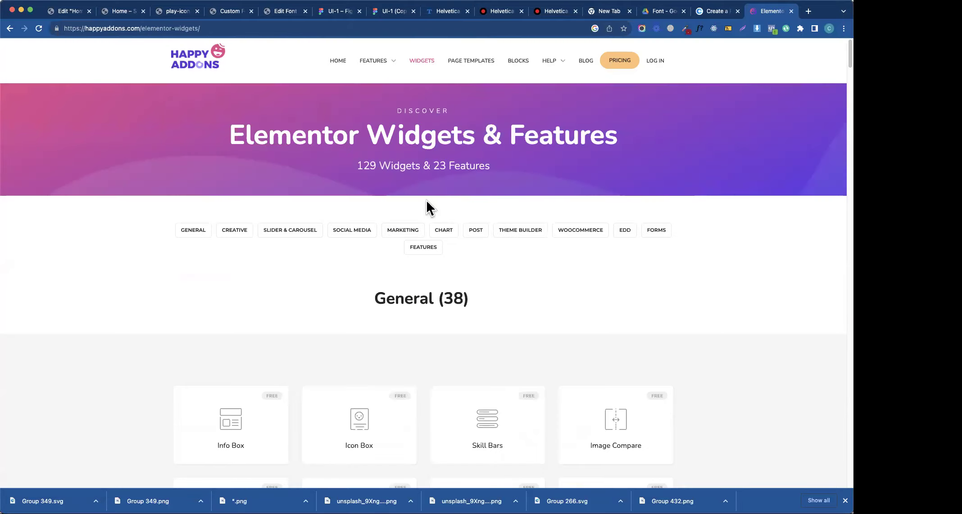
{"action": "left_click", "coordinate": [308, 234]}
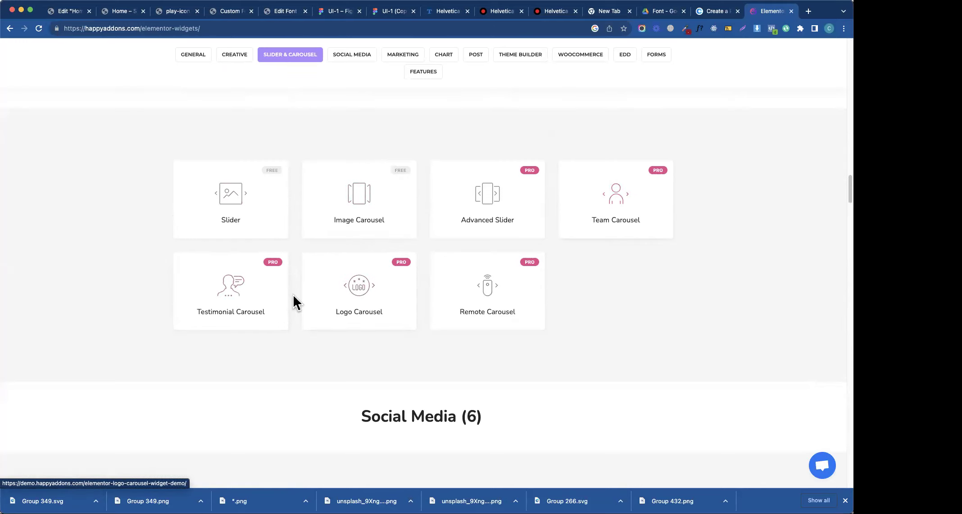
{"action": "left_click", "coordinate": [242, 299]}
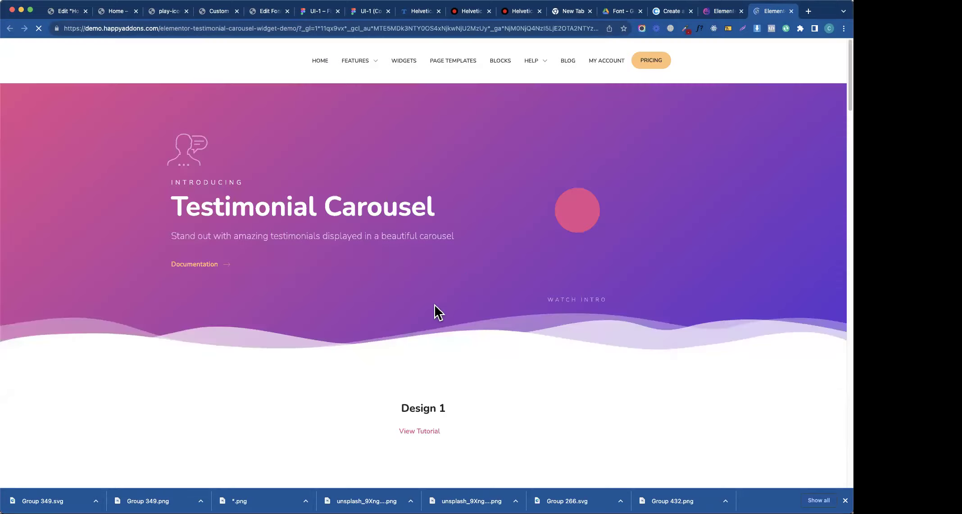
- Scroll the demo and cycle slides in the Design 5 and Design 9 carousels
{"action": "scroll", "coordinate": [405, 310], "scroll_direction": "down", "scroll_amount": 10}
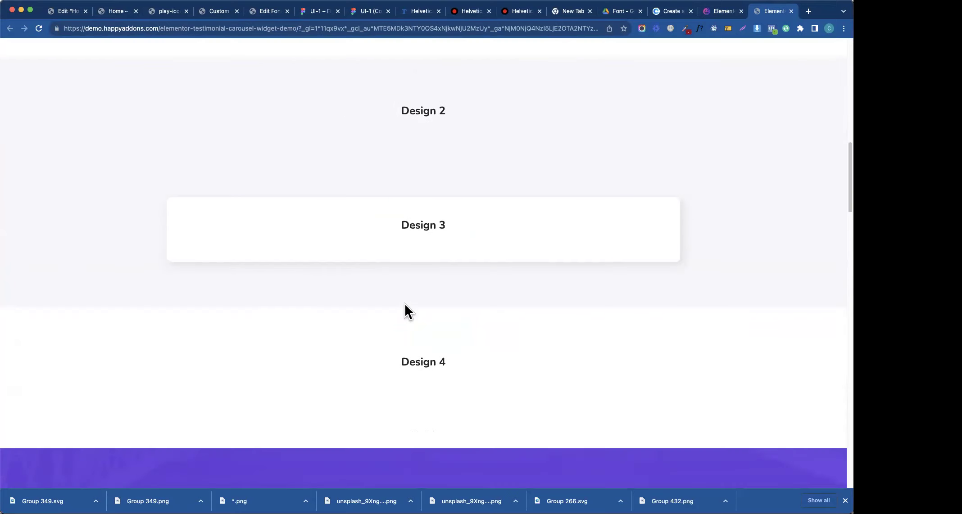
{"action": "scroll", "coordinate": [404, 308], "scroll_direction": "down", "scroll_amount": 6}
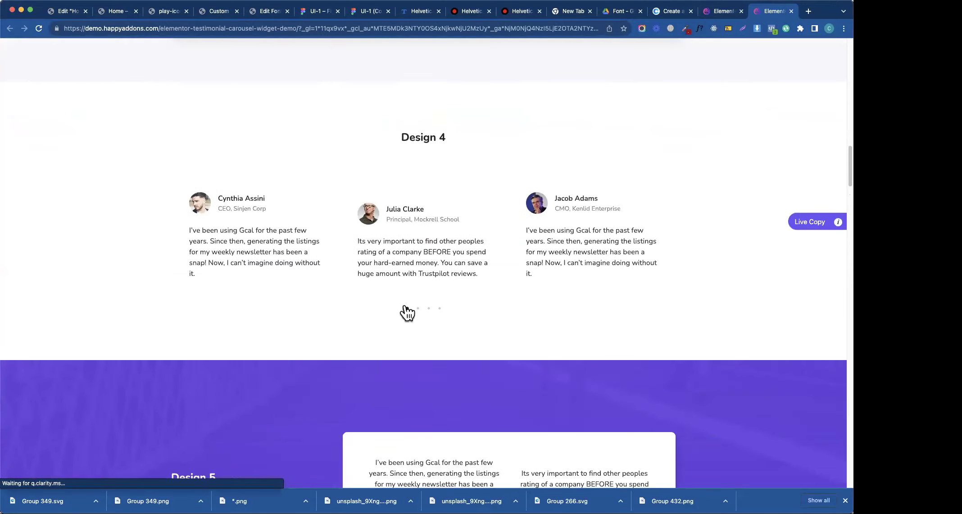
{"action": "scroll", "coordinate": [471, 257], "scroll_direction": "down", "scroll_amount": 8}
{"action": "scroll", "coordinate": [473, 265], "scroll_direction": "up", "scroll_amount": 1}
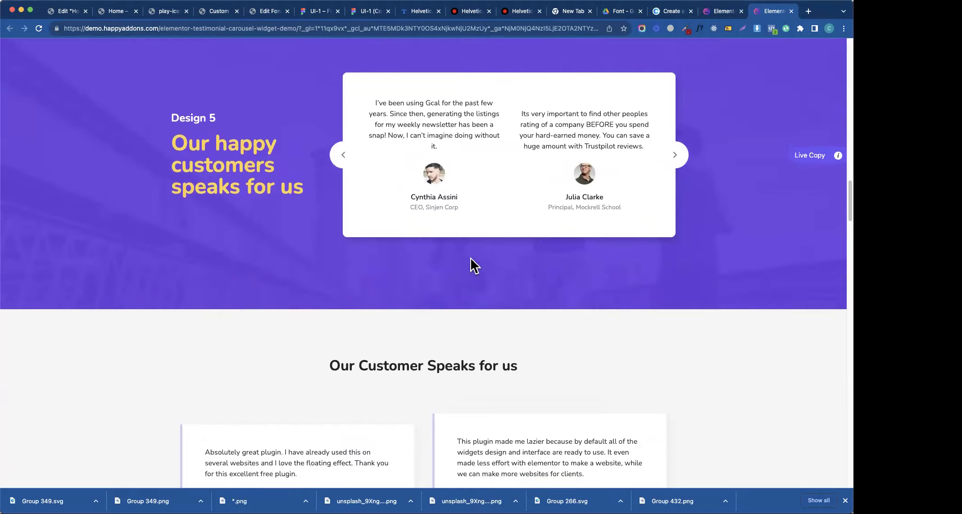
{"action": "left_click", "coordinate": [671, 167]}
{"action": "scroll", "coordinate": [406, 261], "scroll_direction": "down", "scroll_amount": 6}
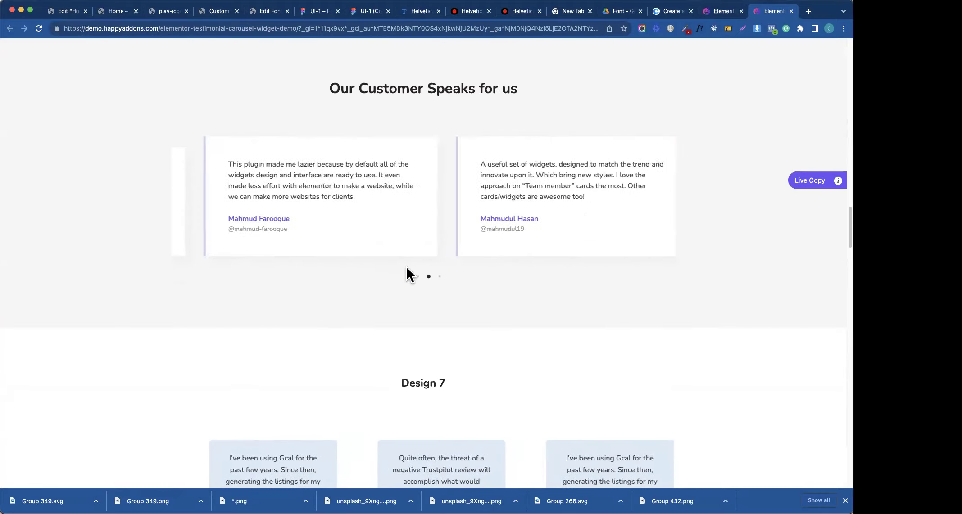
{"action": "scroll", "coordinate": [290, 315], "scroll_direction": "down", "scroll_amount": 10}
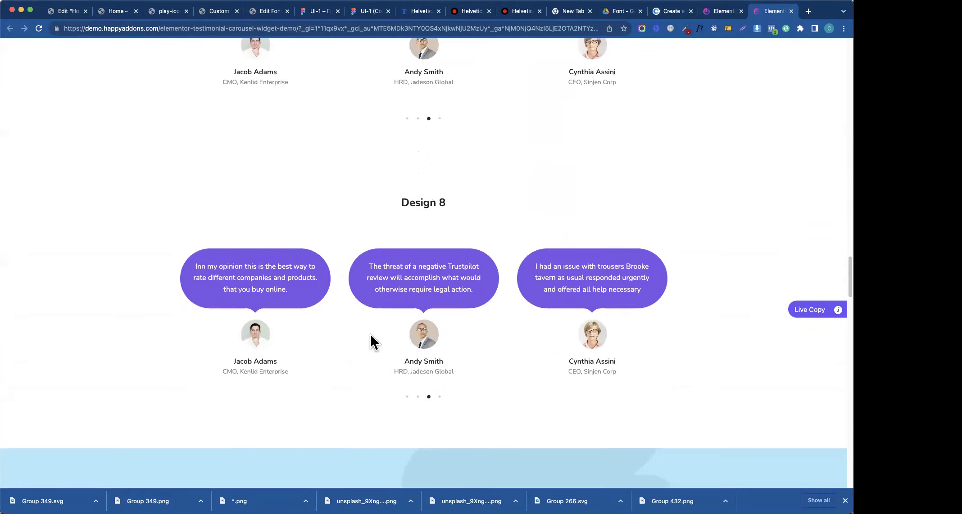
{"action": "scroll", "coordinate": [371, 333], "scroll_direction": "down", "scroll_amount": 8}
{"action": "left_click", "coordinate": [560, 363]}
{"action": "left_click", "coordinate": [532, 371]}
{"action": "left_click", "coordinate": [558, 366]}
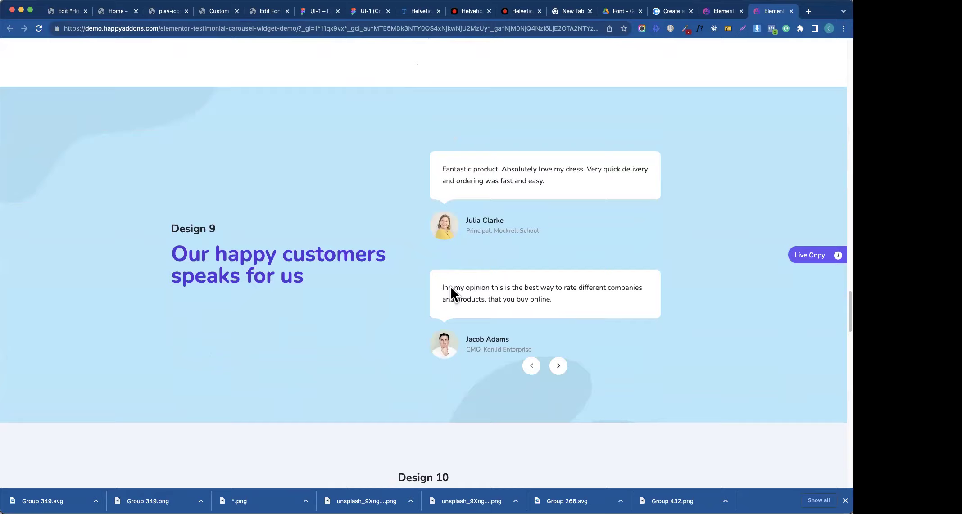
- Scroll through the remaining testimonial designs such as Design 11 and 13
{"action": "scroll", "coordinate": [450, 287], "scroll_direction": "up", "scroll_amount": 20}
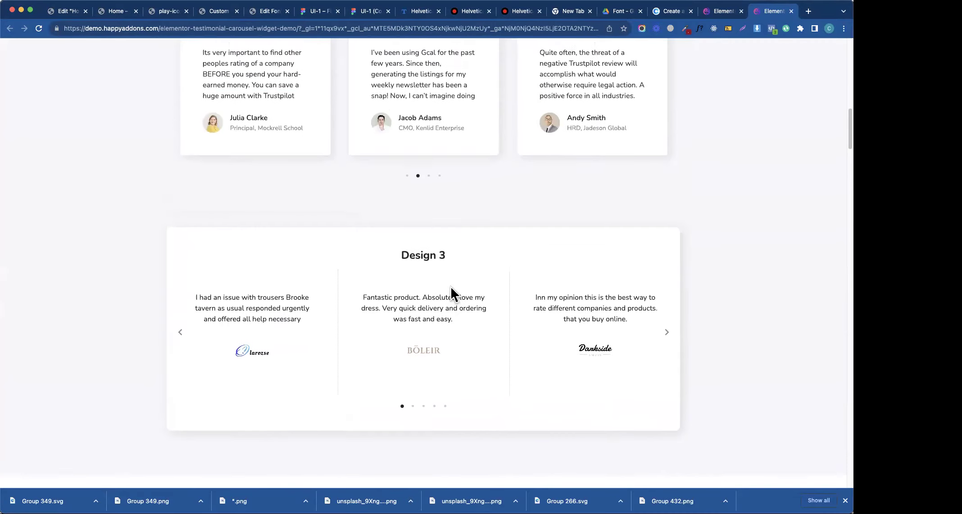
{"action": "scroll", "coordinate": [450, 287], "scroll_direction": "up", "scroll_amount": 15}
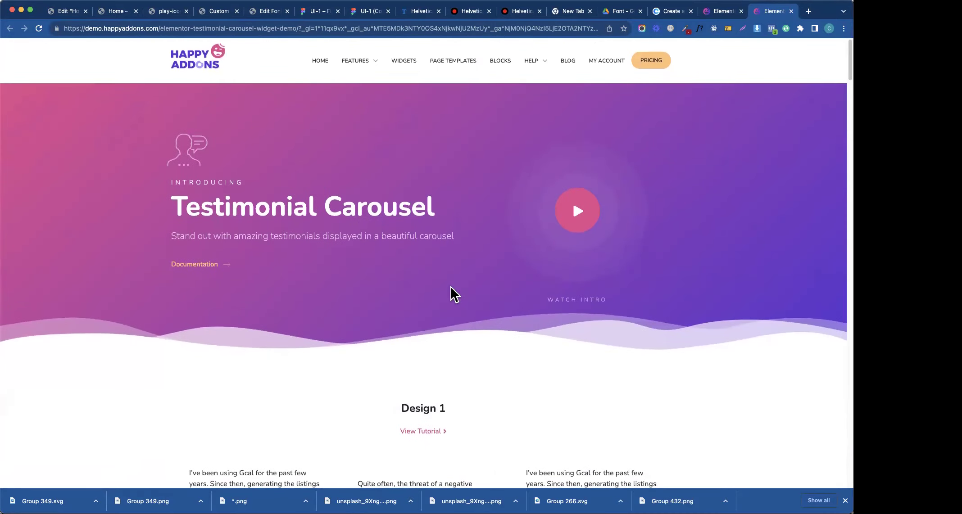
{"action": "scroll", "coordinate": [450, 287], "scroll_direction": "down", "scroll_amount": 12}
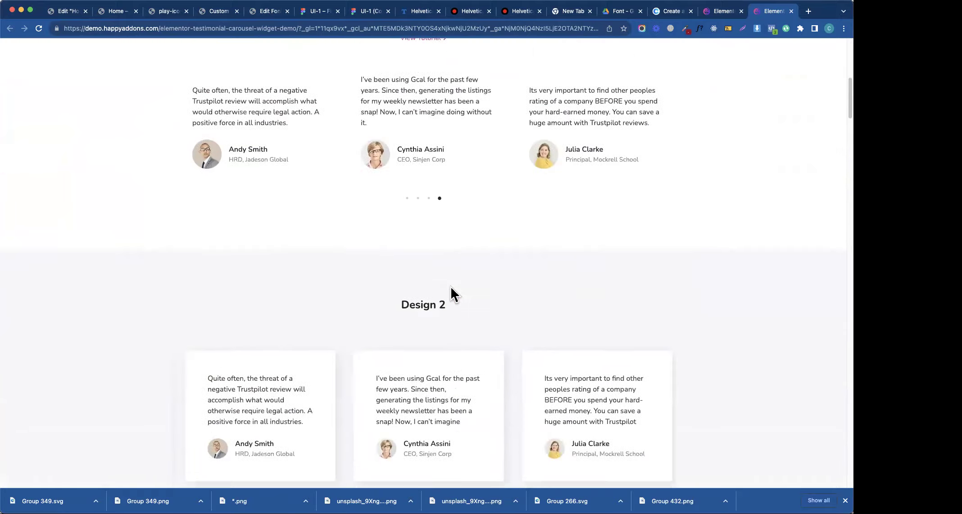
{"action": "scroll", "coordinate": [450, 287], "scroll_direction": "down", "scroll_amount": 15}
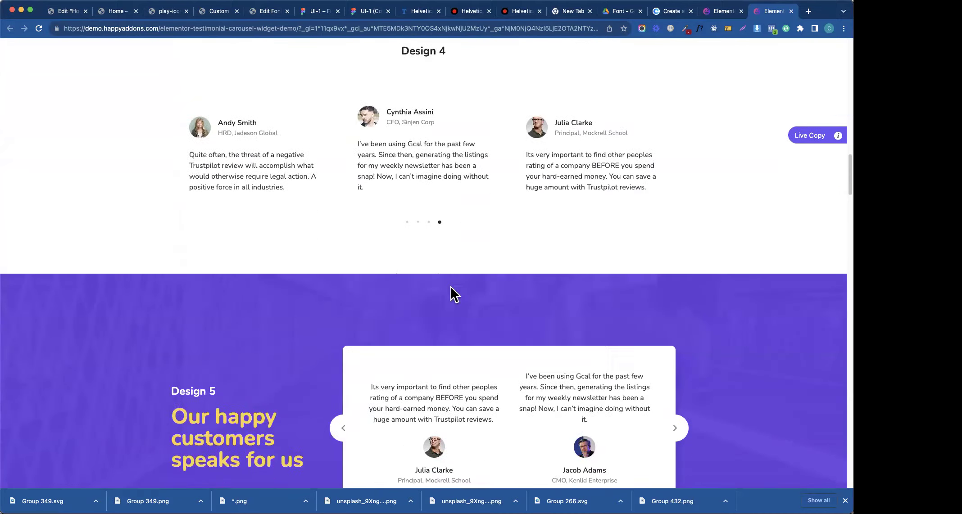
{"action": "scroll", "coordinate": [450, 286], "scroll_direction": "down", "scroll_amount": 12}
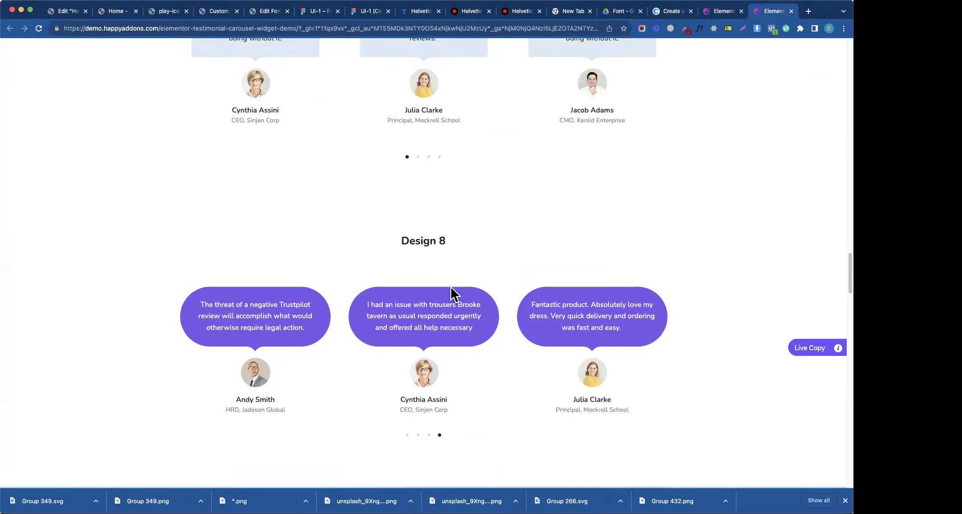
{"action": "scroll", "coordinate": [444, 190], "scroll_direction": "up", "scroll_amount": 20}
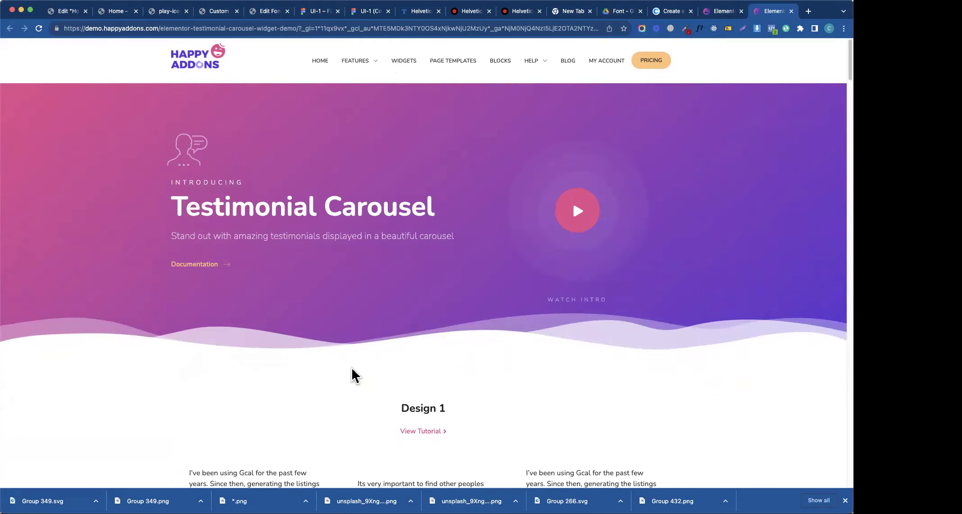
{"action": "scroll", "coordinate": [354, 375], "scroll_direction": "down", "scroll_amount": 20}
{"action": "scroll", "coordinate": [351, 366], "scroll_direction": "down", "scroll_amount": 15}
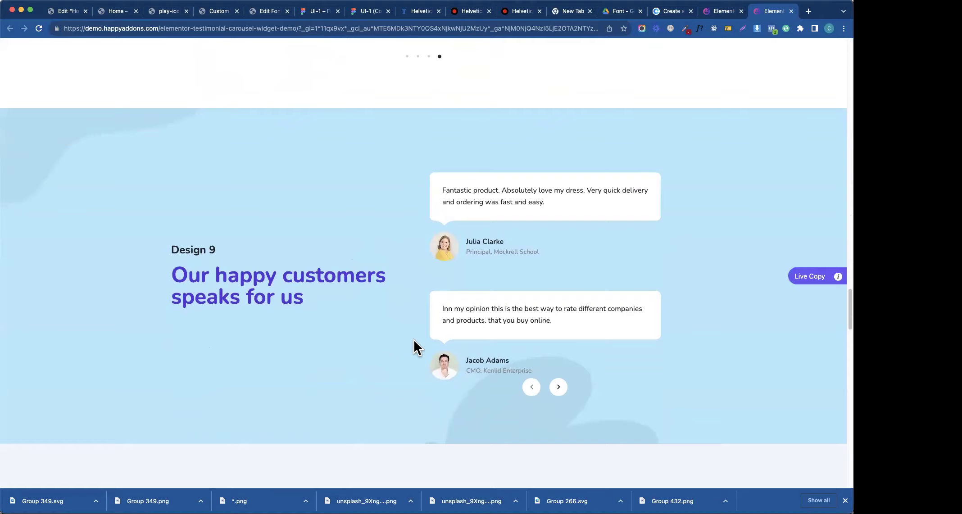
{"action": "scroll", "coordinate": [413, 339], "scroll_direction": "down", "scroll_amount": 15}
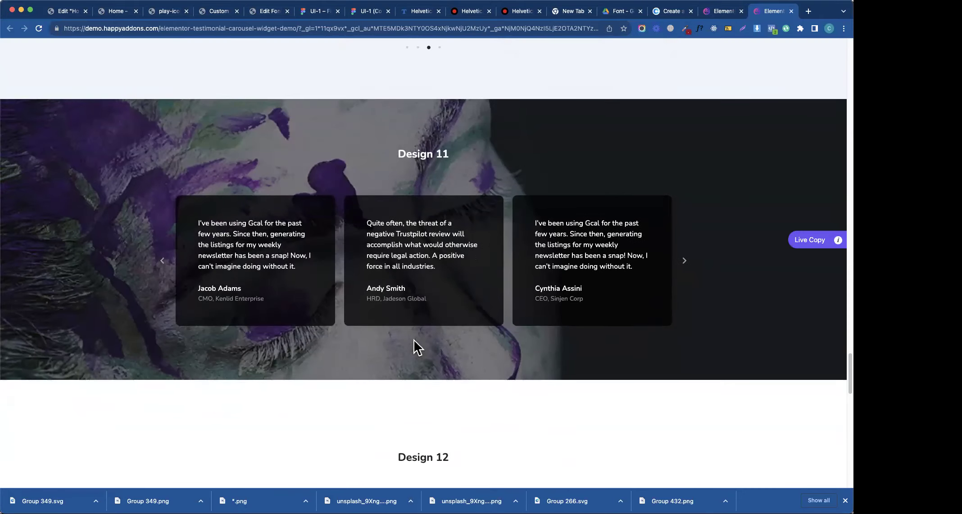
{"action": "scroll", "coordinate": [413, 338], "scroll_direction": "down", "scroll_amount": 10}
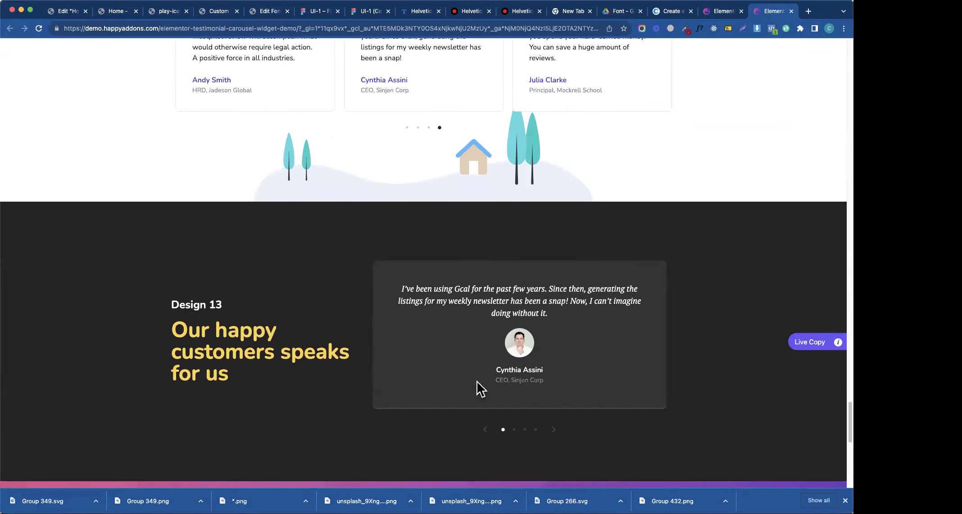
{"action": "scroll", "coordinate": [485, 264], "scroll_direction": "down", "scroll_amount": 10}
{"action": "scroll", "coordinate": [485, 261], "scroll_direction": "up", "scroll_amount": 20}
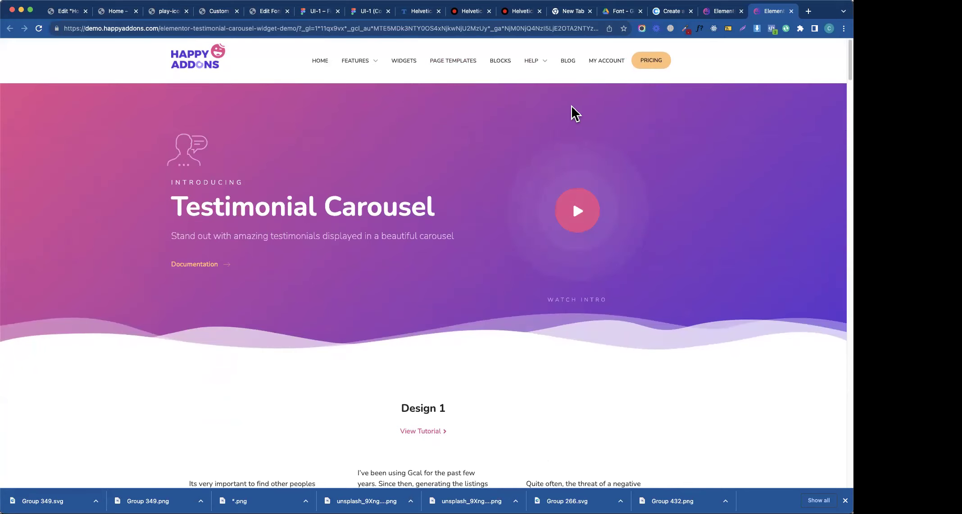
- Open a new tab and visit elementor.com
{"action": "left_click", "coordinate": [810, 12]}
{"action": "type", "text": "elem"}
{"action": "type", "text": "entor.c"}
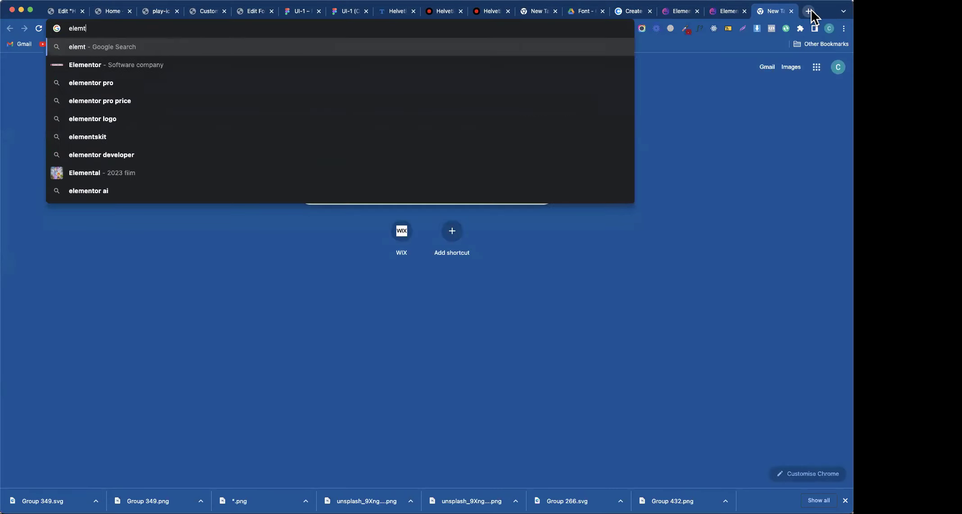
{"action": "type", "text": "om"}
{"action": "key", "text": "Return"}
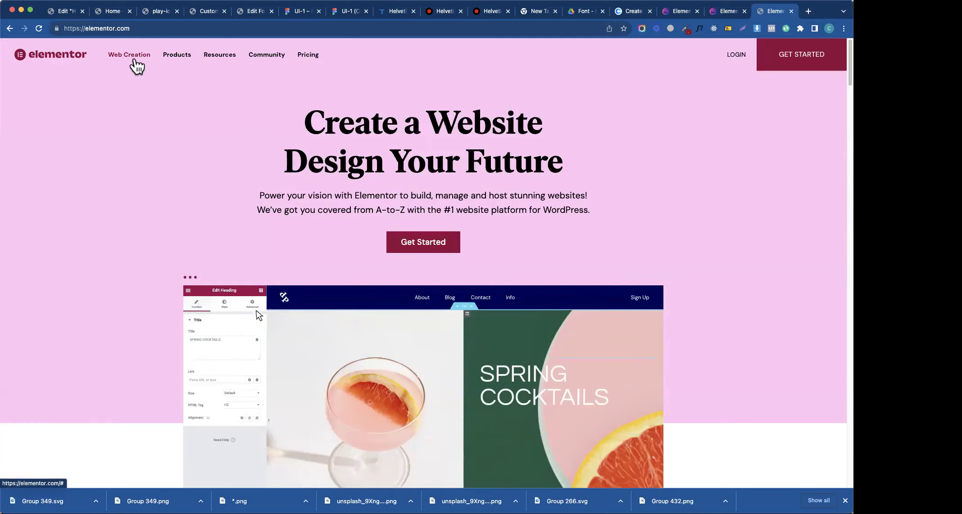
- Search Google for 'elementor all addons' from the address bar
{"action": "left_click", "coordinate": [134, 30]}
{"action": "left_click", "coordinate": [143, 32]}
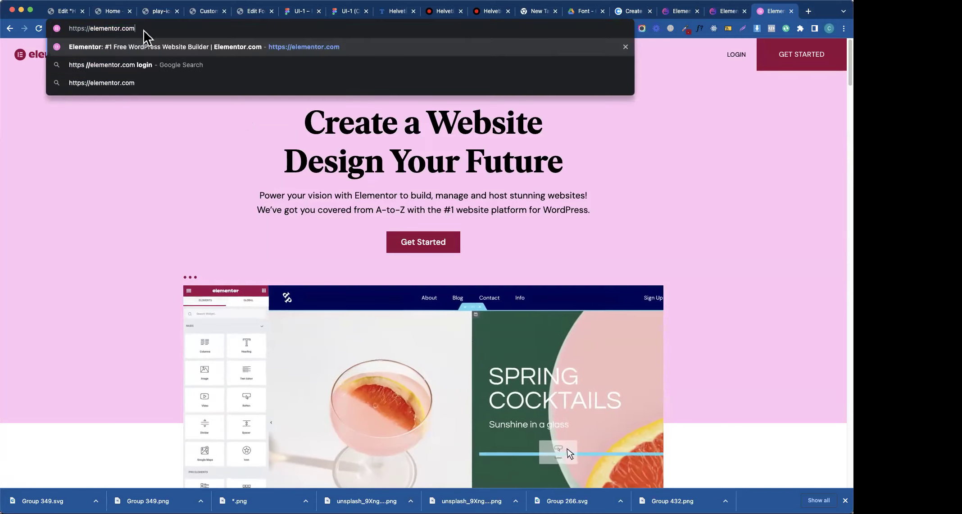
{"action": "key", "text": "super+a"}
{"action": "type", "text": "elementor all adons"}
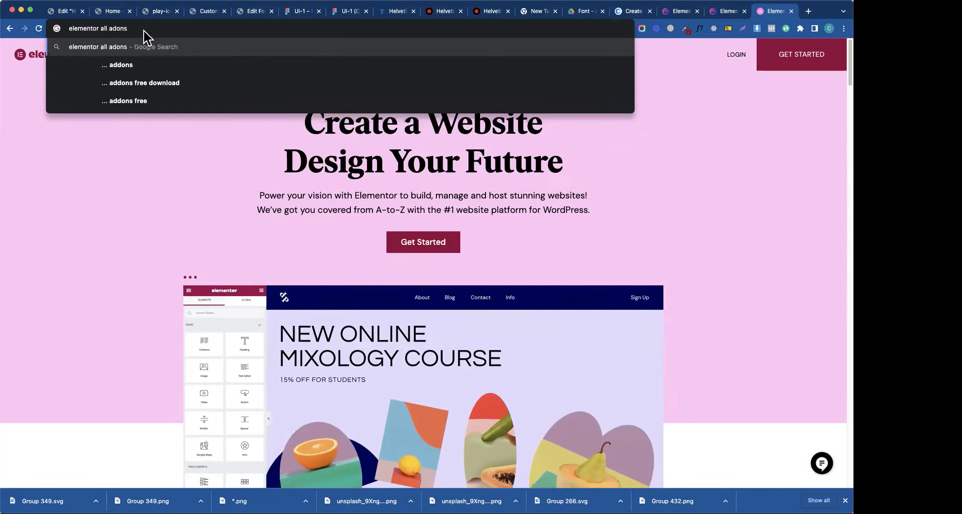
{"action": "key", "text": "Left"}
{"action": "key", "text": "Left"}
{"action": "key", "text": "Left"}
{"action": "type", "text": "d"}
{"action": "key", "text": "Return"}
- Open the 'Get The Best Elementor Addons' page and browse its add-on cards
{"action": "left_click", "coordinate": [140, 152]}
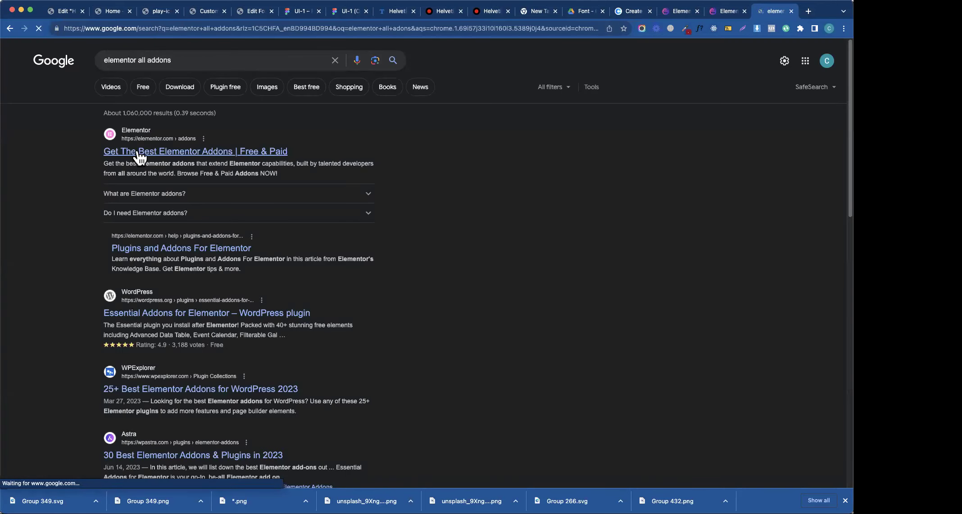
{"action": "scroll", "coordinate": [363, 306], "scroll_direction": "down", "scroll_amount": 10}
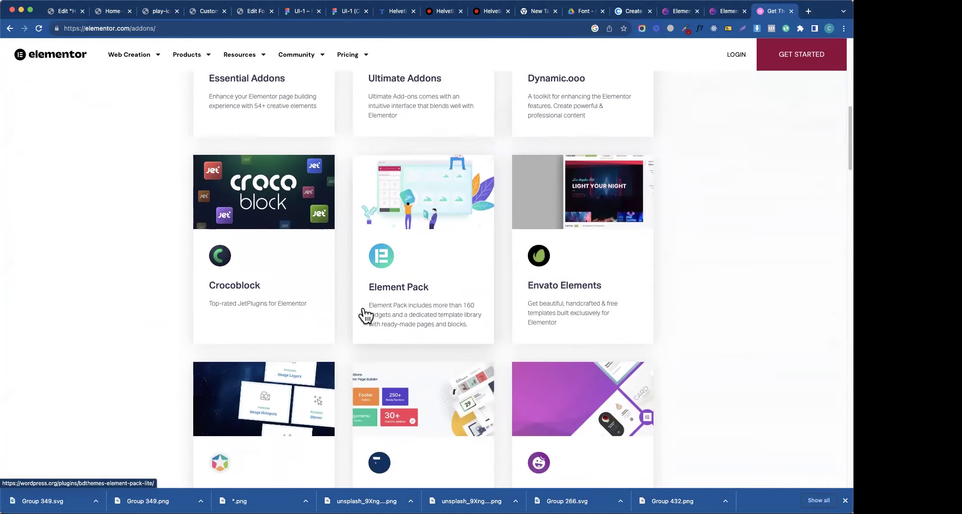
{"action": "scroll", "coordinate": [362, 306], "scroll_direction": "down", "scroll_amount": 10}
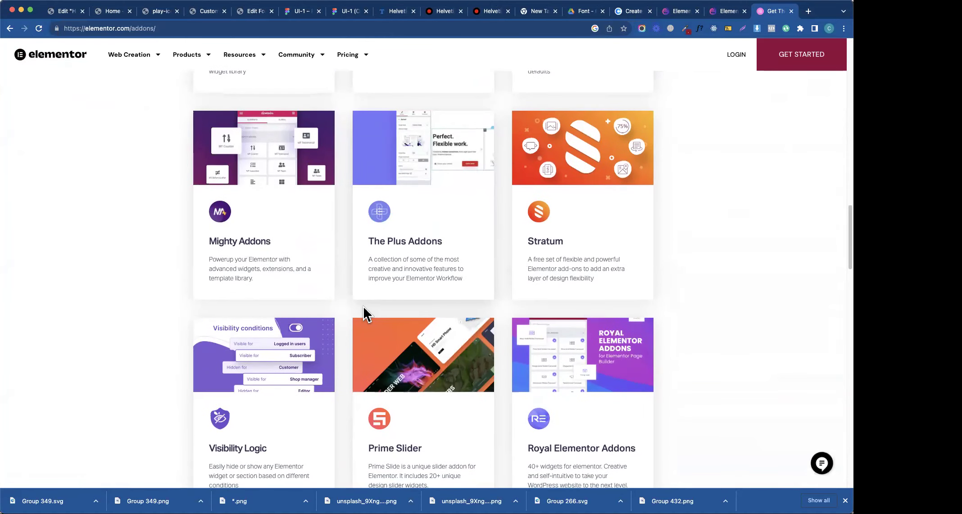
{"action": "scroll", "coordinate": [362, 306], "scroll_direction": "down", "scroll_amount": 3}
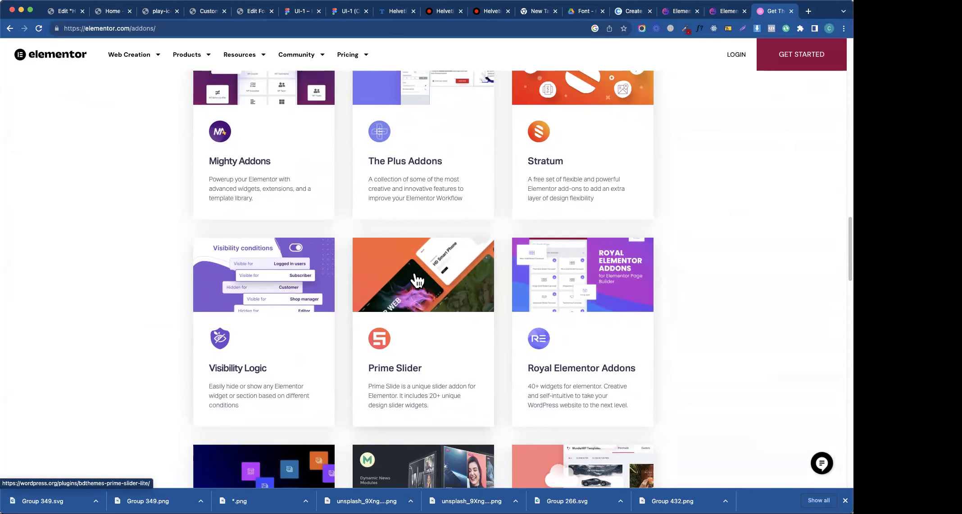
{"action": "scroll", "coordinate": [416, 280], "scroll_direction": "down", "scroll_amount": 5}
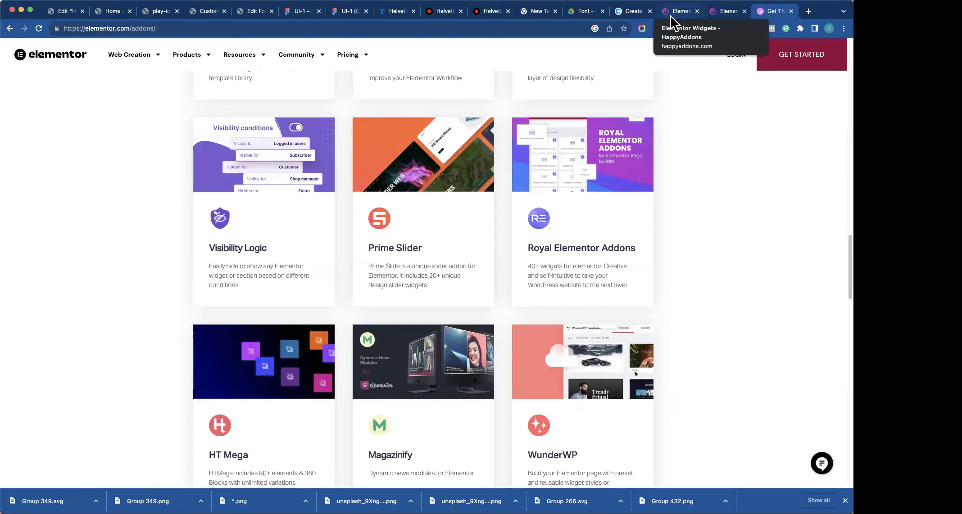
{"action": "scroll", "coordinate": [316, 326], "scroll_direction": "up", "scroll_amount": 10}
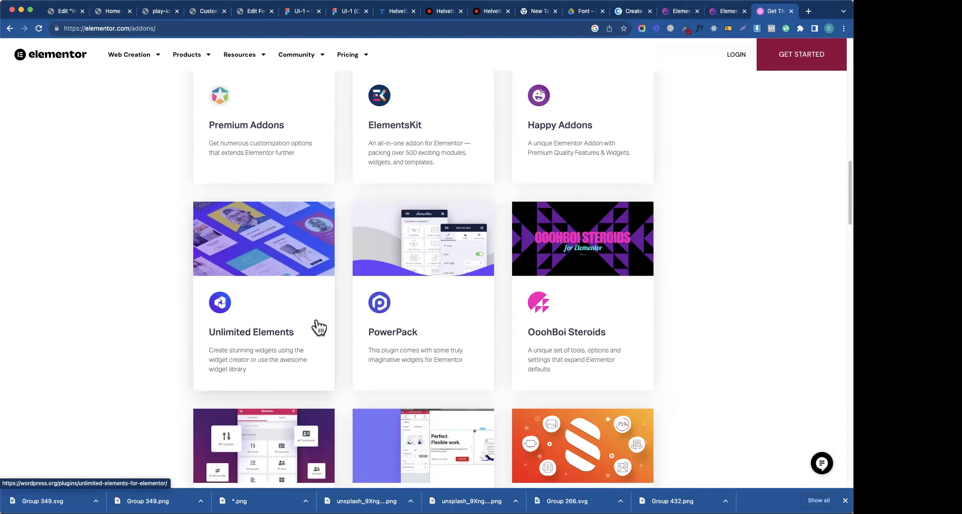
{"action": "scroll", "coordinate": [318, 327], "scroll_direction": "up", "scroll_amount": 11}
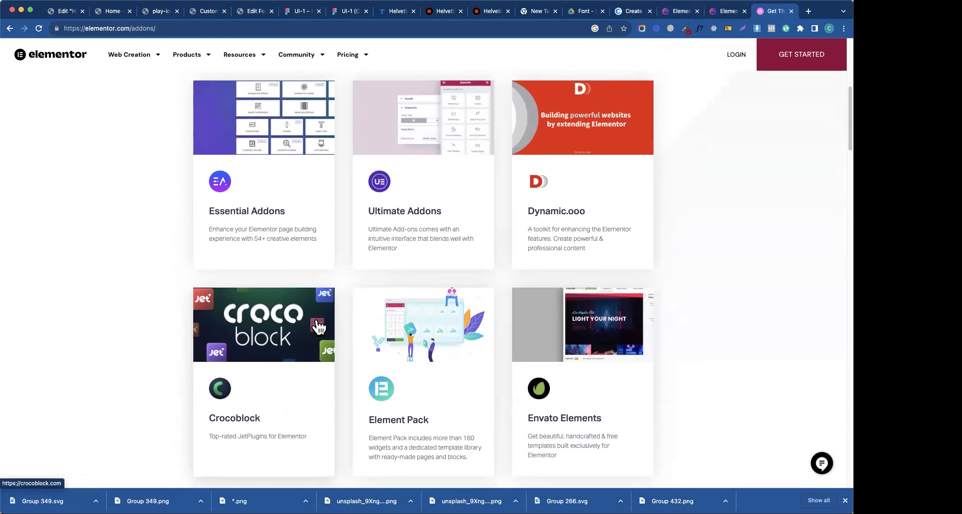
{"action": "scroll", "coordinate": [318, 324], "scroll_direction": "up", "scroll_amount": 1}
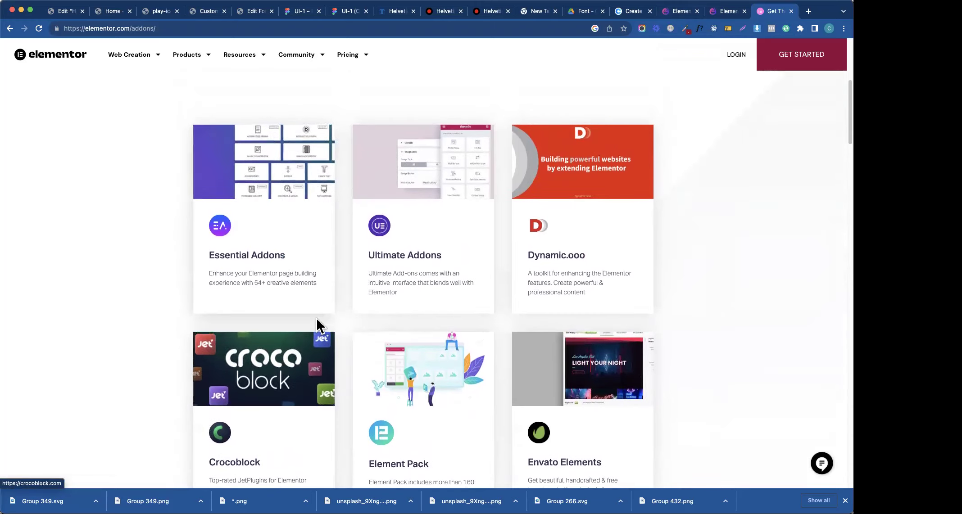
{"action": "scroll", "coordinate": [317, 324], "scroll_direction": "up", "scroll_amount": 2}
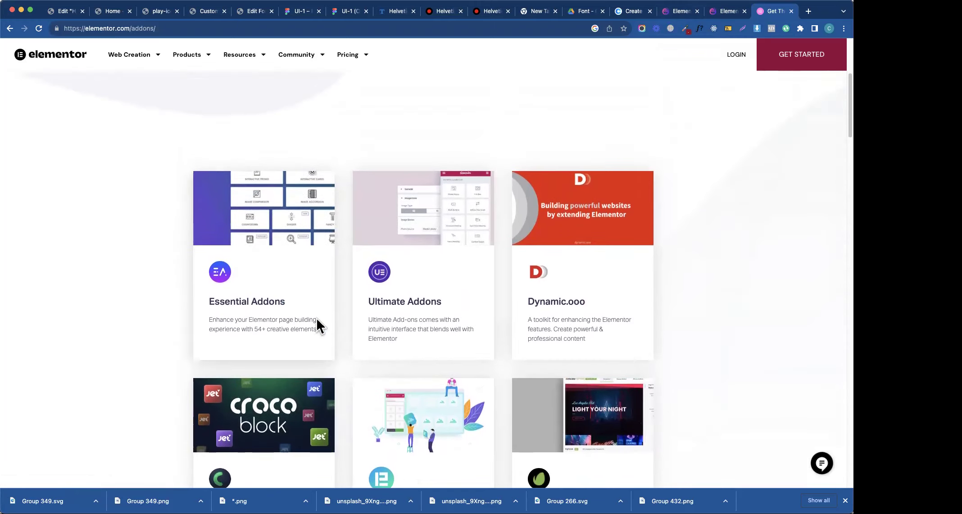
- Keep scrolling the listings such as Essential Addons, Crocoblock and Royal Elementor Addons
{"action": "scroll", "coordinate": [297, 364], "scroll_direction": "down", "scroll_amount": 4}
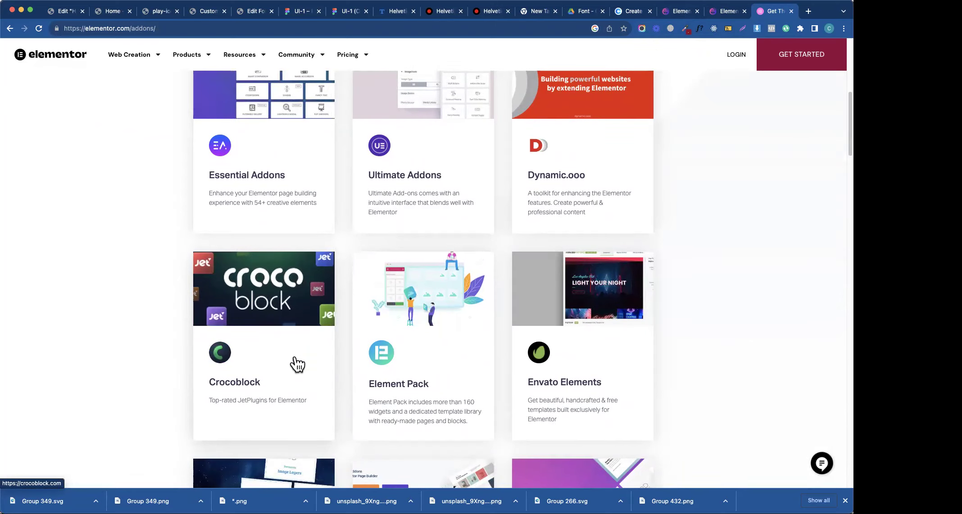
{"action": "scroll", "coordinate": [297, 365], "scroll_direction": "down", "scroll_amount": 20}
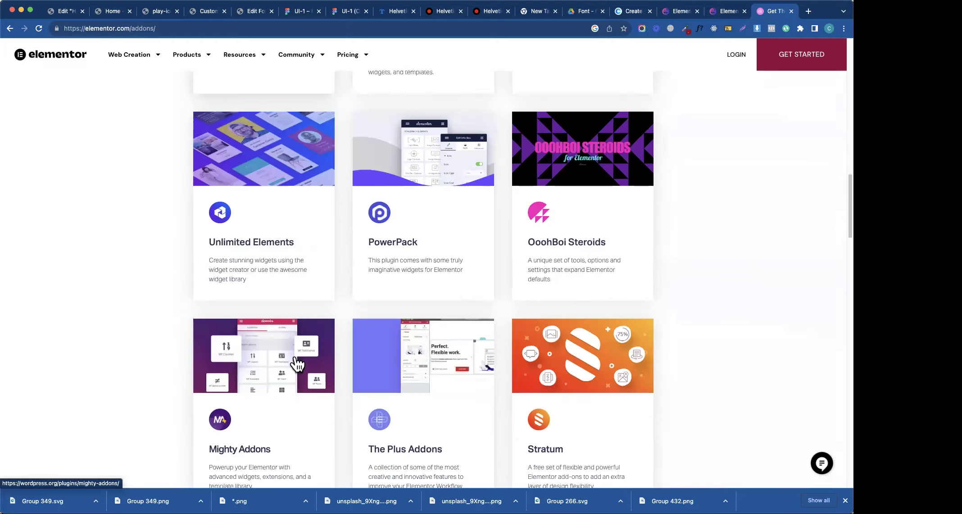
{"action": "scroll", "coordinate": [297, 365], "scroll_direction": "up", "scroll_amount": 20}
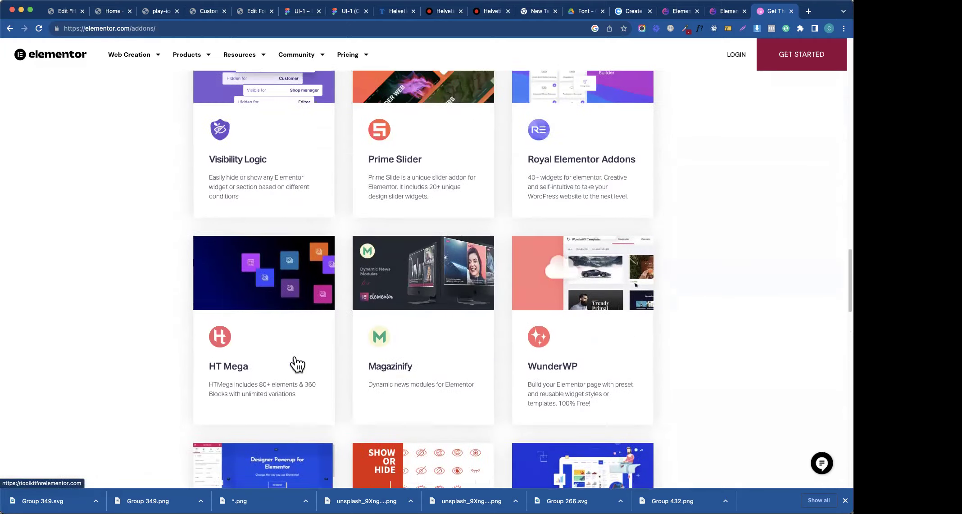
{"action": "scroll", "coordinate": [294, 354], "scroll_direction": "up", "scroll_amount": 4}
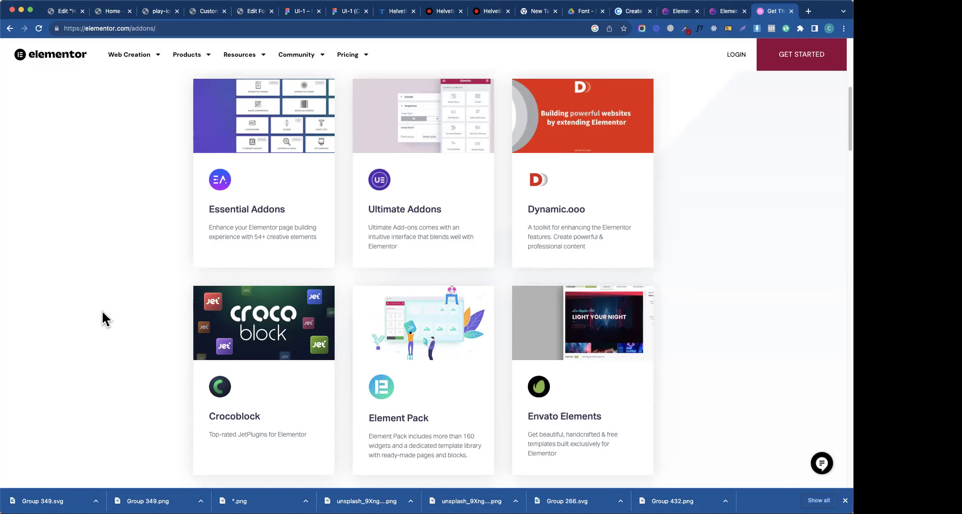
{"action": "scroll", "coordinate": [102, 312], "scroll_direction": "up", "scroll_amount": 2}
{"action": "scroll", "coordinate": [102, 311], "scroll_direction": "down", "scroll_amount": 10}
{"action": "scroll", "coordinate": [102, 310], "scroll_direction": "down", "scroll_amount": 10}
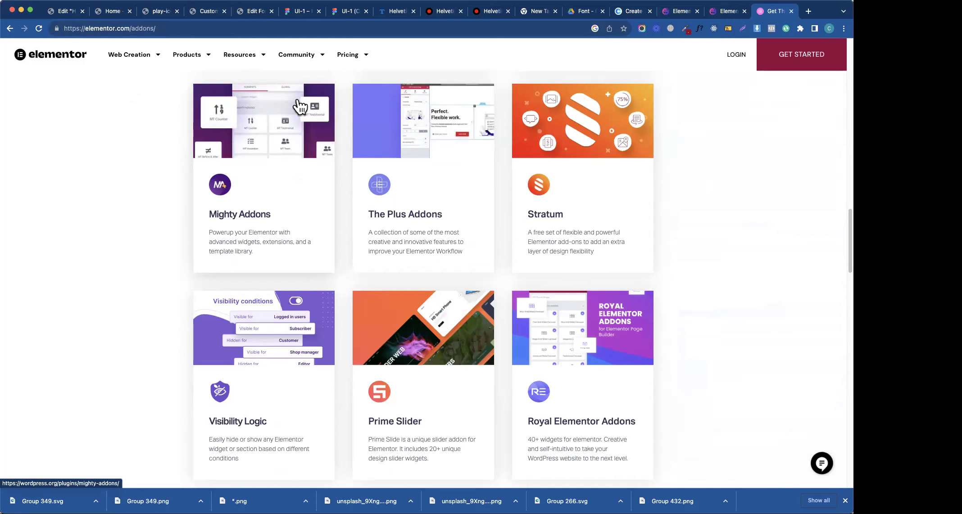
{"action": "left_click", "coordinate": [303, 11]}
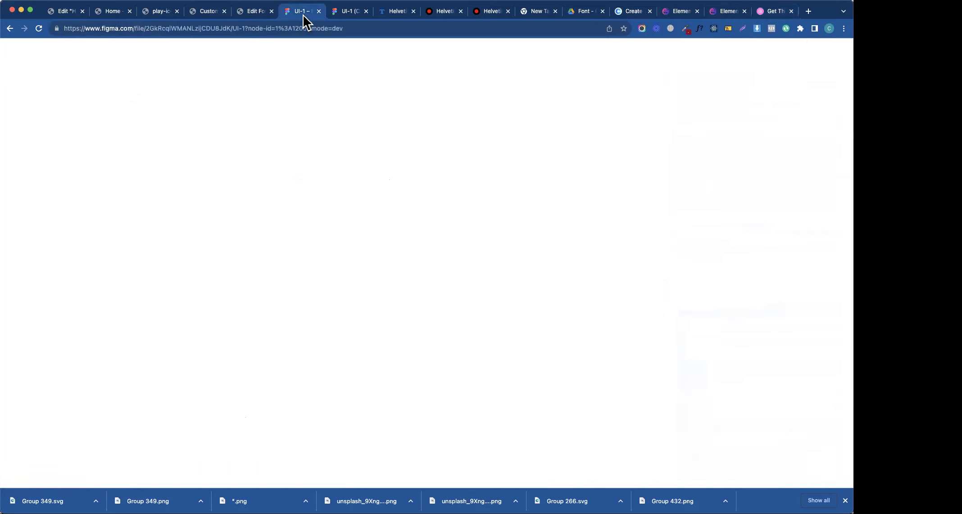
{"action": "scroll", "coordinate": [367, 223], "scroll_direction": "down", "scroll_amount": 20}
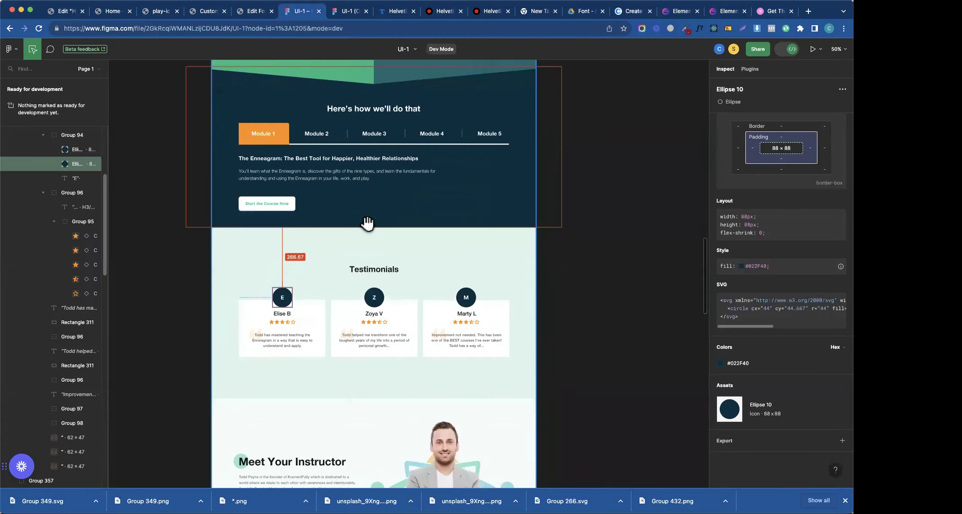
{"action": "scroll", "coordinate": [367, 222], "scroll_direction": "down", "scroll_amount": 20}
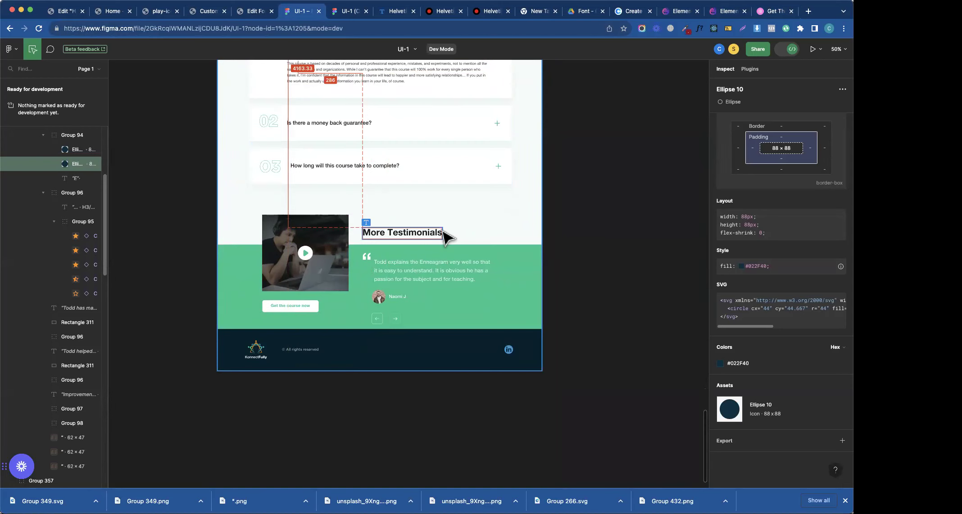
{"action": "scroll", "coordinate": [500, 234], "scroll_direction": "up", "scroll_amount": 15}
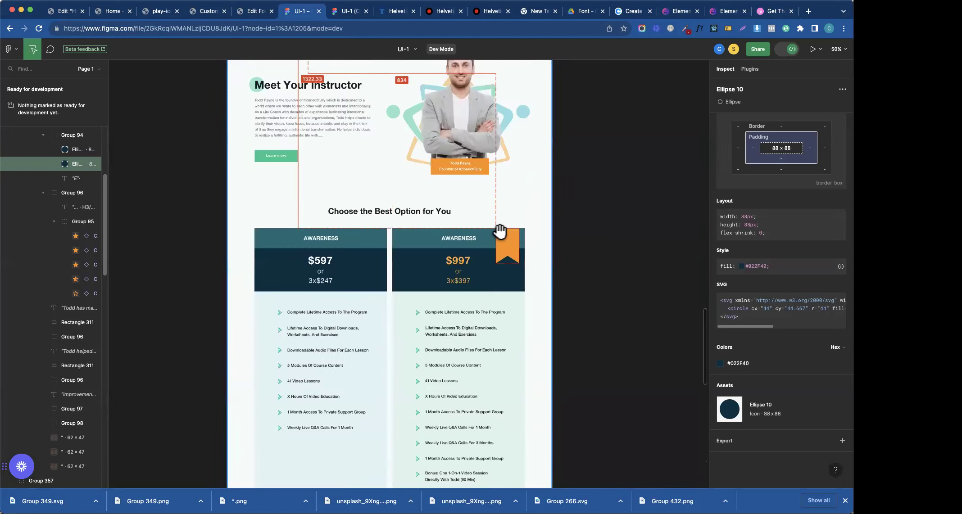
{"action": "scroll", "coordinate": [500, 231], "scroll_direction": "down", "scroll_amount": 5}
{"action": "scroll", "coordinate": [499, 231], "scroll_direction": "down", "scroll_amount": 5}
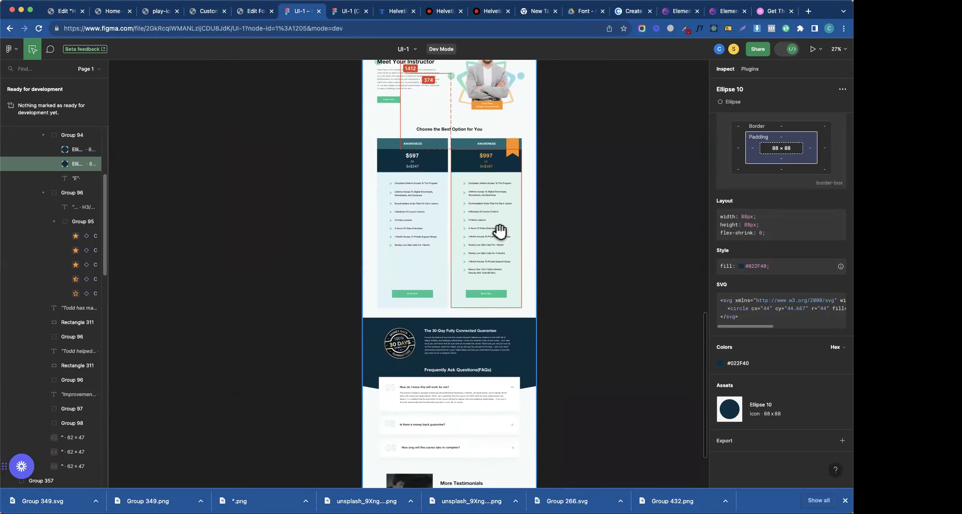
{"action": "scroll", "coordinate": [500, 232], "scroll_direction": "down", "scroll_amount": 4}
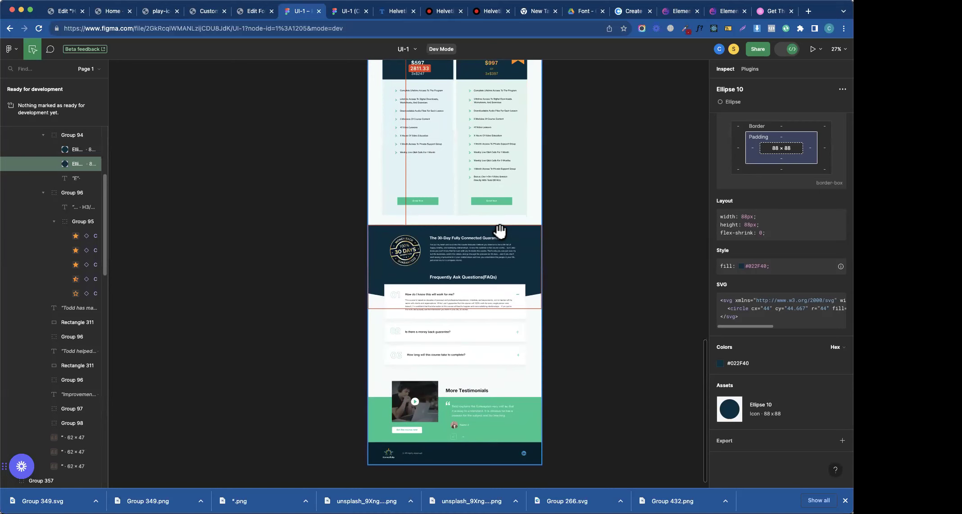
{"action": "scroll", "coordinate": [499, 232], "scroll_direction": "up", "scroll_amount": 20}
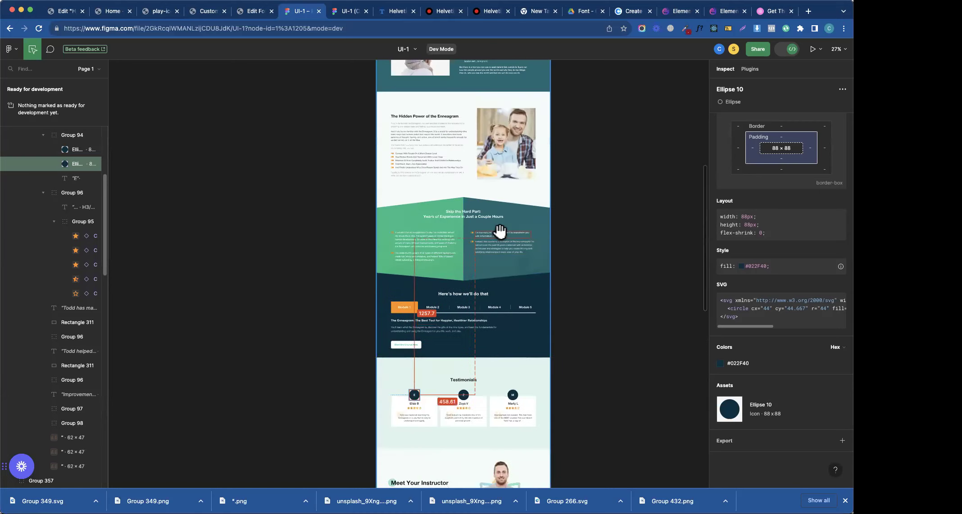
{"action": "scroll", "coordinate": [500, 232], "scroll_direction": "up", "scroll_amount": 6}
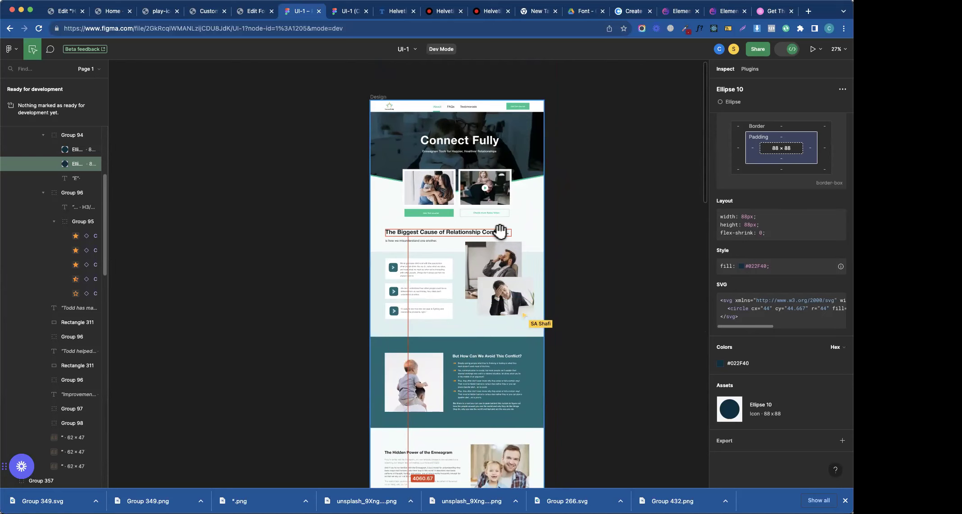
{"action": "scroll", "coordinate": [500, 231], "scroll_direction": "down", "scroll_amount": 15}
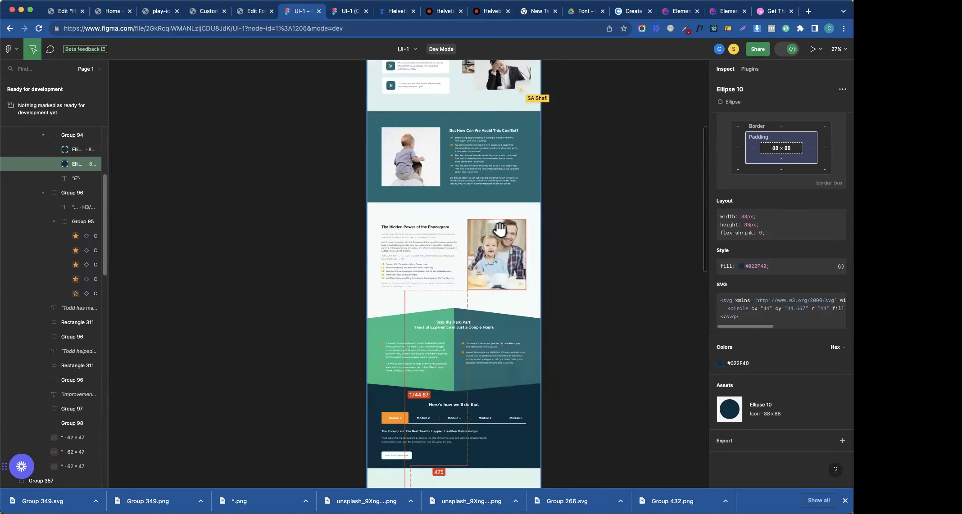